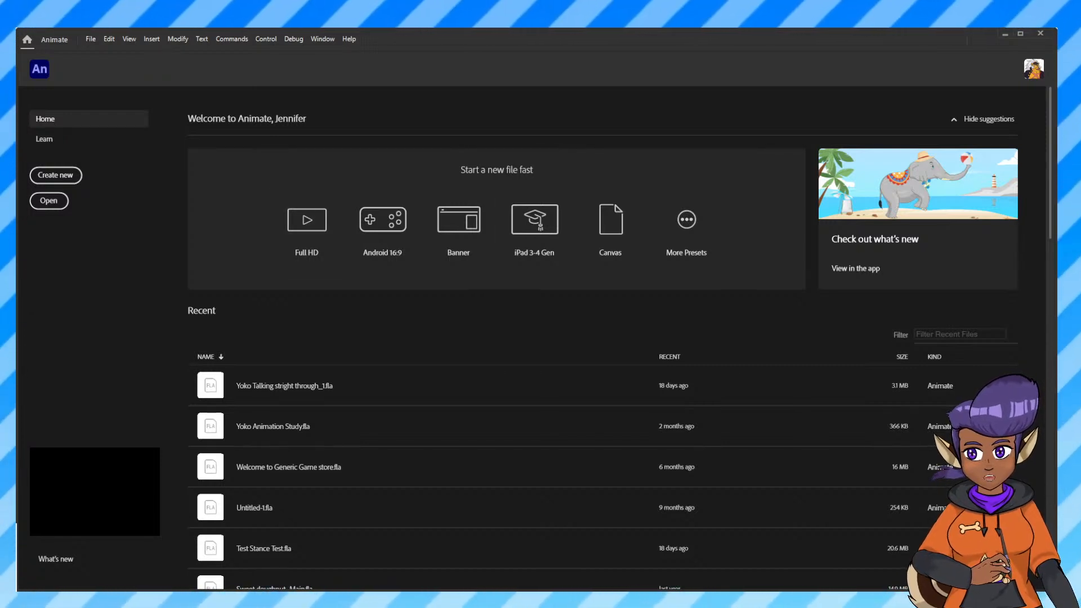
Browse the Learn page's hands-on and web tutorials to see which animation lessons are offered.
left_click(85, 135)
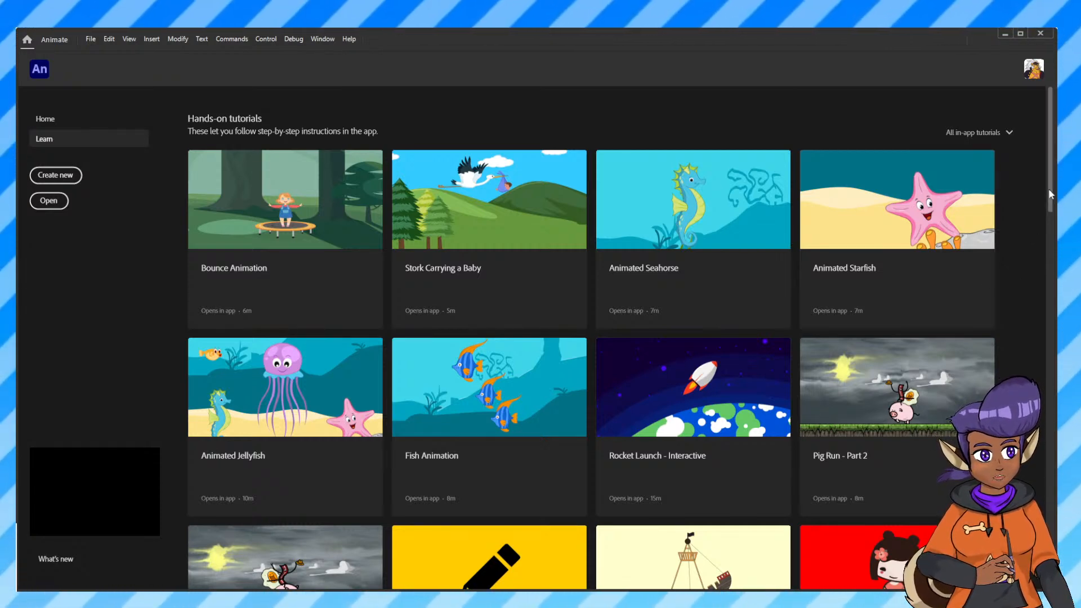
left_click_drag(1051, 169, 1054, 197)
scroll(1053, 196, "down", 10)
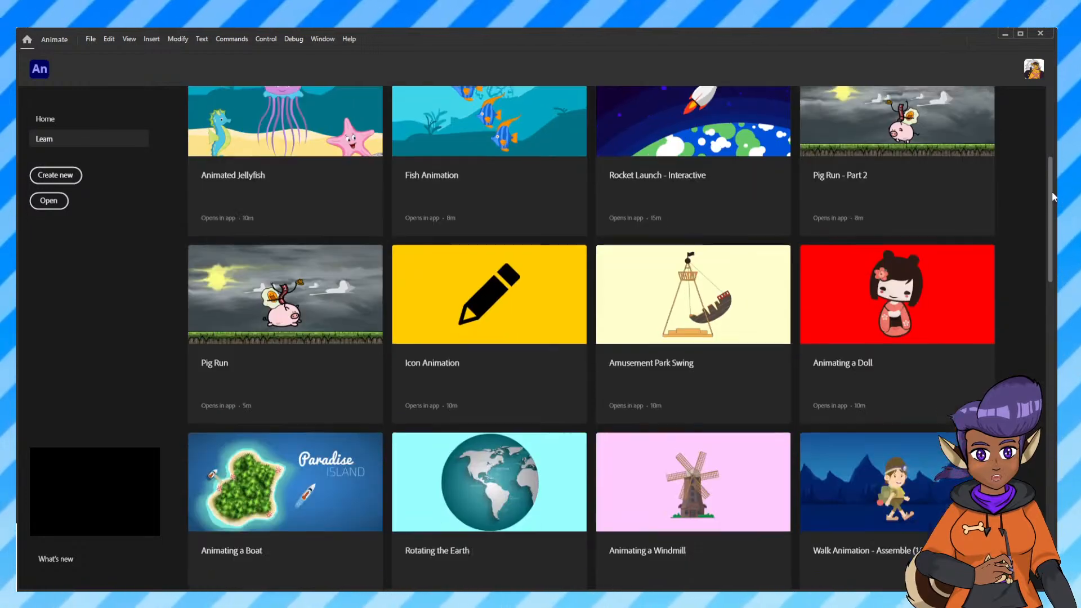
scroll(1052, 192, "down", 1)
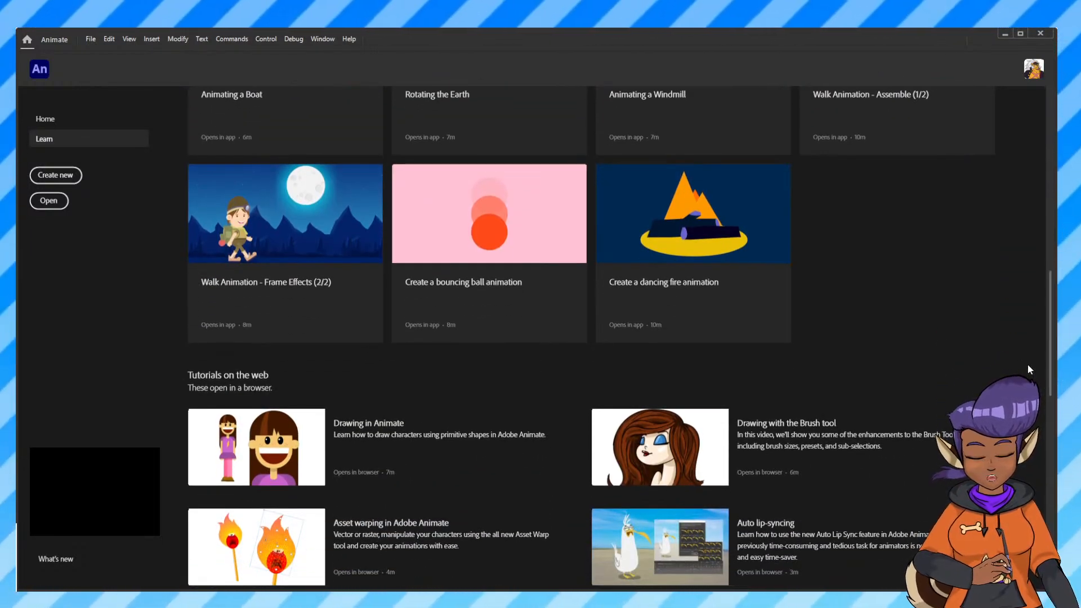
scroll(1049, 371, "up", 8)
scroll(1050, 369, "up", 4)
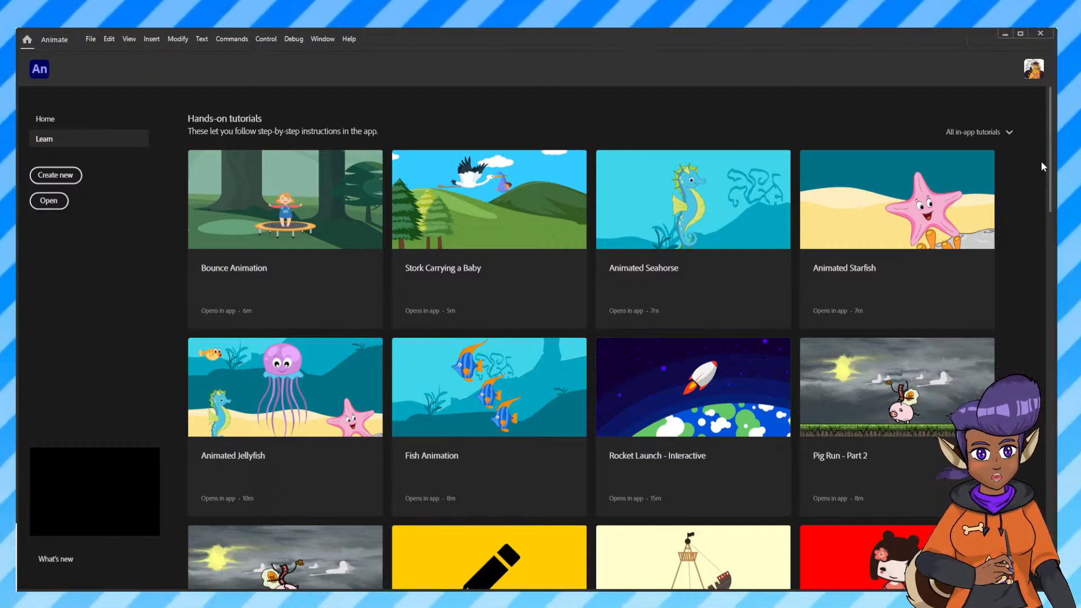
scroll(1051, 164, "down", 10)
scroll(1051, 165, "up", 3)
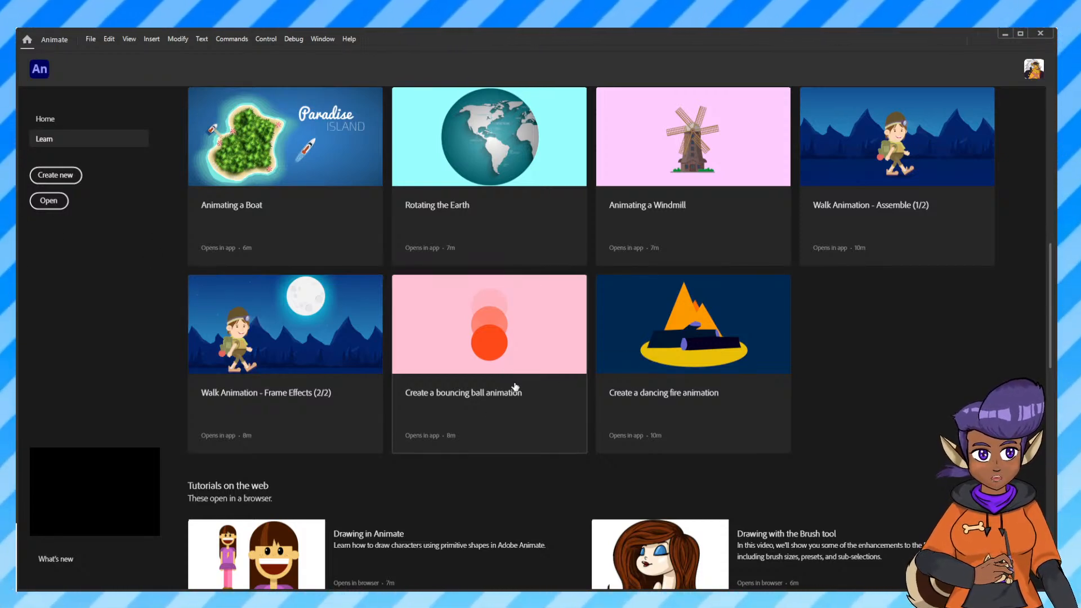
scroll(516, 387, "up", 10)
scroll(515, 389, "up", 1)
scroll(469, 406, "down", 15)
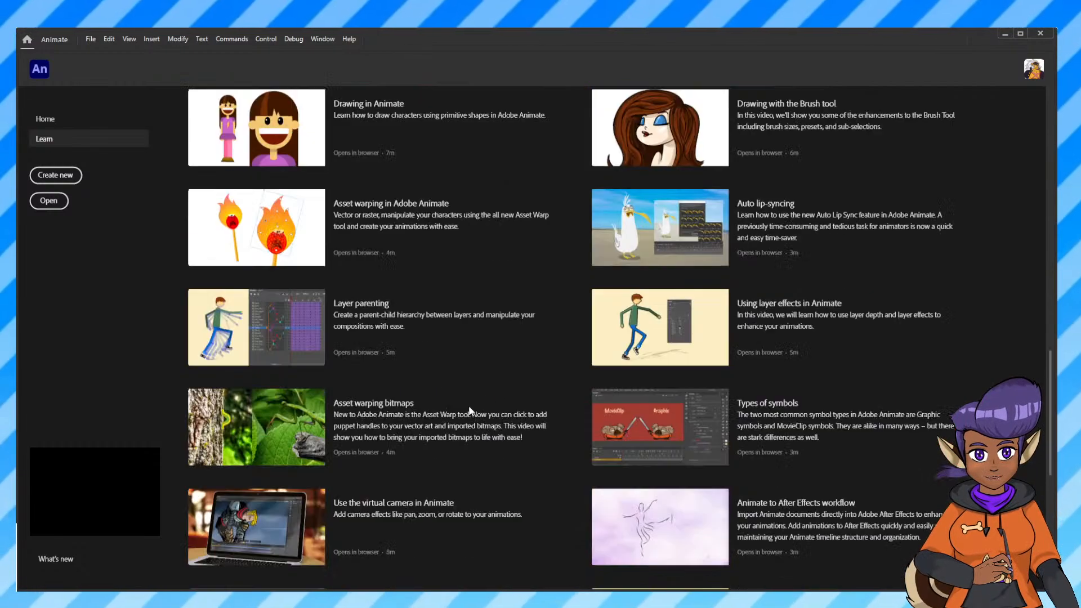
scroll(469, 407, "down", 5)
scroll(464, 407, "up", 8)
scroll(461, 409, "up", 5)
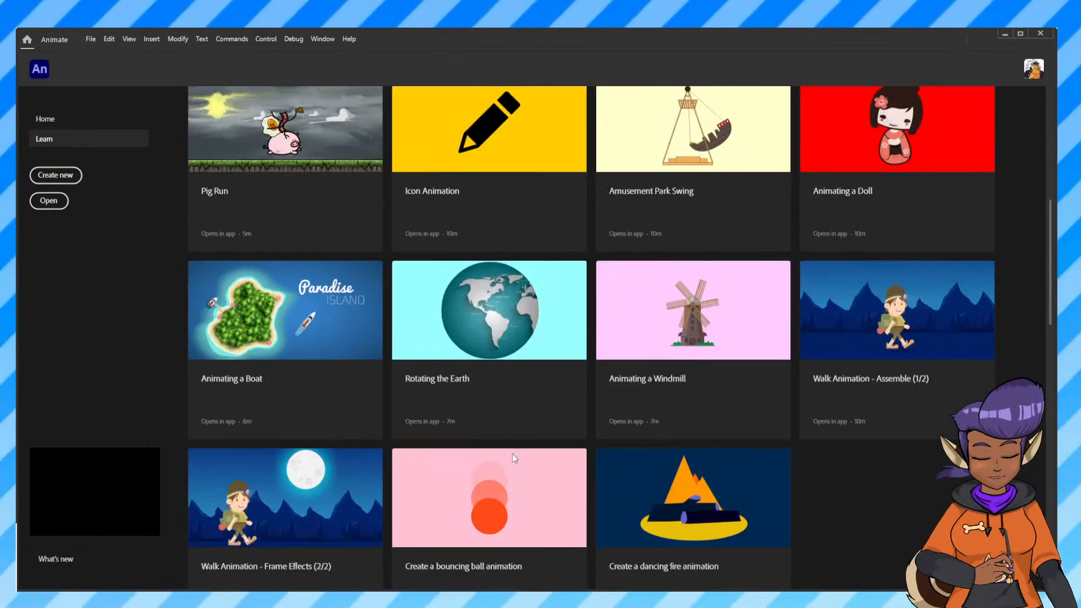
scroll(494, 449, "down", 3)
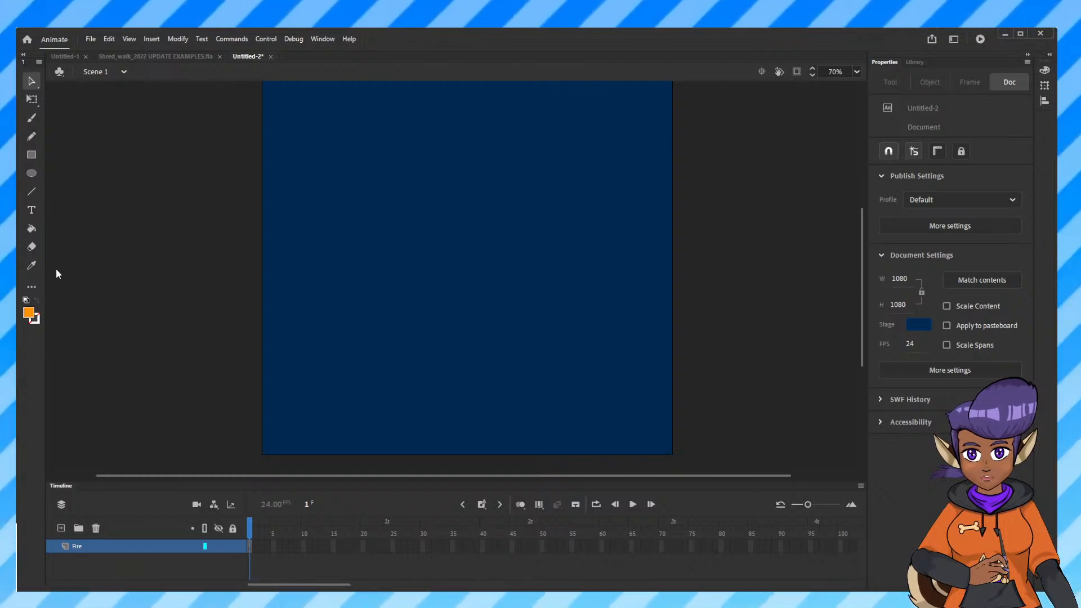
Add the PolyStar tool to the toolbar below the Line tool and show its tool properties.
left_click(33, 192)
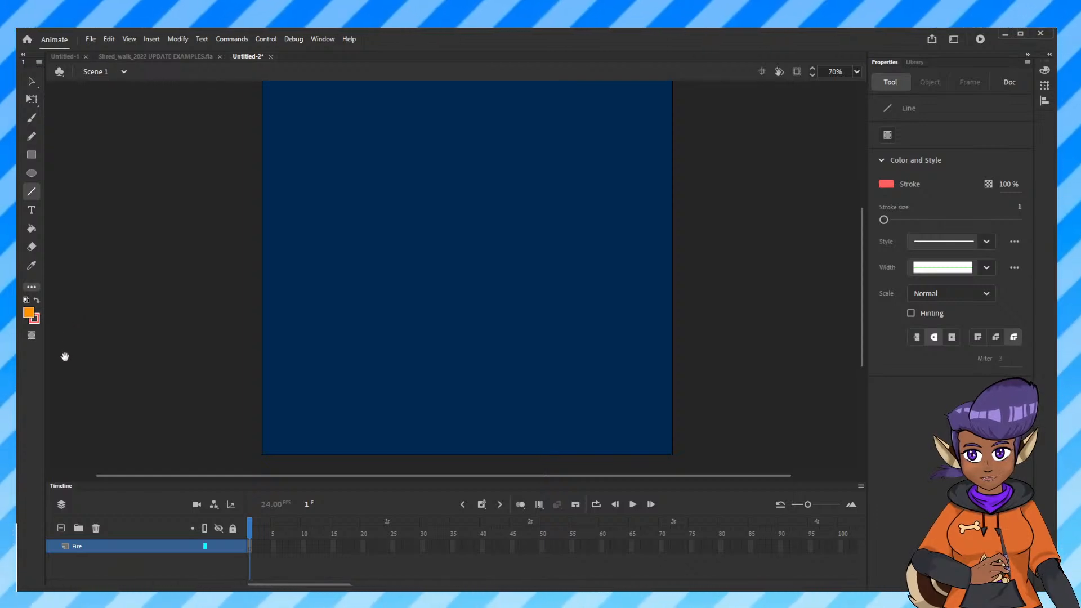
left_click_drag(65, 357, 36, 212)
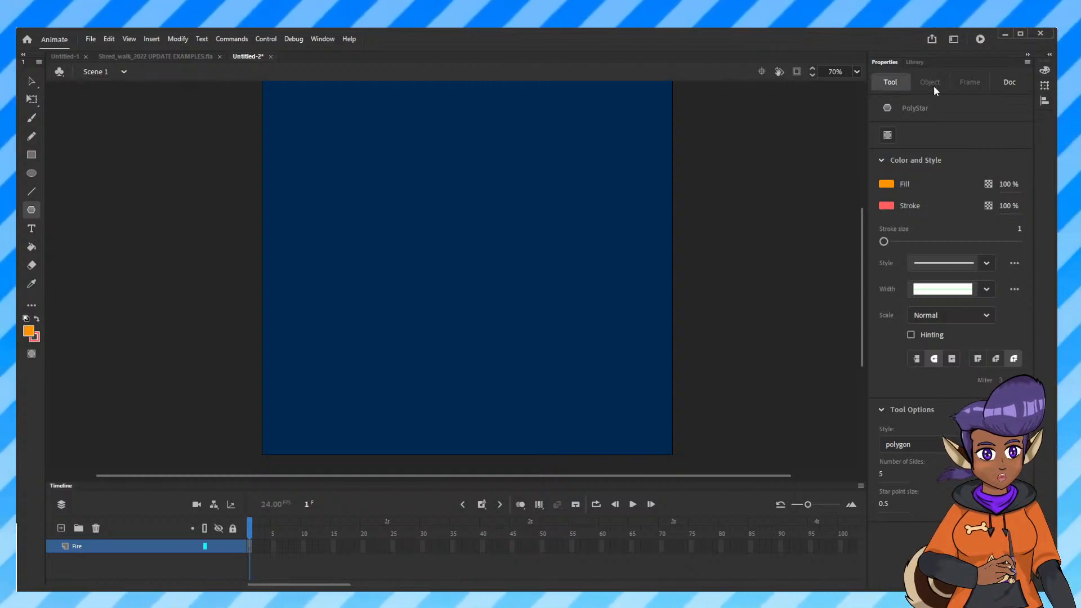
left_click(900, 85)
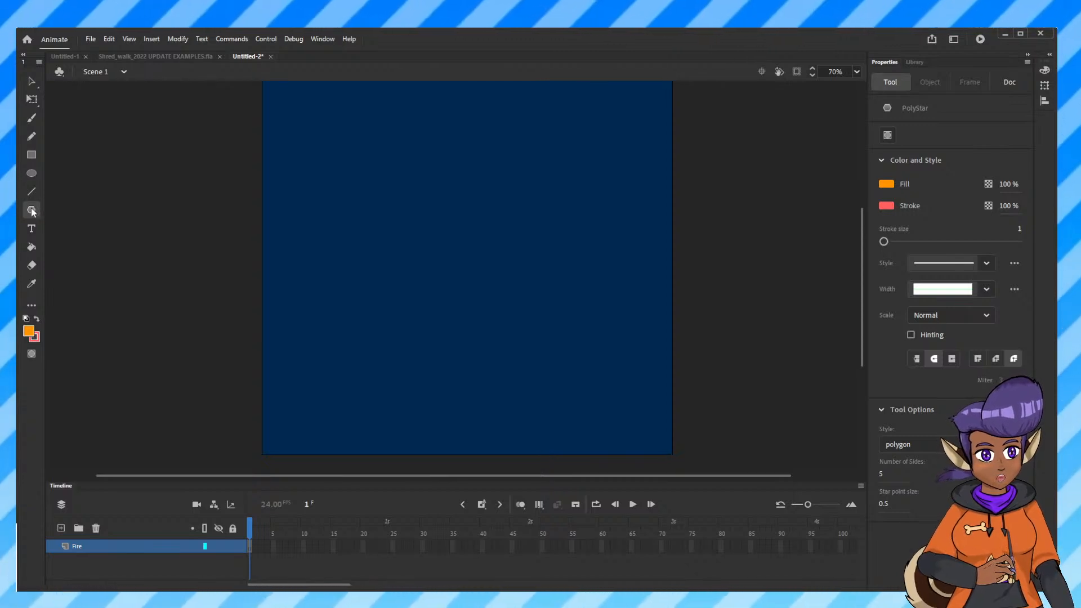
Set the PolyStar polygon to 3 sides and draw an orange triangle about 547 by 477 px on the Fire layer.
left_click(881, 475)
type("3")
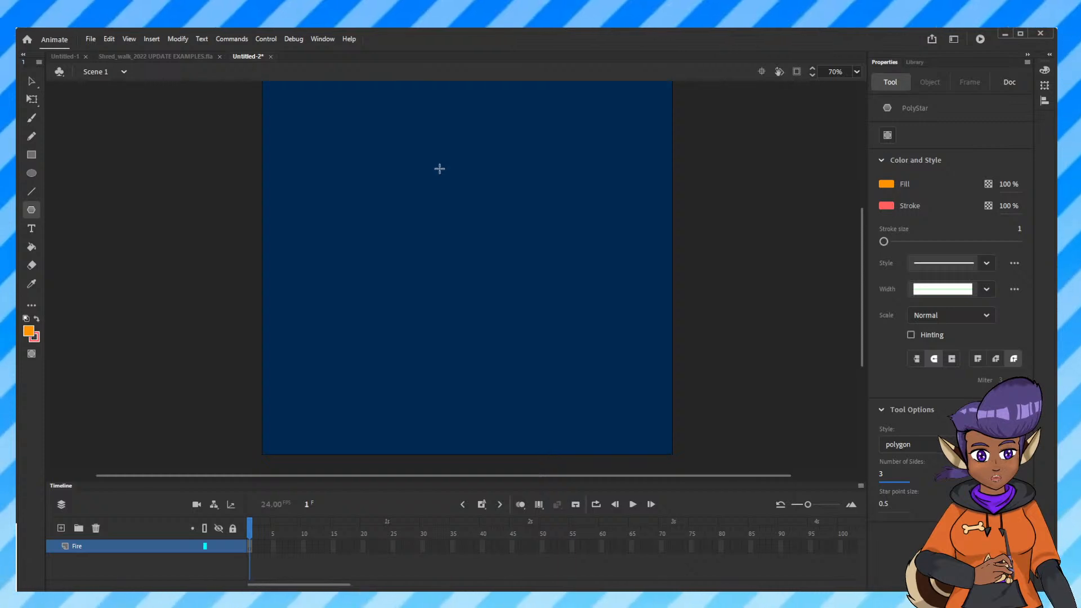
left_click_drag(420, 161, 514, 218)
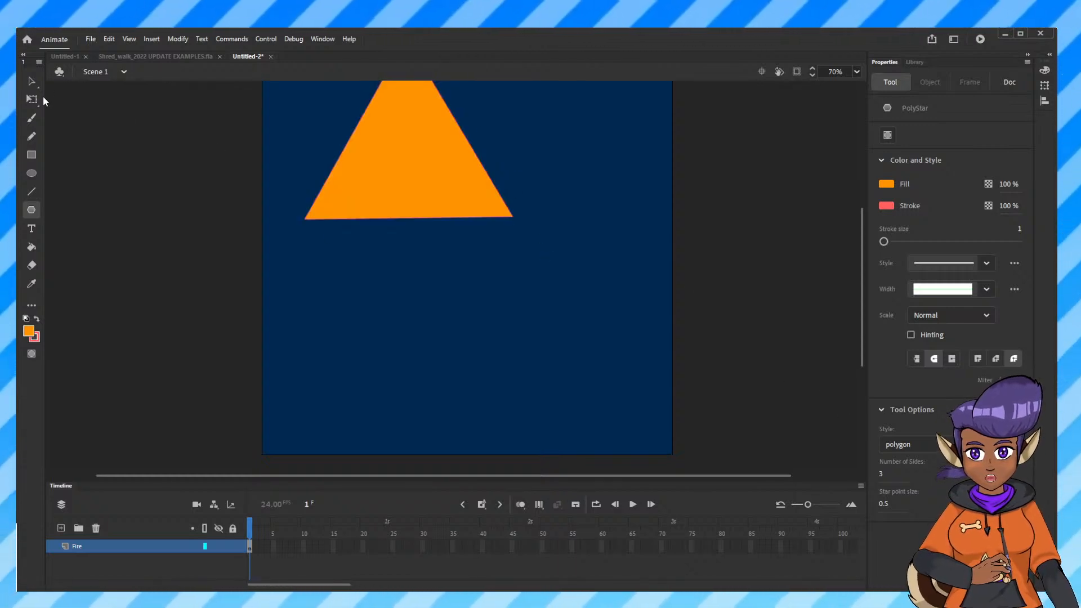
Move the whole triangle down so its tip is on the stage, and reduce its height to about 421 px with Free Transform.
left_click(32, 81)
left_click(403, 168)
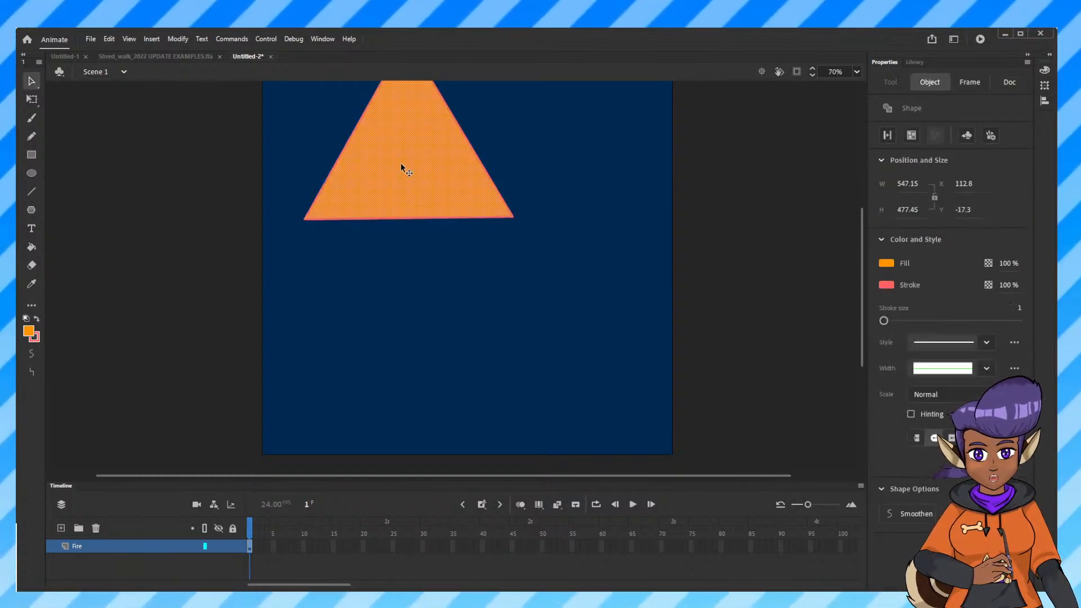
left_click_drag(404, 170, 428, 235)
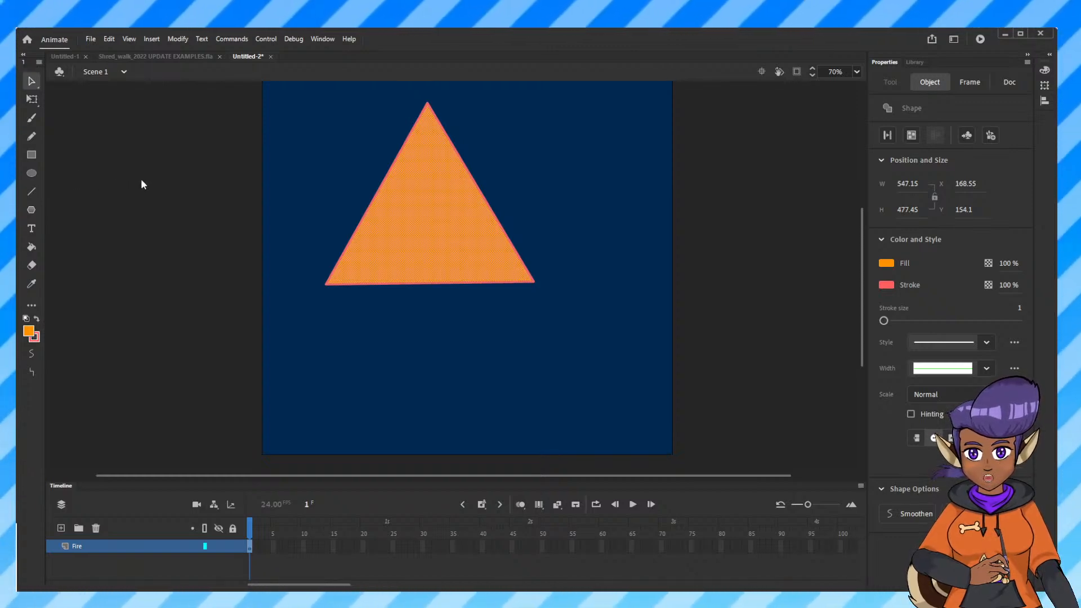
left_click(34, 103)
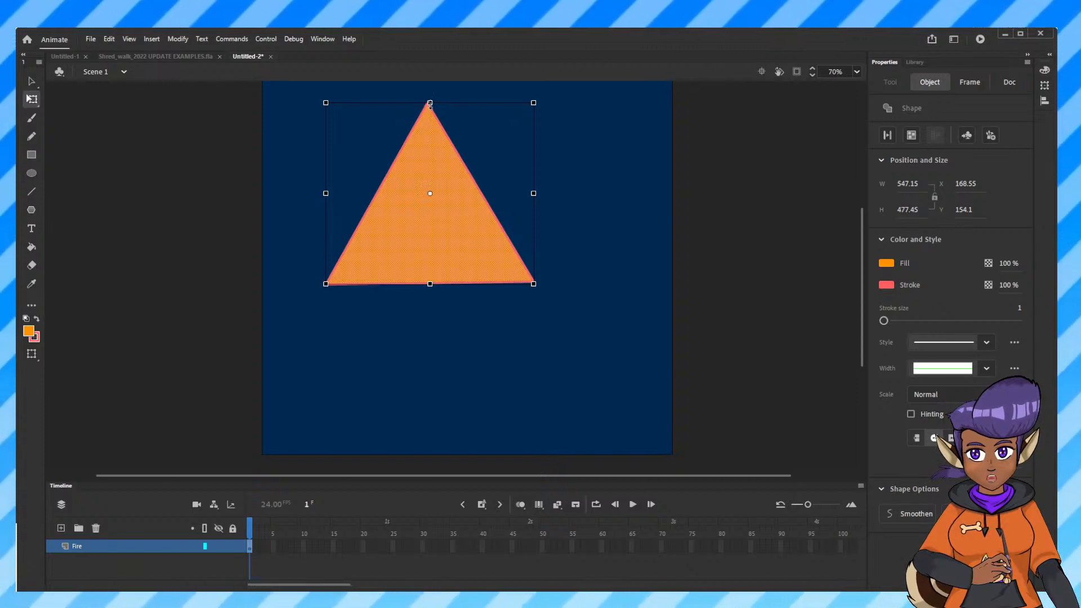
mouse_move(430, 103)
left_mouse_down()
mouse_move(429, 88)
mouse_move(429, 149)
mouse_move(429, 101)
mouse_move(430, 113)
left_mouse_up()
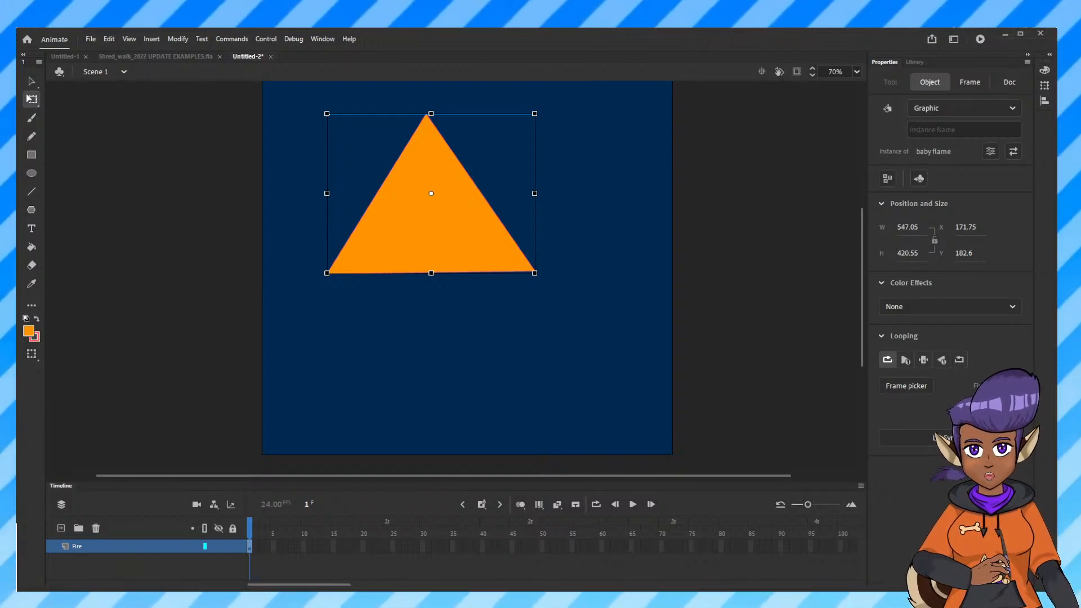
Switch to the browser to check the YouTube live stream page and its chat, and return to Animate.
key("alt+Tab")
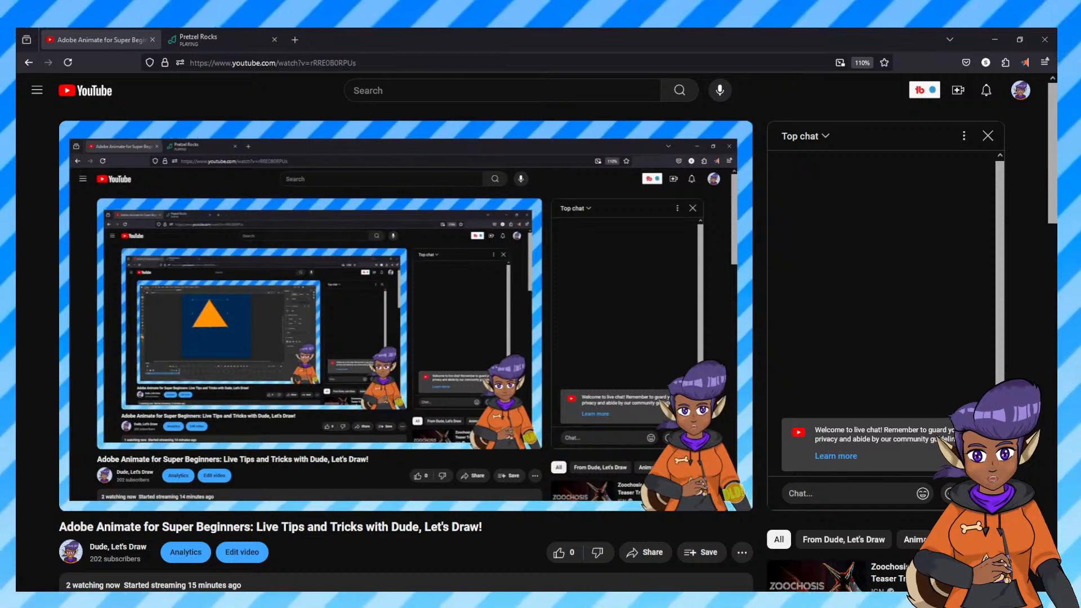
key("alt+Tab")
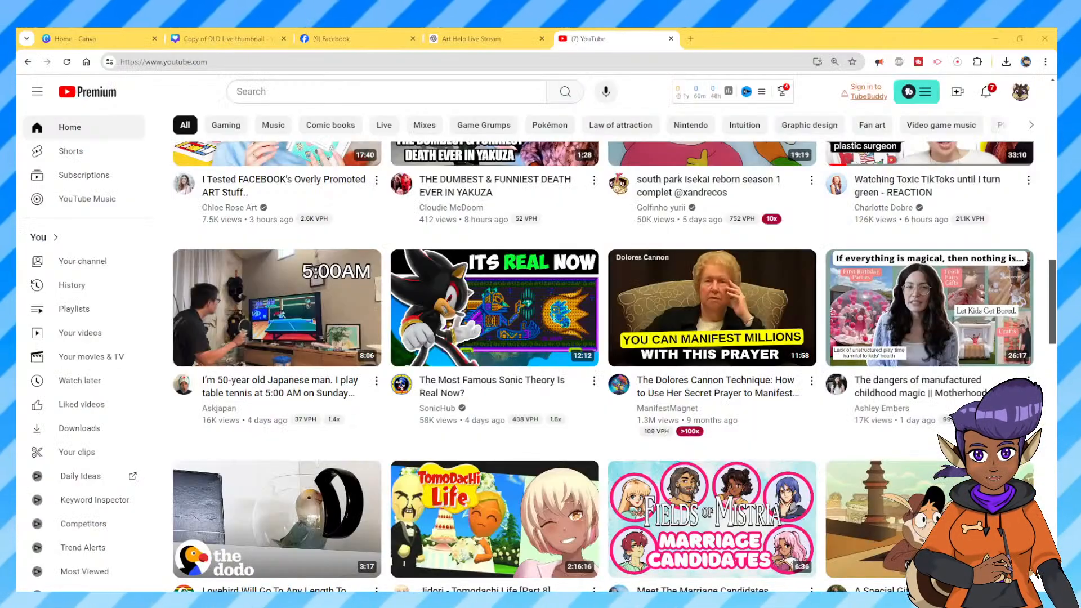
key("alt+Tab")
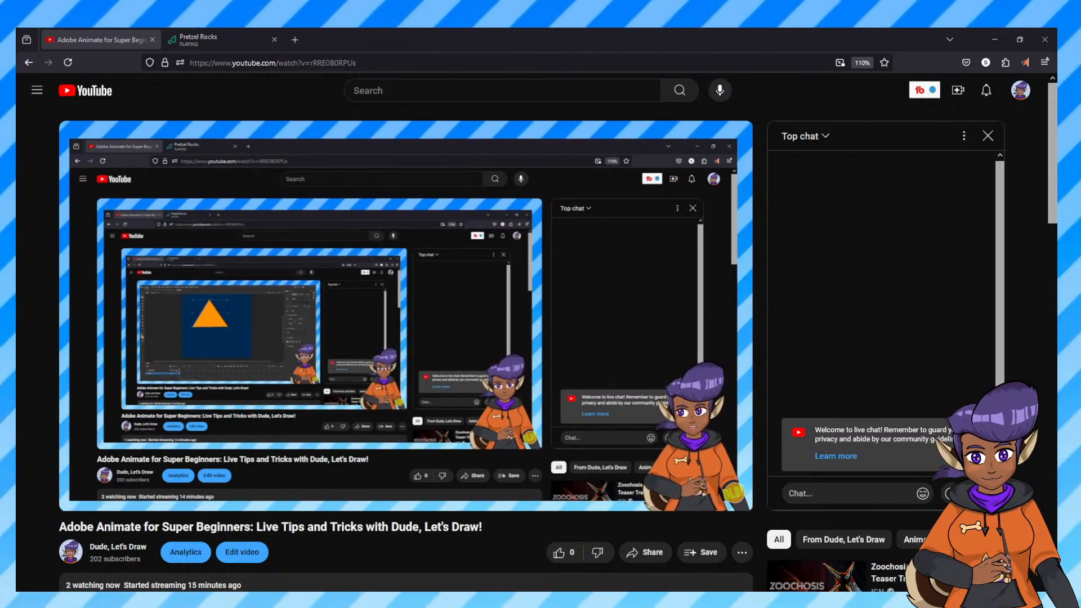
key("alt+Tab")
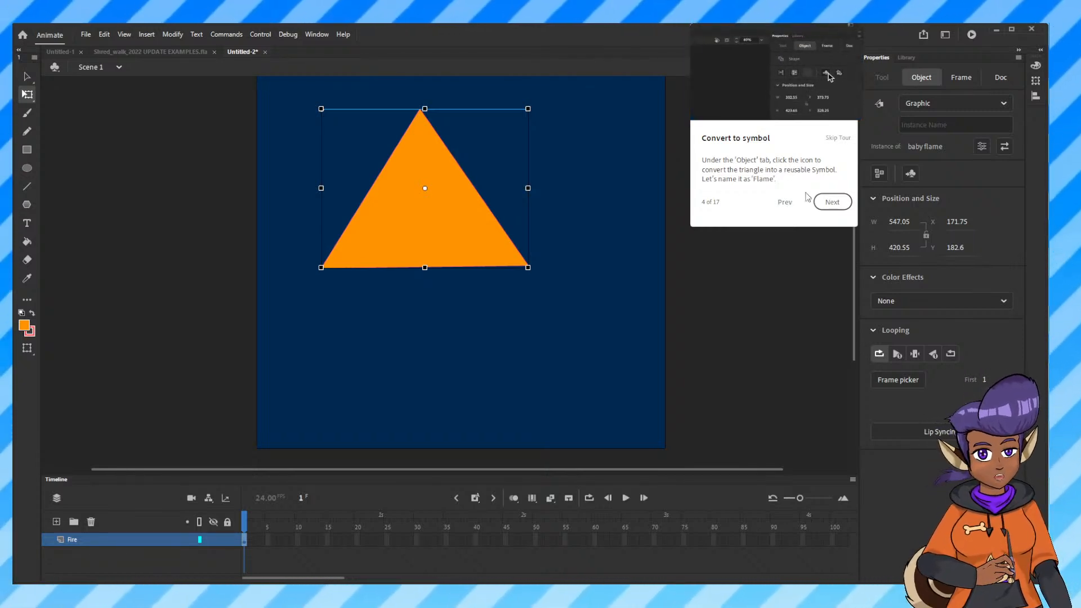
Advance the guided tour to the "Create a tween" instructions and enlarge the timeline area.
left_click(828, 205)
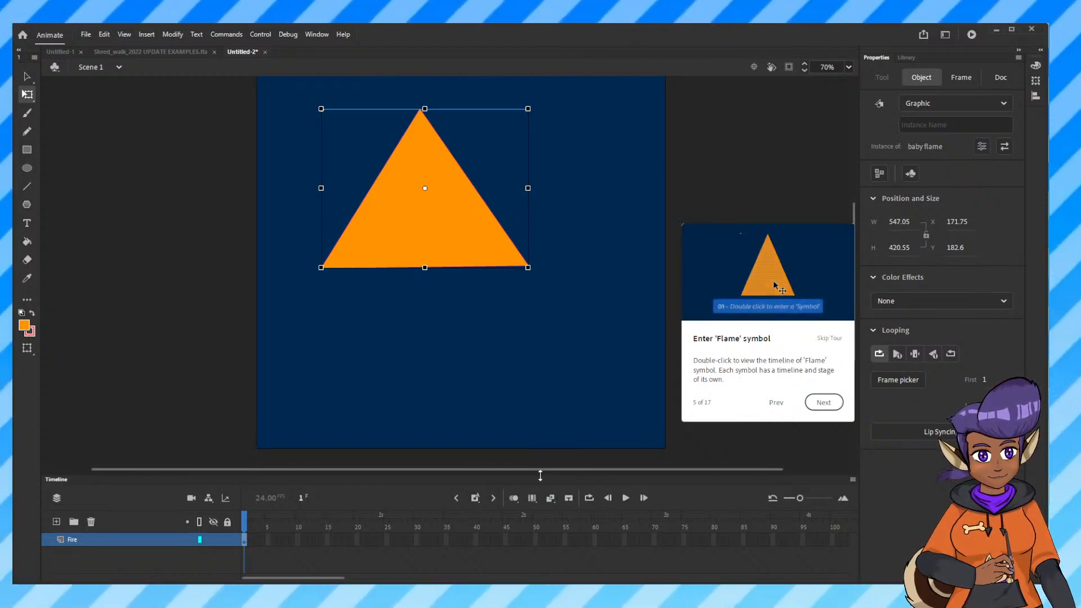
left_click_drag(545, 475, 542, 357)
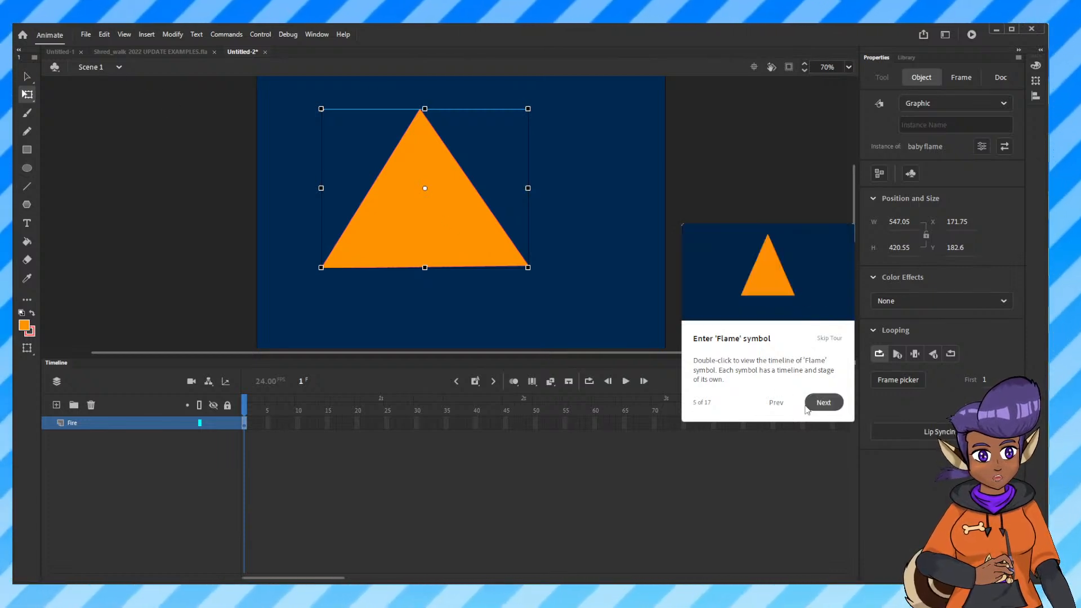
left_click(825, 403)
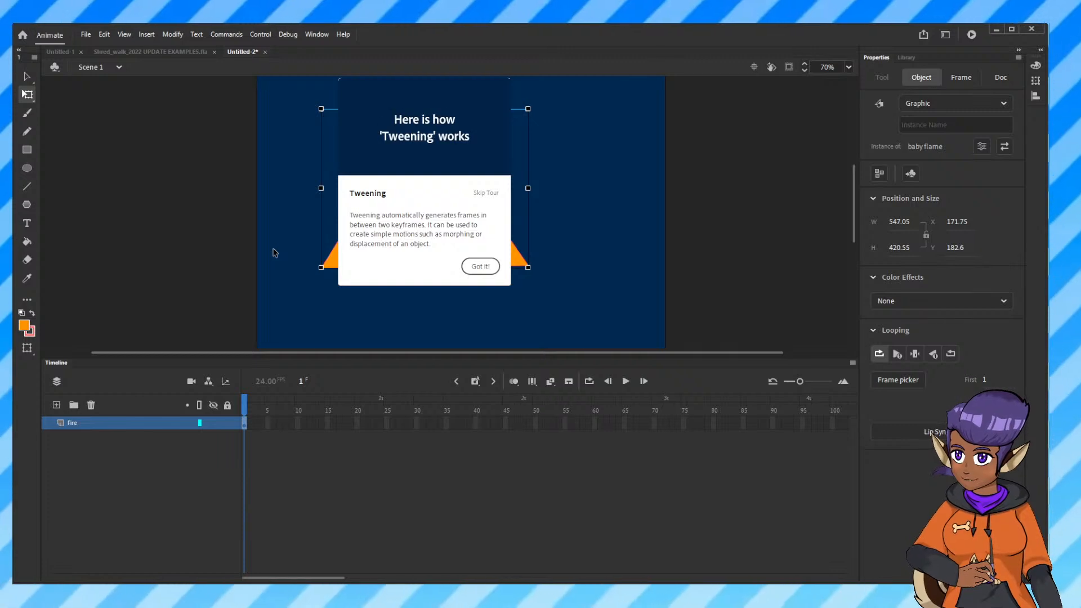
left_click(480, 267)
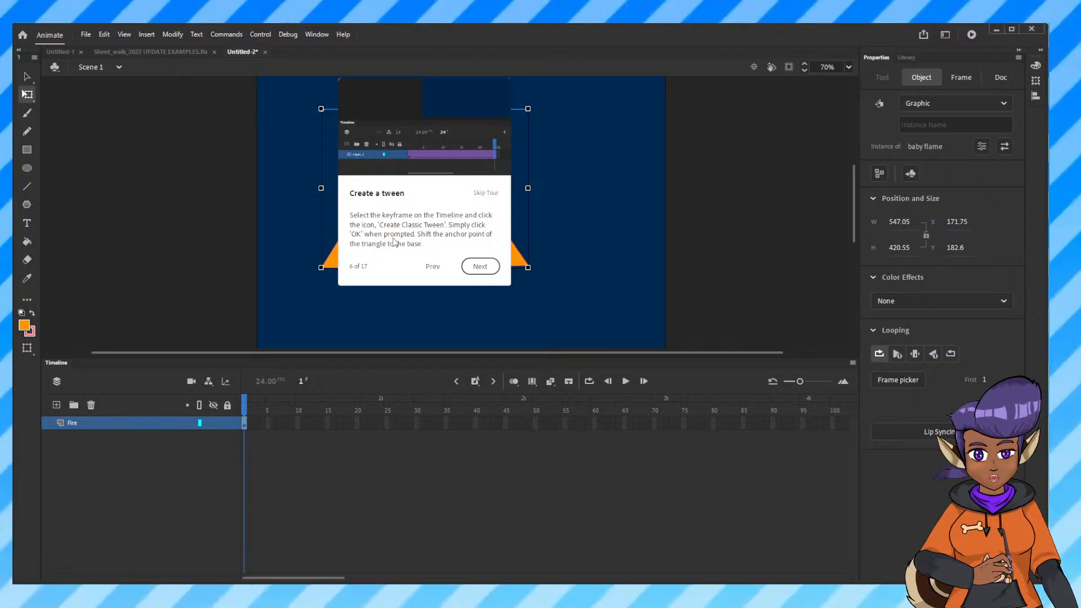
Extend the Fire layer's frames to frame 25 and make the timeline area shorter to reveal more of the stage.
left_click(388, 424)
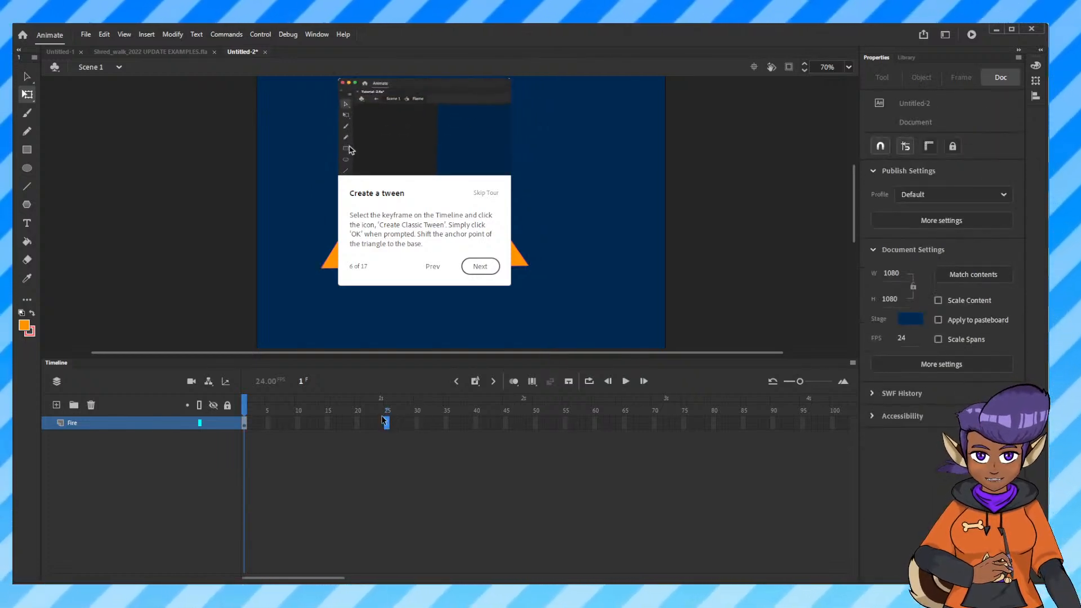
key("F5")
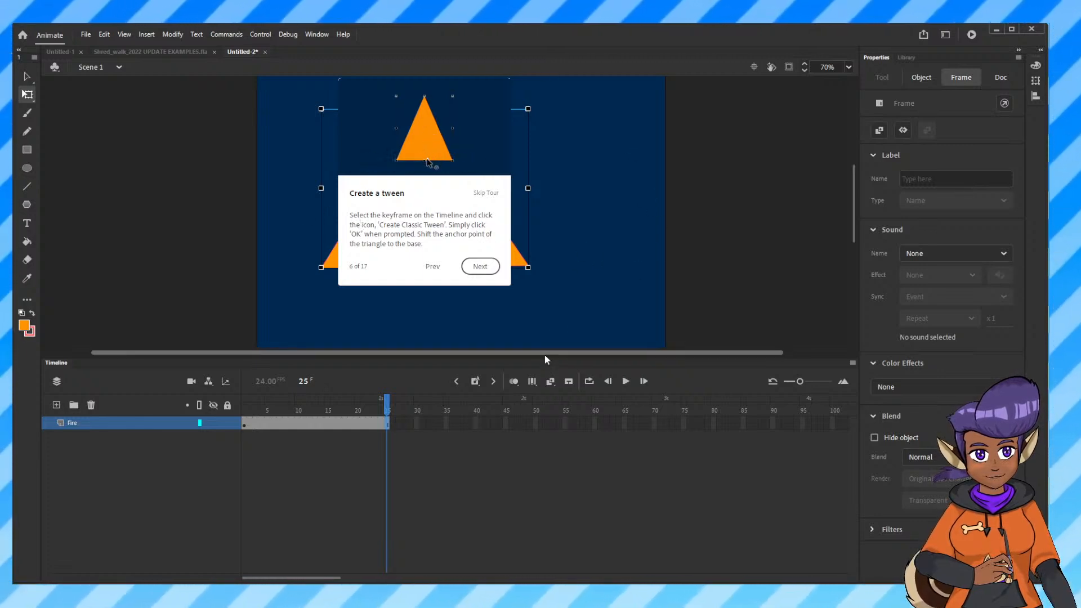
left_click_drag(545, 358, 532, 404)
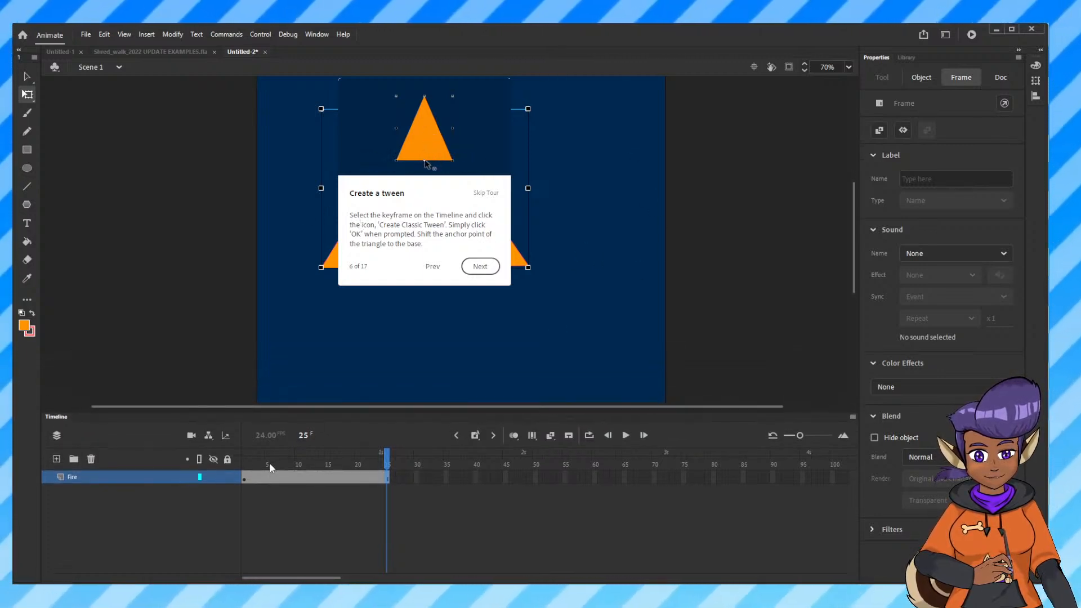
At frame 1, move the baby flame triangle's transformation point to the middle of its base.
left_click(245, 464)
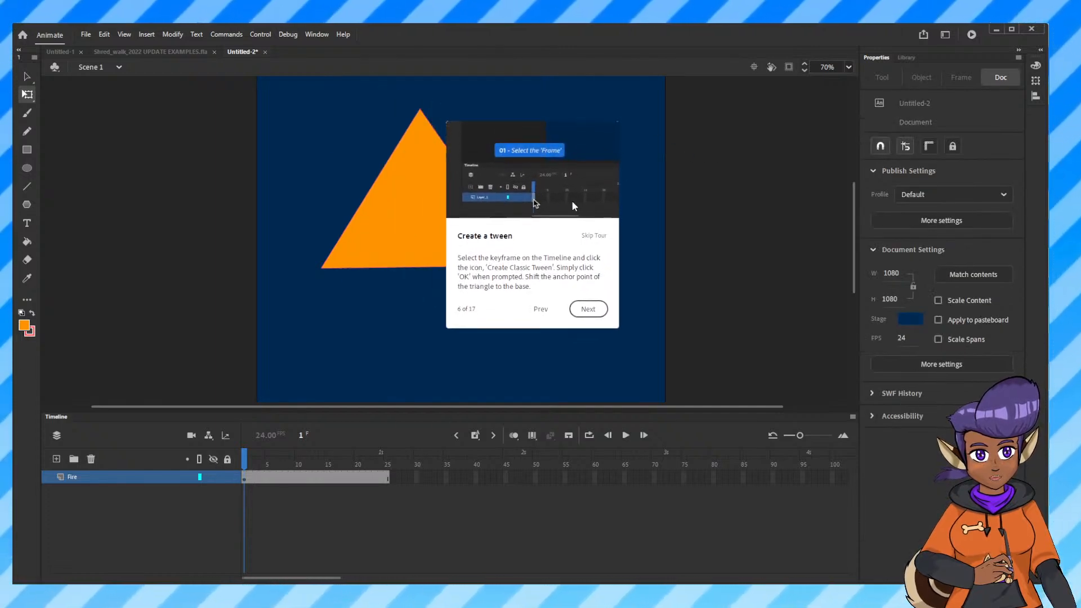
left_click(366, 215)
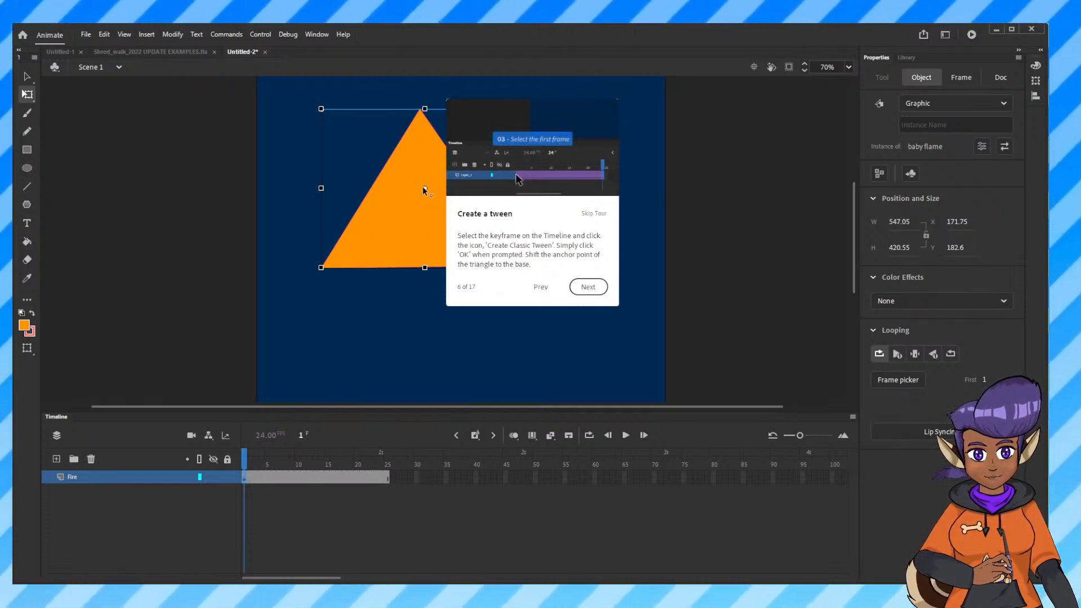
left_click_drag(425, 190, 419, 260)
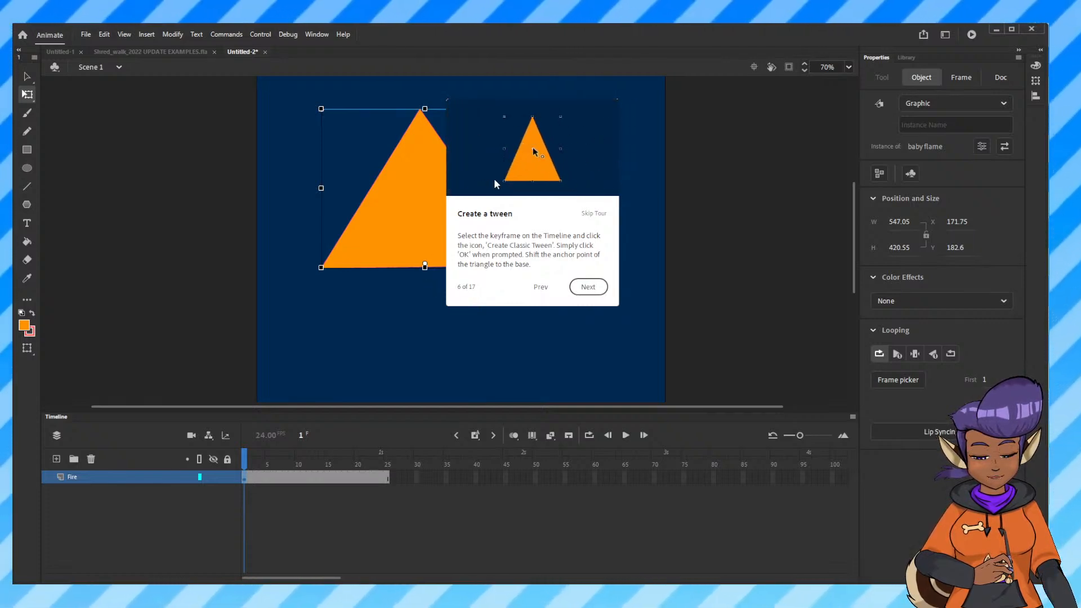
Scrub the playhead through to frame 25 and advance the guided tour to the "Add keyframes" instructions.
left_click_drag(257, 453, 387, 454)
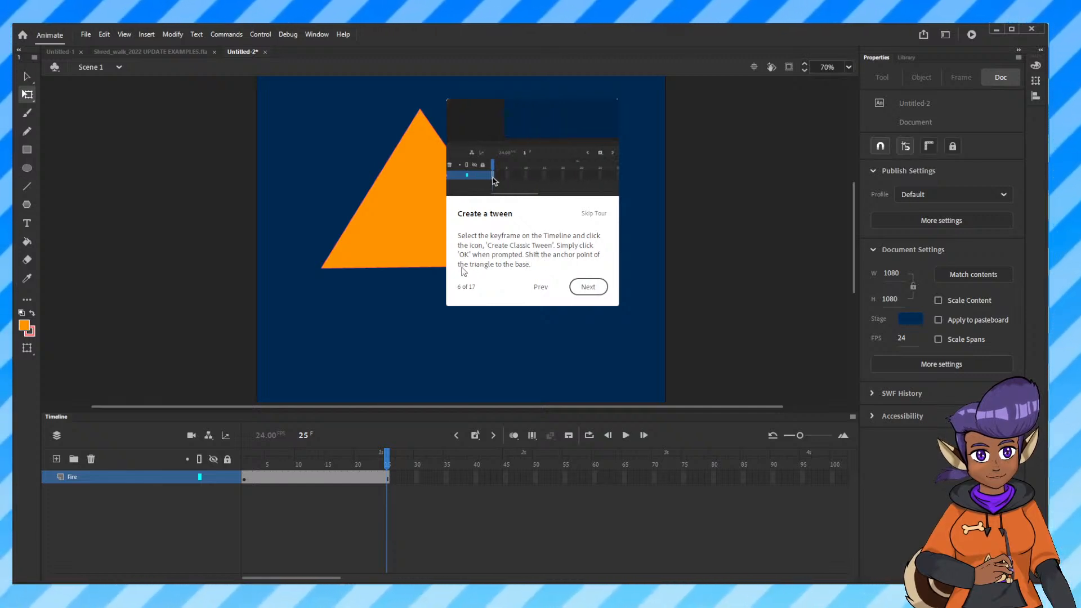
left_click(586, 290)
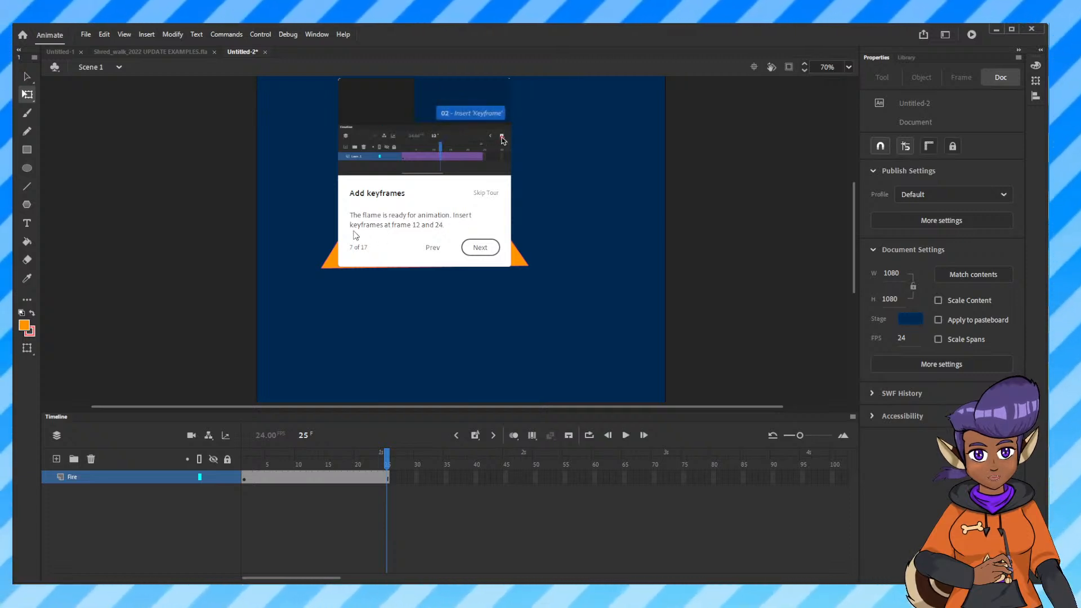
left_click(244, 480)
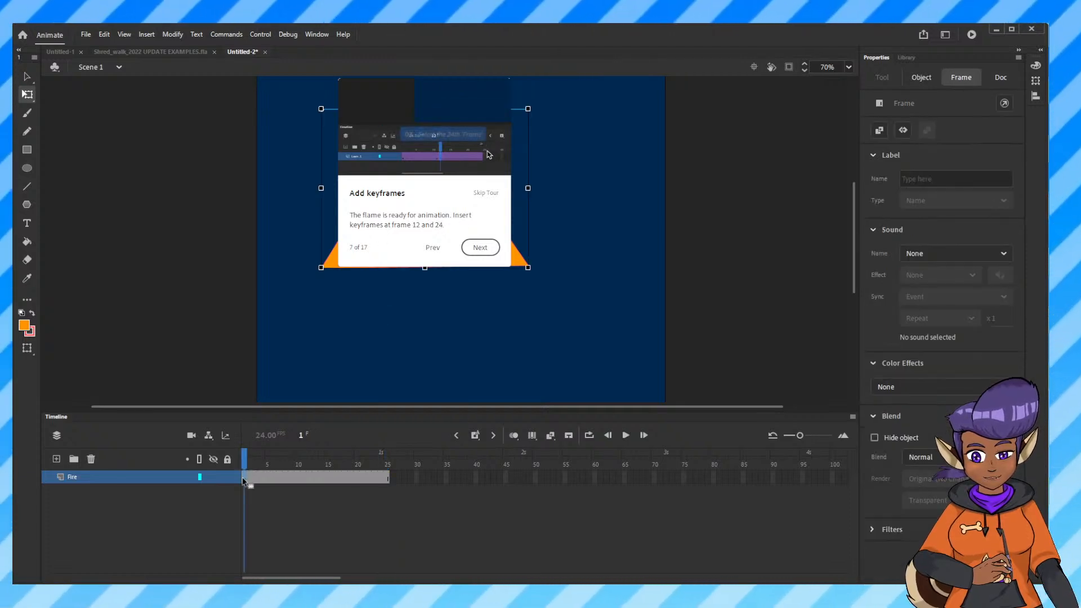
right_click(244, 480)
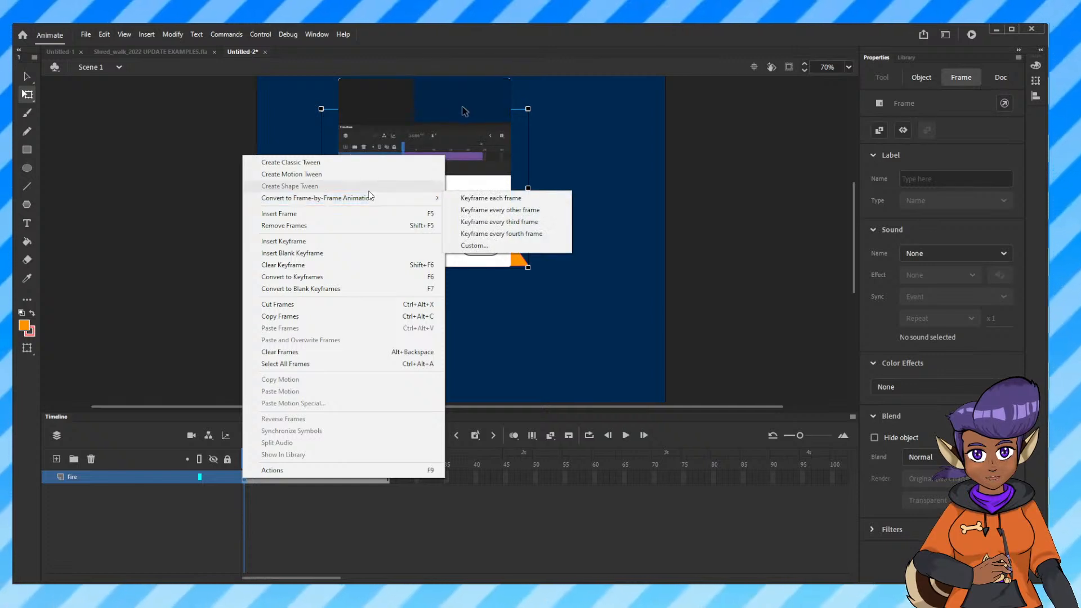
mouse_move(374, 201)
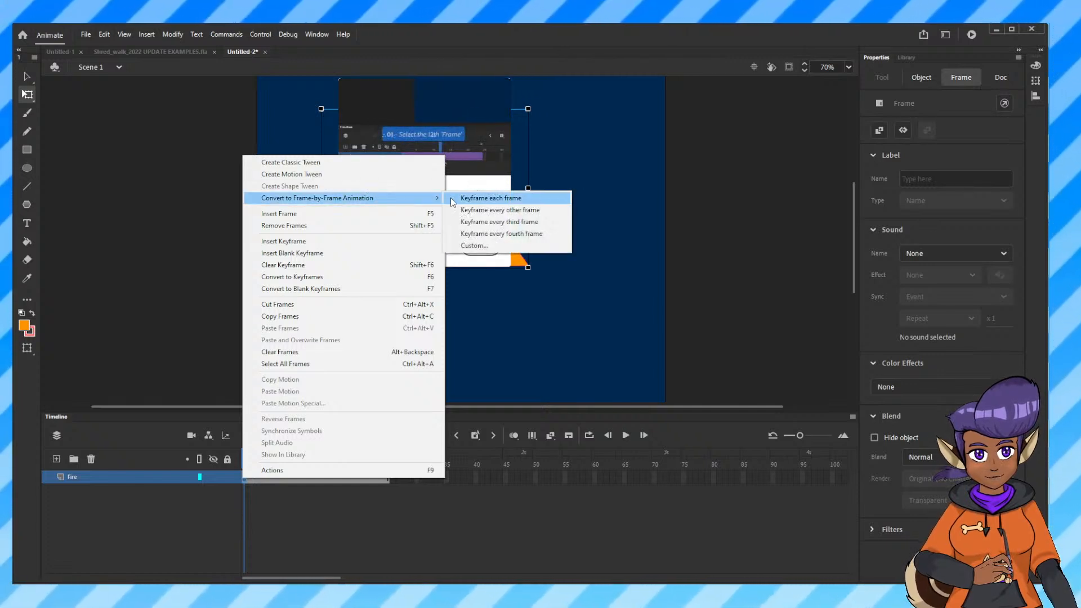
left_click(417, 176)
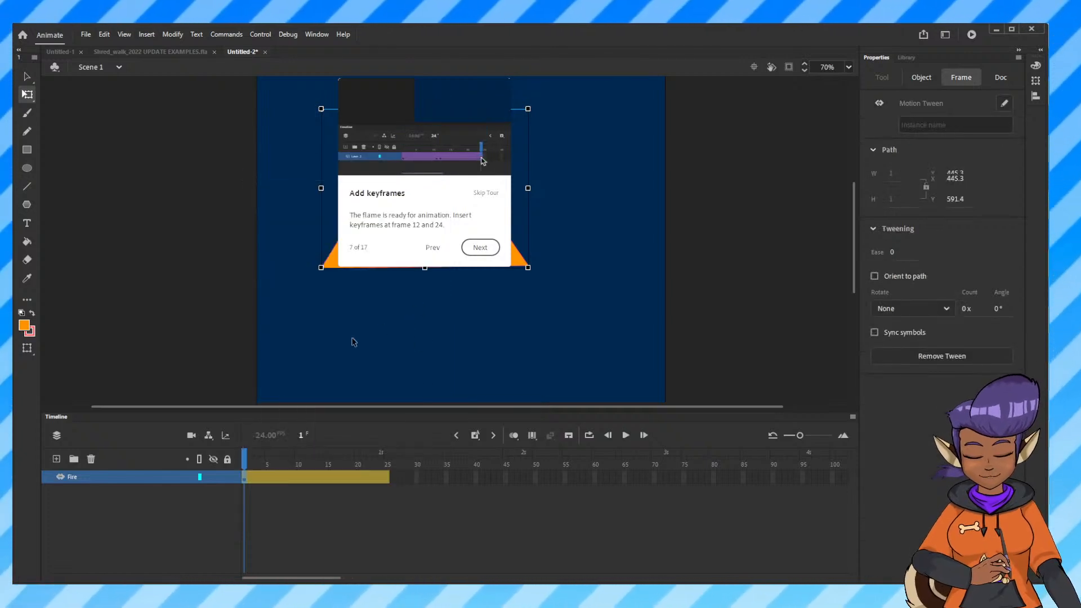
left_click(227, 479)
Create a classic tween on the Fire layer's frame span starting at frame 1.
right_click(243, 478)
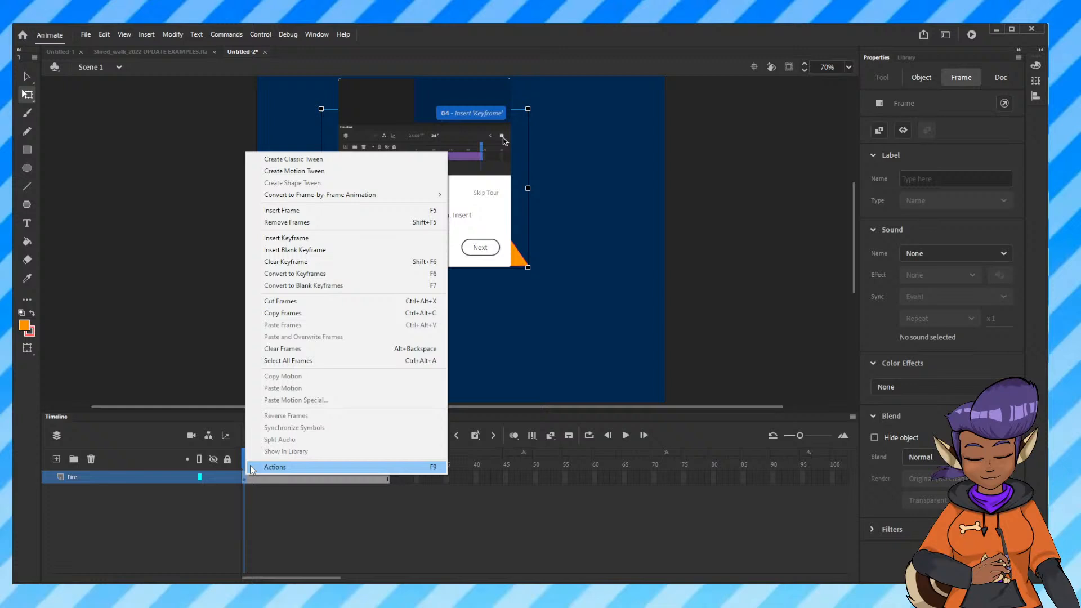
left_click(338, 170)
left_click(311, 482)
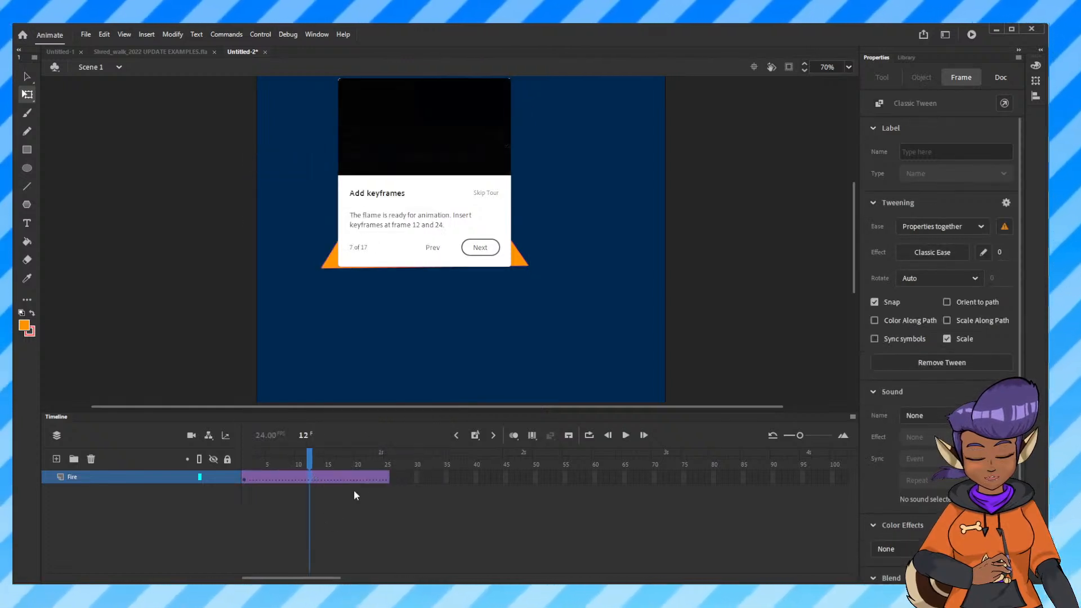
Insert a keyframe at frame 25 of the Fire layer.
left_click(386, 479)
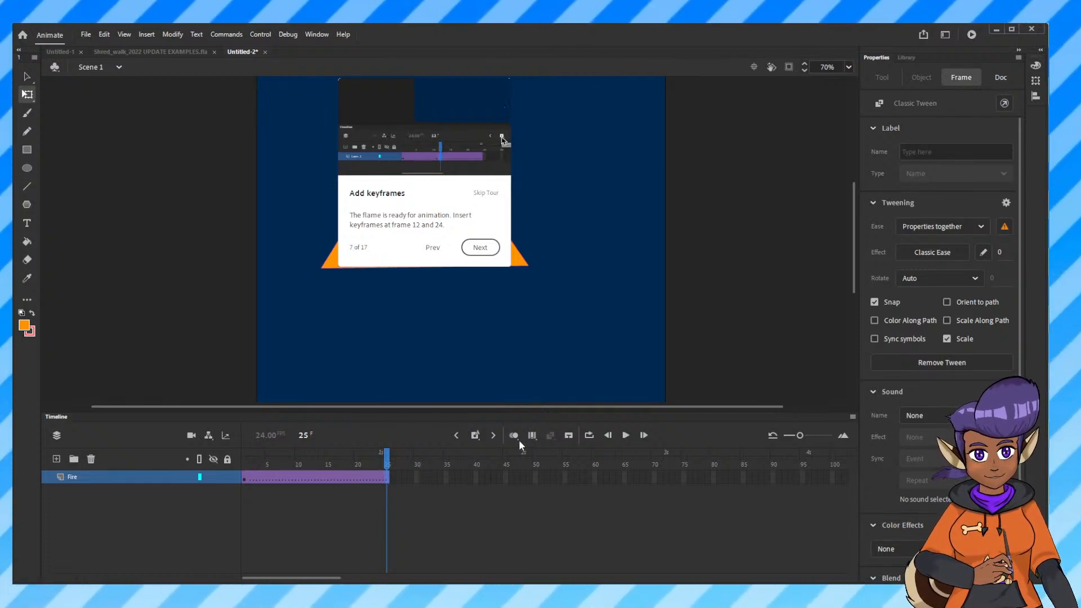
left_click(475, 437)
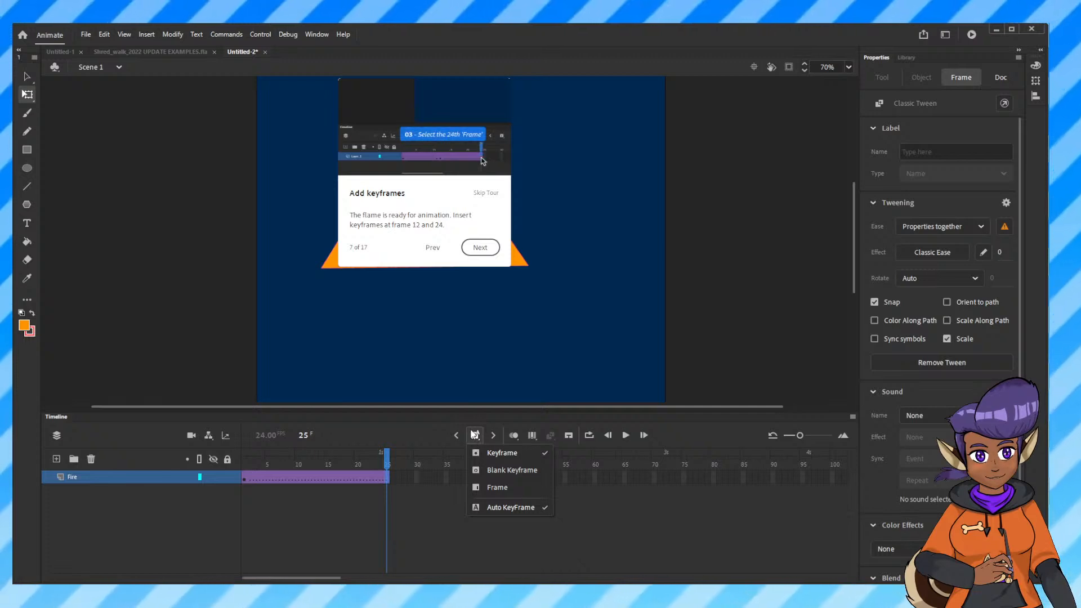
left_click(475, 437)
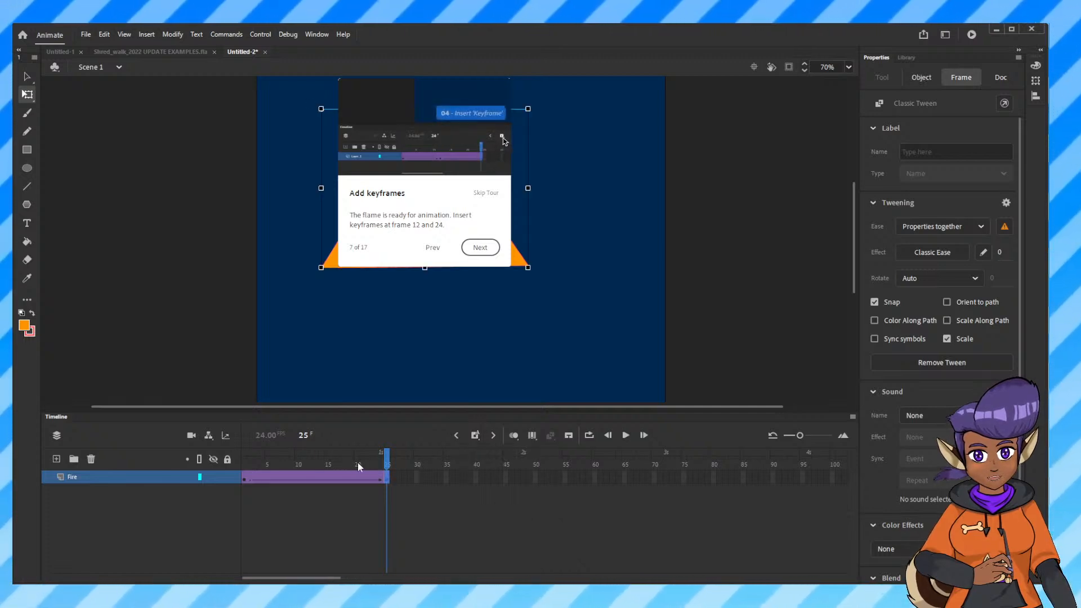
Insert keyframes at frames 12 and 24 of the Fire layer's classic tween.
left_click_drag(371, 459, 317, 468)
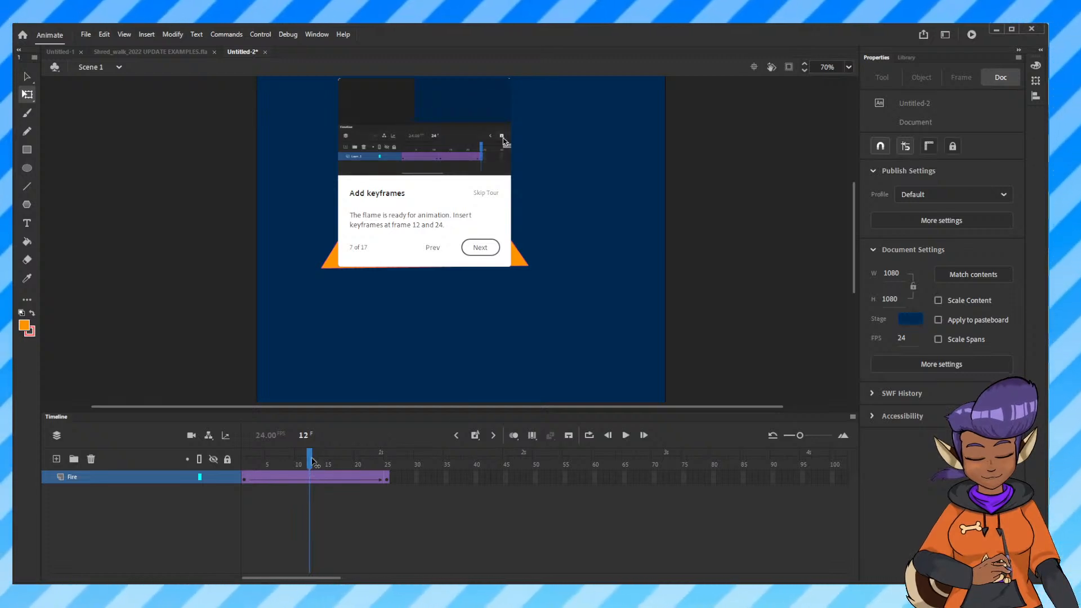
left_click(310, 478)
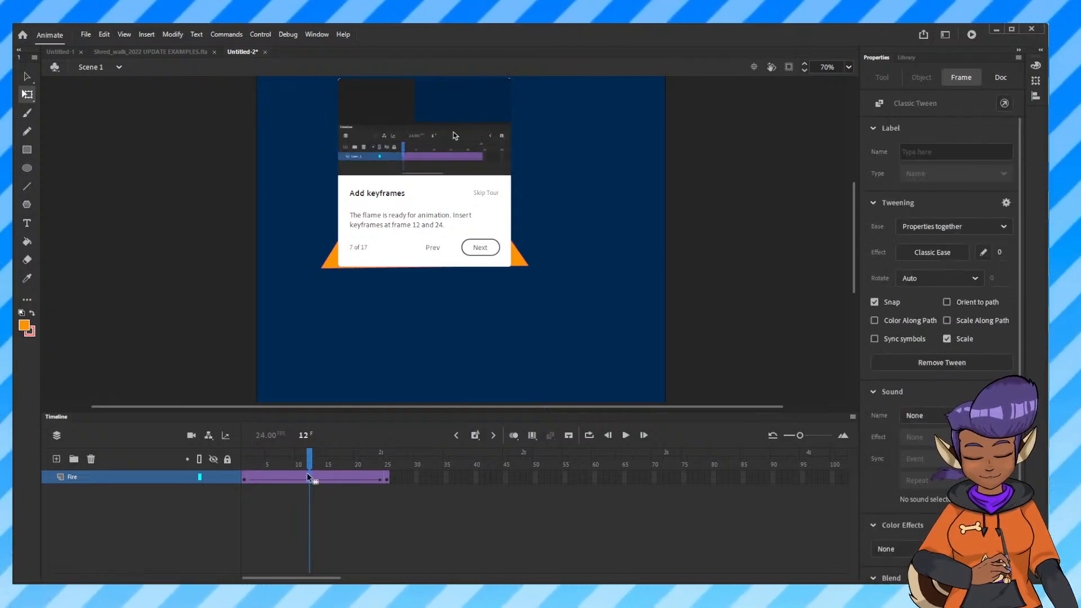
key("F6")
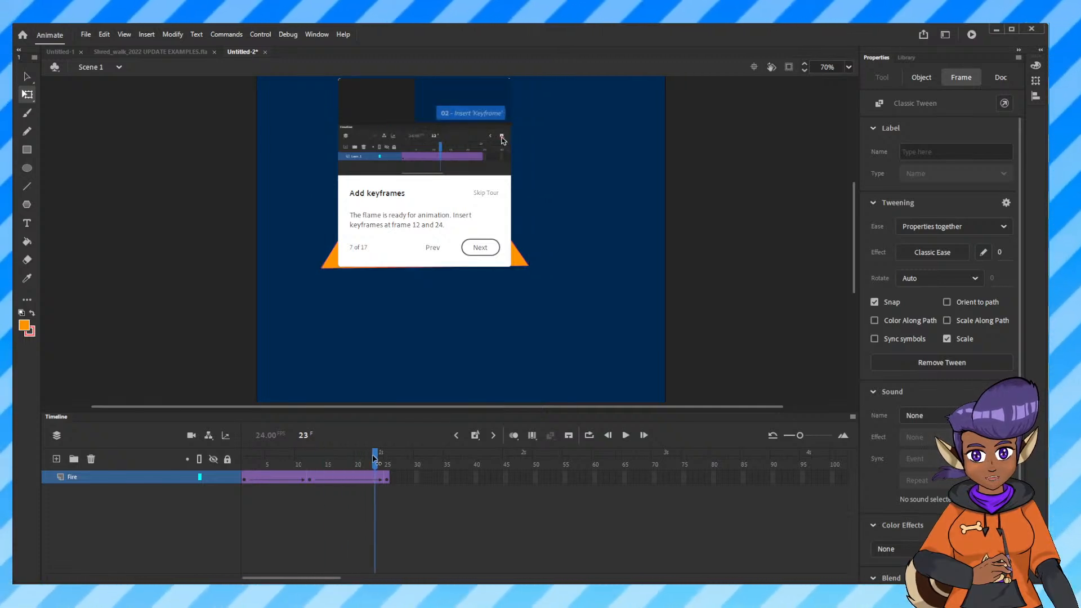
left_click(388, 479)
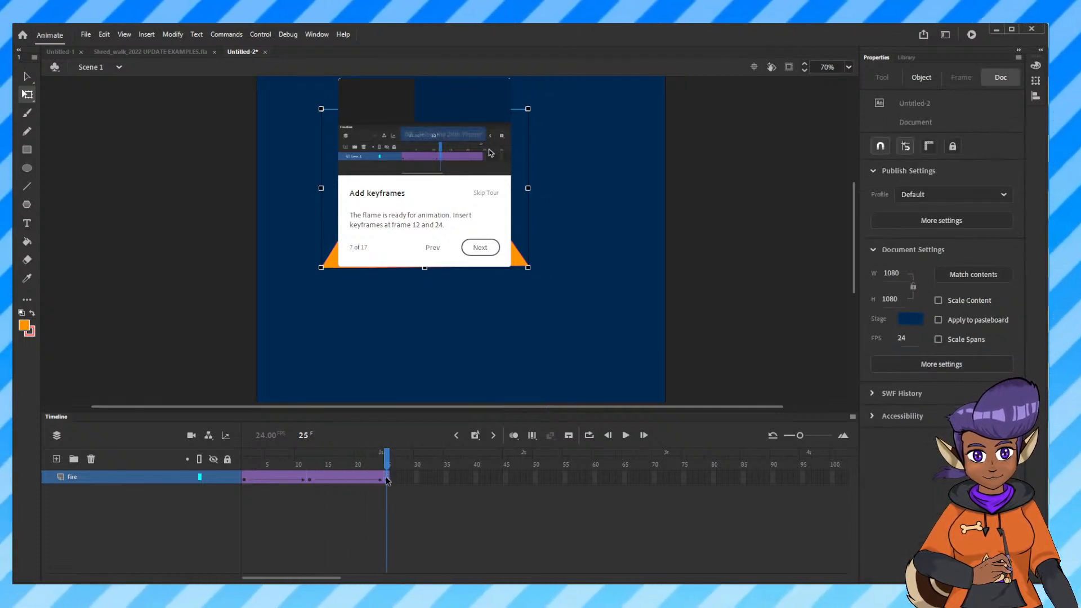
left_click(388, 480)
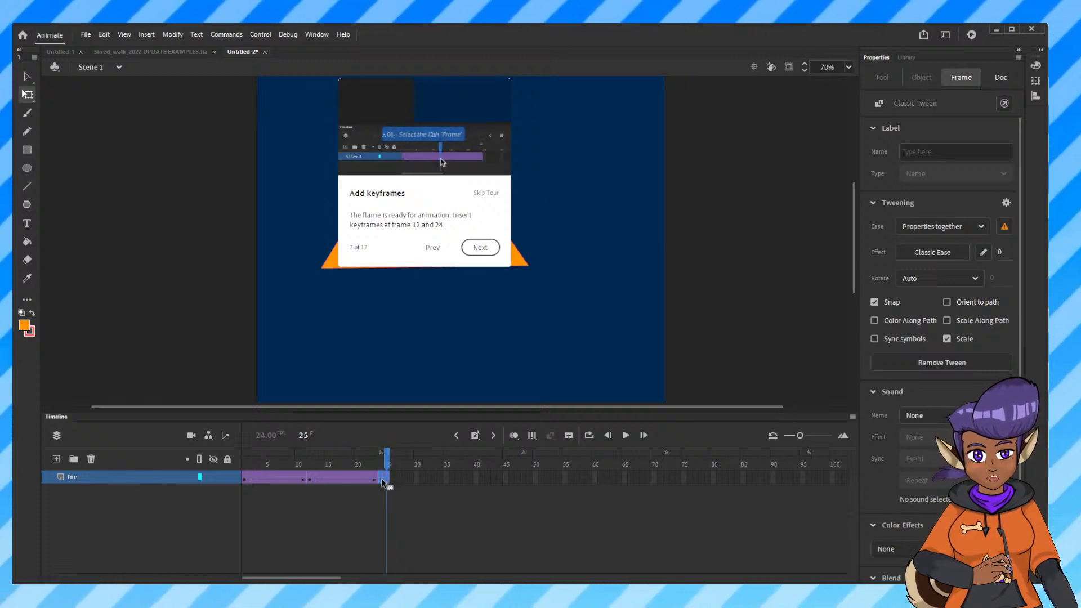
left_click(382, 480)
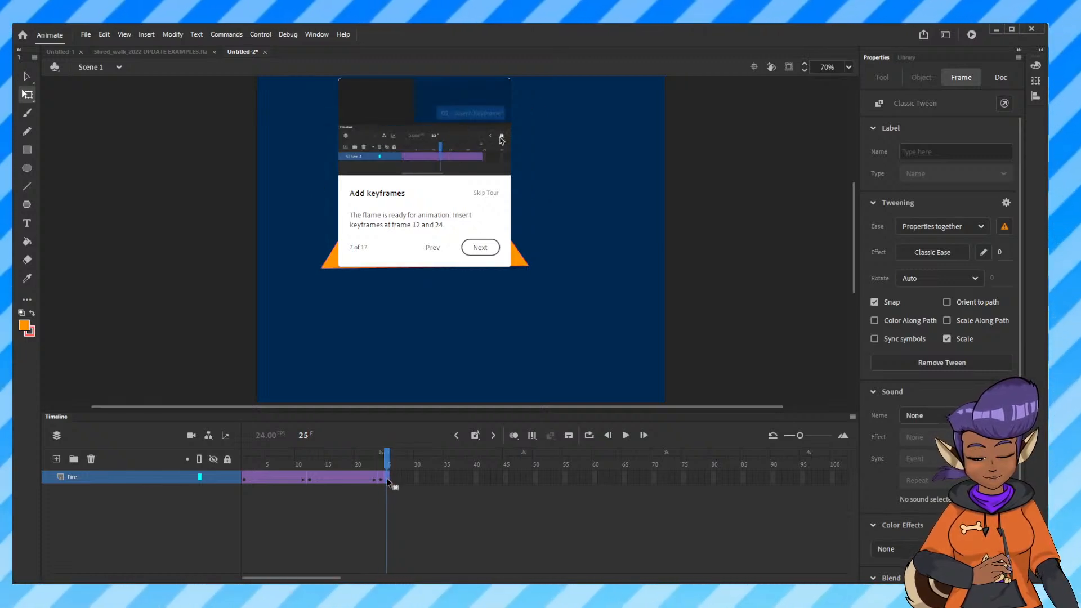
Clear the keyframe at frame 25 and remove that frame so the Fire layer ends at frame 24, returning to frame 1.
right_click(387, 480)
left_click(449, 305)
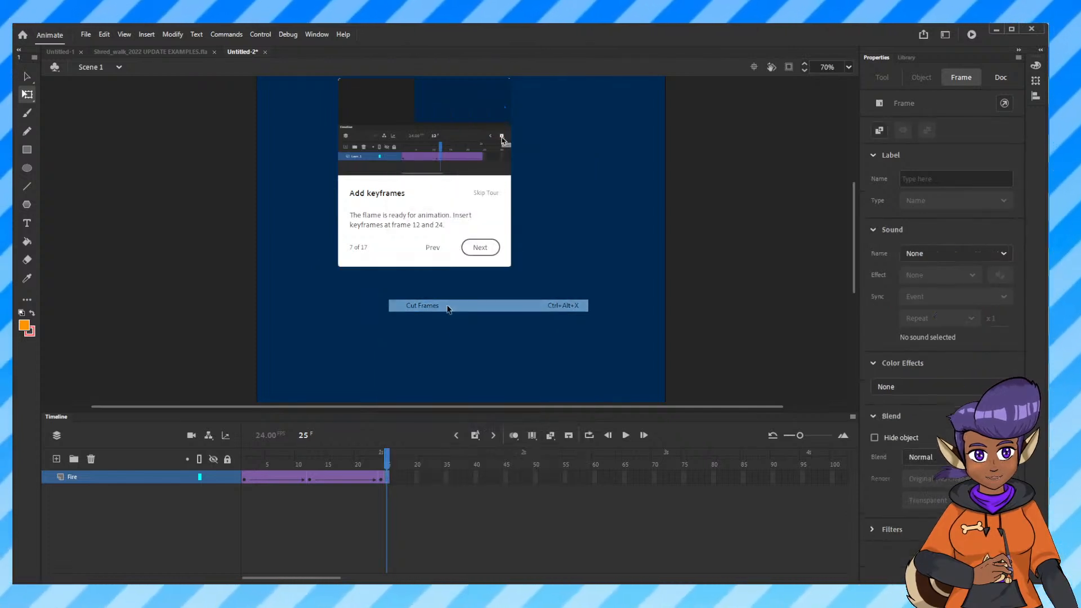
right_click(386, 477)
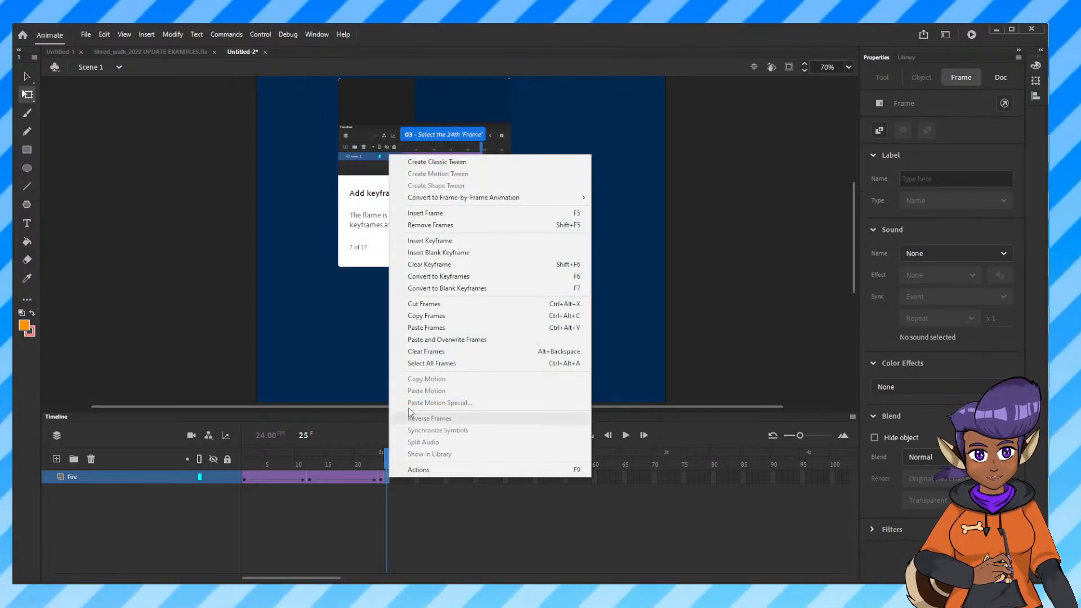
left_click(440, 264)
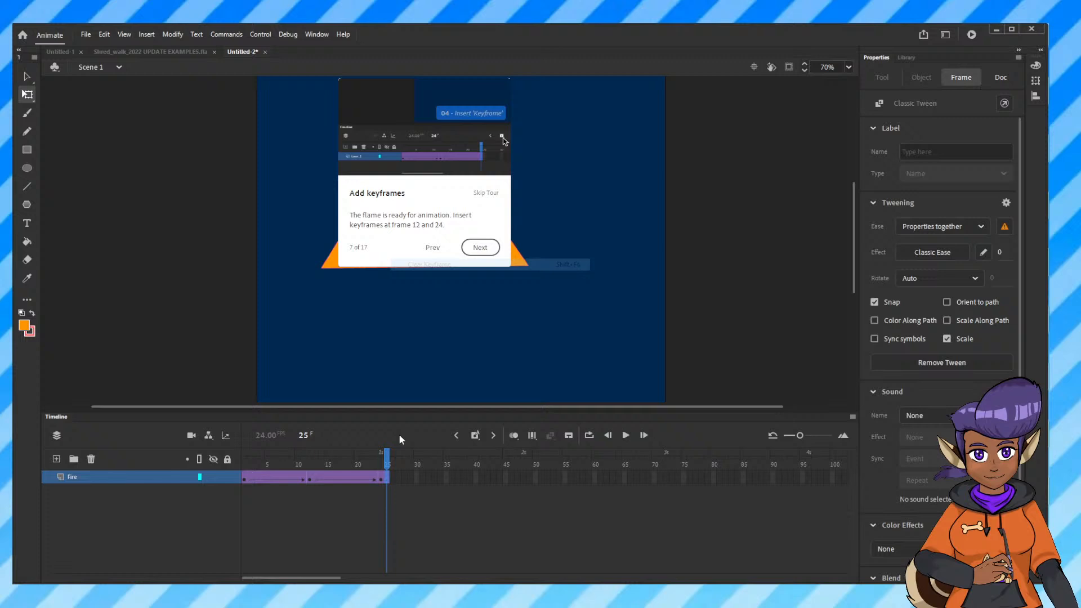
left_click(387, 462)
left_click(387, 479)
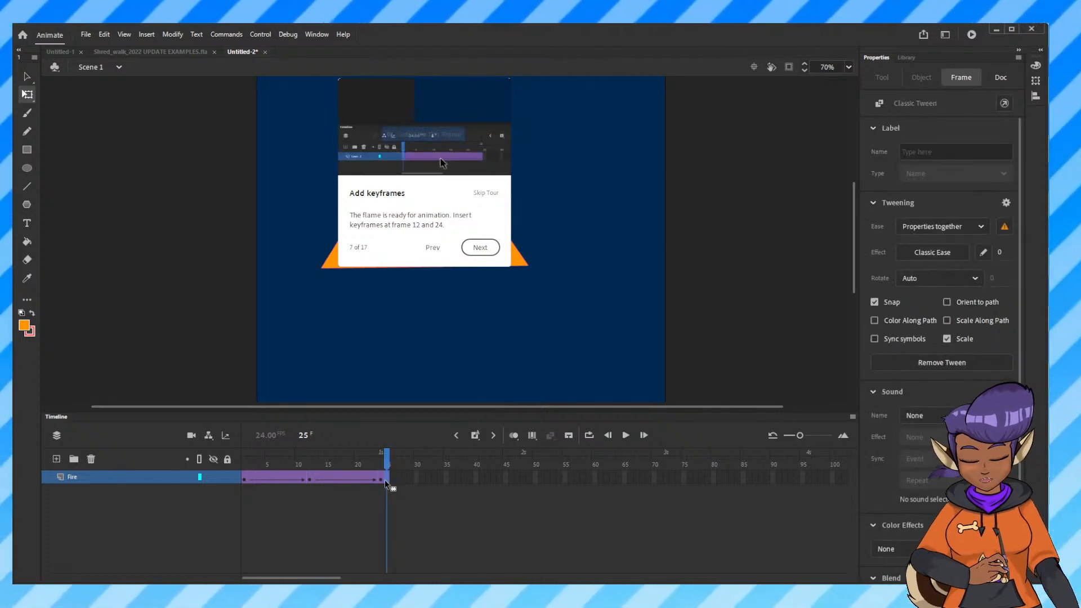
left_click(383, 463)
left_click_drag(383, 463, 244, 478)
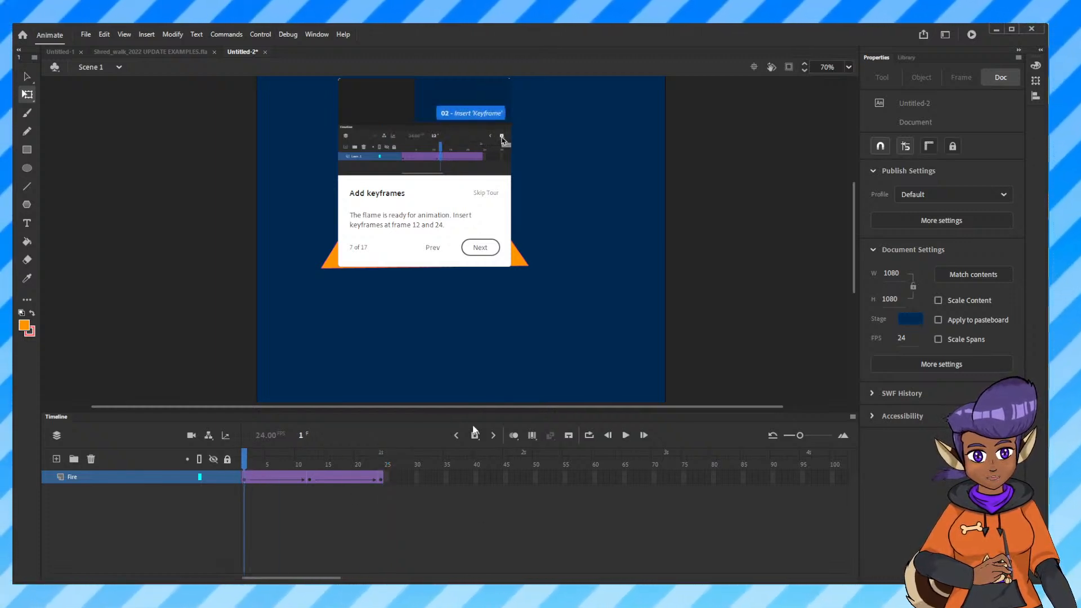
Enlarge the timeline's frame spacing and scrub through the Fire layer's tween to check frames 1 to 24.
left_click_drag(800, 435, 810, 436)
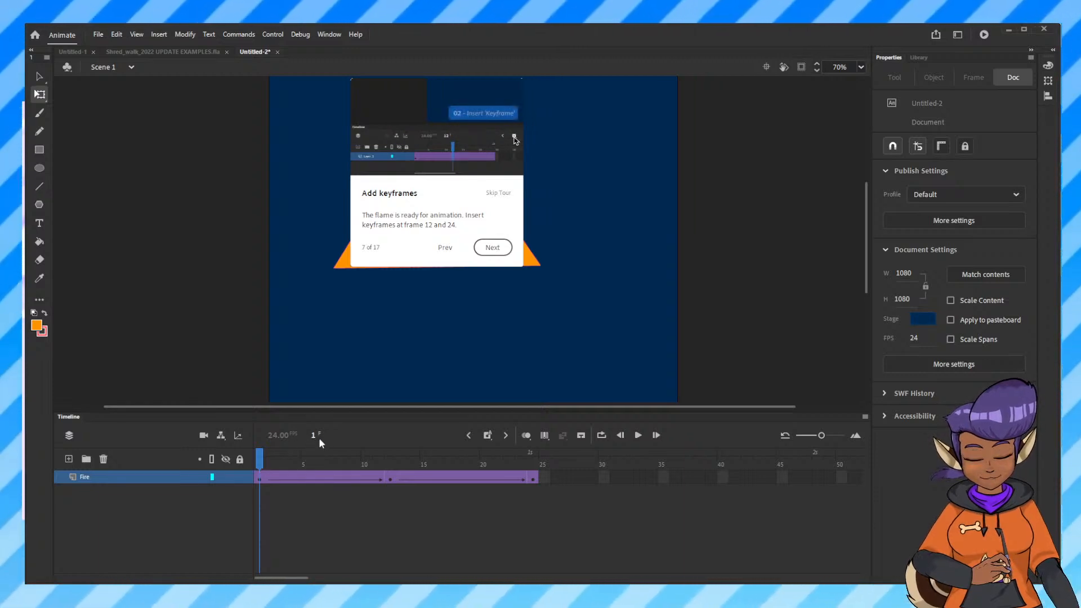
left_click(268, 458)
left_click_drag(282, 463, 533, 463)
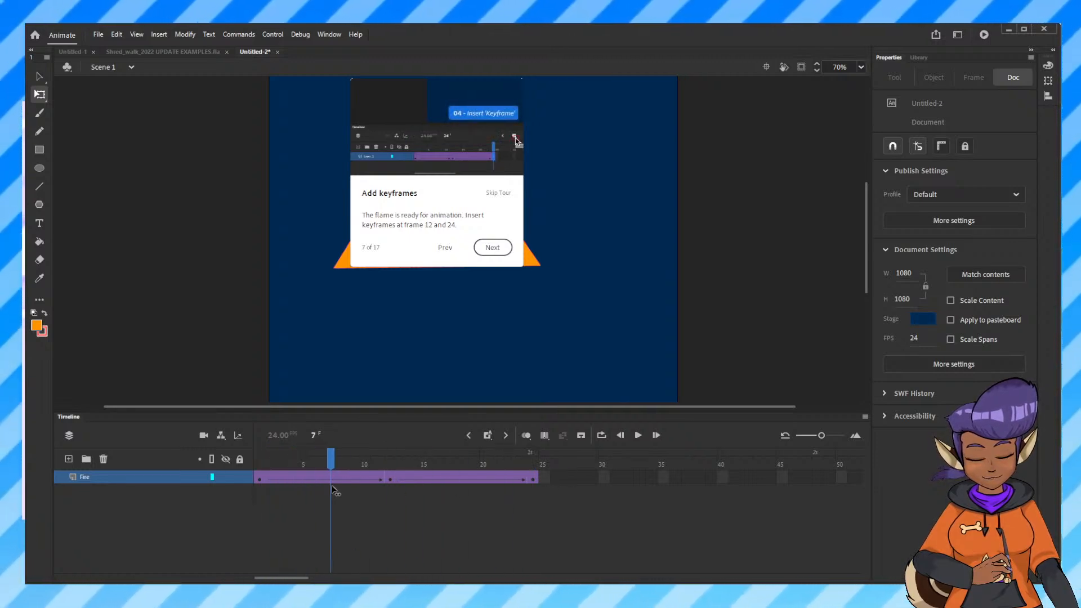
left_click(259, 491)
left_click(271, 492)
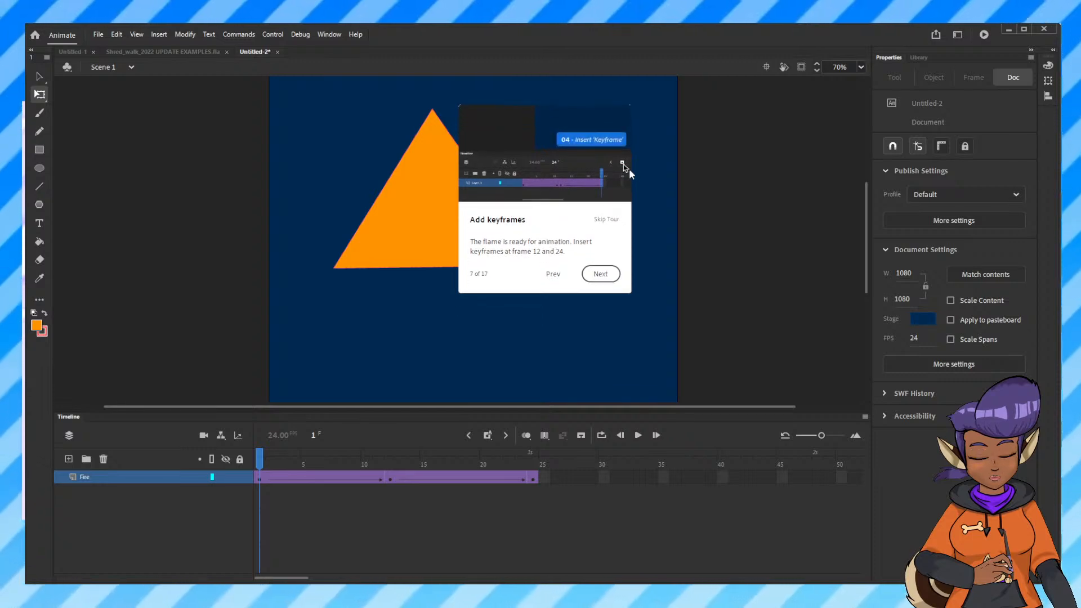
Advance the tour to "Squash the triangle" and, at frame 12, squash the baby flame triangle down toward its base to a height of about 282.4.
left_click(599, 275)
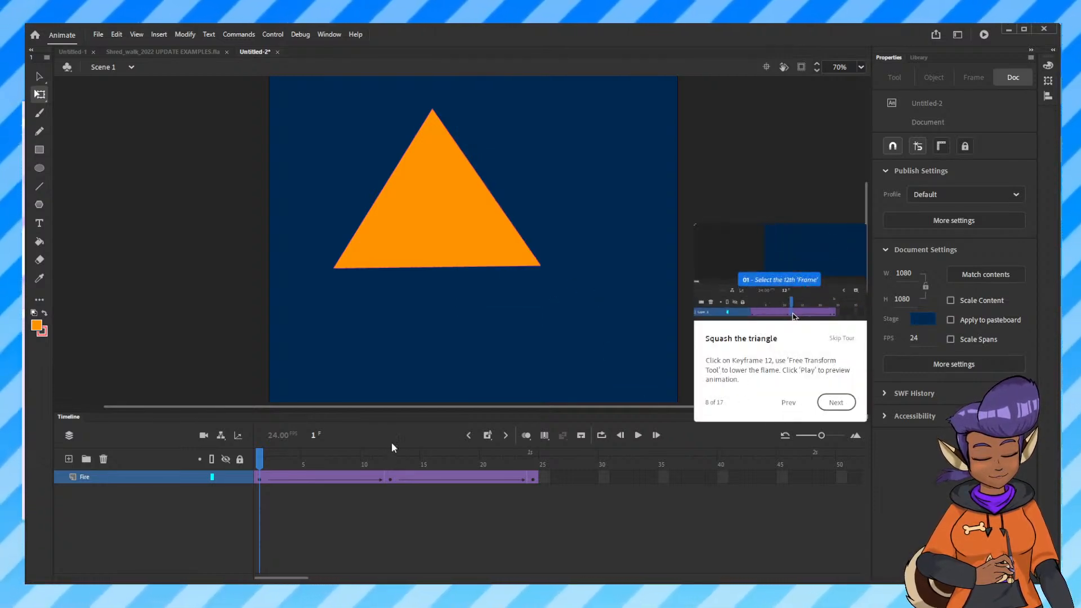
left_click(390, 477)
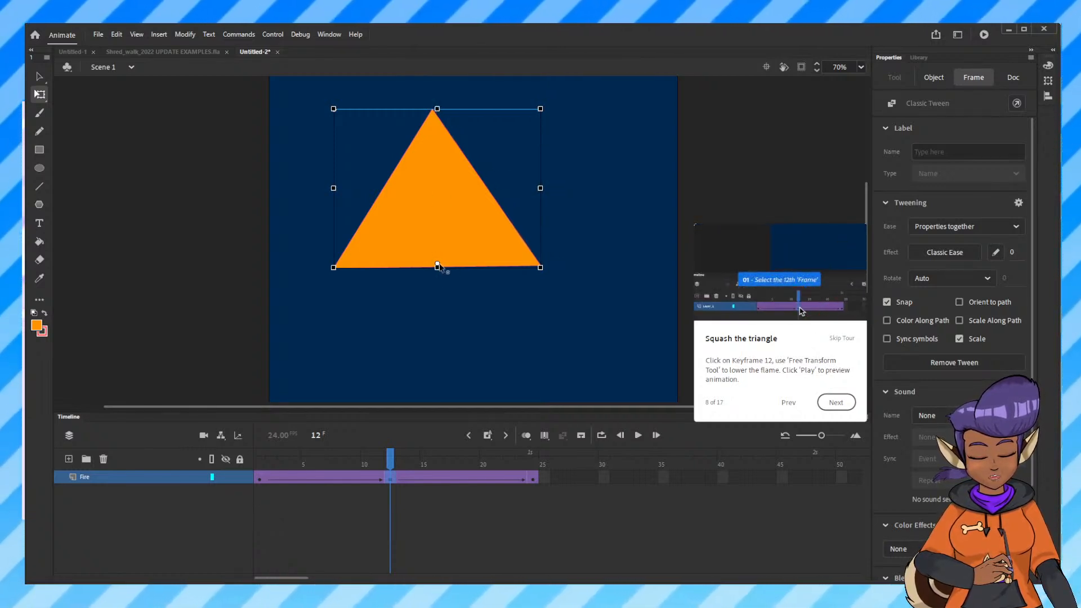
left_click_drag(437, 106, 428, 158)
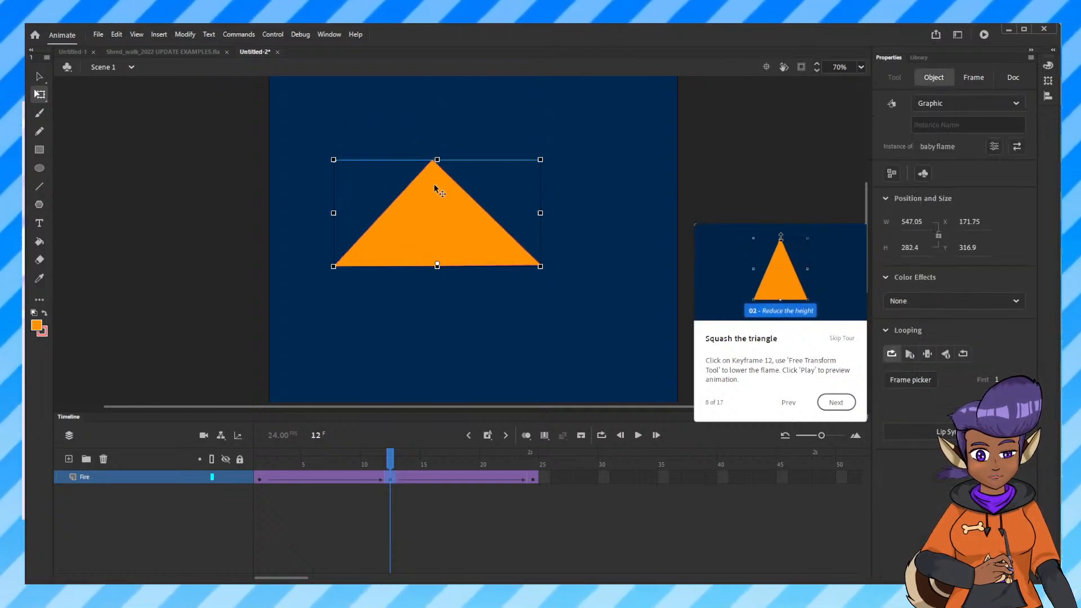
left_click_drag(390, 461, 390, 493)
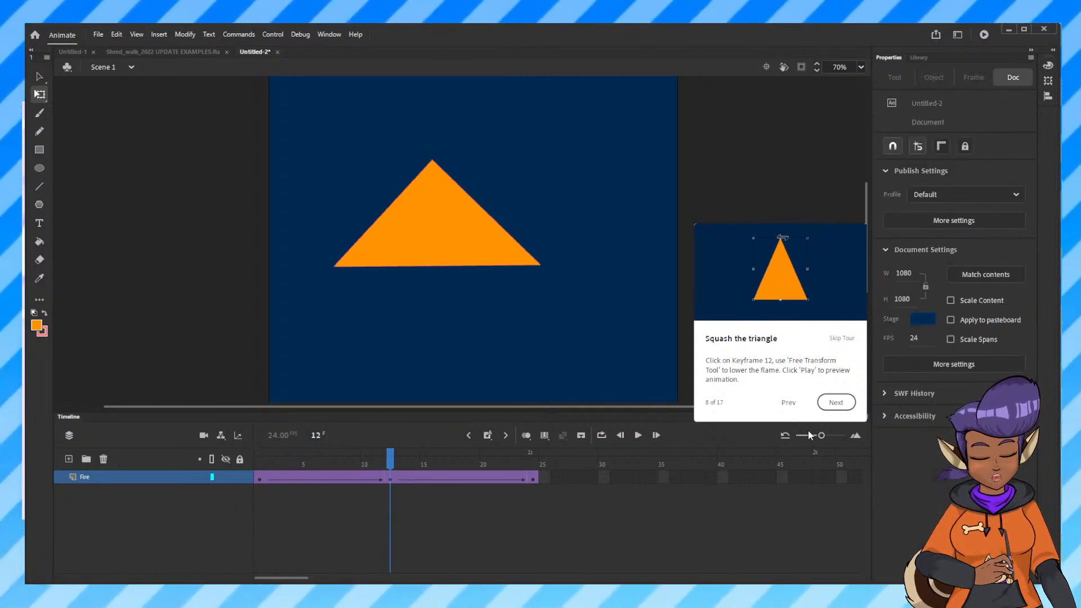
Advance the guided tour to the "Exit symbol" instructions and select the baby flame triangle at frame 1.
left_click(837, 402)
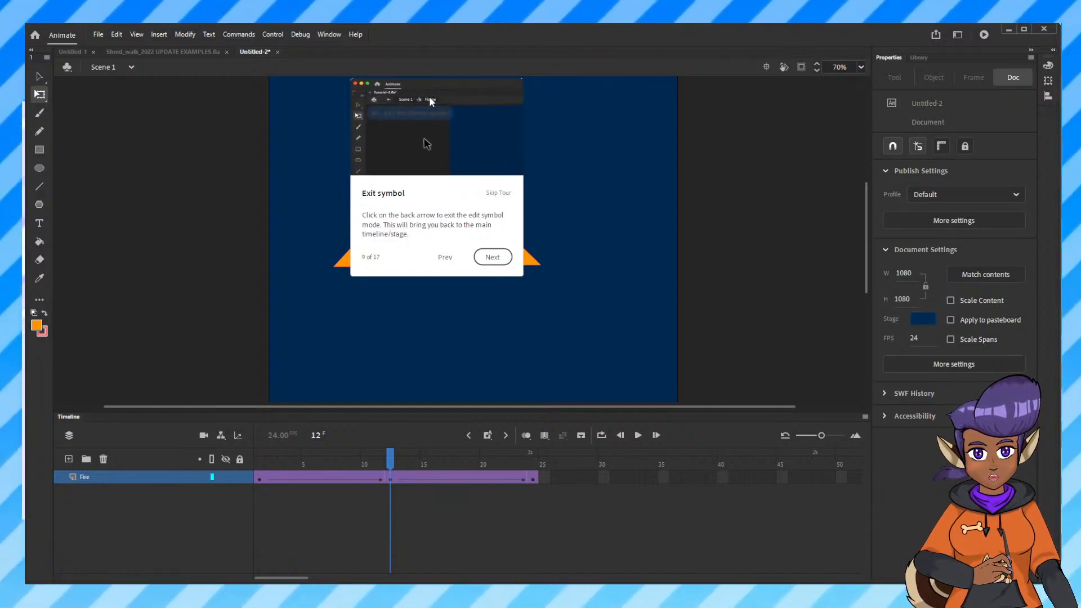
left_click(340, 263)
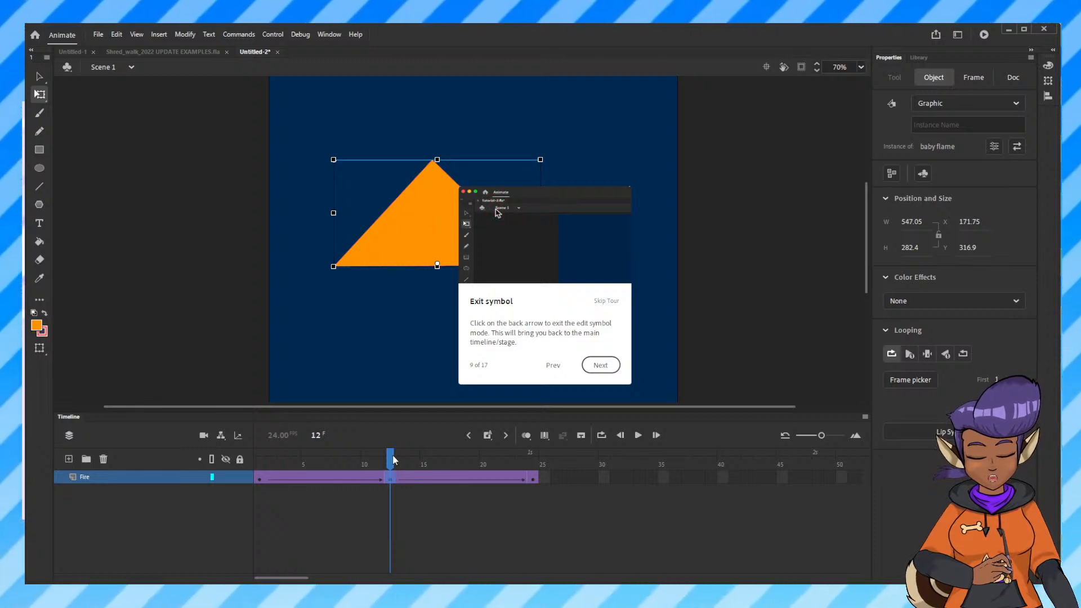
left_click(259, 477)
left_click(282, 321)
left_click(418, 181)
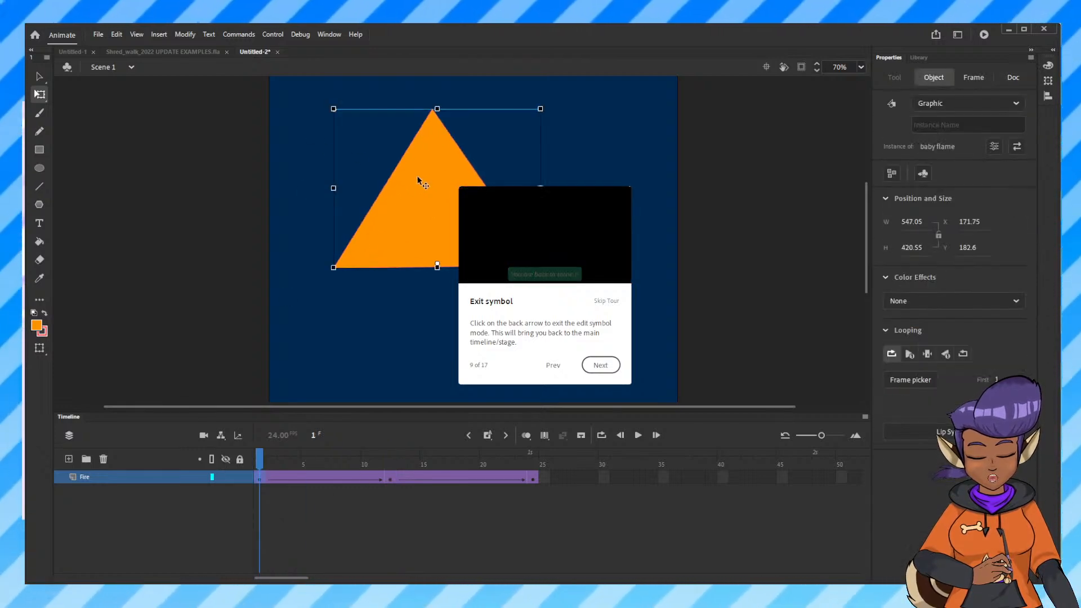
Add a layer above the Fire layer, and hide and lock Fire.
left_click(69, 459)
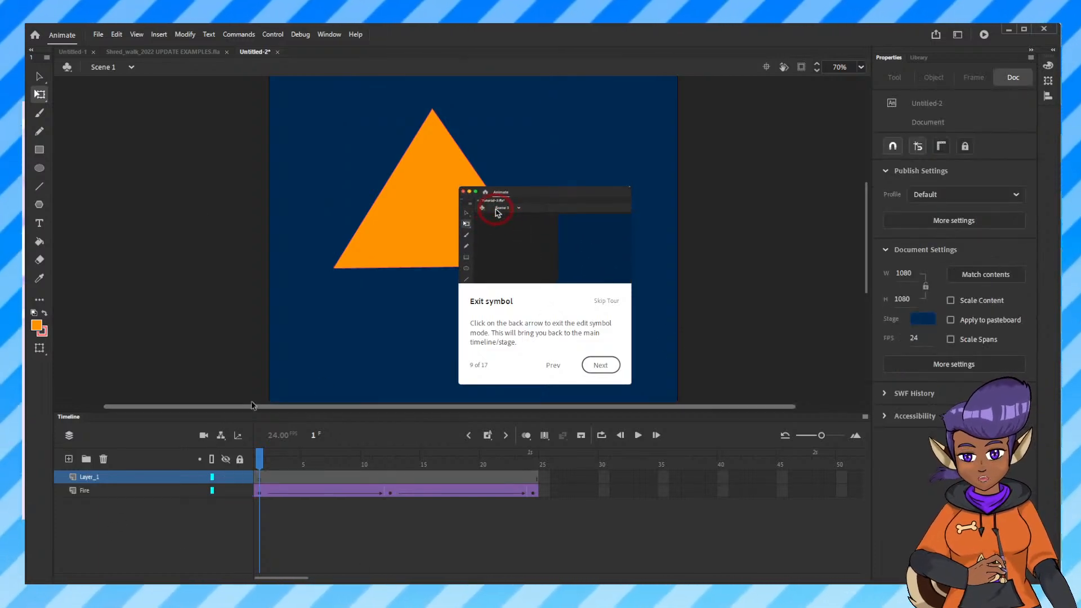
left_click(226, 491)
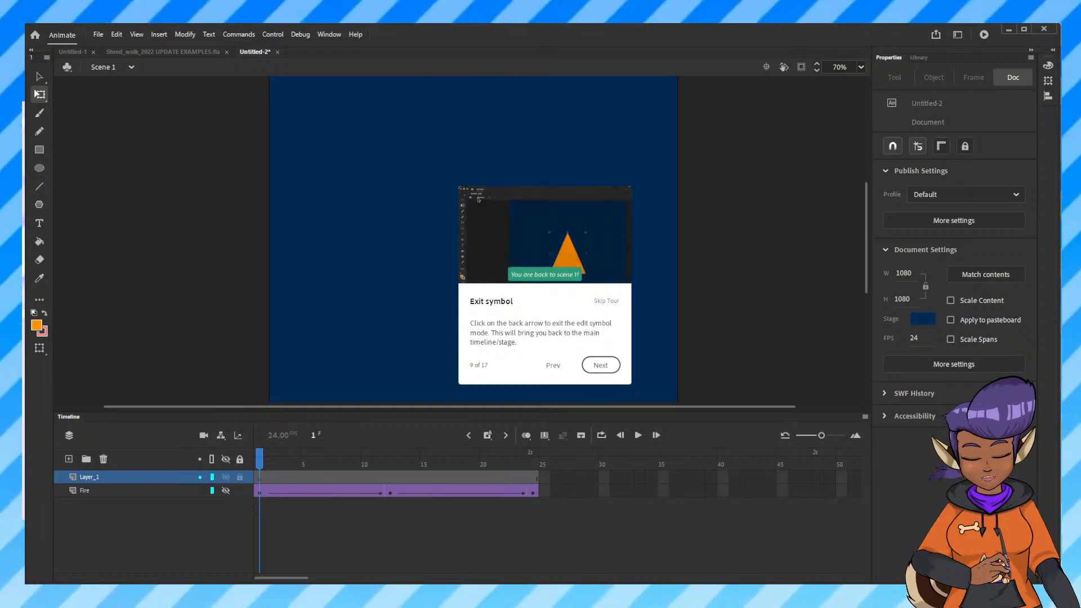
left_click(39, 205)
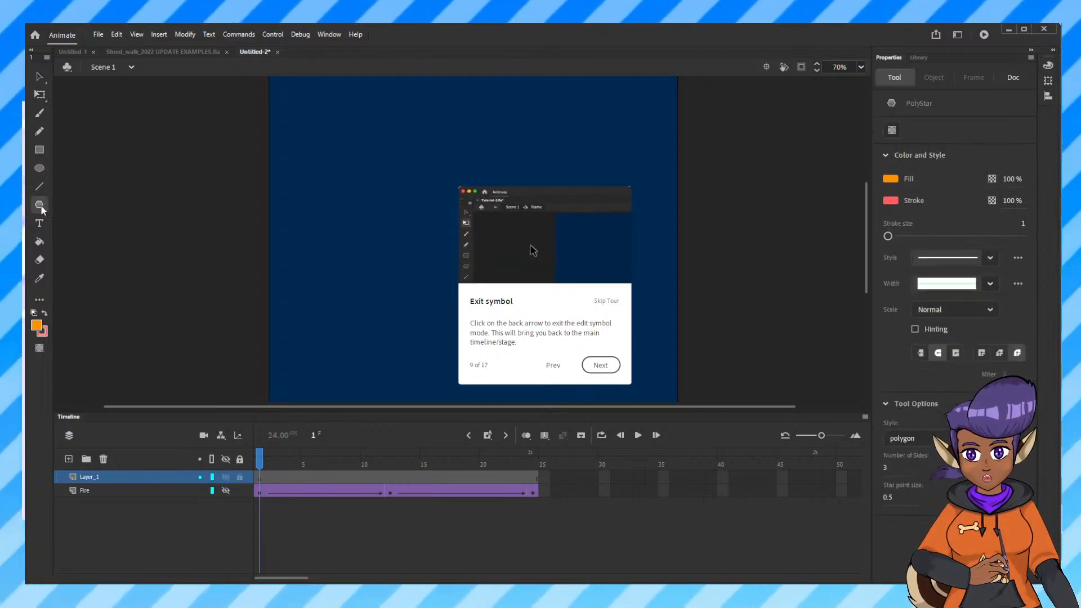
left_click_drag(352, 119, 427, 190)
key("ctrl+z")
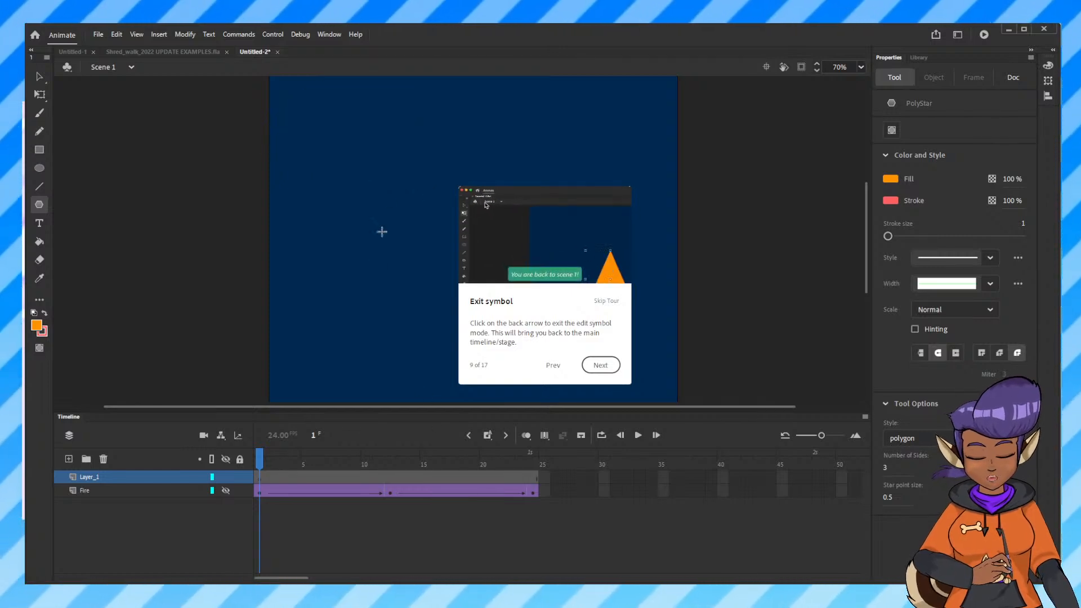
left_click(240, 491)
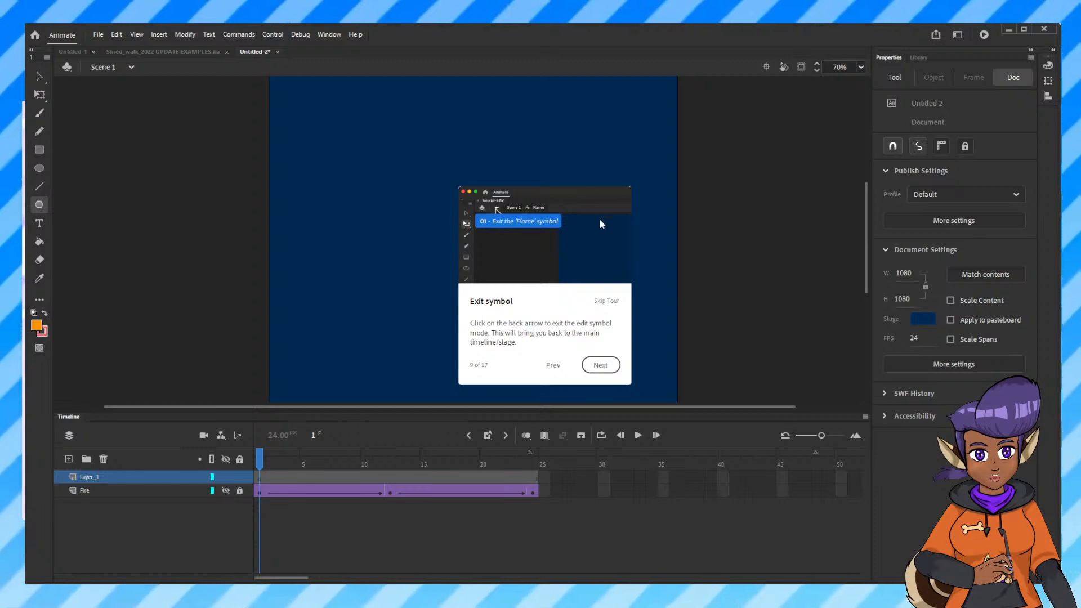
Draw an orange three-sided polygon about 439 by 381 on the new layer, place it at about X 34, Y 187, and select its fill and outline.
left_click_drag(346, 141, 418, 187)
left_click(40, 77)
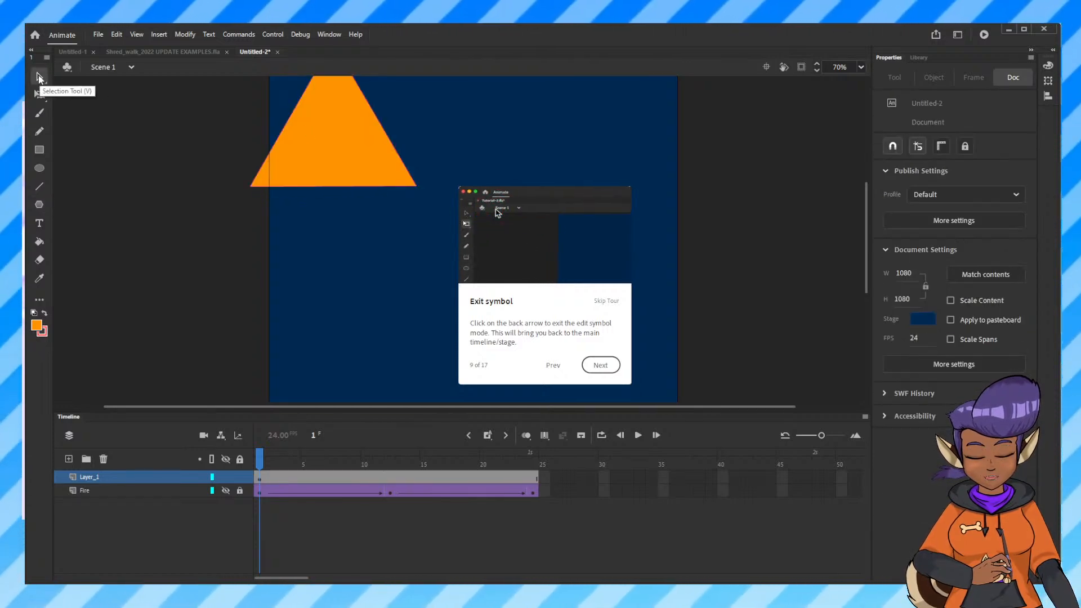
left_click(317, 174)
mouse_move(327, 154)
left_mouse_down()
mouse_move(383, 172)
mouse_move(328, 152)
mouse_move(374, 205)
mouse_move(363, 227)
left_mouse_up()
double_click(332, 159)
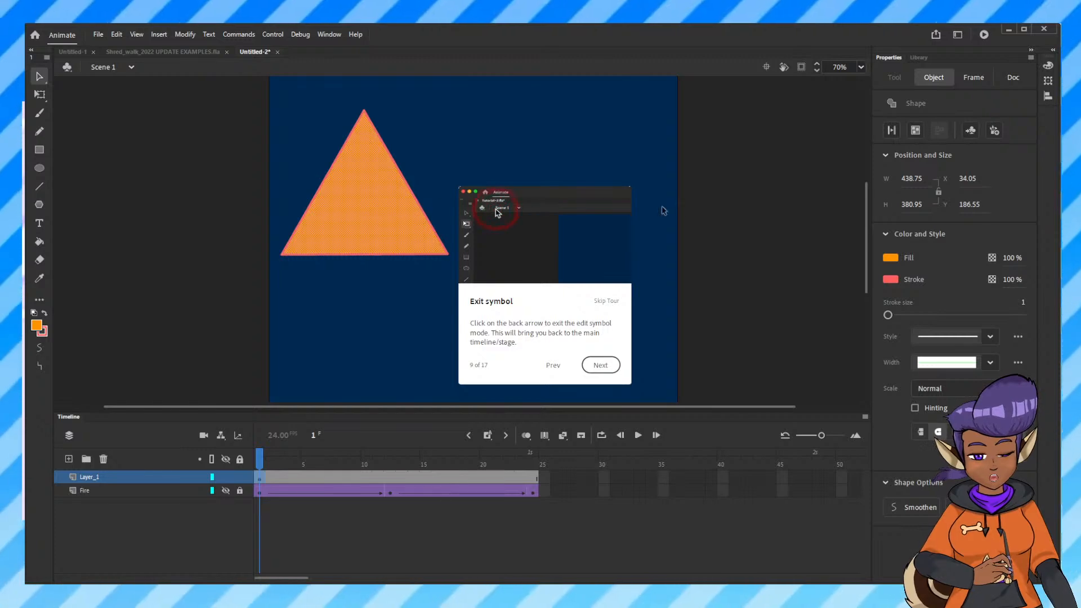
Convert the selected triangle into a graphic symbol named Flame.
left_click(972, 132)
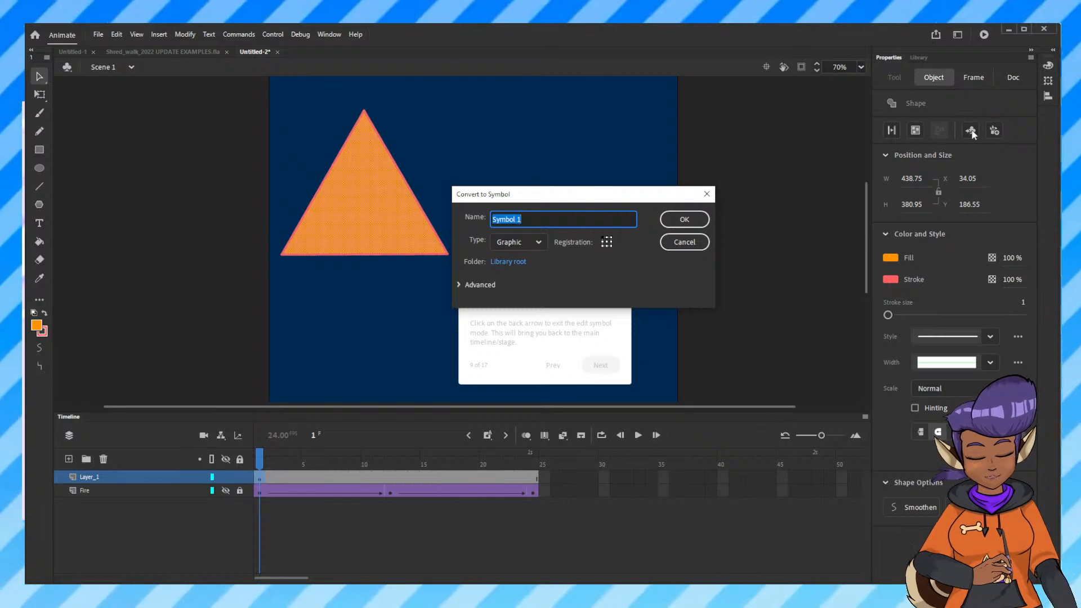
type("Flame")
key("Return")
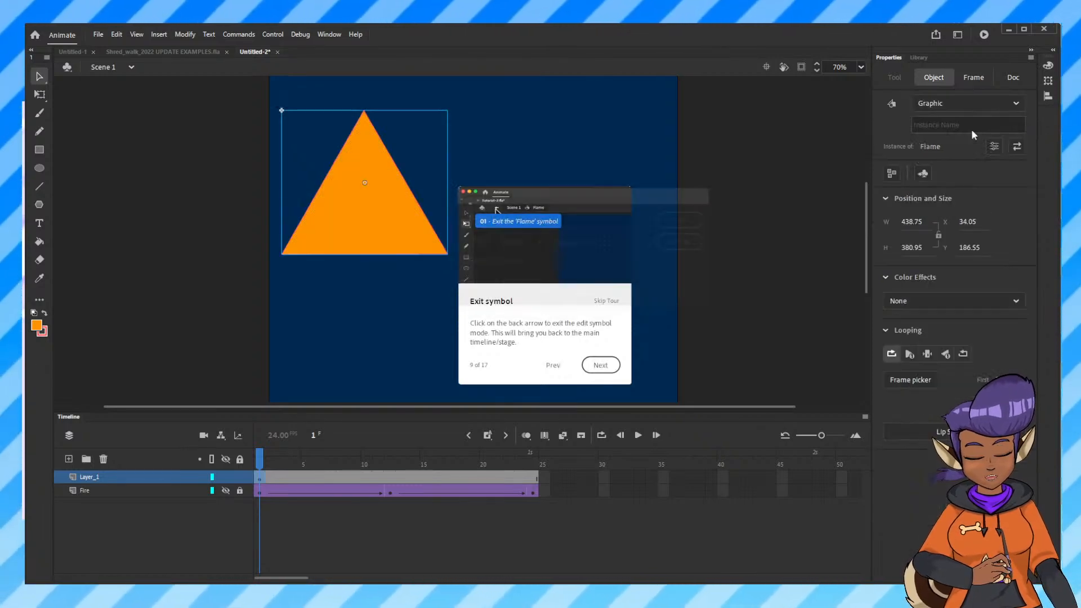
Open the Flame symbol for editing and move the triangle's transformation point to the middle of its base.
double_click(363, 213)
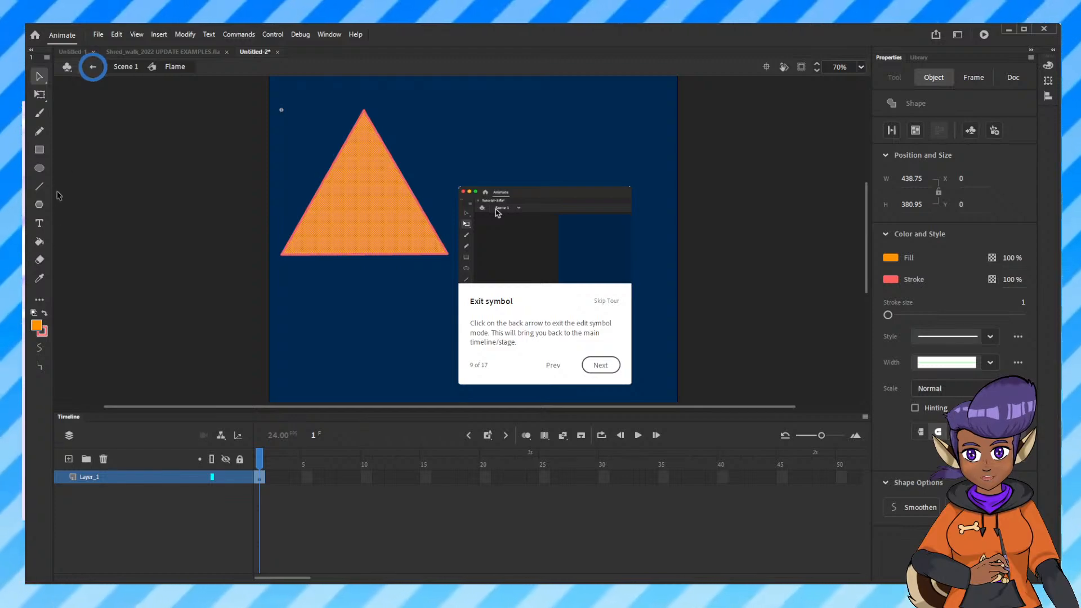
left_click(39, 94)
left_click(364, 186)
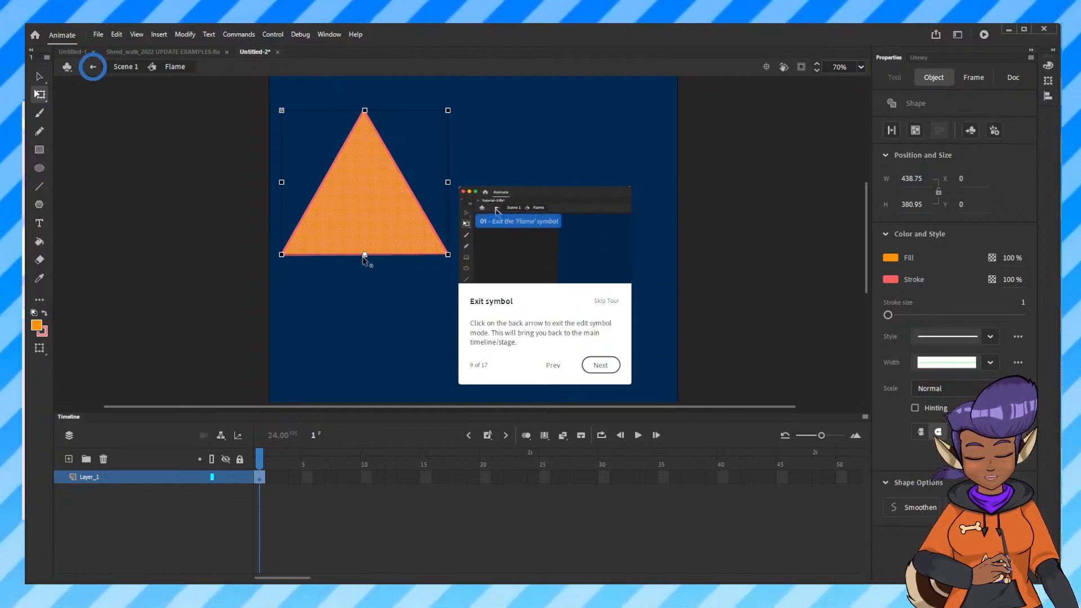
left_click(545, 478)
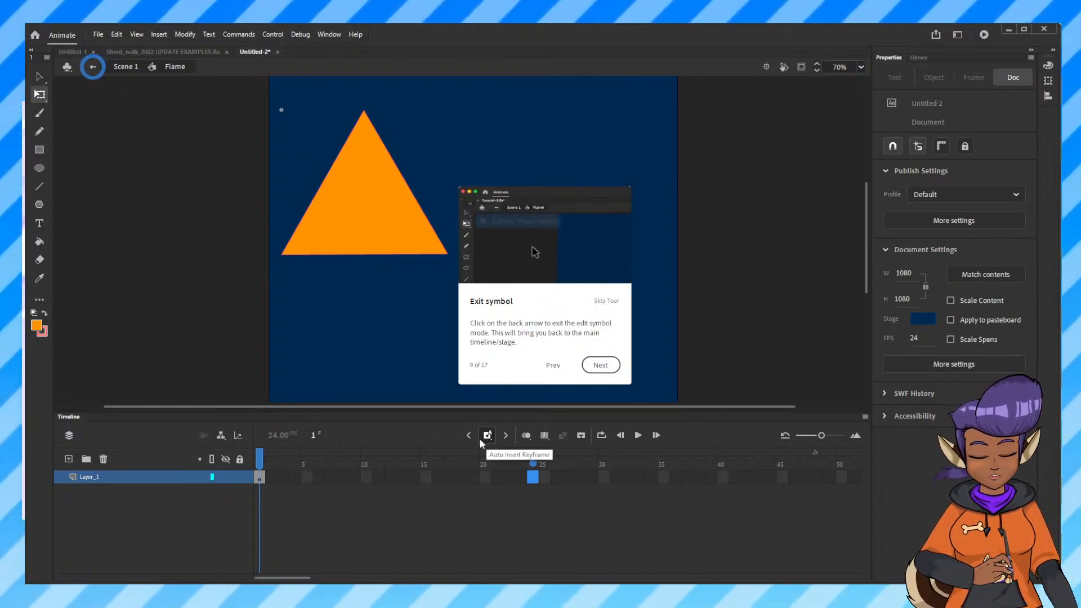
key("F5")
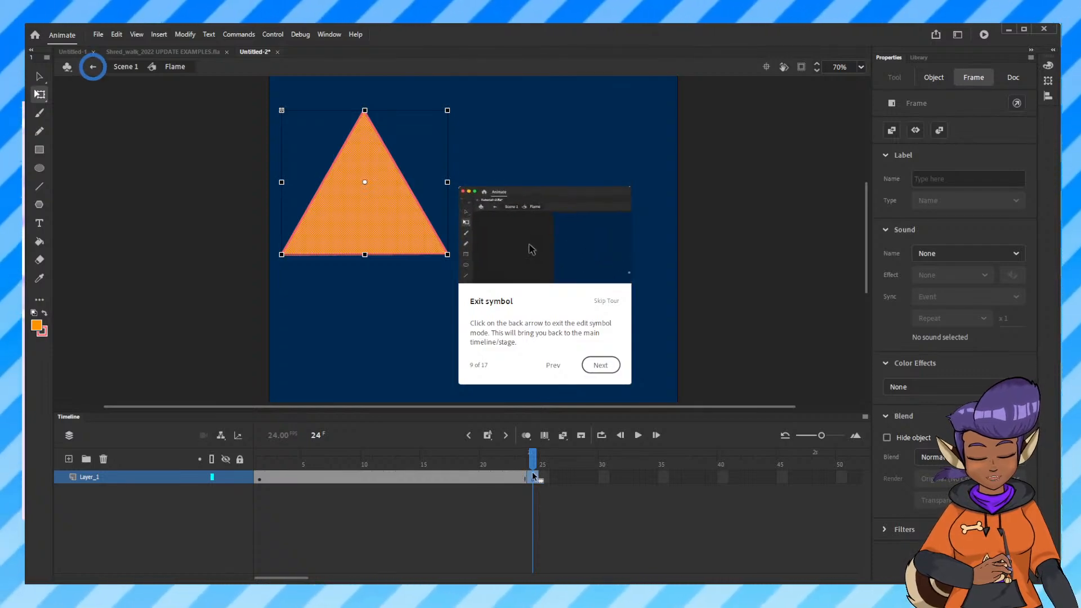
key("ctrl+z")
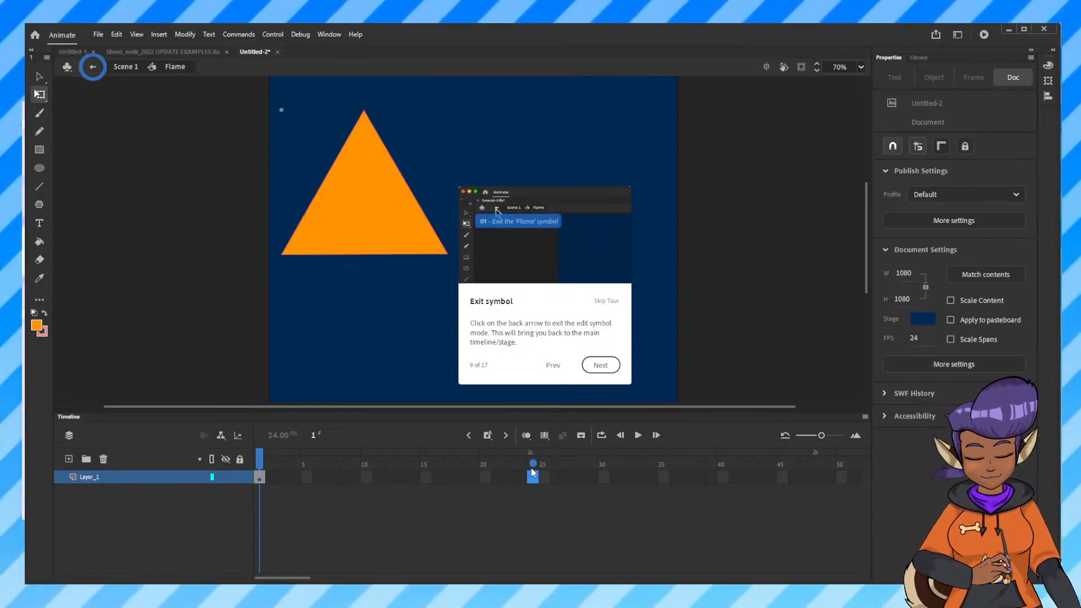
left_click(260, 477)
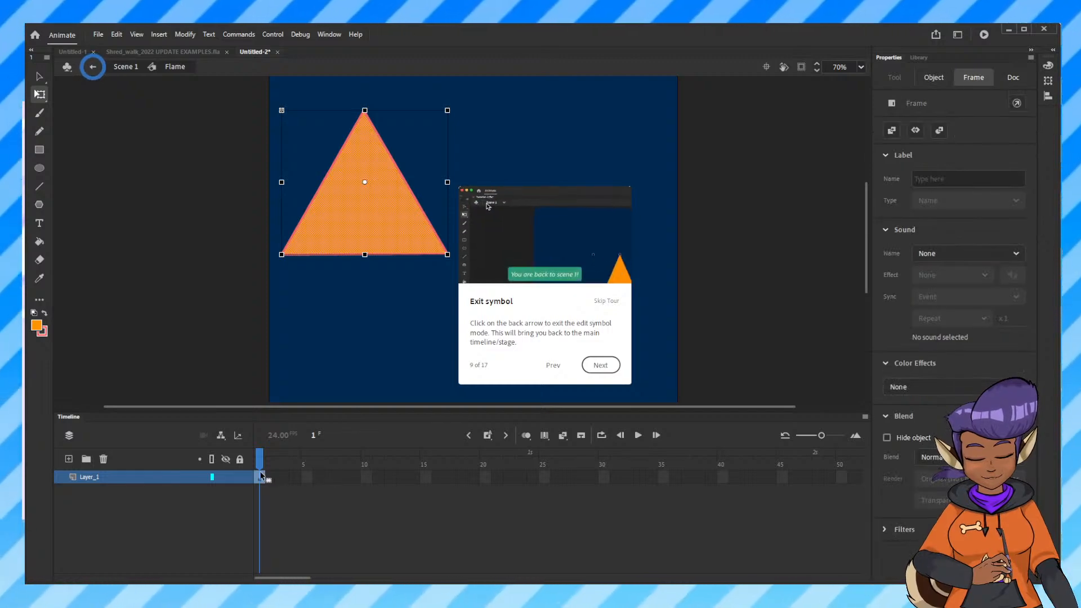
right_click(261, 476)
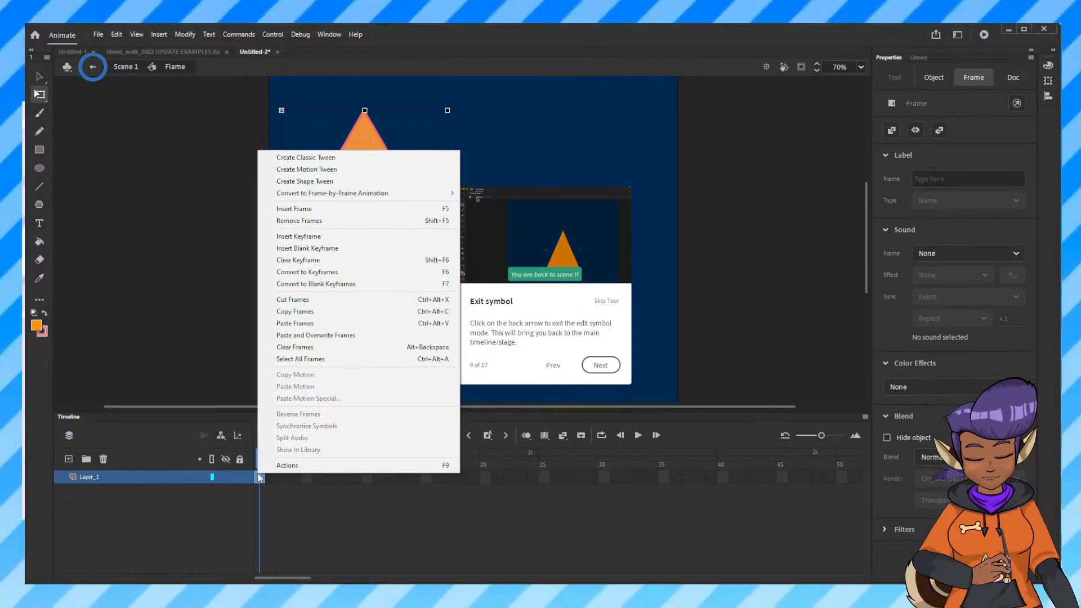
left_click(354, 167)
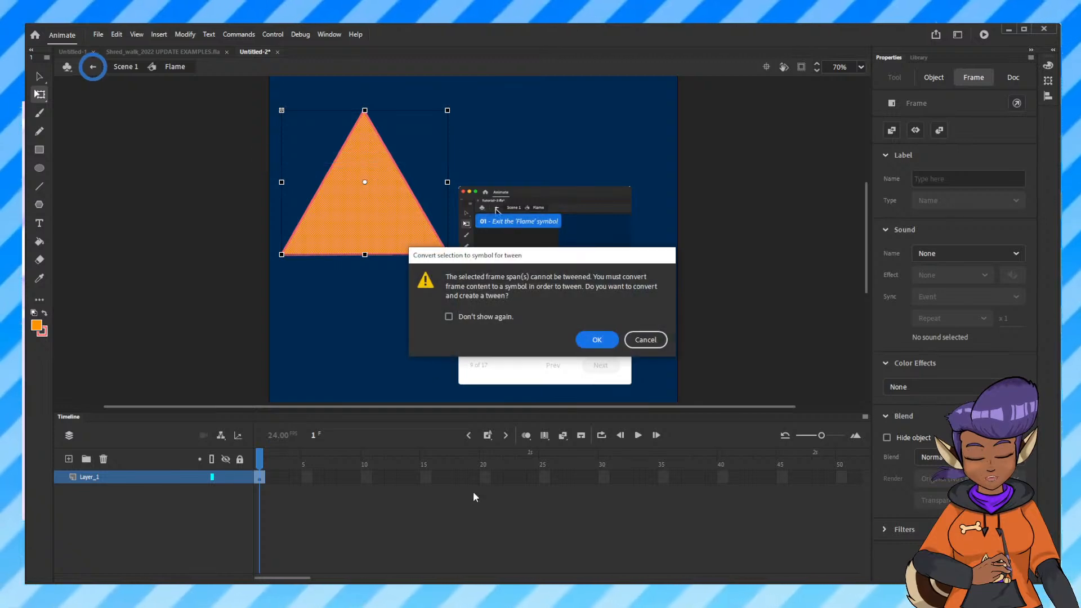
left_click(646, 339)
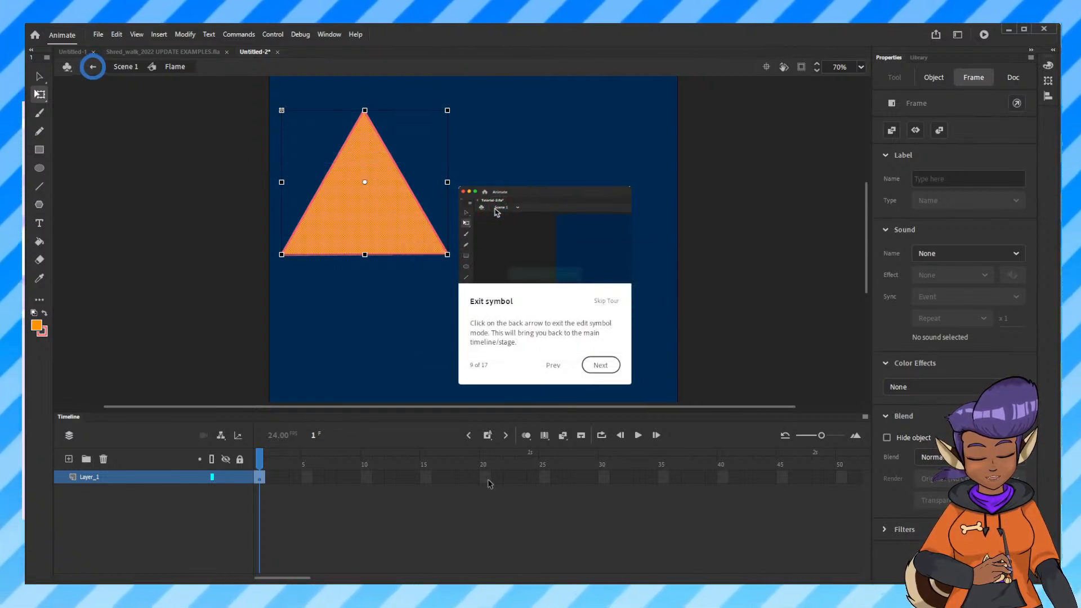
Extend the layer inside the Flame symbol to frame 24 with a regular frame.
left_click(533, 477)
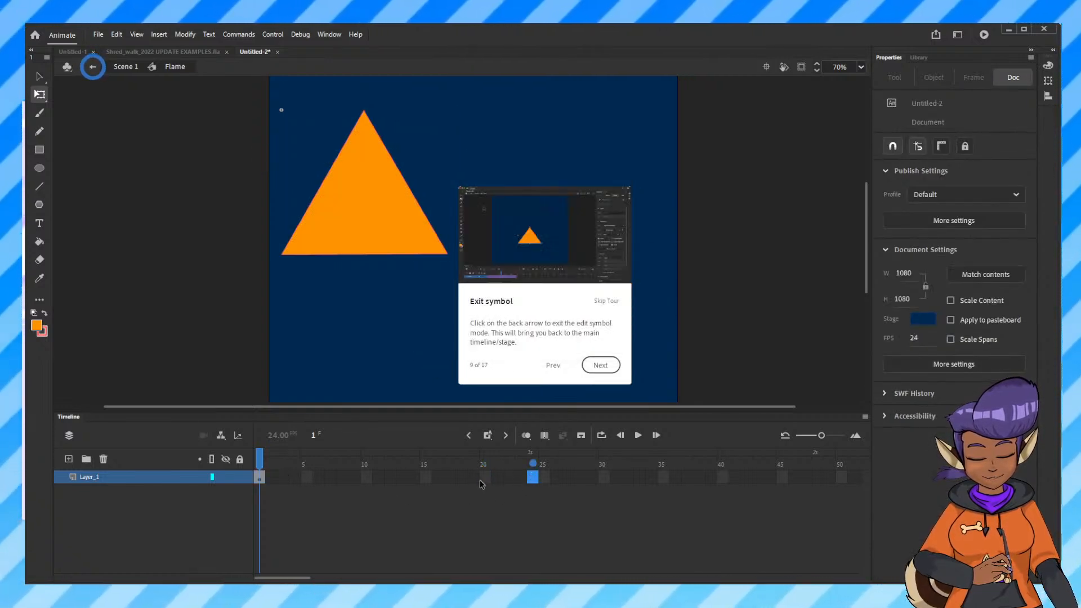
left_click(488, 437)
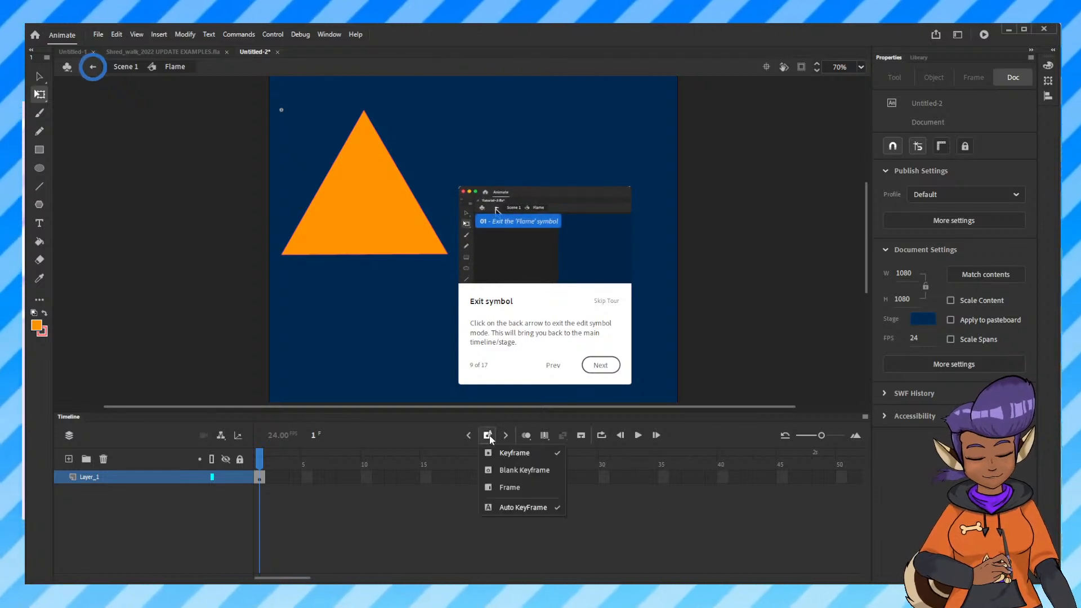
left_click(508, 487)
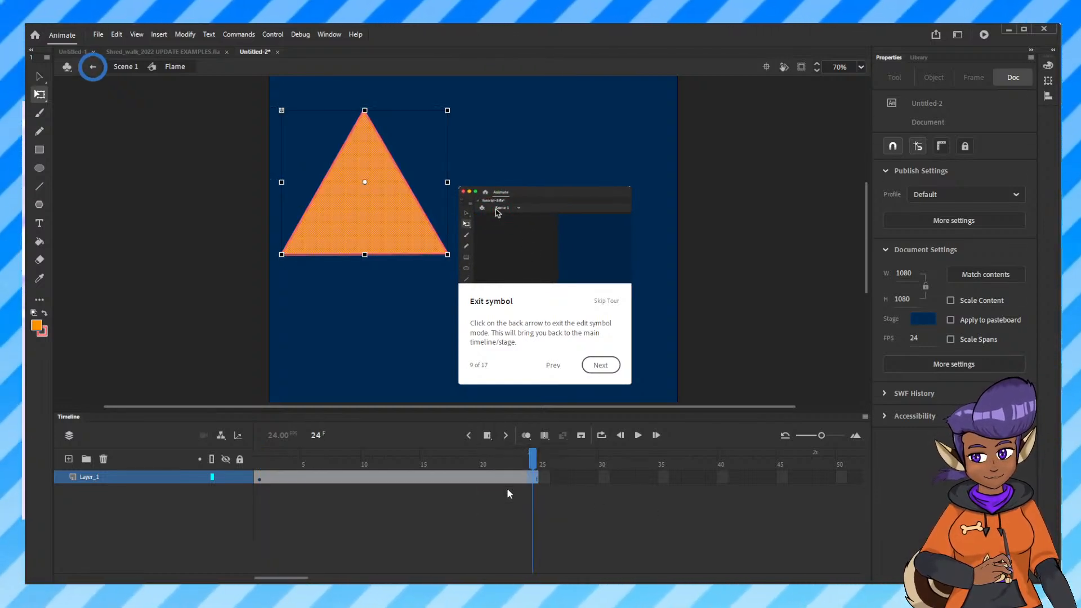
left_click(258, 478)
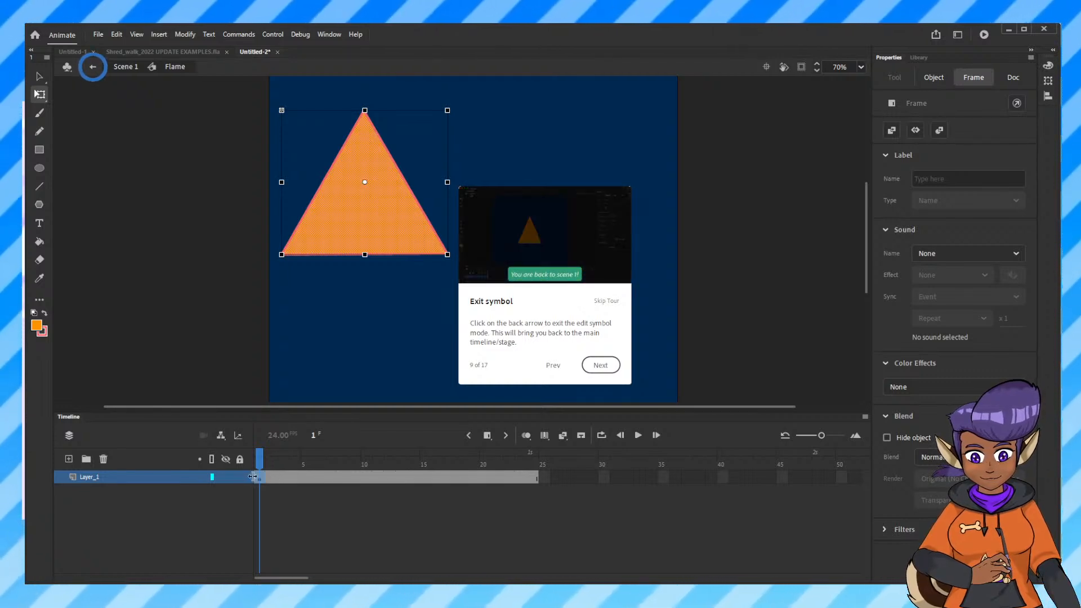
left_click(363, 186)
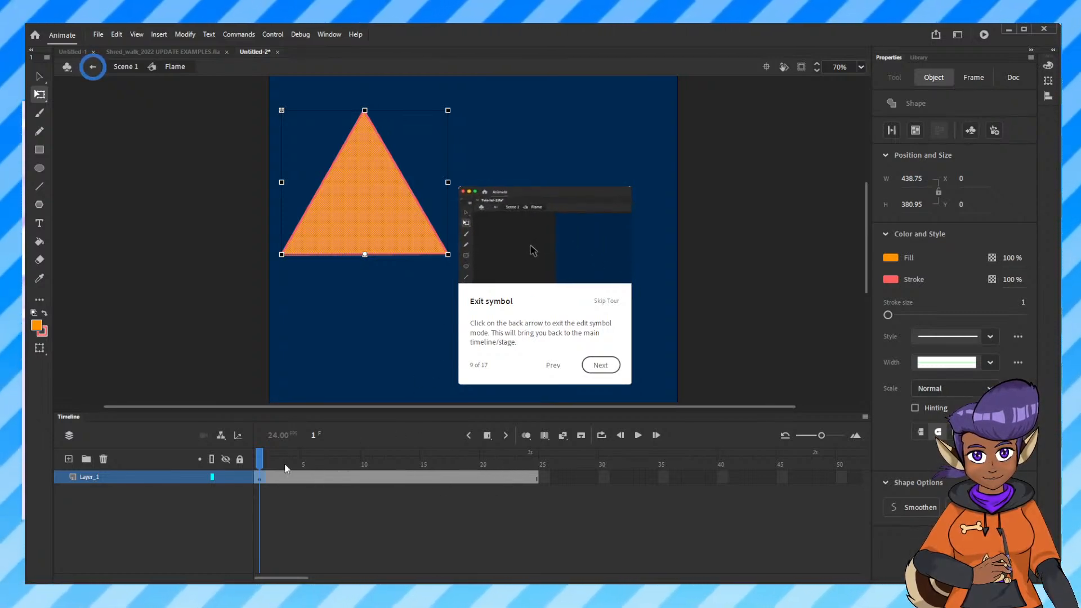
right_click(259, 477)
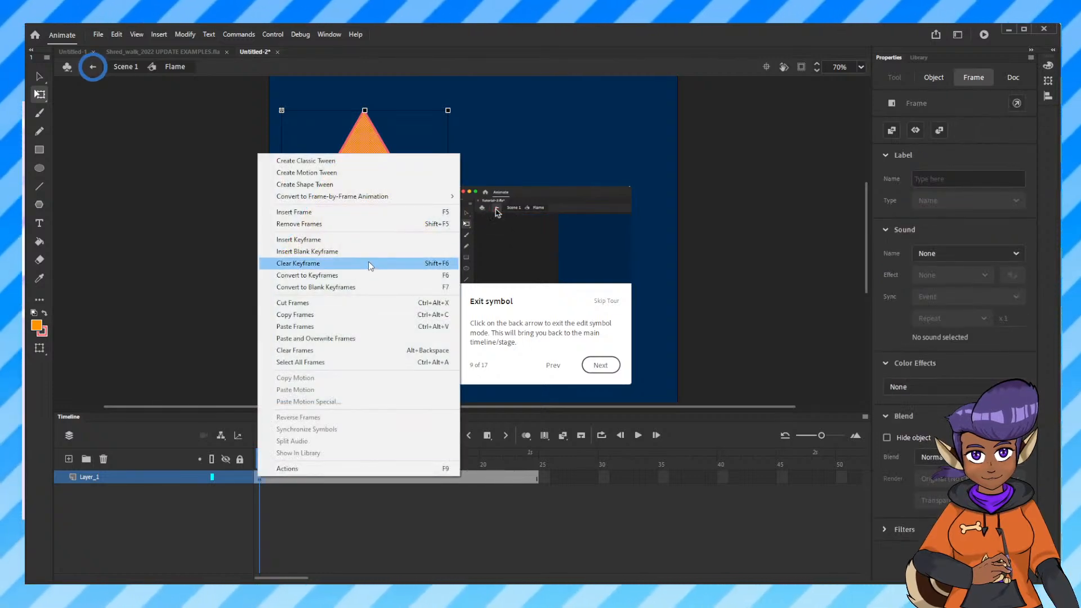
left_click(342, 161)
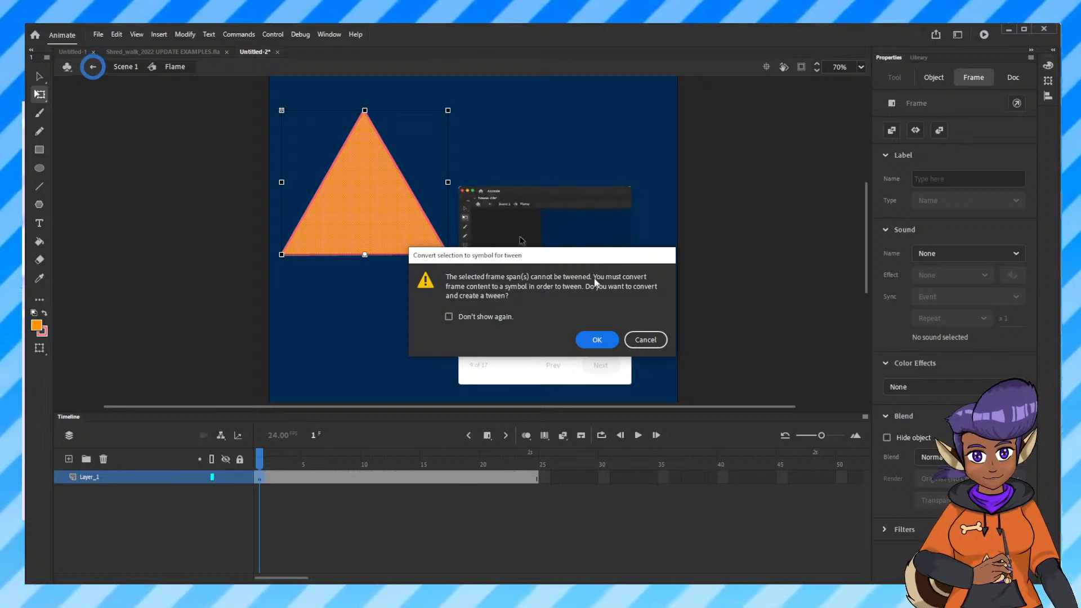
left_click(646, 339)
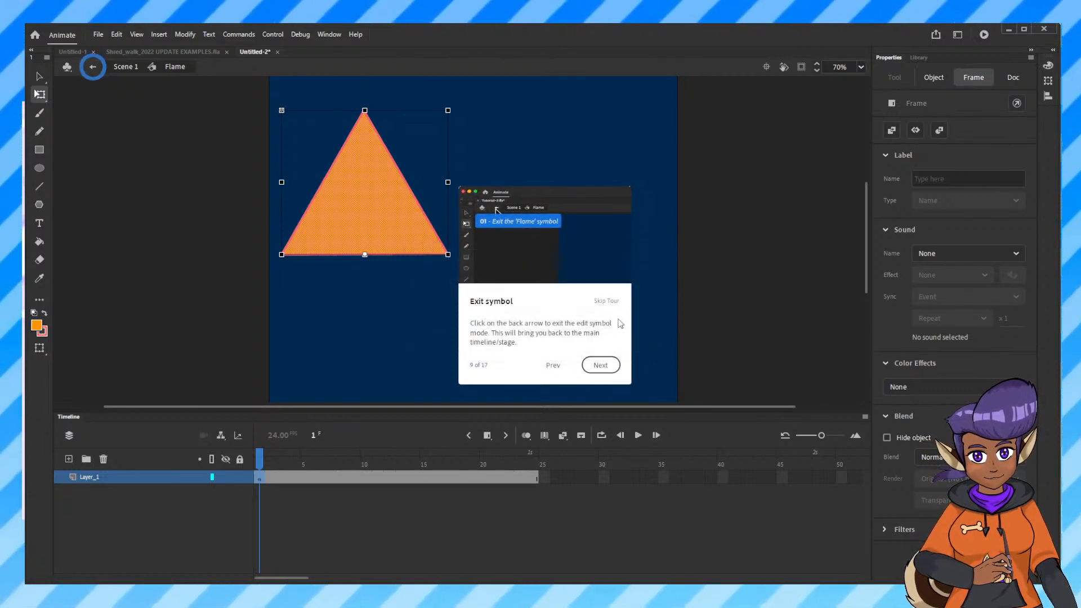
Return to Scene 1, set the Flame instance's transformation point at its base, and move the instance lower to about X 64, Y 350.
left_click(93, 66)
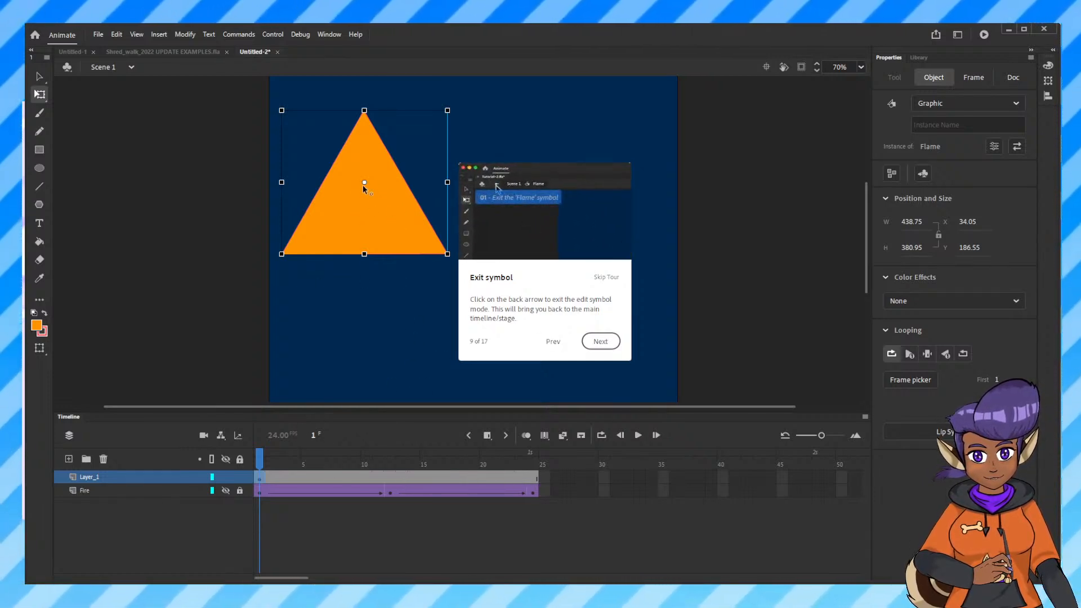
left_click_drag(381, 203, 377, 269)
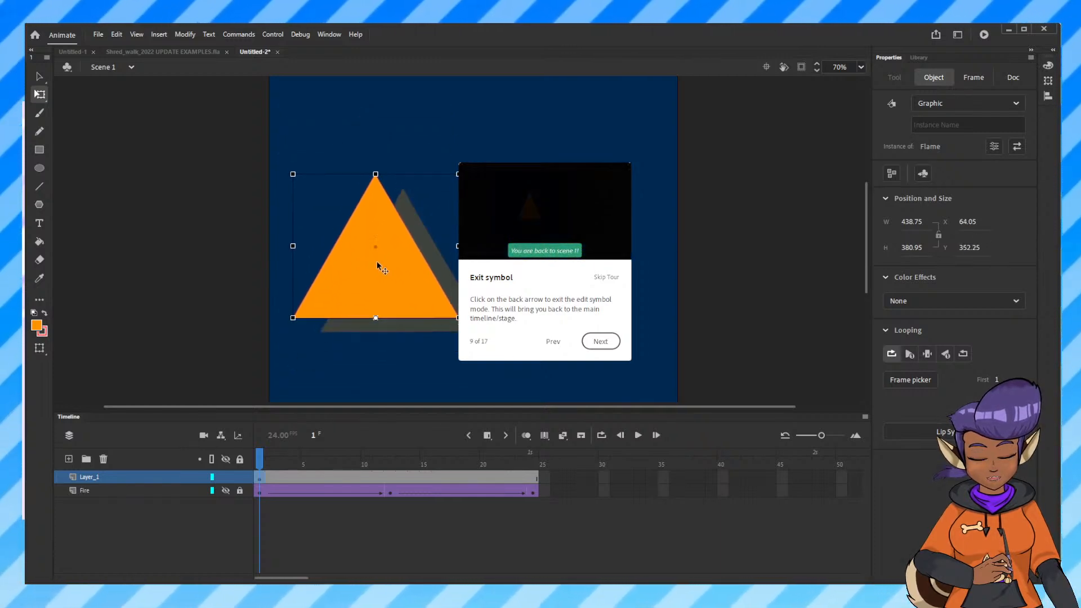
Create a classic tween on Layer_1 from frame 1 and insert keyframes at frames 12 and 24.
left_click(388, 477)
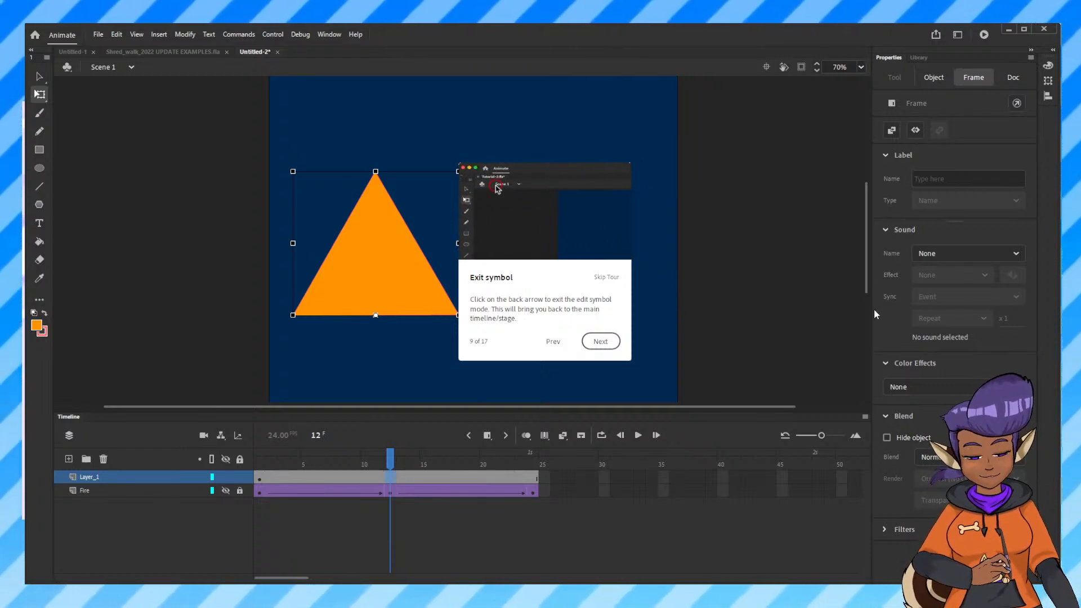
left_click(488, 435)
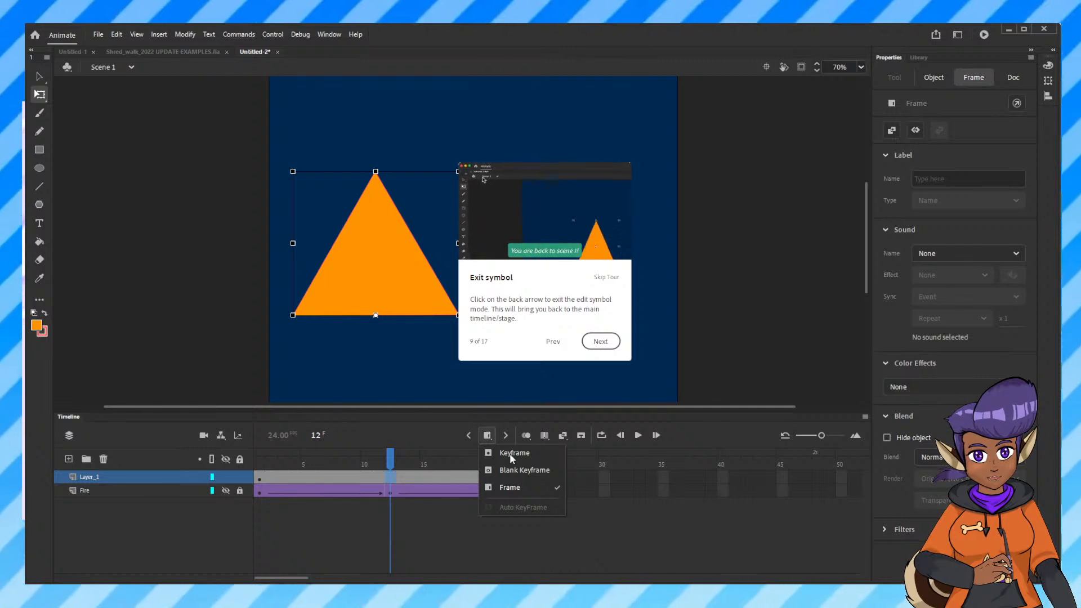
left_click(260, 476)
right_click(262, 474)
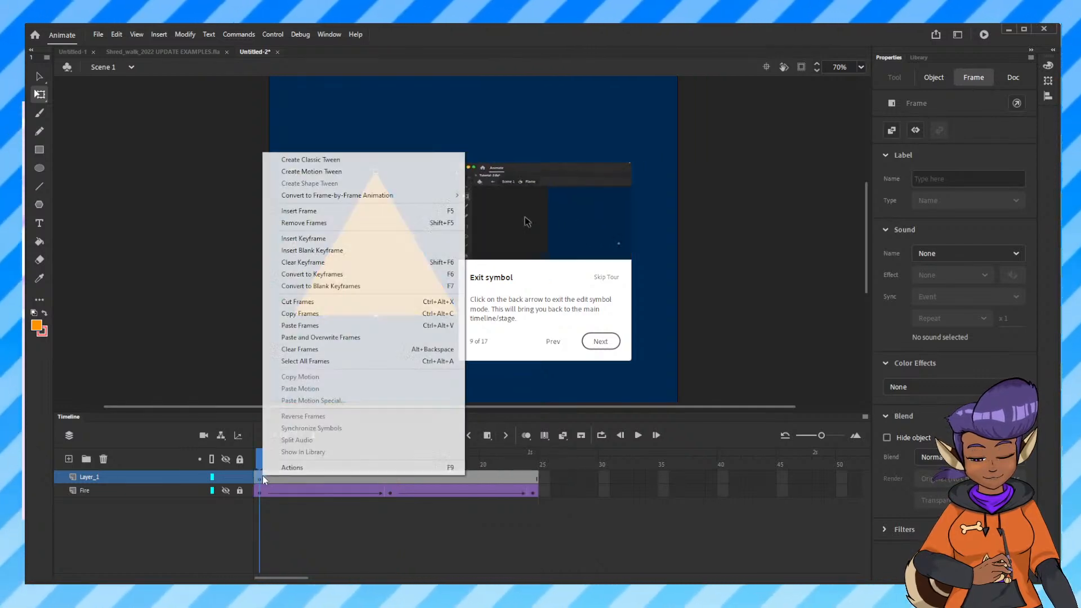
left_click(357, 163)
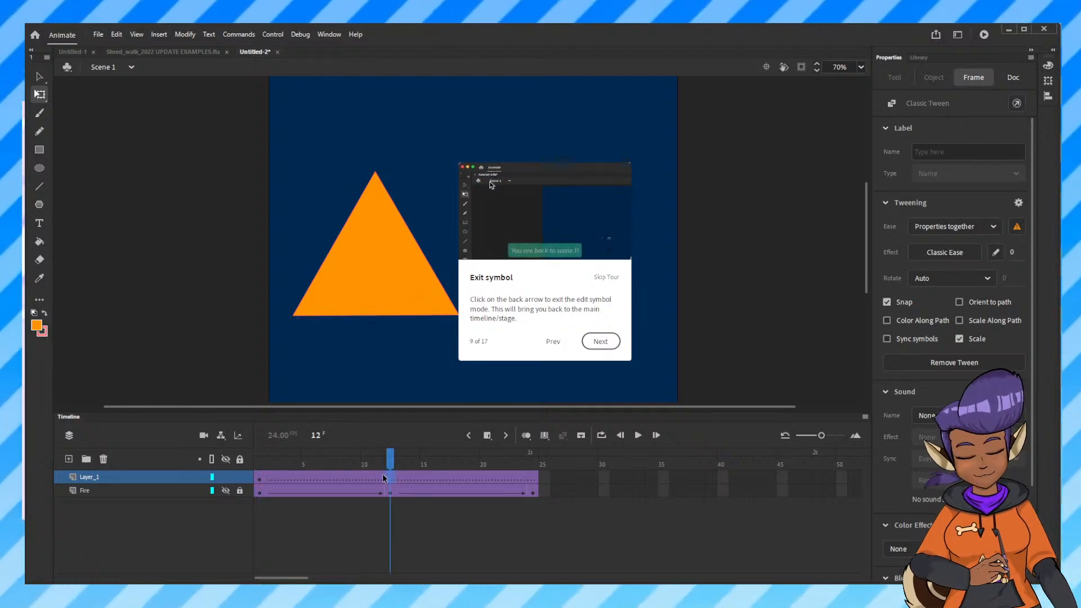
key("F6")
left_click(534, 483)
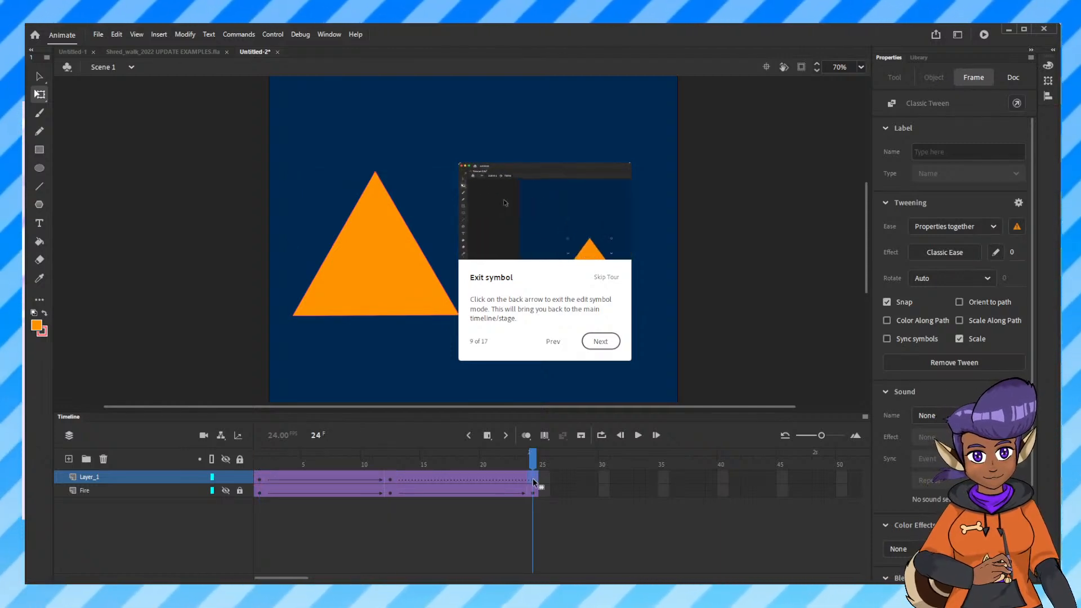
At frame 12 of Layer_1, squash the Flame triangle down toward its base to a height of about 245.
left_click(391, 480)
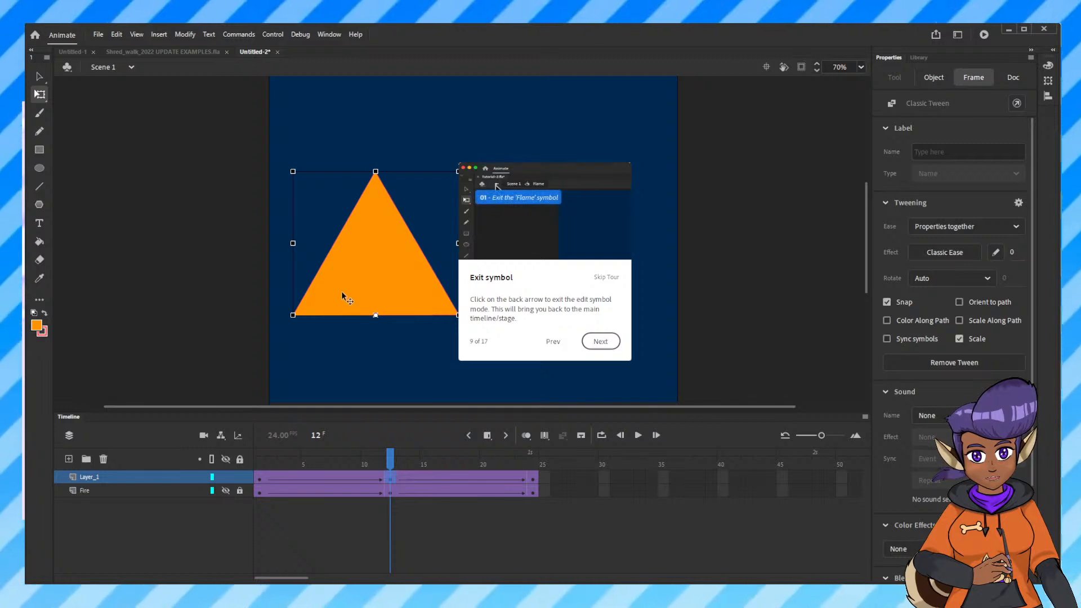
left_click_drag(374, 182, 376, 220)
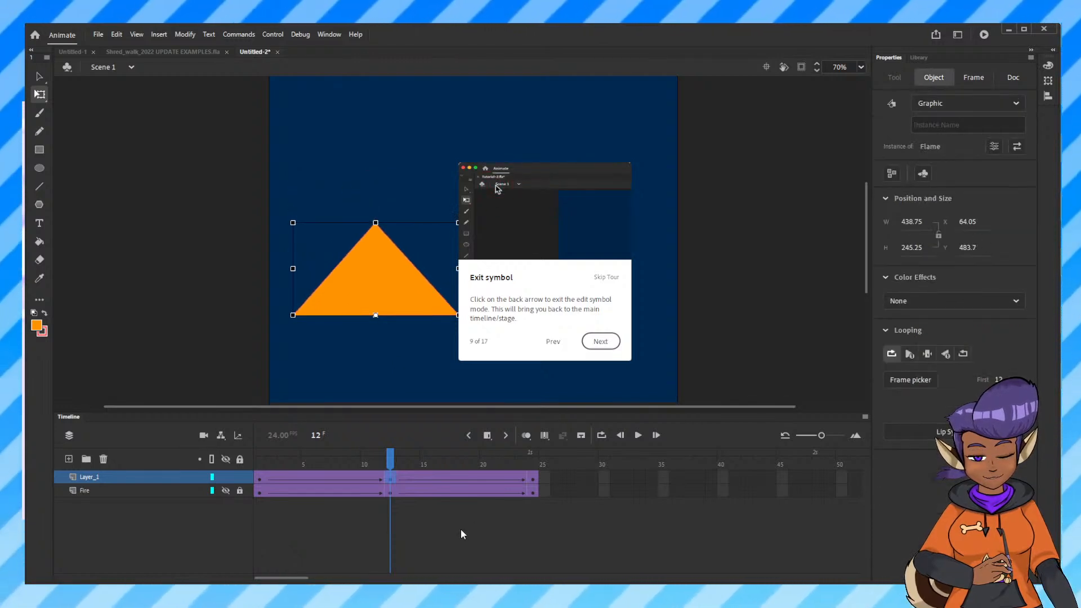
Return to frame 1, make the Fire layer visible, and advance the tour to Create copies of symbol.
left_click(533, 483)
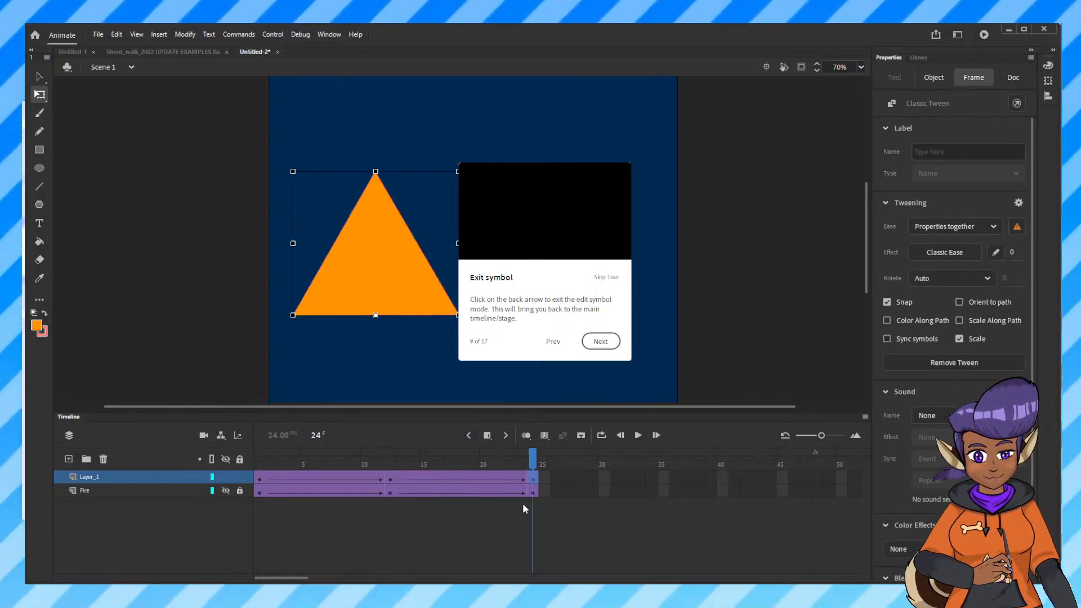
left_click_drag(533, 457, 259, 480)
left_click(225, 490)
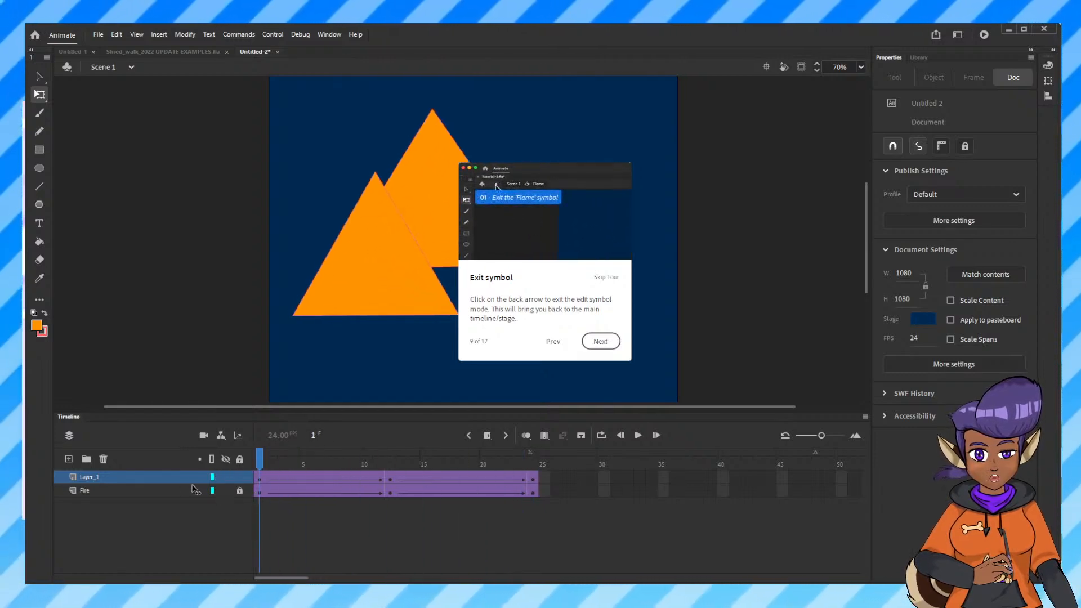
left_click(601, 342)
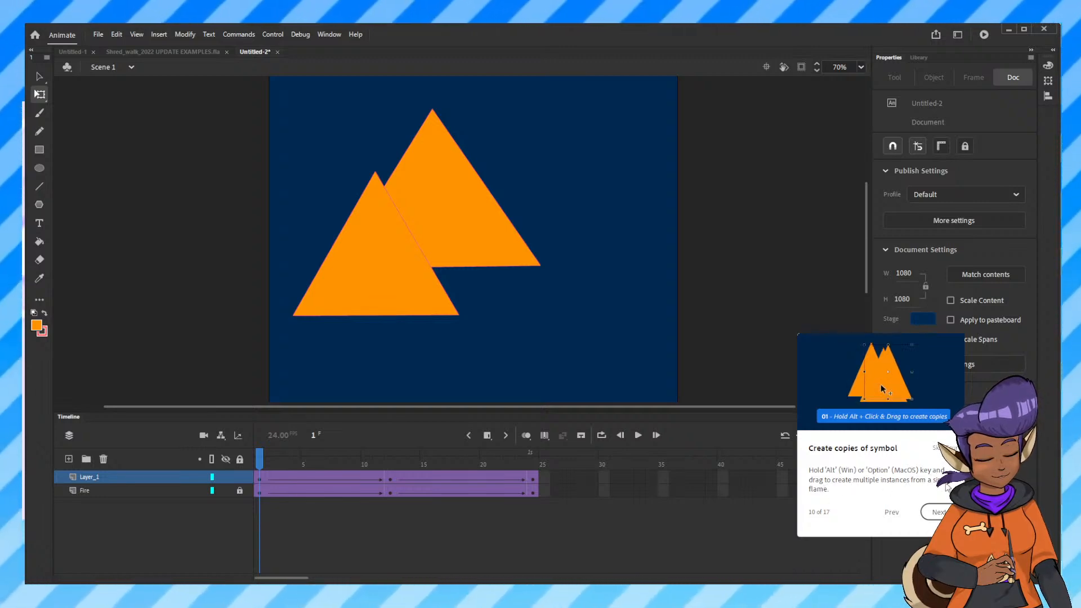
Place two copies of the Flame triangle at frame 1 of Layer_1, one at about X 408, Y 364, and advance the tour to Extend keyframes.
left_click(364, 297)
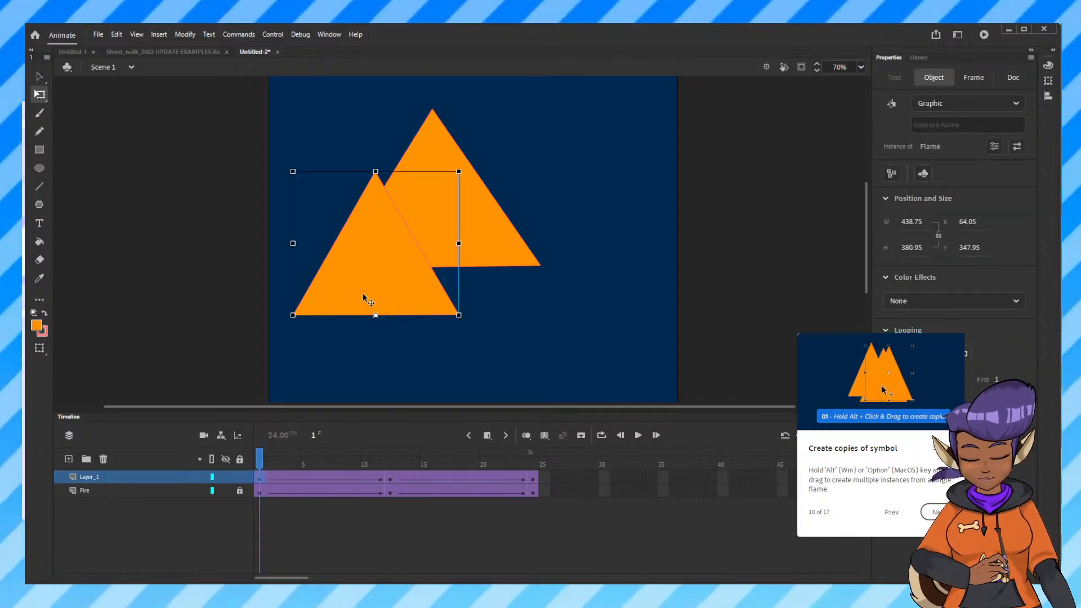
left_click_drag(366, 299, 460, 293)
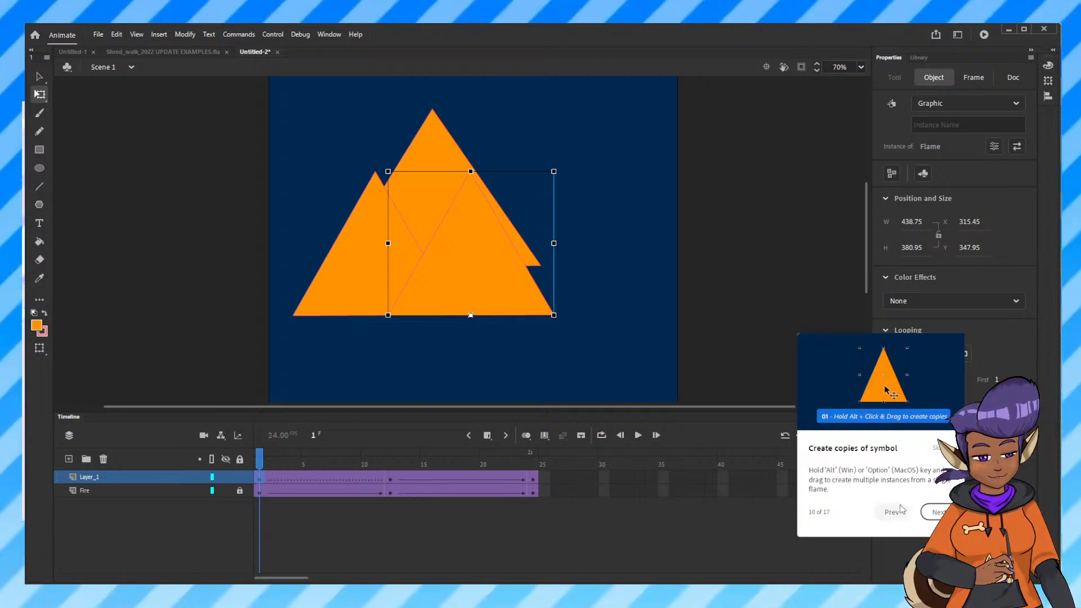
left_click_drag(497, 294, 550, 269)
left_click_drag(423, 299, 381, 289)
left_click_drag(532, 280, 506, 300)
left_click(938, 513)
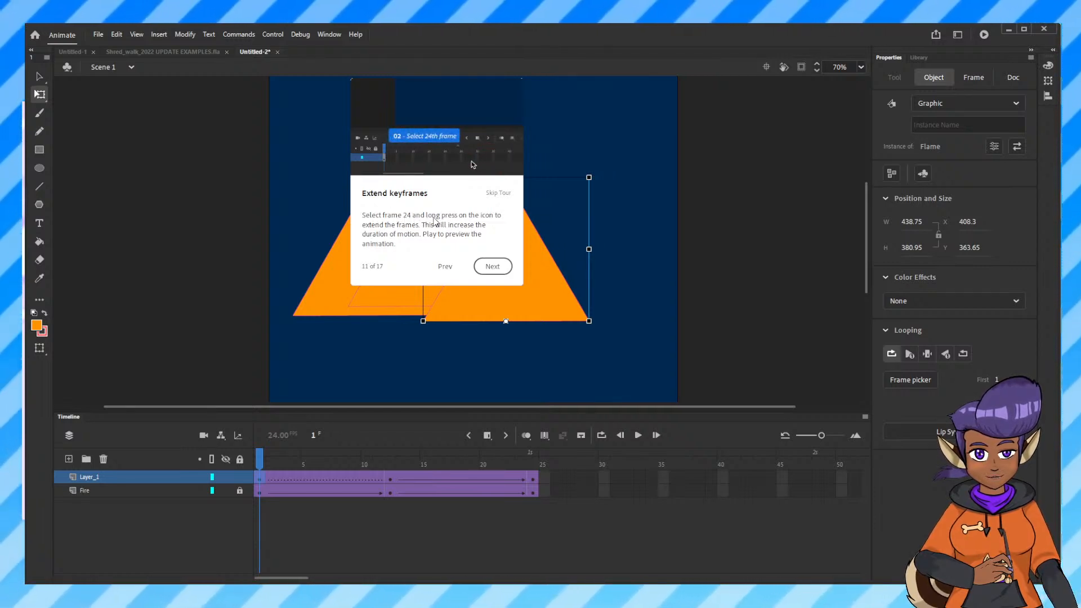
Try to extend Layer_1 in Scene 1 beyond frame 24 to about frame 32, and undo the added frames.
left_click(536, 477)
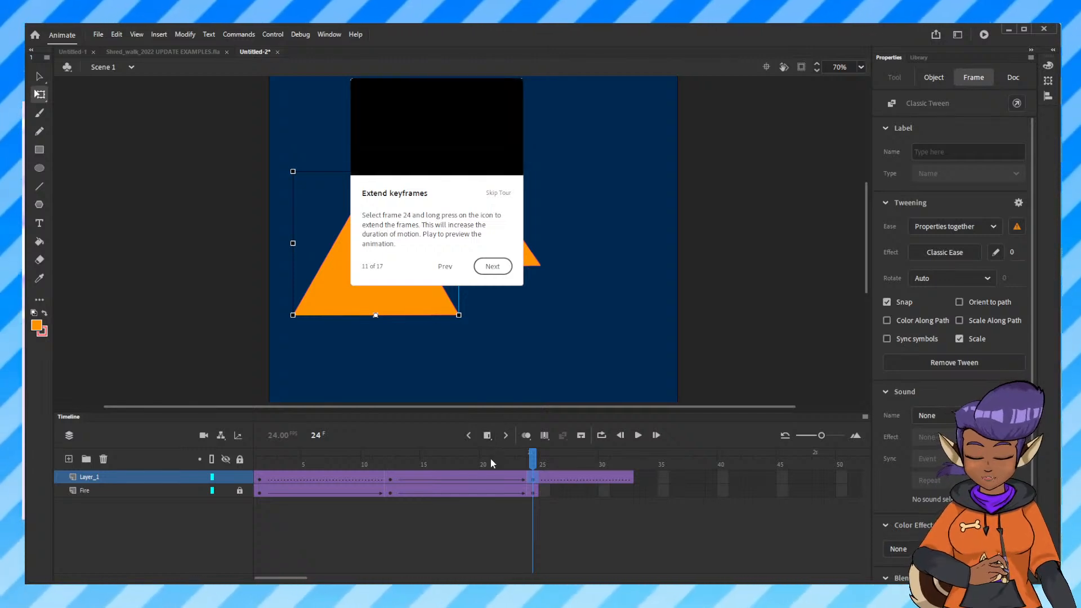
key("ctrl+z")
key("ctrl+z")
key("ctrl+z")
key("ctrl+z")
key("ctrl+z")
key("ctrl+z")
key("ctrl+z")
key("ctrl+z")
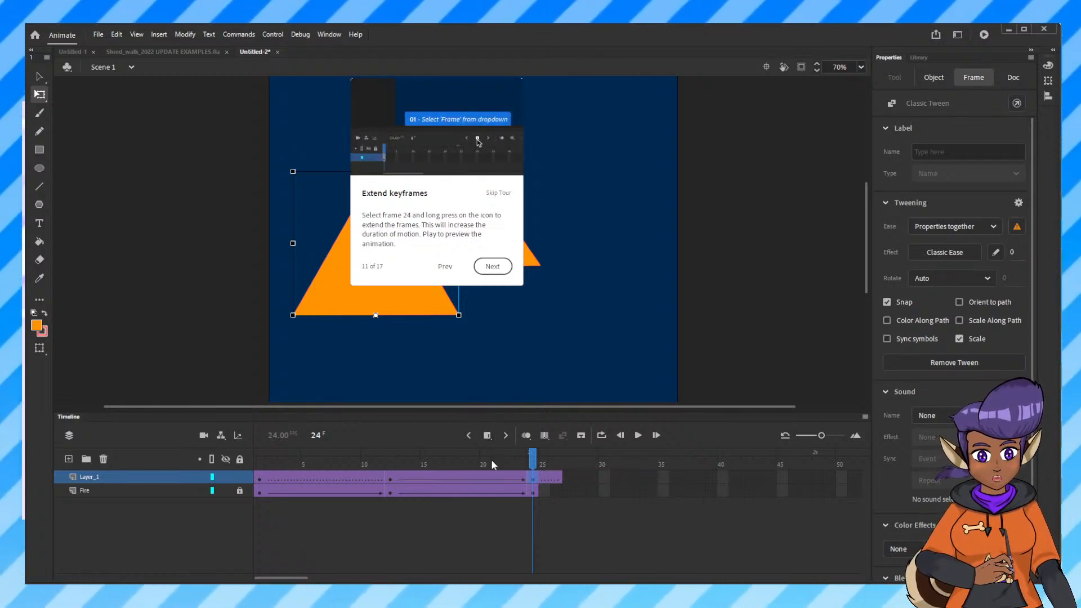
Scrub the timeline from frame 8 back to frame 1 to check how the copied triangles move.
left_click(341, 483)
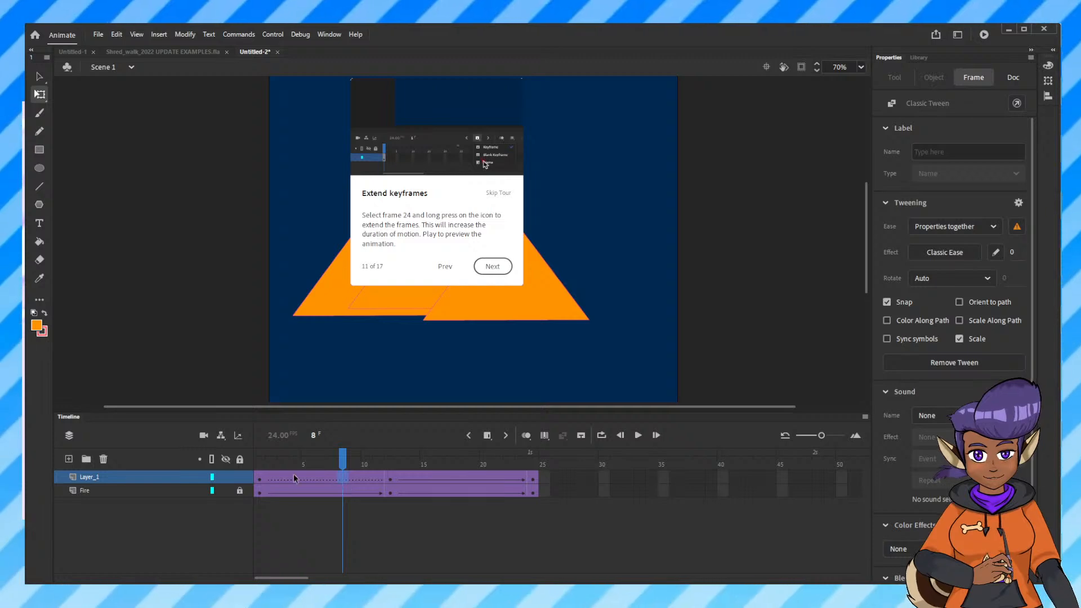
left_click_drag(345, 462, 285, 480)
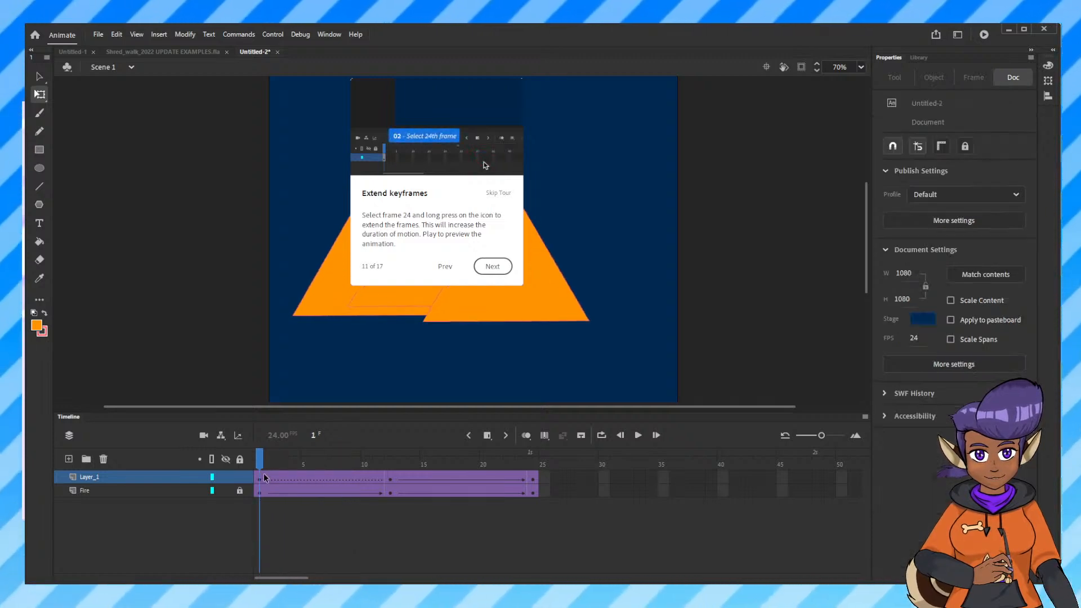
left_click(285, 480)
key("shift+comma")
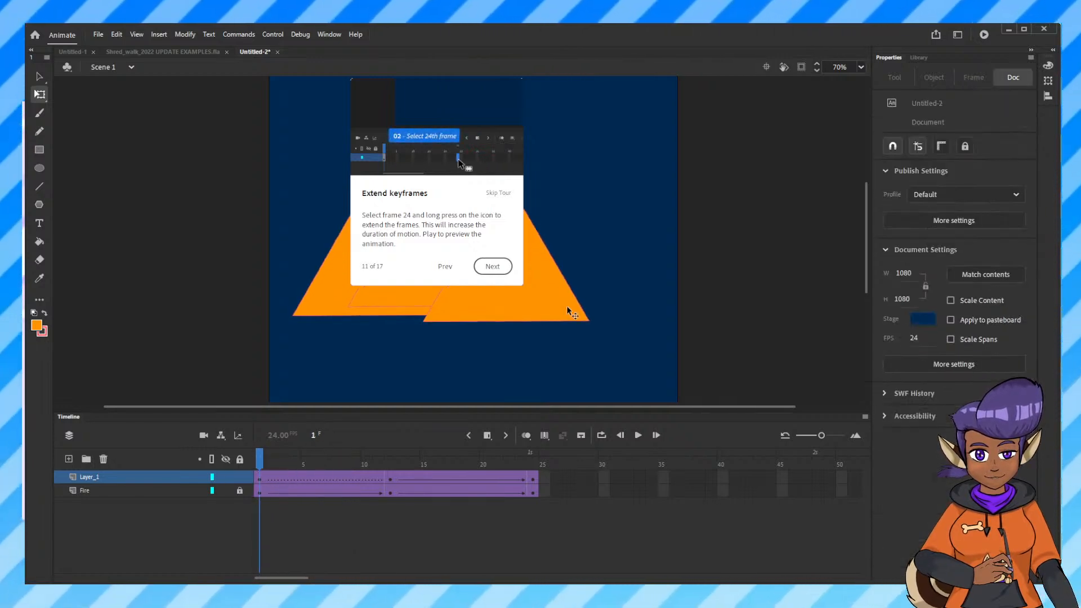
Try to extend the layer inside the Flame symbol to about frame 42, and return to frame 1 of Scene 1.
left_click(552, 314)
double_click(552, 314)
left_click(528, 480)
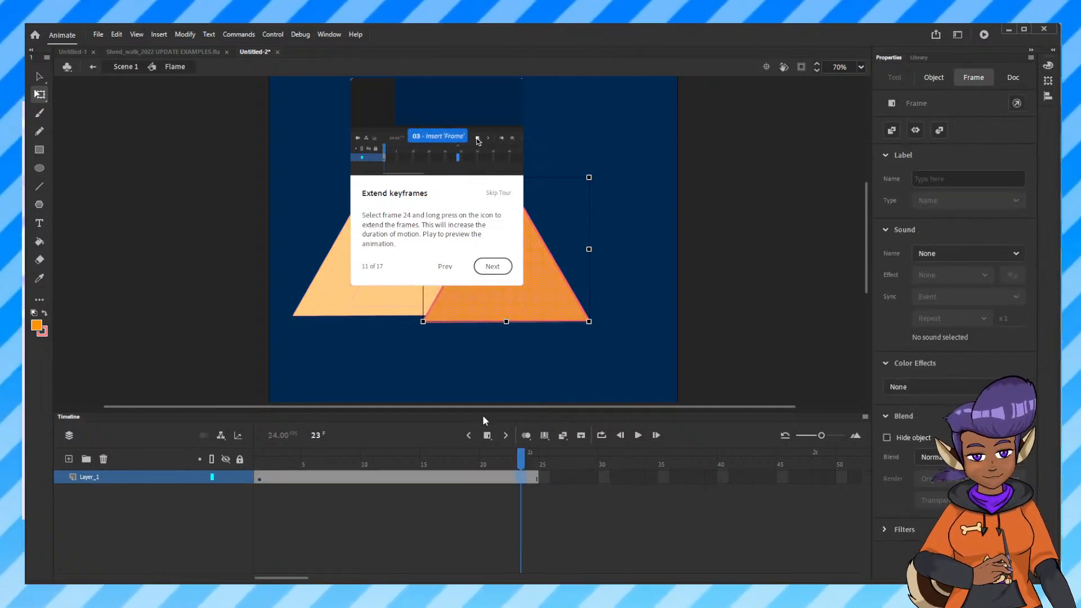
left_click(487, 436)
left_click_drag(487, 437, 489, 438)
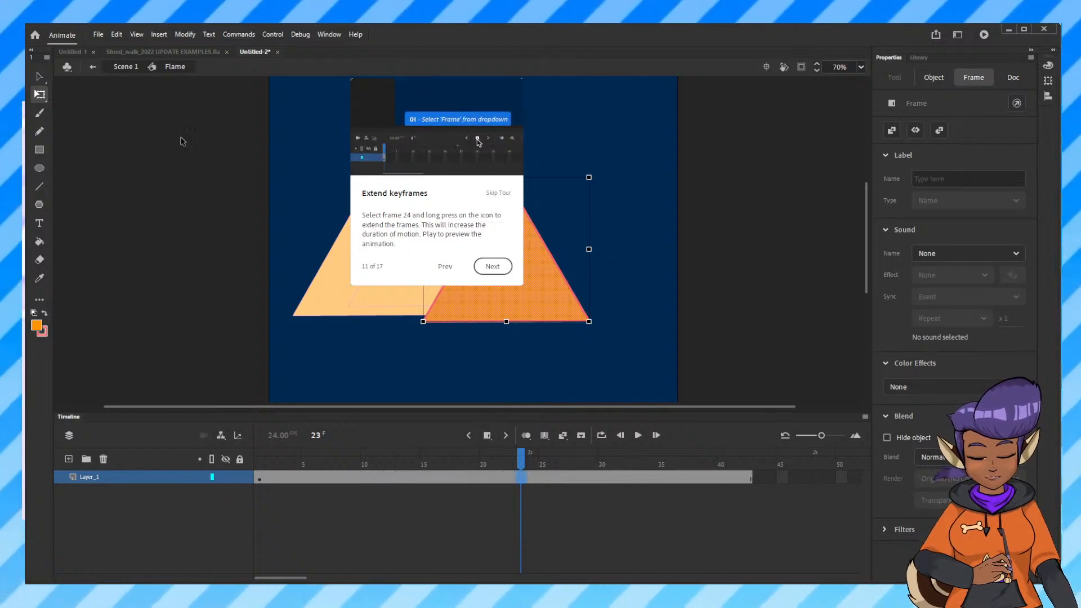
left_click(92, 67)
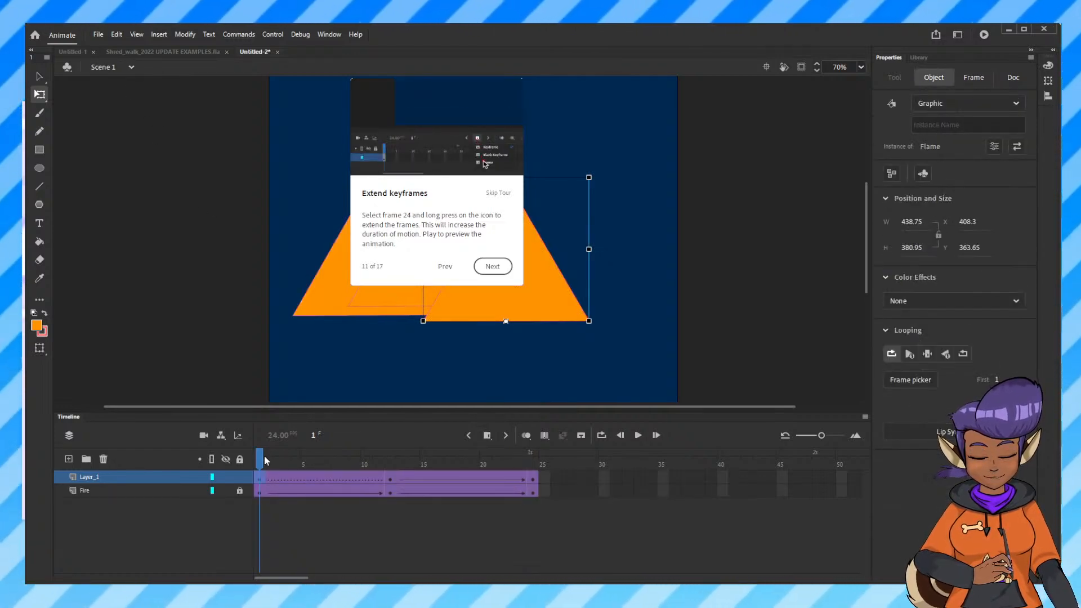
left_click_drag(262, 461, 256, 490)
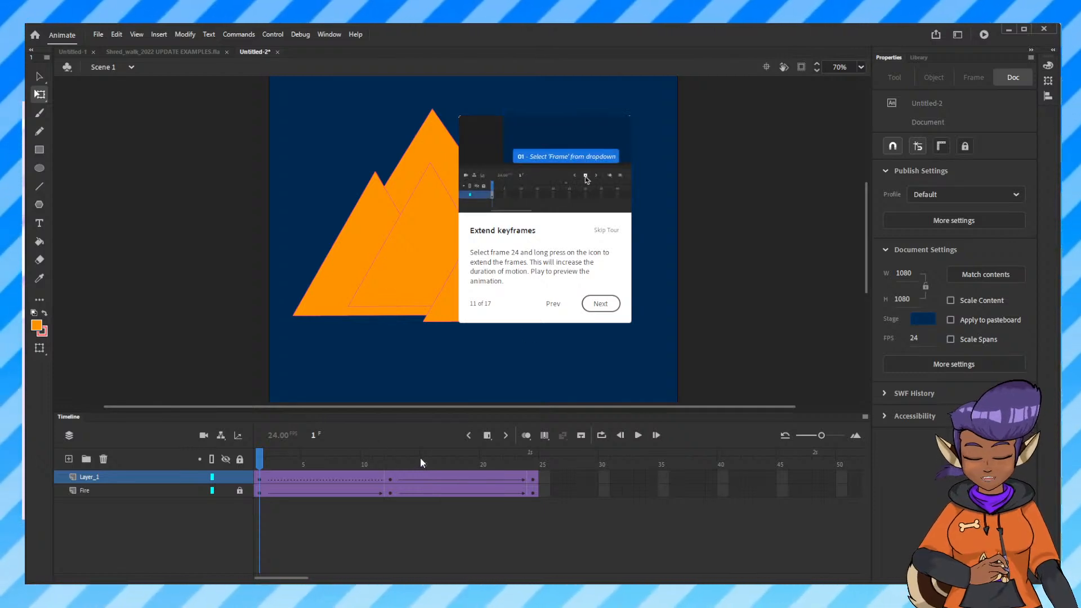
Undo the frame extension inside the Flame symbol and the triangle copies made on Layer_1.
key("ctrl+z")
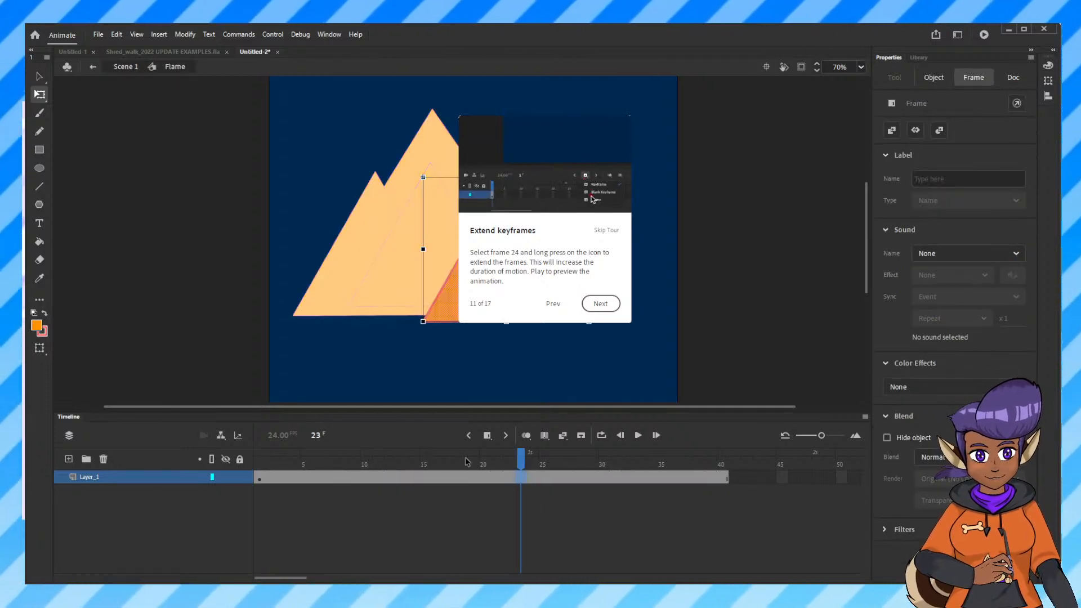
key("ctrl+z")
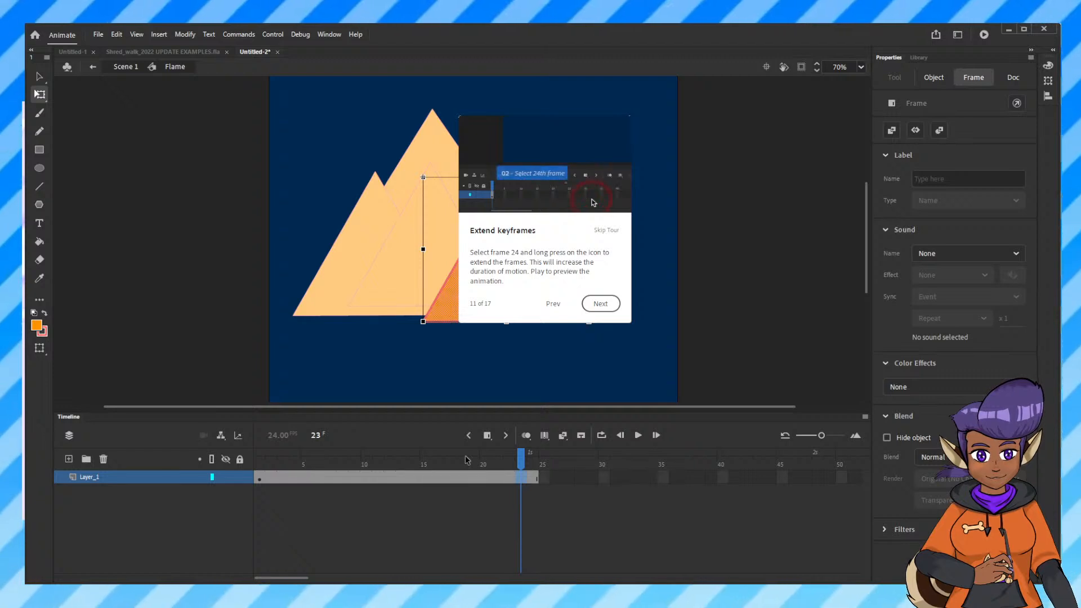
key("ctrl+z")
key("ctrl+z")
key("ctrl+z")
key("ctrl+z")
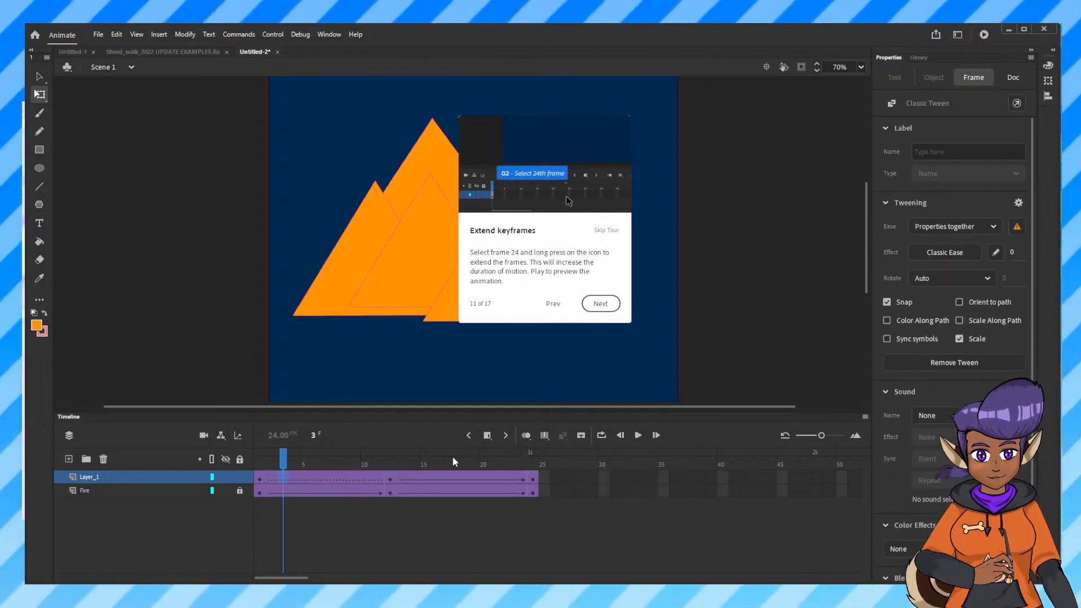
key("ctrl+z")
key("ctrl+z")
key("ctrl+z")
key("ctrl+z")
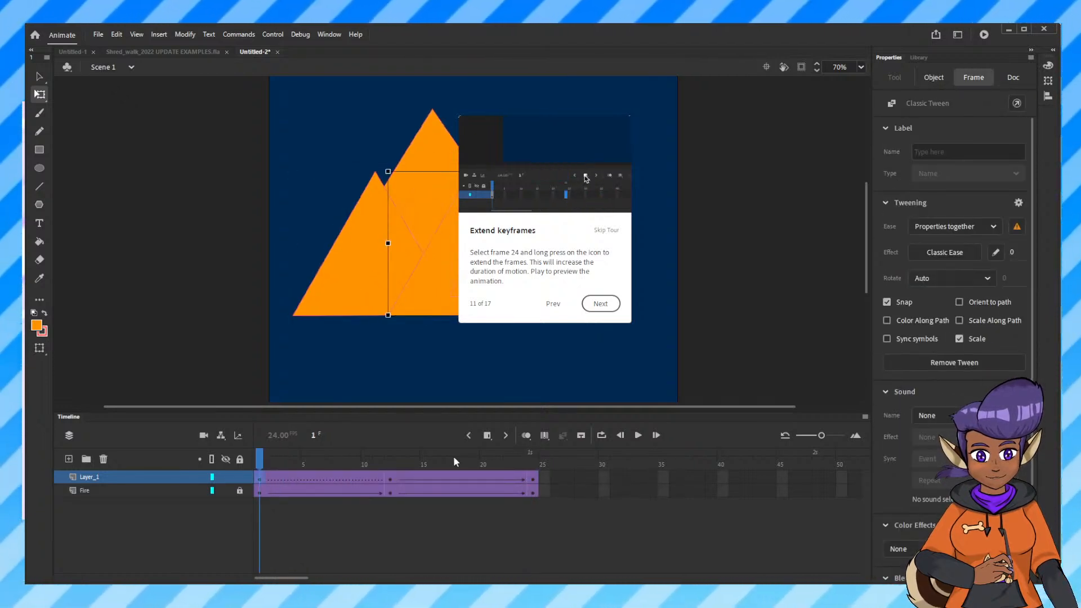
key("ctrl+z")
key("ctrl+z")
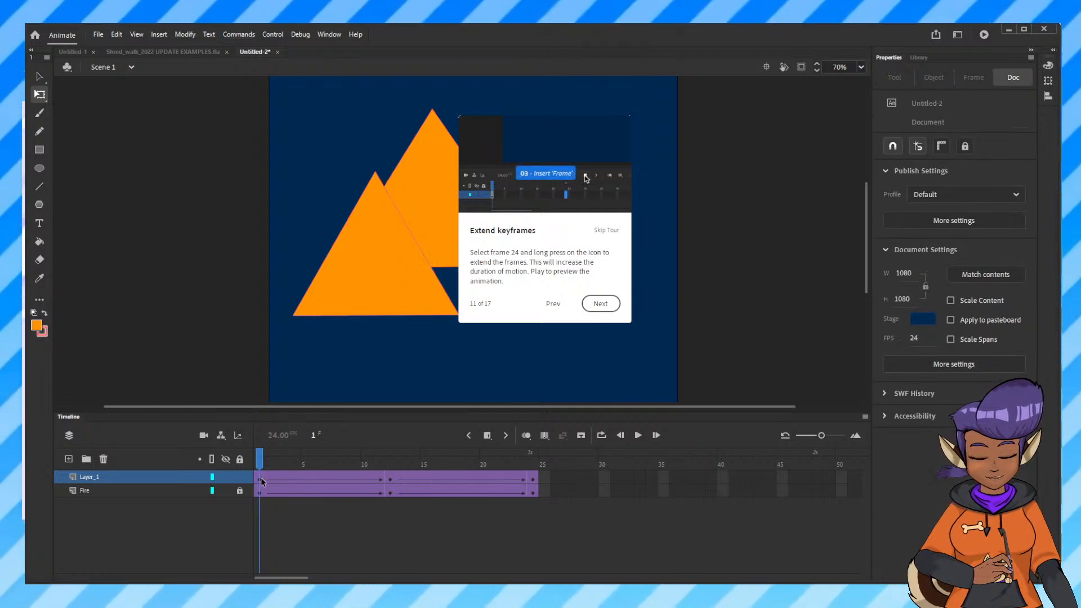
Add a new layer above Layer_1 and duplicate Layer_1's Flame triangle at frame 1, placing one instance at about X 90, Y 439.
key("ctrl+z")
key("ctrl+z")
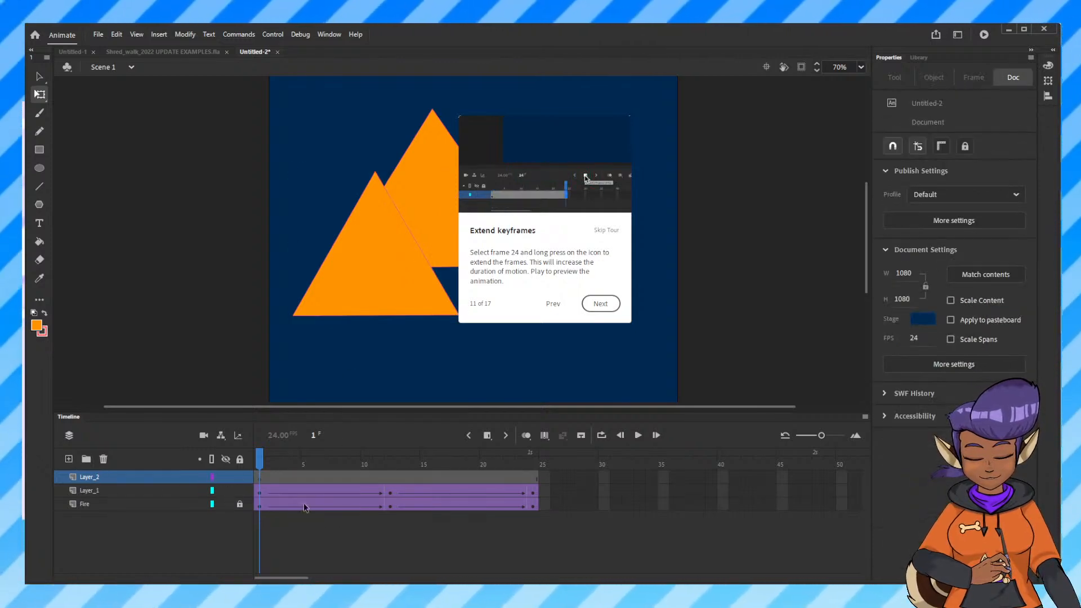
left_click(387, 289)
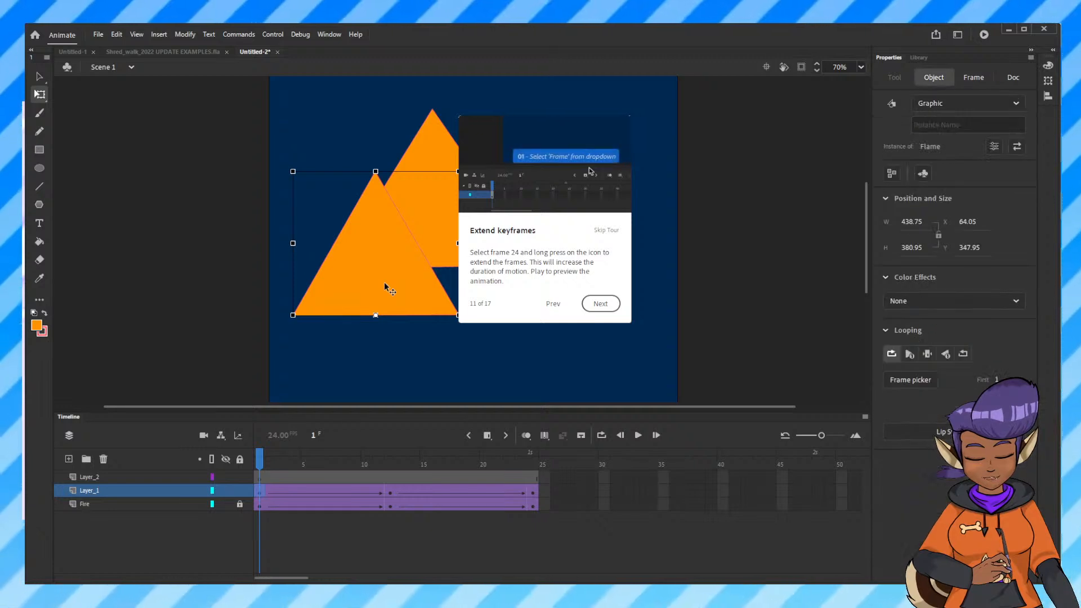
left_click_drag(392, 299, 543, 379)
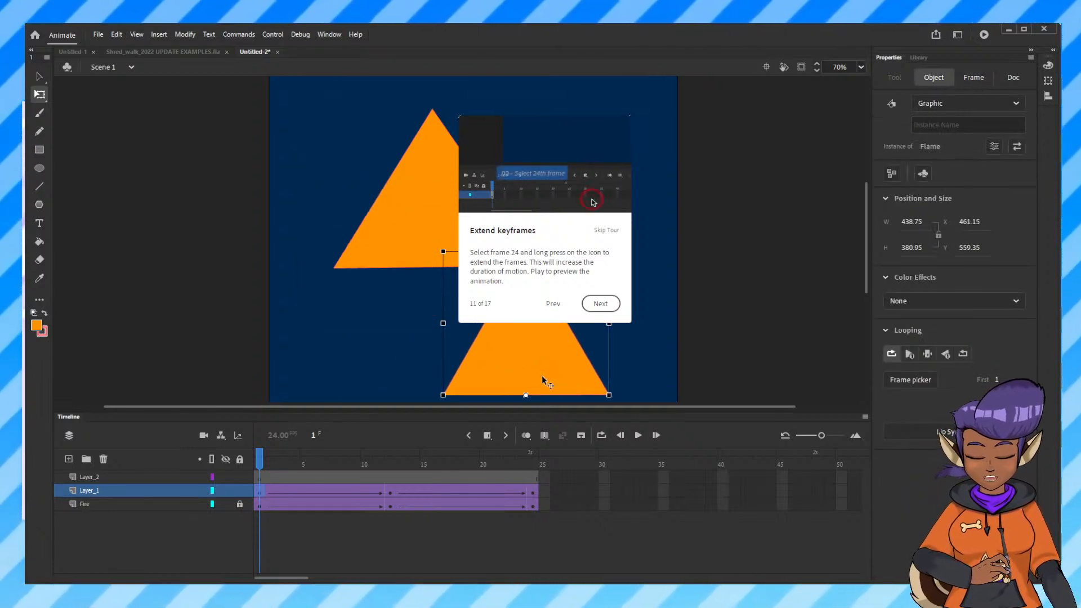
left_click_drag(542, 365, 369, 326)
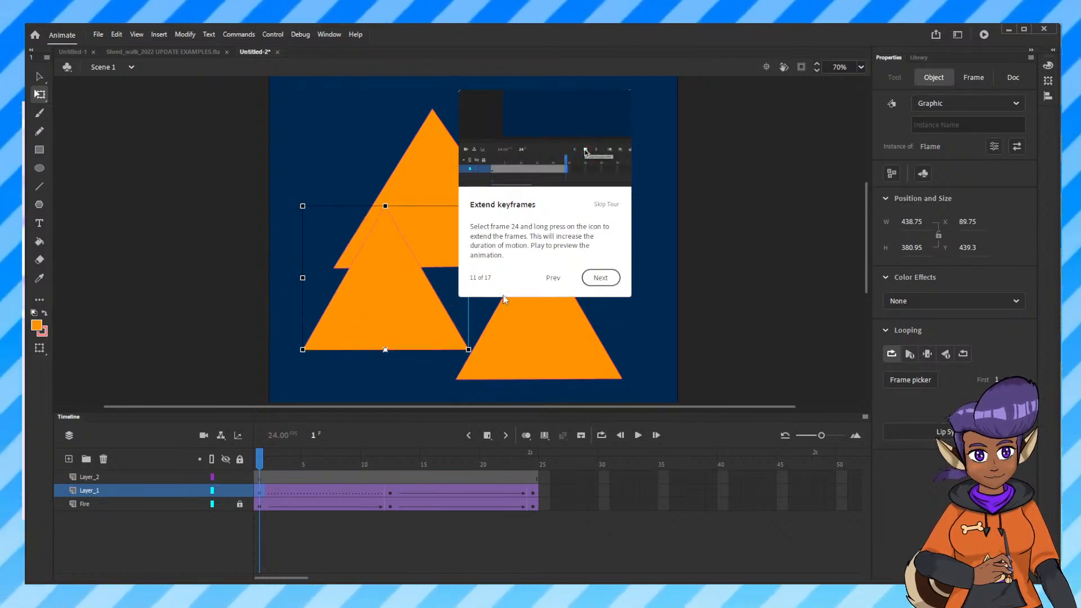
Cut the lower-right Flame triangle from Layer_1 and paste it in place at frame 1 of Layer_2.
left_click(519, 357)
key("Delete")
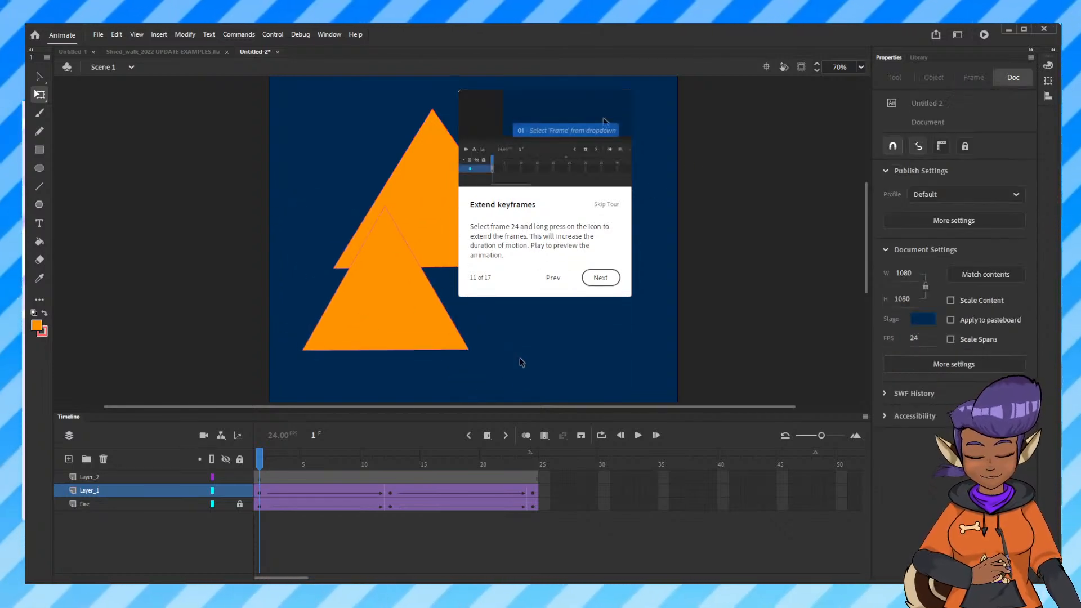
left_click(263, 478)
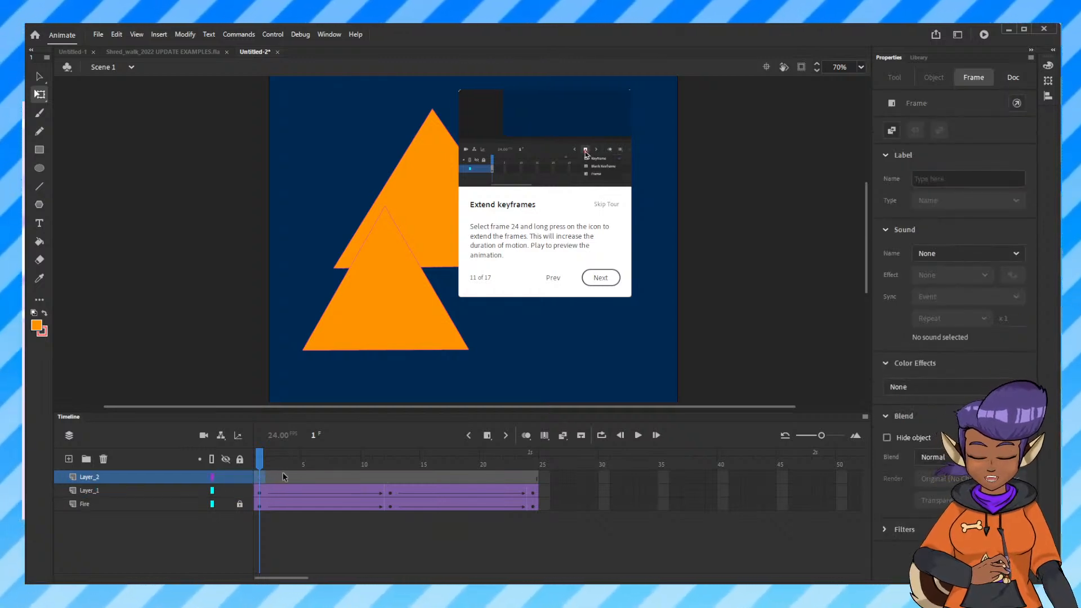
key("ctrl+z")
Move the Layer_2 triangle to about X 280, Y 458, overlapping the left one, and advance the tour to Customize symbol.
left_click_drag(571, 376, 560, 352)
mouse_move(263, 463)
left_mouse_down()
mouse_move(509, 462)
mouse_move(247, 474)
left_mouse_up()
left_click_drag(557, 337, 487, 336)
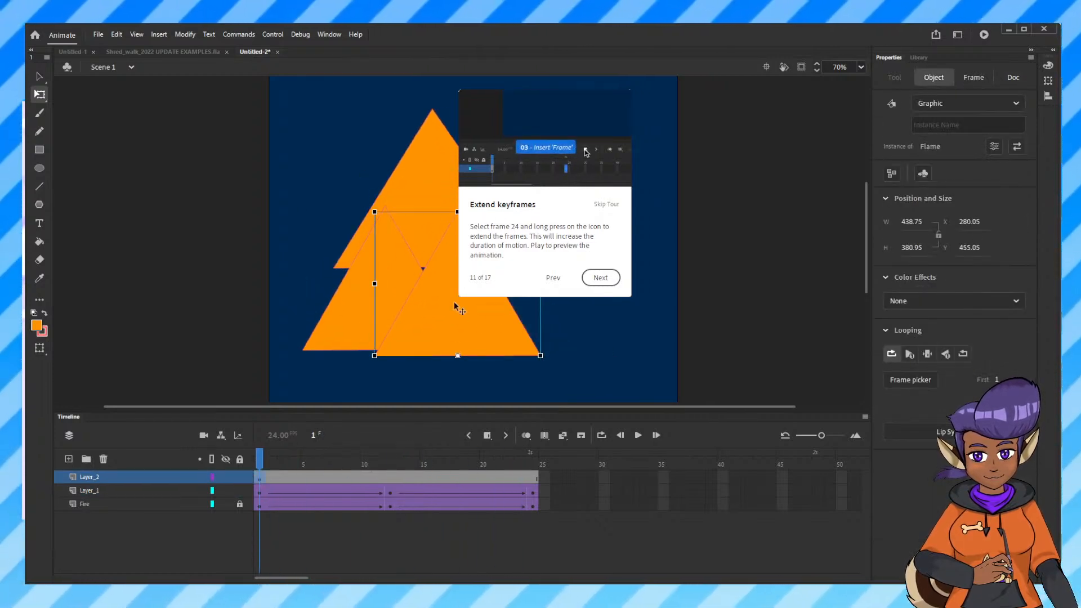
left_click_drag(455, 302, 461, 308)
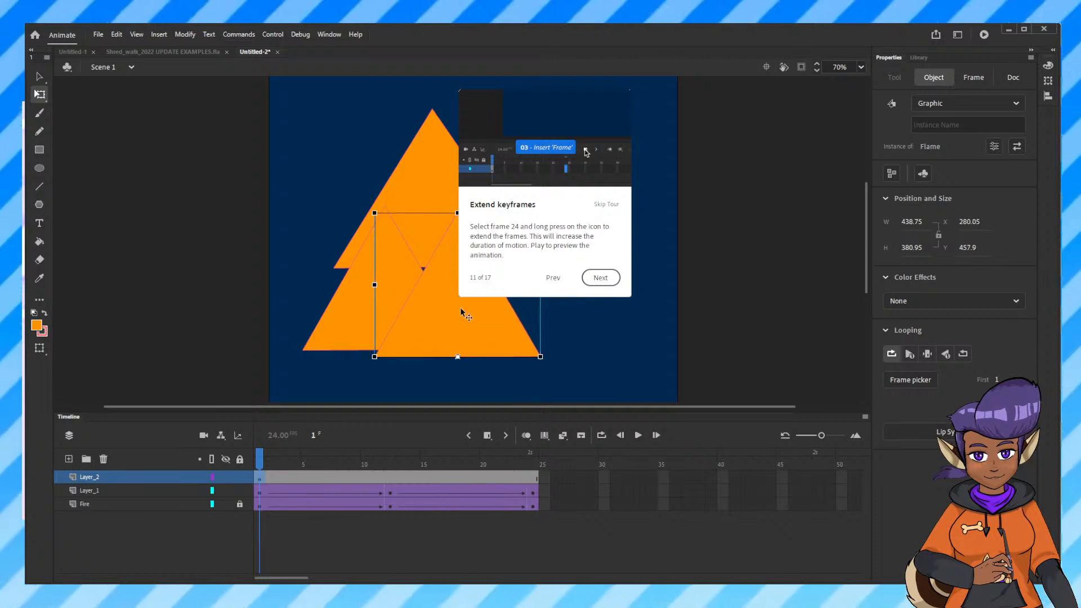
left_click(382, 241)
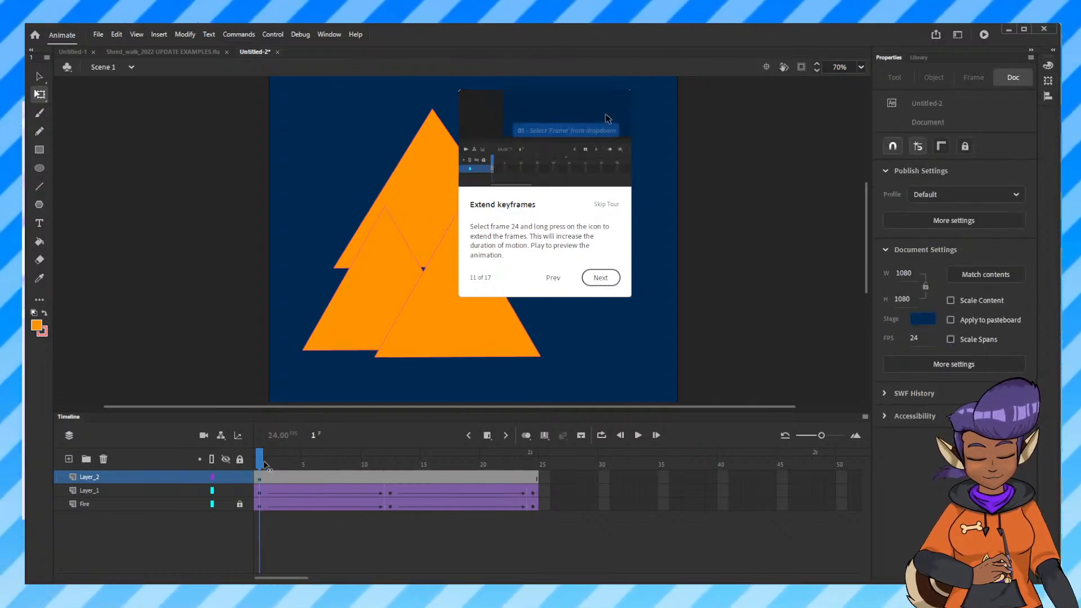
left_click_drag(265, 465, 208, 512)
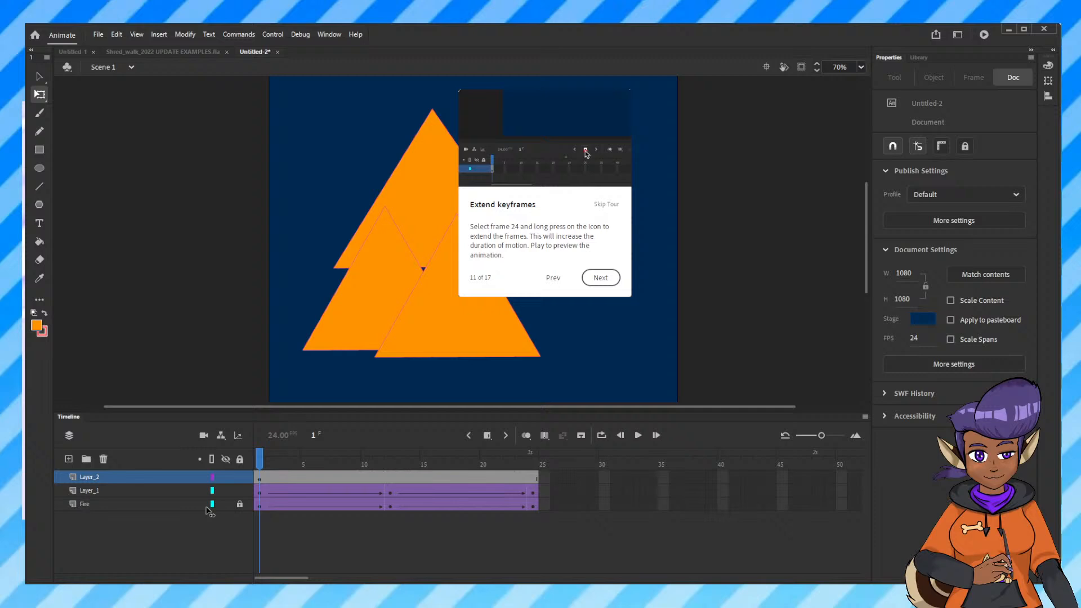
left_click(260, 479)
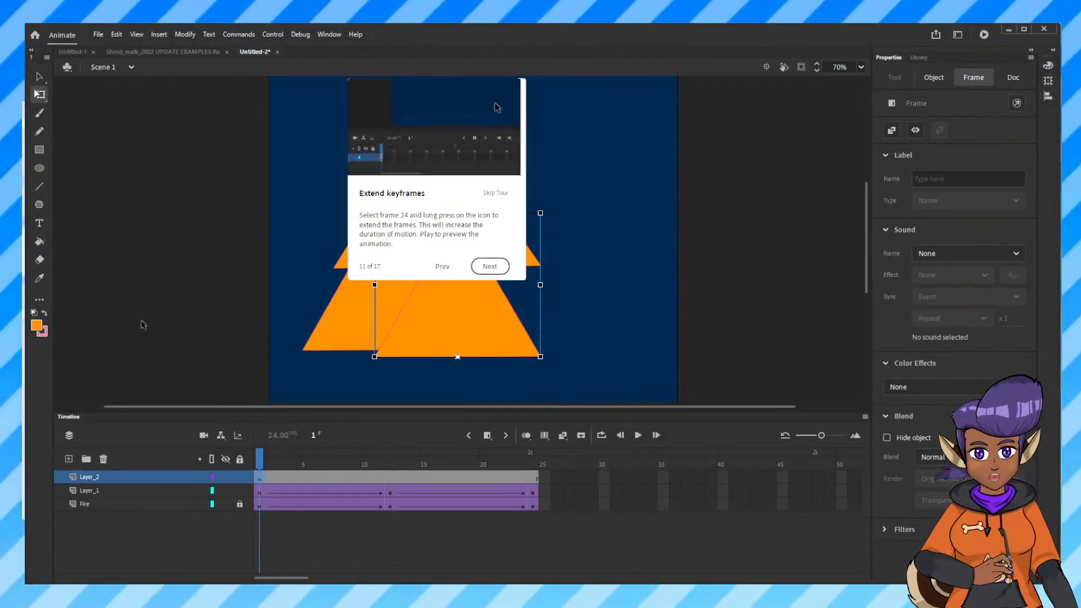
left_click(490, 267)
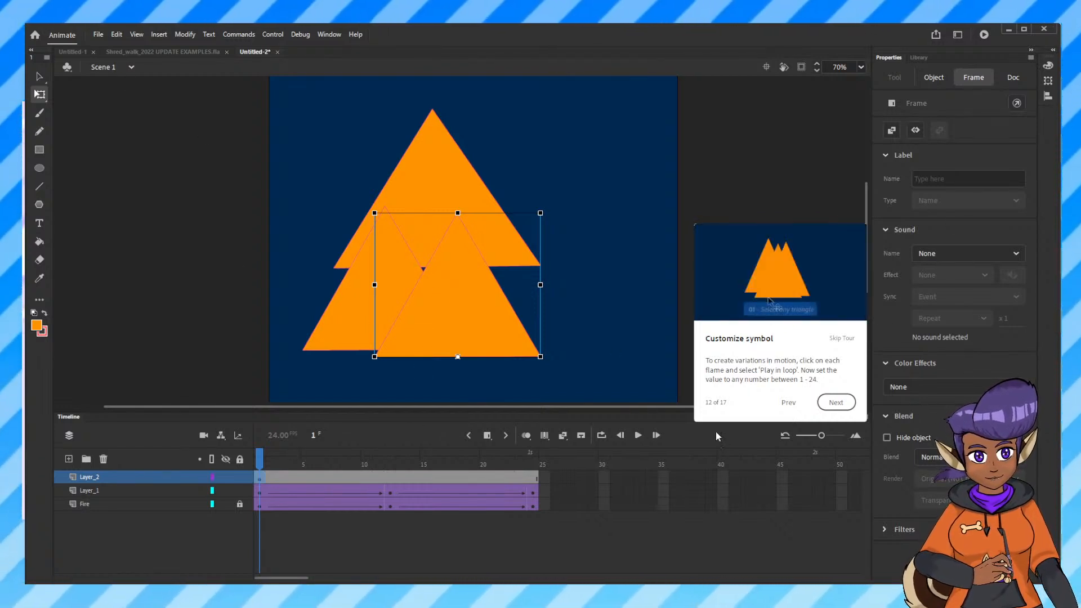
Open the Layer_1 Flame instance to inspect the symbol's contents, and return to Scene 1.
left_click(260, 492)
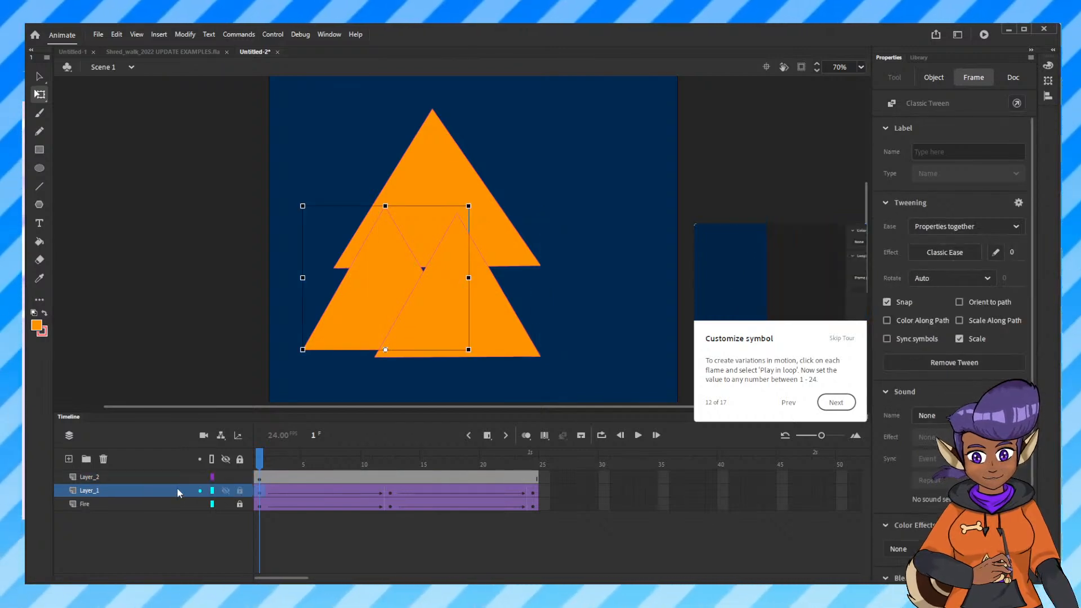
double_click(401, 325)
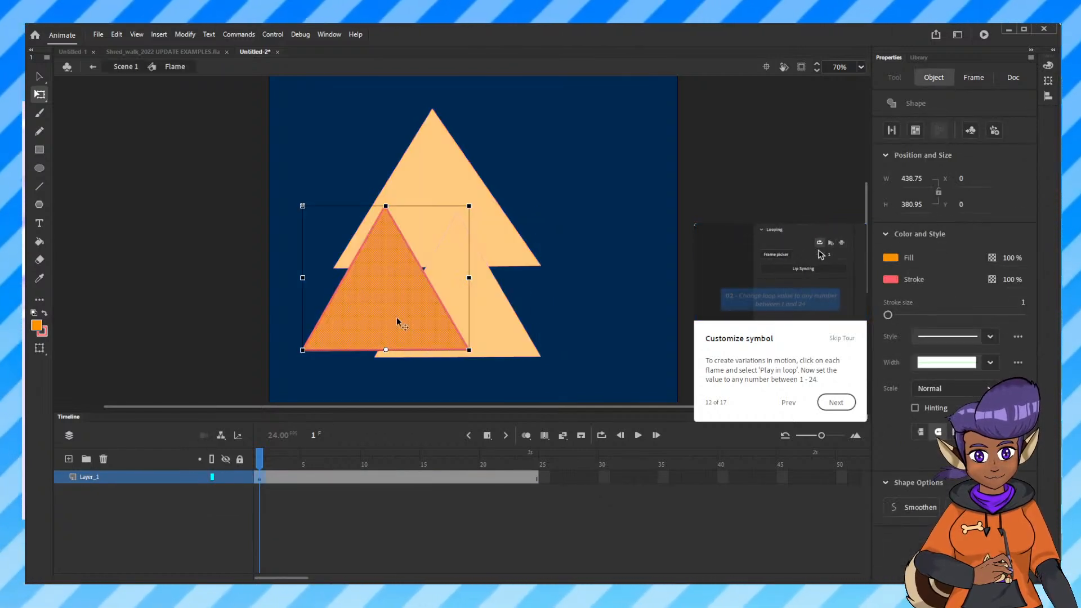
left_click(174, 297)
left_click(125, 66)
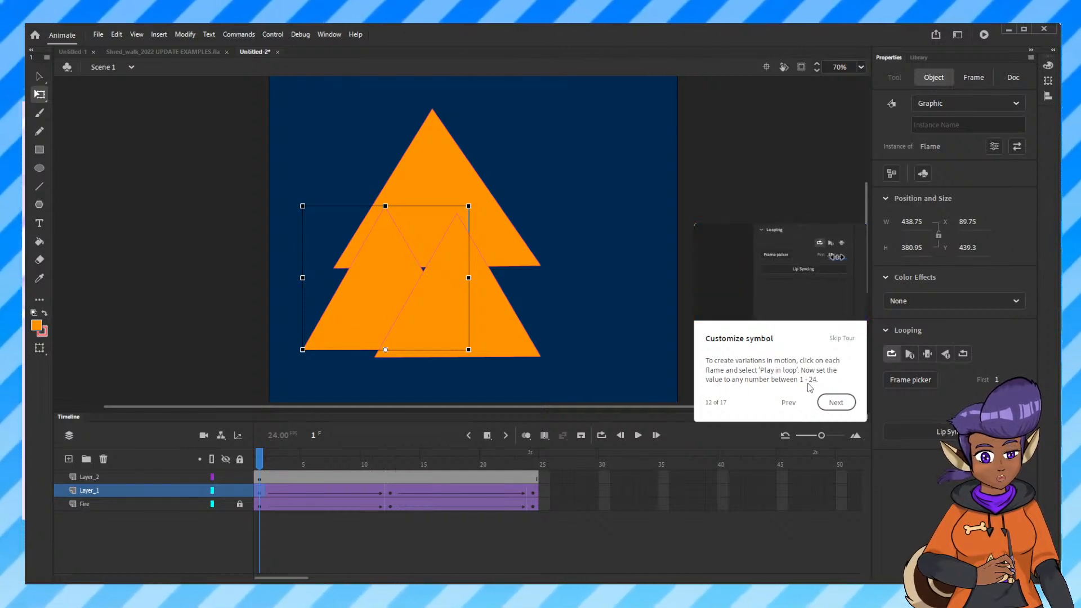
Shift Layer_2's Flame triangle level with the left one, try a #CC821C fill inside its symbol, and return to Scene 1.
left_click(483, 328)
mouse_move(510, 341)
left_mouse_down()
mouse_move(599, 314)
mouse_move(535, 313)
mouse_move(522, 329)
left_mouse_up()
double_click(531, 329)
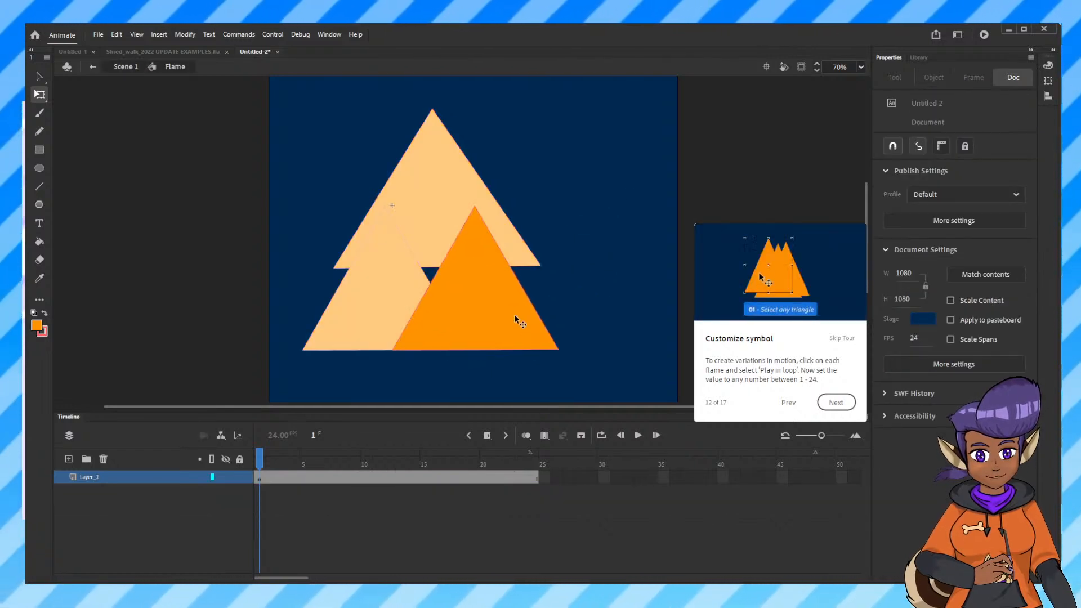
left_click(515, 315)
left_click(37, 326)
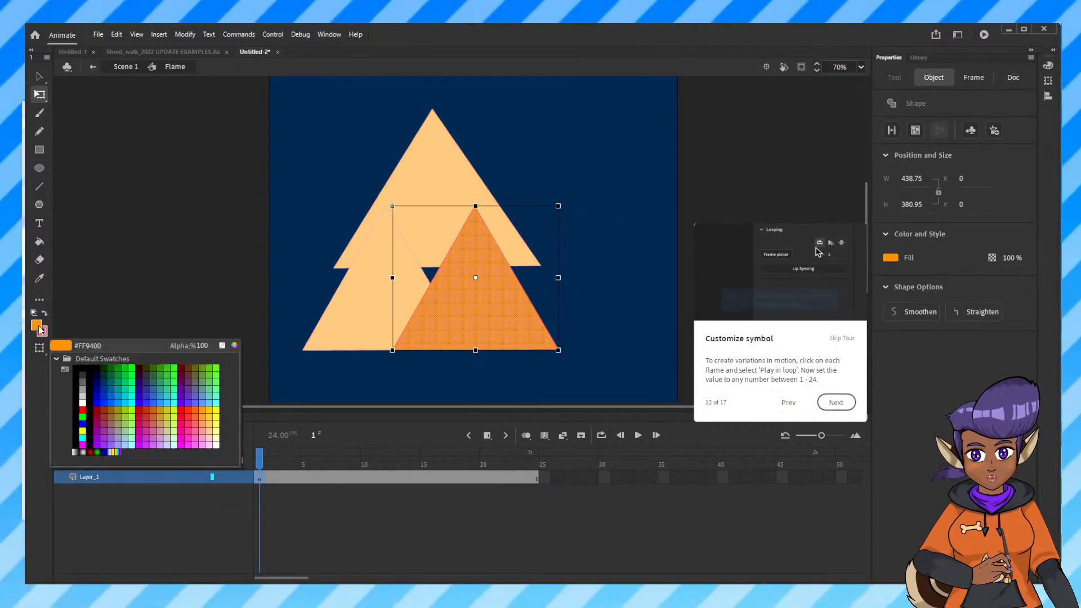
left_click(234, 345)
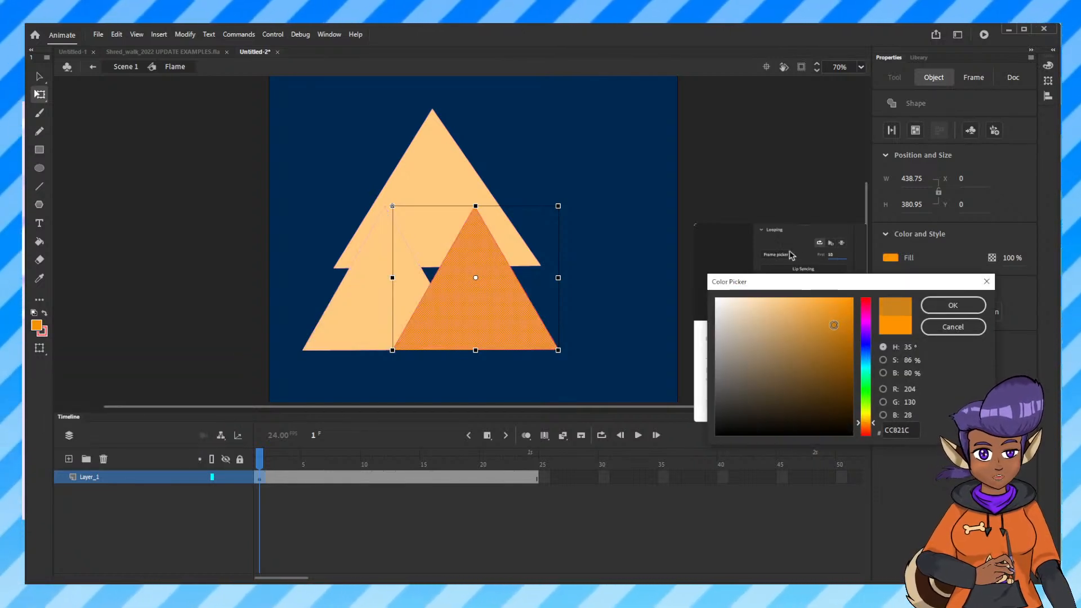
left_click(952, 306)
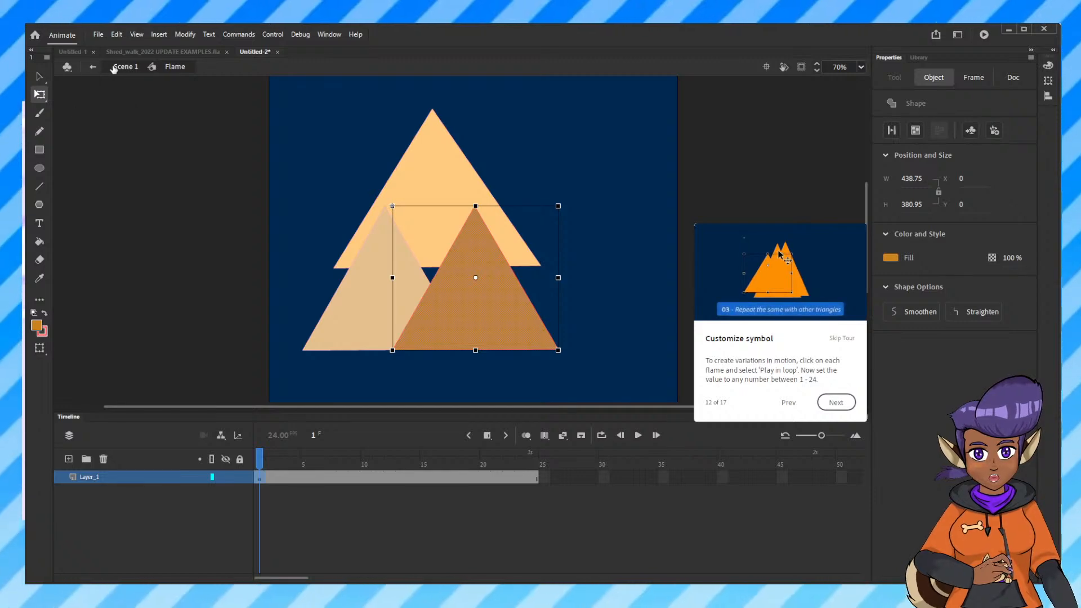
left_click(119, 67)
Reopen the Flame symbol and give its triangle shape a brighter, slightly lighter orange fill.
double_click(494, 310)
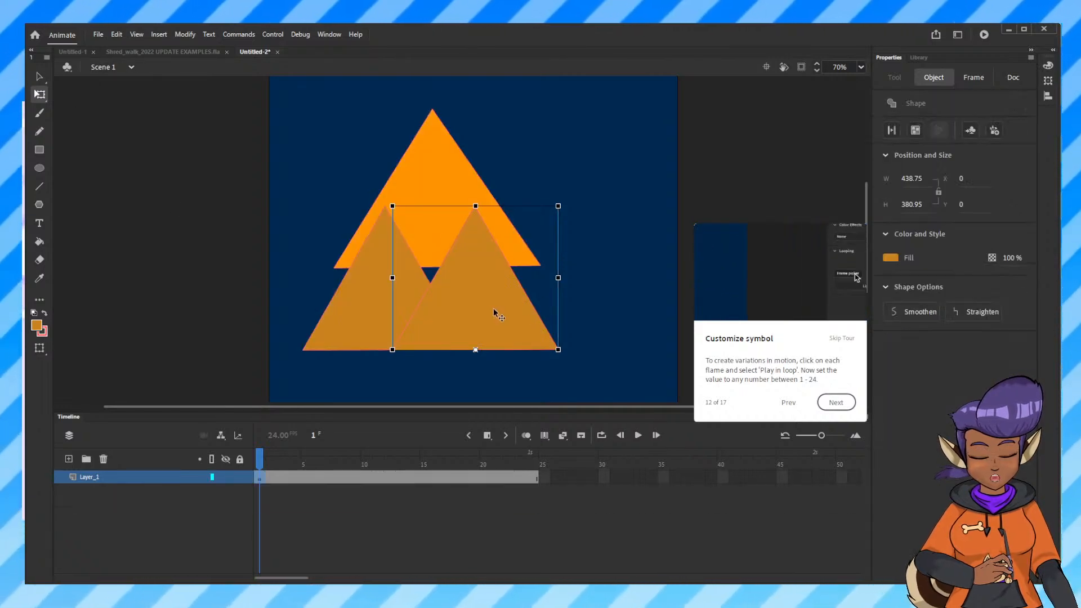
left_click(37, 326)
left_click(234, 345)
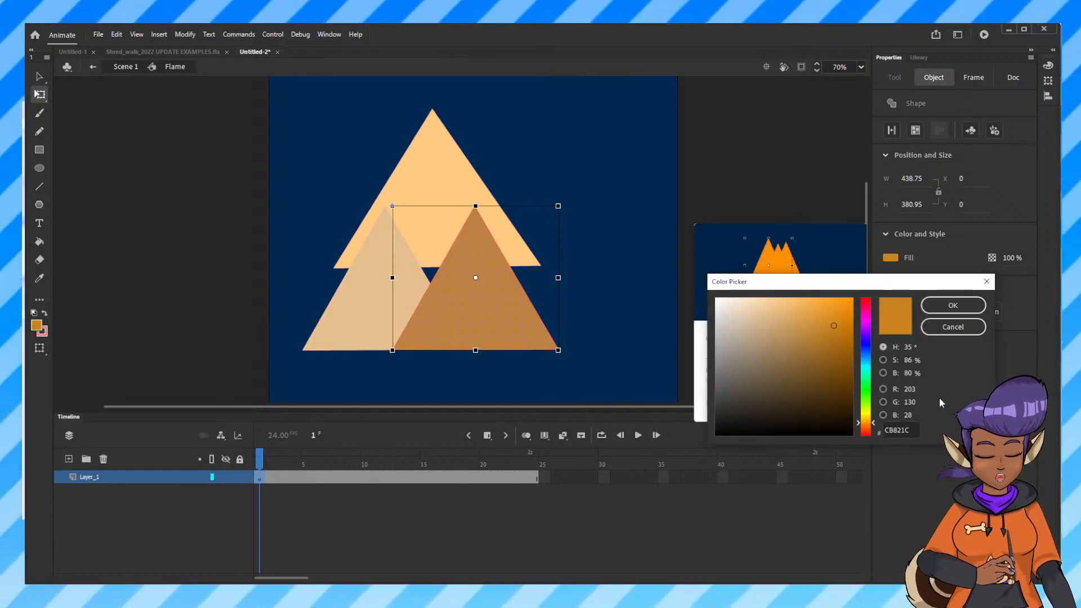
left_click(828, 297)
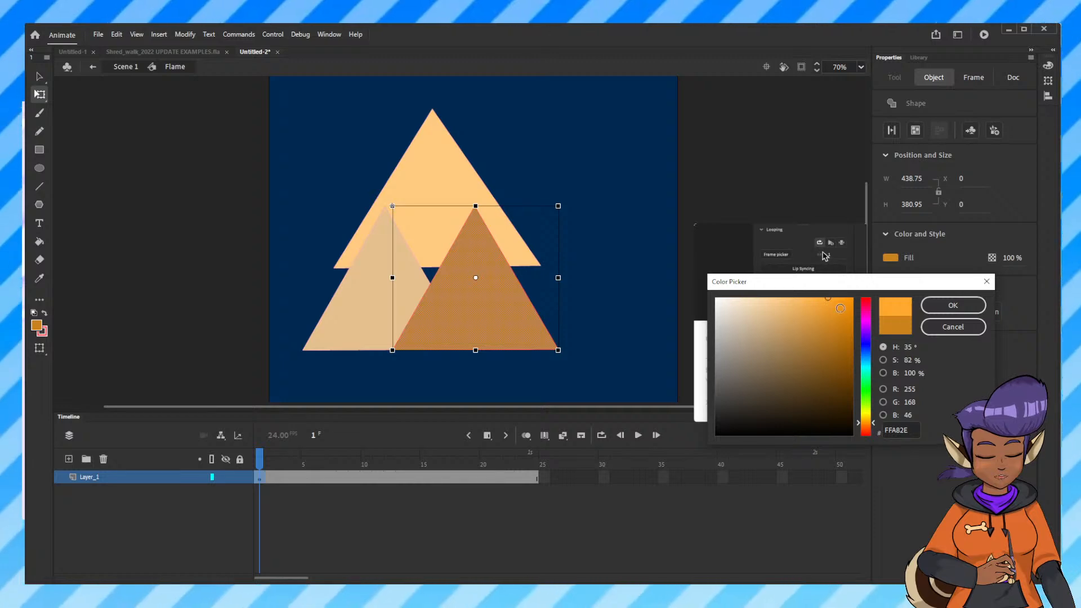
left_click(964, 306)
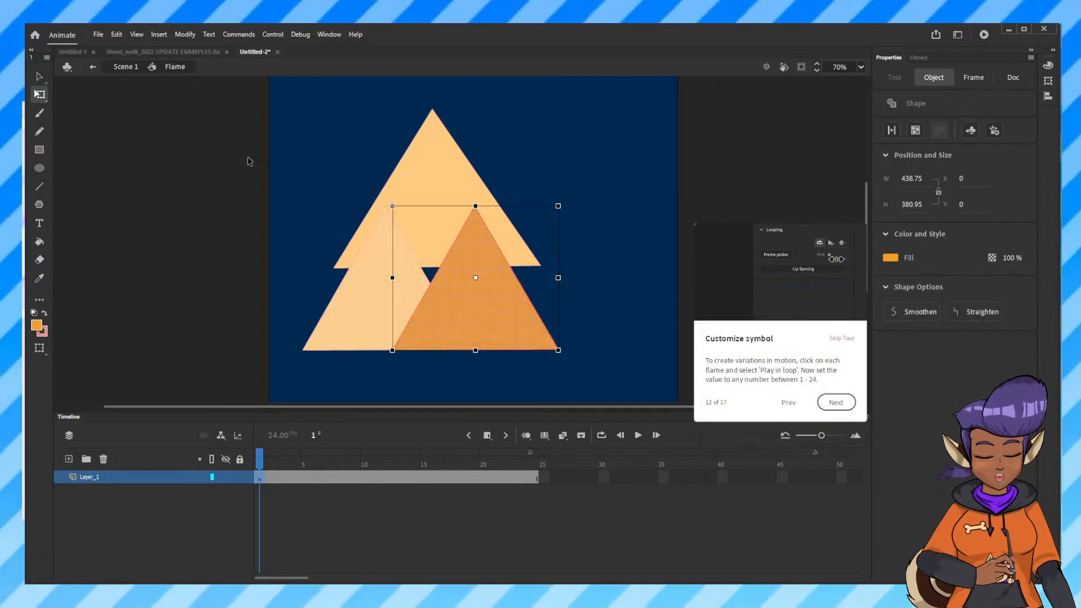
Return to Scene 1 and move the Layer_2 triangle to about X 413, Y 281 and the Layer_1 triangle to about X 50, Y 291.
left_click(126, 67)
left_click_drag(454, 295, 498, 233)
left_click_drag(369, 311, 352, 257)
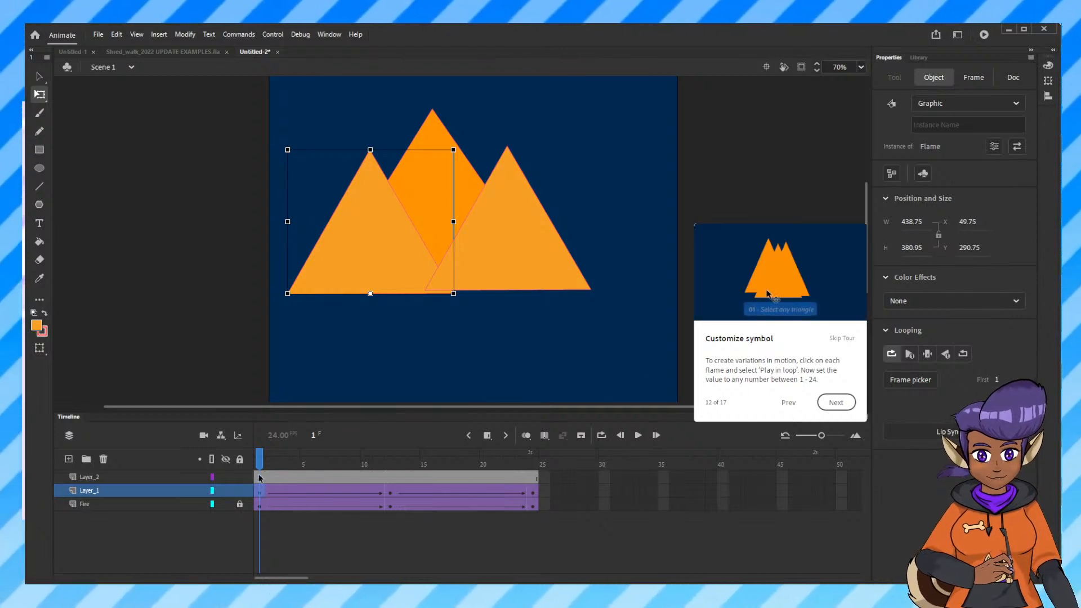
Insert keyframes at frames 12 and 24 of Layer_2.
left_click(260, 478)
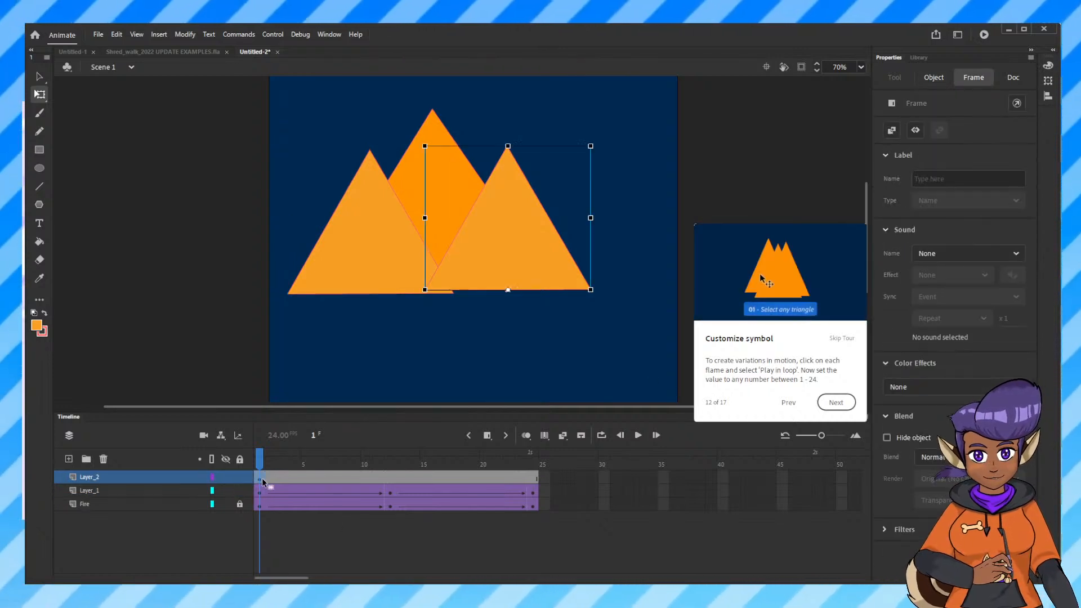
left_click(389, 479)
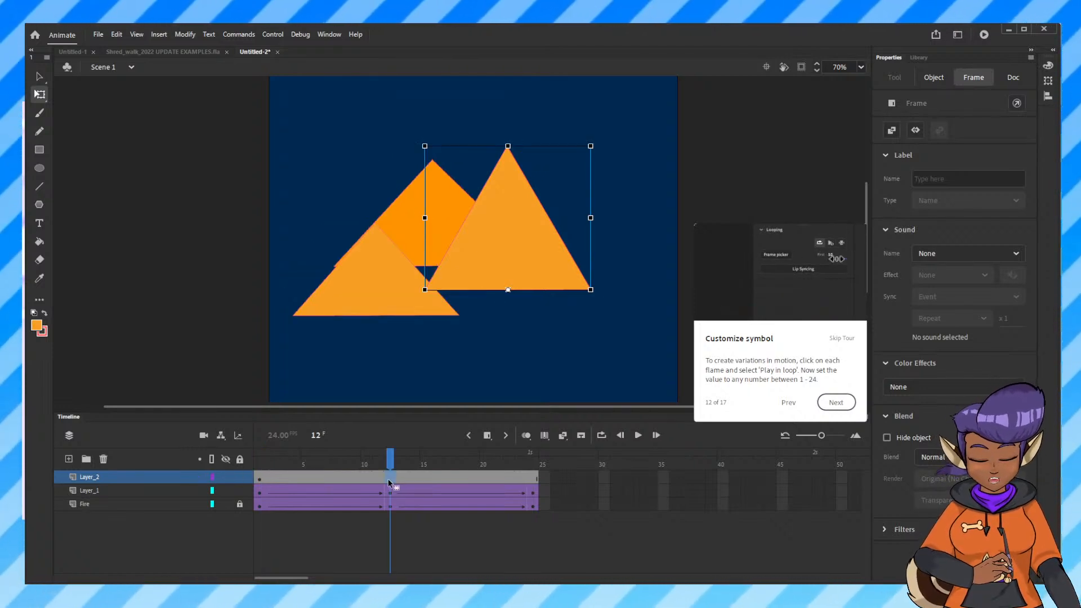
left_click(535, 479)
key("F6")
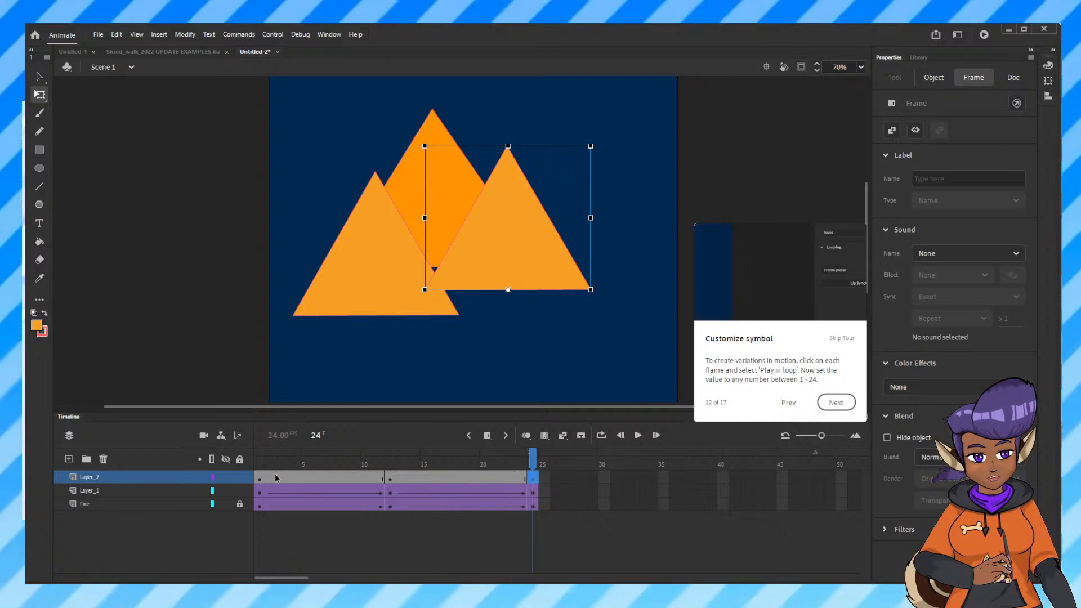
At frame 12 of Layer_2, squash the Flame triangle to about 250 high and move it to about X 394, Y 479.
left_click(263, 480)
left_click(385, 480)
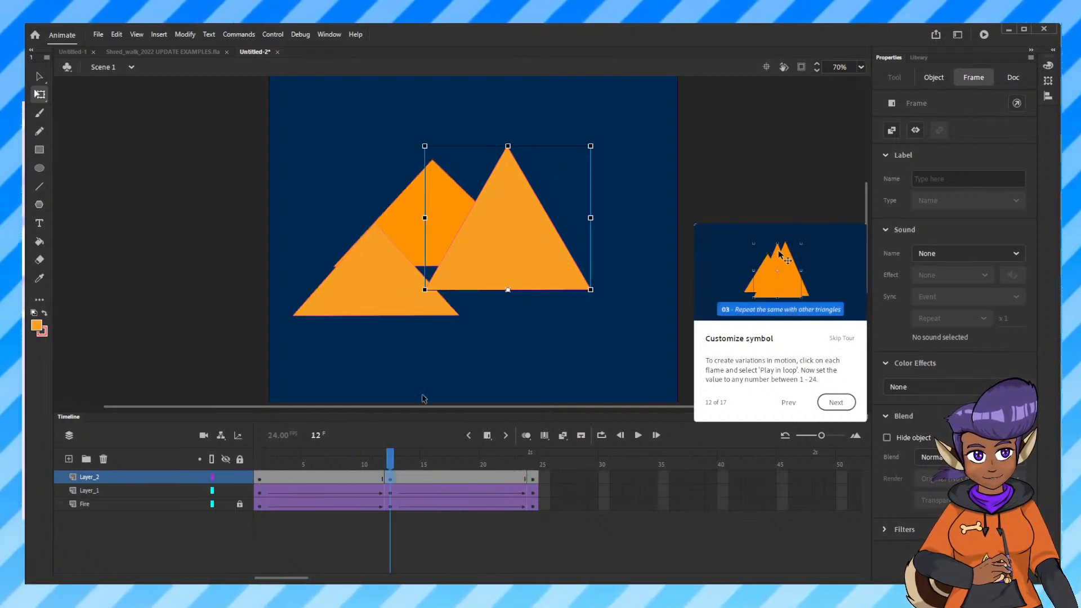
left_click_drag(508, 146, 509, 192)
left_click_drag(503, 254, 496, 280)
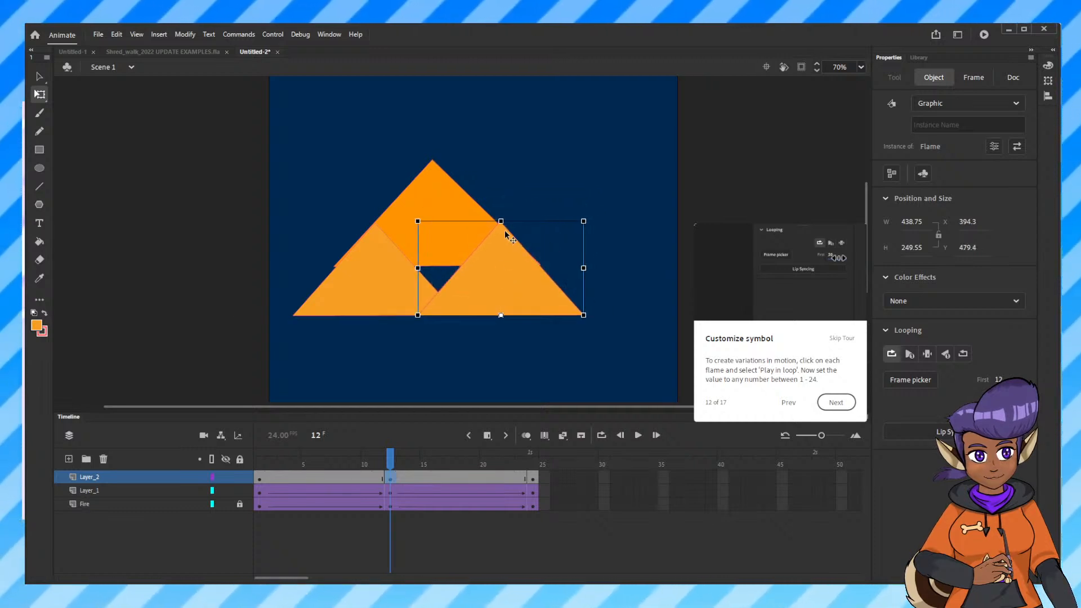
At frame 24, lower the Layer_2 triangle until its base is level with the Layer_1 triangle, and return to frame 1.
left_click(531, 477)
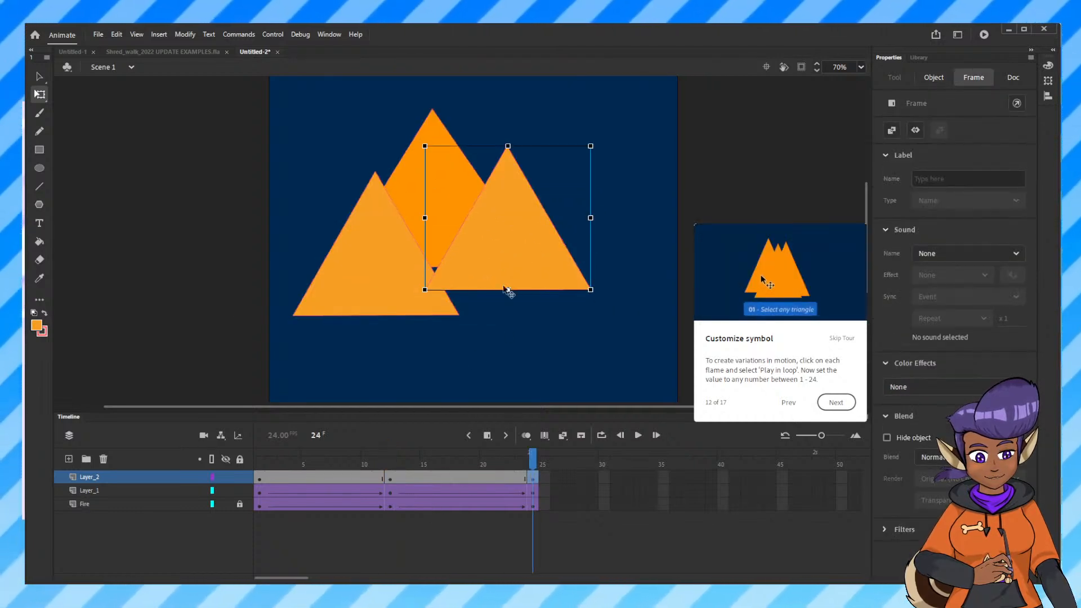
left_click_drag(508, 145, 508, 171)
left_click_drag(533, 458, 259, 457)
Try creating classic tweens across both Layer_2 keyframe spans at once, and undo them.
left_click(258, 477)
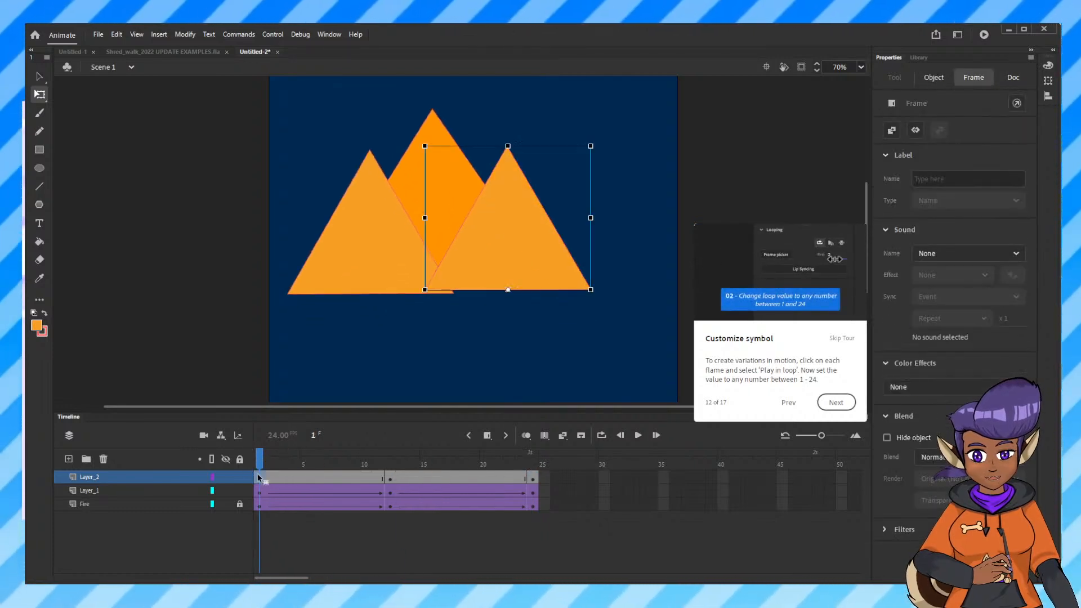
left_click(515, 478, "shift")
right_click(515, 478)
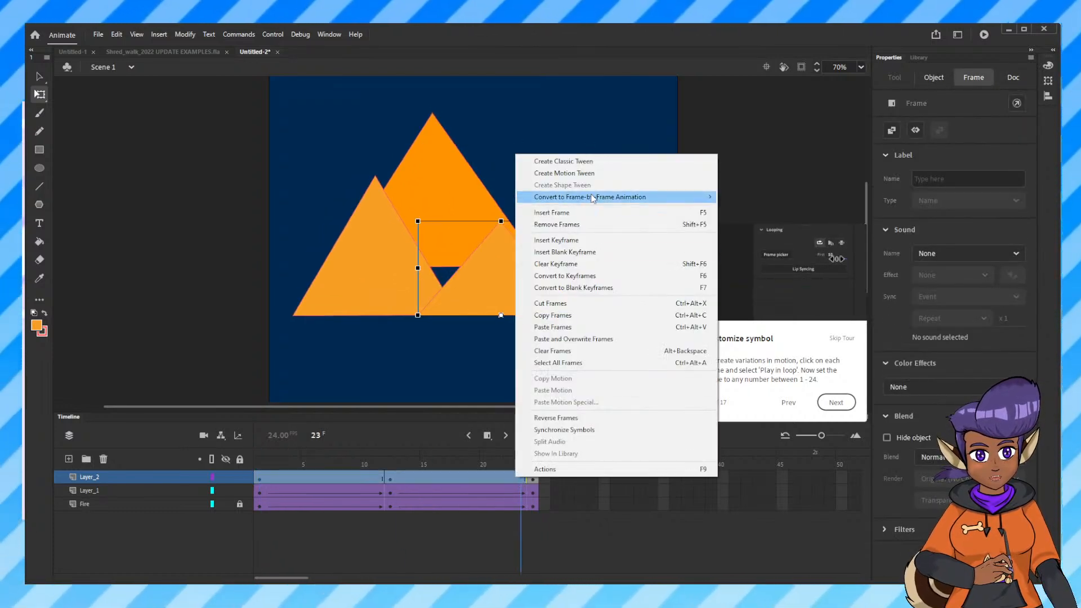
left_click(584, 165)
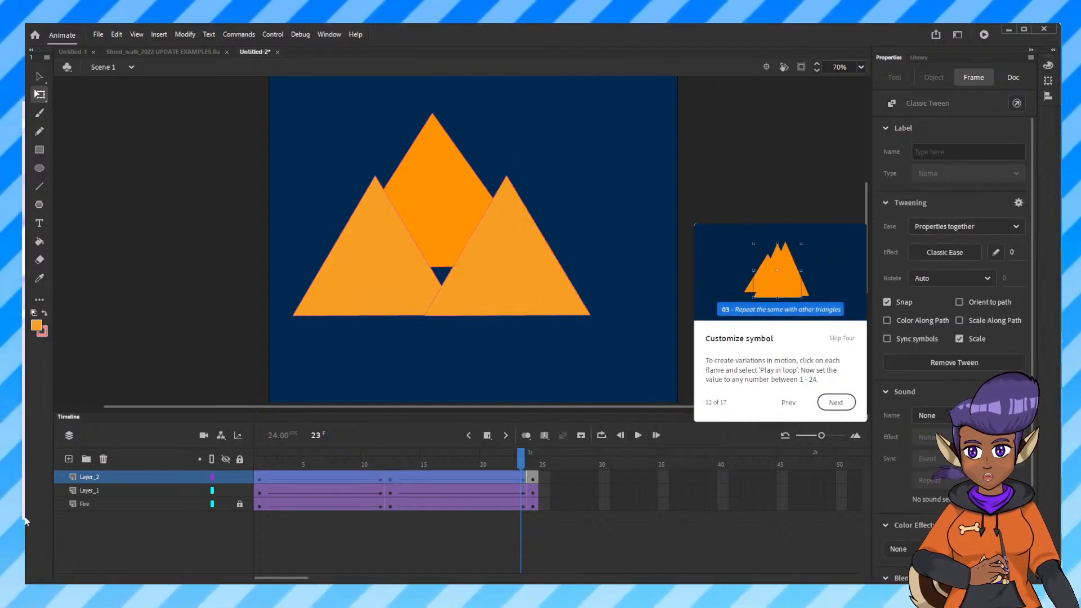
left_click_drag(518, 460, 427, 467)
key("ctrl+z")
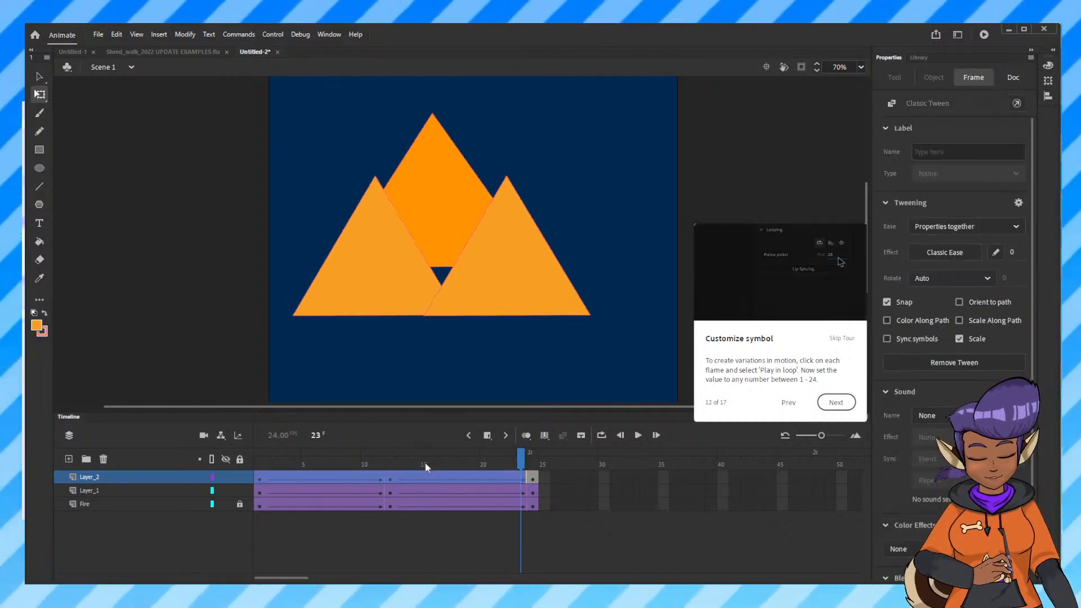
key("ctrl+z")
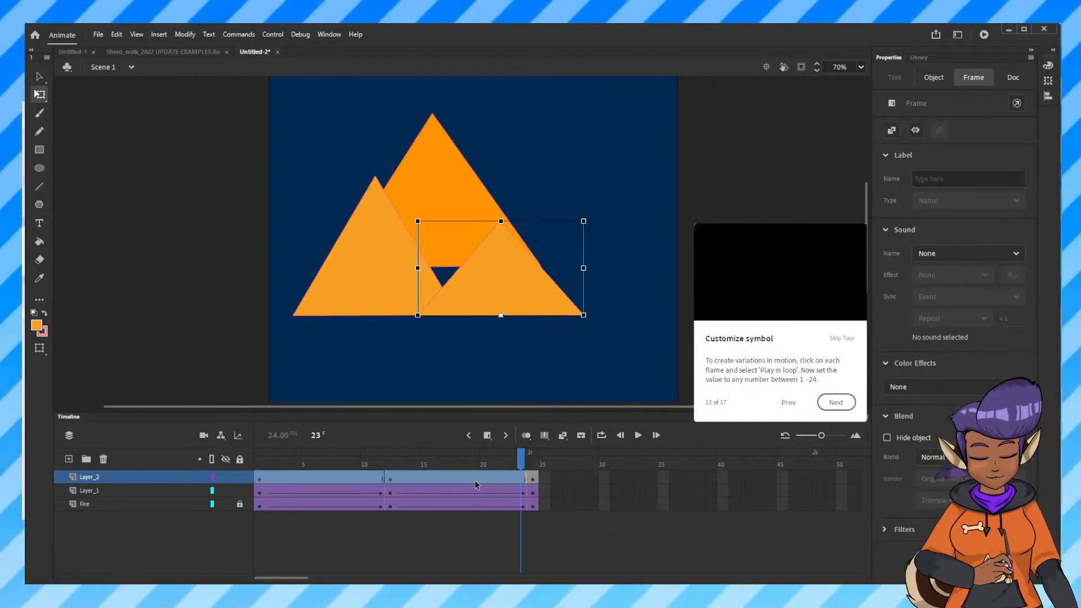
Create separate classic tweens on Layer_2 from frame 1 and from frame 12, and go to its frame 24 keyframe.
left_click(259, 478)
right_click(259, 478)
left_click(315, 162)
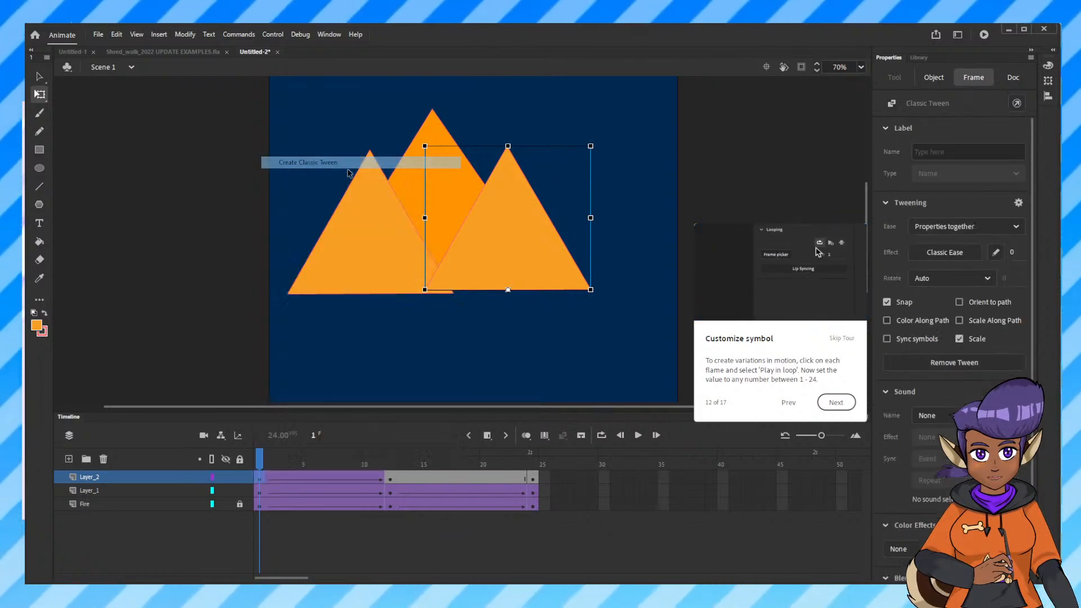
left_click(387, 476)
right_click(388, 476)
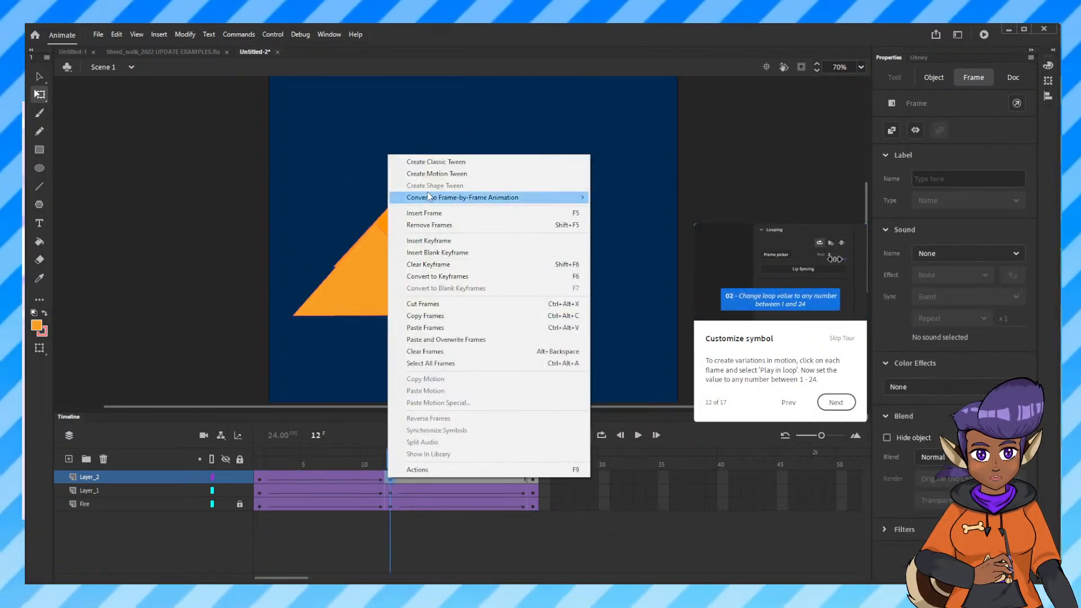
left_click(434, 162)
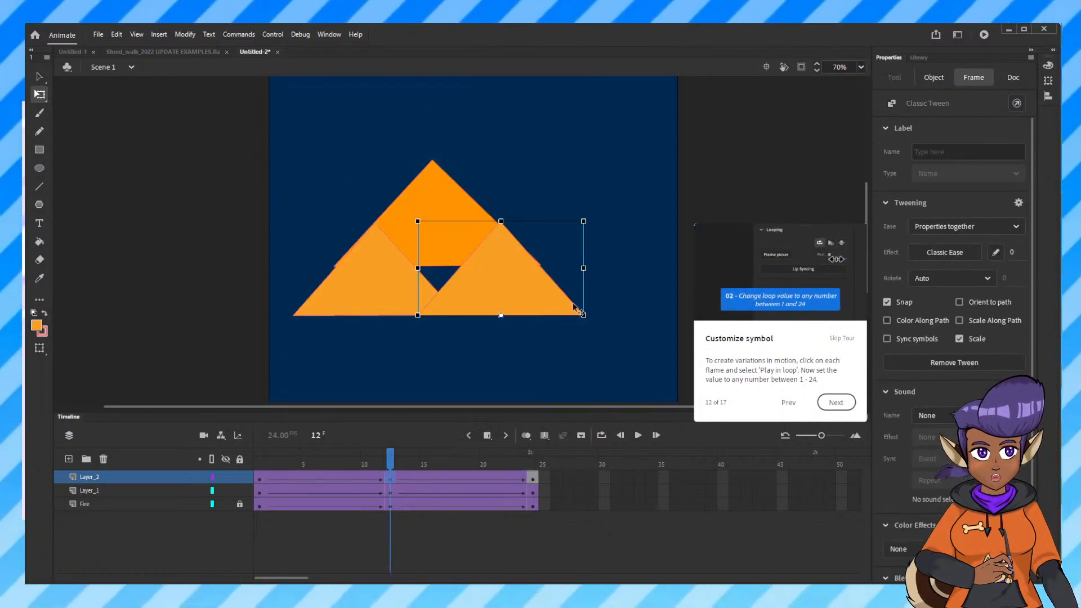
left_click(535, 480)
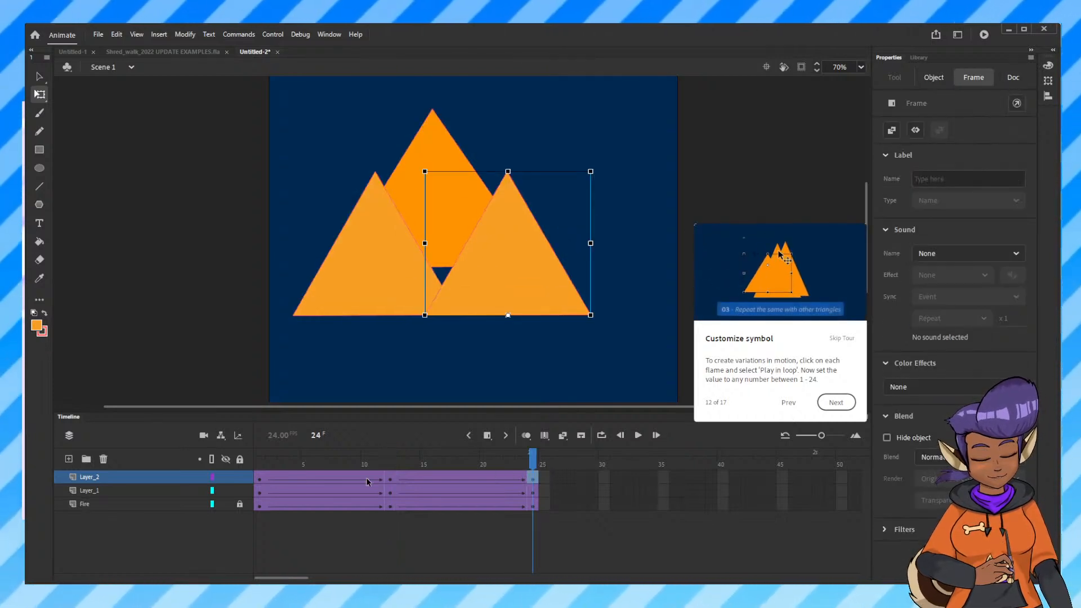
Look for the loop option in Layer_1's frame properties and the document, publish, SWF history and accessibility settings.
left_click(261, 493)
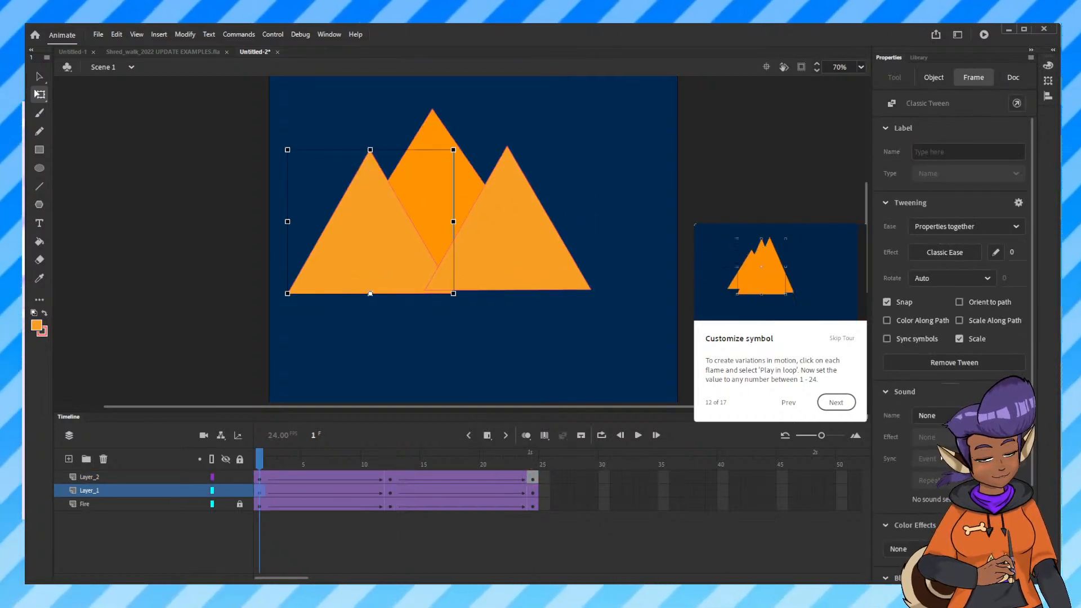
left_click(308, 493)
scroll(954, 281, "down", 3)
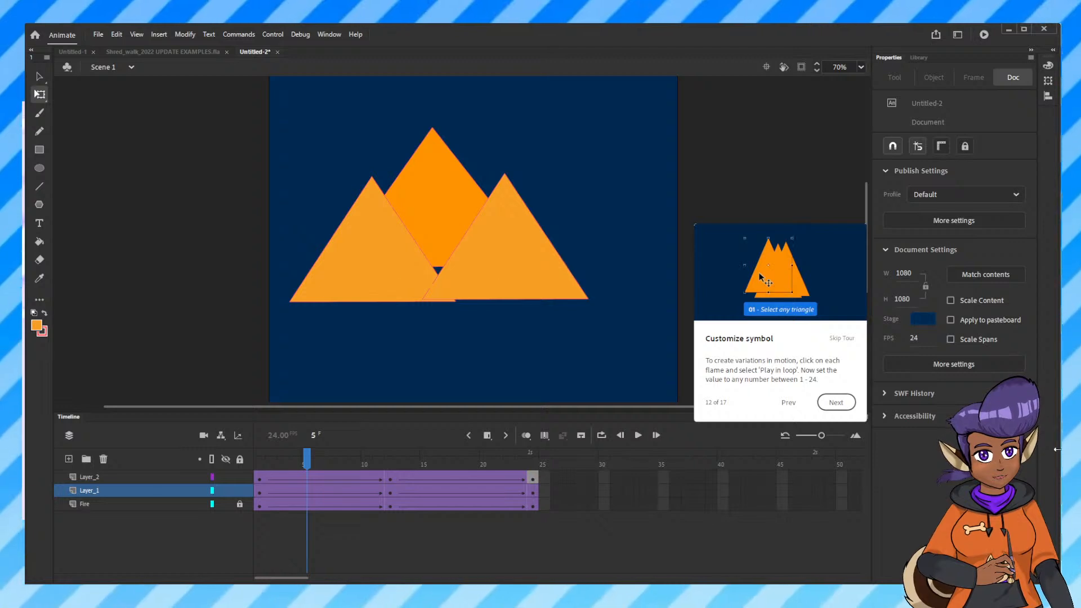
left_click(941, 367)
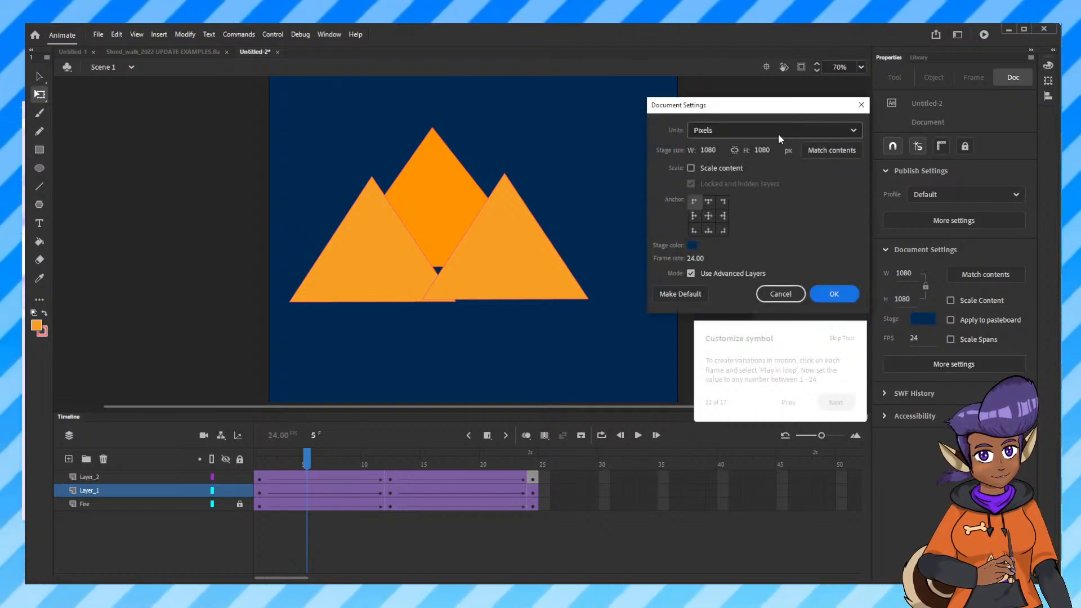
left_click(861, 106)
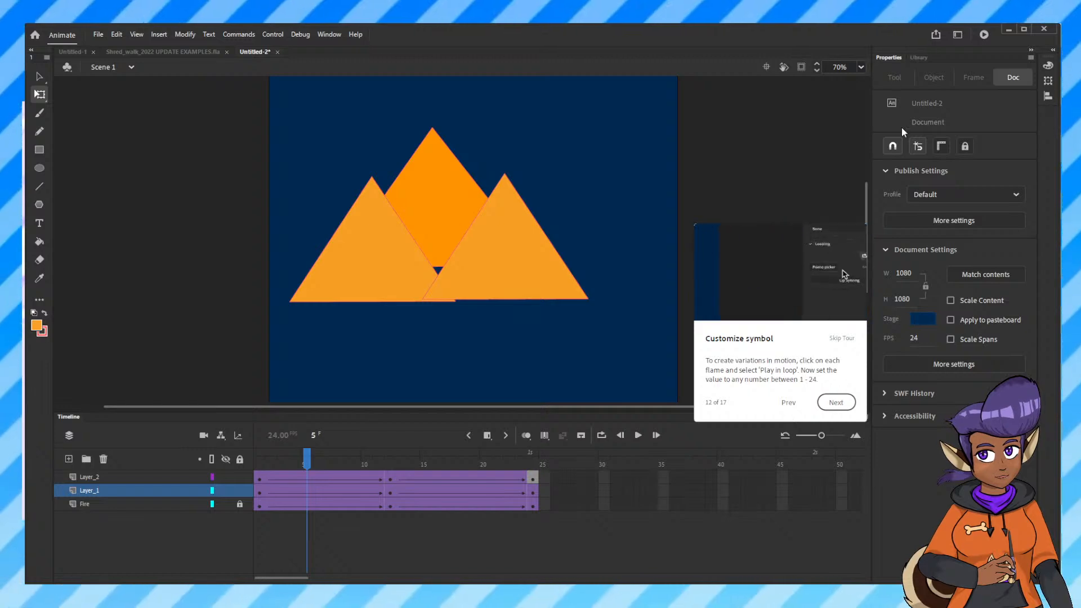
left_click(1013, 216)
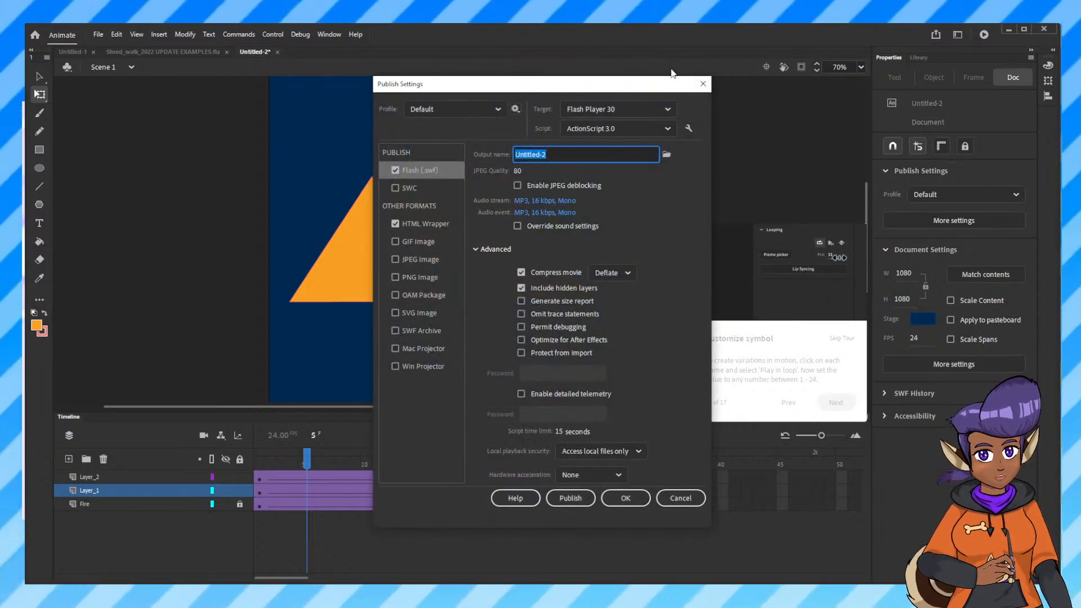
left_click(703, 84)
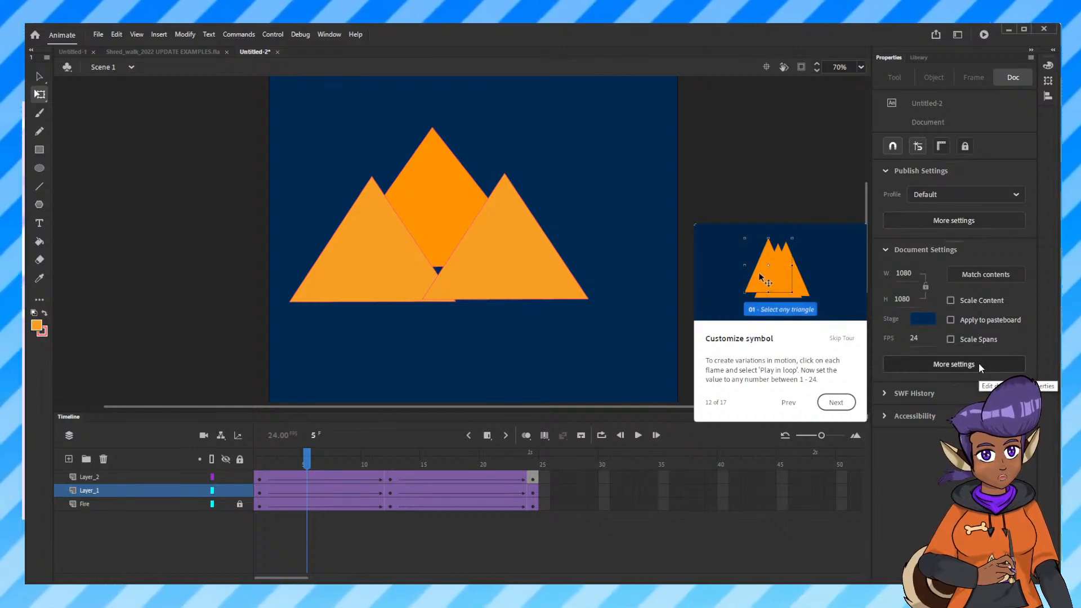
left_click(885, 394)
left_click(883, 393)
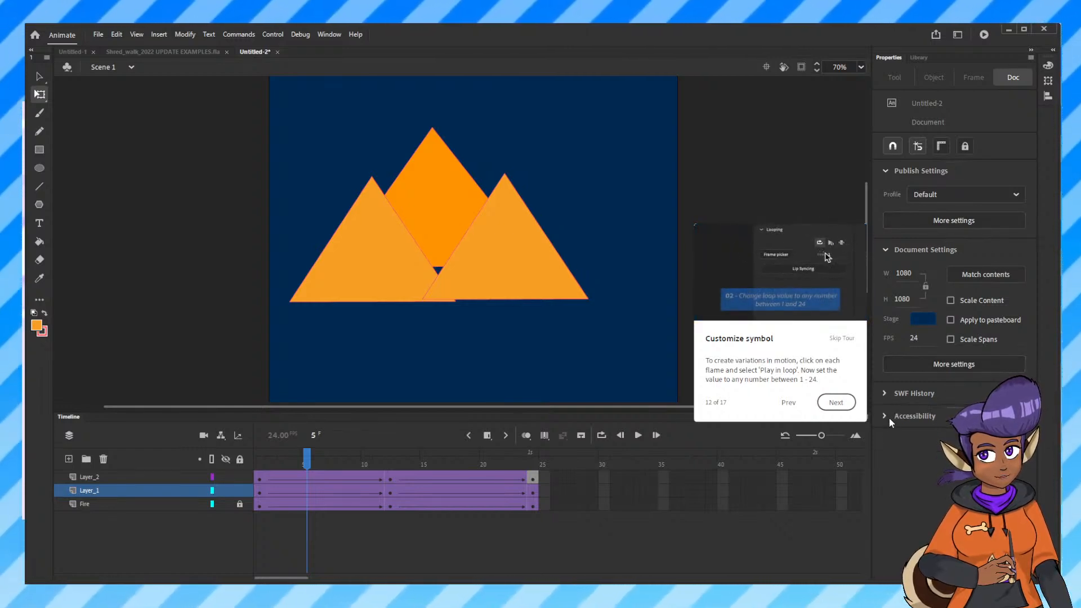
left_click(886, 416)
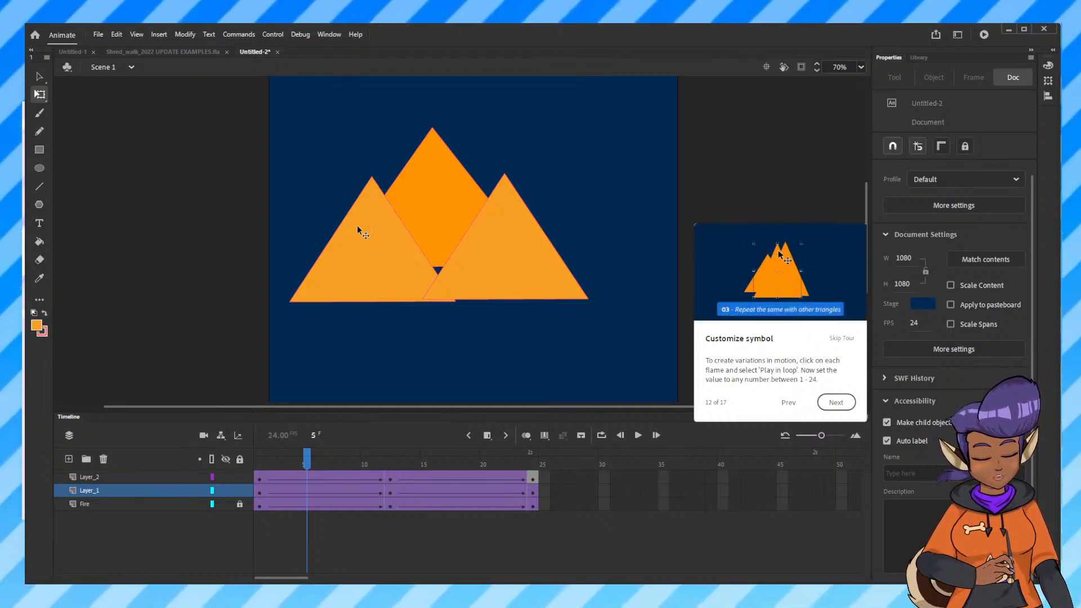
At frame 1, set the Flame instances' first loop frame to 5 on Layer_1 and 7 on Layer_2.
left_click(259, 490)
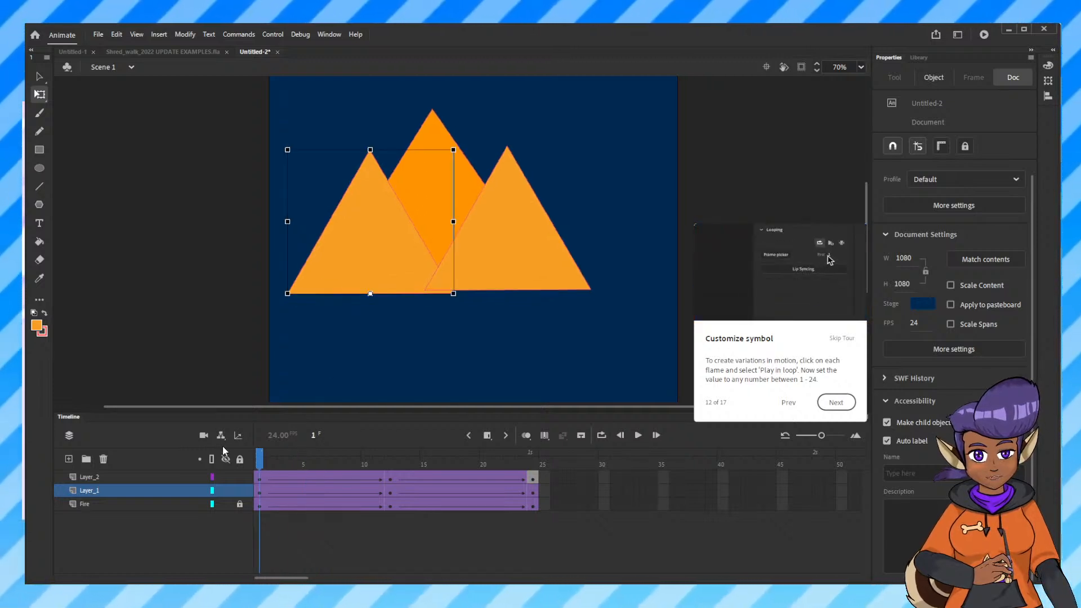
left_click(510, 219)
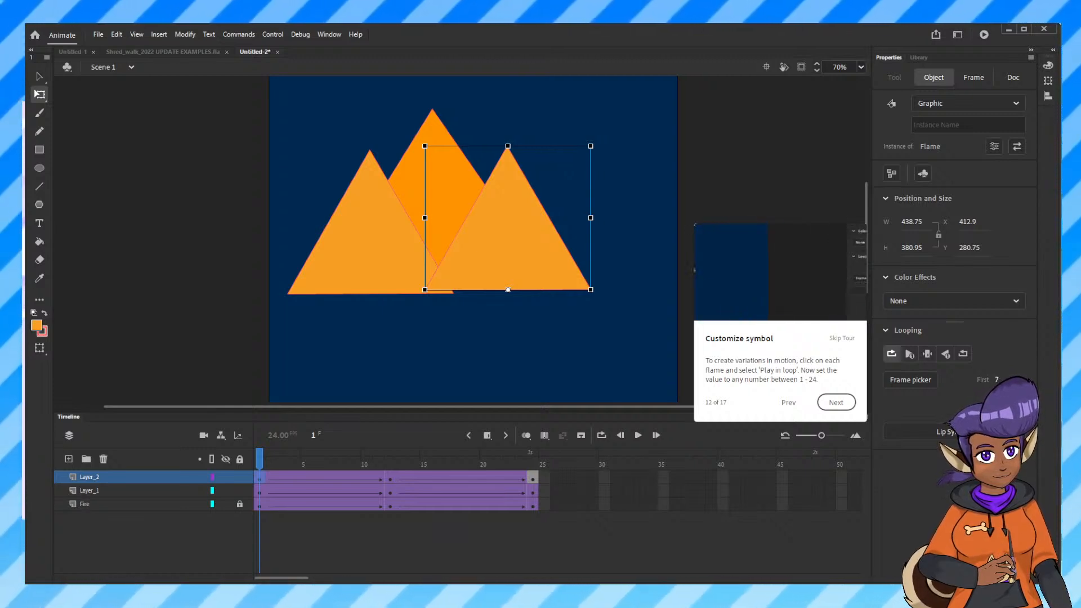
left_click(383, 221)
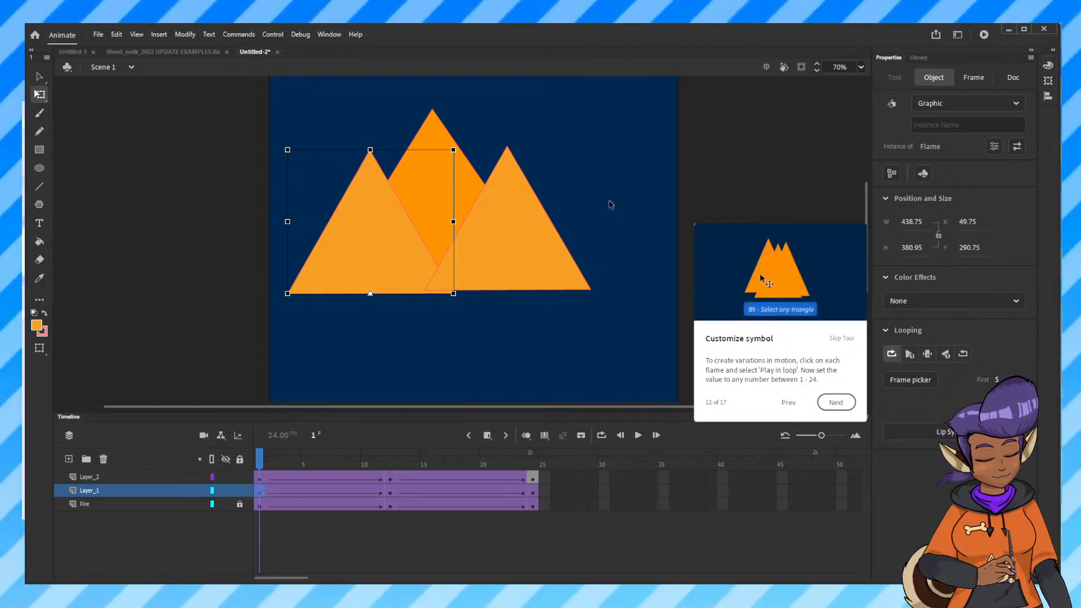
Unlock the Fire layer and set its baby flame instance at frame 1 to play in a loop.
left_click(446, 120)
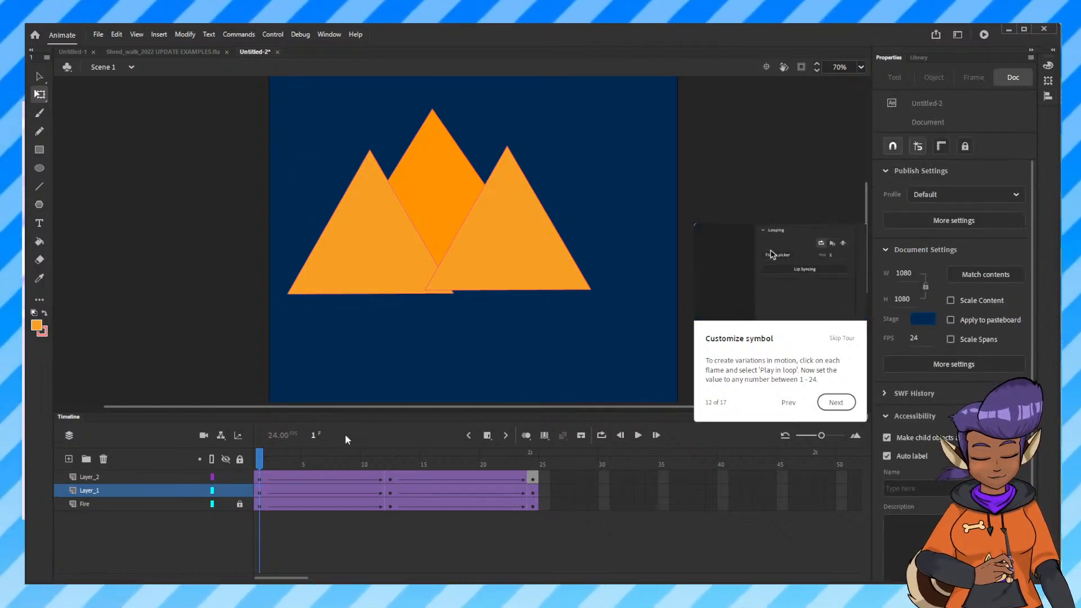
left_click(239, 504)
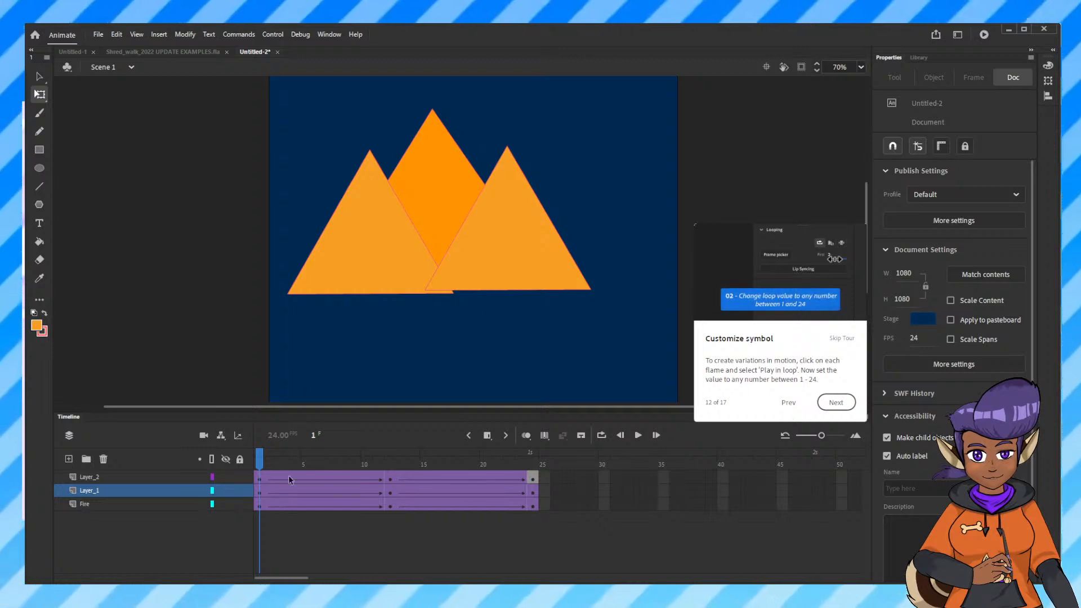
left_click(431, 164)
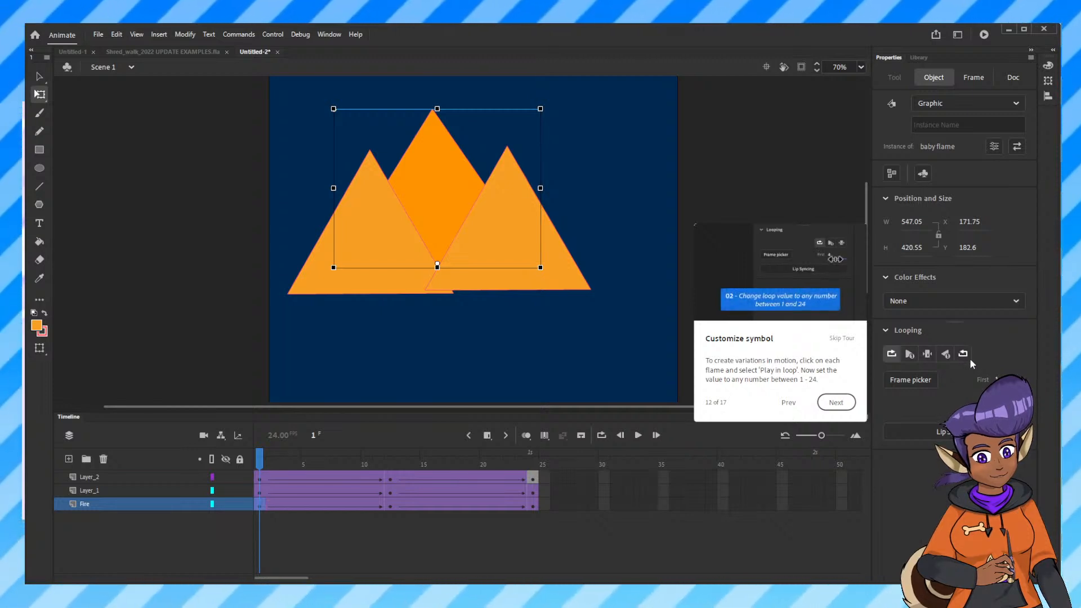
left_click(891, 354)
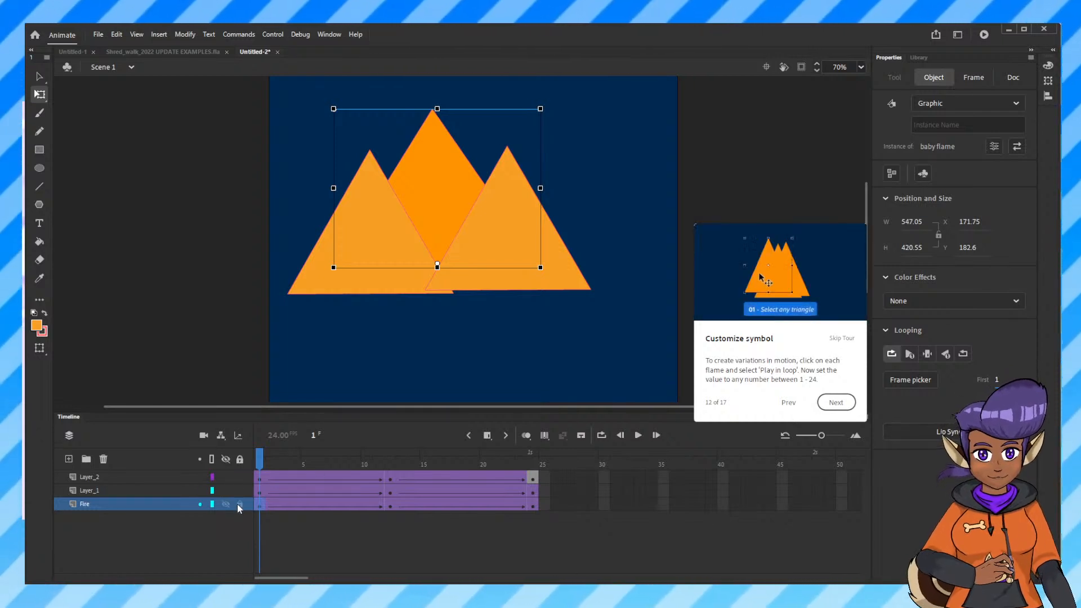
left_click(260, 504)
left_click(261, 486)
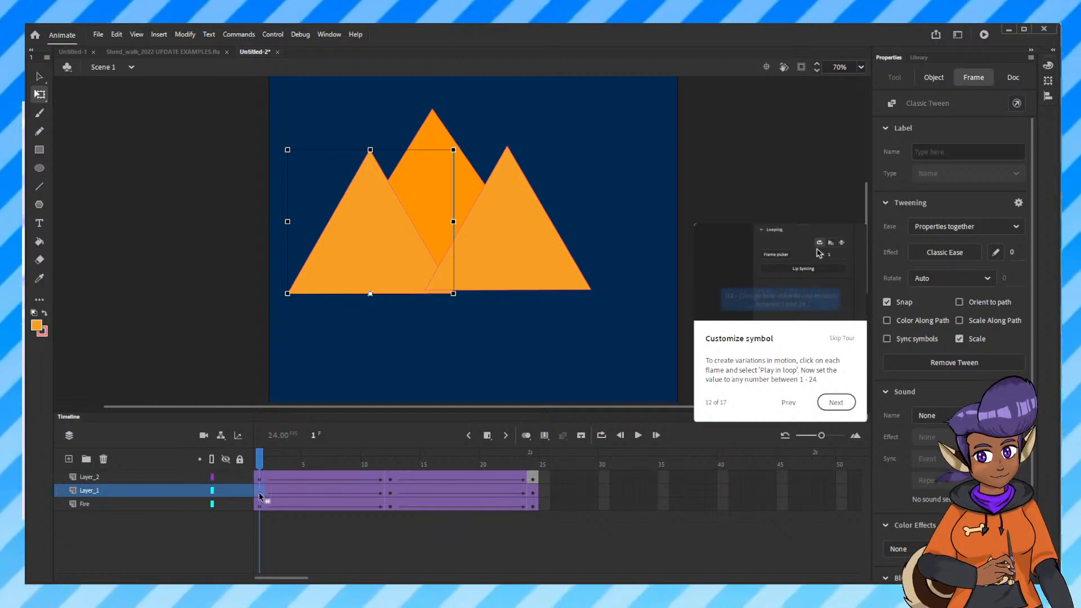
left_click(431, 126)
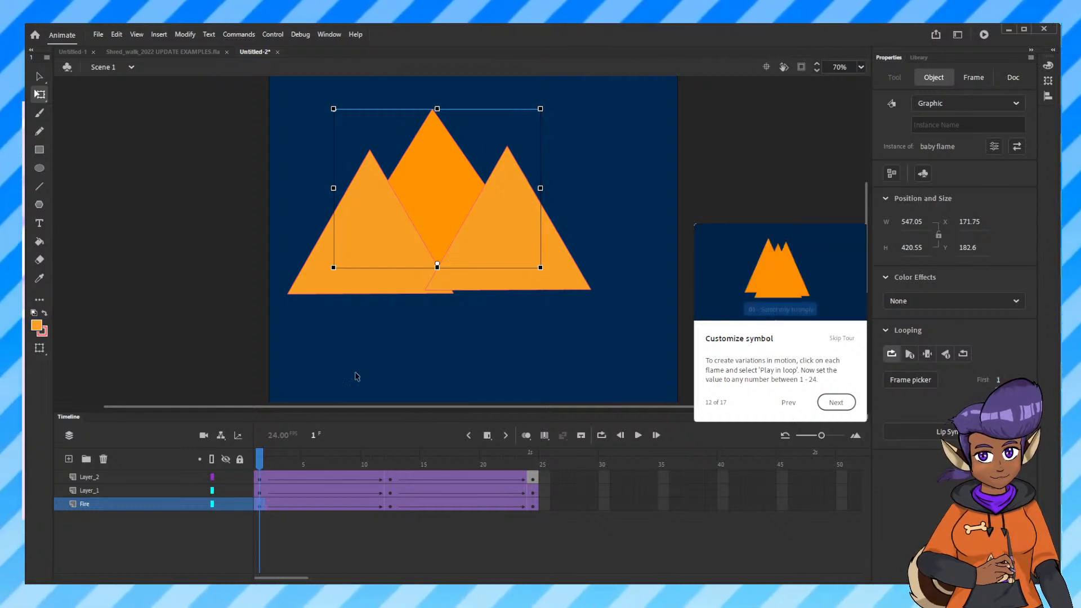
left_click_drag(285, 459, 259, 491)
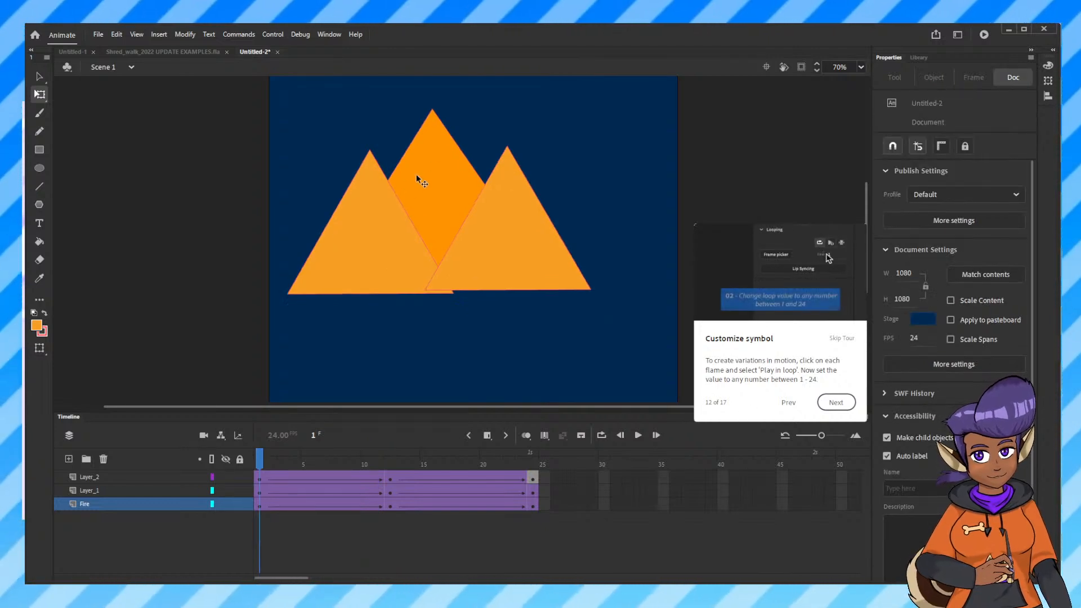
left_click(437, 170)
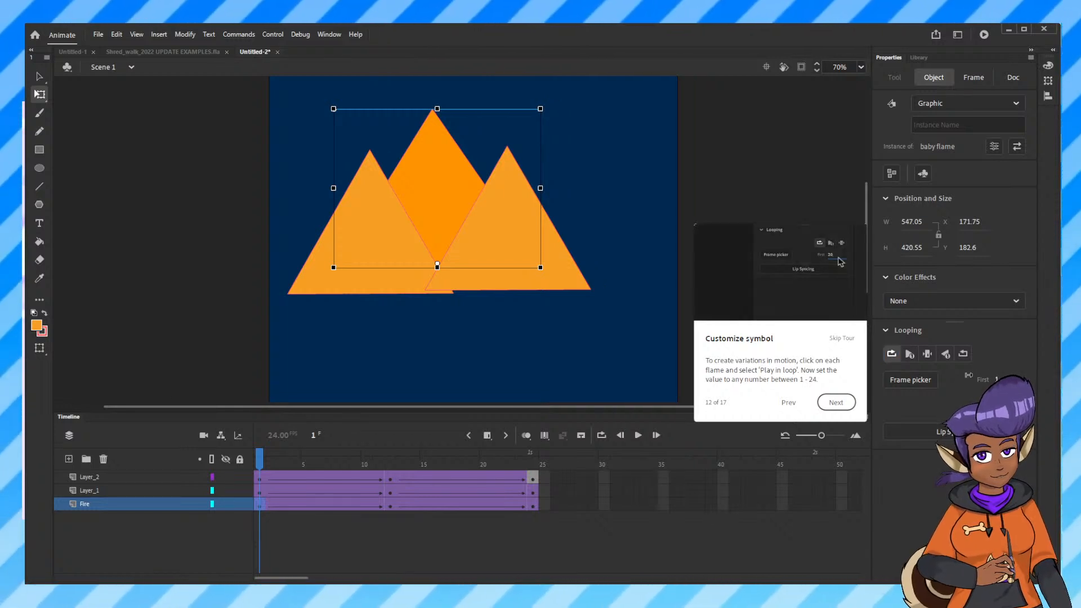
At frame 1, set Layer_1's Flame, the baby flame and Layer_2's Flame to play in a loop, and play the animation.
left_click(261, 492)
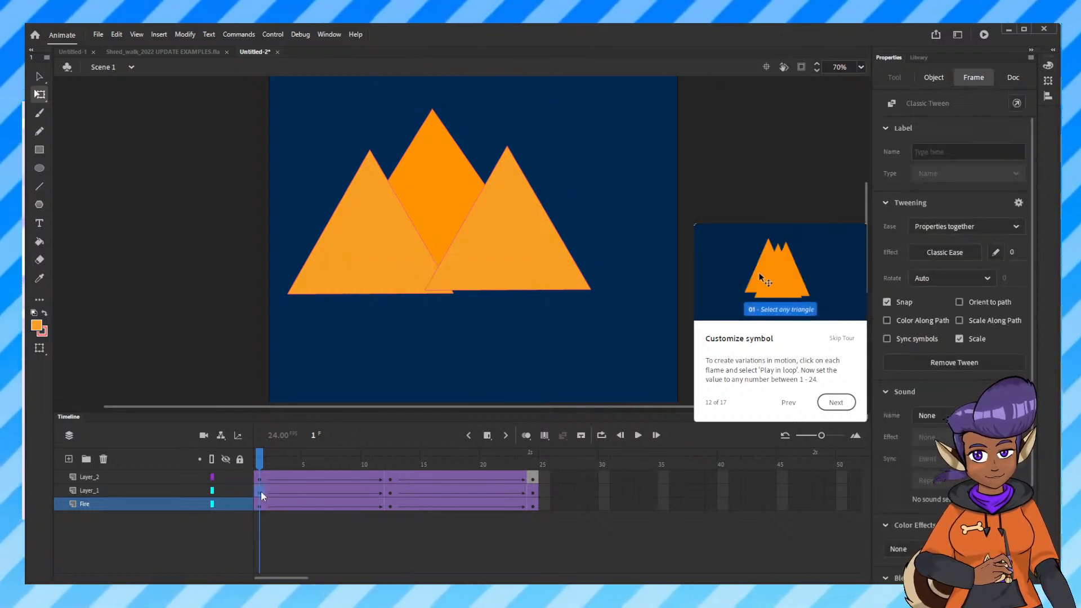
left_click(383, 233)
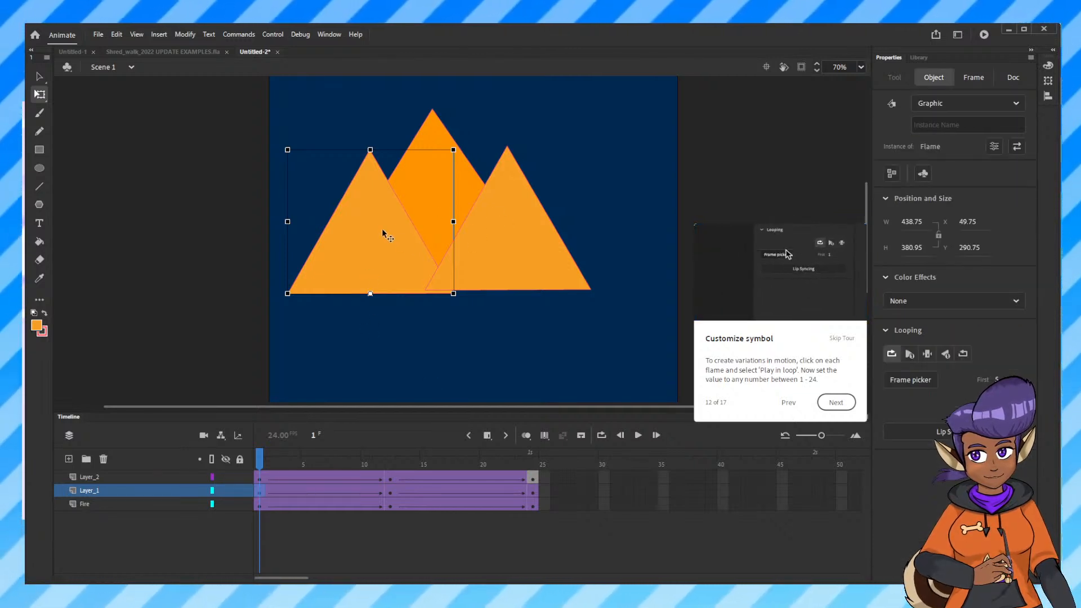
left_click(893, 354)
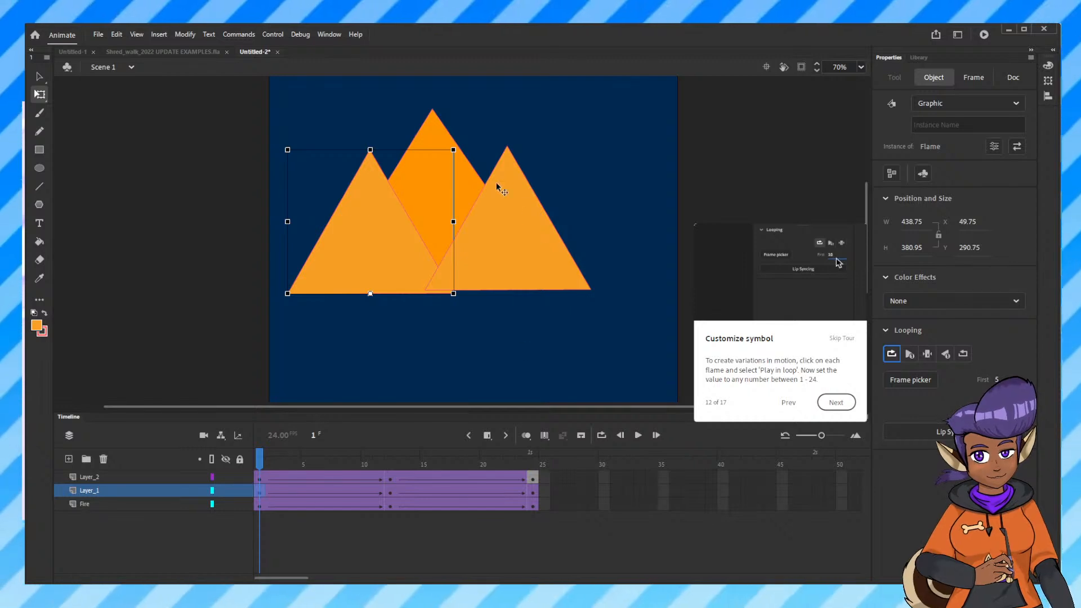
left_click(997, 378)
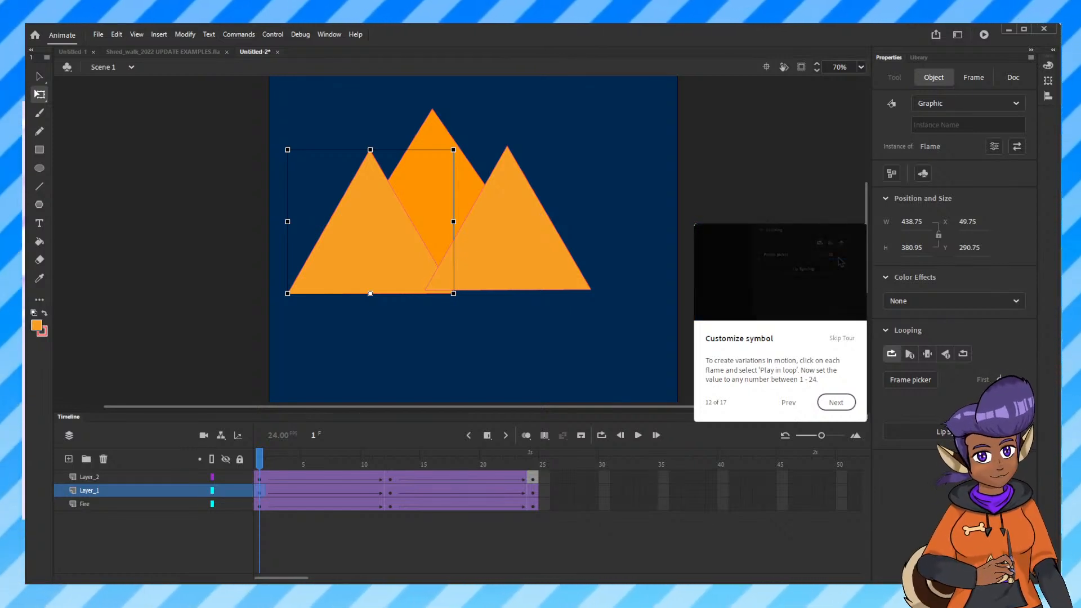
left_click(451, 132)
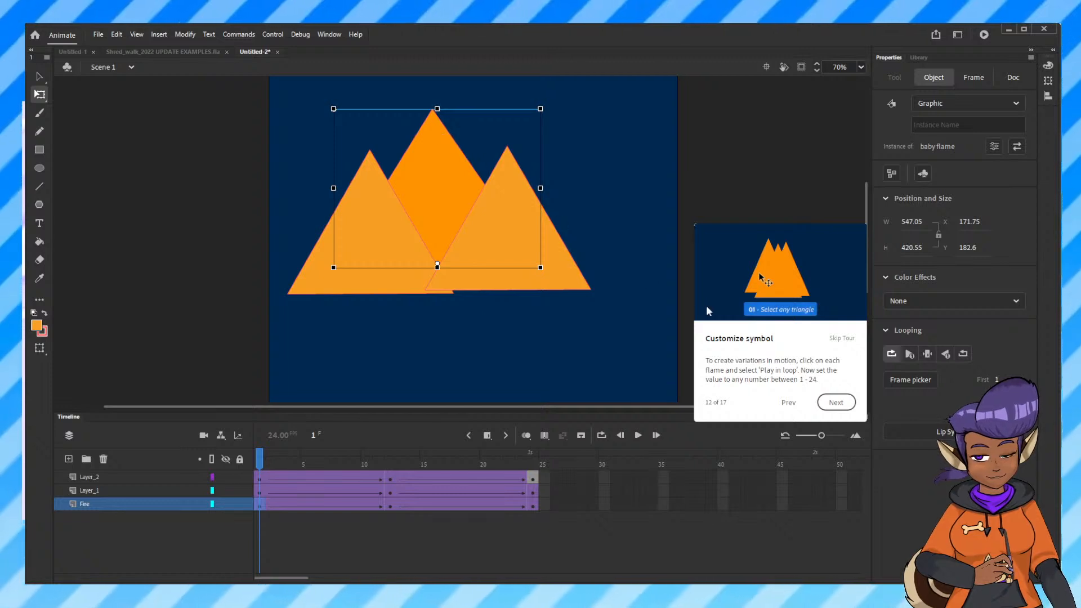
left_click(892, 356)
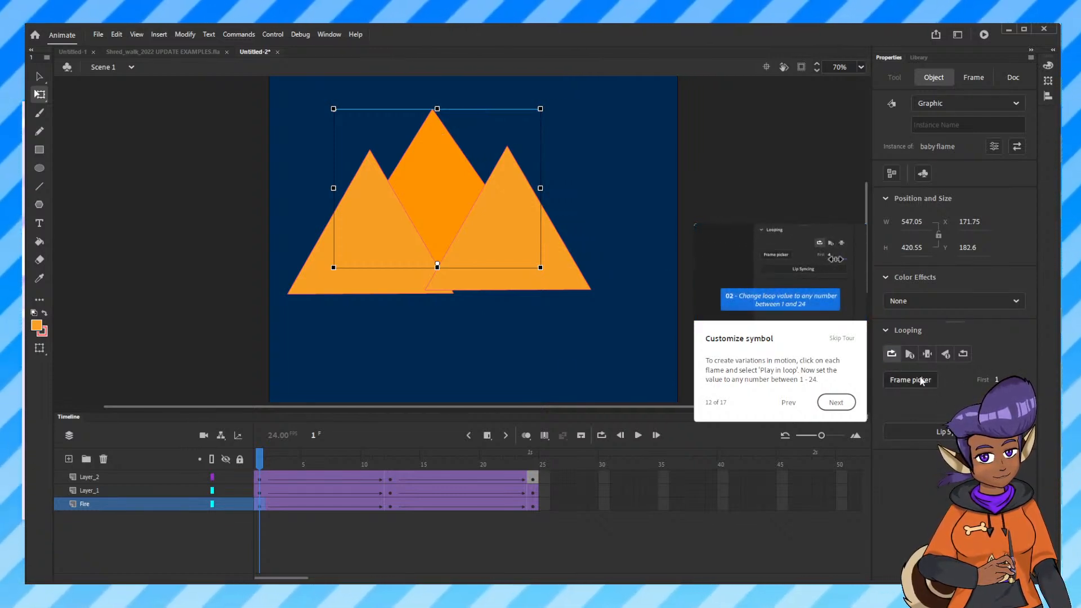
left_click(518, 249)
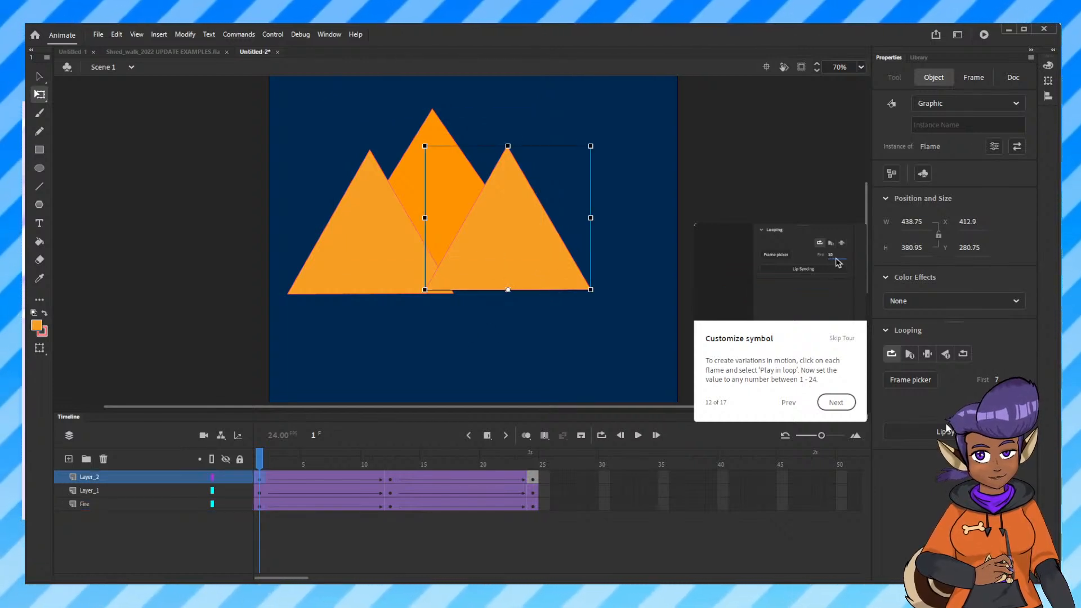
left_click(892, 354)
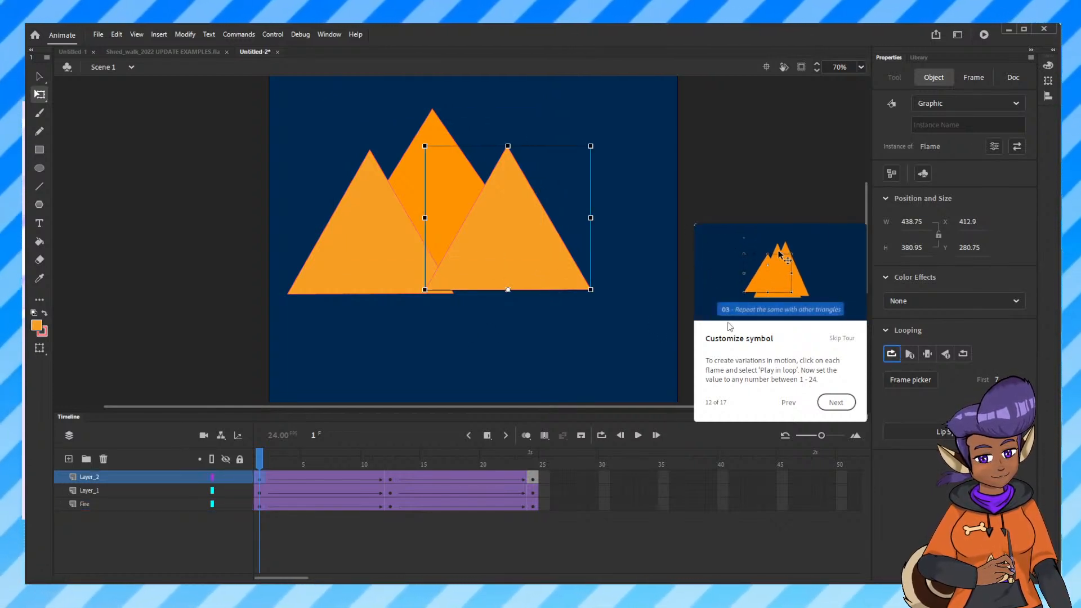
left_click(638, 436)
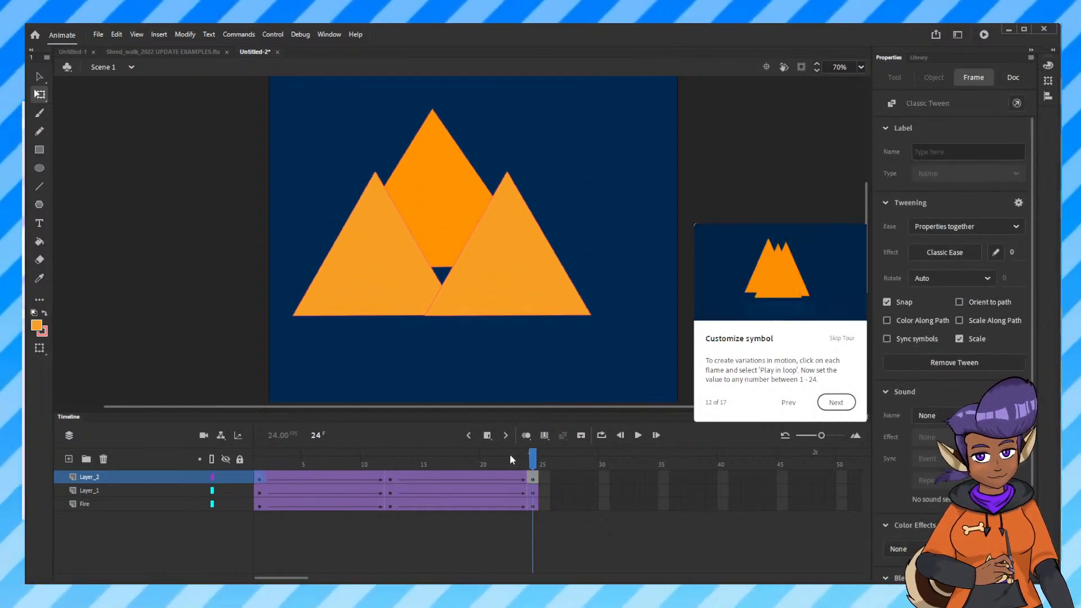
Try a custom ease curve on Layer_2's first classic tween from frame 5, and scrub the animation to frame 11.
left_click(307, 478)
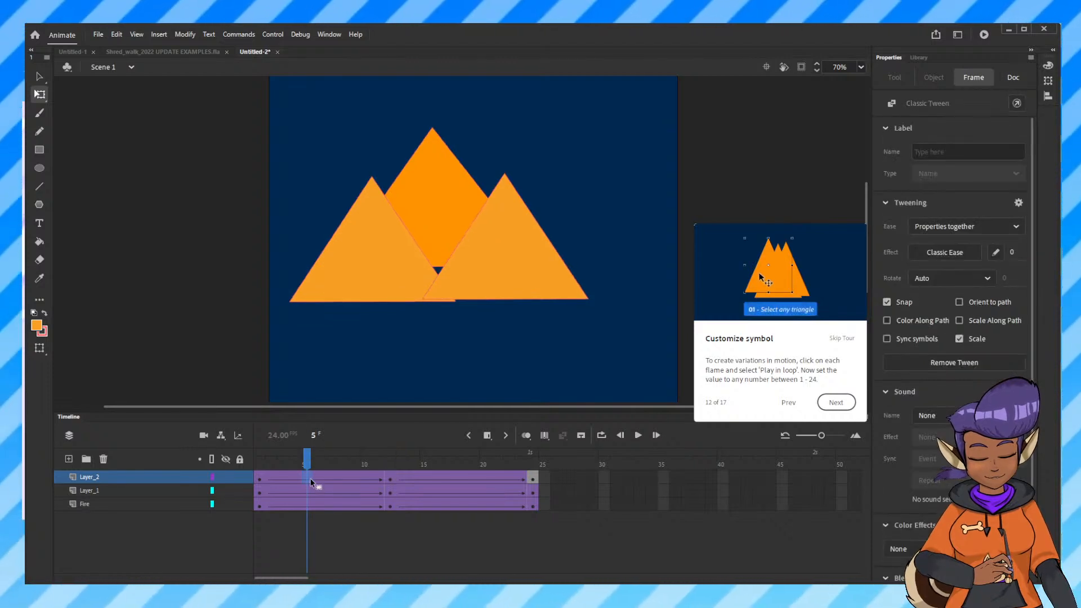
right_click(311, 483)
left_click(306, 476)
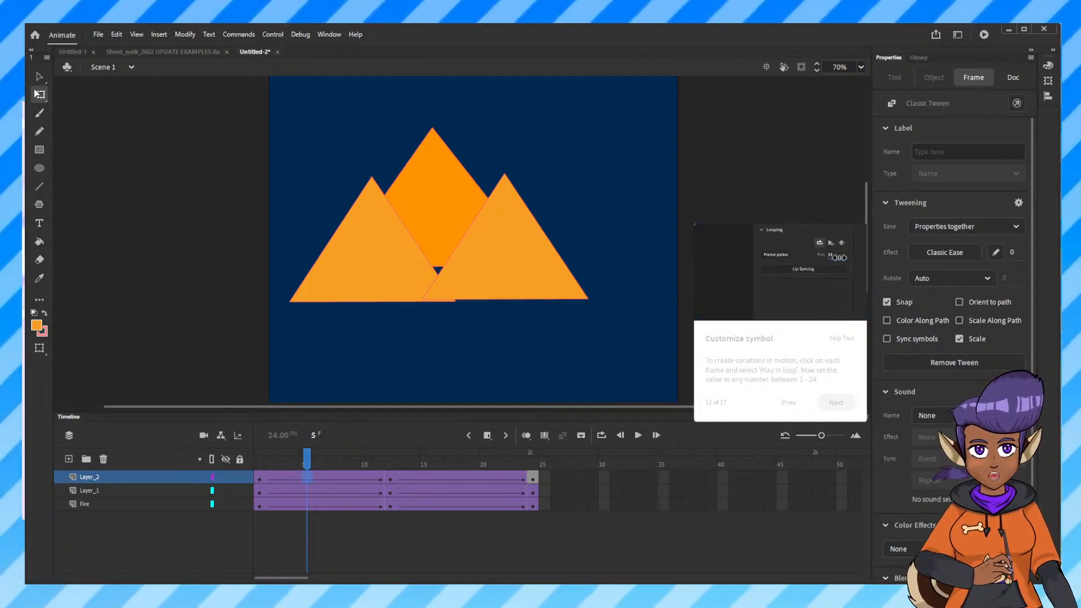
left_click_drag(543, 347, 315, 109)
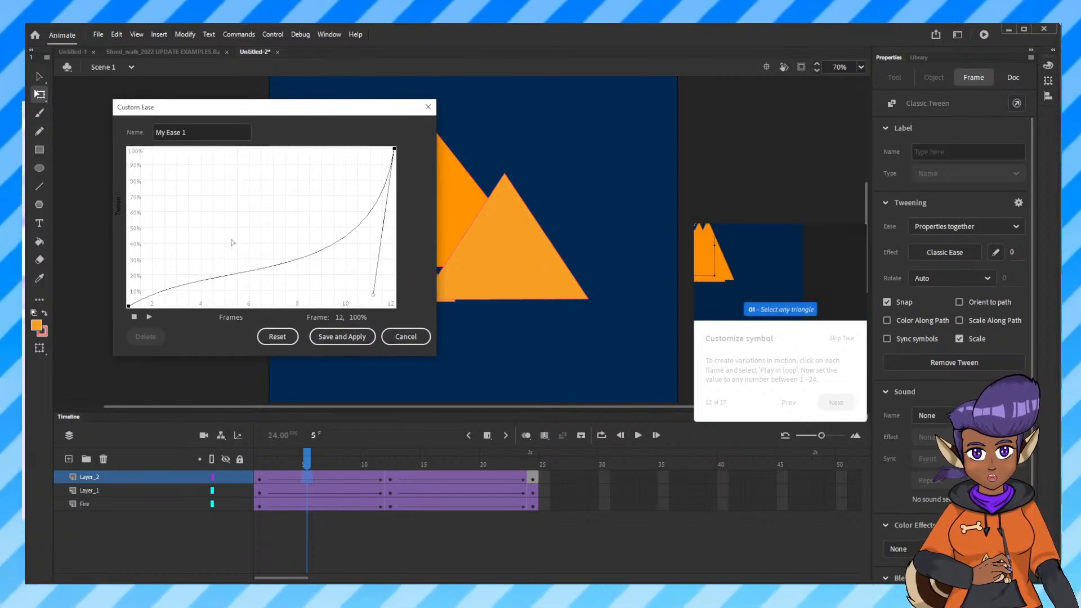
left_click(342, 336)
left_click_drag(307, 463, 378, 471)
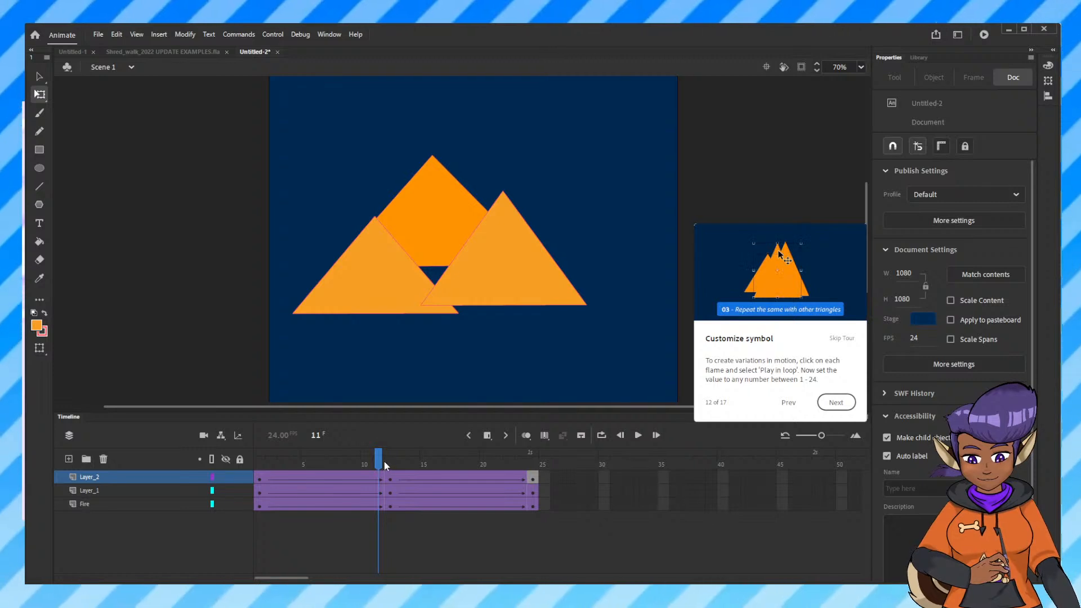
left_click(307, 477)
Advance through the remaining tour pages from Add color effects to the final preview page, finish the tour, and decline to keep the workspace.
left_click(828, 398)
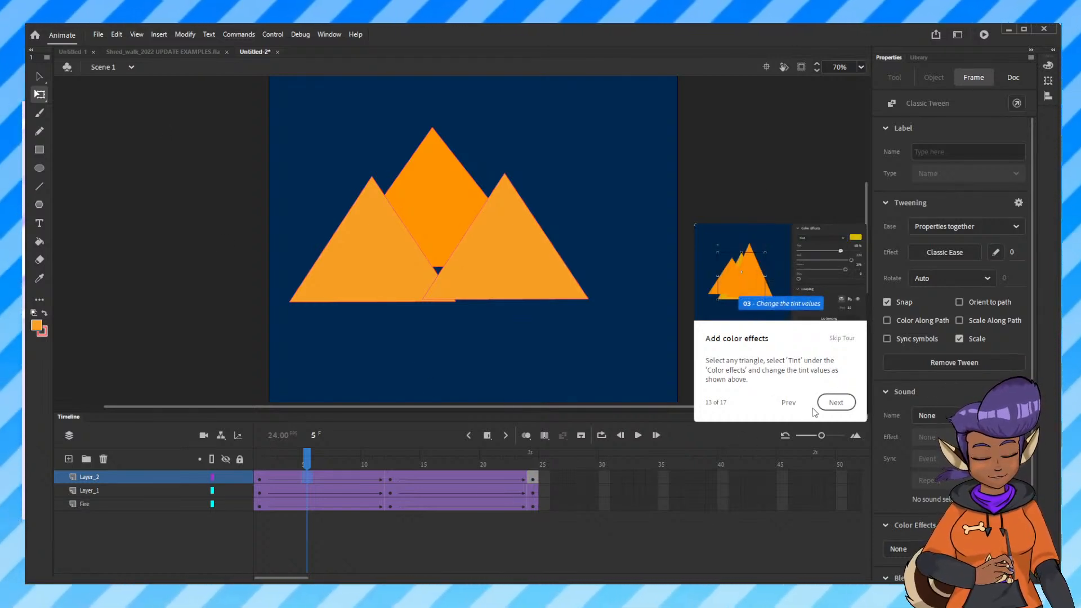
left_click(376, 254)
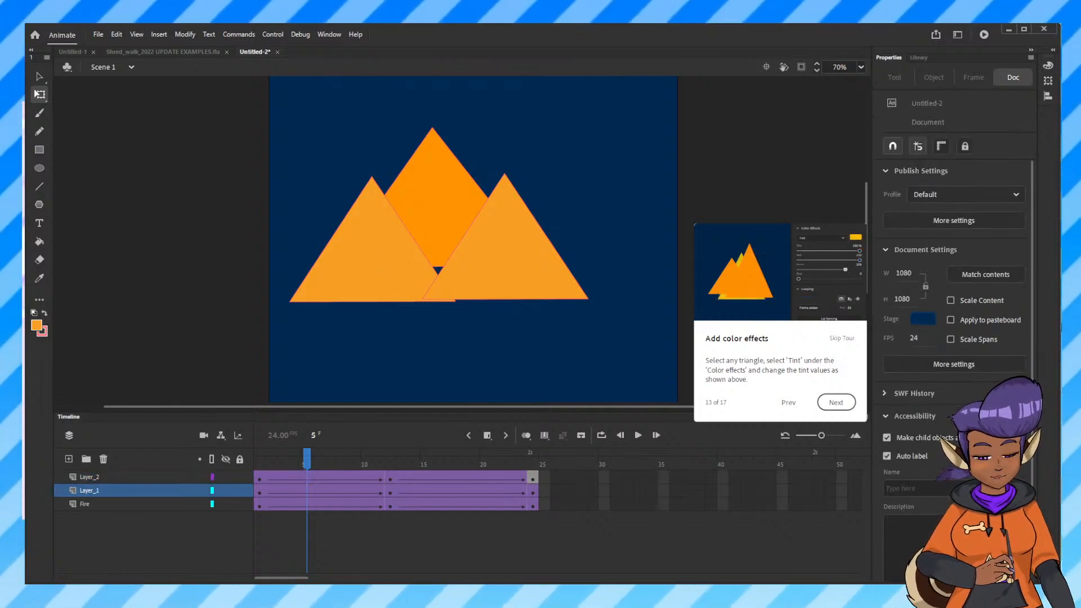
scroll(969, 300, "up", 1)
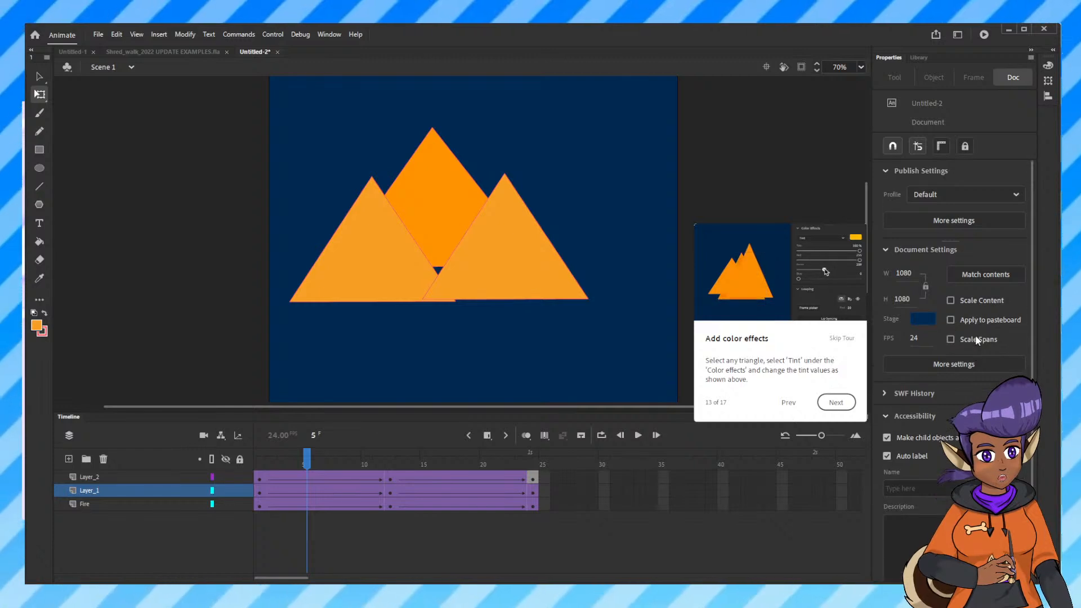
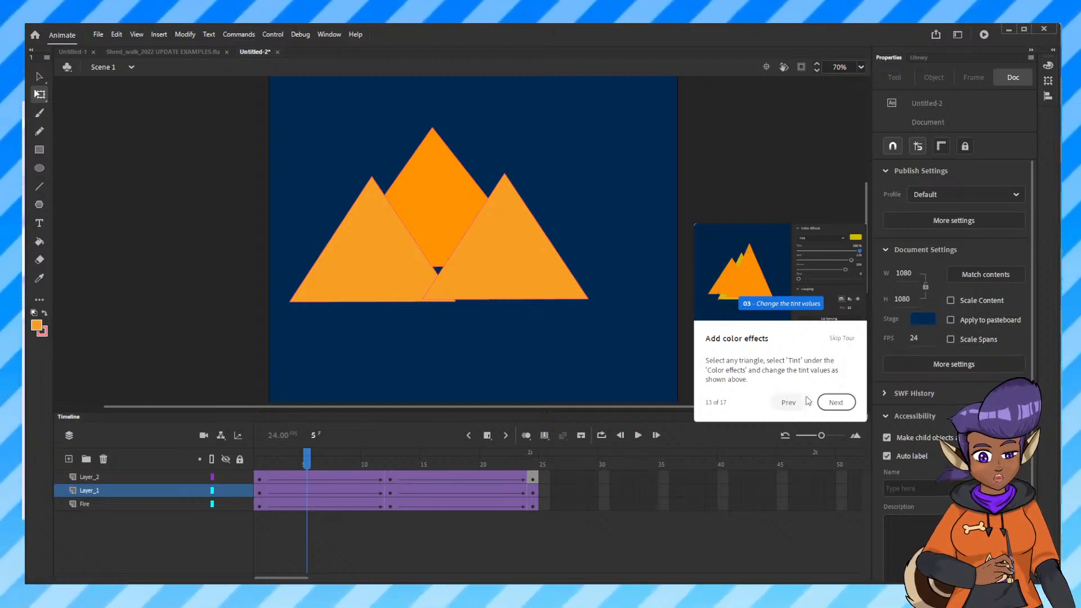
left_click(837, 402)
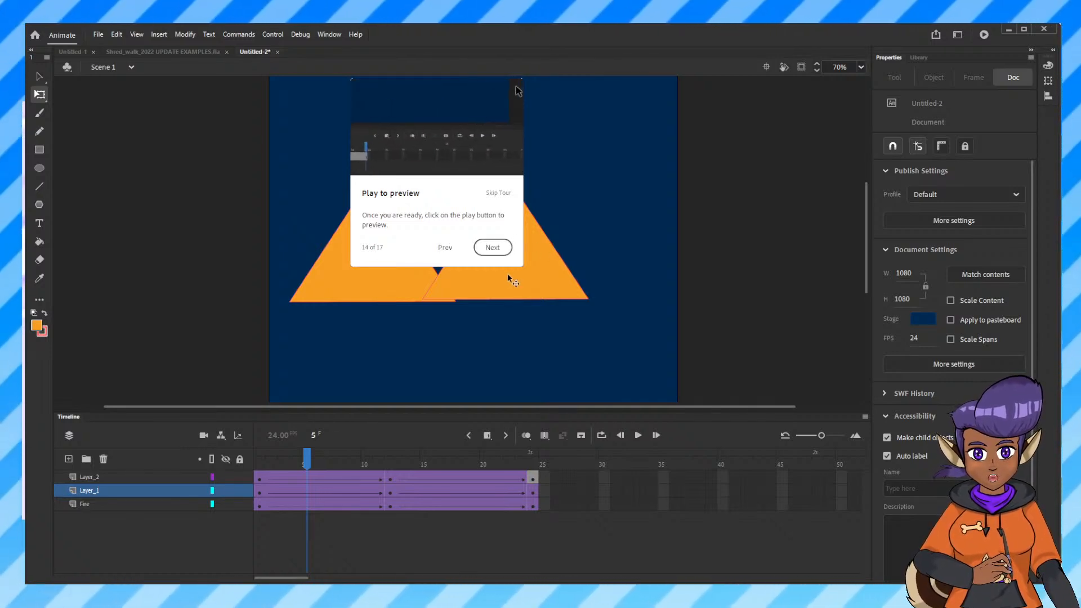
left_click(501, 251)
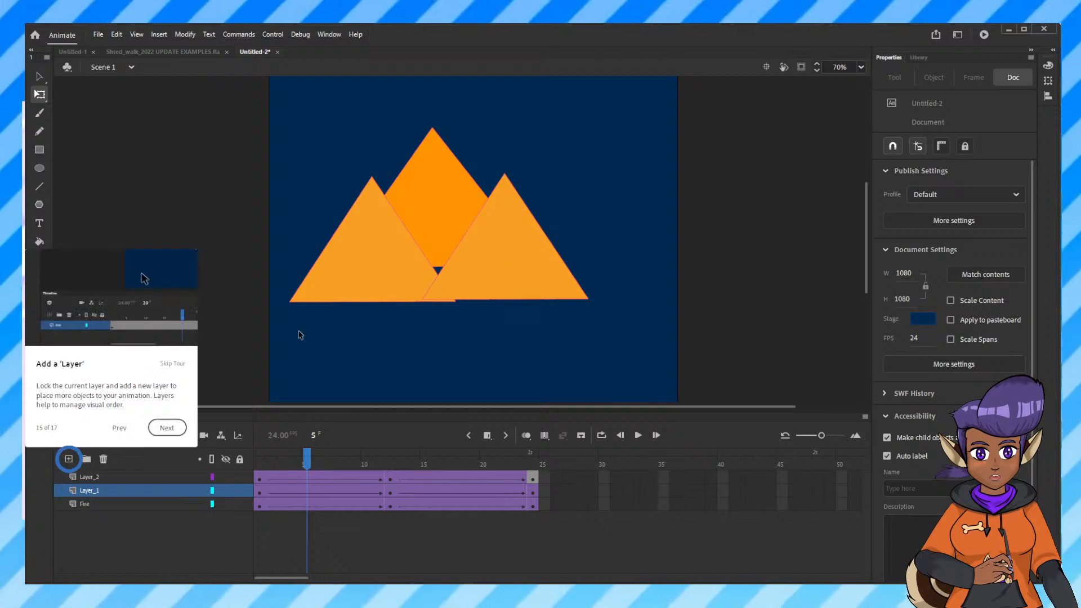
left_click(176, 430)
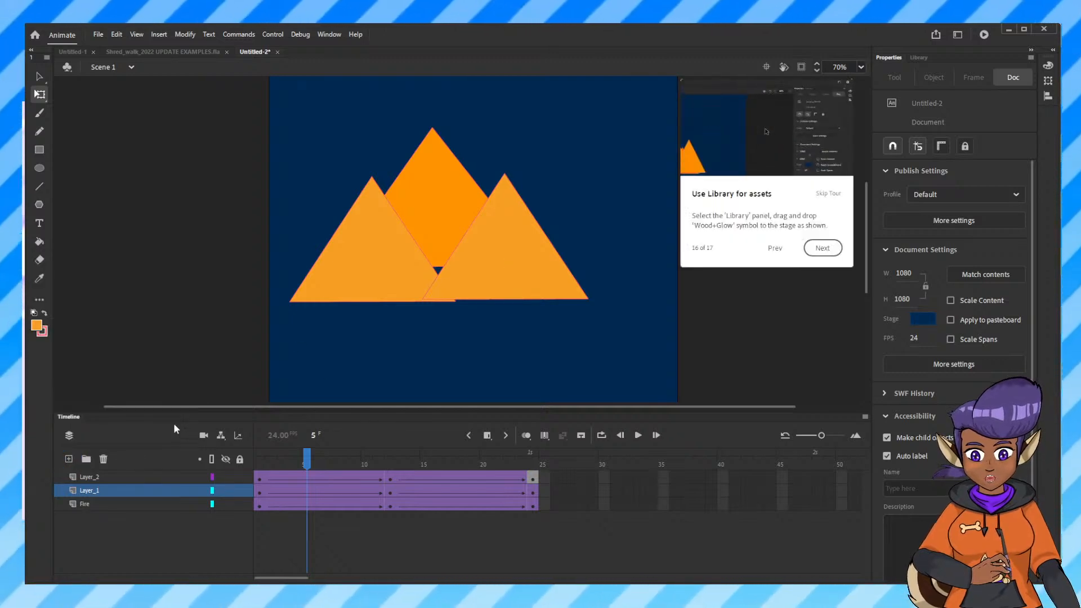
left_click(823, 245)
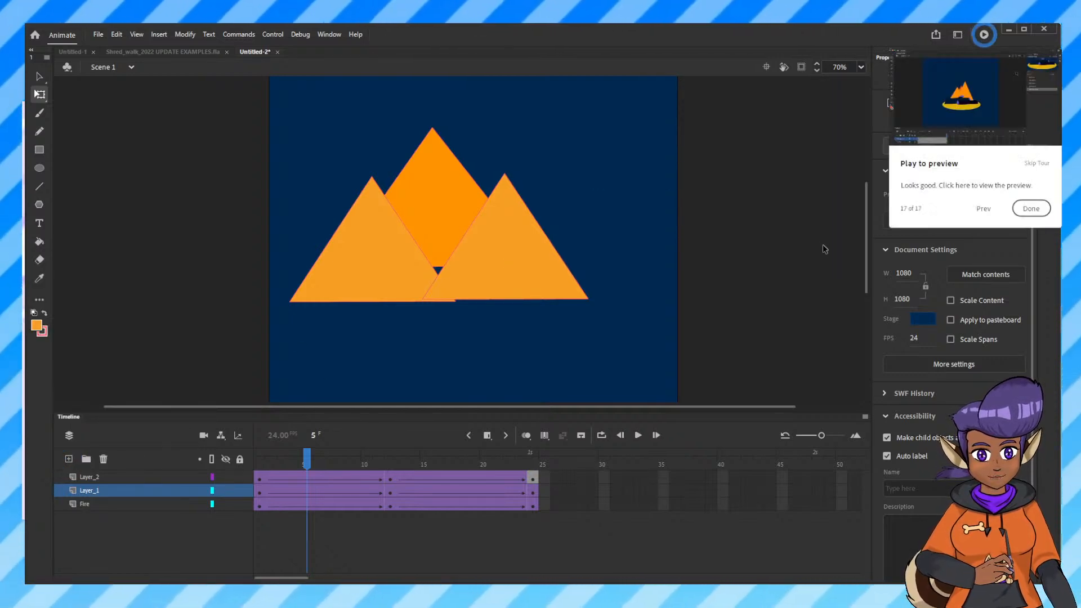
left_click(1033, 207)
left_click(489, 248)
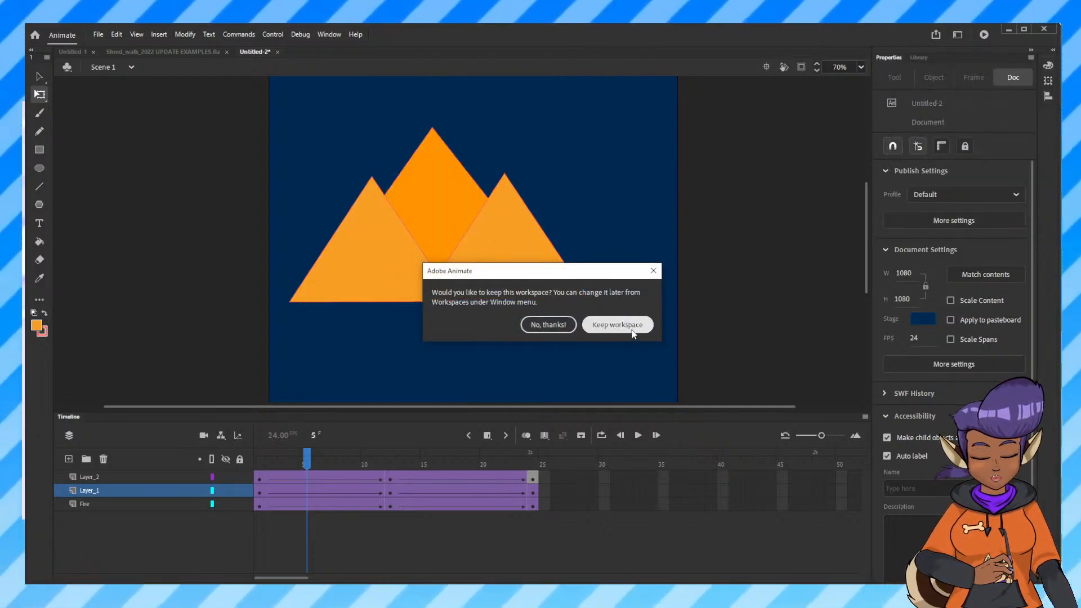
left_click(563, 329)
Move the right-hand flame slightly down at frame 5, and shift its new Layer_2 keyframe to frame 4.
mouse_move(509, 266)
left_mouse_down()
mouse_move(593, 265)
mouse_move(542, 248)
mouse_move(508, 277)
left_mouse_up()
left_click(305, 478)
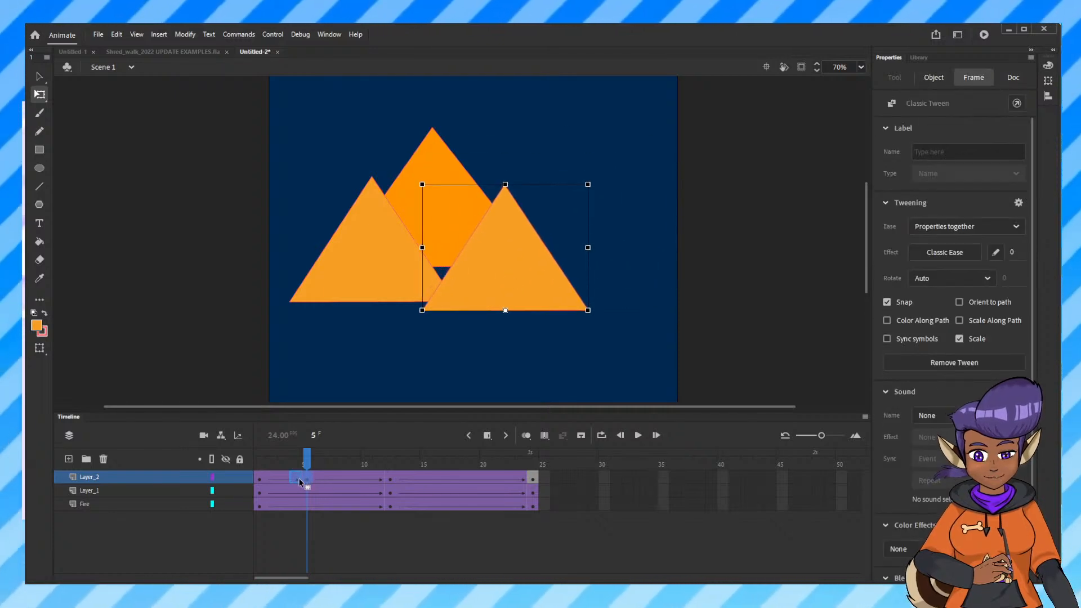
key("comma")
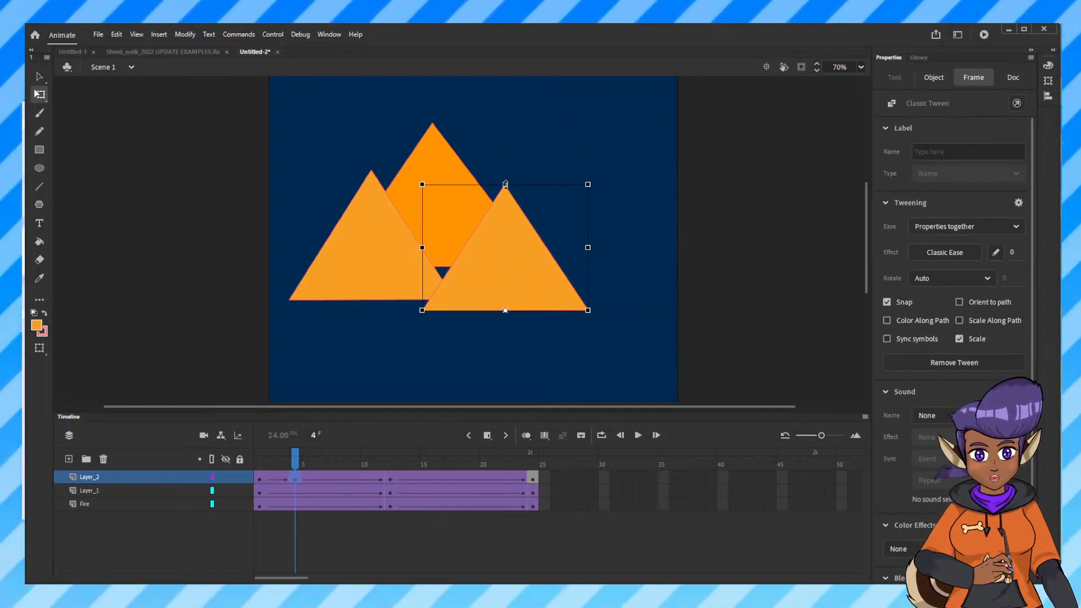
Squash the right-hand flame at frame 4 to a height of about 206, and scrub to frame 9 and back to frame 1.
left_click_drag(506, 184, 509, 213)
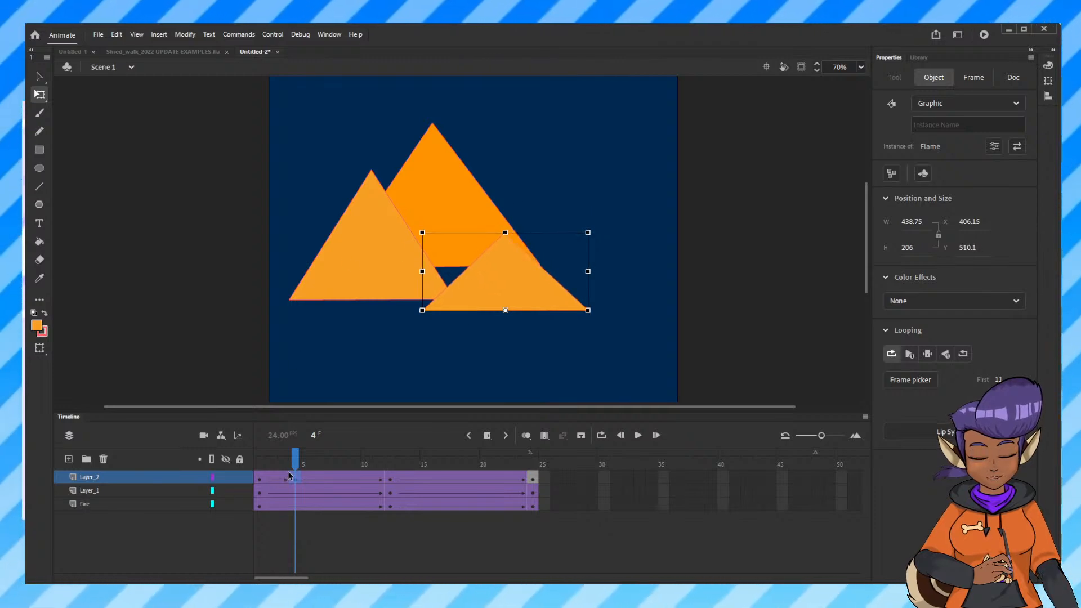
left_click_drag(299, 465, 355, 463)
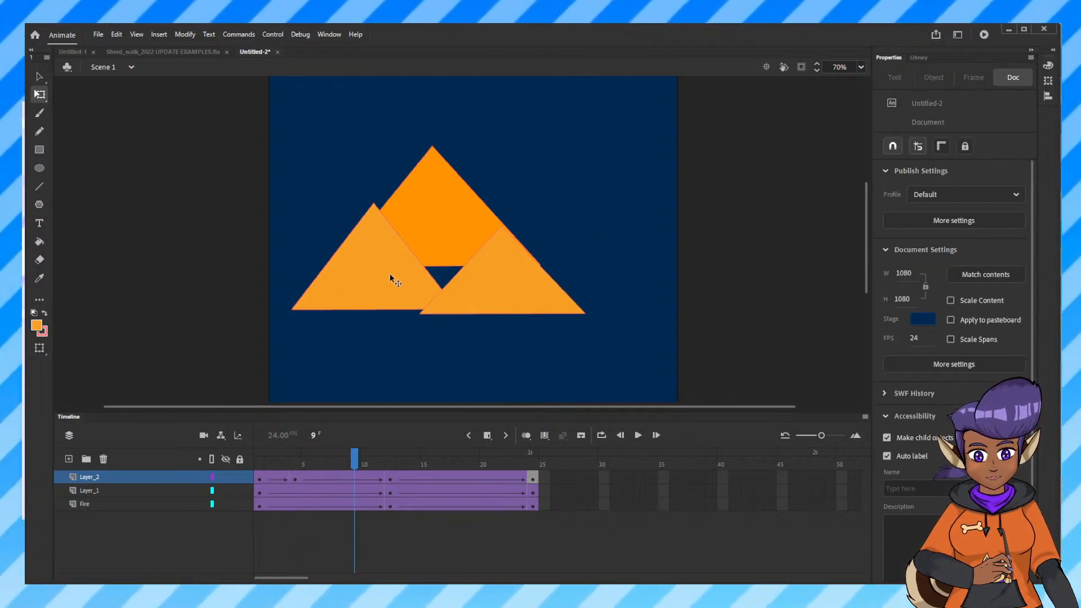
left_click(256, 463)
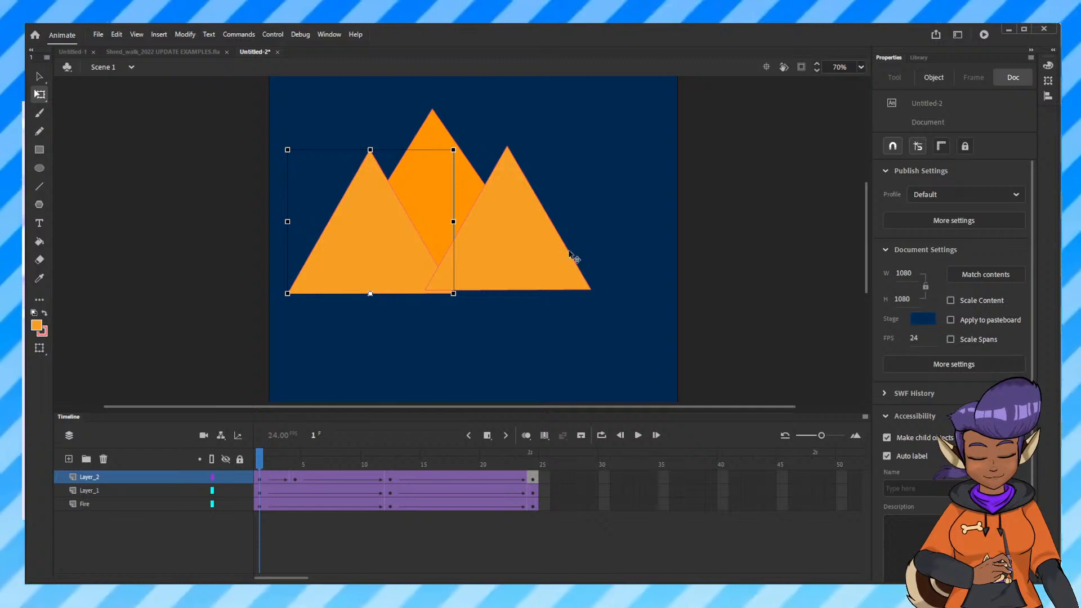
At frame 1, align the right-hand flame with the left one and stretch the central flame to a height of about 512.
mouse_move(529, 262)
left_mouse_down()
mouse_move(553, 259)
mouse_move(541, 270)
mouse_move(527, 264)
left_mouse_up()
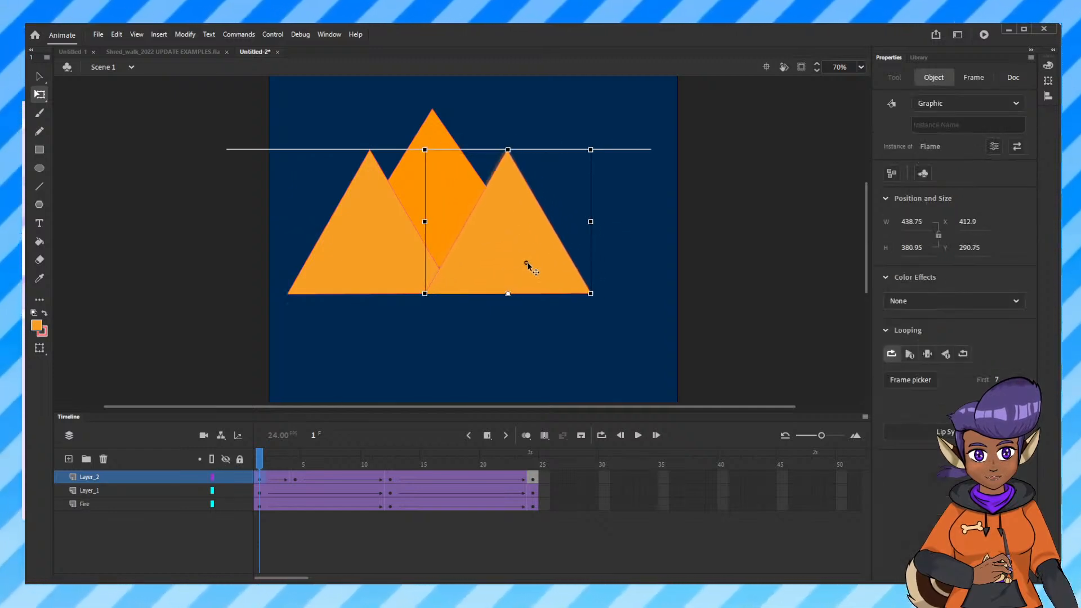
left_click_drag(434, 125, 436, 162)
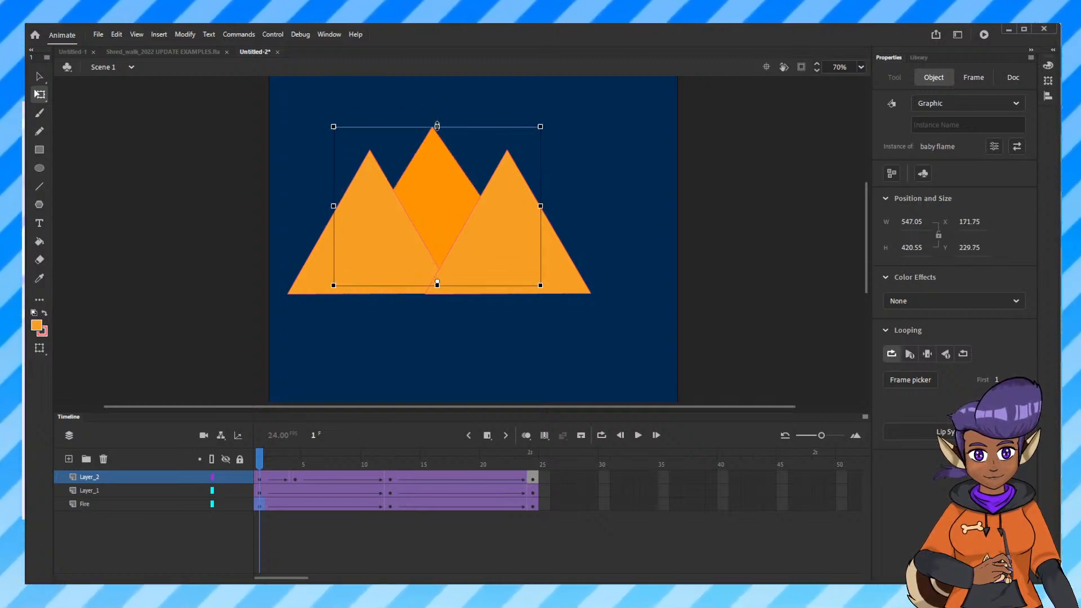
left_click_drag(437, 126, 433, 92)
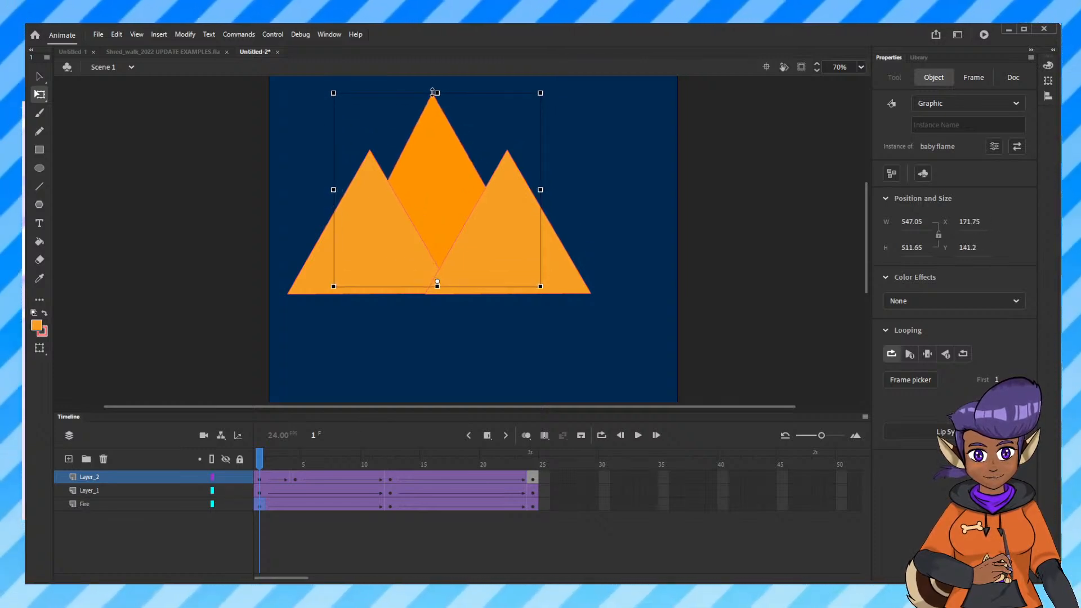
Add a Layer_1 keyframe at frame 6, with the left-hand flame reshaped to about 364 wide and 494 high.
left_click(314, 279)
left_click_drag(269, 461, 308, 466)
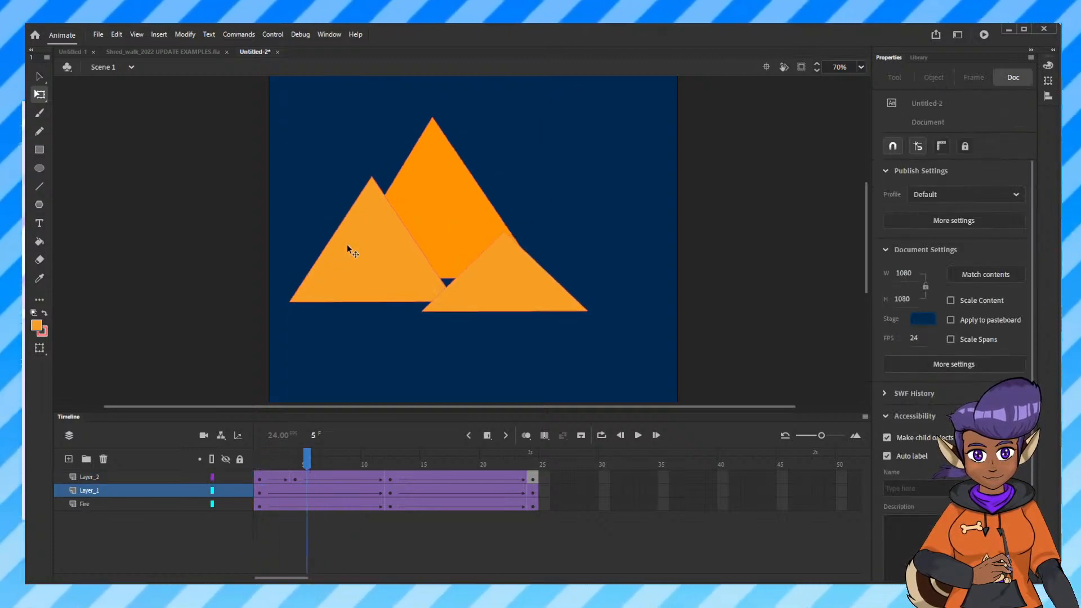
left_click(314, 496)
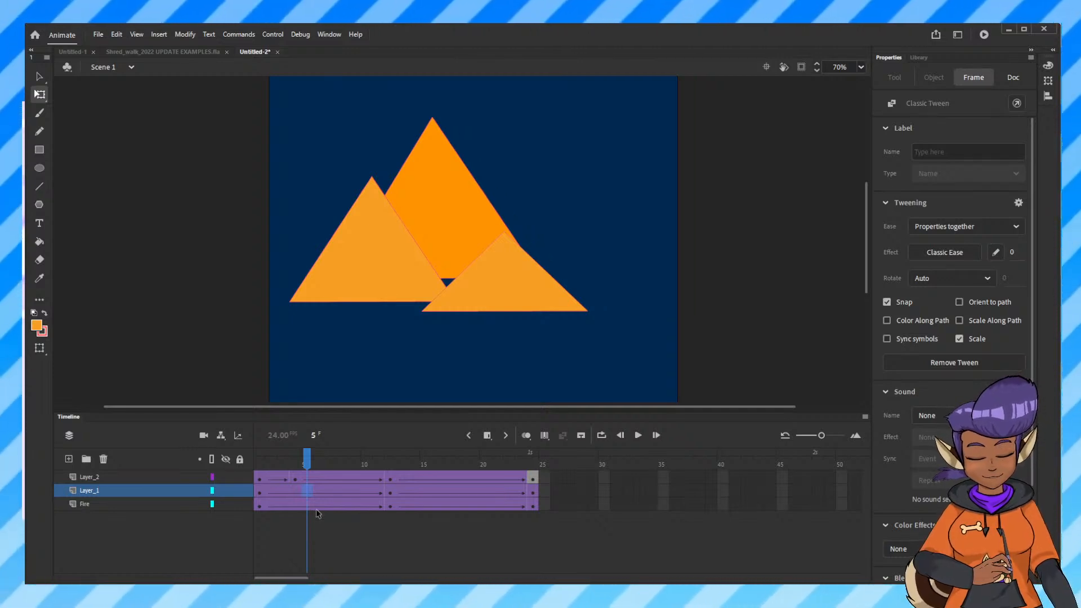
left_click(319, 490)
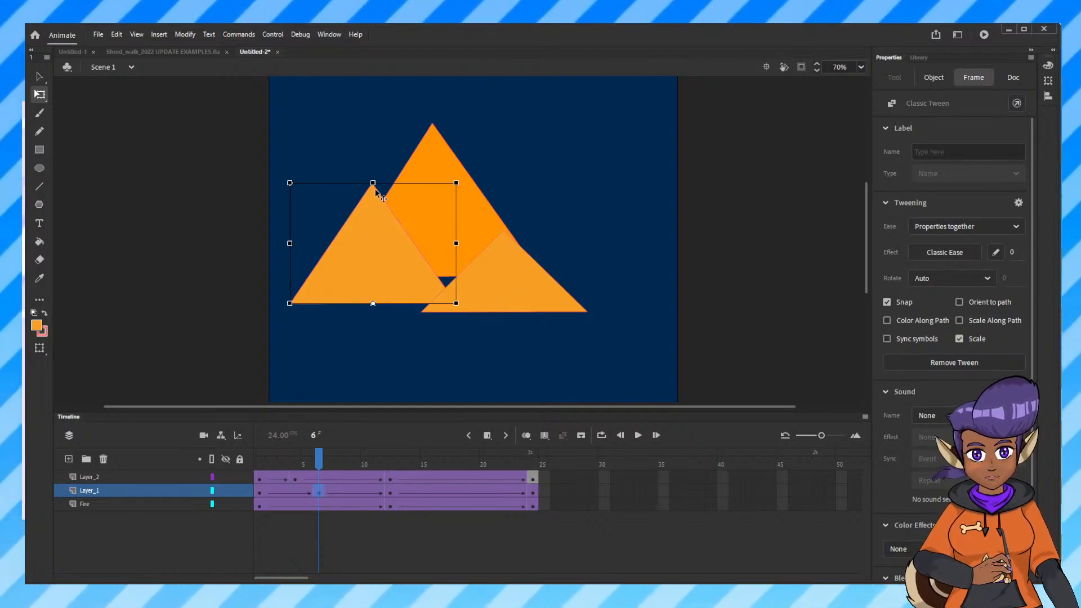
left_click_drag(374, 184, 369, 115)
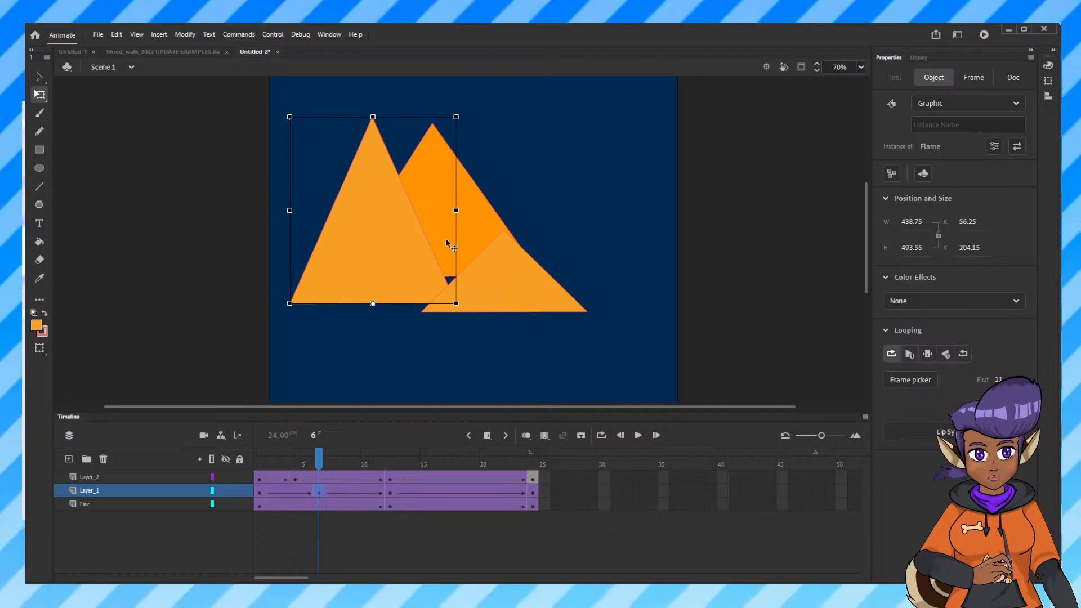
left_click_drag(455, 211, 442, 212)
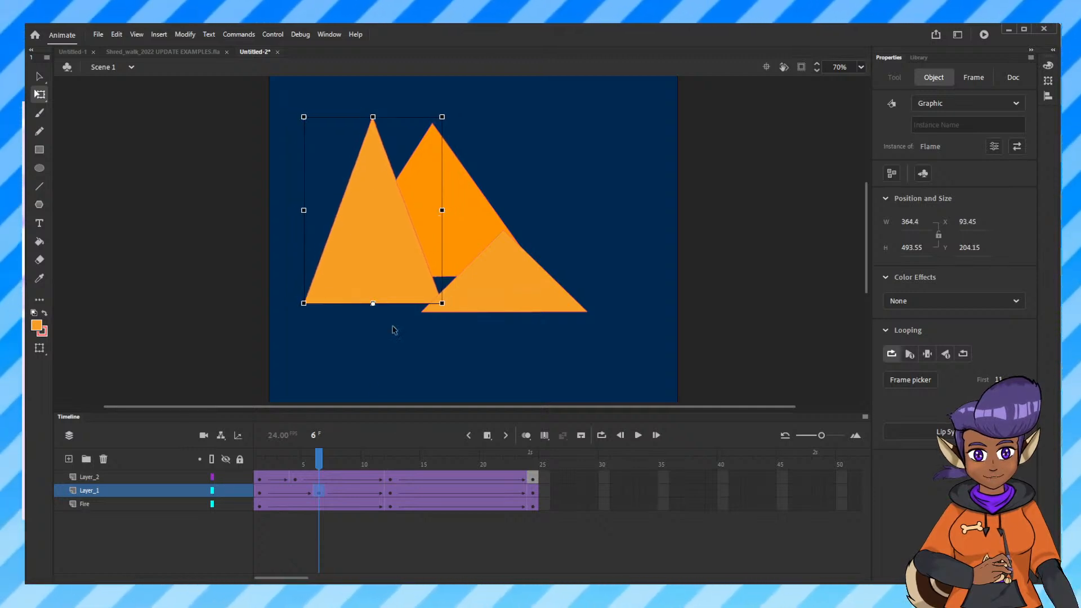
Add a Layer_1 keyframe at frame 15 and stretch the left-hand flame to a height of about 406.
left_click_drag(318, 469, 436, 476)
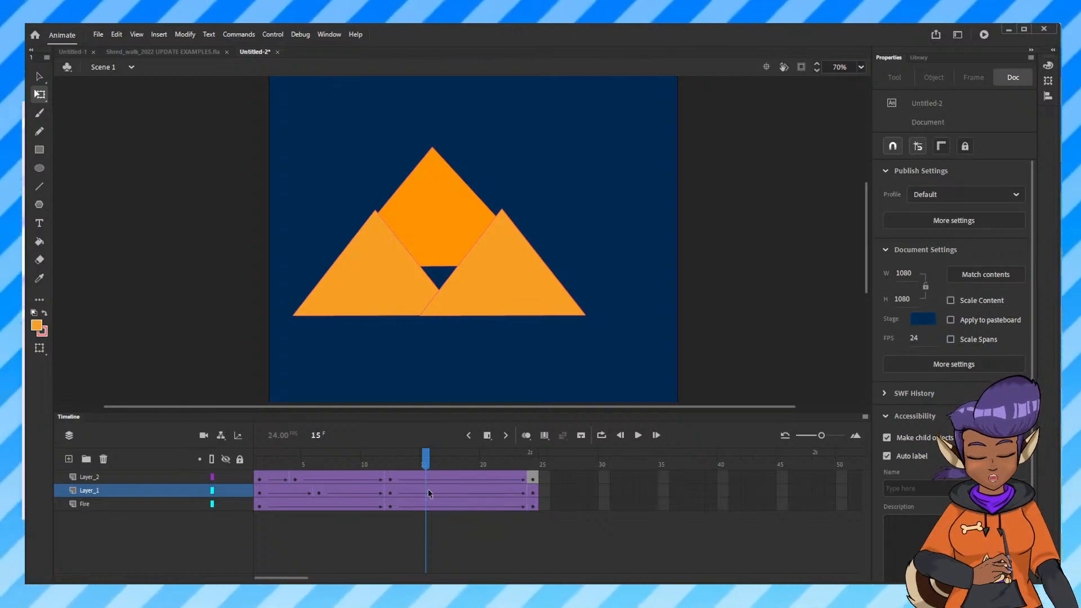
left_click(428, 493)
left_click_drag(376, 207, 356, 168)
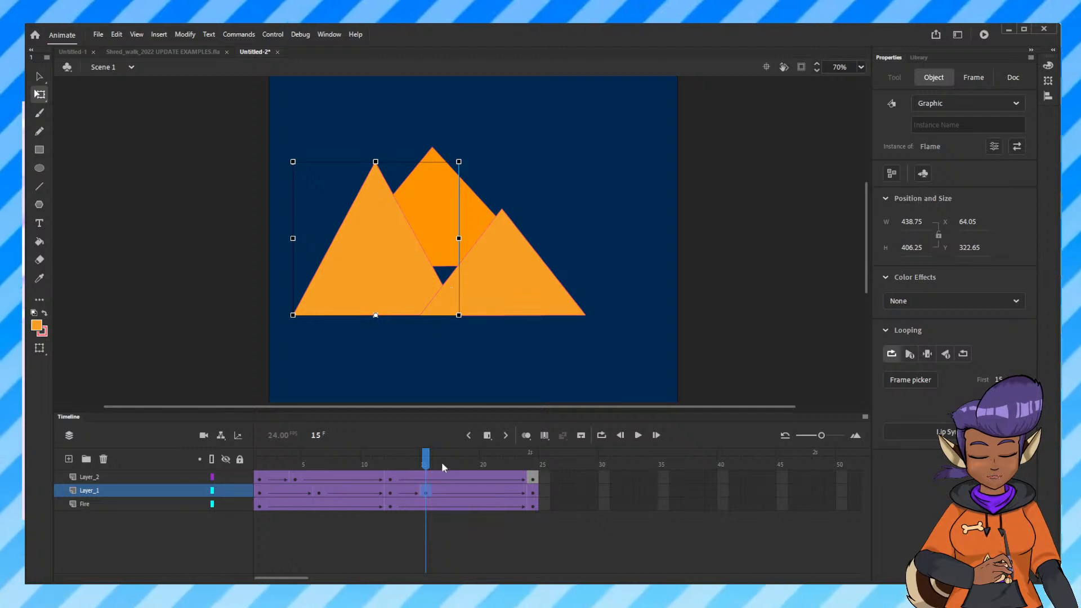
Add a Layer_1 keyframe at frame 19, with the left-hand flame skewed slightly left and stretched to a height of about 454.
left_click_drag(426, 459, 473, 459)
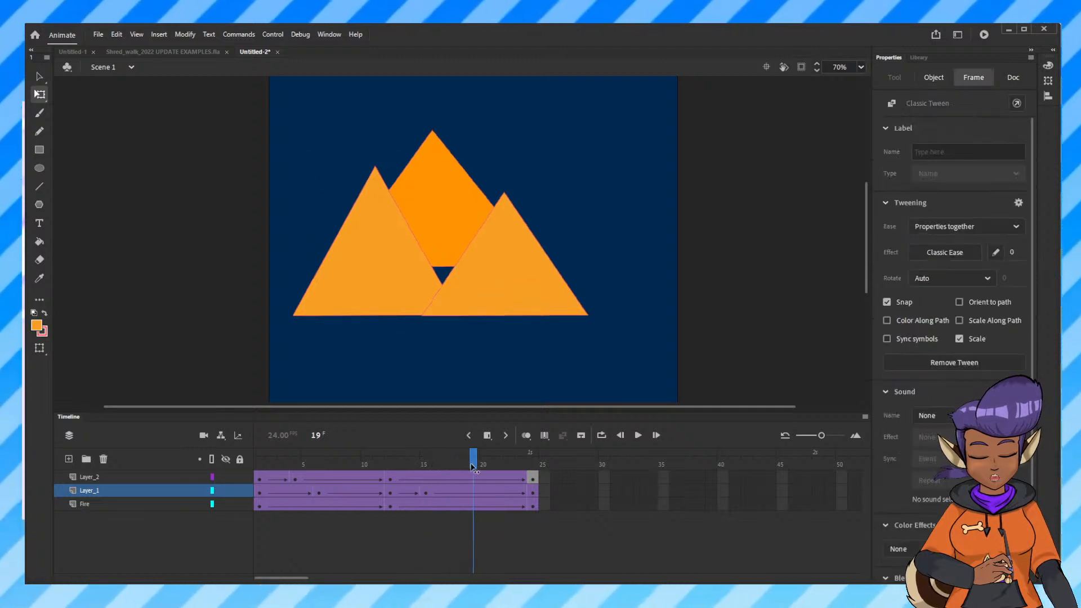
left_click(475, 496)
left_click_drag(381, 167, 374, 168)
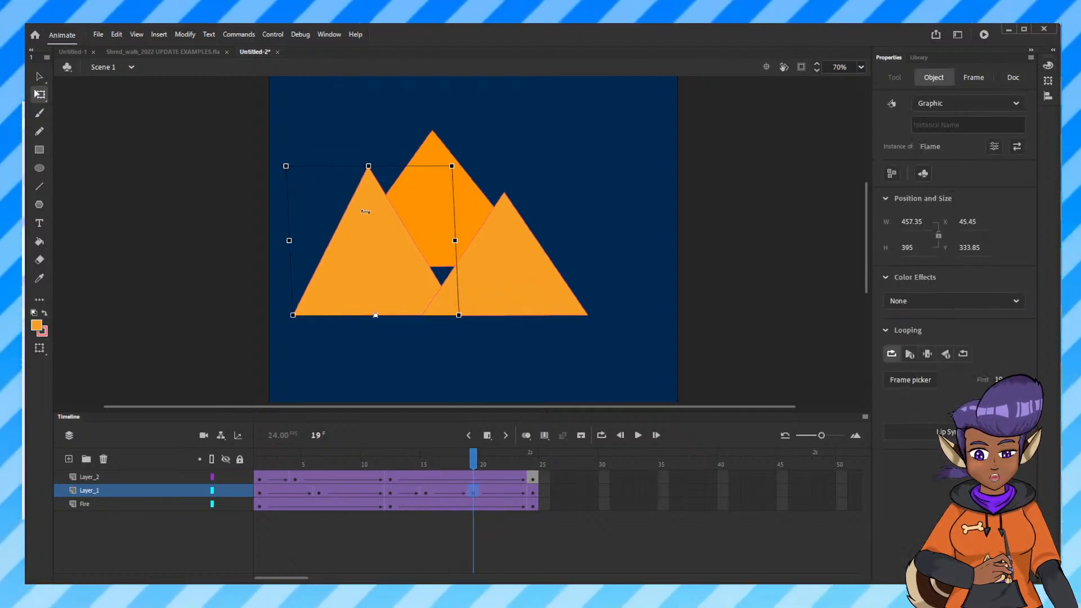
key("ctrl+z")
left_click(388, 254)
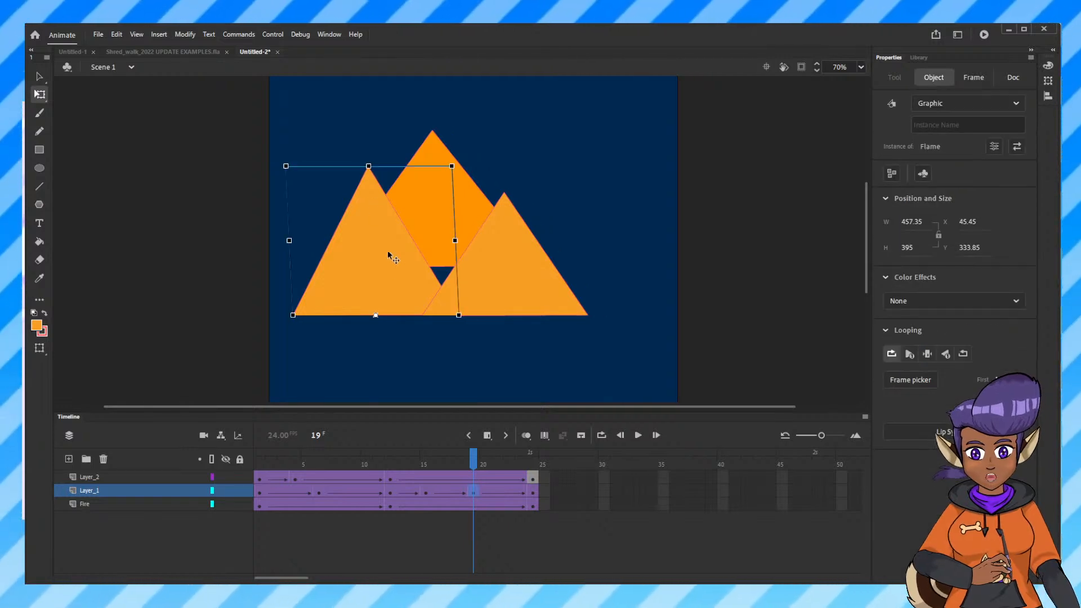
left_click_drag(368, 165, 357, 143)
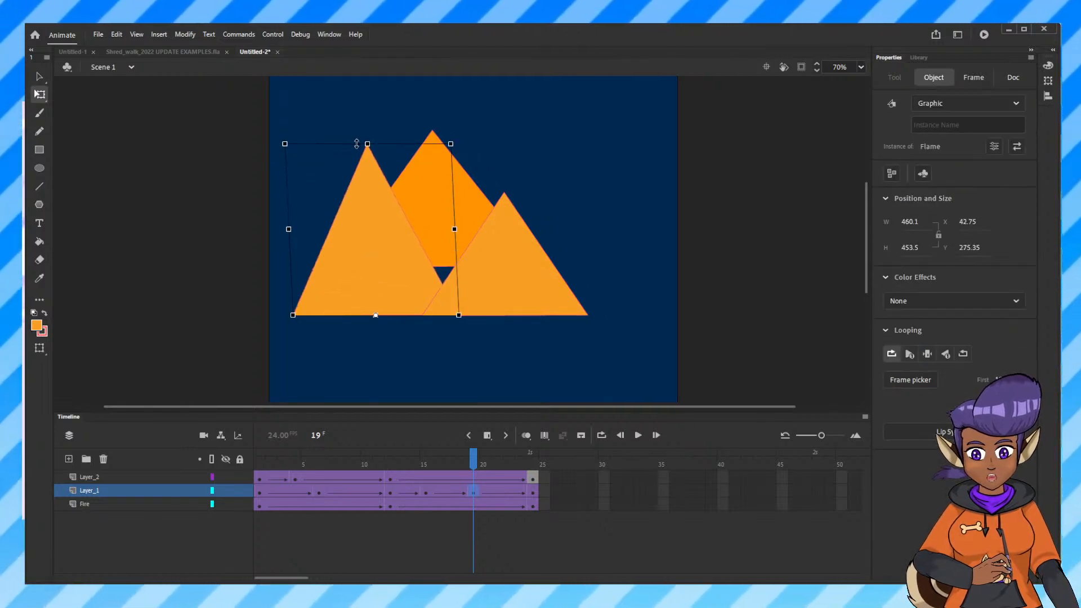
Scrub through the animation, briefly hide and reshow Layer_2, and return to frame 1.
left_click(498, 478)
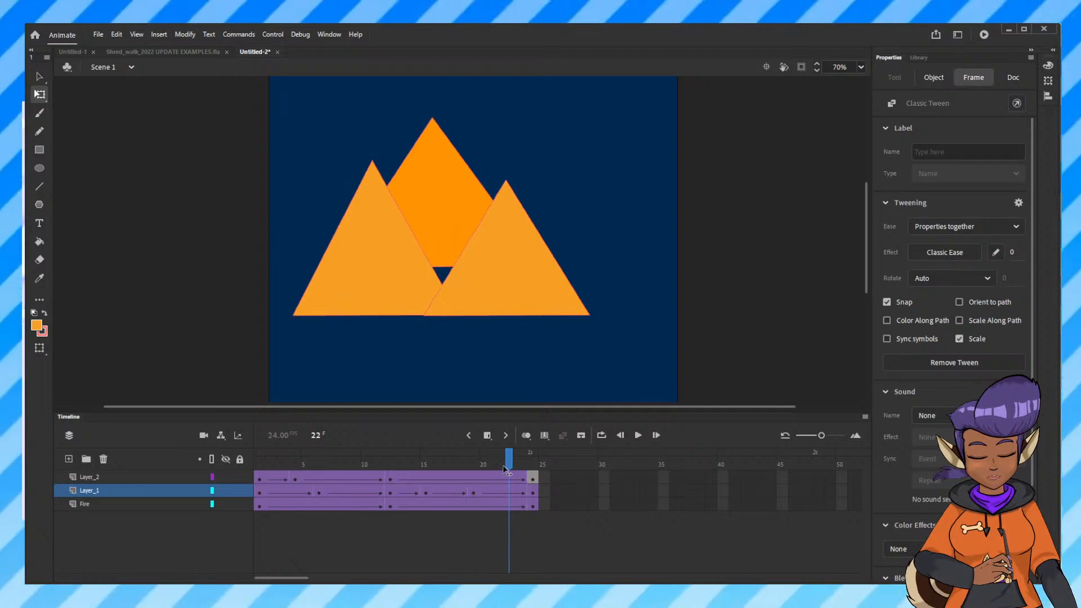
left_click_drag(502, 457, 345, 502)
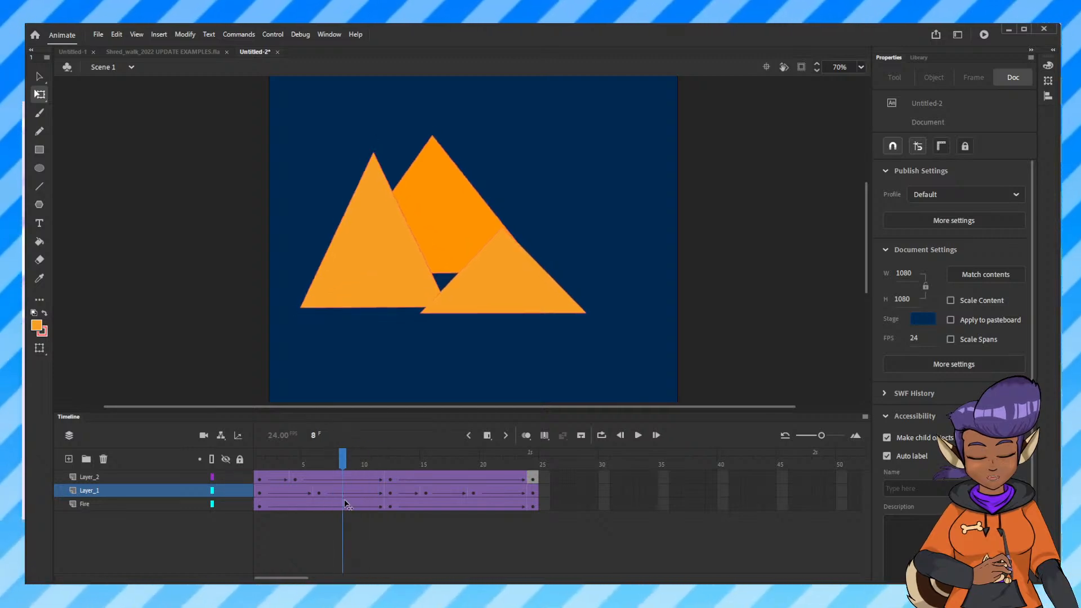
left_click(355, 477)
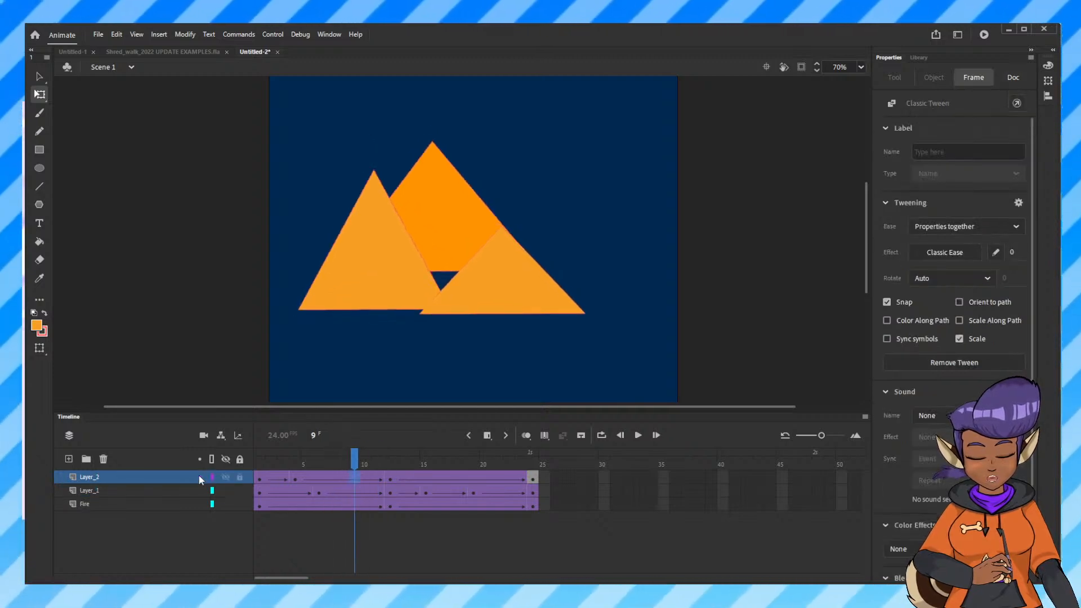
left_click(228, 477)
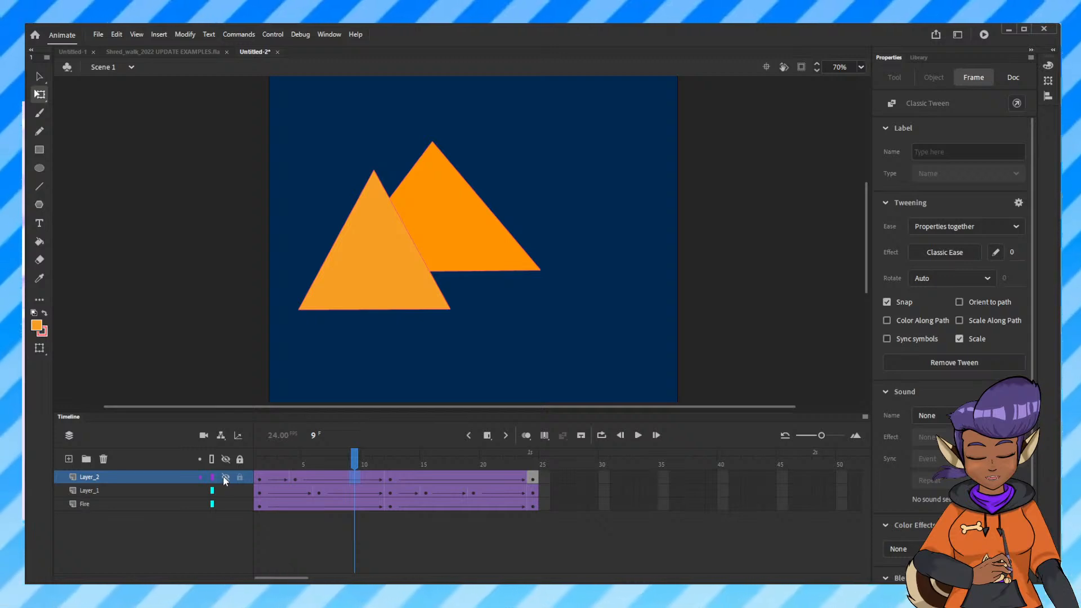
left_click(225, 478)
left_click_drag(370, 468, 258, 498)
left_click(192, 400)
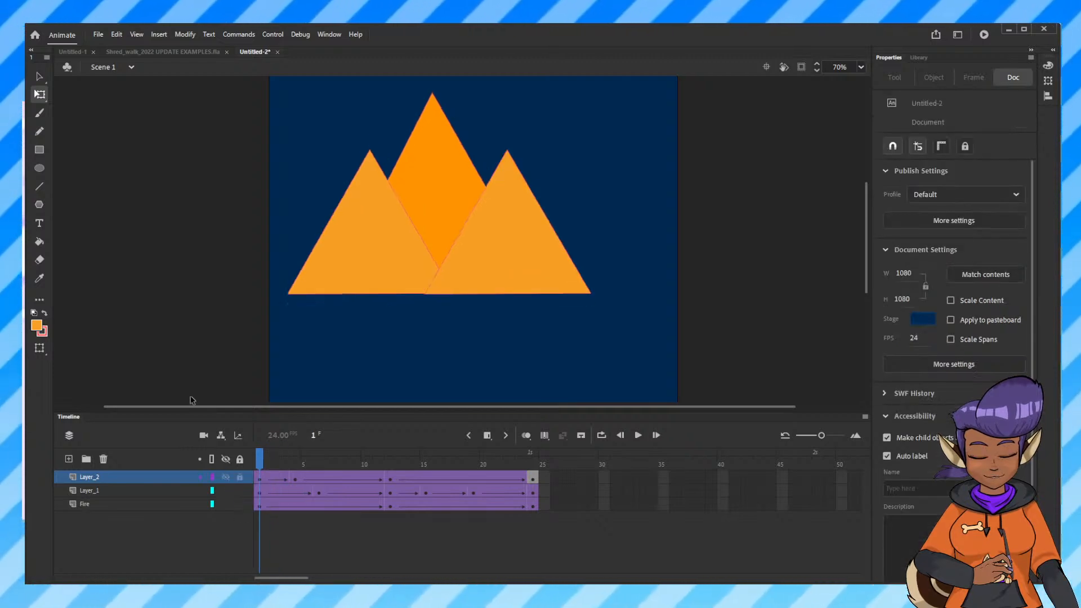
Set the Rectangle tool to a brown fill of #996600 with no stroke.
left_click(39, 150)
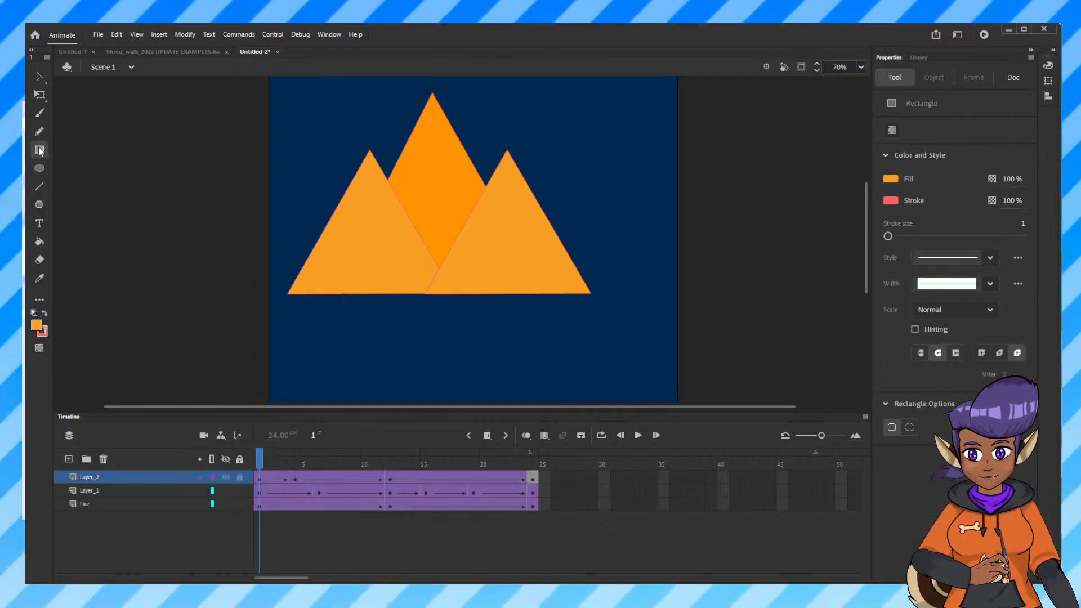
left_click(891, 179)
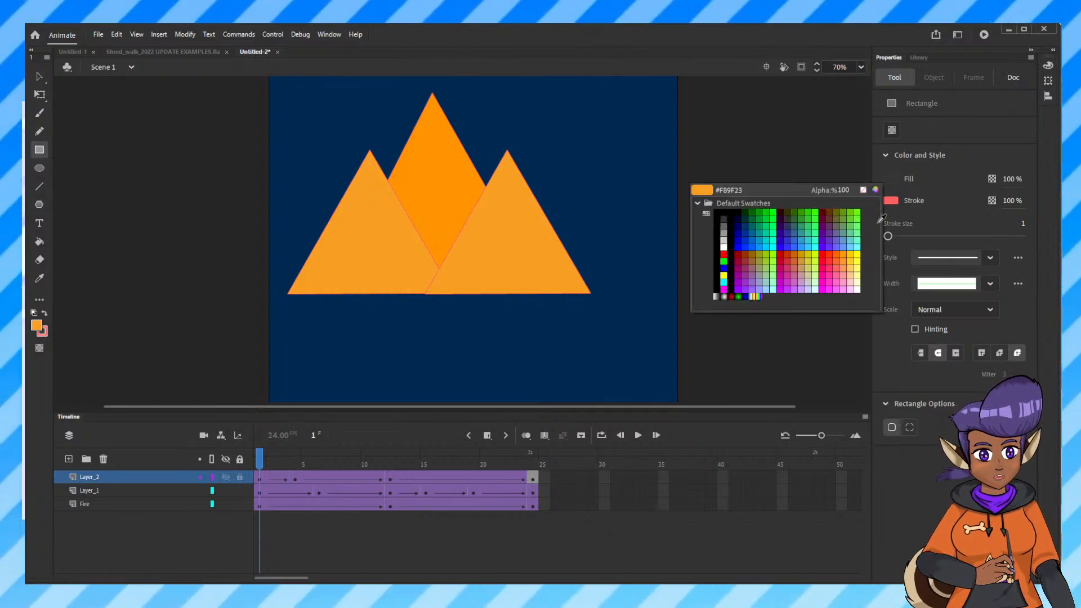
left_click(756, 250)
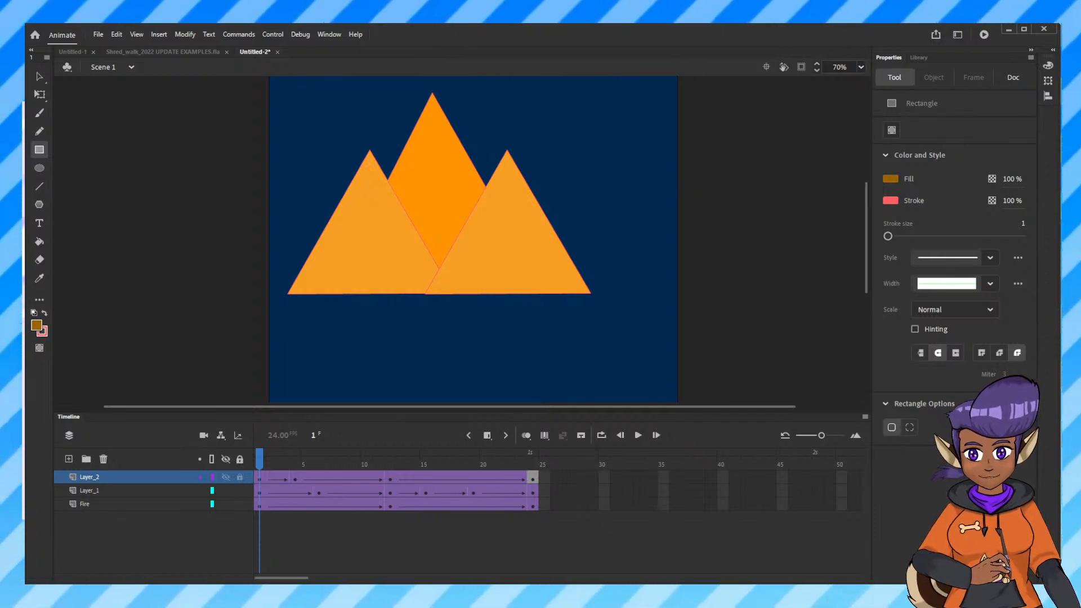
left_click(45, 333)
left_click(225, 348)
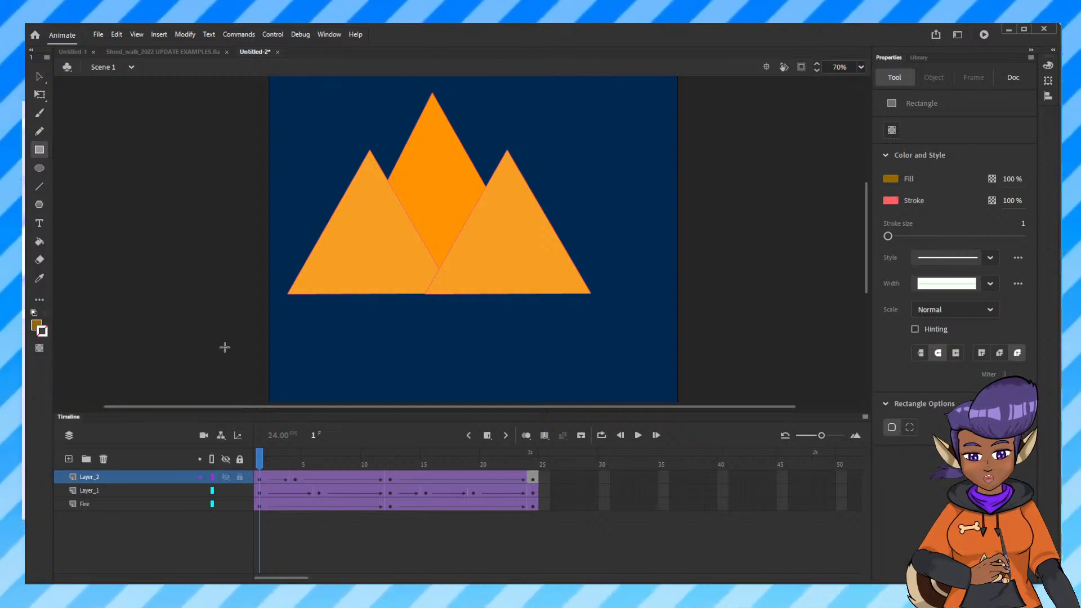
Draw a brown rectangle about 490 by 139 across the left-hand flame's base on a new top layer, with the flame layers locked.
mouse_move(281, 274)
left_mouse_down()
mouse_move(427, 330)
mouse_move(462, 323)
left_mouse_up()
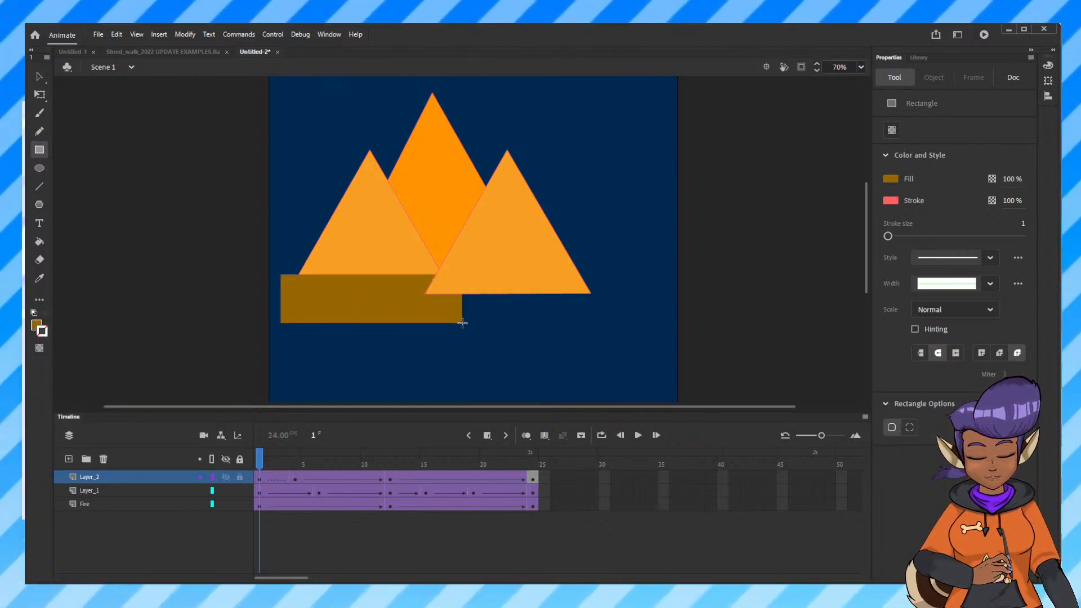
key("ctrl+z")
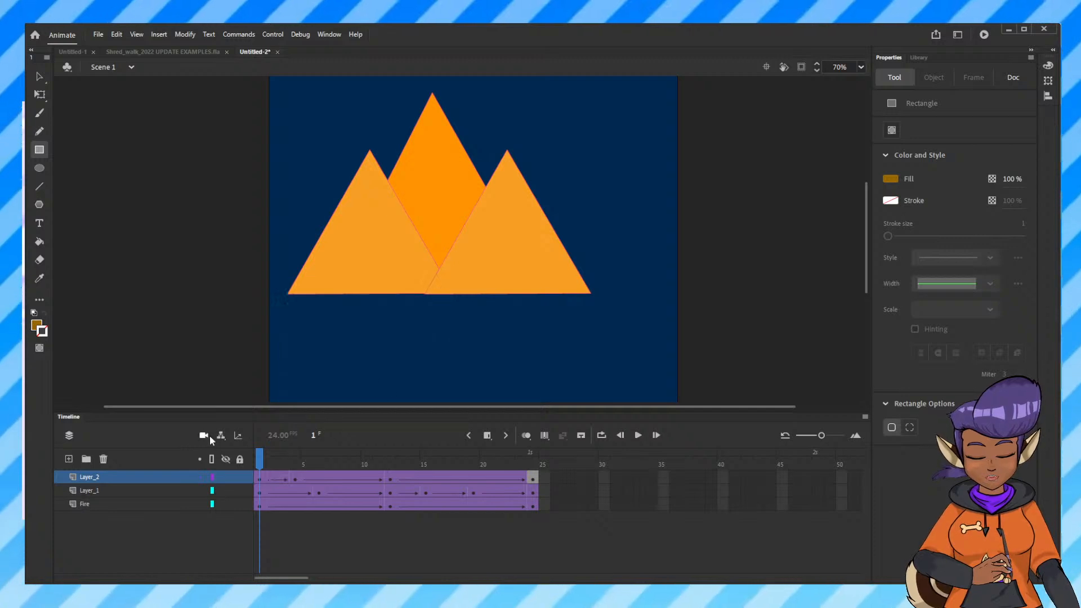
left_click(69, 459)
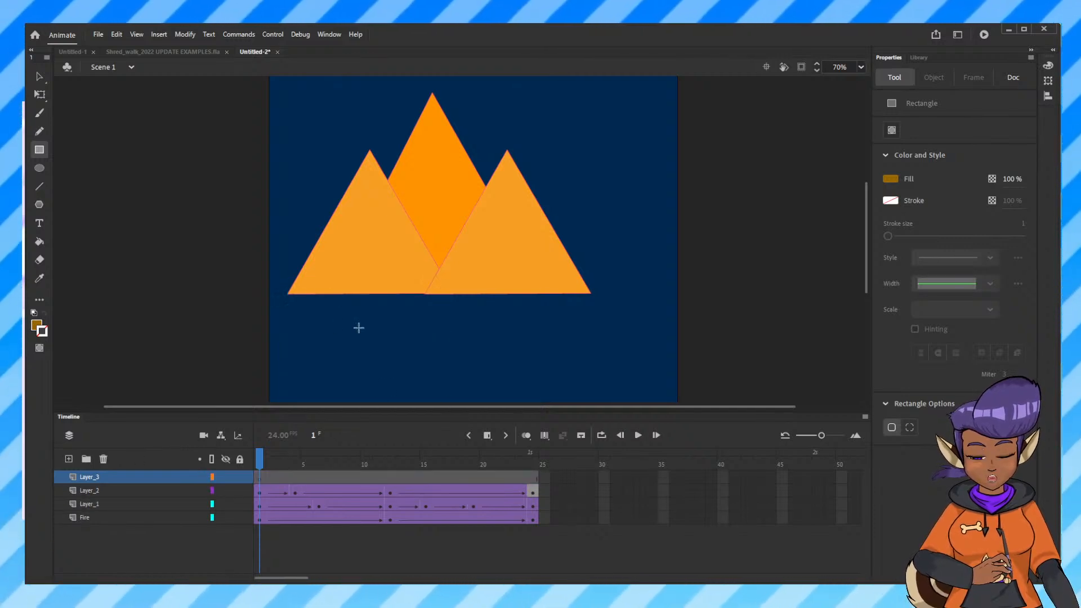
left_click(244, 479)
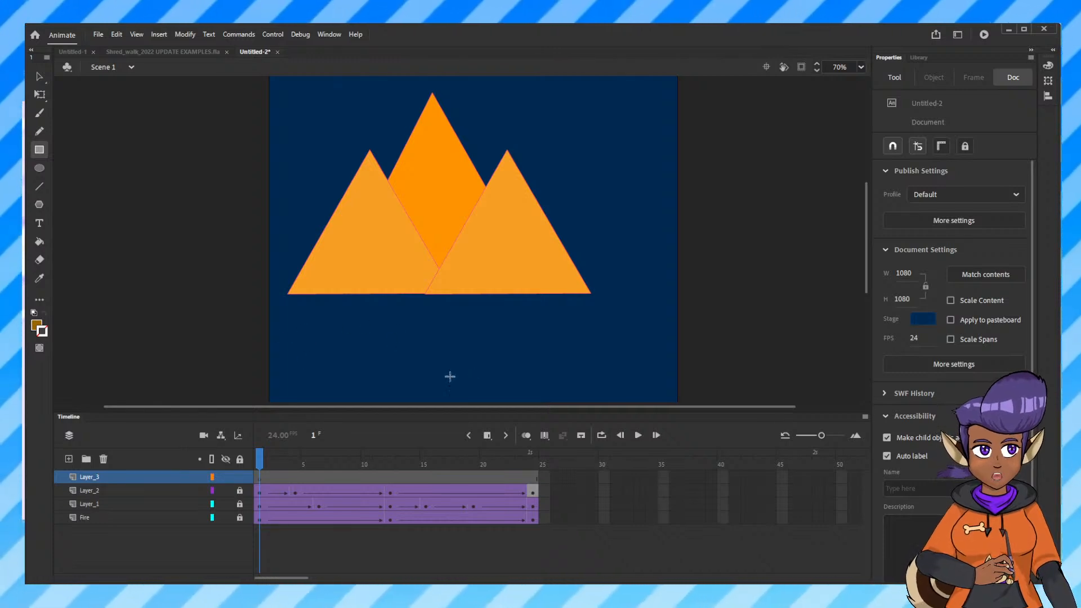
left_click_drag(287, 283, 452, 320)
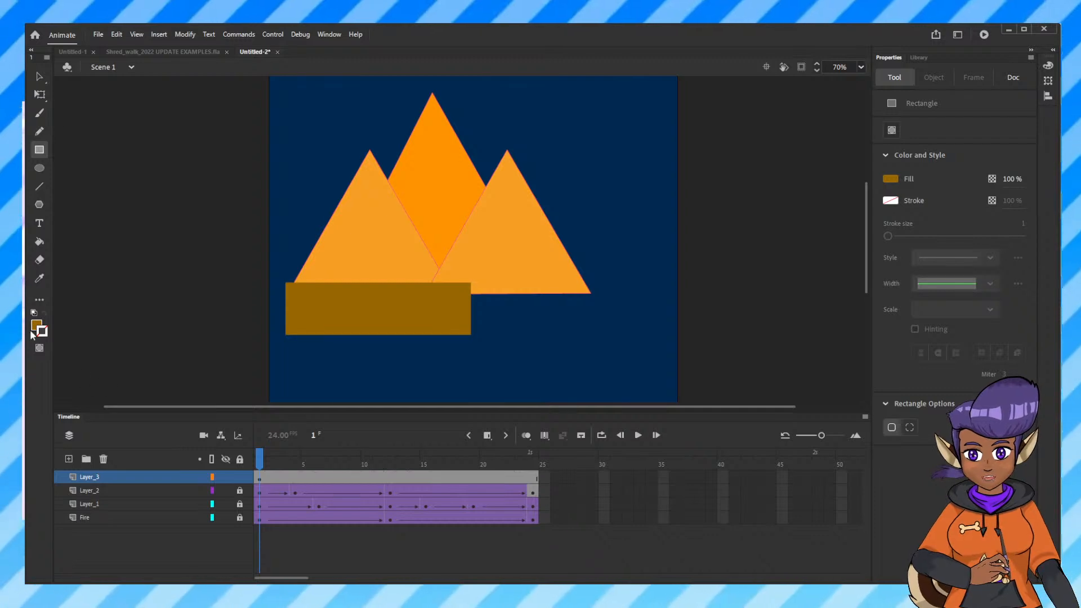
Recolor the rectangle on Layer_3 with a darker brown fill, #734E05, and deselect it.
left_click(261, 477)
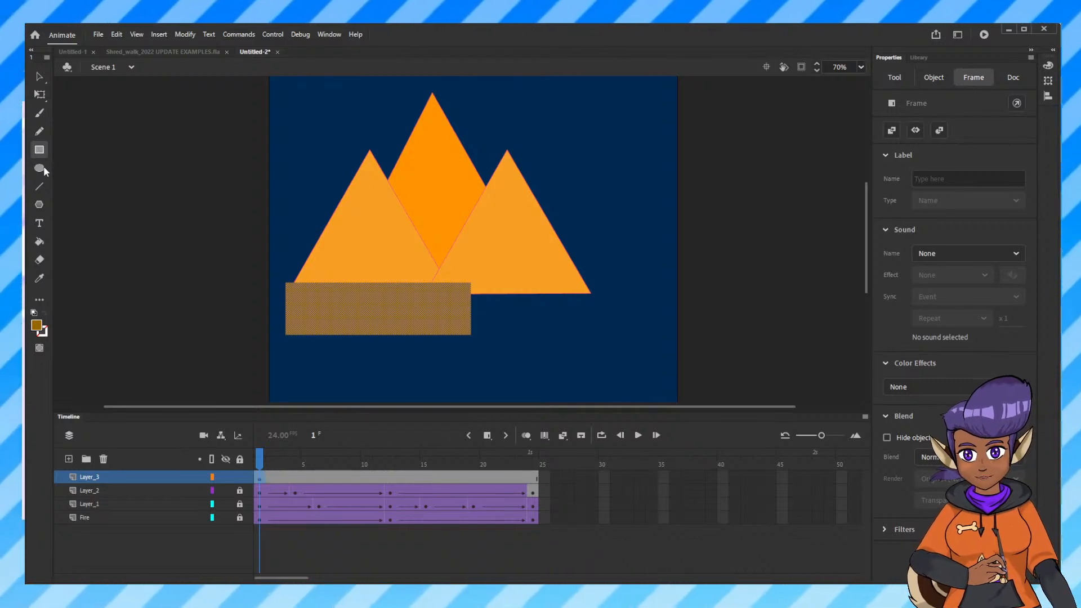
left_click(40, 115)
left_click(36, 326)
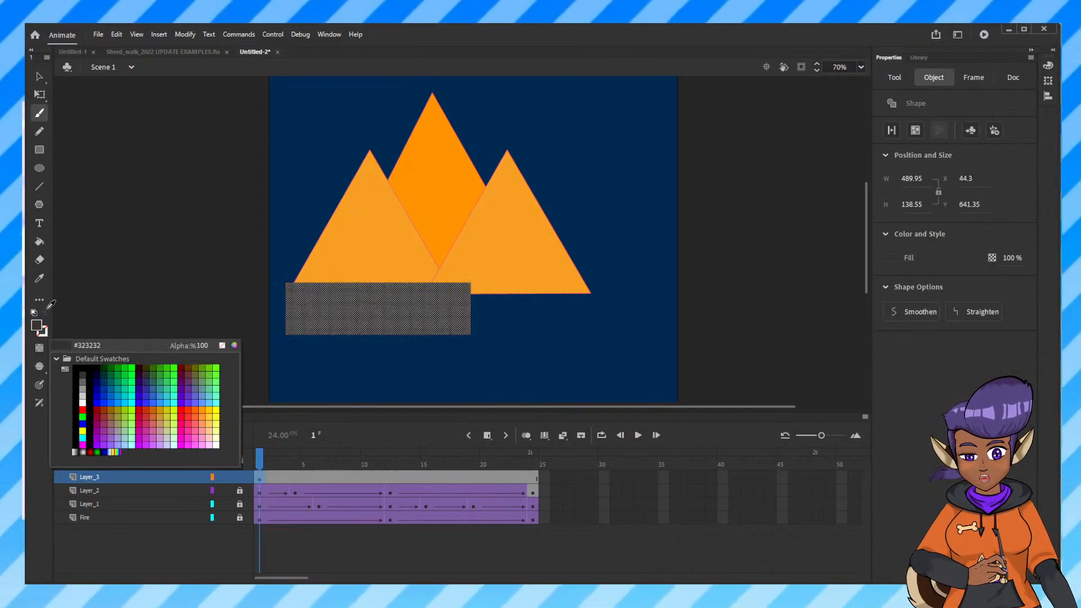
left_click(235, 346)
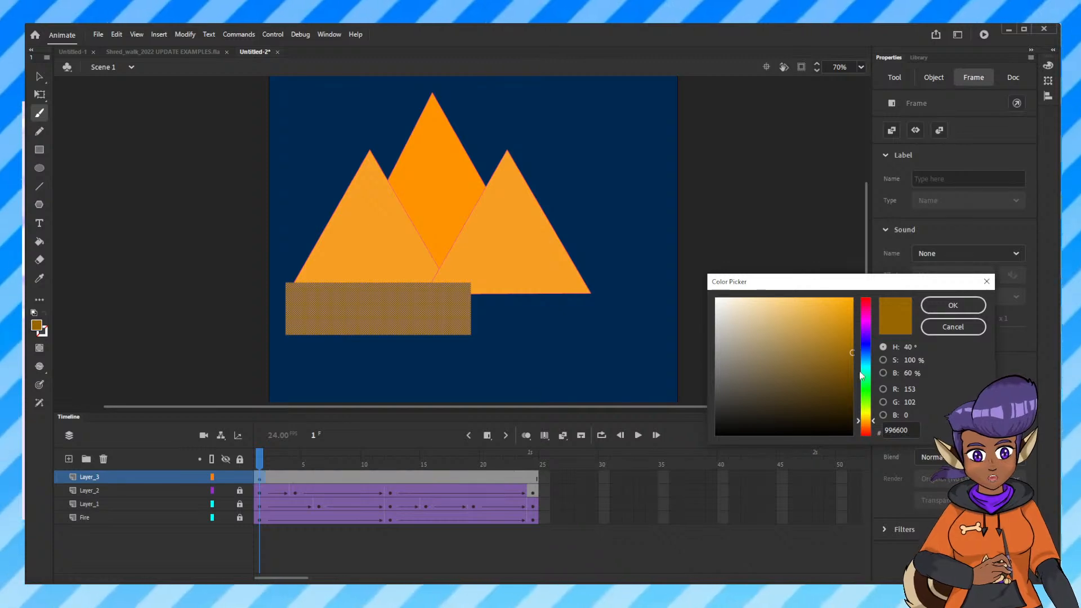
left_click(951, 306)
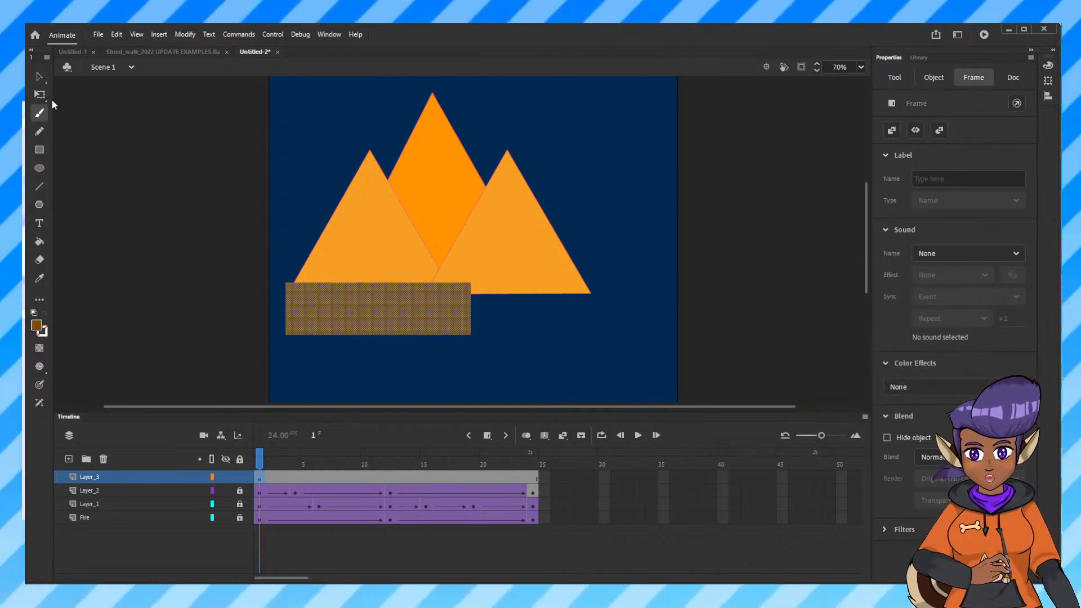
key("v")
left_click(113, 141)
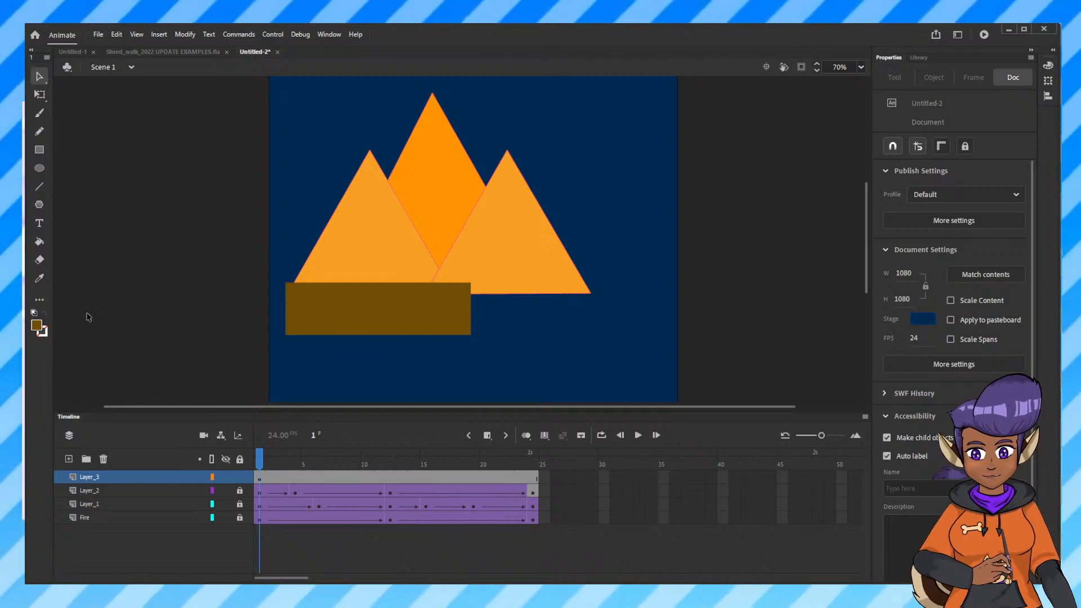
Recolor the rectangle on Layer_3 with the lighter brown fill #BF891F and deselect it.
left_click(35, 327)
left_click(236, 345)
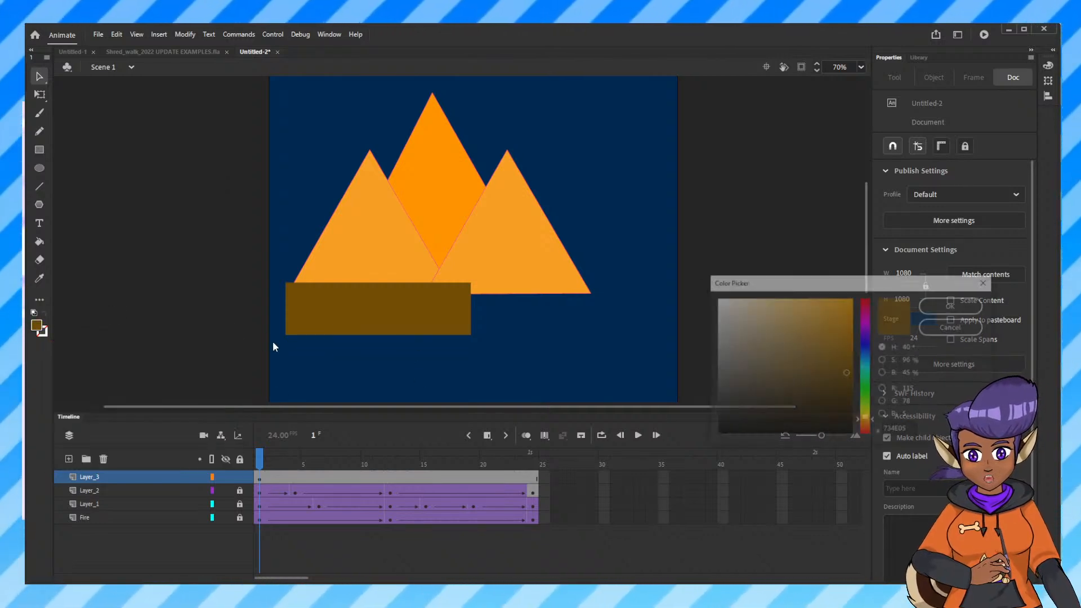
mouse_move(822, 352)
left_mouse_down()
mouse_move(831, 348)
mouse_move(822, 331)
mouse_move(831, 334)
left_mouse_up()
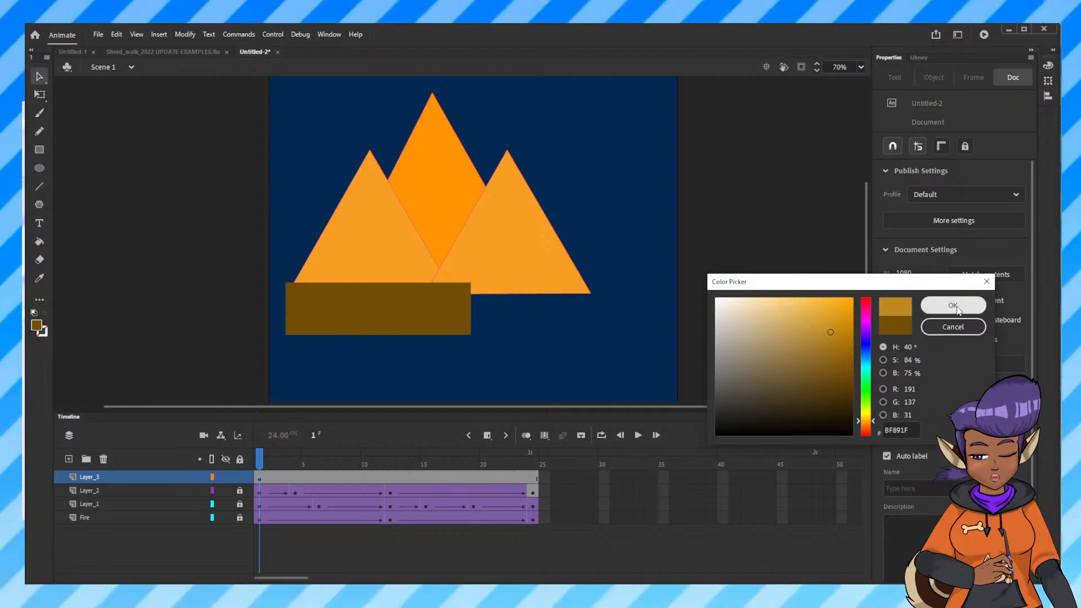
left_click(954, 306)
left_click_drag(304, 296, 355, 298)
key("ctrl+z")
key("shift+y")
key("ctrl+z")
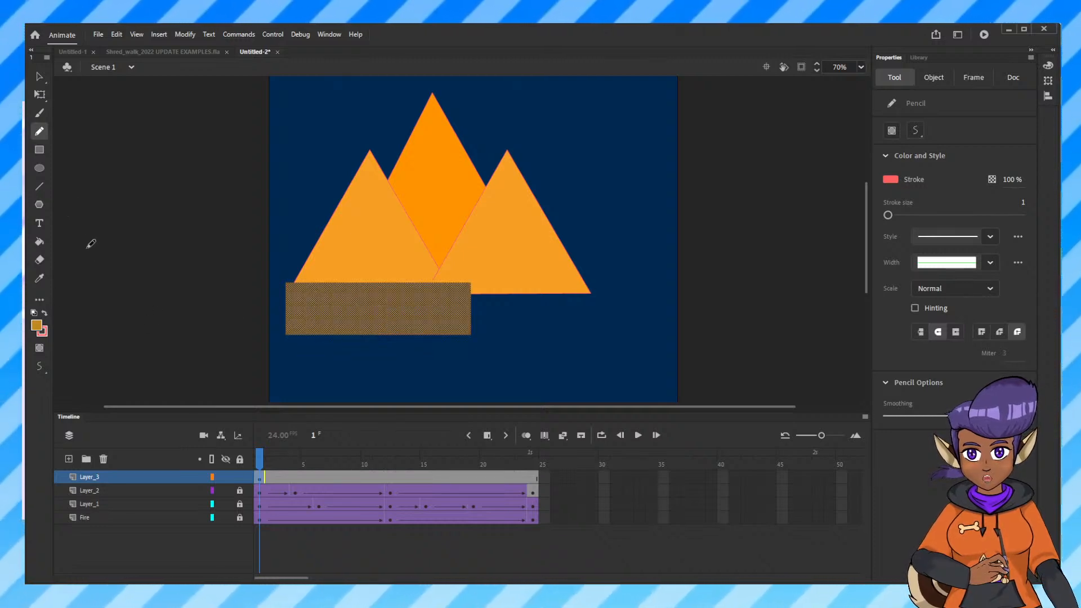
key("ctrl+z")
key("ctrl+y")
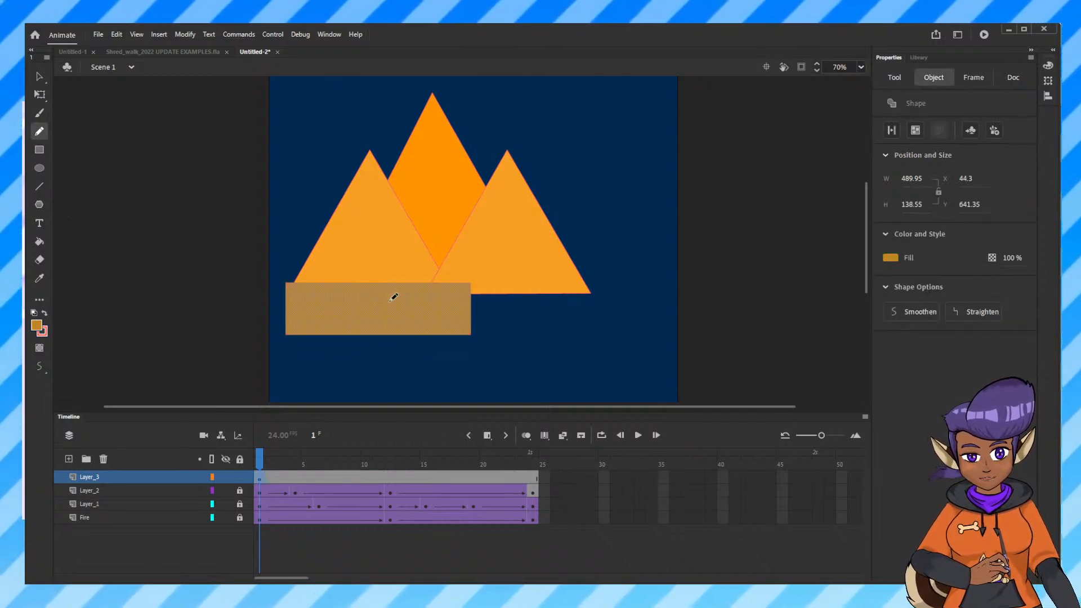
key("ctrl+shift+a")
key("v")
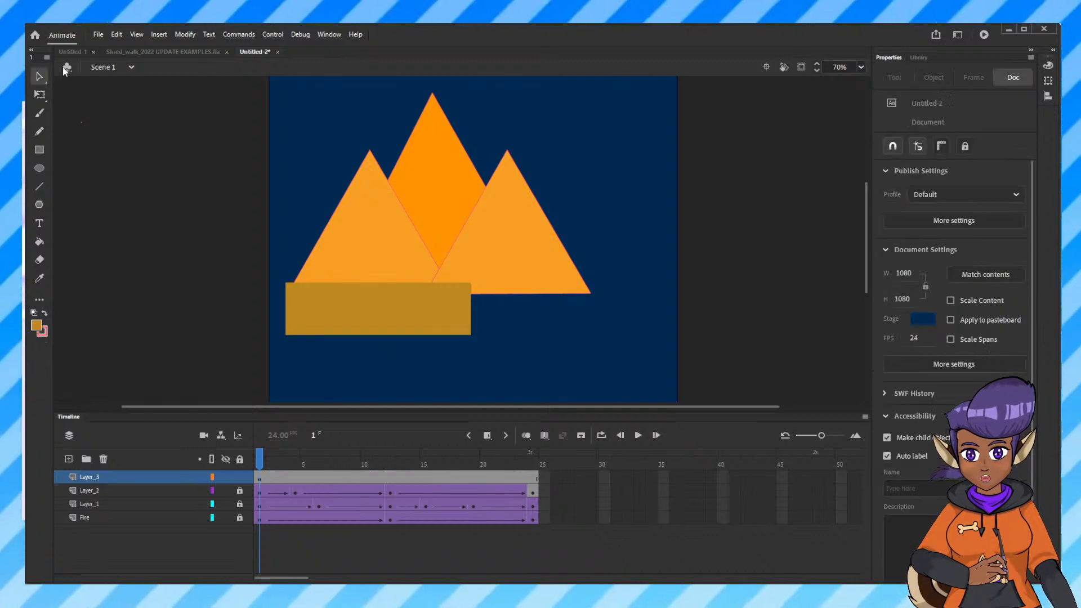
Set the active fill to a medium brown, a shade darker than the rectangle's color.
left_click(36, 325)
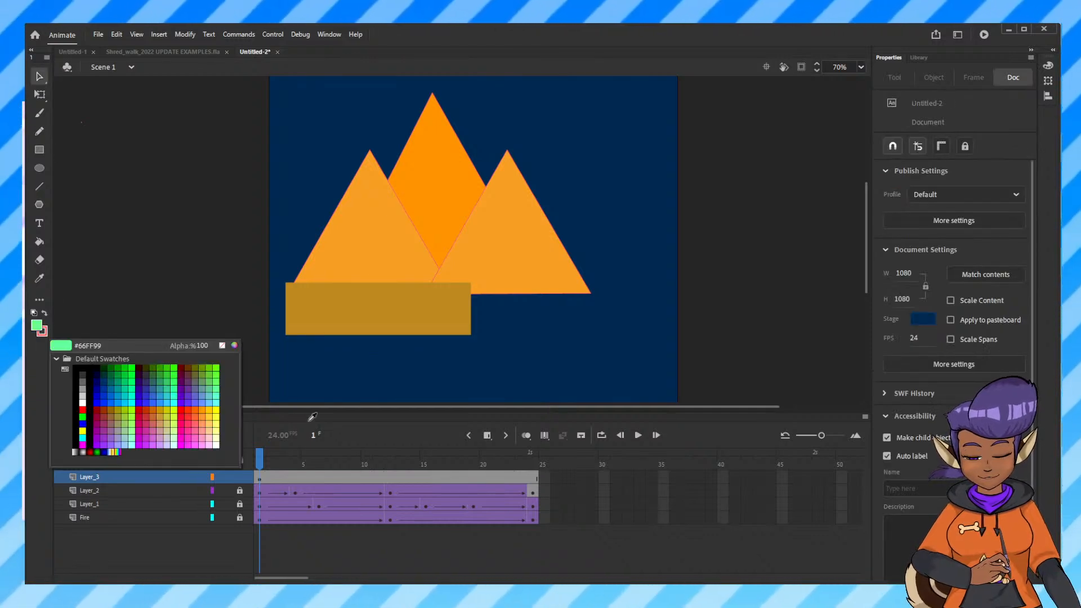
left_click(321, 333)
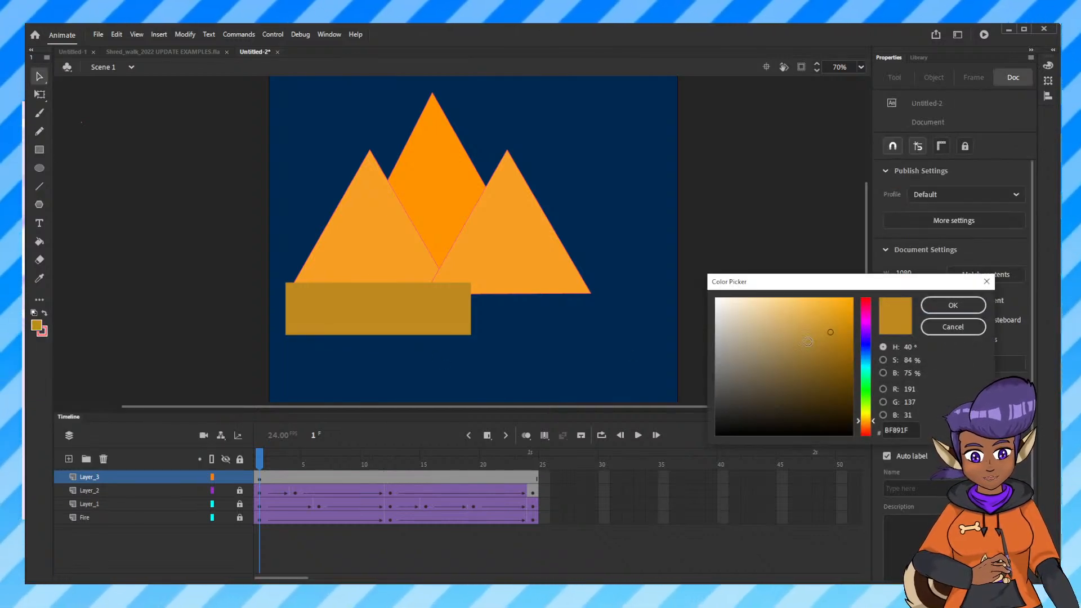
left_click(830, 351)
left_click(953, 305)
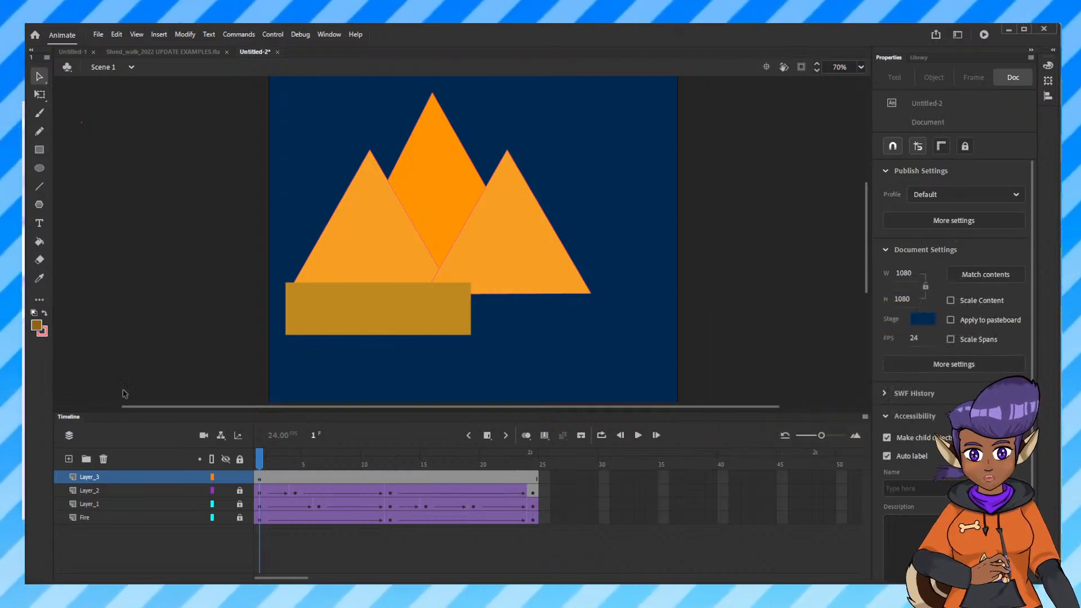
Try painting a short stroke on the upper-left part of the rectangle with the Classic Brush at a reduced size.
left_click(39, 113)
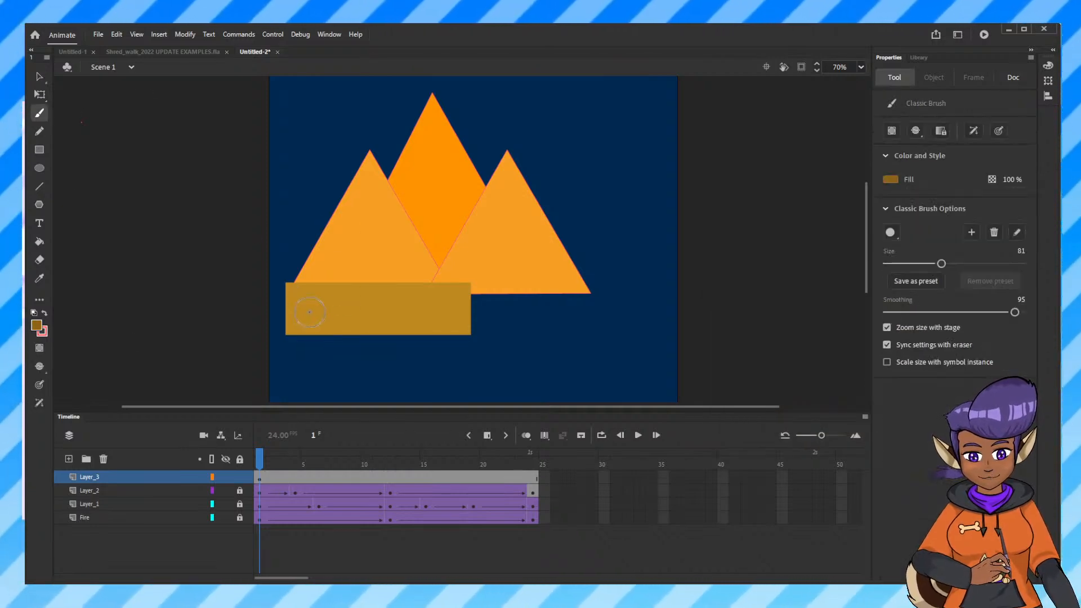
key("bracketleft")
key("bracketleft")
key("bracketleft")
key("bracketleft")
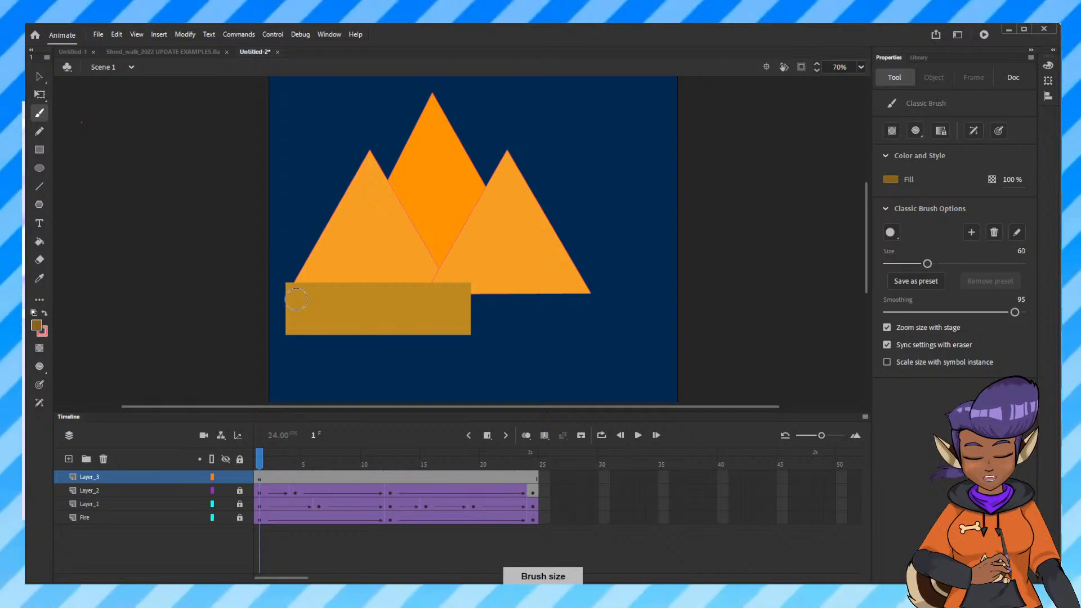
left_click_drag(298, 297, 318, 296)
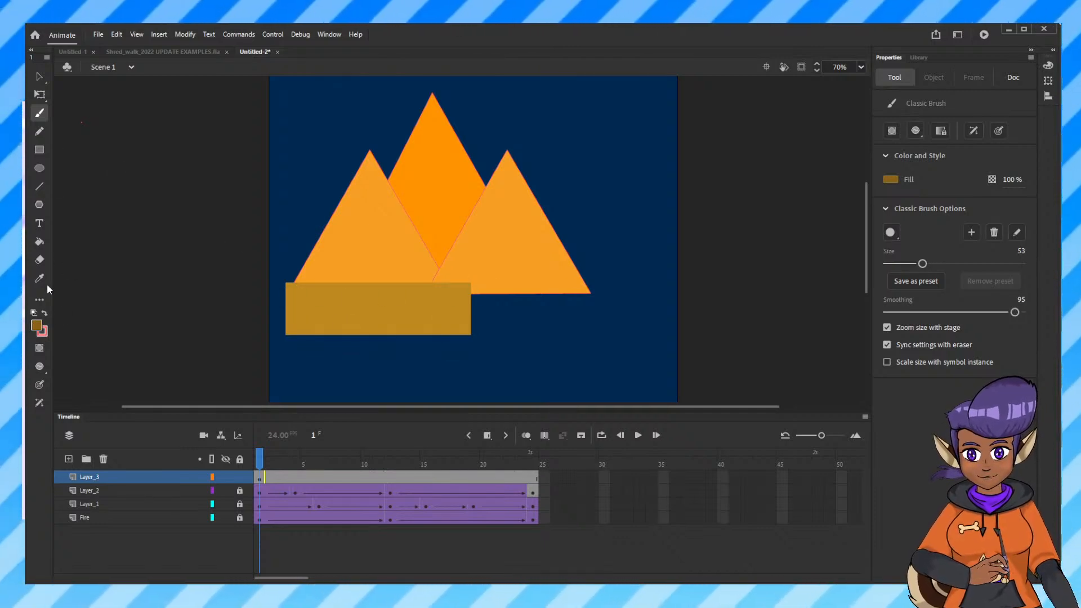
Draw a darker brown rectangle about 467 by 161 across the right-hand flame's base on a new top layer.
left_click(39, 149)
left_click(69, 459)
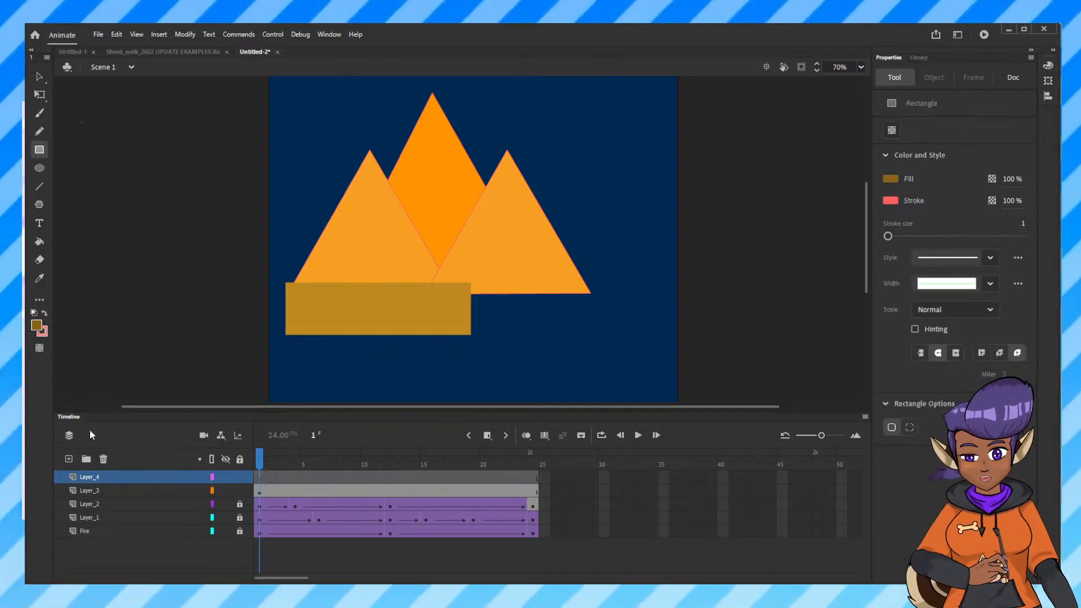
left_click_drag(425, 294, 611, 356)
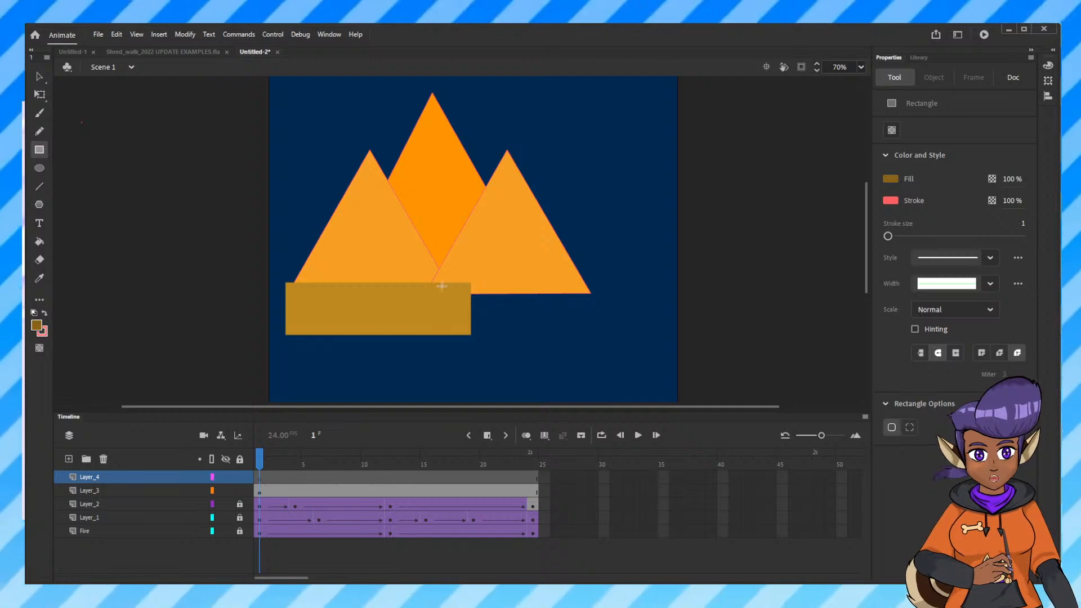
left_click_drag(446, 290, 623, 350)
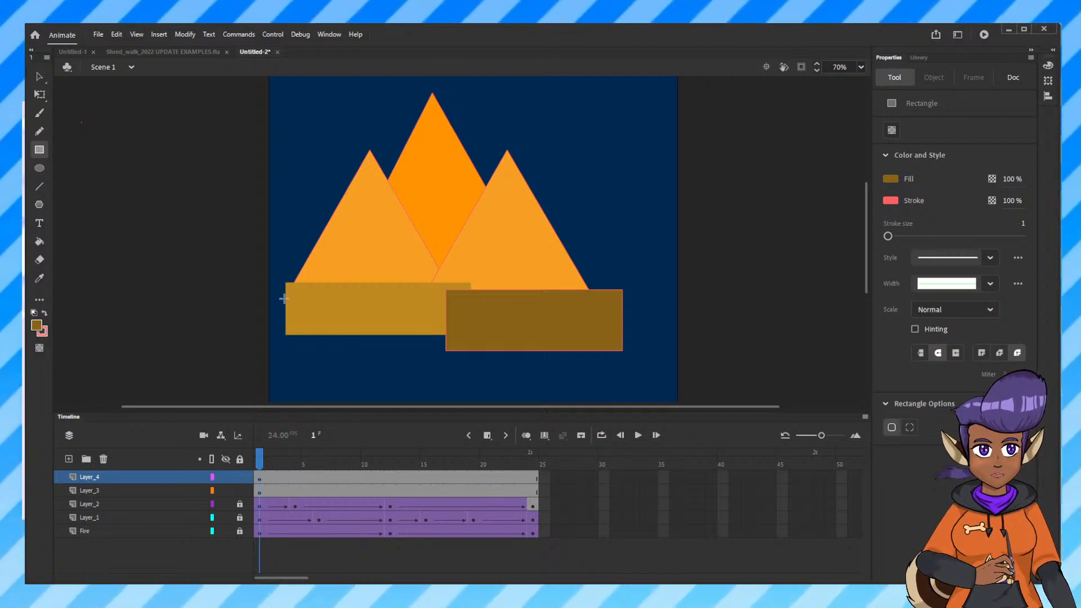
Isolate Layer_3 by locking and hiding the other layers, and delete its tiny stray mark on the pasteboard.
left_click(39, 77)
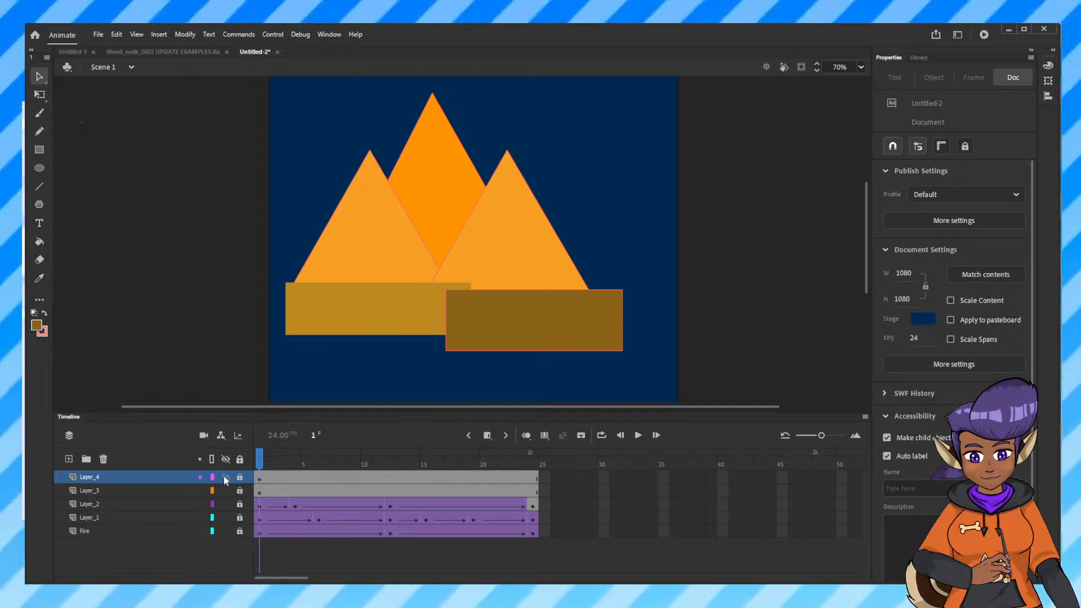
left_click(225, 460)
left_click(226, 491)
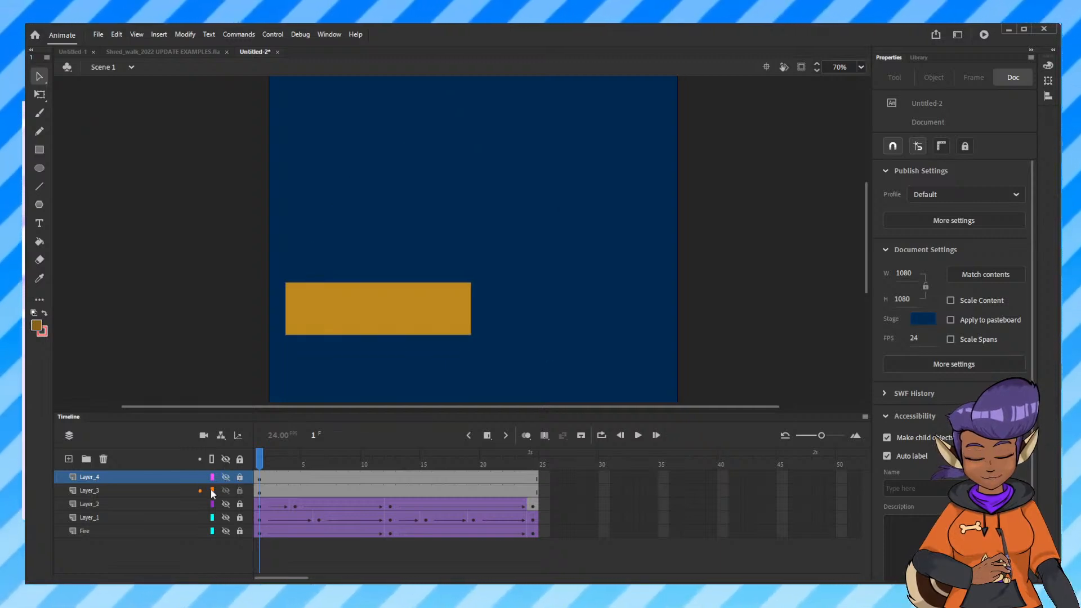
left_click(187, 489)
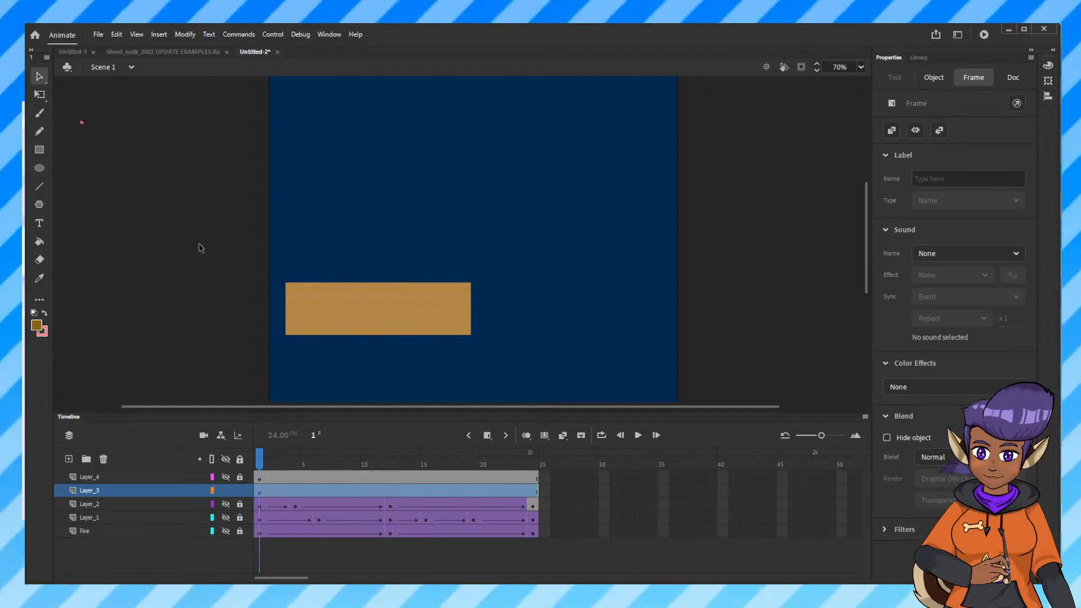
left_click(278, 231)
left_click_drag(129, 158, 68, 113)
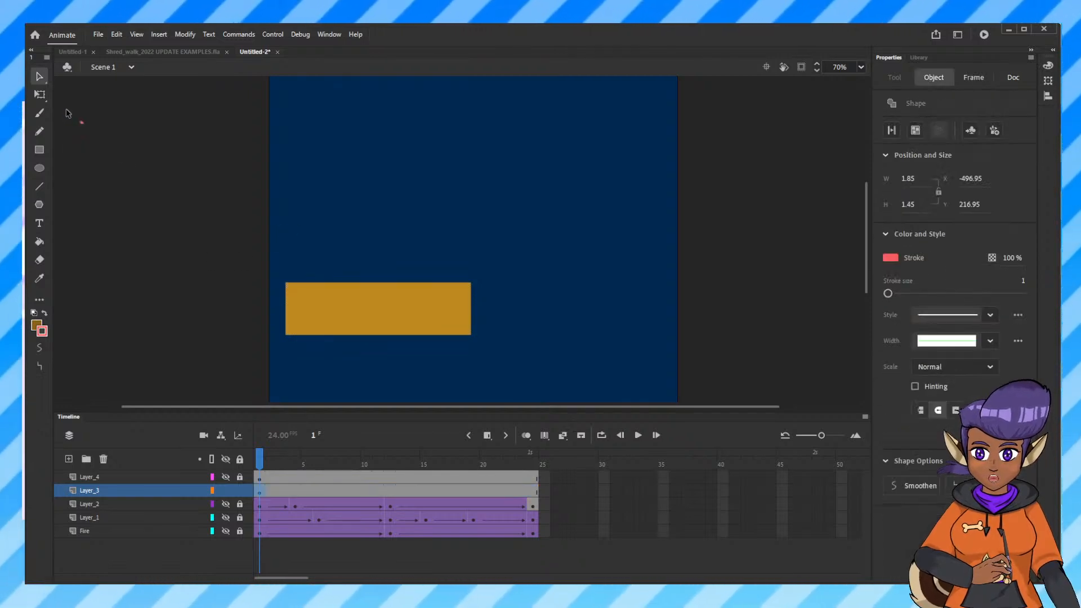
key("Delete")
Convert the rectangle on Layer_3 to a graphic symbol named log.
left_click(351, 318)
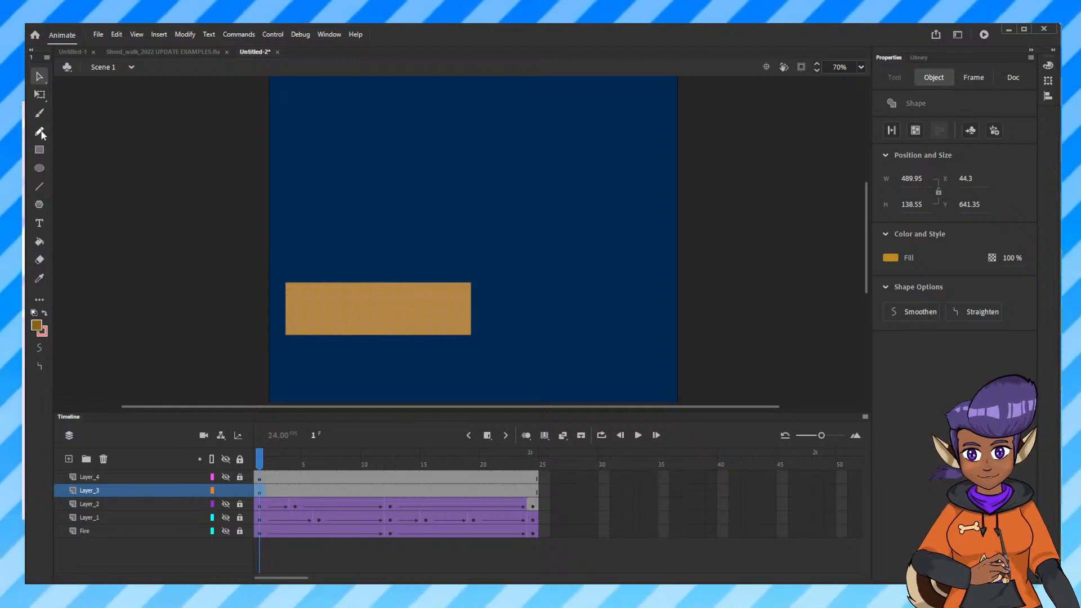
left_click(202, 264)
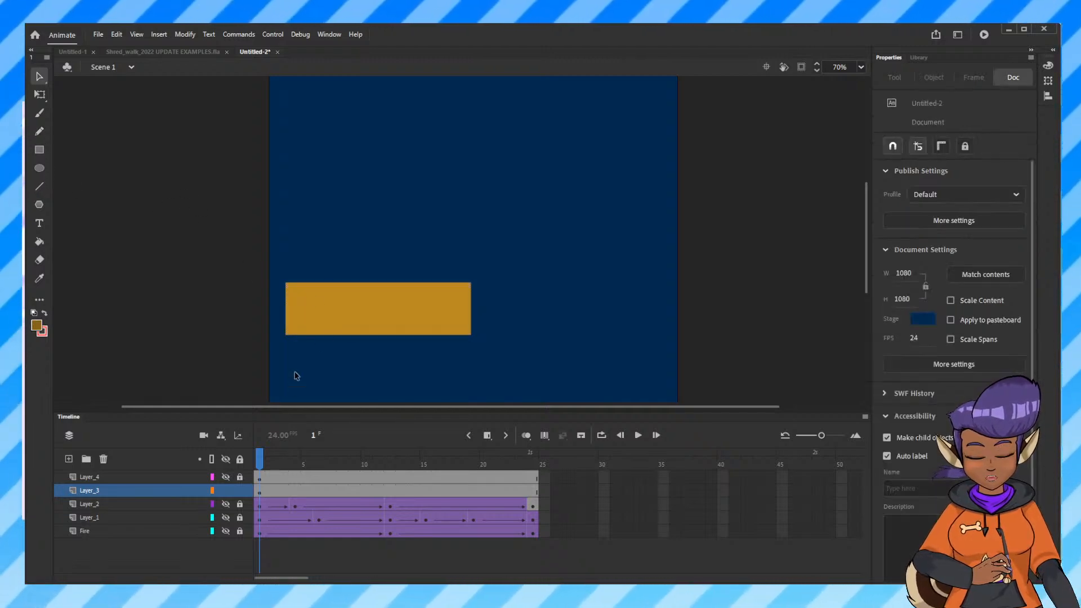
left_click(316, 310)
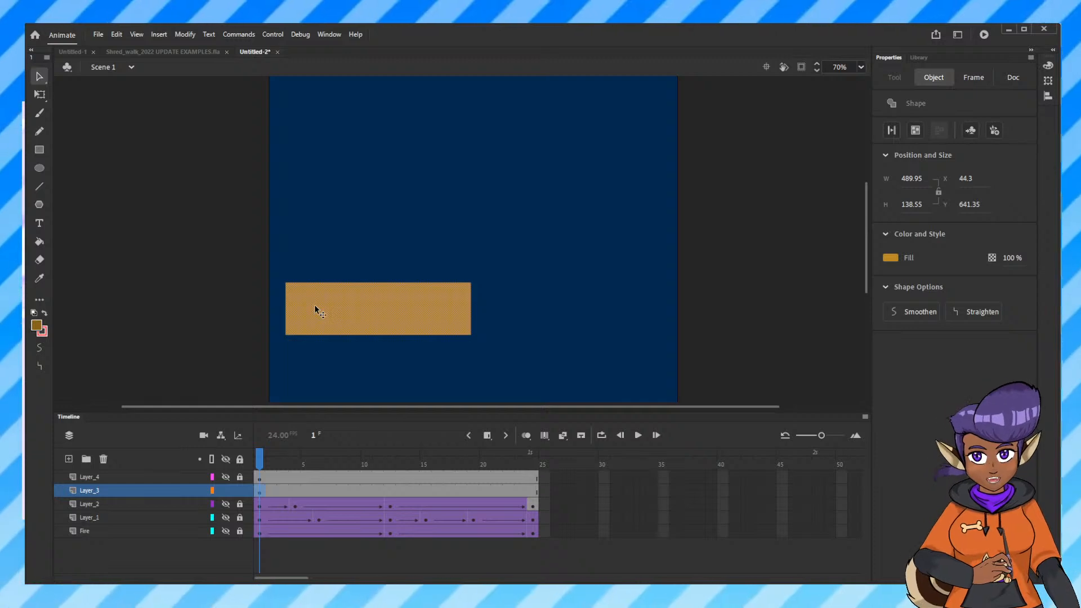
key("F8")
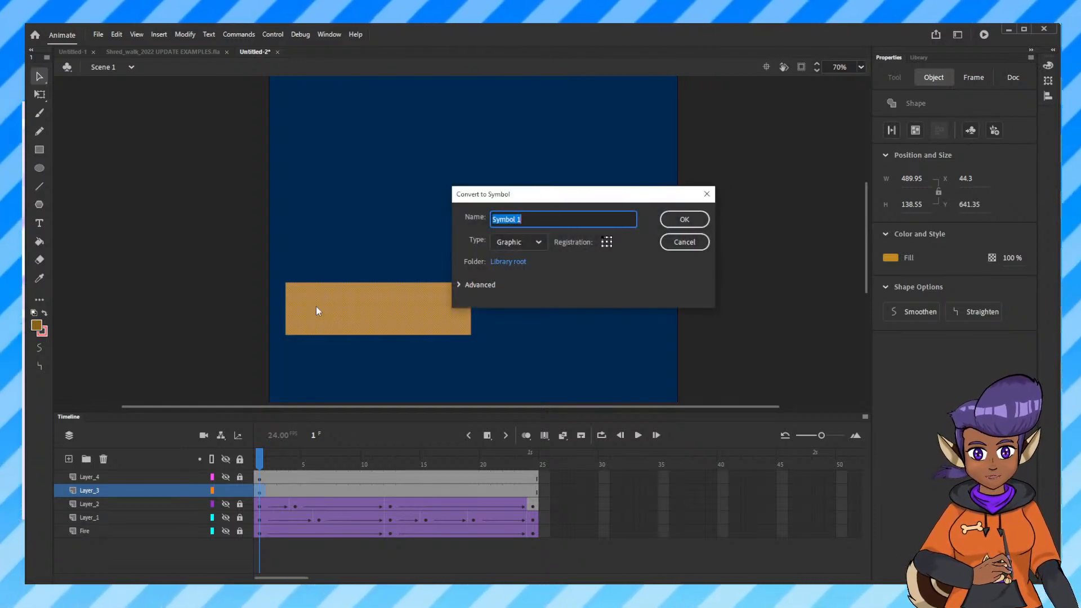
type("log")
key("Return")
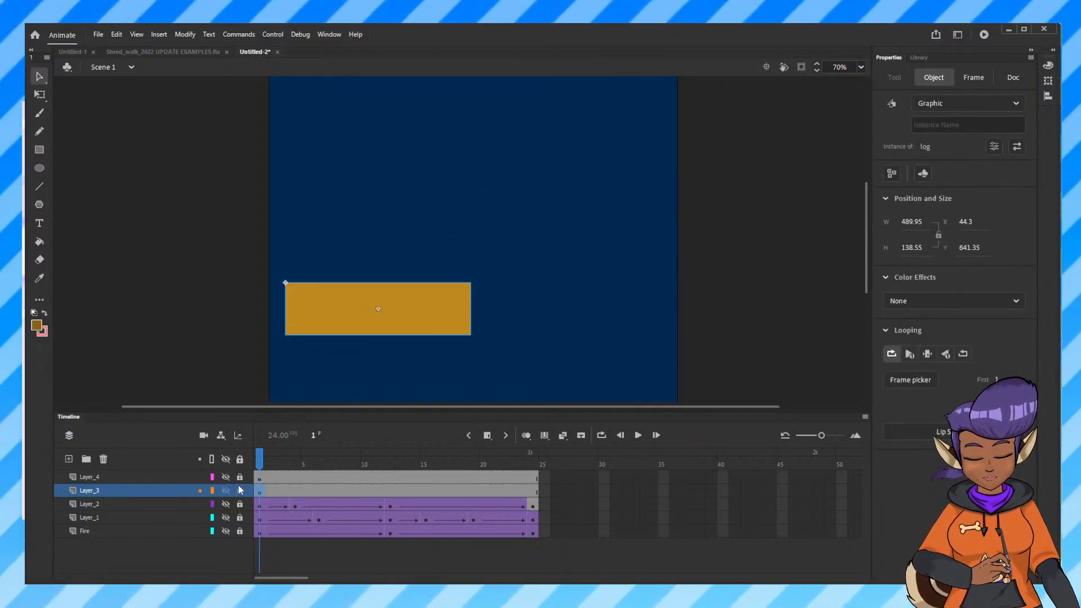
With Layer_4 shown and unlocked and Layer_3 locked, delete the pink outline around the darker rectangle.
left_click(225, 476)
left_click(262, 479)
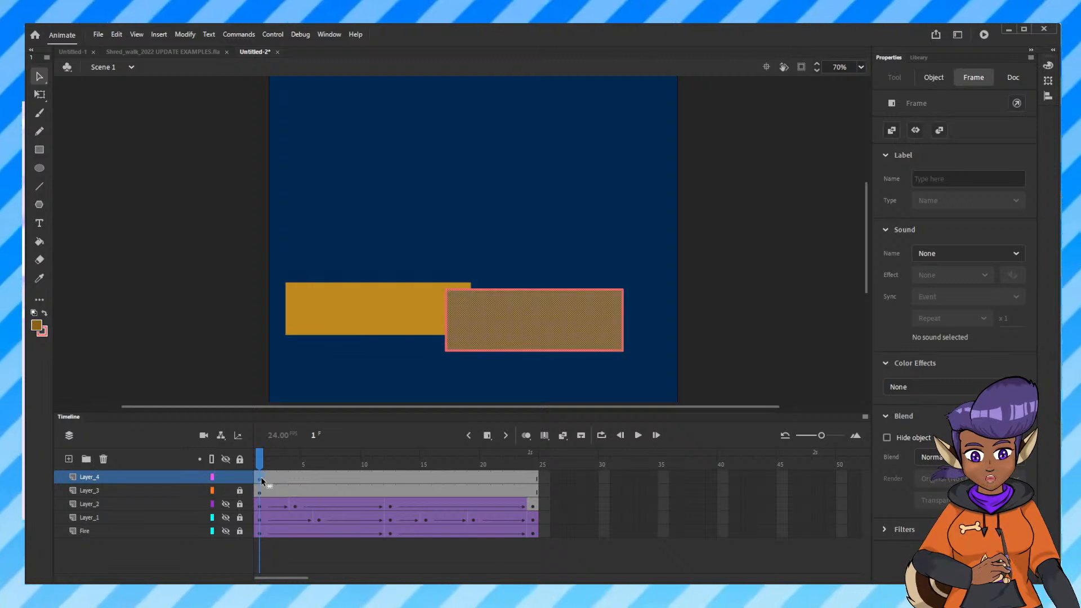
left_click(586, 286)
left_click(586, 289)
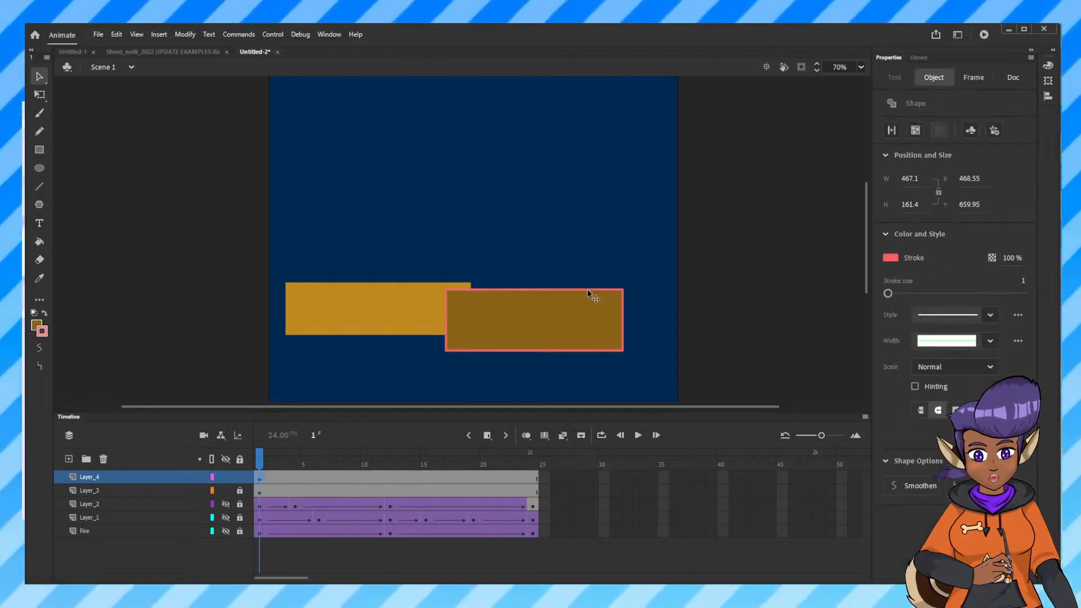
key("Delete")
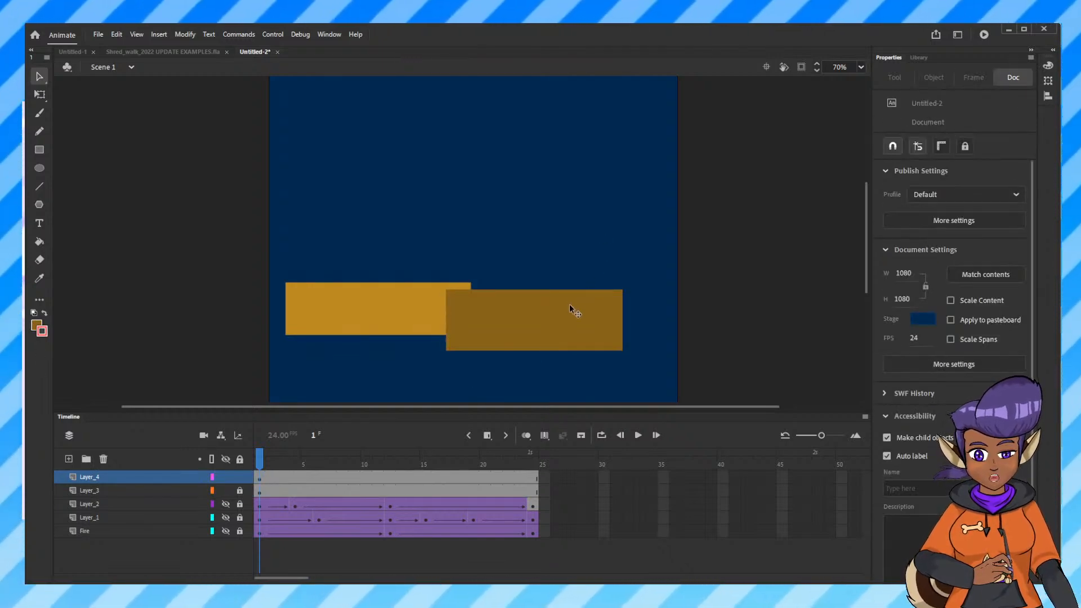
Move the darker rectangle slightly left and rotate it a few degrees clockwise so it overlaps the other log.
left_click(574, 333)
mouse_move(574, 333)
left_mouse_down()
mouse_move(569, 319)
mouse_move(618, 355)
mouse_move(567, 336)
left_mouse_up()
key("q")
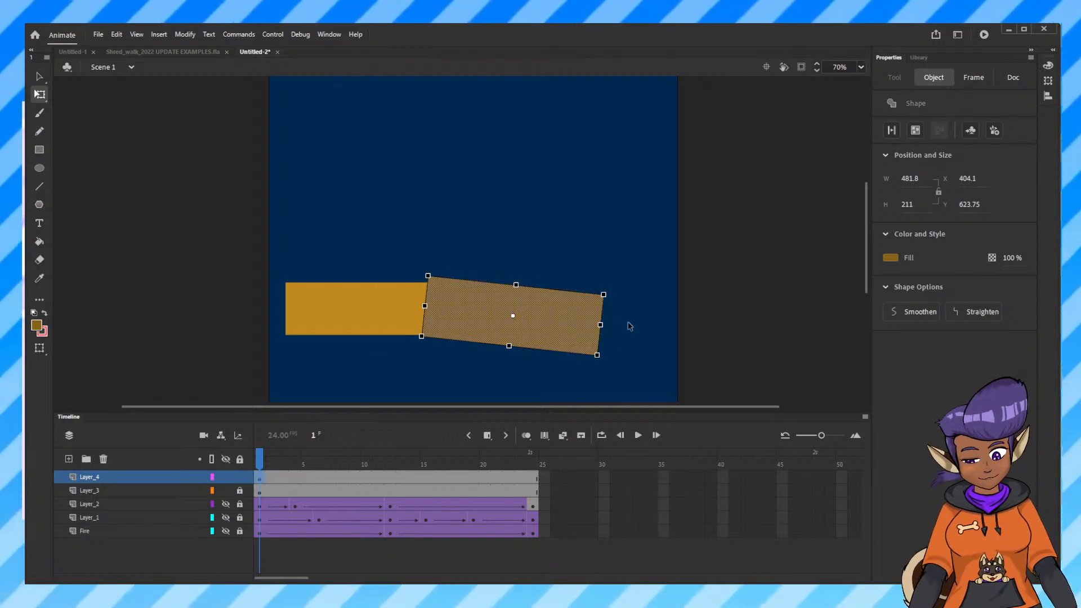
Convert the tilted rectangle to a graphic symbol named other log.
key("F8")
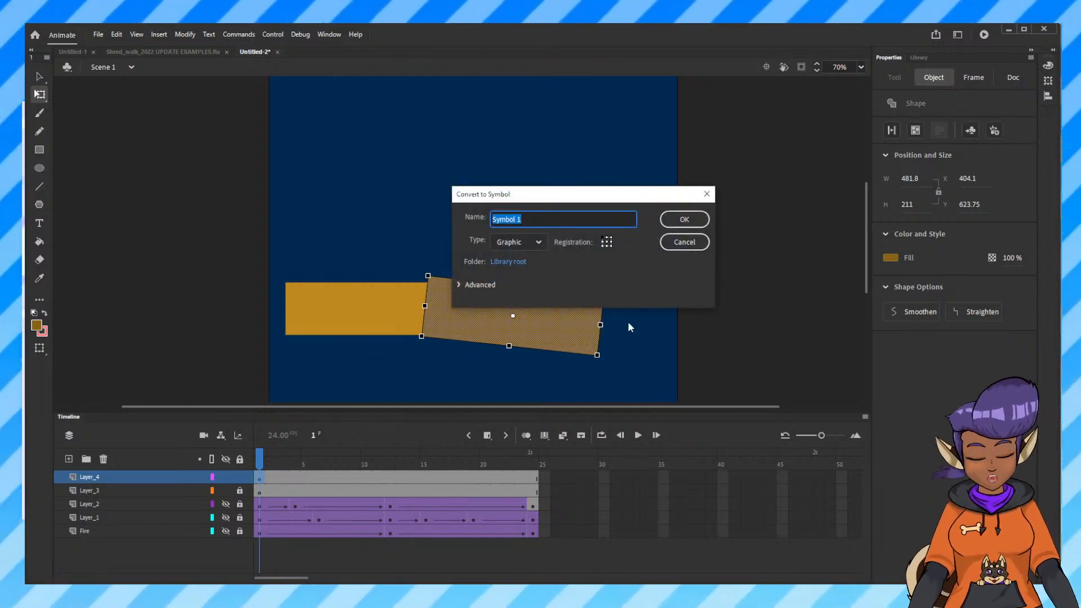
type("other l")
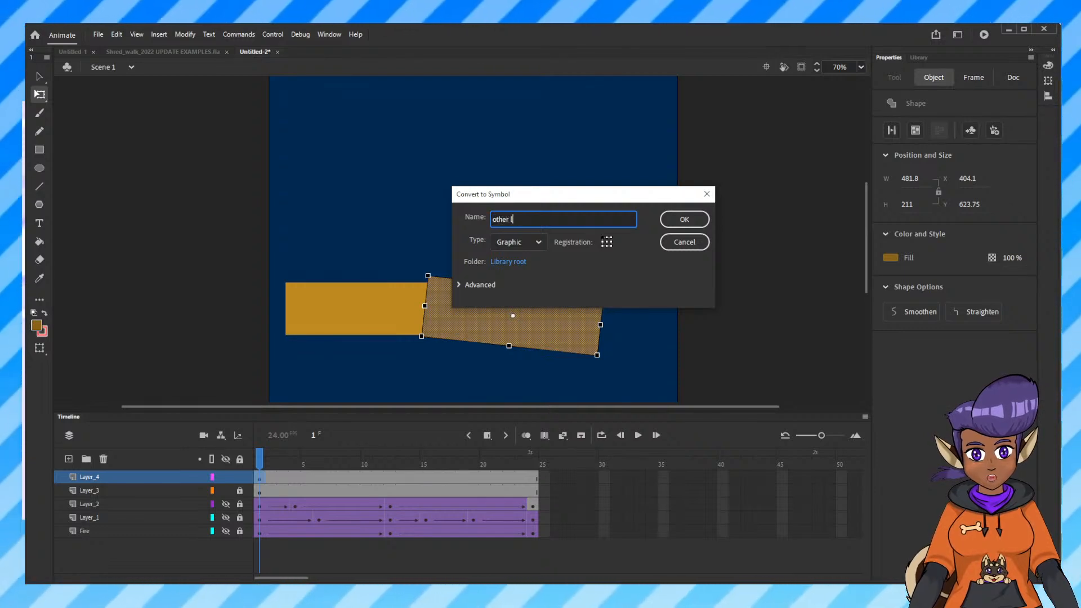
type("og")
key("Return")
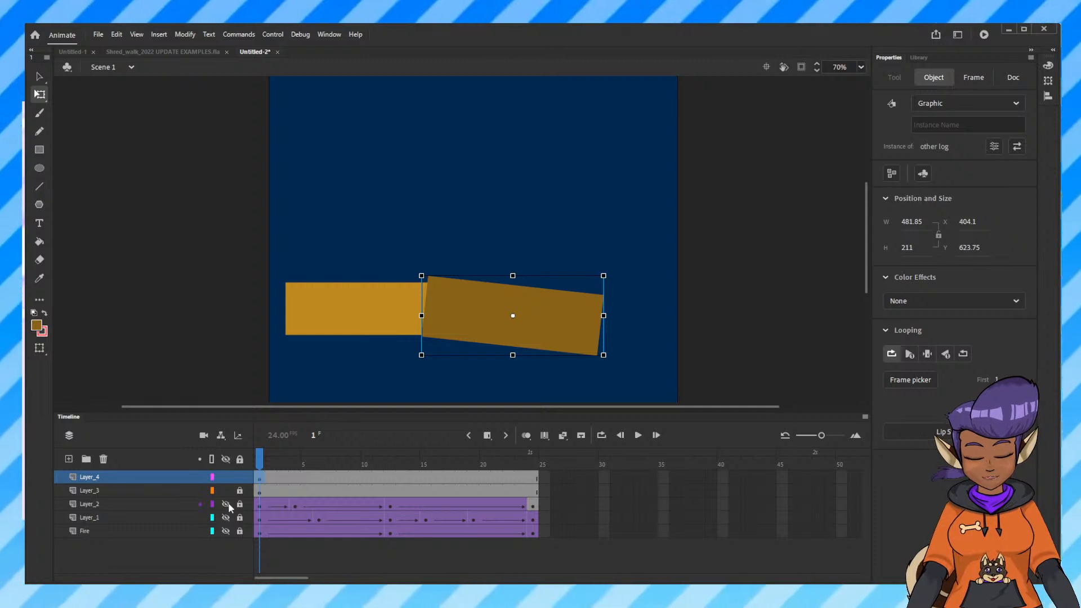
Show the three flame layers again and scrub through the animation to frame 24.
left_click_drag(226, 504, 231, 530)
left_click(647, 257)
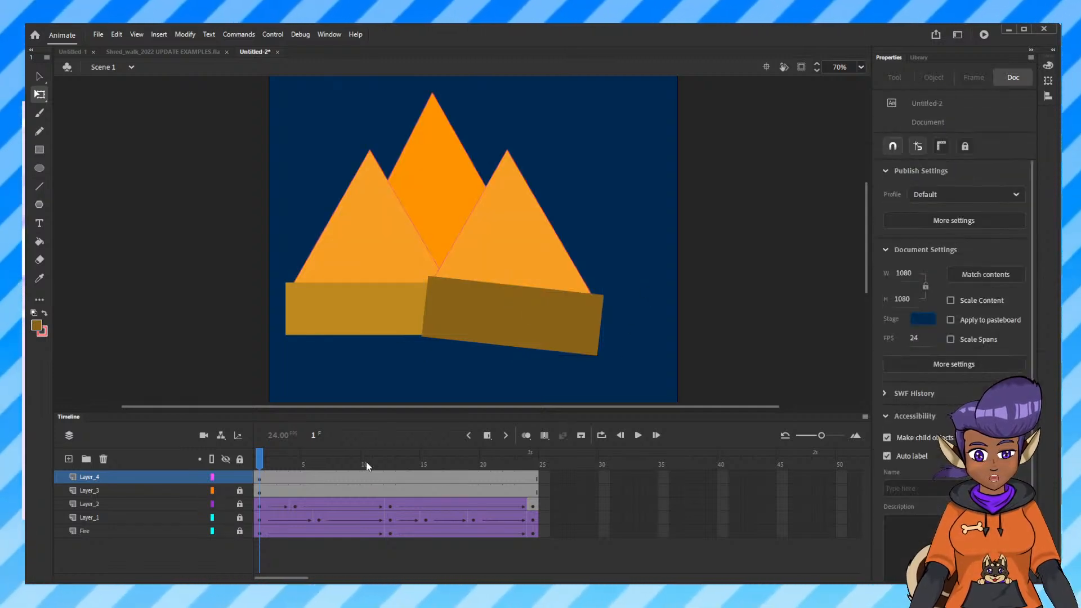
left_click_drag(261, 463, 331, 469)
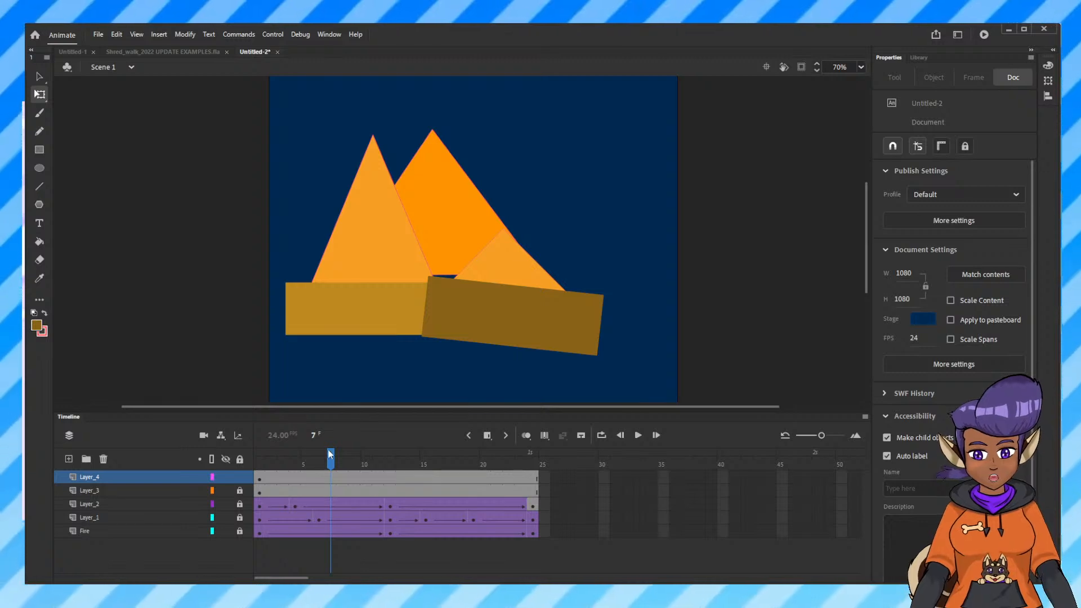
left_click(397, 456)
left_click_drag(397, 456, 569, 459)
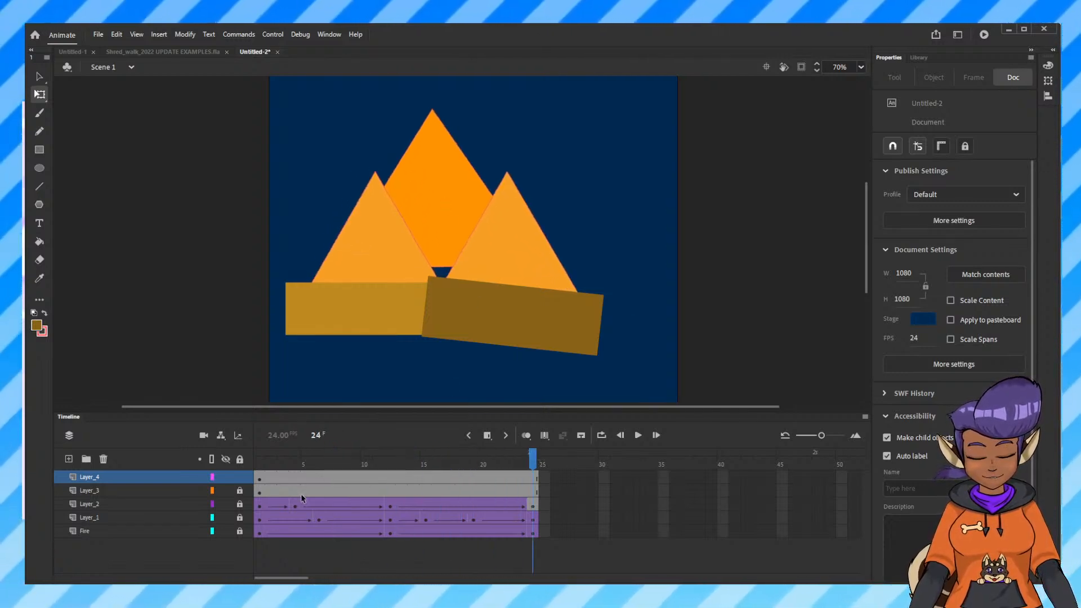
Add a keyframe at frame 6 on the Fire layer and lower the central flame so its base sits behind the logs.
left_click(366, 310)
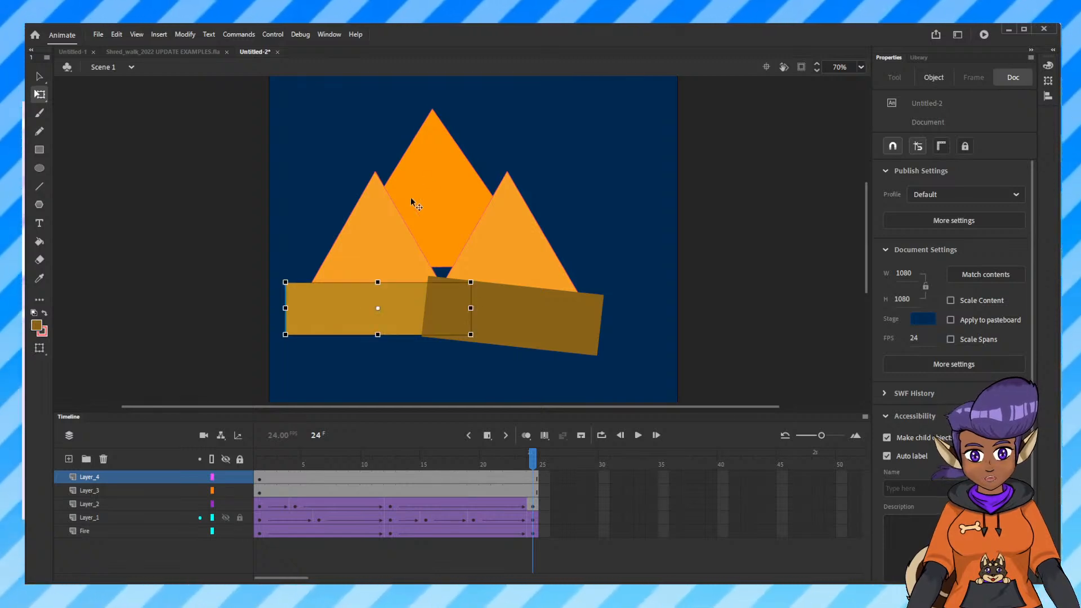
left_click(429, 179)
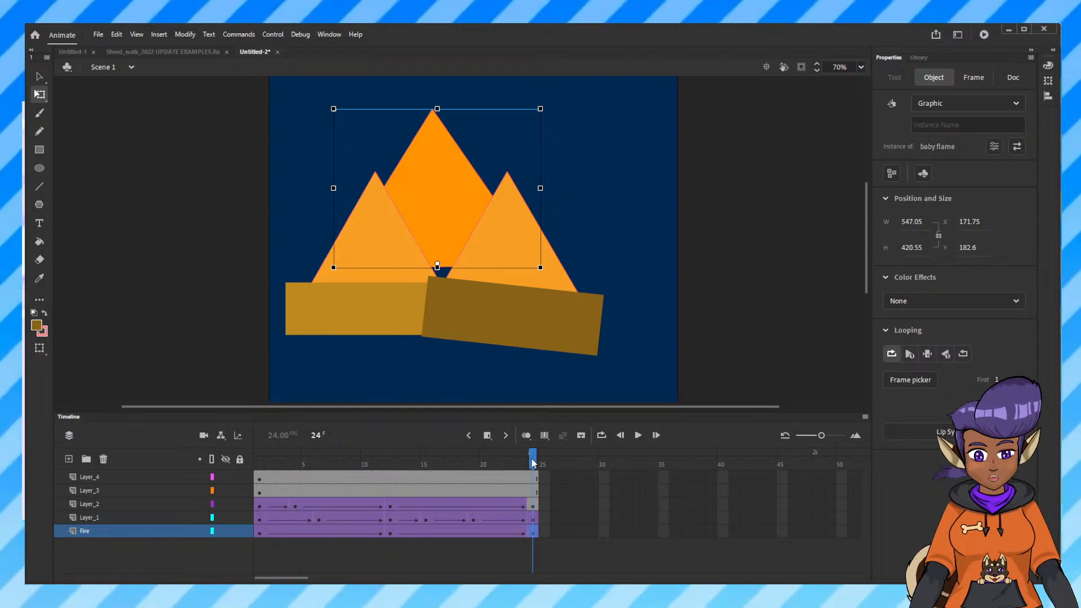
left_click(451, 466)
left_click_drag(451, 467, 322, 485)
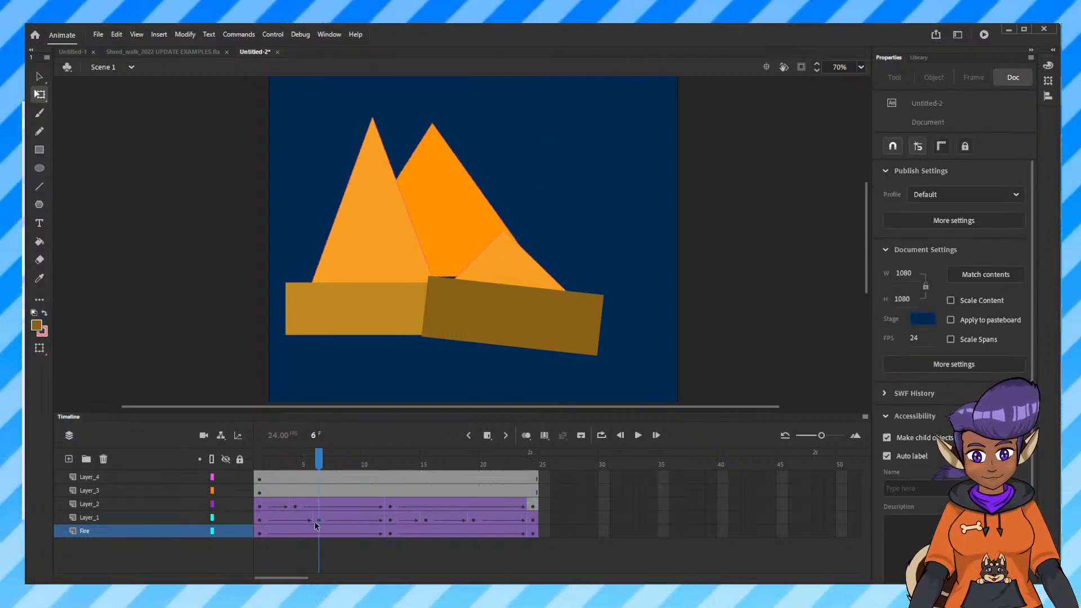
left_click(225, 531)
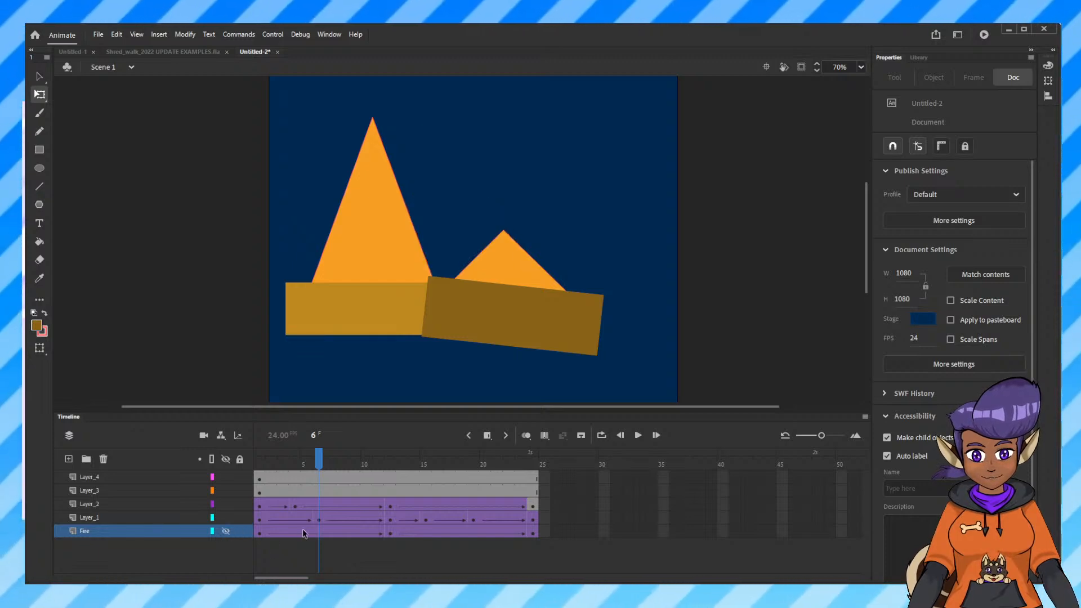
left_click(228, 532)
left_click(317, 534)
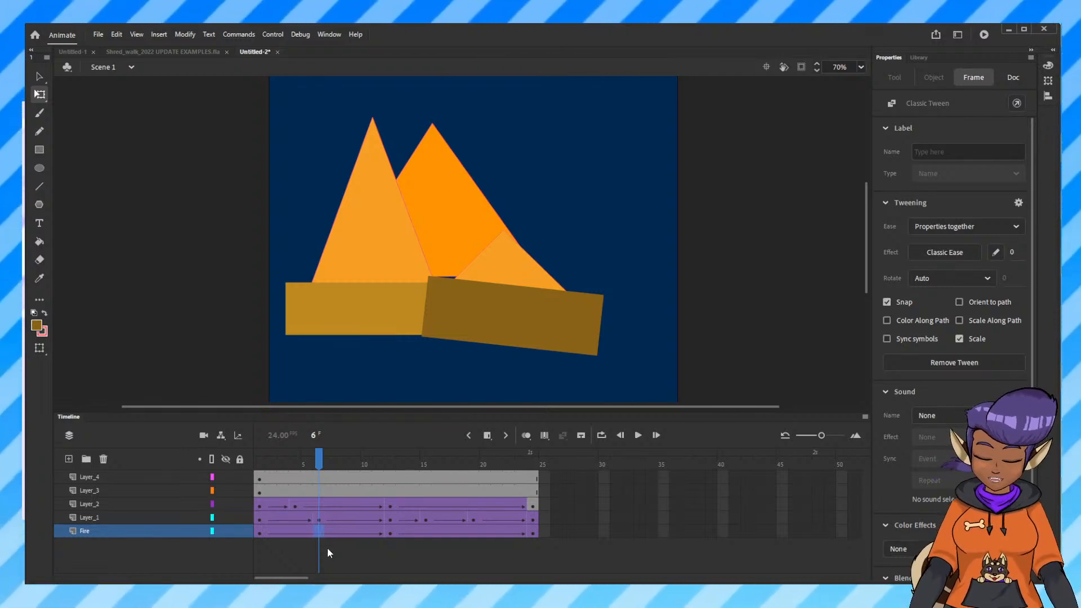
key("F6")
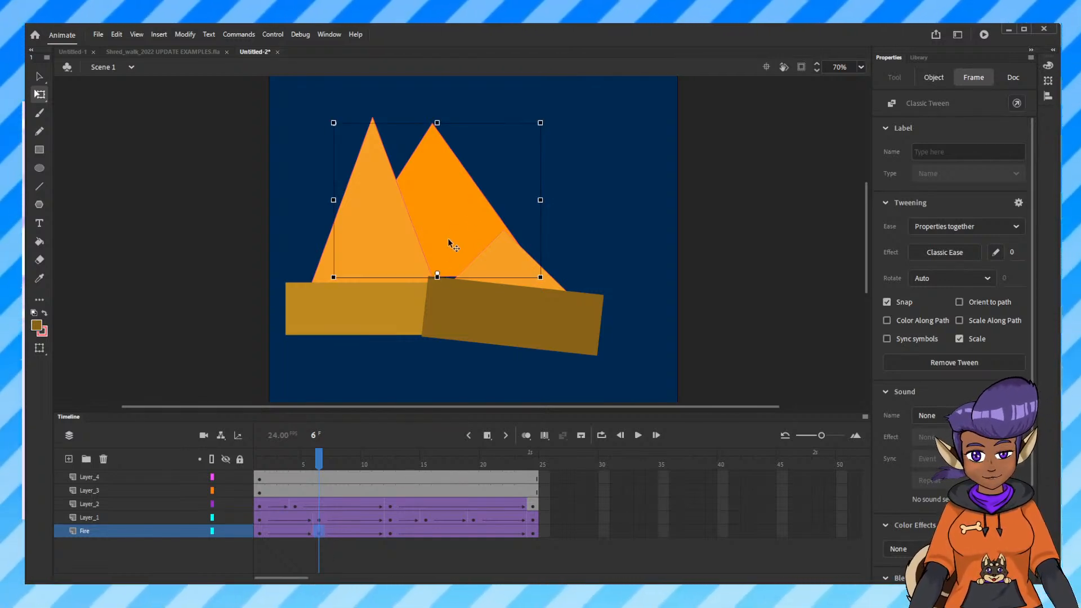
left_click_drag(448, 238, 448, 259)
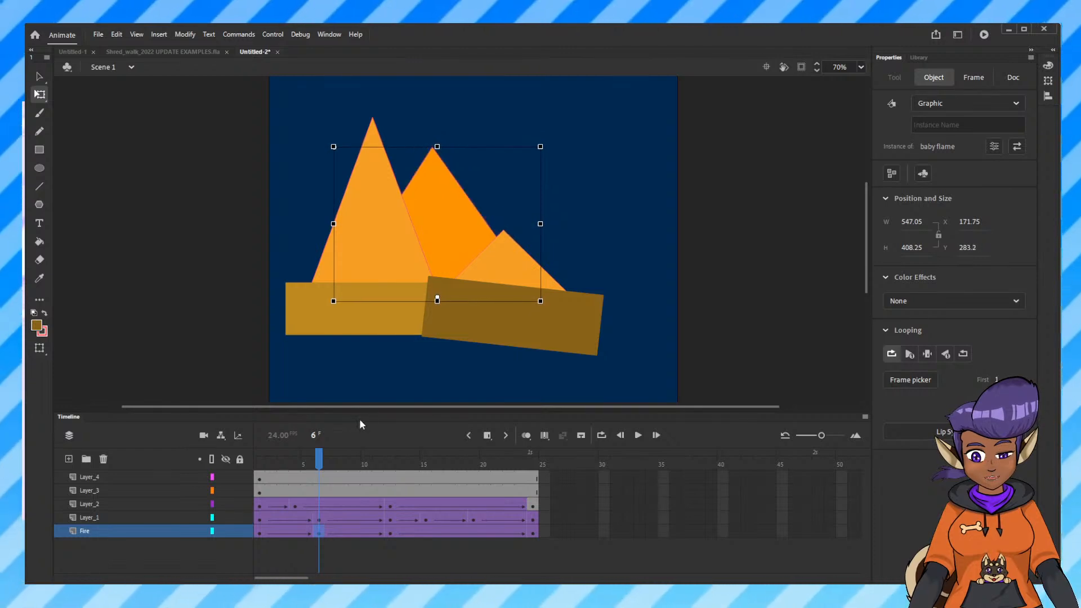
At frame 12, move the central flame down behind the logs and stretch its tip upward to make it taller.
left_click(307, 460)
left_click_drag(316, 465, 390, 475)
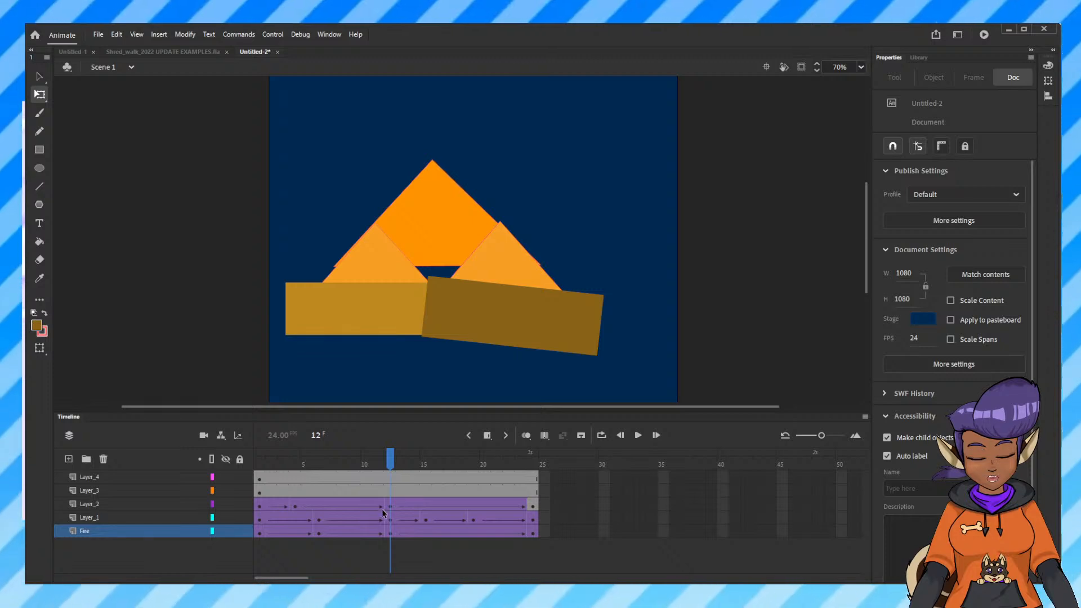
left_click(392, 531)
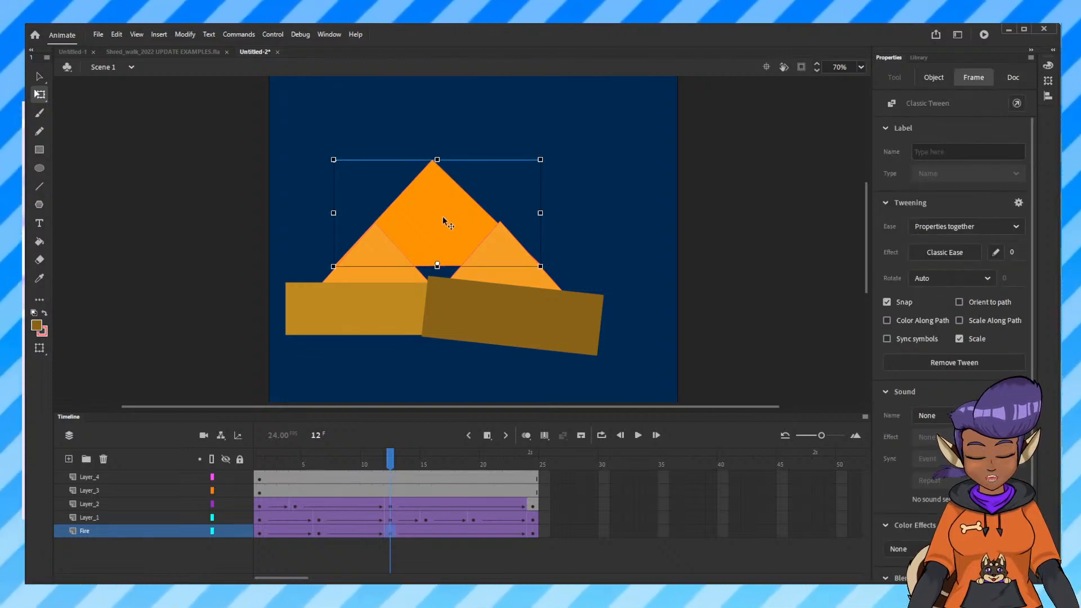
left_click_drag(445, 217, 435, 265)
left_click_drag(437, 202, 424, 112)
At frame 24, lower the central flame behind the logs and stretch its tip upward.
left_click_drag(391, 457, 535, 495)
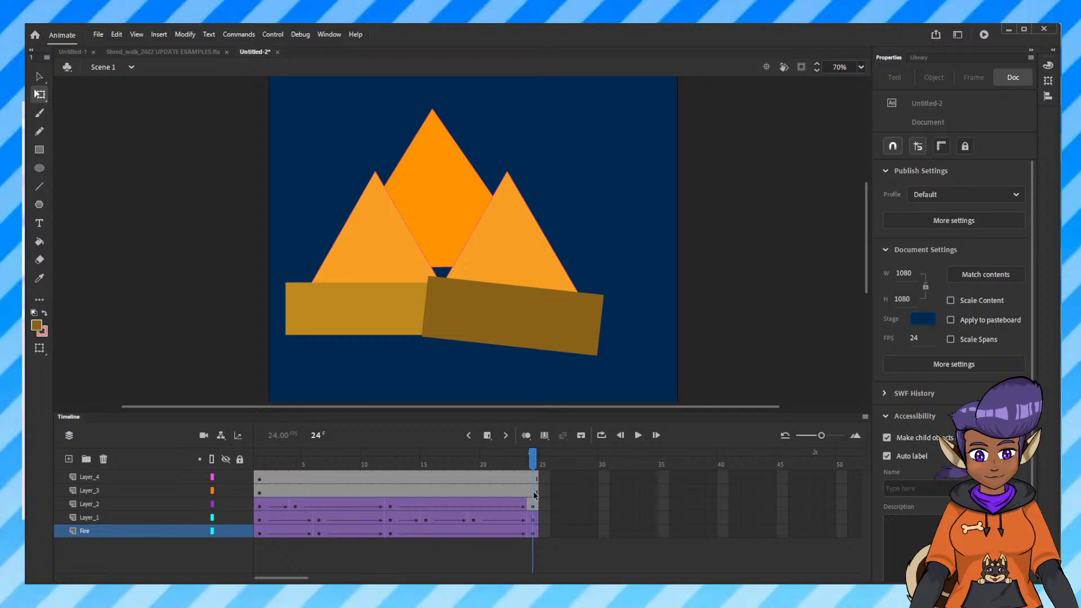
left_click(531, 531)
left_click_drag(448, 214, 448, 233)
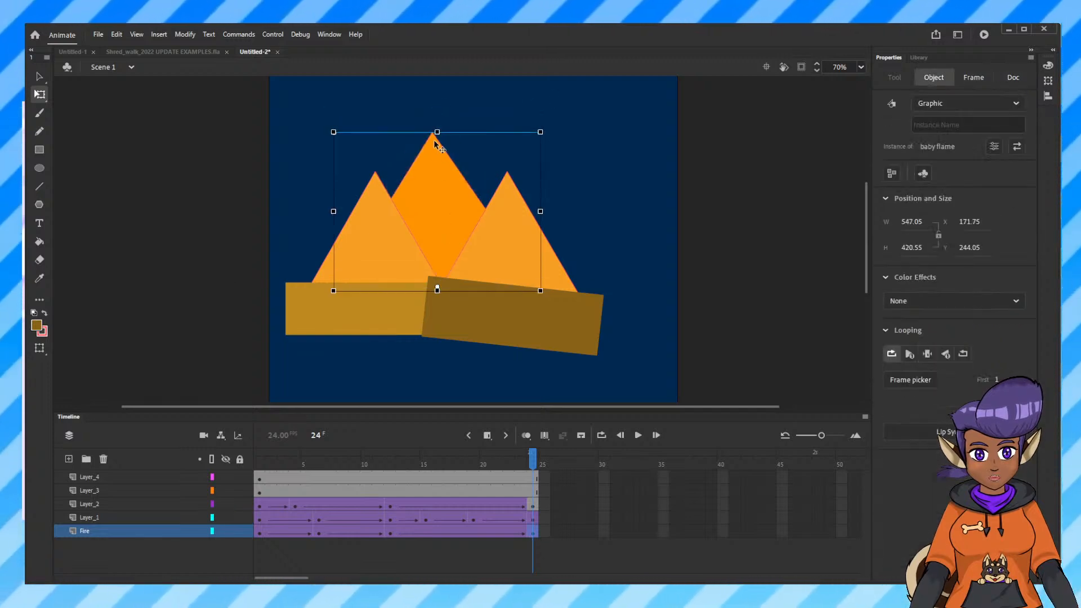
left_click_drag(437, 132, 438, 112)
Turn on looping over frames 1 to 24, play the campfire animation and stop it.
mouse_move(532, 463)
left_mouse_down()
mouse_move(260, 462)
mouse_move(373, 448)
mouse_move(538, 451)
left_mouse_up()
left_click(601, 436)
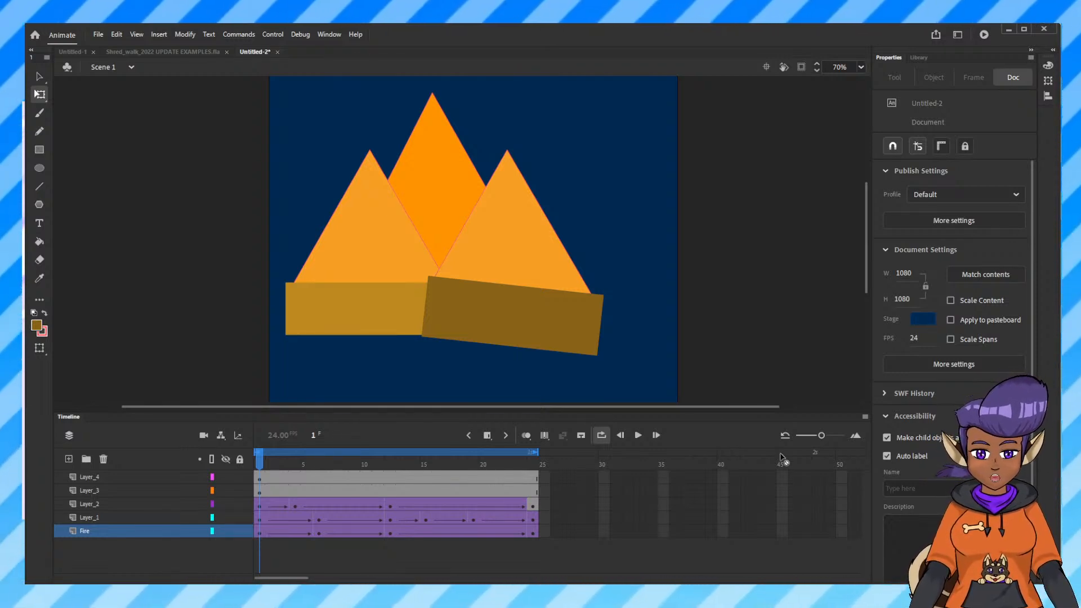
left_click(638, 436)
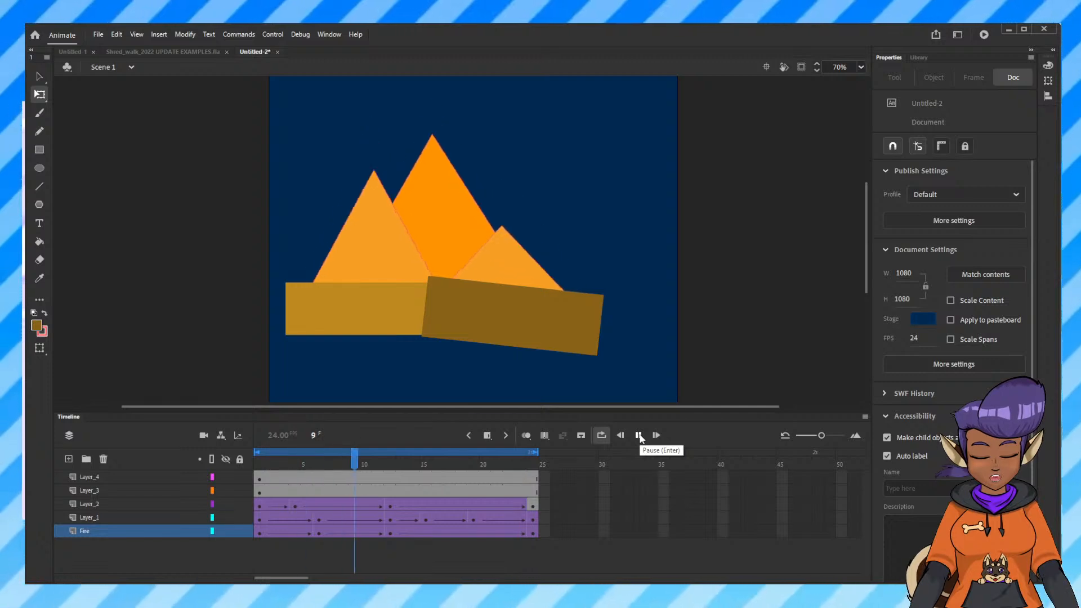
left_click(640, 435)
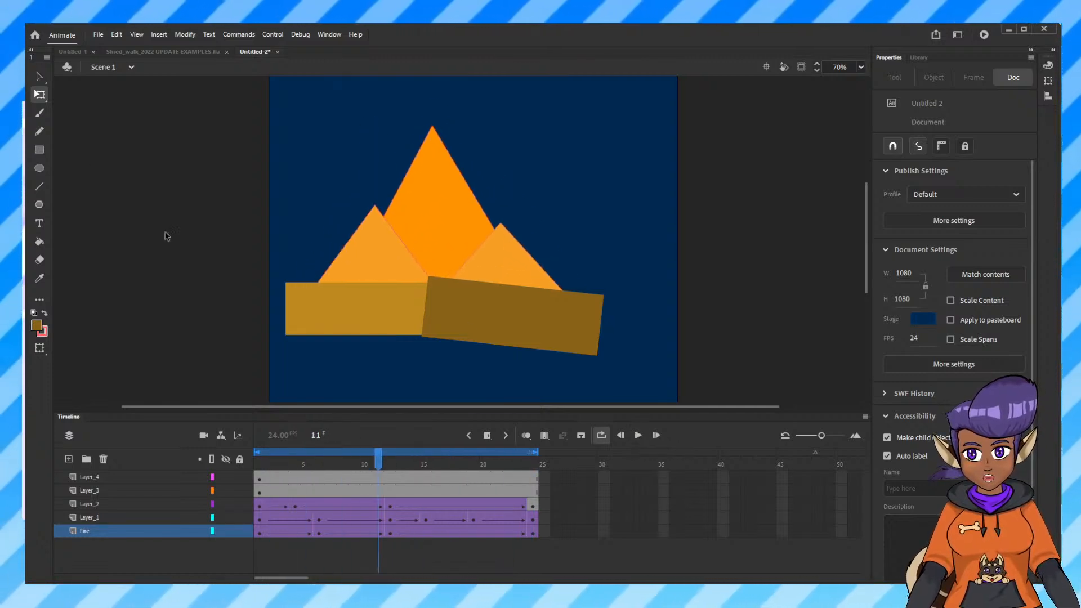
Save the campfire document as faild flame in the Shred Walk cycle folder.
left_click(106, 35)
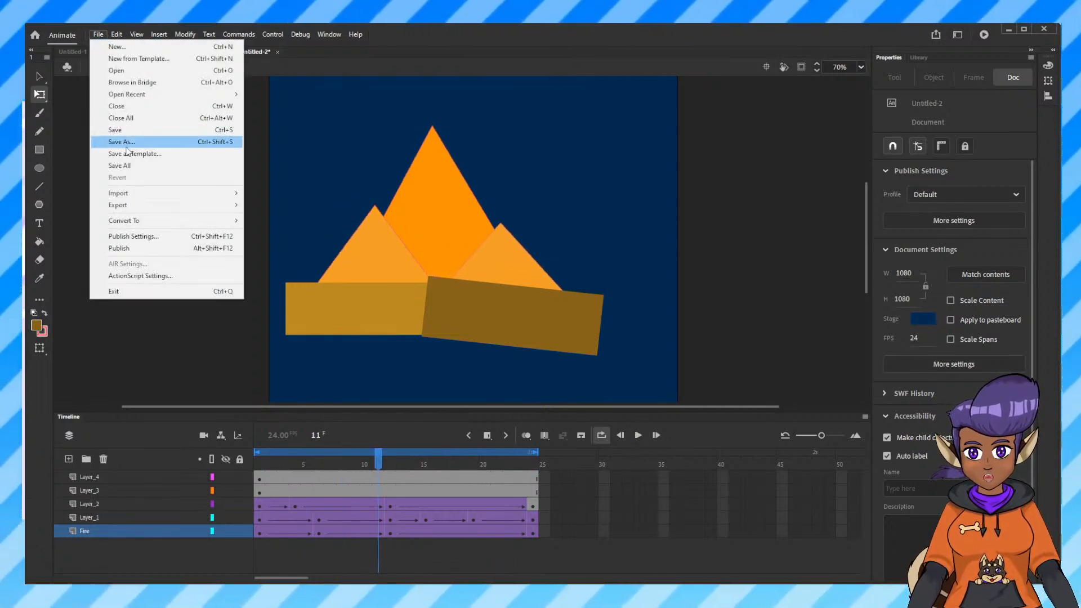
left_click(127, 141)
type("faild flame")
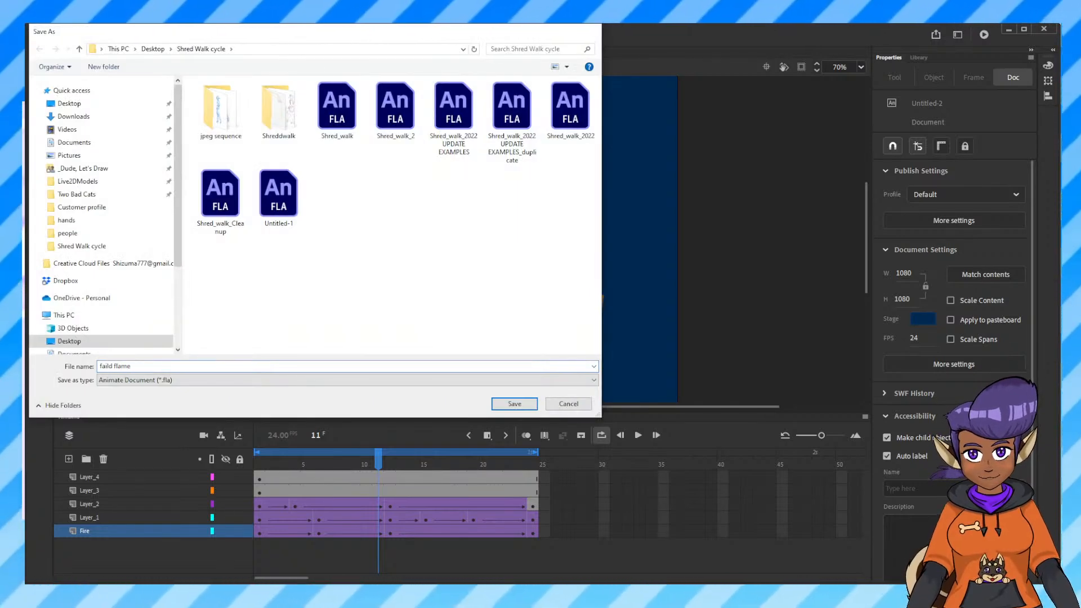
key("Return")
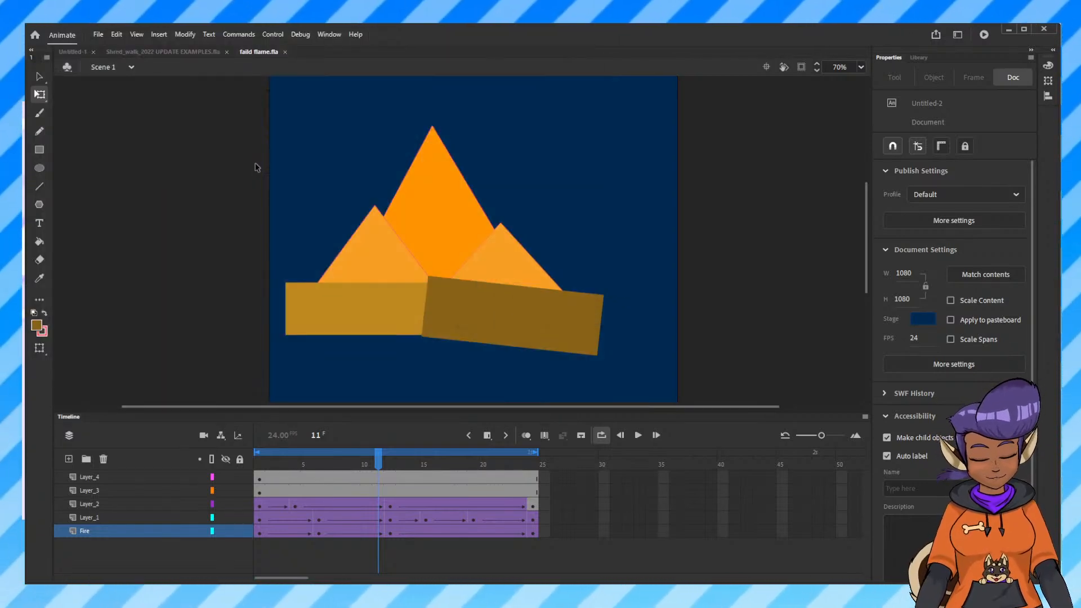
Switch to the Shred_walk_2022 UPDATE EXAMPLES.fla document, test its movie to preview the walk cycle, and close the preview.
left_click(130, 52)
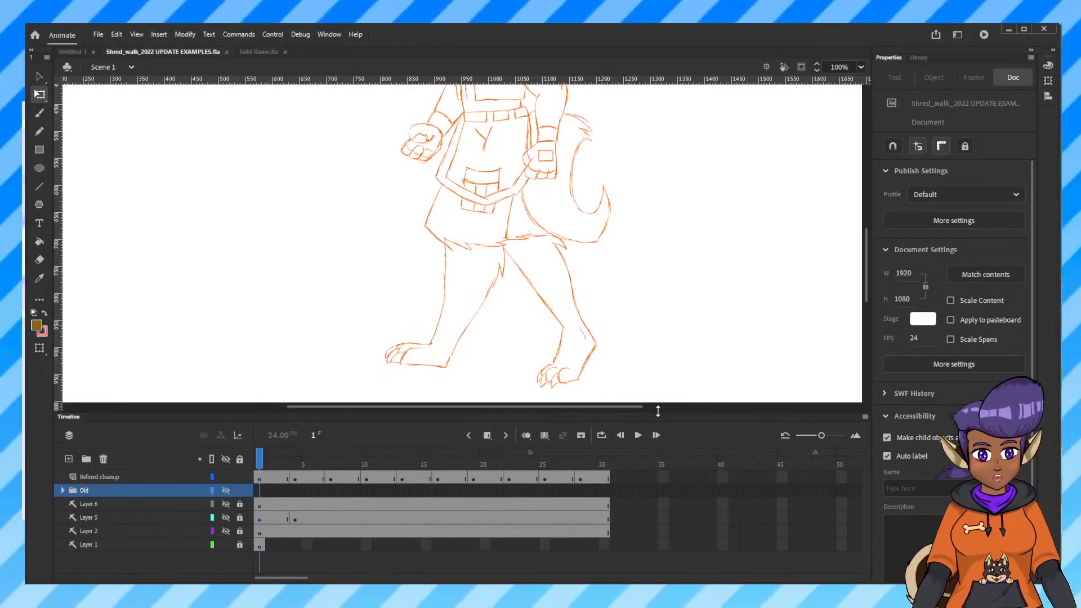
left_click_drag(620, 411, 658, 452)
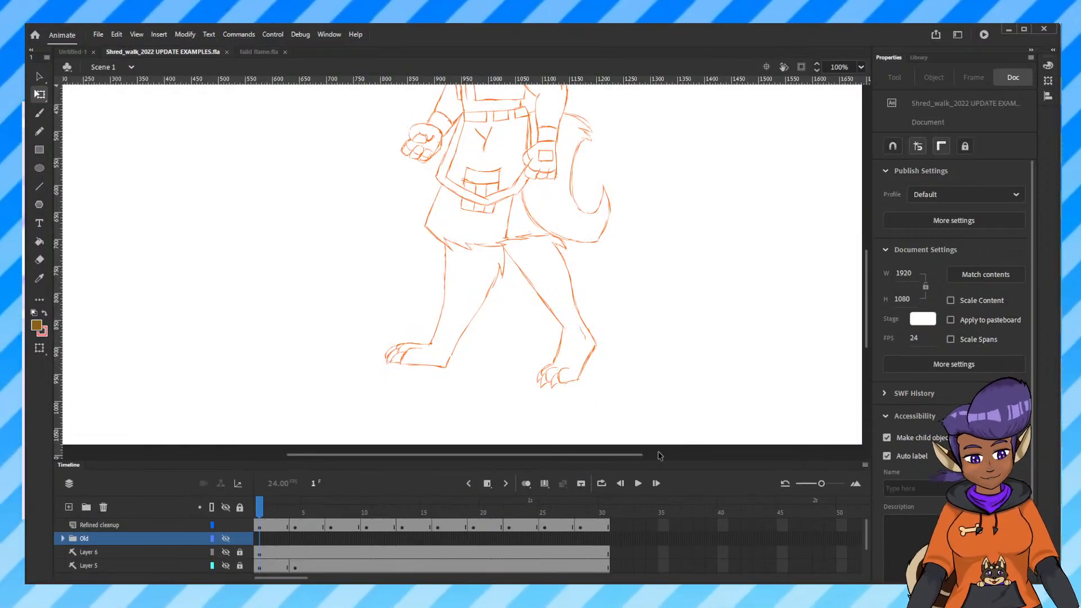
scroll(657, 452, "up", 5)
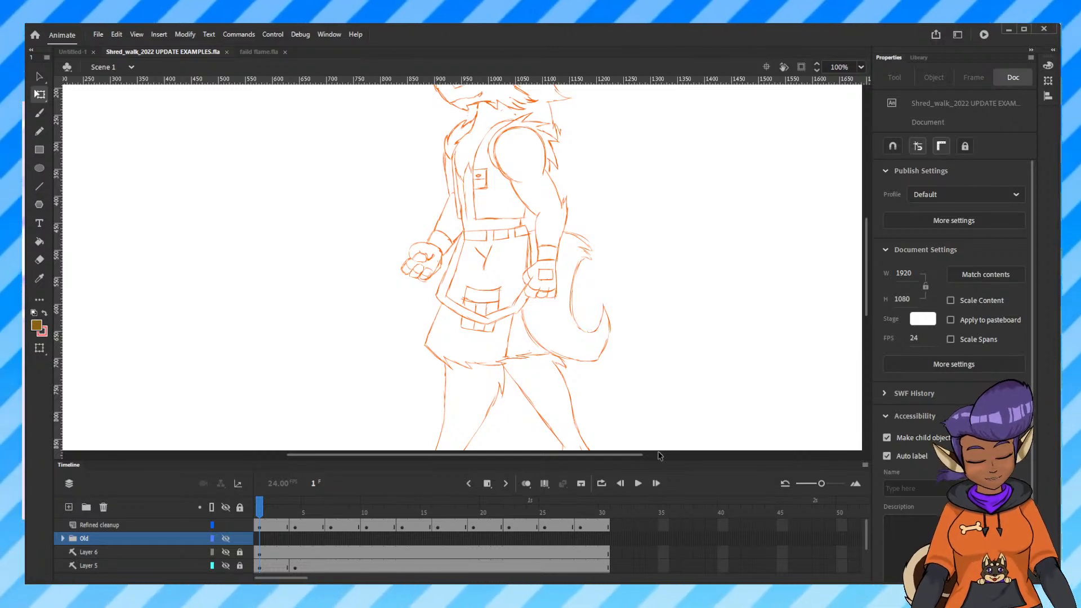
key("ctrl+minus")
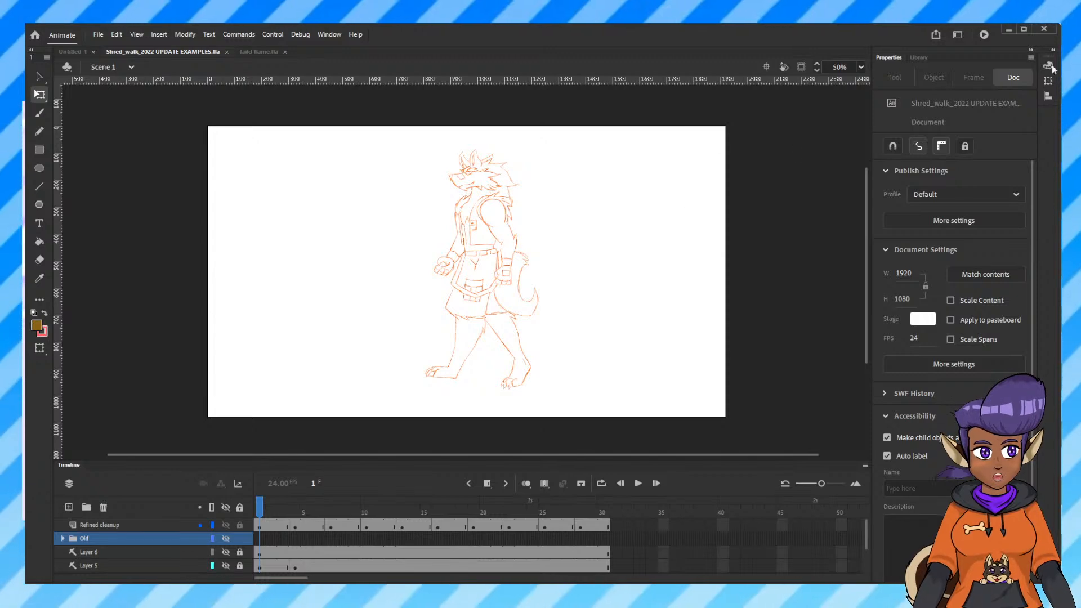
left_click(983, 35)
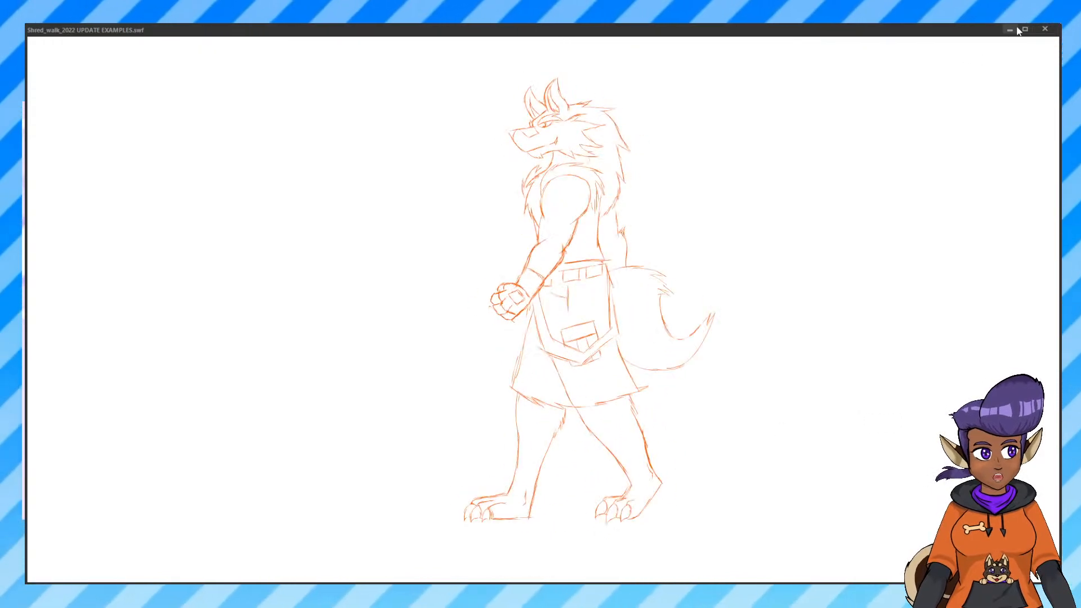
left_click(1045, 31)
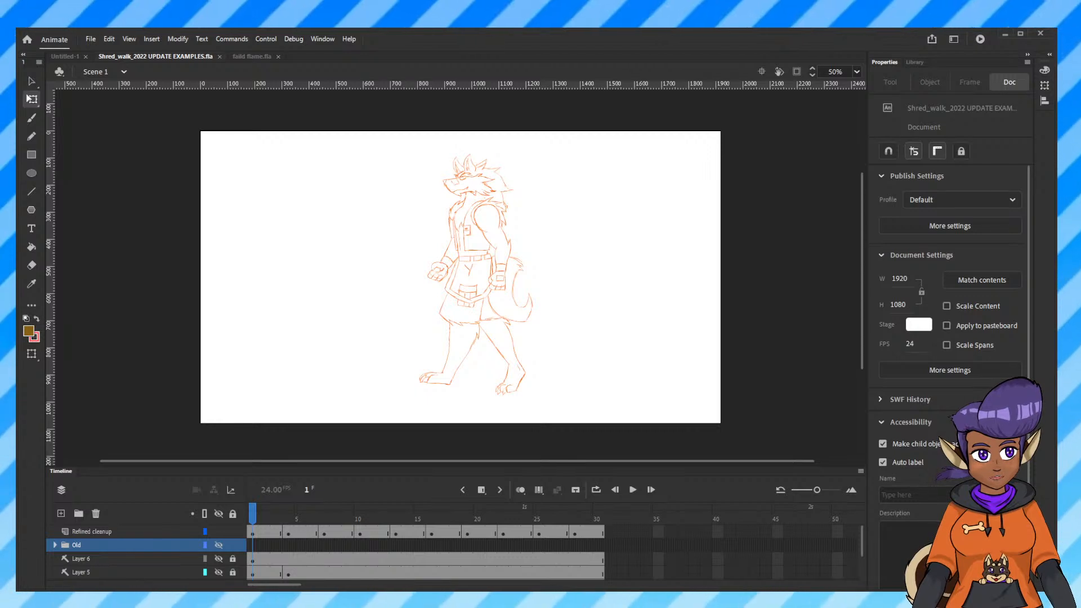
left_click_drag(537, 467, 536, 305)
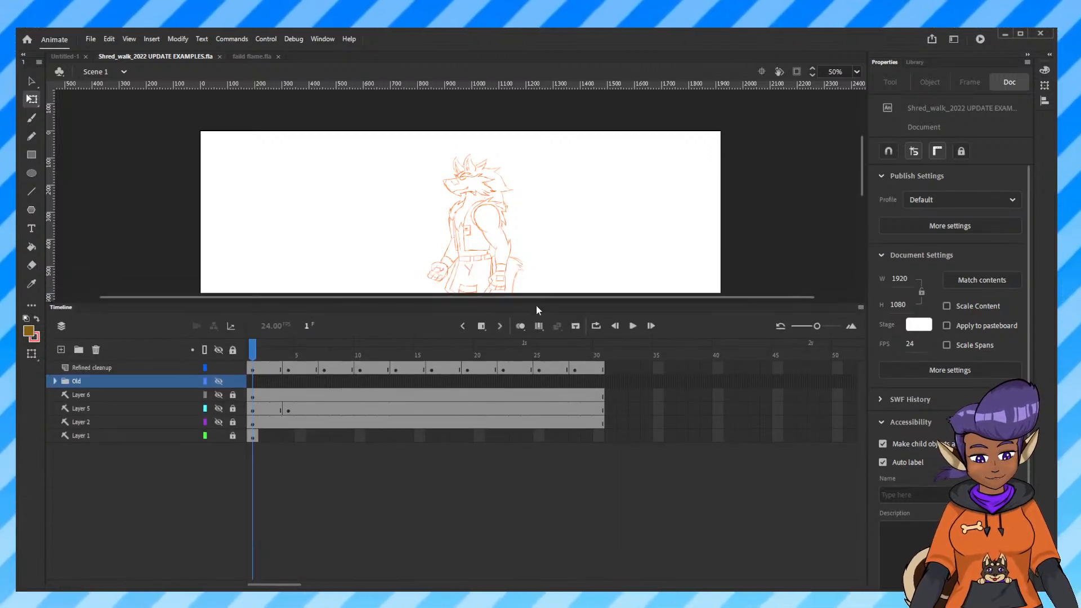
key("ctrl+=")
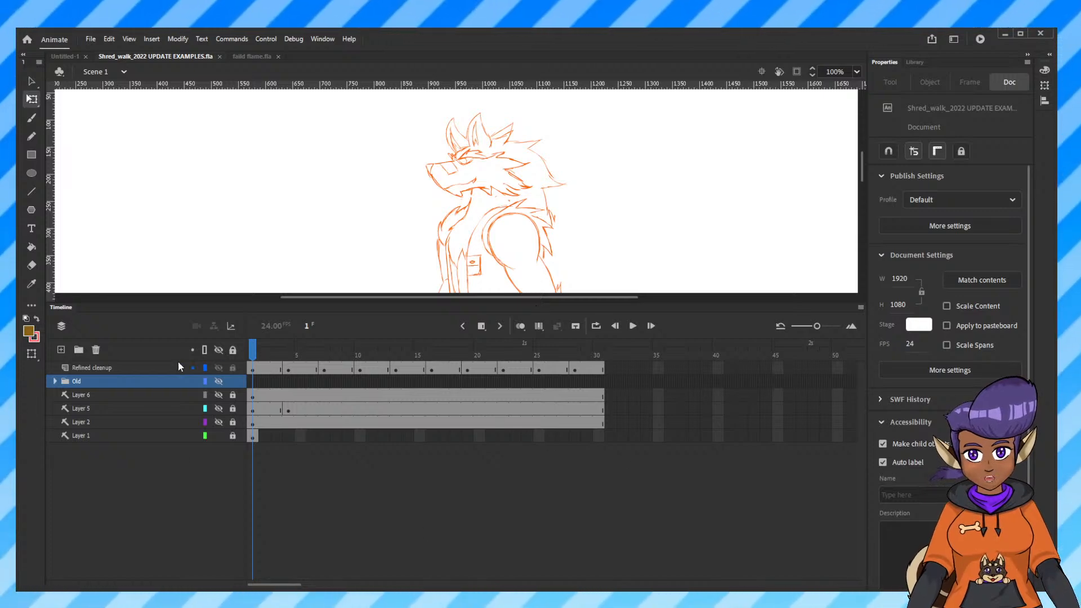
mouse_move(252, 356)
left_mouse_down()
mouse_move(589, 363)
mouse_move(162, 379)
left_mouse_up()
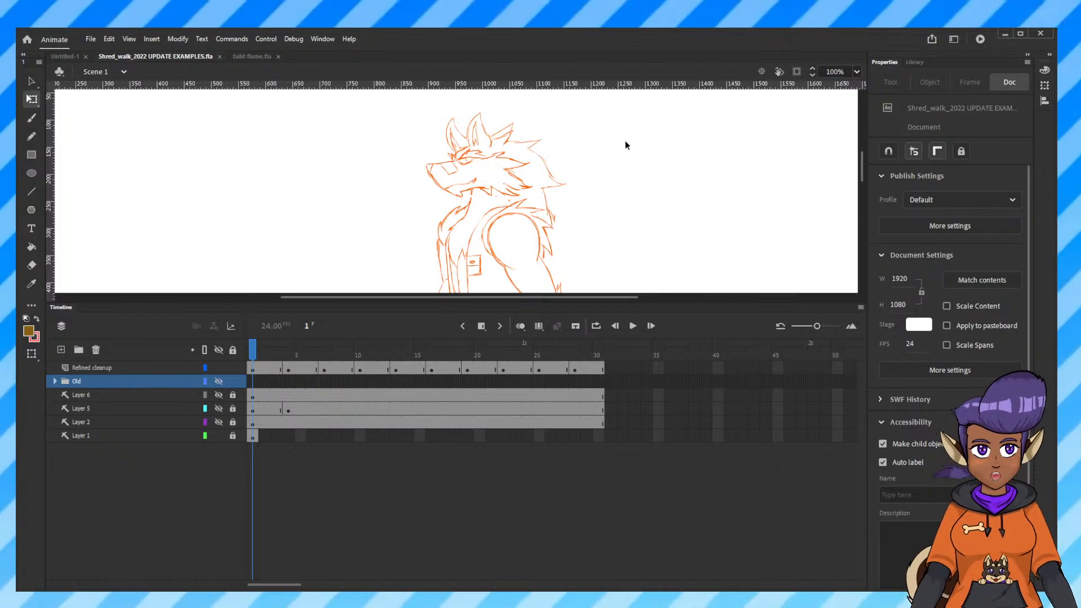
left_click_drag(522, 309, 532, 485)
scroll(560, 271, "down", 3)
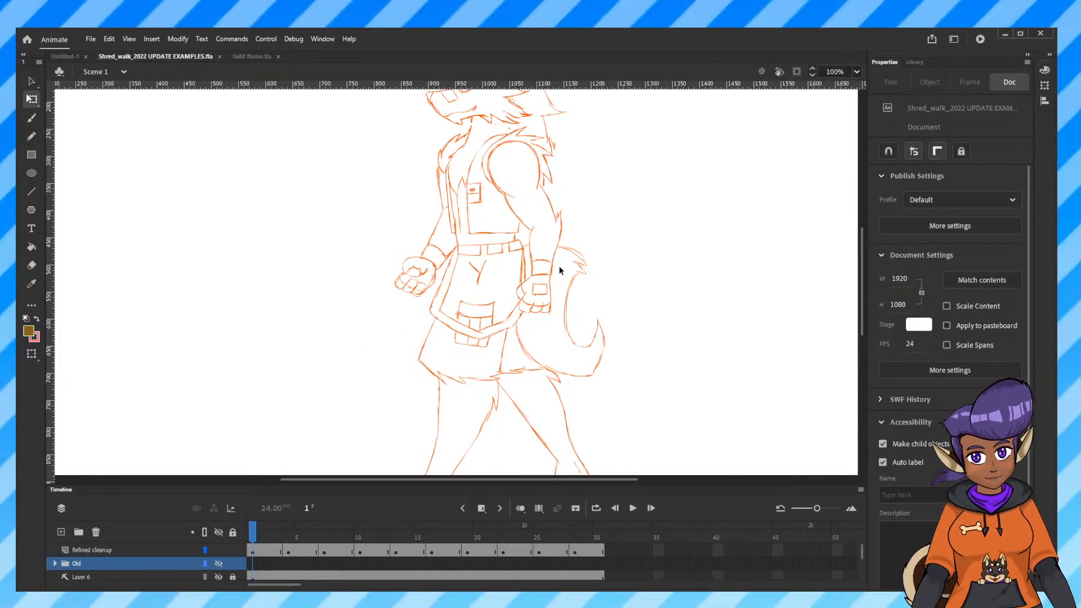
key("ctrl+minus")
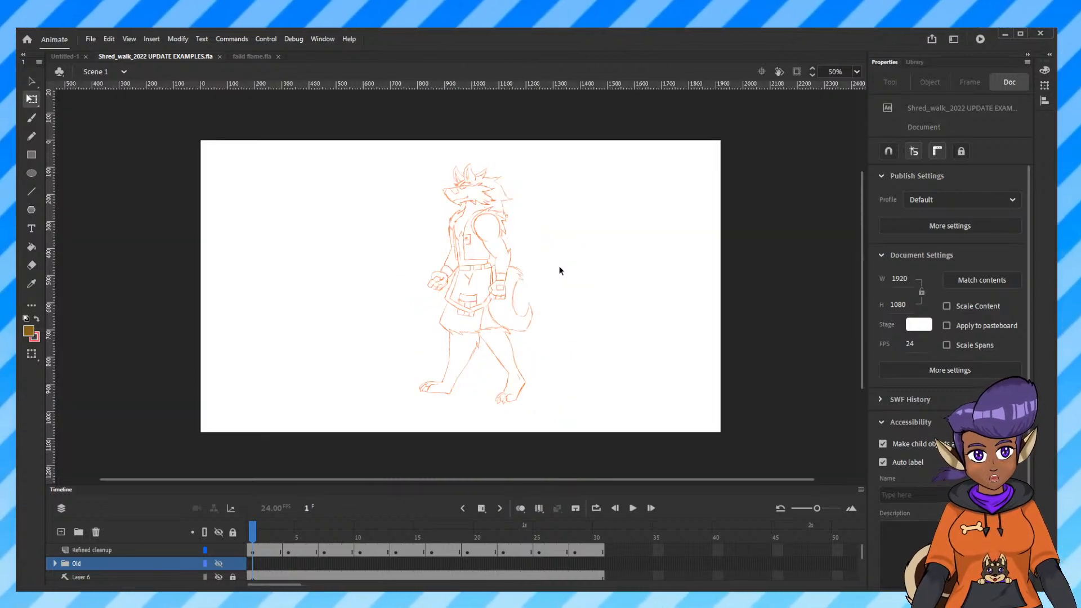
Hide Layer 1 and return the playhead to frame 1, resizing the timeline to reach the lower layers.
mouse_move(254, 533)
left_mouse_down()
mouse_move(327, 536)
mouse_move(263, 536)
mouse_move(299, 535)
mouse_move(276, 535)
left_mouse_up()
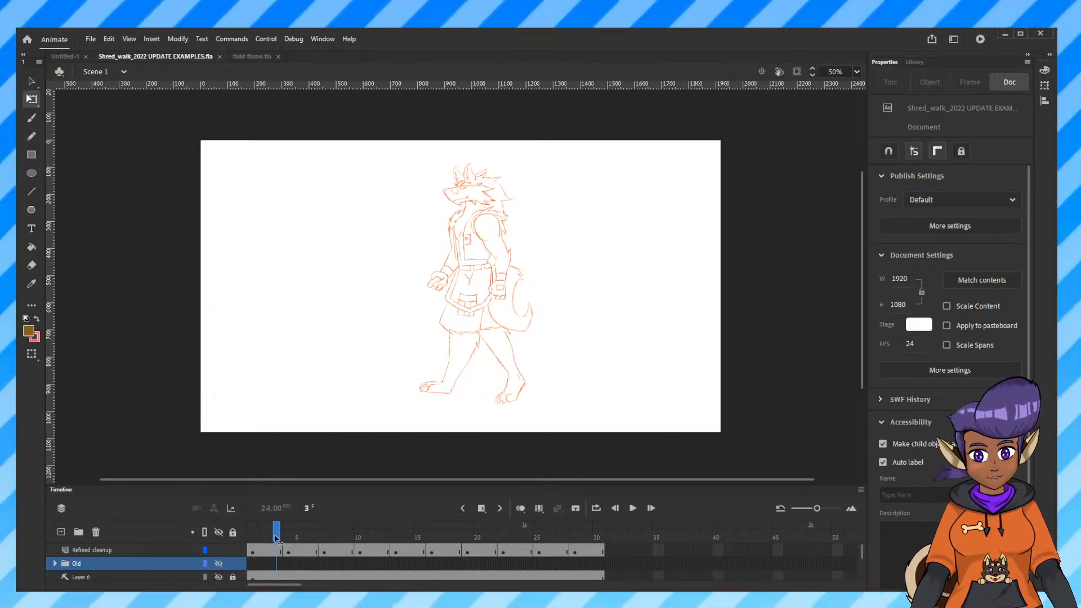
left_click_drag(329, 486, 331, 373)
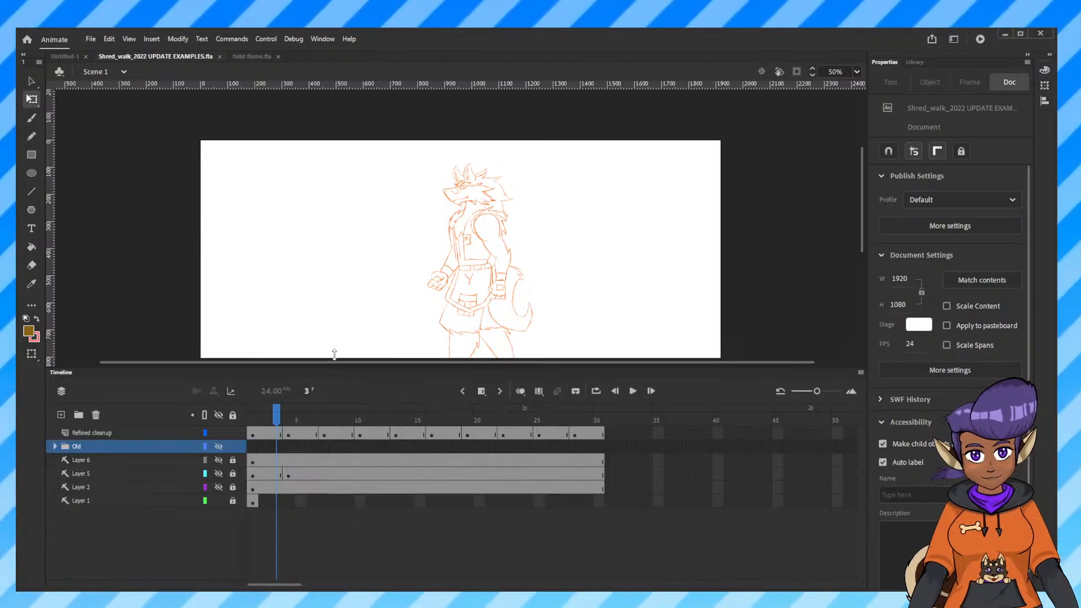
left_click(218, 506)
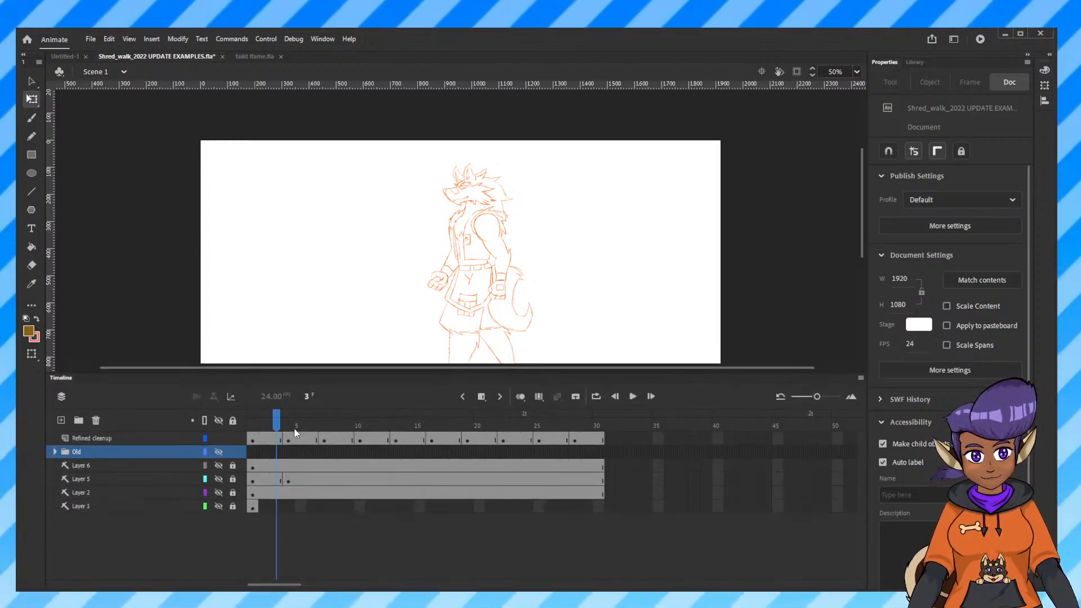
left_click(268, 417)
left_click_drag(268, 421, 252, 421)
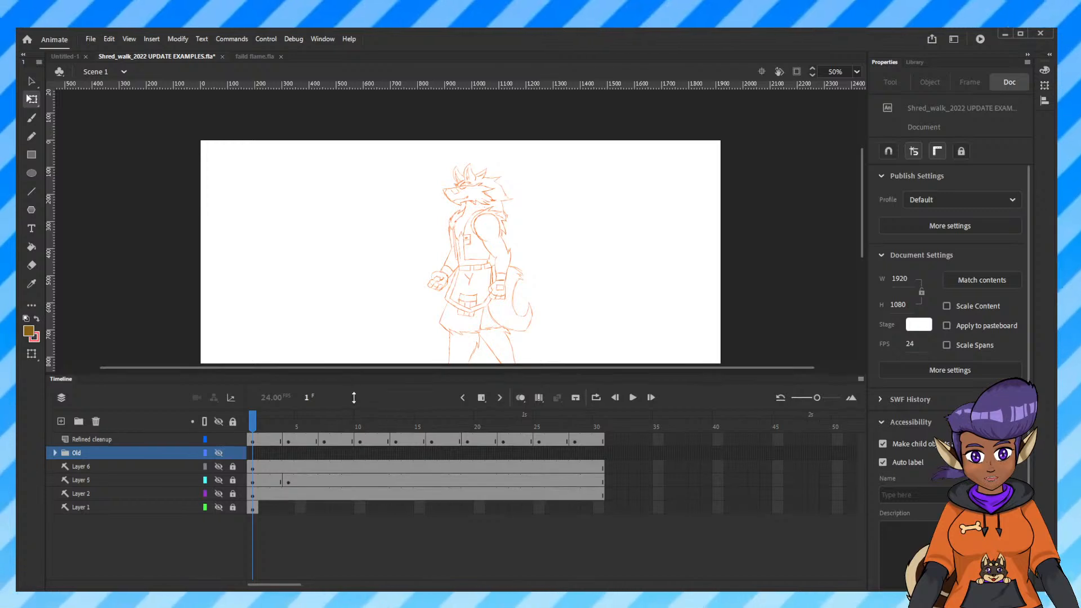
left_click_drag(353, 370, 360, 451)
Briefly show Layer 2 to view its coloured character, hide it again, and make the rough sketch on Layer 5 visible.
left_click(218, 570)
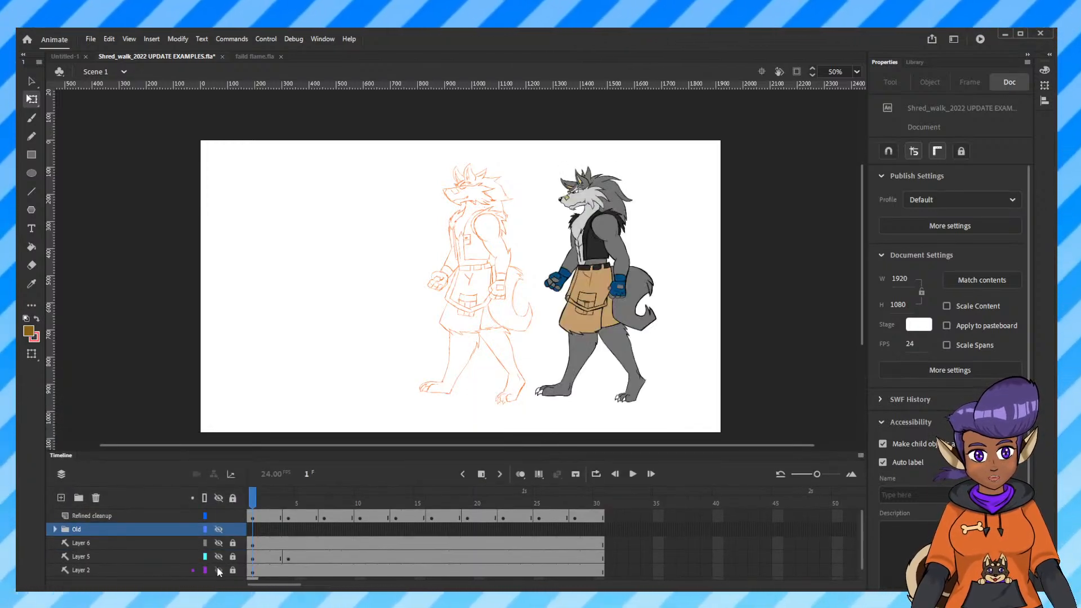
left_click(217, 568)
left_click(218, 557)
left_click(218, 556)
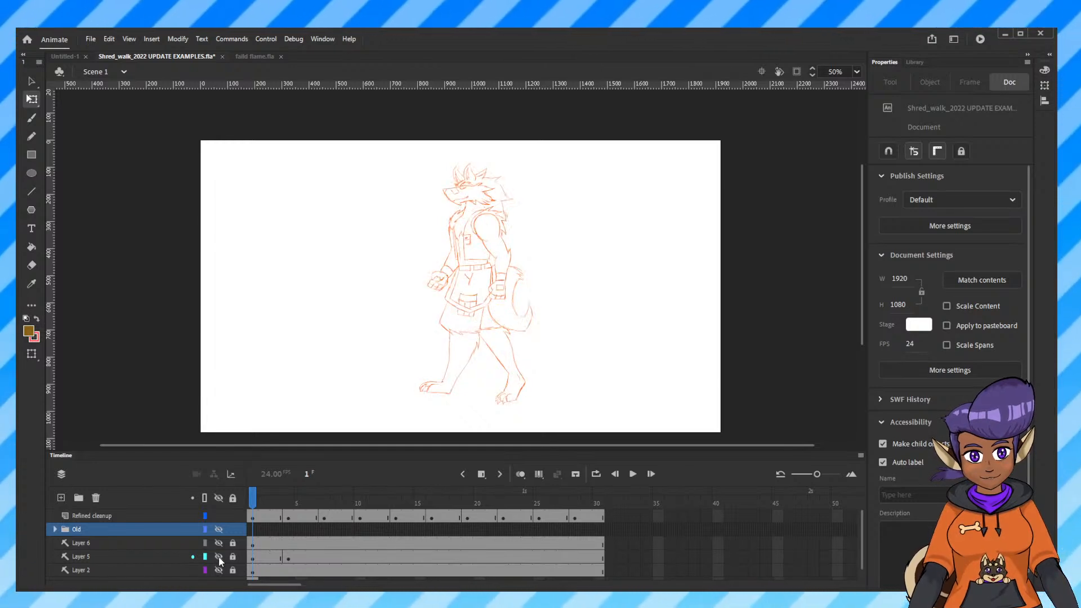
left_click(218, 556)
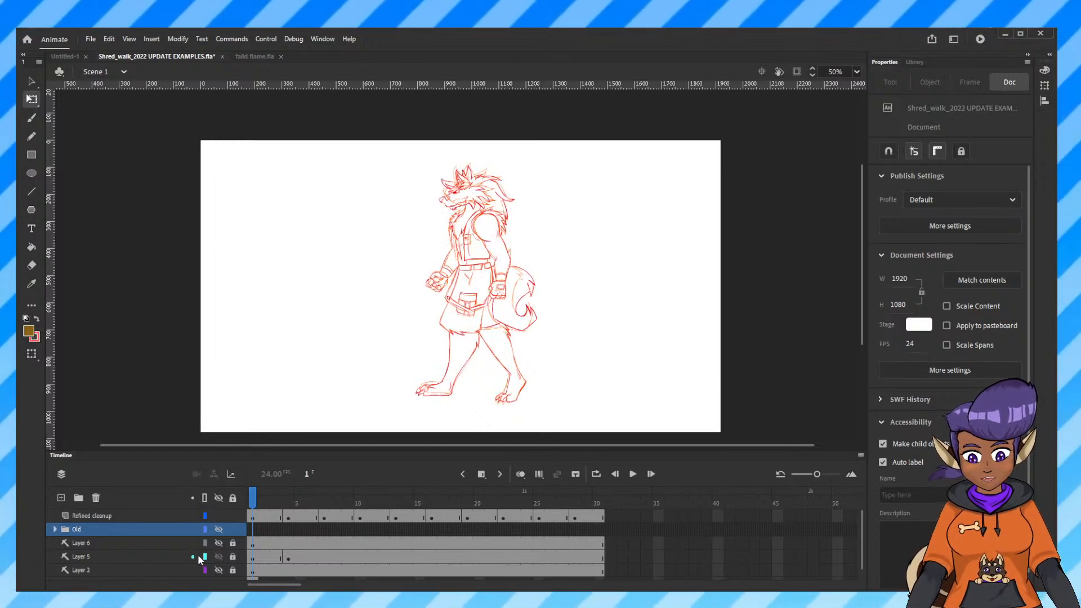
Hide Layer 5's rough sketch, show Layer 2's coloured character, and scrub the timeline from frame 1 to frame 11.
left_click(219, 557)
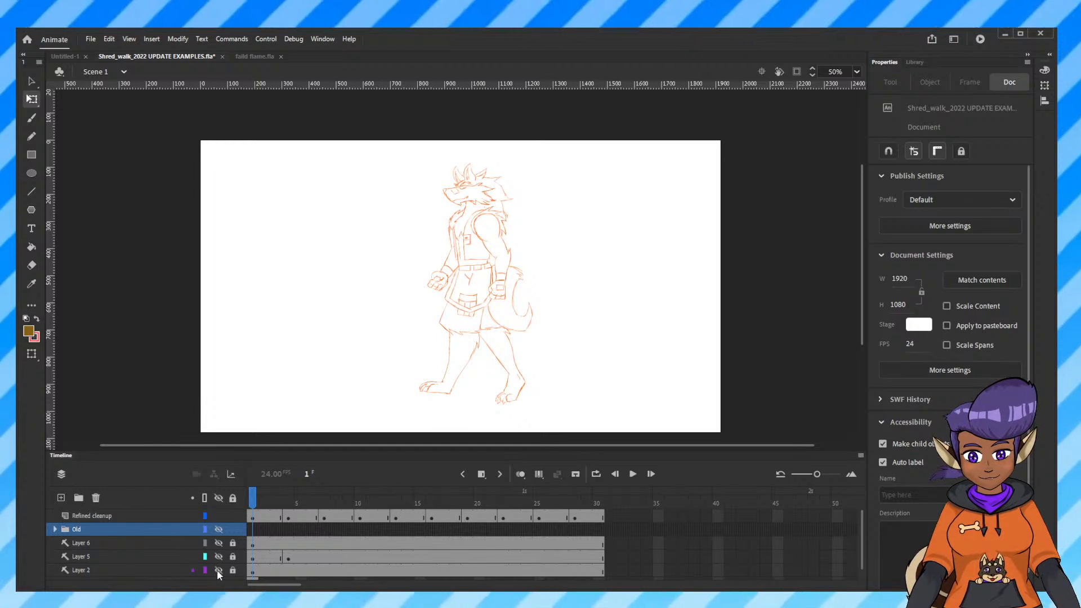
left_click(218, 570)
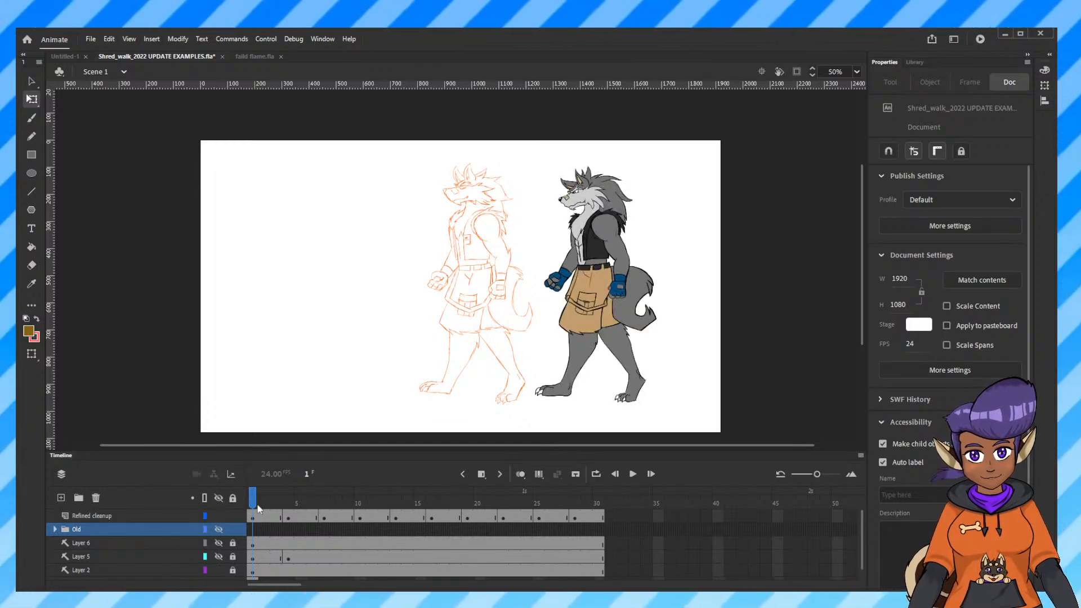
mouse_move(259, 508)
left_mouse_down()
mouse_move(448, 510)
mouse_move(362, 513)
mouse_move(398, 527)
mouse_move(350, 530)
mouse_move(376, 532)
mouse_move(614, 535)
mouse_move(17, 552)
left_mouse_up()
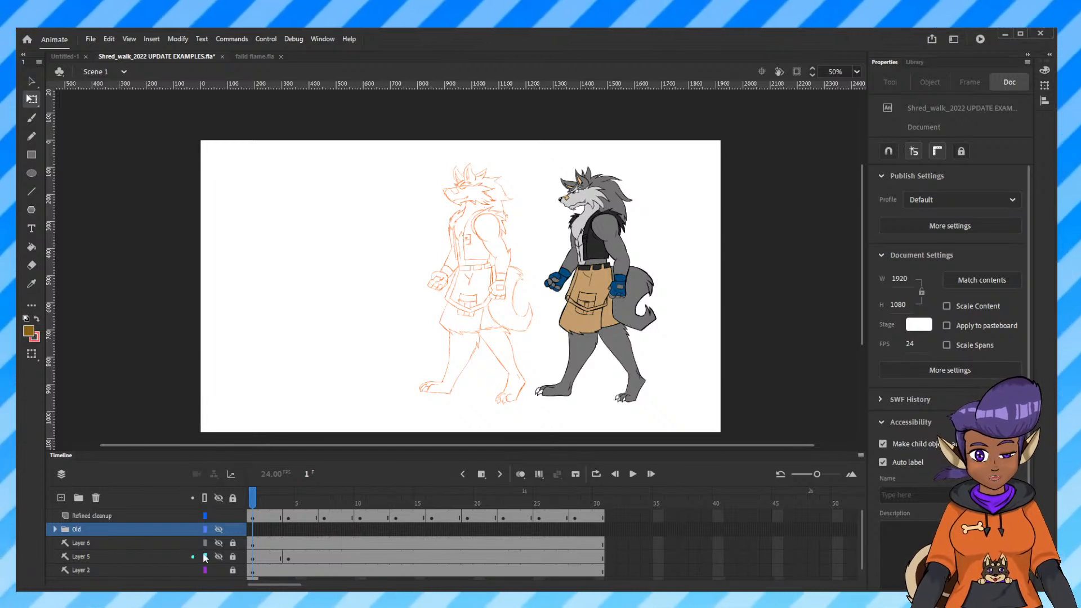
mouse_move(265, 499)
left_mouse_down()
mouse_move(387, 508)
mouse_move(360, 515)
left_mouse_up()
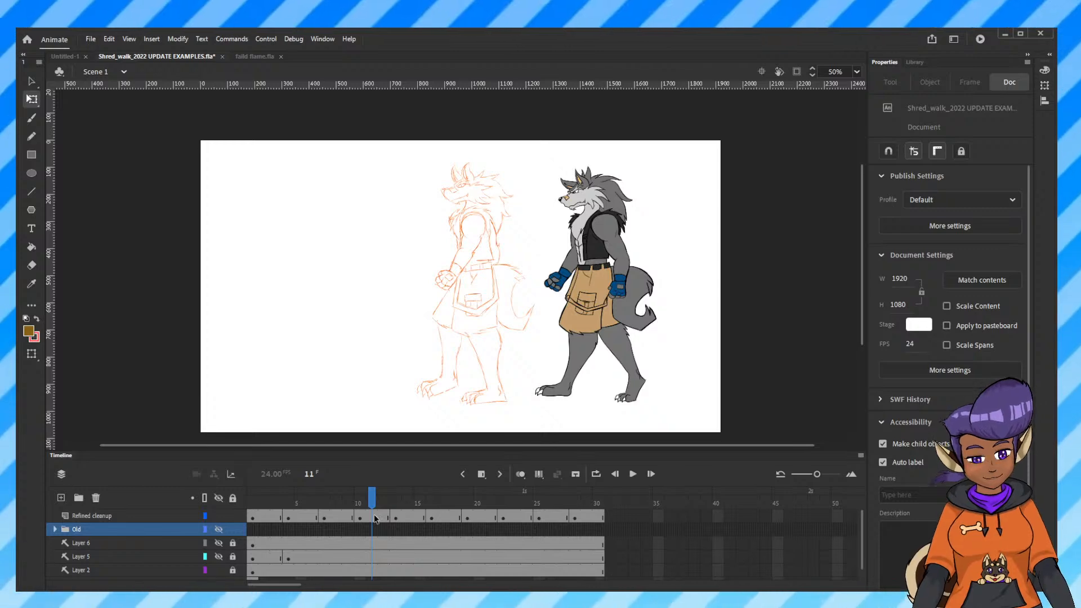
Sample the sketch's orange line colour as the fill, select the Pencil tool, and bring the legs and feet into view.
key("ctrl+equal")
key("ctrl+equal")
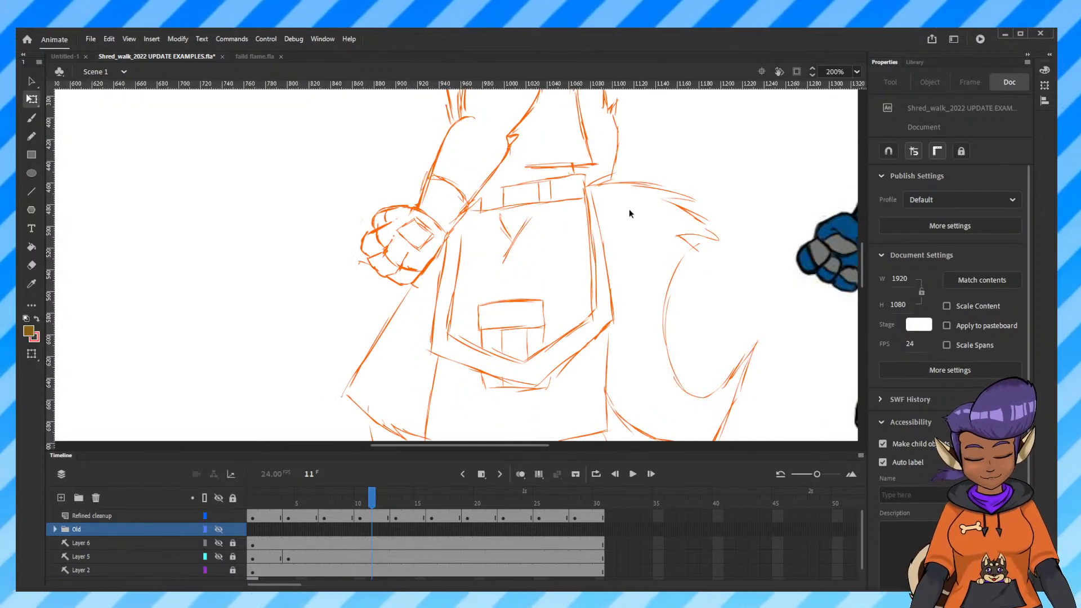
left_click(33, 137)
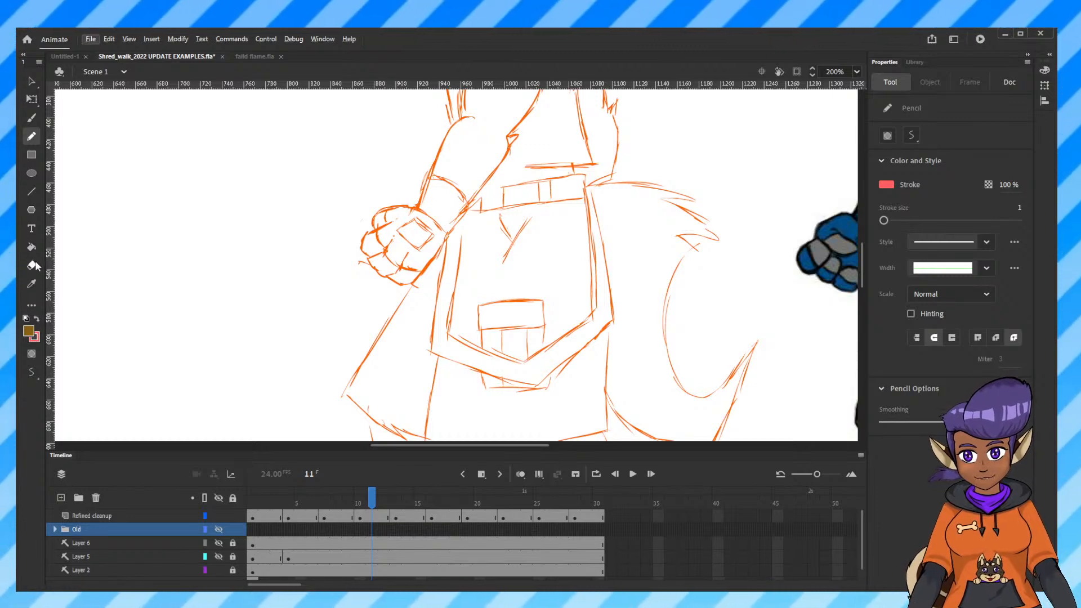
left_click(31, 284)
left_click(429, 266)
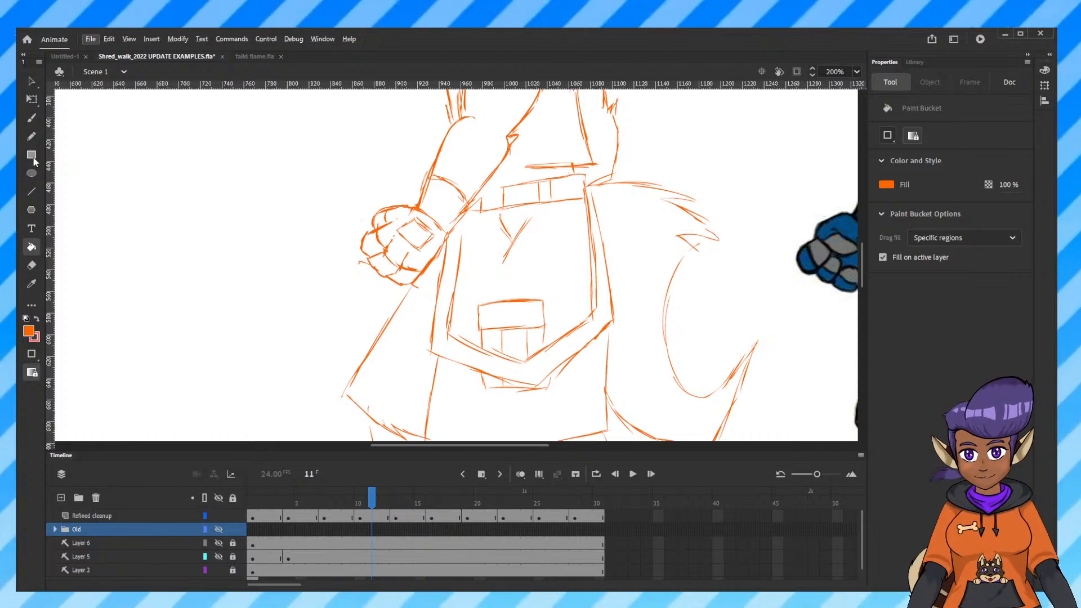
left_click(32, 136)
left_click_drag(650, 344, 591, 150)
left_click_drag(638, 260, 654, 168)
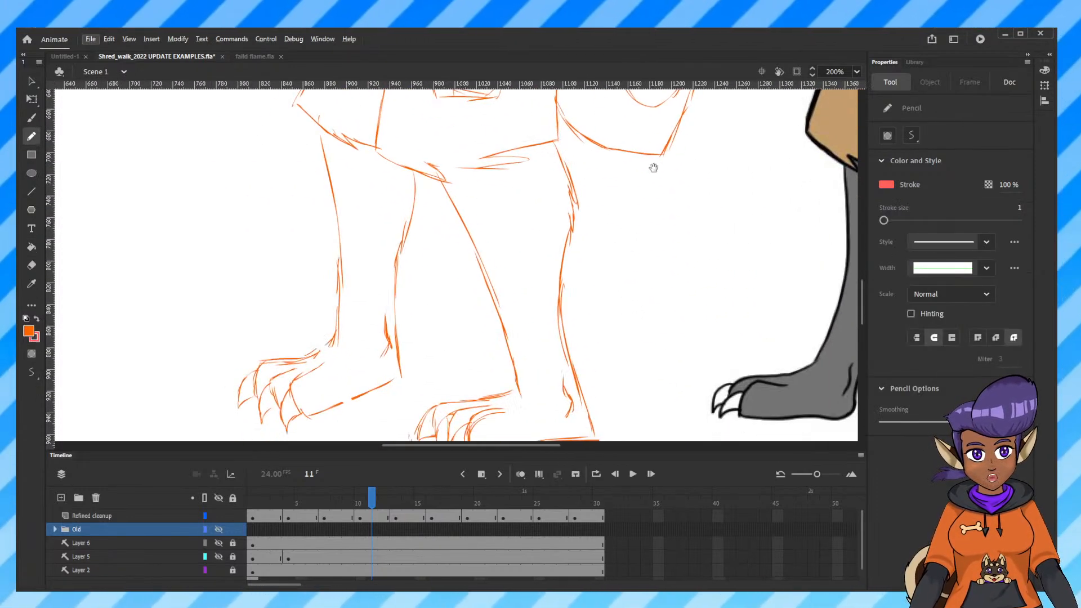
key("ctrl+minus")
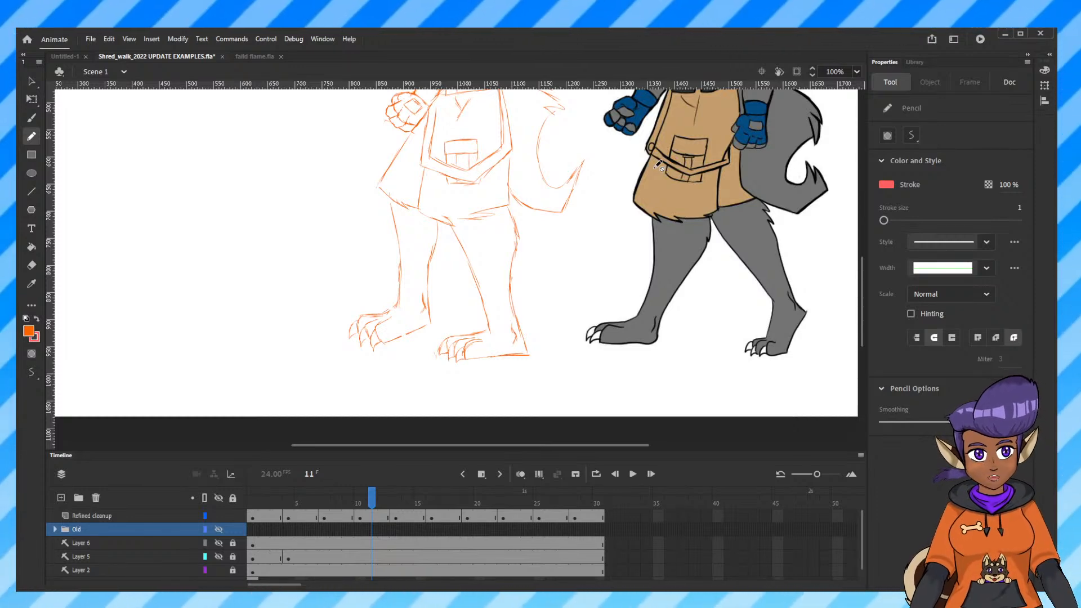
Step back and forth through the cleanup frames to compare the leg and foot poses, finishing on the Refined cleanup keyframe at frame 16.
left_click(377, 503)
key("period")
key("period")
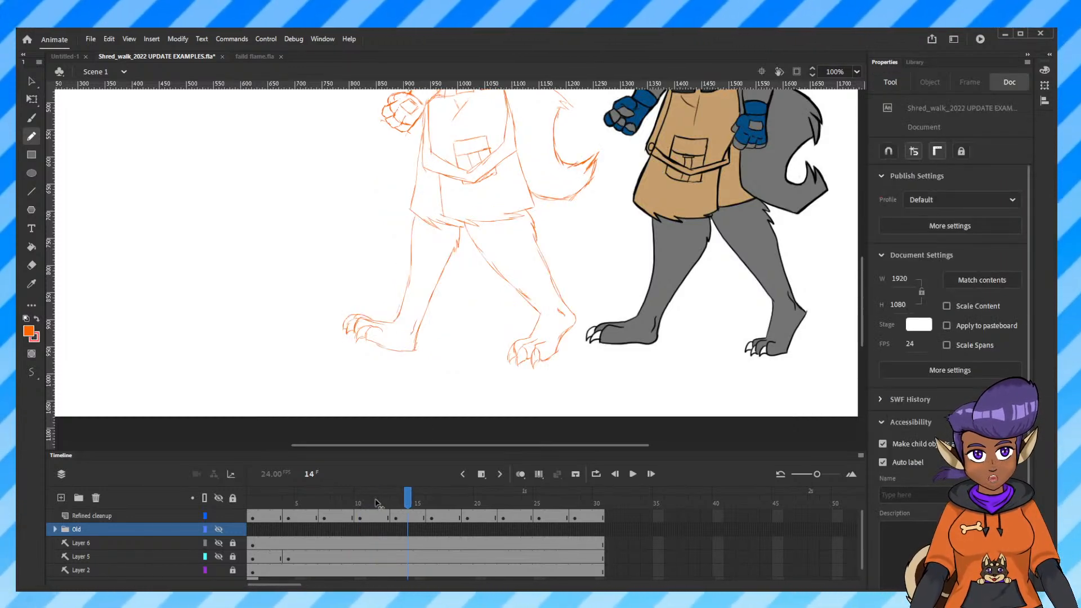
key("comma")
key("comma")
key("period")
key("period")
key("period")
key("period")
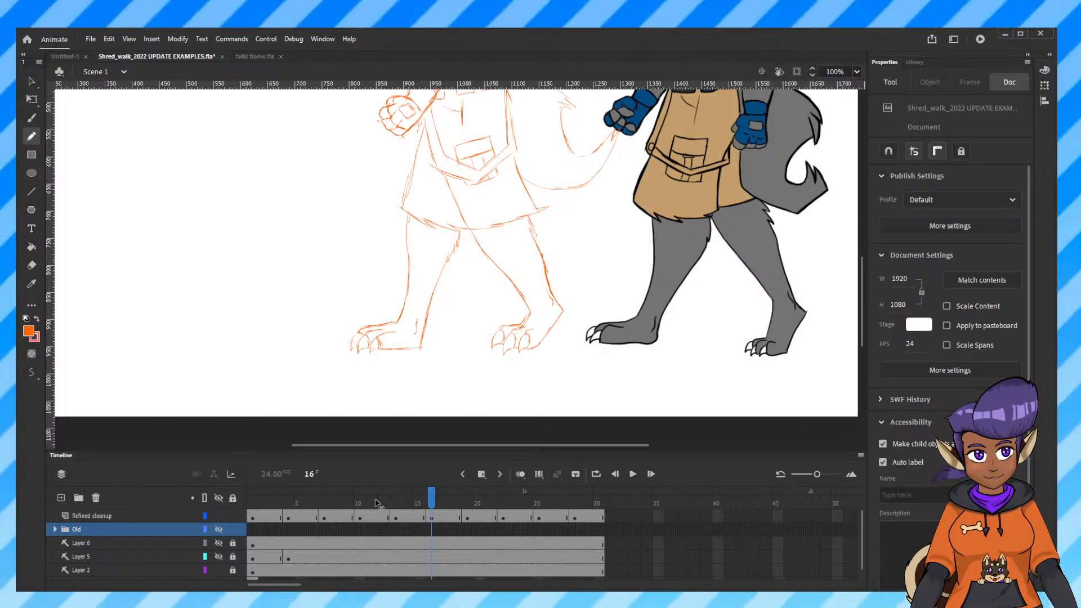
key("comma")
key("period")
key("comma")
key("comma")
key("comma")
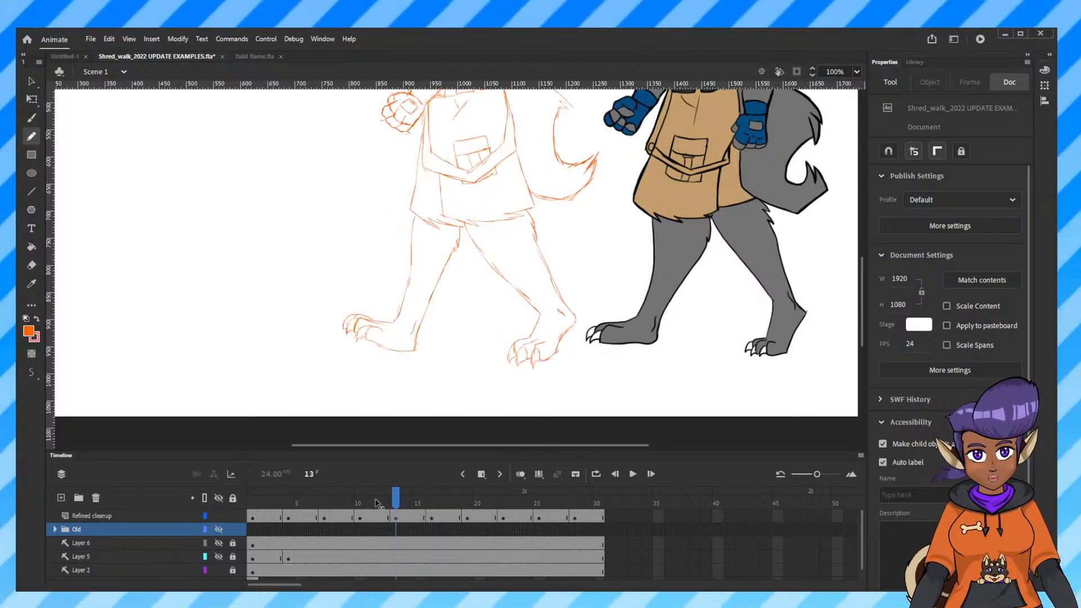
key("period")
key("period")
key("comma")
key("comma")
key("comma")
key("comma")
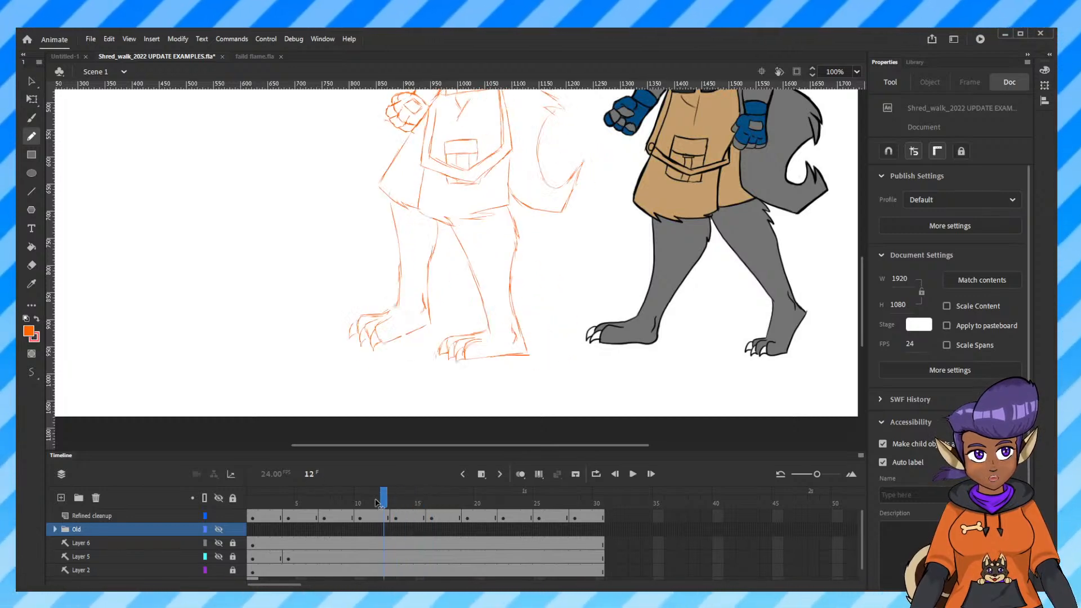
key("period")
key("period")
key("period")
key("period")
key("period")
key("period")
key("period")
key("comma")
key("comma")
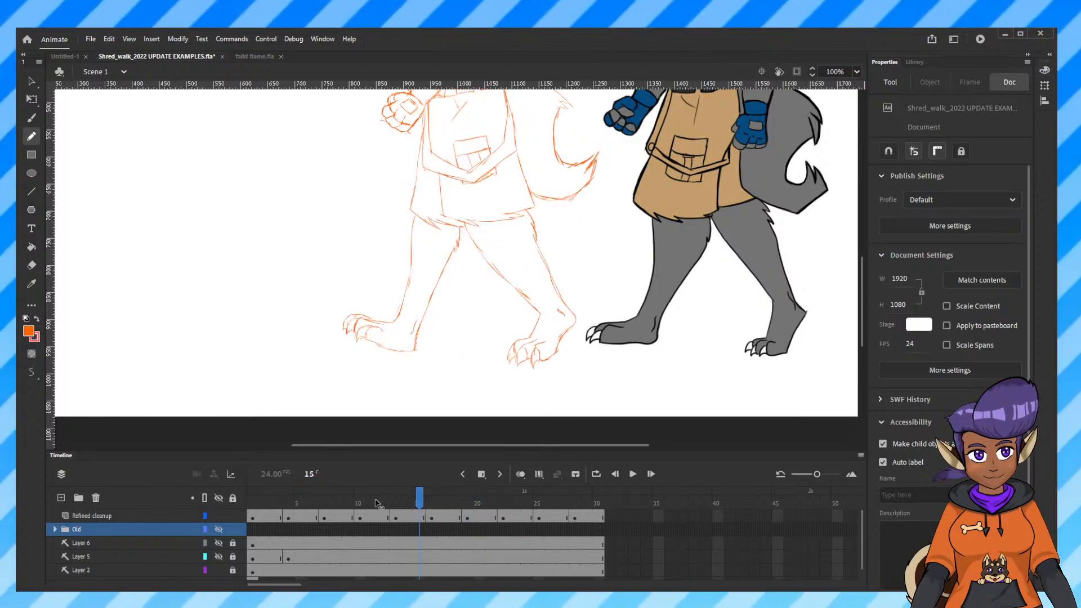
key("comma")
key("period")
key("period")
key("period")
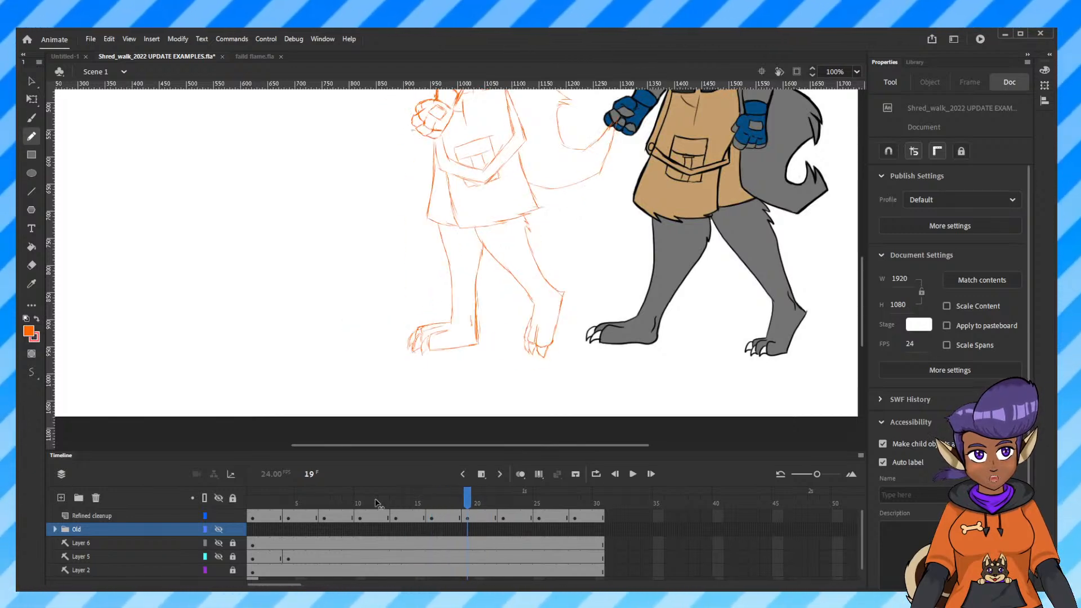
key("comma")
key("comma")
key("comma")
key("comma")
key("comma")
key("comma")
key("comma")
key("comma")
key("comma")
key("comma")
key("comma")
key("comma")
key("comma")
key("comma")
key("comma")
key("comma")
key("comma")
key("comma")
key("period")
key("period")
key("period")
key("period")
key("period")
key("period")
key("period")
key("period")
key("period")
key("period")
key("period")
key("period")
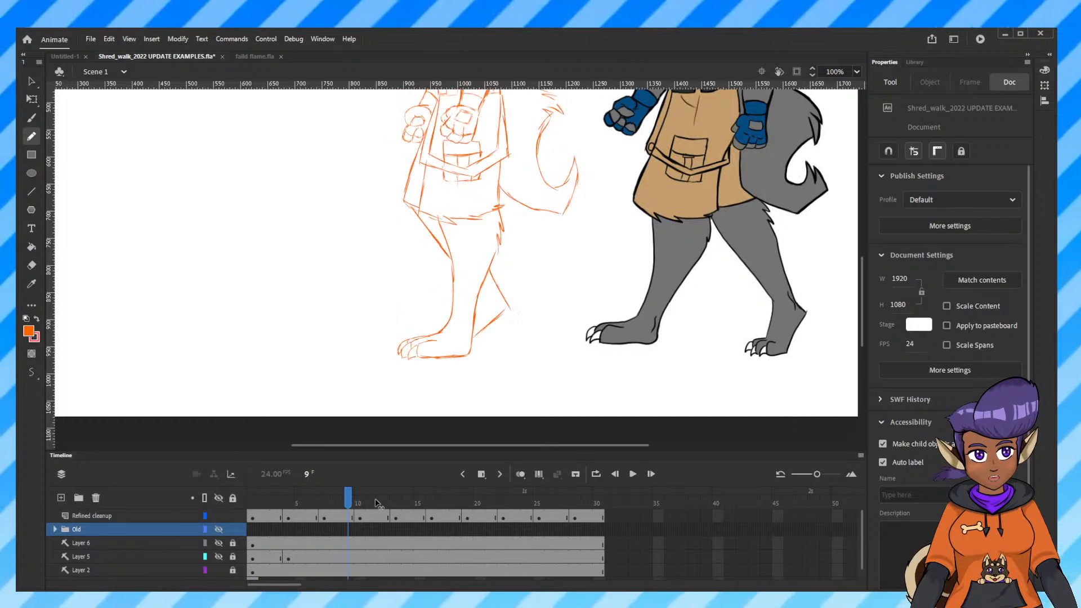
key("period")
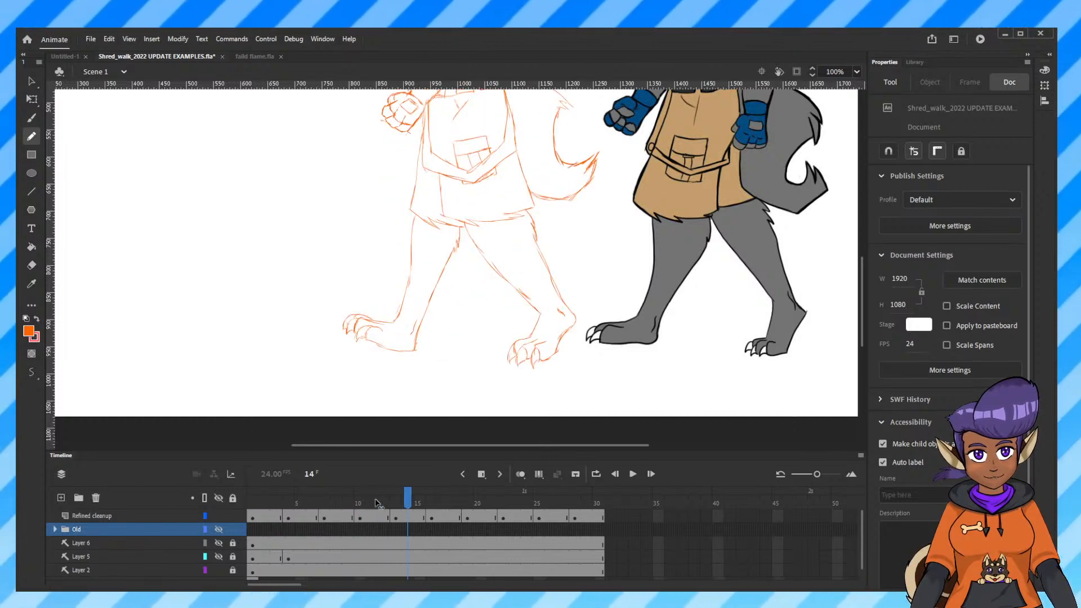
key("period")
key("period")
left_click(431, 517)
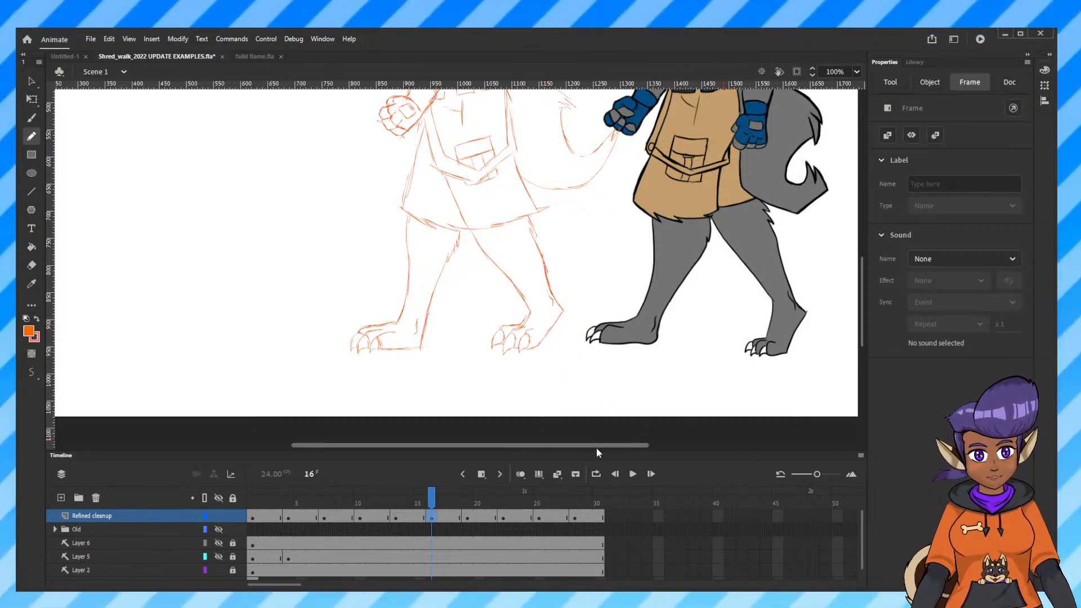
Enlarge the timeline to expose all the layers and add a new layer directly above the Old folder.
left_click_drag(598, 452, 600, 373)
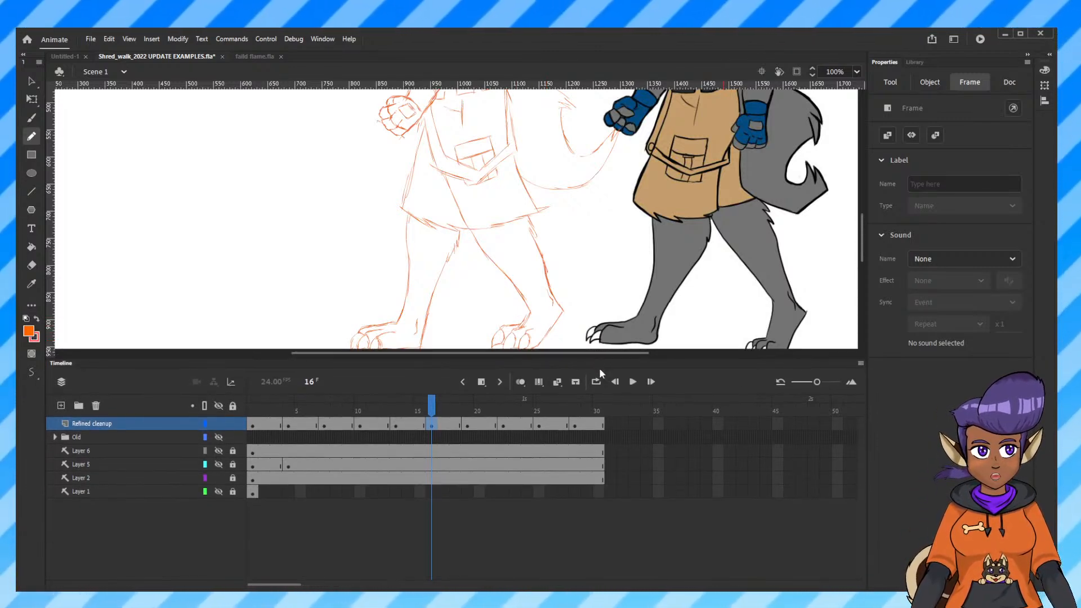
scroll(604, 287, "down", 3)
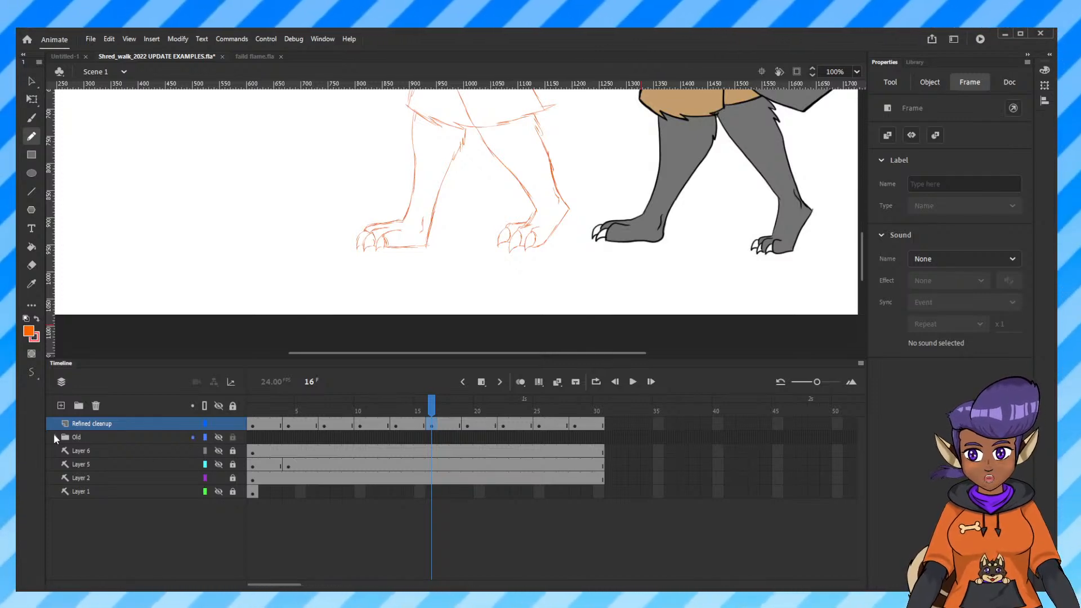
left_click(84, 437)
left_click(61, 406)
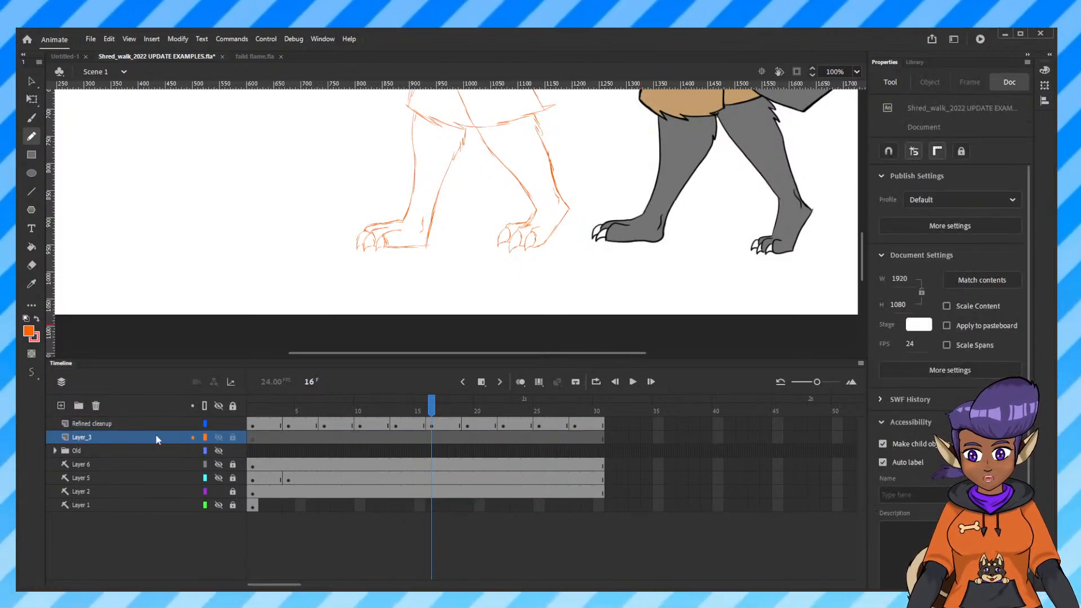
With the Line tool at stroke size 3, draw a red horizontal ground line about 980 px long under the sketched feet.
left_click(31, 192)
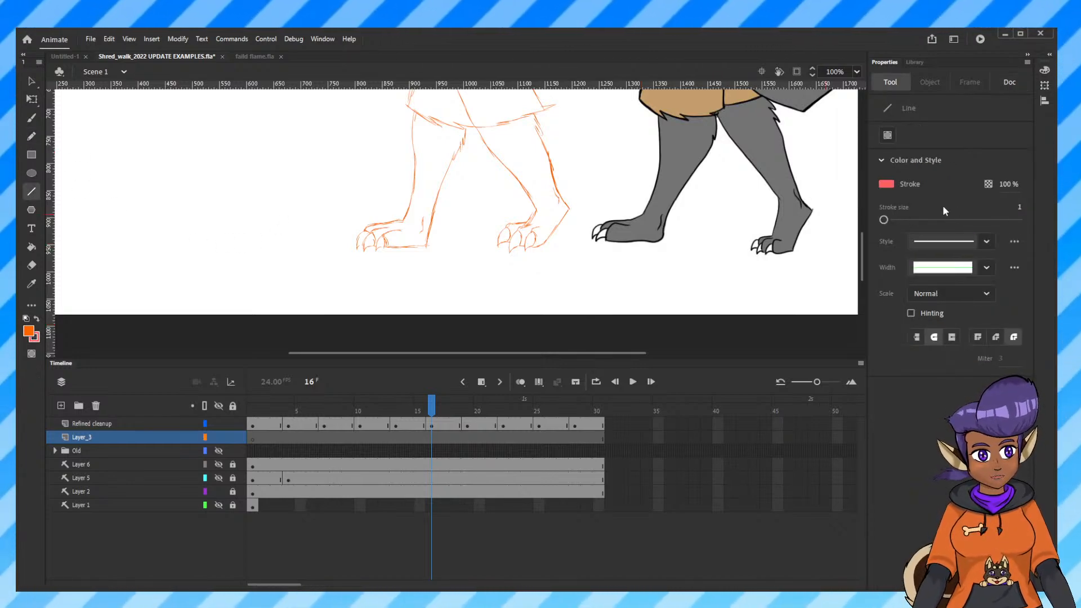
left_click_drag(886, 221, 891, 223)
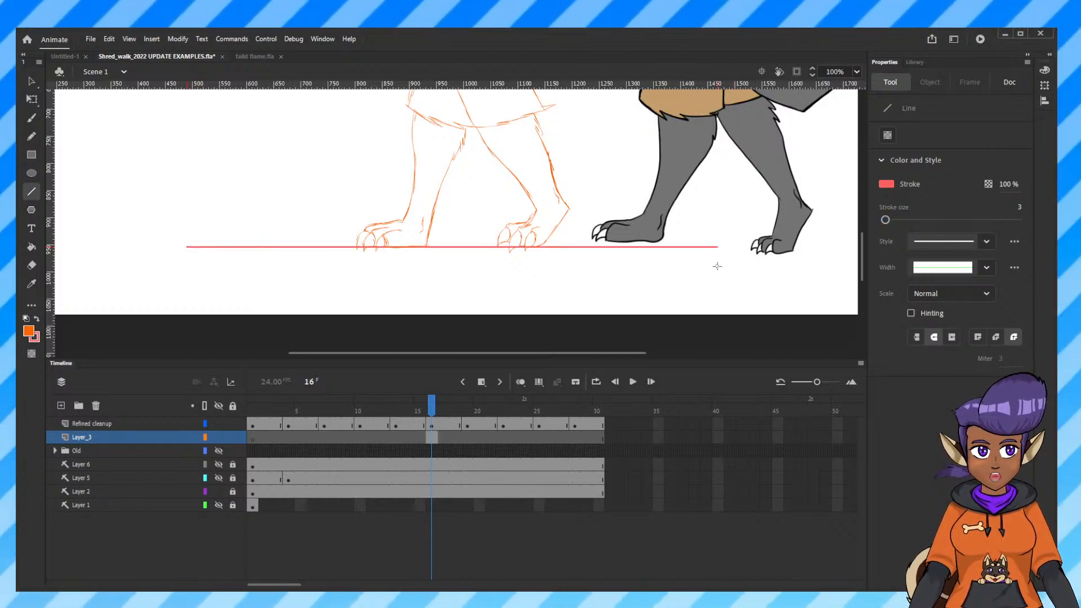
left_click_drag(718, 266, 718, 267)
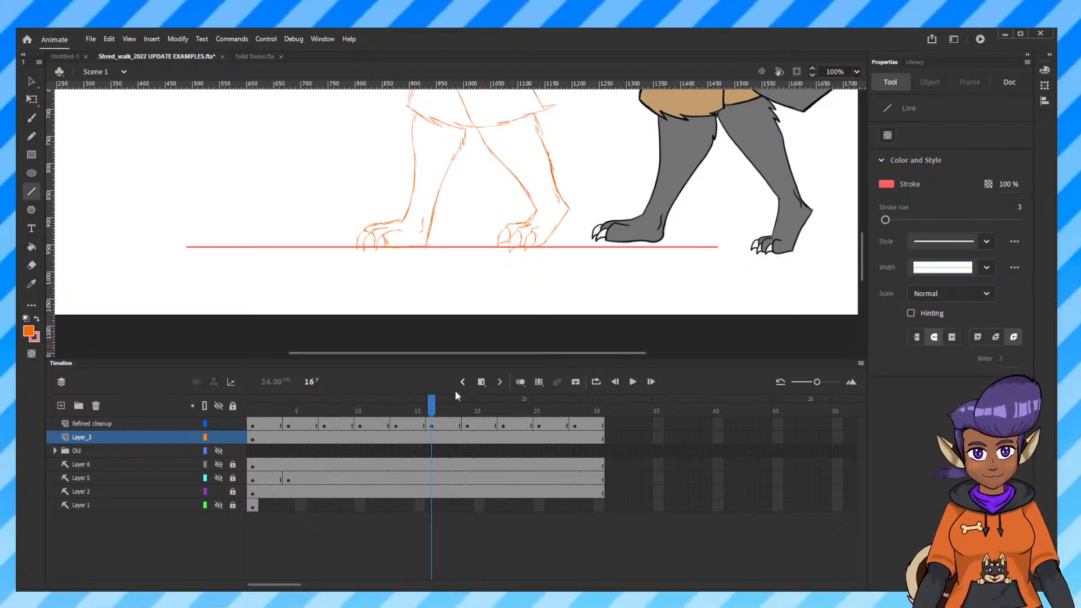
Play the cycle briefly, then select the ground line at frame 1 and nudge it down about 10 px to the planted foot's sole.
key("Return")
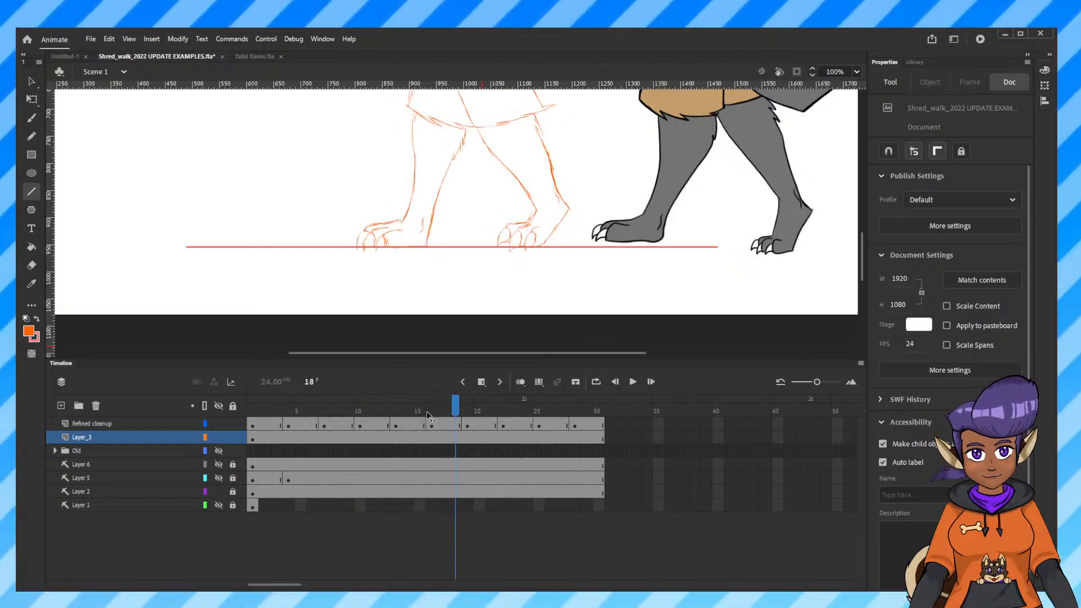
left_click(259, 445)
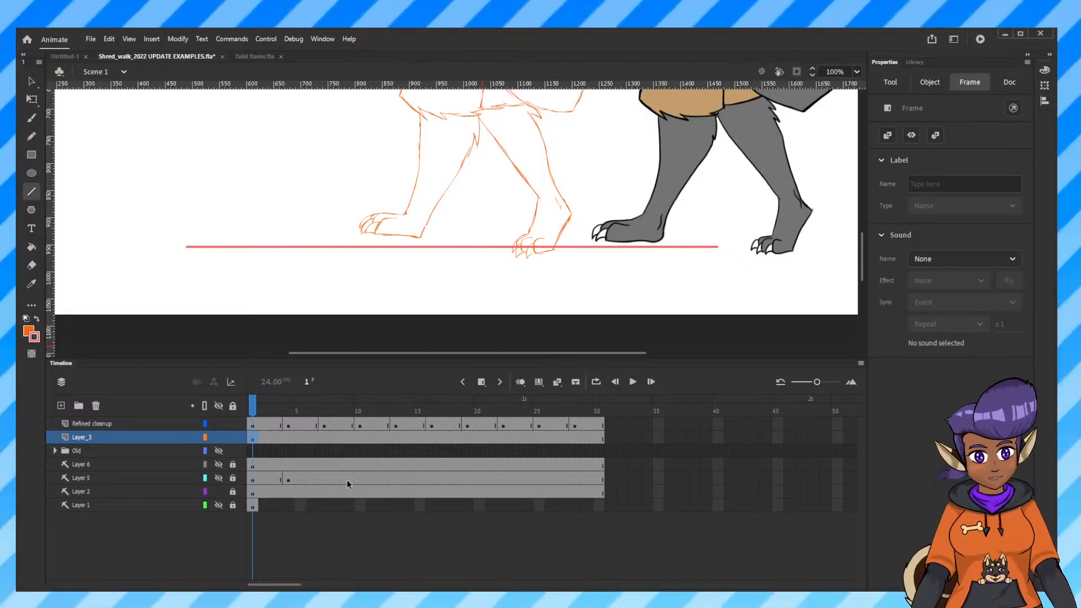
key("Down")
key("Down")
key("Down")
key("Down")
key("Down")
key("Down")
key("Down")
key("Down")
key("Down")
key("Down")
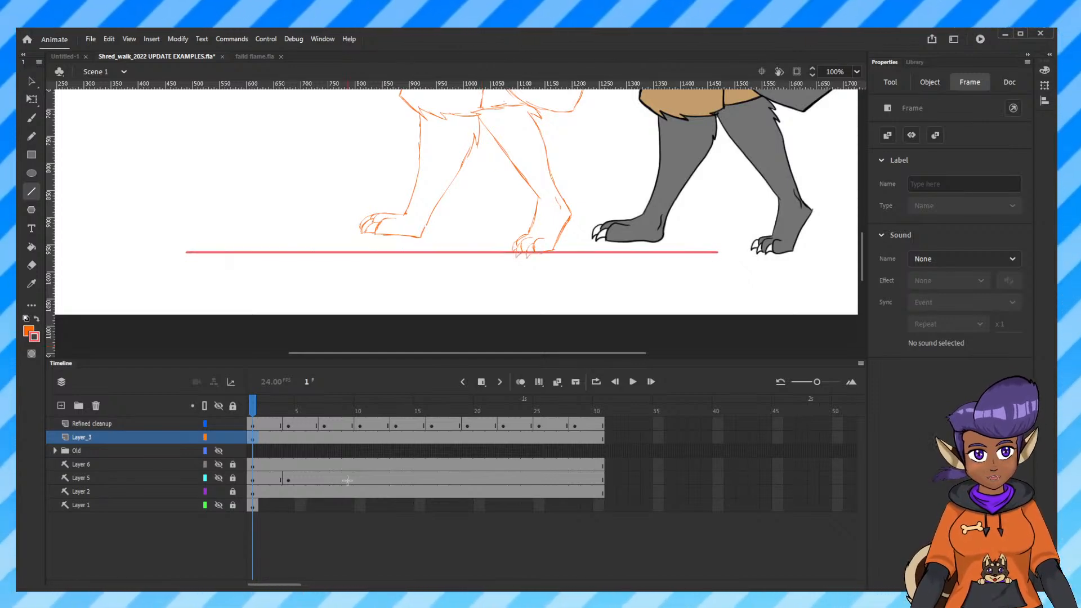
View both full characters at 50% and scrub from frame 1 to frame 15 to examine the feet against the ground line.
key("ctrl+minus")
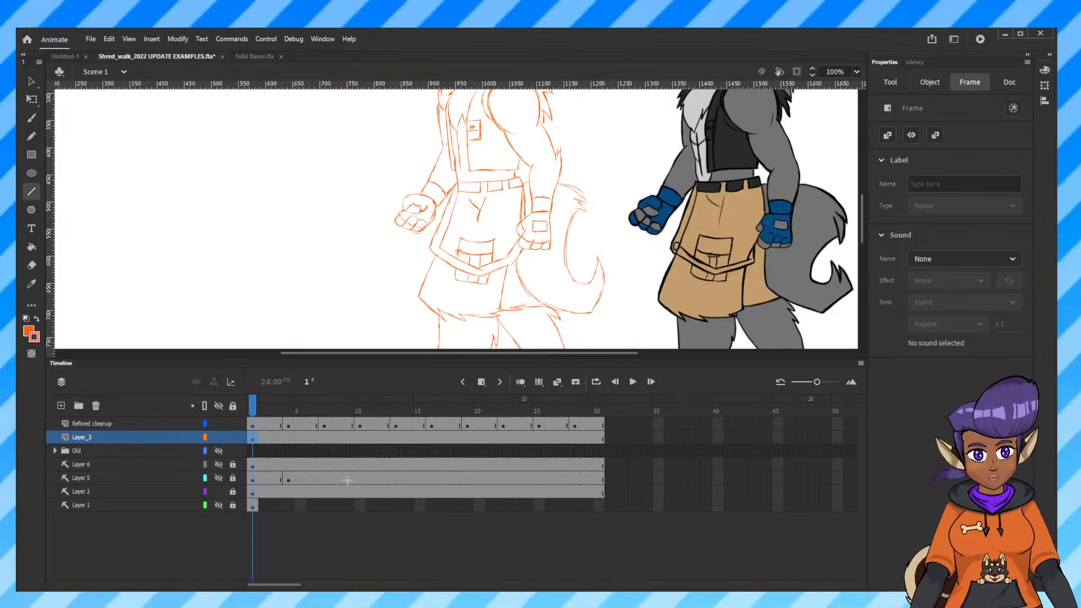
key("ctrl+minus")
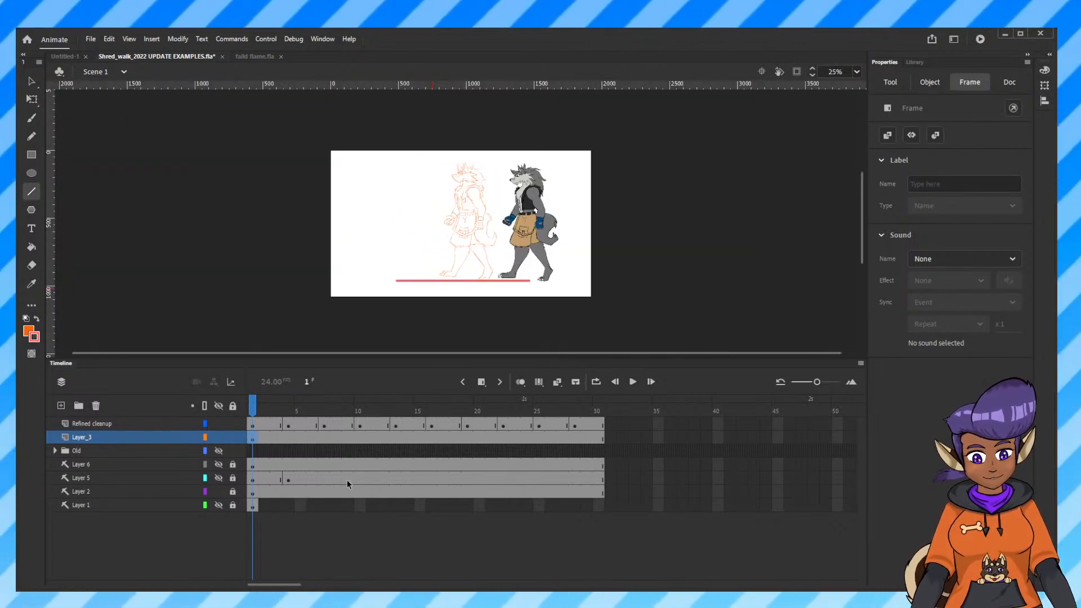
key("ctrl+equal")
scroll(462, 215, "up", 1)
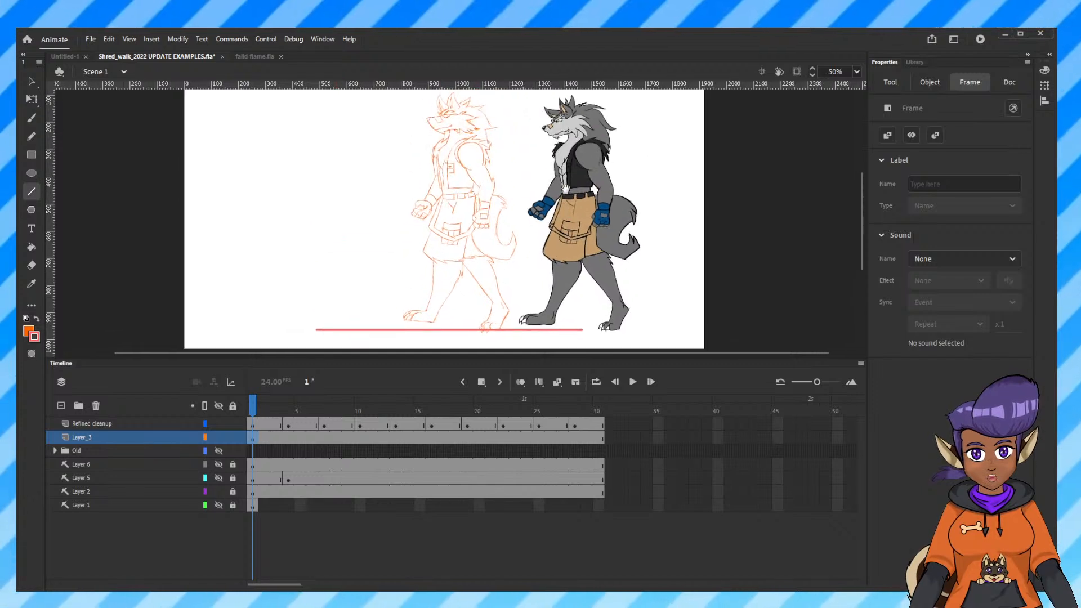
left_click_drag(559, 285, 557, 283)
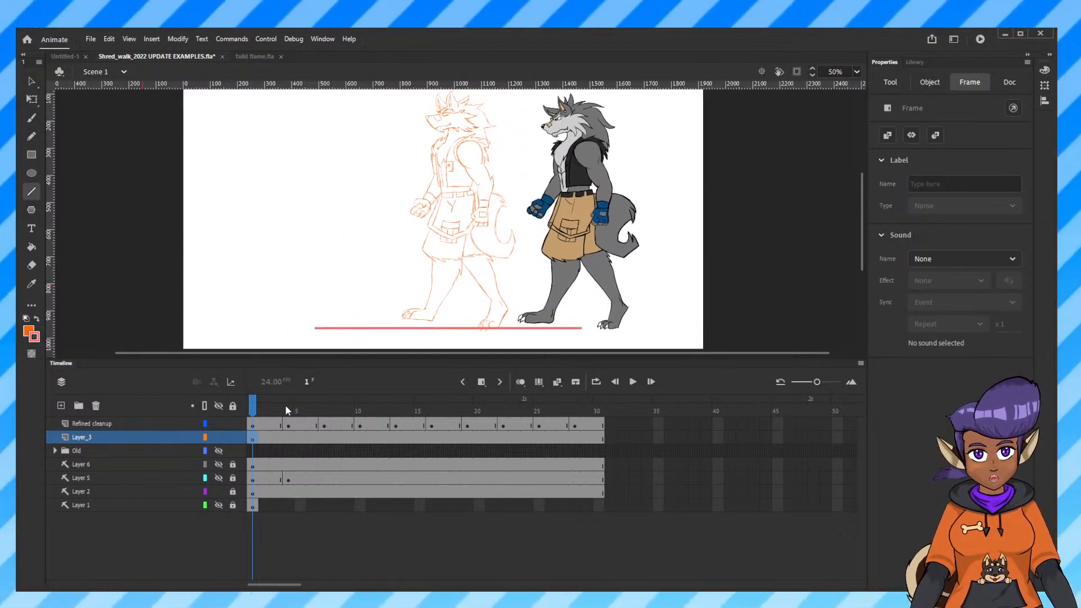
mouse_move(275, 410)
left_mouse_down()
mouse_move(292, 413)
mouse_move(255, 419)
mouse_move(361, 426)
left_mouse_up()
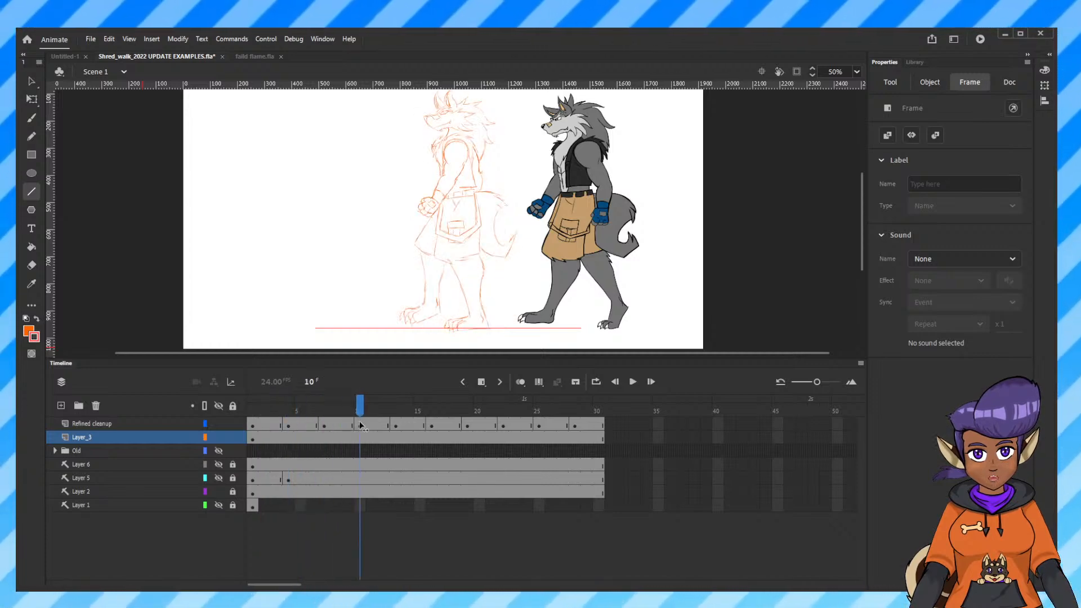
left_click_drag(360, 423, 395, 425)
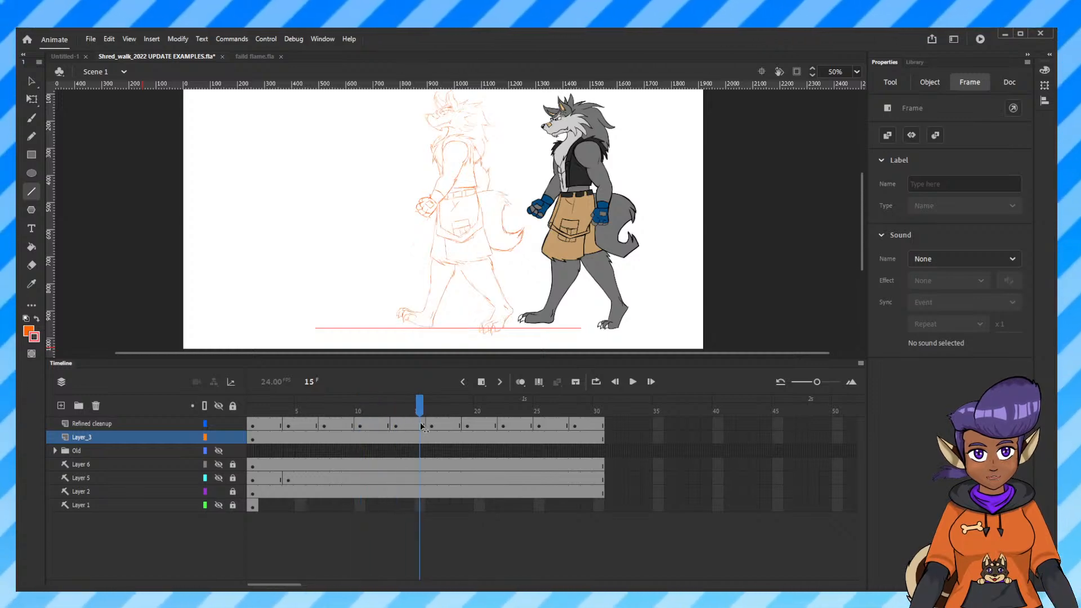
Compare the sketched feet against the red ground line on frames 13 and 16 of the walk.
left_click_drag(423, 426, 435, 428)
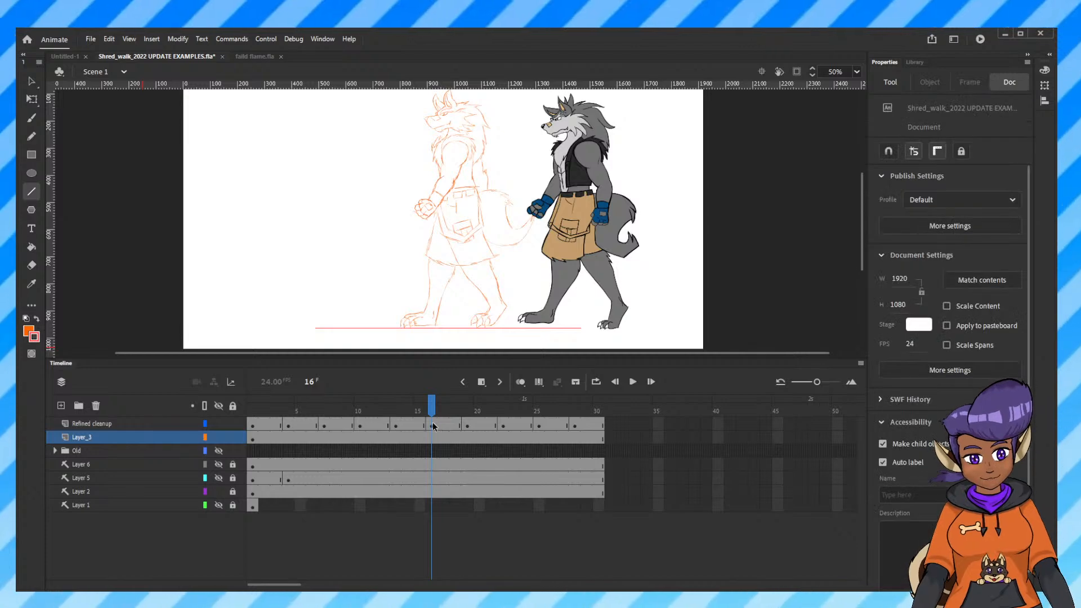
key("ctrl+=")
scroll(570, 218, "down", 5)
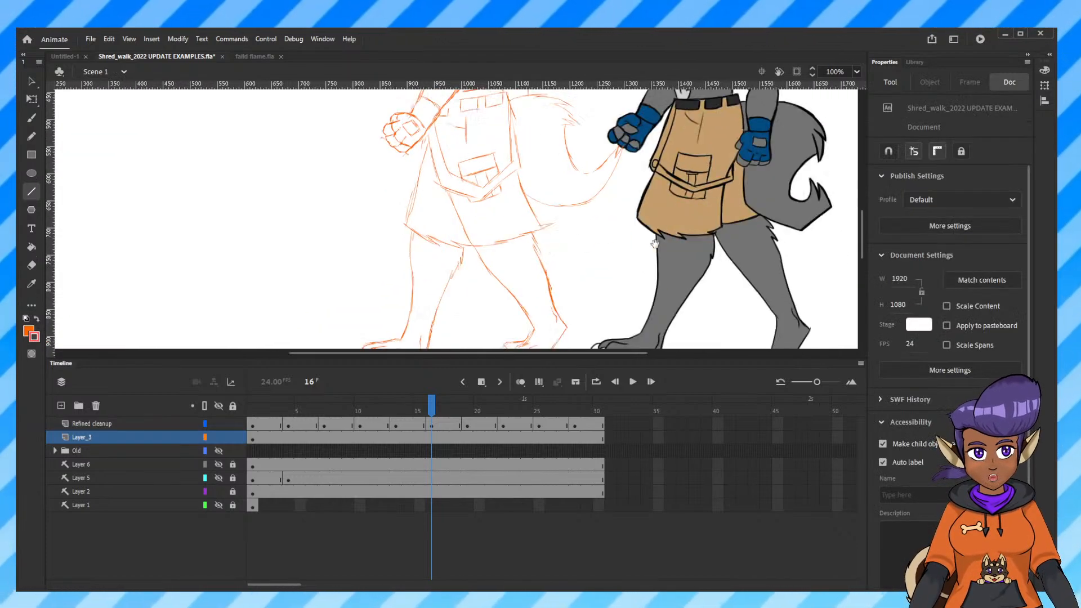
scroll(570, 218, "right", 1)
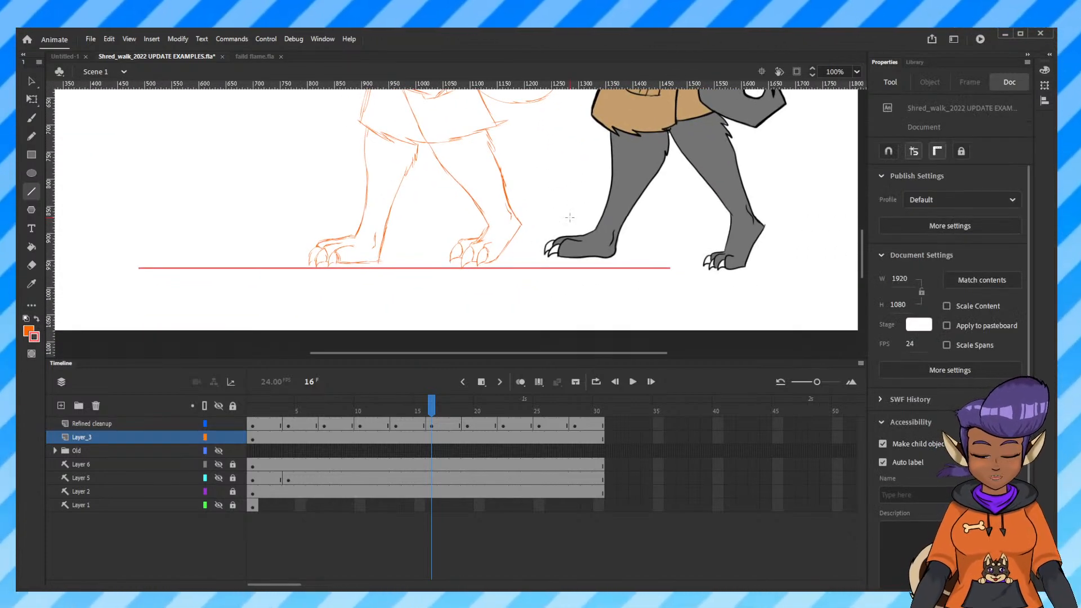
key("ctrl+=")
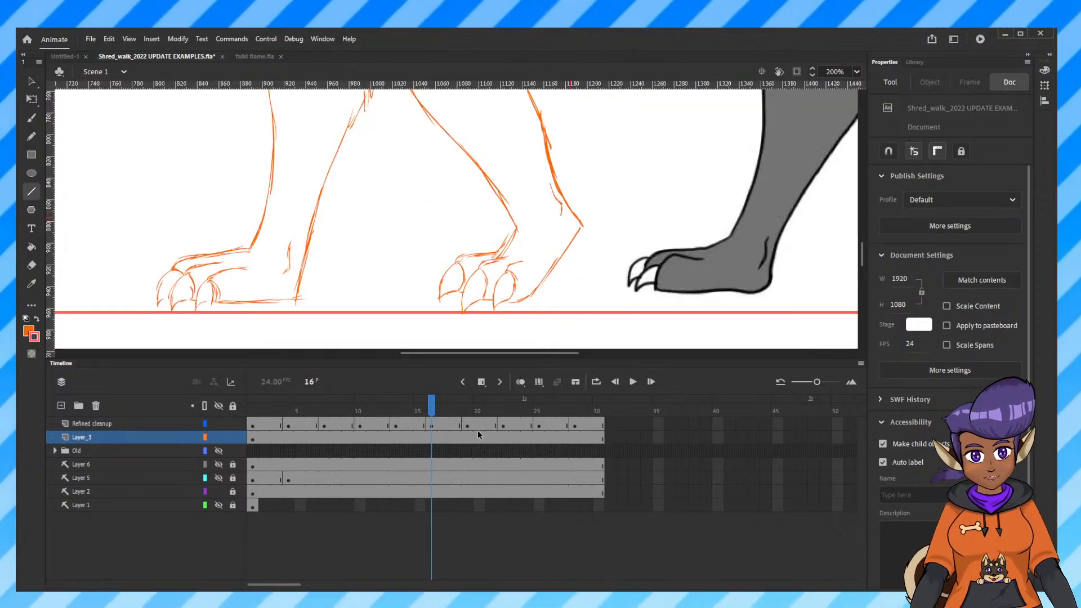
key(".")
key(".")
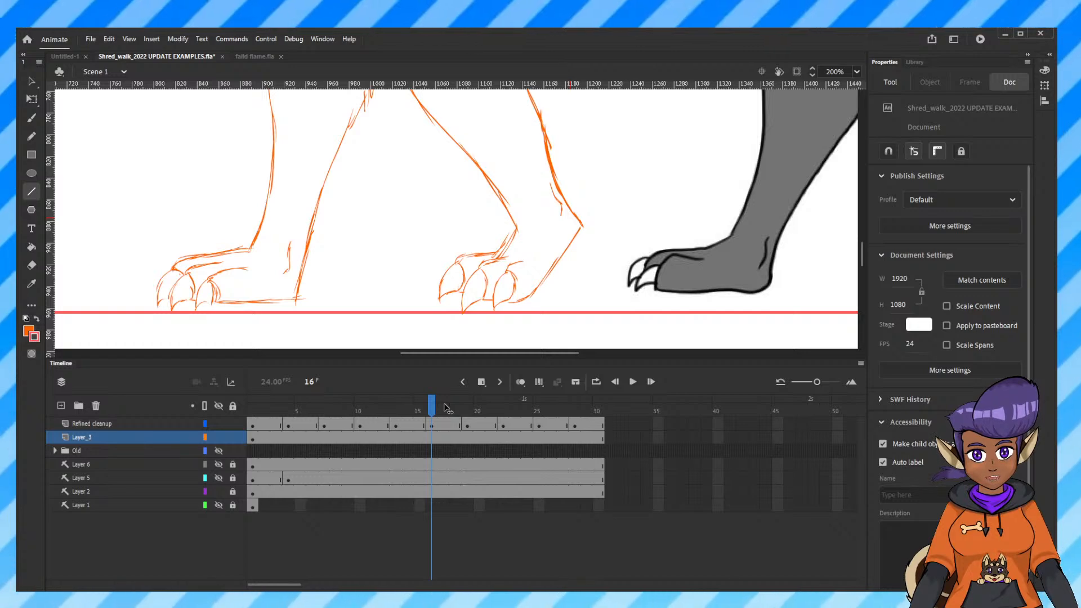
key(".")
key(".")
key(".")
key(".")
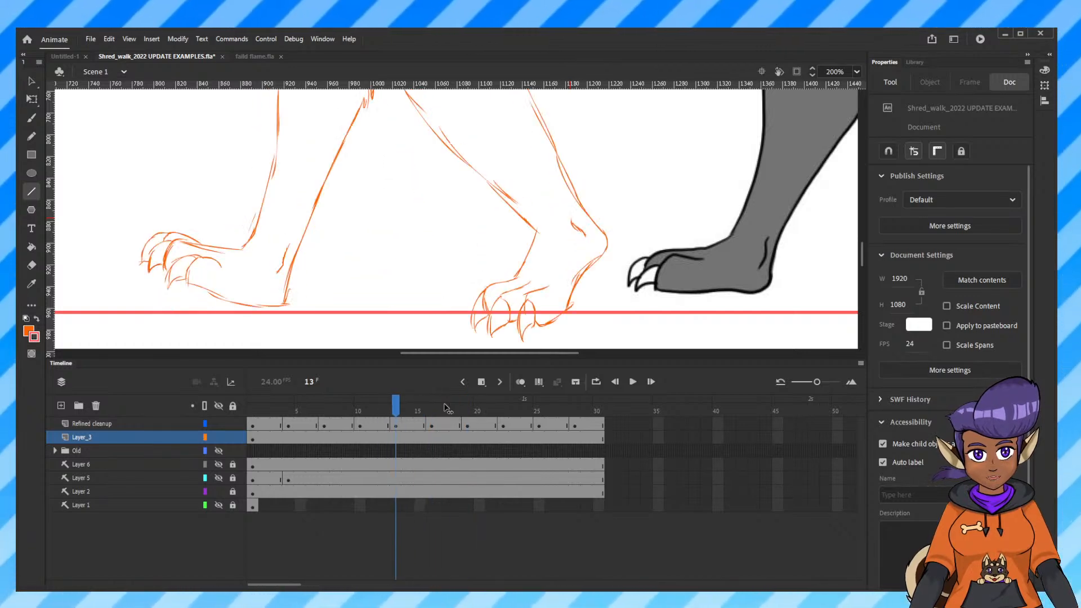
key(".")
key(".")
key(".")
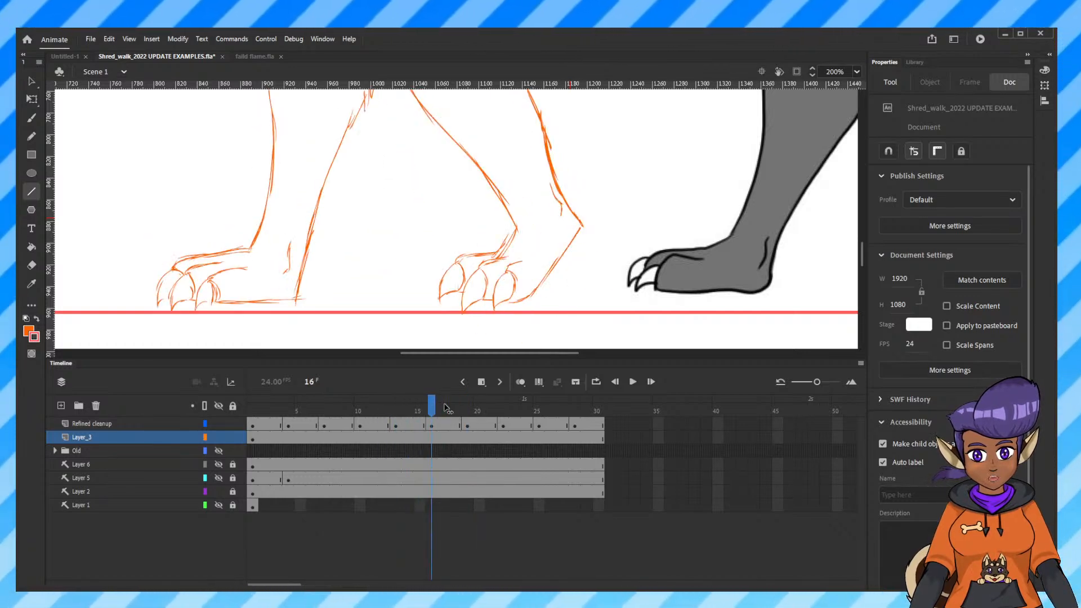
Enlarge the stage area around the feet and lock Layer_3, which holds the red ground line.
mouse_move(543, 329)
left_mouse_down()
mouse_move(536, 387)
mouse_move(536, 328)
left_mouse_up()
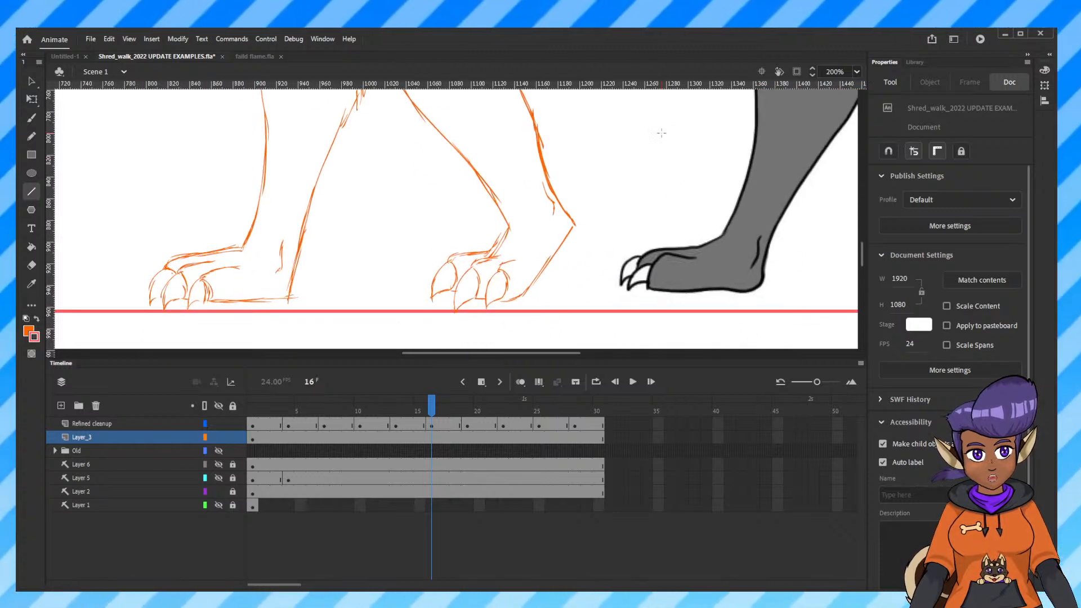
left_click(594, 356)
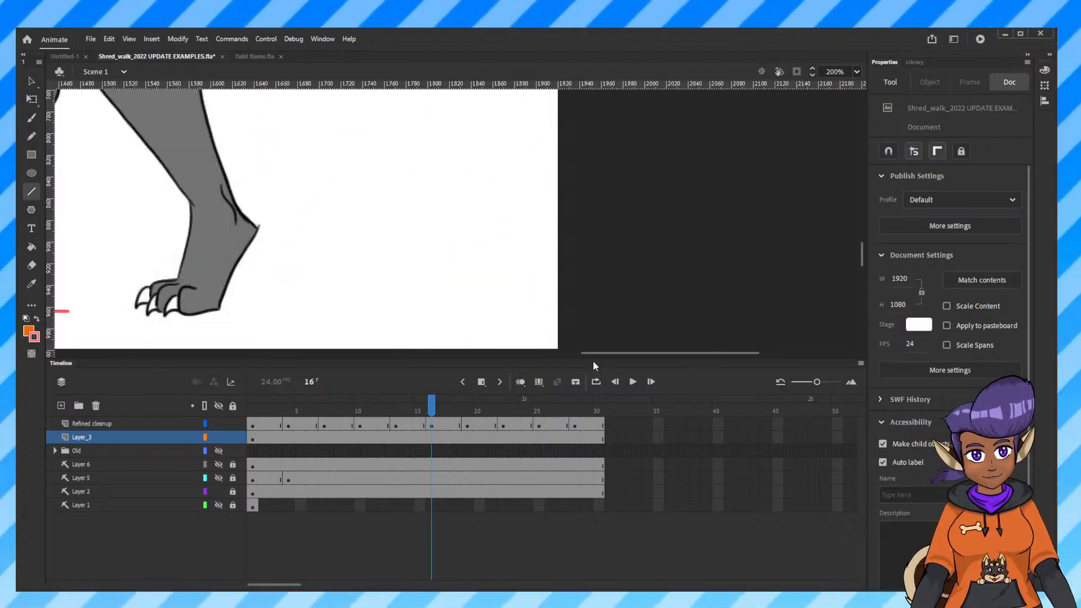
left_click_drag(221, 279, 577, 278)
left_click_drag(400, 294, 676, 282)
left_click_drag(553, 332, 666, 313)
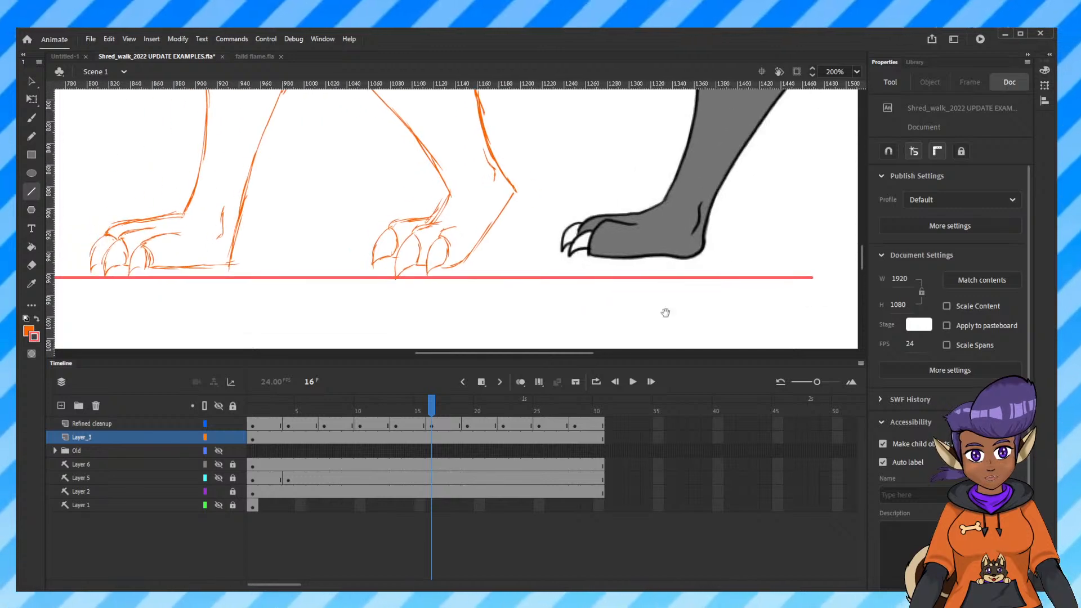
left_click_drag(563, 359, 563, 437)
left_click_drag(532, 156, 549, 257)
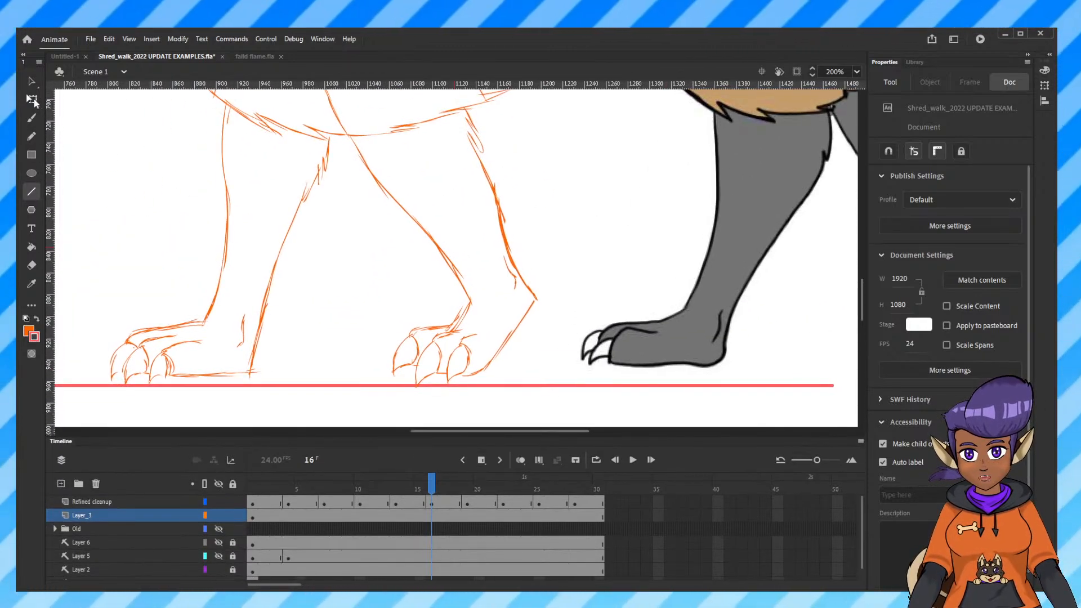
left_click(32, 99)
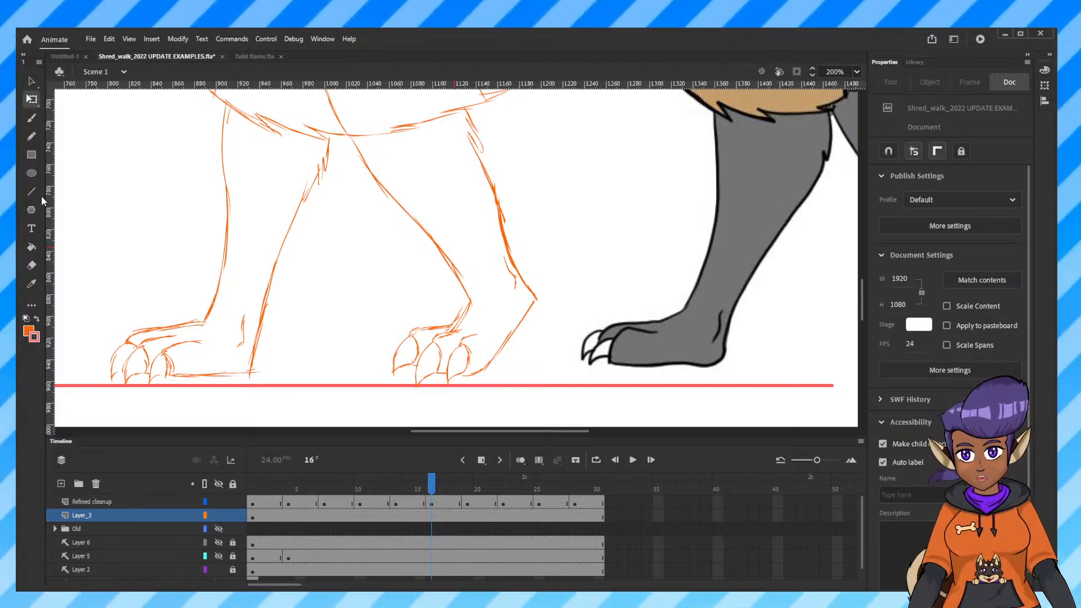
left_click(32, 81)
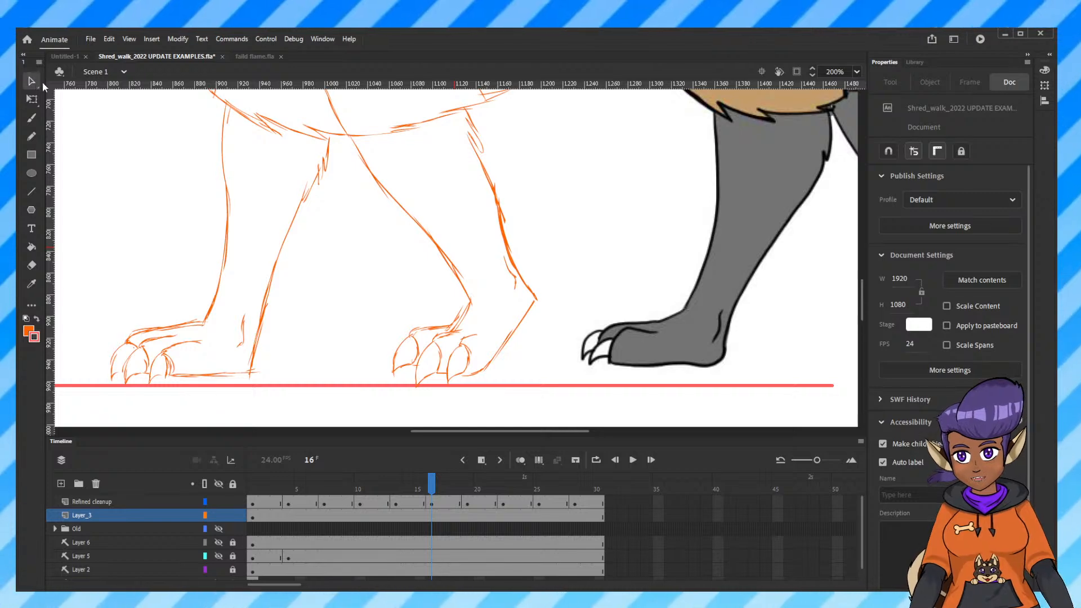
mouse_move(402, 297)
left_mouse_down()
mouse_move(545, 242)
mouse_move(410, 403)
mouse_move(361, 411)
left_mouse_up()
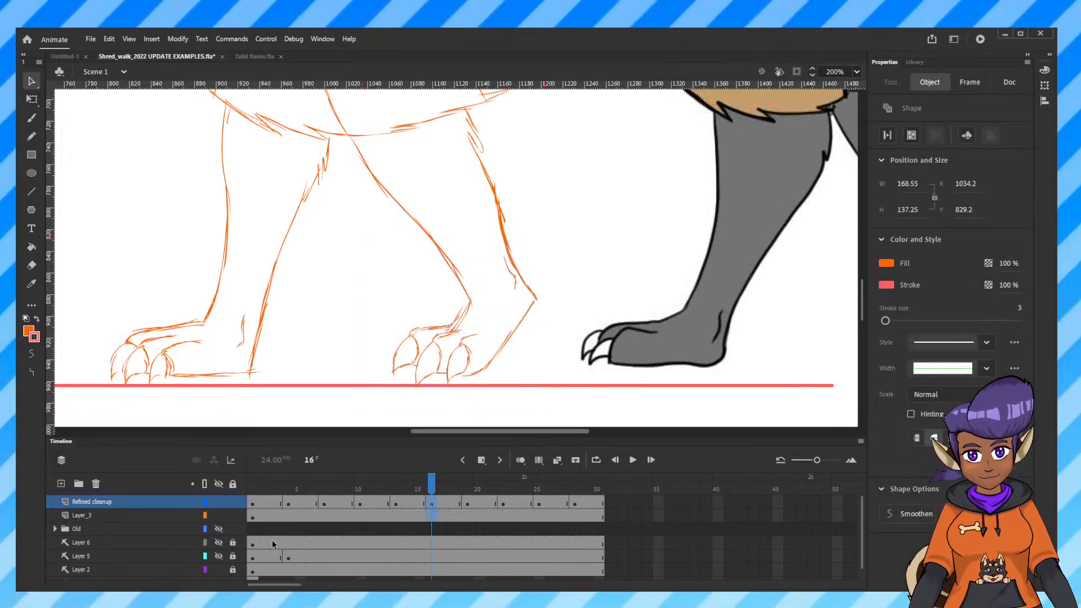
left_click(233, 515)
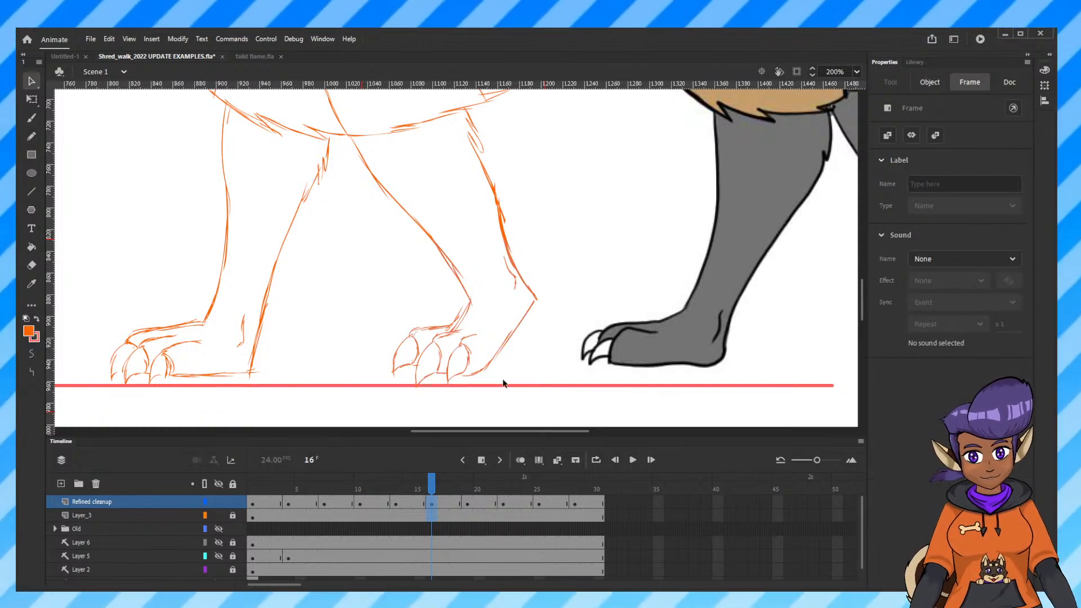
Nudge the back lower leg and foot on frame 16 of Refined cleanup down about 8 px and slightly toward the heel side.
key("Down")
key("Down")
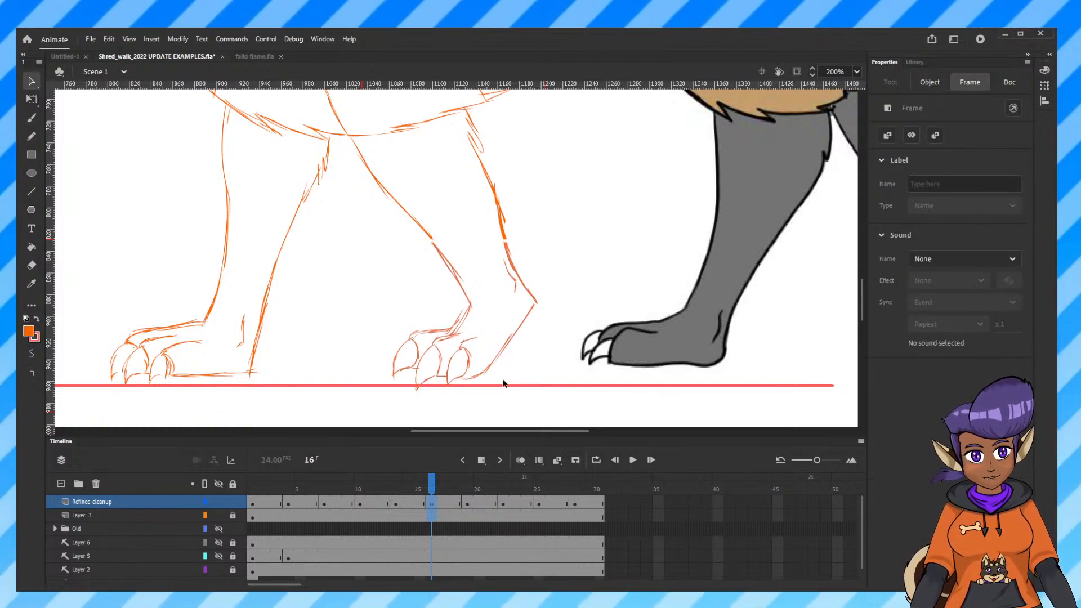
key("Down")
key("Down")
key("Down")
key("Down")
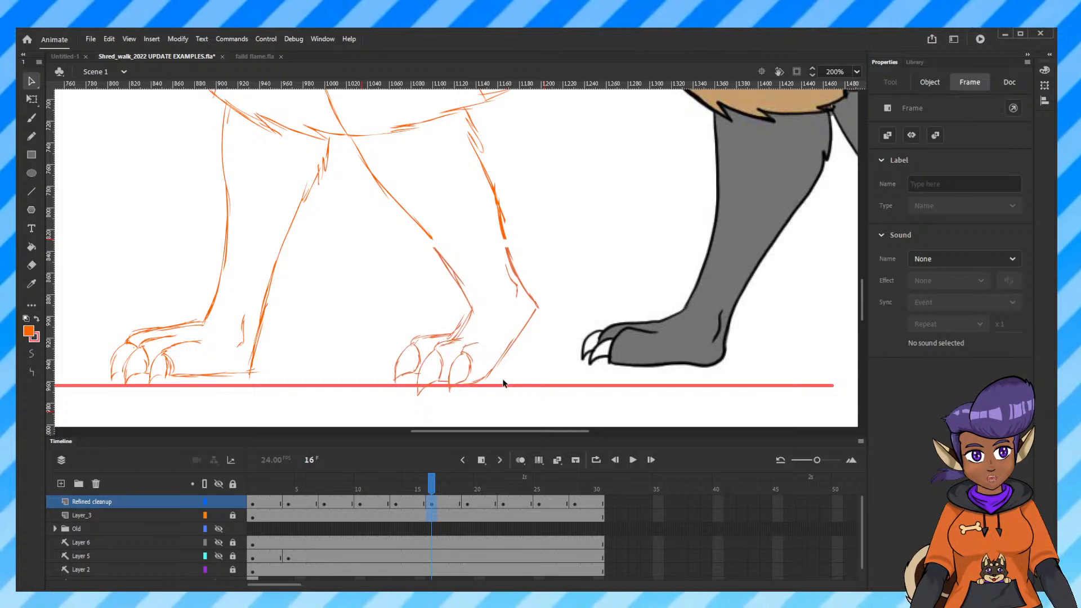
key("Down")
key("Down")
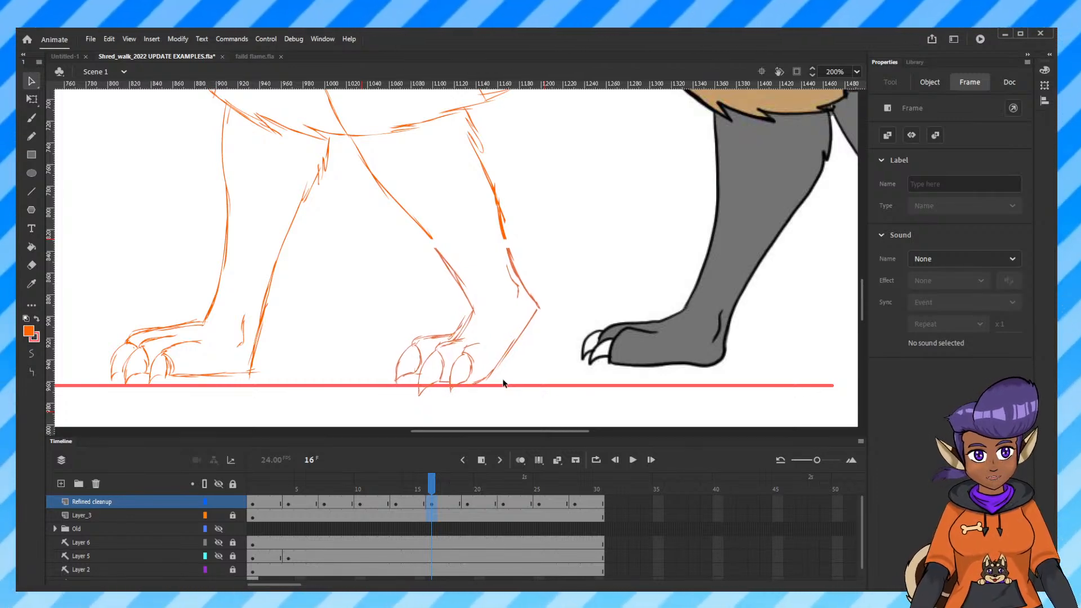
Flip back and forth between frames 14 and 17 to compare the back foot's placement across the pose change.
key("comma")
key("period")
key("comma")
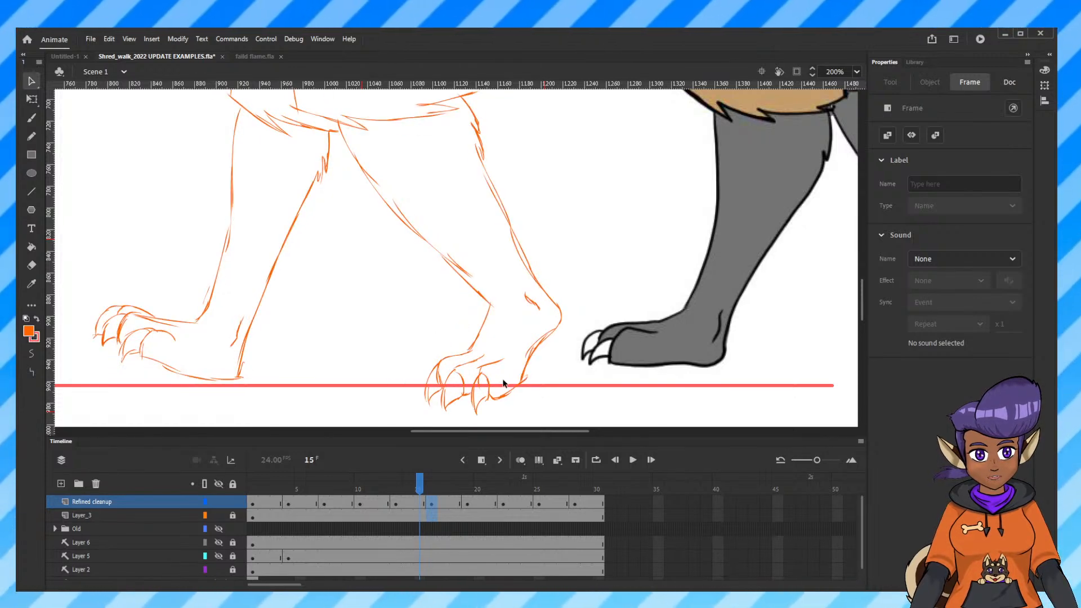
key("period")
key("comma")
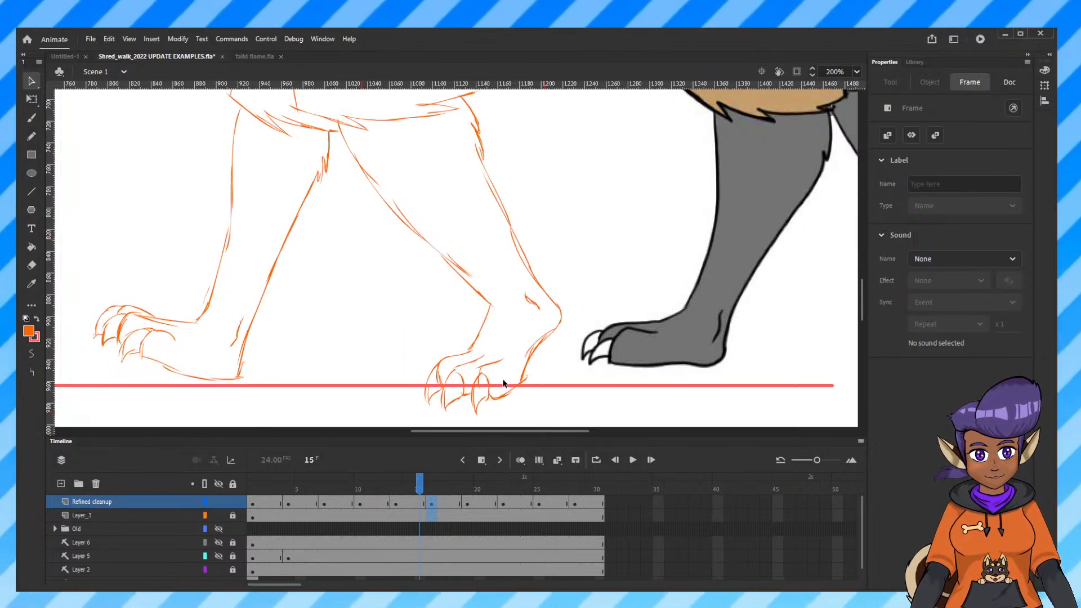
key("comma")
key("comma")
key("period")
key("period")
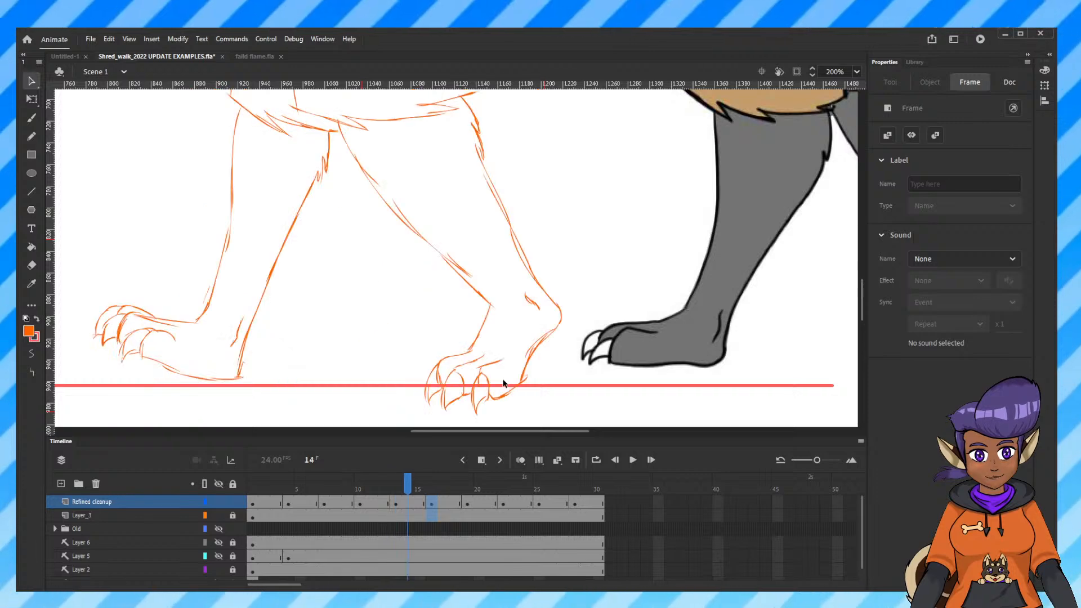
key("period")
key("comma")
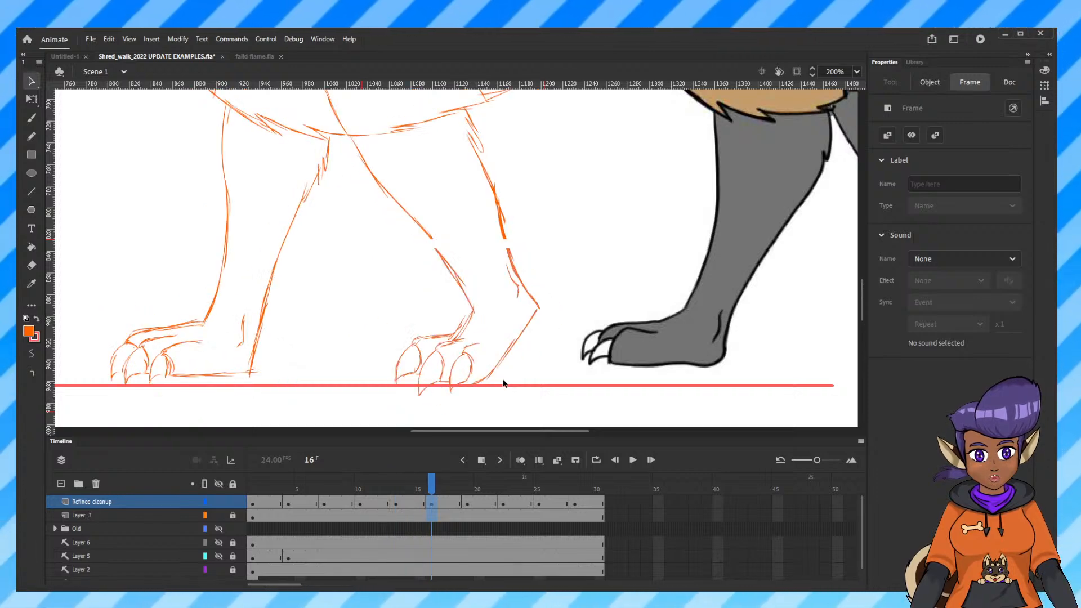
key("period")
key("period")
key("comma")
key("period")
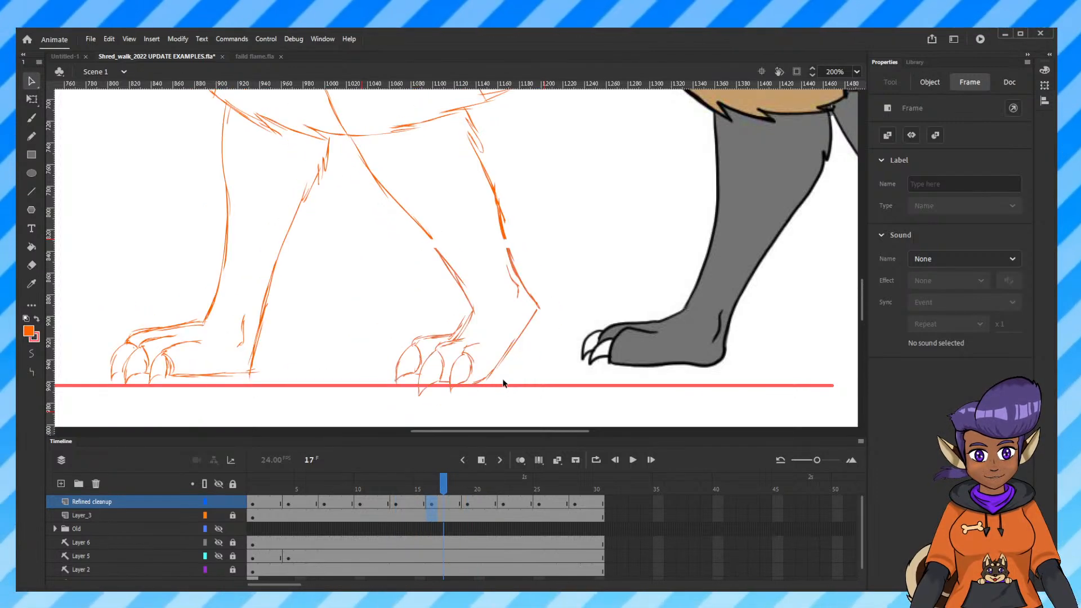
key("comma")
key("comma")
Step through frames 11 to 19 to check how the back foot moves, and return to frame 16.
mouse_move(405, 483)
left_mouse_down()
mouse_move(326, 483)
mouse_move(372, 484)
left_mouse_up()
key("period")
key("period")
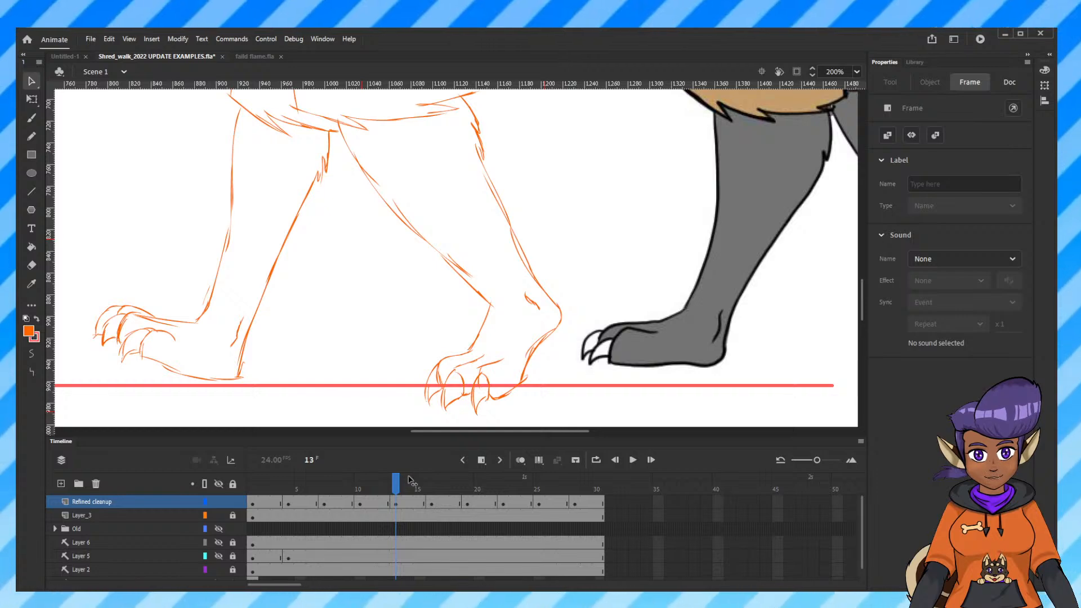
key("period")
key("period")
key("period")
key("period")
key("period")
key("period")
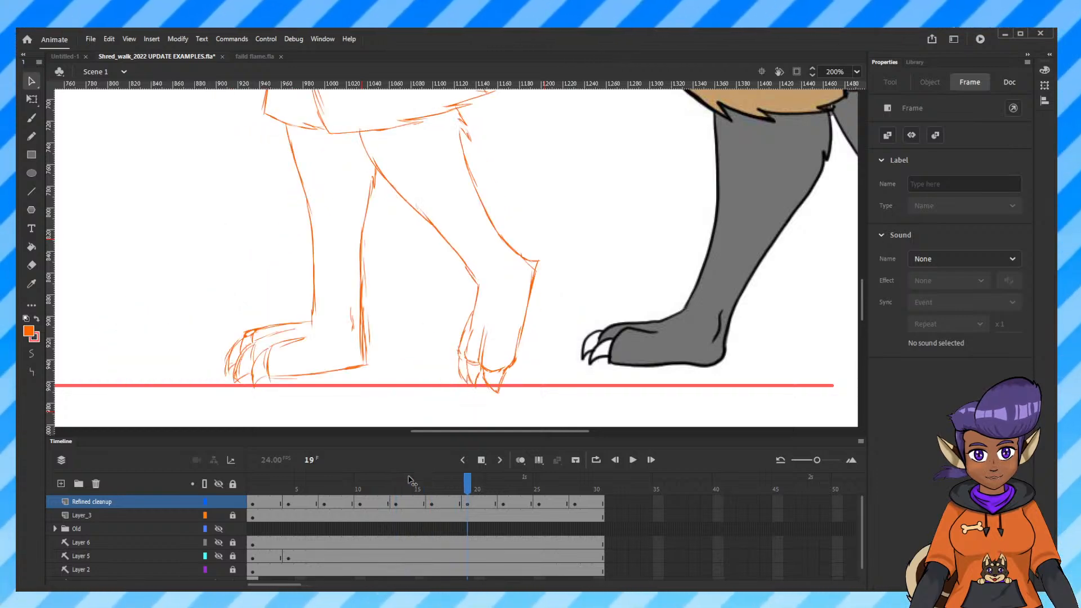
key("comma")
key("comma")
key("comma")
Add the Lasso tool to the toolbar and activate it on frame 16.
left_click(451, 419)
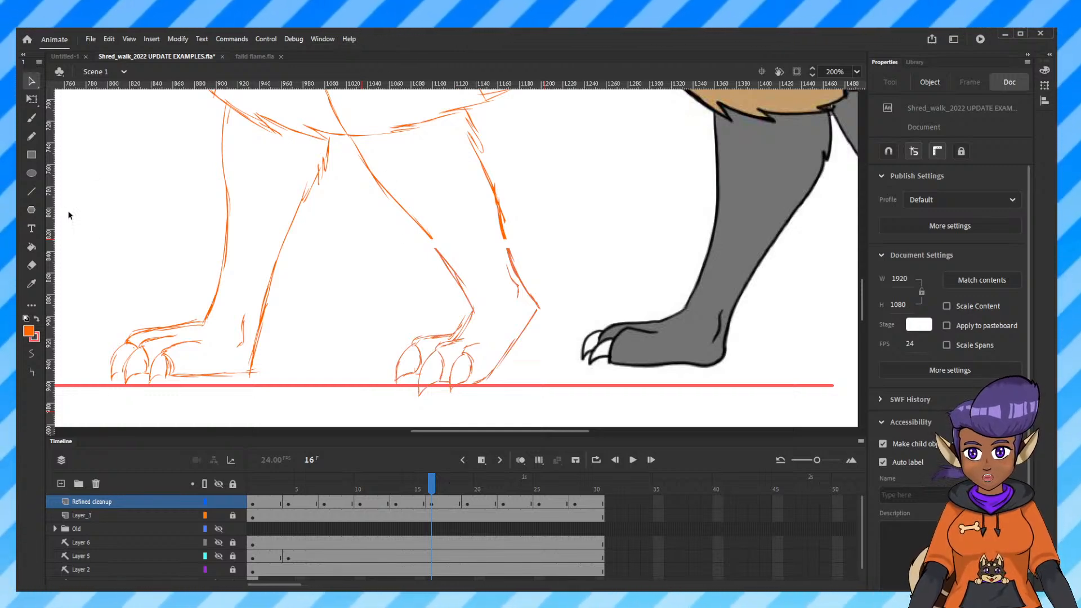
key("space")
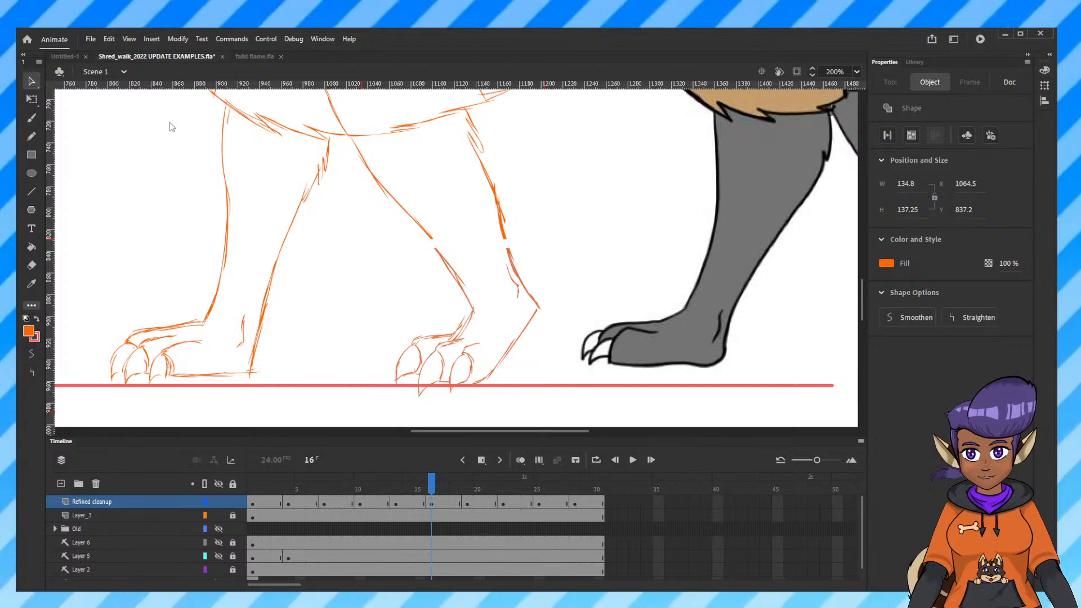
key("l")
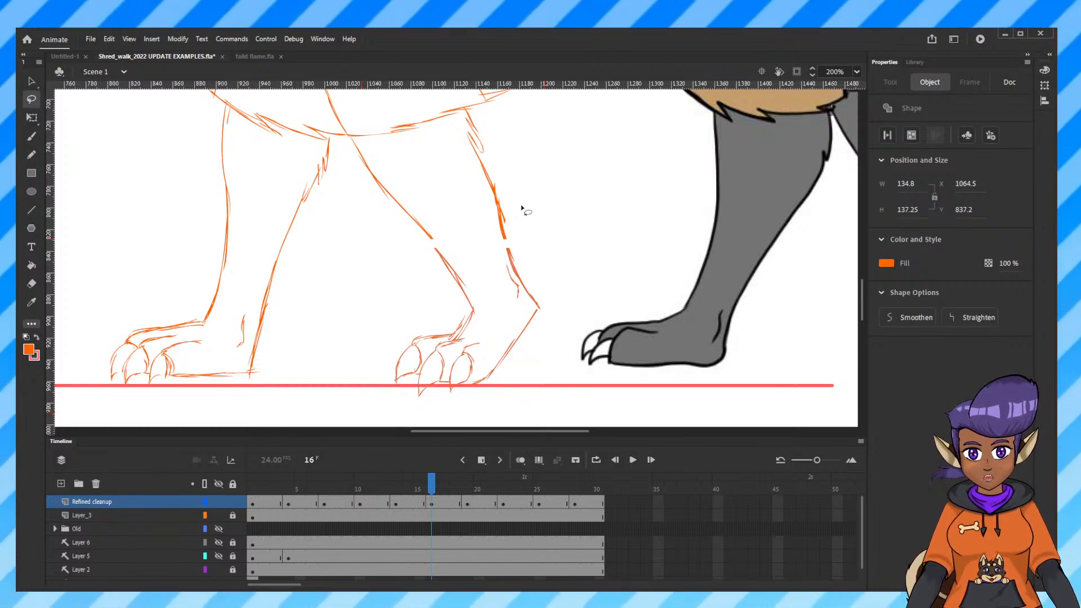
left_click(534, 220)
mouse_move(389, 426)
left_mouse_down()
mouse_move(533, 169)
mouse_move(523, 141)
left_mouse_up()
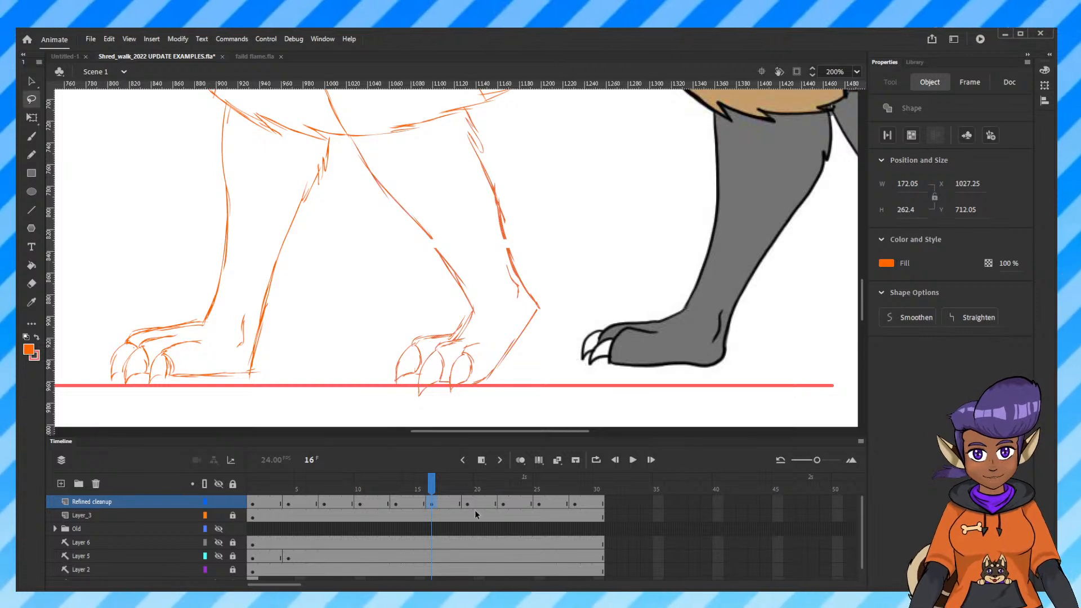
key("q")
left_click(519, 336)
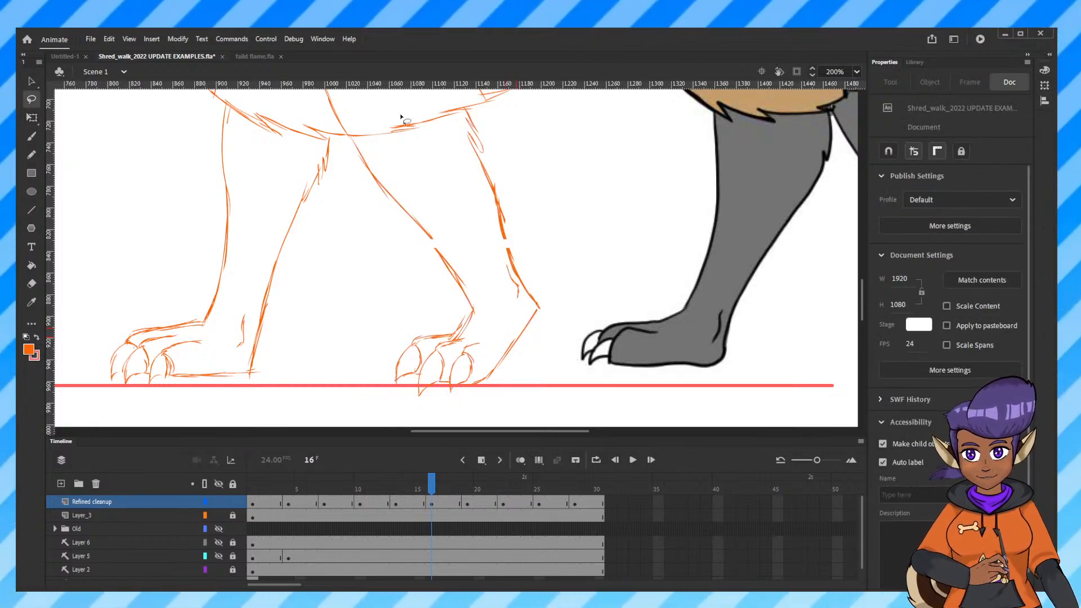
Lasso the whole back leg on frame 16 and rotate it slightly counterclockwise about a pivot near the shorts' hem with Free Transform.
key("l")
mouse_move(461, 115)
left_mouse_down()
mouse_move(354, 136)
mouse_move(349, 148)
mouse_move(346, 317)
mouse_move(368, 383)
mouse_move(426, 417)
mouse_move(508, 387)
mouse_move(534, 162)
left_mouse_up()
left_click_drag(503, 121, 506, 124)
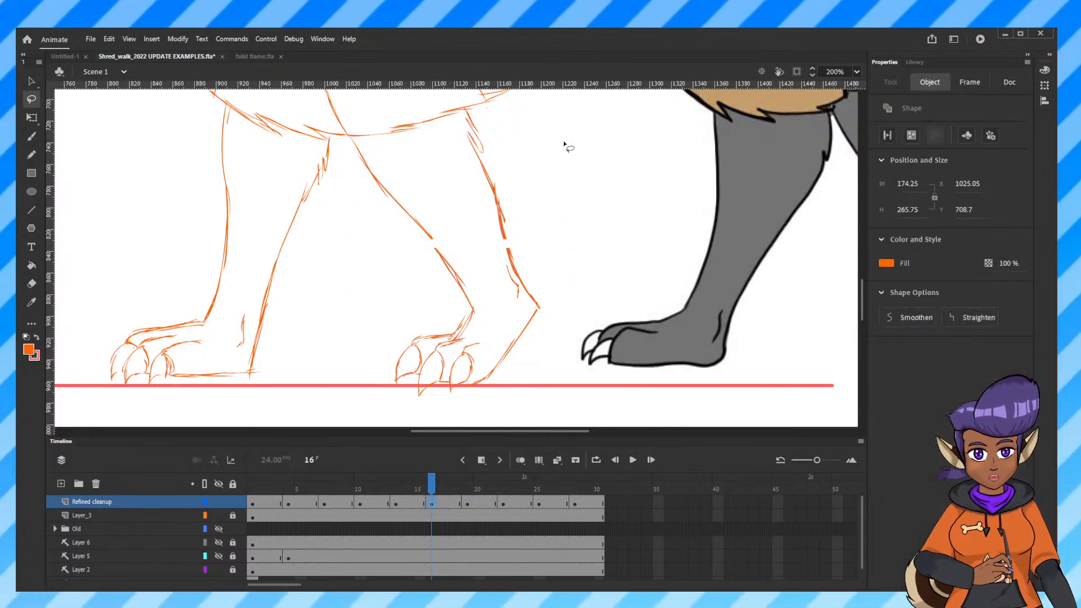
key("q")
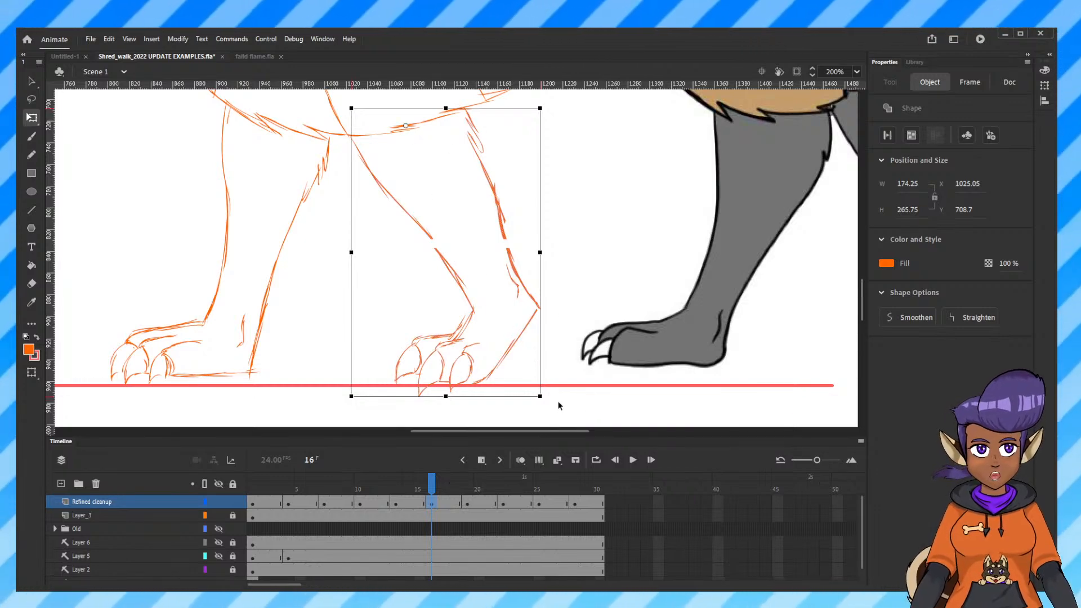
left_click_drag(548, 400, 546, 401)
left_click(508, 343)
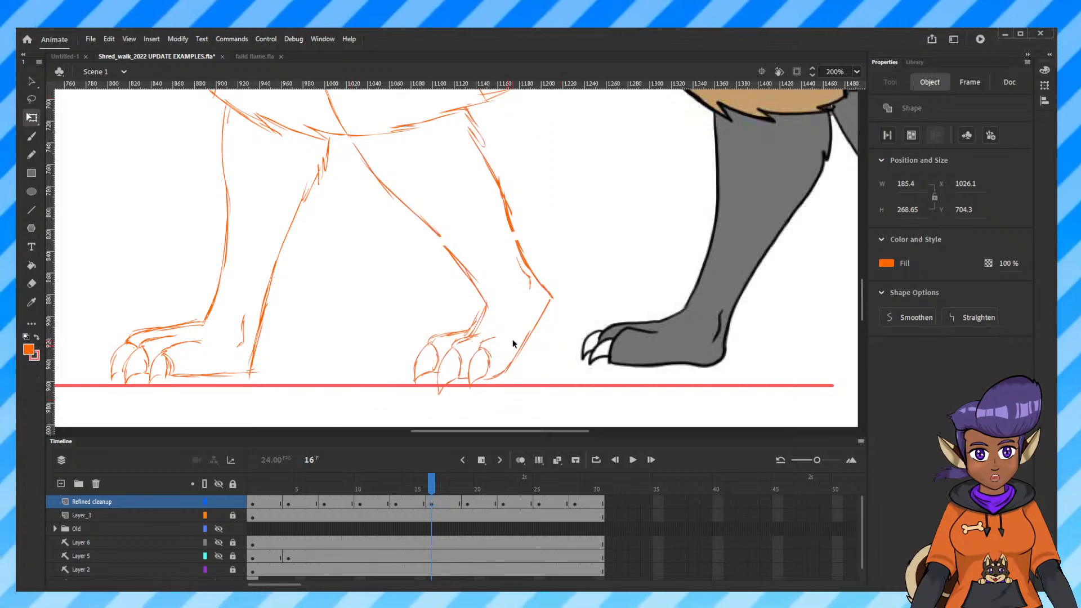
Step back from frame 16 to the early walk-cycle frames and forward again to check the rotated back leg's movement.
key("comma")
key("comma")
key("period")
key("period")
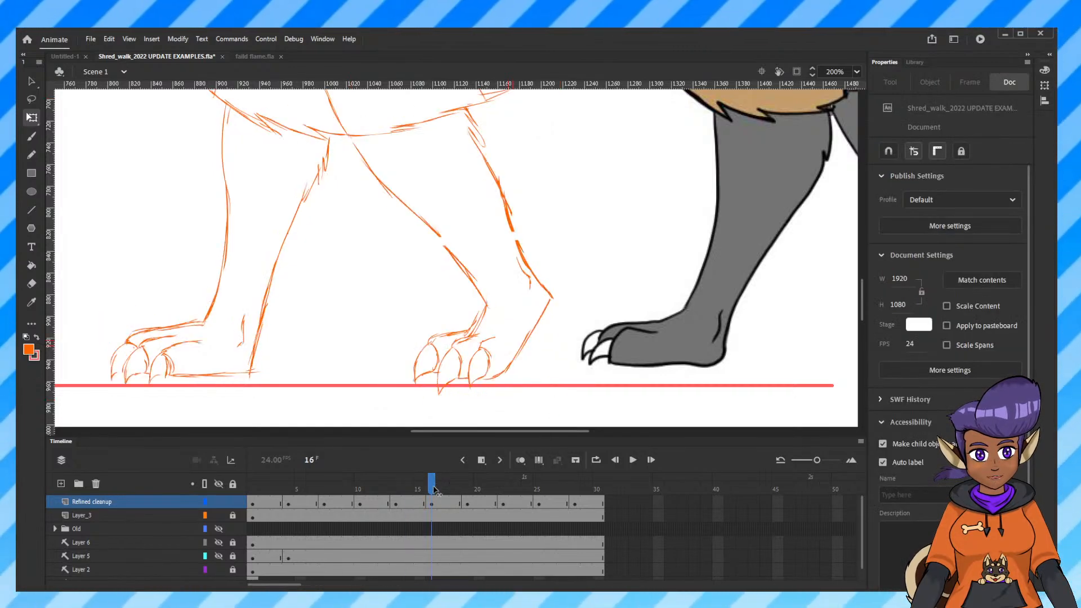
key("comma")
key("comma")
key("comma")
key("comma")
key("comma")
key("comma")
key("comma")
key("comma")
key("comma")
key("comma")
key("comma")
key("comma")
key("period")
key("period")
key("period")
key("period")
key("period")
key("period")
key("period")
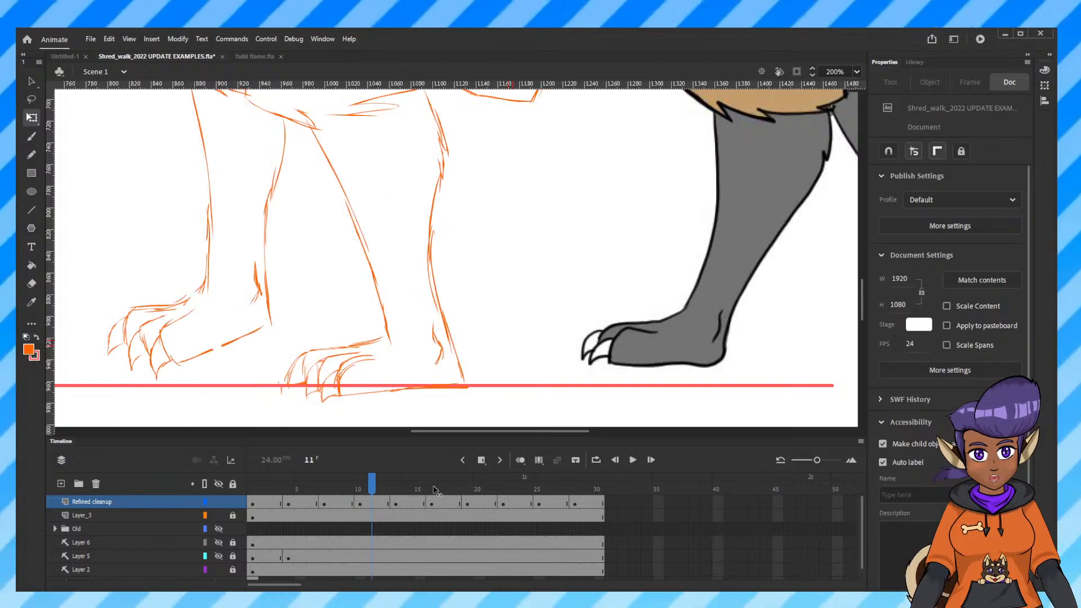
key("period")
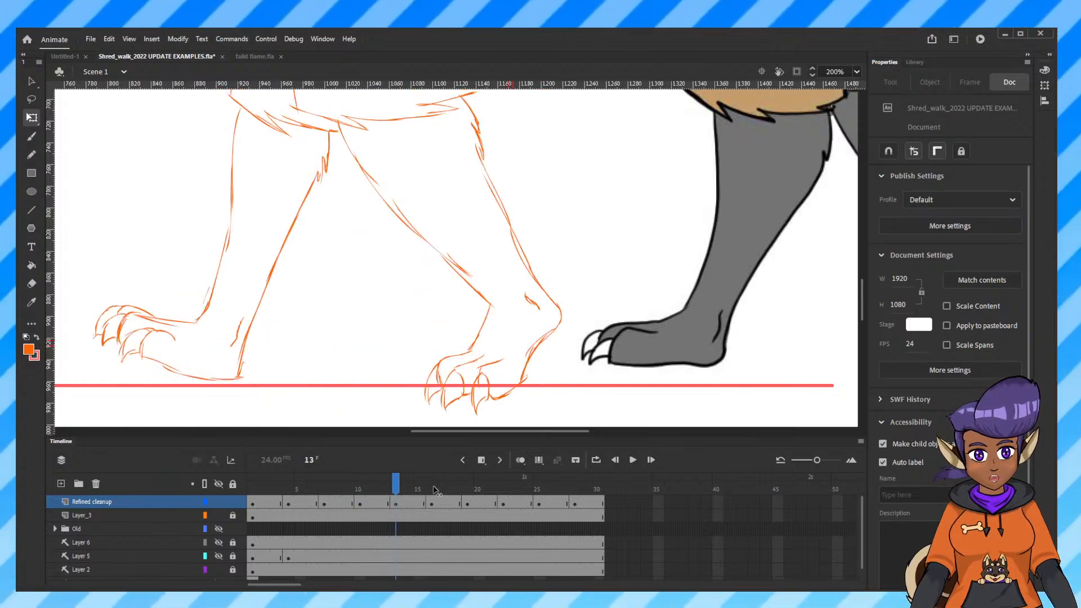
key("period")
key("period")
key("period")
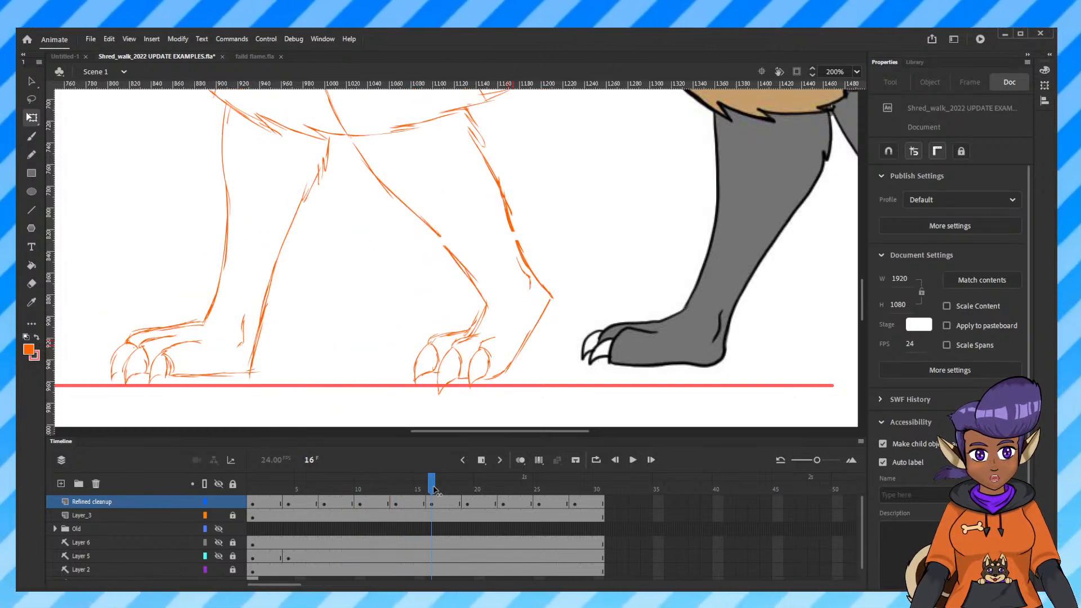
Flip through the poses around frame 16, up to frame 20, to compare how the back foot lifts off.
key("comma")
key("comma")
key("period")
key("period")
key("comma")
key("period")
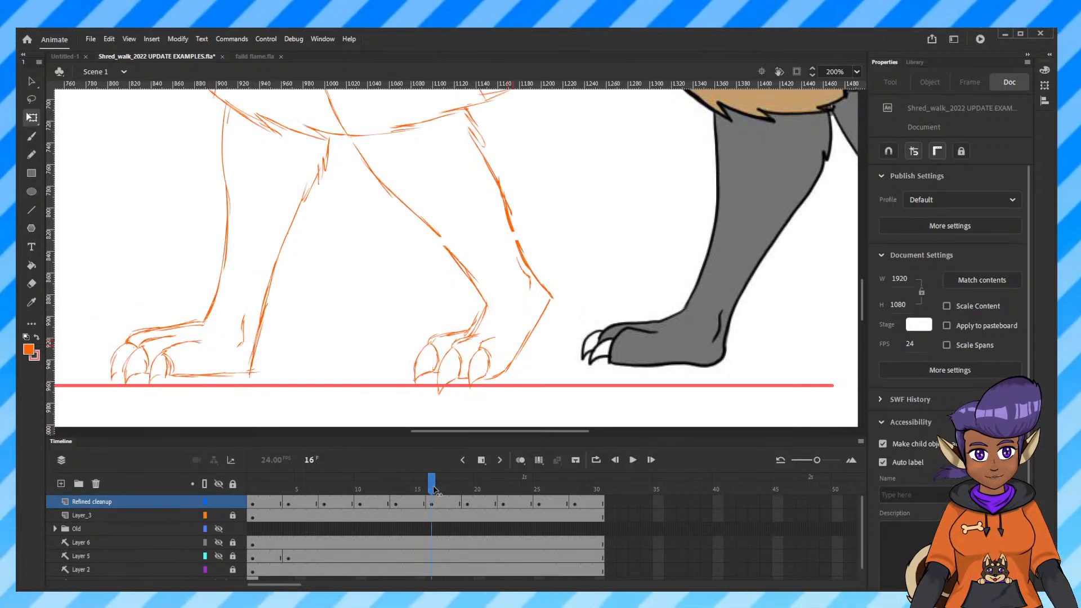
key("period")
key("period")
key("period")
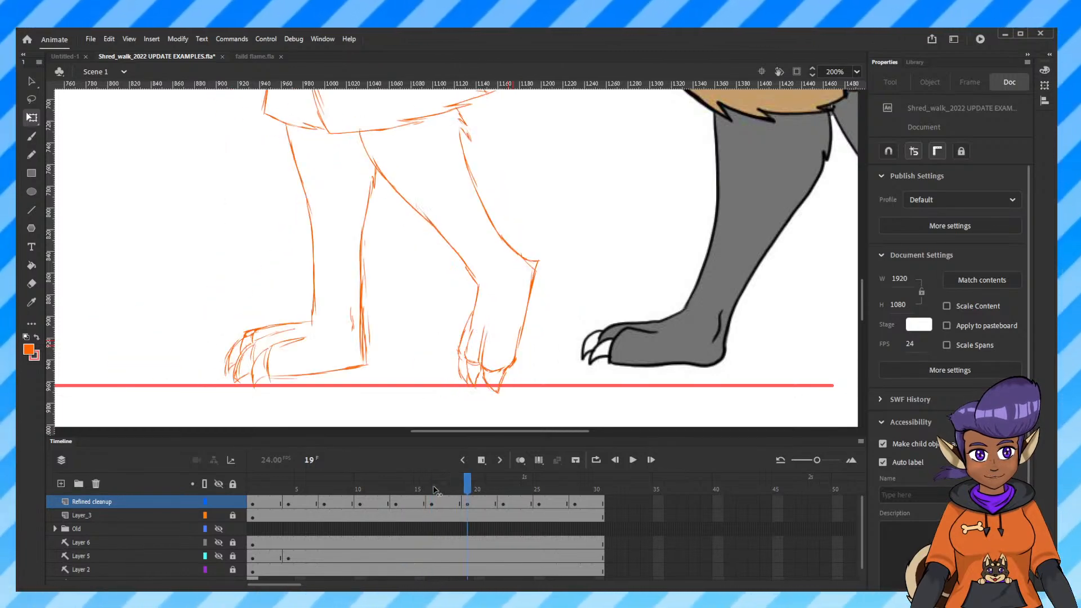
key("comma")
key("comma")
key("comma")
key("comma")
key("comma")
key("comma")
key("period")
key("period")
key("period")
key("period")
key("period")
key("period")
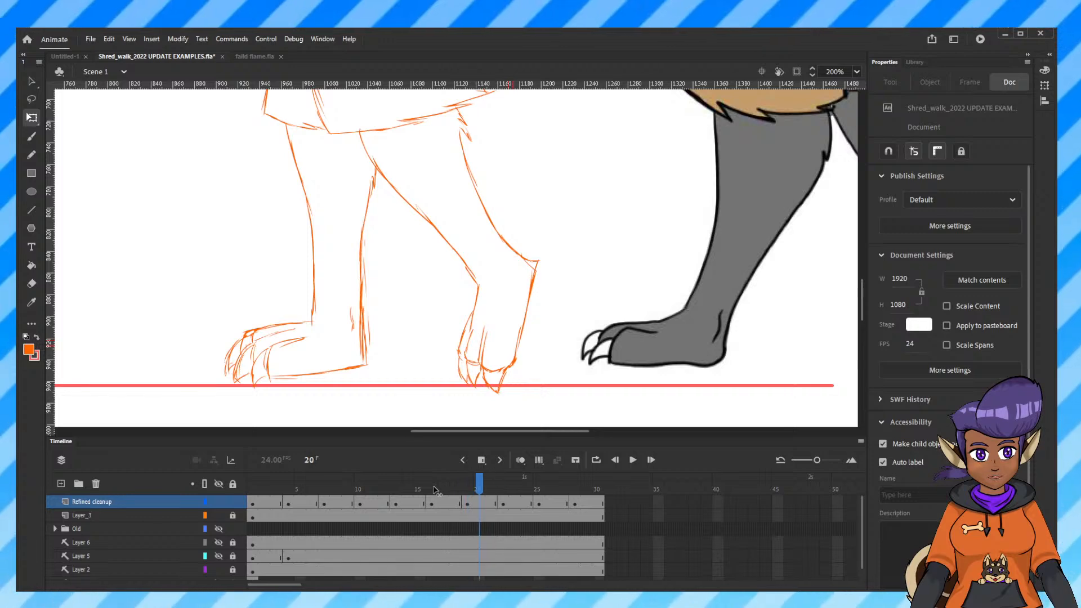
Flip between frames 15 and 16 to compare the back foot's two poses, and go to frame 13.
key("comma")
key("comma")
key("comma")
key("comma")
key("comma")
key("comma")
key("period")
key("comma")
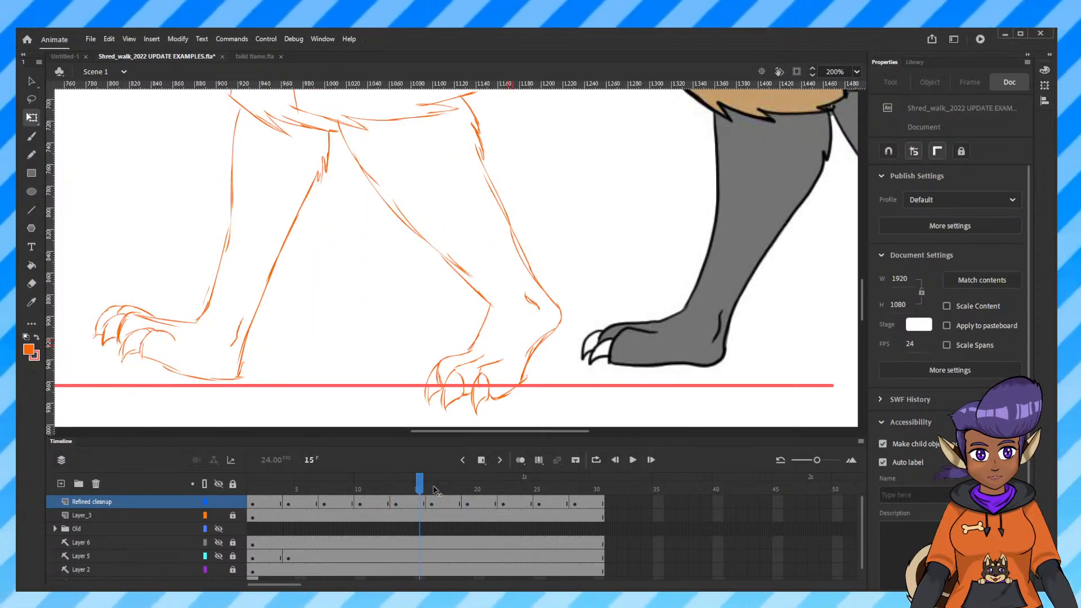
key("period")
key("comma")
key("period")
key("comma")
key("comma")
key("comma")
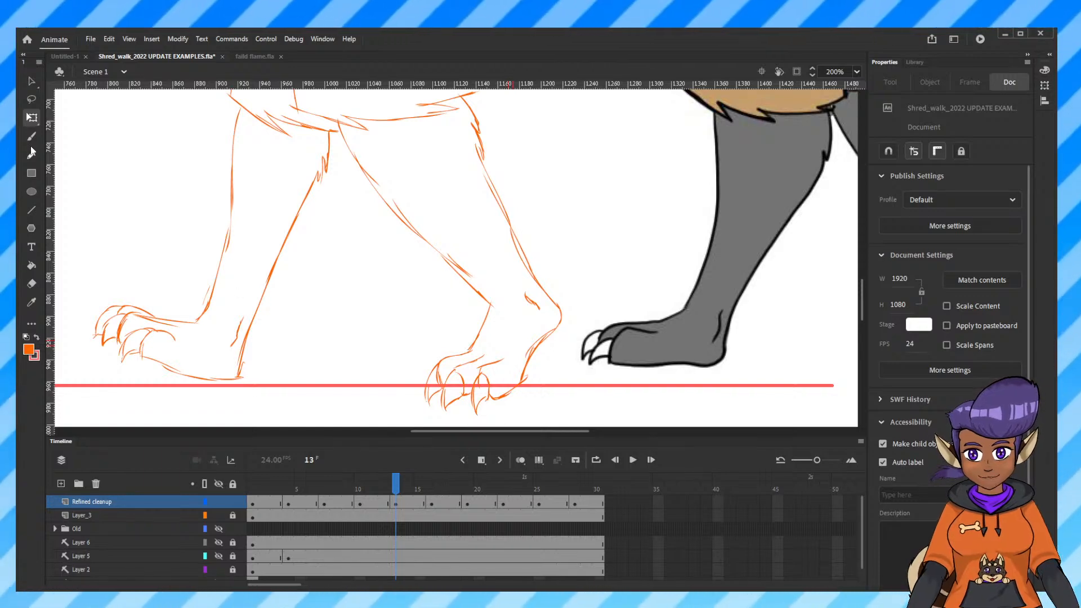
Erase the back foot's outline from the heel down to the sole on frame 13 and activate the Pencil tool.
key("e")
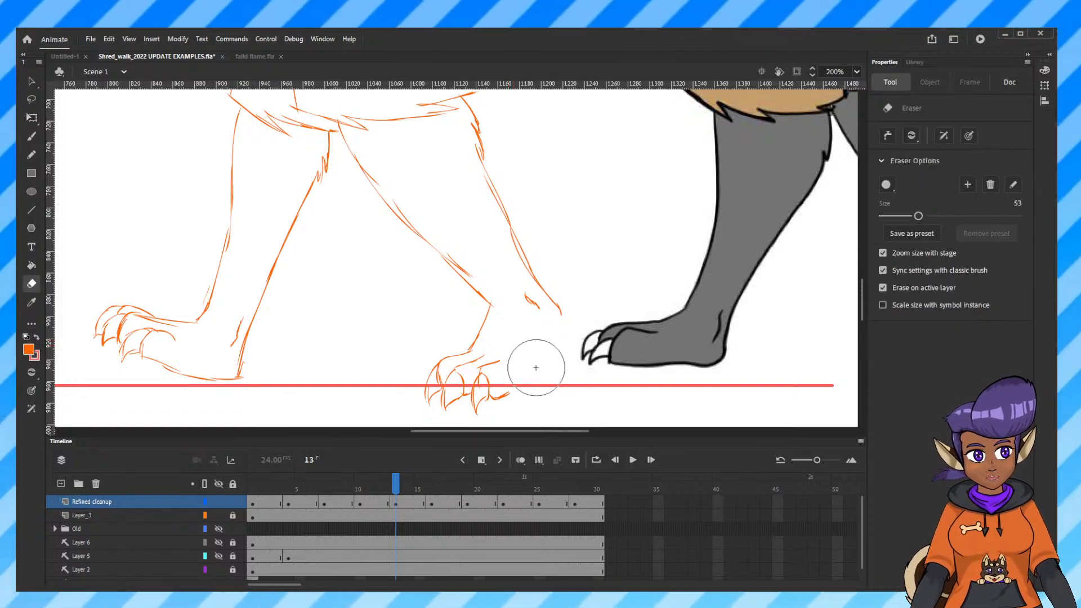
left_click(31, 138)
left_click(32, 156)
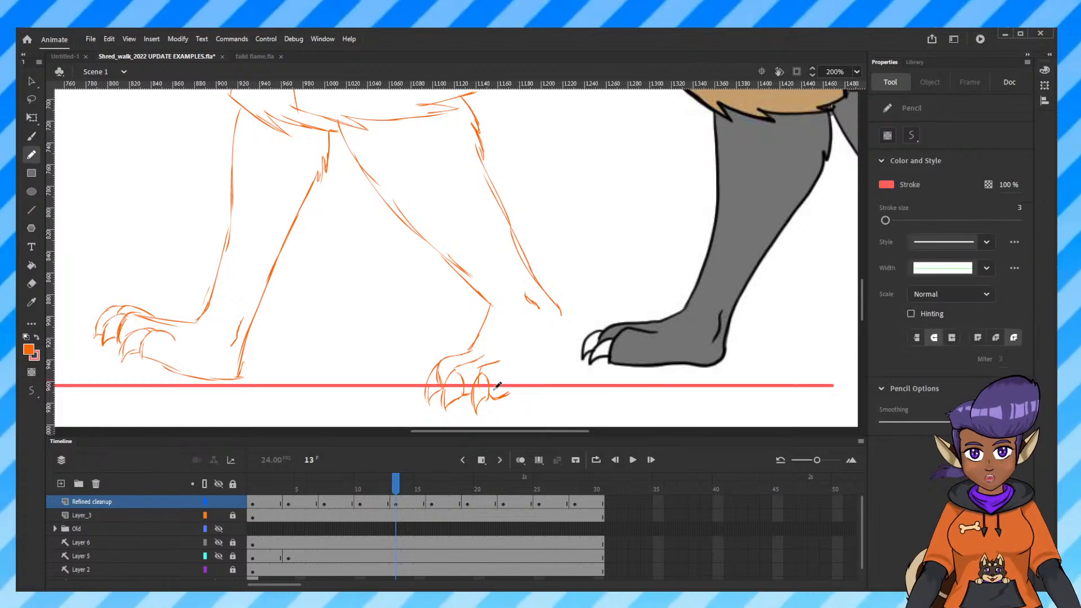
left_click_drag(507, 390, 516, 386)
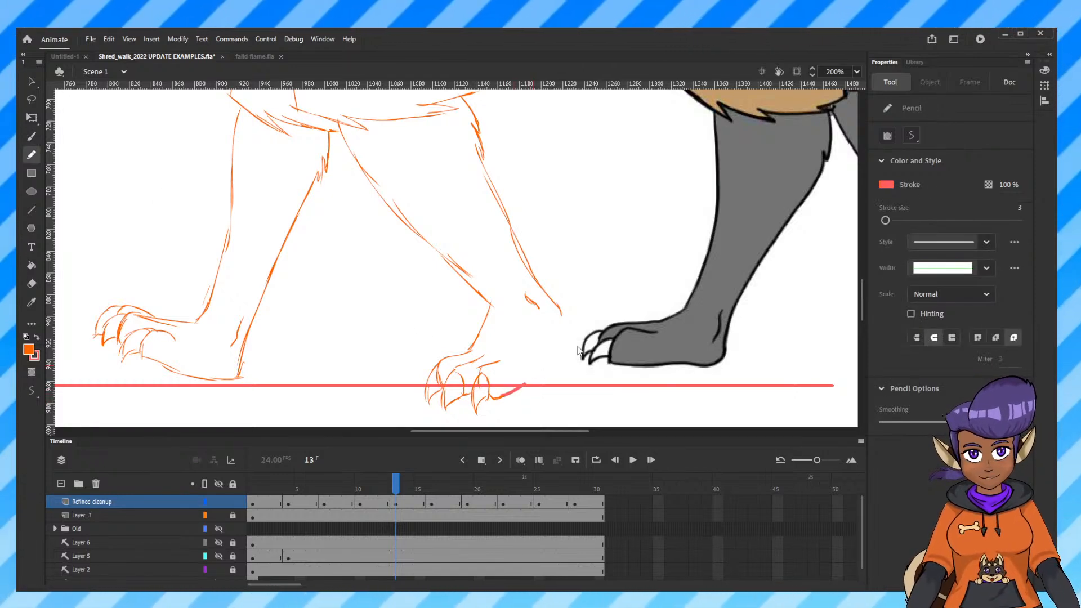
key("ctrl+z")
key("b")
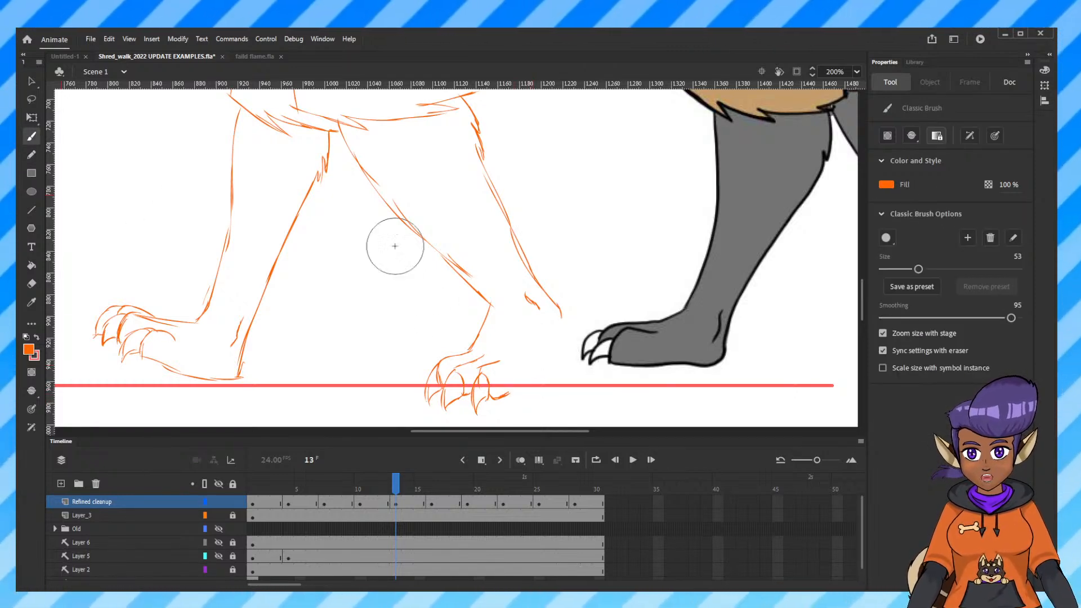
left_click_drag(500, 397, 521, 384)
key("ctrl+z")
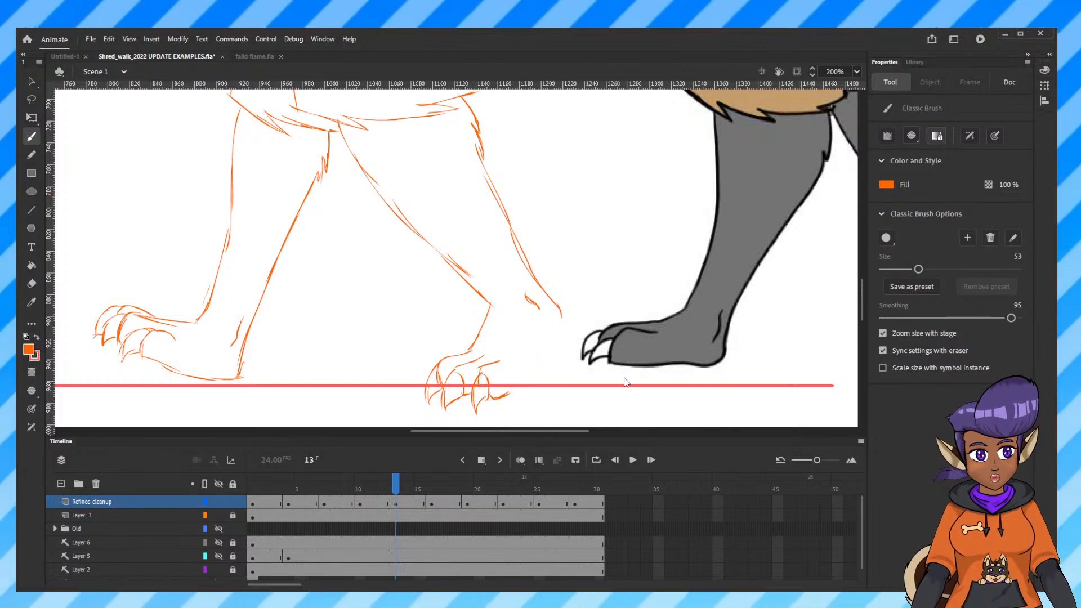
left_click_drag(919, 269, 886, 269)
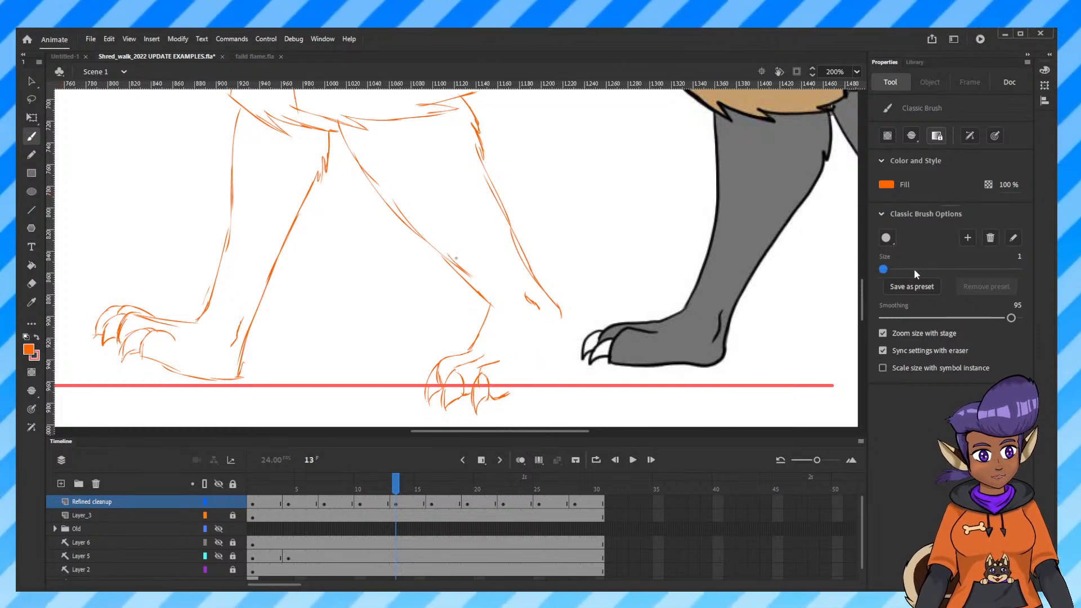
key("bracketleft")
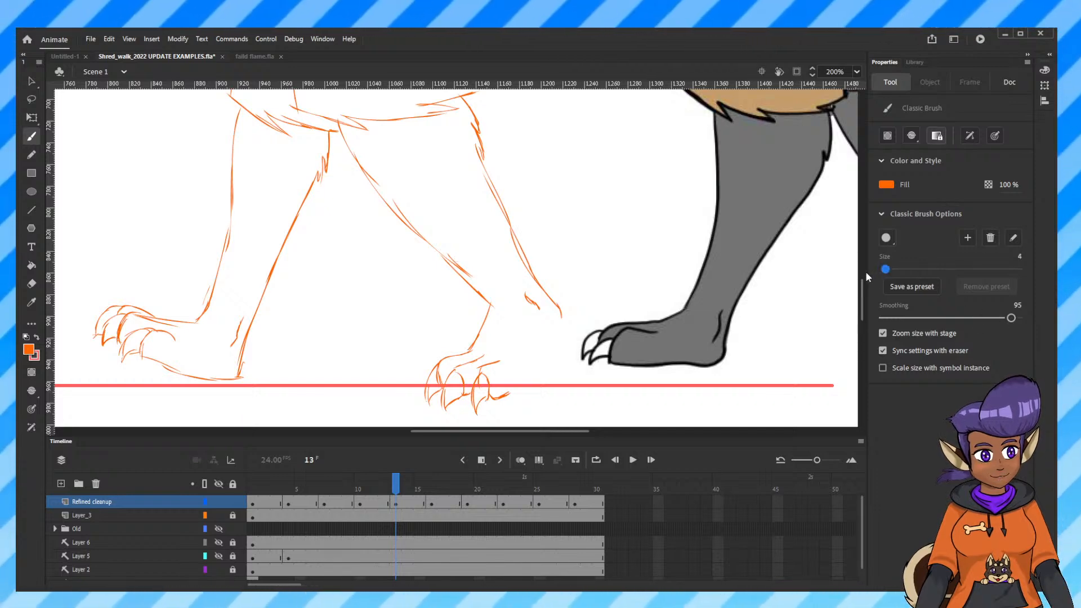
left_click_drag(886, 270, 885, 270)
left_click_drag(490, 386, 519, 372)
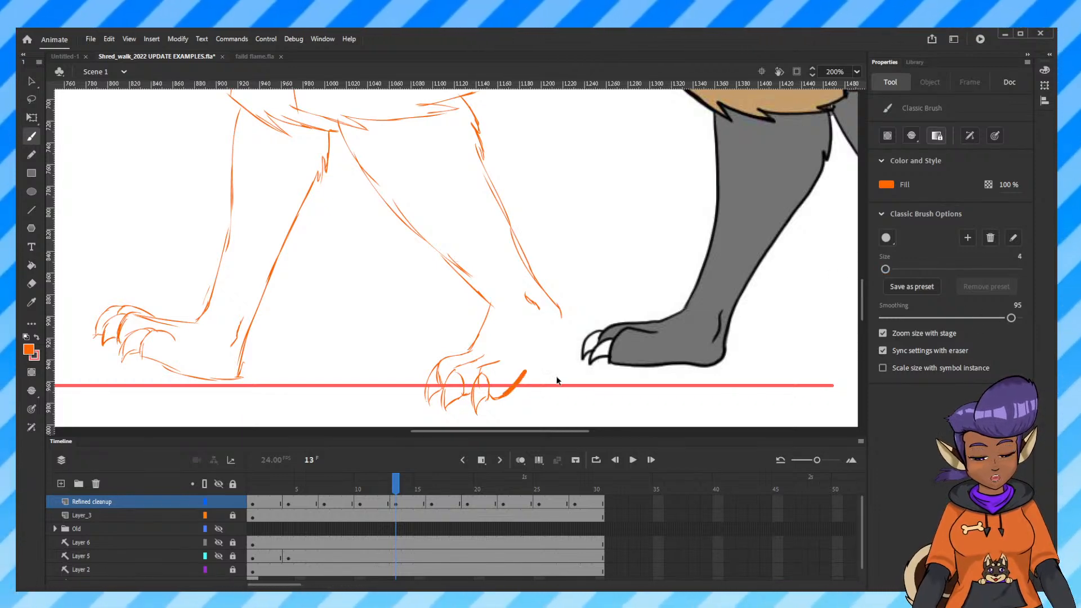
key("ctrl+z")
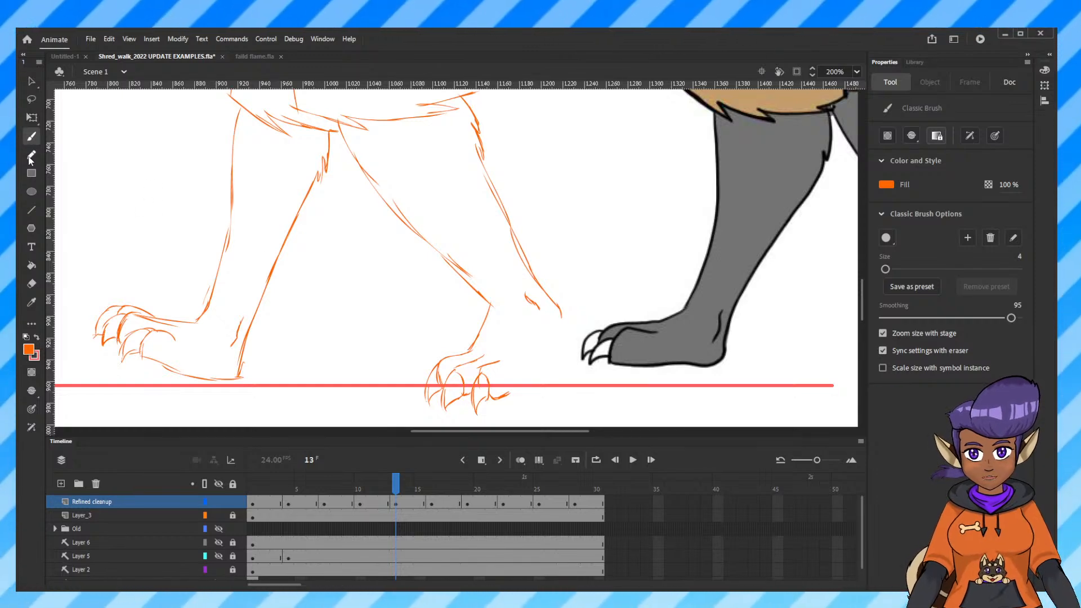
Redraw the back foot's heel, ankle crease, instep and outer toe lines on frame 13 with the Pencil at stroke size 1.
key("y")
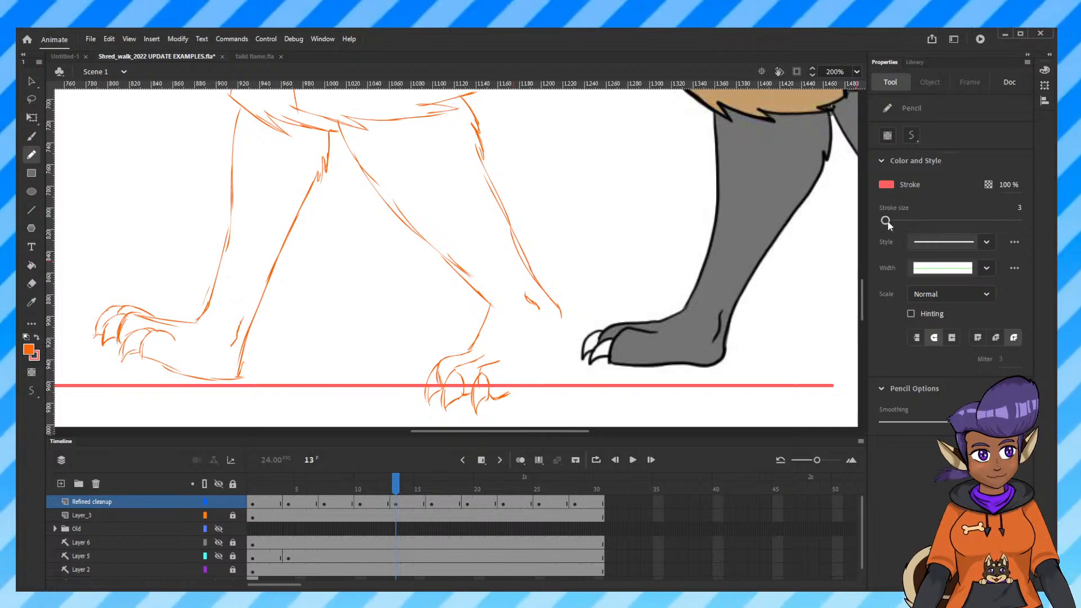
left_click_drag(886, 221, 883, 222)
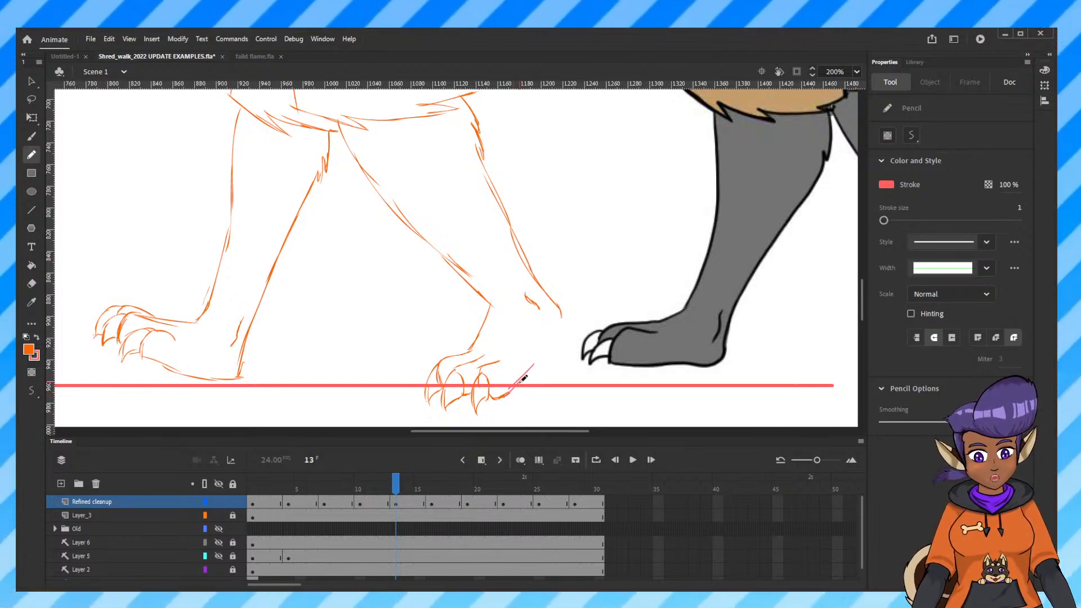
mouse_move(536, 362)
left_mouse_down()
mouse_move(511, 391)
mouse_move(561, 309)
left_mouse_up()
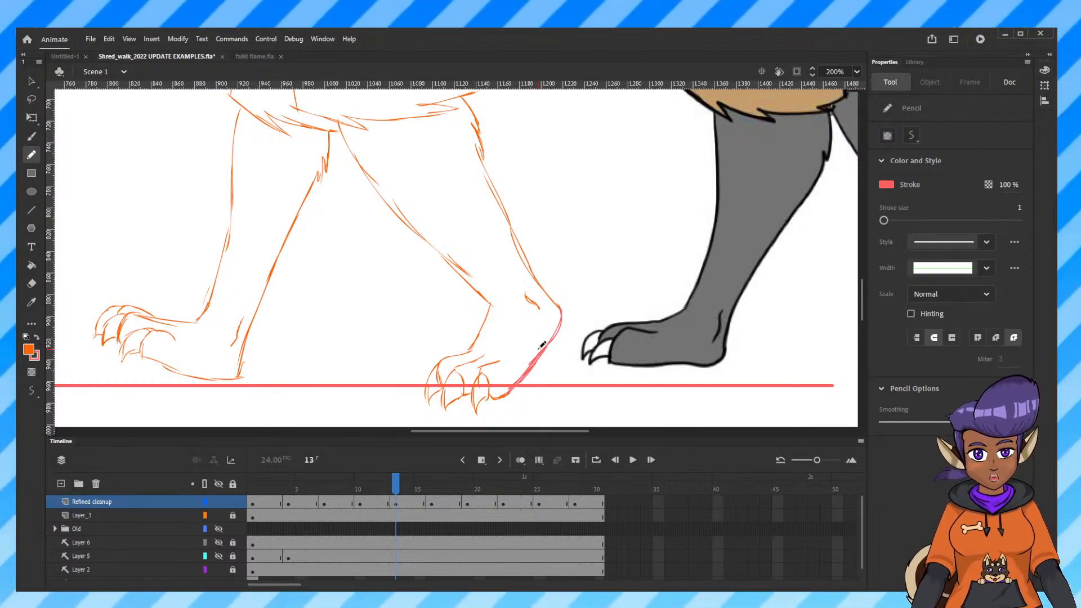
left_click_drag(542, 314, 526, 291)
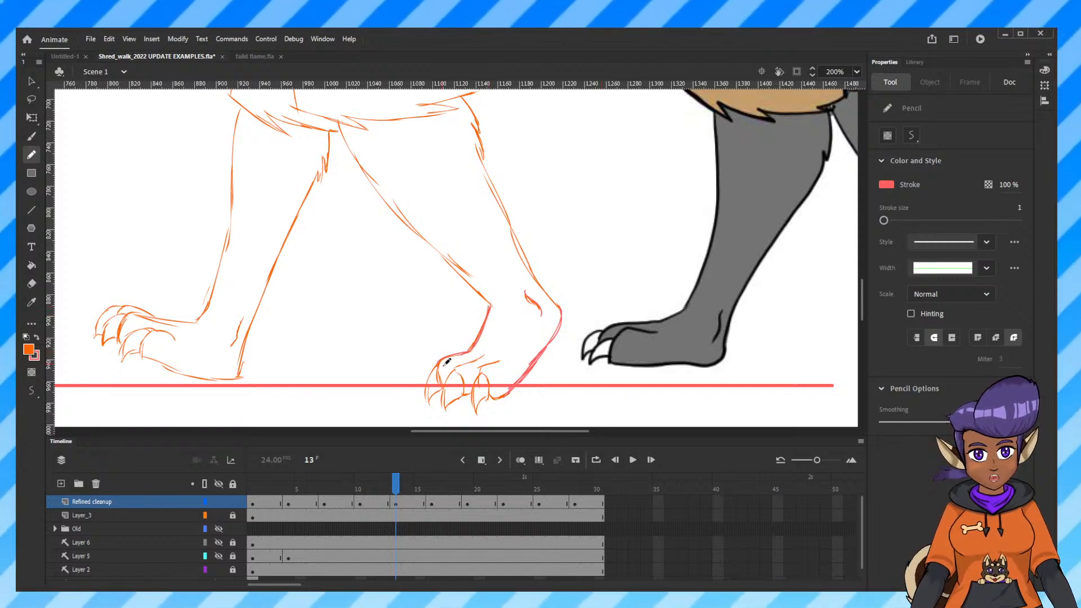
Compare the redrawn back foot on frame 13 with the poses from frame 10 to 17, and return to frame 13.
left_click(432, 503)
left_click(397, 504)
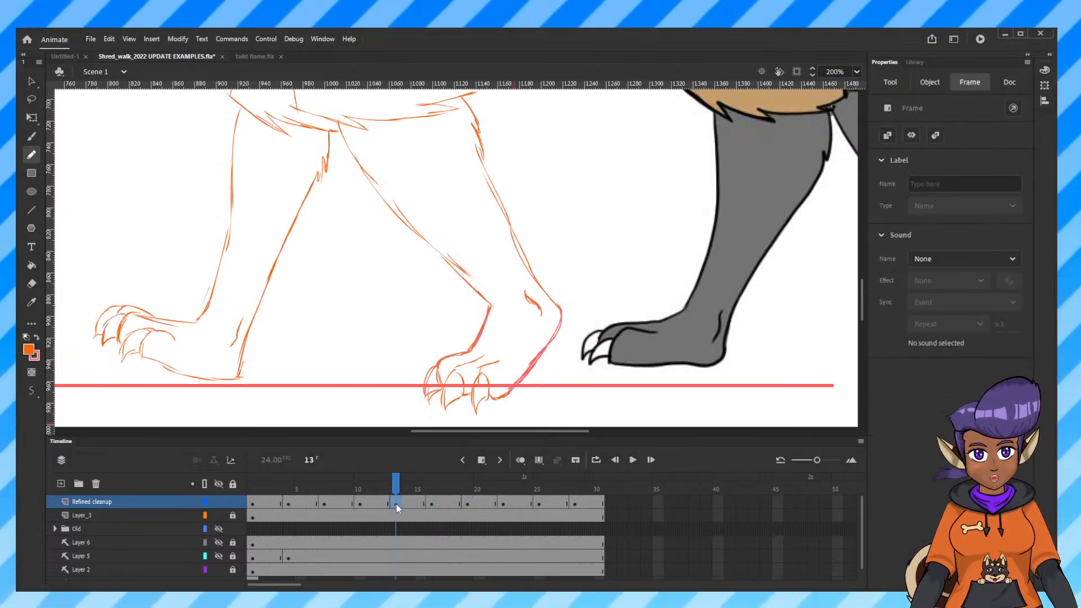
left_click(432, 503)
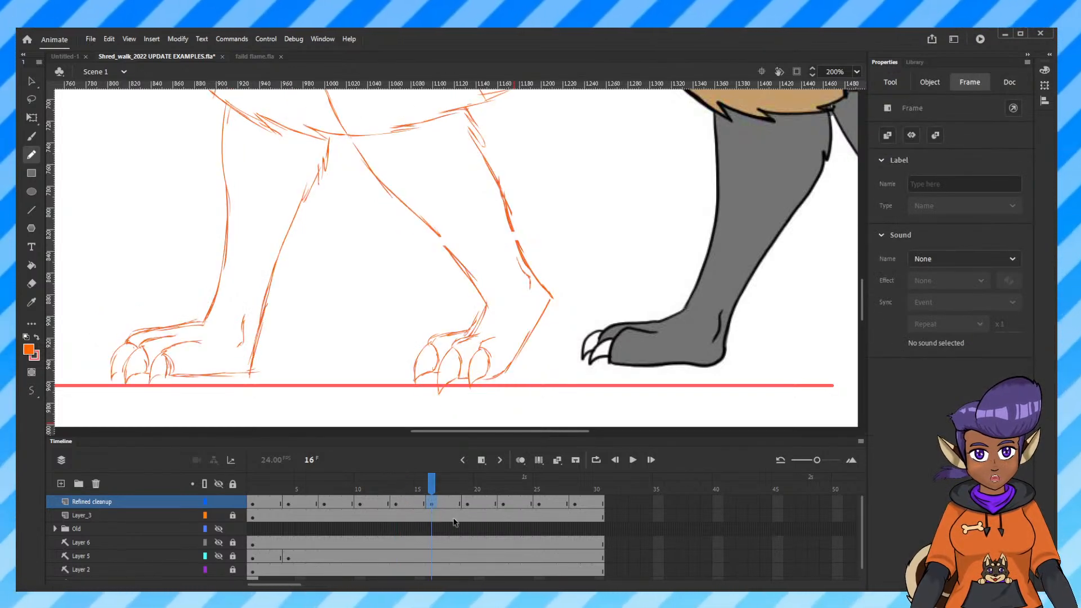
left_click_drag(432, 483, 360, 484)
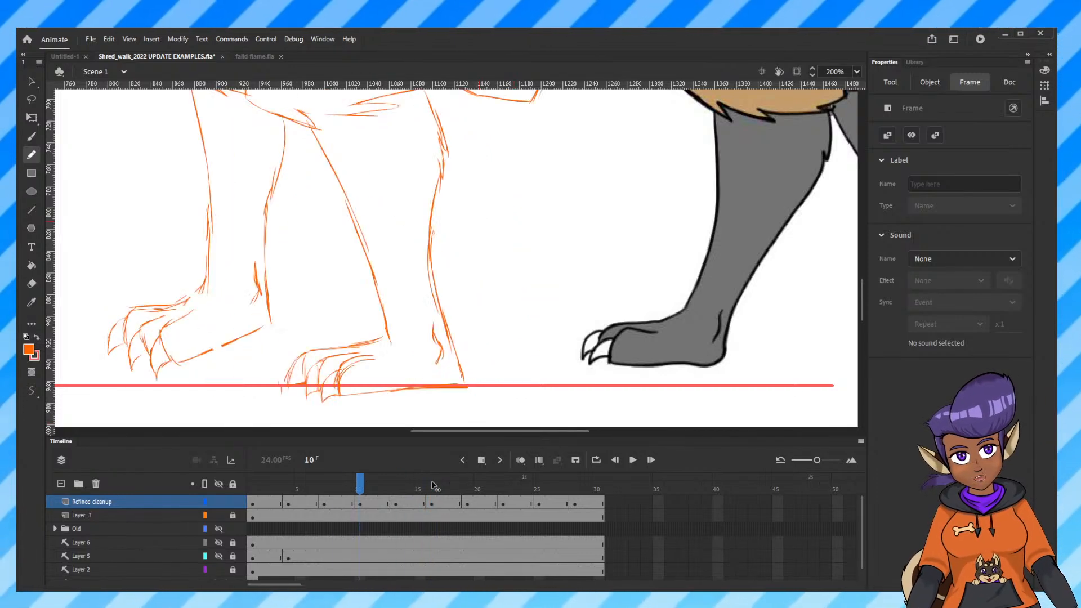
key("period")
key("period")
key("period")
key("period")
key("period")
key("period")
key("period")
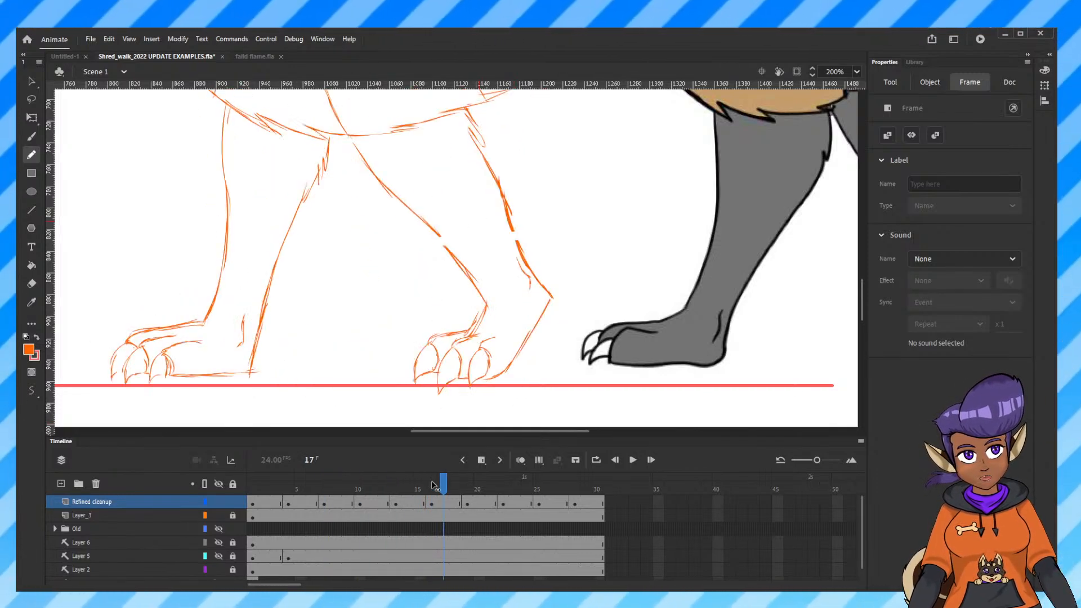
key("comma")
key("comma")
key("comma")
key("comma")
key("comma")
key("comma")
key("period")
key("period")
key("period")
key("comma")
key("comma")
key("period")
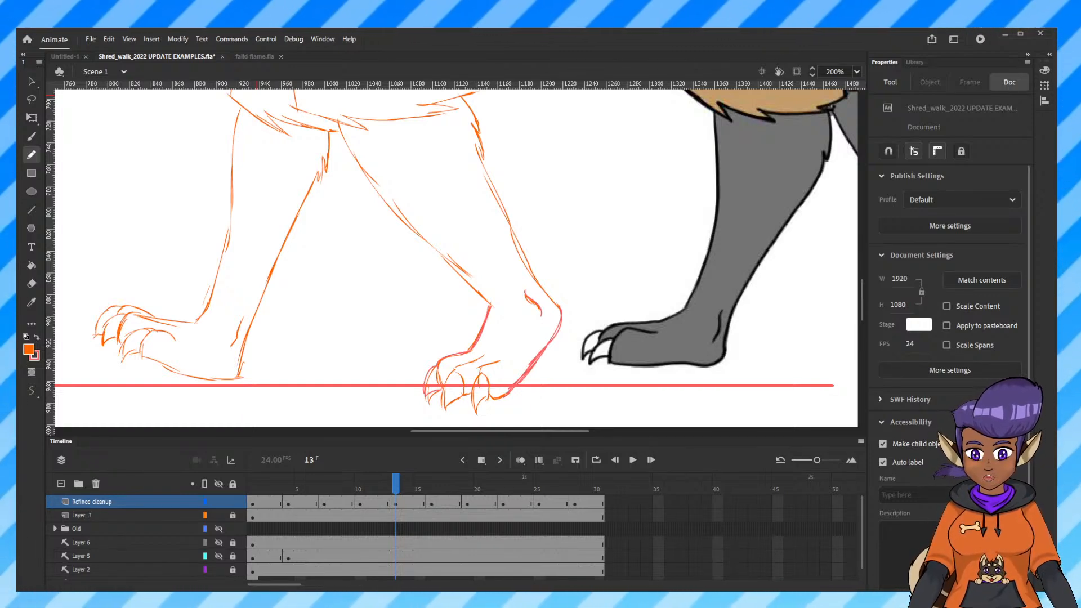
Set the Classic Brush size to 1 and retrace the back of the heel on frame 13 in orange.
left_click(31, 138)
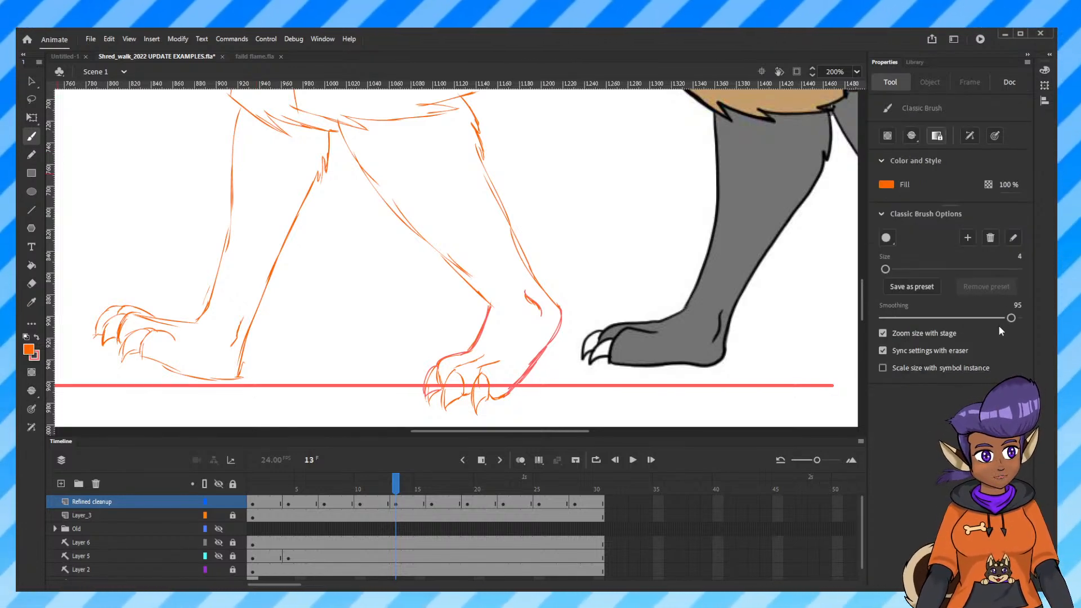
left_click_drag(885, 270, 882, 269)
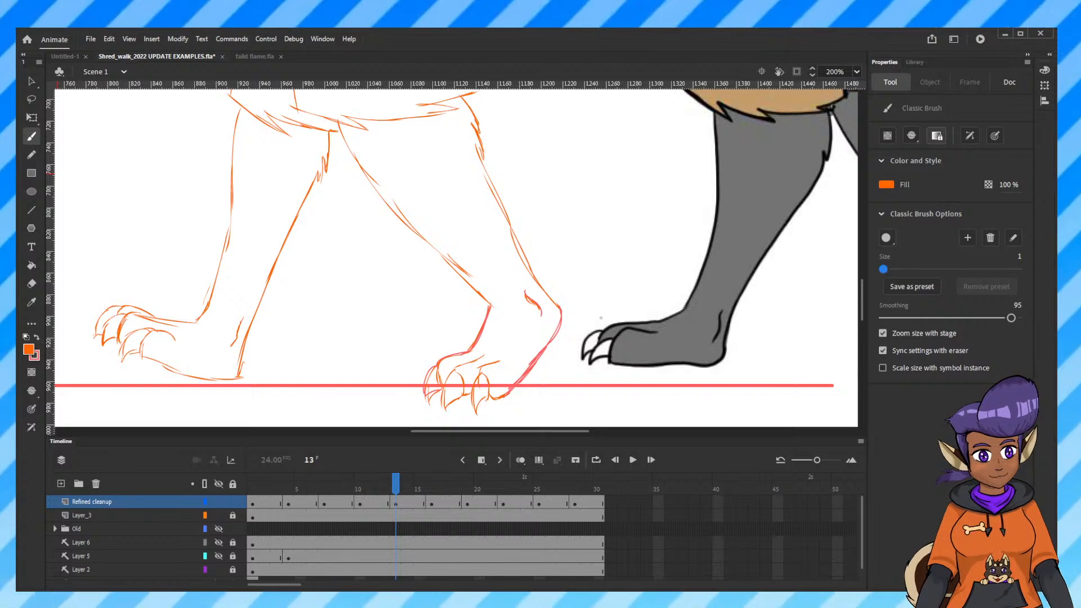
mouse_move(556, 306)
left_mouse_down()
mouse_move(563, 323)
mouse_move(532, 363)
left_mouse_up()
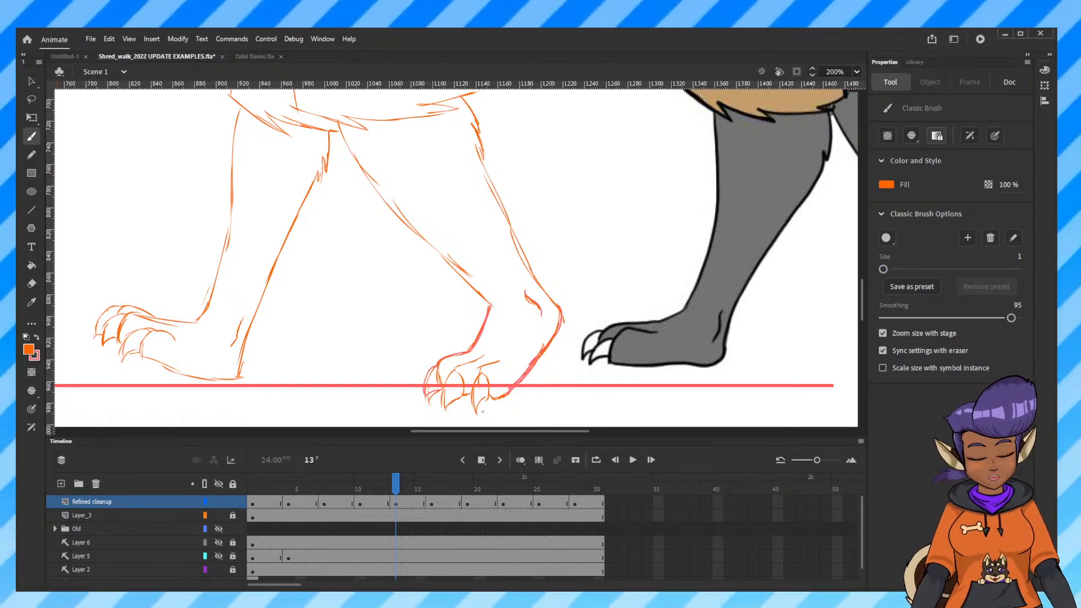
Flip through frames 15 to 19 to check the back foot's transition between poses, and return to frame 16.
mouse_move(396, 490)
left_mouse_down()
mouse_move(432, 491)
mouse_move(287, 492)
mouse_move(431, 492)
left_mouse_up()
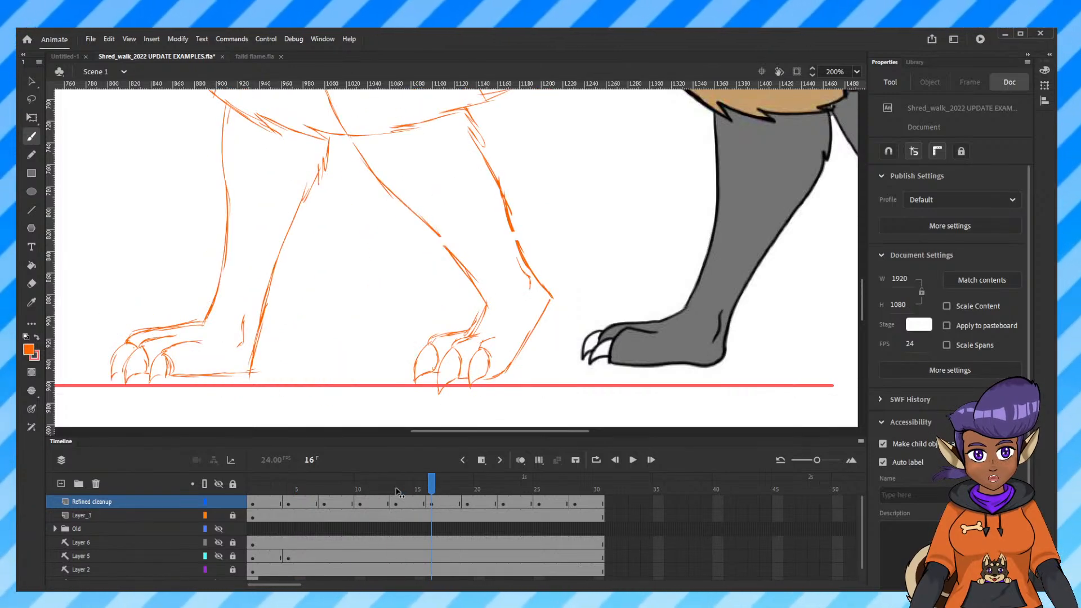
key("comma")
key("period")
key("comma")
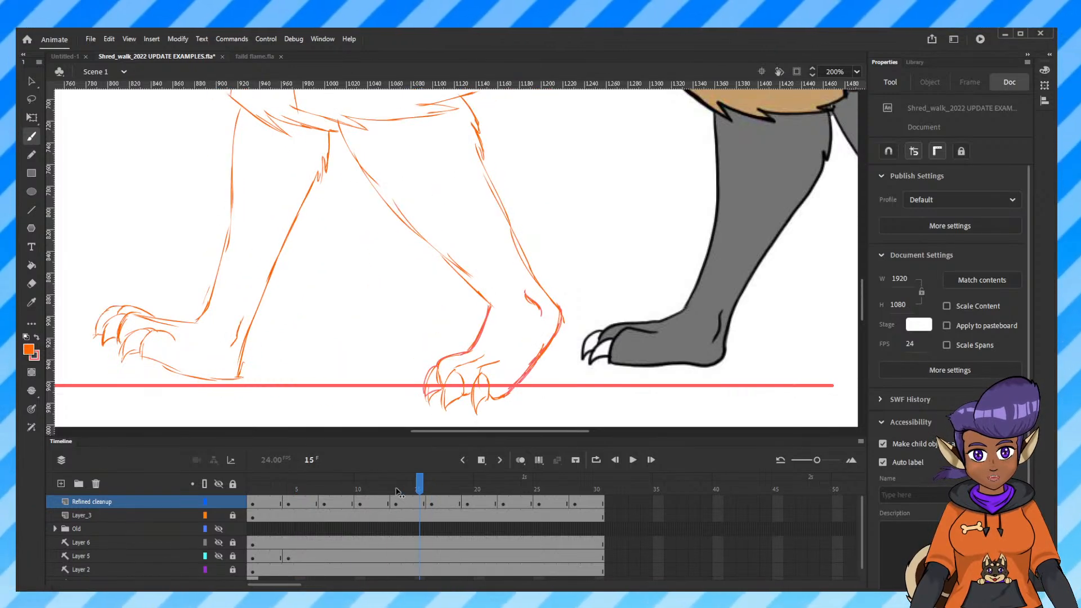
key("period")
key("period")
key("period")
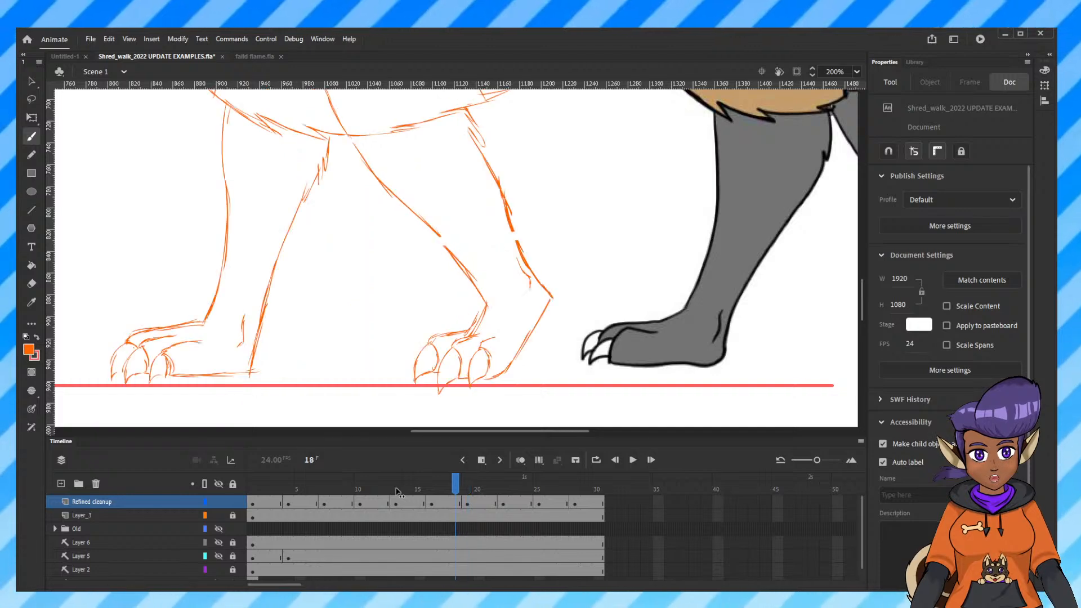
key("comma")
key("period")
key("period")
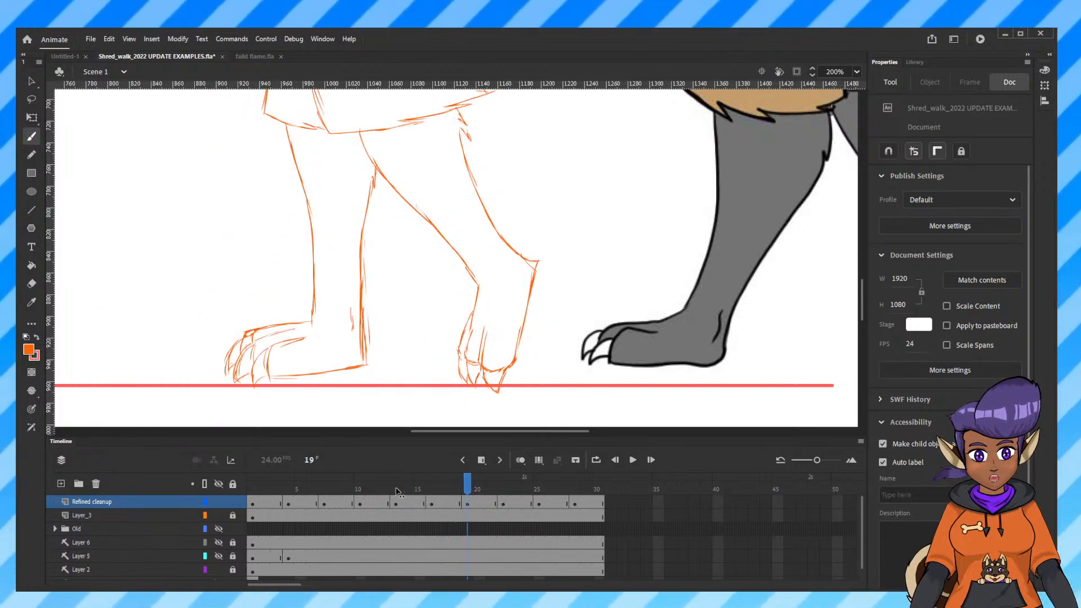
key("comma")
key("comma")
key("comma")
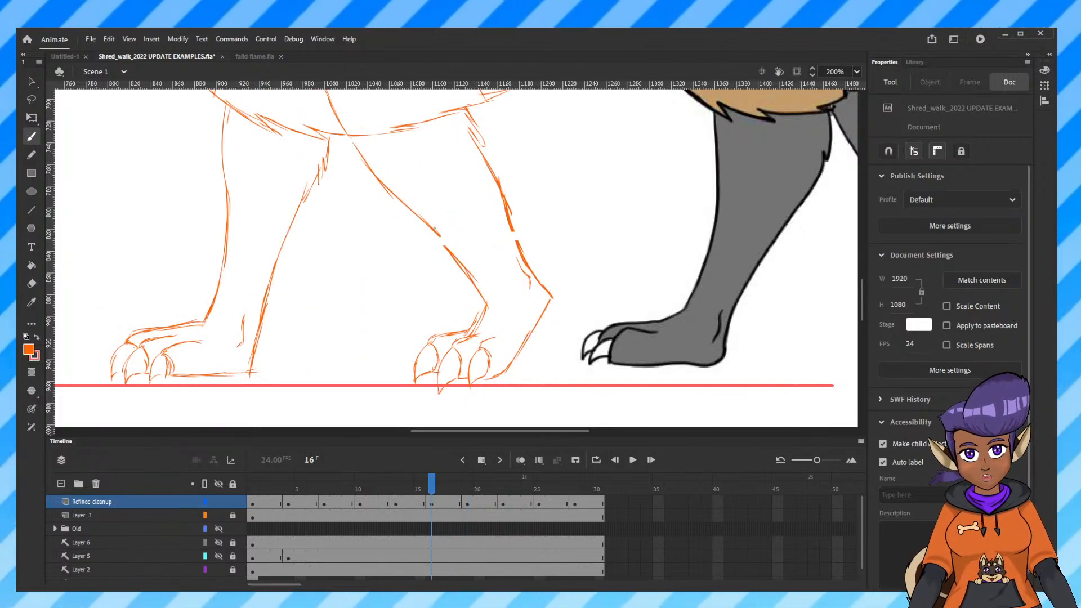
Reinforce the back leg's front and rear outlines and heel on frame 16 with the size 1 Classic Brush.
key("b")
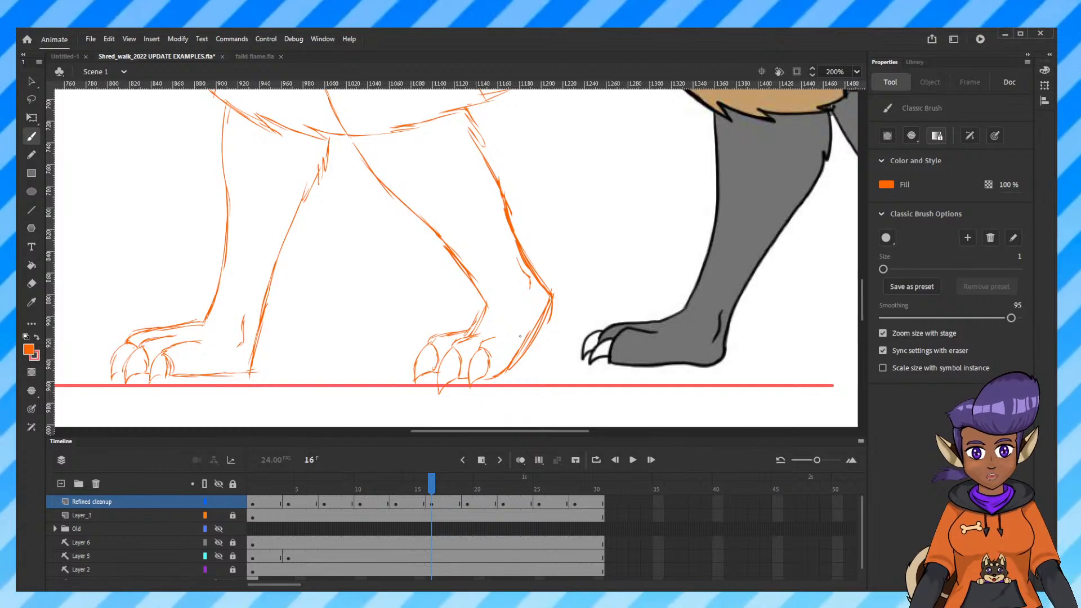
Flip back and forth through the poses around frames 15 to 20 to check the back leg's motion, and return to frame 16.
key("comma")
key("comma")
key("comma")
key("comma")
key("comma")
key("period")
key("period")
key("period")
key("period")
key("period")
key("period")
key("period")
key("period")
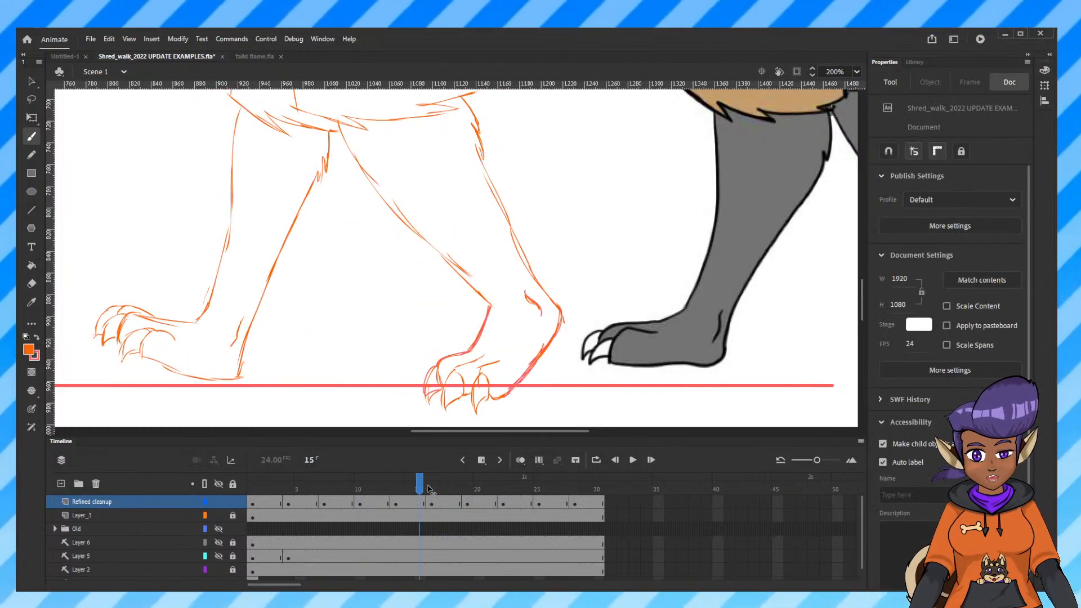
key("comma")
key("comma")
key("comma")
key("comma")
key("comma")
key("period")
key("period")
key("period")
key("period")
key("period")
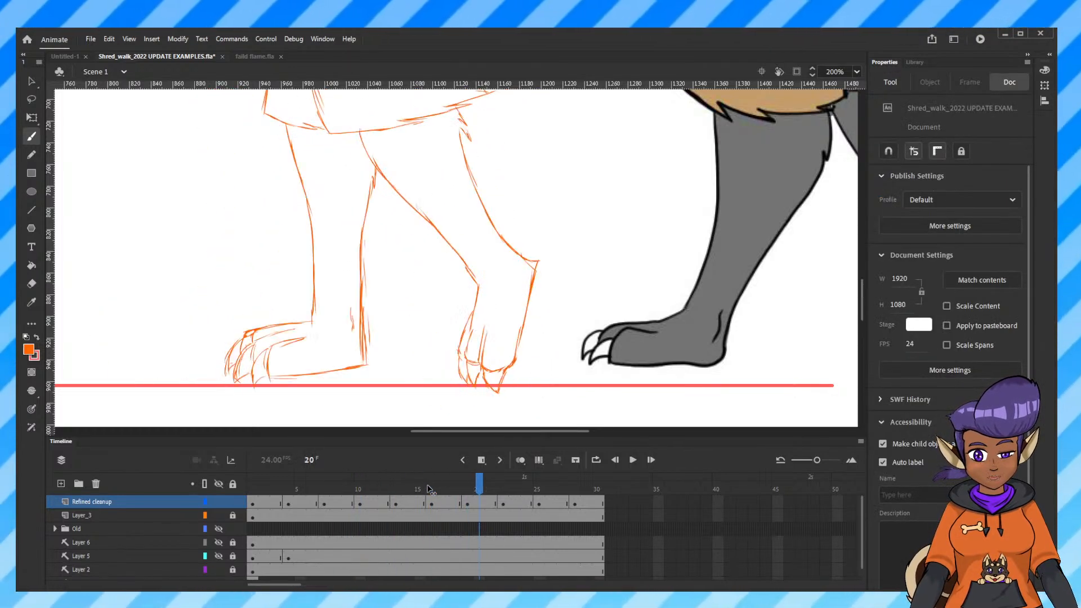
key("comma")
key("comma")
key("comma")
key("comma")
key("comma")
key("comma")
key("comma")
key("comma")
key("period")
key("period")
key("period")
key("period")
key("period")
key("period")
key("period")
key("comma")
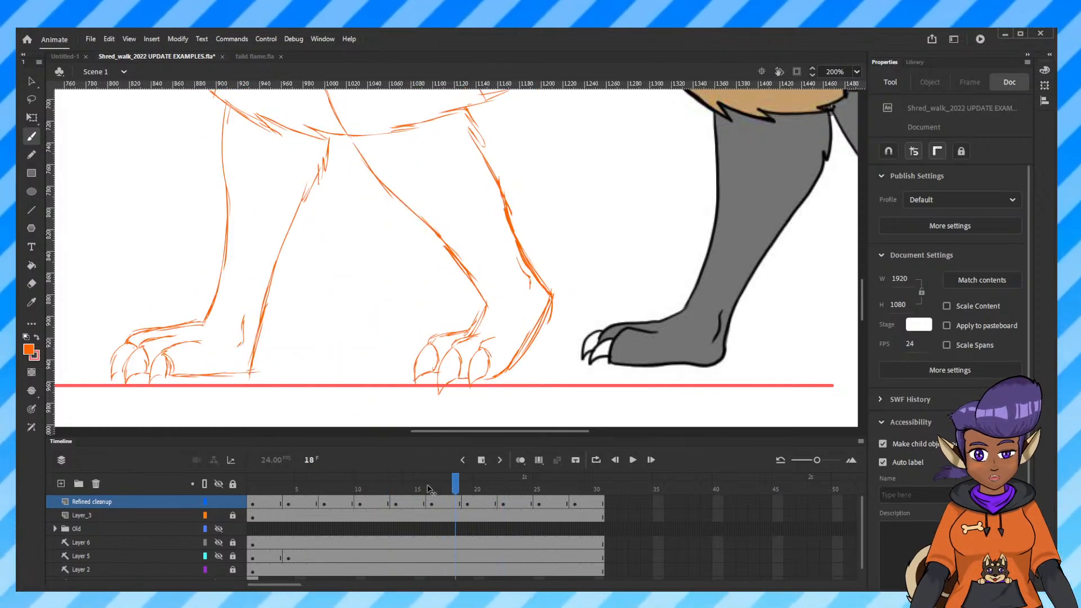
key("comma")
key("comma")
key("comma")
key("comma")
key("comma")
key("period")
key("period")
key("period")
key("period")
key("comma")
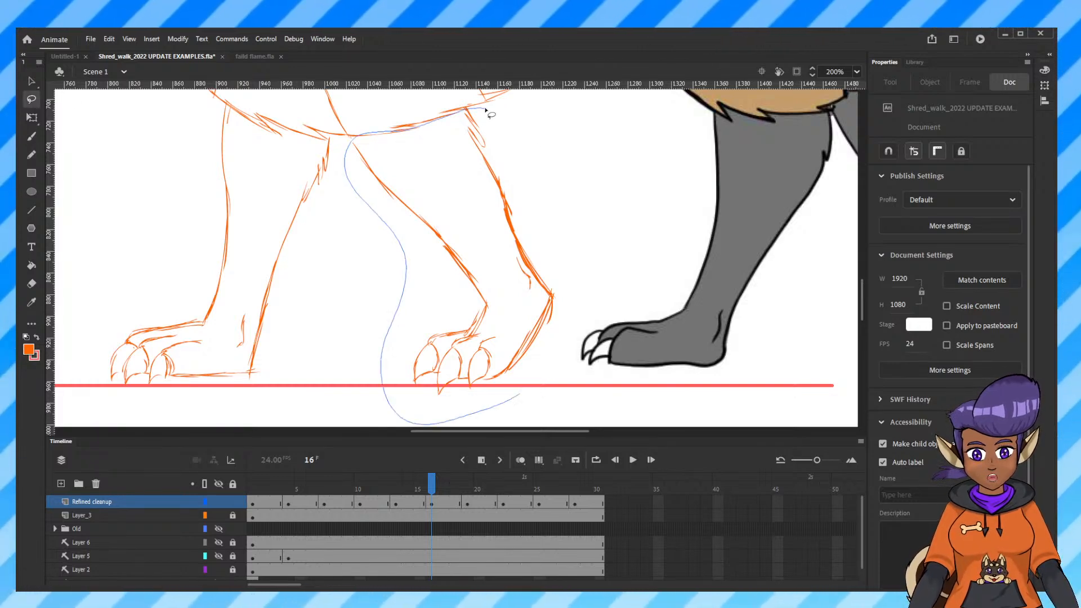
Lasso the back leg on frame 16, stretch it downward to a height of 273.65, and check it against the preceding frame.
left_click_drag(488, 113, 467, 100)
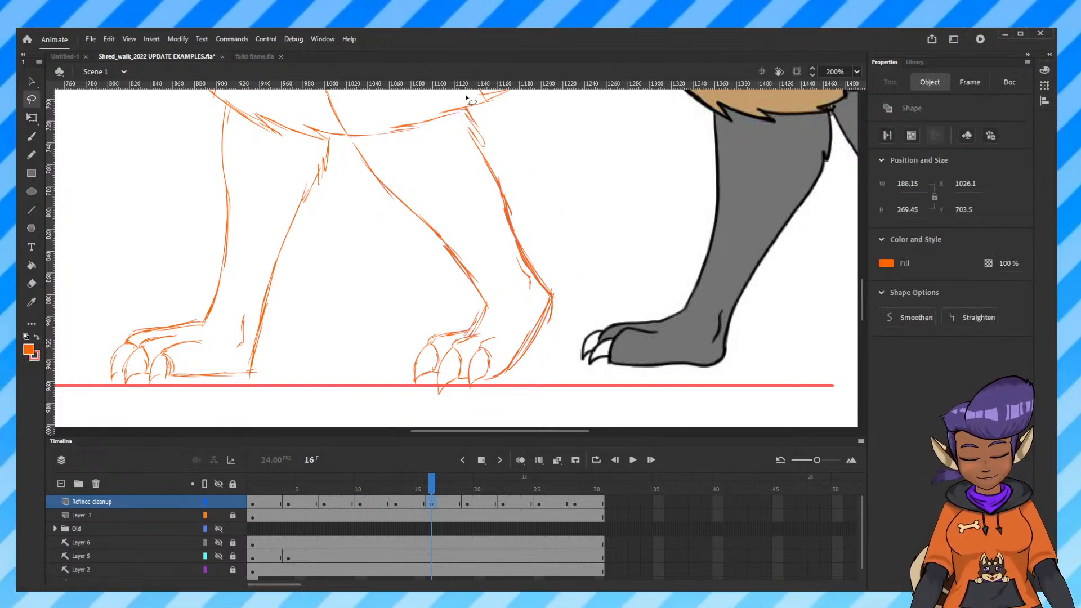
key("q")
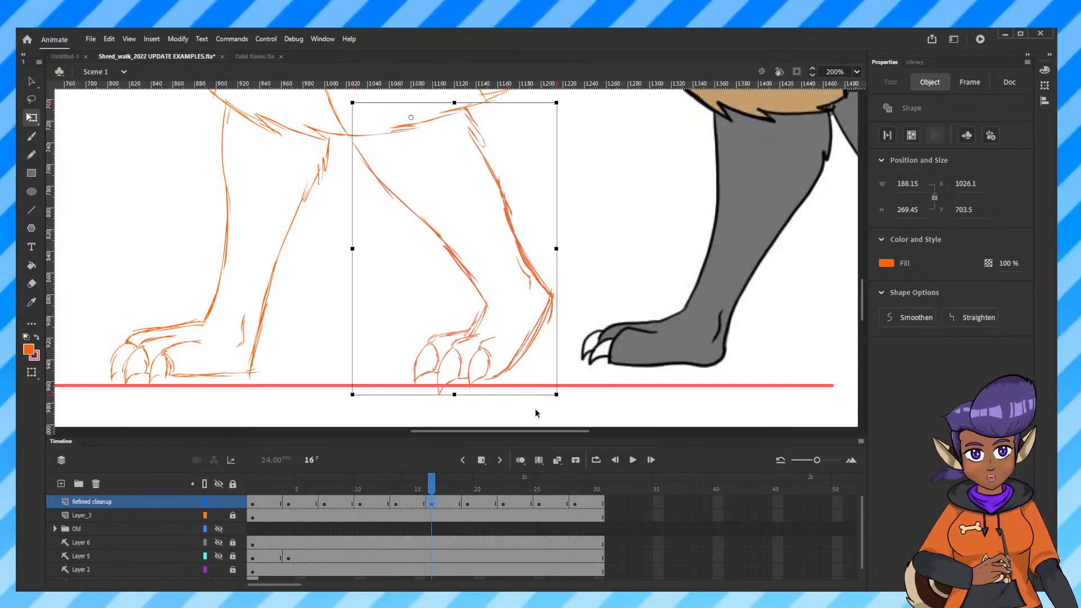
left_click_drag(459, 395, 454, 397)
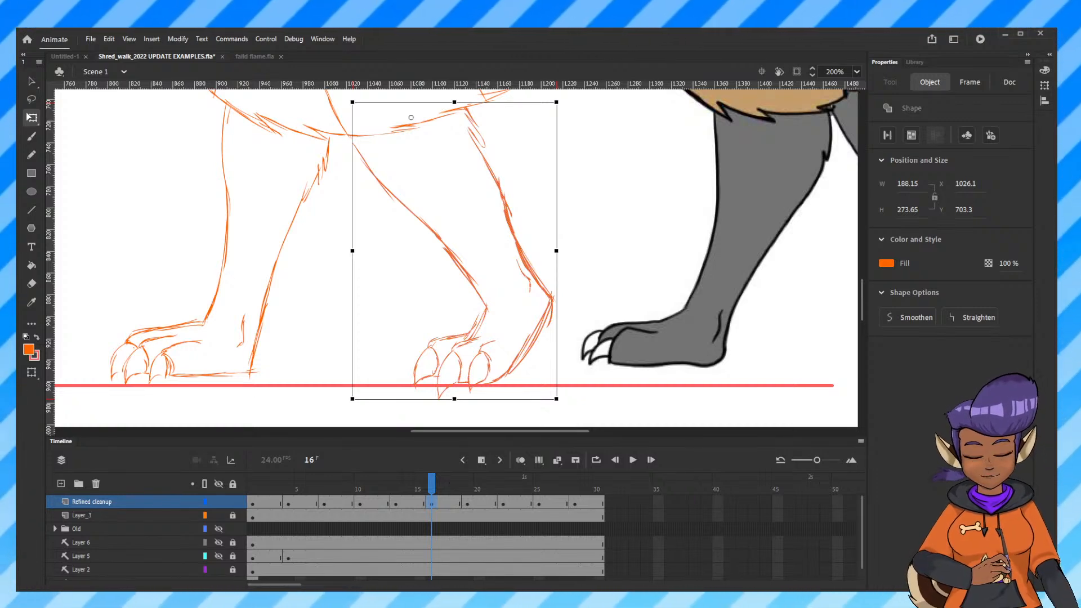
mouse_move(420, 489)
left_mouse_down()
mouse_move(396, 489)
mouse_move(433, 491)
left_mouse_up()
key("comma")
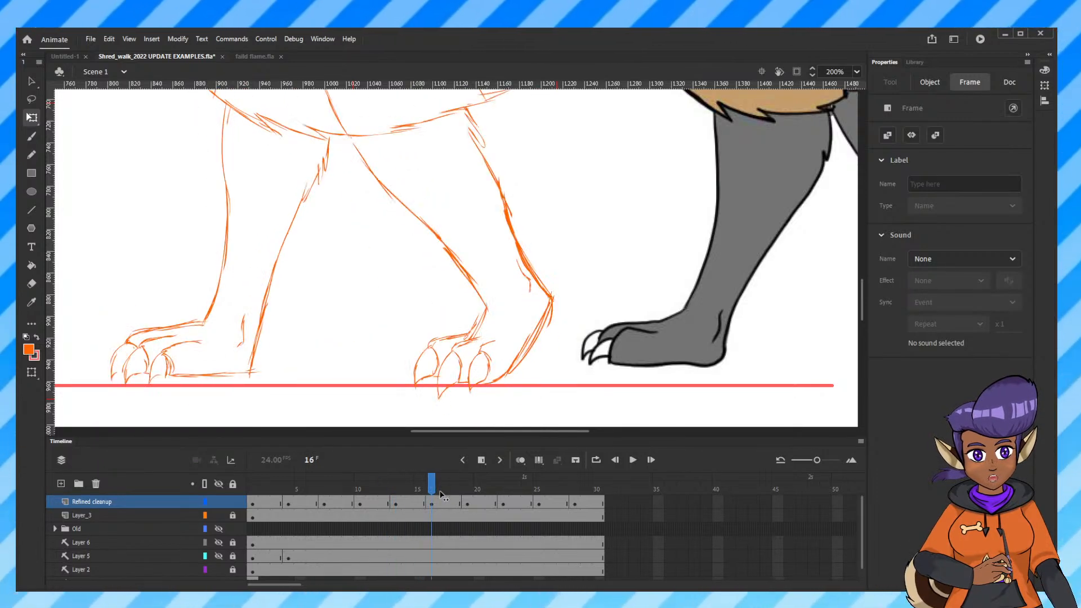
Lasso the whole back leg on frame 19, adjust it slightly with Free Transform, and play the animation.
key("period")
key("period")
key("period")
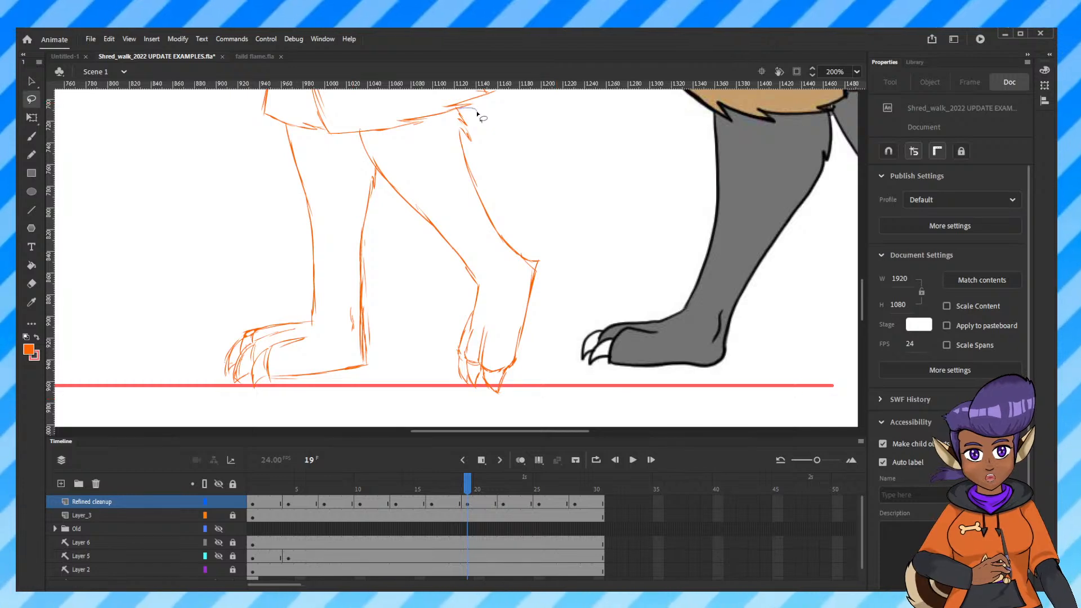
left_click_drag(479, 115, 495, 116)
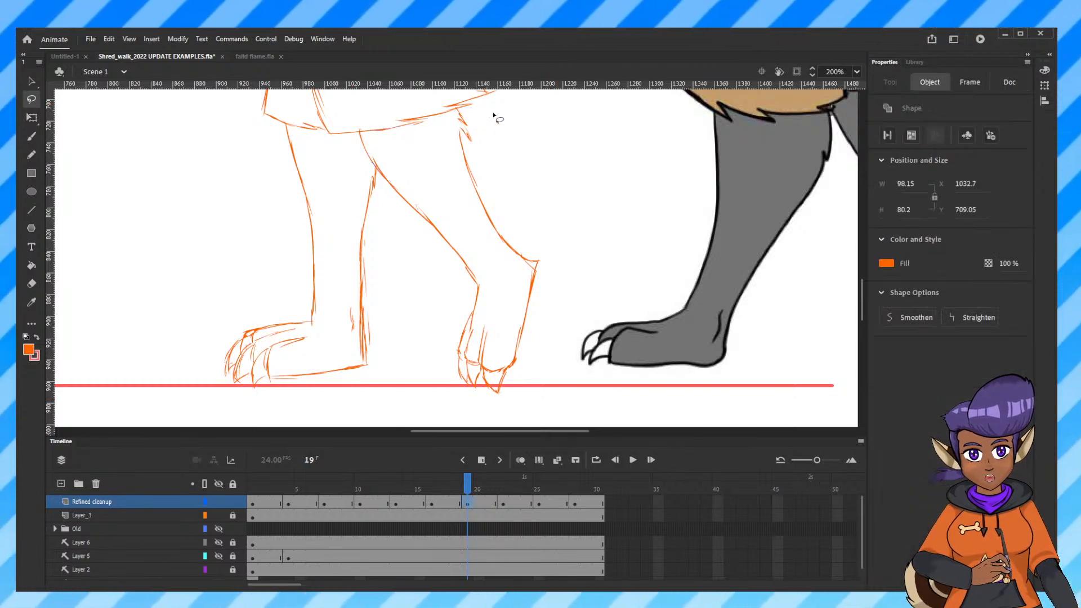
left_click(476, 112)
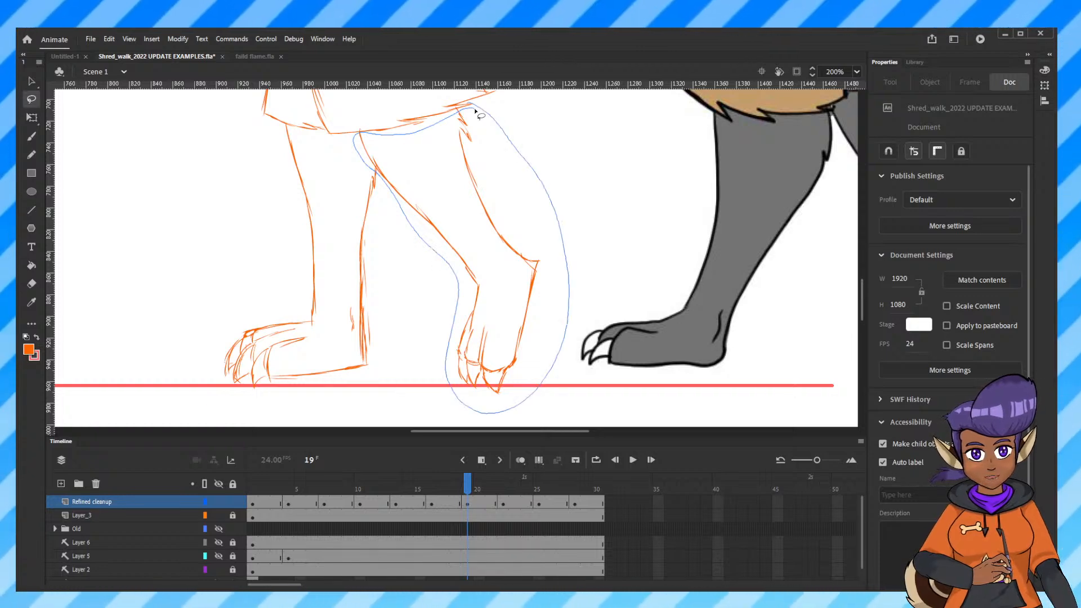
left_click_drag(476, 112, 477, 114)
key("q")
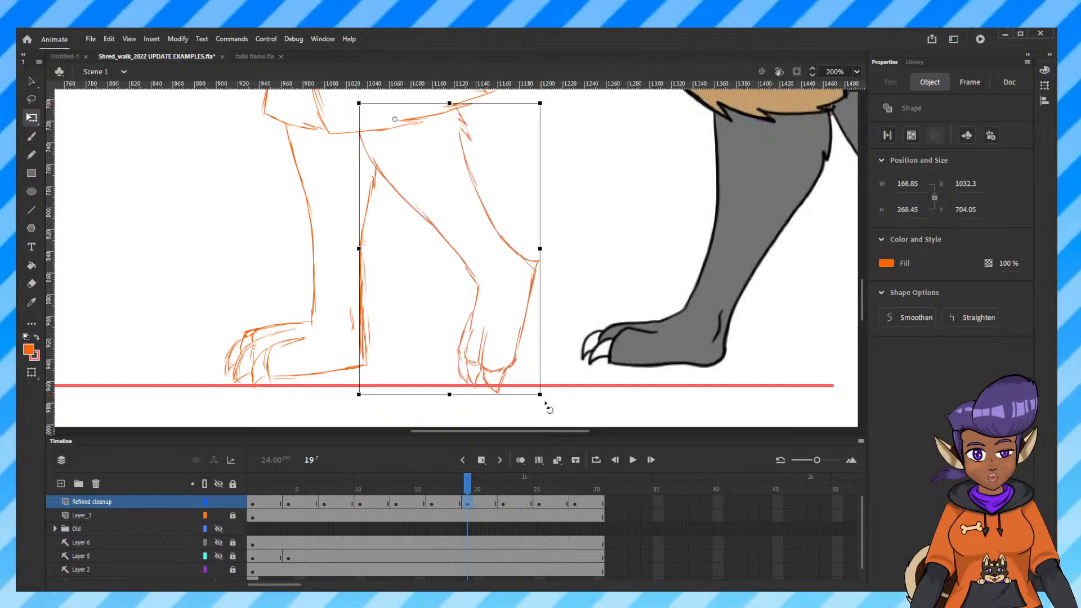
left_click_drag(546, 405, 546, 404)
key("Return")
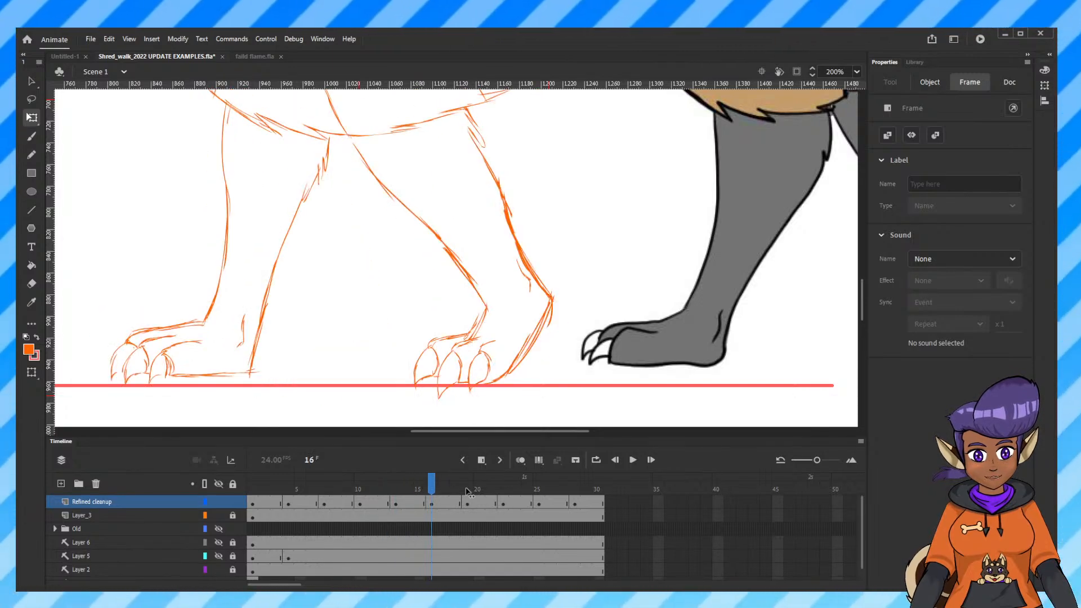
Lasso the front leg on frame 16 and move it down to the ground line, at X 801.05, Y 714.1.
left_click(439, 390)
left_click_drag(335, 365, 447, 362)
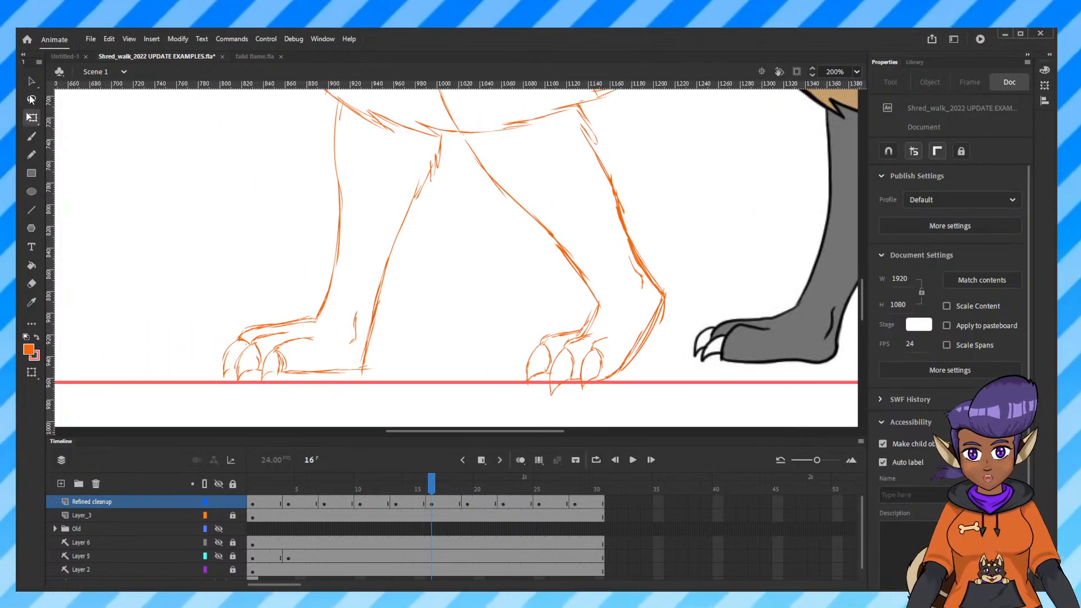
mouse_move(449, 131)
left_mouse_down()
mouse_move(458, 145)
mouse_move(214, 316)
mouse_move(242, 411)
mouse_move(387, 400)
left_mouse_up()
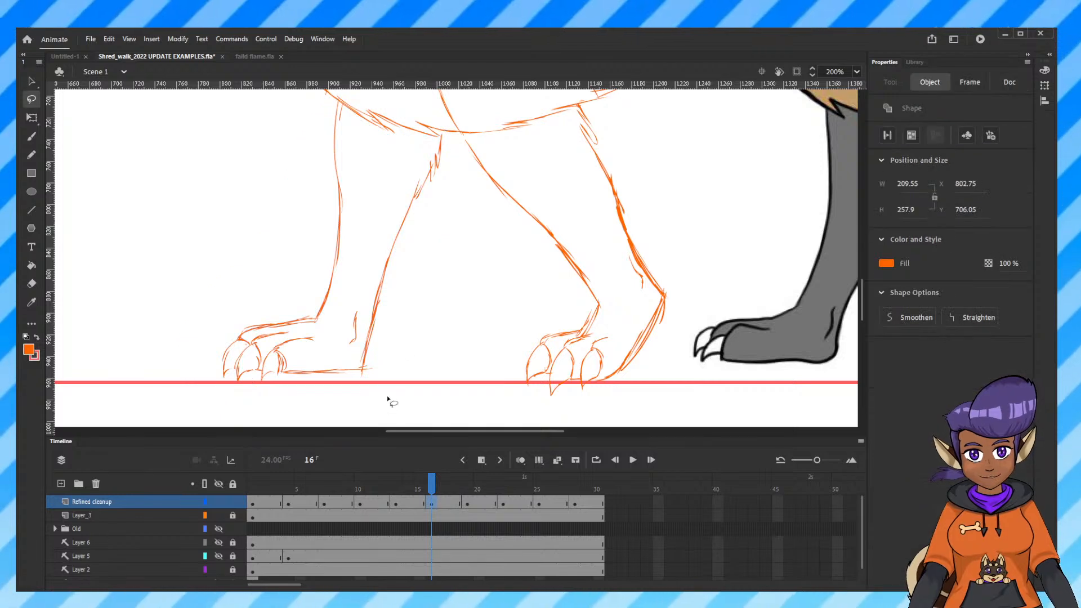
key("q")
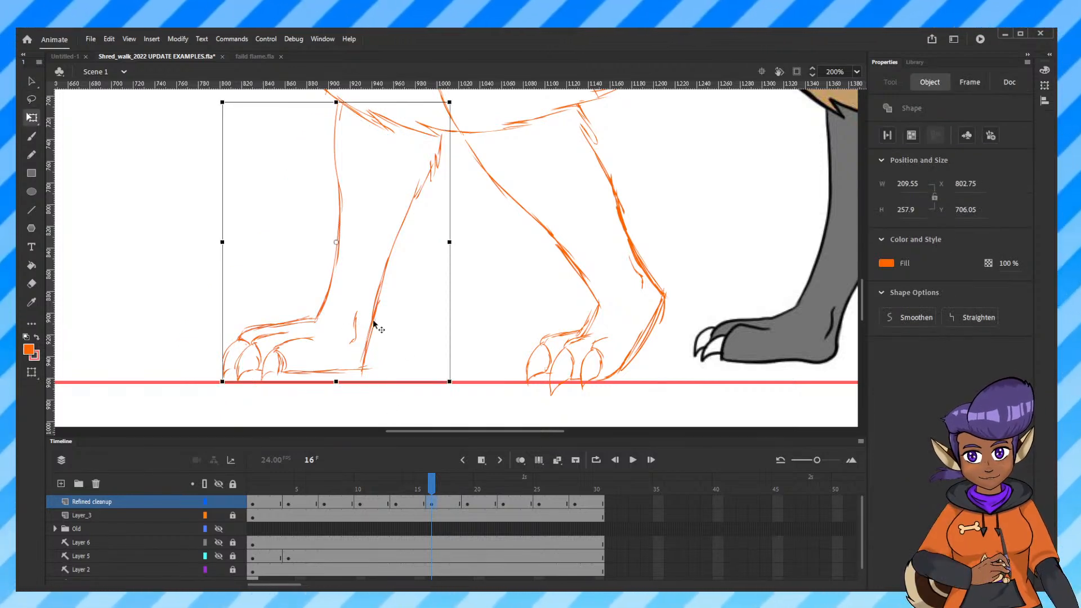
mouse_move(373, 324)
left_mouse_down()
mouse_move(370, 335)
mouse_move(373, 323)
left_mouse_up()
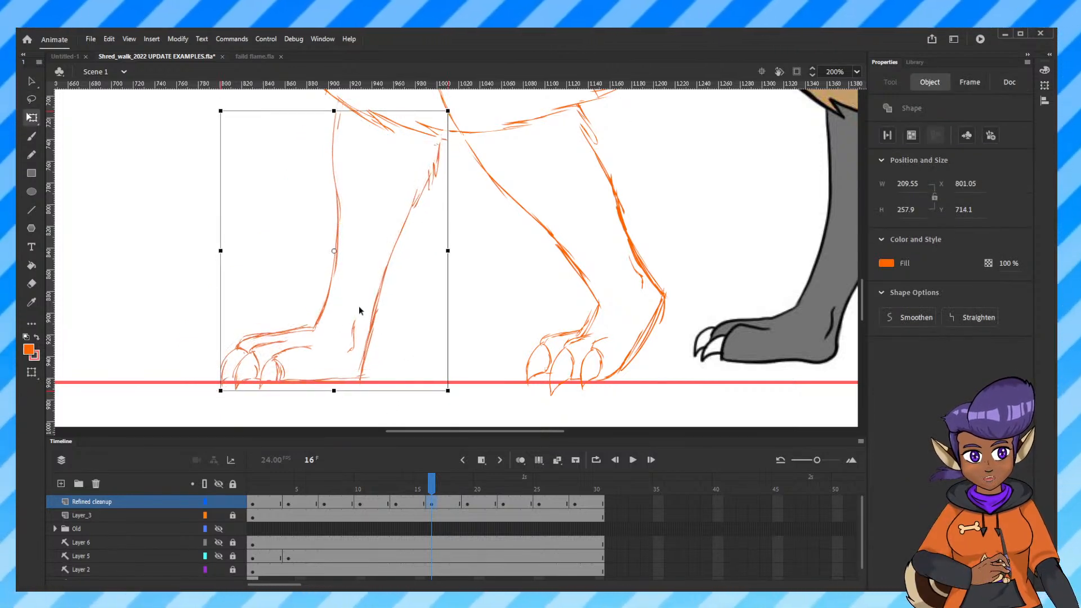
Reconnect the front leg to the shorts hem and reinforce both legs' outlines on frame 16 with the size 1 Classic Brush.
left_click(32, 136)
left_click_drag(445, 148, 448, 130)
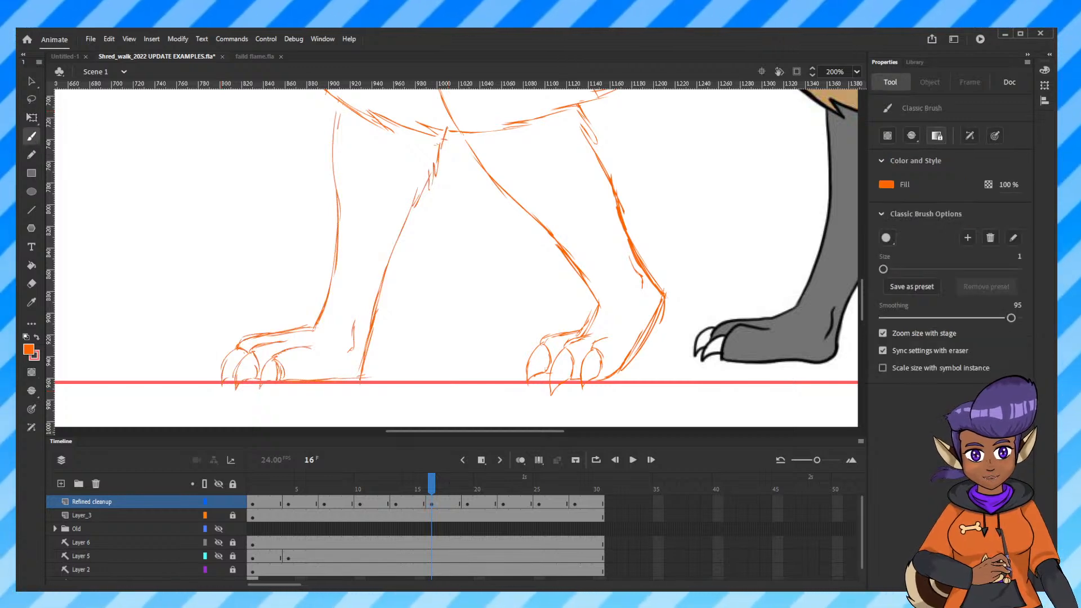
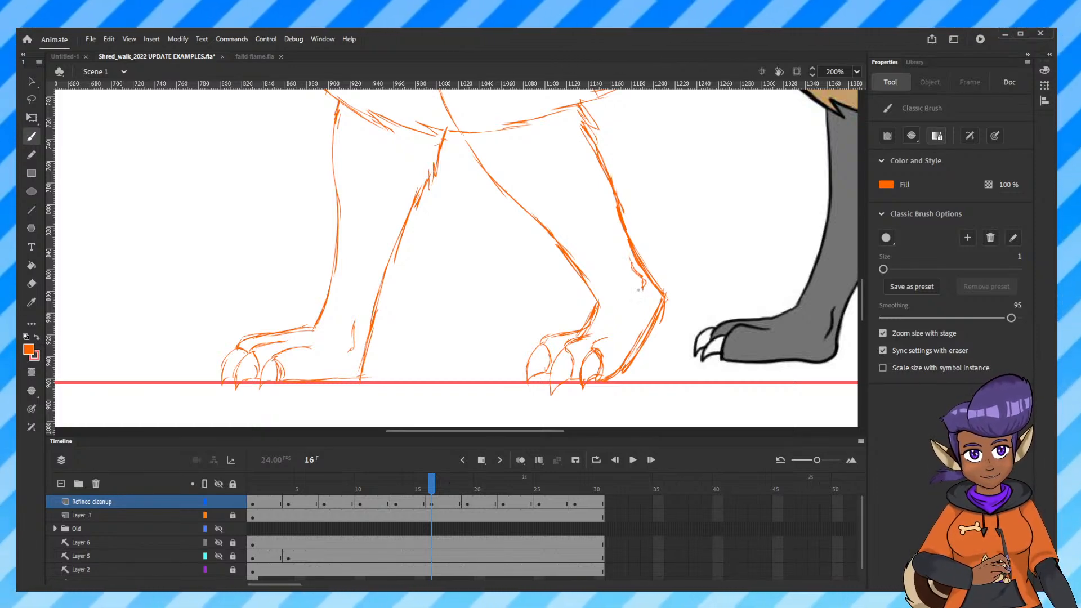
View the whole character and compare the poses on frames 16, 15 and 13.
scroll(637, 291, "up", 8)
key("ctrl+minus")
key("ctrl+minus")
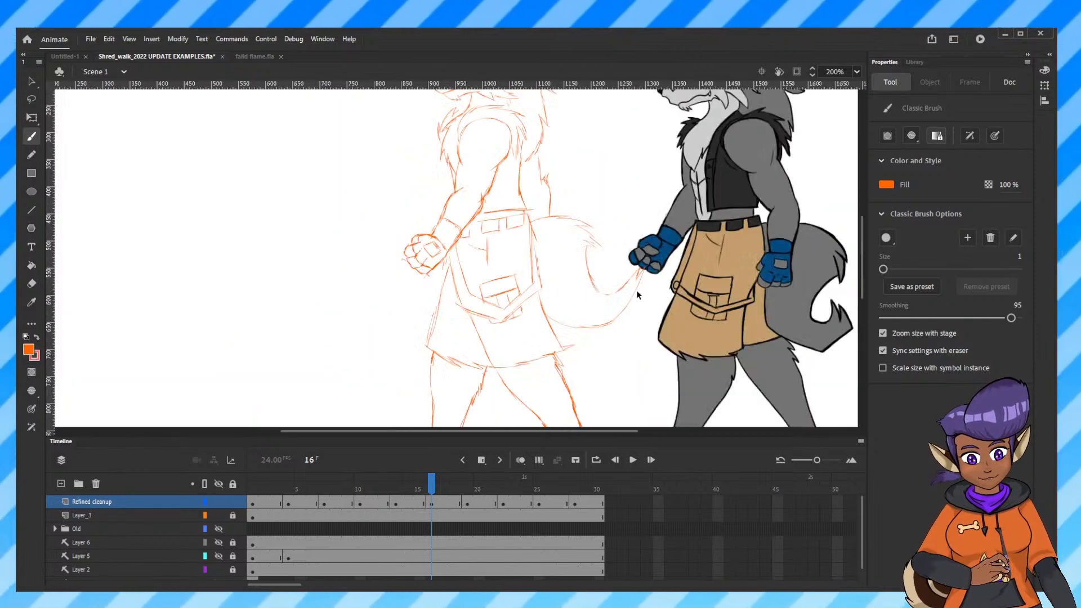
mouse_move(417, 495)
left_mouse_down()
mouse_move(374, 495)
mouse_move(466, 494)
mouse_move(374, 495)
mouse_move(433, 496)
left_mouse_up()
key("comma")
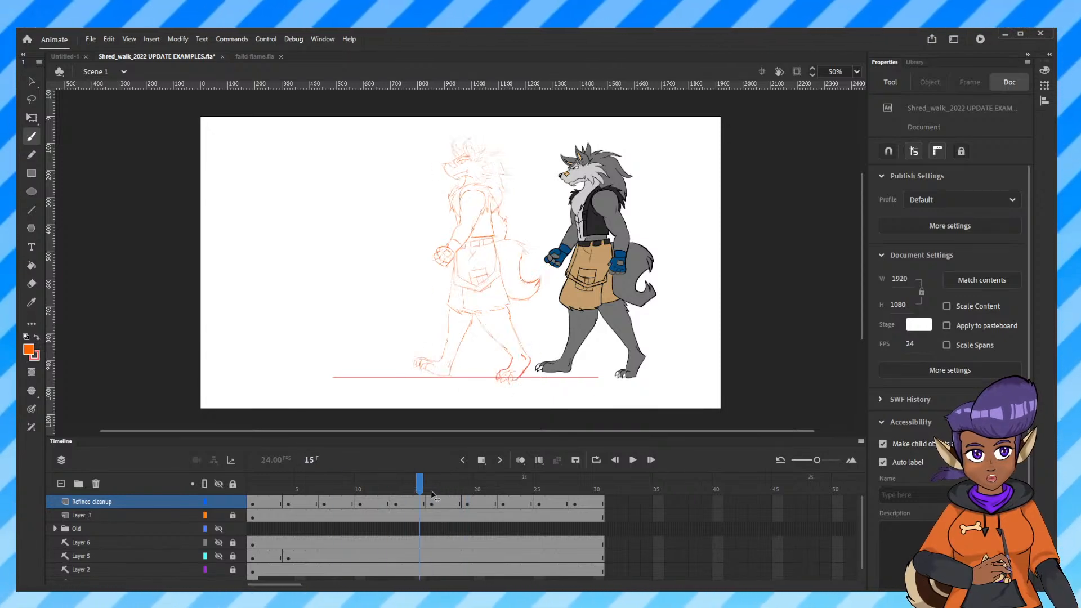
key("comma")
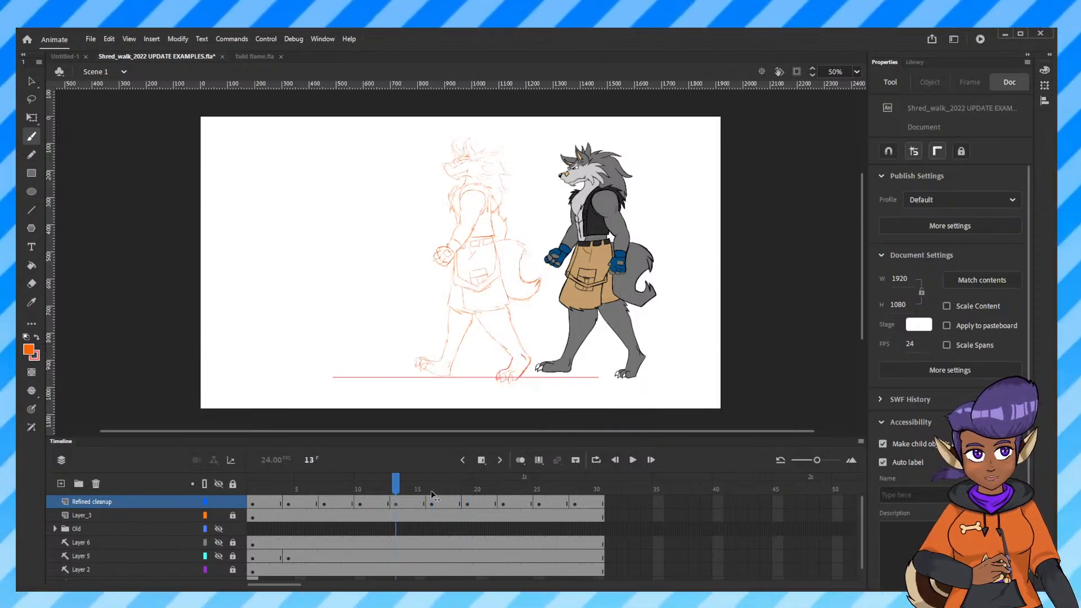
Erase the front outline of the back leg from hem to ankle on frame 13, using an Eraser size of 11.
key("ctrl+equal")
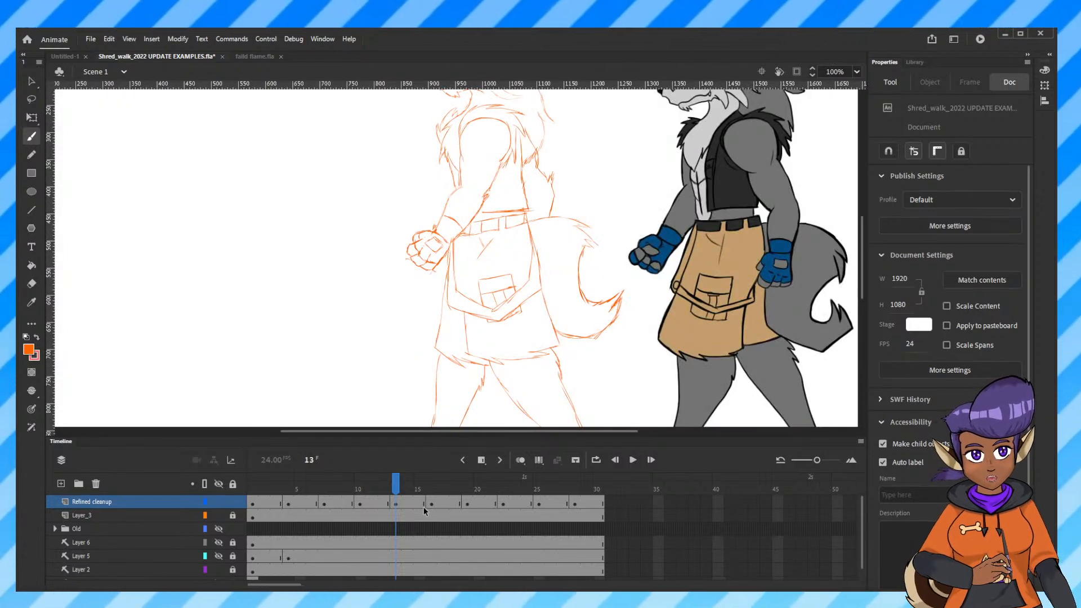
key("ctrl+minus")
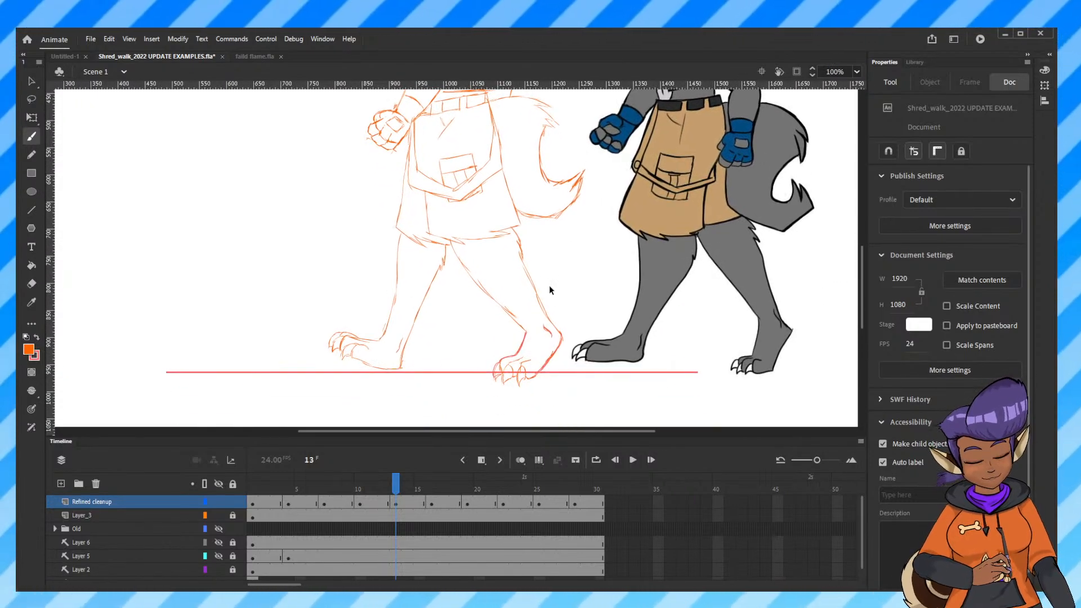
scroll(550, 285, "up", 2)
scroll(550, 286, "down", 3)
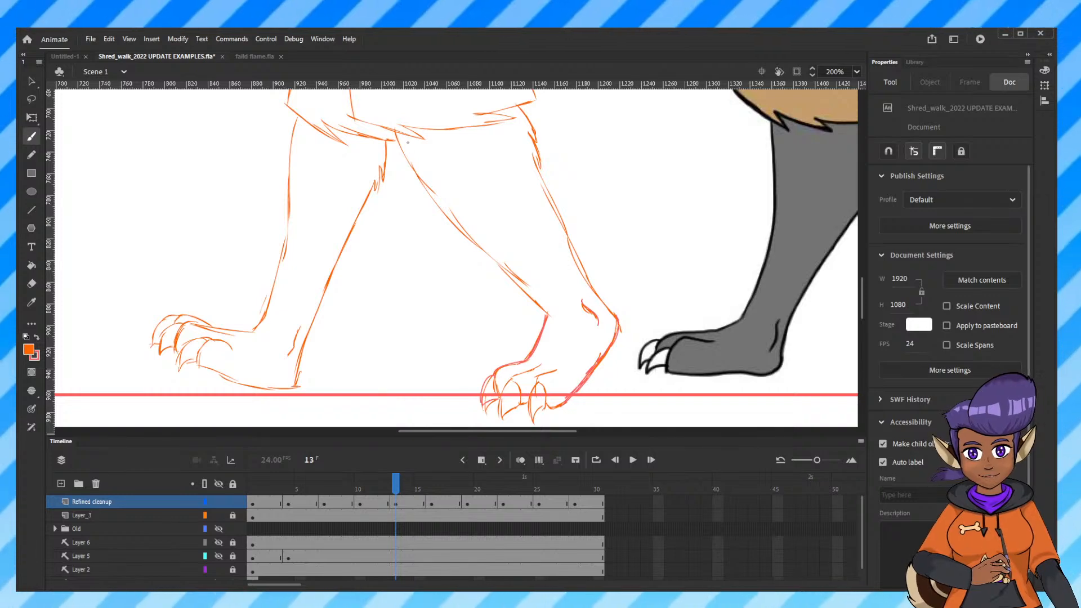
key("e")
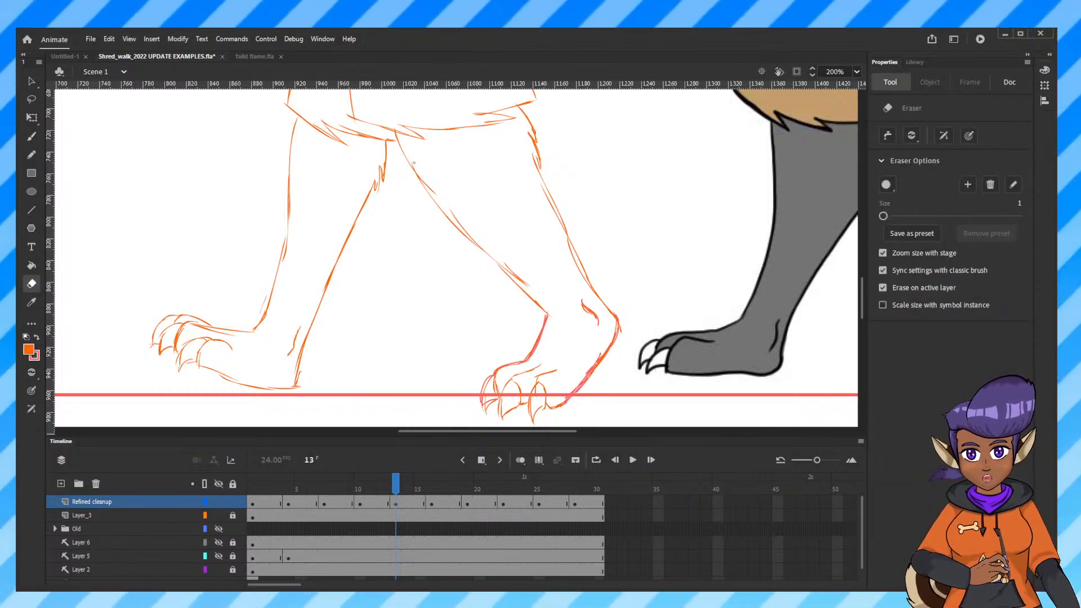
key("bracketright")
key("bracketright")
key("bracketright")
key("bracketright")
key("bracketright")
key("bracketright")
key("bracketright")
key("bracketright")
key("bracketright")
key("bracketright")
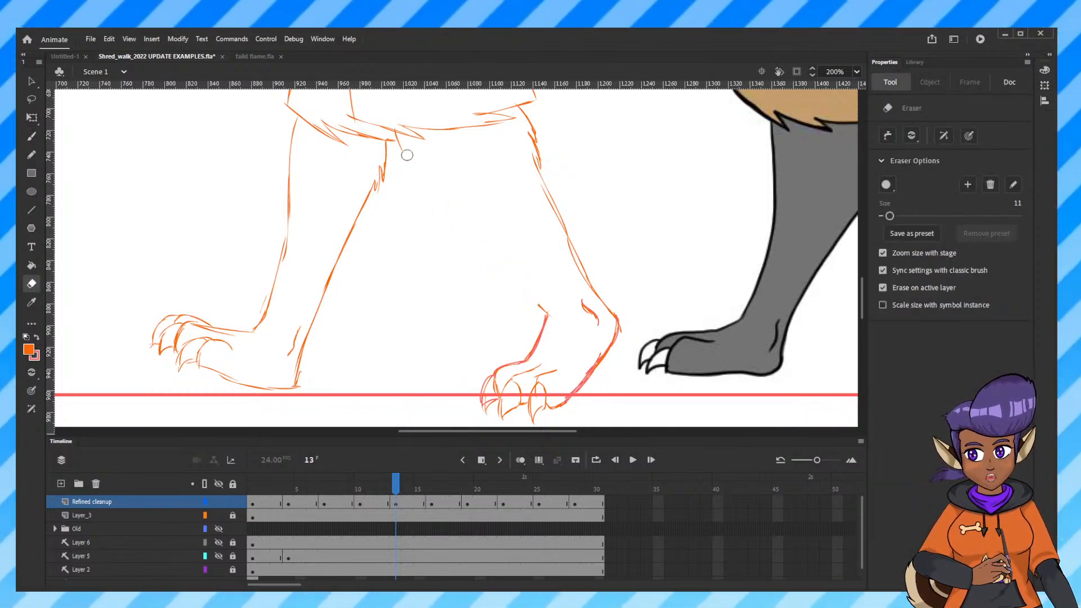
Sketch a red Pencil guide line for the front of the back thigh on frame 13, and switch to the Classic Brush.
left_click(32, 154)
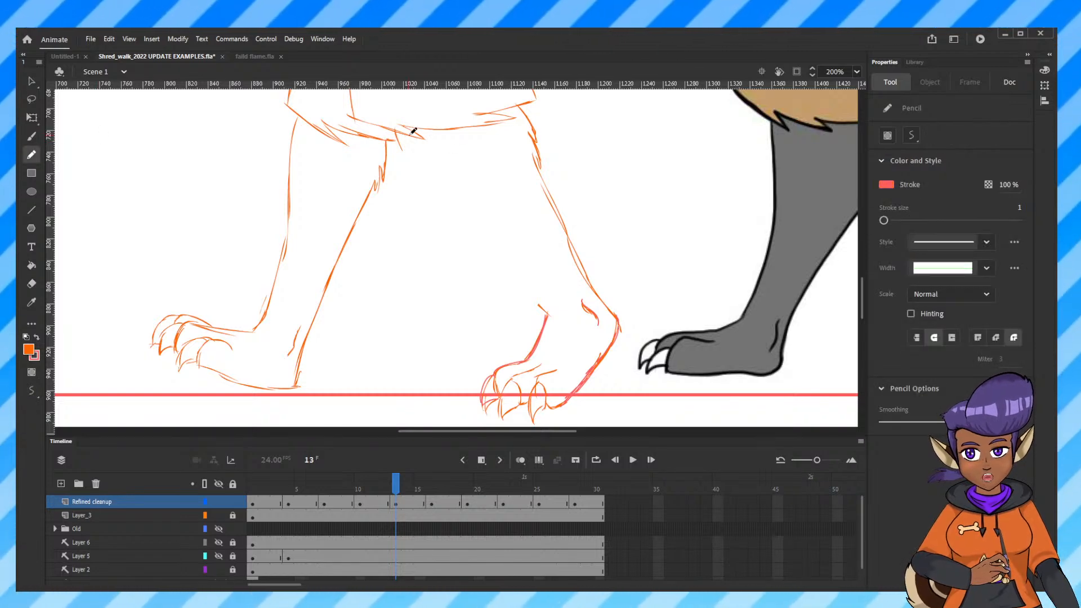
left_click_drag(410, 138, 467, 213)
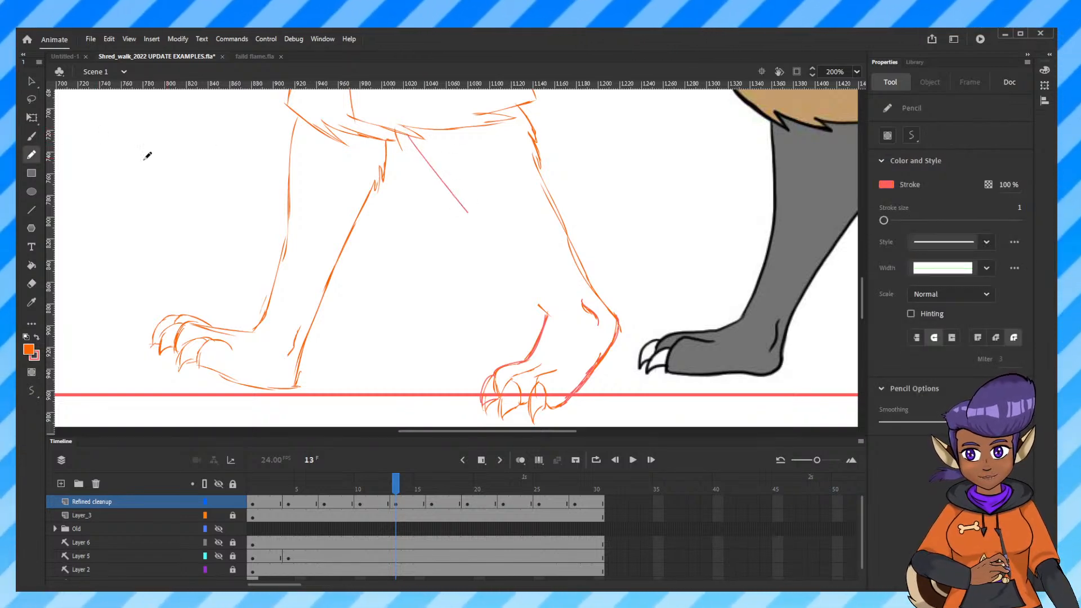
key("b")
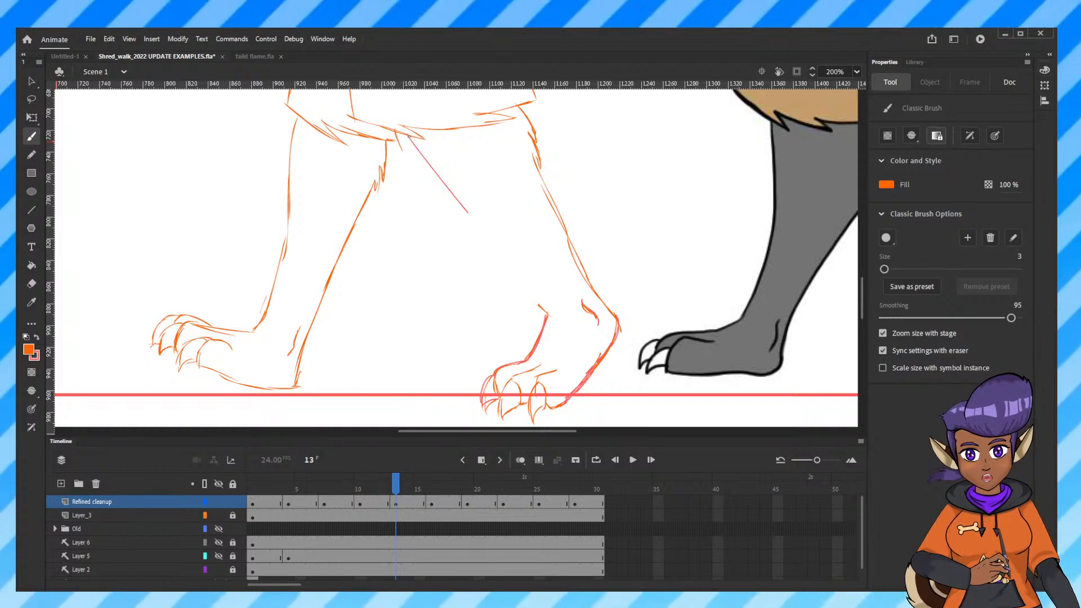
key("bracketright")
key("bracketright")
left_click_drag(404, 130, 466, 218)
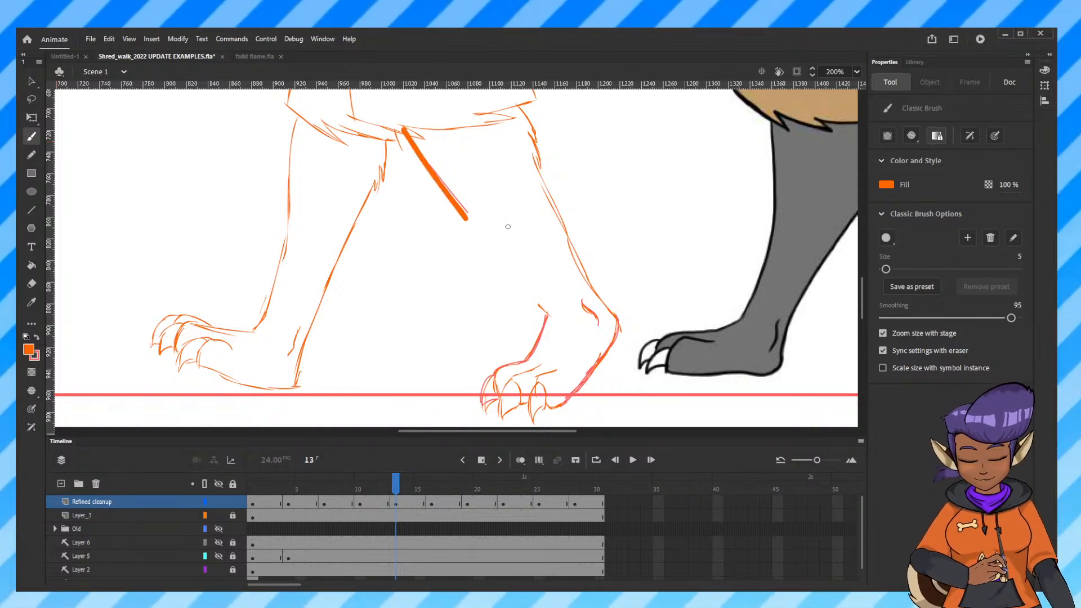
key("ctrl+z")
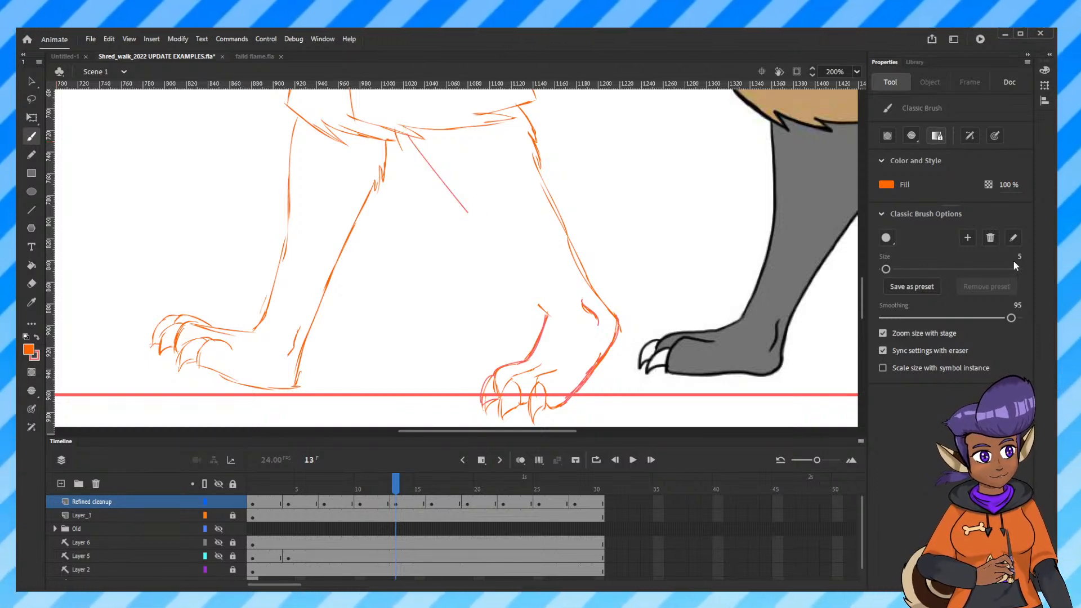
Redraw the back leg's front outline from hem to ankle and reinforce its rear outline on frame 13 with the size 1 Classic Brush.
type("1")
key("Return")
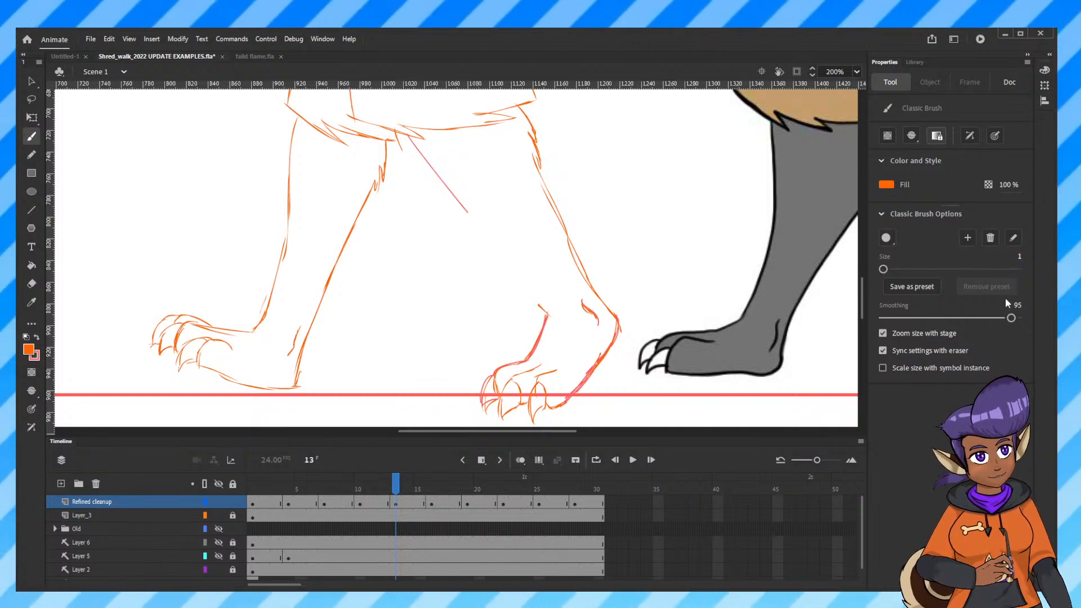
left_click_drag(410, 134, 521, 269)
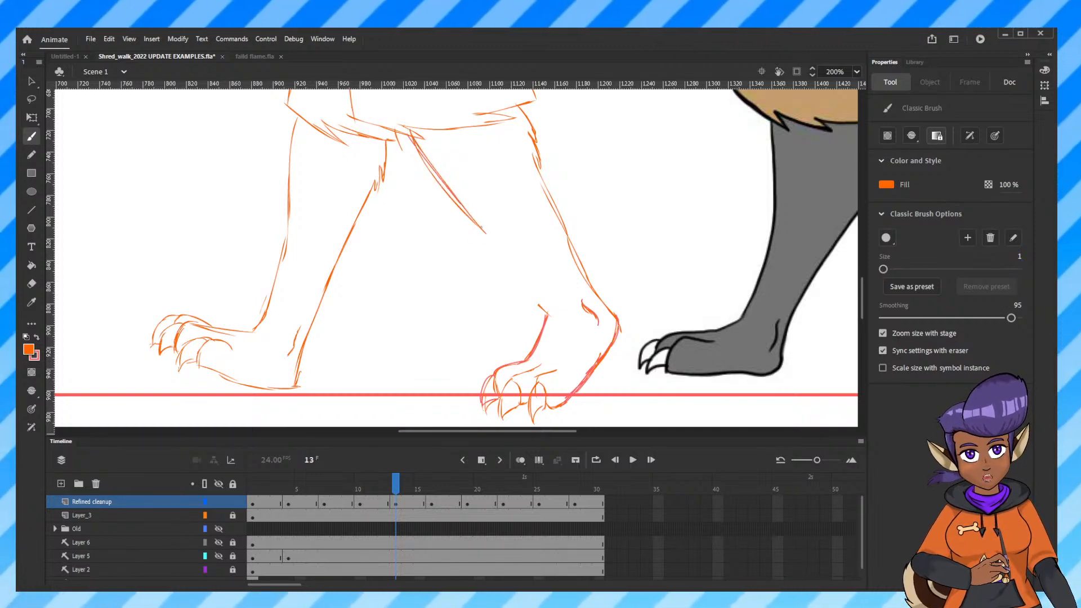
left_click_drag(415, 139, 539, 299)
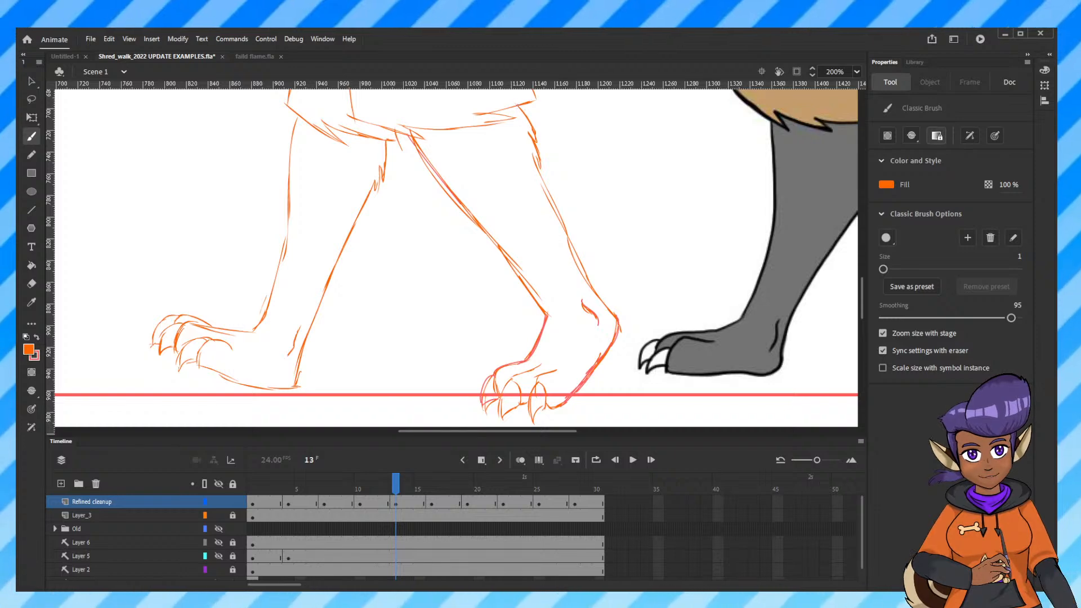
left_click_drag(538, 171, 591, 284)
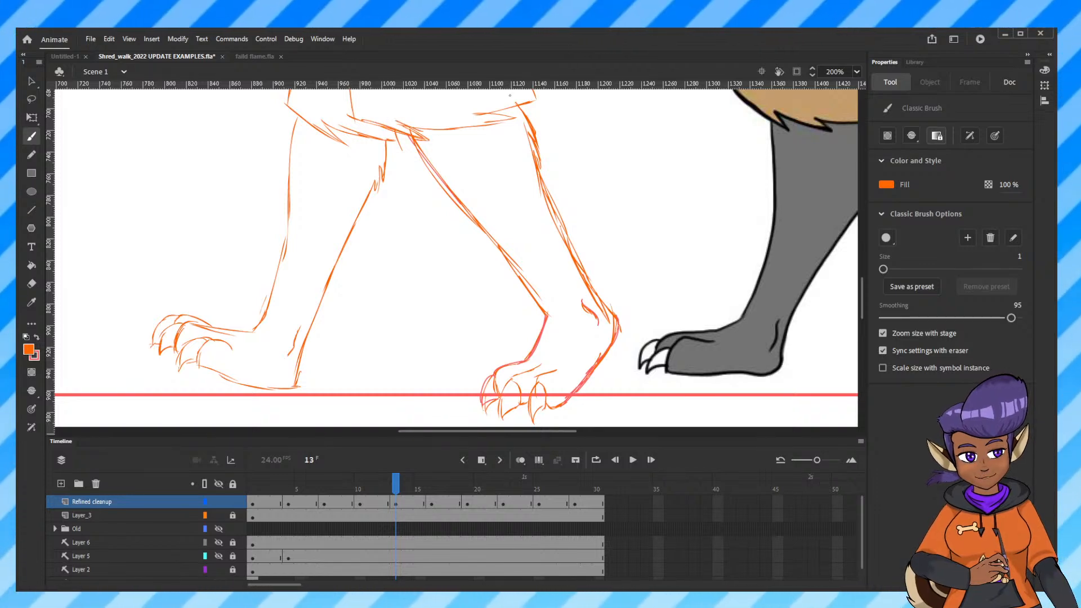
View the whole character and compare the leg poses across frames 9 to 17, ending on frame 16.
key("ctrl+1")
key("ctrl+minus")
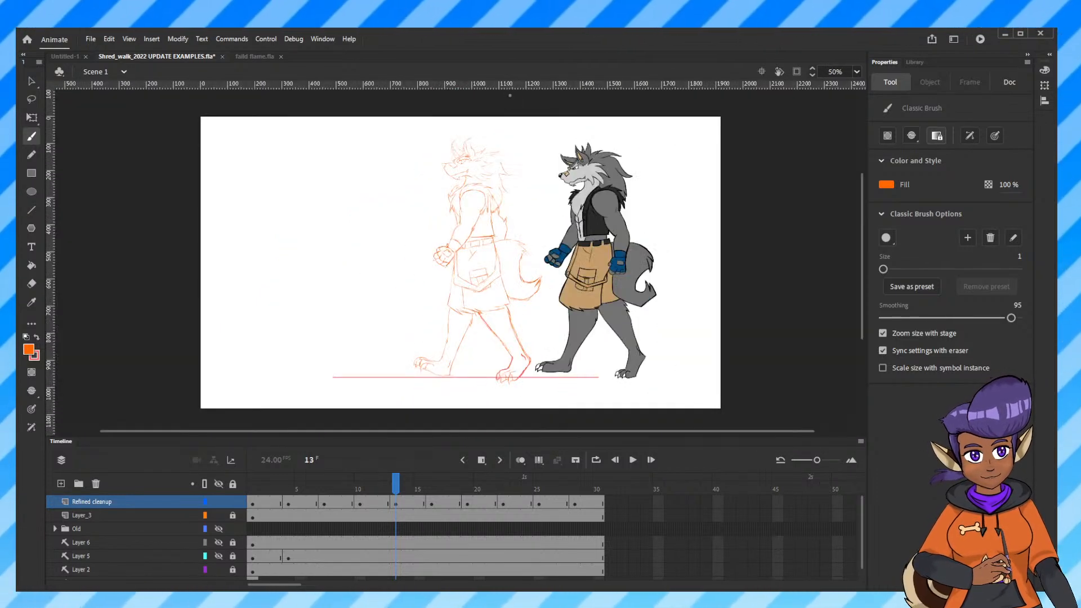
left_click_drag(570, 321, 564, 280)
left_click_drag(397, 482, 348, 483)
key("period")
key("period")
key("period")
key("period")
key("period")
key("period")
key("period")
key("period")
key("period")
key("period")
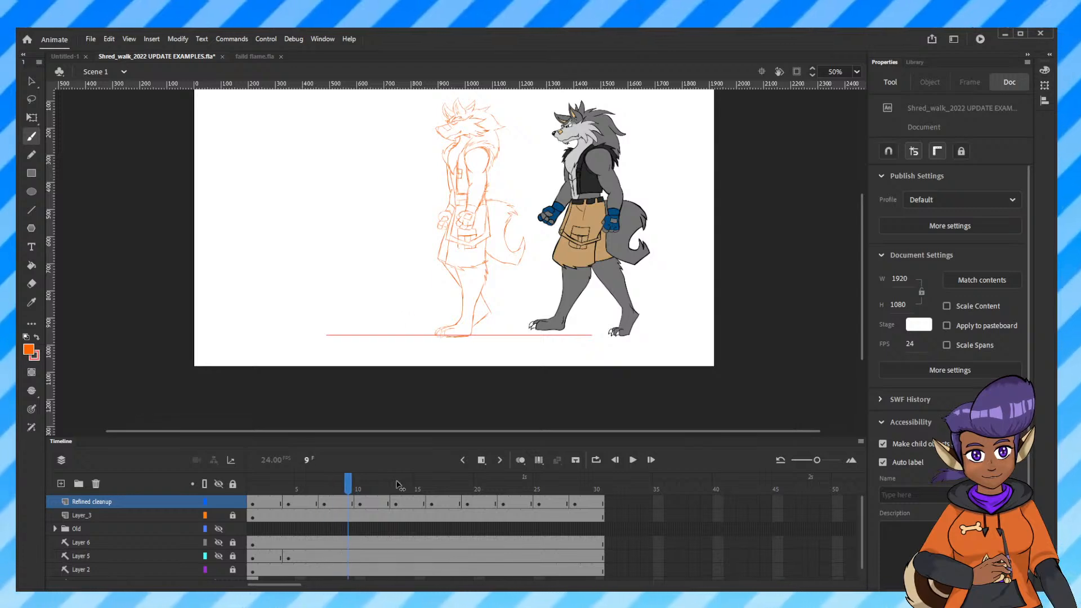
key("comma")
key("comma")
key("comma")
key("comma")
key("comma")
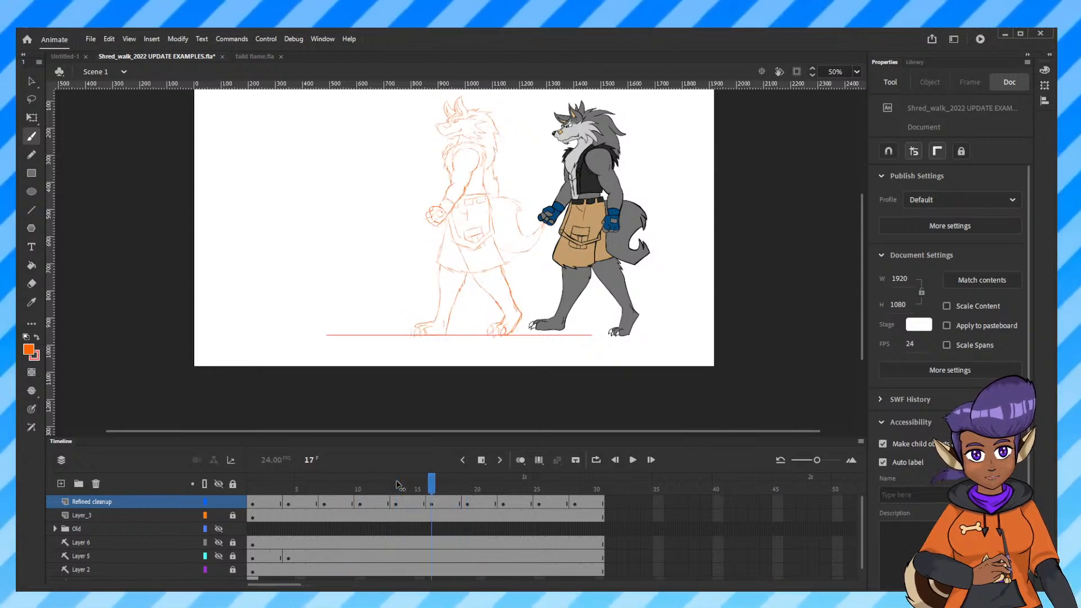
key("period")
key("period")
key("period")
key("period")
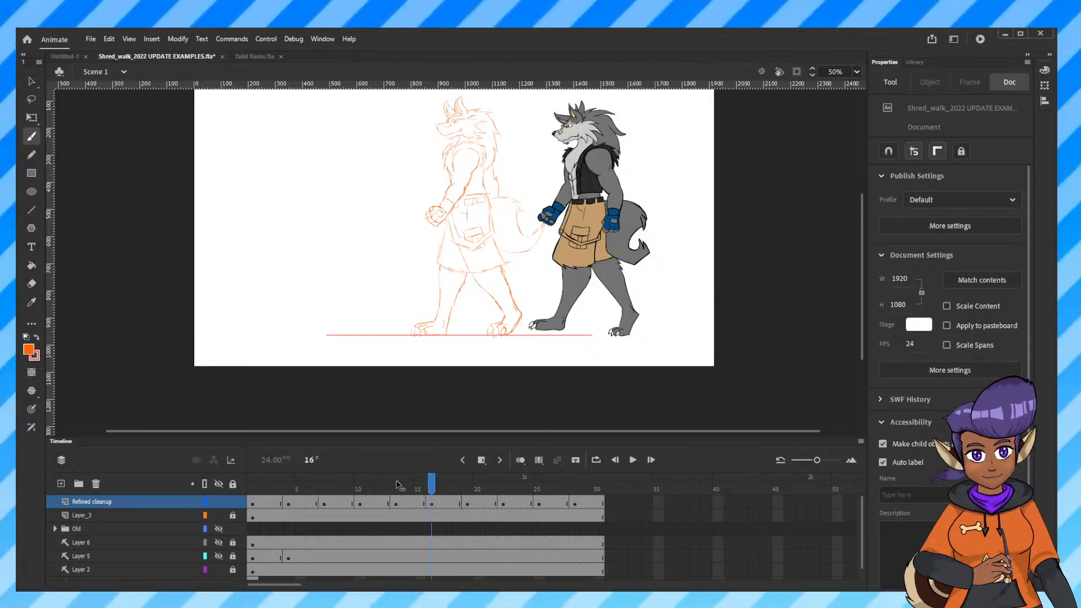
Redraw the front of the back thigh below the hem on frame 16 with a red Pencil guide and the Classic Brush.
key("ctrl+equal")
key("ctrl+equal")
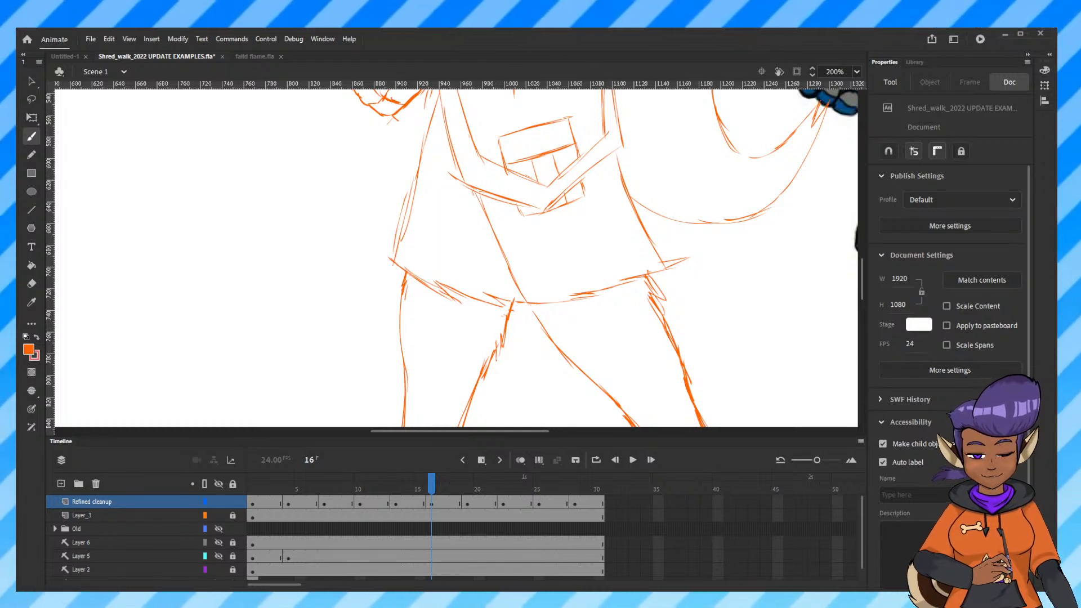
key("b")
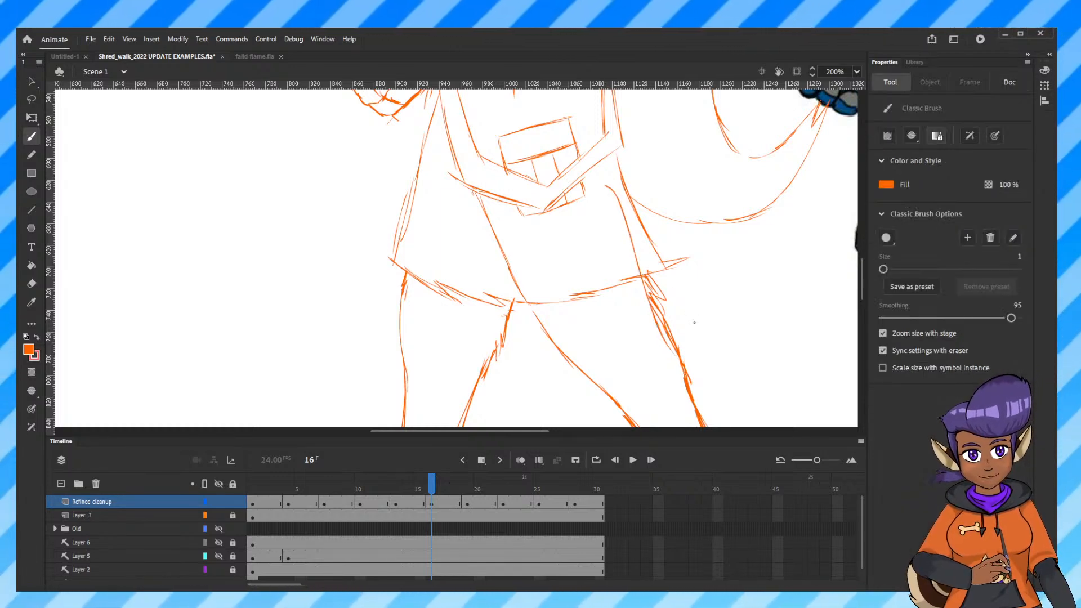
scroll(855, 275, "down", 5)
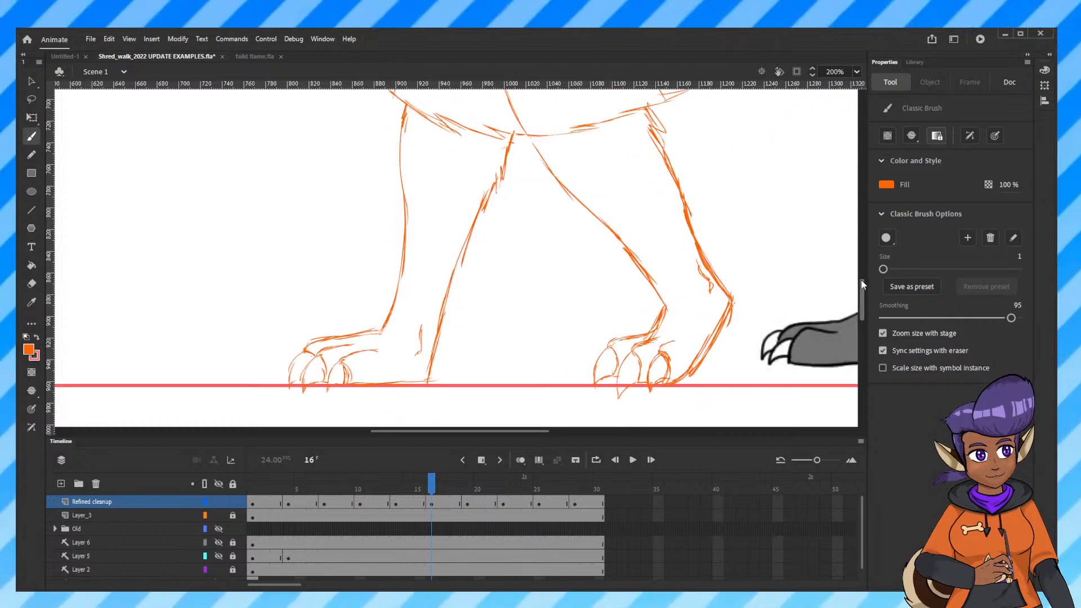
key("e")
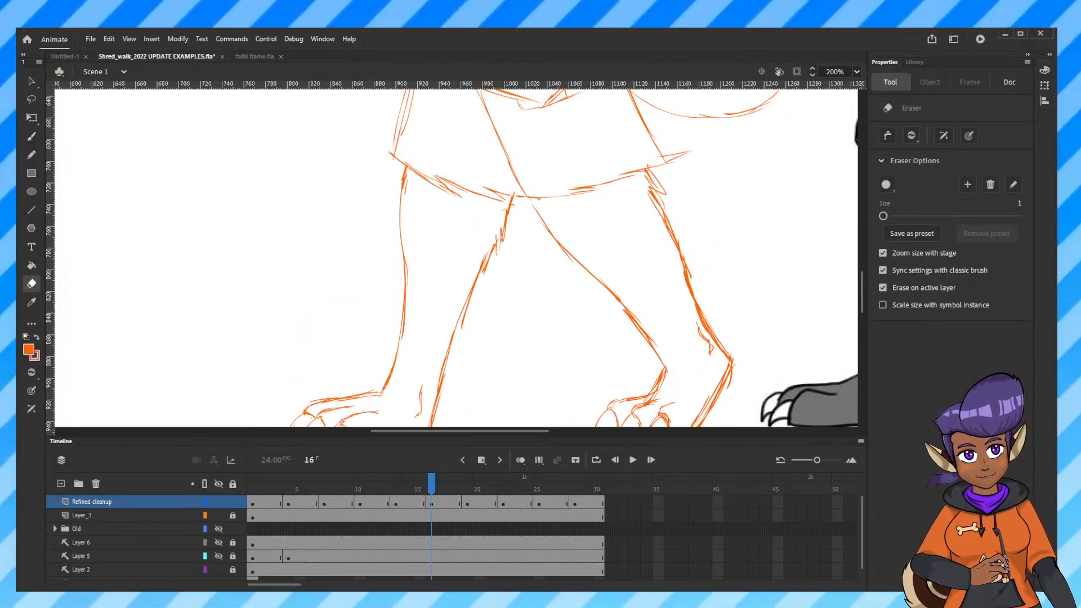
left_click(32, 160)
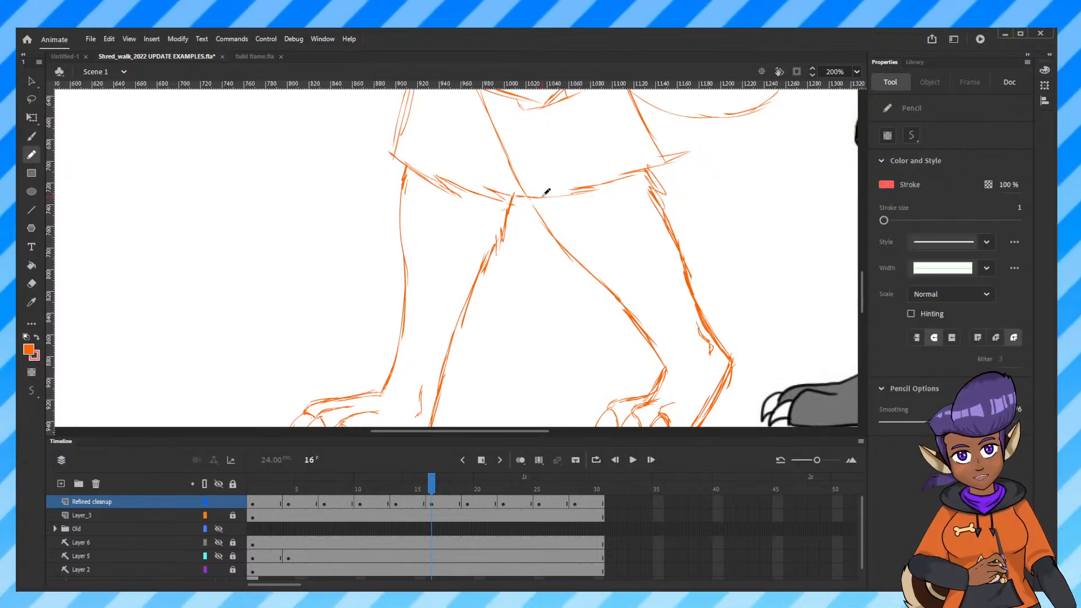
left_click_drag(545, 200, 578, 244)
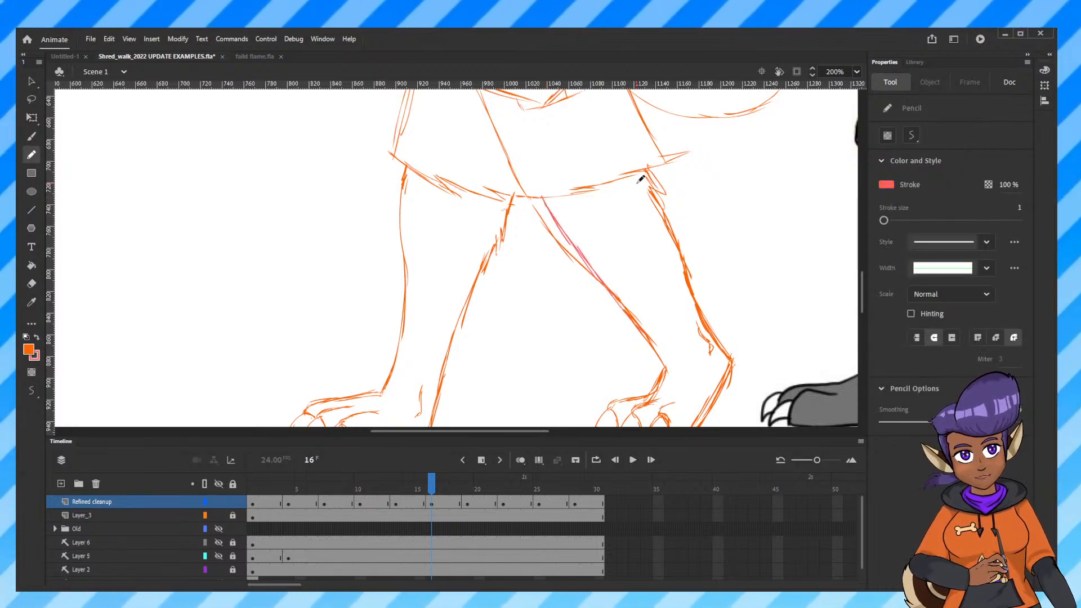
left_click(31, 136)
left_click_drag(542, 198, 586, 252)
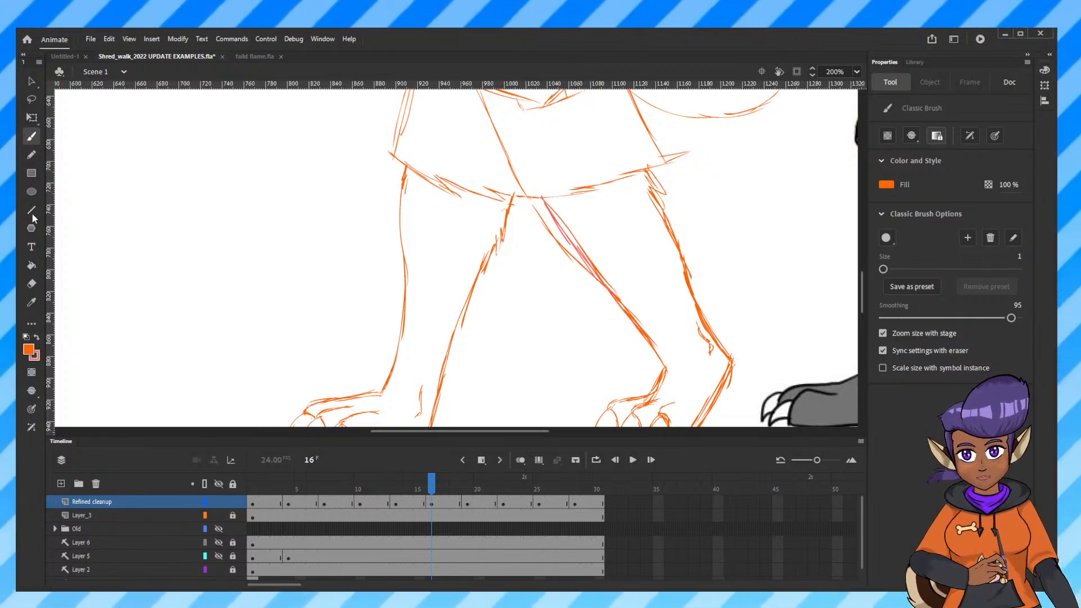
Erase the old front line of the back thigh on frame 16, using an Eraser size of 11.
key("e")
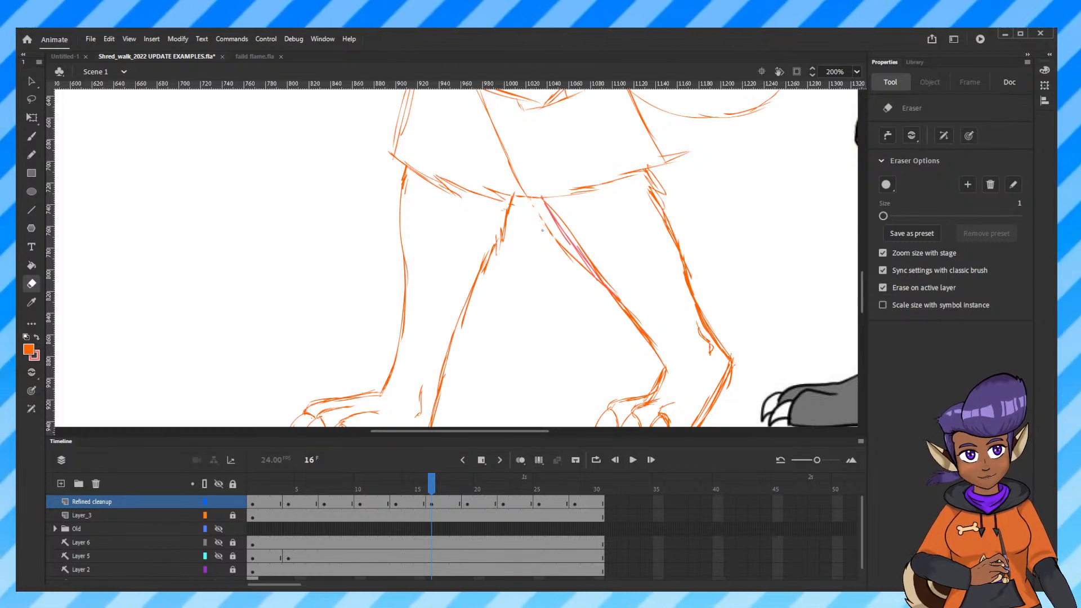
key("bracketright")
key("bracketright")
key("bracketright")
key("bracketright")
key("bracketright")
key("bracketright")
key("bracketright")
key("bracketright")
key("bracketright")
key("bracketright")
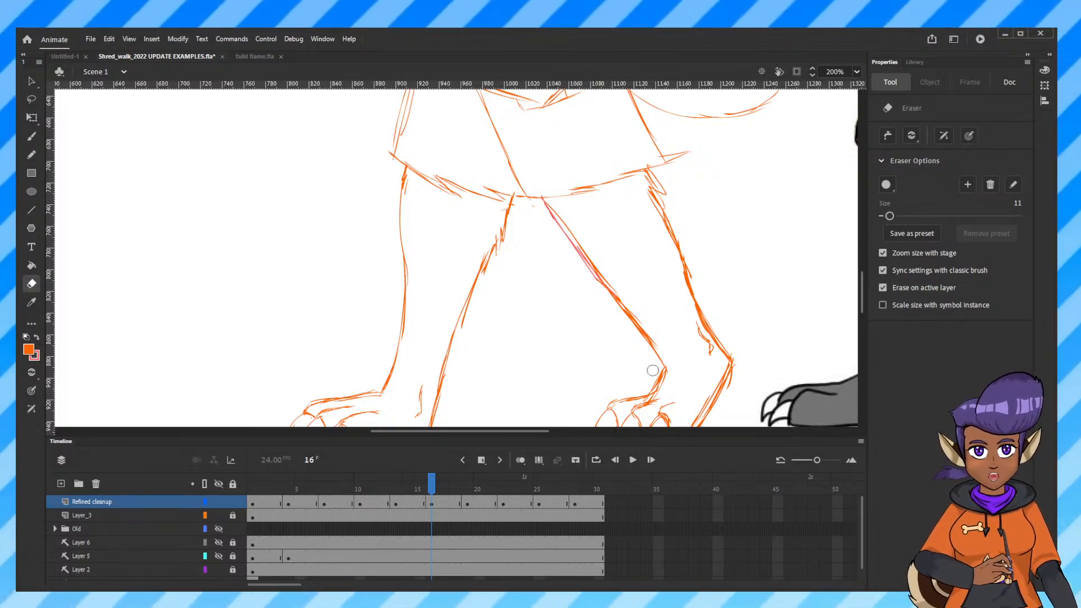
Examine the leg poses at 100% zoom while moving back from frame 16 to frame 1.
left_click(35, 153)
key("ctrl+1")
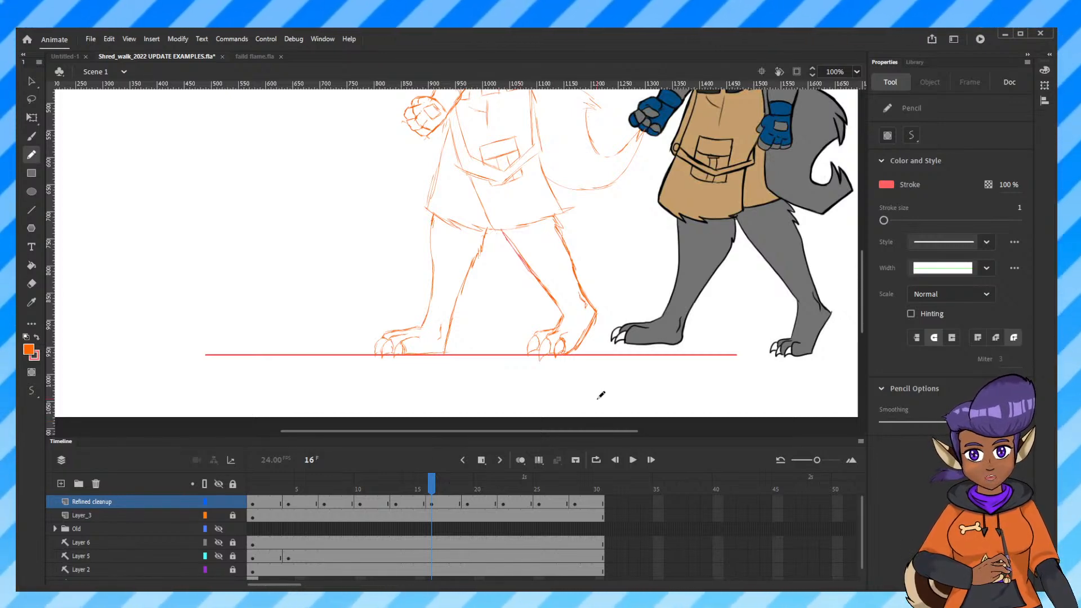
left_click(433, 484)
key("comma")
key("comma")
key("comma")
key("comma")
key("comma")
key("comma")
key("comma")
key("comma")
key("comma")
key("comma")
key("comma")
key("comma")
key("comma")
key("comma")
key("comma")
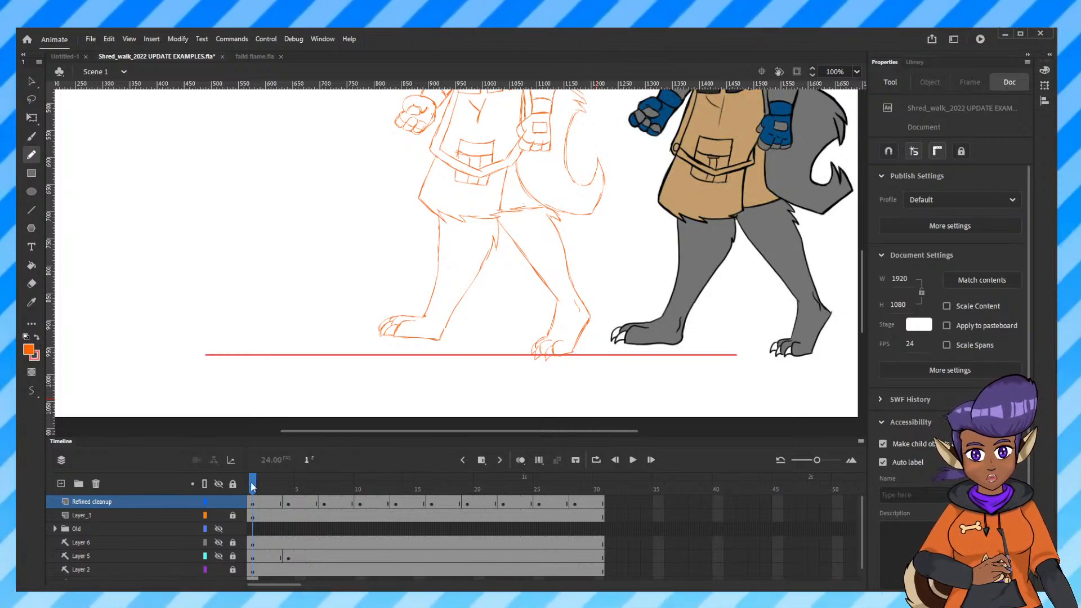
Compare the poses on frames 28 and 1, and examine the walk cycle frame by frame up to frame 28.
left_click(574, 501)
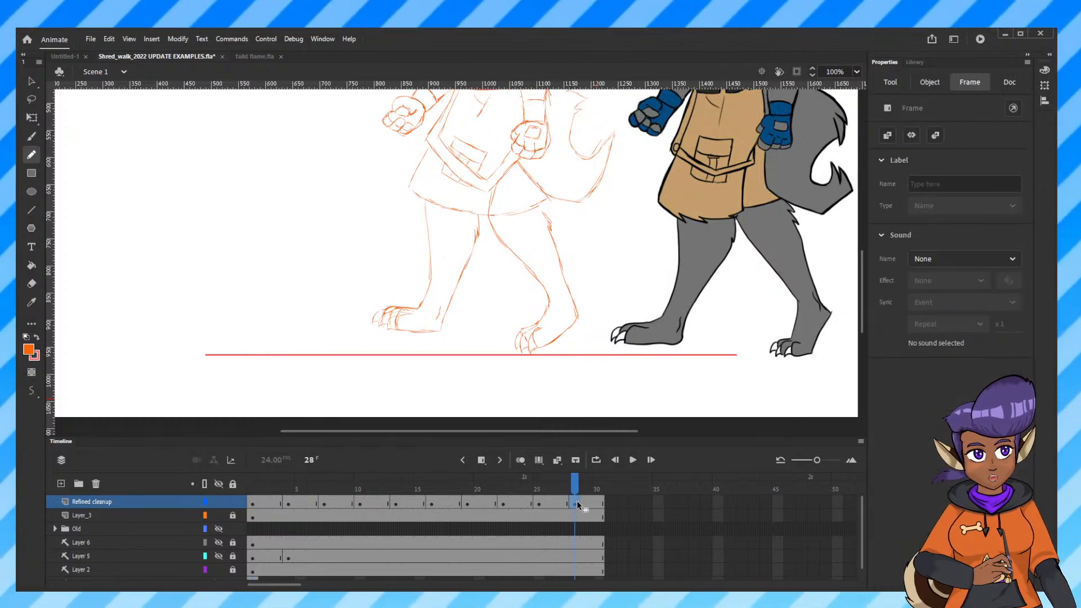
left_click(254, 501)
key("period")
key("period")
key("period")
key("period")
key("period")
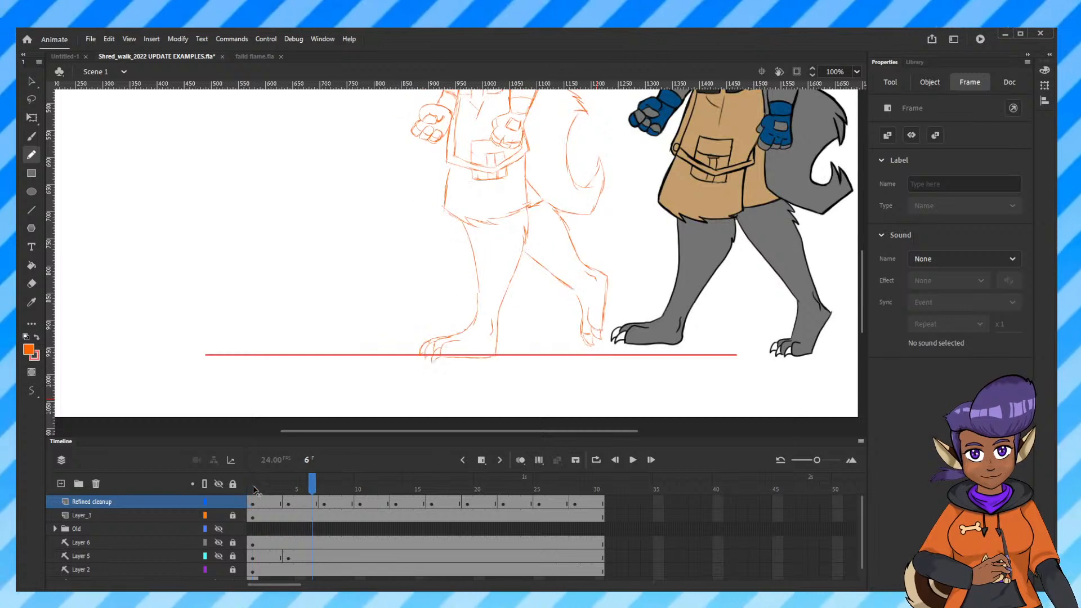
key("period")
key("period")
key("period")
key("period")
key("period")
key("period")
key("period")
key("period")
key("period")
key("period")
key("period")
key("period")
key("period")
key("period")
key("period")
key("period")
key("period")
key("period")
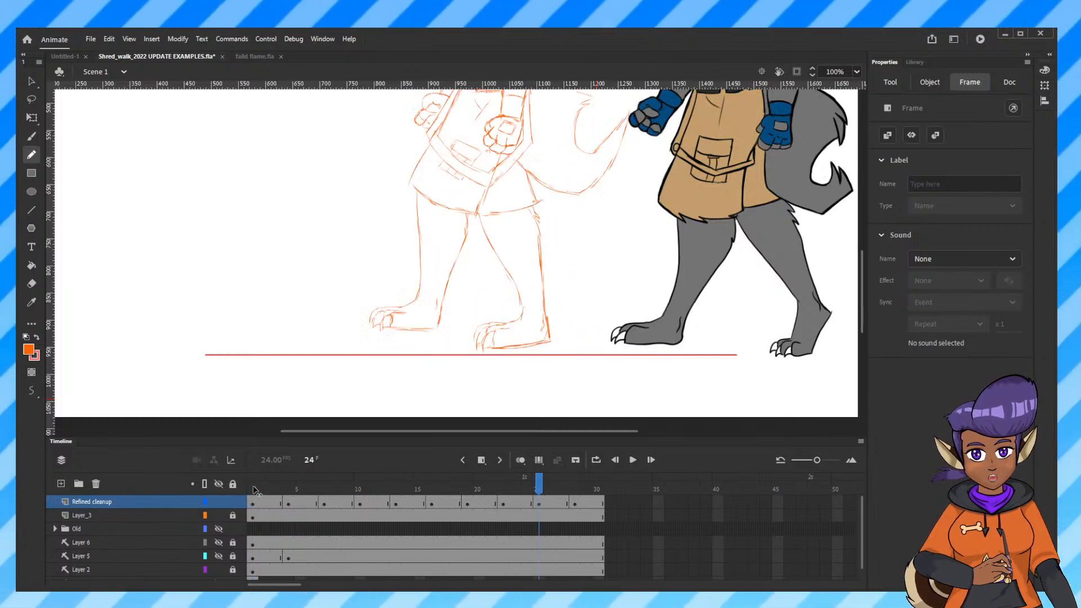
key("period")
key("period")
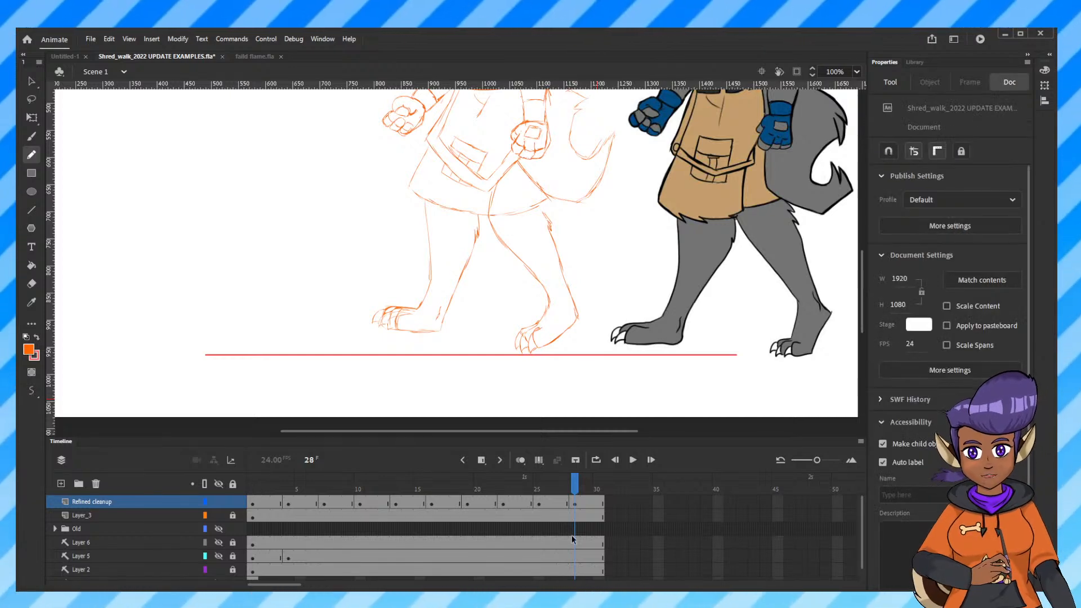
Sketch red Pencil guide lines along the shorts' hem and centre seam on frame 28.
mouse_move(540, 207)
left_mouse_down()
mouse_move(549, 219)
mouse_move(489, 213)
mouse_move(494, 205)
mouse_move(490, 225)
left_mouse_up()
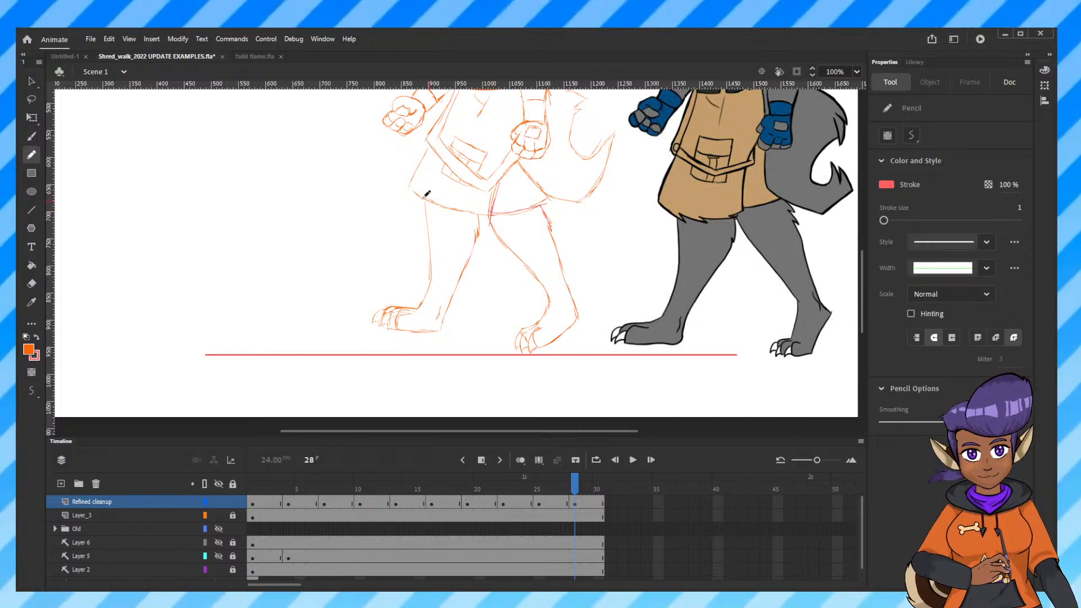
left_click_drag(426, 202, 478, 223)
left_click_drag(413, 182, 486, 217)
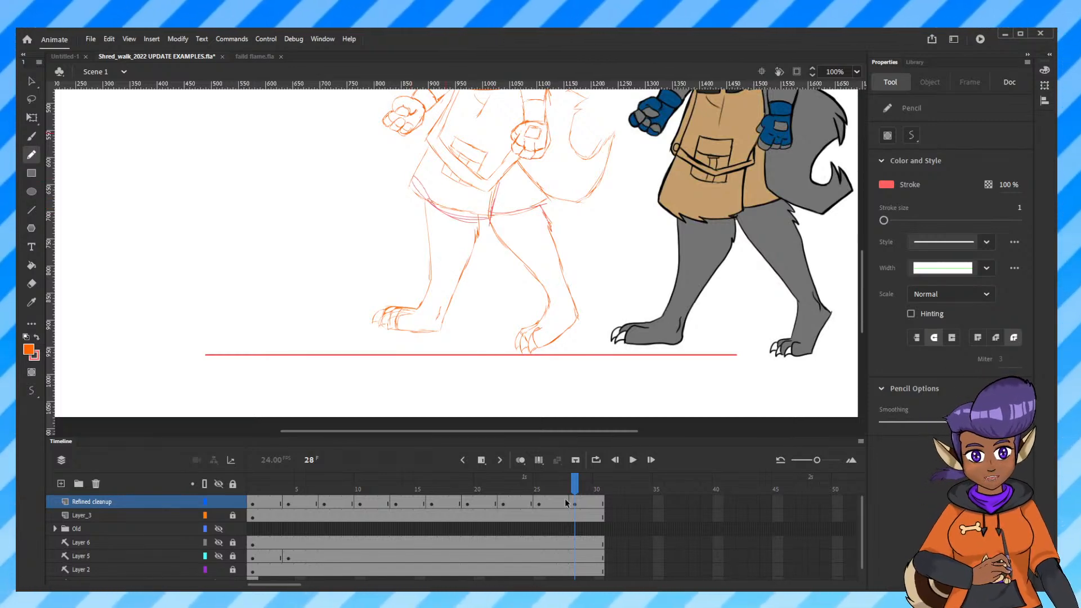
Review the walk cycle's motion and view the whole character on frame 1.
key("Return")
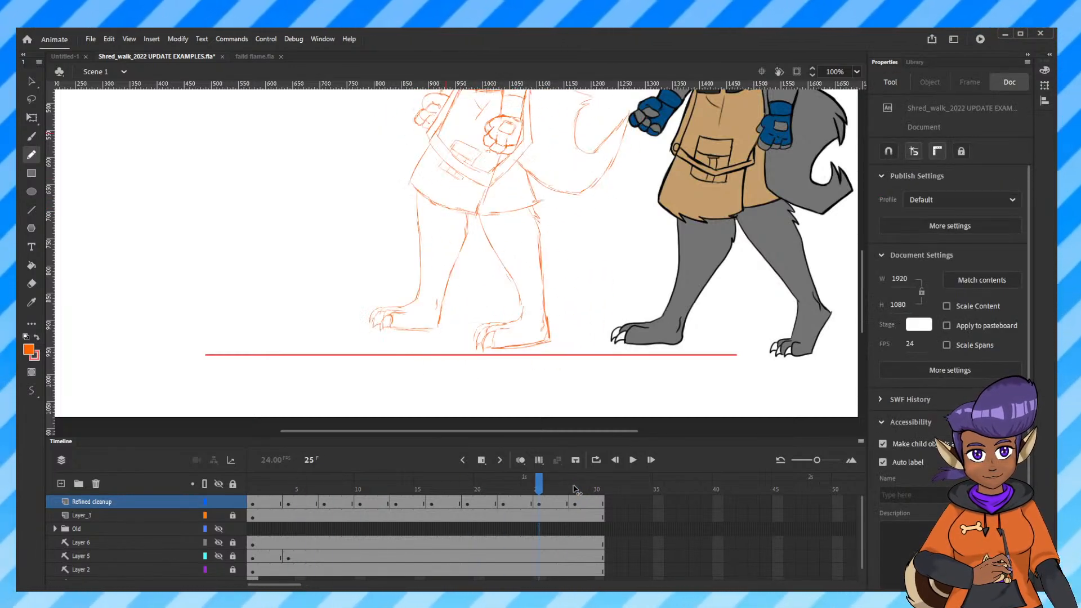
key("ctrl+minus")
key("ctrl+minus")
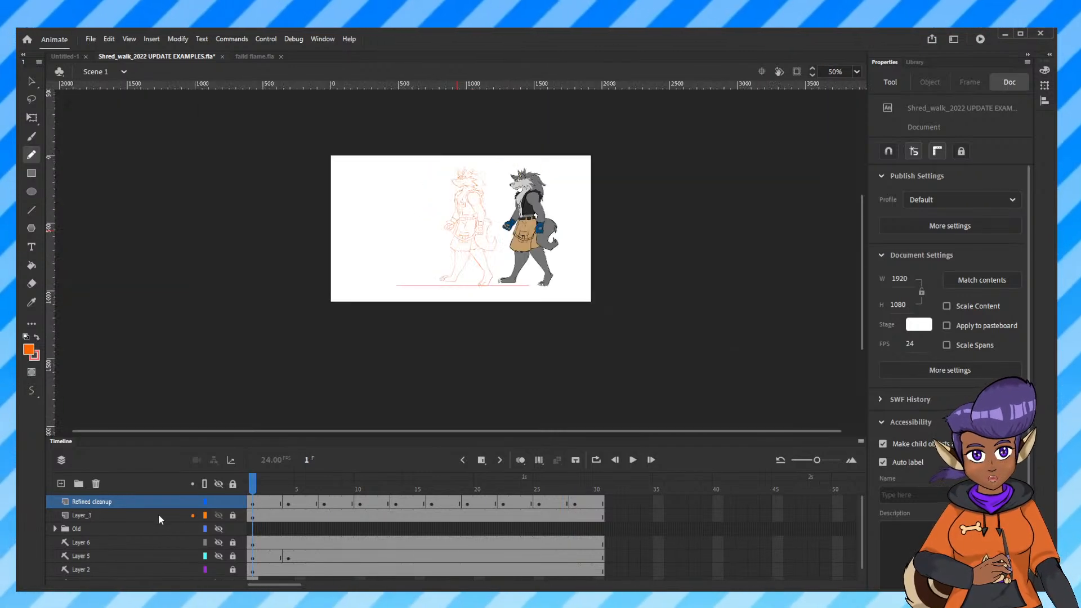
key("ctrl+equal")
key("ctrl+equal")
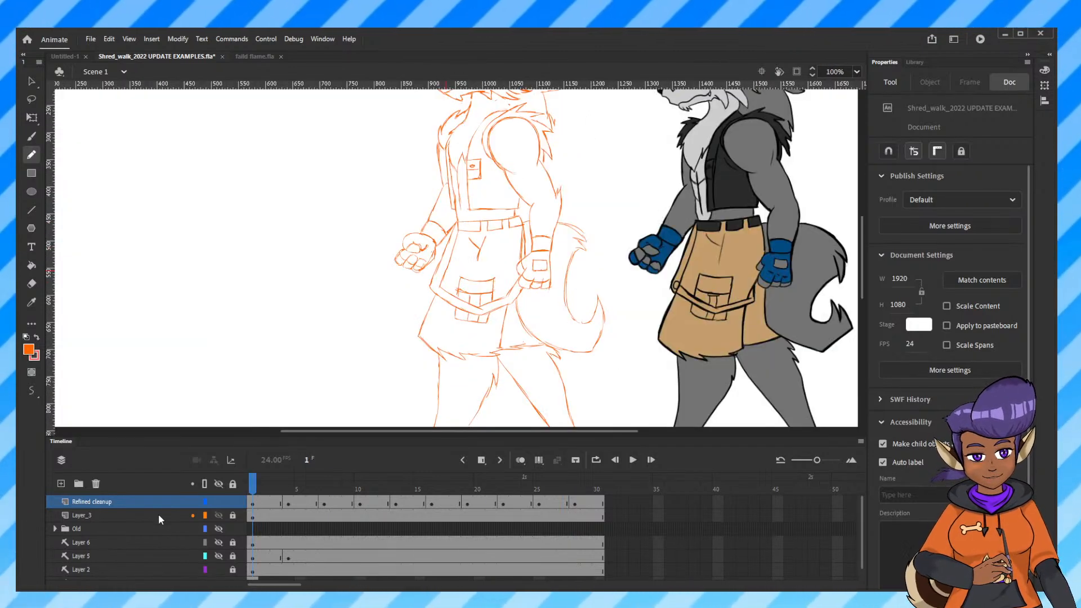
key("ctrl+minus")
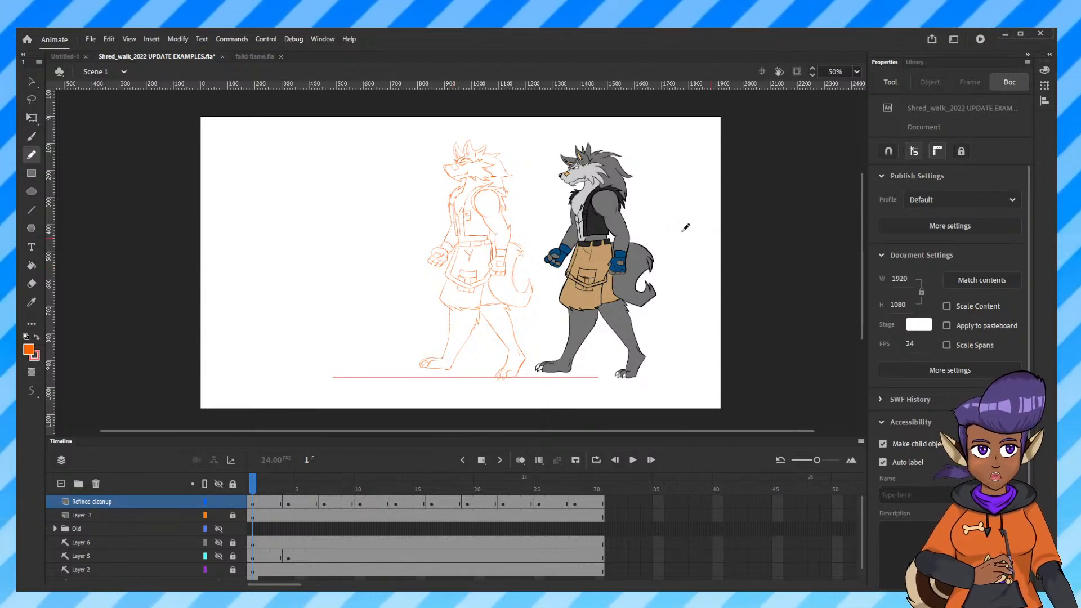
left_click(31, 81)
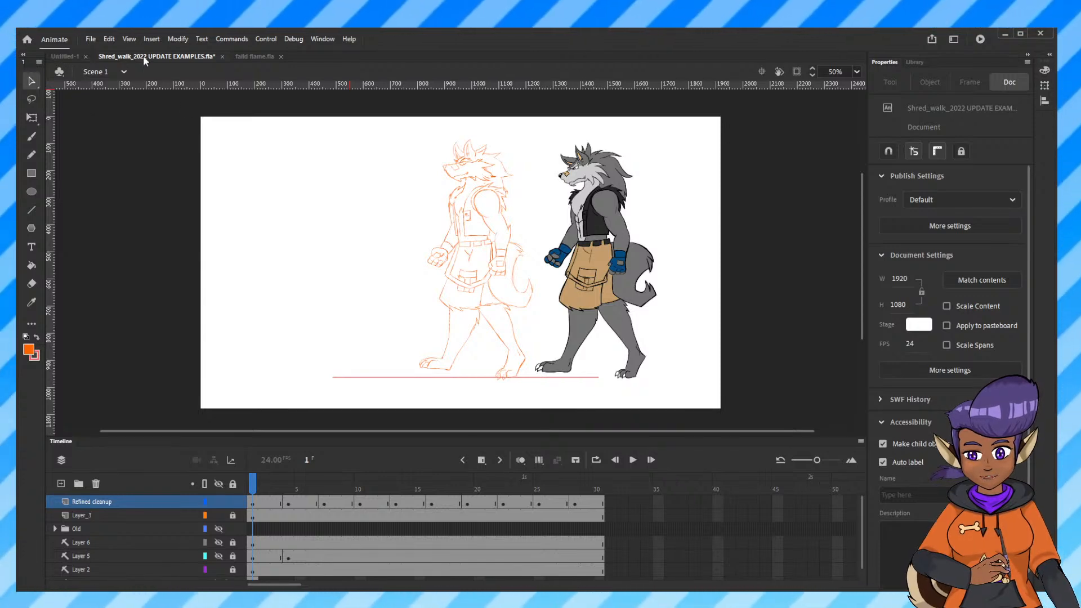
Switch to the Untitled-1 document, set the fill colour to red, and sketch a small oval with the Pencil on frame 1.
left_click(64, 56)
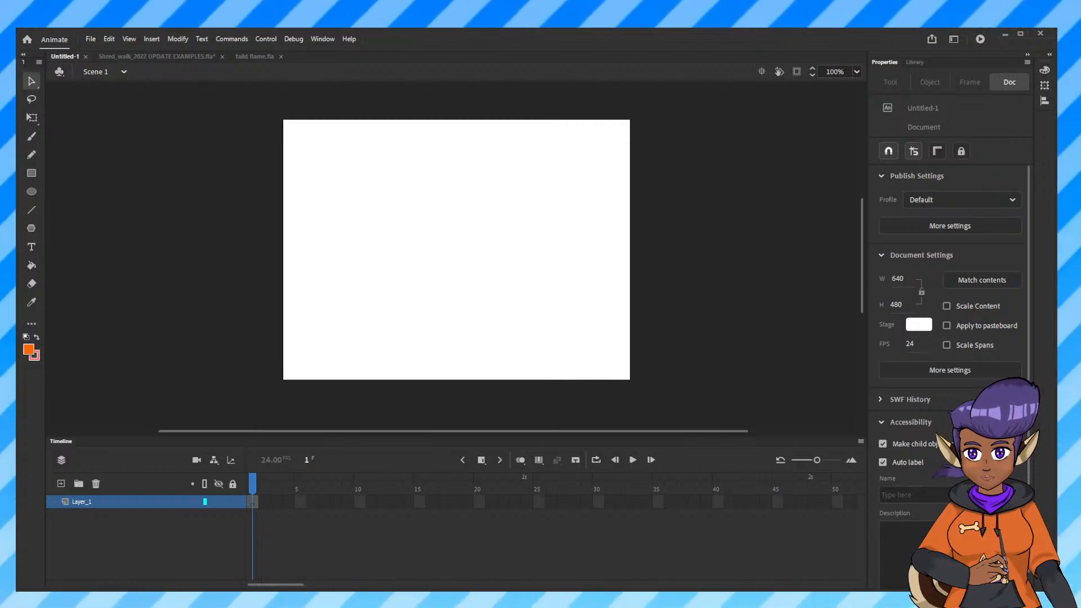
left_click(33, 99)
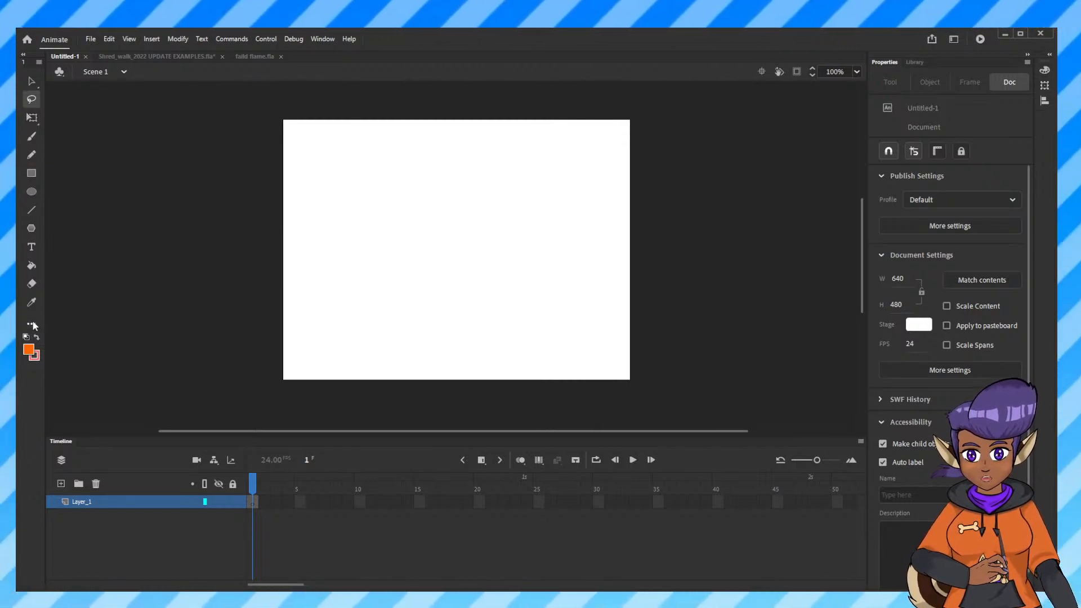
left_click(32, 157)
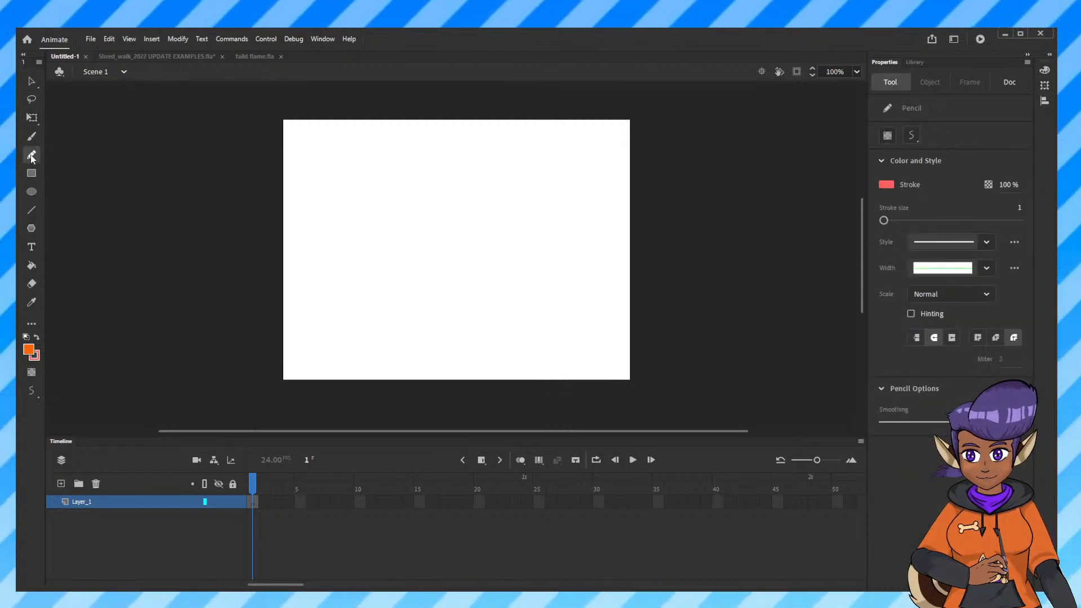
left_click(29, 349)
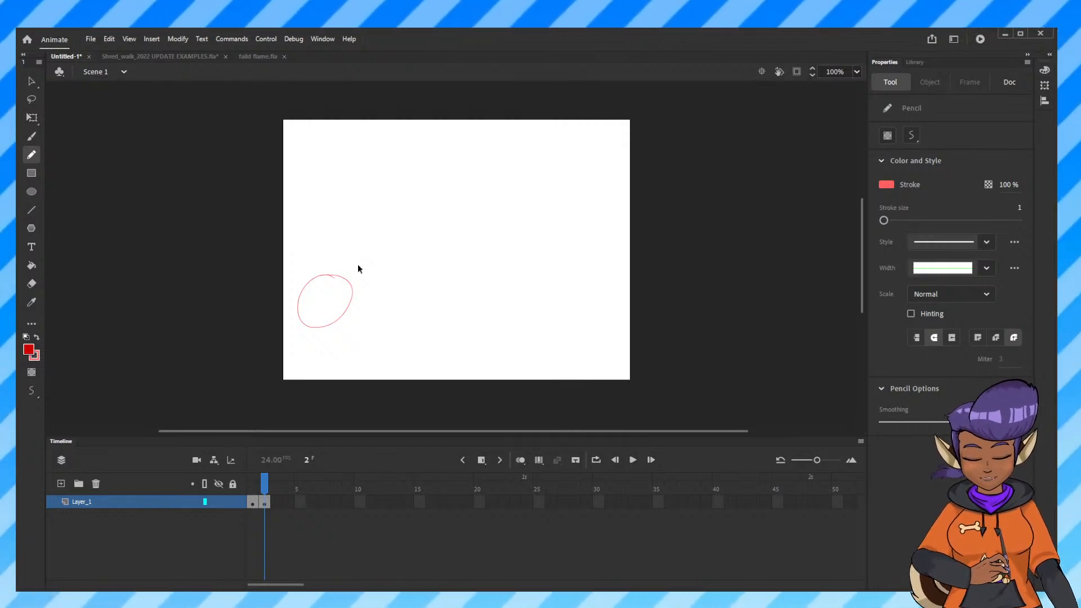
key("comma")
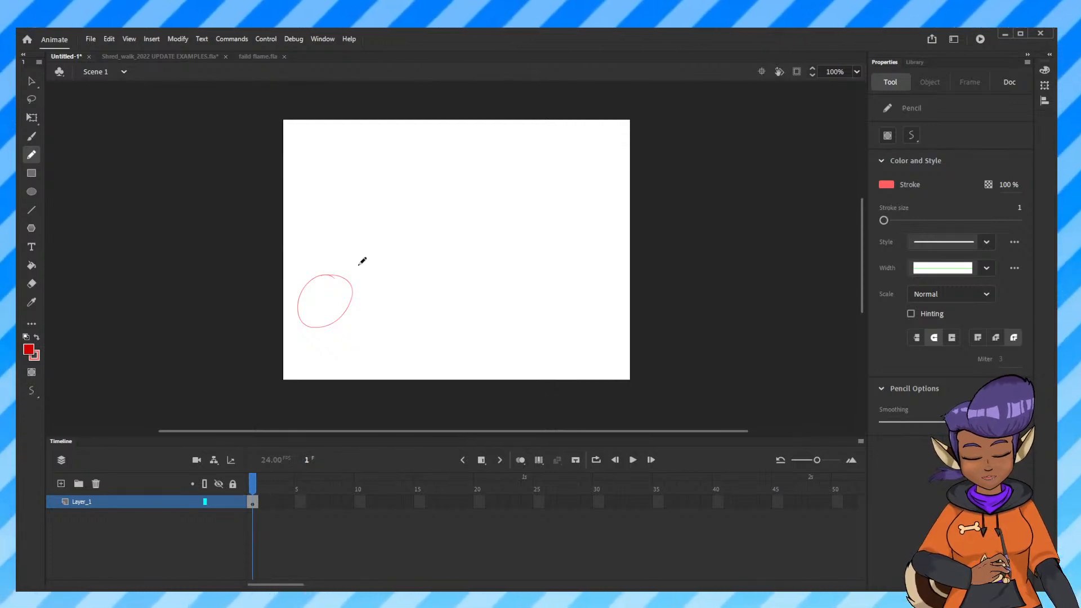
Add frame 2, turn on Onion Skin, and sketch a second circle overlapping the right edge of the frame 1 circle.
key("period")
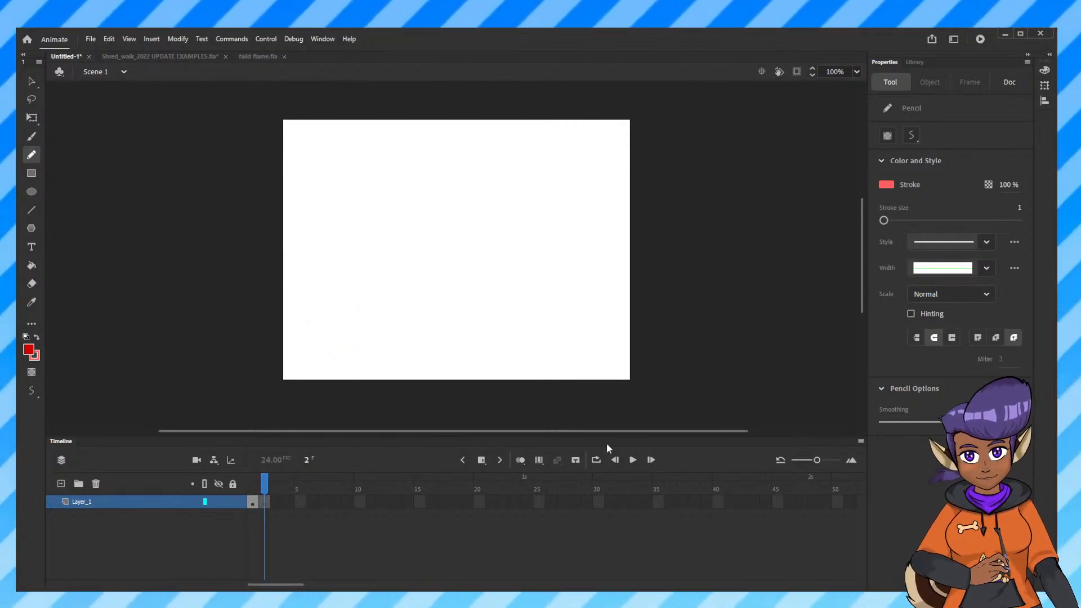
left_click(521, 460)
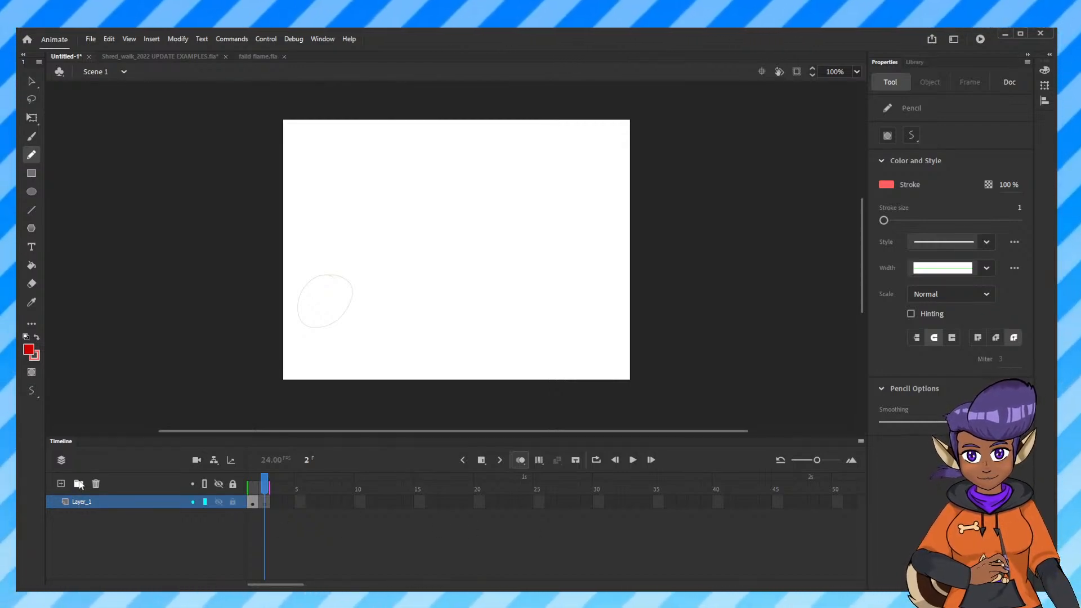
left_click(220, 485)
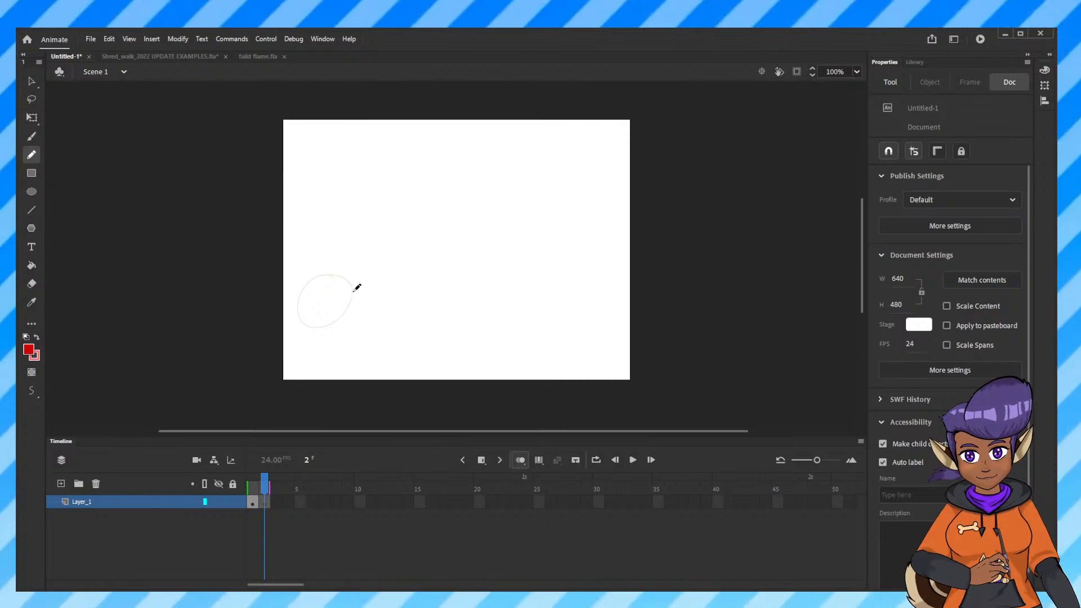
left_click(253, 503)
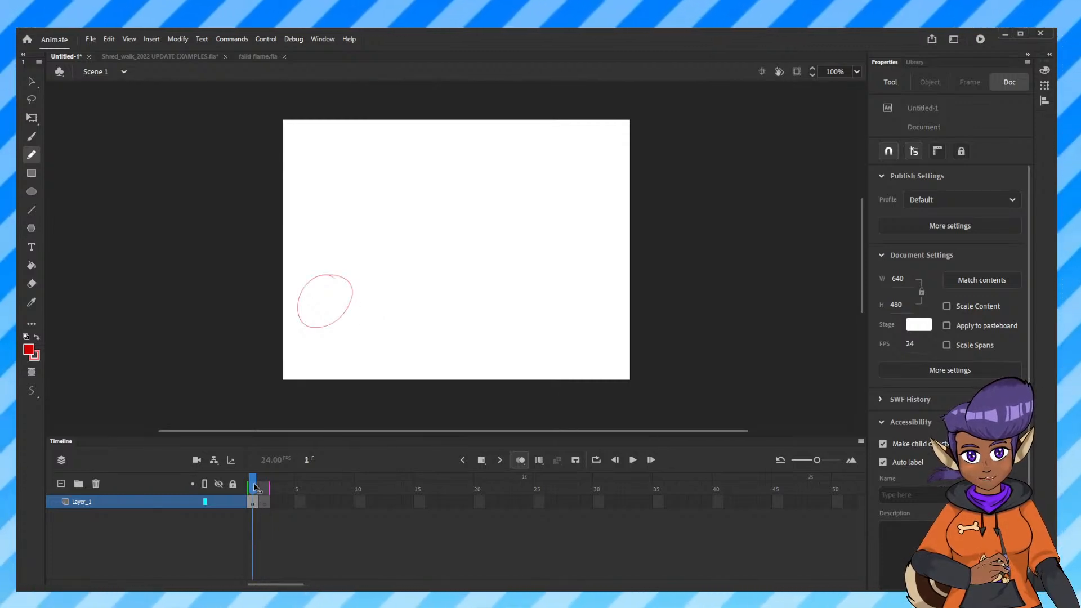
left_click(265, 503)
mouse_move(341, 322)
left_mouse_down()
mouse_move(370, 283)
mouse_move(360, 280)
left_mouse_up()
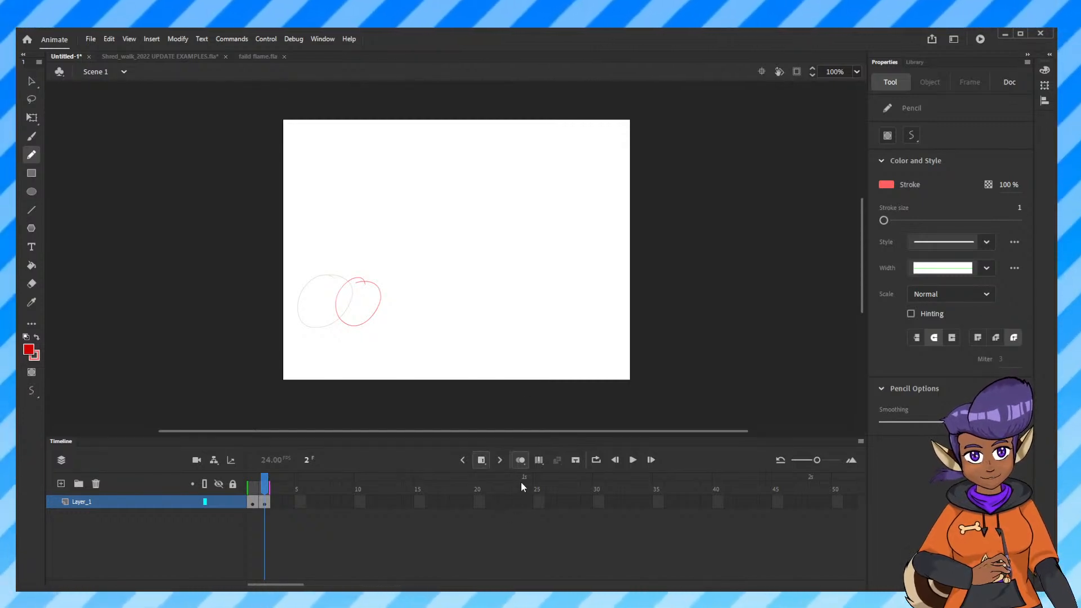
Add blank keyframes 3 to 12 and sketch a circle on each, shifting it steadily rightward until it leaves the stage.
key("F7")
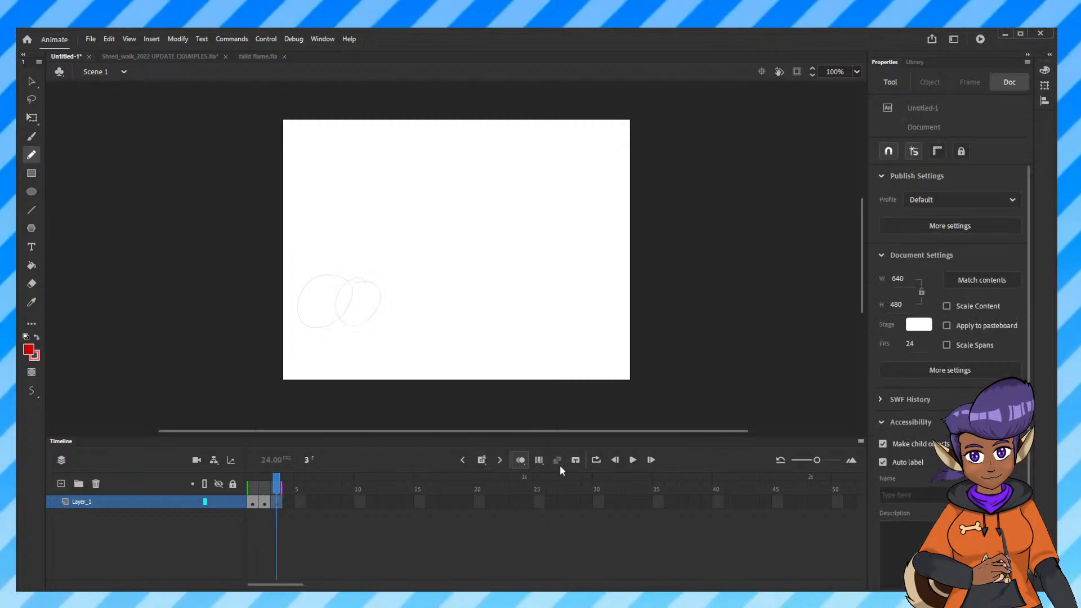
left_click_drag(409, 284, 433, 284)
key("F7")
key("F7")
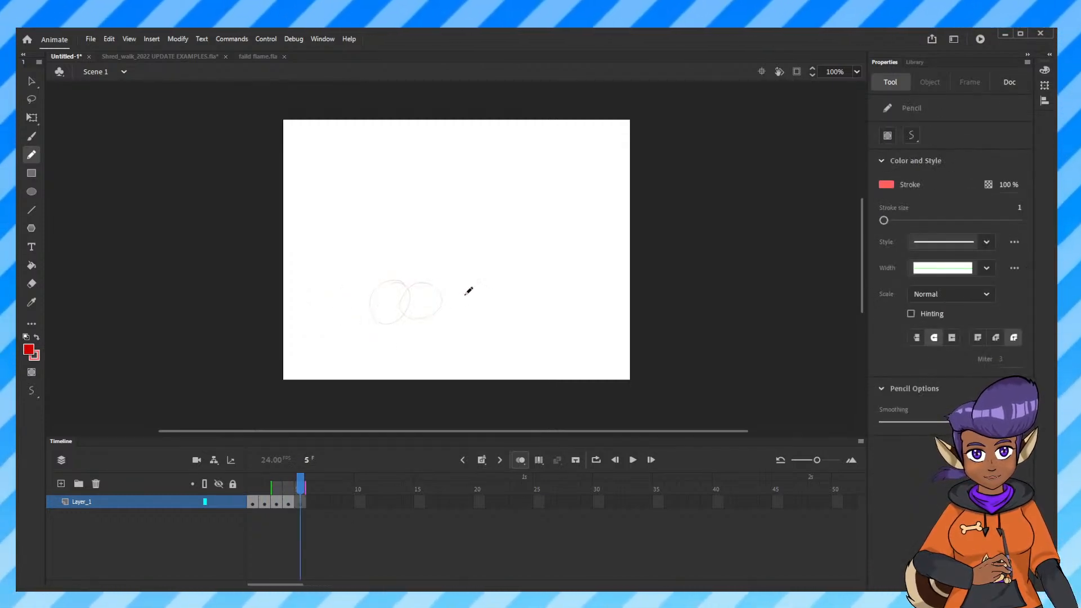
key("F7")
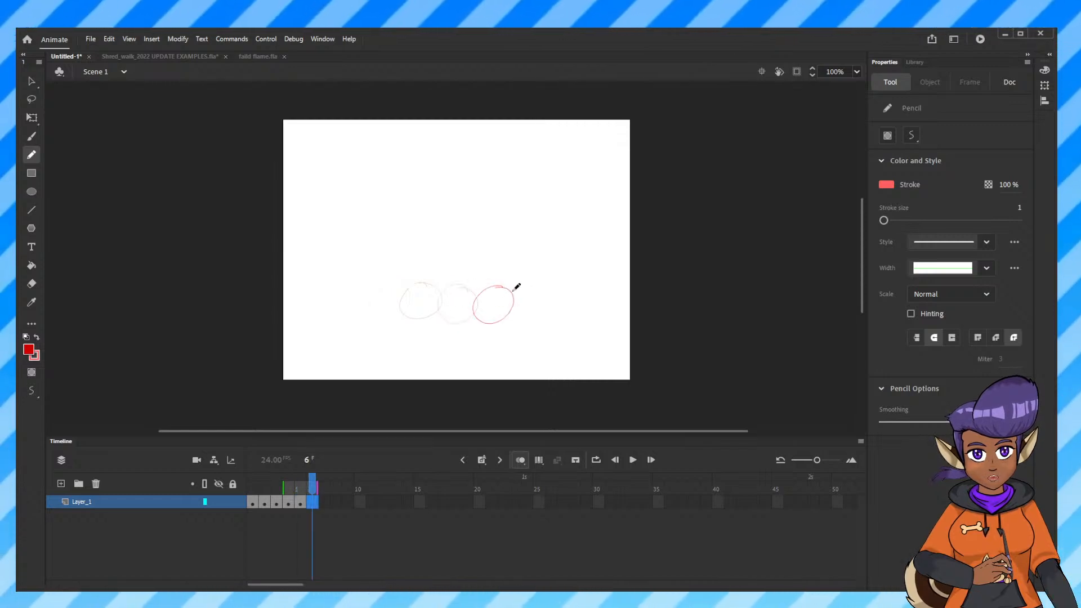
key("F7")
key("F7")
left_click_drag(545, 294, 618, 294)
key("F7")
key("F7")
key("F7")
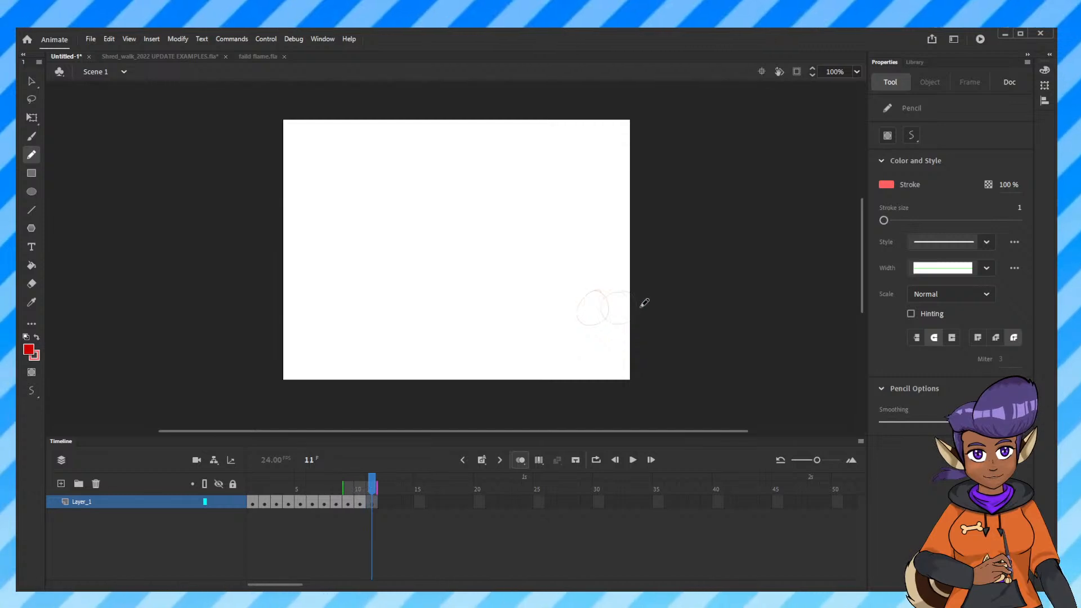
key("F7")
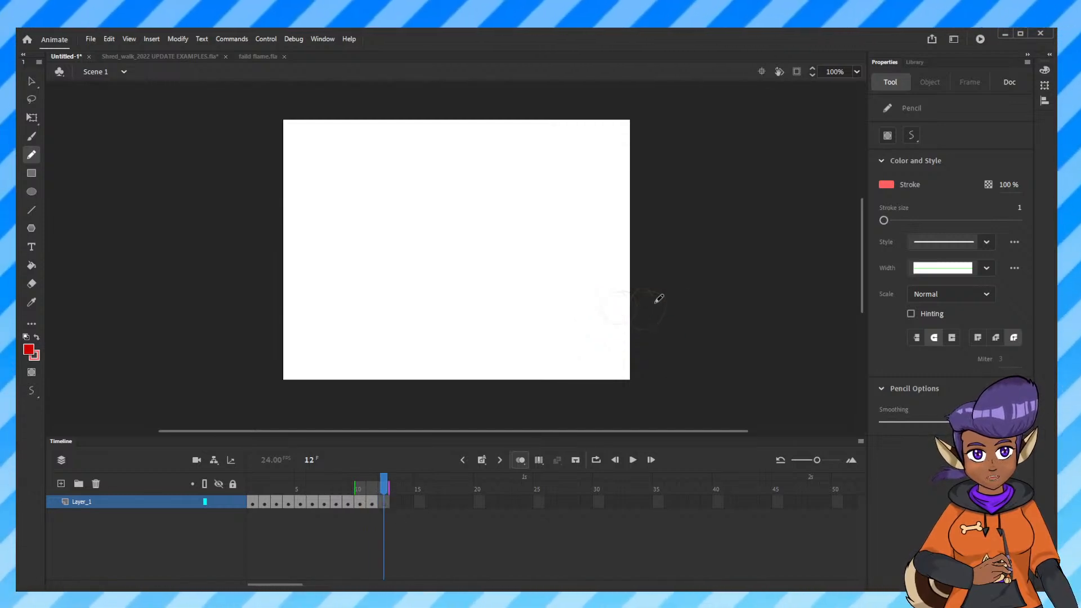
mouse_move(655, 290)
left_mouse_down()
mouse_move(633, 302)
mouse_move(640, 323)
mouse_move(651, 292)
left_mouse_up()
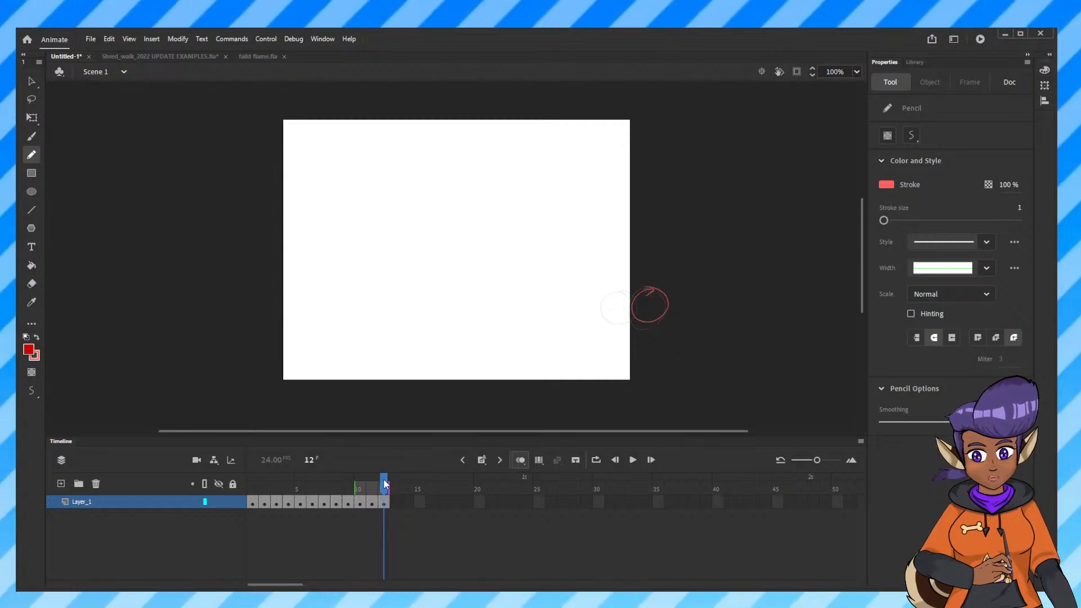
Turn off Onion Skin, set the loop range to frames 1–12, and play the circle animation briefly.
left_click_drag(384, 483, 164, 524)
left_click(596, 460)
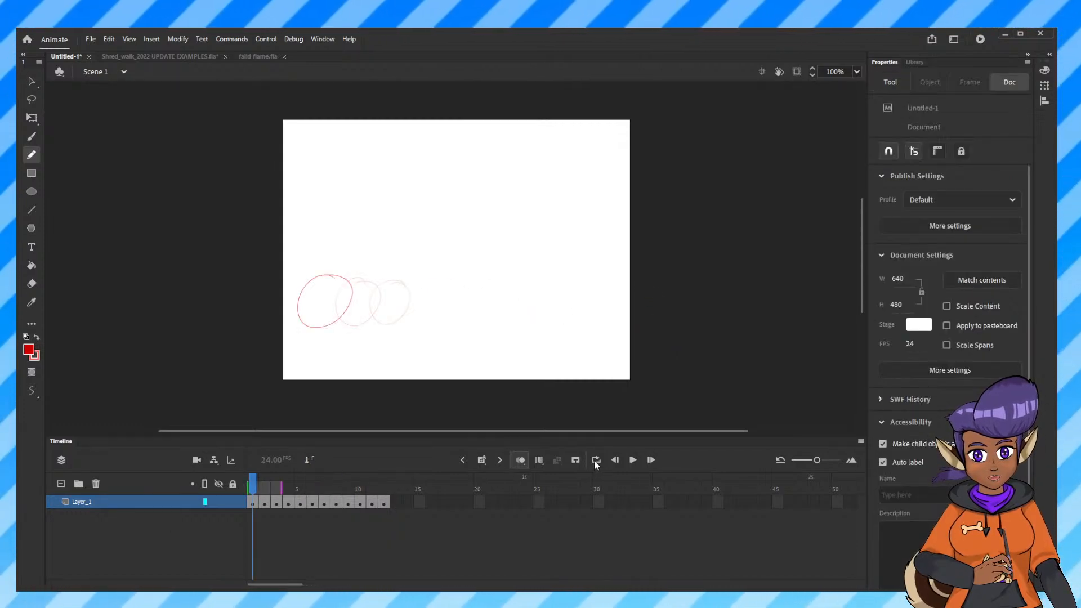
left_click_drag(281, 477, 389, 477)
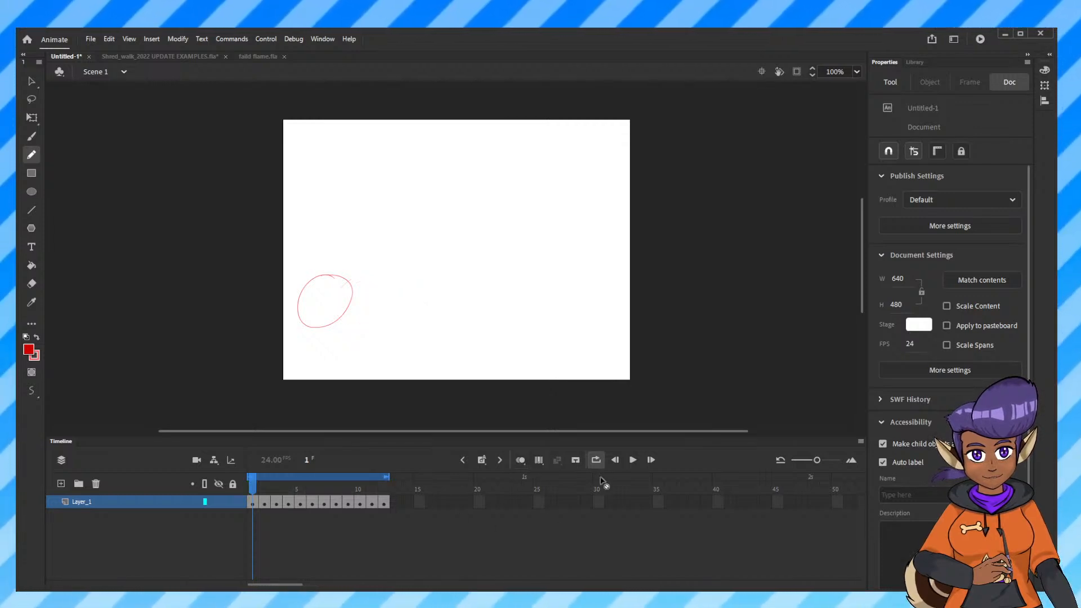
left_click(634, 459)
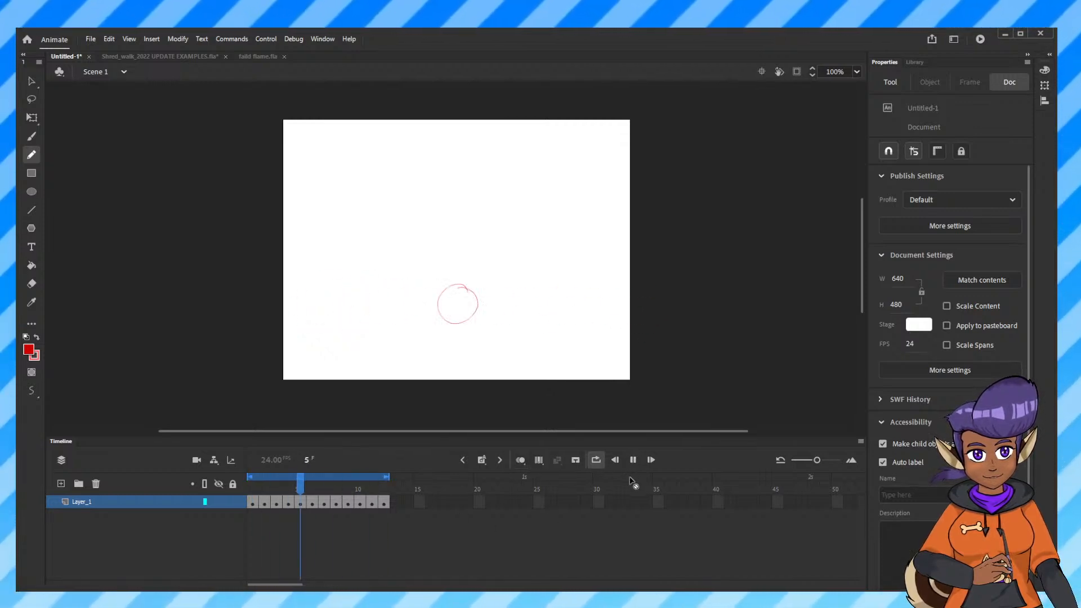
left_click(633, 459)
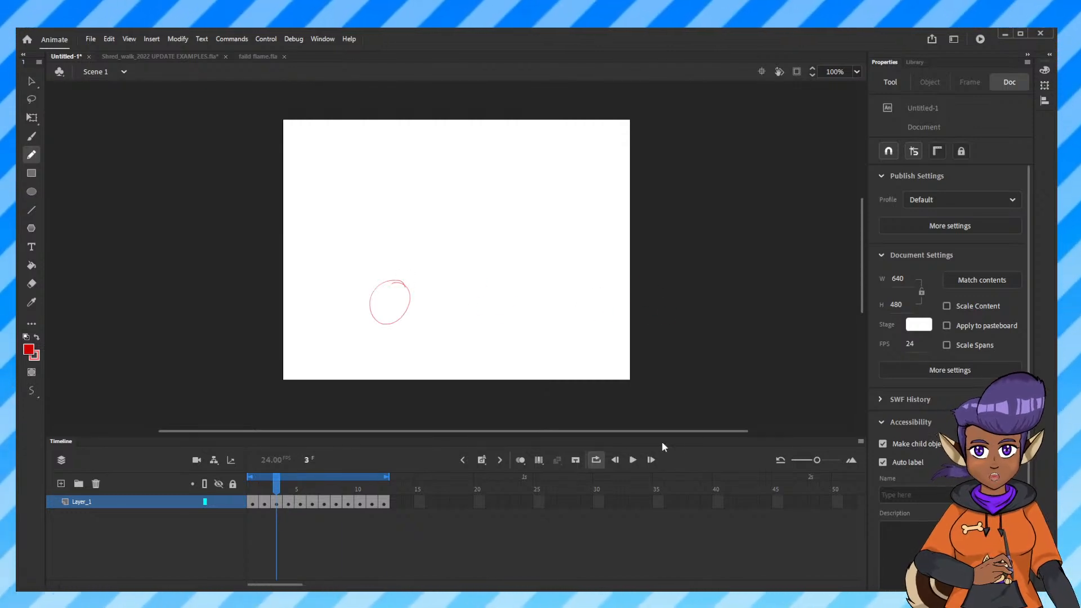
Switch to Shred_walk_2022 UPDATE EXAMPLES.fla, play the walk cycle, and examine the sketch poses on frames 22 and 25.
left_click(257, 58)
left_click(205, 56)
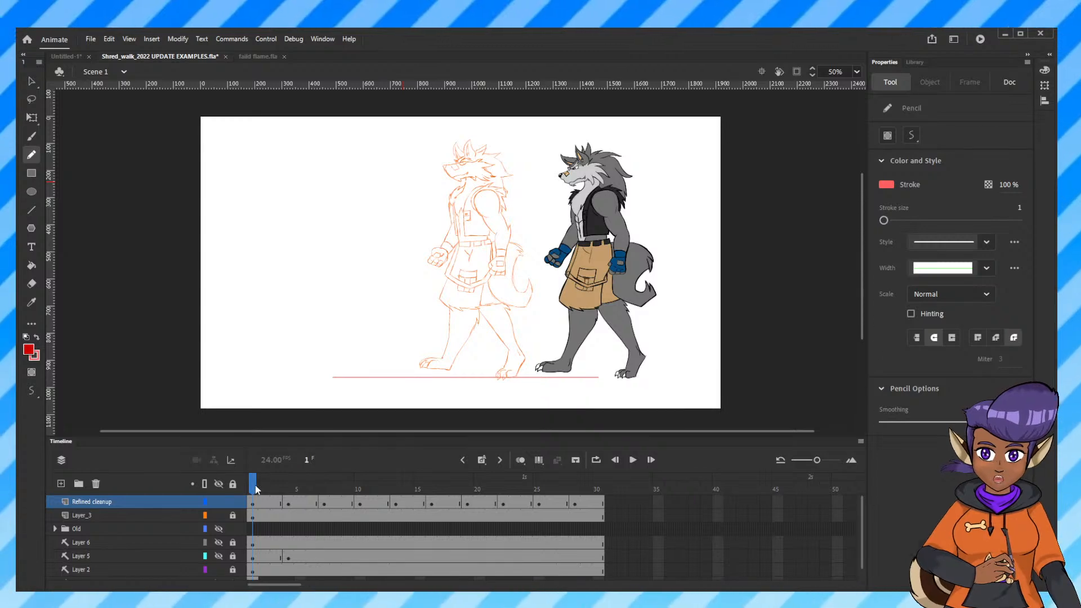
key("Return")
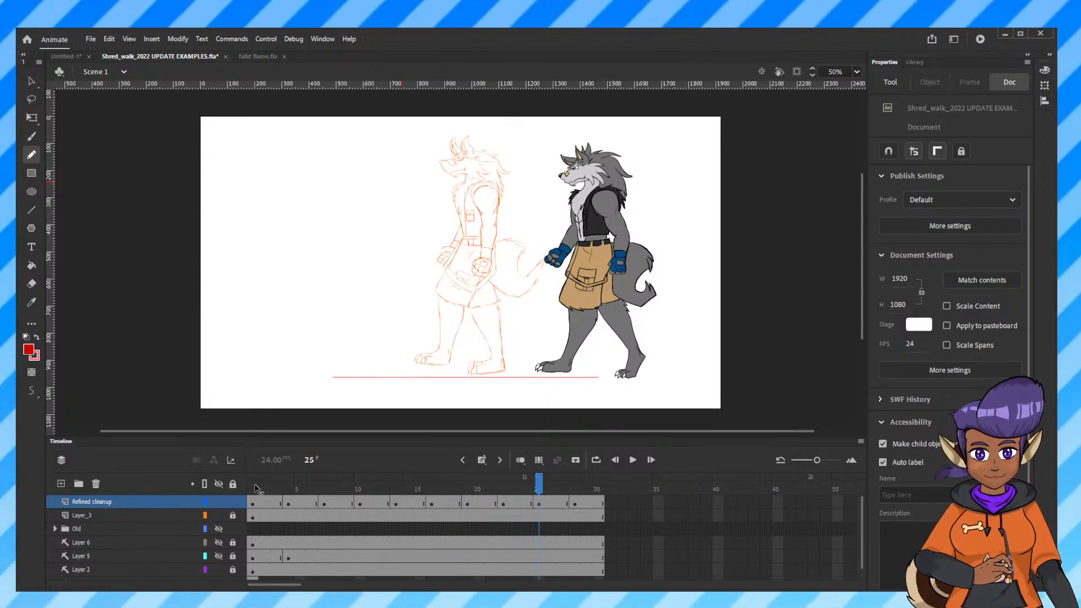
left_click(504, 504)
left_click(539, 503)
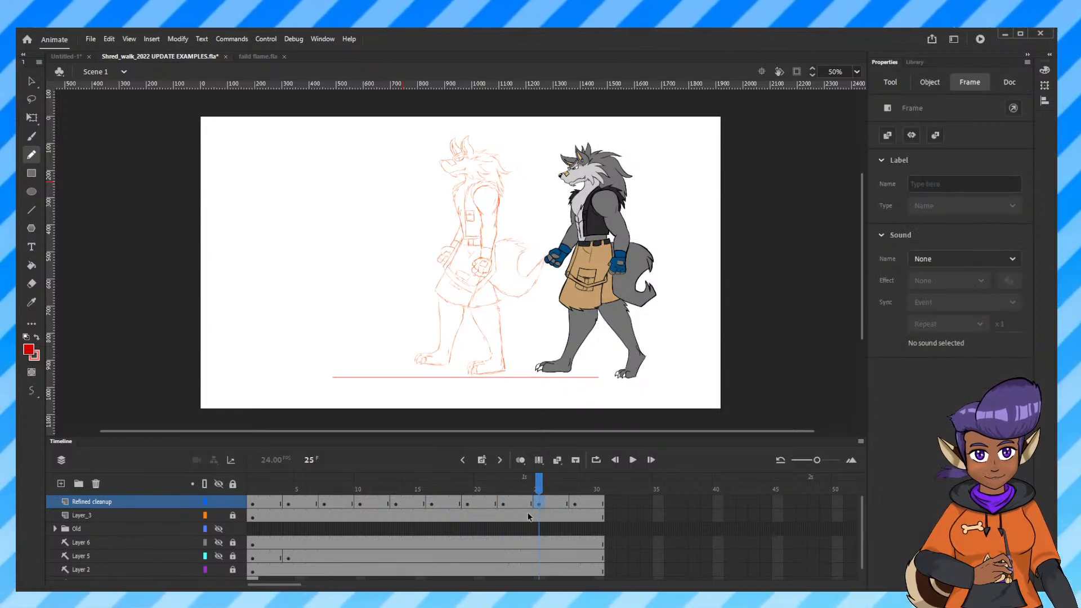
key("ctrl+=")
key("ctrl+minus")
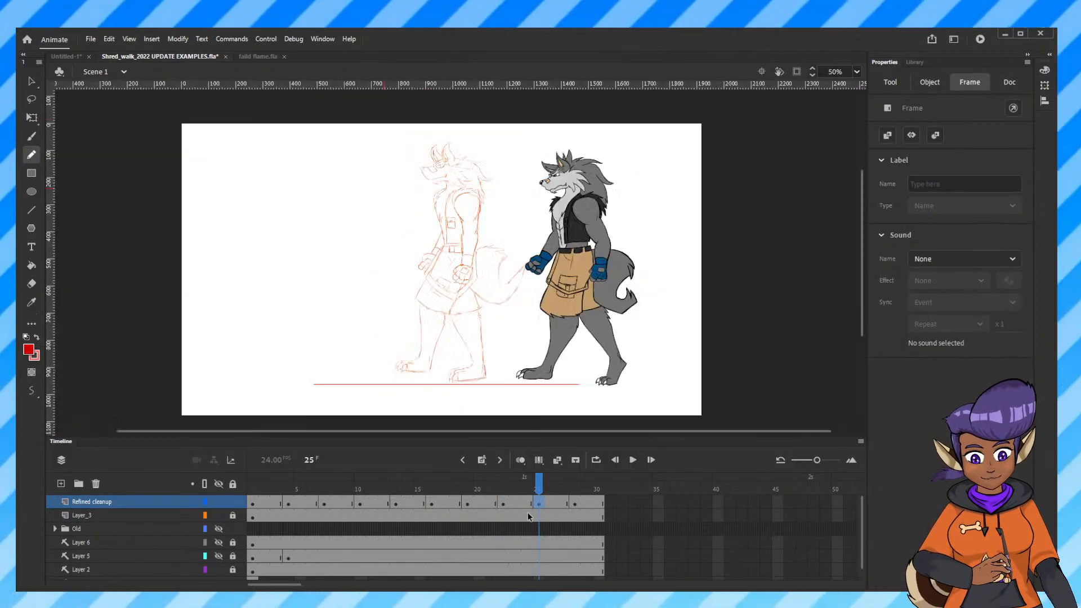
key("Return")
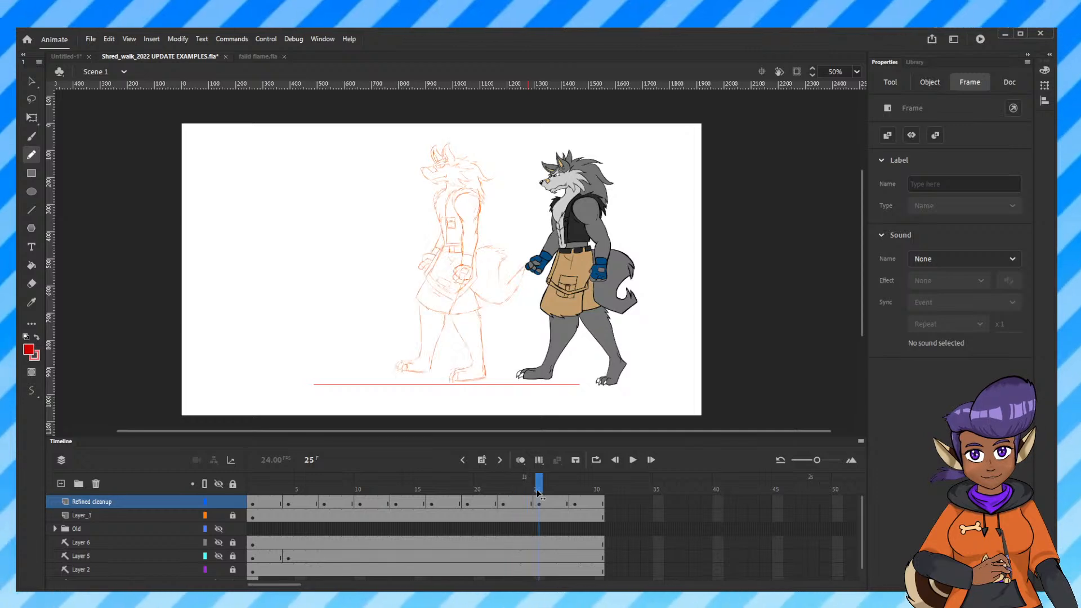
Nudge the frame 25 sketch slightly downward on the Refined cleanup layer and replay the end of the walk cycle.
left_click(539, 504)
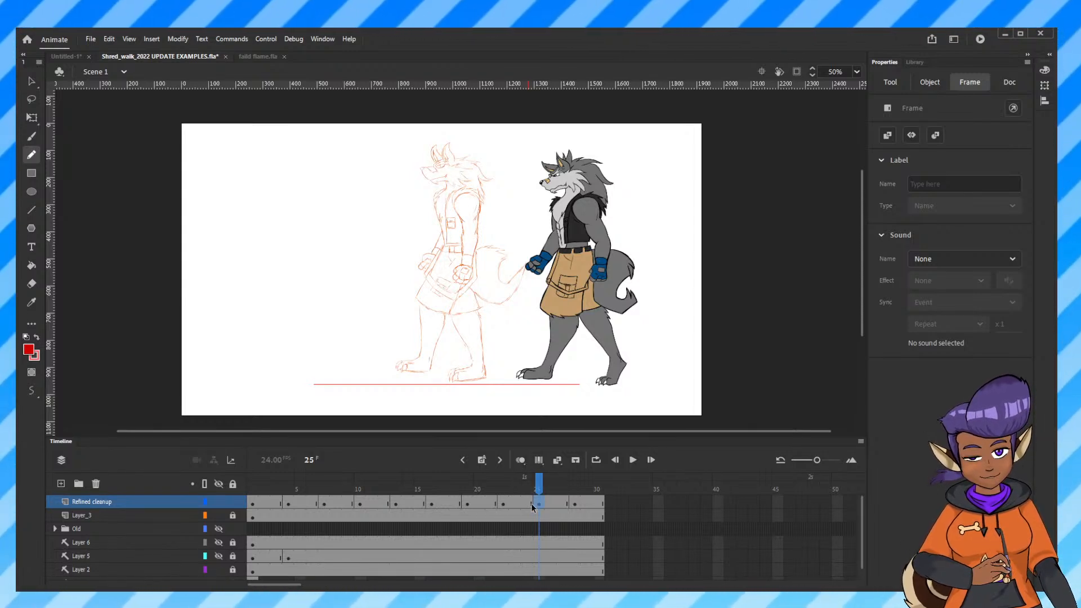
key("shift+Down")
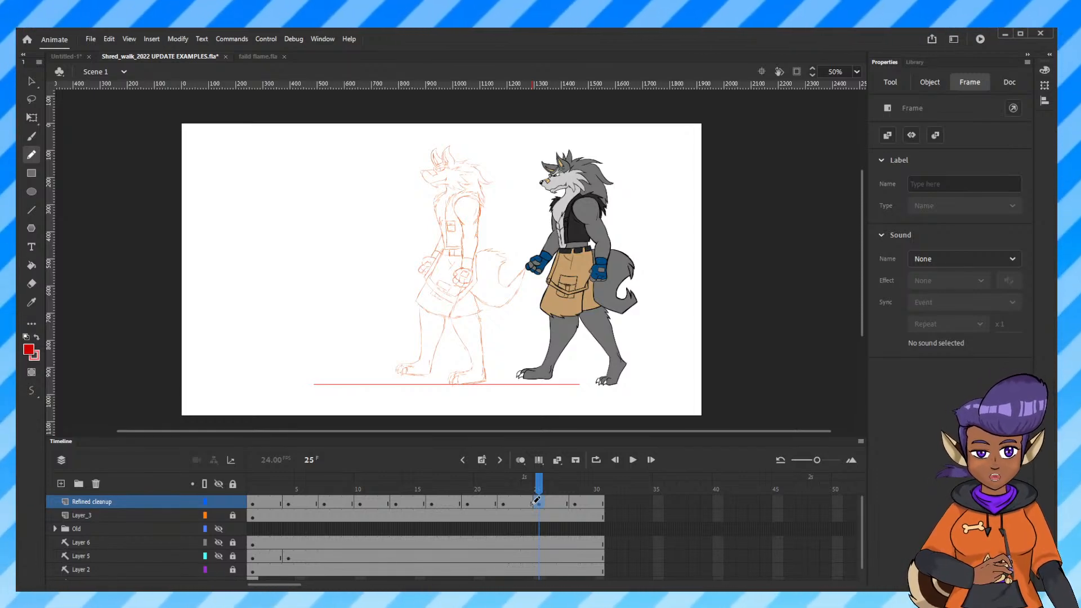
key(".")
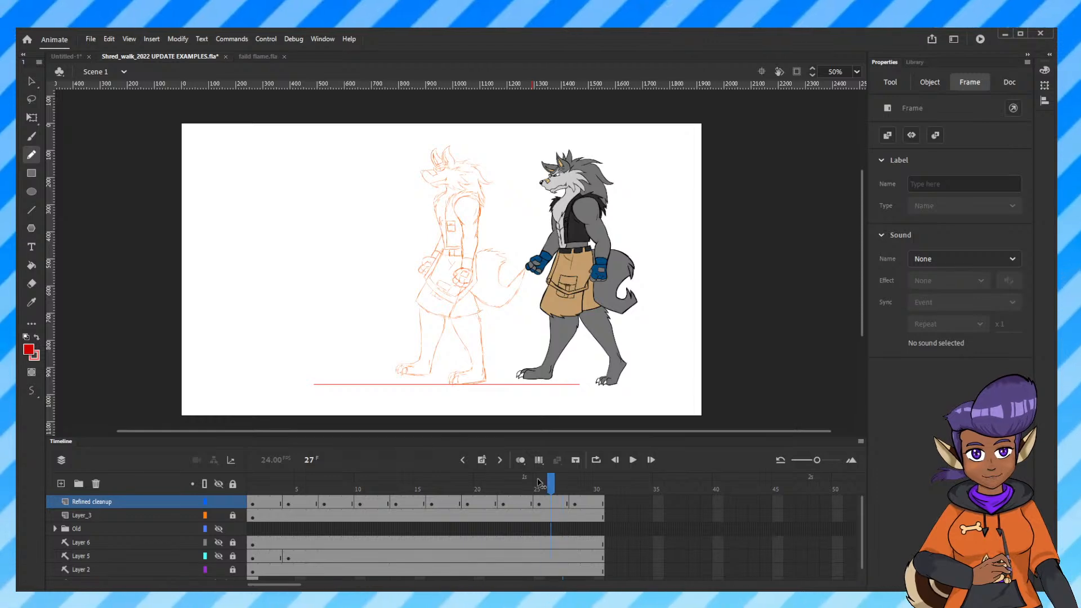
key("Return")
left_click(633, 459)
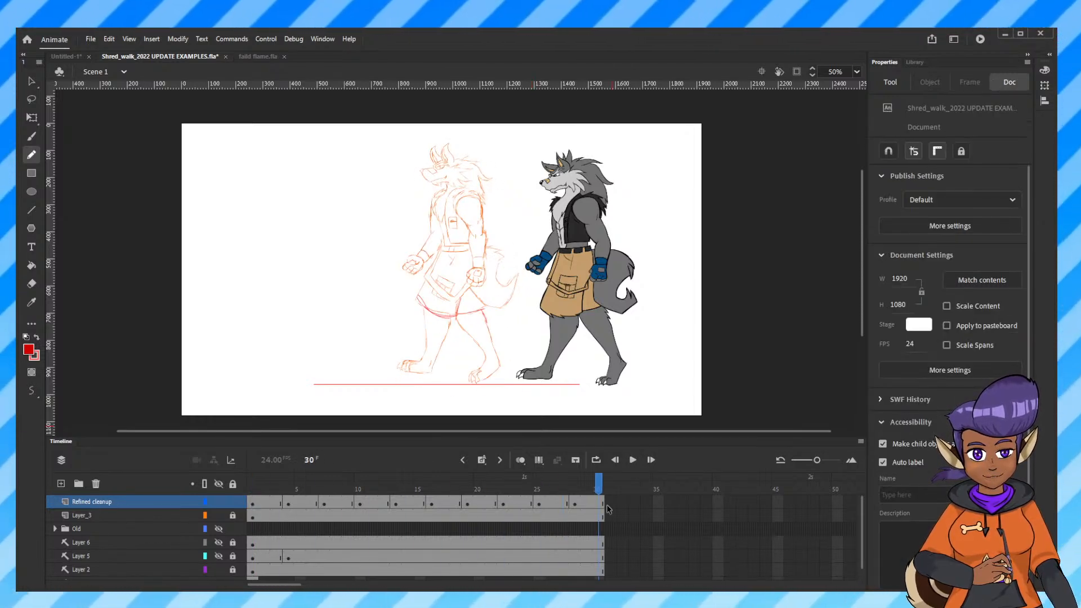
Try shifting the frame 28 sketch downward by two large nudges, then return it to its original height.
left_click(577, 504)
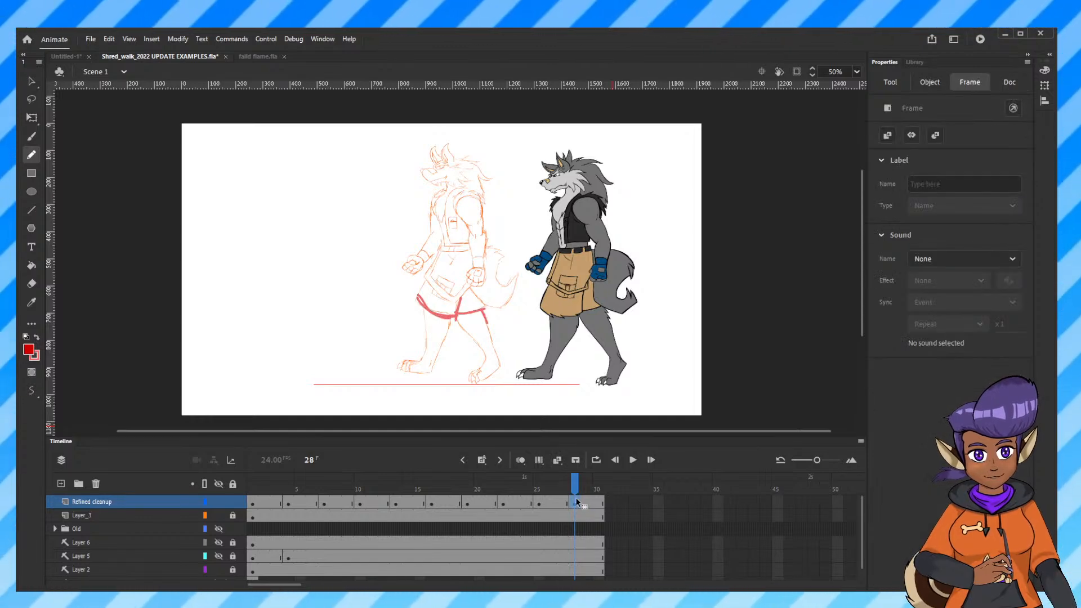
key("shift+Down")
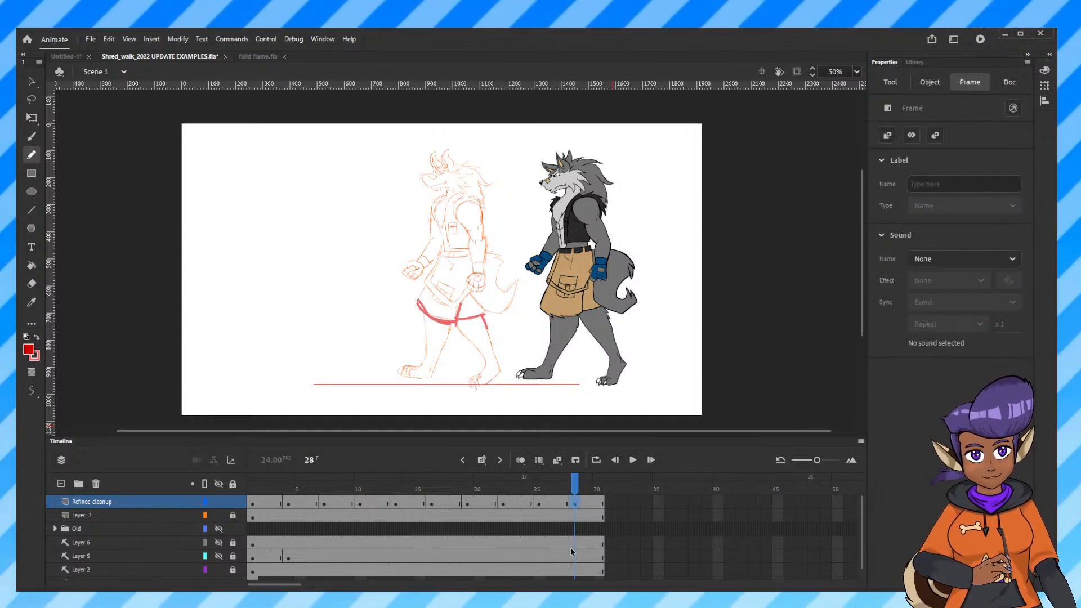
key("shift+Down")
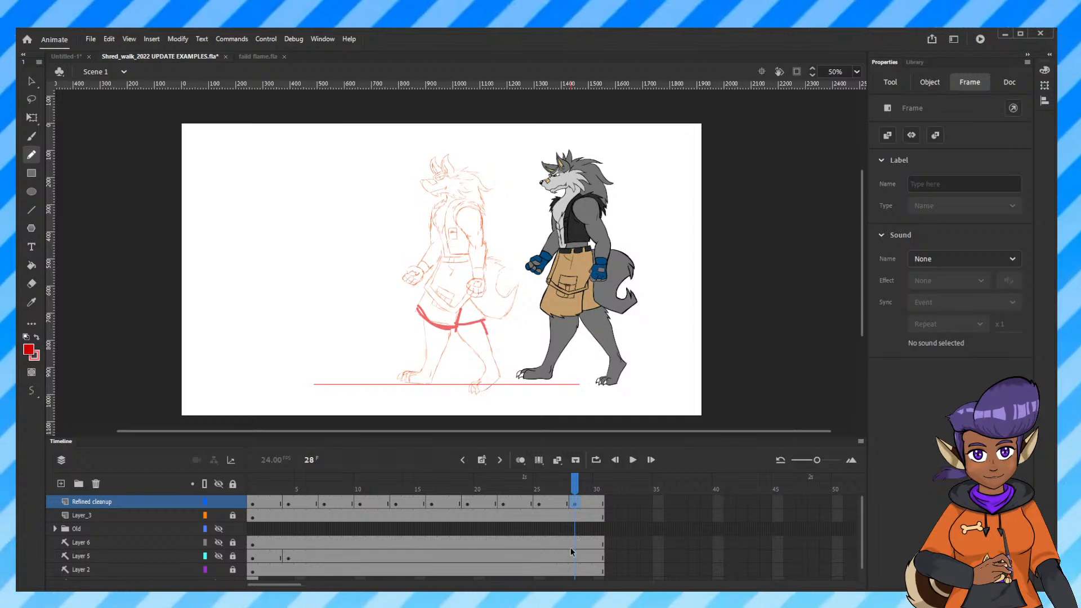
key("shift+Up")
key("shift+Up")
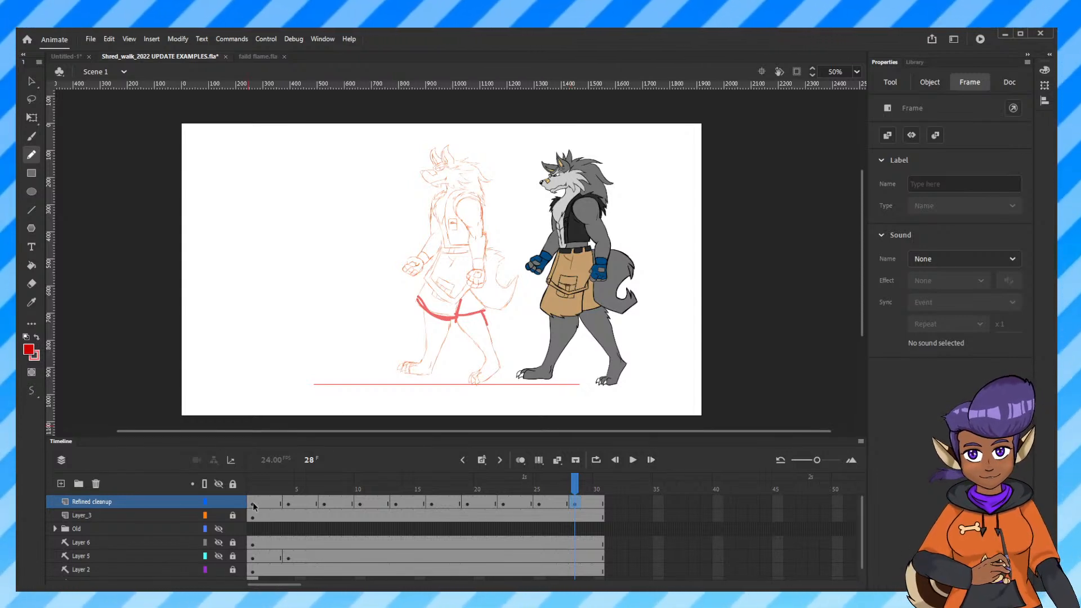
Compare the sketch poses on frames 28 and 1, and replay the walk cycle.
key("shift+comma")
key("shift+period")
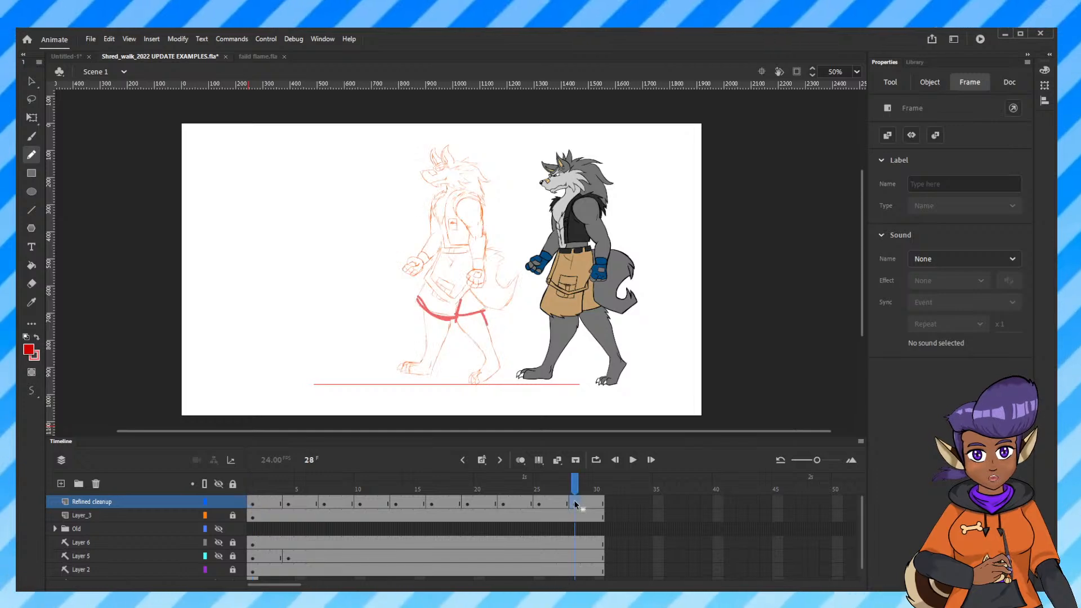
key("shift+comma")
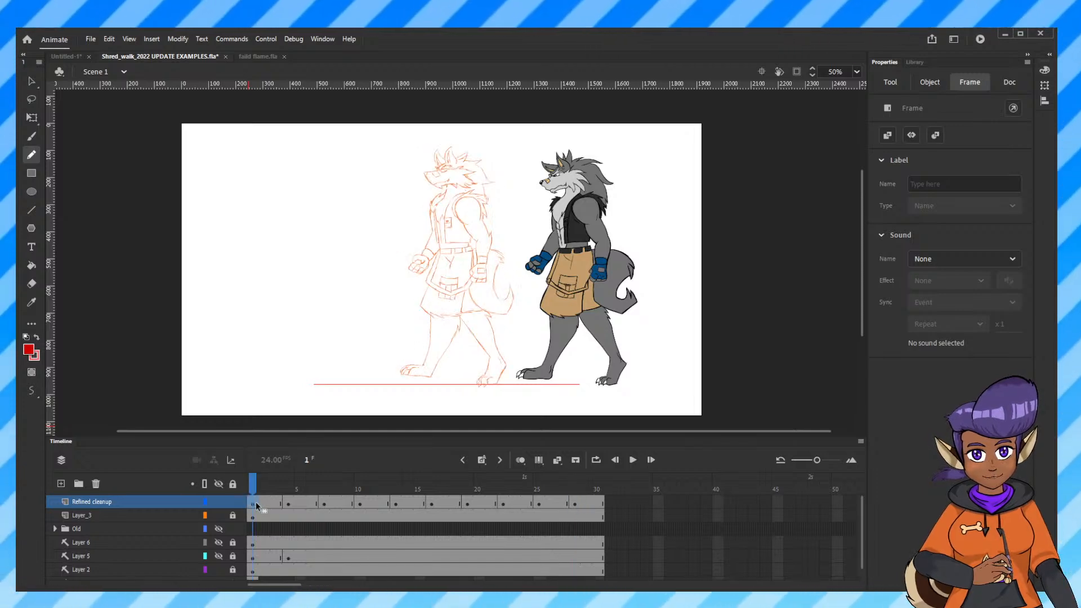
left_click(633, 460)
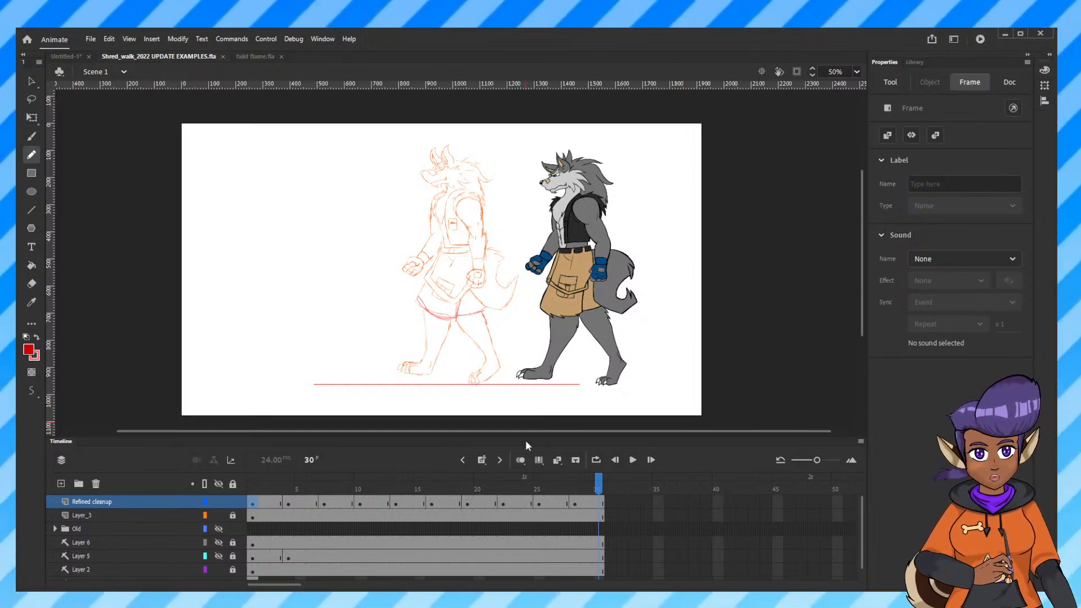
Shrink the Timeline's height and view the sketched wolf's shorts and legs on frame 30 at 100% zoom.
left_click_drag(524, 438, 513, 531)
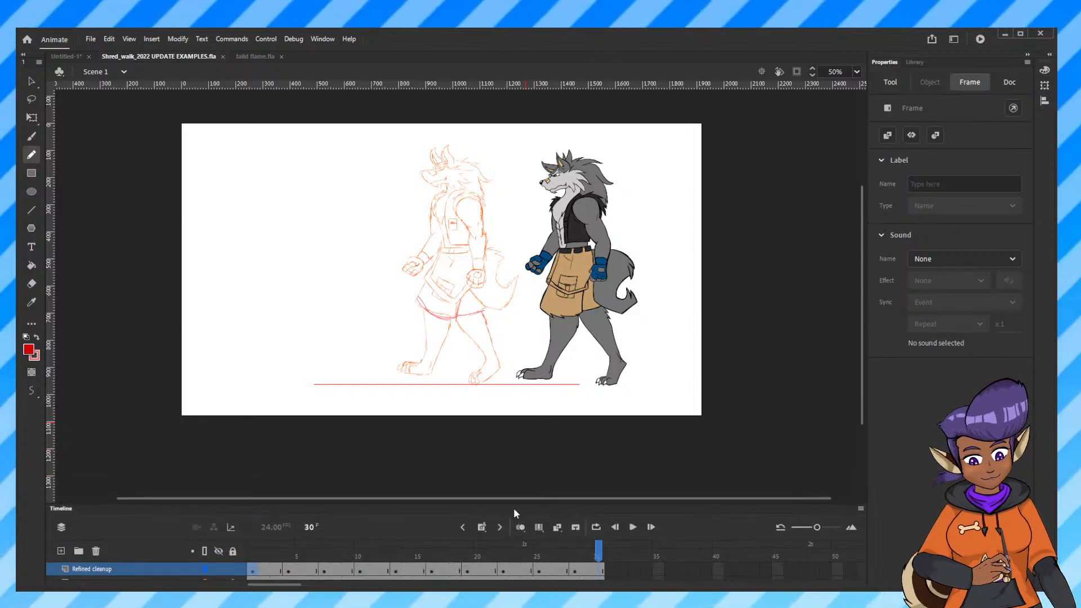
key("ctrl+equal")
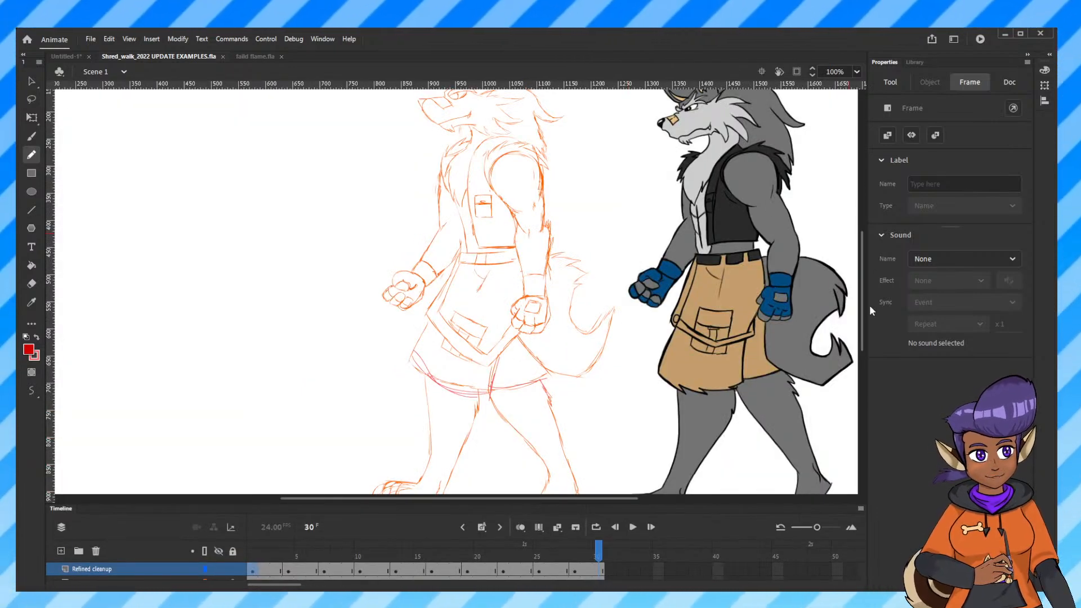
left_click_drag(865, 304, 866, 318)
scroll(649, 353, "down", 3)
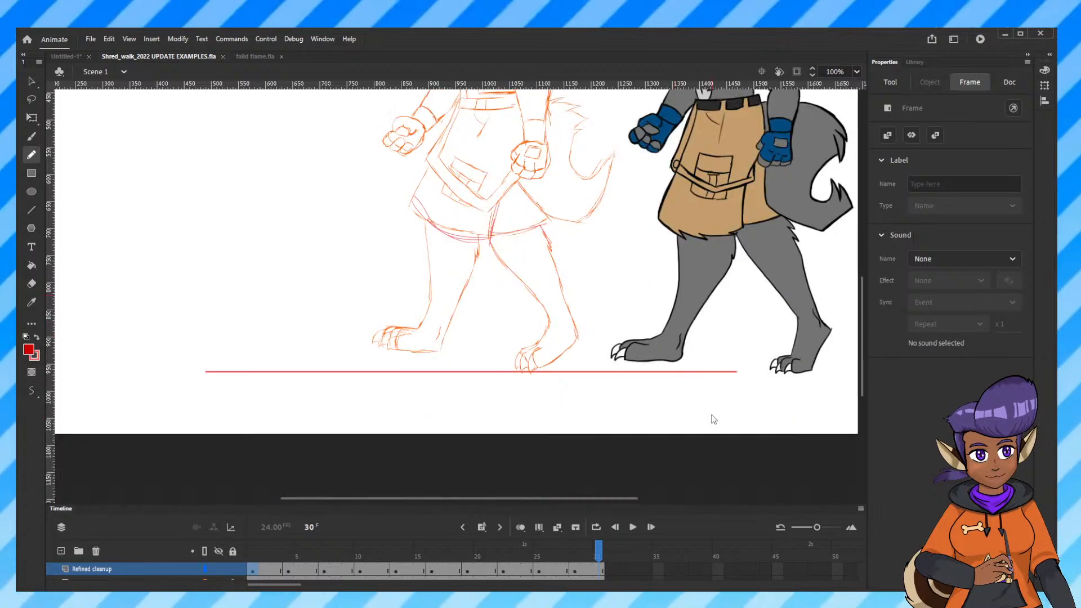
scroll(712, 417, "up", 3)
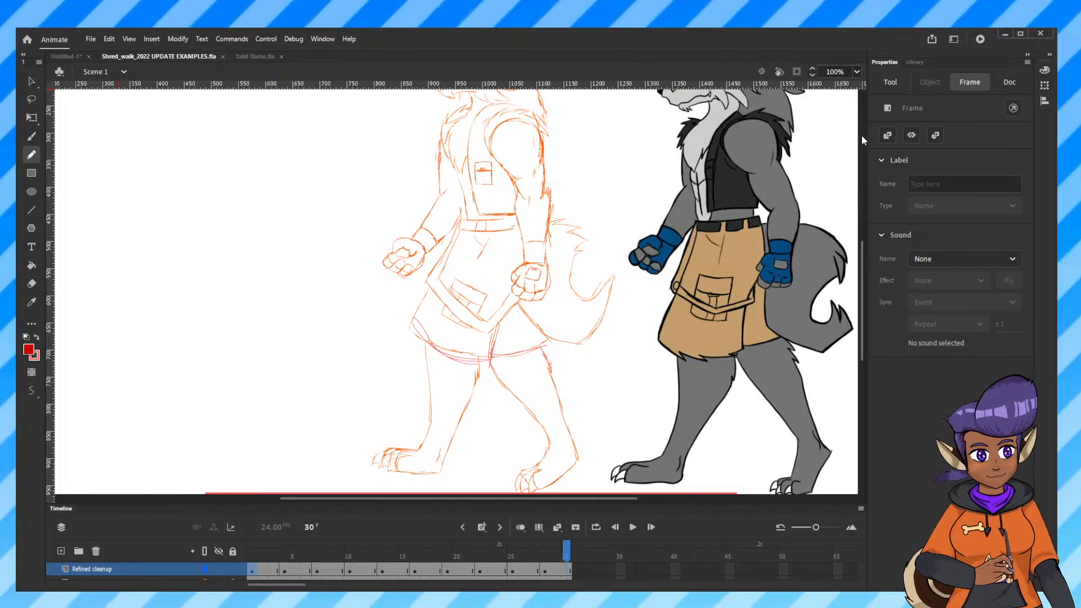
Bring the whole sketched wolf on frame 30 into view at 82% zoom, undoing the stray edit on that frame.
left_click_drag(812, 75, 813, 79)
left_click(721, 244)
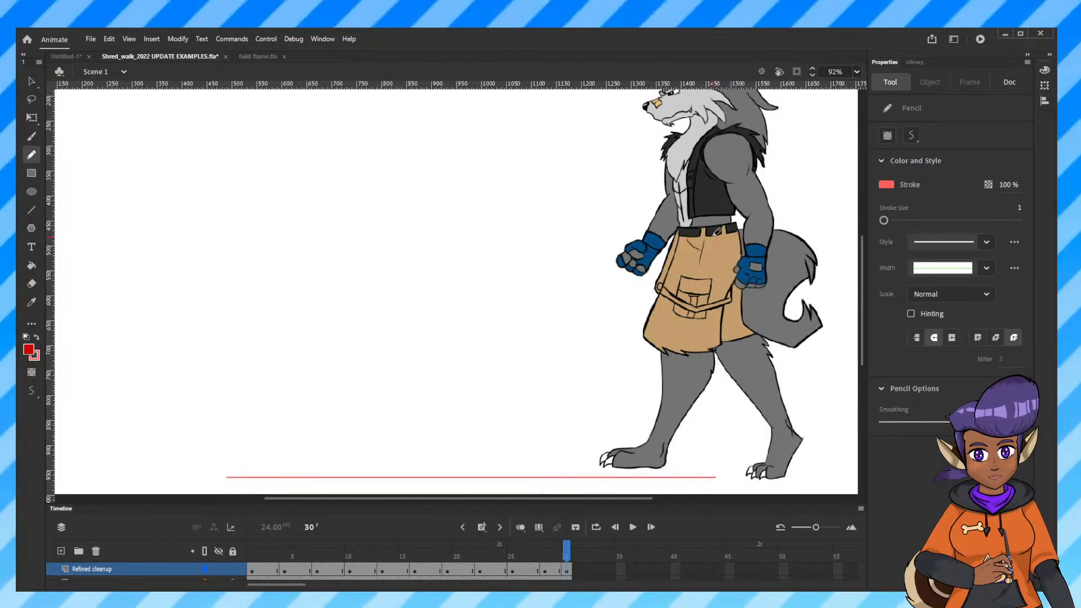
key("ctrl+z")
key("v")
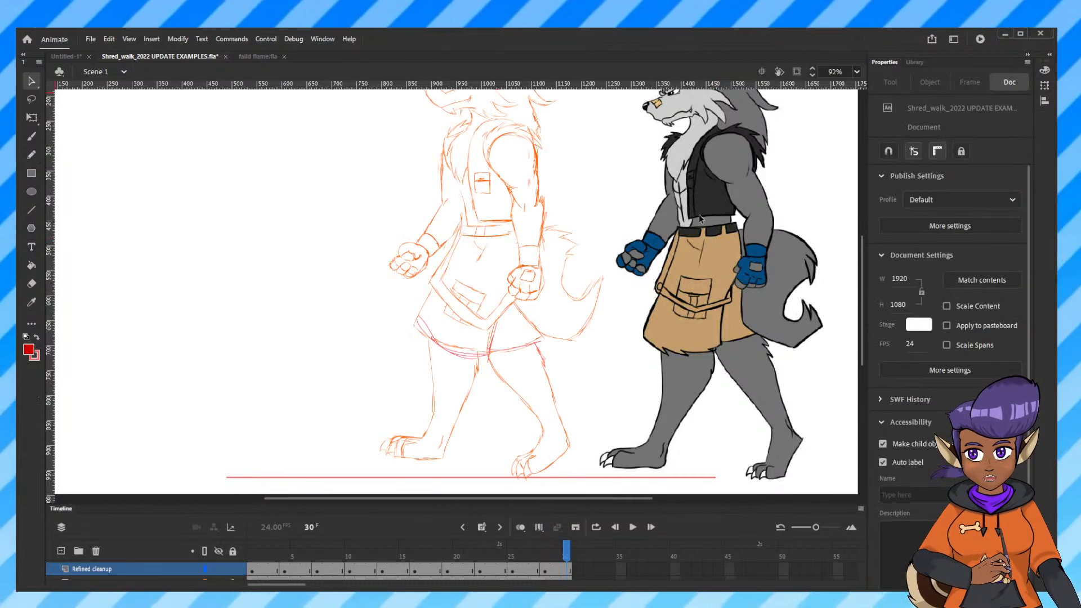
left_click(812, 75)
left_click_drag(864, 242, 863, 232)
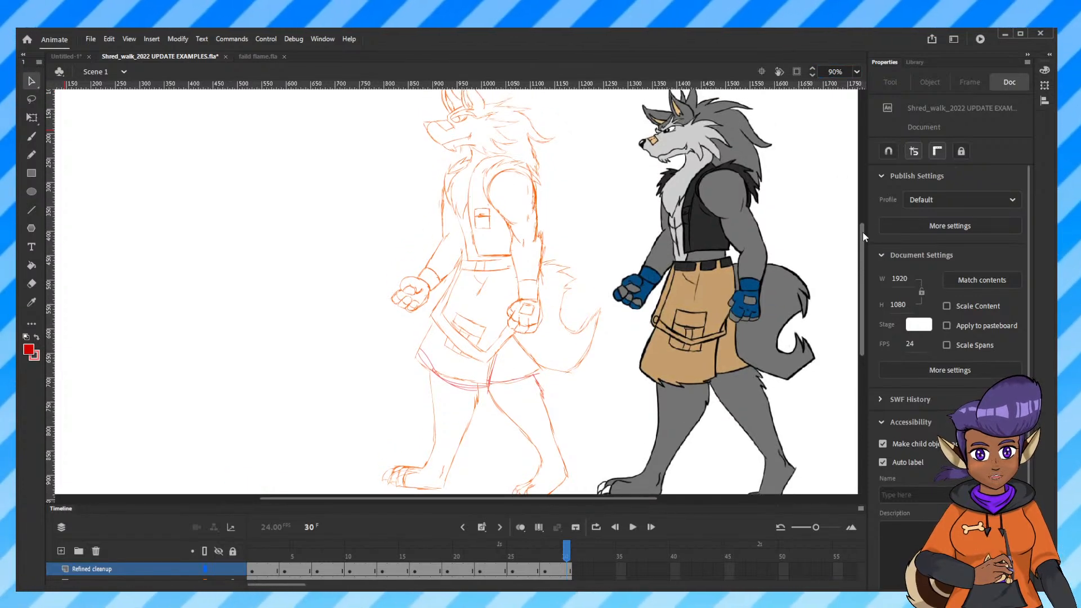
left_click(813, 75)
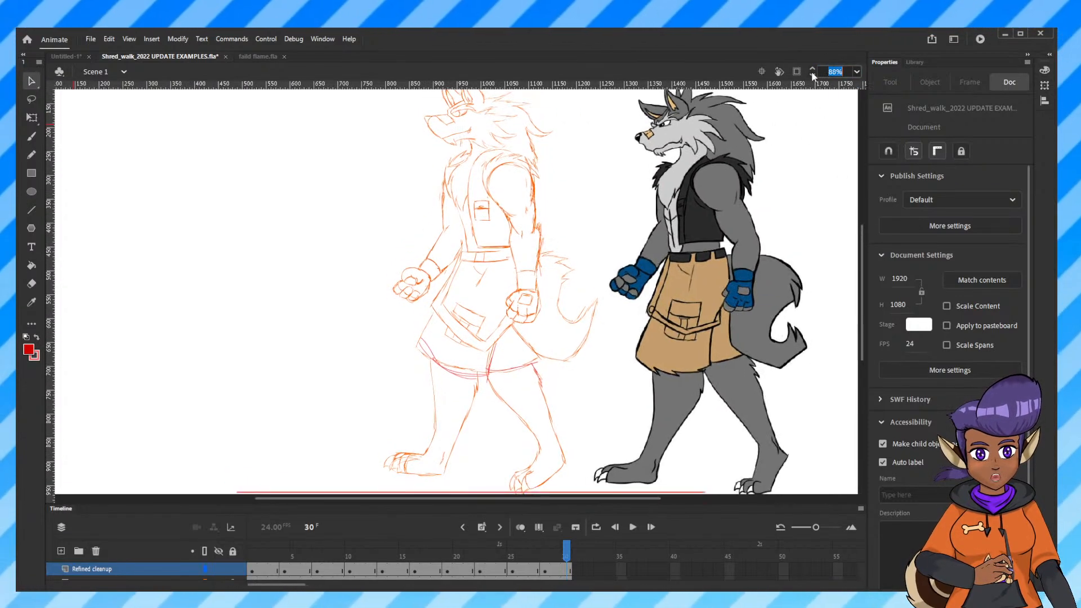
left_click_drag(863, 237, 861, 233)
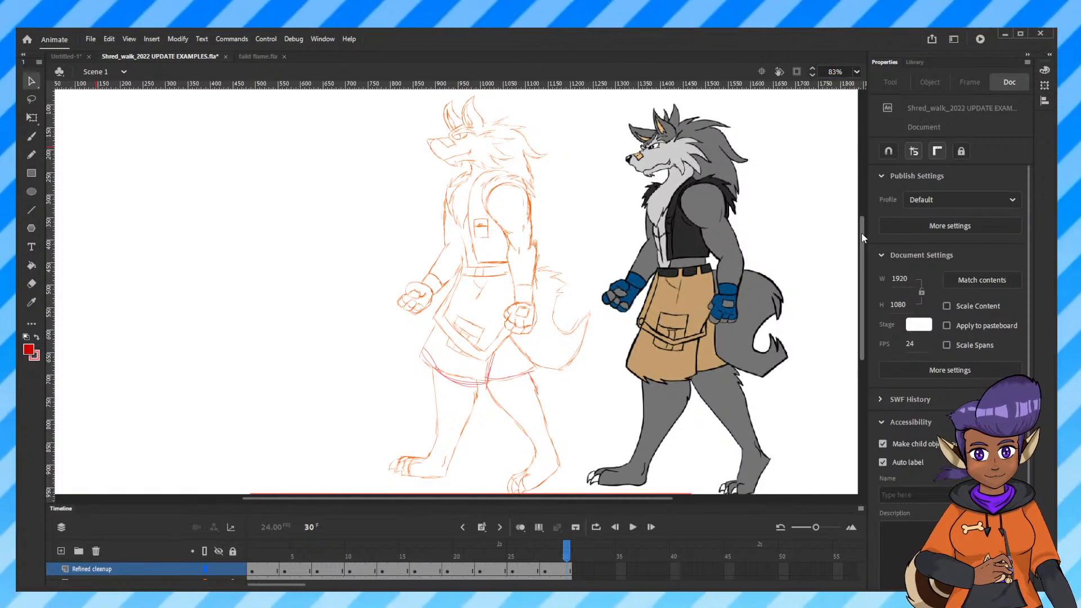
left_click(811, 77)
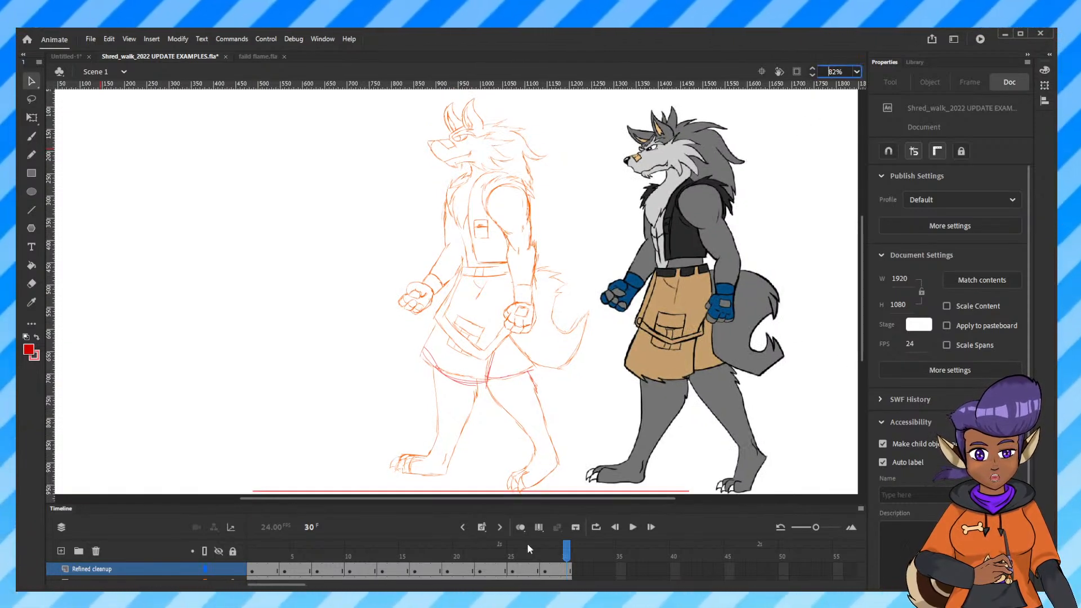
Replay the wolf's walk cycle from frame 2 and return to frame 1.
left_click_drag(565, 549, 263, 550)
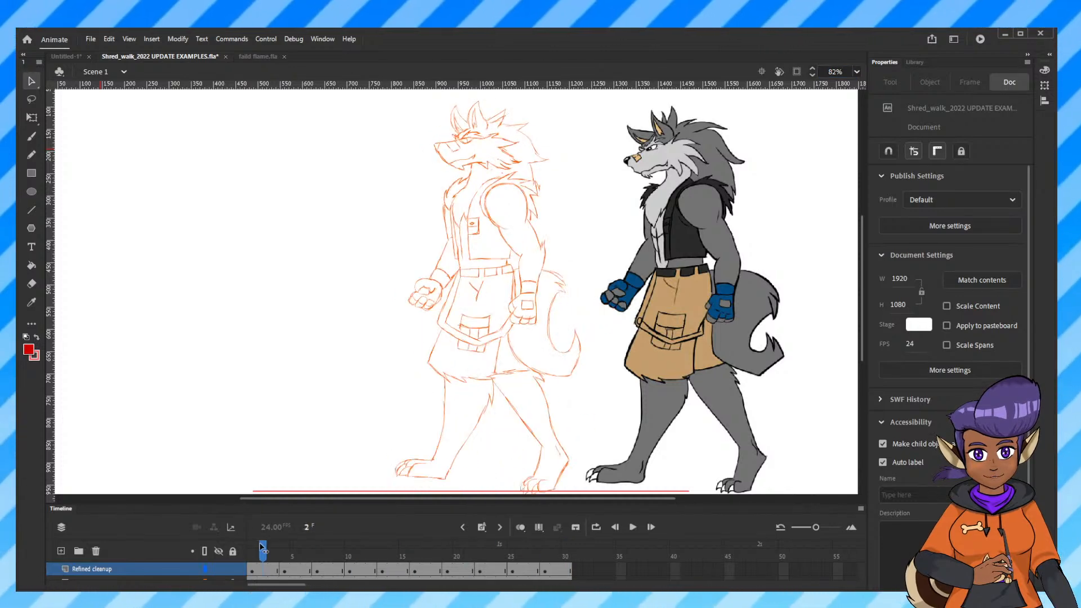
left_click(634, 528)
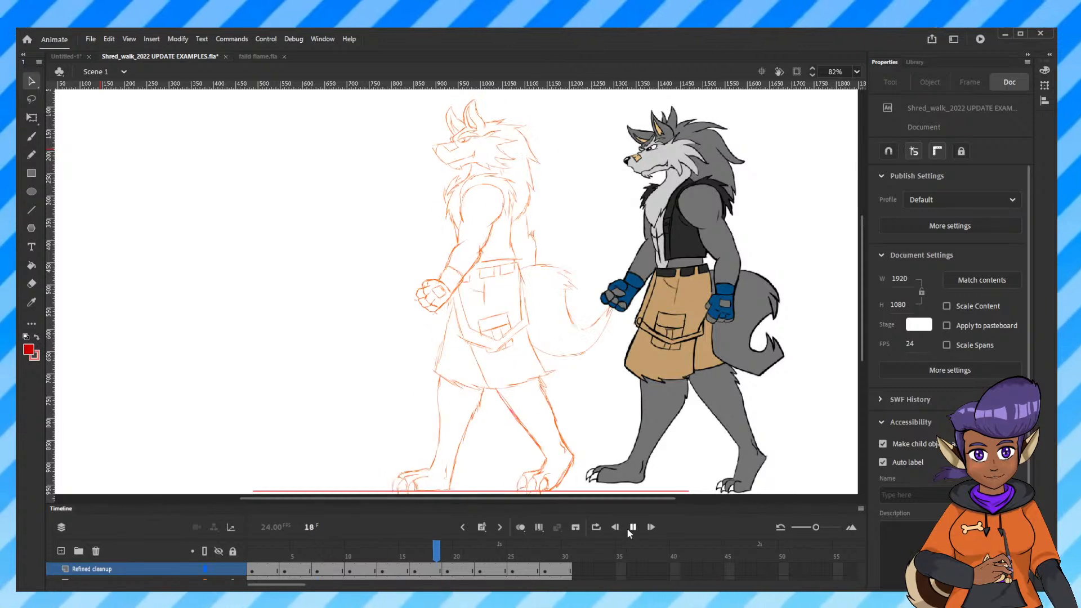
left_click(628, 528)
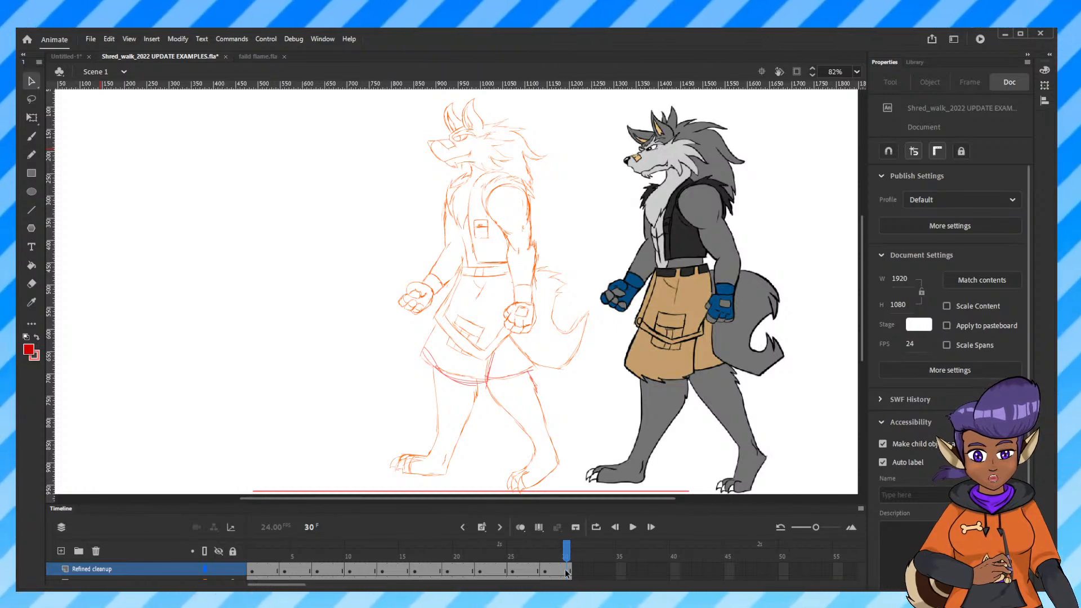
left_click_drag(567, 551, 115, 558)
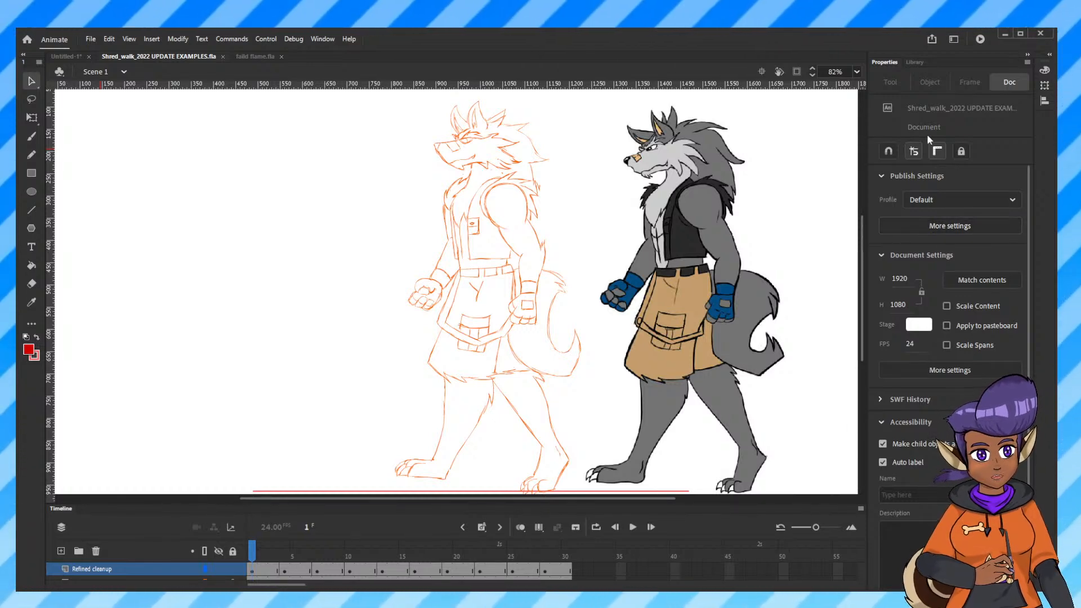
Set the stage colour to grey and enable Edit Multiple Frames across frames 1 to 30.
left_click(919, 325)
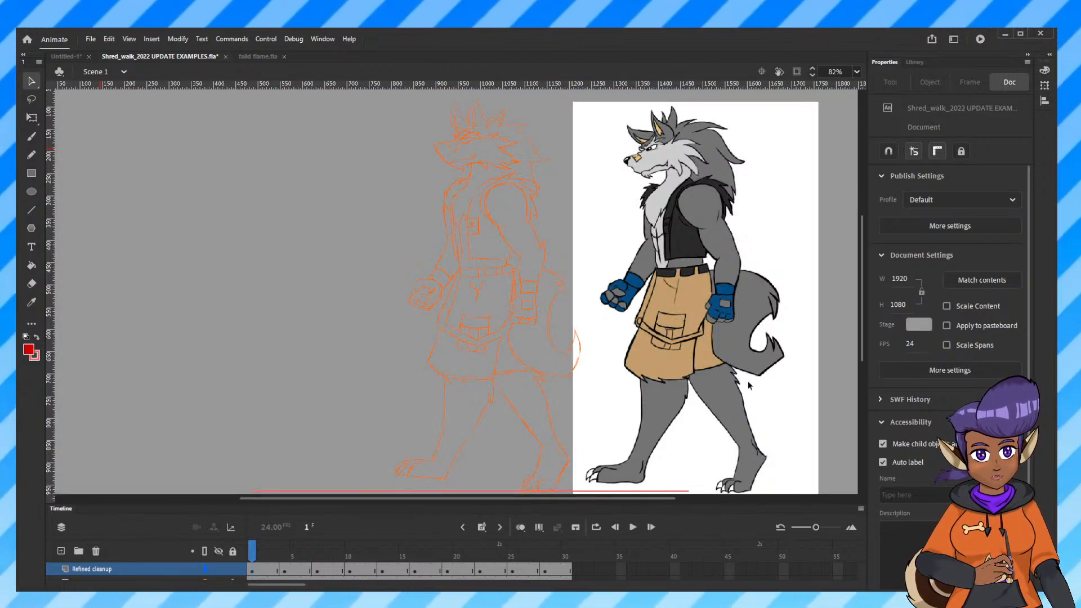
left_click(538, 529)
left_click_drag(464, 503, 428, 389)
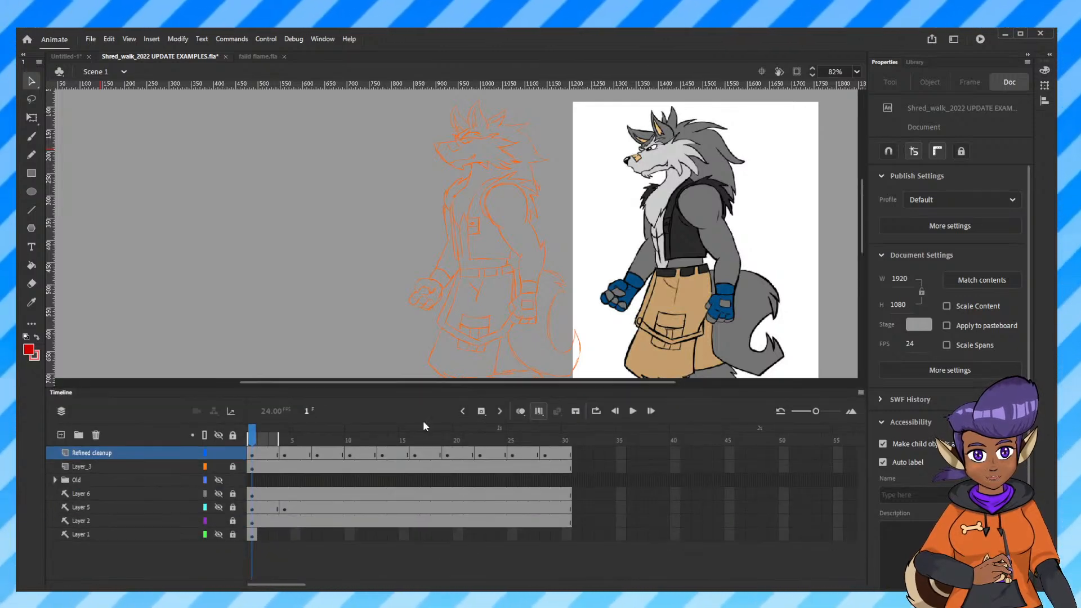
left_click_drag(274, 443, 622, 441)
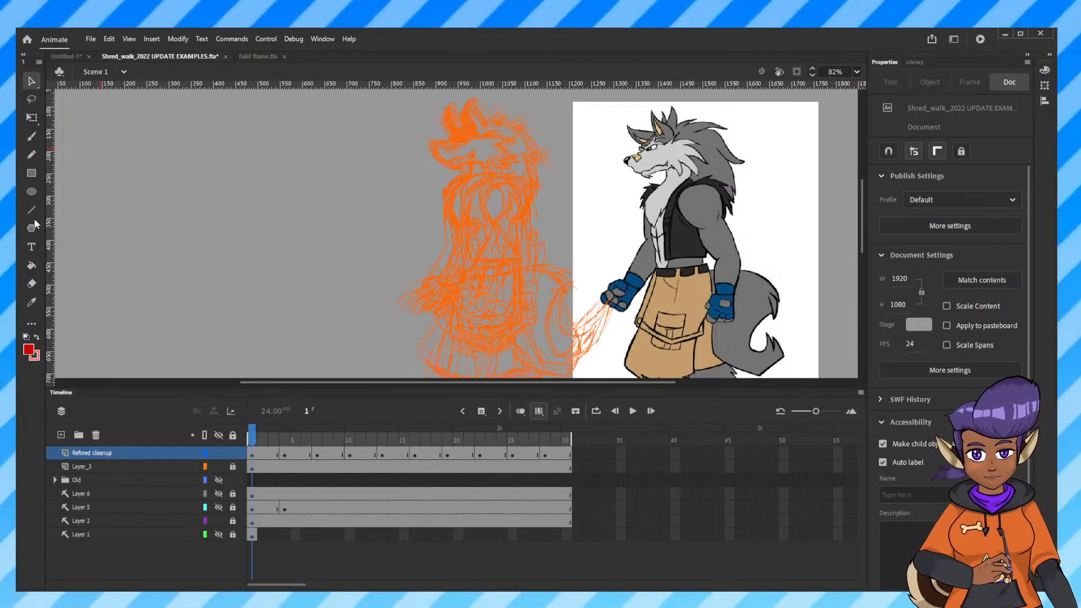
scroll(565, 276, "down", 2)
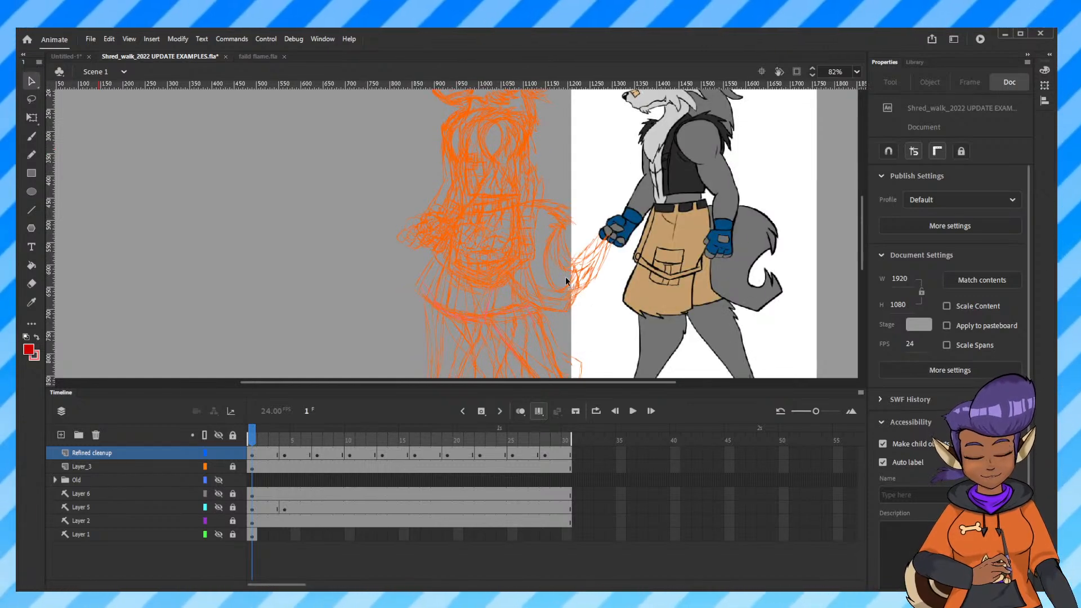
key("ctrl+minus")
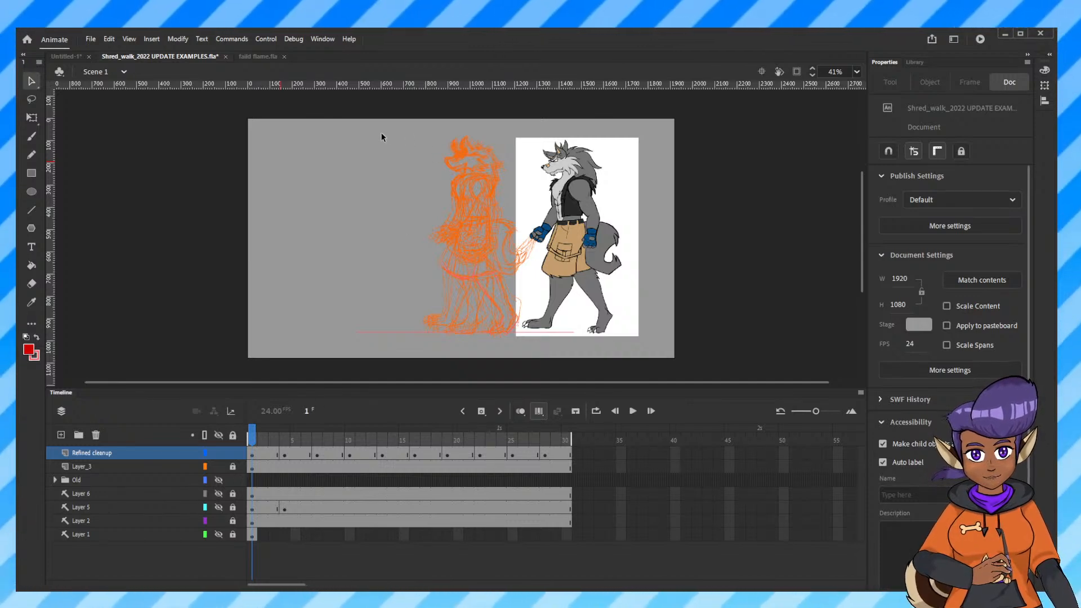
Recolour the strokes and fills of all Refined cleanup sketches green across every frame.
left_click_drag(522, 258, 570, 348)
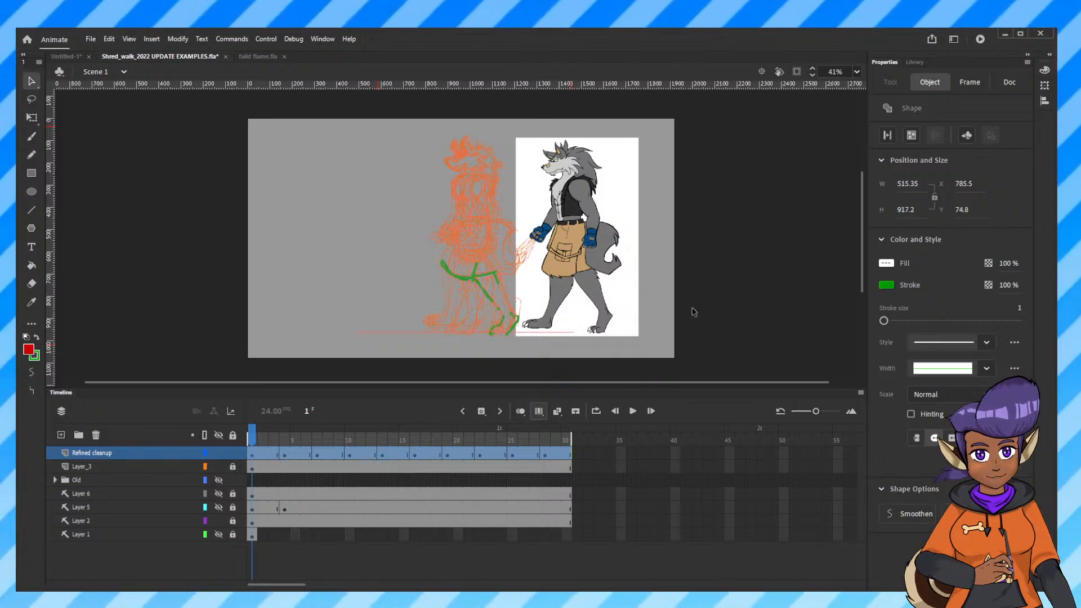
left_click(249, 460)
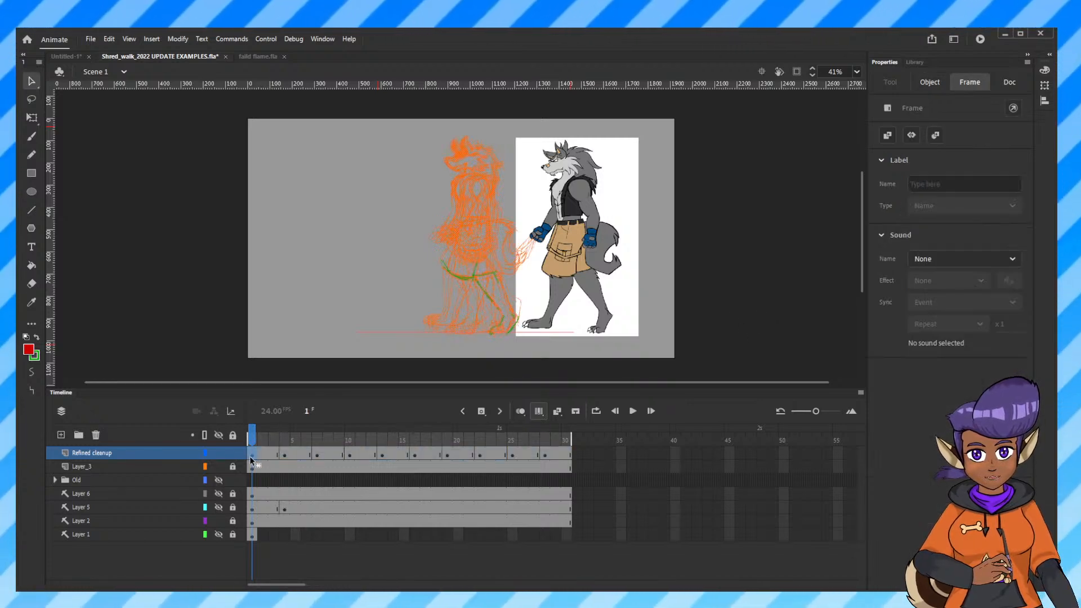
left_click(544, 455, "shift")
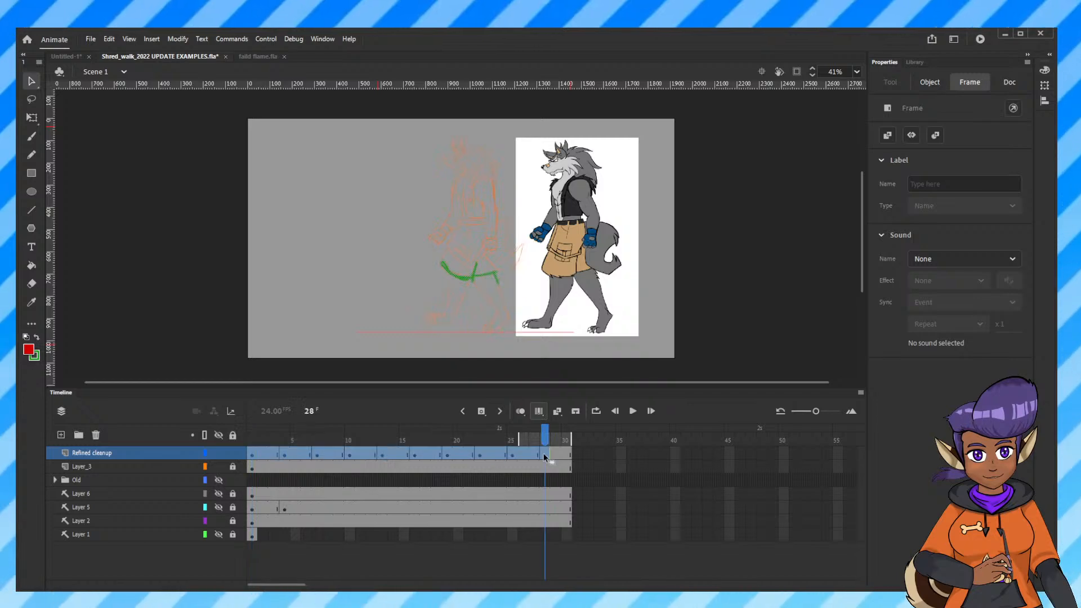
left_click_drag(548, 434, 251, 437)
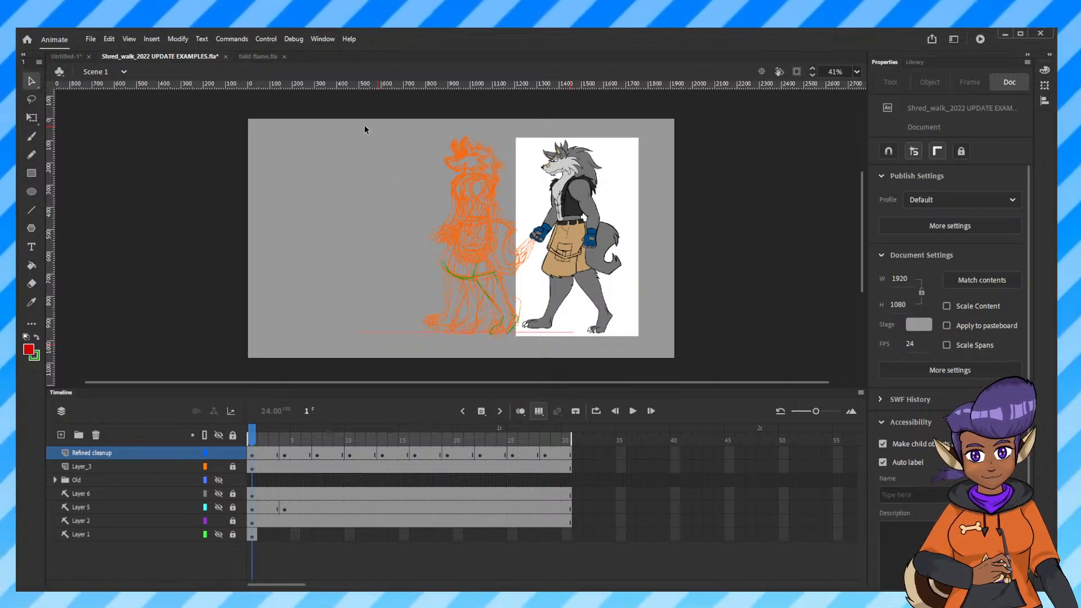
mouse_move(318, 132)
left_mouse_down()
mouse_move(652, 374)
mouse_move(698, 358)
left_mouse_up()
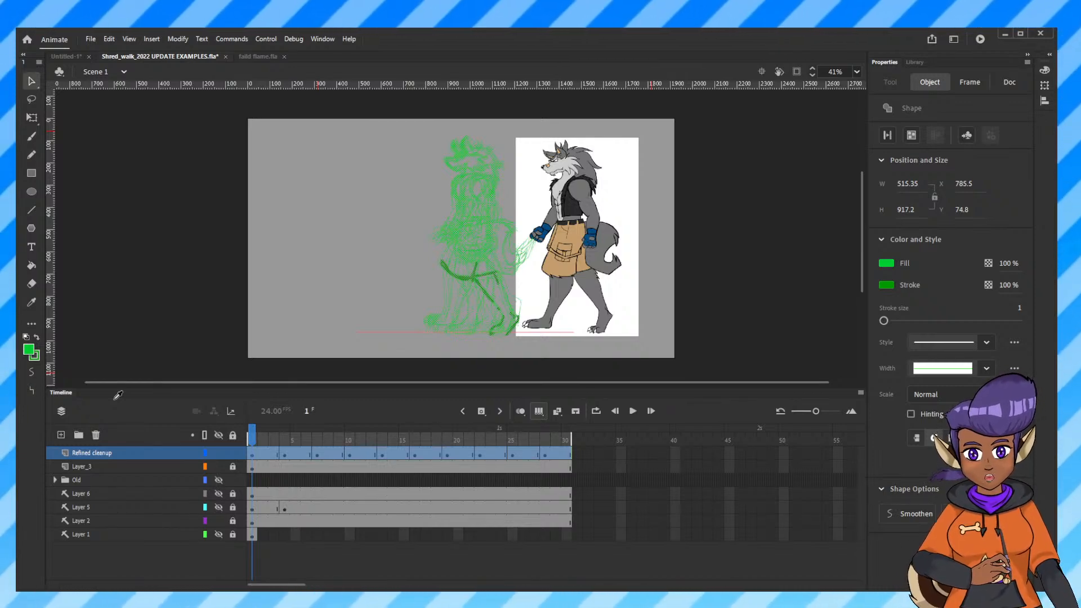
Lock the Refined cleanup layer and add a new layer above it, with Edit Multiple Frames turned off.
left_click(233, 453)
left_click(62, 435)
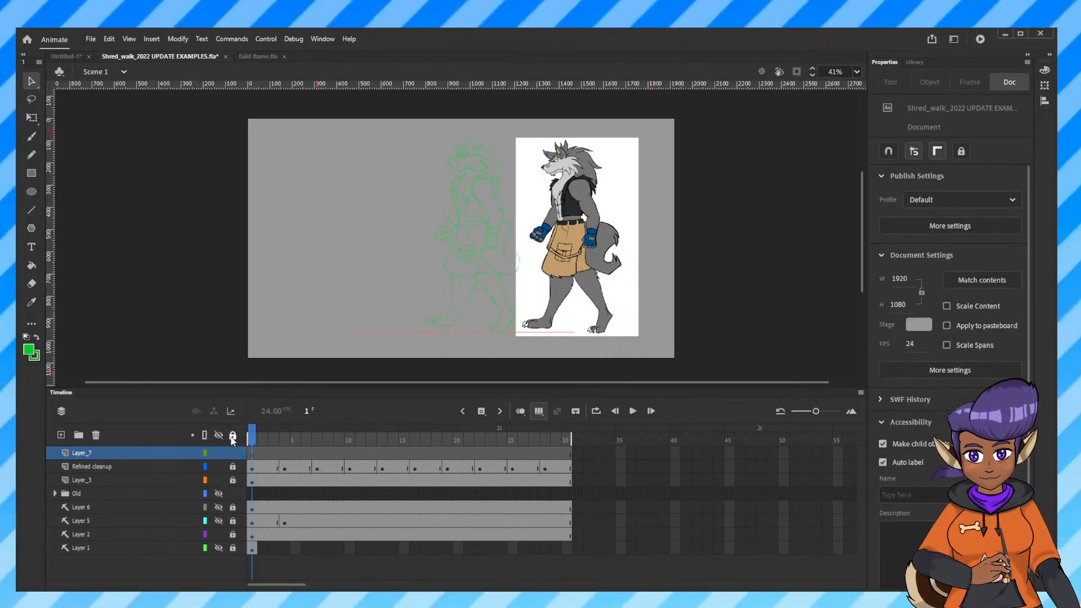
left_click(539, 412)
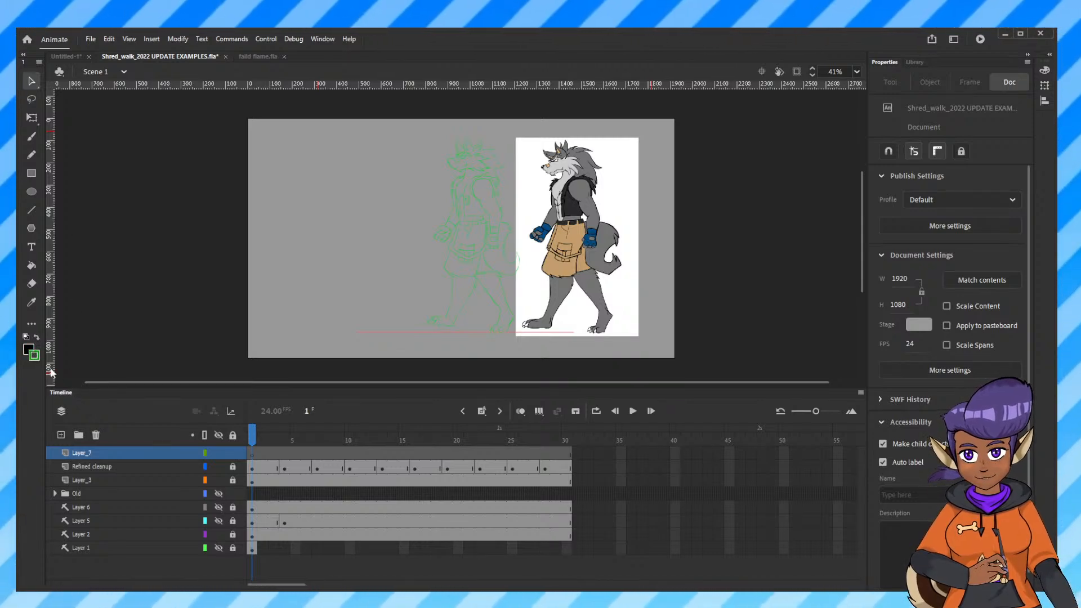
Set the drawing stroke colour to black and inspect the green frame 1 sketch up close.
key("ctrl+=")
key("ctrl+=")
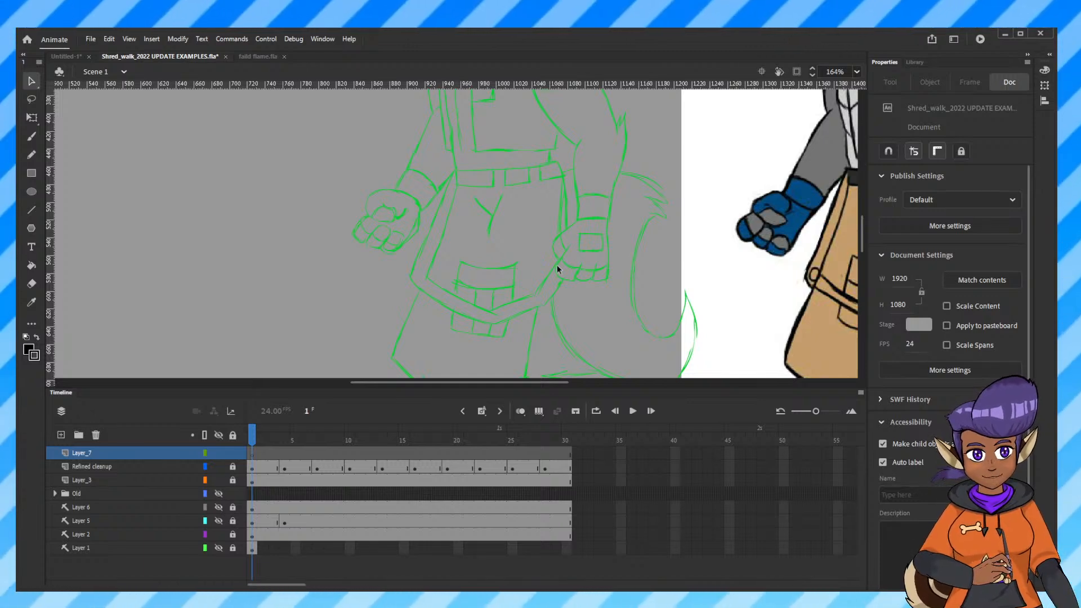
key("ctrl+minus")
key("ctrl+minus")
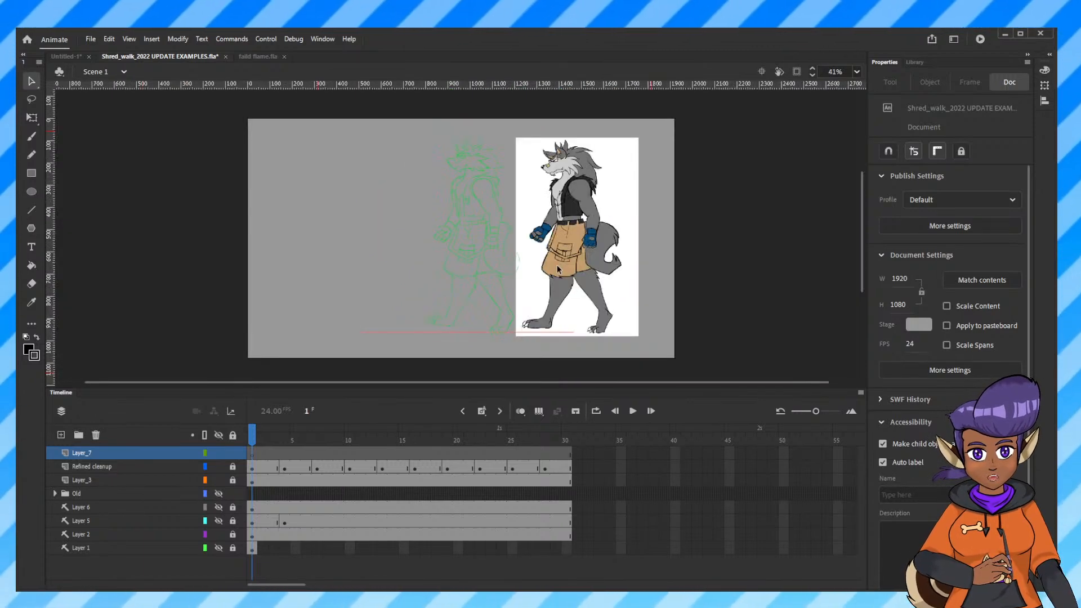
Turn Edit Multiple Frames back on, unlock the Refined cleanup layer, and select its sketches across all frames.
left_click(539, 412)
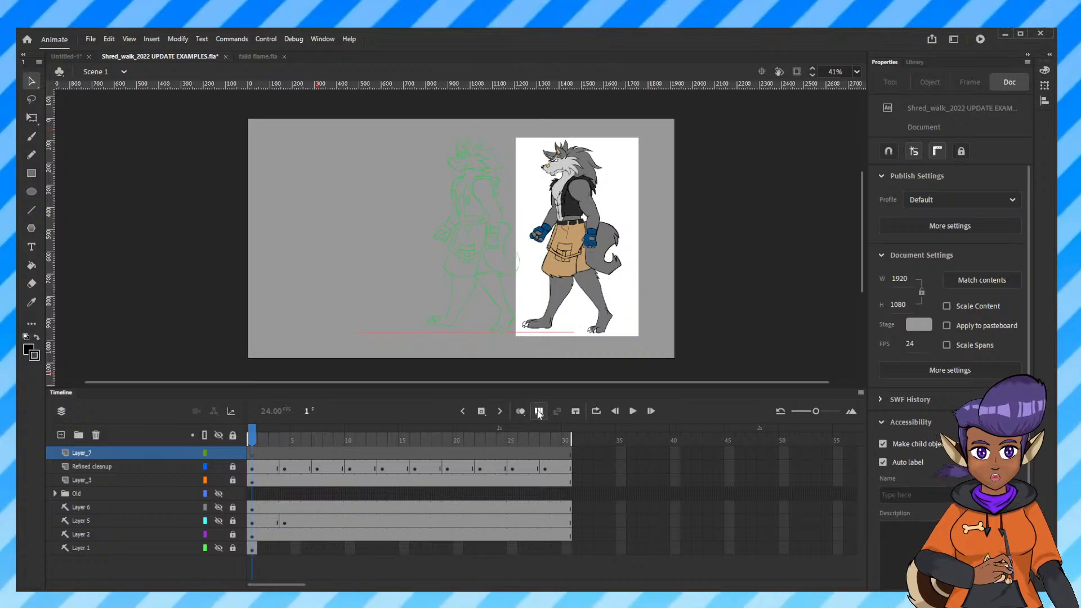
left_click_drag(351, 130, 587, 355)
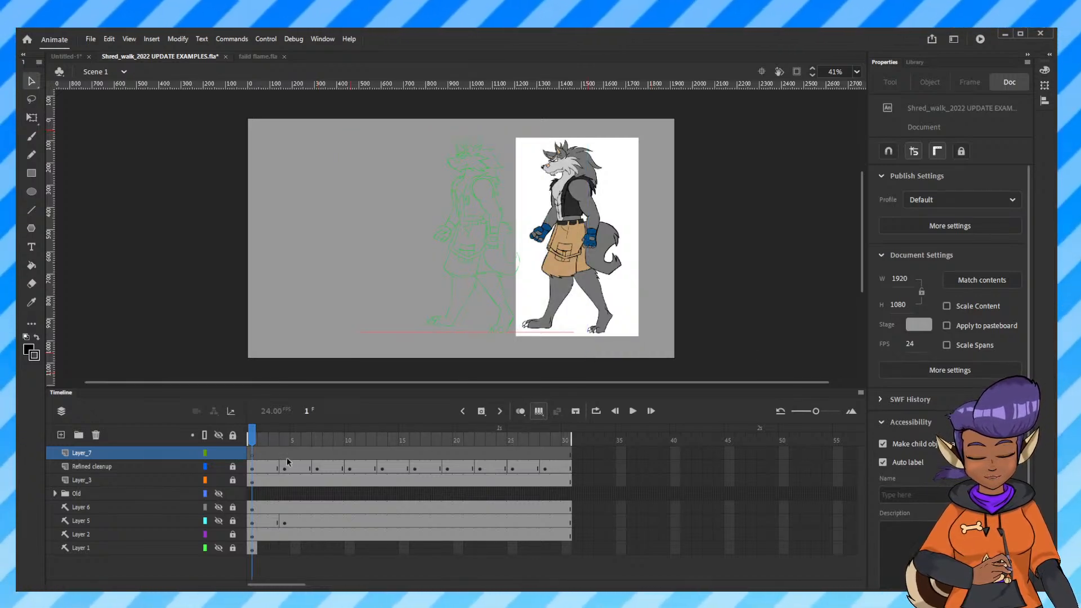
left_click(233, 467)
mouse_move(347, 122)
left_mouse_down()
mouse_move(503, 273)
mouse_move(577, 368)
left_mouse_up()
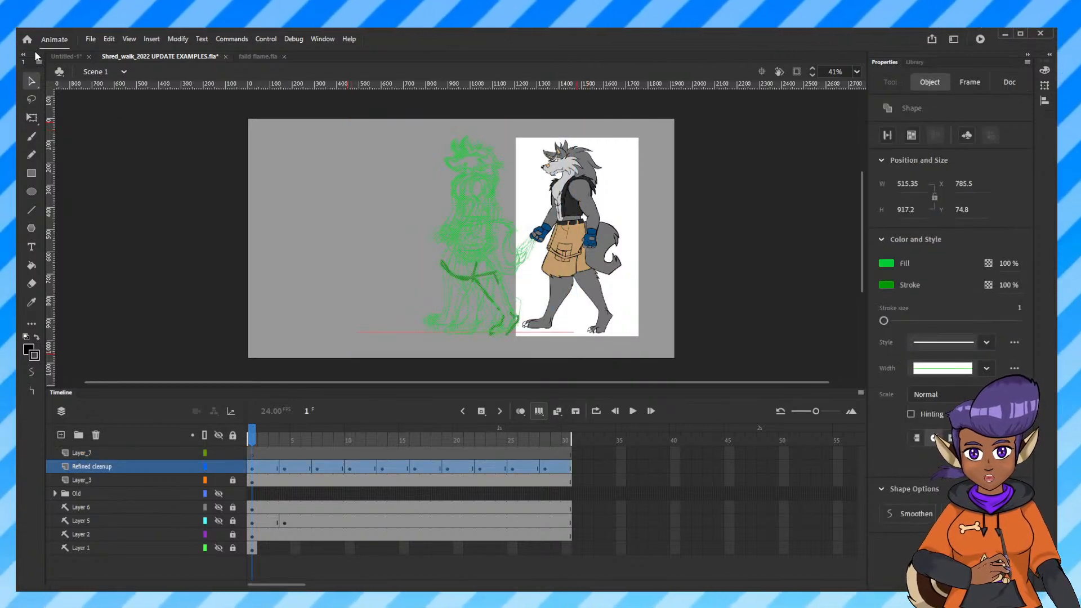
Open Test Stance Test.fla from the recent files.
left_click(27, 39)
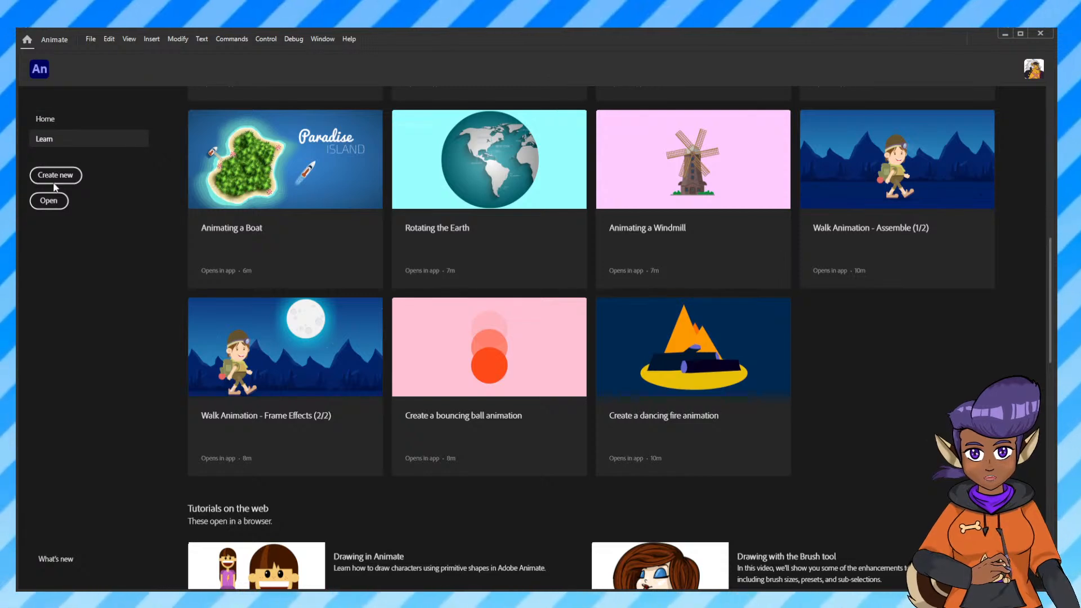
left_click(51, 118)
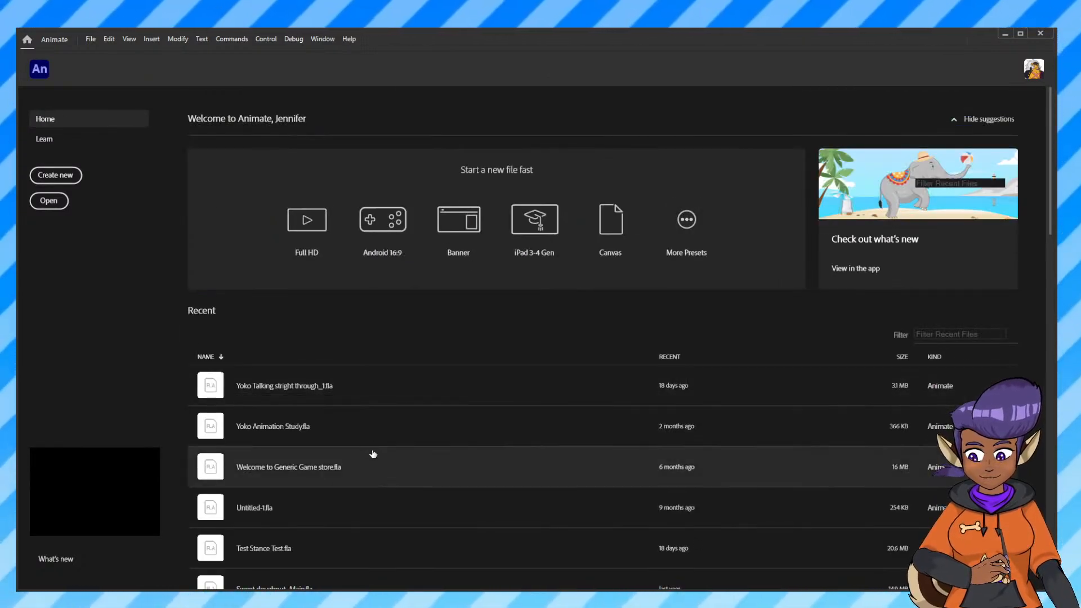
scroll(373, 454, "down", 3)
left_click(269, 398)
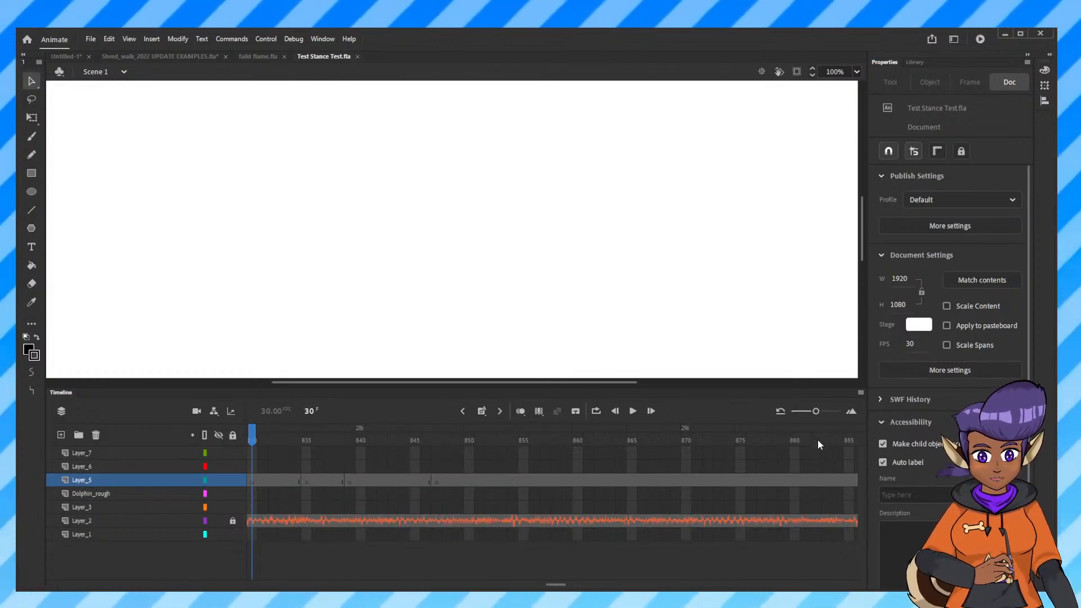
Show more frames in the timeline and scrub through the rough animation up to about frame 268.
left_click_drag(816, 410, 764, 414)
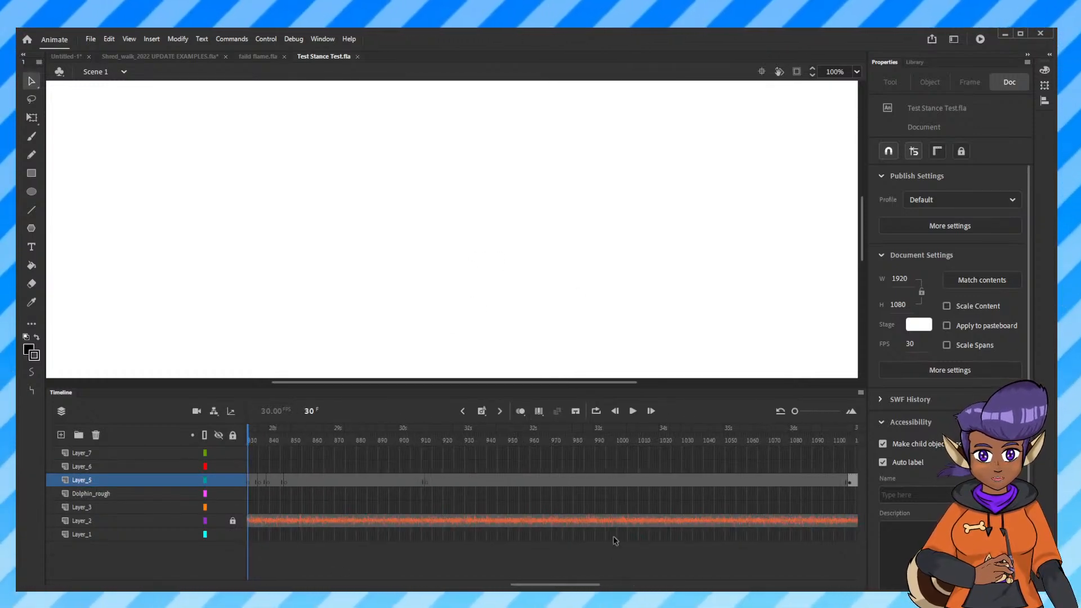
left_click_drag(555, 584, 252, 560)
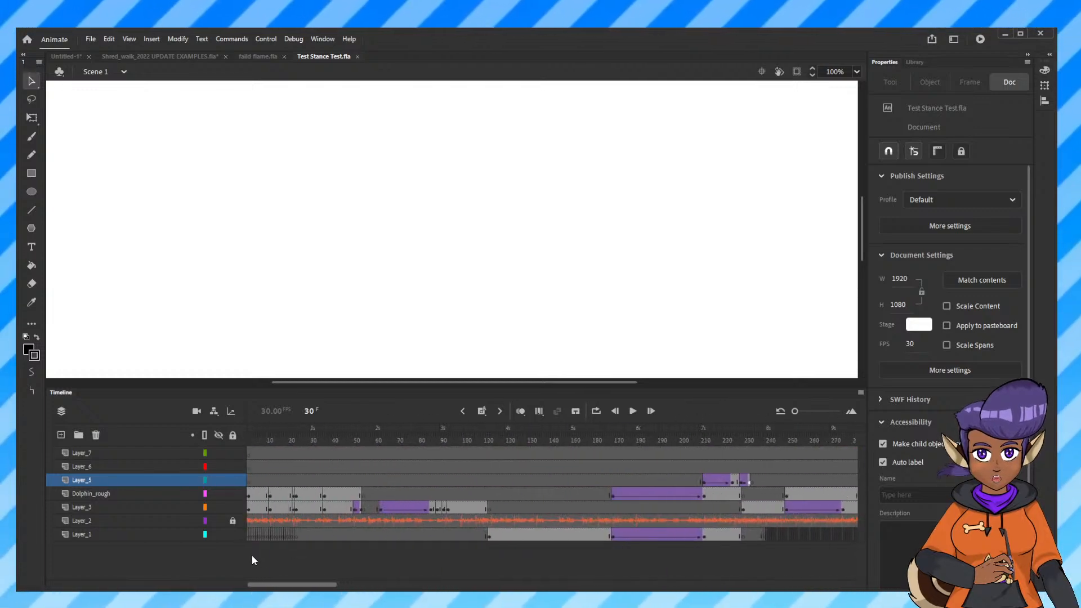
left_click_drag(331, 441, 777, 507)
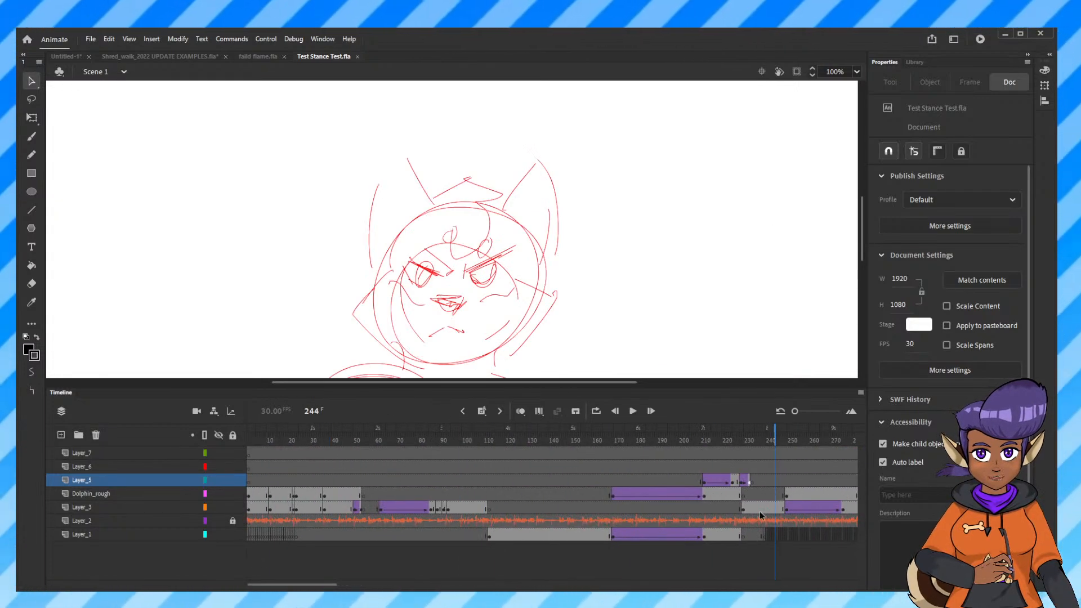
left_click(299, 441)
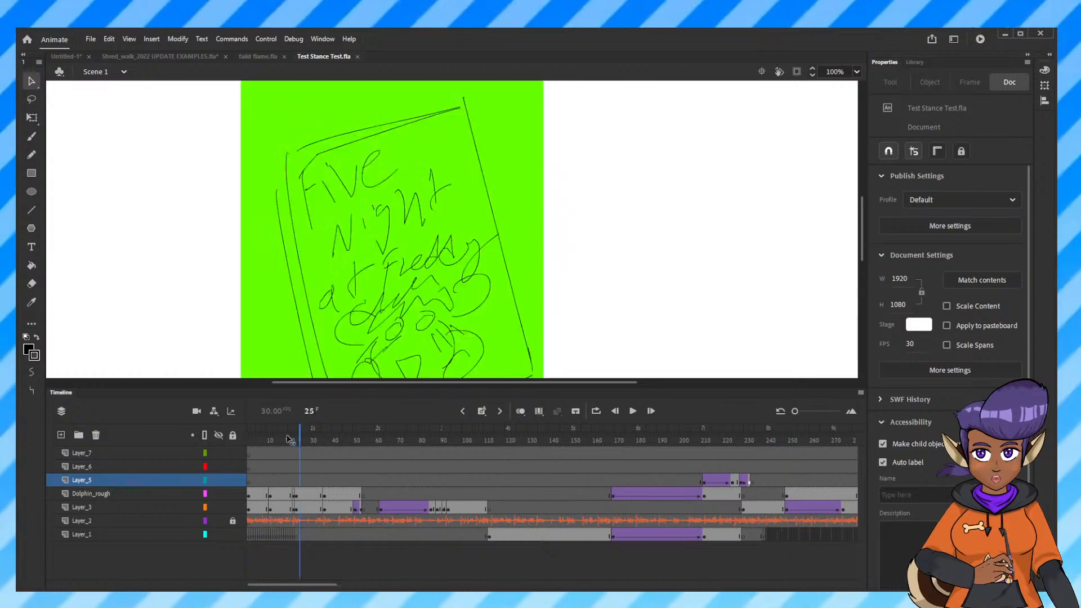
mouse_move(290, 440)
left_mouse_down()
mouse_move(667, 529)
mouse_move(640, 527)
mouse_move(847, 513)
mouse_move(826, 510)
left_mouse_up()
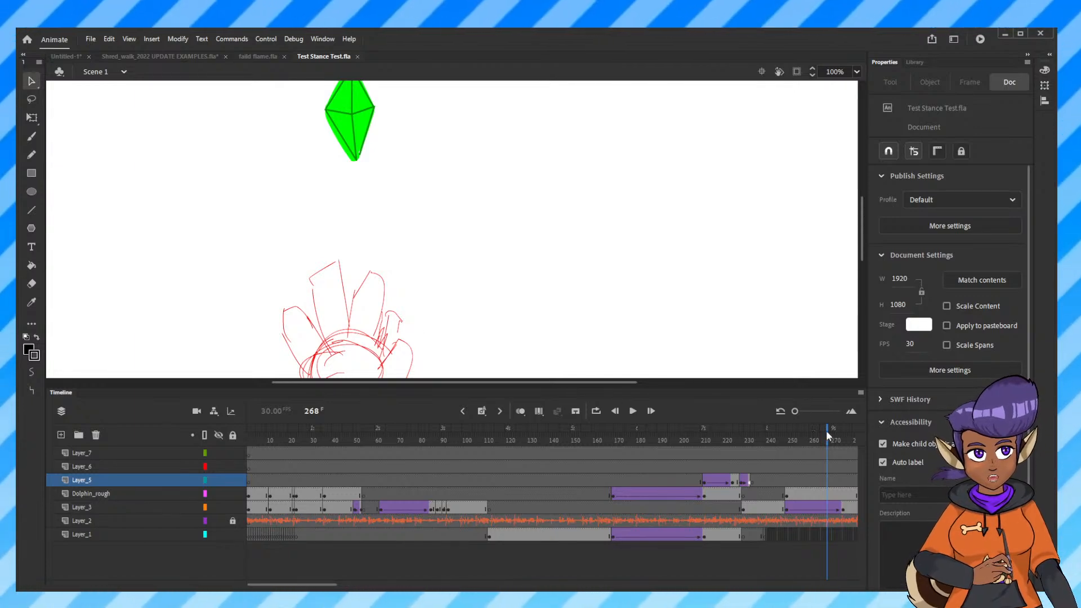
Return to frame 1, fit the whole stage in view at 25%, and play the rough animation.
left_click_drag(828, 435, 19, 549)
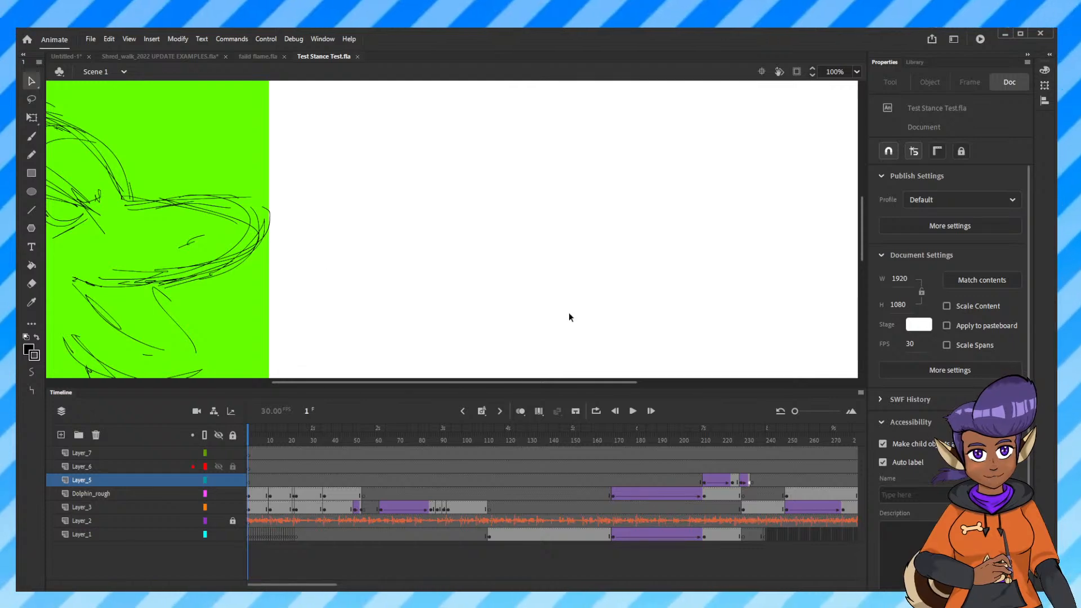
key("ctrl+minus")
key("ctrl+minus")
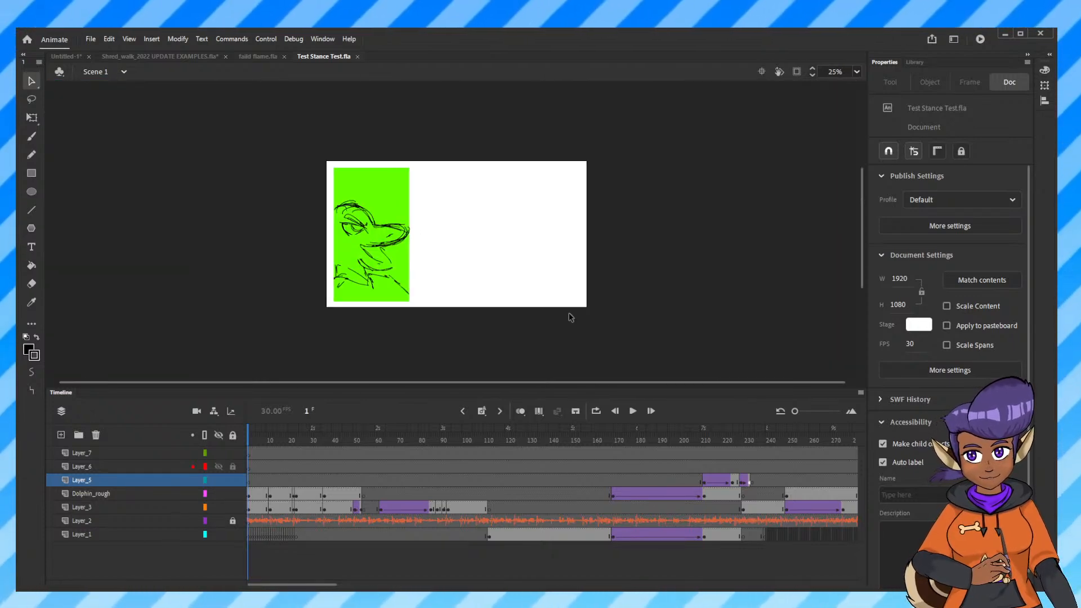
key("ctrl+equal")
key("ctrl+minus")
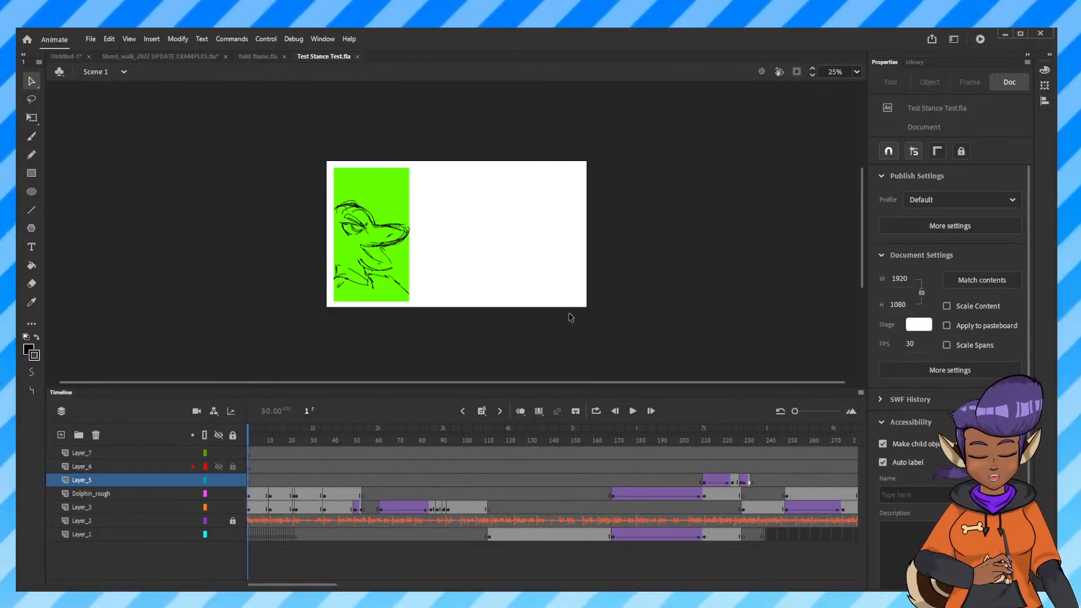
left_click(632, 411)
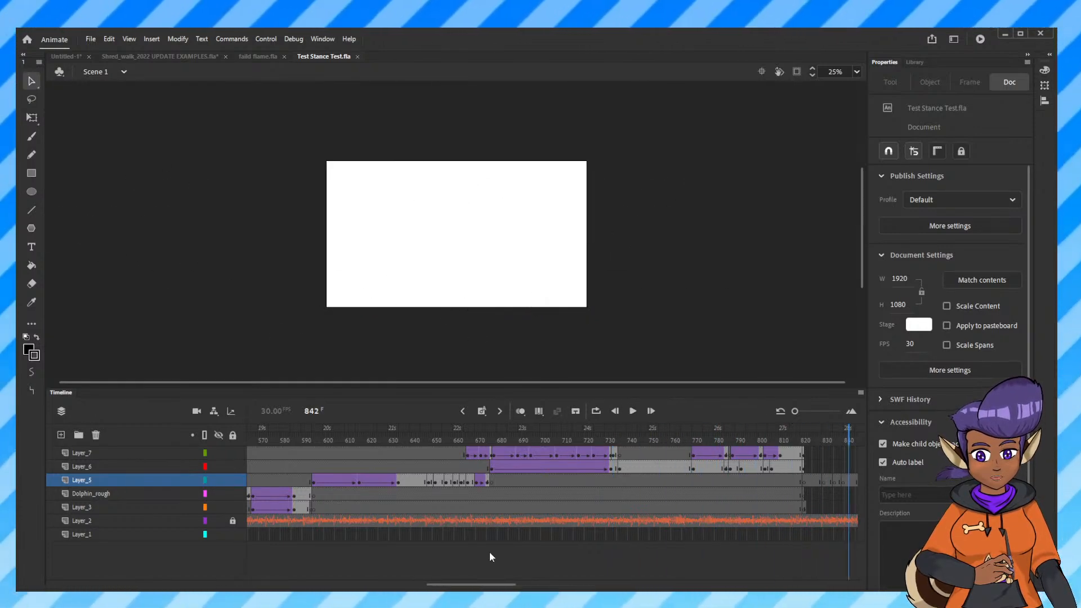
Rewind the rough animation to frame 1 and close Test Stance Test.fla.
left_click_drag(472, 590, 282, 580)
left_click_drag(330, 433, 157, 439)
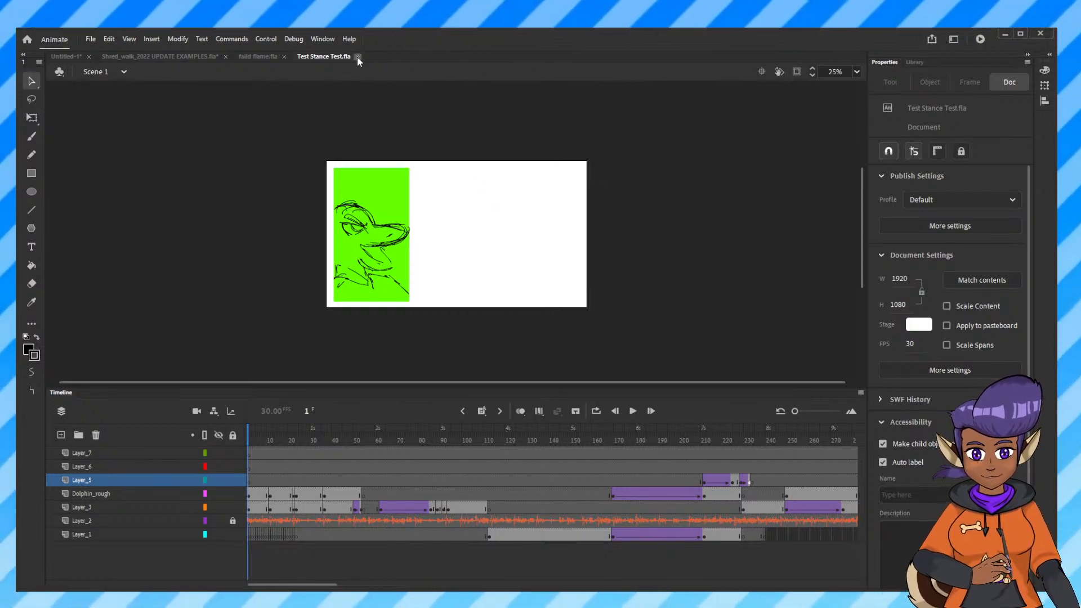
left_click(419, 444)
left_click_drag(419, 448, 248, 444)
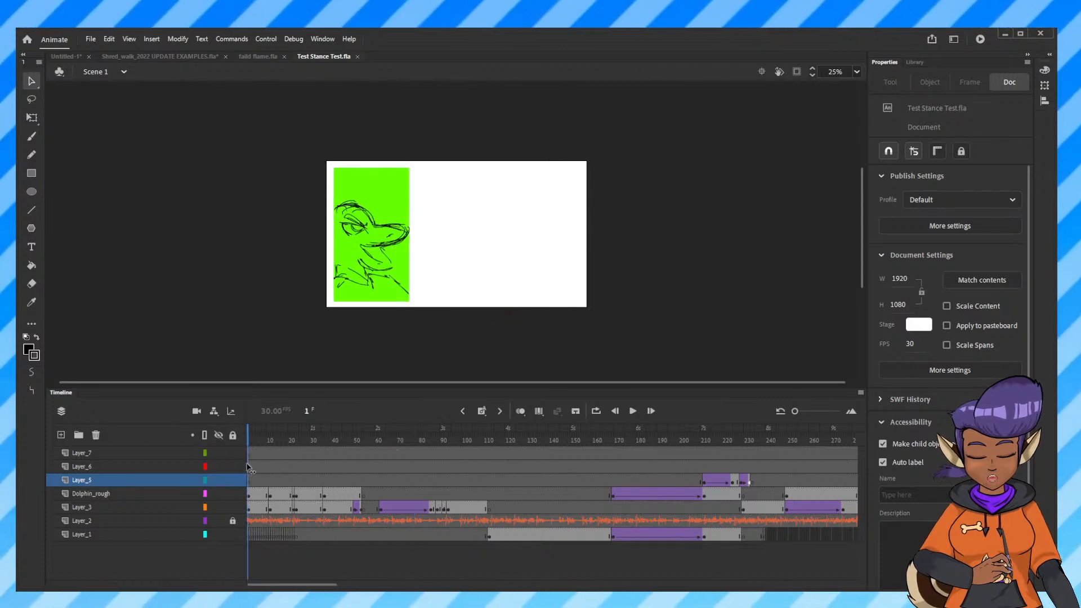
left_click(356, 56)
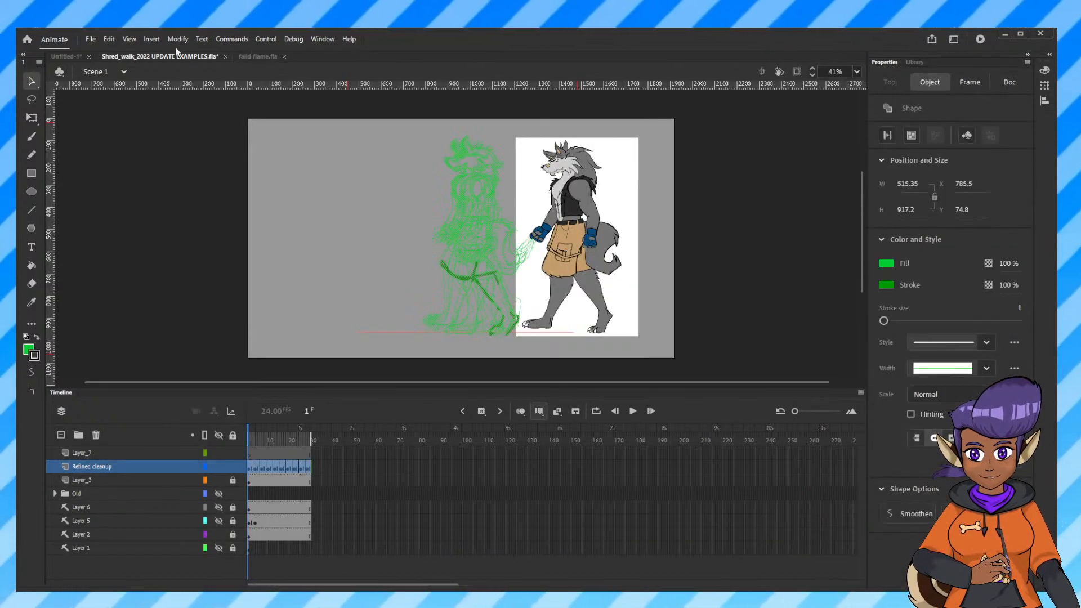
Open Yoko Animation Study.fla from the recent files and scrub its sprite animation back to frame 1.
left_click(27, 41)
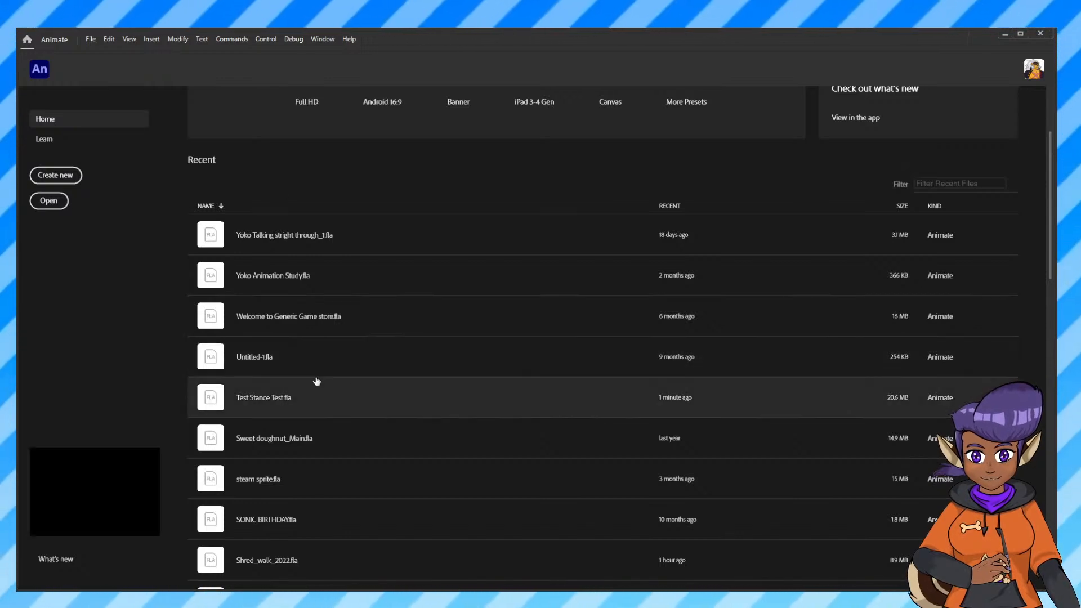
scroll(323, 495, "down", 3)
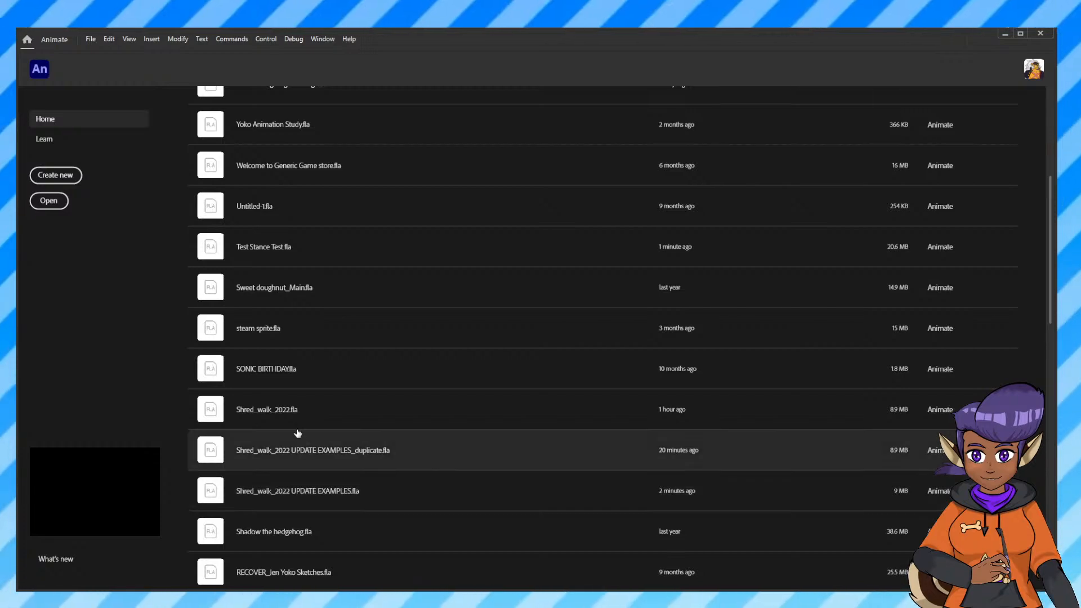
scroll(302, 438, "down", 3)
scroll(302, 441, "up", 9)
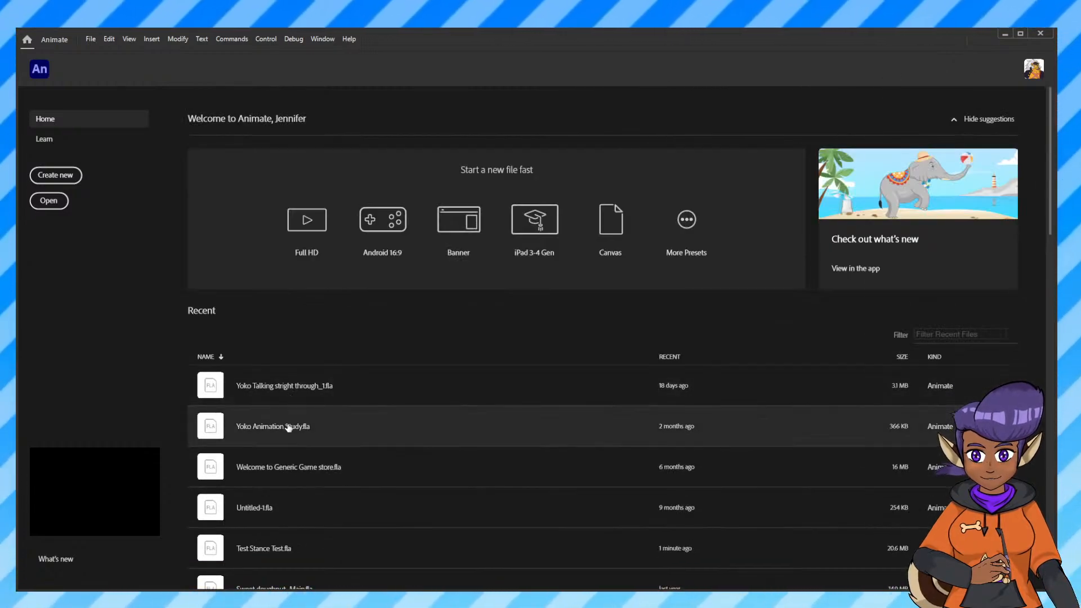
left_click(289, 425)
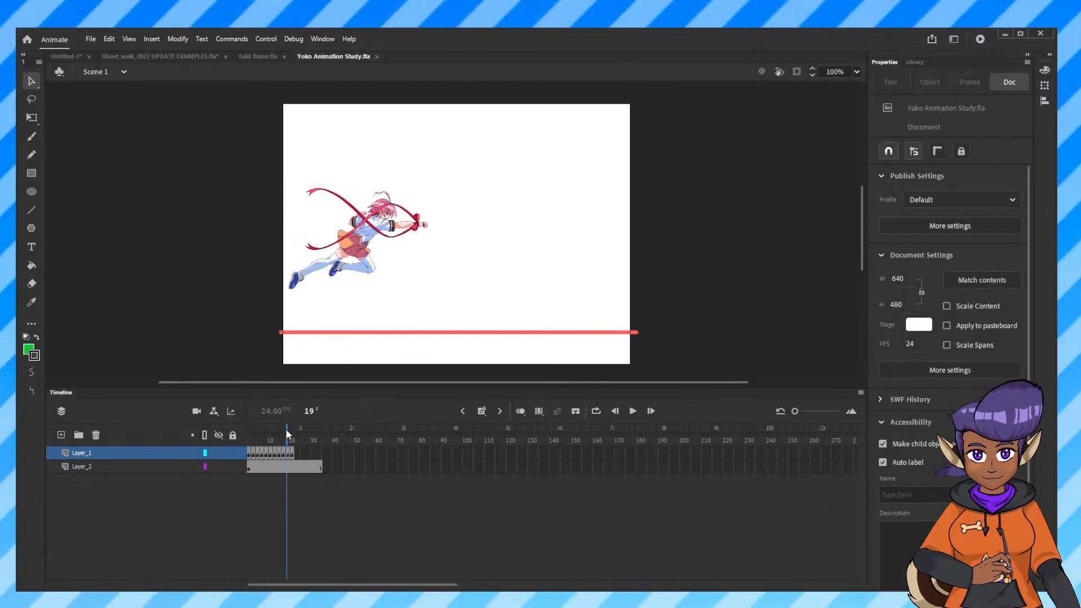
left_click_drag(285, 428, 249, 433)
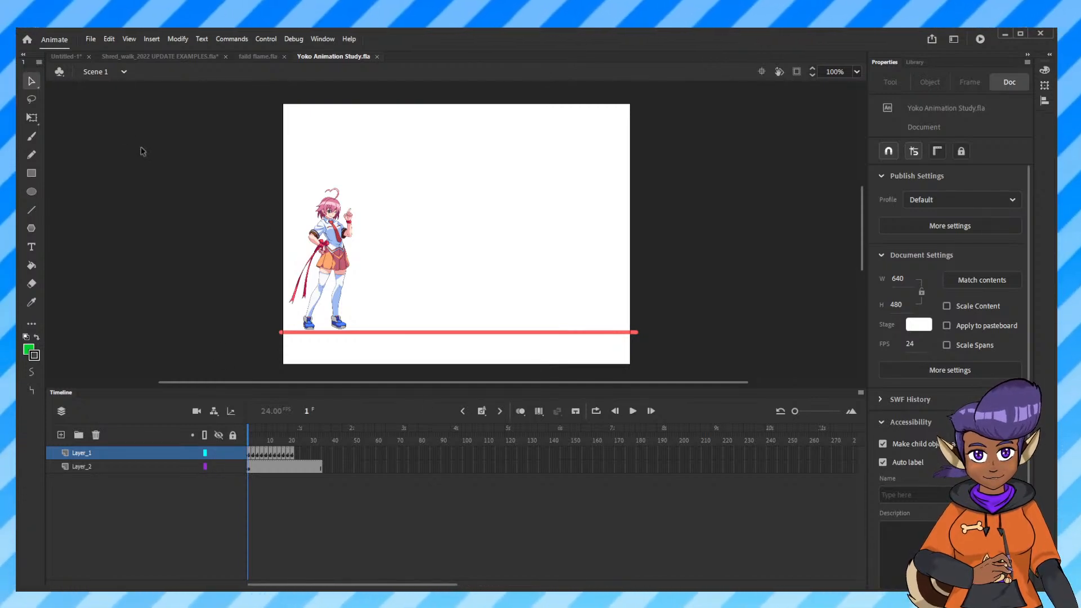
Open Untitled-1.fla from the recent files and scrub through the rough ball animation back to frame 1.
left_click(28, 40)
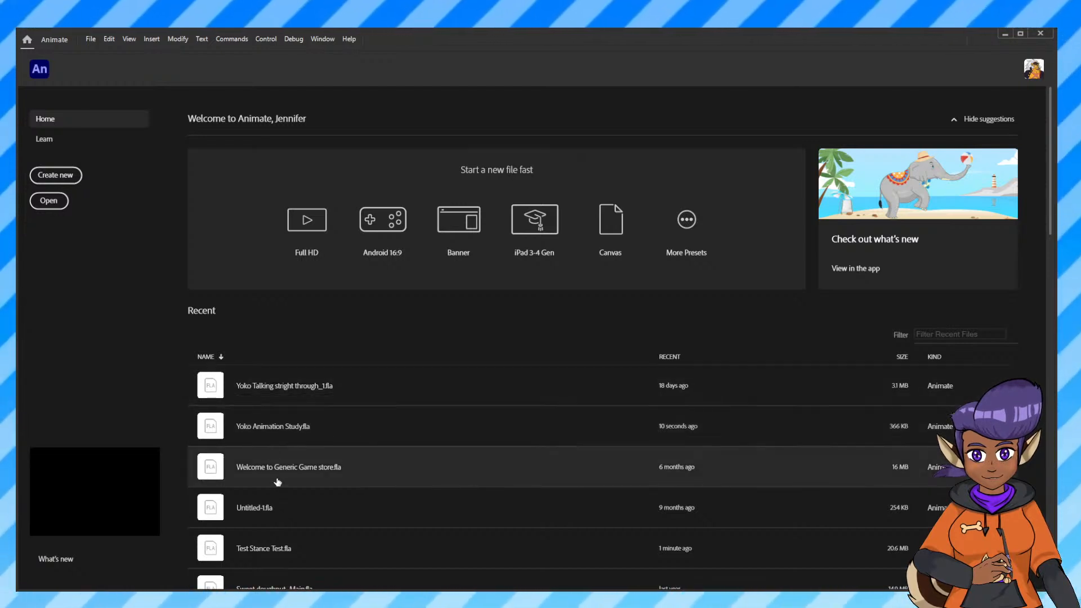
scroll(278, 482, "down", 5)
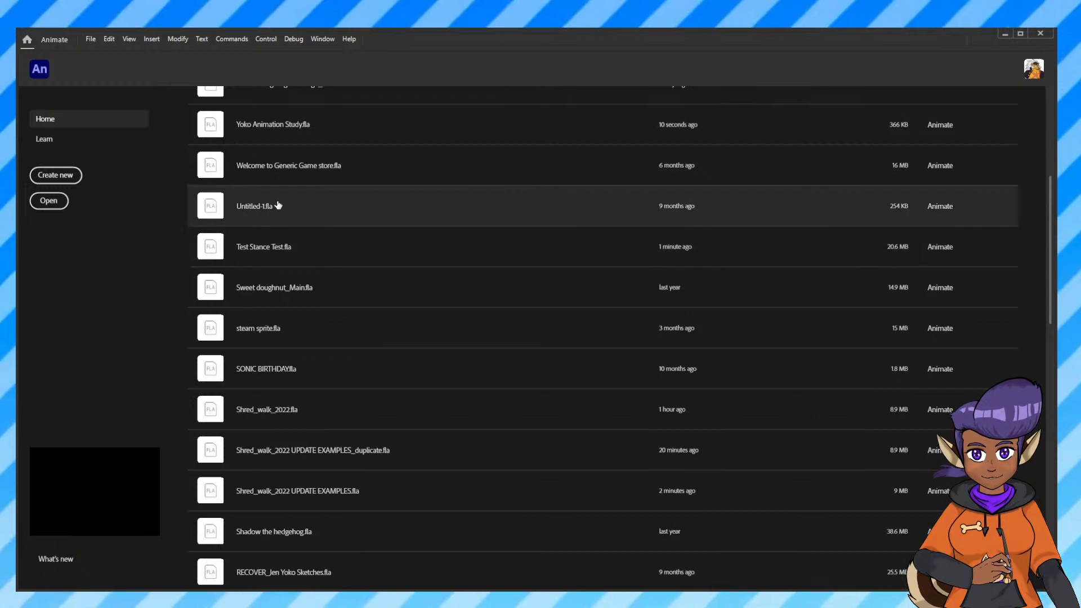
left_click(285, 208)
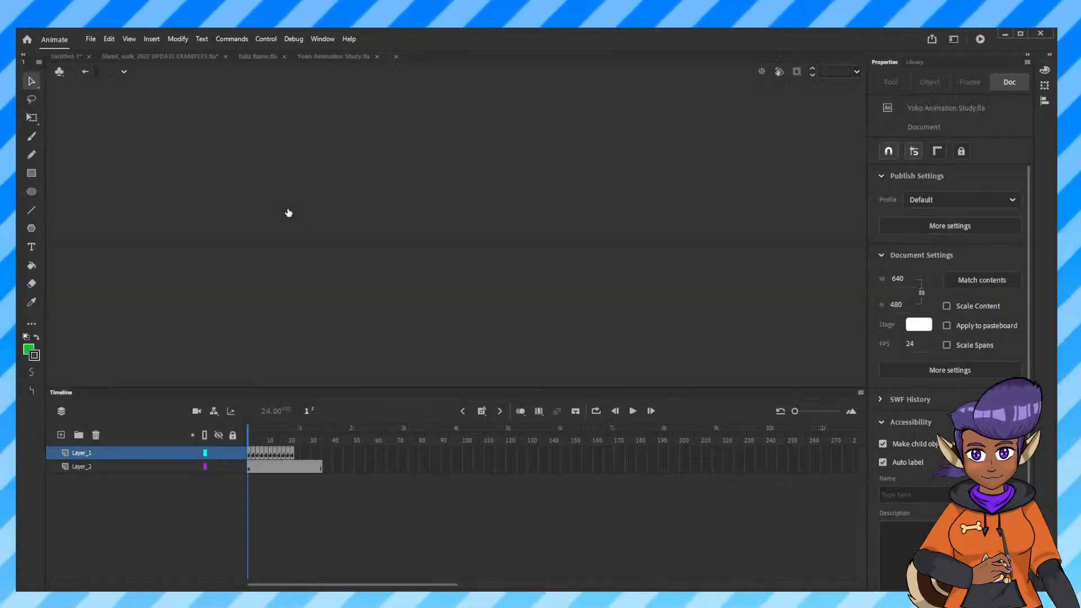
left_click_drag(327, 433, 227, 448)
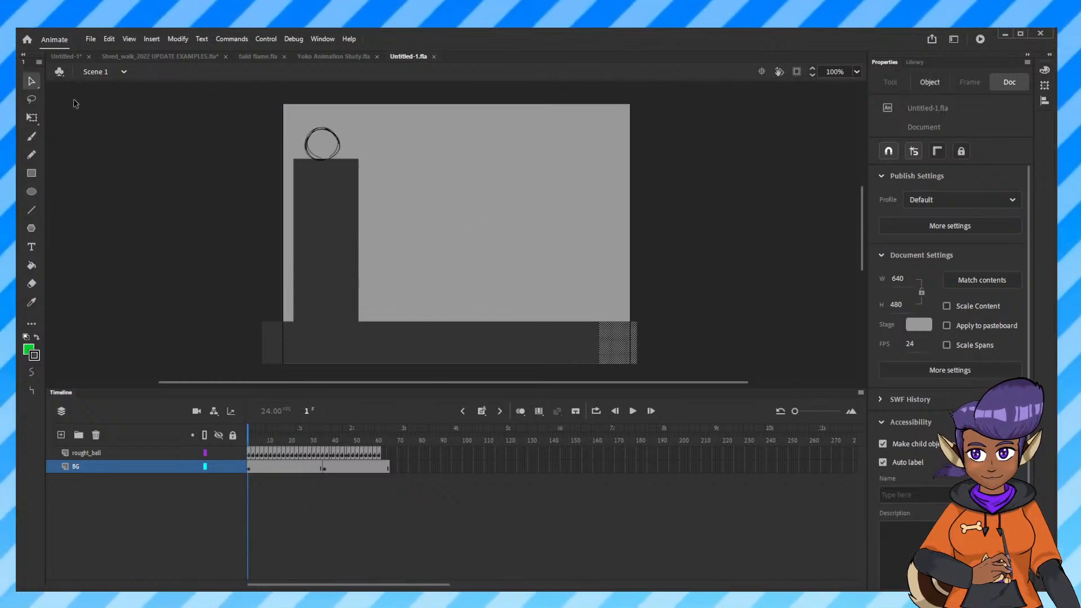
Open Yoko Talking stright through_1.fla from the recent files.
left_click(27, 40)
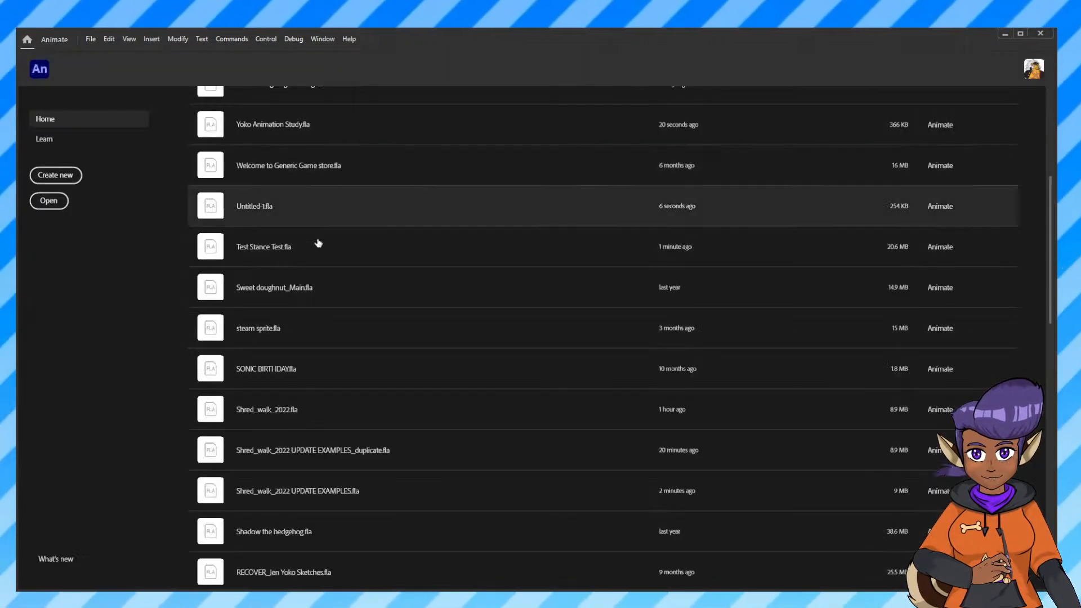
scroll(315, 256, "up", 5)
scroll(301, 343, "down", 3)
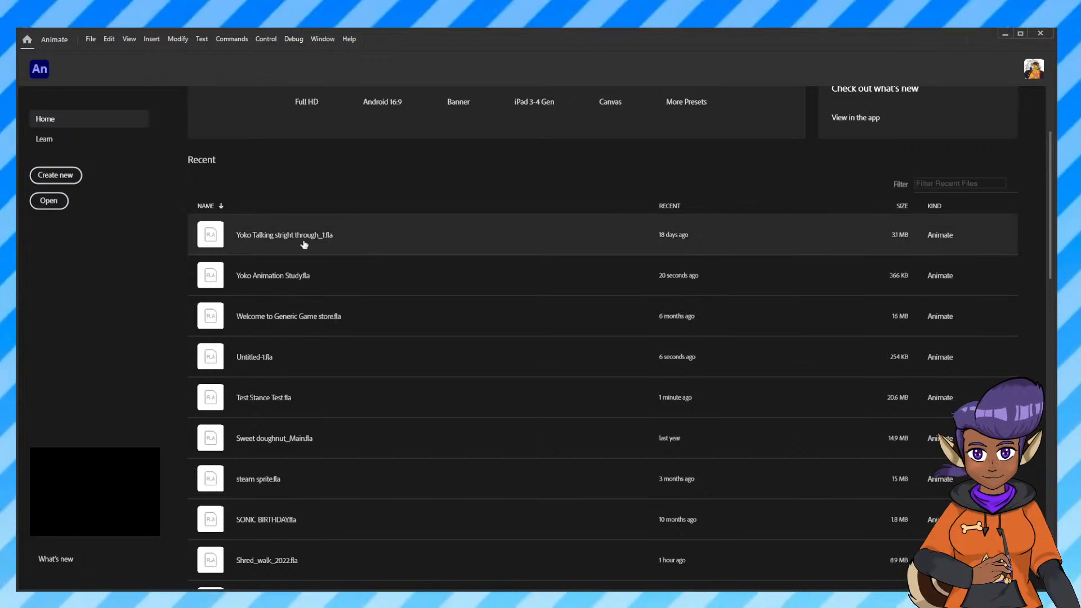
left_click(267, 245)
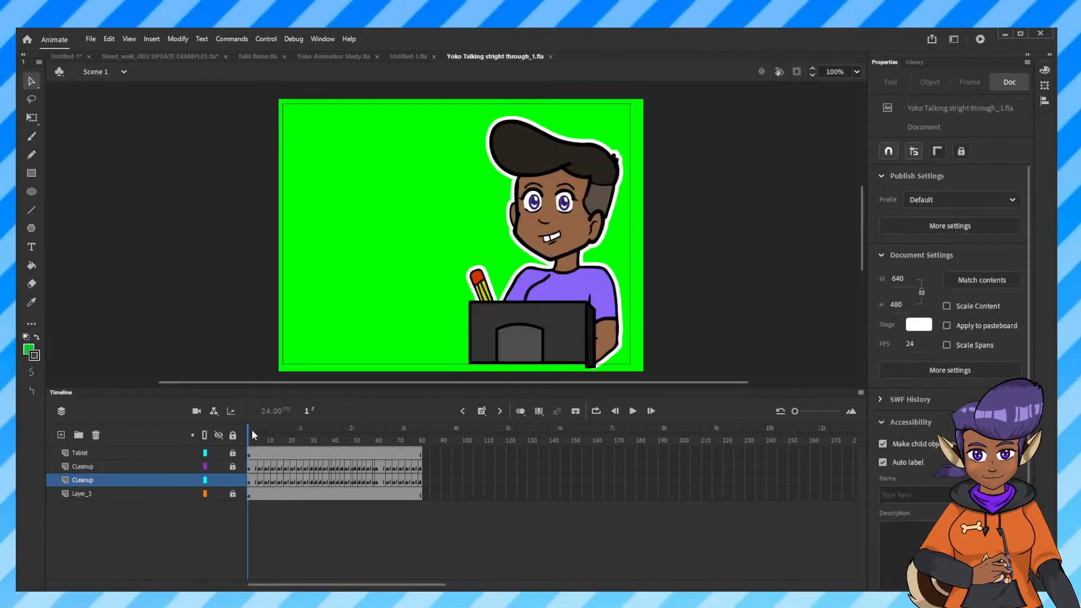
Reopen Test Stance Test.fla from the recent files and scrub the timeline to frame 138.
left_click(28, 40)
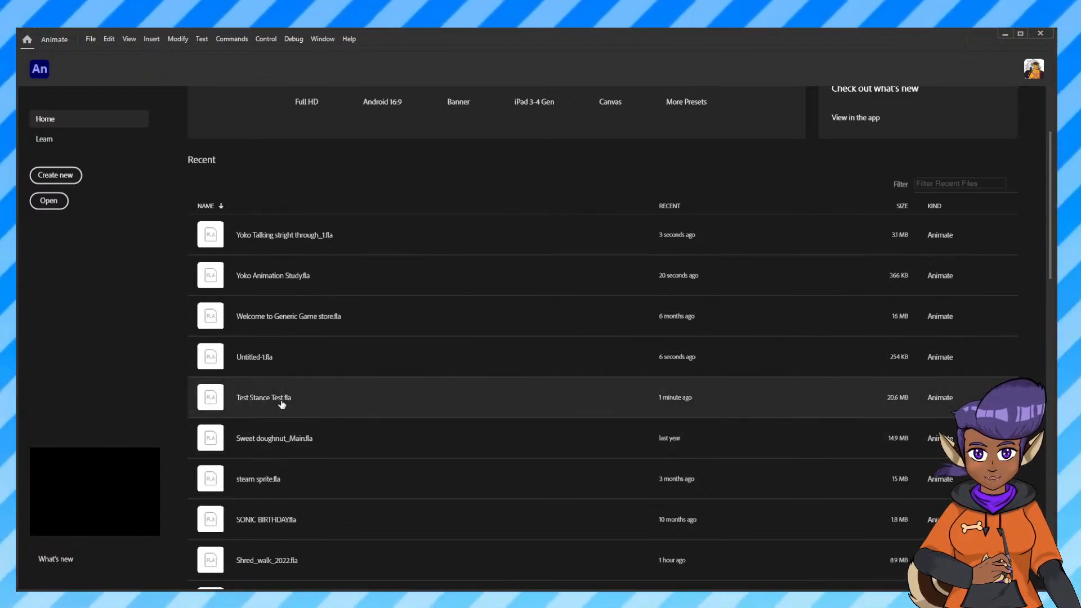
left_click(276, 401)
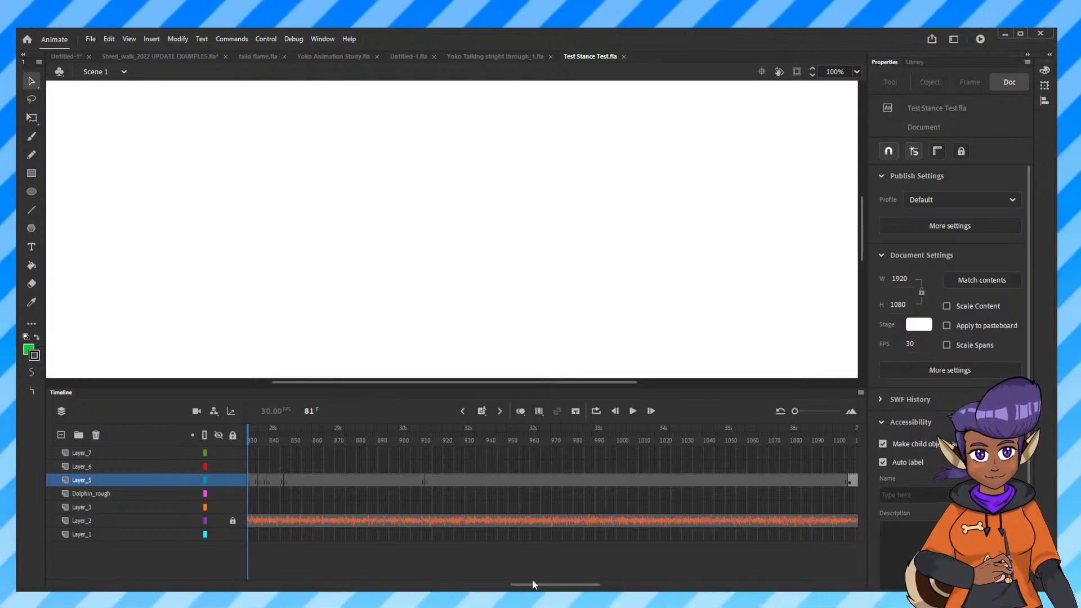
left_click_drag(545, 585, 609, 580)
left_click_drag(411, 436, 239, 442)
left_click_drag(581, 586, 215, 544)
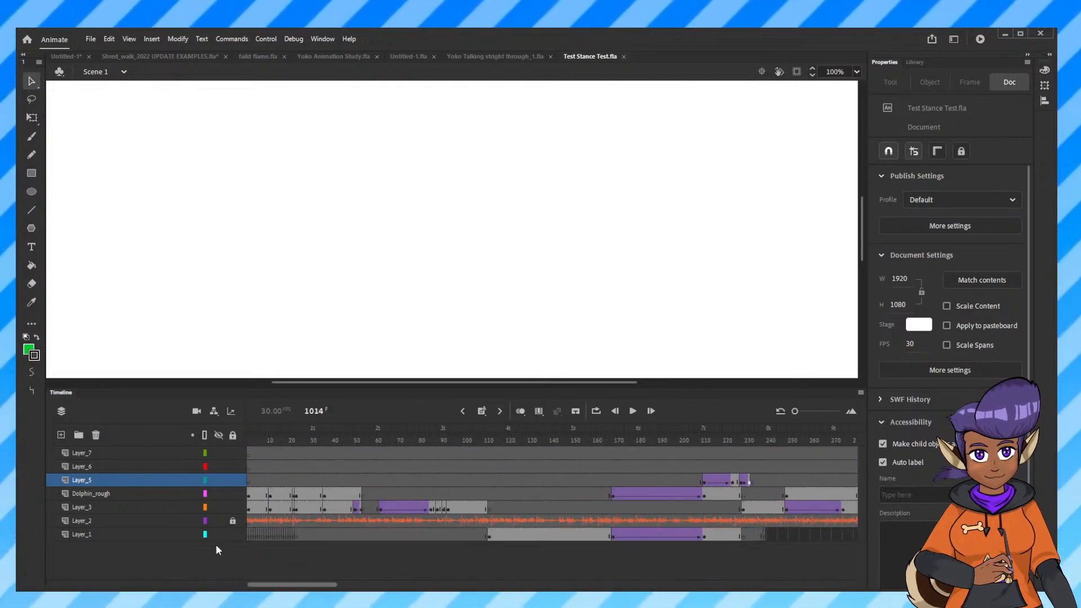
left_click_drag(343, 436, 548, 490)
Enter the Arcaina heart reference symbol, show the full wolf sketch beside the sprite reference, and scrub through its frames.
left_click(600, 214)
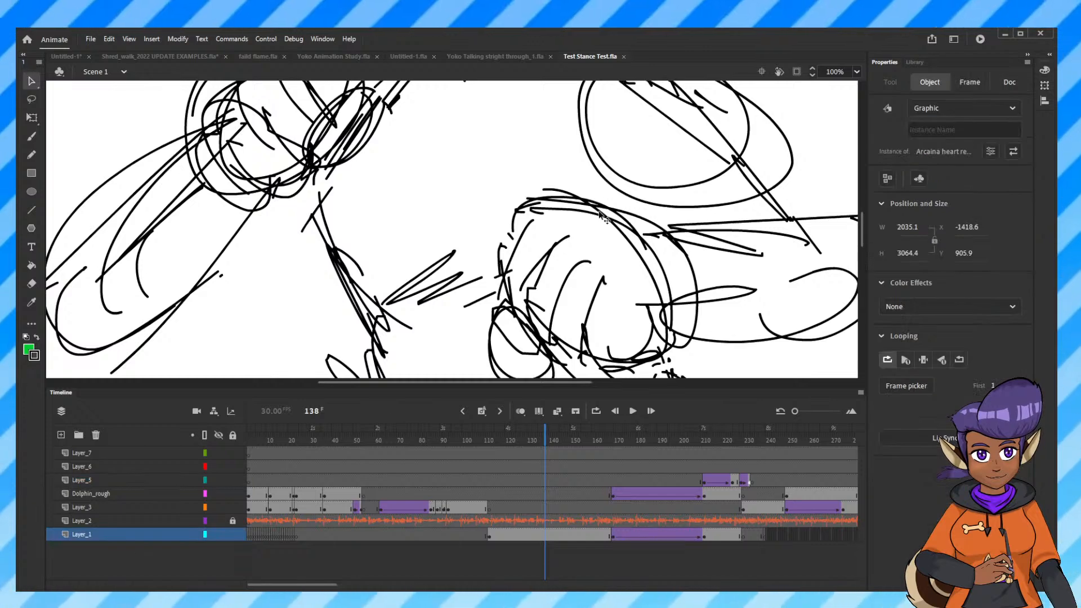
double_click(600, 214)
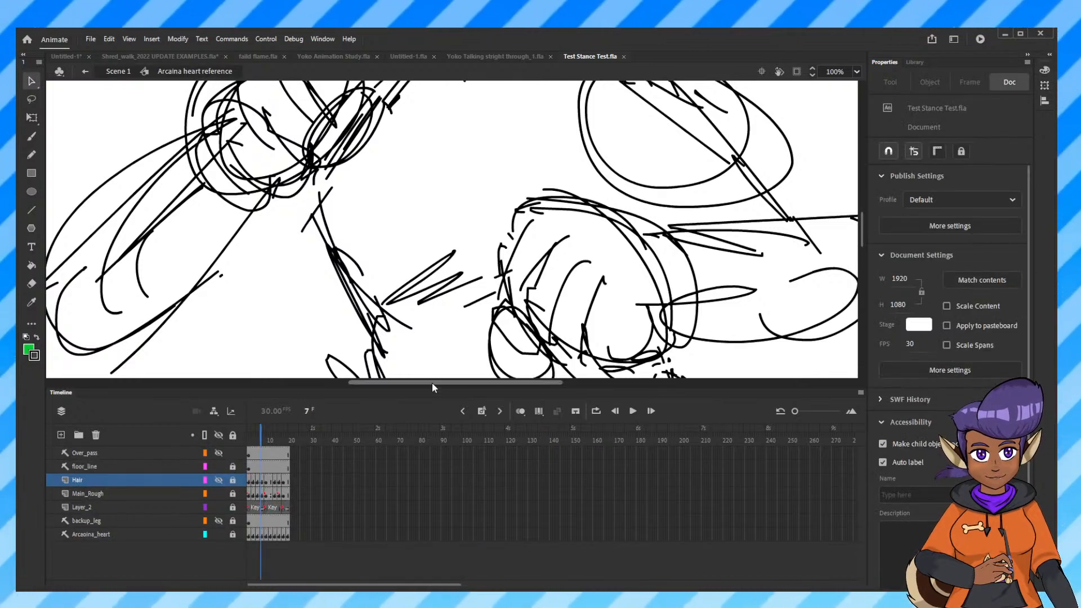
key("ctrl+minus")
key("ctrl+minus")
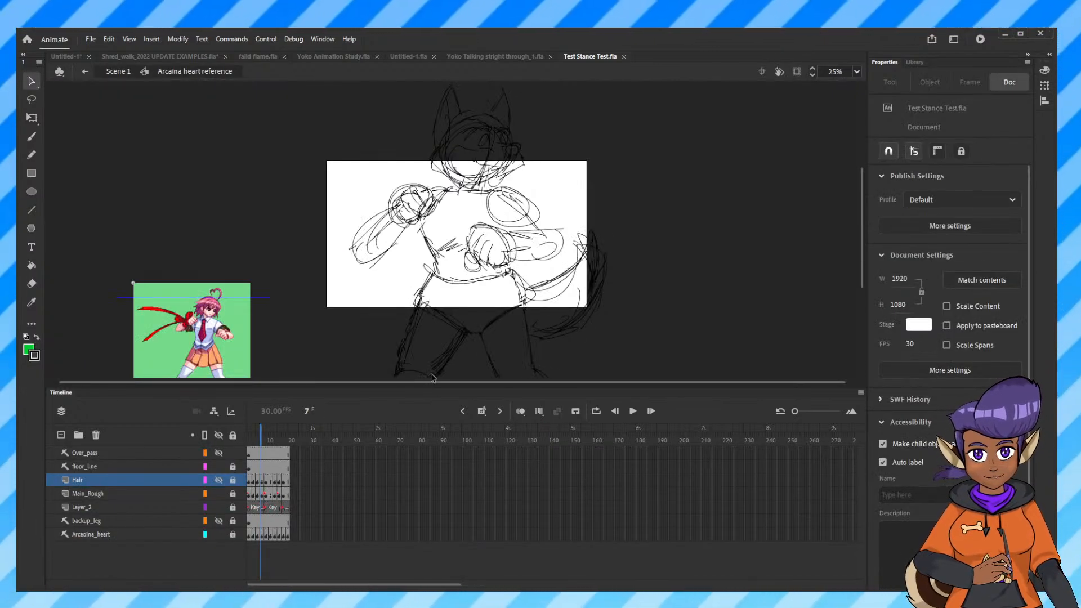
mouse_move(261, 433)
left_mouse_down()
mouse_move(288, 433)
mouse_move(189, 433)
left_mouse_up()
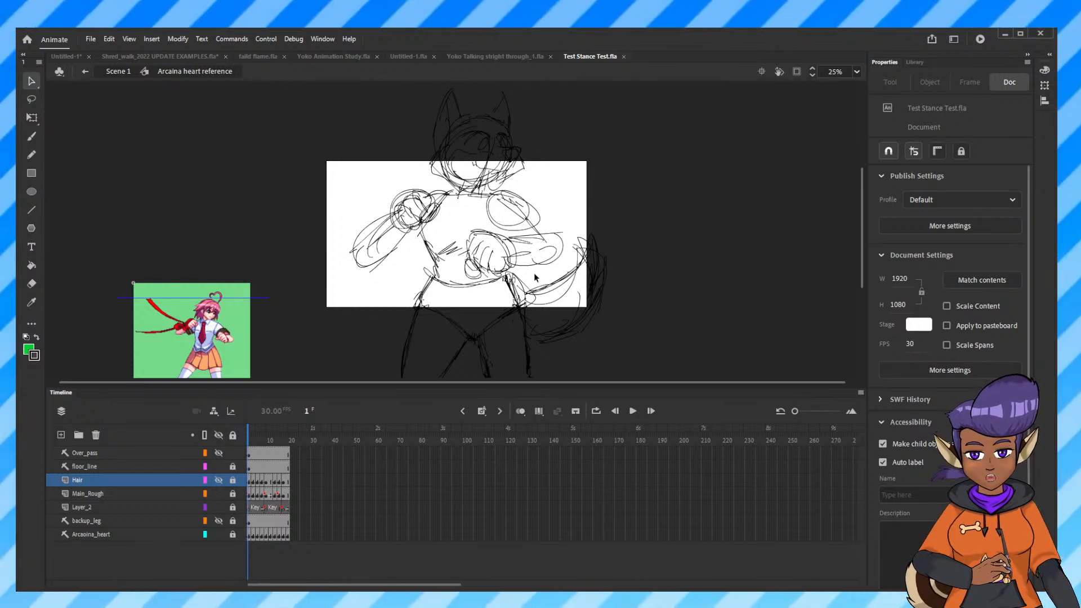
scroll(519, 258, "down", 5)
scroll(499, 260, "up", 2)
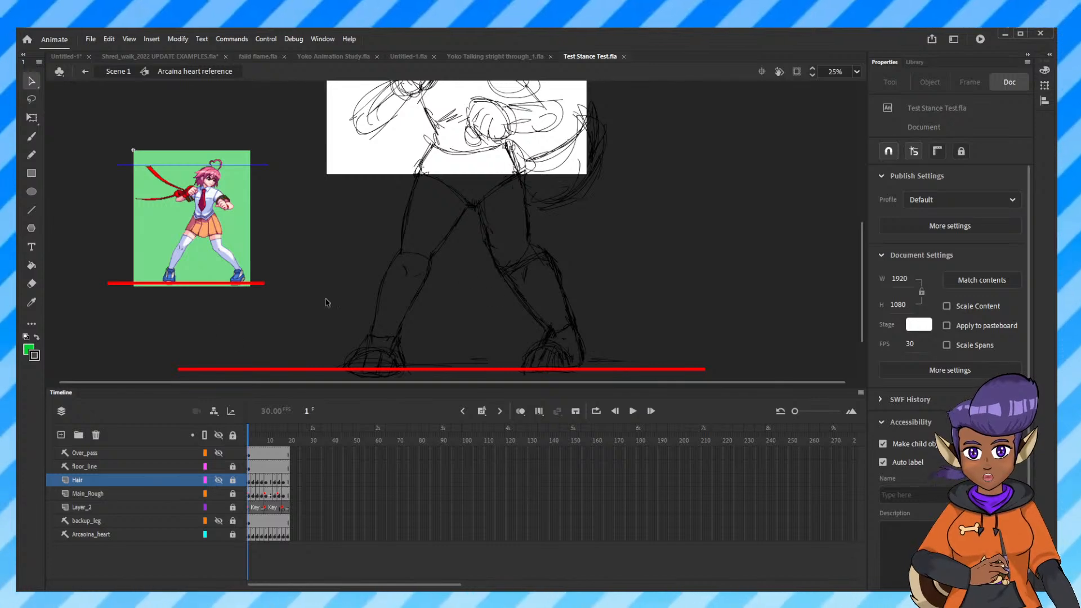
mouse_move(256, 430)
left_mouse_down()
mouse_move(296, 425)
mouse_move(222, 419)
mouse_move(288, 433)
mouse_move(265, 434)
mouse_move(307, 453)
mouse_move(226, 441)
left_mouse_up()
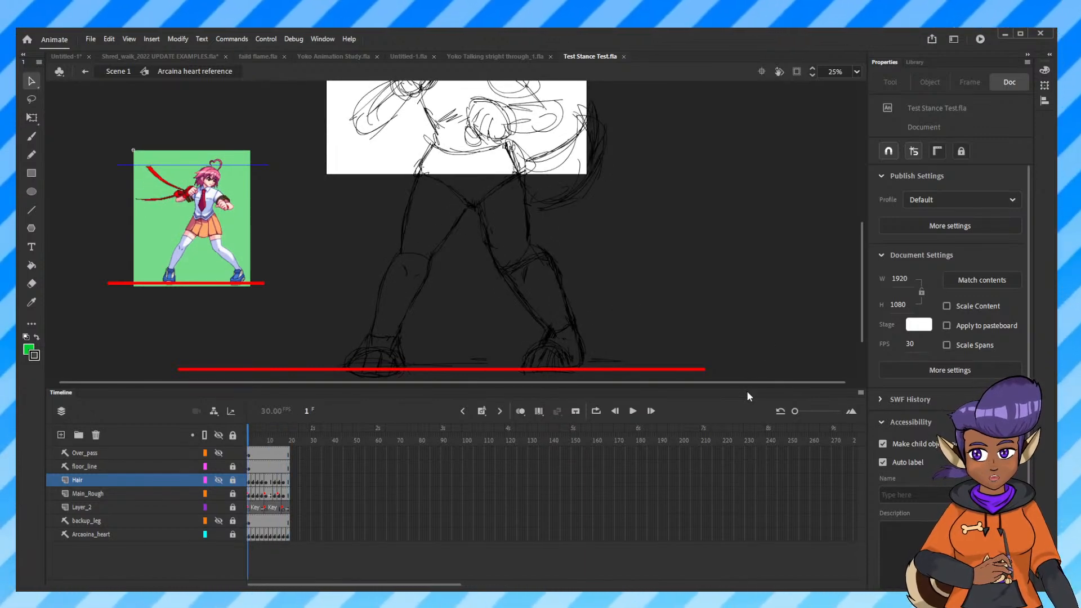
Enlarge the stage area, play the wolf stance animation on a loop, and stop the playback.
left_click_drag(745, 389, 745, 448)
scroll(725, 370, "up", 3)
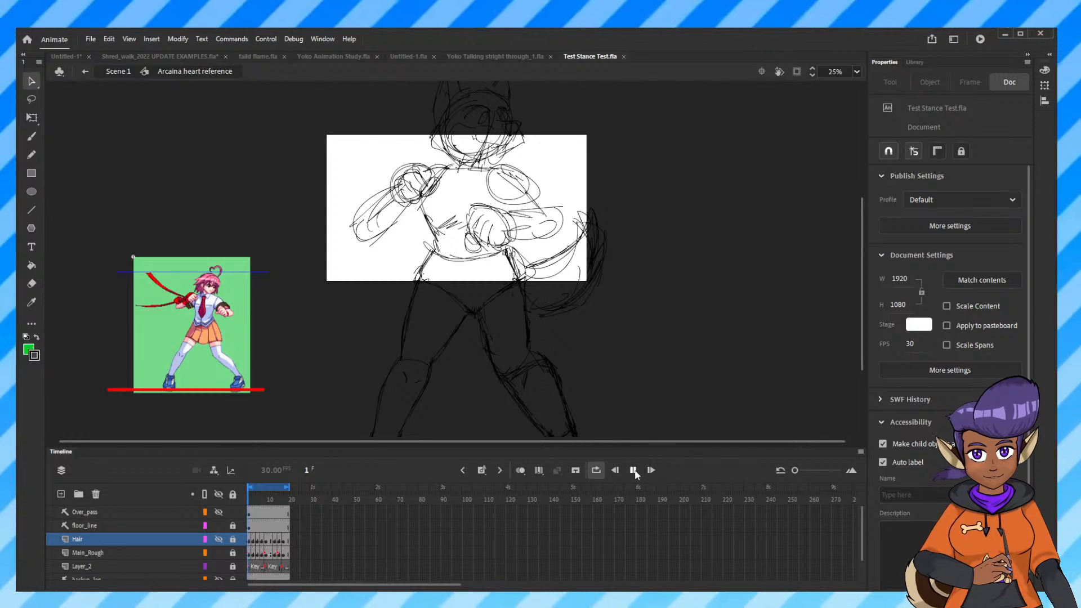
left_click(633, 470)
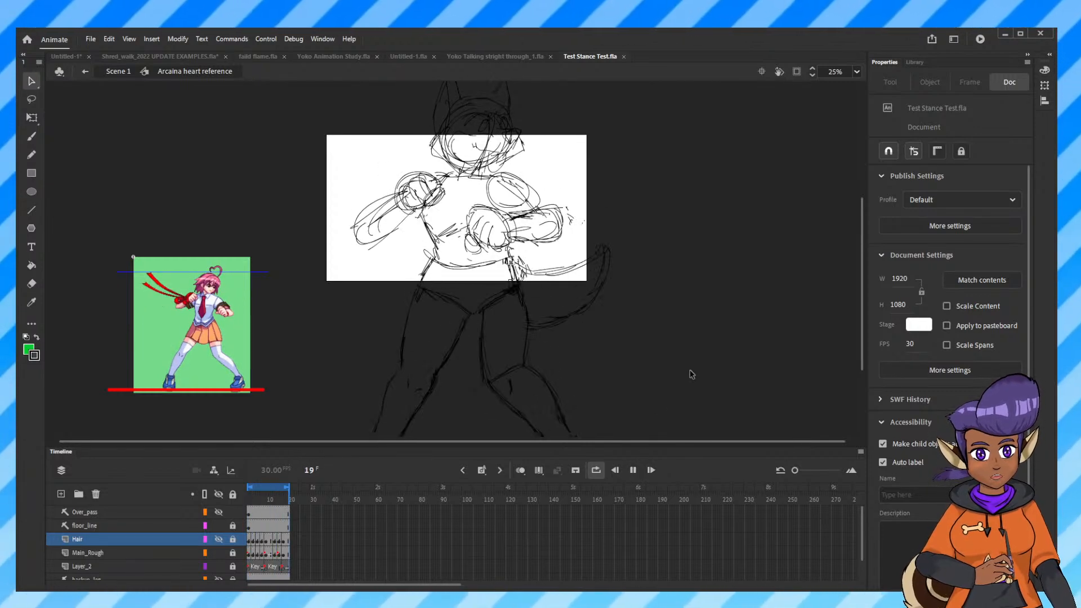
left_click(633, 470)
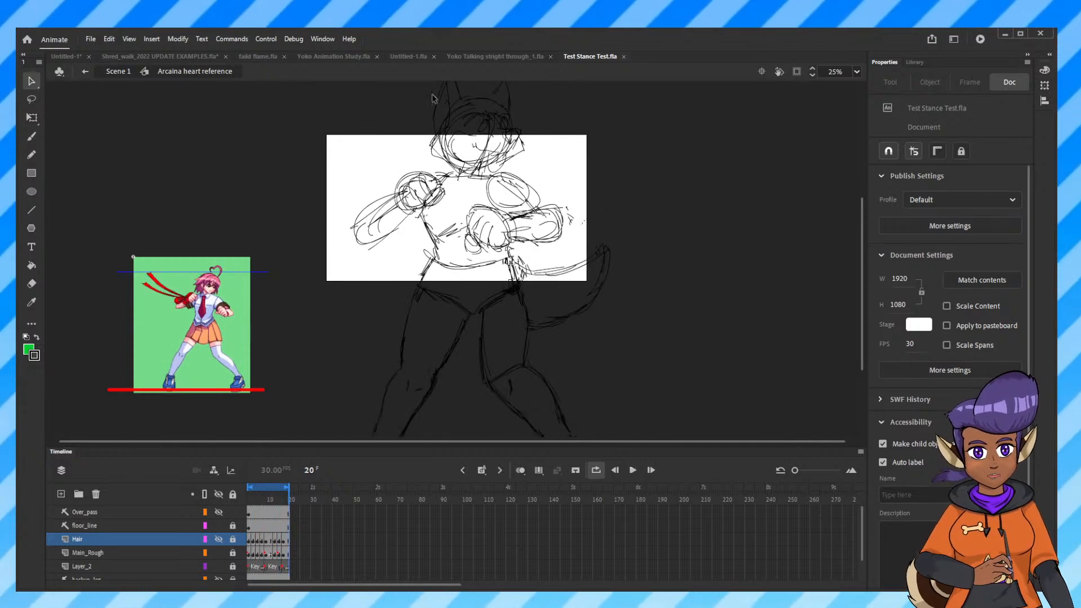
Close Yoko Talking stright through_1.fla, Test Stance Test.fla and Untitled-1.fla.
left_click(495, 57)
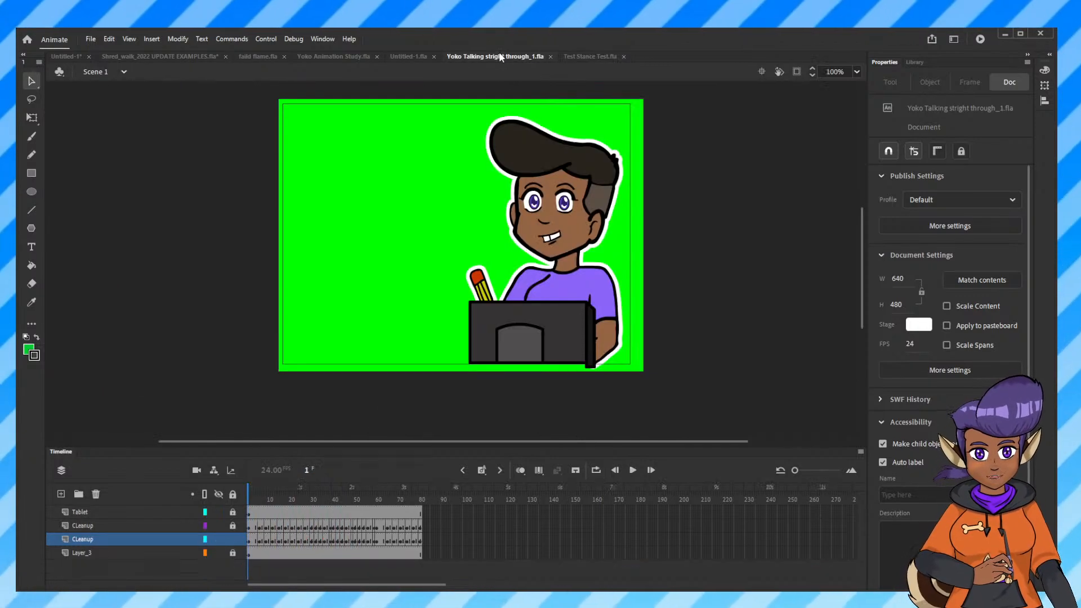
left_click(551, 57)
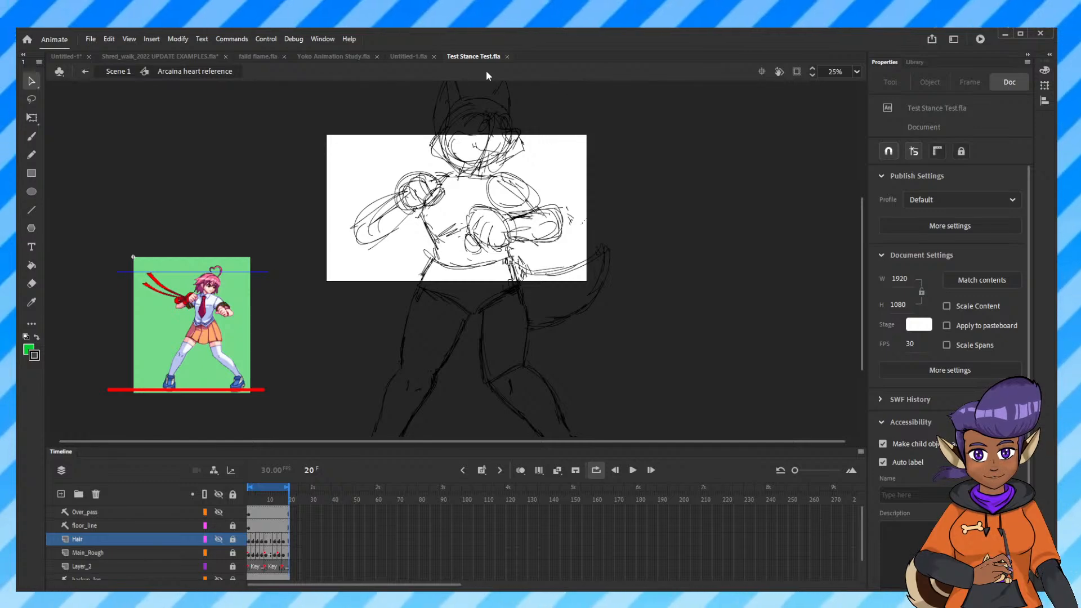
left_click(507, 57)
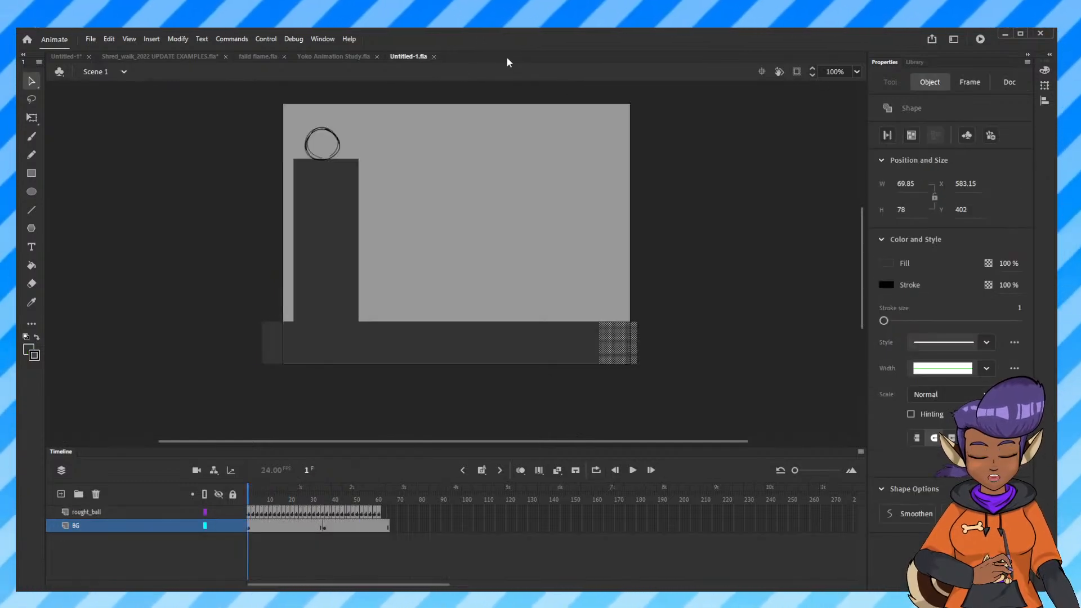
left_click(434, 57)
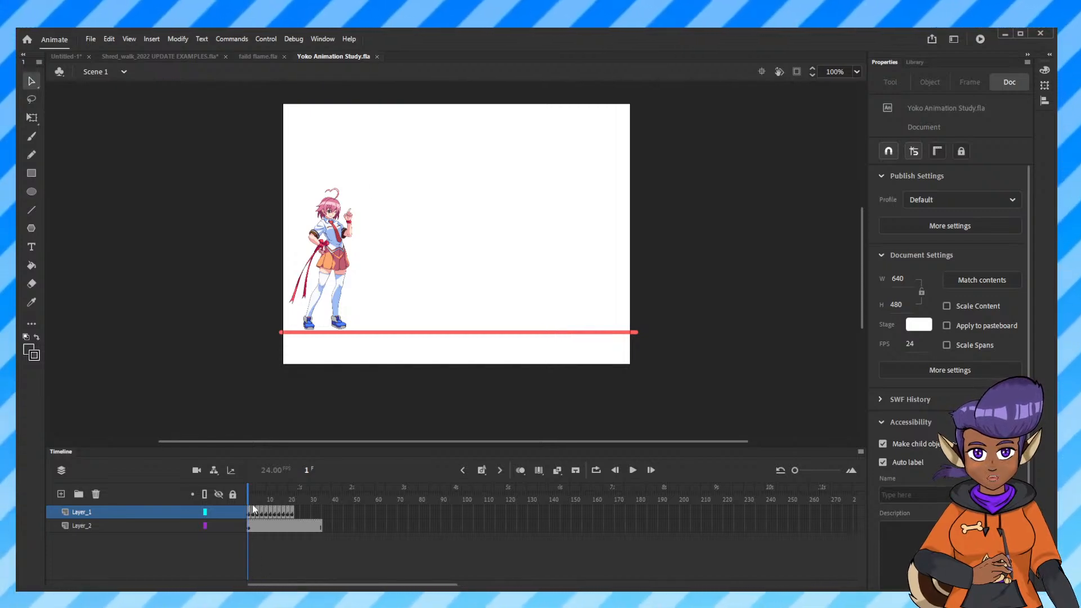
Magnify the stage to 200% and frame the Yoko sprite together with the red ground line.
mouse_move(249, 499)
left_mouse_down()
mouse_move(298, 505)
mouse_move(248, 506)
left_mouse_up()
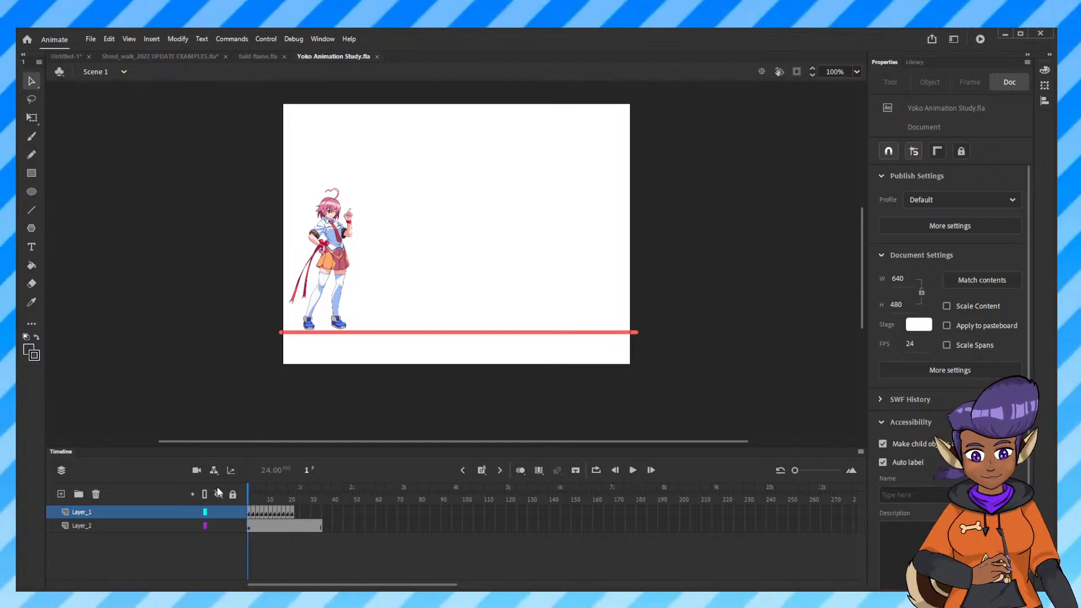
key("ctrl+equal")
key("ctrl+equal")
key("ctrl+minus")
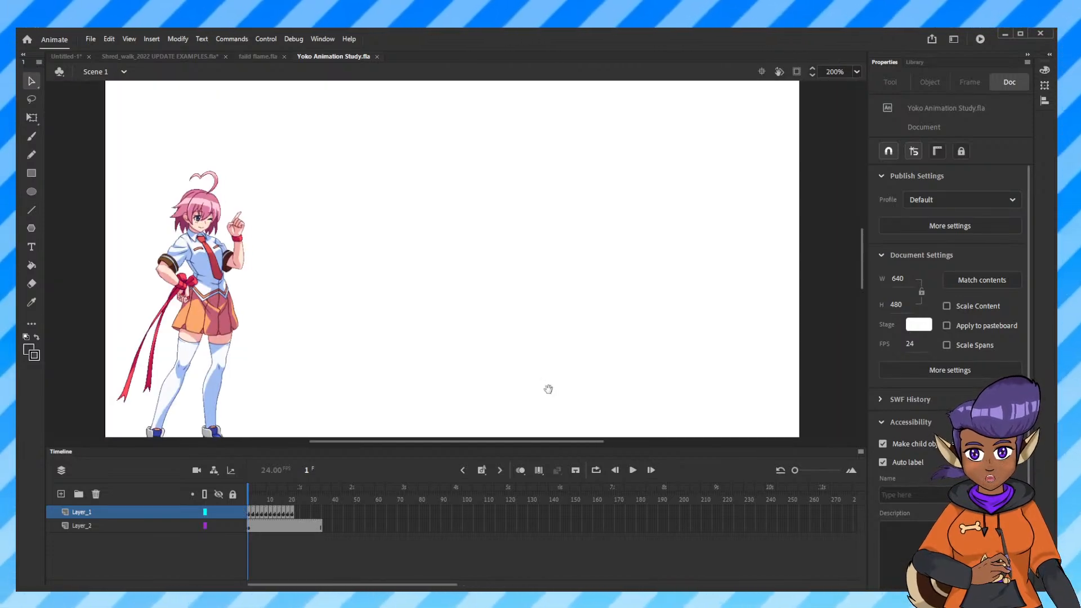
left_click_drag(464, 436, 549, 387)
scroll(549, 389, "left", 2)
scroll(549, 389, "right", 4)
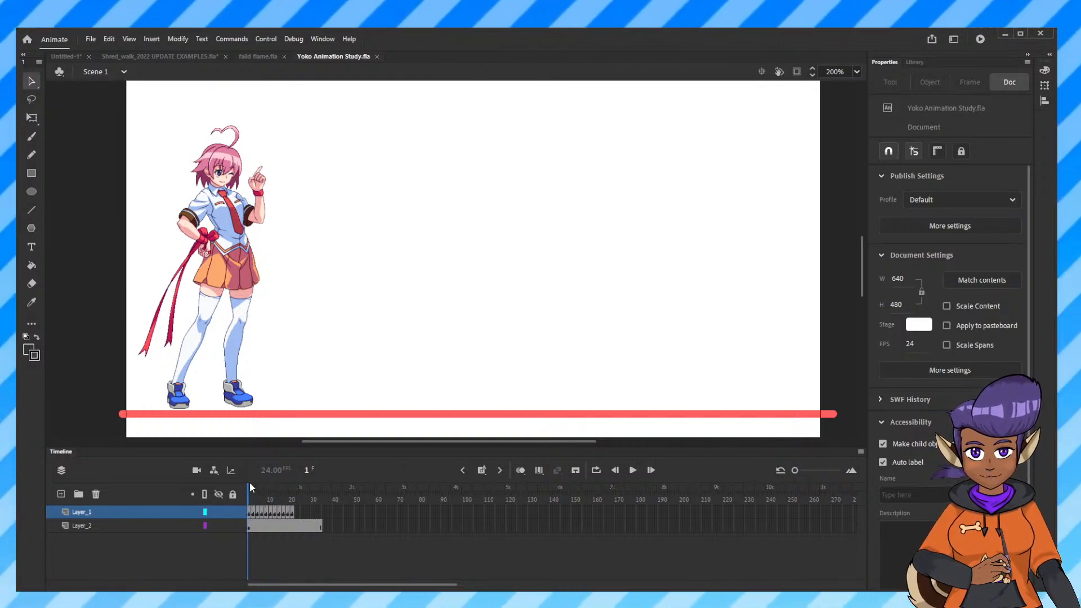
Move back and forth over frames 1 to 3 to compare the standing pose with the next pose.
left_click_drag(246, 487, 249, 494)
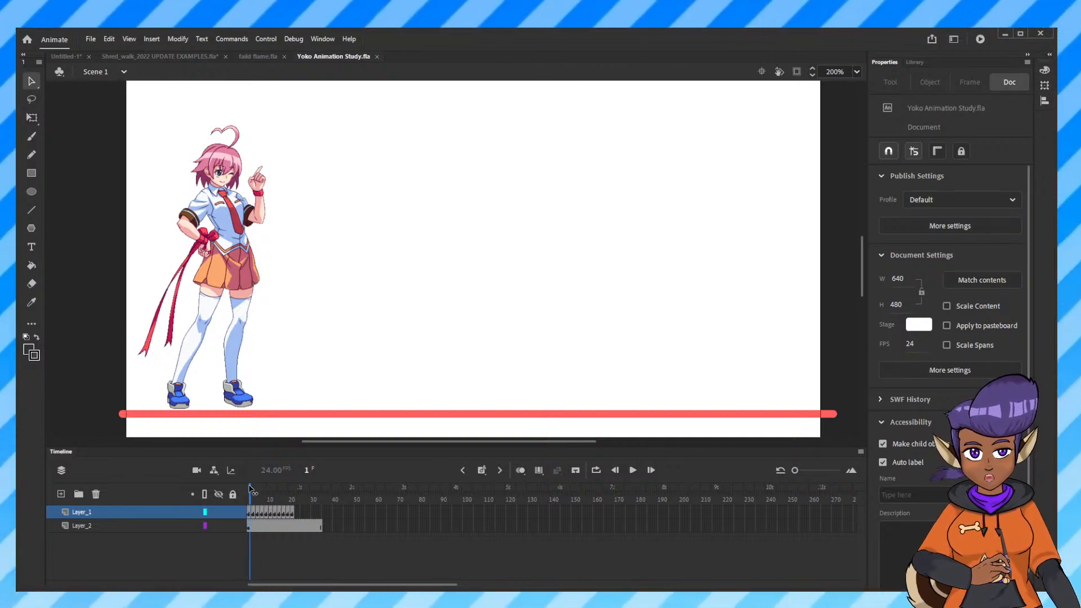
mouse_move(251, 489)
left_mouse_down()
mouse_move(269, 490)
mouse_move(248, 493)
left_mouse_up()
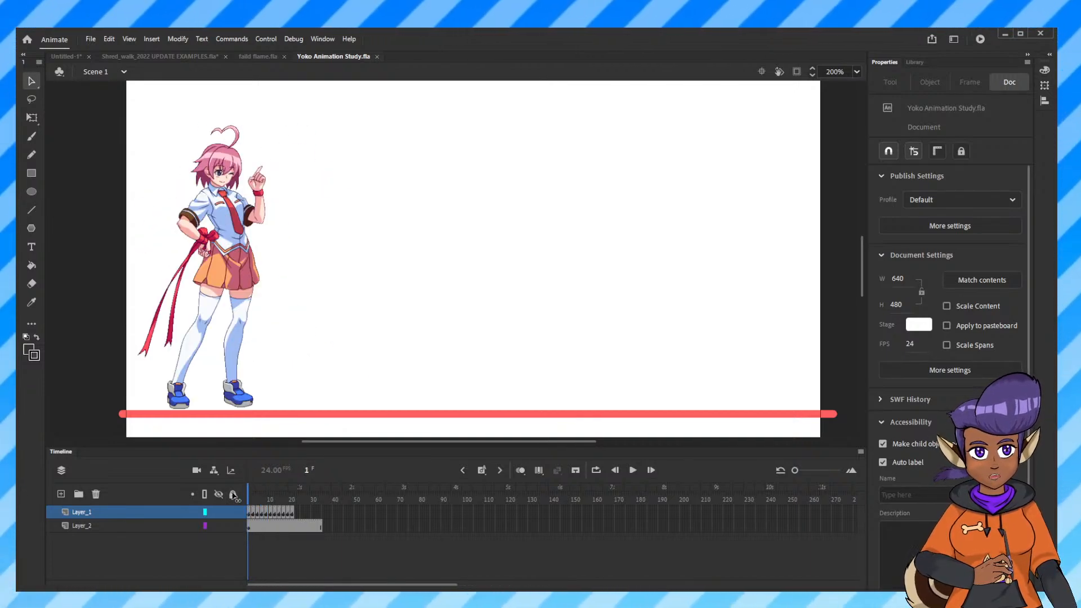
mouse_move(246, 500)
left_mouse_down()
mouse_move(261, 505)
mouse_move(245, 509)
left_mouse_up()
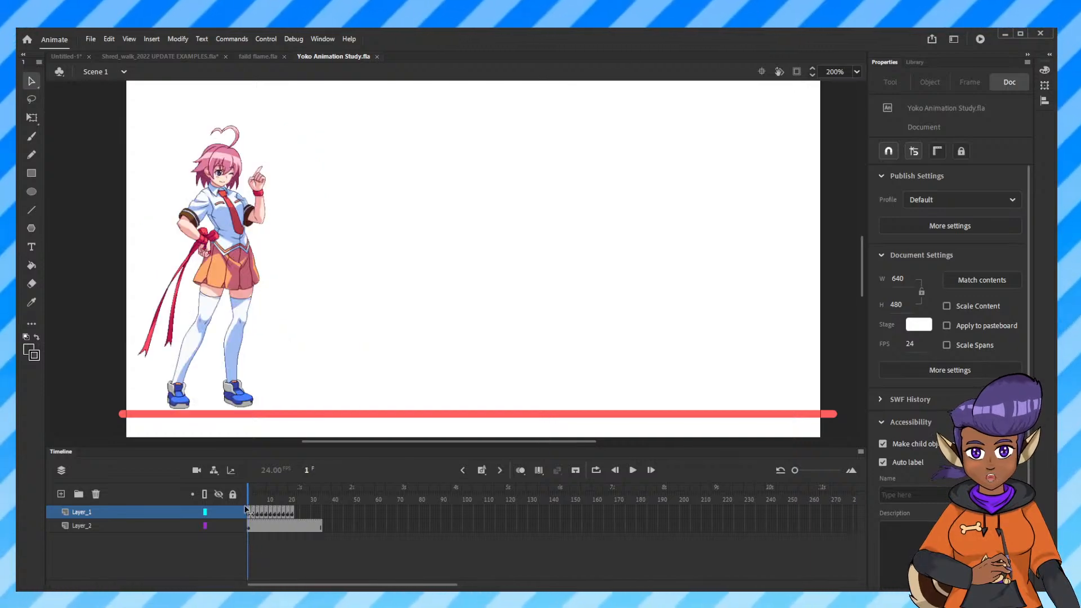
left_click_drag(252, 511, 251, 511)
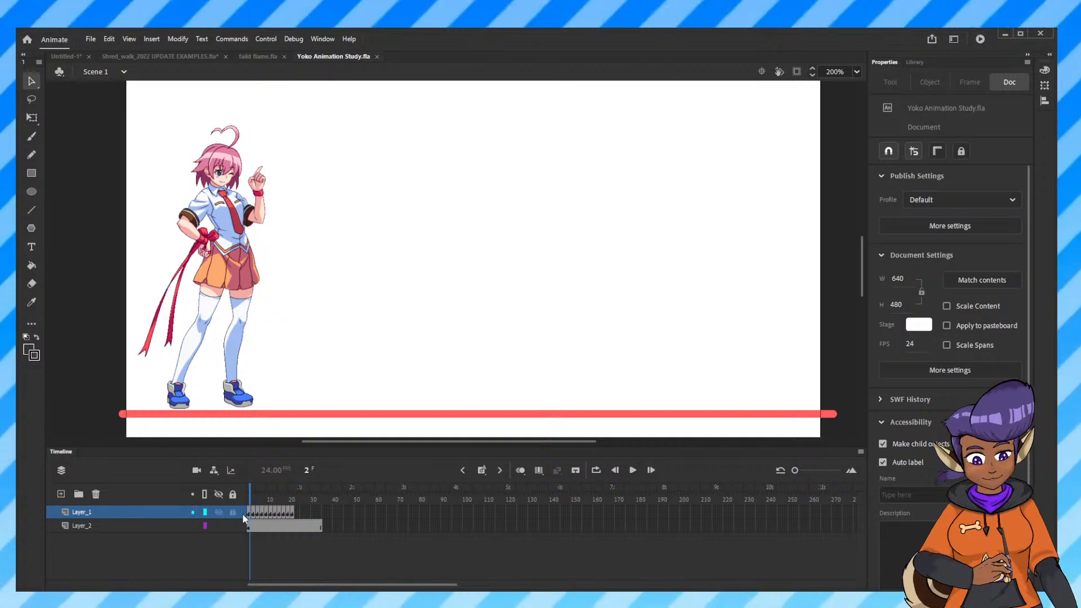
key("period")
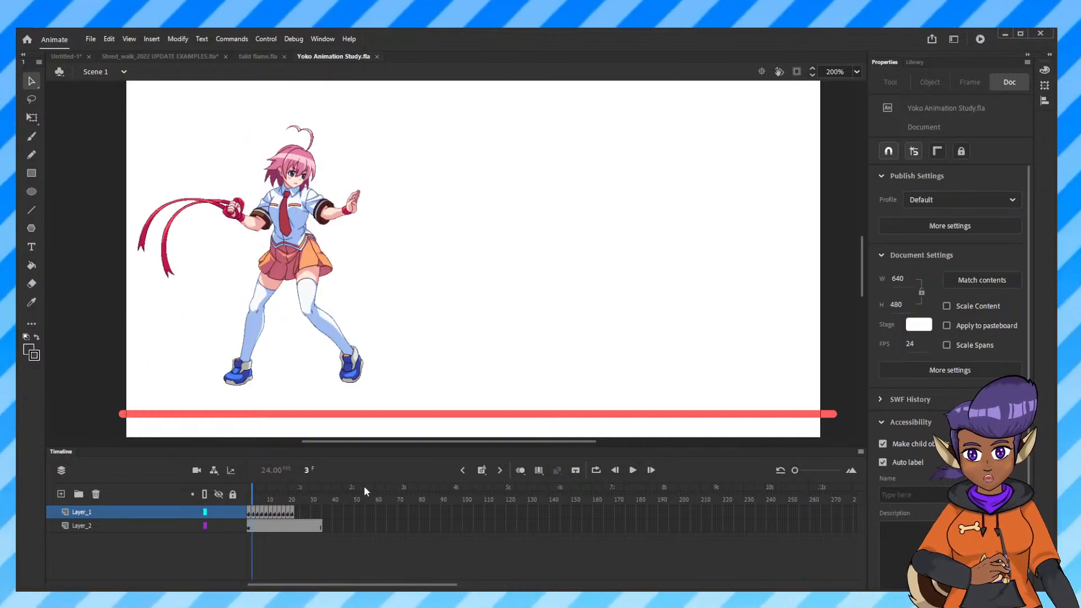
key("comma")
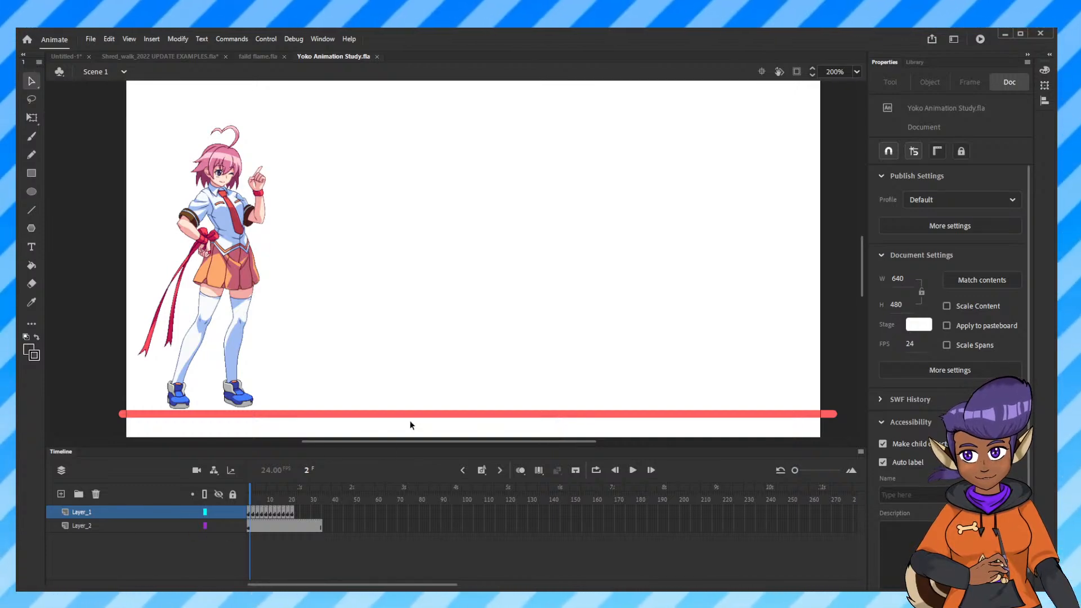
Add a new layer above Layer_1 and ready the Classic Brush on its first frame.
key("ctrl+shift+n")
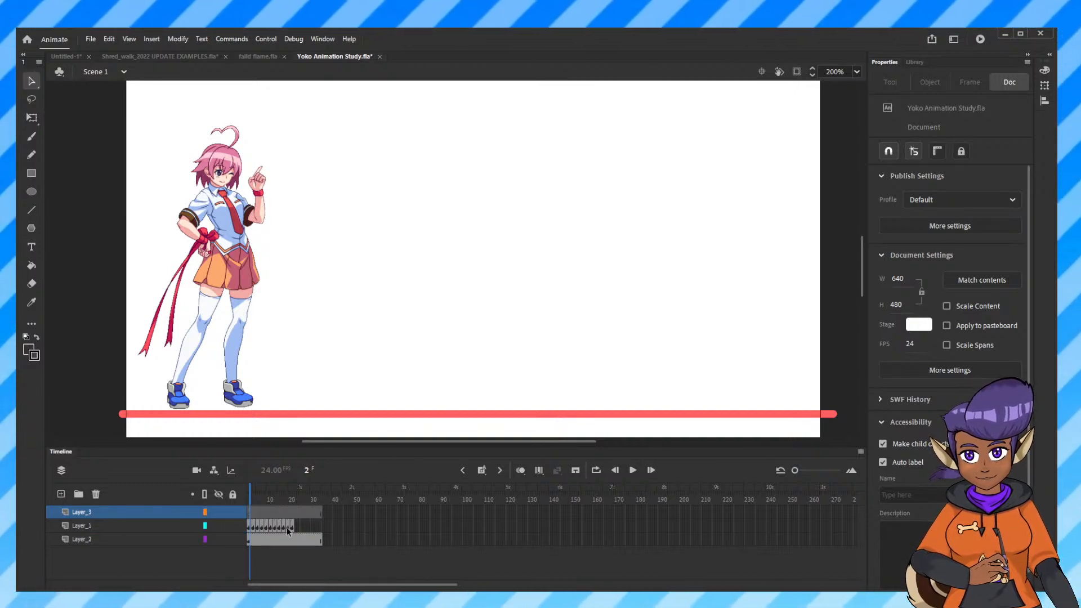
left_click(255, 513)
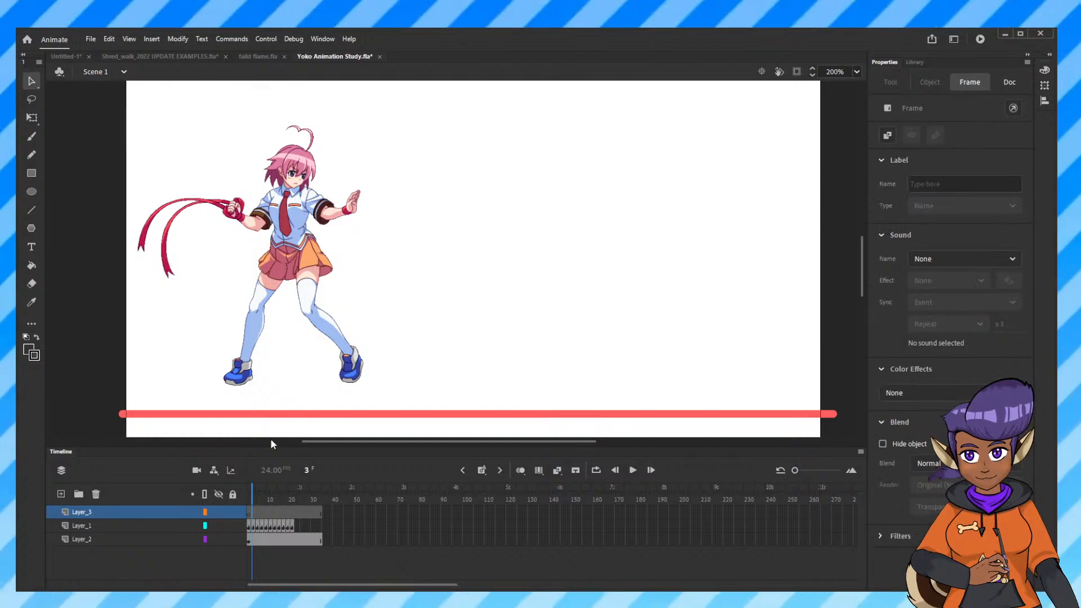
left_click(35, 136)
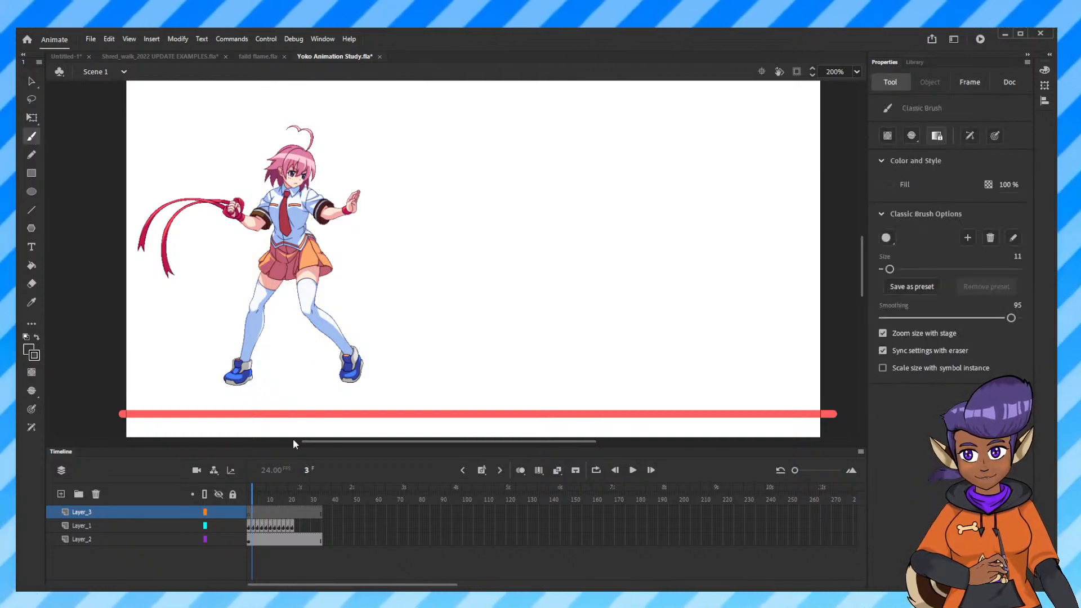
left_click(249, 512)
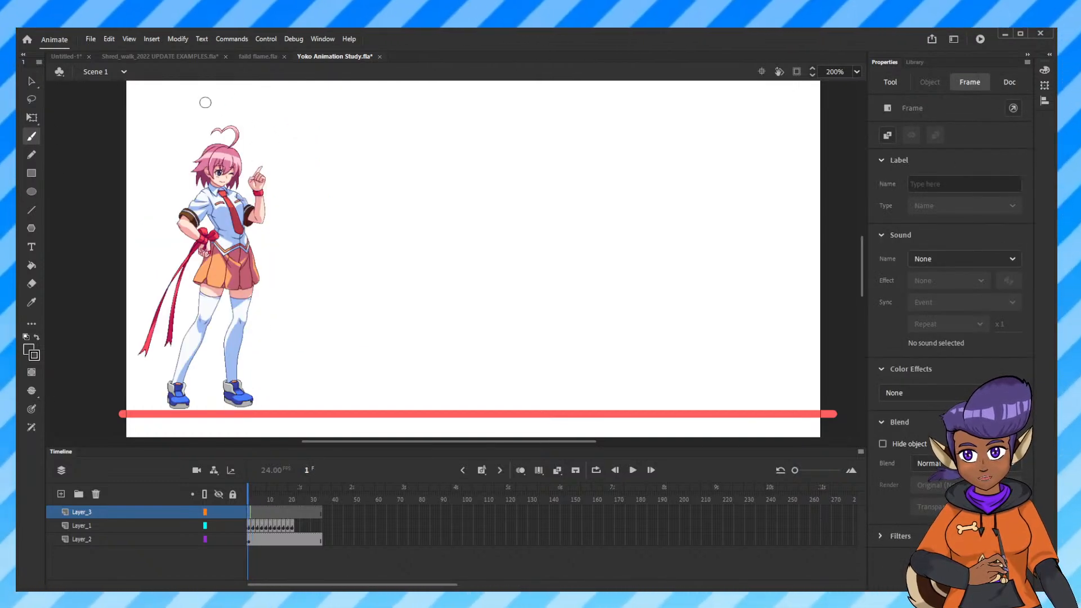
Try brushing an arc above the sprite's head on frame 1 and a V-shaped stroke on frame 4, and undo both strokes.
mouse_move(205, 102)
left_mouse_down()
mouse_move(238, 97)
mouse_move(284, 105)
mouse_move(328, 146)
left_mouse_up()
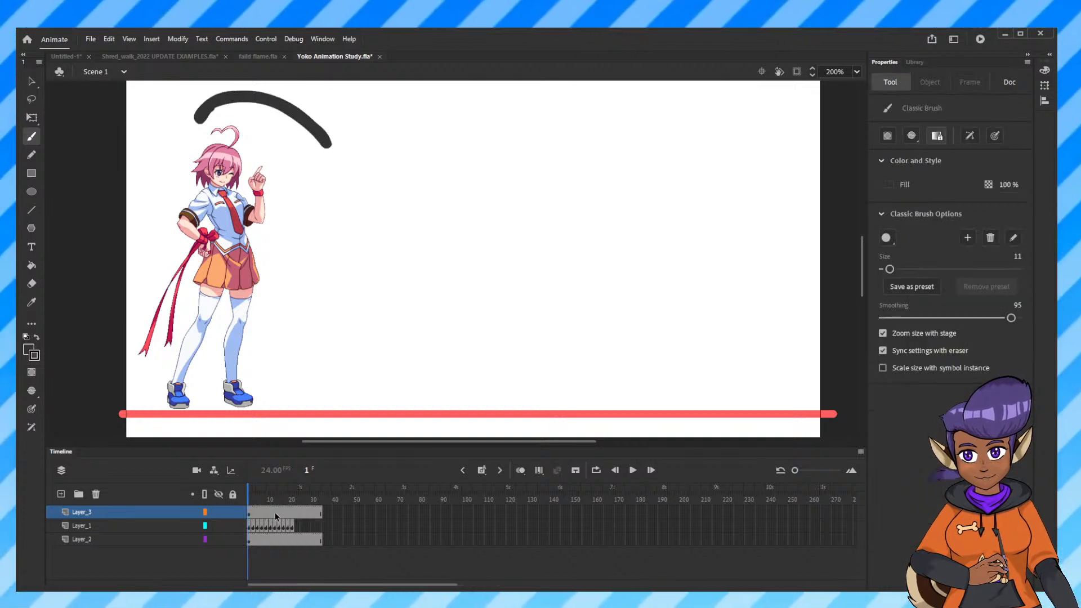
left_click(254, 514)
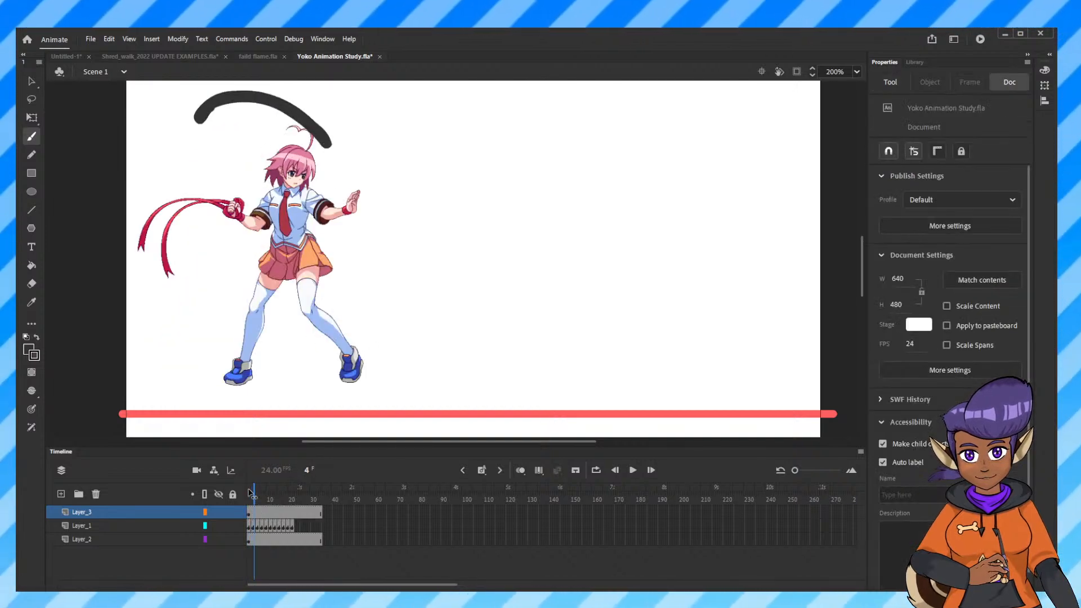
mouse_move(294, 128)
left_mouse_down()
mouse_move(310, 146)
mouse_move(342, 114)
left_mouse_up()
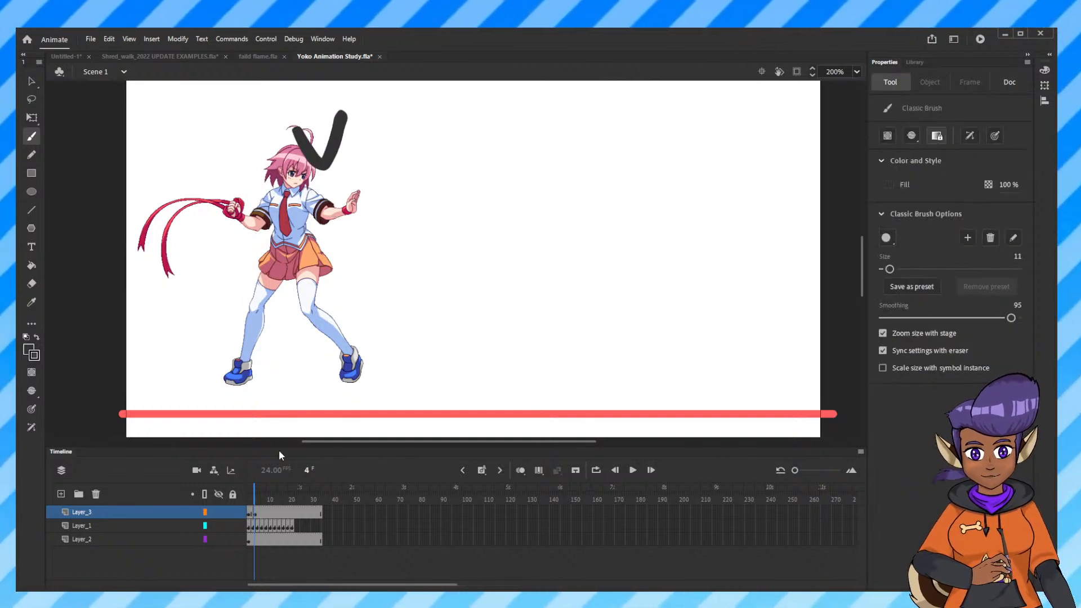
key("ctrl+z")
key("ctrl+z")
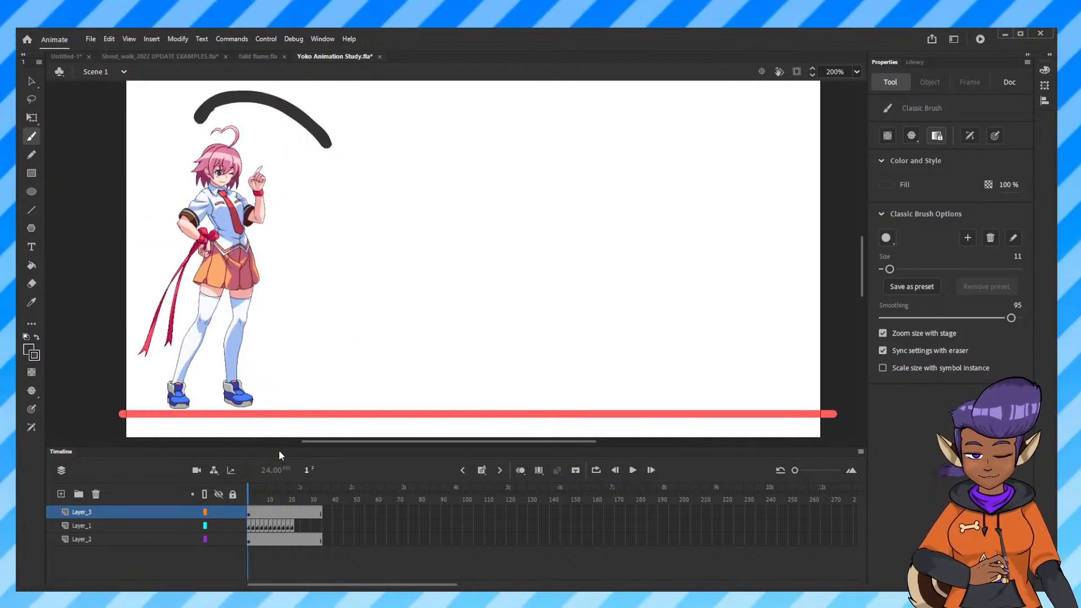
key("ctrl+z")
Scrub the timeline to frame 20 and back to frame 3 to review the punch poses.
left_click_drag(250, 498, 291, 505)
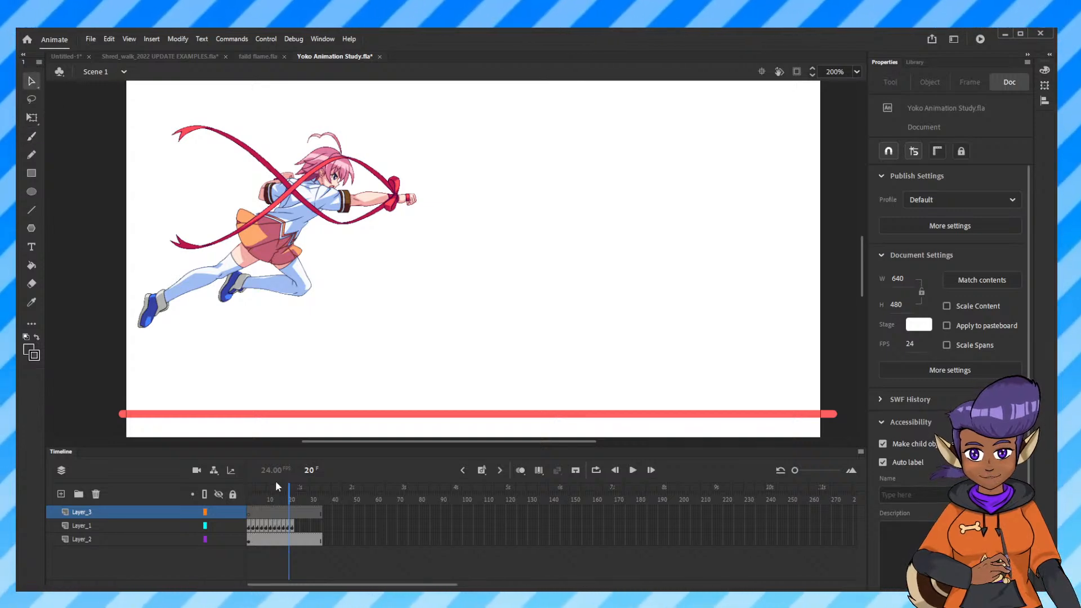
left_click_drag(291, 500, 280, 501)
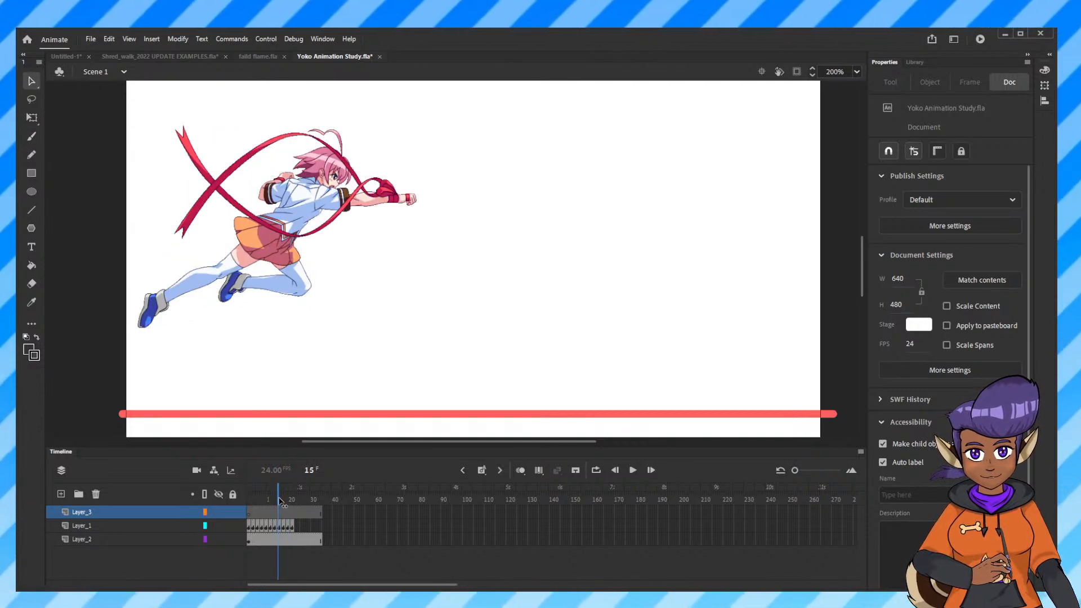
left_click(275, 493)
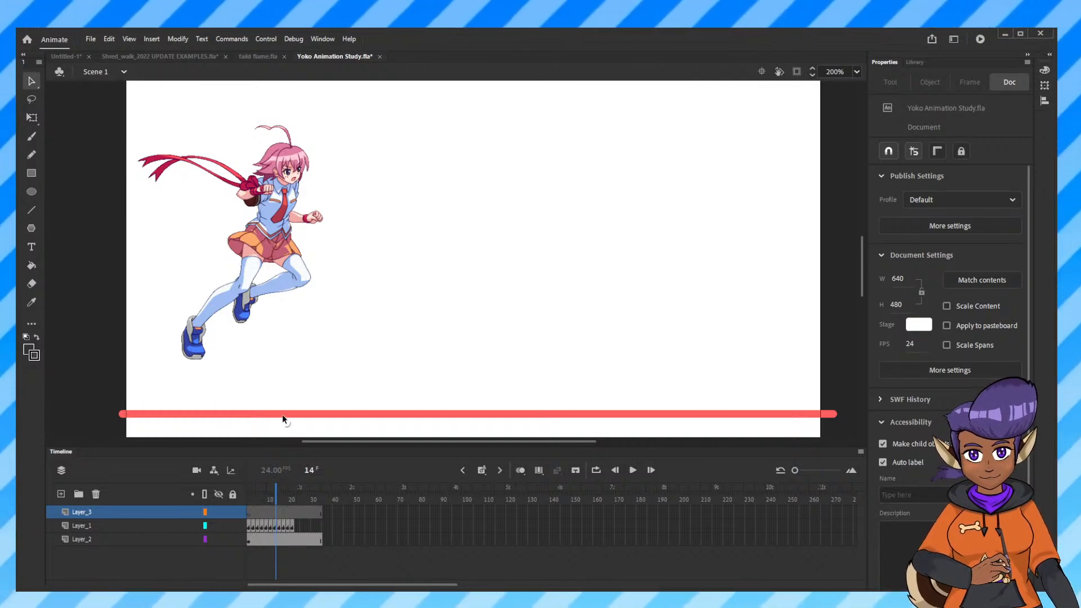
left_click_drag(275, 499, 271, 500)
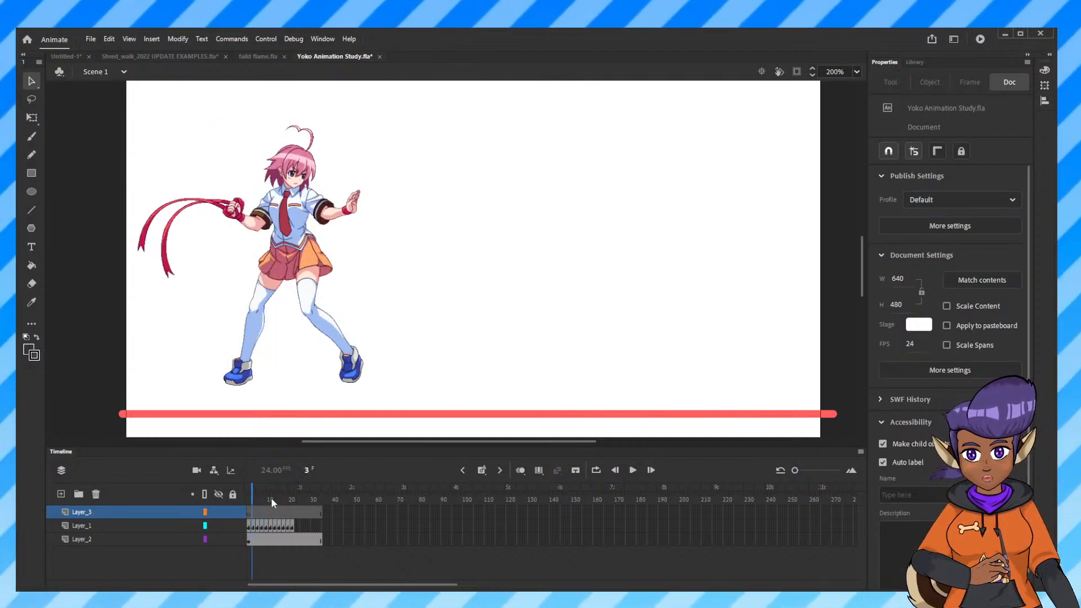
Advance one frame at a time from frame 3 to frame 10 to examine the wind-up before the punch.
key(".")
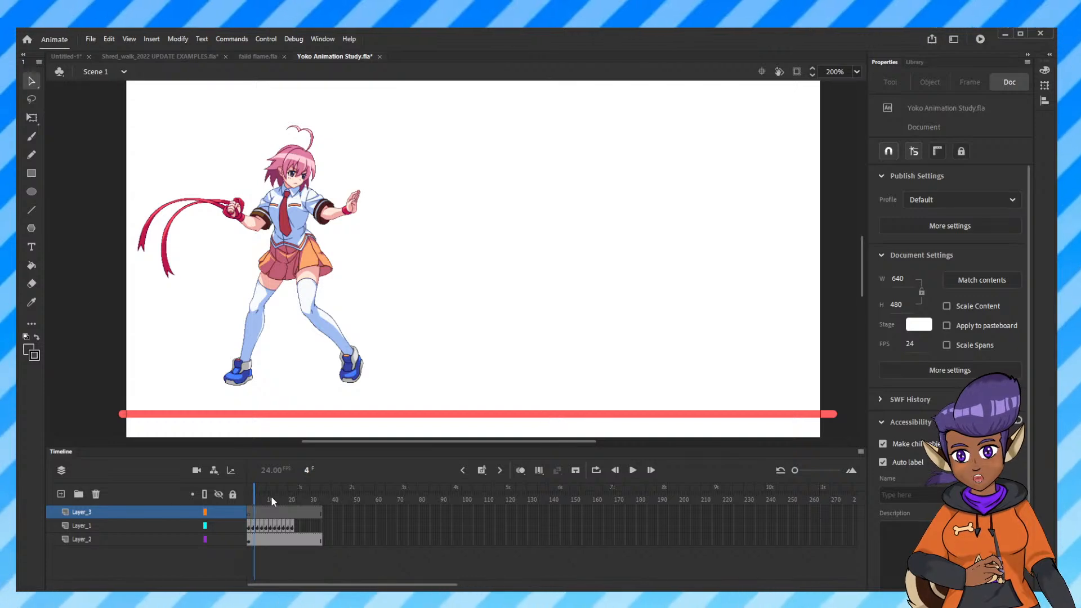
key(".")
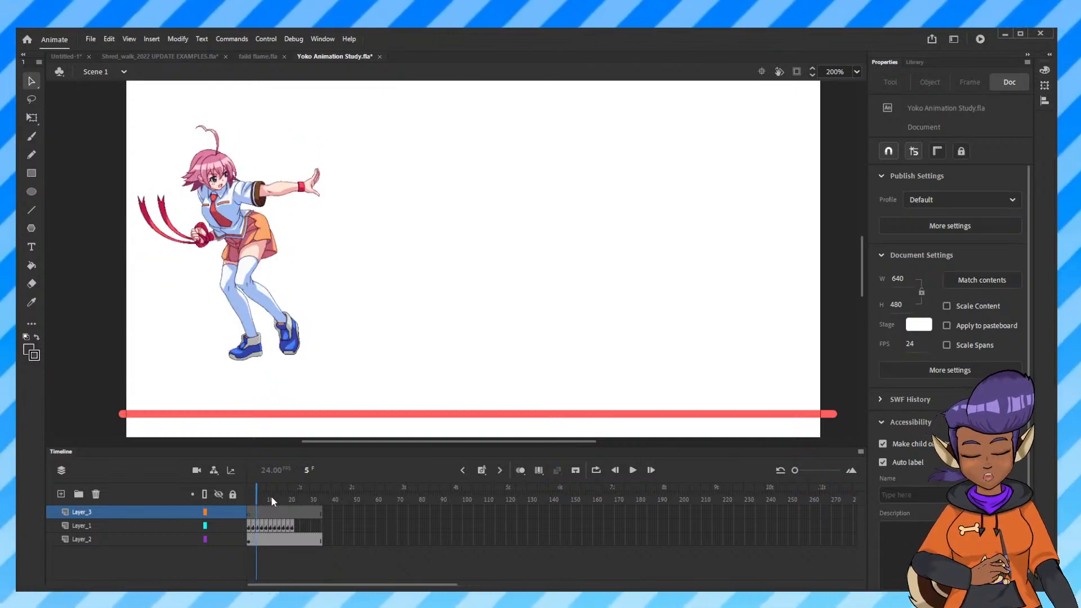
key(".")
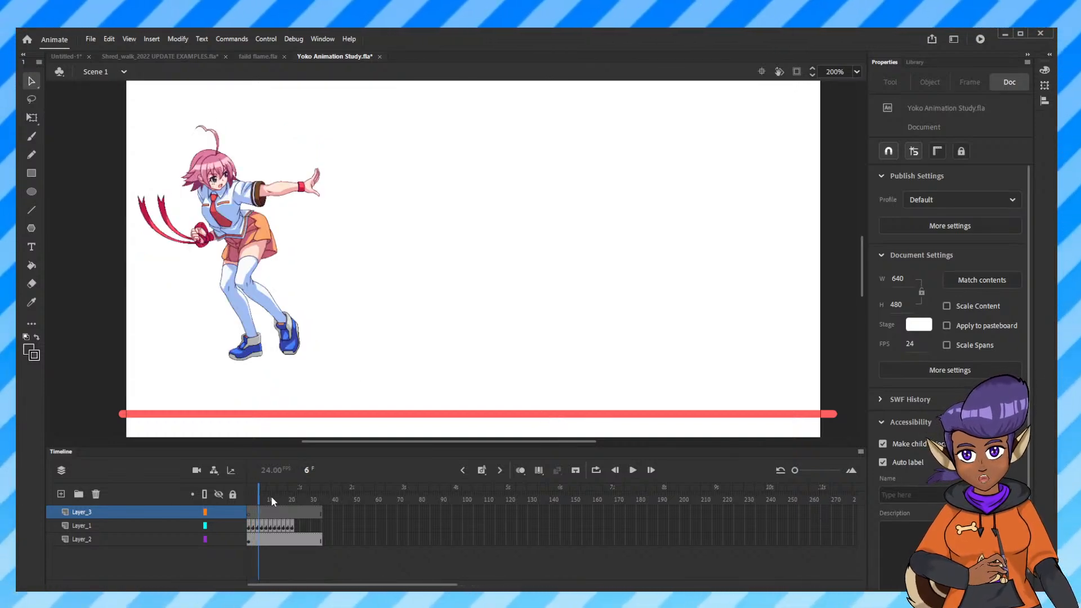
key(".")
key(".")
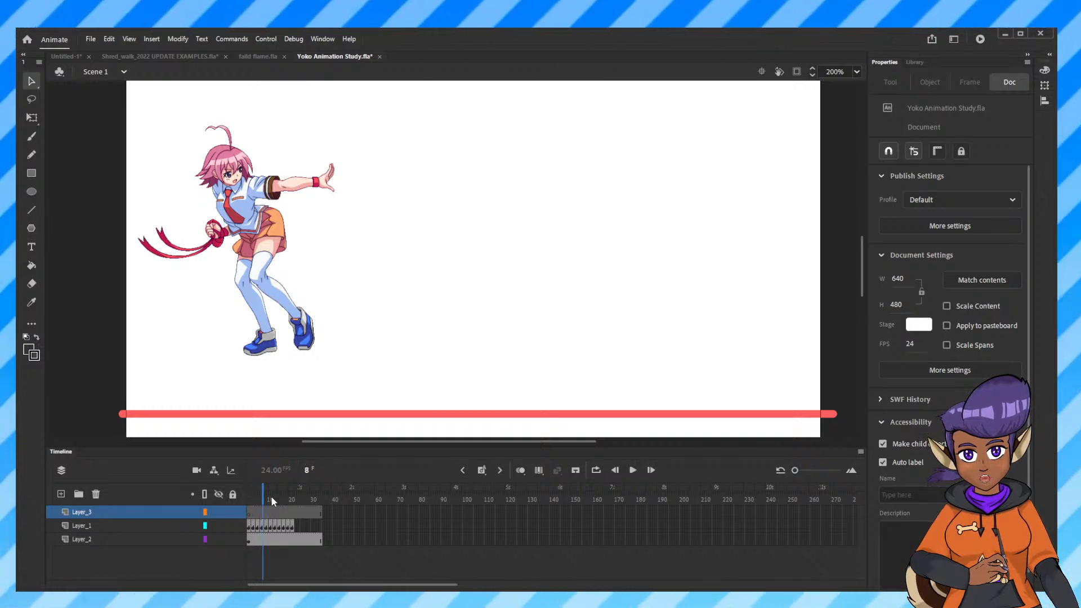
key(".")
key(".")
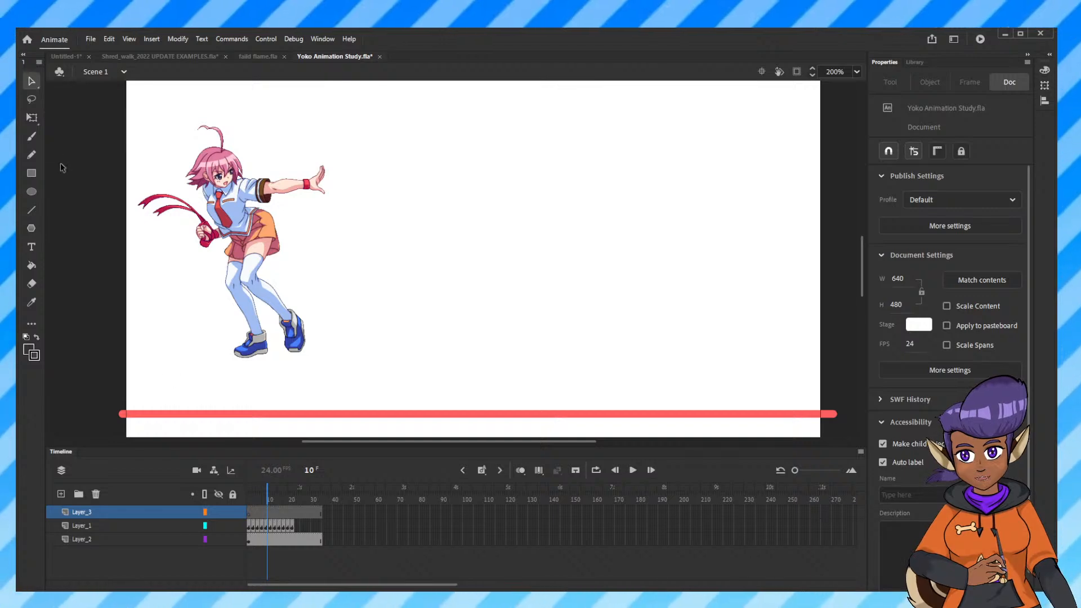
Activate the Classic Brush, select frame 10 on the top layer, and advance frame by frame through the punch to frame 23.
left_click(32, 137)
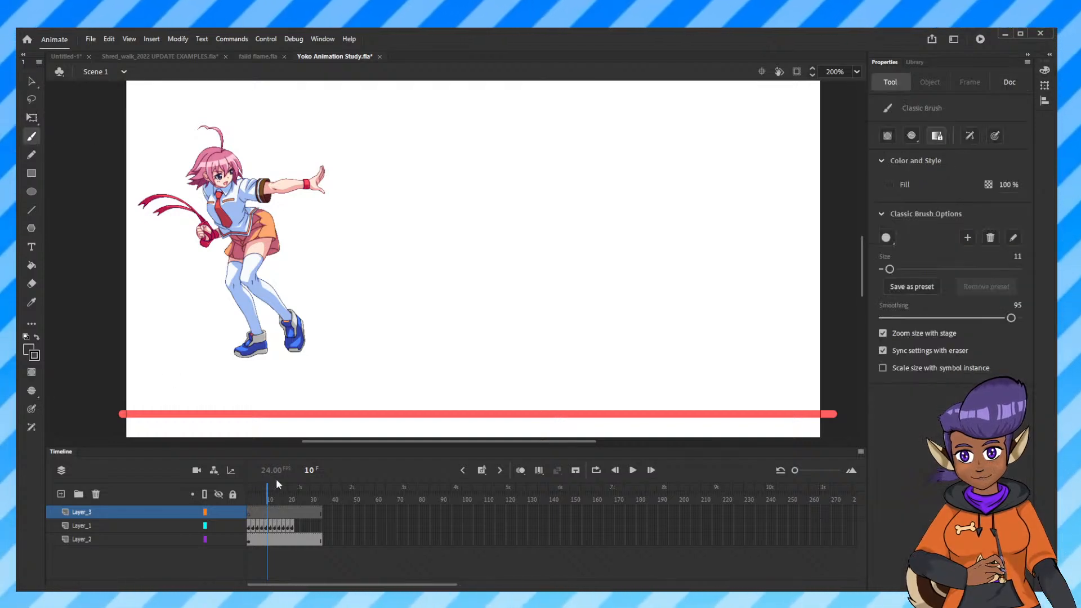
left_click(269, 513)
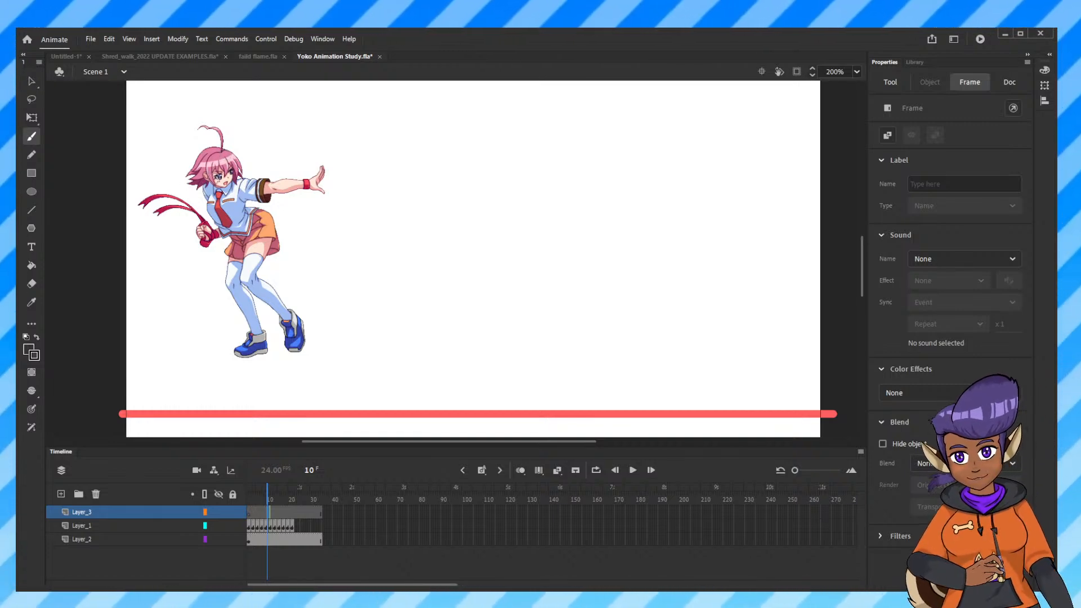
key("period")
key("comma")
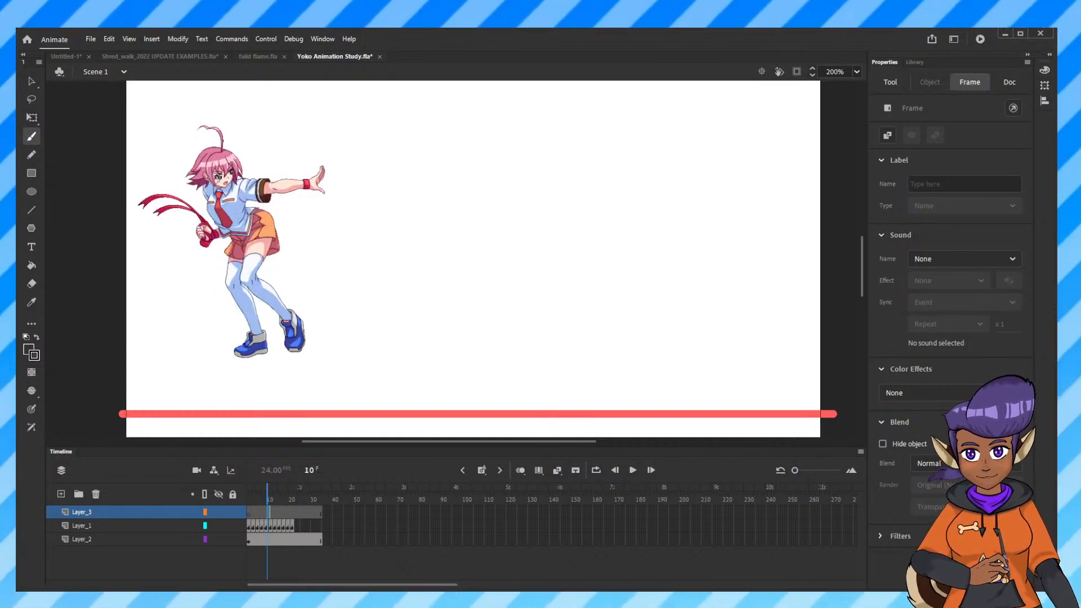
key("period")
key("period")
key("period")
key("period")
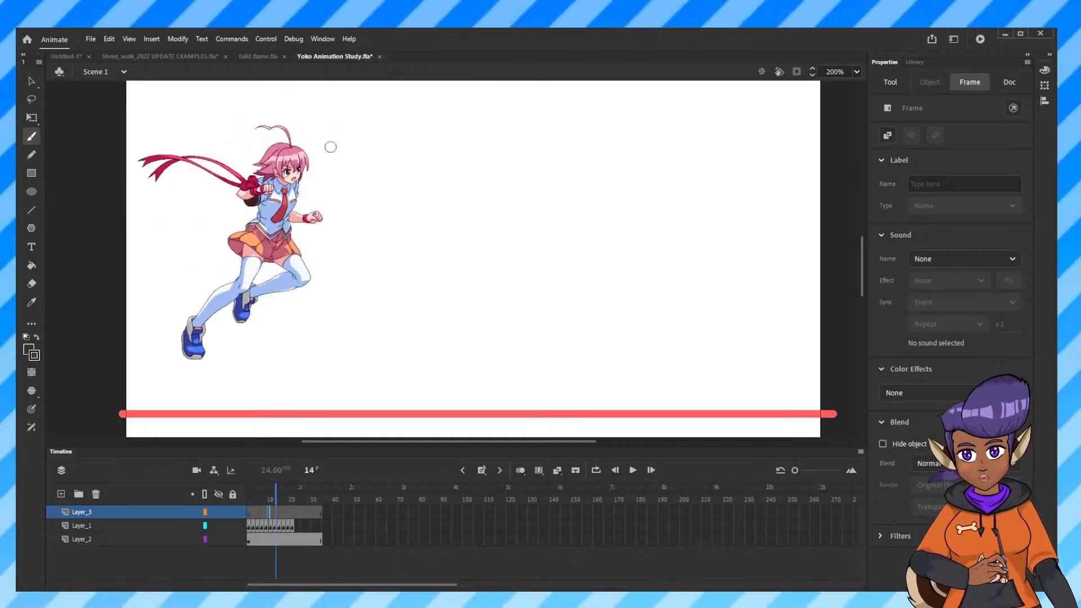
key("period")
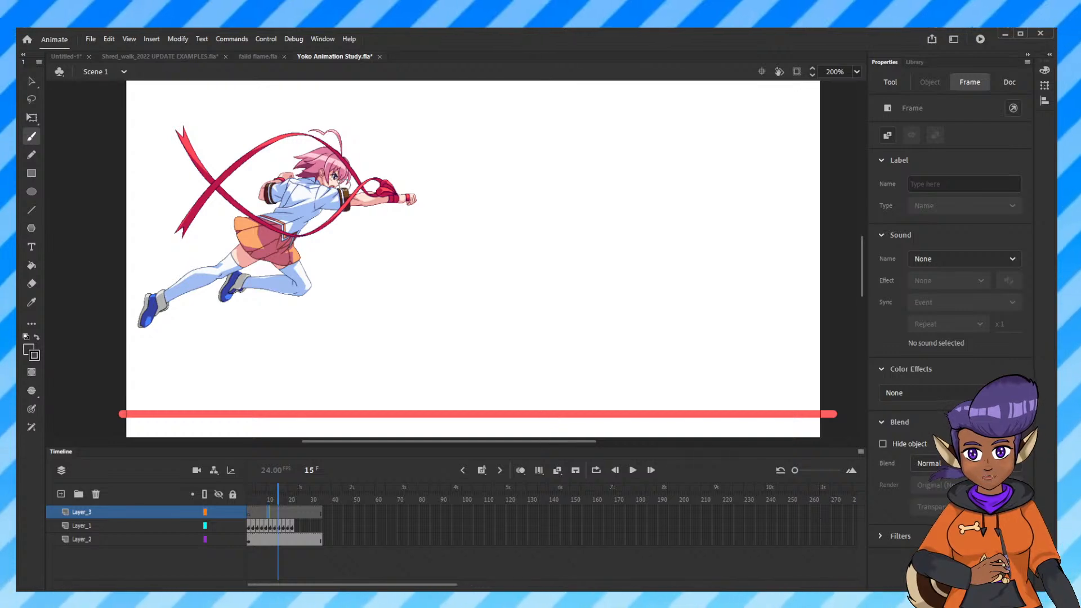
key("period")
key("period")
key("period")
key("period")
key("period")
key("period")
key("period")
key("period")
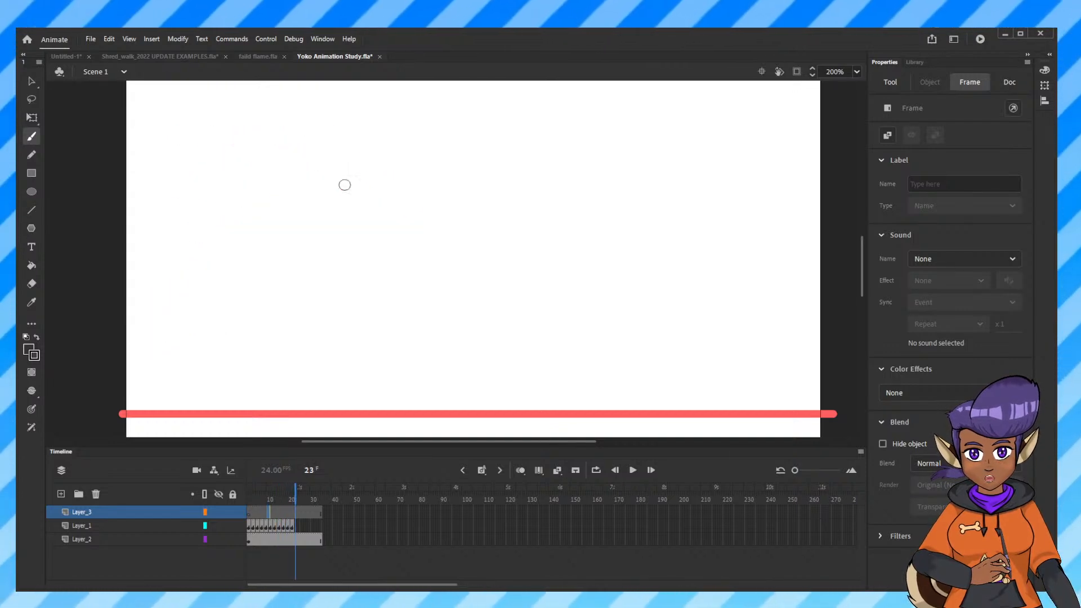
Step backward frame by frame from frame 23 to frame 4 to review the punch in reverse.
key("comma")
key("comma")
key("comma")
key("comma")
key("comma")
key("comma")
key("comma")
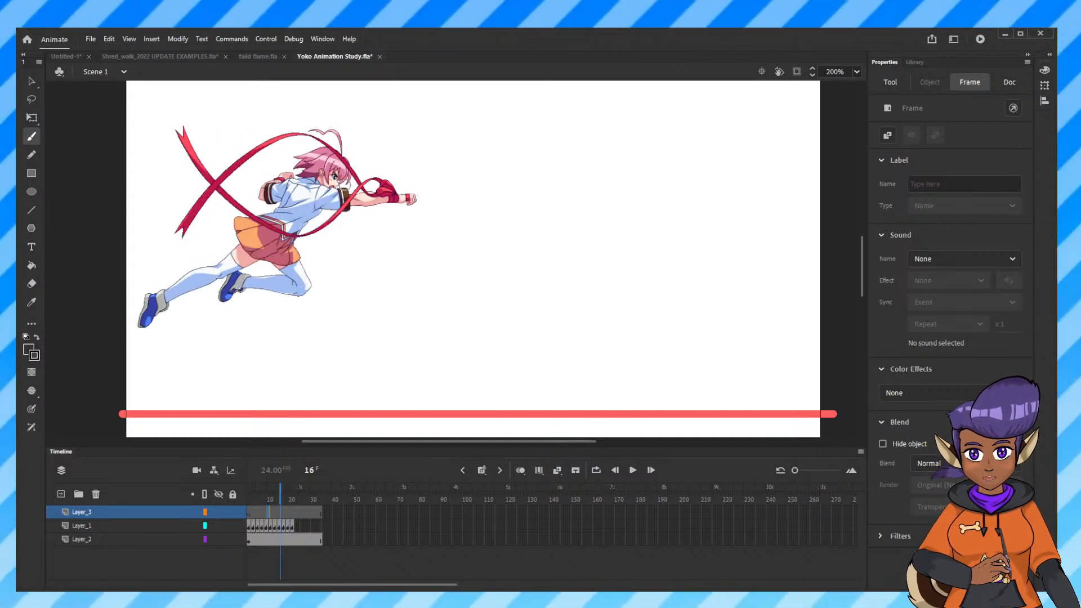
key("comma")
key("comma")
key("comma")
key("comma")
key("comma")
key("comma")
key("comma")
key("comma")
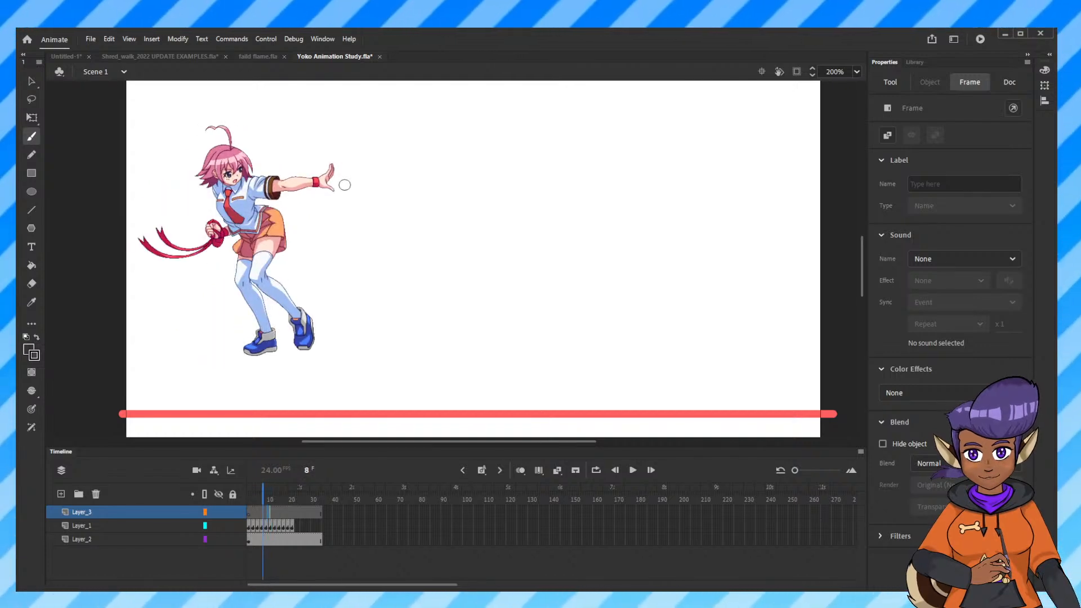
key("comma")
key("comma")
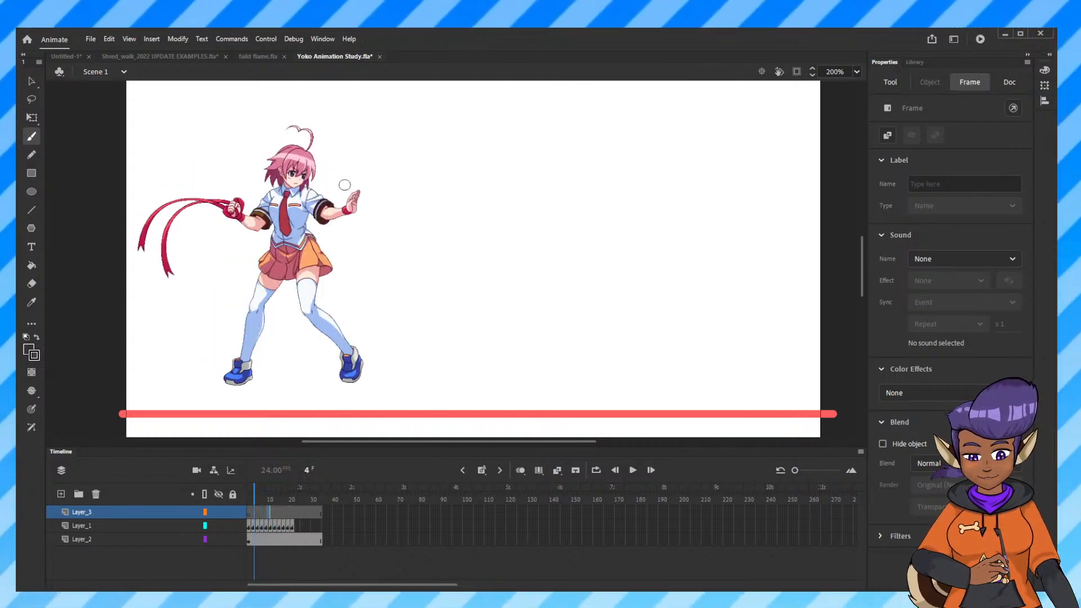
Advance frame by frame from frame 4 to frame 16 to review the wind-up and the punch.
key("period")
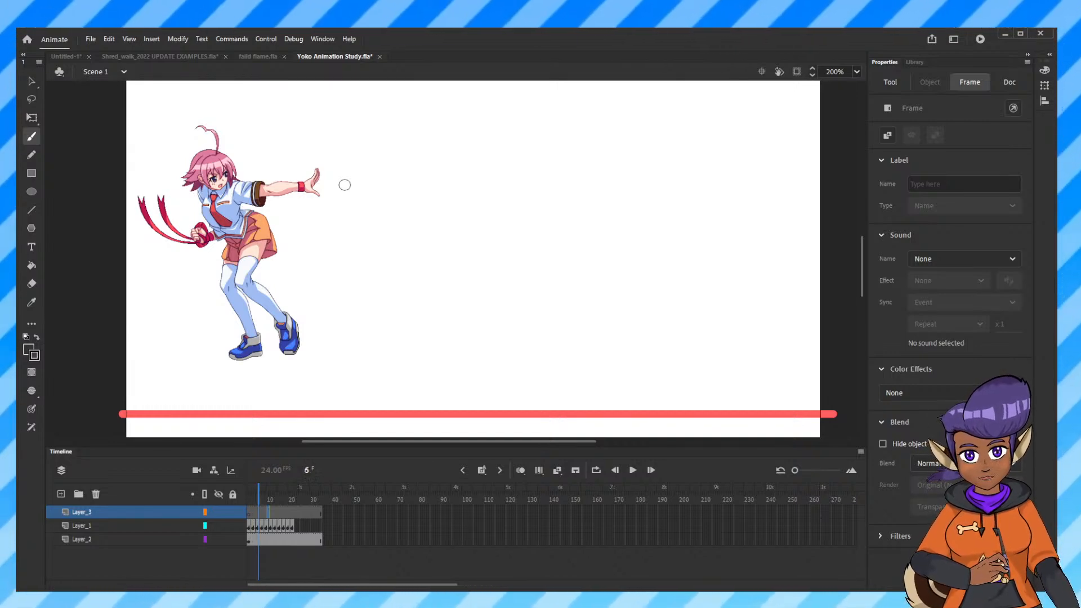
key("period")
key("period")
key("period")
key("period")
key("period")
key("period")
key("period")
key("period")
key("period")
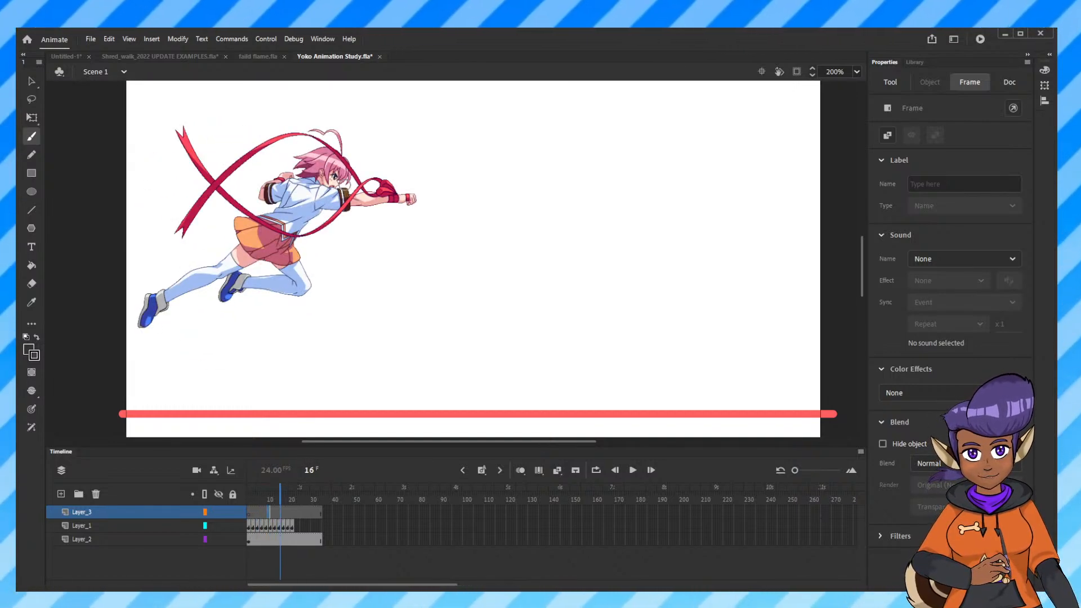
Step back to frame 12, then flip between frames 14 and 15 to compare the lunge with the extended punch.
key("comma")
key("comma")
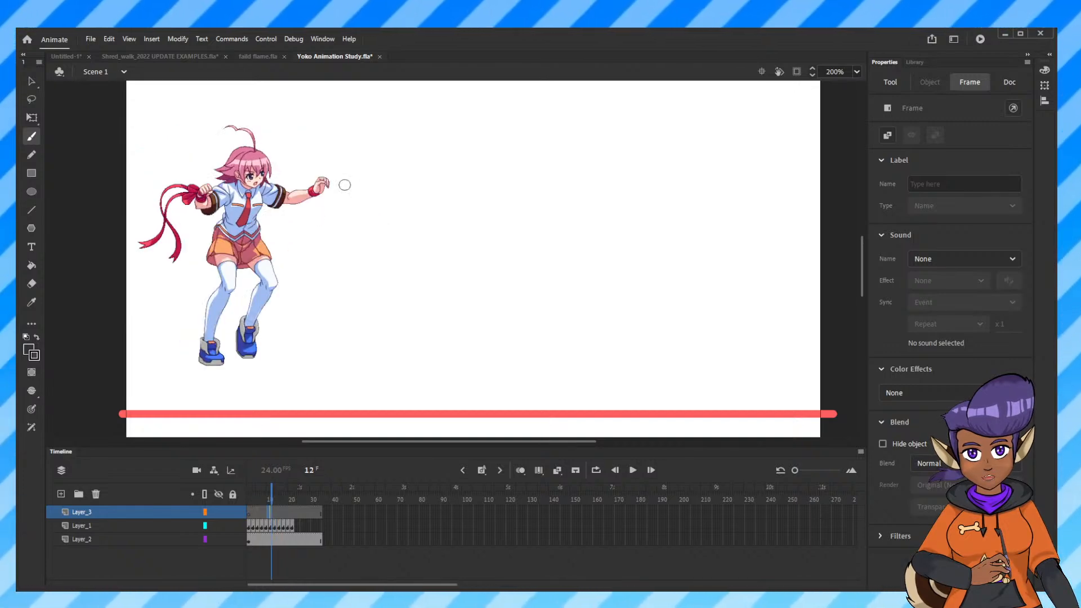
key("comma")
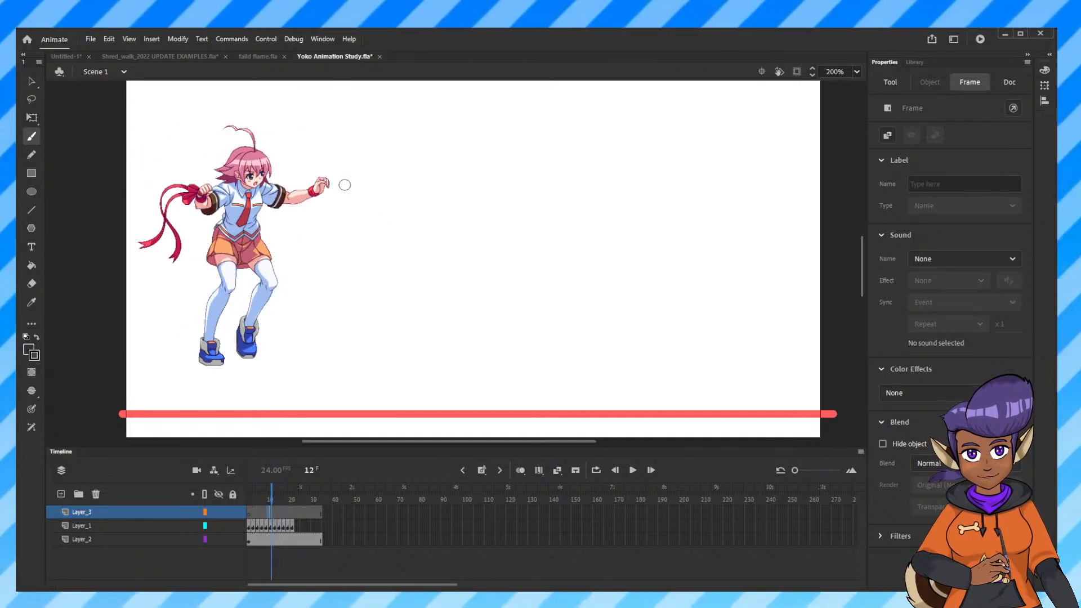
key("period")
key("period")
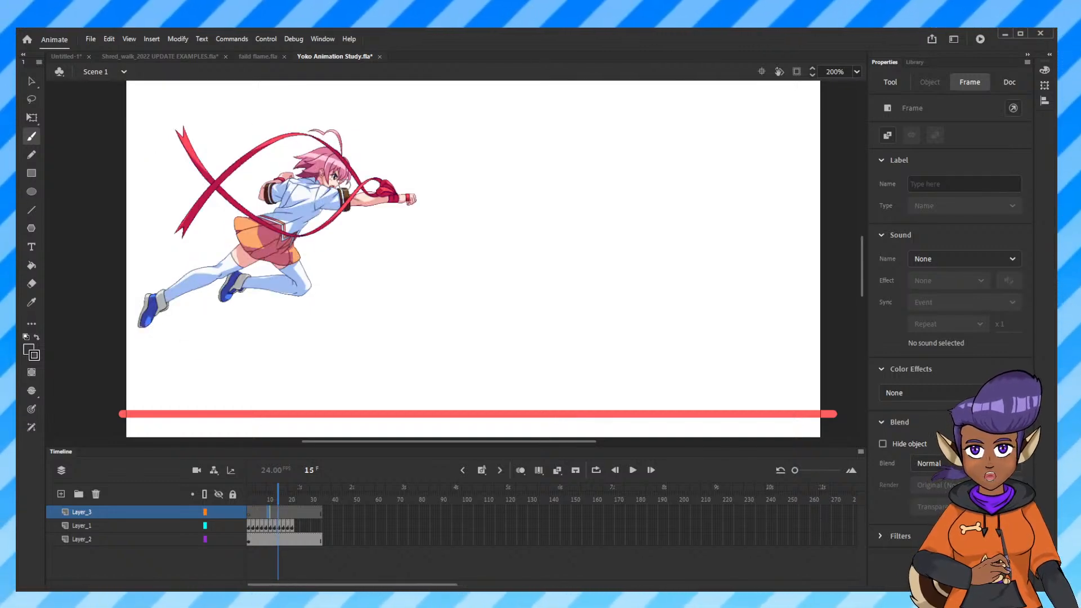
key("comma")
key("period")
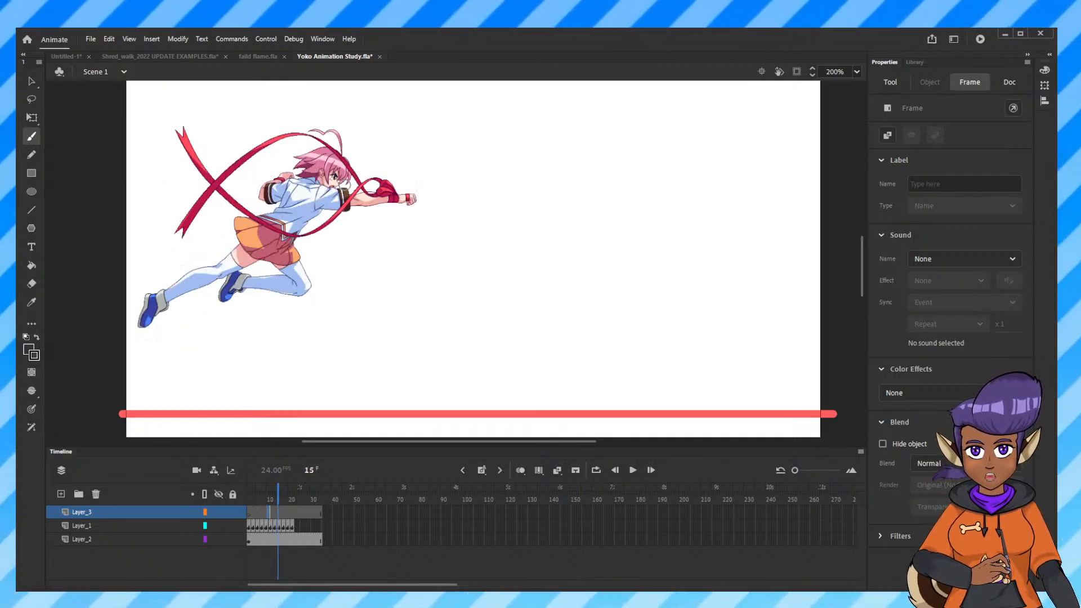
key("comma")
key("period")
key("comma")
key("period")
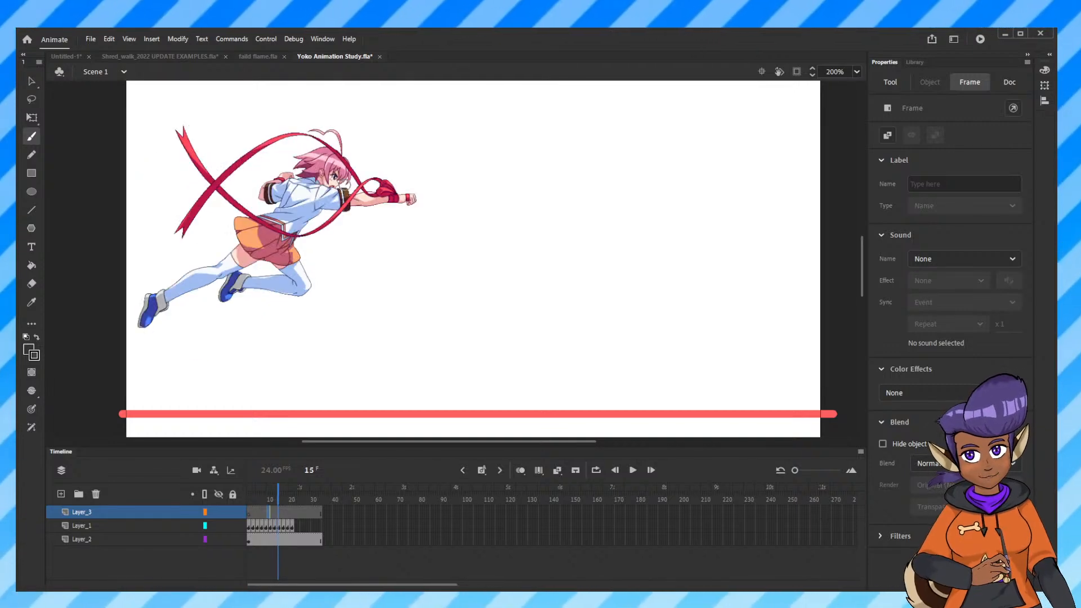
key("comma")
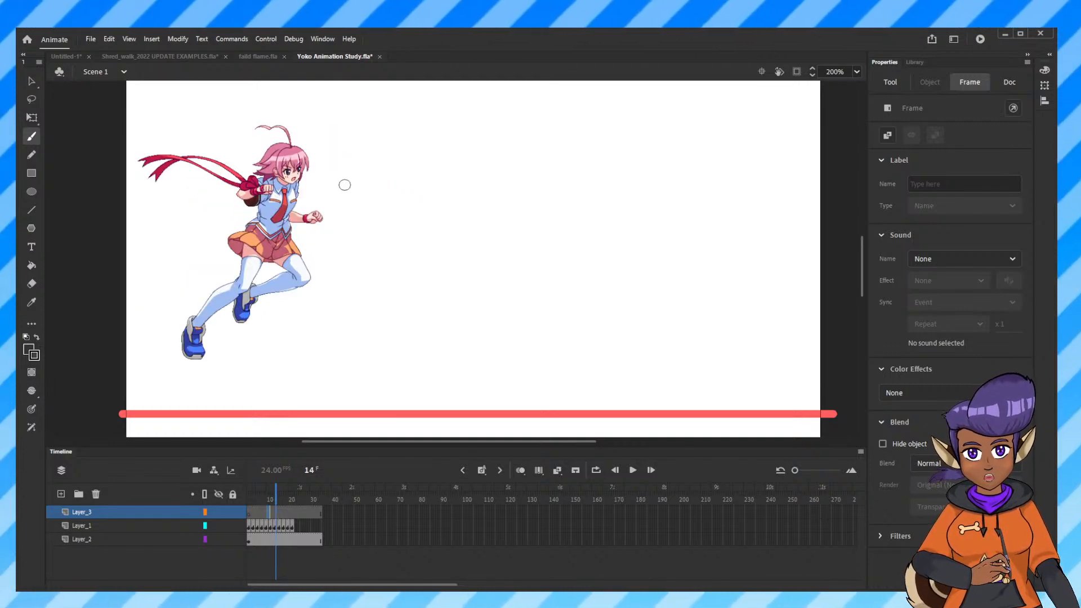
key("period")
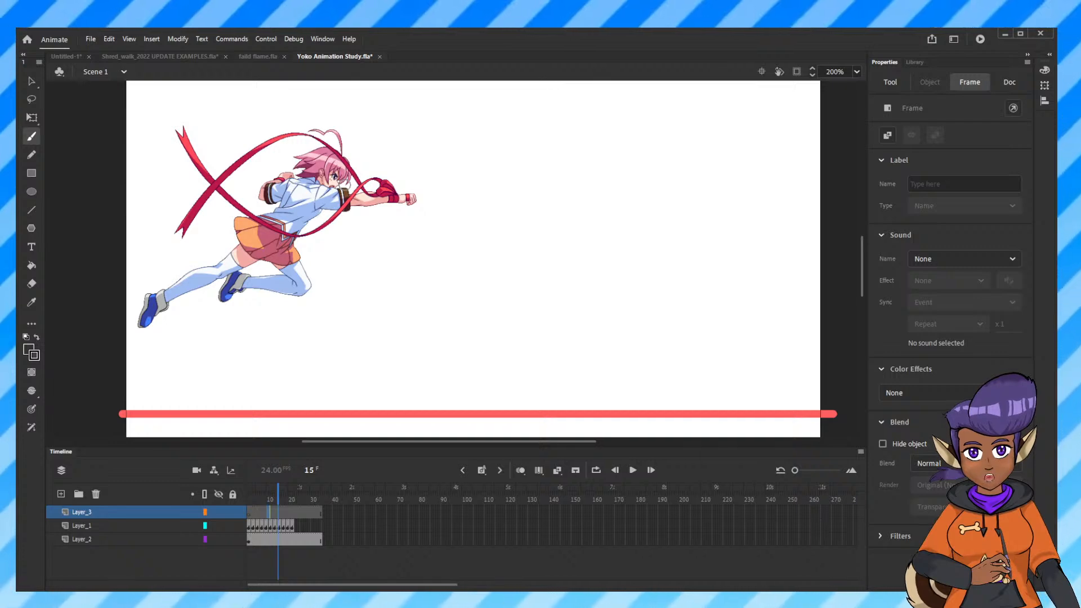
Advance frame by frame to frame 20 and step back to frame 16 to examine the ribbon motion after the punch.
key("period")
key("period")
key("period")
key("period")
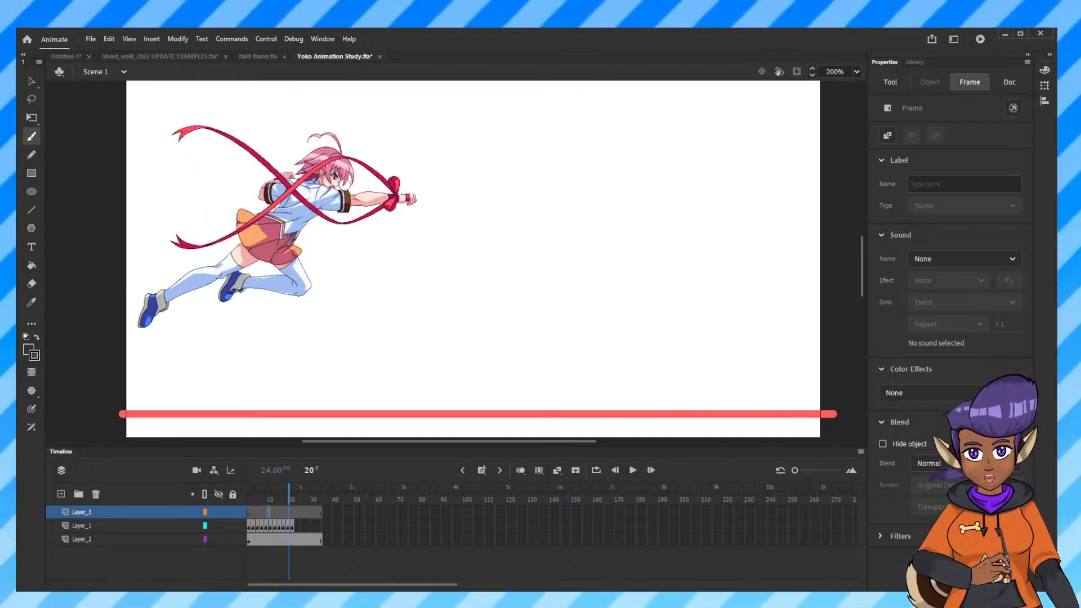
key("comma")
key("comma")
key("comma")
key("period")
key("comma")
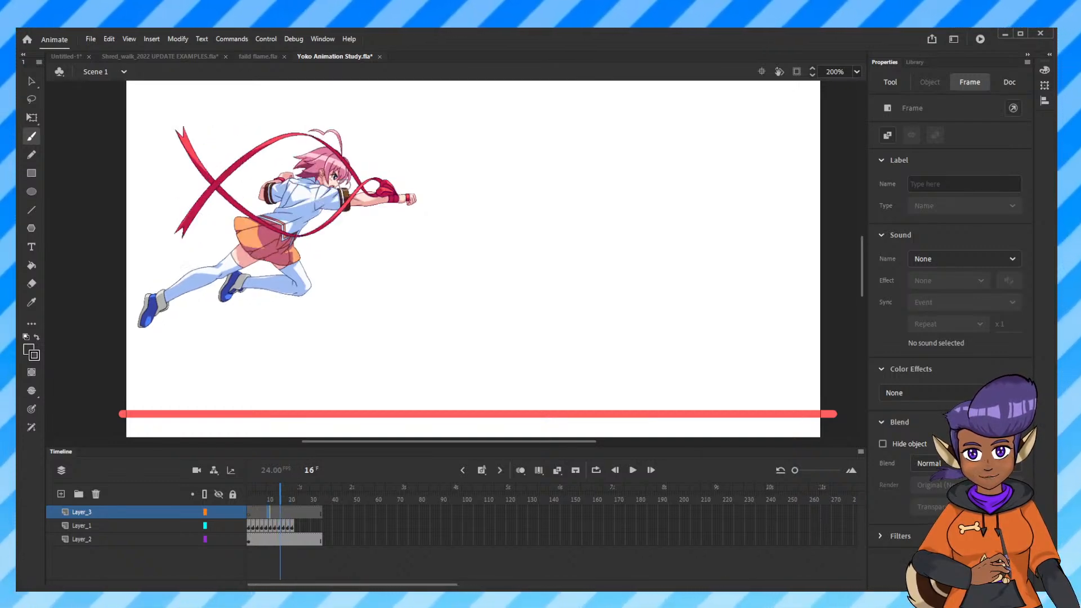
Step back from frame 16 and flip around frame 12 to examine the pose leading into the lunge.
key("comma")
key("comma")
key("comma")
key("period")
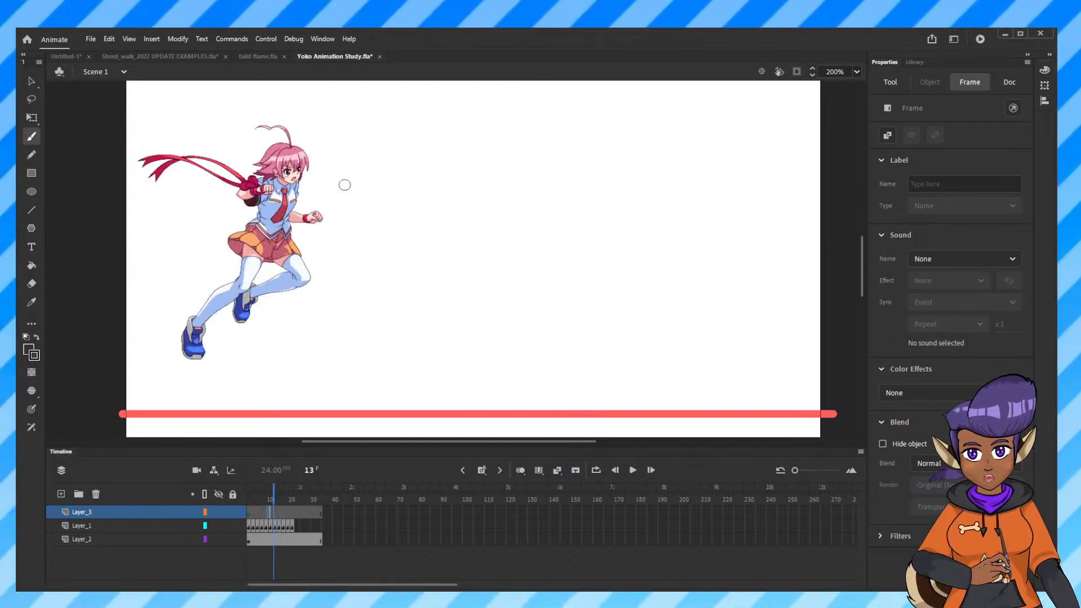
key("period")
key("comma")
key("comma")
key("comma")
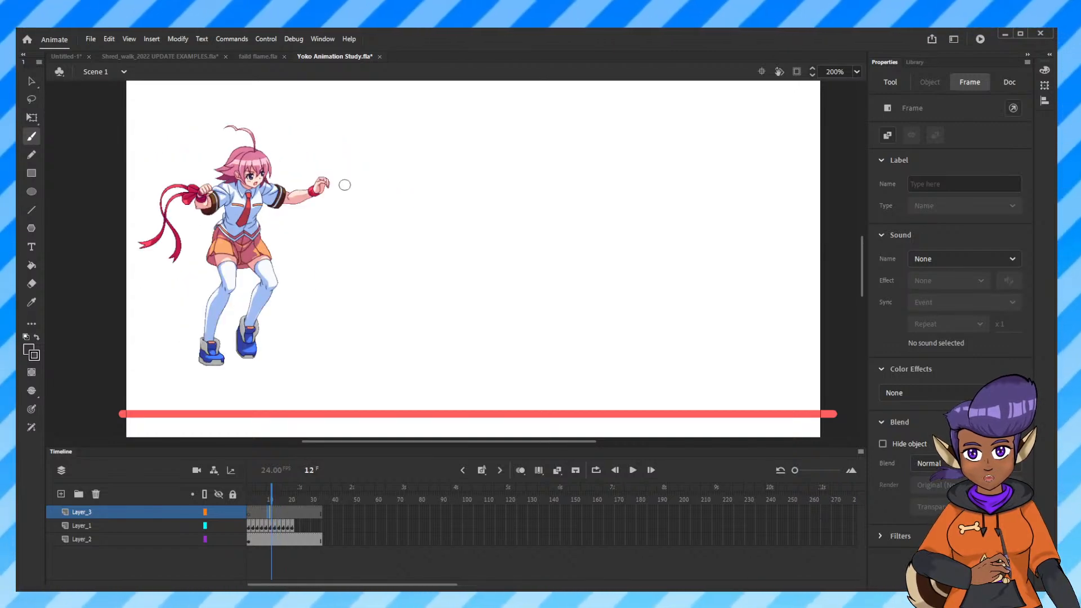
key("comma")
key("period")
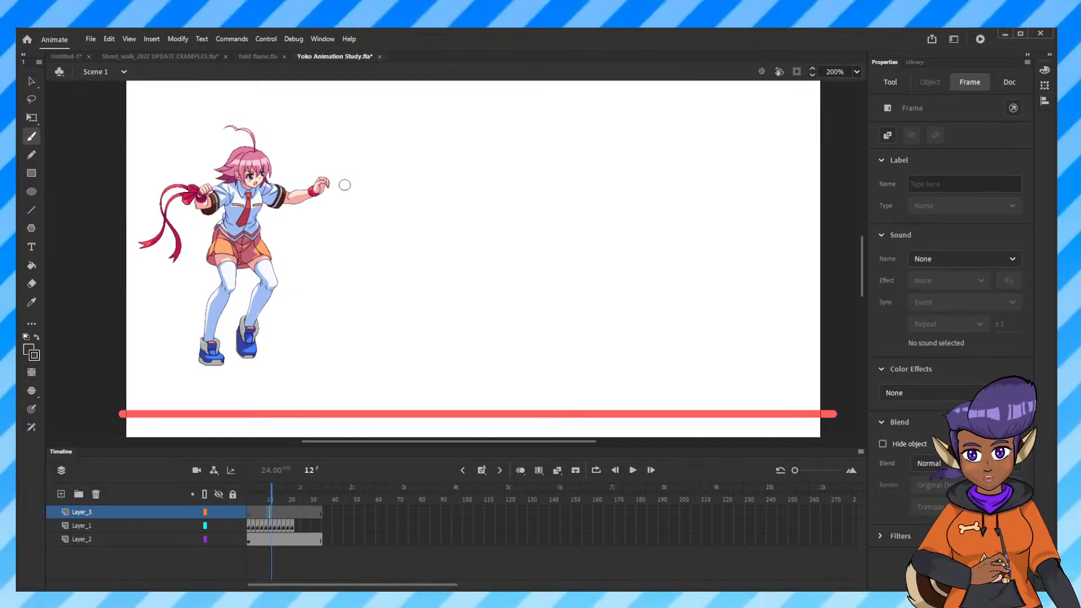
key("comma")
key("period")
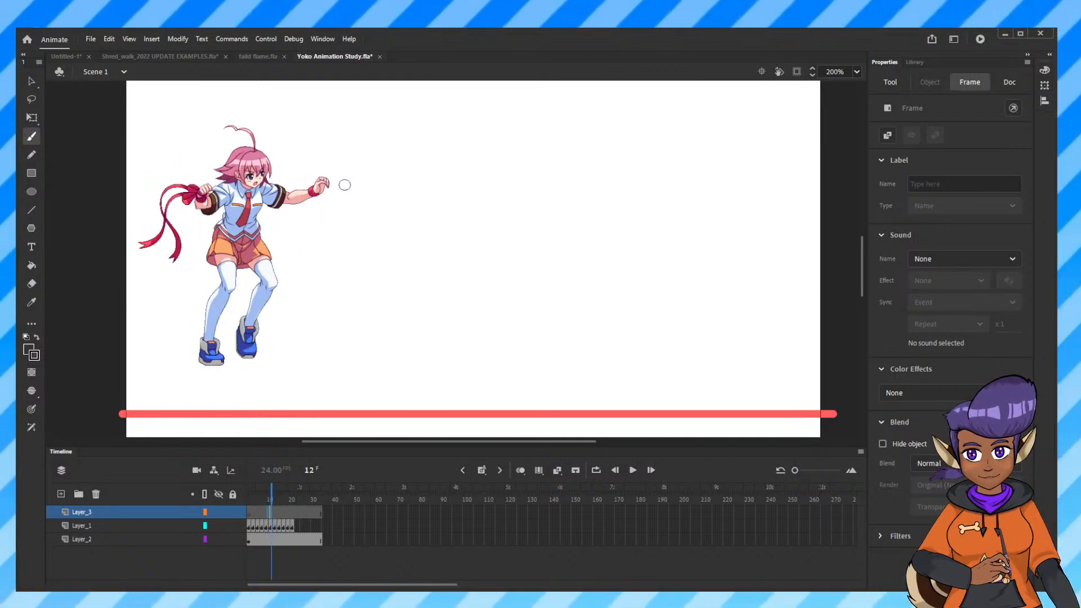
Flip repeatedly between frames 12 and 13 to compare the crouched pose with the start of the lunge.
key("comma")
key("period")
key("period")
key("comma")
key("period")
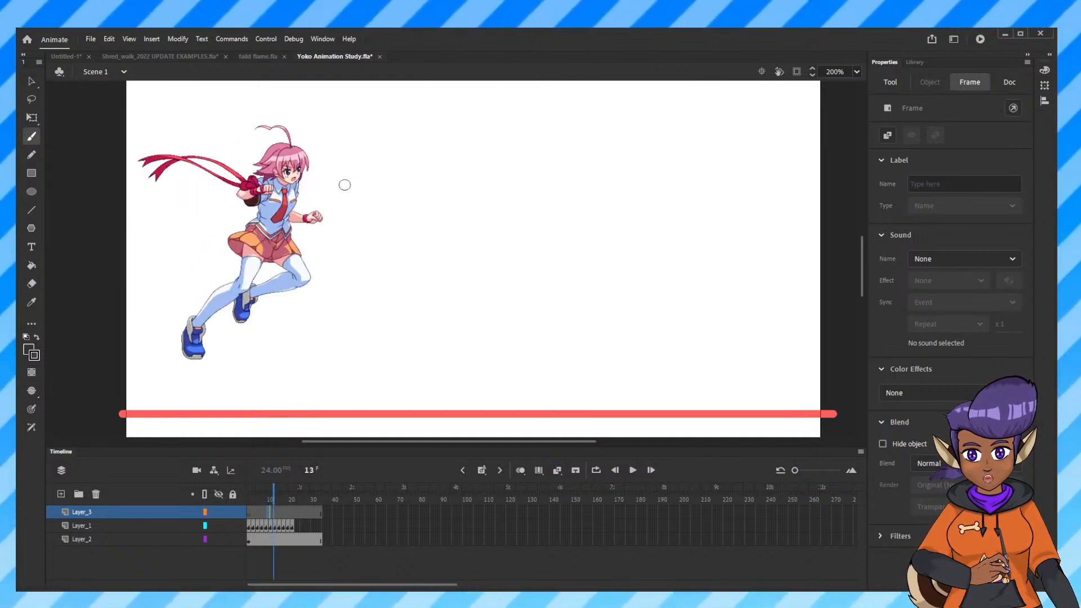
key("comma")
key("period")
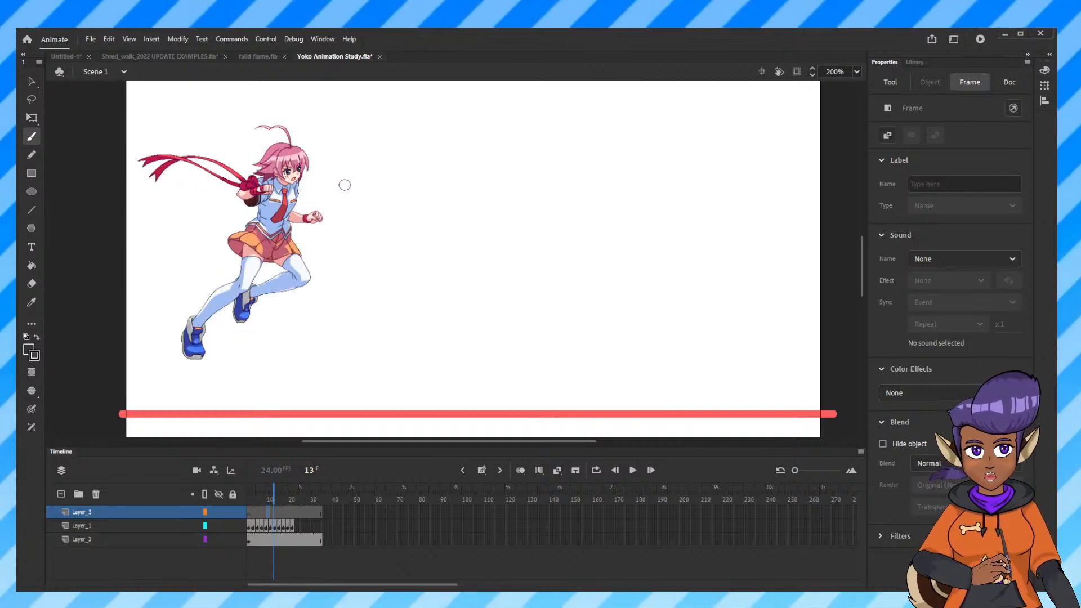
key("comma")
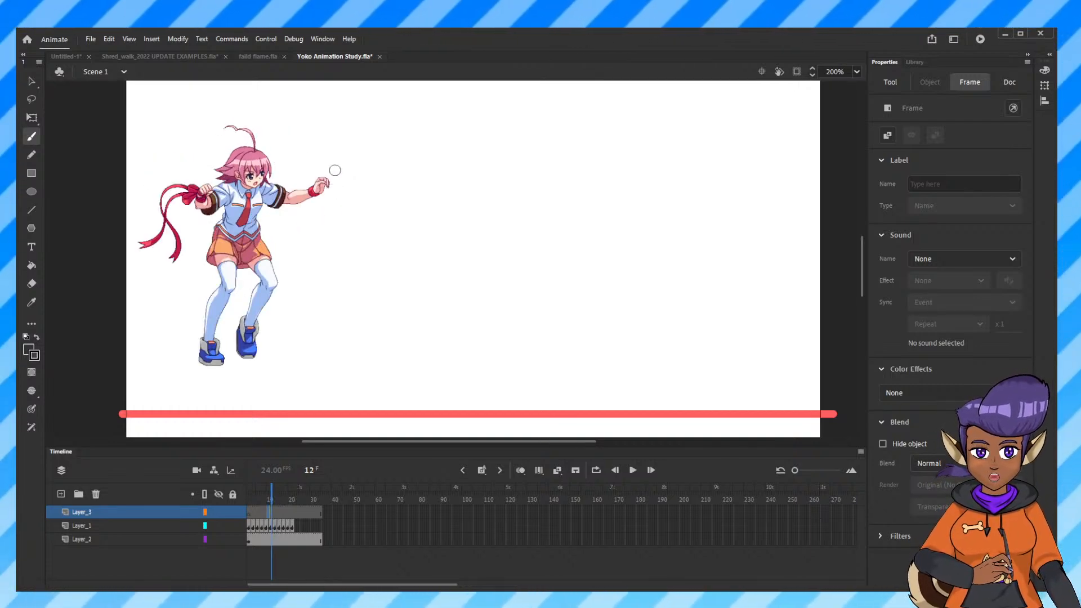
key("period")
key("comma")
key("period")
Advance to frame 17 and step backward to frame 7 to review the lunge and wind-up in reverse.
key("period")
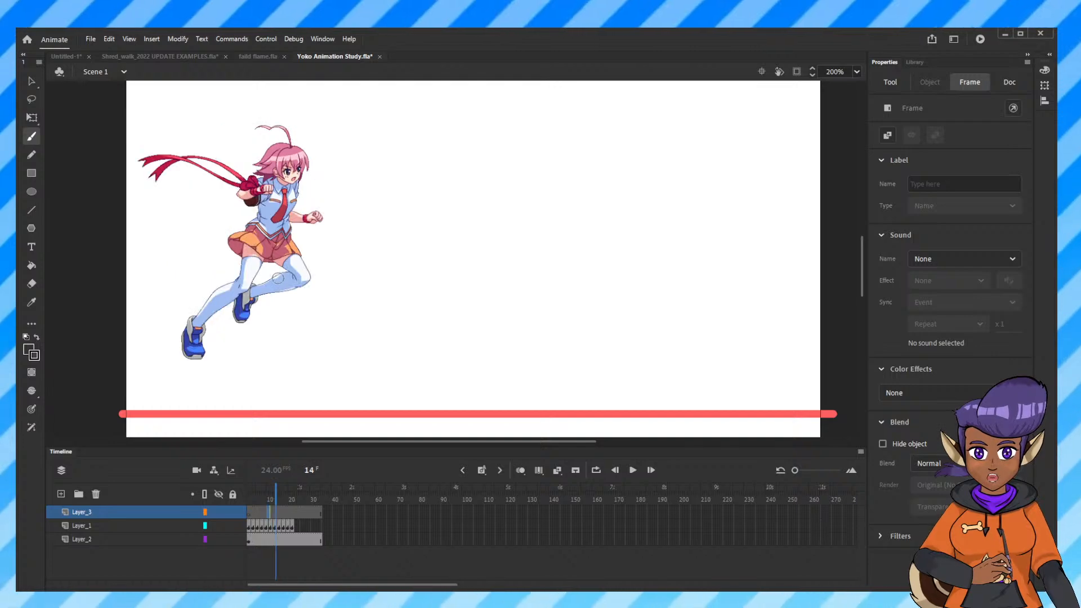
key("period")
key("period")
key("period")
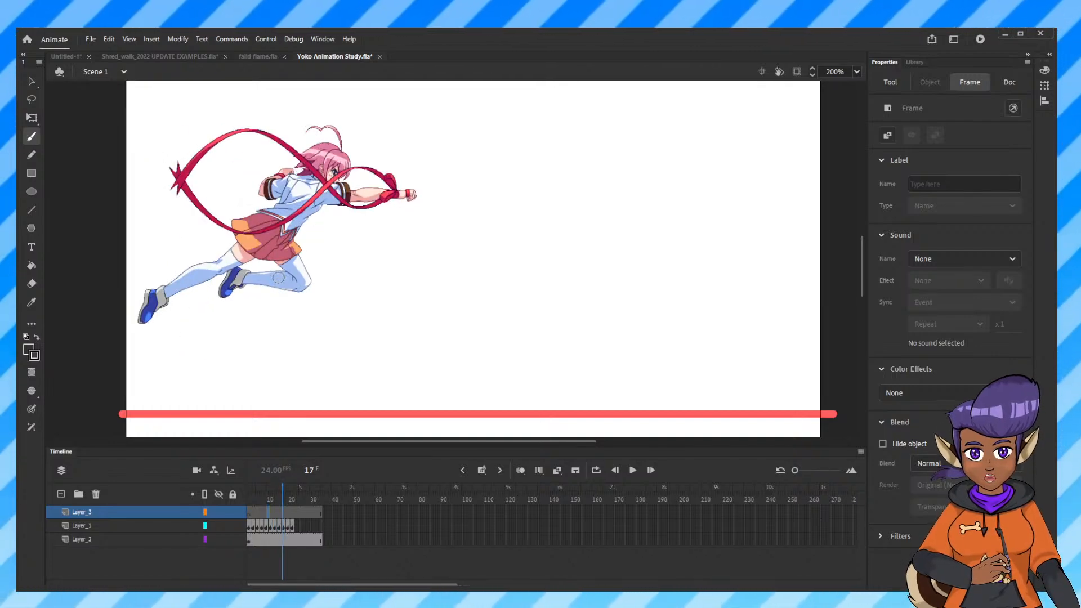
key("comma")
key("comma")
key("comma")
key("comma")
key("comma")
key("comma")
key("comma")
key("comma")
key("comma")
key("comma")
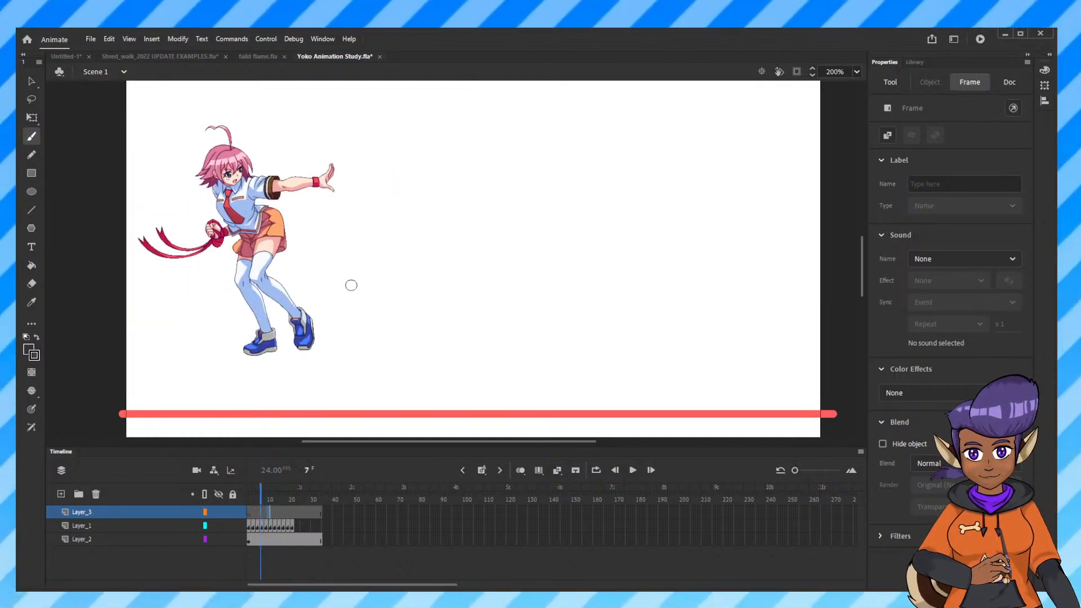
Advance frame by frame from frame 7 through the complete punch to frame 23, then step back two frames.
key("period")
key("period")
key("period")
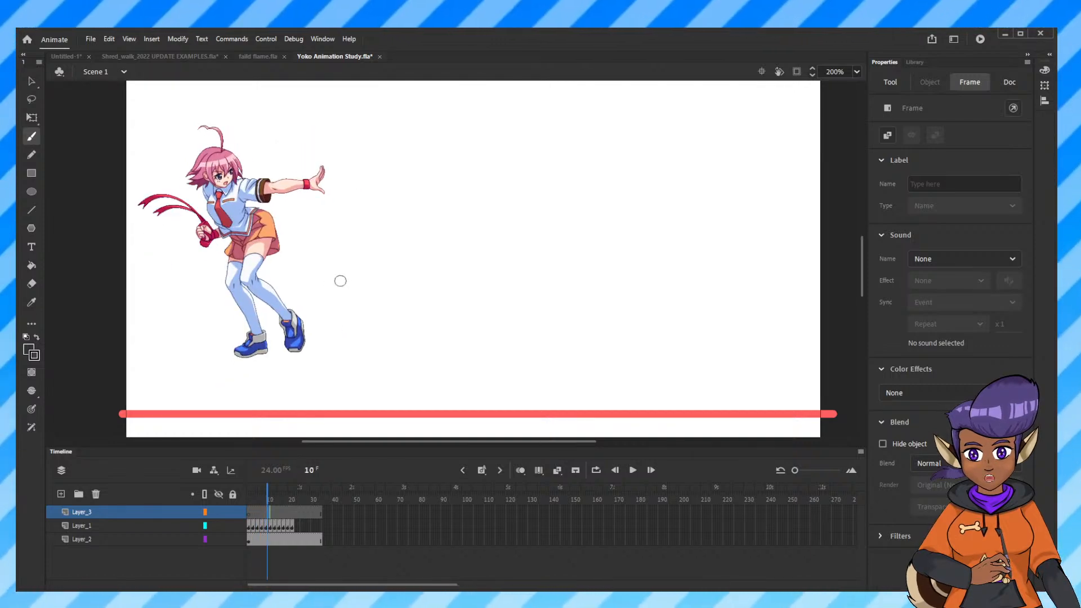
key("period")
key("period")
key("period")
key("period")
key("period")
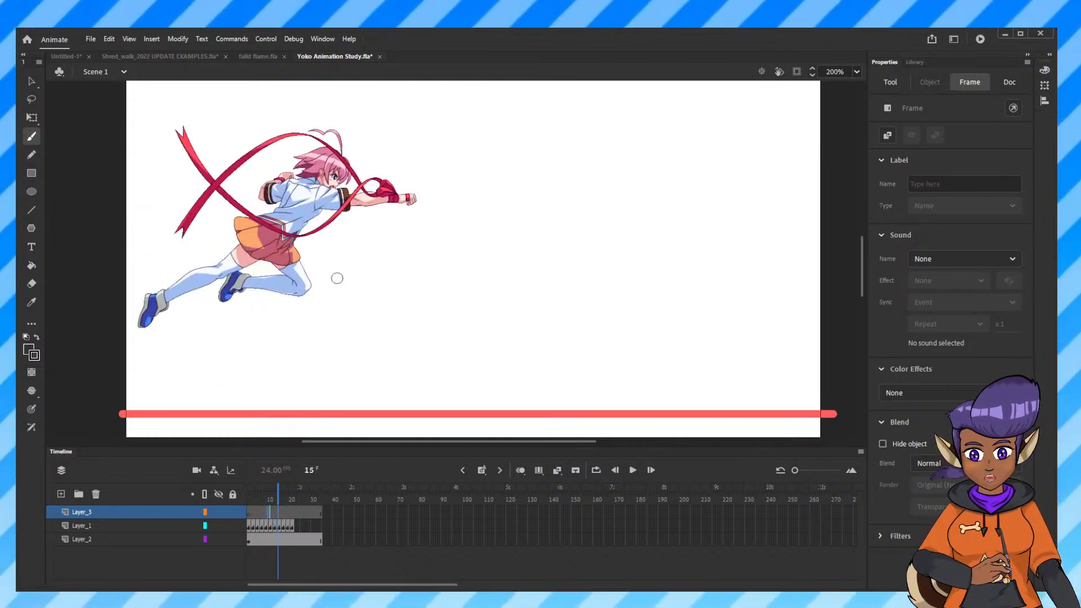
key("period")
key("period")
key("period")
key("period")
key("period")
key("period")
key("period")
key("period")
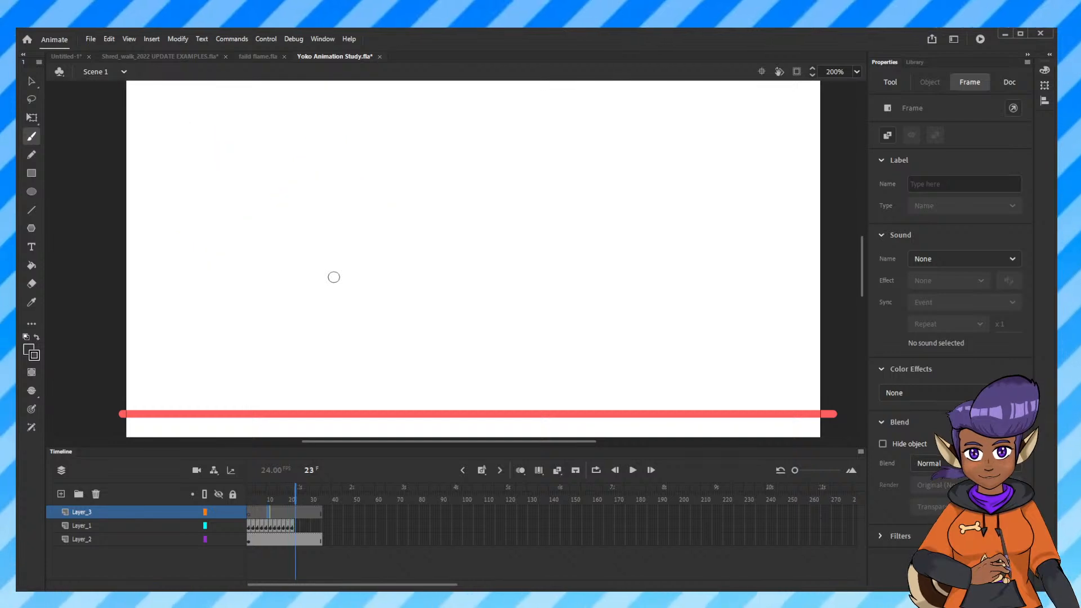
key("comma")
key("comma")
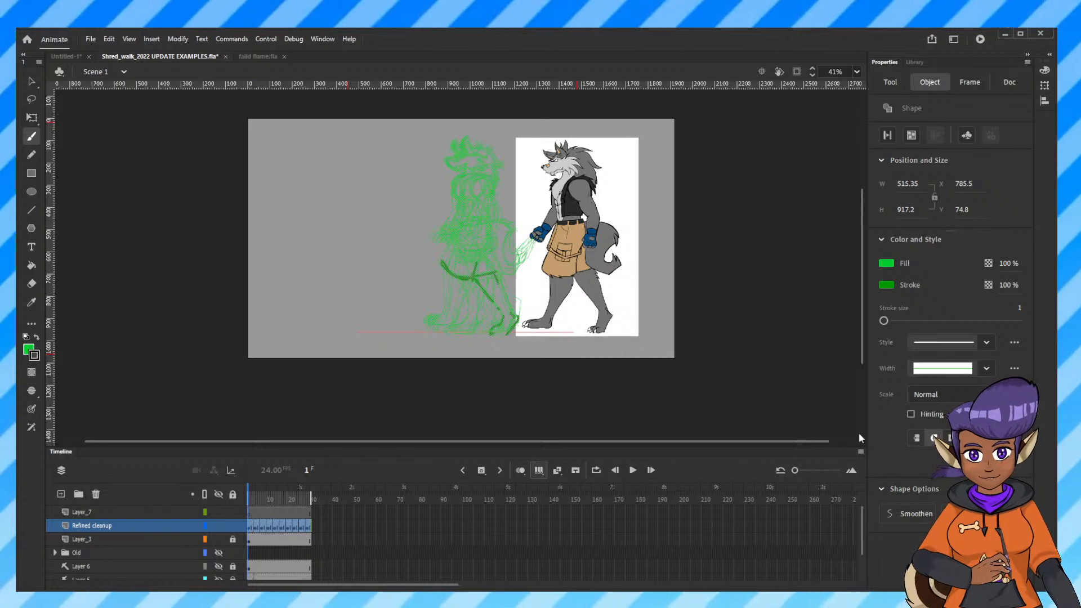
Widen the timeline frames, recolour the Refined cleanup sketches blue across all frames, and turn off multiple-frame editing.
left_click_drag(796, 477, 811, 477)
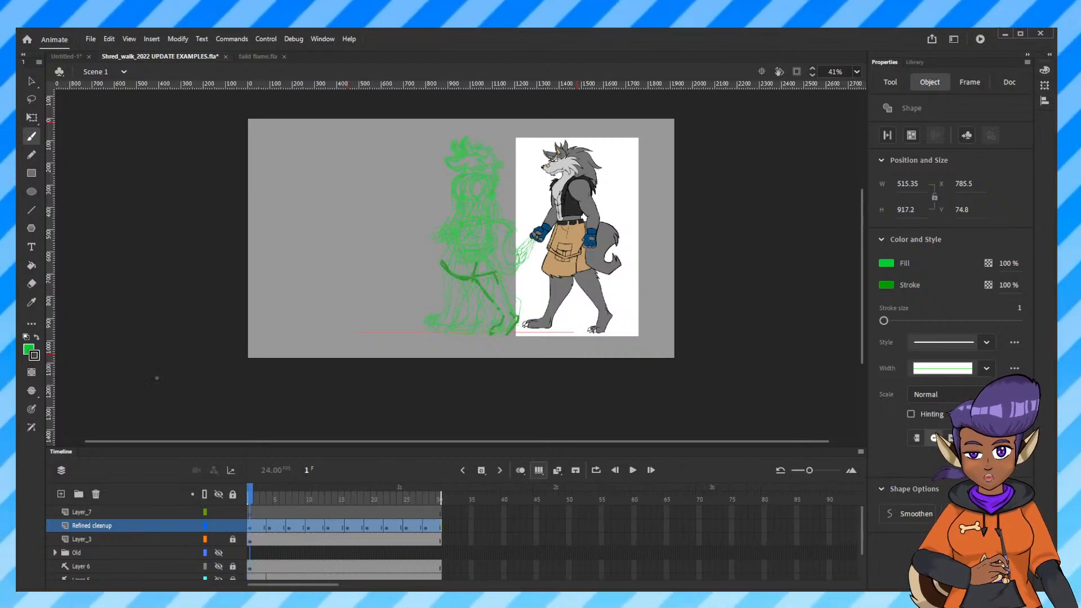
left_click(98, 418)
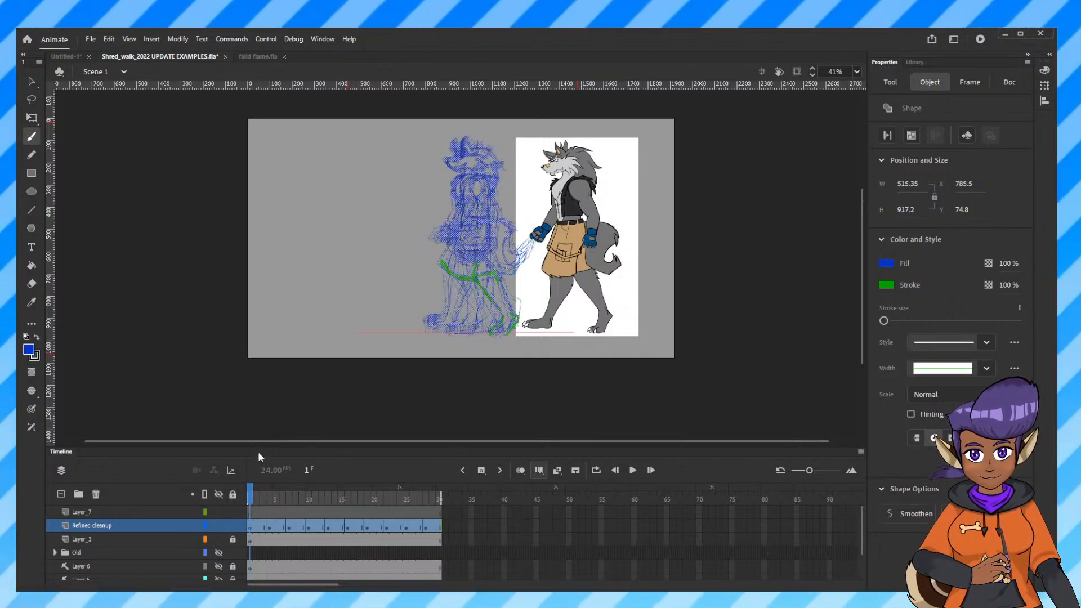
left_click(542, 471)
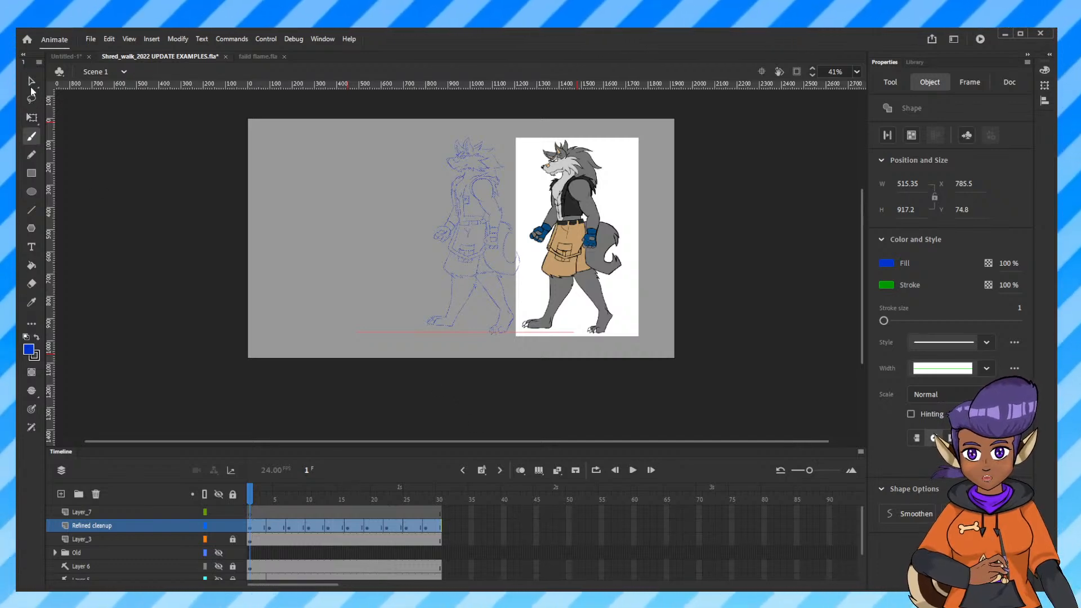
Deselect the wolf sketch and open the stage colour in the document settings.
left_click(31, 81)
left_click(265, 269)
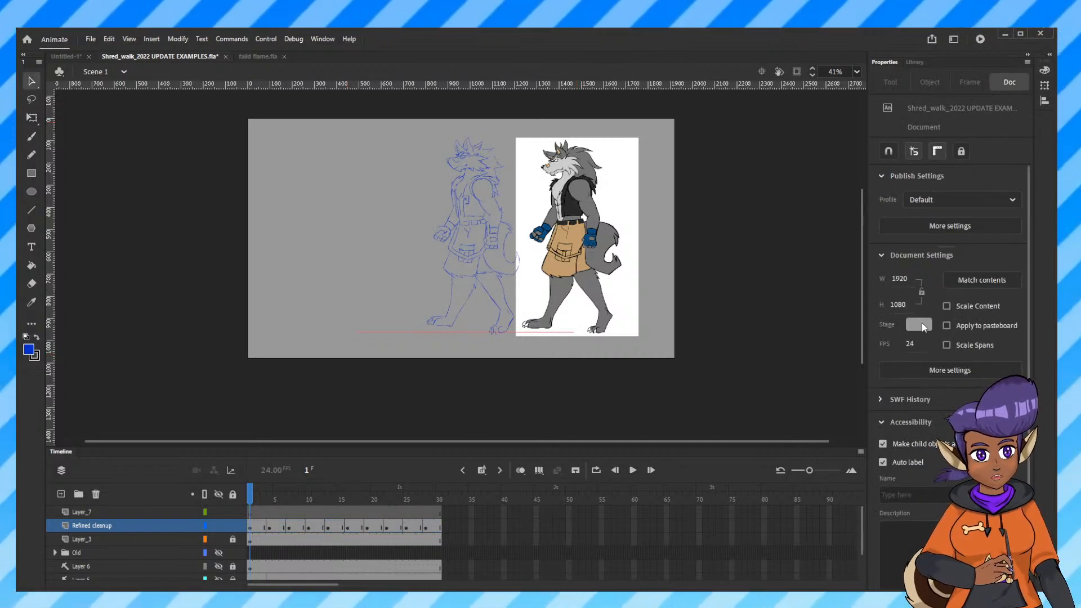
left_click(923, 327)
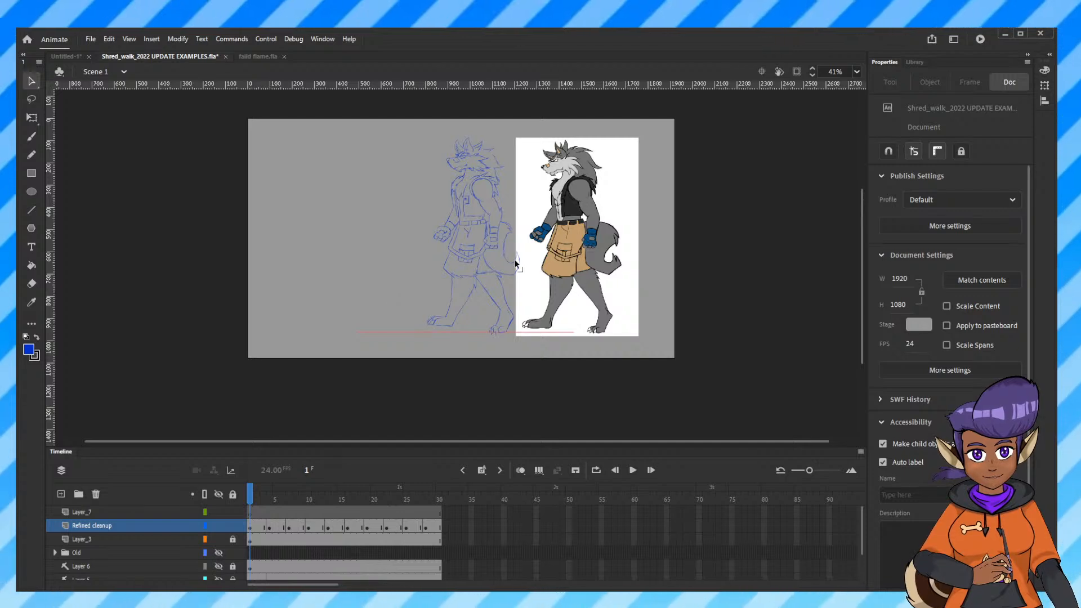
Enlarge the stage work area, reset the fill colour to black, and activate the Classic Brush with a close-up of the wolf sketch.
key("ctrl+equal")
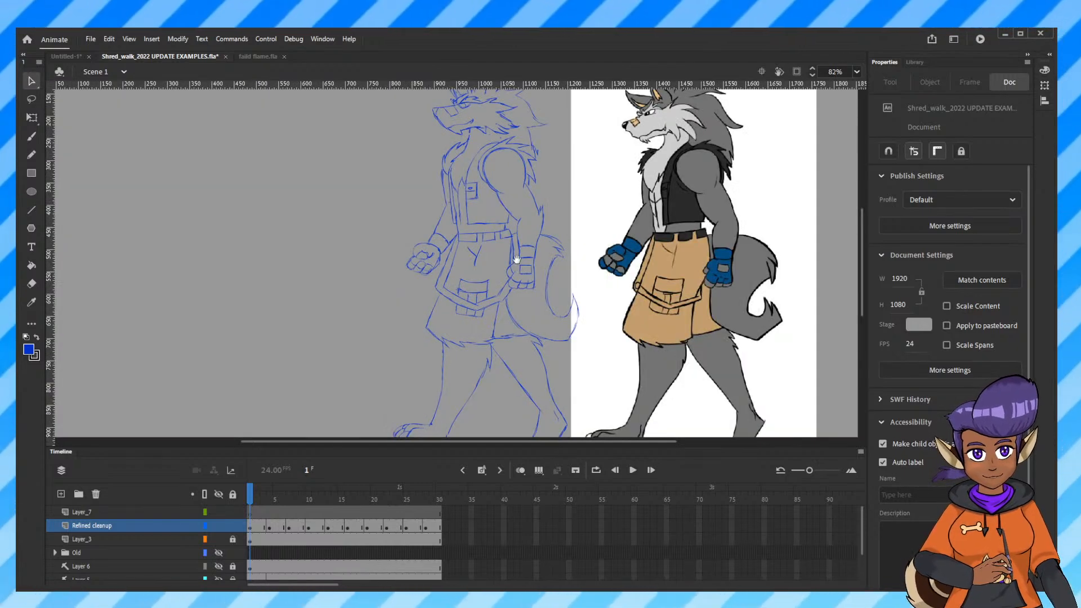
left_click_drag(520, 445, 519, 478)
left_click_drag(584, 279, 552, 285)
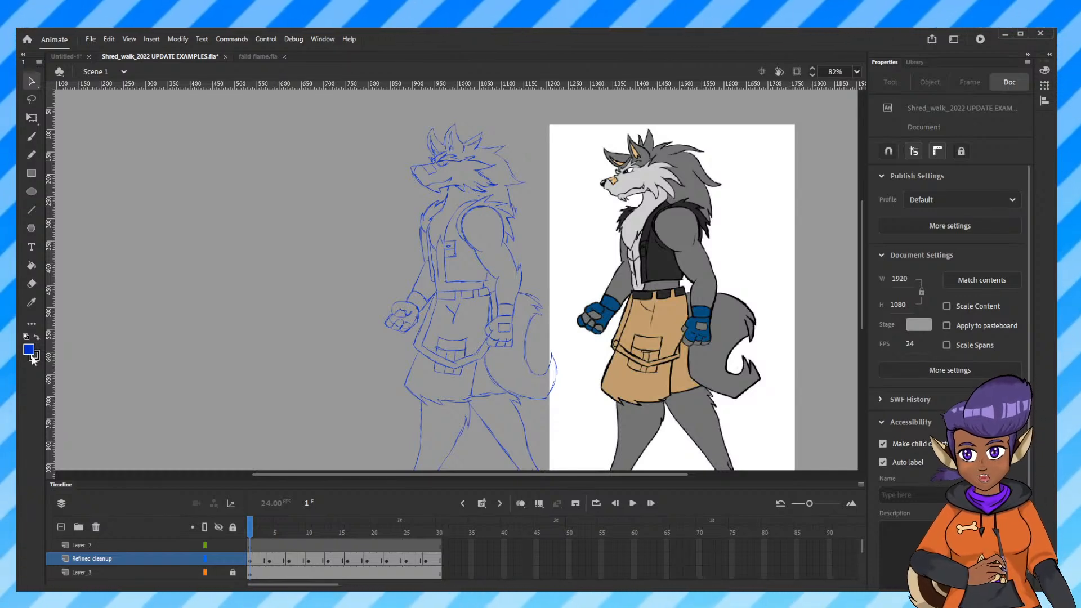
left_click(26, 337)
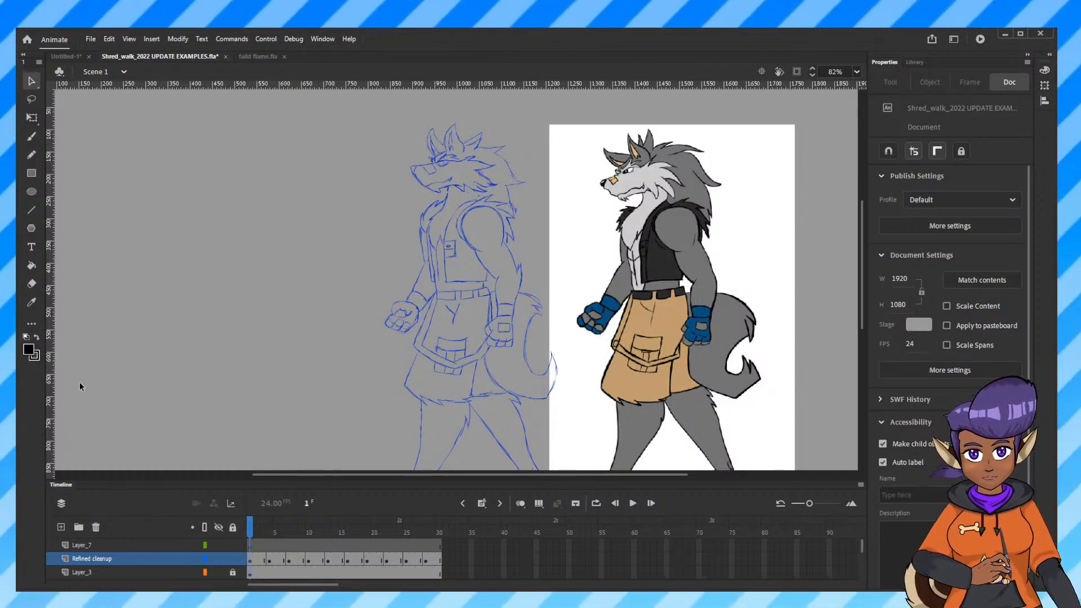
left_click(34, 139)
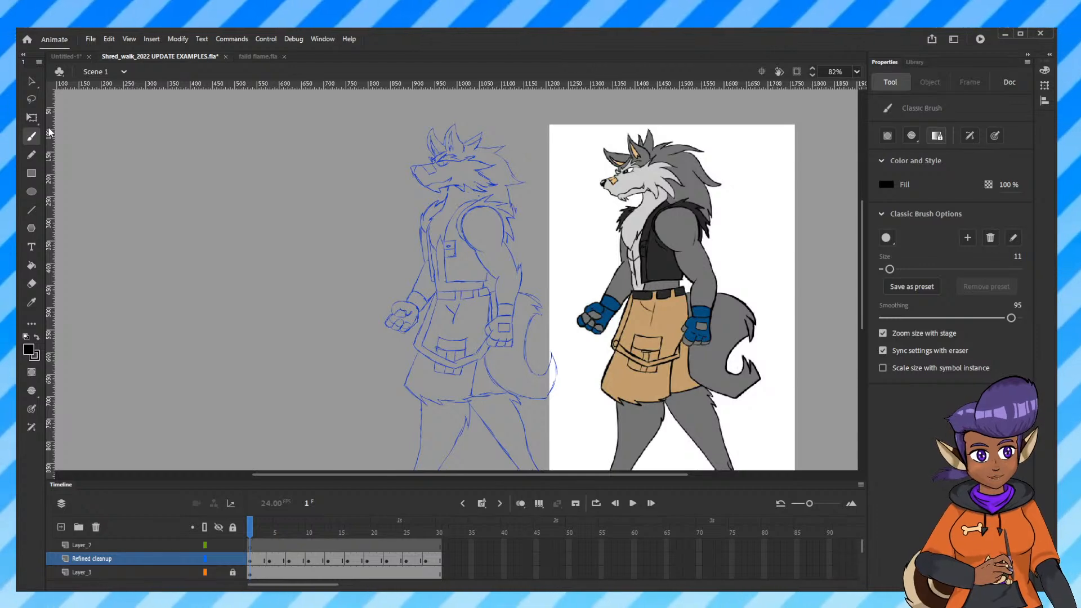
key("ctrl+=")
key("ctrl+=")
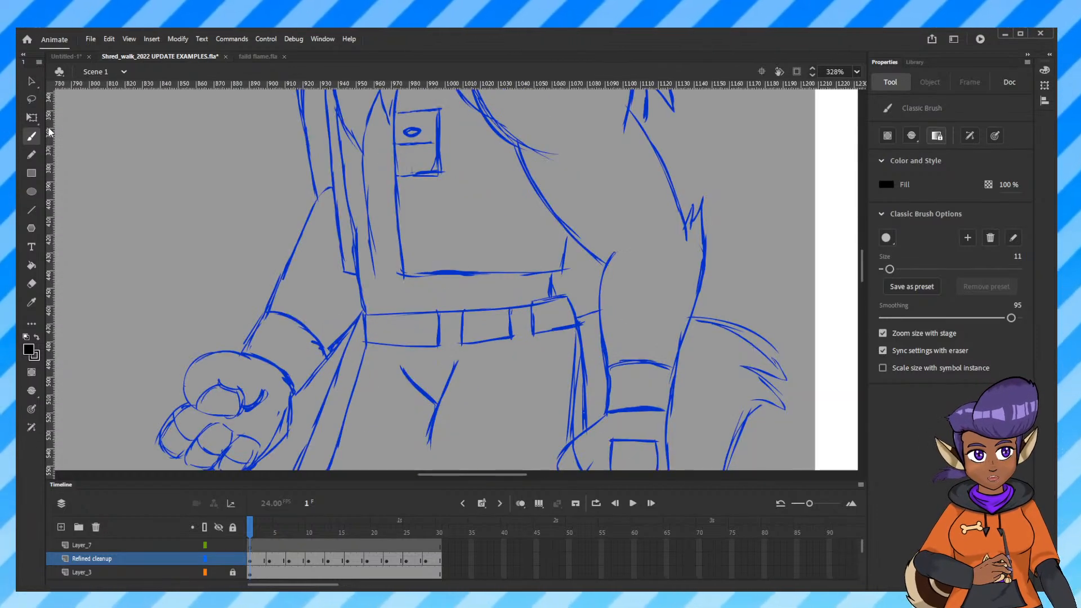
Set the Classic Brush size to 2 and try a black stroke along the top of the wolf's muzzle.
left_click_drag(552, 95, 536, 226)
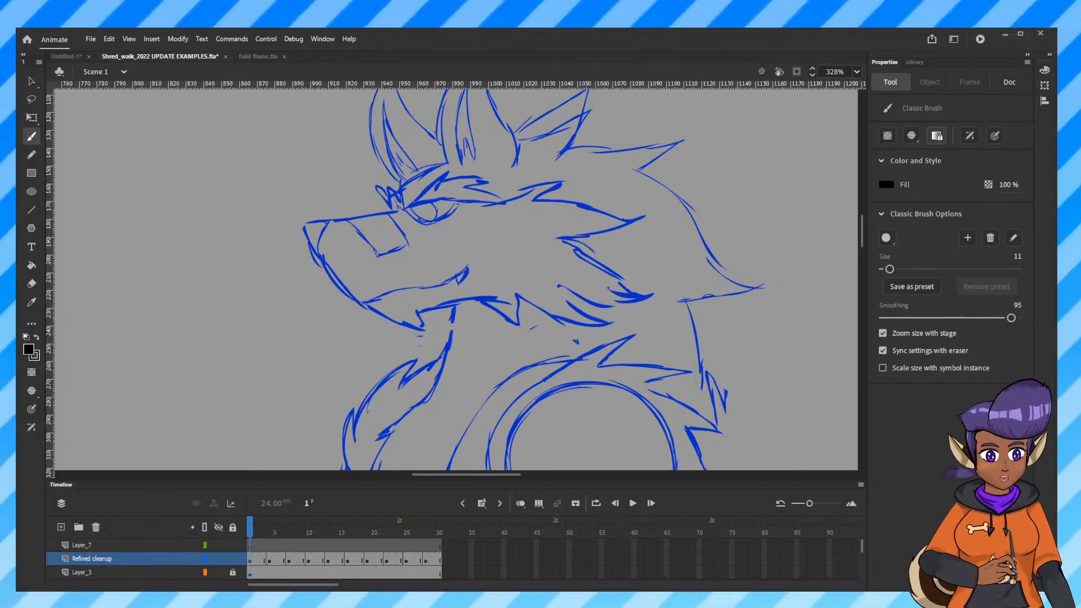
left_click_drag(889, 269, 883, 270)
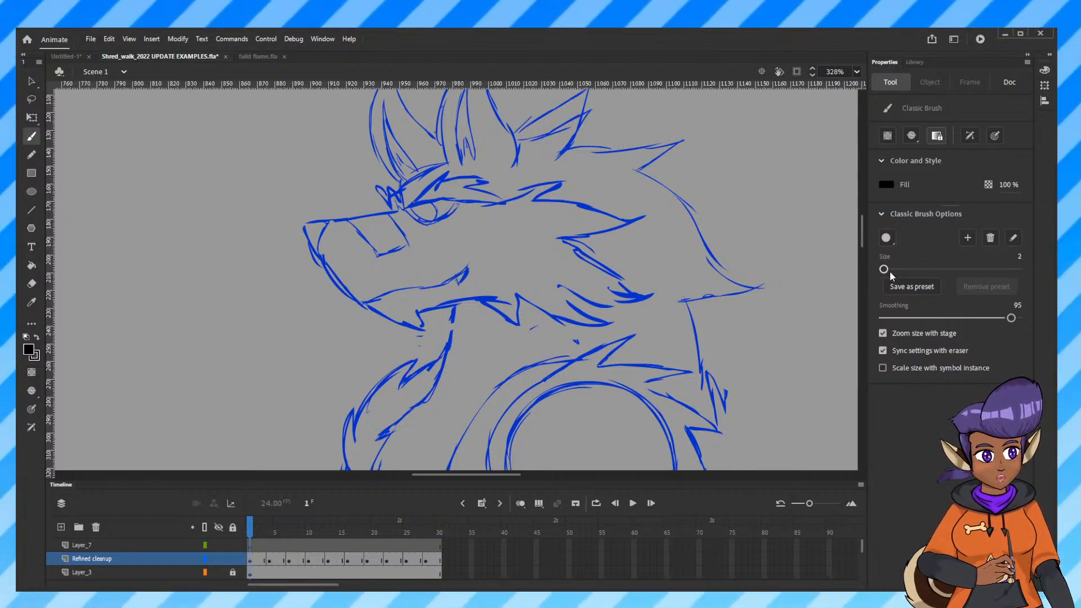
left_click(883, 269)
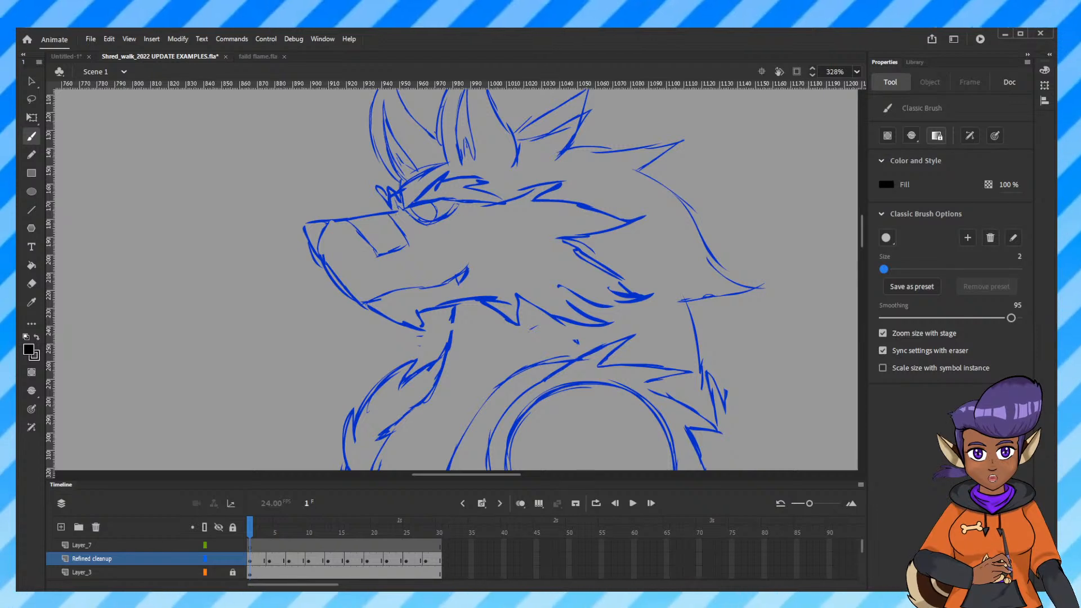
left_click_drag(338, 216, 397, 212)
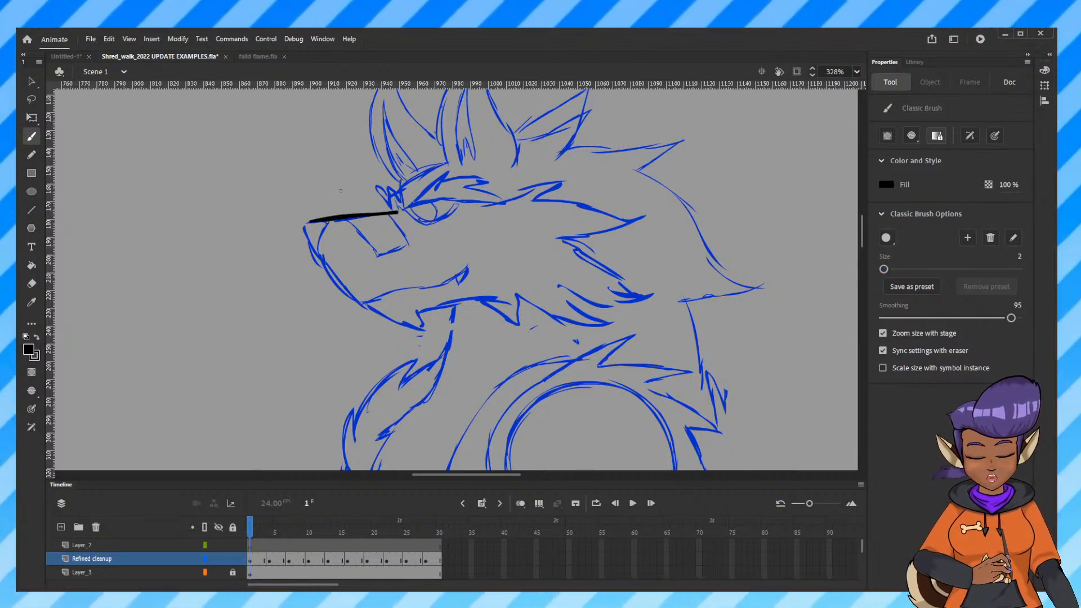
key("ctrl+z")
Switch to the Pencil tool and try a stroke along the top of the wolf's muzzle.
left_click(31, 154)
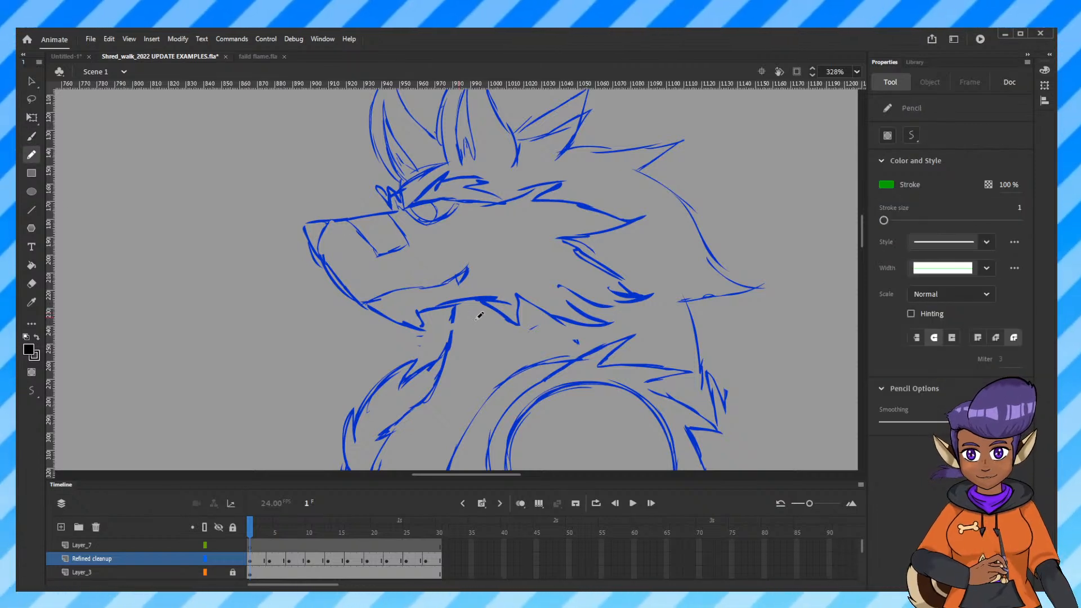
left_click_drag(393, 213, 307, 222)
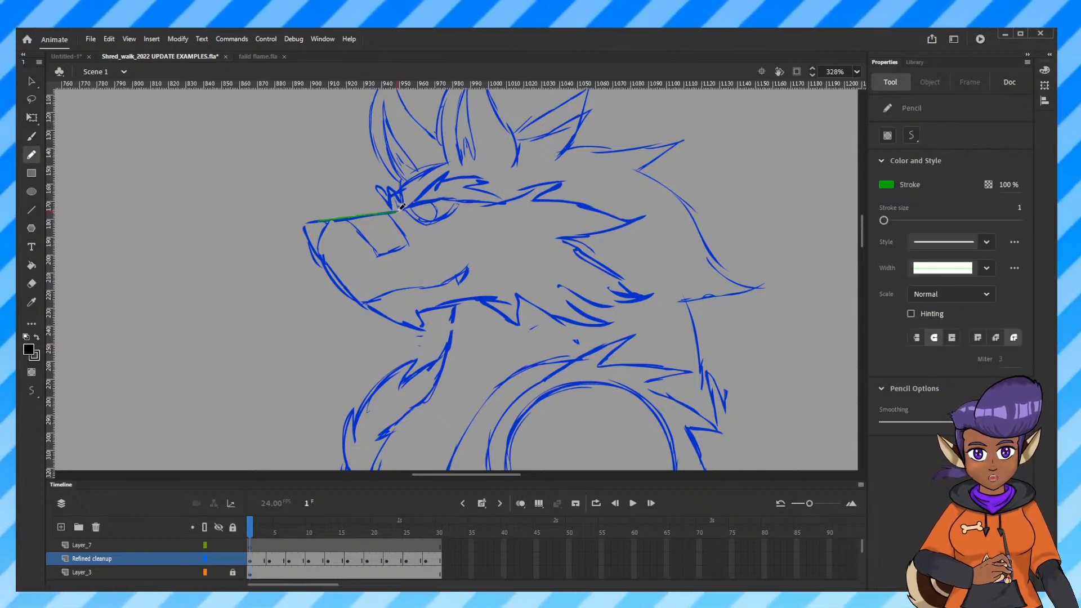
key("ctrl+z")
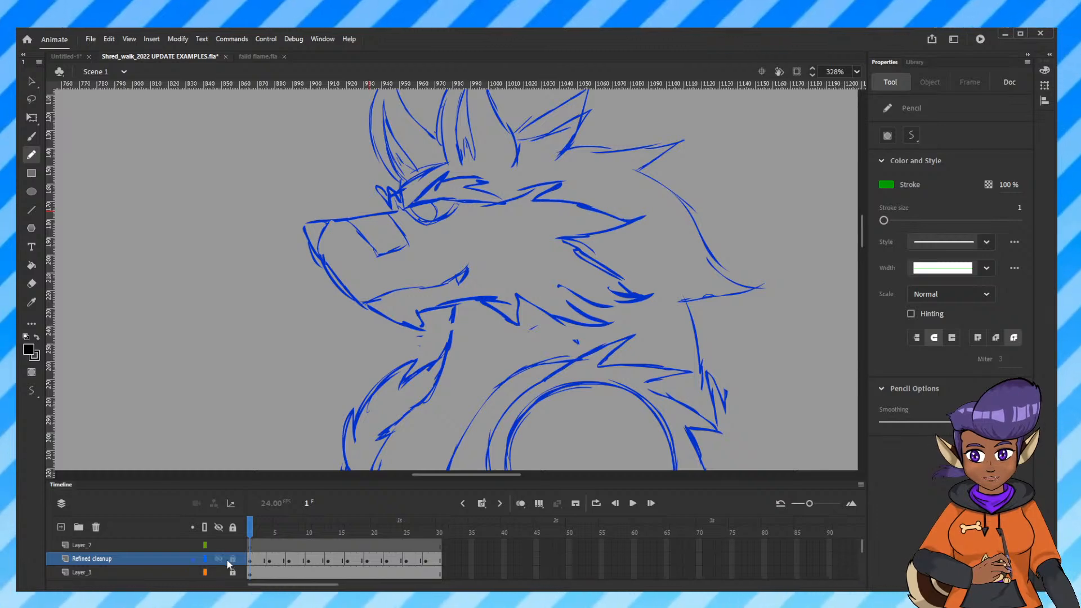
Show the Refined cleanup layer as outlines and lock it, making Layer_7's first frame active for the line art.
left_click(207, 558)
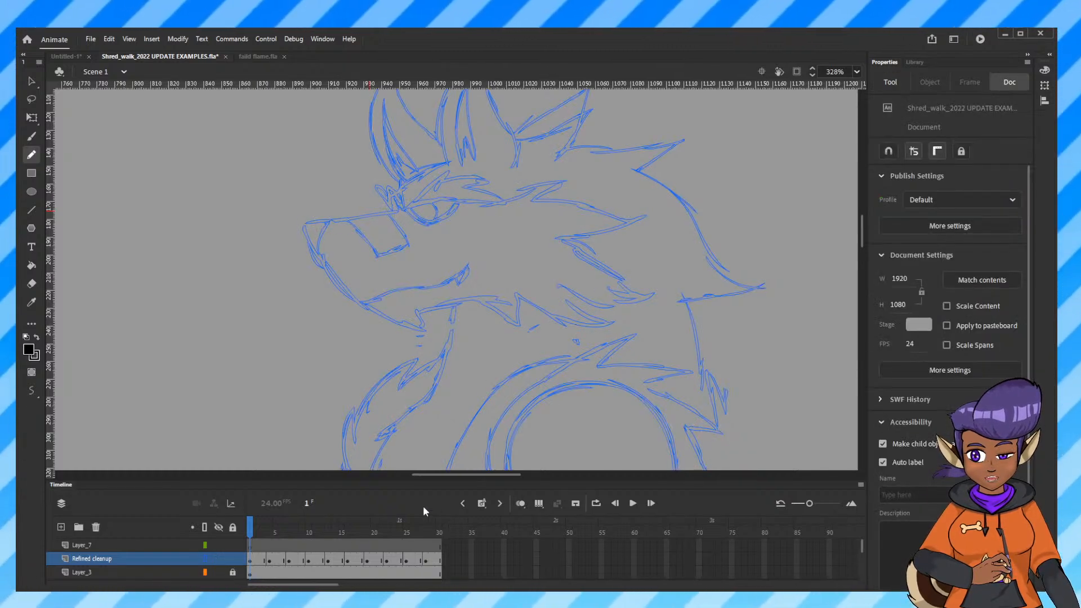
left_click(232, 559)
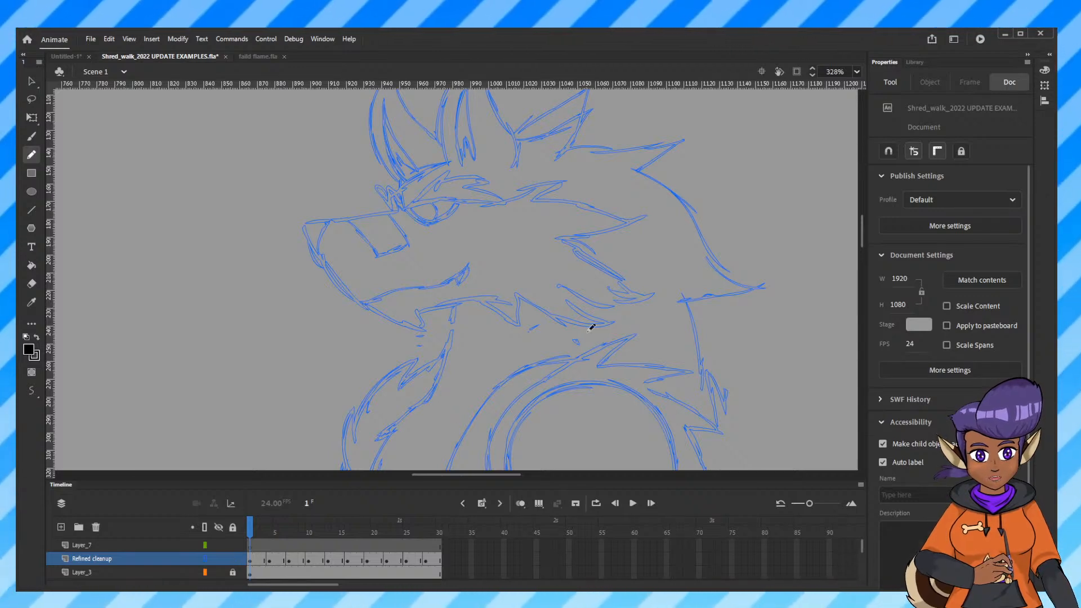
left_click(254, 544)
left_click(240, 561)
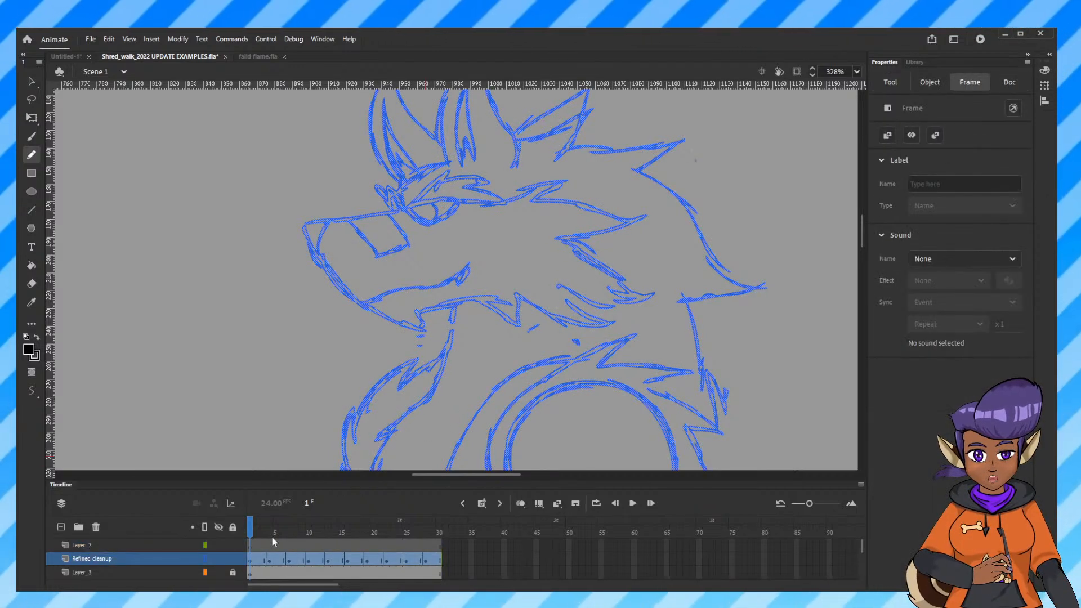
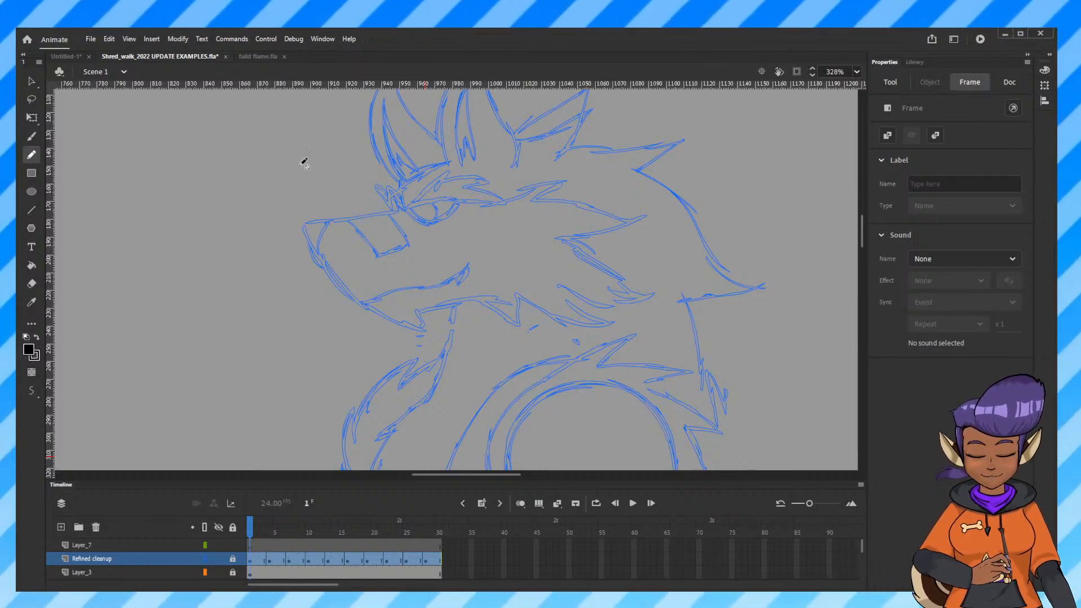
left_click(249, 544)
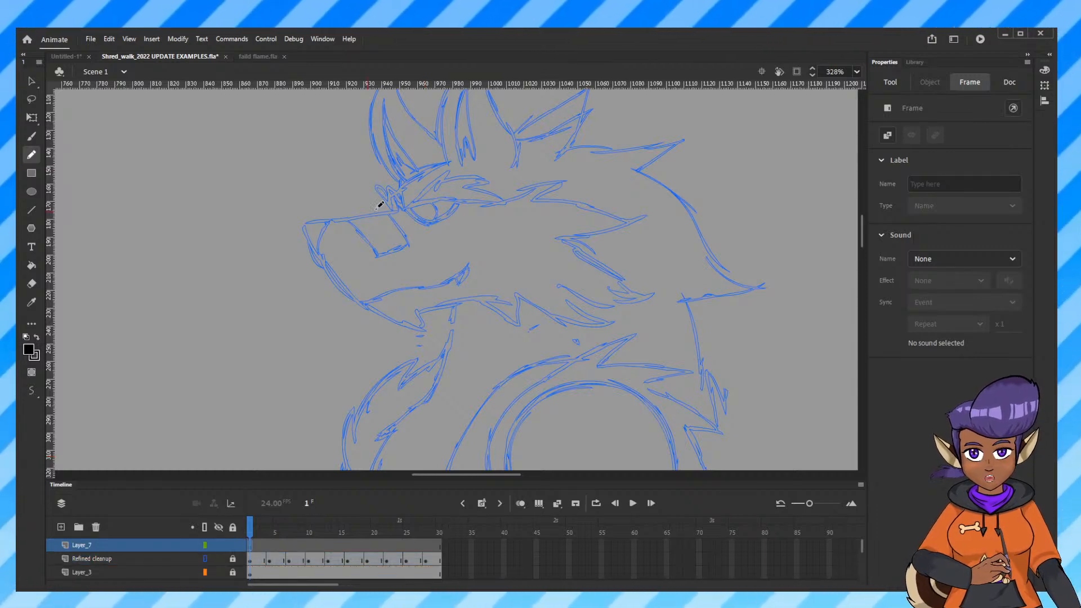
Try bright green as the Pencil stroke colour with test strokes along the top of the wolf's muzzle.
left_click_drag(402, 207, 309, 221)
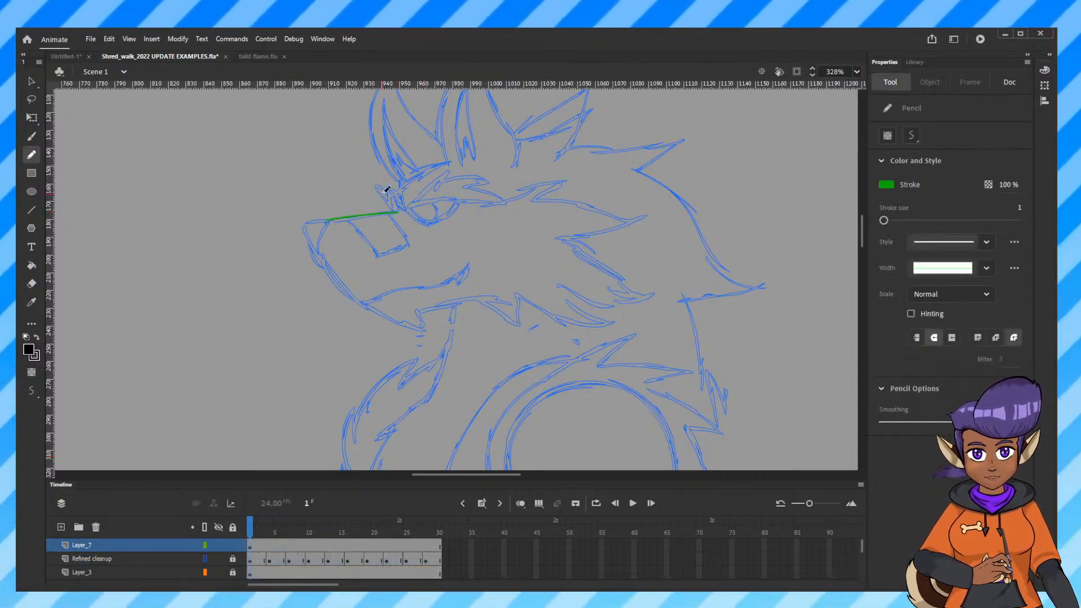
key("ctrl+z")
left_click(34, 357)
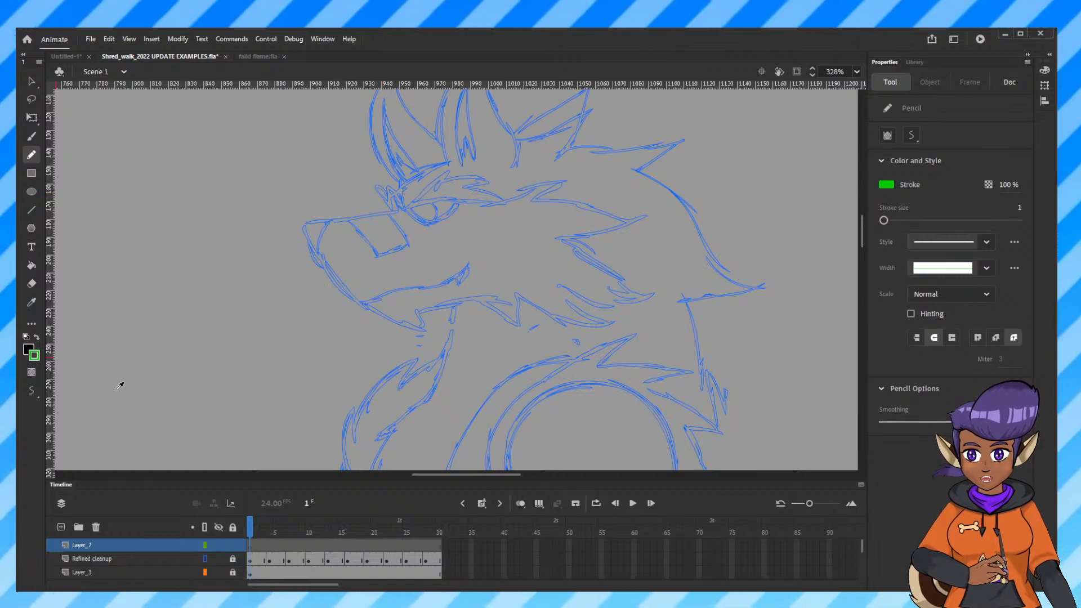
left_click(130, 387)
left_click(253, 544)
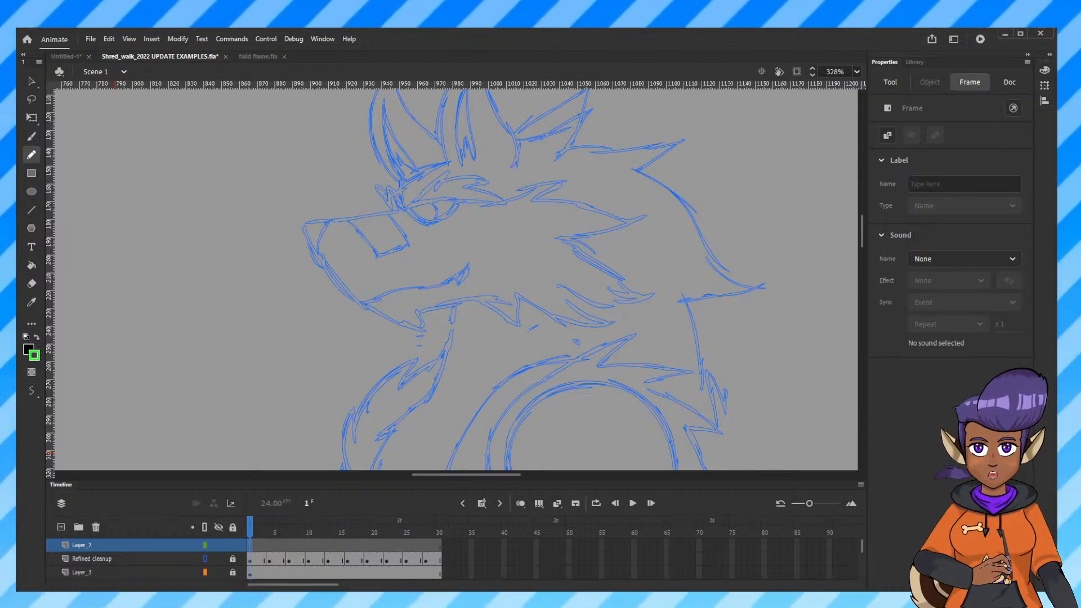
left_click_drag(398, 211, 338, 221)
key("ctrl+z")
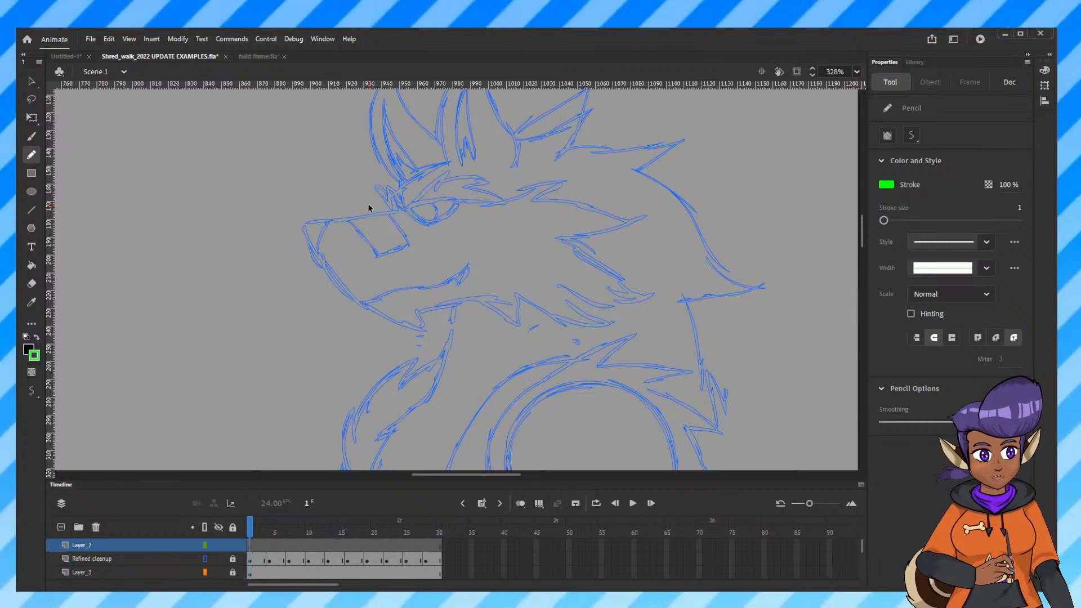
Swap the fill and stroke colours to get a black stroke, and trace the muzzle's top edge and nose tip.
key("x")
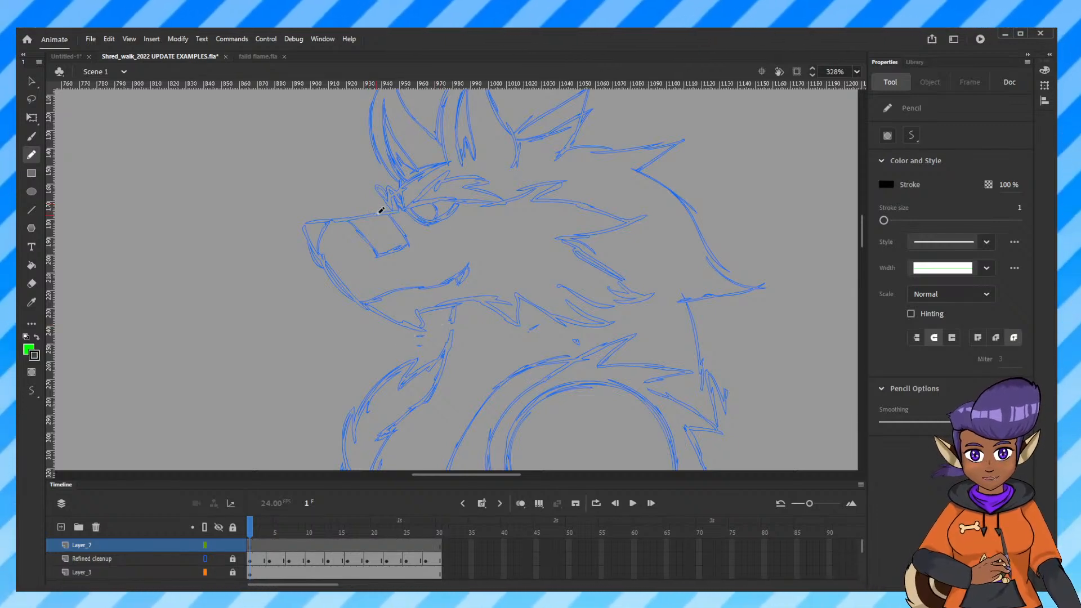
left_click_drag(401, 210, 400, 211)
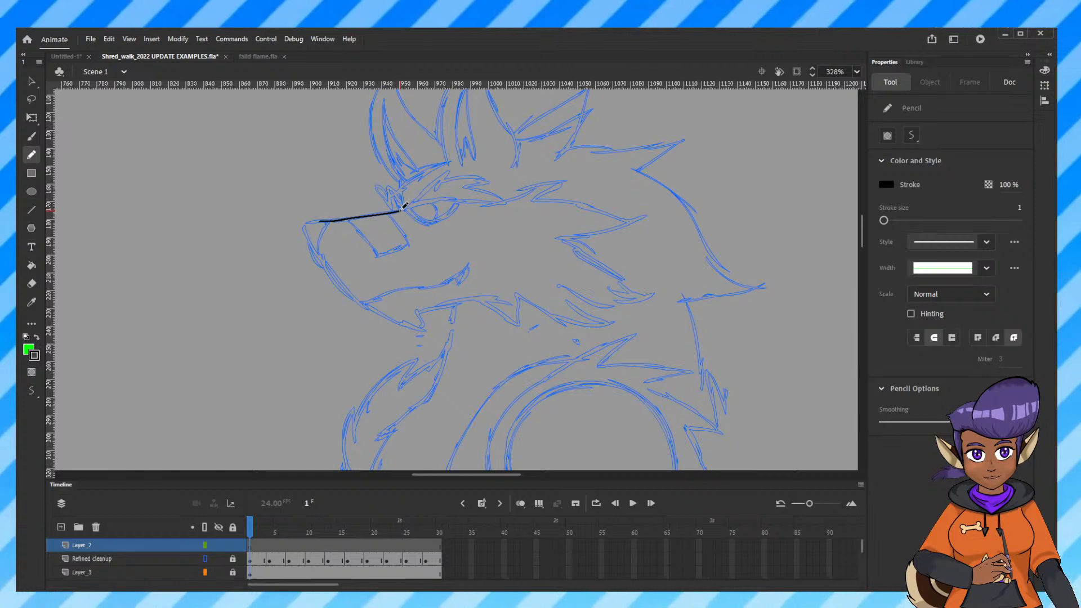
left_click_drag(401, 210, 400, 212)
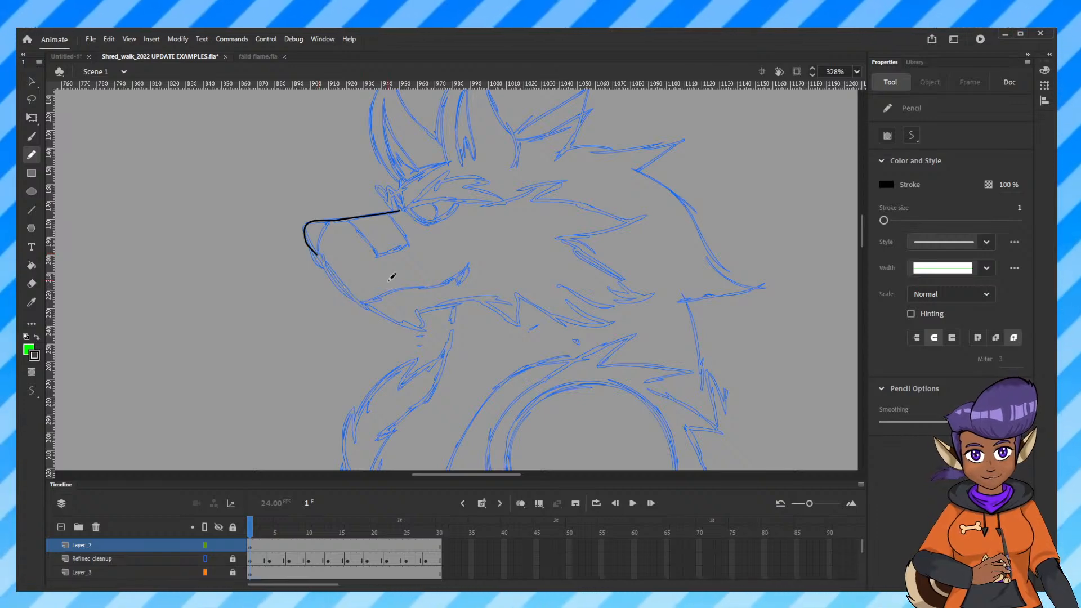
Trace the wolf's nose edge, muzzle front, mouth line with corner fang, and lower jaw up to the first fur tuft in black.
key("ctrl+equal")
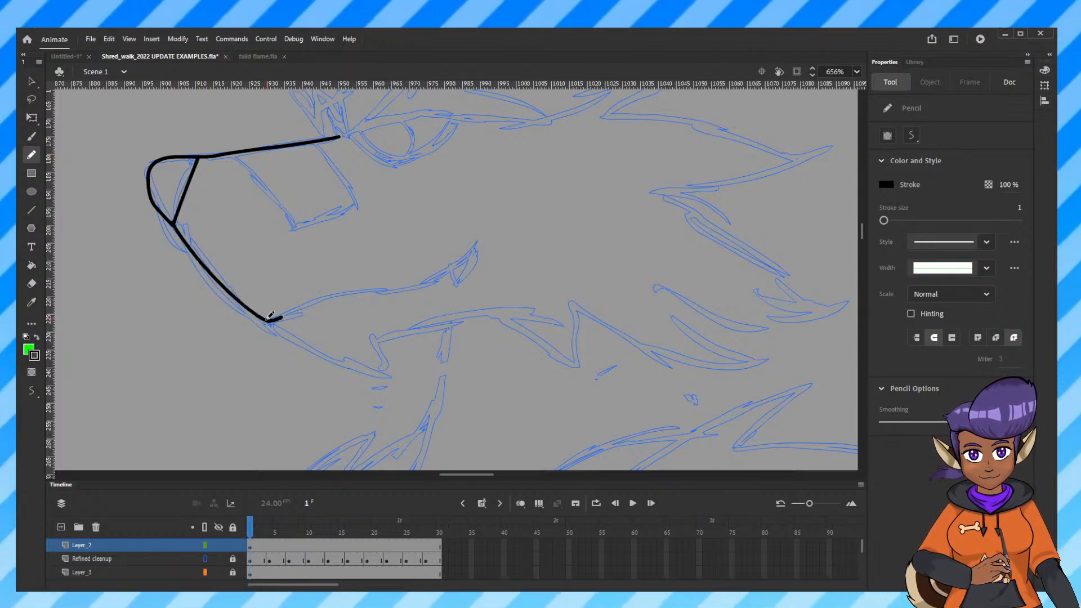
left_click_drag(268, 320, 473, 242)
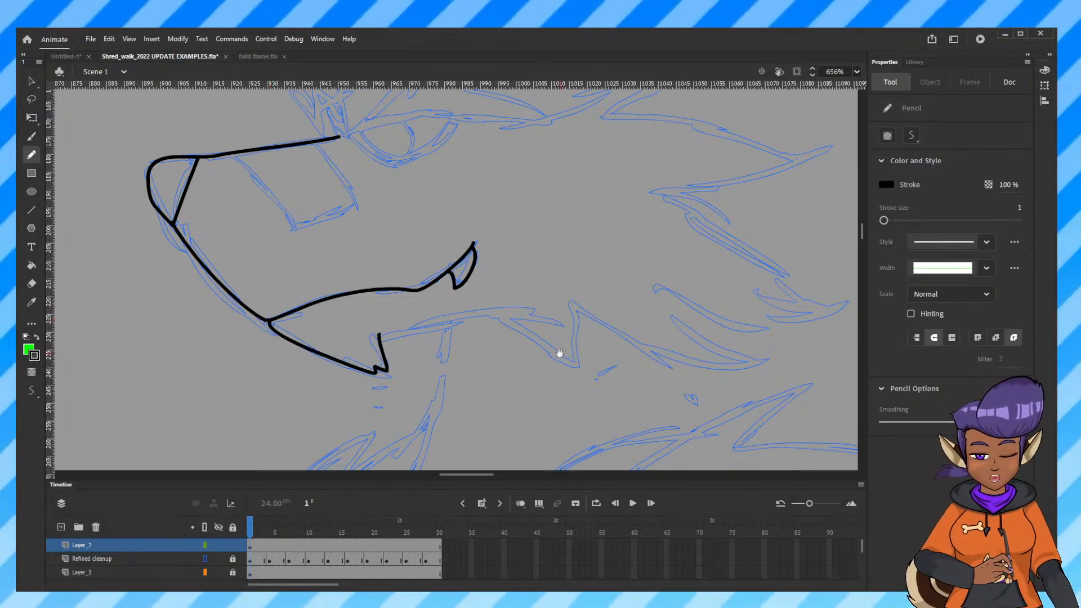
left_click_drag(559, 353, 555, 357)
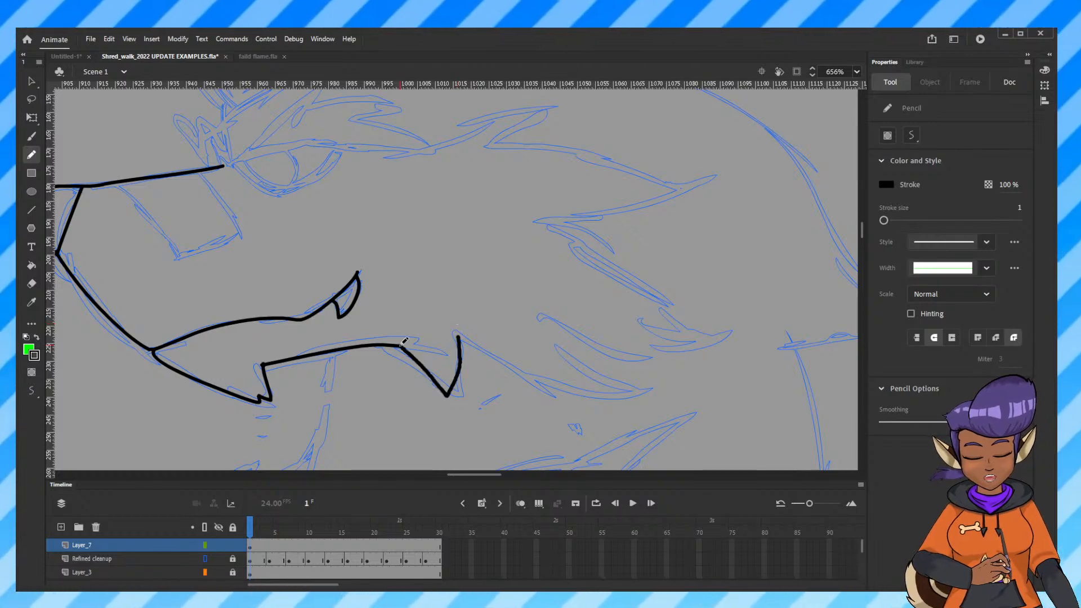
Try tracing the fur tufts behind the jaw and on the cheek in black, and undo those strokes back to the first jaw tuft.
left_click_drag(606, 373, 521, 365)
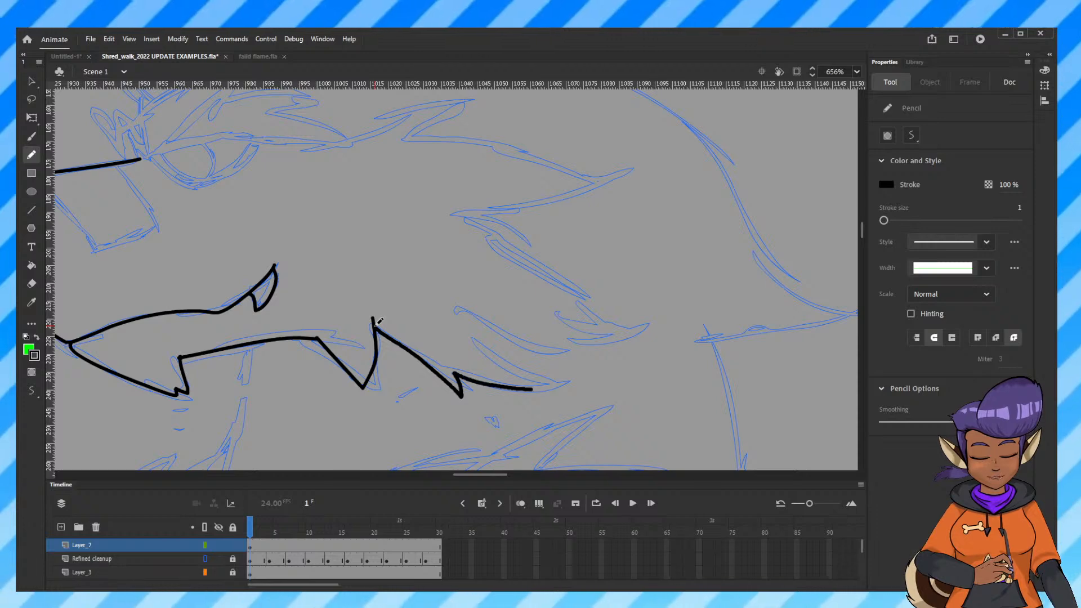
left_click_drag(467, 328, 482, 336)
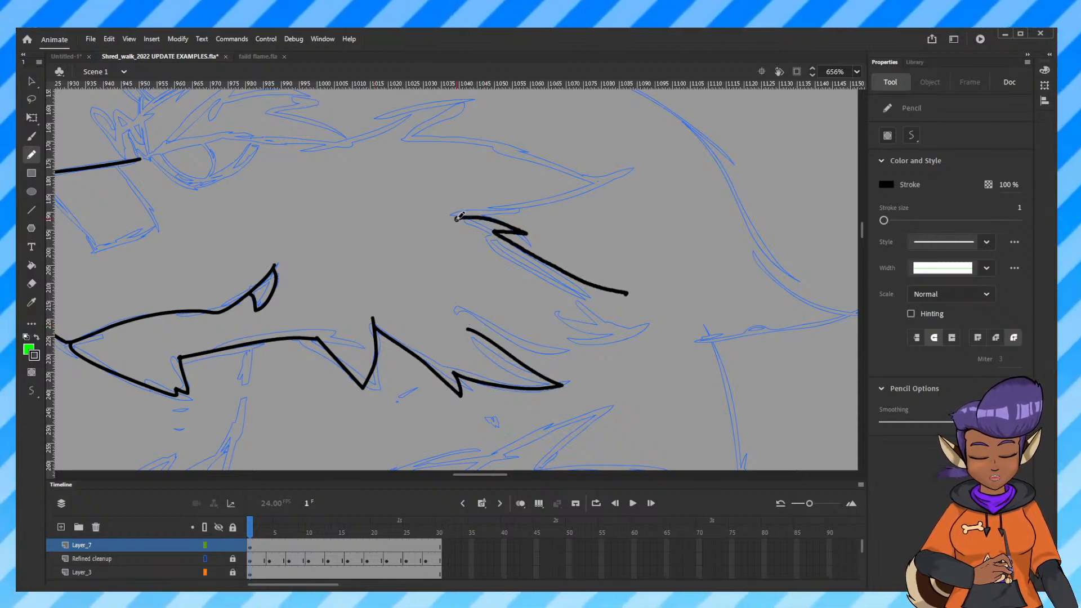
mouse_move(538, 234)
left_mouse_down()
mouse_move(541, 282)
mouse_move(618, 339)
left_mouse_up()
key("ctrl+z")
key("ctrl+z")
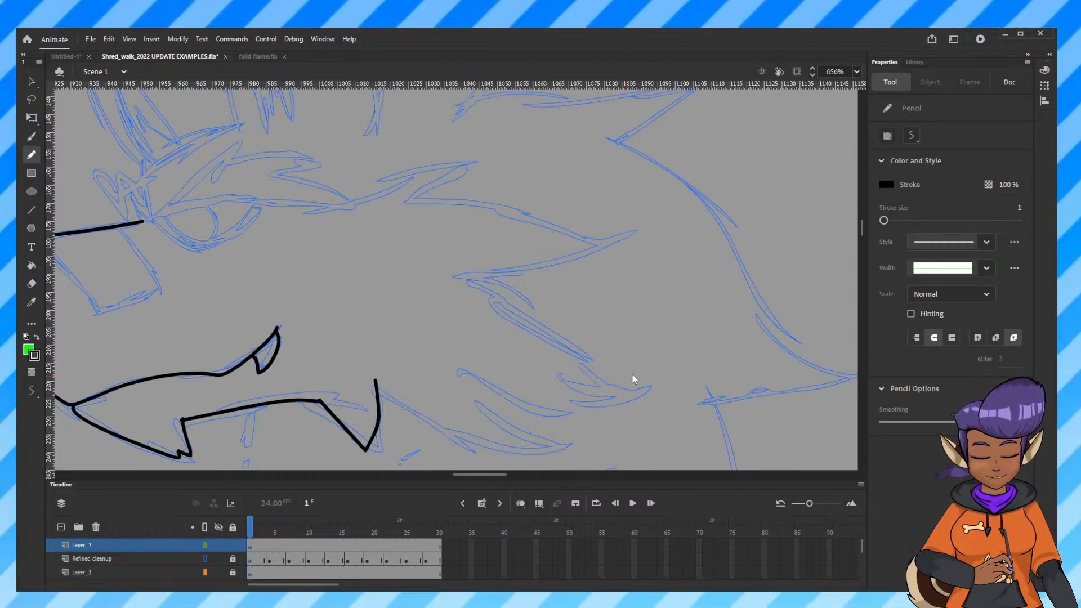
left_click_drag(491, 377, 493, 379)
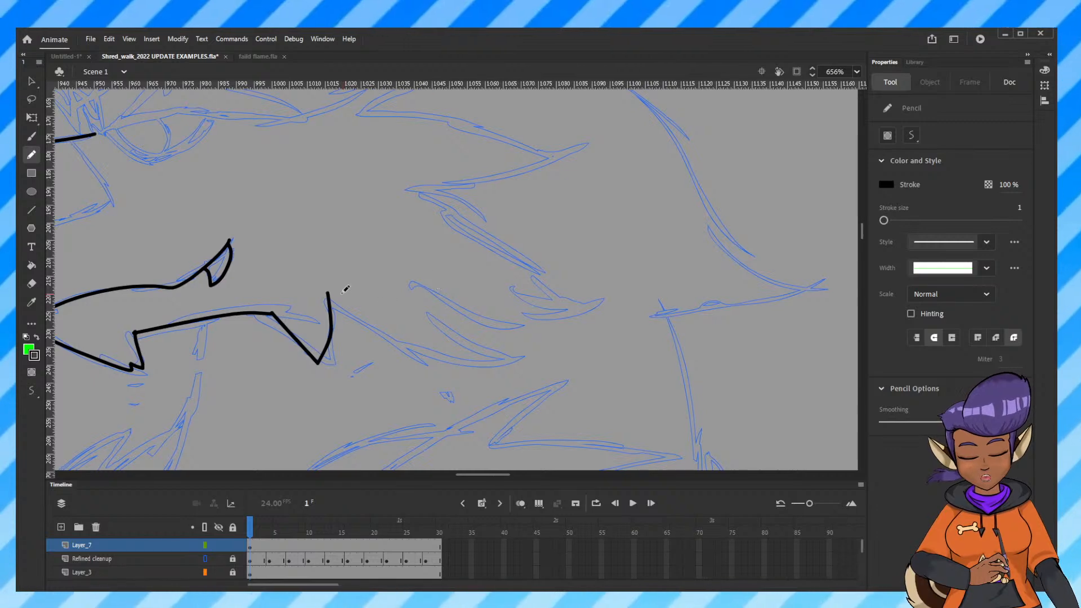
Ink the pointed cheek fur spikes over the blue sketch, from the jaw corner up to behind the eye, with the Pencil tool.
mouse_move(328, 293)
left_mouse_down()
mouse_move(390, 338)
mouse_move(508, 363)
left_mouse_up()
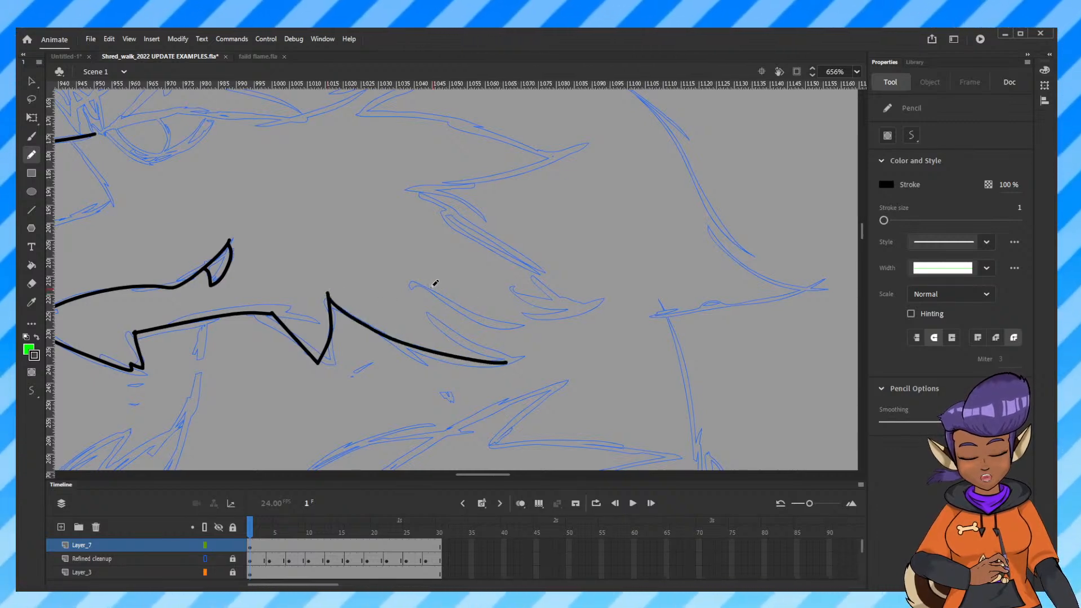
left_click_drag(418, 282, 507, 363)
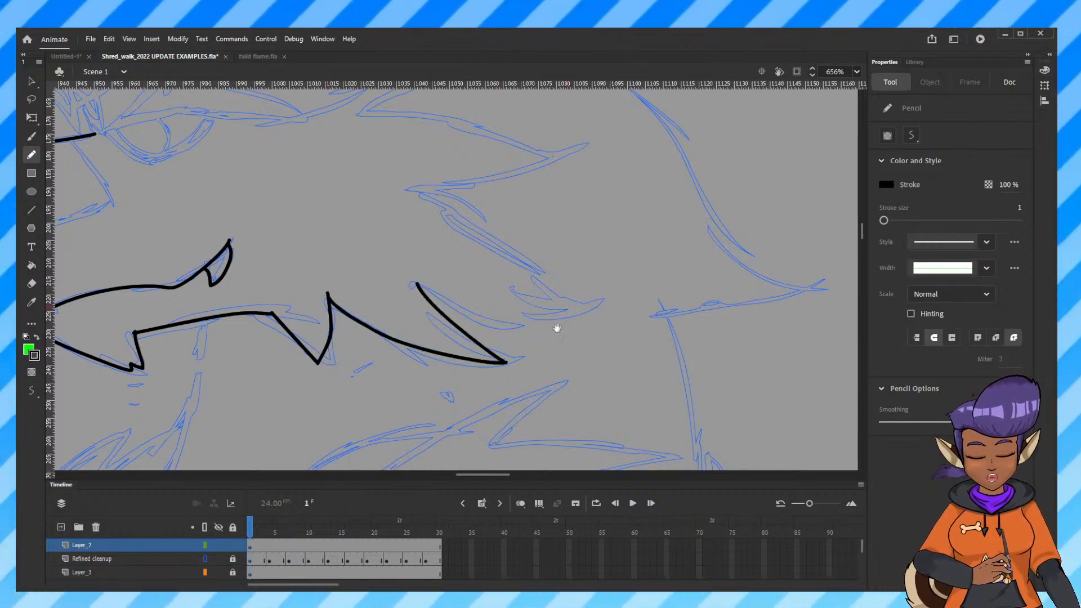
left_click_drag(556, 325, 532, 390)
mouse_move(386, 260)
left_mouse_down()
mouse_move(429, 272)
mouse_move(540, 357)
mouse_move(586, 371)
mouse_move(523, 386)
mouse_move(397, 354)
left_mouse_up()
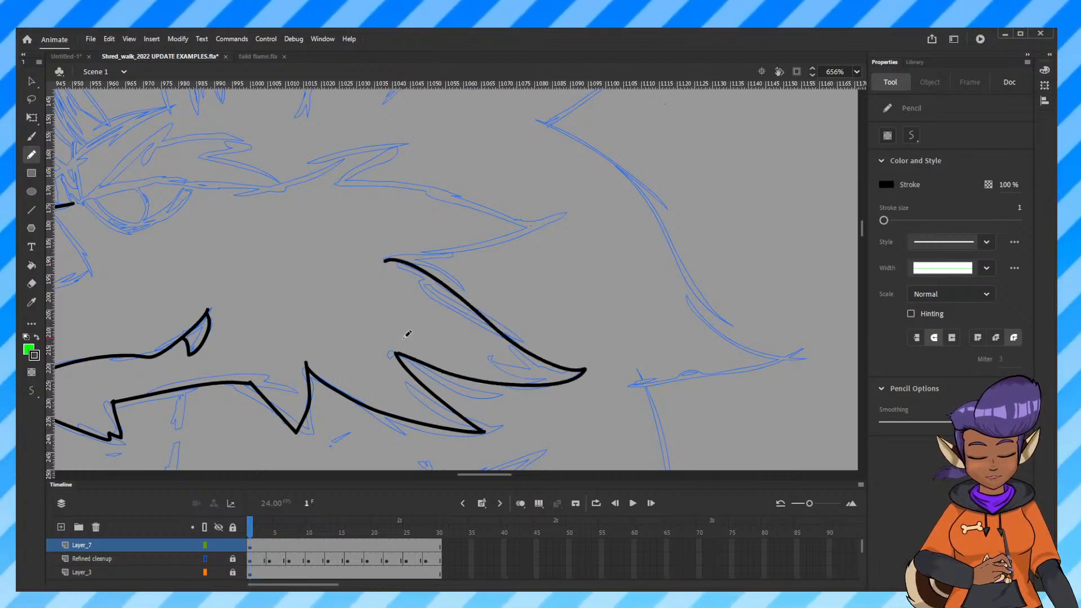
left_click_drag(528, 306, 551, 358)
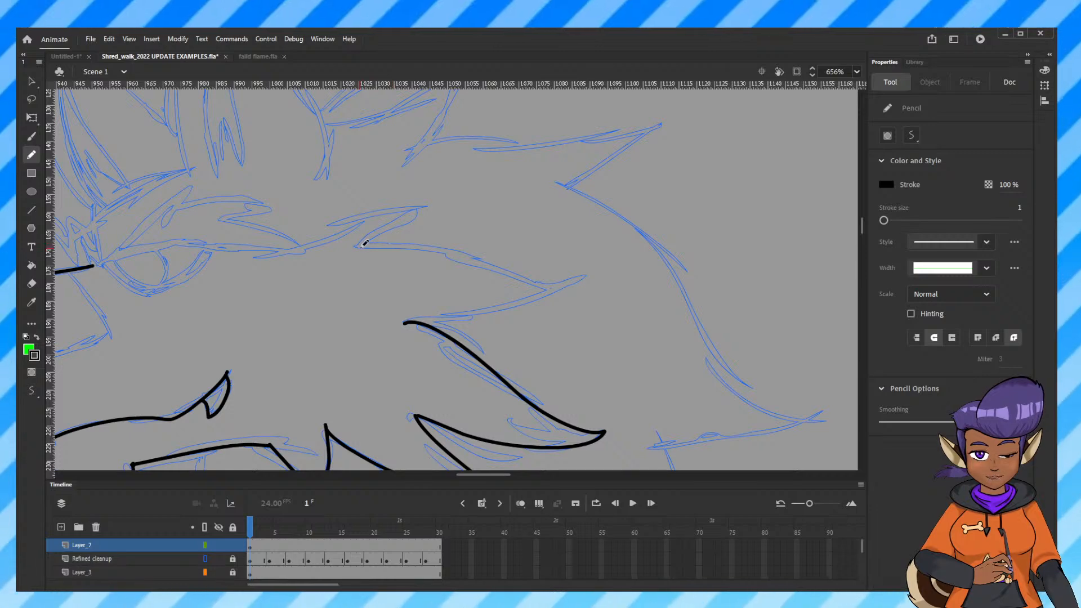
mouse_move(362, 243)
left_mouse_down()
mouse_move(467, 258)
mouse_move(528, 281)
mouse_move(579, 281)
mouse_move(405, 322)
left_mouse_up()
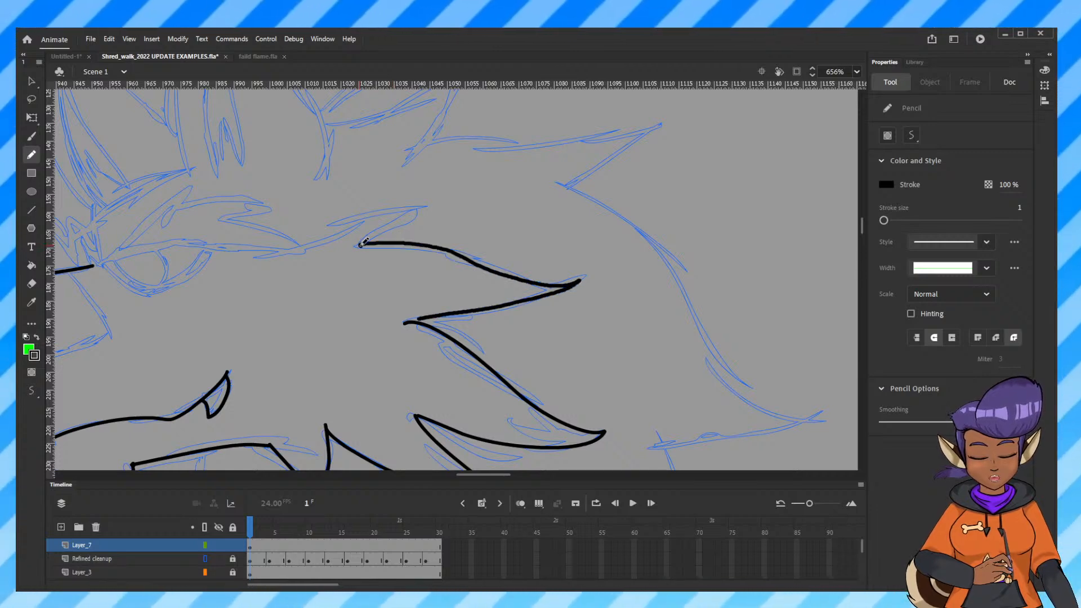
Ink the wolf's eye with its iris and the spiky eyebrow tuft above it, following the blue sketch.
left_click_drag(441, 290, 369, 312)
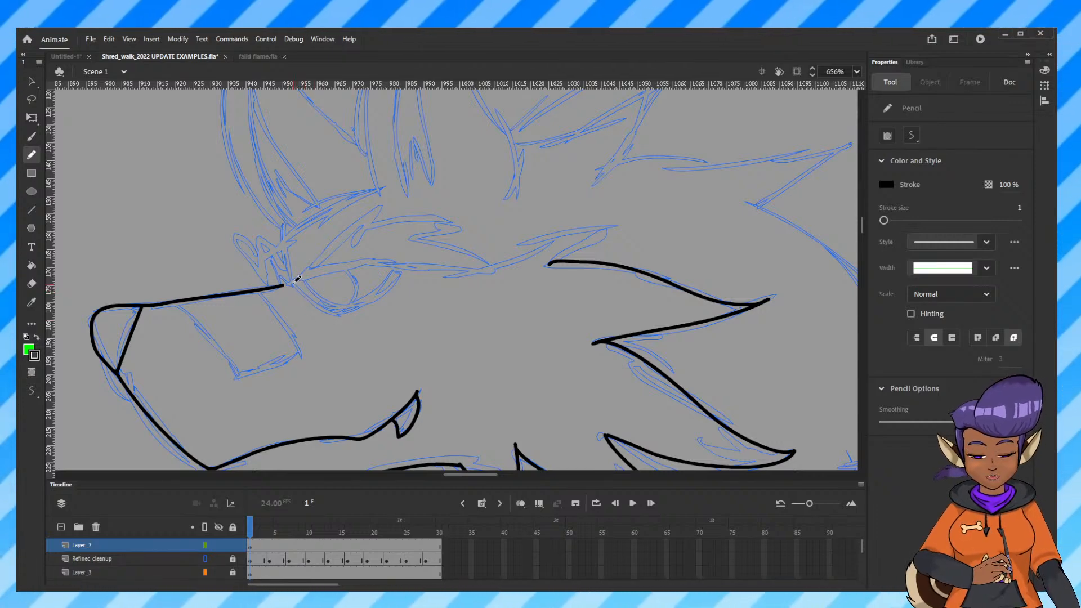
mouse_move(293, 282)
left_mouse_down()
mouse_move(342, 309)
mouse_move(374, 301)
mouse_move(394, 265)
left_mouse_up()
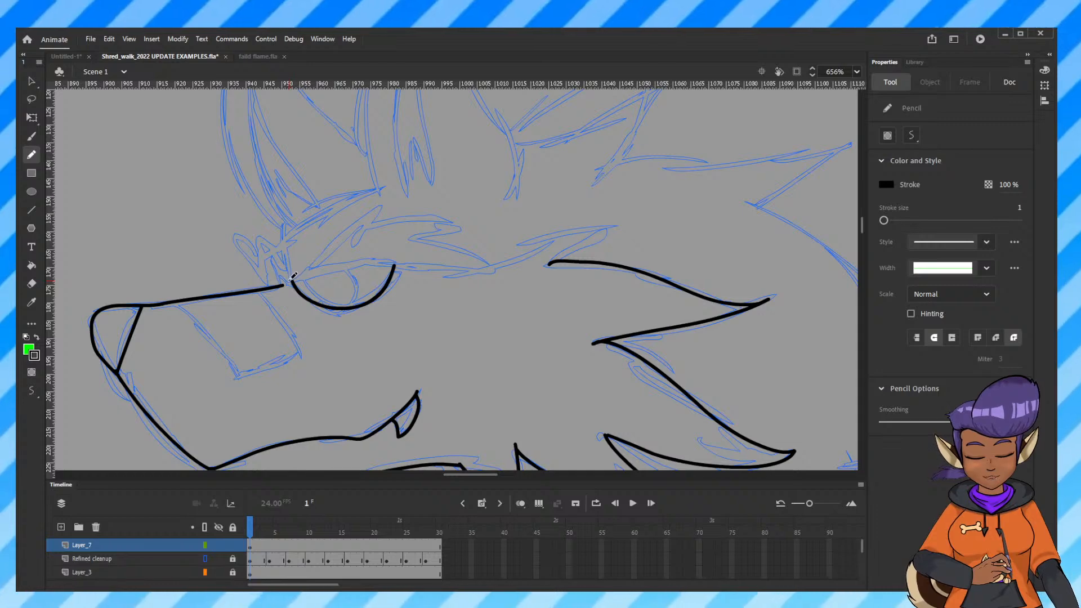
mouse_move(293, 276)
left_mouse_down()
mouse_move(381, 207)
mouse_move(367, 224)
mouse_move(428, 214)
mouse_move(464, 231)
mouse_move(432, 232)
mouse_move(478, 265)
mouse_move(436, 257)
mouse_move(285, 284)
left_mouse_up()
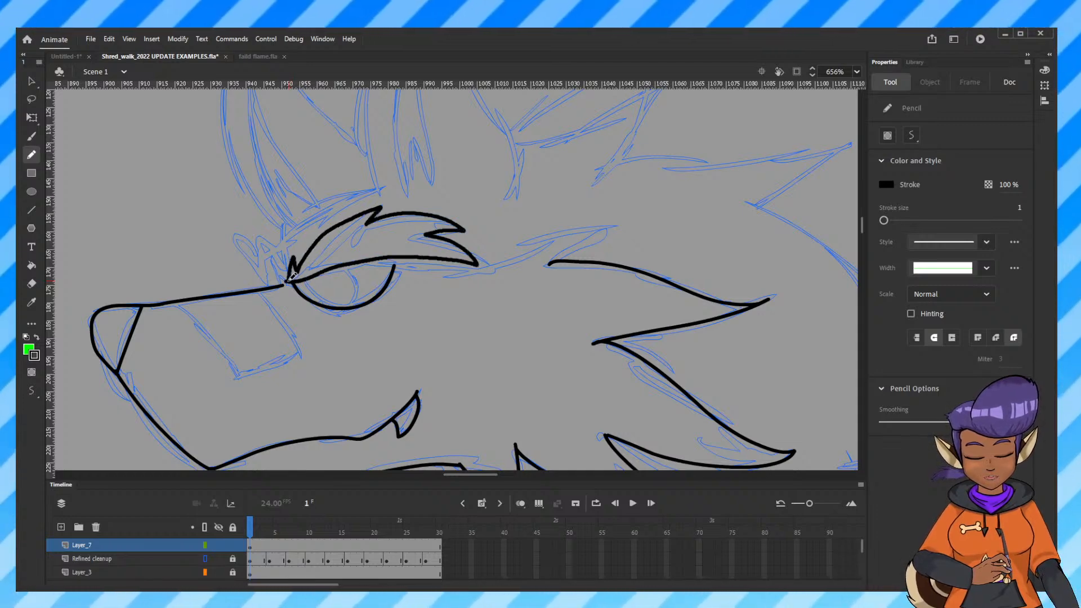
mouse_move(353, 274)
left_mouse_down()
mouse_move(340, 266)
mouse_move(340, 310)
left_mouse_up()
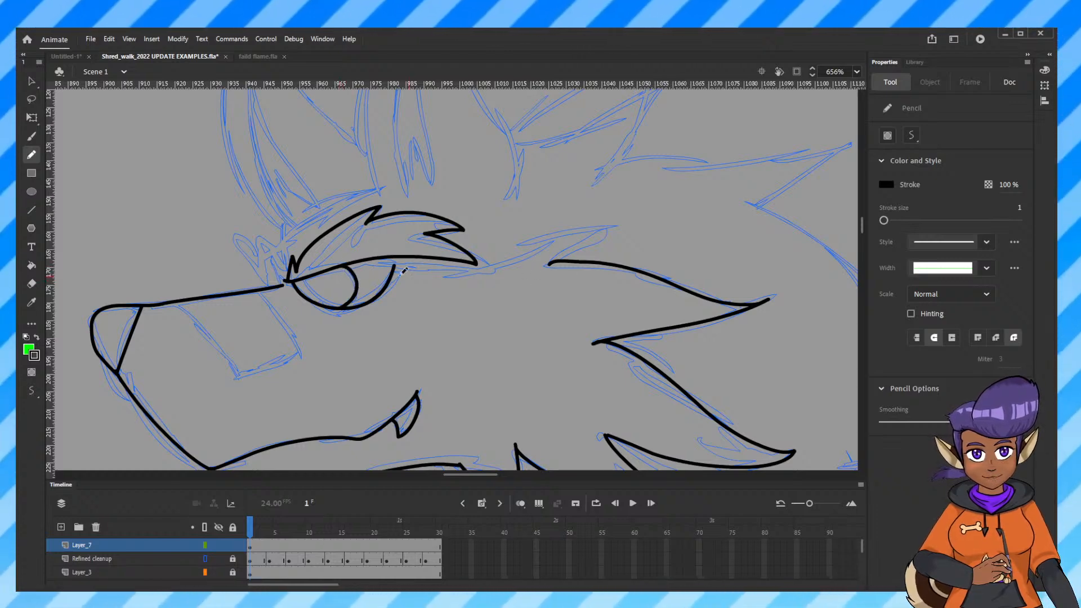
left_click_drag(392, 257, 395, 268)
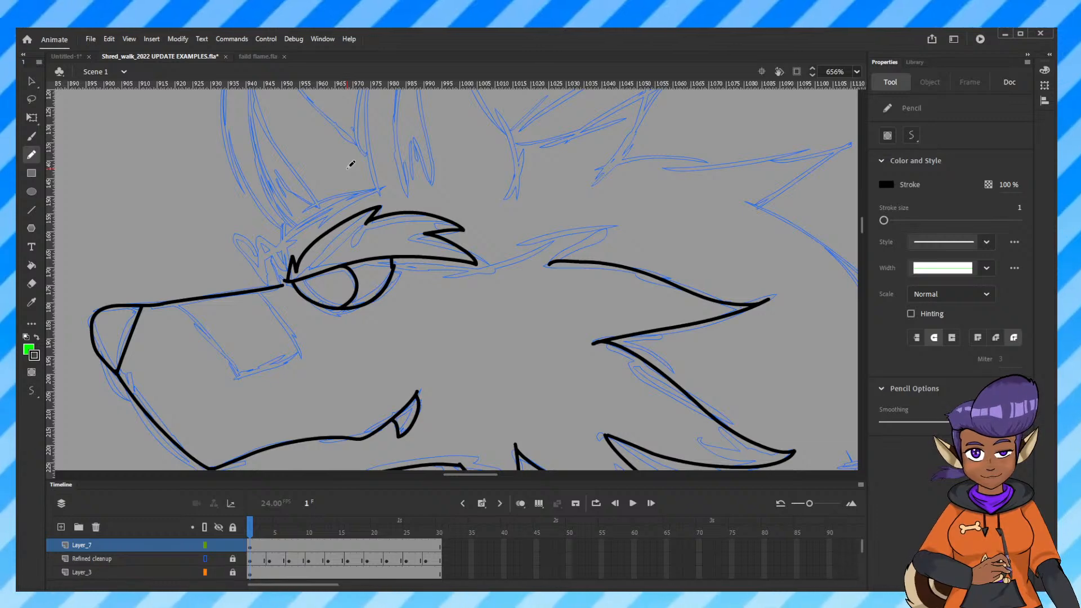
left_click_drag(331, 193, 377, 187)
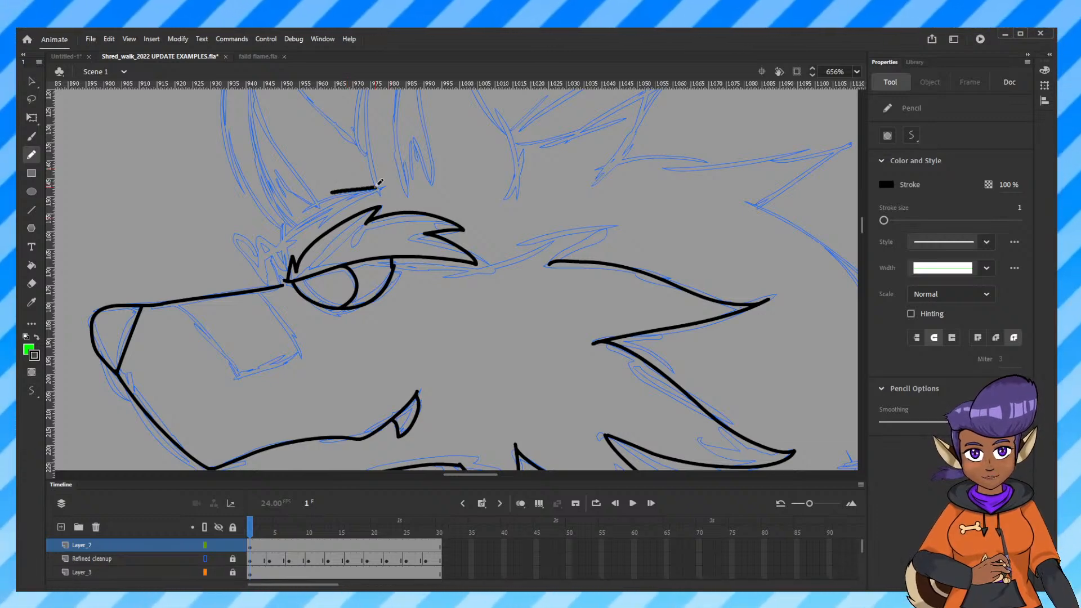
mouse_move(314, 206)
left_mouse_down()
mouse_move(281, 231)
mouse_move(274, 263)
left_mouse_up()
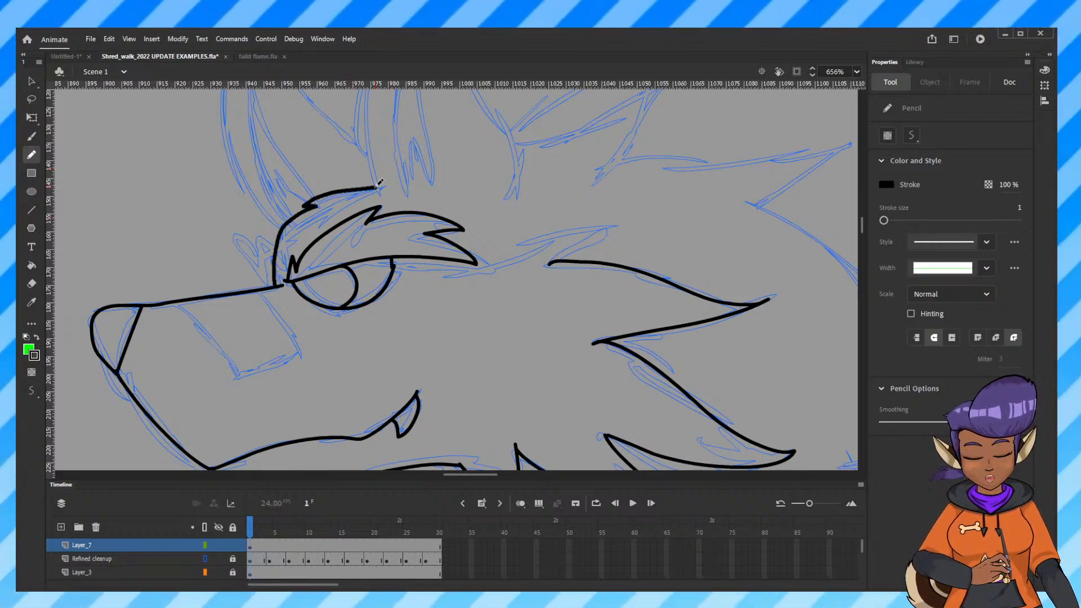
mouse_move(727, 382)
left_mouse_down()
mouse_move(678, 343)
mouse_move(325, 301)
mouse_move(364, 275)
left_mouse_up()
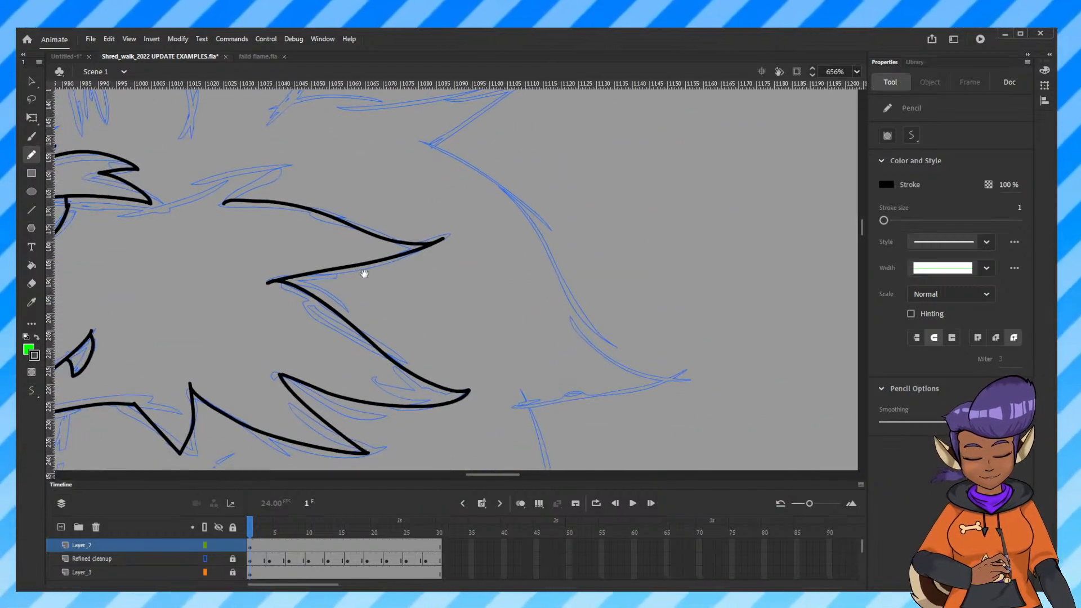
scroll(560, 331, "right", 15)
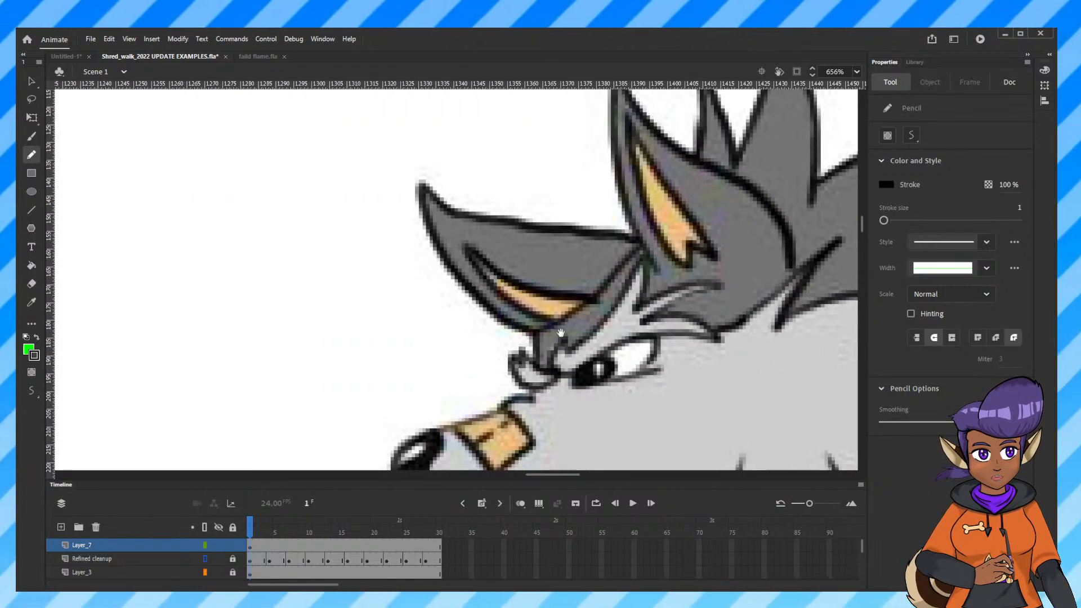
left_click_drag(256, 393, 560, 333)
left_click_drag(169, 308, 458, 264)
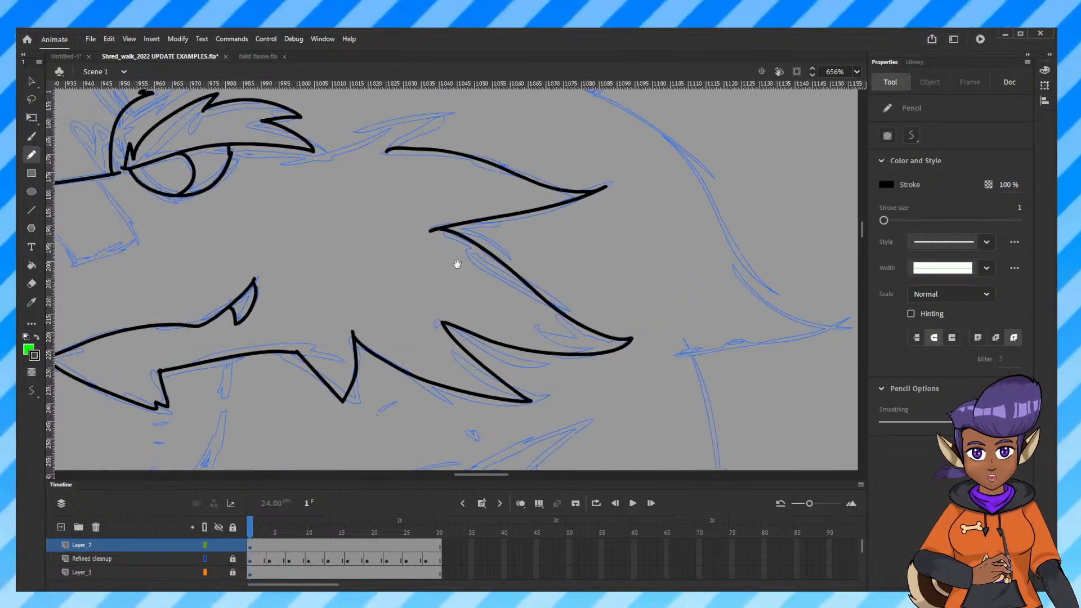
left_click_drag(255, 203, 457, 264)
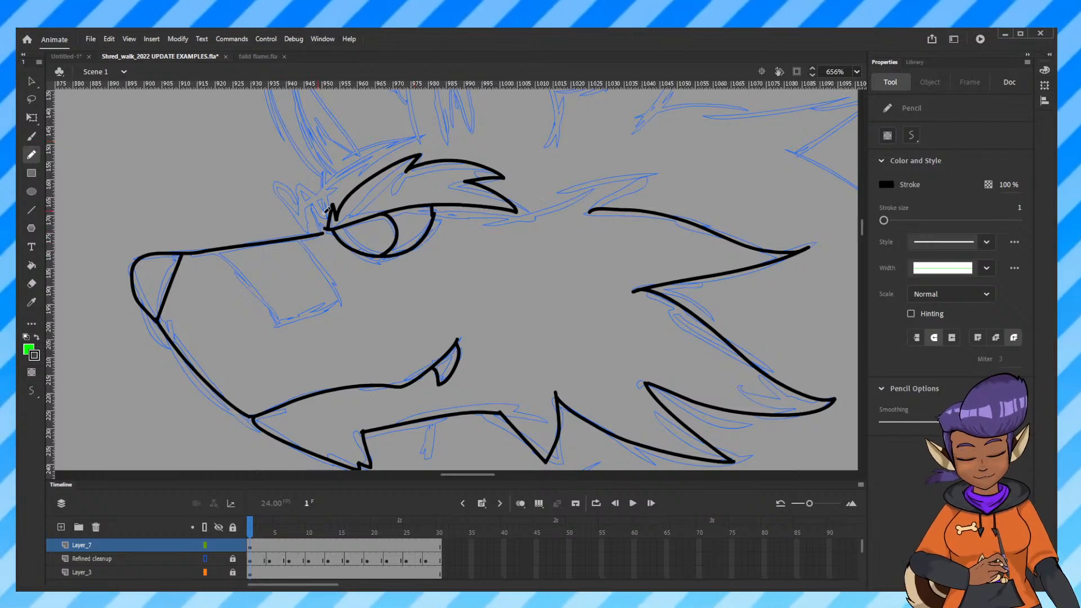
Ink the forehead line with its small fur tuft at the snout bridge, and the bandage across the snout with its crease line.
mouse_move(419, 133)
left_mouse_down()
mouse_move(340, 177)
mouse_move(317, 201)
mouse_move(313, 230)
mouse_move(281, 197)
mouse_move(296, 206)
mouse_move(287, 187)
mouse_move(320, 201)
left_mouse_up()
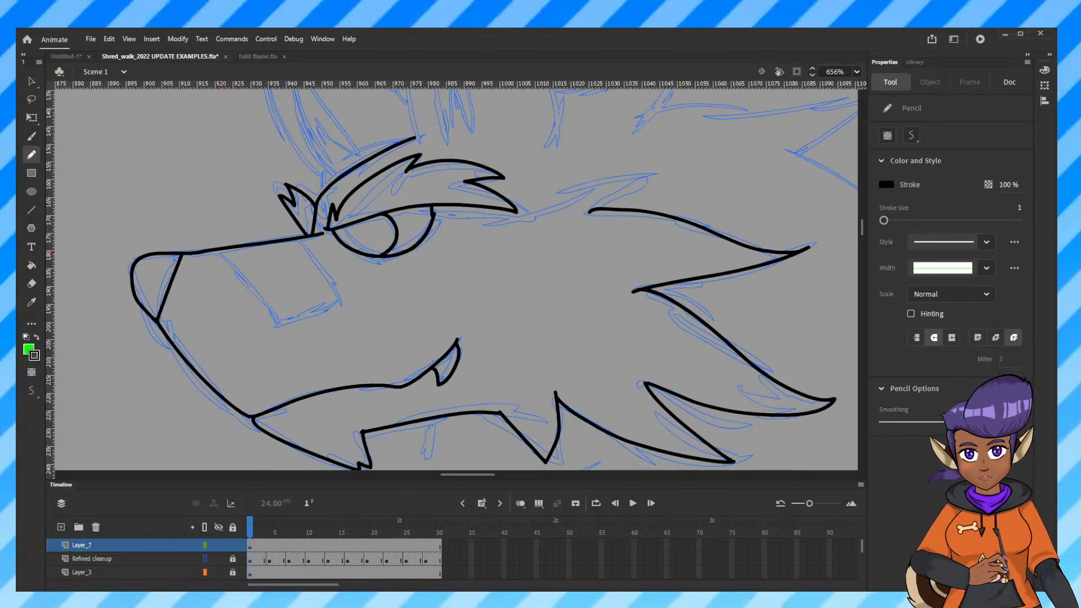
mouse_move(218, 249)
left_mouse_down()
mouse_move(277, 315)
mouse_move(338, 291)
mouse_move(305, 236)
left_mouse_up()
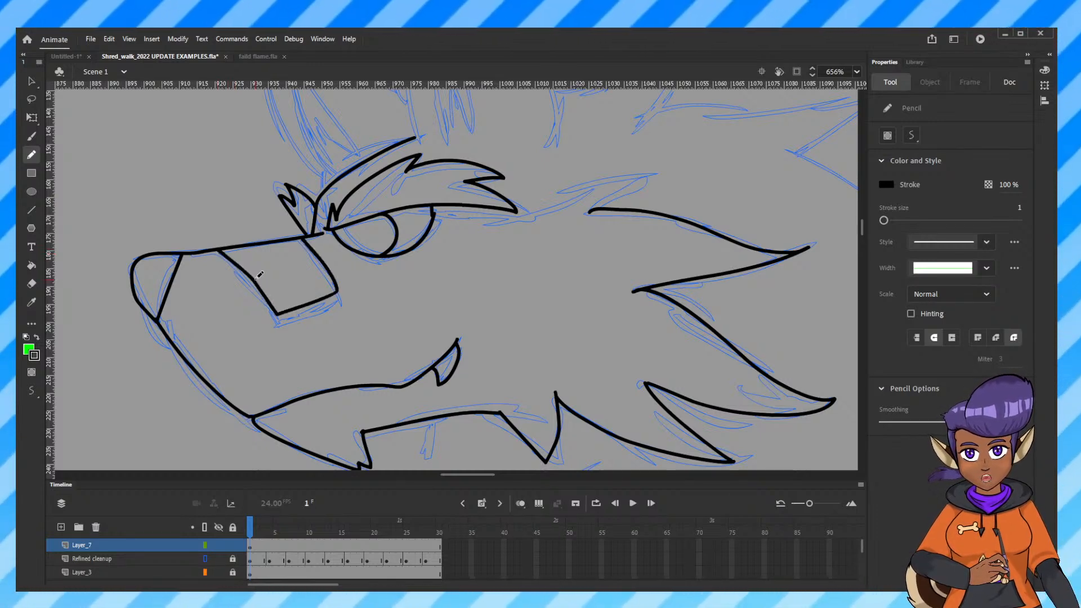
left_click_drag(256, 278, 319, 254)
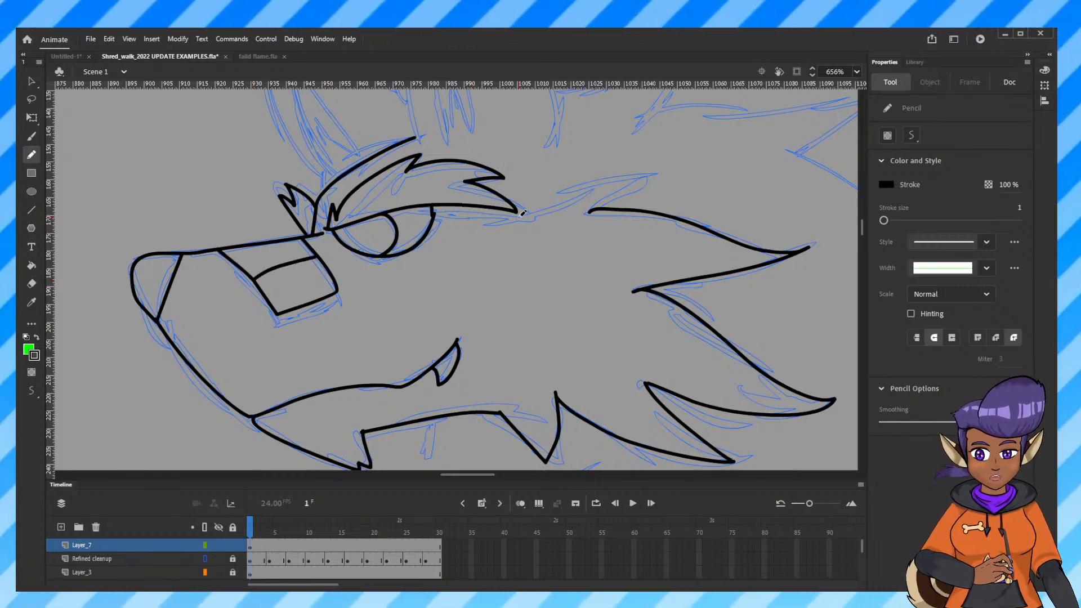
Check the coloured reference wolf and ink the fur strand joining the eyebrow's rear end to the upper cheek fur.
key("ctrl+minus")
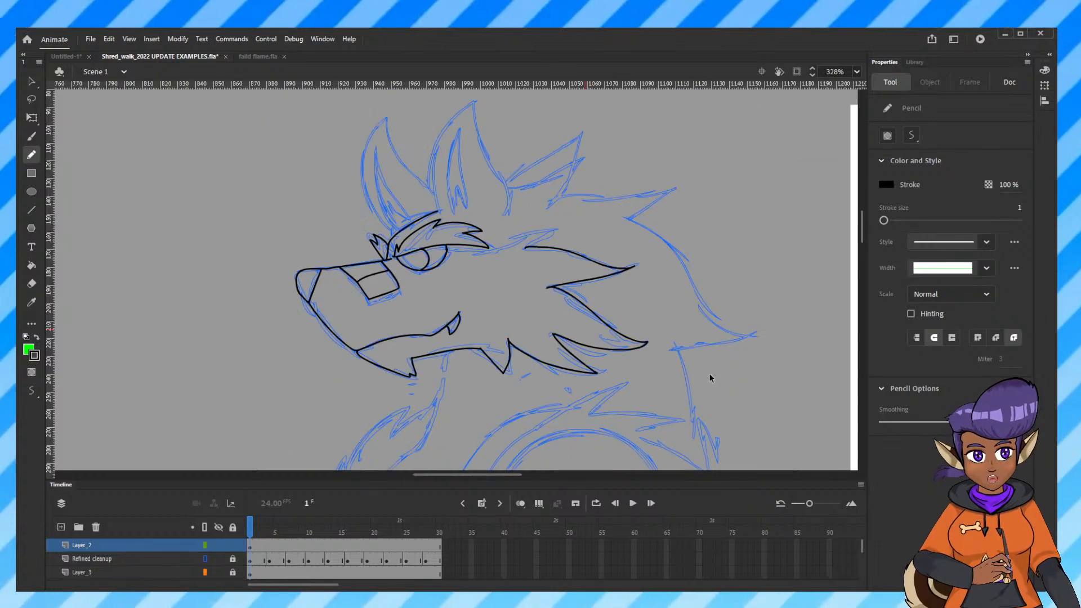
scroll(705, 372, "right", 5)
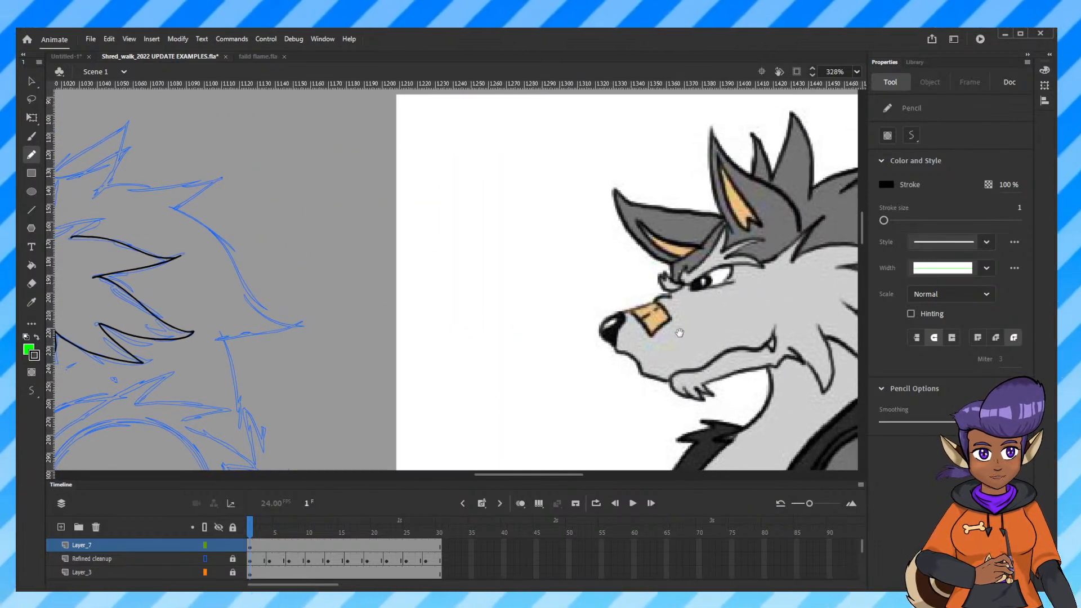
scroll(680, 332, "left", 5)
scroll(679, 333, "right", 4)
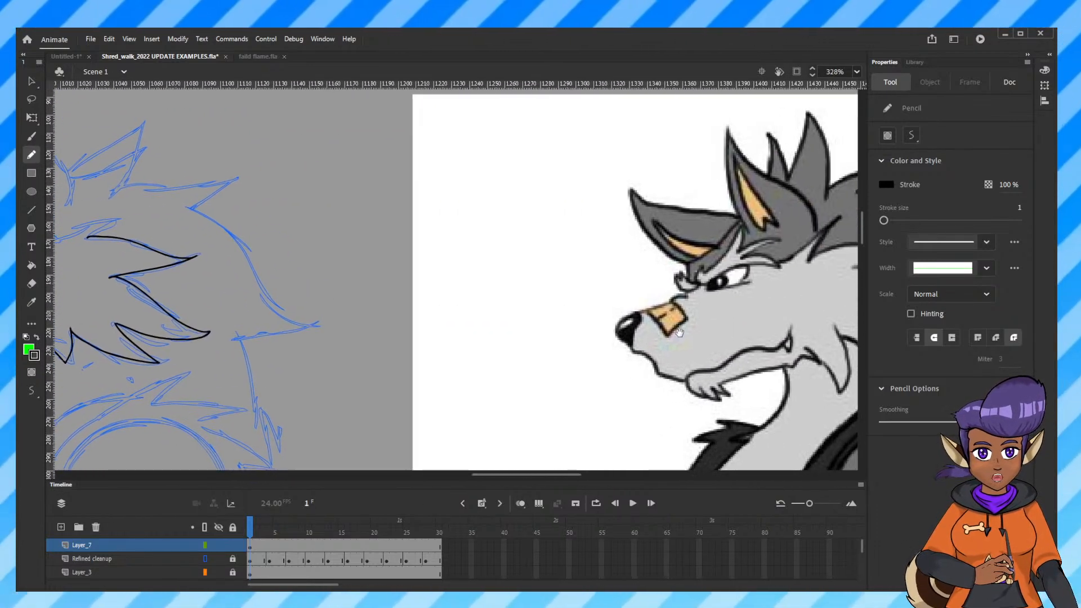
scroll(680, 332, "left", 15)
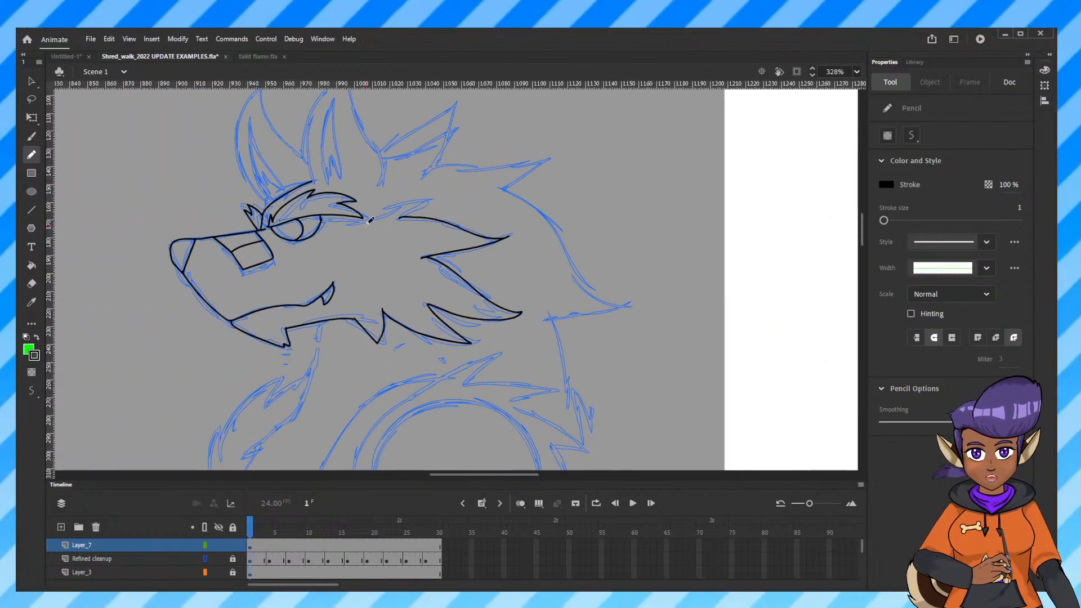
left_click_drag(366, 218, 430, 200)
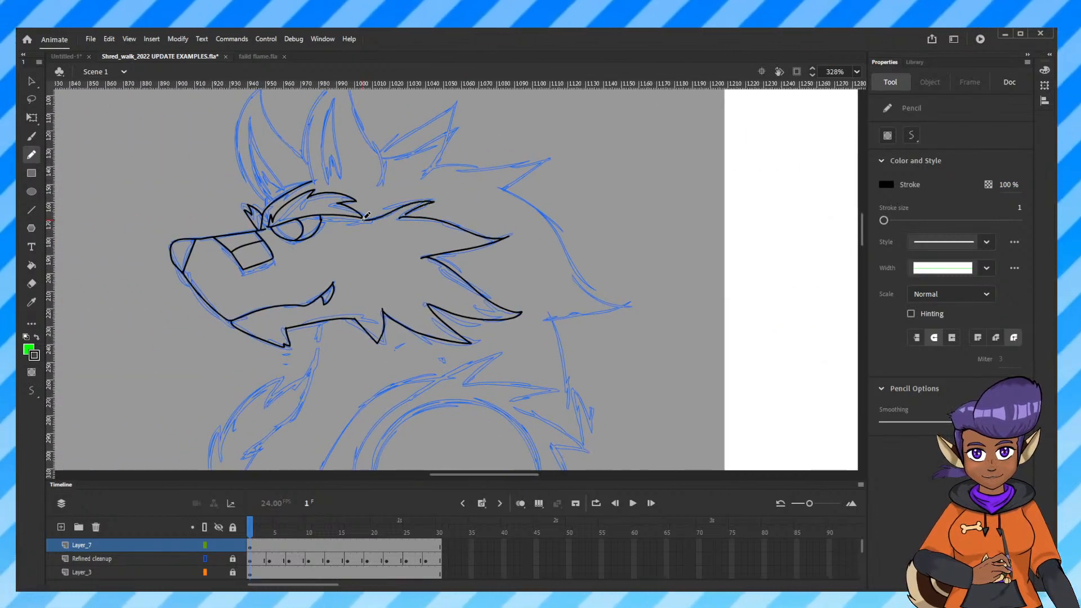
left_click_drag(367, 217, 434, 200)
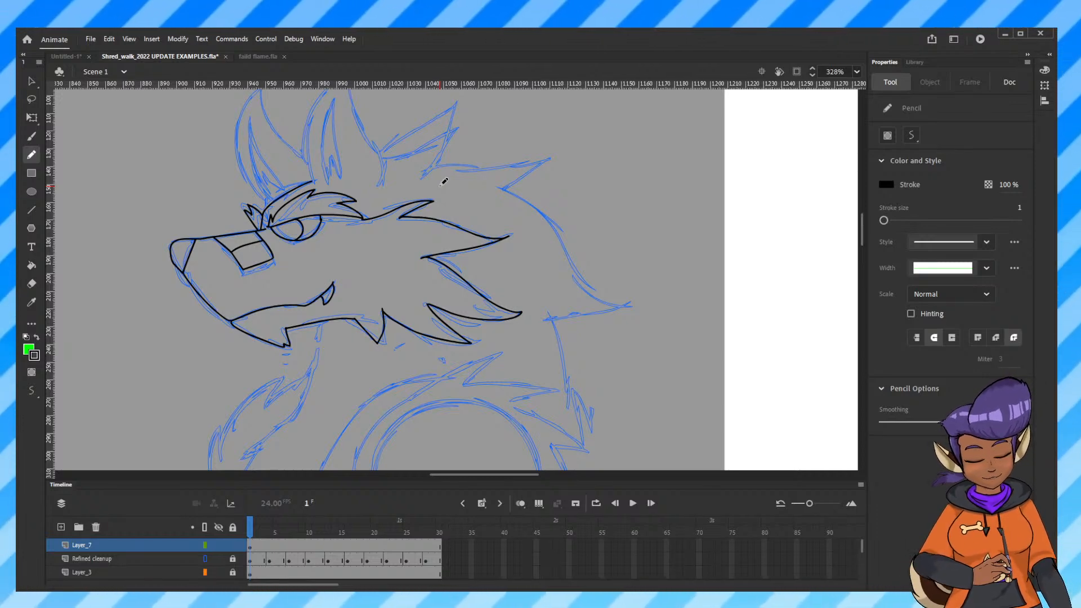
Ink the outline of the ear farther from the snout and its inner ear shape with the jagged base.
scroll(441, 182, "up", 2)
mouse_move(440, 183)
left_mouse_down()
mouse_move(346, 222)
mouse_move(399, 270)
mouse_move(416, 331)
left_mouse_up()
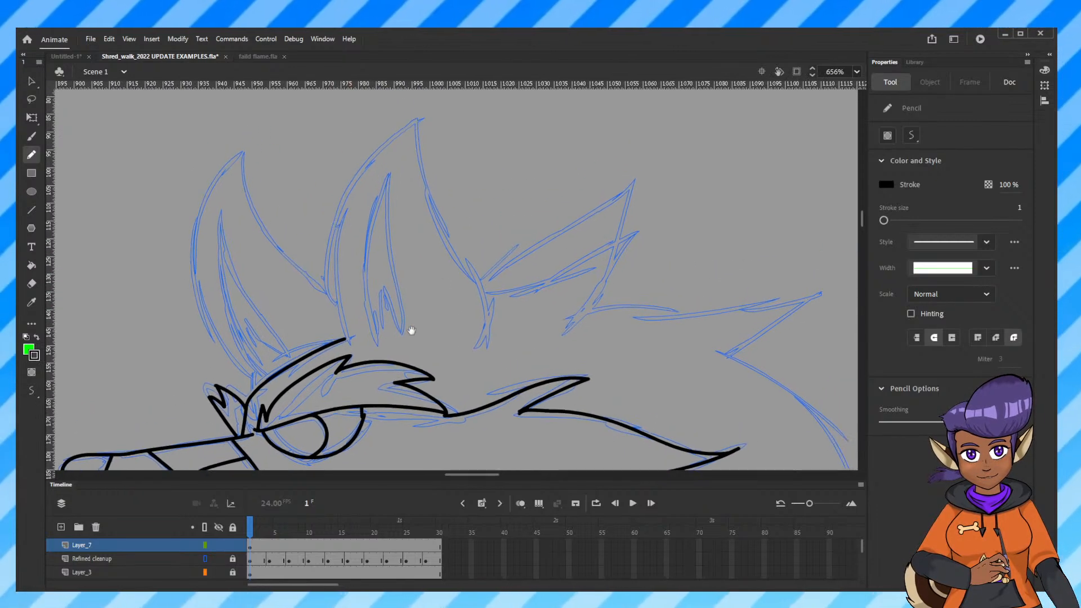
mouse_move(349, 340)
left_mouse_down()
mouse_move(354, 190)
mouse_move(420, 115)
mouse_move(472, 266)
mouse_move(484, 346)
left_mouse_up()
key("ctrl+z")
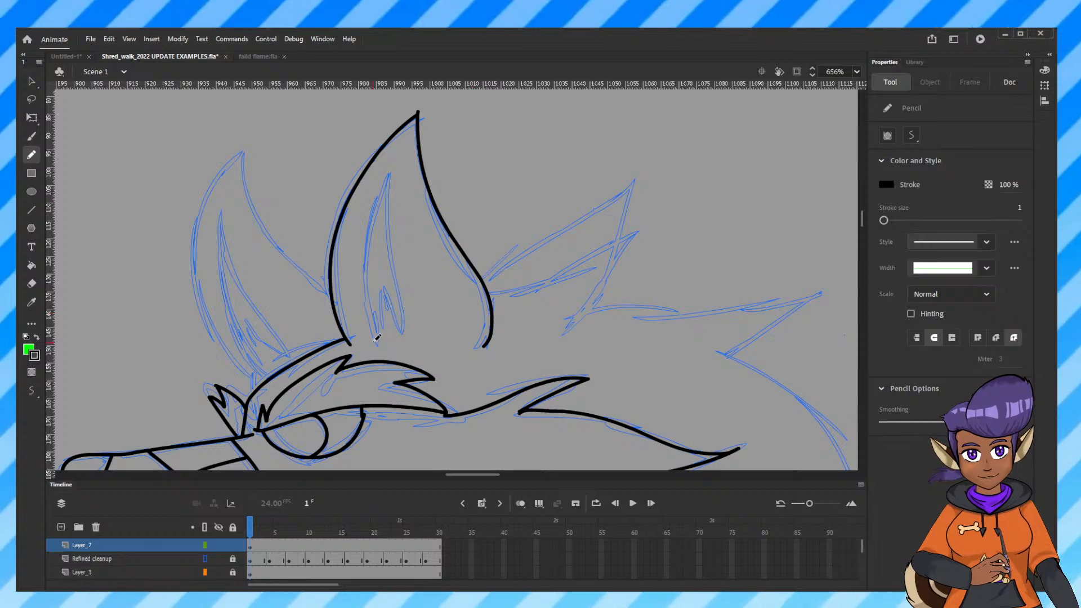
mouse_move(362, 242)
left_mouse_down()
mouse_move(375, 344)
mouse_move(409, 166)
mouse_move(414, 299)
mouse_move(397, 338)
mouse_move(386, 293)
left_mouse_up()
left_click_drag(379, 341, 377, 341)
Compare the inked head with the coloured reference and erase the pointed chin tuft at the front of the lower jaw.
scroll(668, 366, "right", 10)
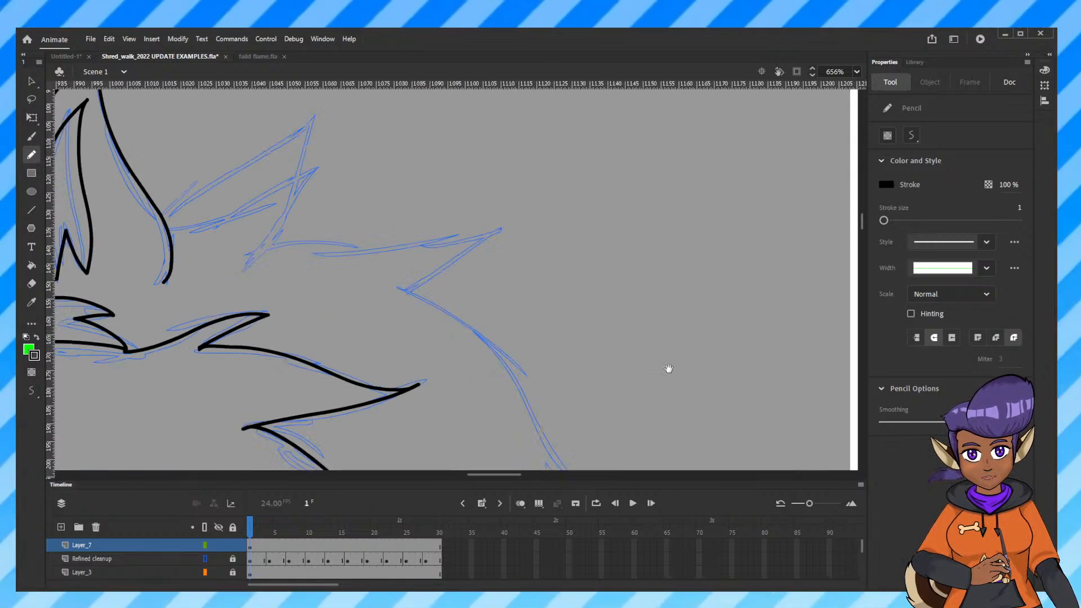
key("ctrl+minus")
key("ctrl+minus")
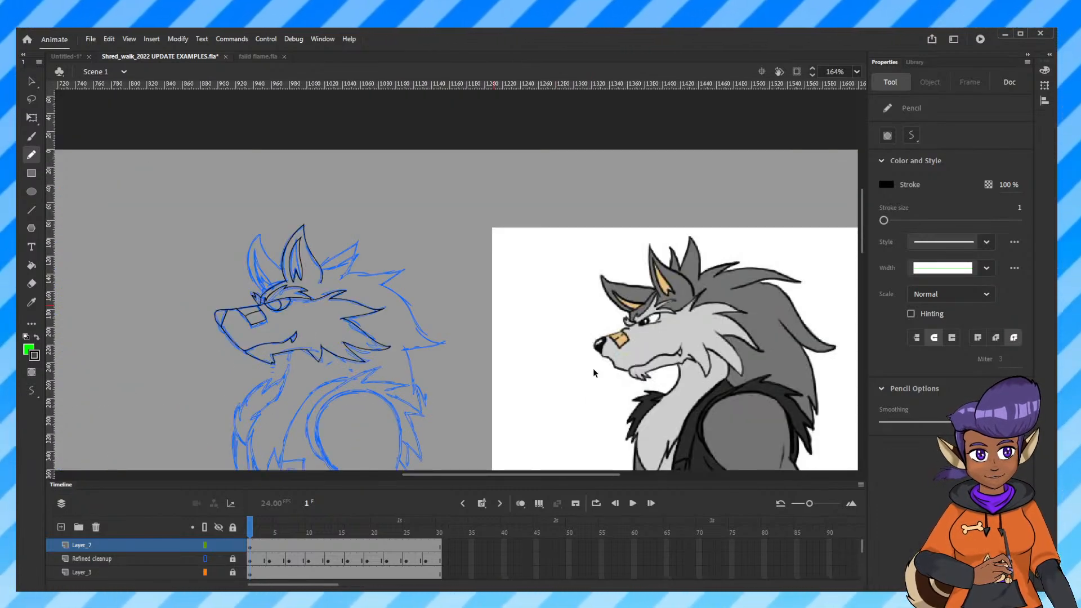
key("ctrl+equal")
key("ctrl+equal")
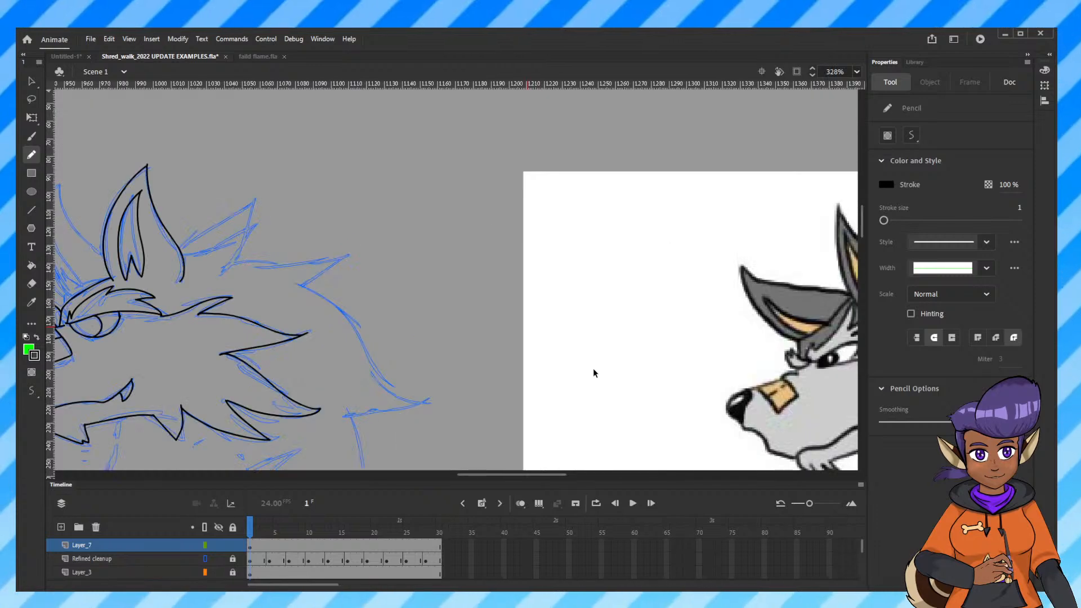
left_click_drag(257, 351, 550, 252)
scroll(429, 316, "left", 3)
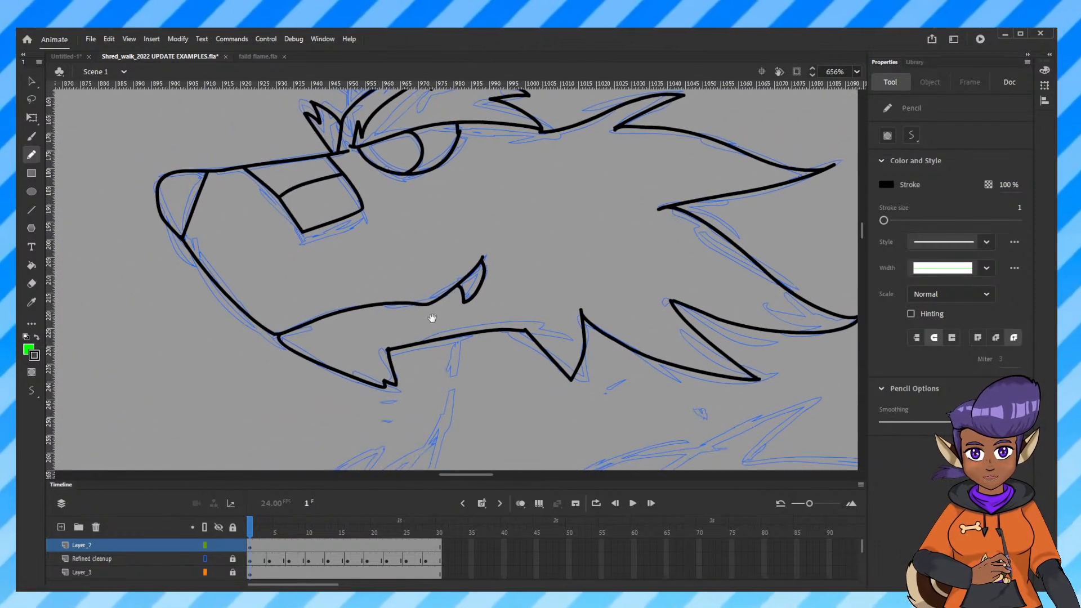
key("e")
mouse_move(390, 345)
left_mouse_down()
mouse_move(396, 392)
mouse_move(326, 366)
left_mouse_up()
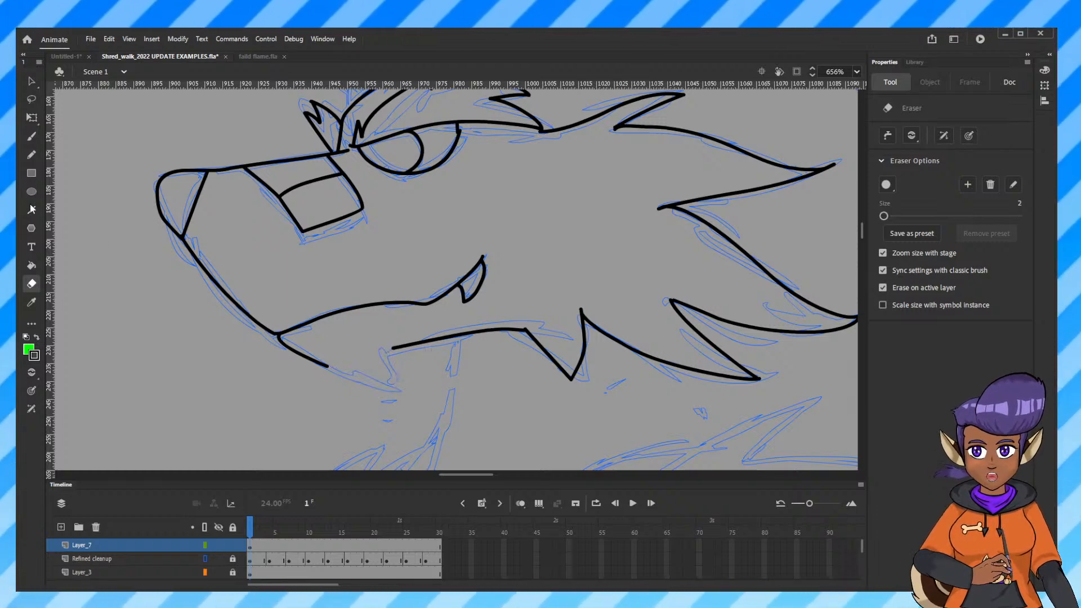
Redraw the erased chin section of the lower jaw with the Pencil tool.
left_click(31, 154)
mouse_move(357, 361)
left_mouse_down()
mouse_move(393, 348)
mouse_move(331, 365)
mouse_move(377, 380)
mouse_move(359, 359)
mouse_move(340, 379)
mouse_move(372, 386)
mouse_move(360, 360)
left_mouse_up()
key("ctrl+z")
left_click_drag(448, 268, 445, 272)
Ink the outline of the ear nearer the snout, from the forehead up to its tip and down to the other ear.
scroll(444, 272, "up", 5)
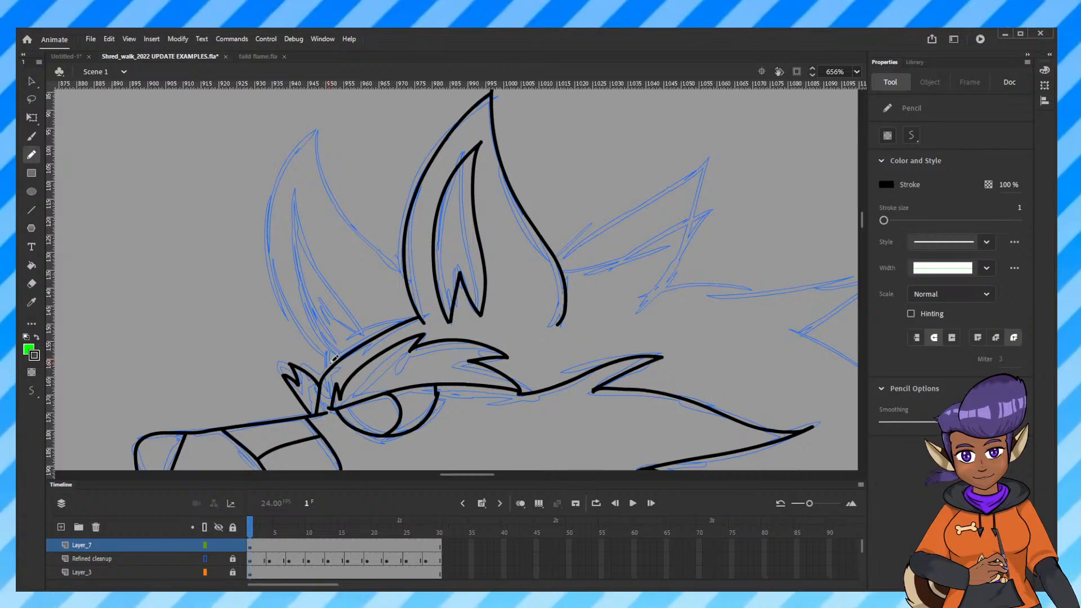
mouse_move(336, 359)
left_mouse_down()
mouse_move(307, 338)
mouse_move(267, 242)
mouse_move(318, 130)
mouse_move(380, 222)
left_mouse_up()
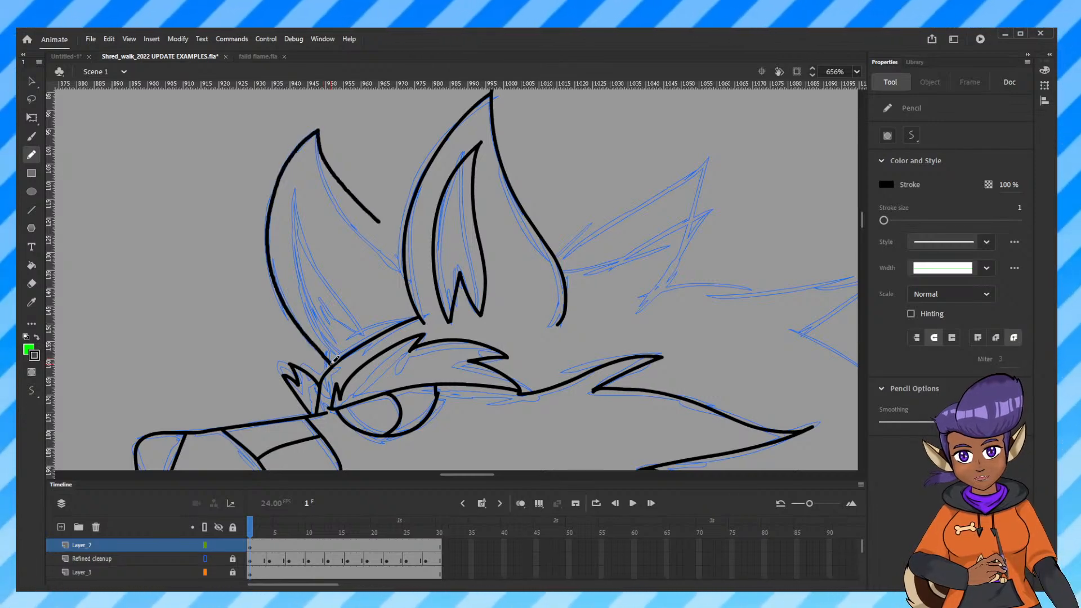
key("ctrl+z")
mouse_move(313, 341)
left_mouse_down()
mouse_move(278, 259)
mouse_move(299, 162)
mouse_move(317, 135)
mouse_move(340, 213)
mouse_move(401, 275)
left_mouse_up()
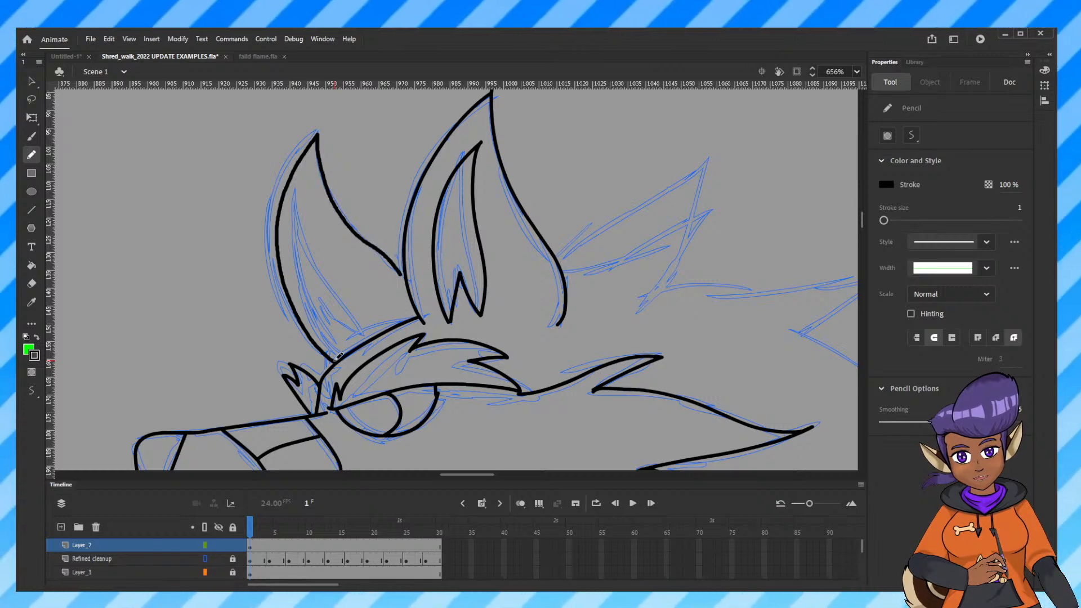
Ink the jagged inner shape of the ear nearer the snout and the large pointed hair tuft behind the other ear.
mouse_move(299, 183)
left_mouse_down()
mouse_move(290, 225)
mouse_move(331, 340)
mouse_move(336, 325)
mouse_move(364, 338)
mouse_move(295, 183)
left_mouse_up()
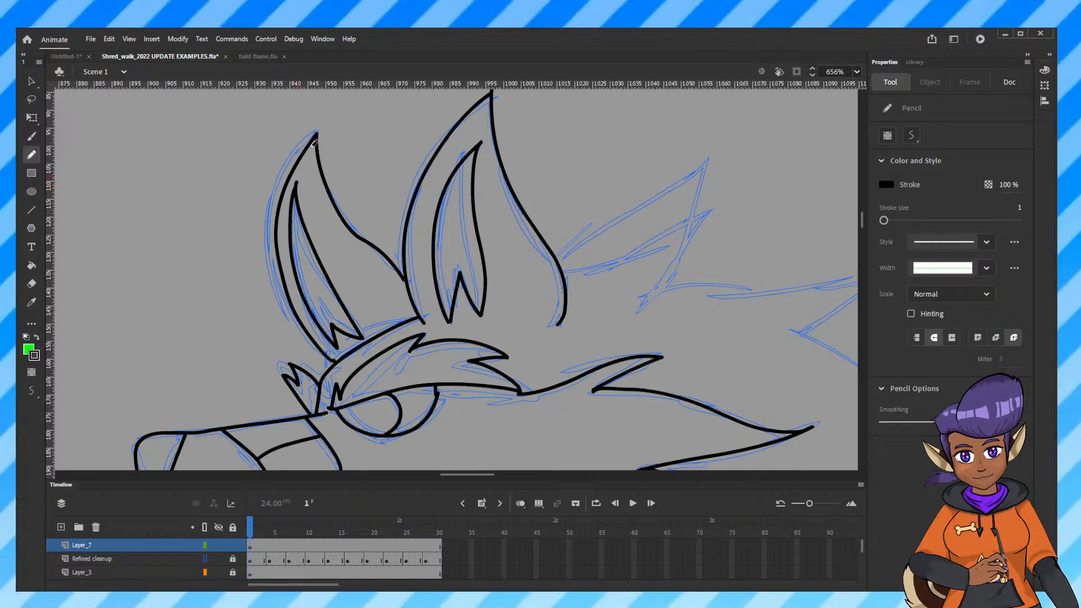
scroll(652, 345, "right", 10)
scroll(579, 360, "down", 2)
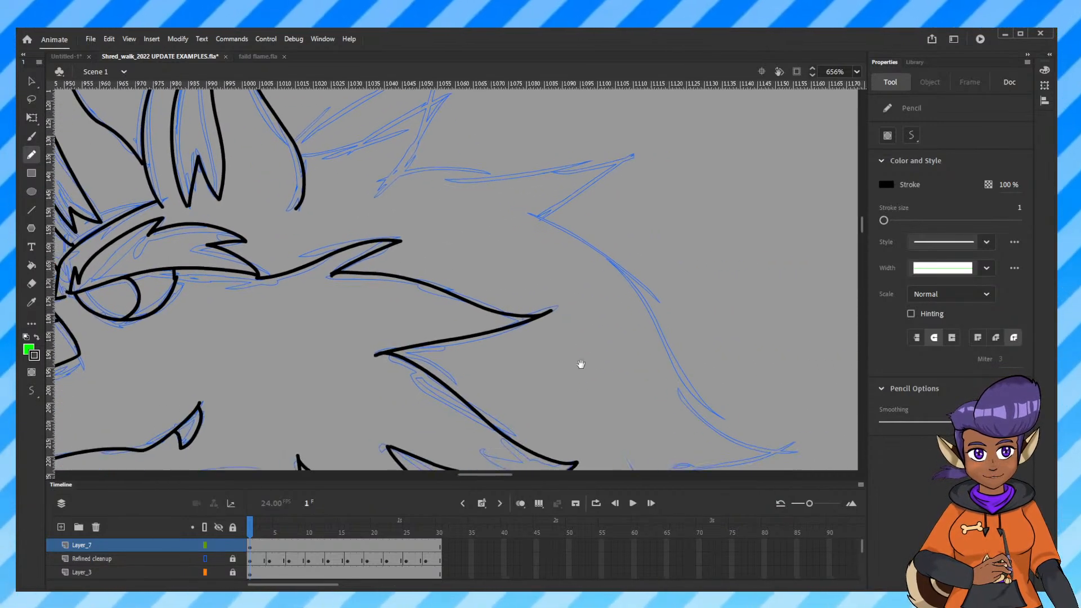
left_click_drag(539, 274, 544, 278)
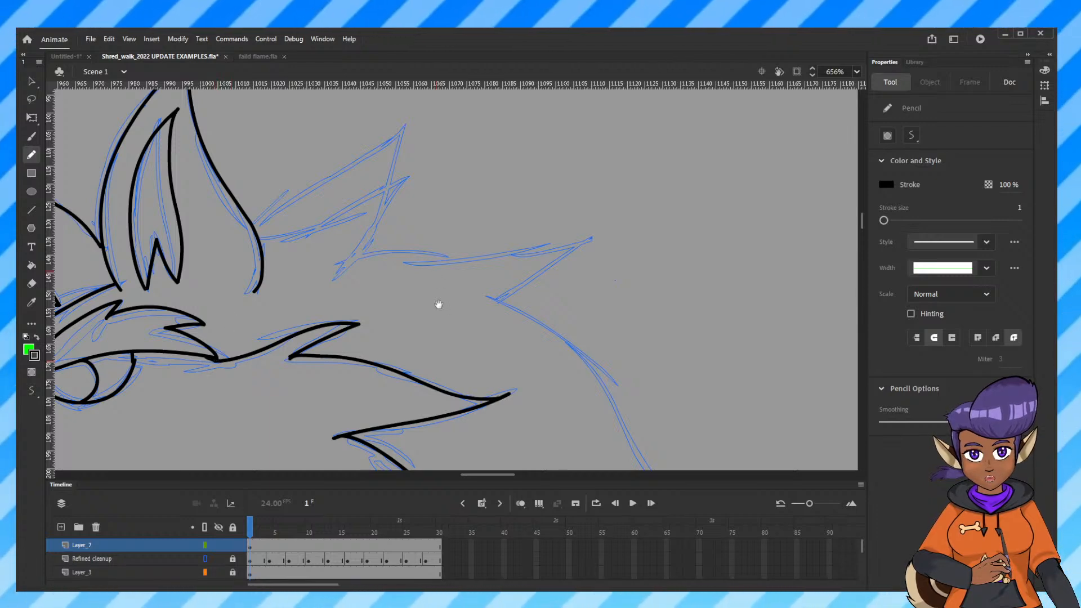
left_click_drag(414, 321, 389, 379)
mouse_move(233, 278)
left_mouse_down()
mouse_move(375, 182)
mouse_move(356, 284)
mouse_move(306, 336)
left_mouse_up()
Ink the upper mane tufts behind the ears and the mane's back edge down to its lower pointed tip.
scroll(577, 363, "down", 5)
left_click_drag(578, 363, 568, 342)
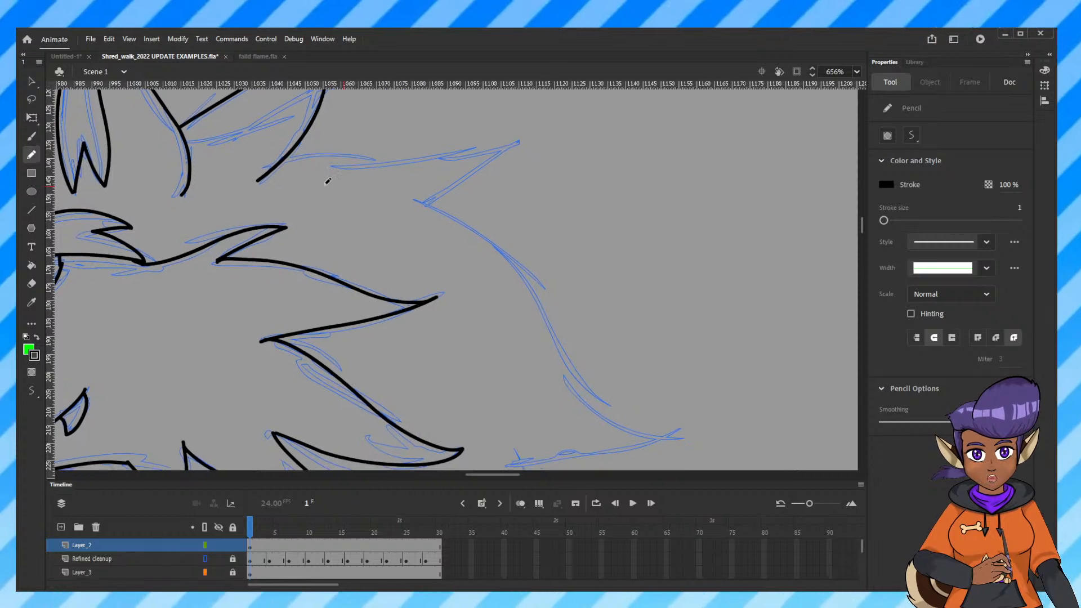
mouse_move(281, 160)
left_mouse_down()
mouse_move(404, 153)
mouse_move(354, 171)
mouse_move(459, 149)
mouse_move(539, 154)
mouse_move(491, 164)
mouse_move(412, 206)
left_mouse_up()
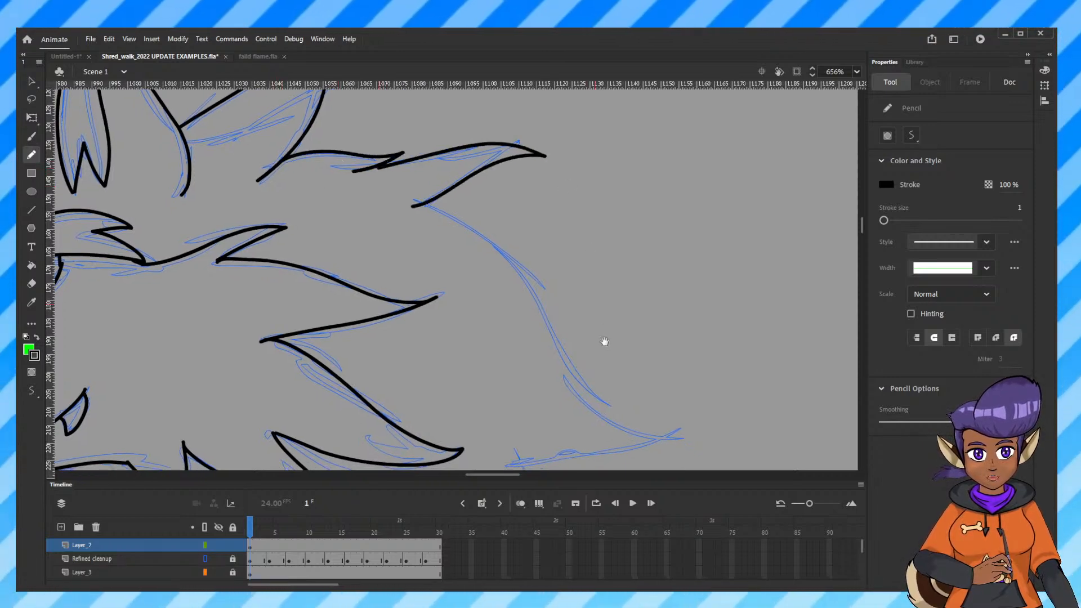
mouse_move(604, 341)
left_mouse_down()
mouse_move(507, 224)
mouse_move(497, 269)
left_mouse_up()
key("ctrl+minus")
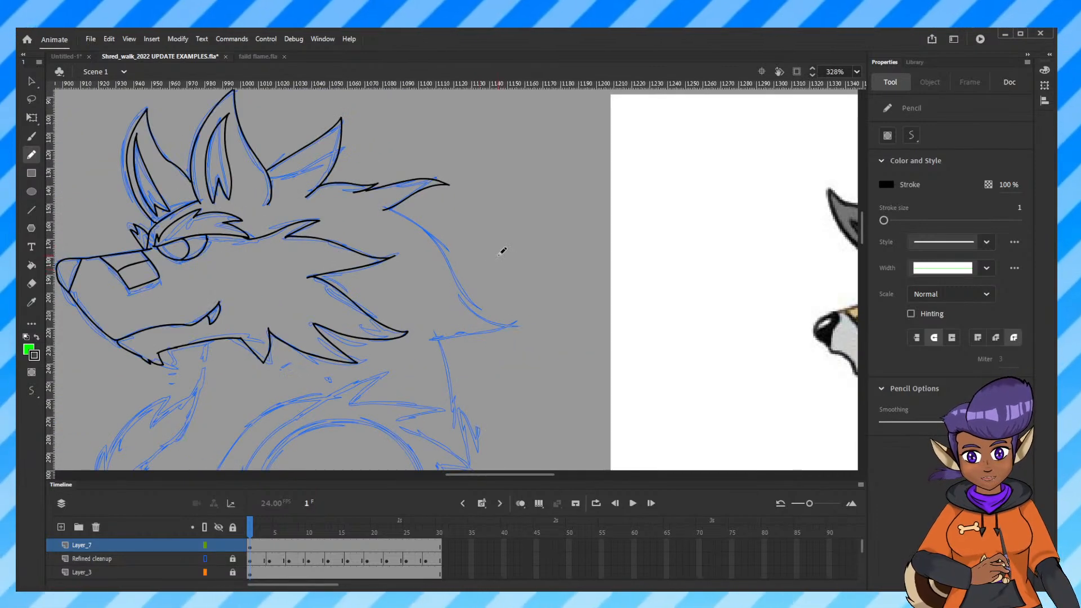
mouse_move(394, 204)
left_mouse_down()
mouse_move(420, 223)
mouse_move(476, 312)
mouse_move(515, 326)
mouse_move(433, 339)
left_mouse_up()
Ink the lower back edge of the mane below the pointed tip, ending in a small jagged tuft, redrawing it once.
scroll(535, 387, "down", 5)
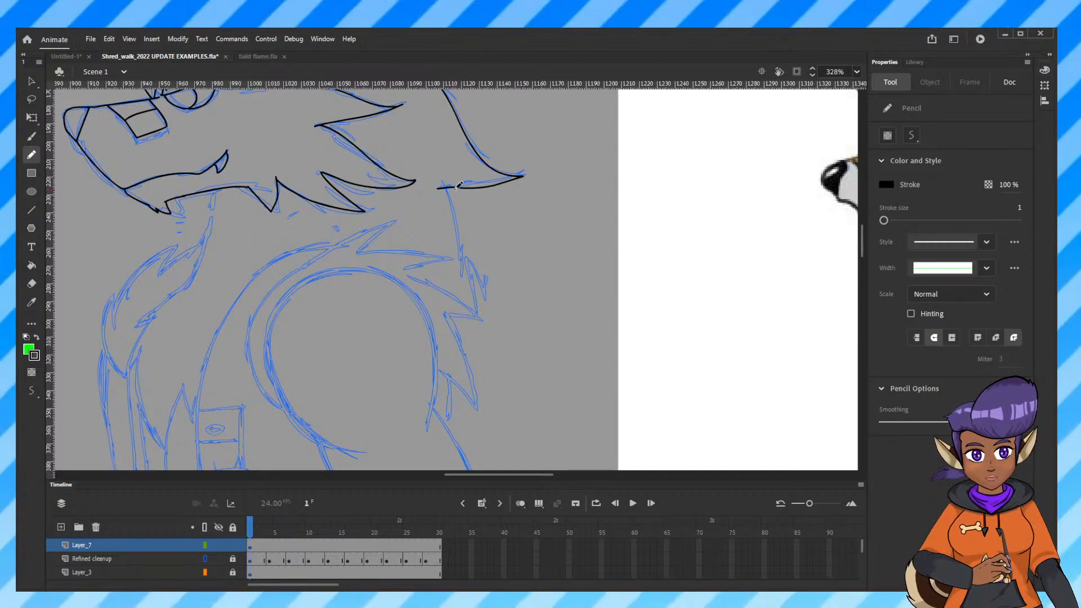
left_click_drag(449, 187, 489, 271)
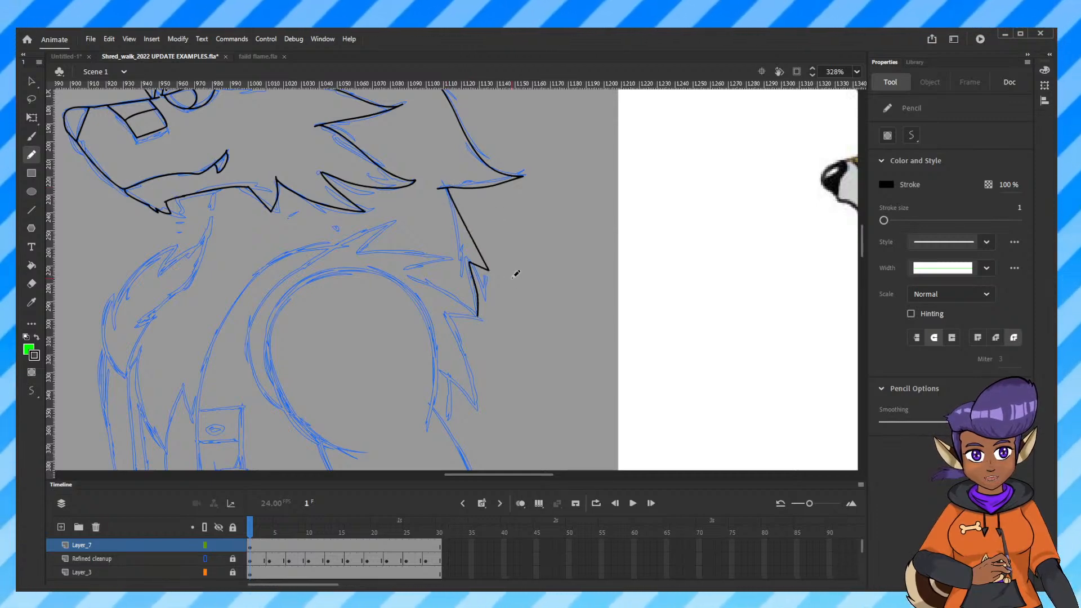
key("ctrl+z")
mouse_move(449, 189)
left_mouse_down()
mouse_move(479, 276)
mouse_move(471, 303)
left_mouse_up()
Check the coloured reference and ink the front of the neck and the jagged chest fur edge down to its lower point.
scroll(505, 302, "down", 2)
scroll(468, 349, "left", 3)
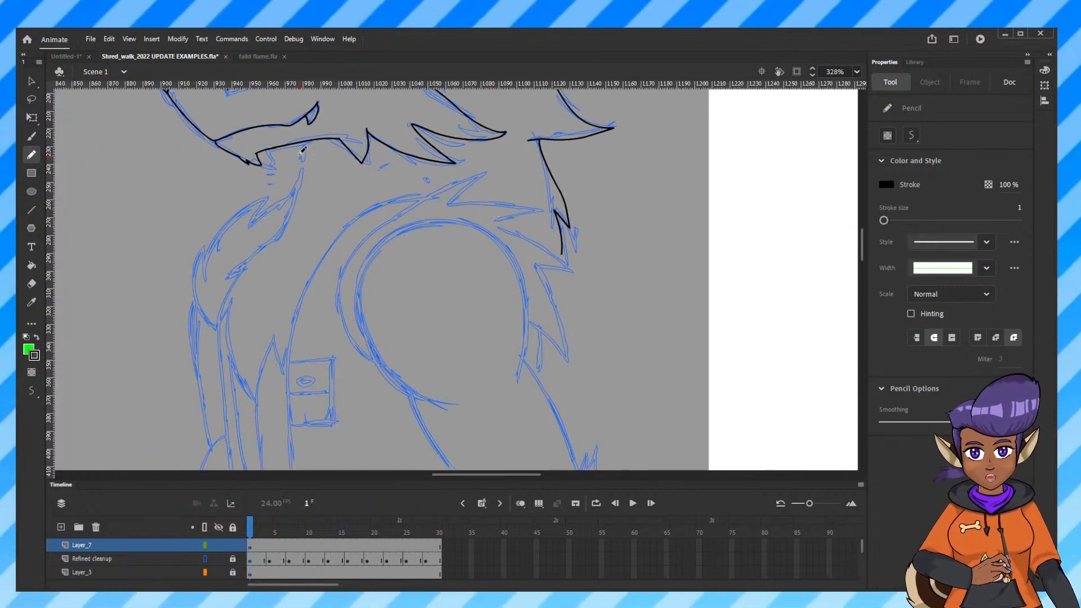
scroll(616, 307, "right", 6)
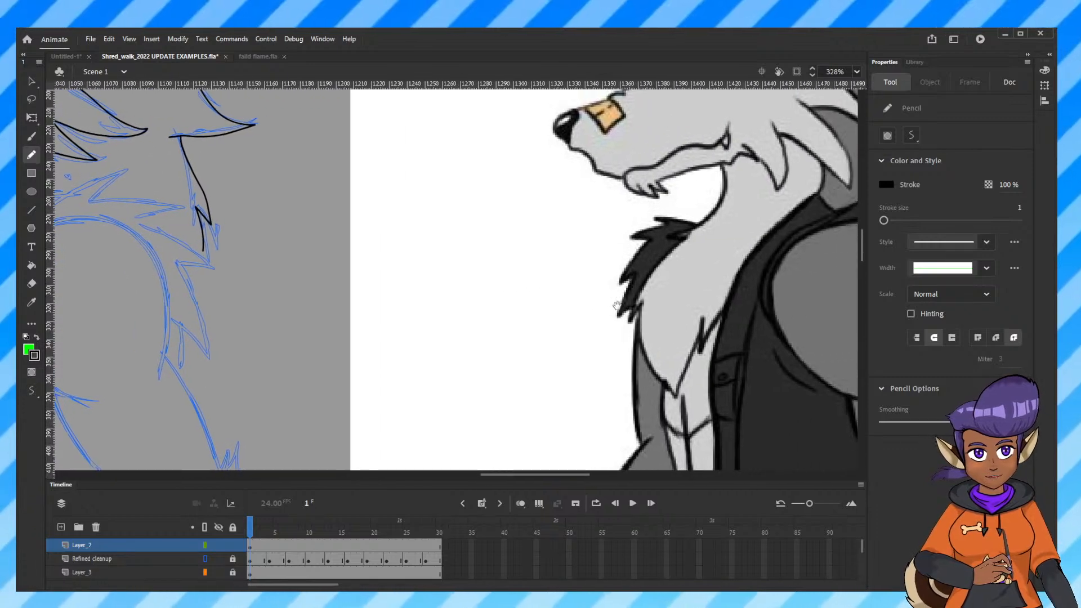
scroll(617, 305, "left", 3)
scroll(617, 305, "left", 3)
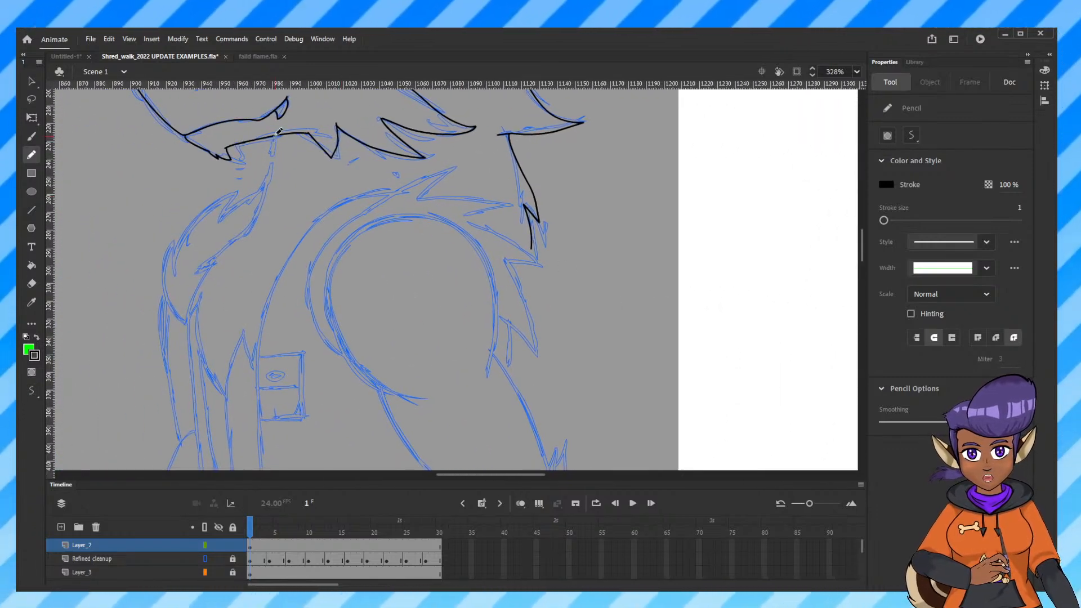
mouse_move(276, 135)
left_mouse_down()
mouse_move(261, 206)
mouse_move(197, 269)
mouse_move(211, 267)
mouse_move(190, 318)
mouse_move(225, 397)
left_mouse_up()
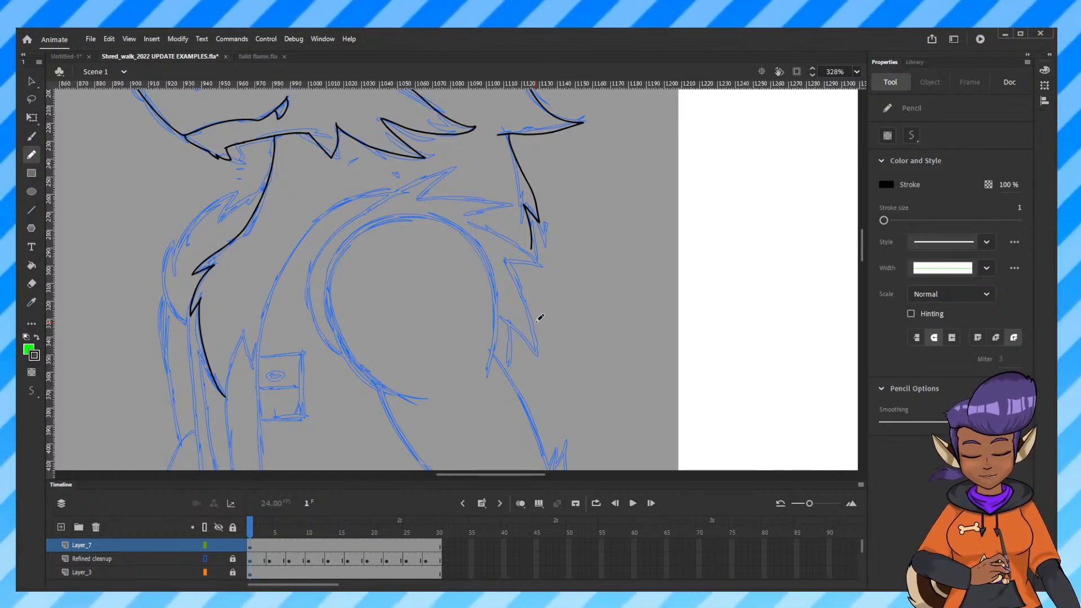
Compare with the coloured reference and ink the short neck line below the cheek fur and the vest's curved front collar edge.
scroll(734, 367, "right", 12)
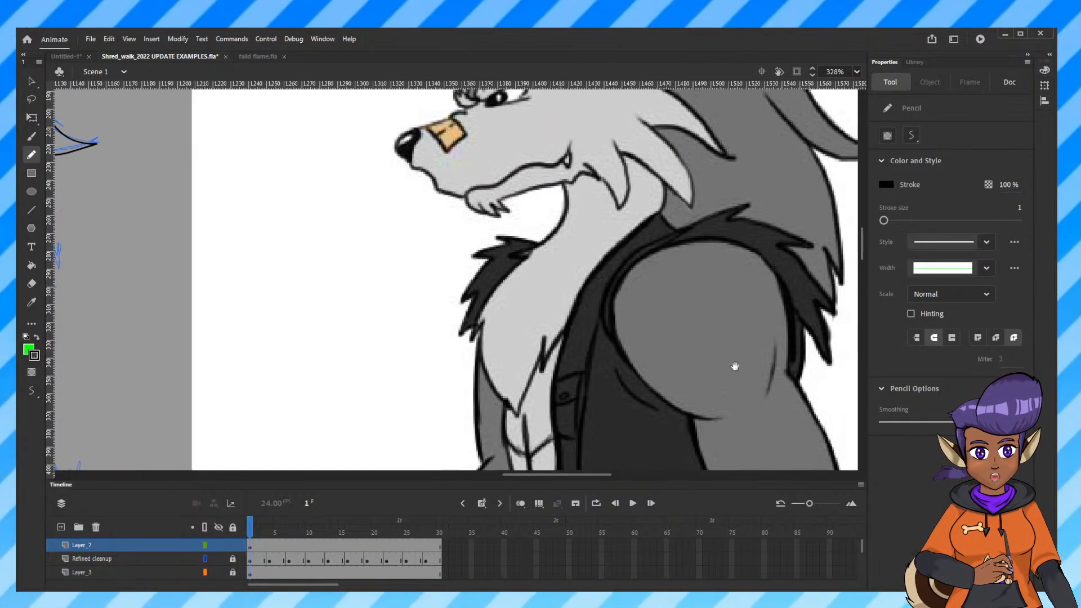
scroll(734, 367, "left", 3)
scroll(735, 367, "left", 9)
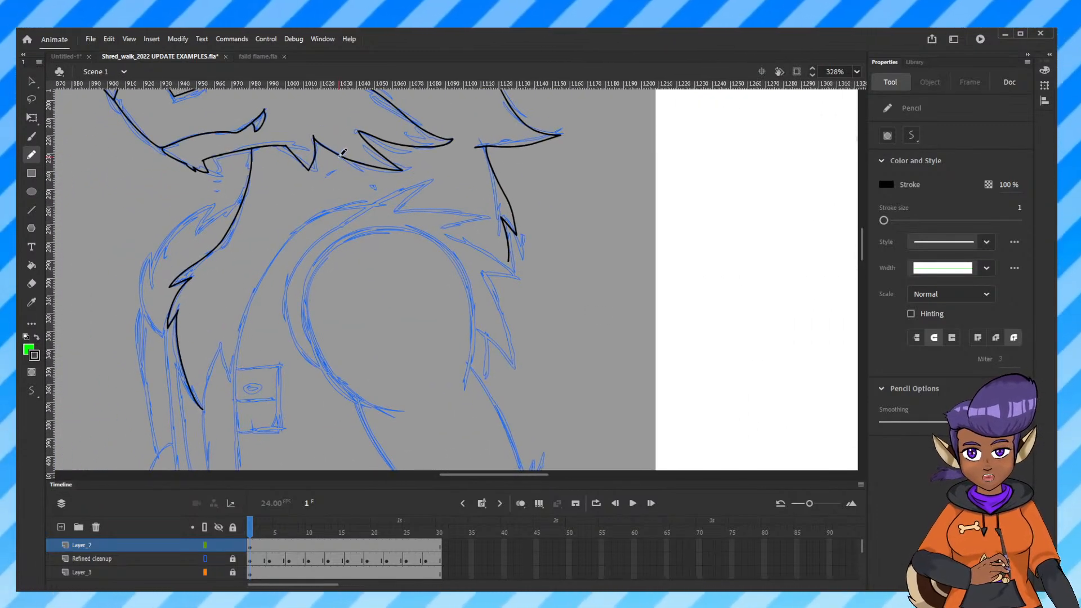
left_click_drag(342, 156, 339, 196)
scroll(584, 342, "right", 10)
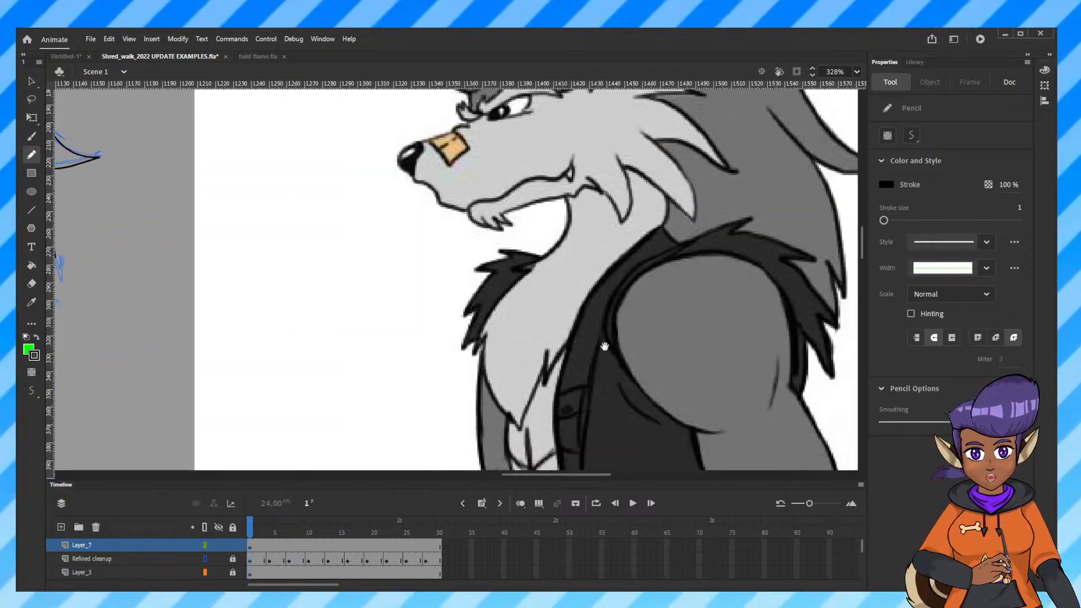
scroll(604, 346, "left", 11)
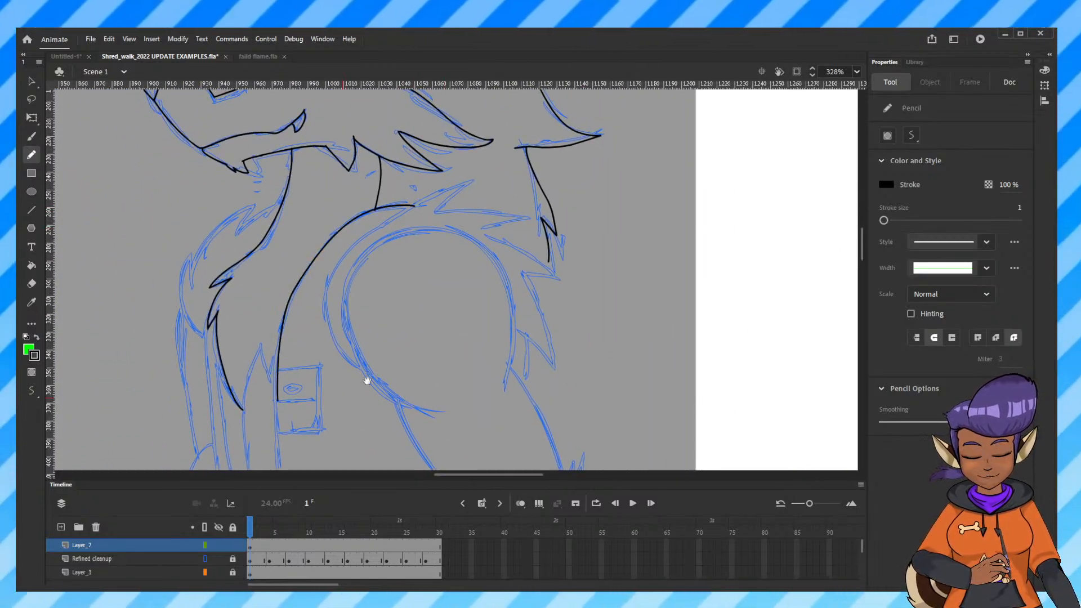
Ink the vest's front edge down to its lower corner, its bottom hem and the short side edge up to the arm.
scroll(360, 310, "down", 5)
key("ctrl+equal")
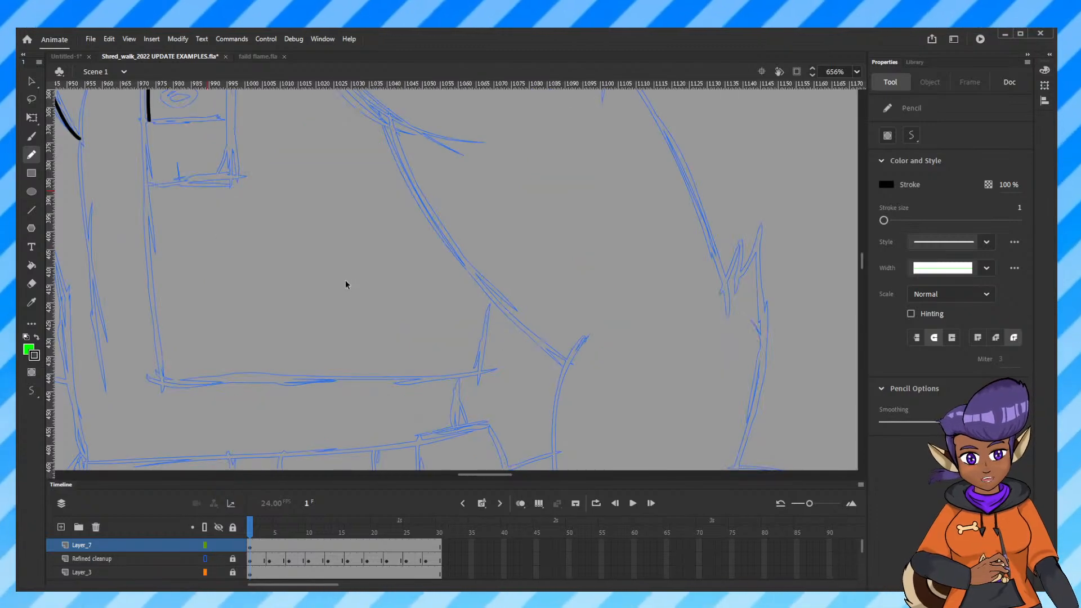
scroll(281, 179, "up", 5)
scroll(282, 179, "left", 3)
scroll(278, 179, "down", 5)
left_click_drag(278, 179, 277, 183)
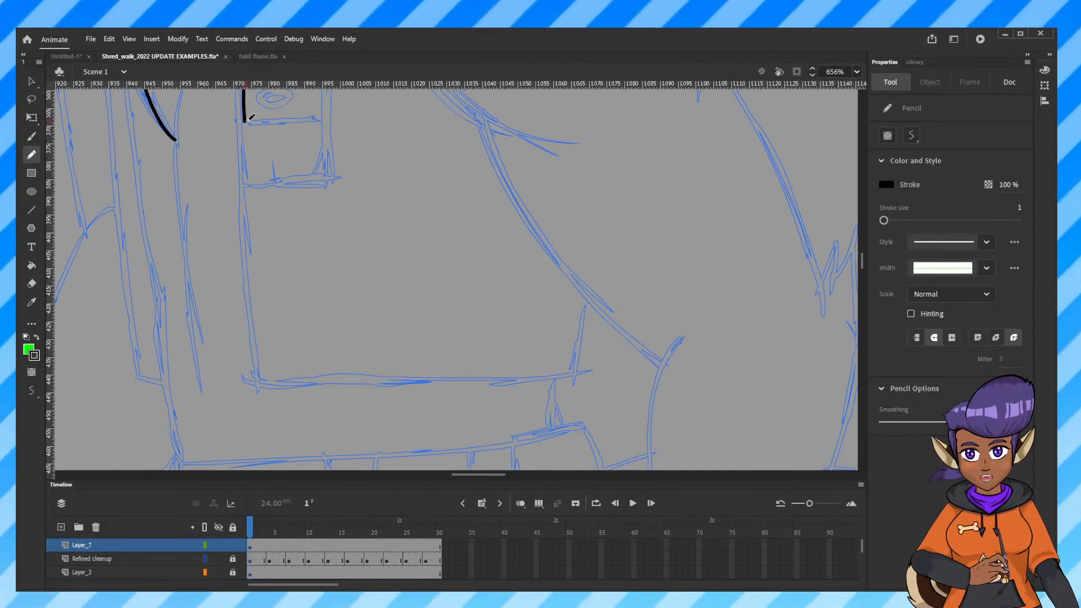
left_click_drag(247, 117, 258, 256)
key("ctrl+z")
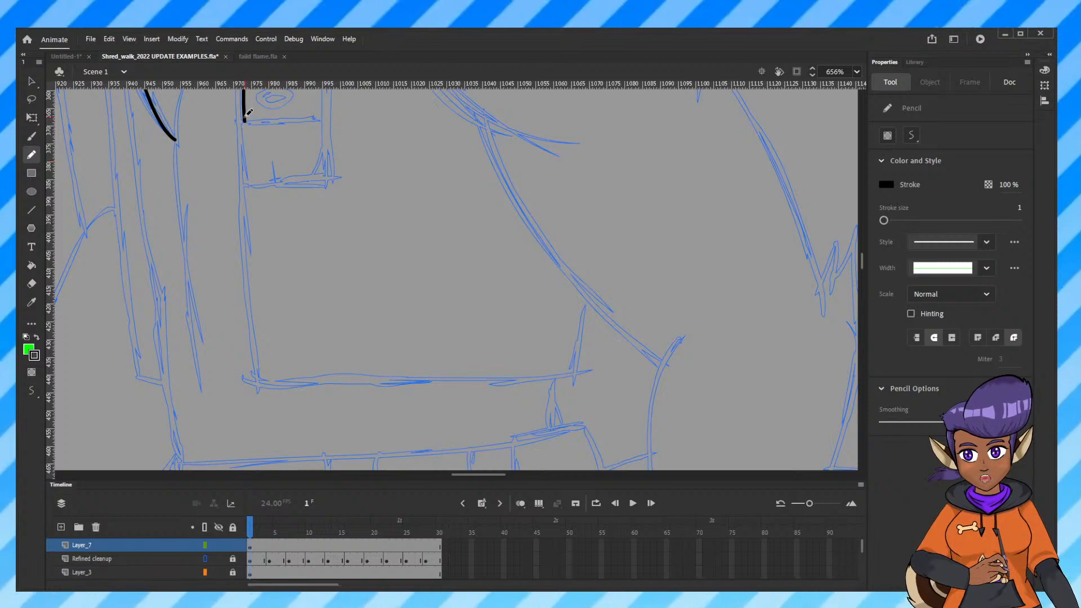
mouse_move(248, 114)
left_mouse_down()
mouse_move(261, 337)
mouse_move(274, 387)
mouse_move(584, 381)
left_mouse_up()
key("ctrl+z")
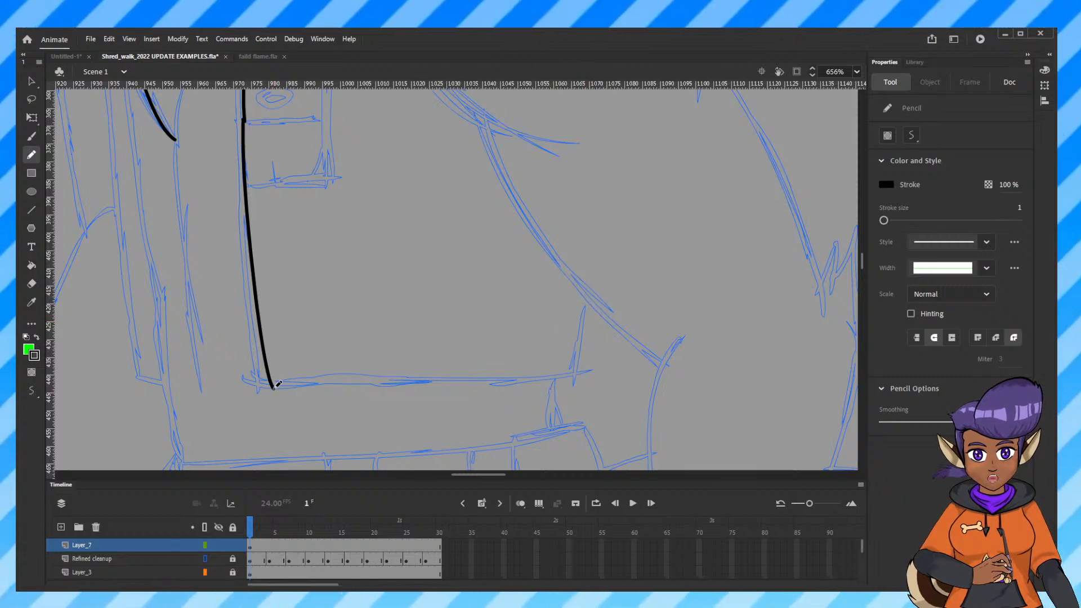
left_click_drag(274, 387, 467, 377)
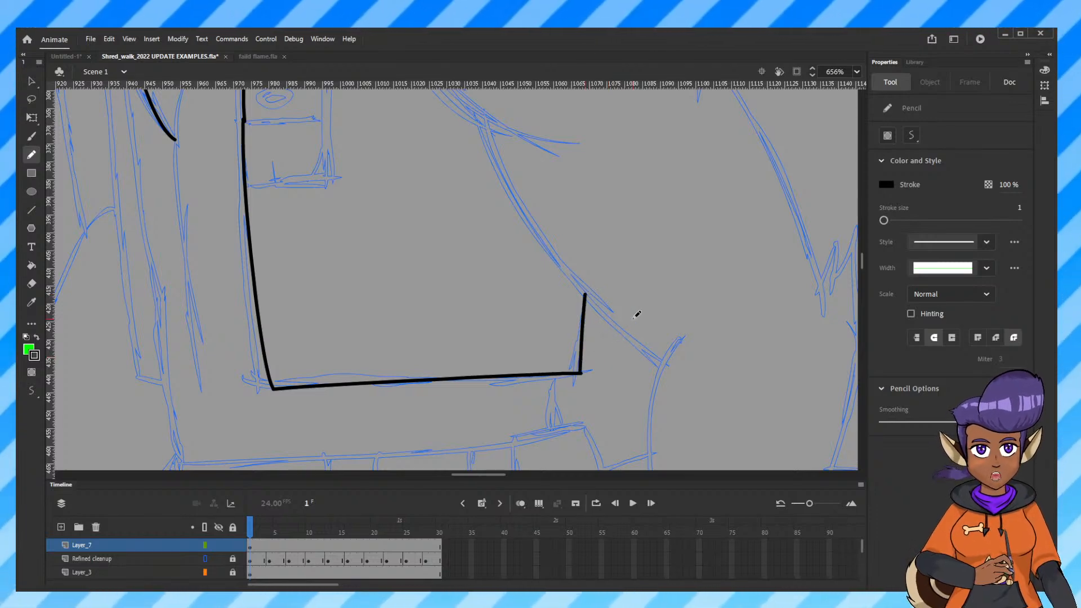
Ink the jagged chest fur tufts between the lower chest point and the vest's front edge.
scroll(463, 271, "up", 3)
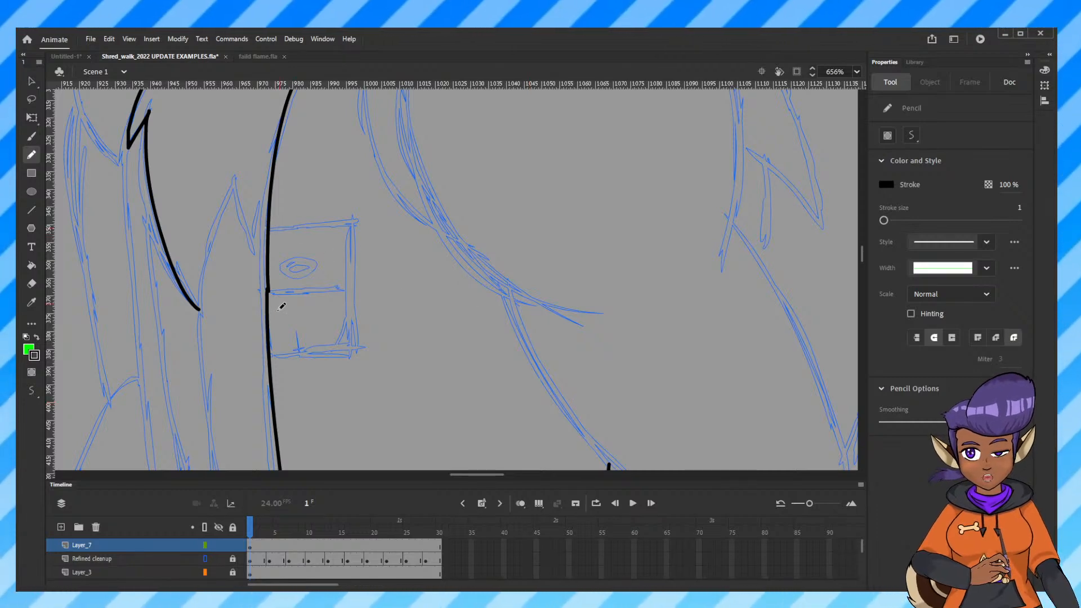
scroll(282, 305, "up", 2)
scroll(282, 306, "left", 2)
mouse_move(318, 421)
left_mouse_down()
mouse_move(349, 293)
mouse_move(370, 371)
mouse_move(386, 301)
left_mouse_up()
Examine the vest and shoulder area, then compare the sketch poses on the Refined cleanup layer's keyframes up to frame 10.
scroll(583, 253, "up", 1)
scroll(583, 253, "right", 2)
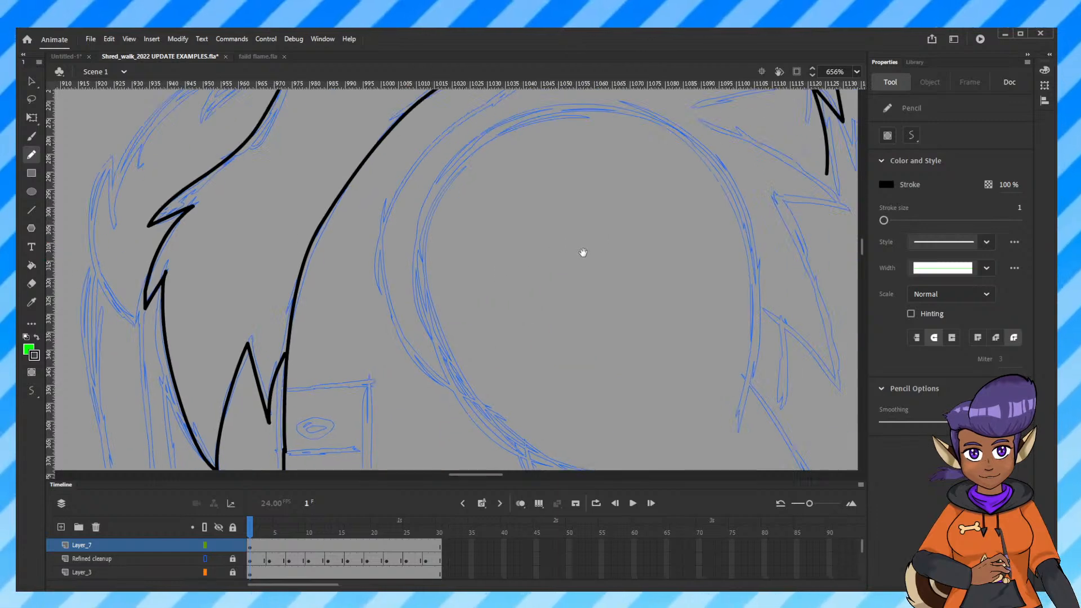
scroll(583, 253, "up", 2)
scroll(583, 253, "right", 3)
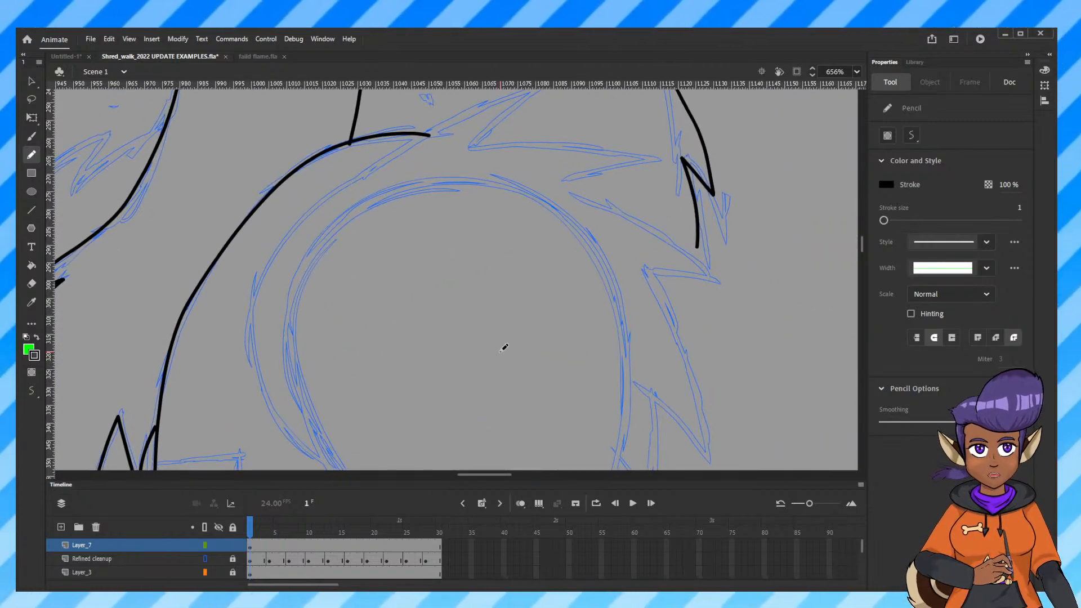
scroll(500, 353, "down", 1)
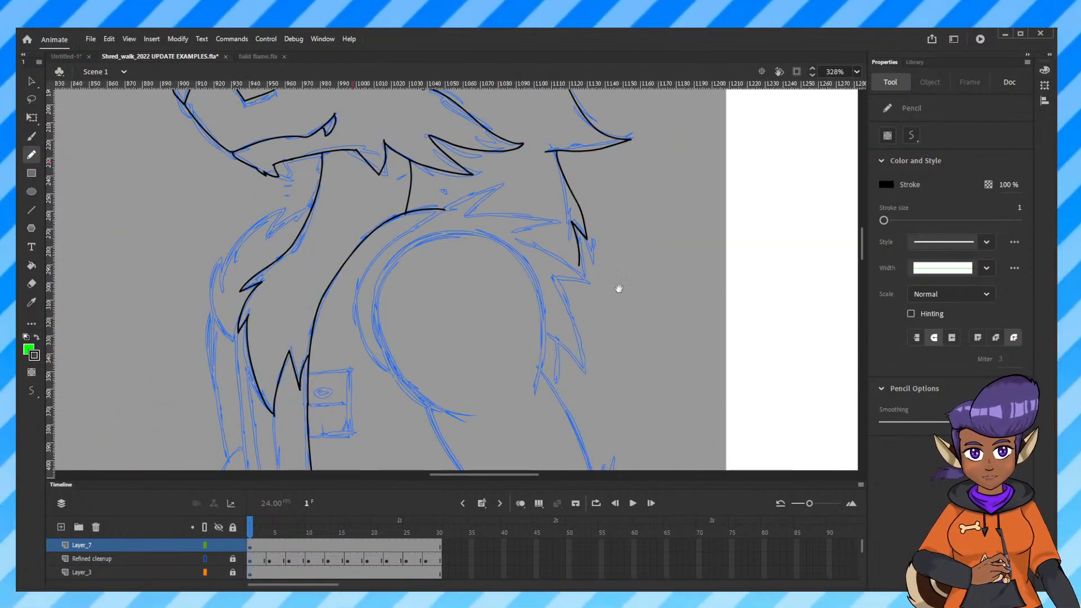
scroll(619, 289, "right", 5)
scroll(586, 282, "left", 7)
scroll(672, 235, "down", 1)
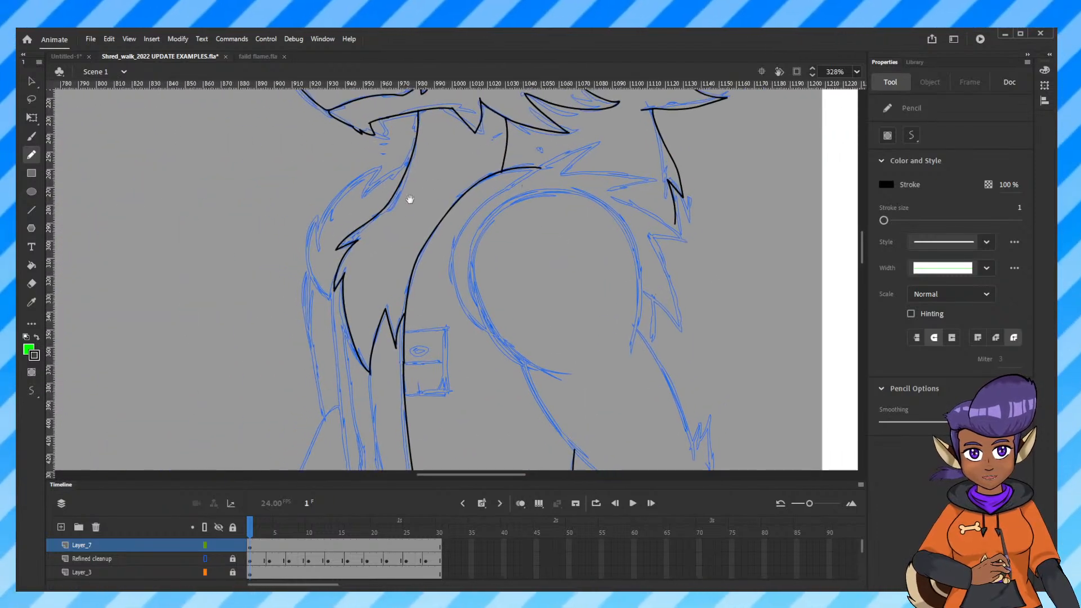
left_click(272, 561)
left_click(290, 562)
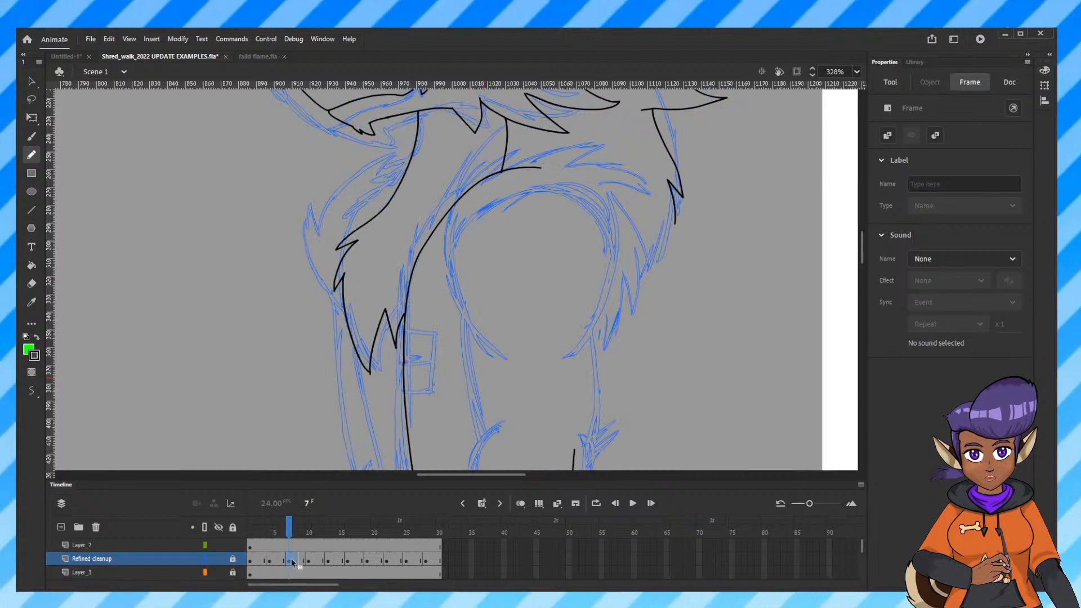
left_click(309, 561)
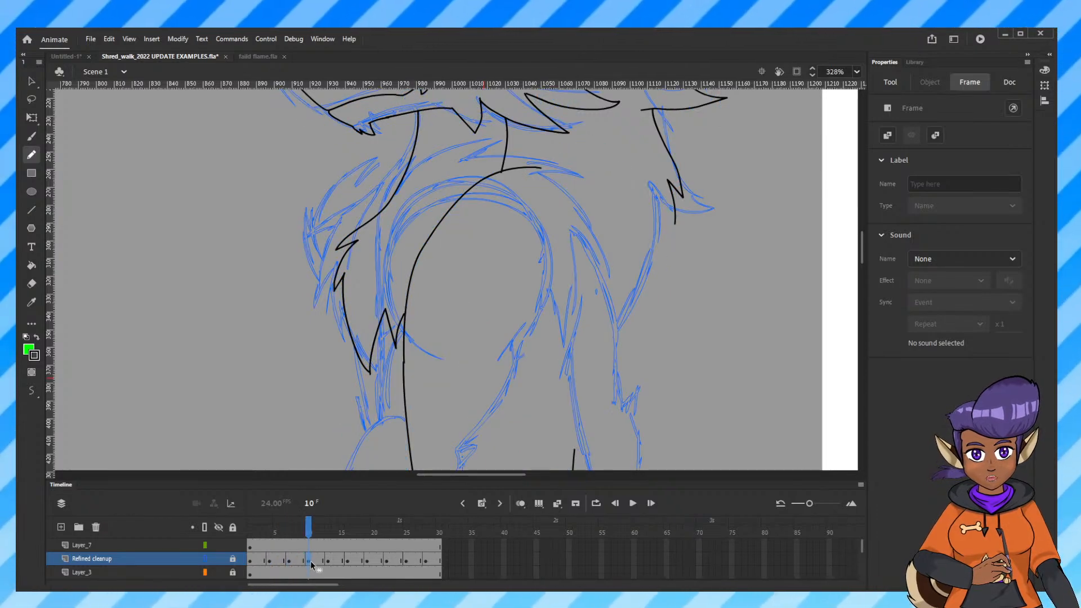
Return to frame 1 and make Layer_7 the active drawing layer.
left_click(251, 561)
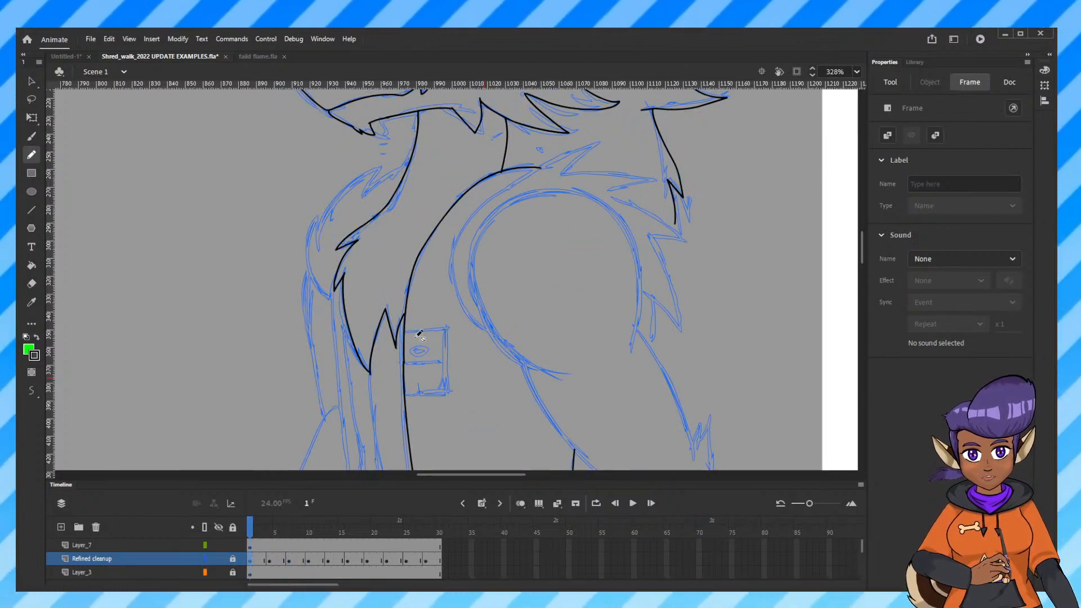
scroll(454, 401, "right", 5)
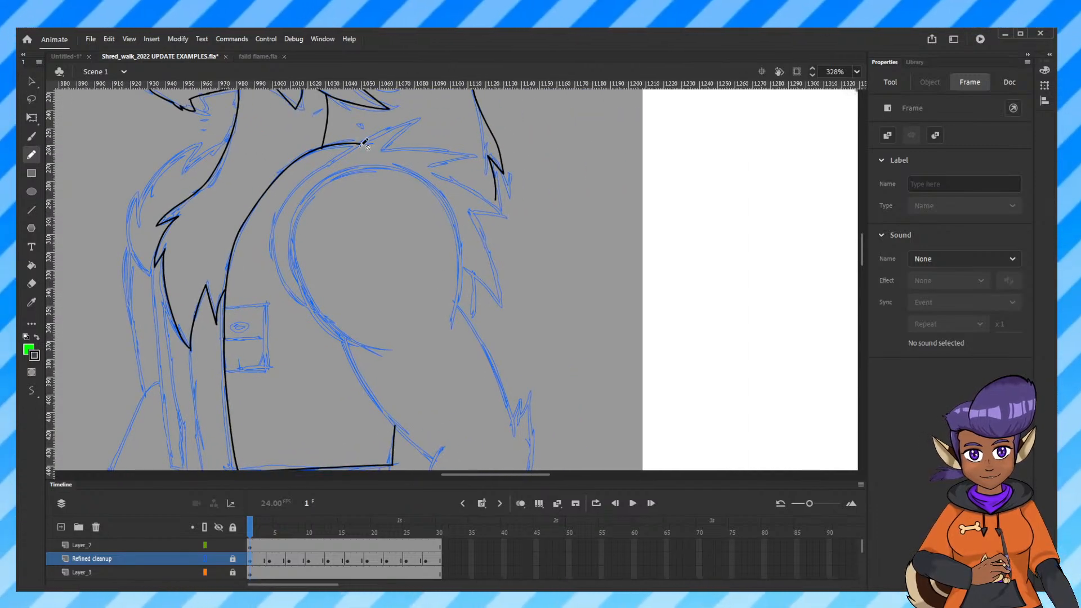
left_click(250, 559)
left_click(257, 544)
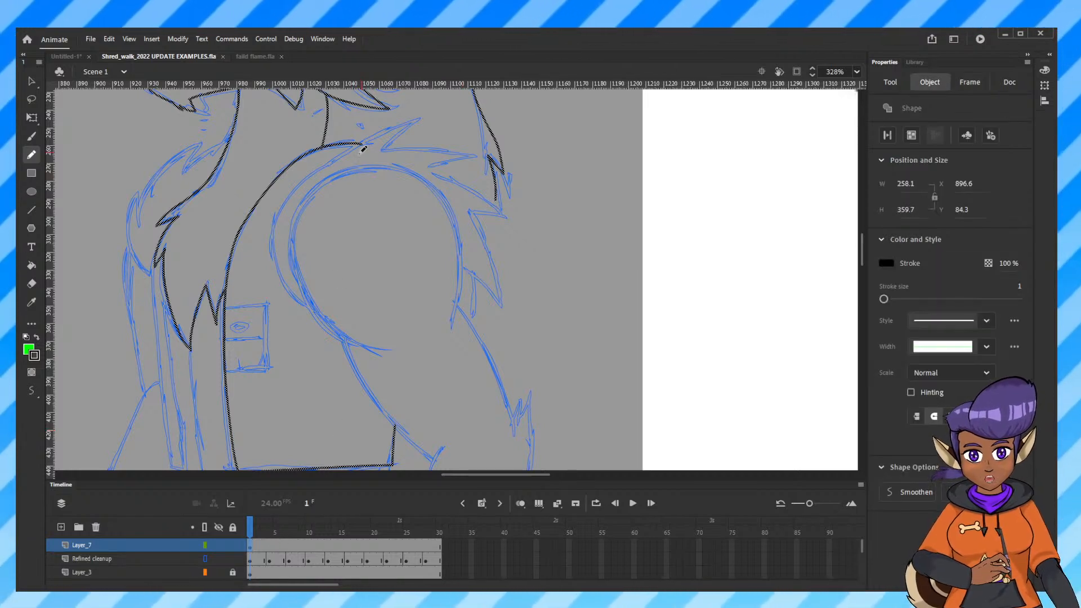
Try to ink the vest's armhole edge around the shoulder and the pointed collar fur tuft above it.
left_click_drag(279, 271, 315, 309)
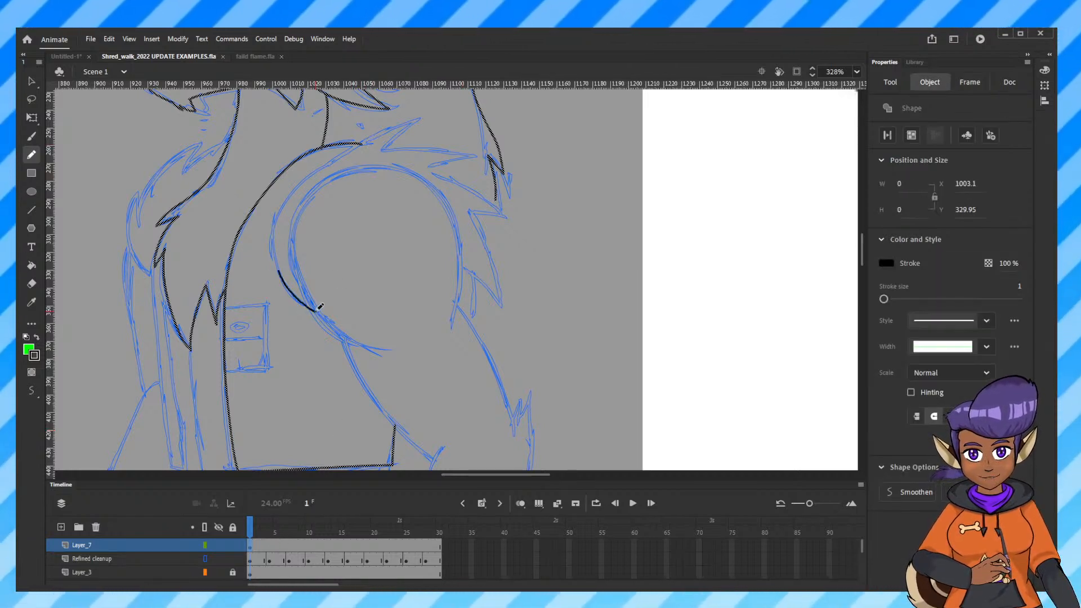
left_click_drag(376, 152, 317, 308)
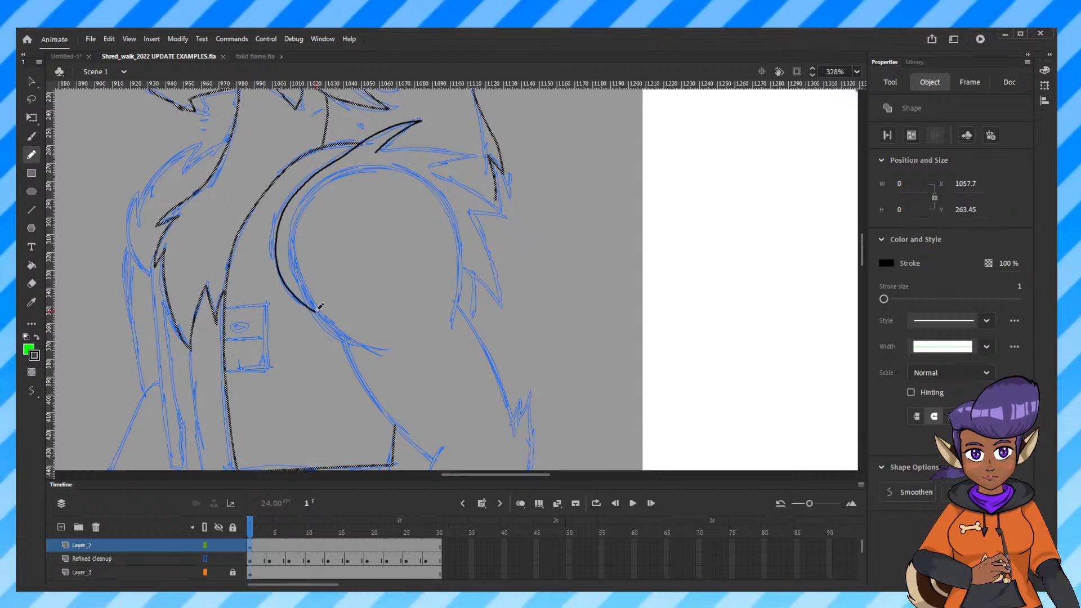
Deselect the inked line art on Layer_7 with the collar area in close view.
key("ctrl+equal")
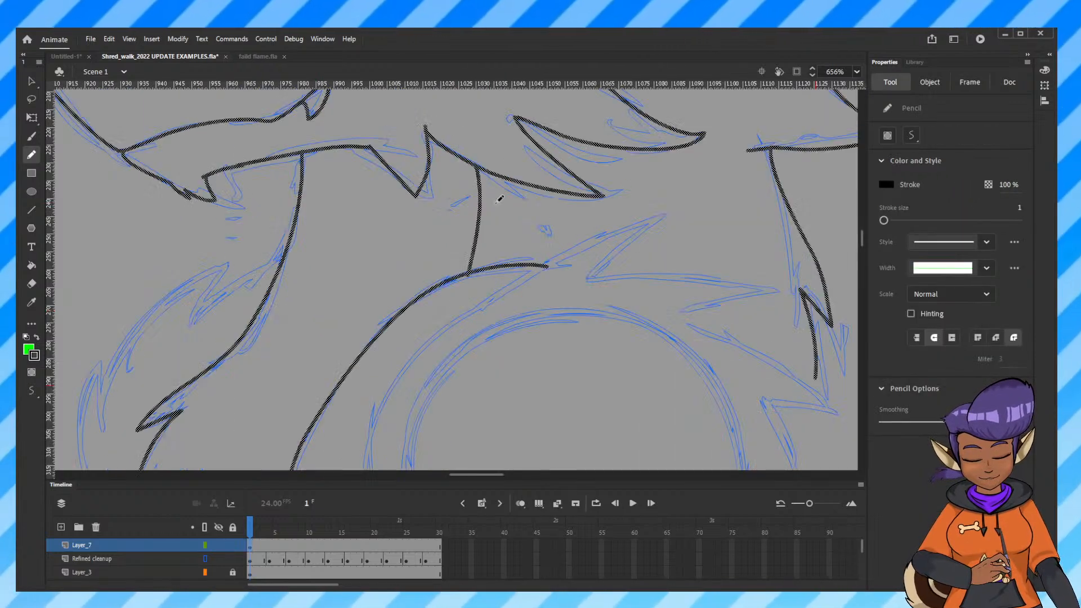
key("ctrl+shift+a")
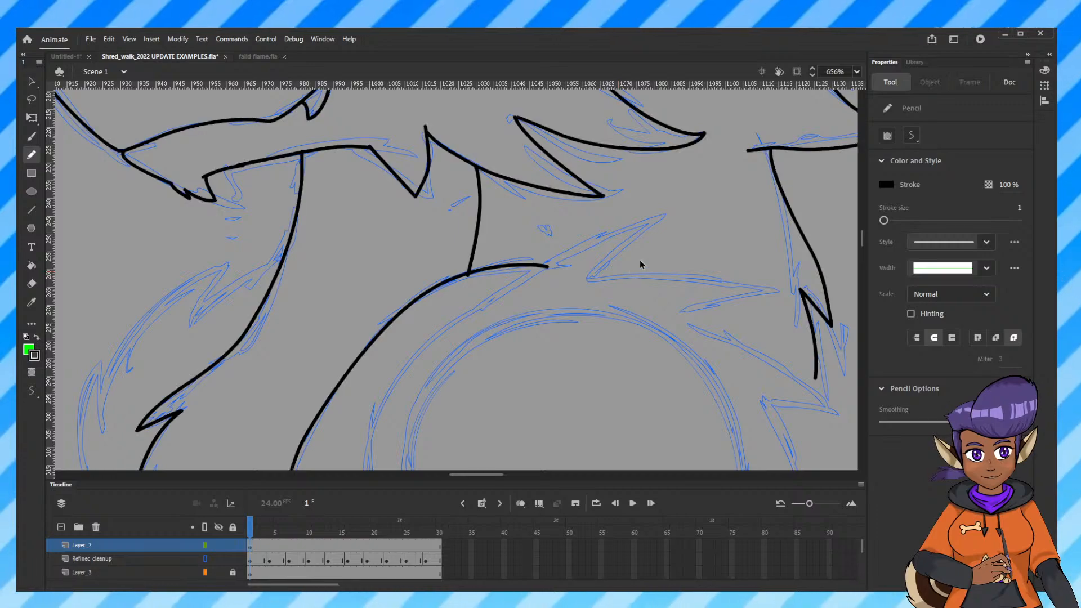
Ink the rectangular tab on the vest's front edge with its dividing line, side thickness and small oval button.
scroll(641, 264, "up", 10)
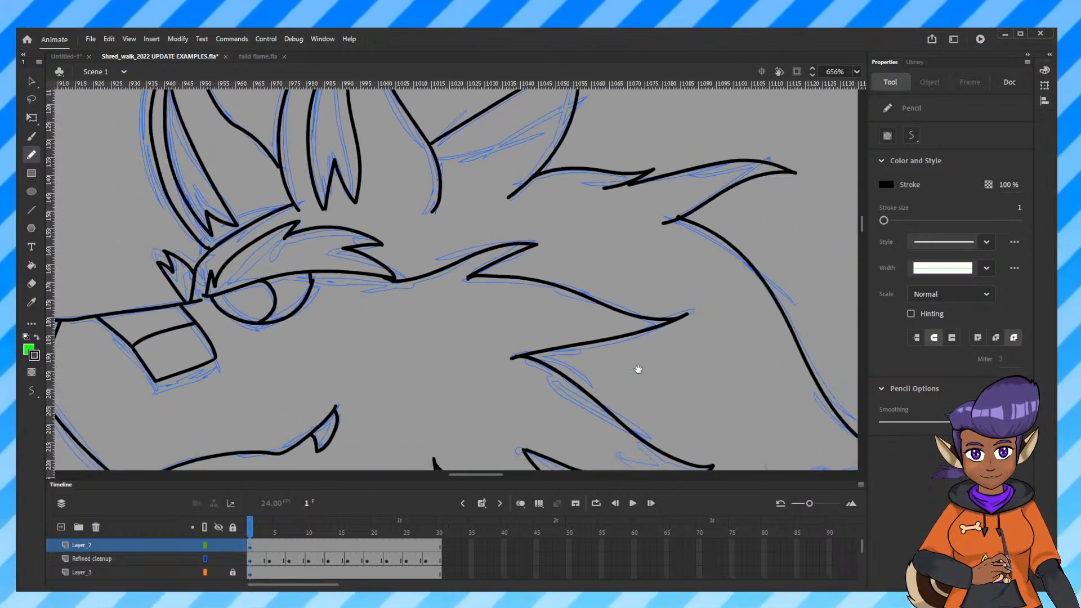
left_click_drag(639, 370, 554, 384)
left_click_drag(391, 357, 619, 120)
left_click_drag(535, 364, 583, 122)
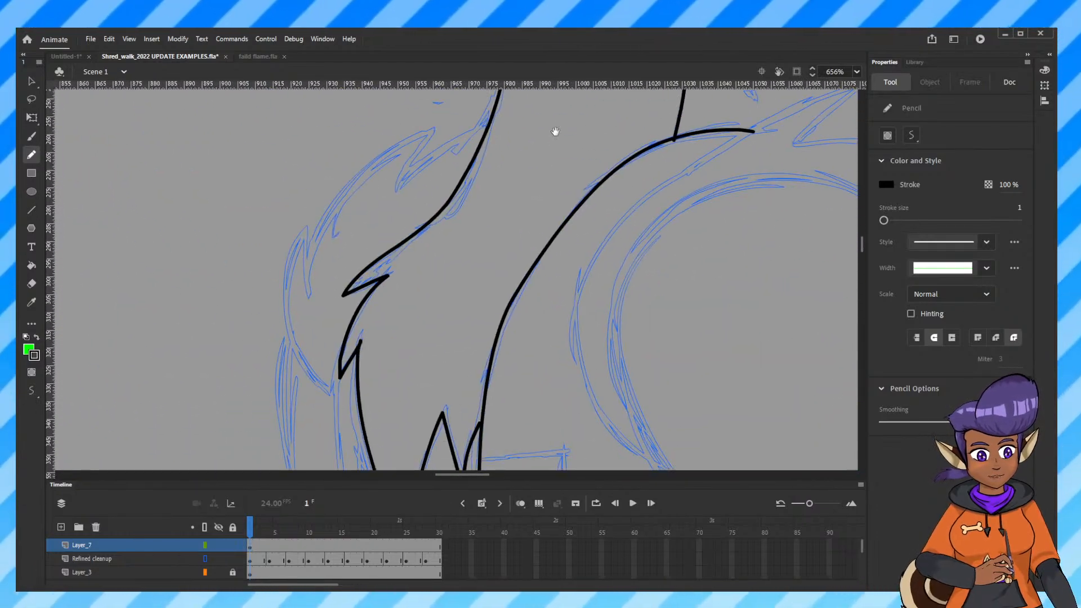
scroll(676, 340, "down", 10)
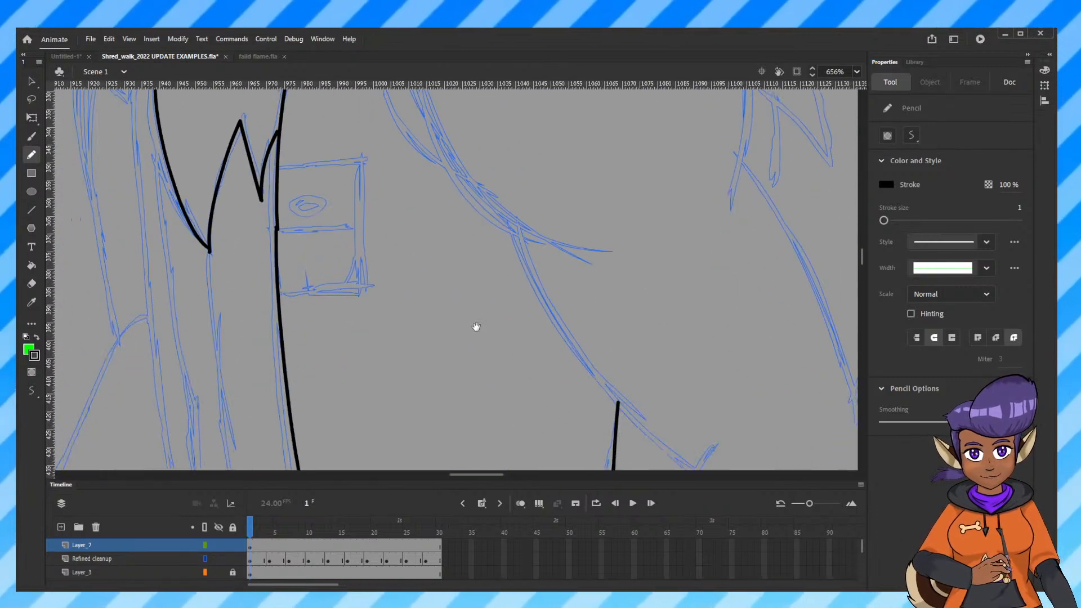
scroll(476, 326, "up", 1)
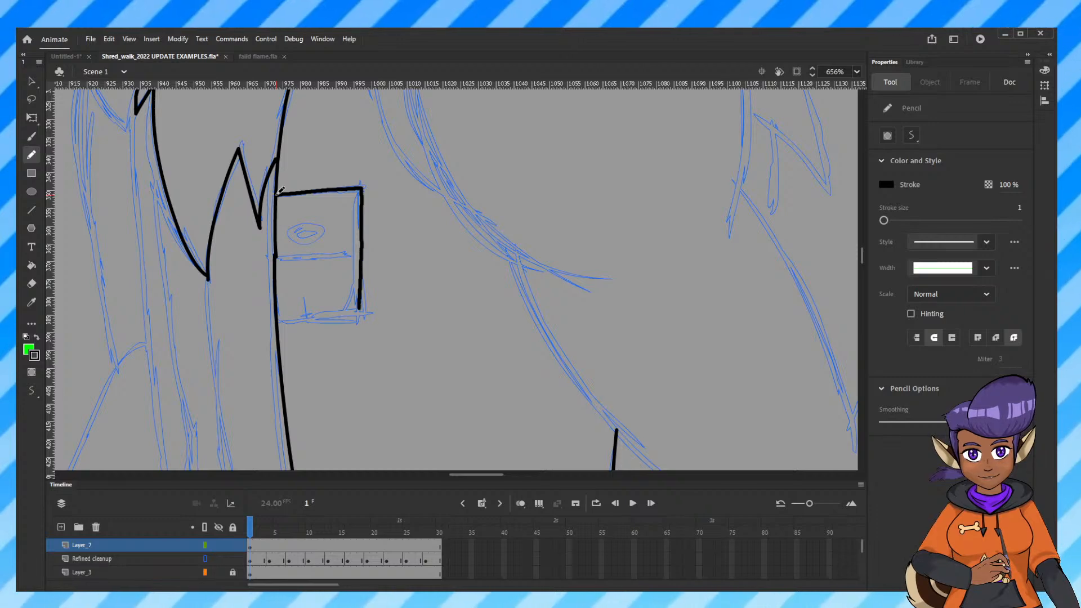
left_click_drag(283, 316, 284, 316)
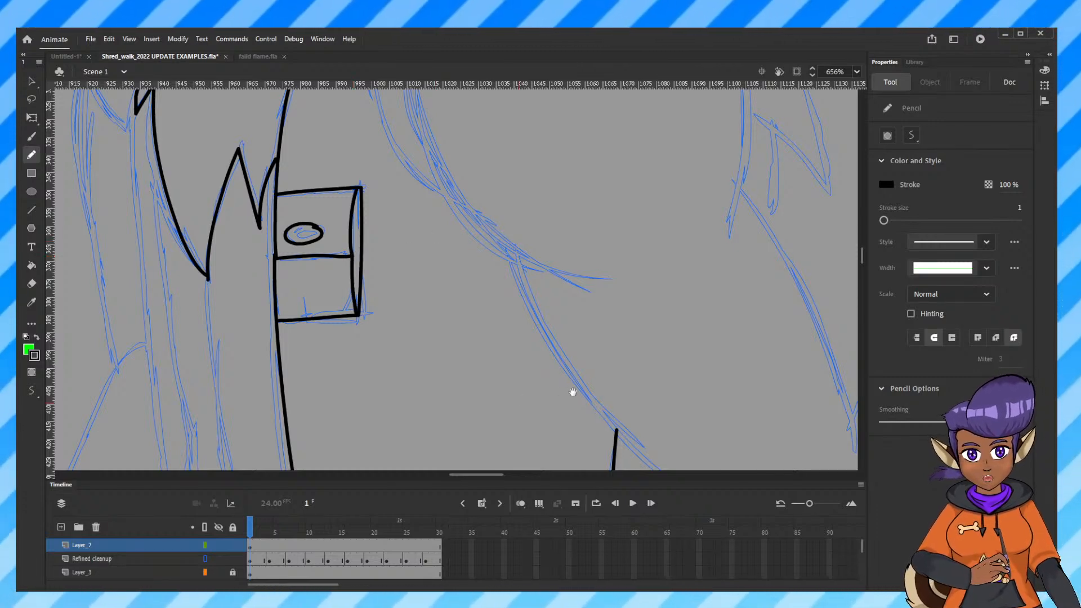
Ink the outer curve of the vest's armhole trim from its lower end up to the pointed shoulder tip.
left_click_drag(573, 392, 386, 441)
left_click_drag(479, 202, 483, 310)
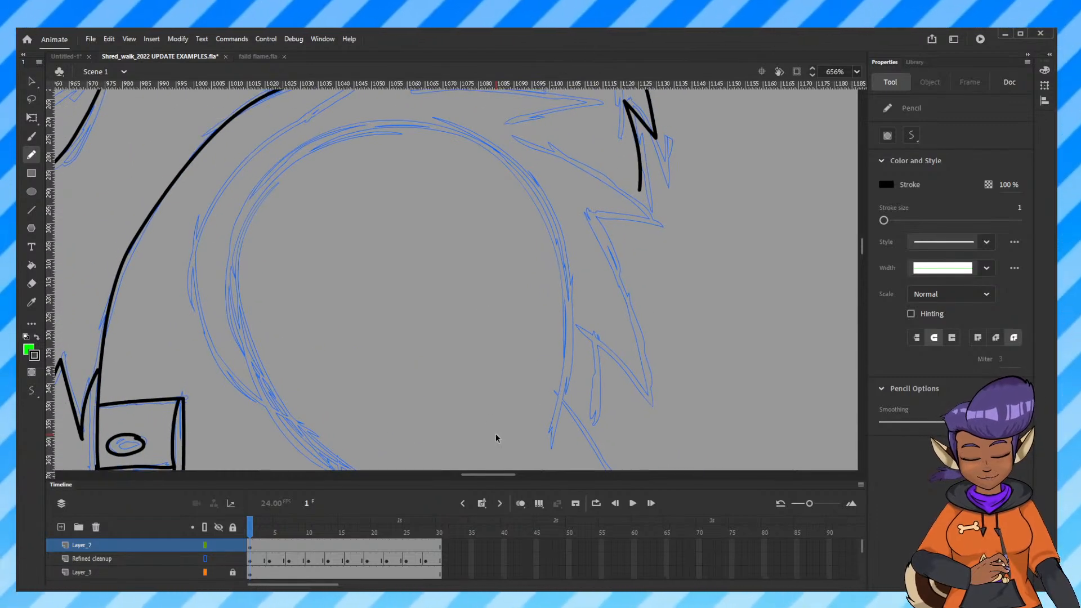
key("ctrl+minus")
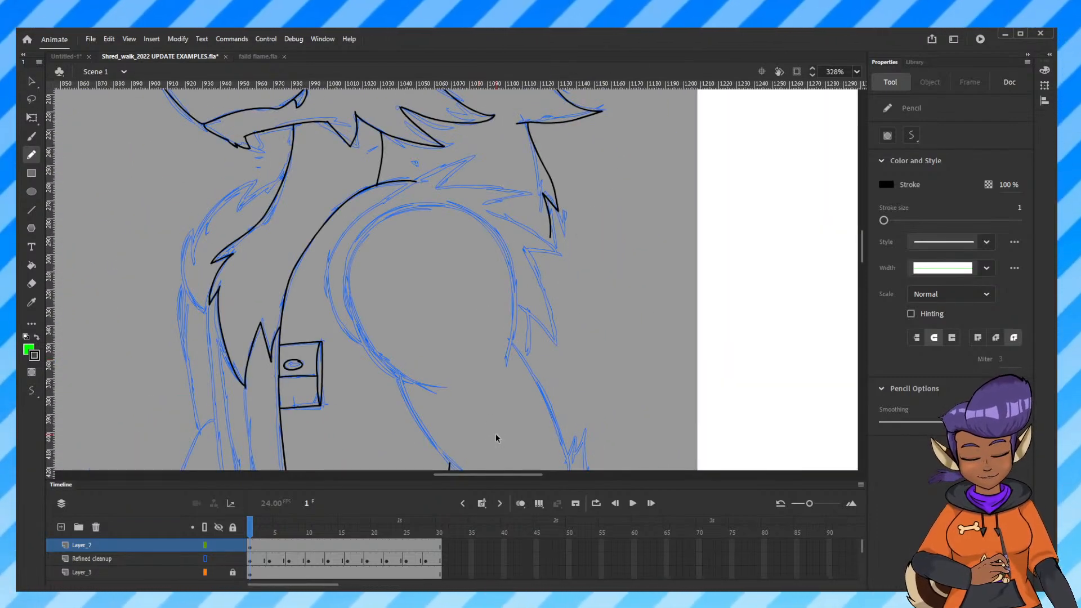
key("ctrl+equal")
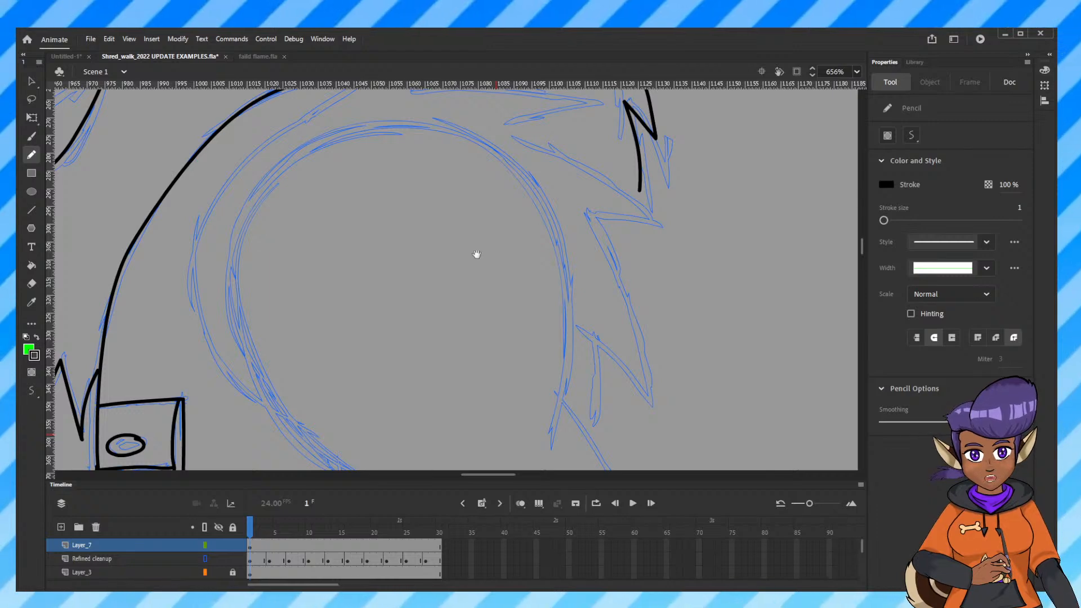
scroll(476, 257, "up", 3)
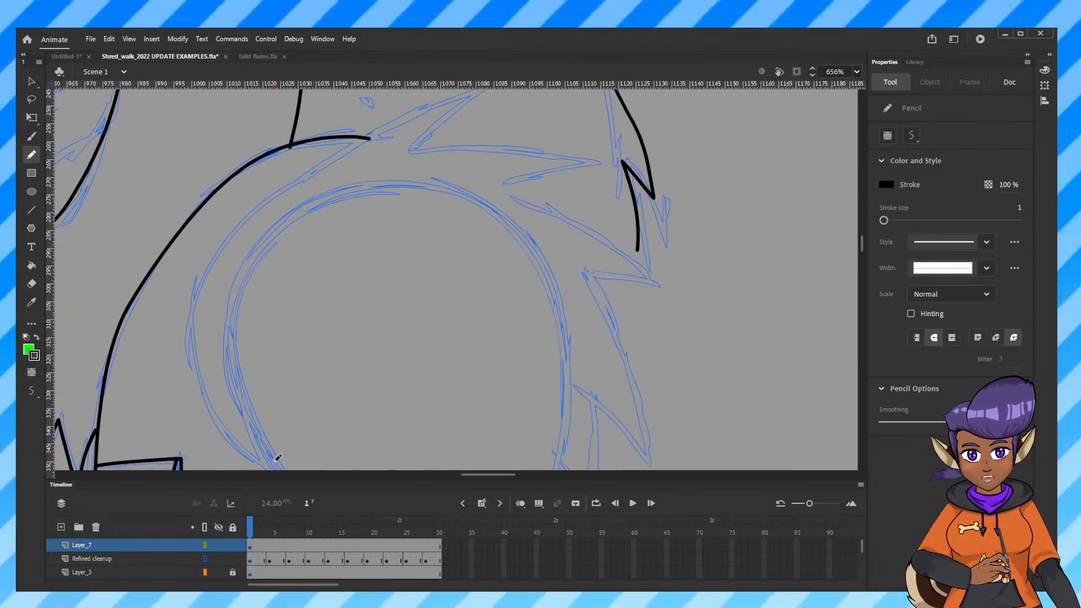
mouse_move(212, 411)
left_mouse_down()
mouse_move(199, 333)
mouse_move(266, 220)
left_mouse_up()
left_click_drag(364, 142, 370, 136)
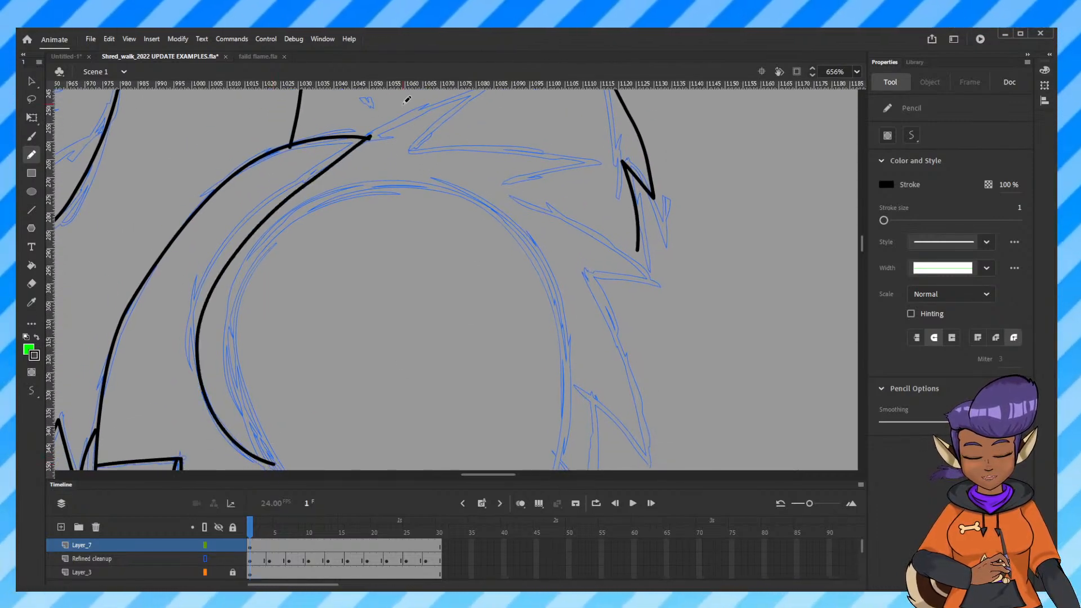
Erase the overshooting line ends where the two curves meet at the shoulder tip, and return to the Pencil tool.
left_click_drag(430, 206, 400, 256)
key("e")
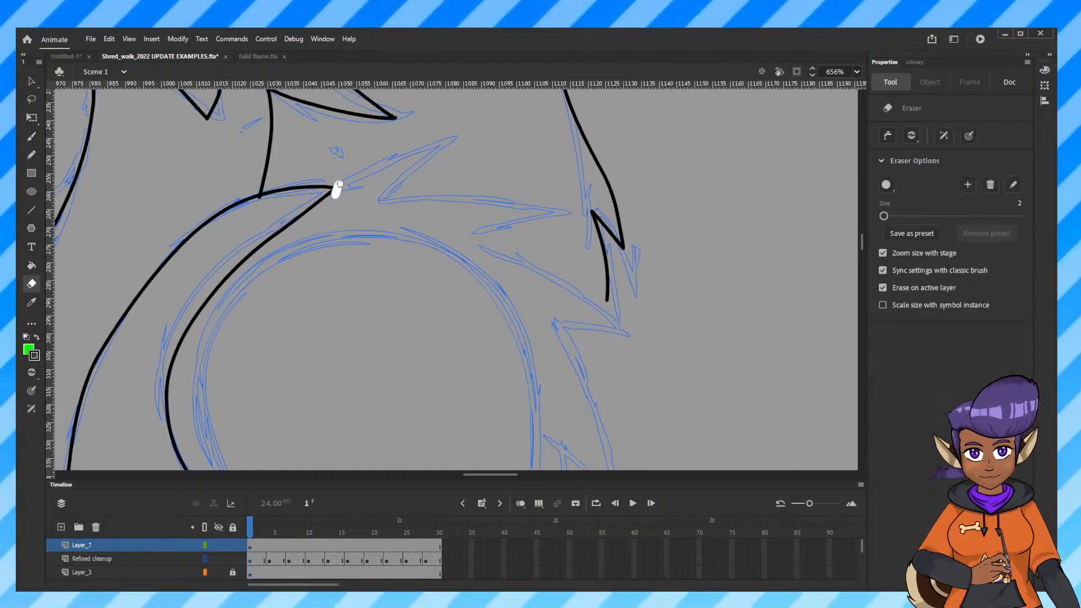
left_click(33, 137)
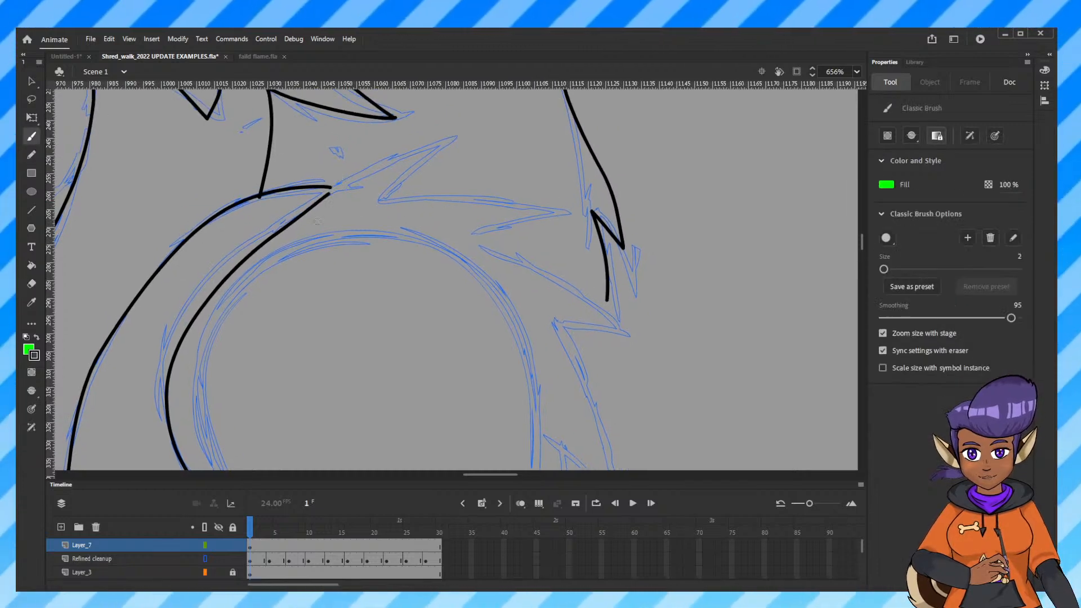
key("ctrl+z")
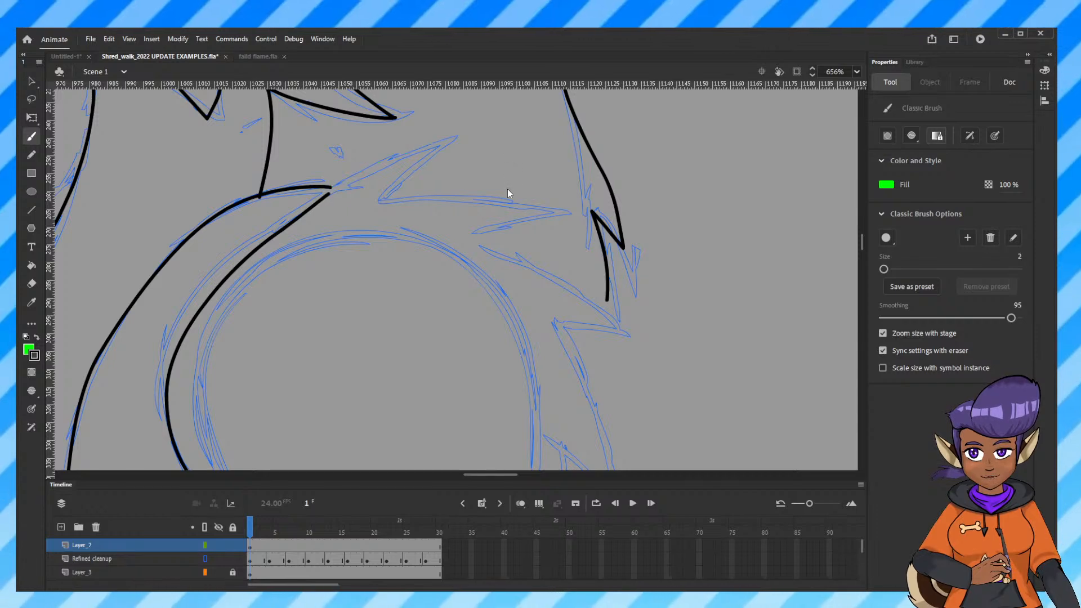
left_click(33, 155)
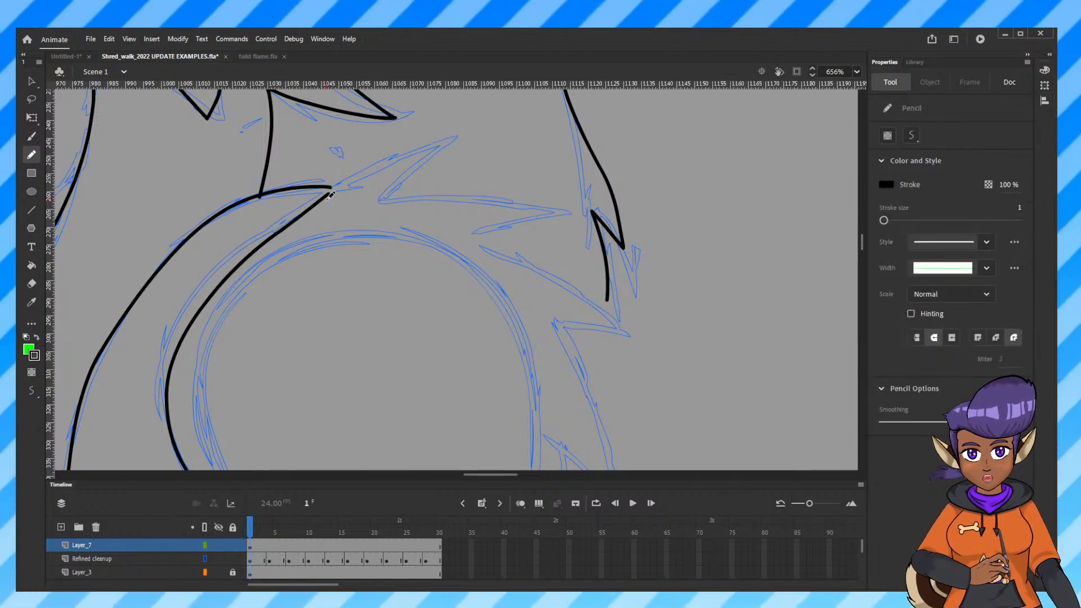
Ink the jagged fur tufts from the shoulder tip down behind the shoulder, following the sketched points.
mouse_move(410, 182)
left_mouse_down()
mouse_move(391, 203)
mouse_move(512, 201)
mouse_move(560, 218)
mouse_move(477, 243)
left_mouse_up()
scroll(622, 355, "down", 3)
scroll(623, 354, "right", 3)
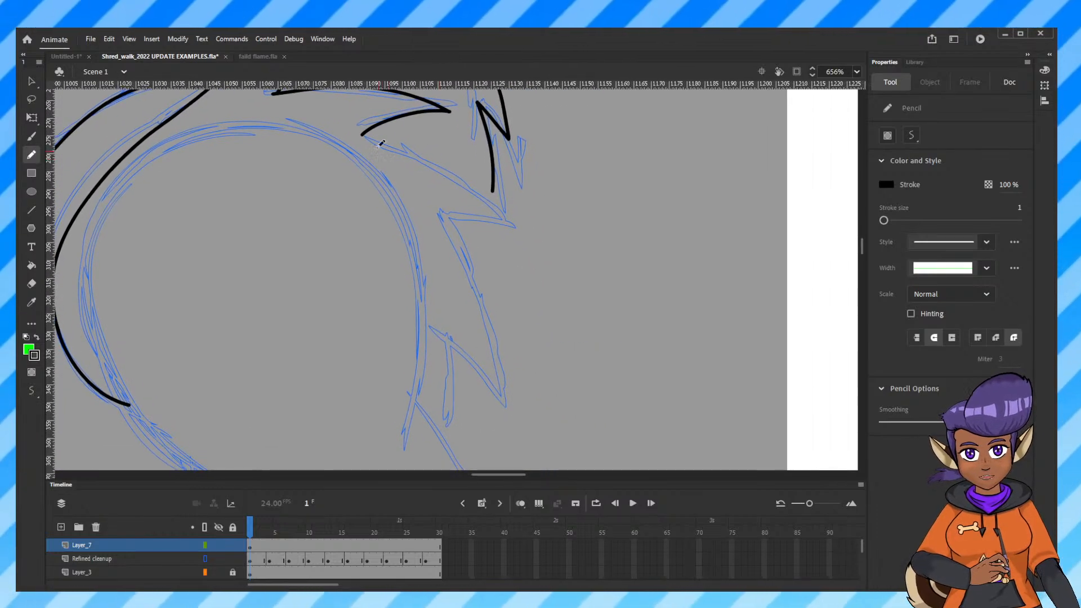
mouse_move(364, 134)
left_mouse_down()
mouse_move(453, 169)
mouse_move(510, 228)
mouse_move(443, 212)
left_mouse_up()
left_click_drag(526, 333, 508, 253)
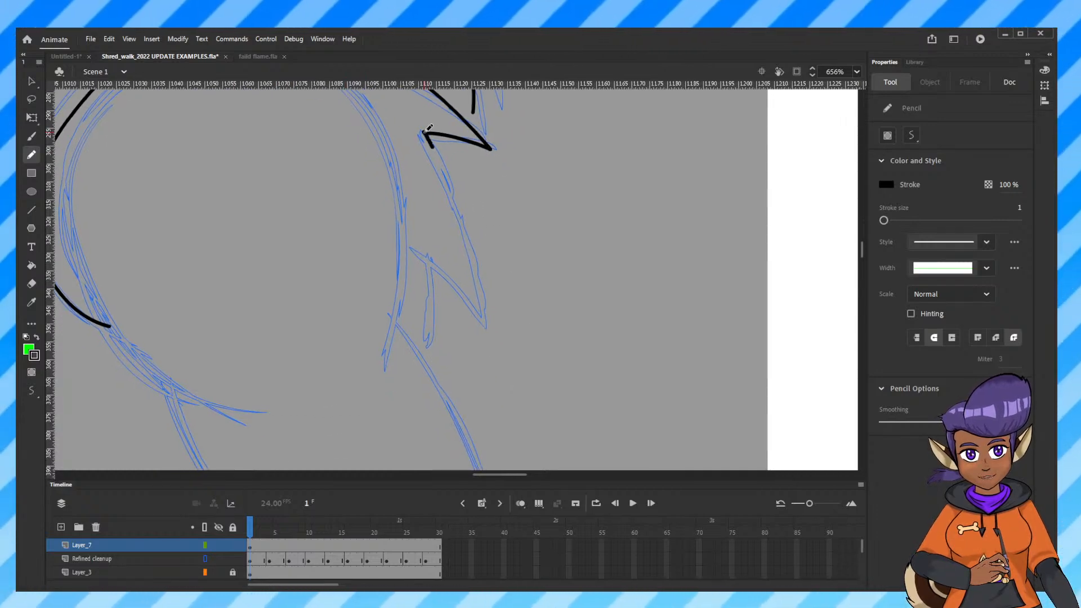
left_click_drag(476, 293, 427, 133)
mouse_move(478, 321)
left_mouse_down()
mouse_move(432, 248)
mouse_move(425, 356)
left_mouse_up()
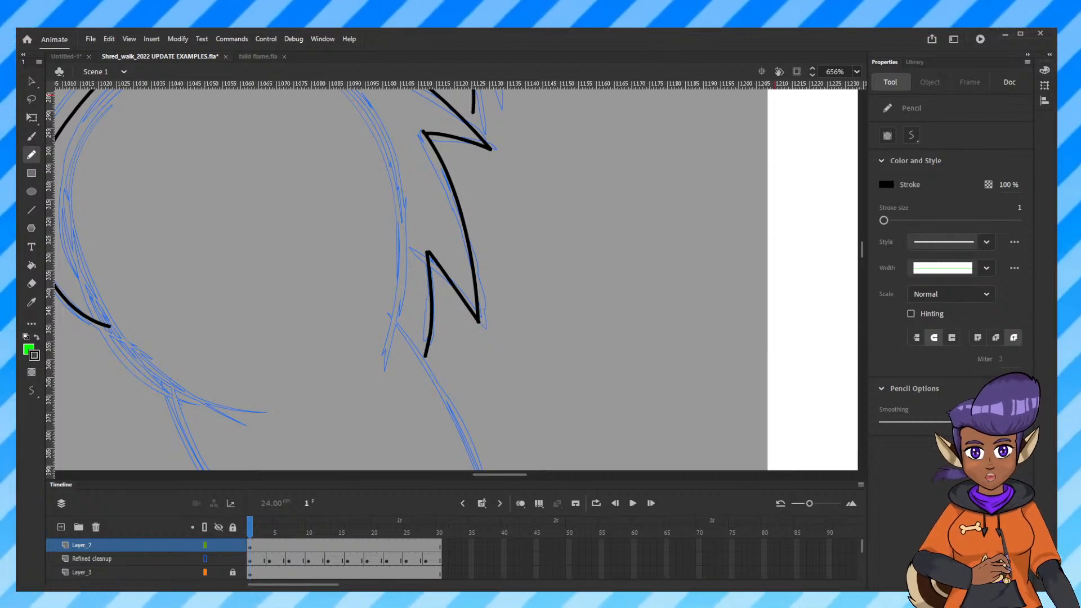
Ink the rounded shoulder outline inside the armhole and the crease line curving inward at its lower front.
mouse_move(476, 271)
left_mouse_down()
mouse_move(476, 334)
mouse_move(648, 310)
mouse_move(662, 281)
left_mouse_up()
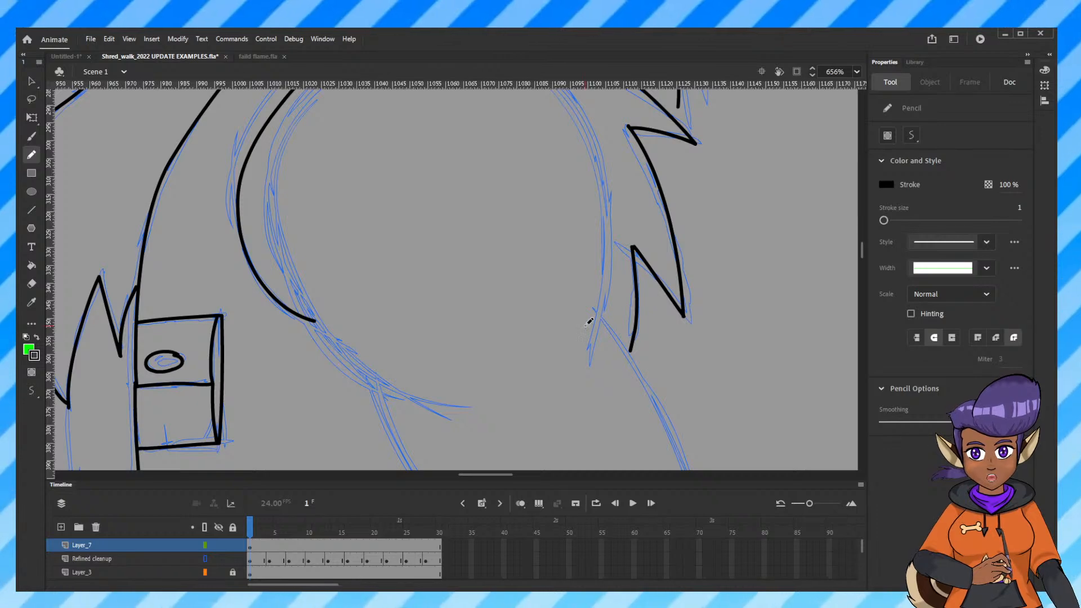
scroll(589, 322, "up", 3)
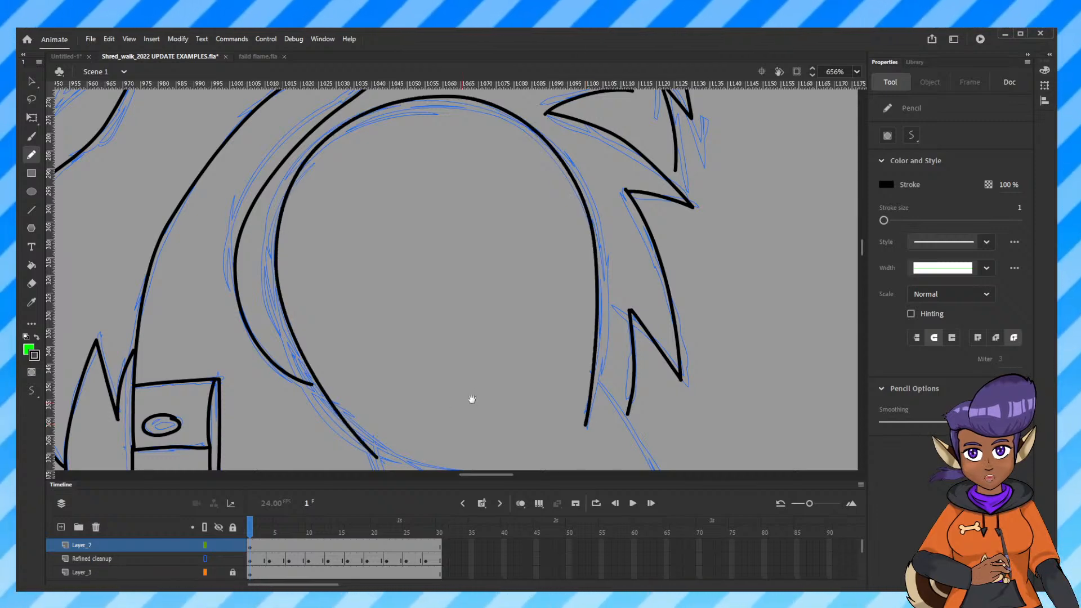
left_click_drag(471, 398, 433, 230)
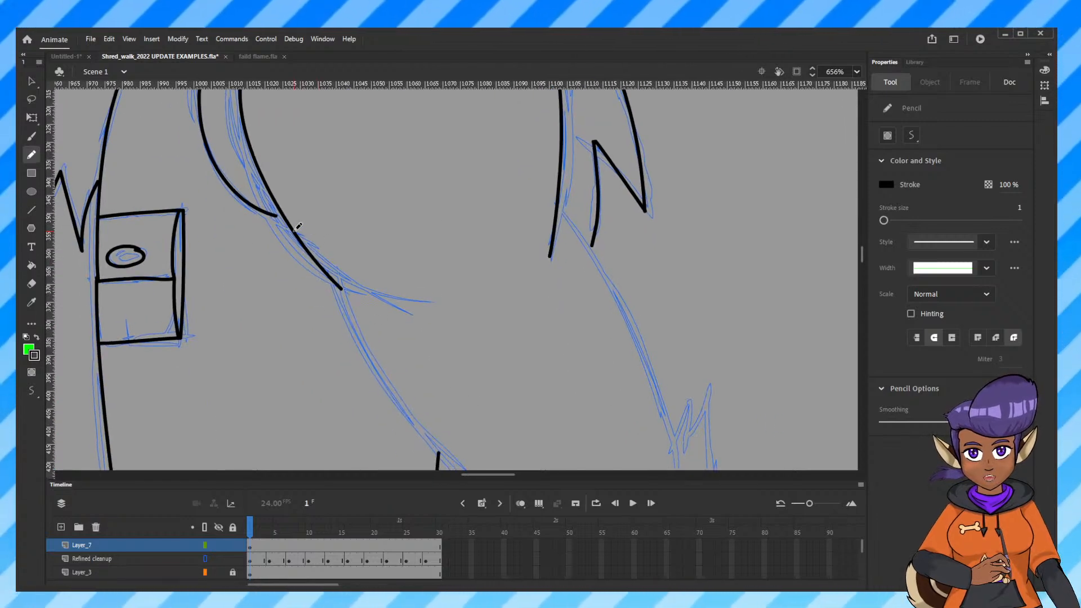
left_click_drag(328, 277, 439, 326)
Ink the front and back edges of the upper arm down to the elbow.
left_click_drag(618, 380, 476, 221)
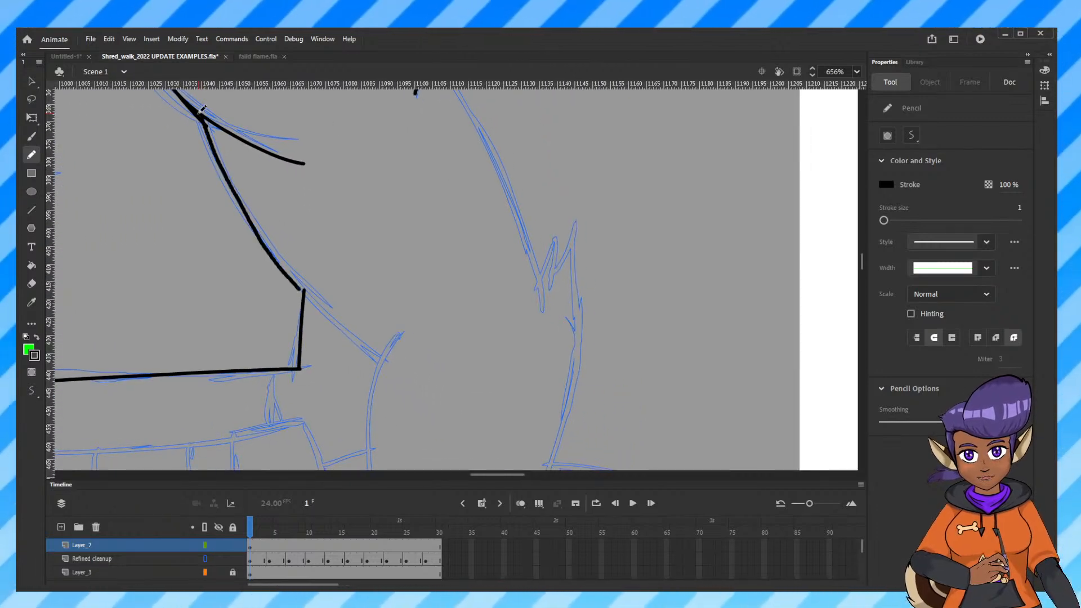
left_click_drag(365, 345, 386, 355)
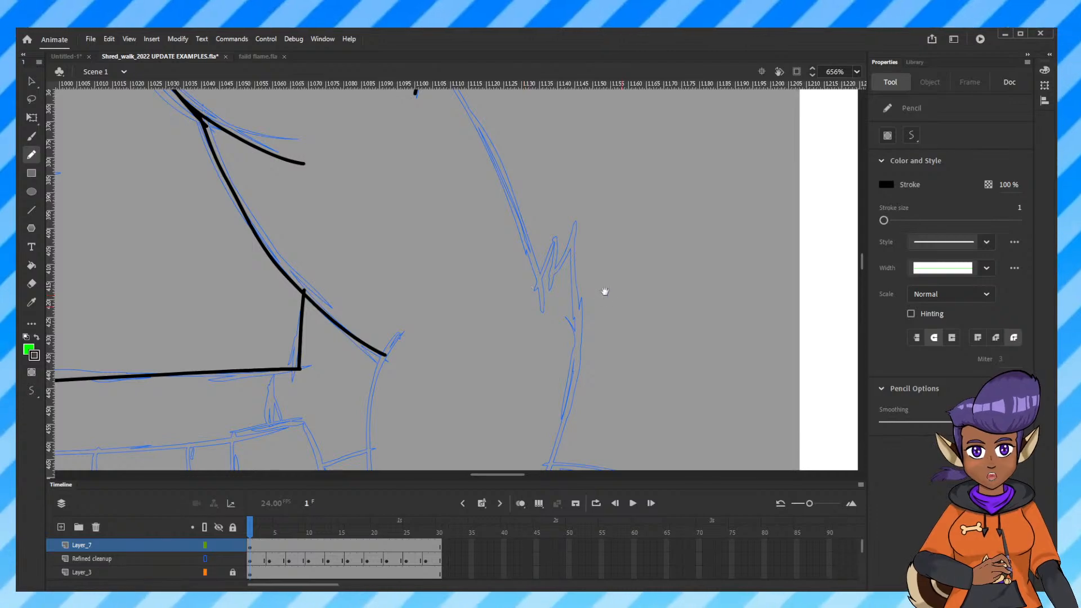
left_click_drag(605, 291, 571, 310)
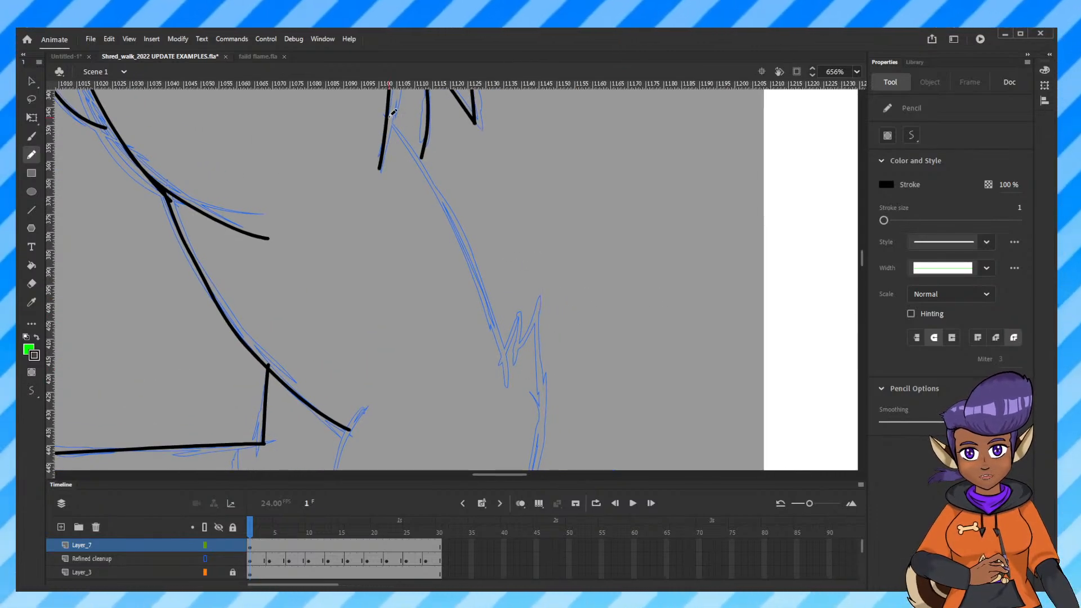
key("ctrl+z")
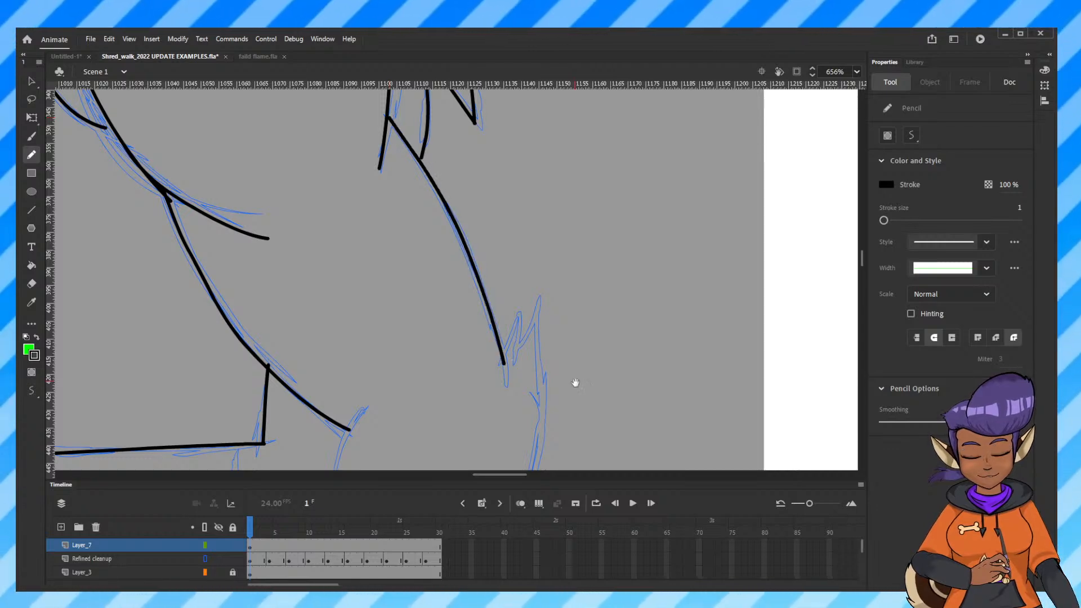
Ink the two-pointed fur tuft at the back of the elbow and the short line curving down from it.
scroll(569, 381, "down", 5)
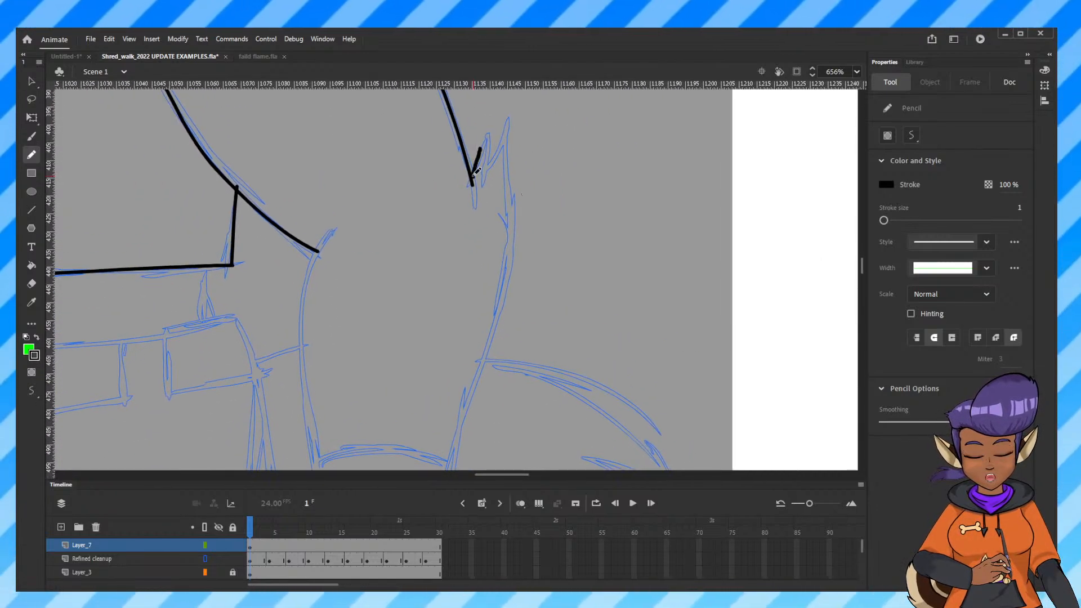
left_click_drag(512, 256, 456, 458)
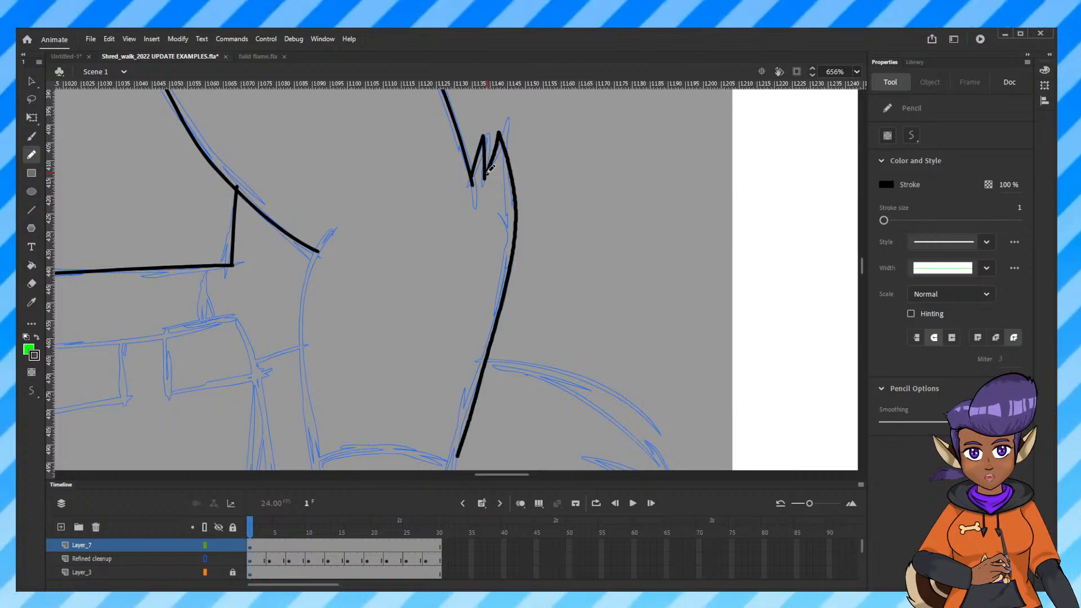
key("ctrl+z")
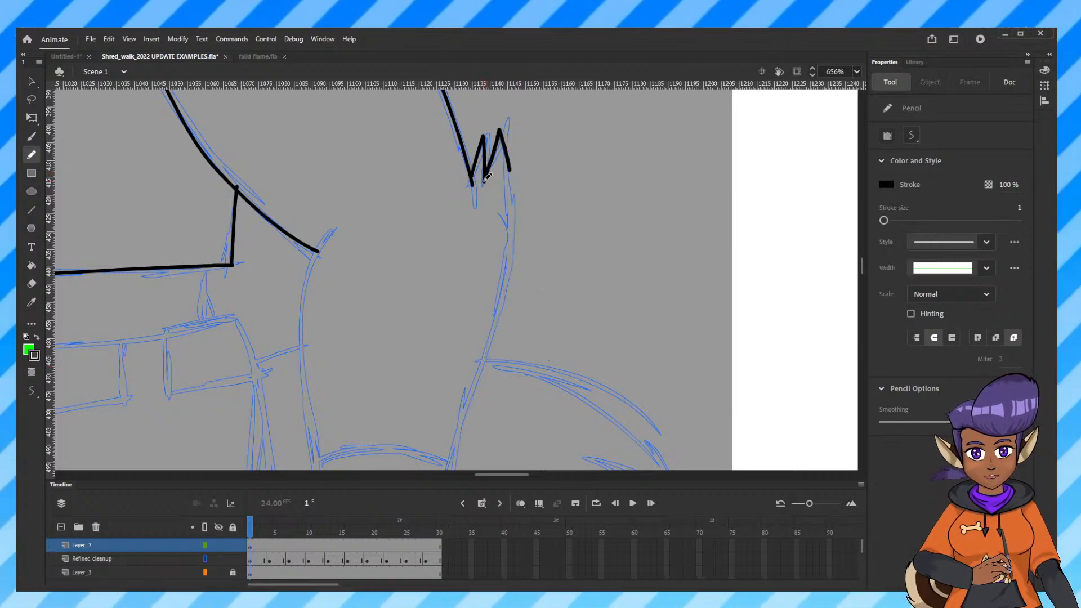
left_click_drag(510, 169, 498, 237)
Ink the back and front edges of the forearm from the elbow down to the wrist.
scroll(537, 316, "down", 3)
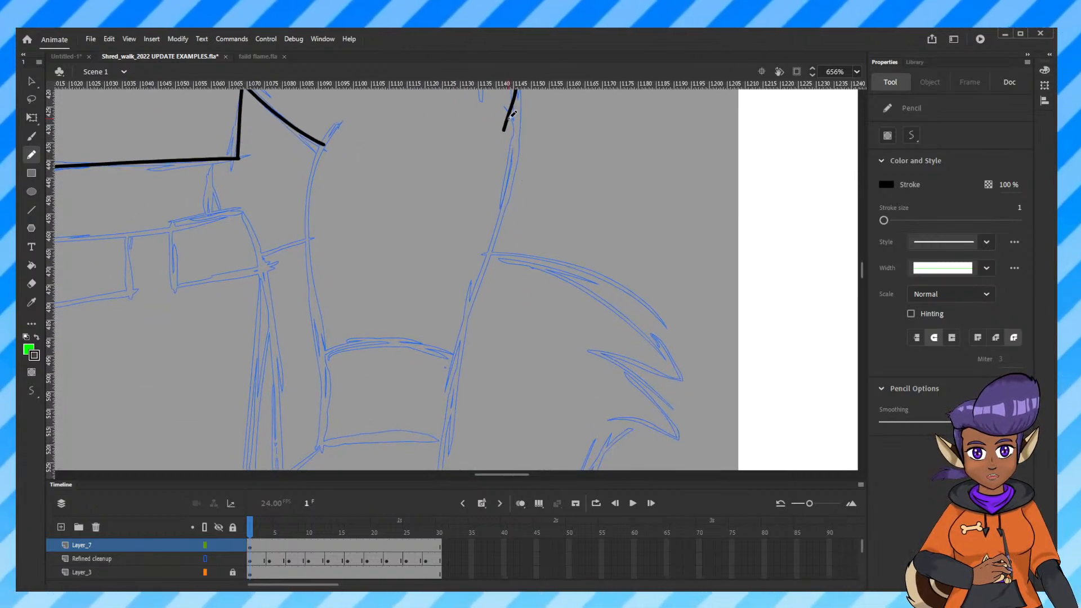
left_click_drag(509, 124, 468, 325)
left_click_drag(448, 418, 445, 442)
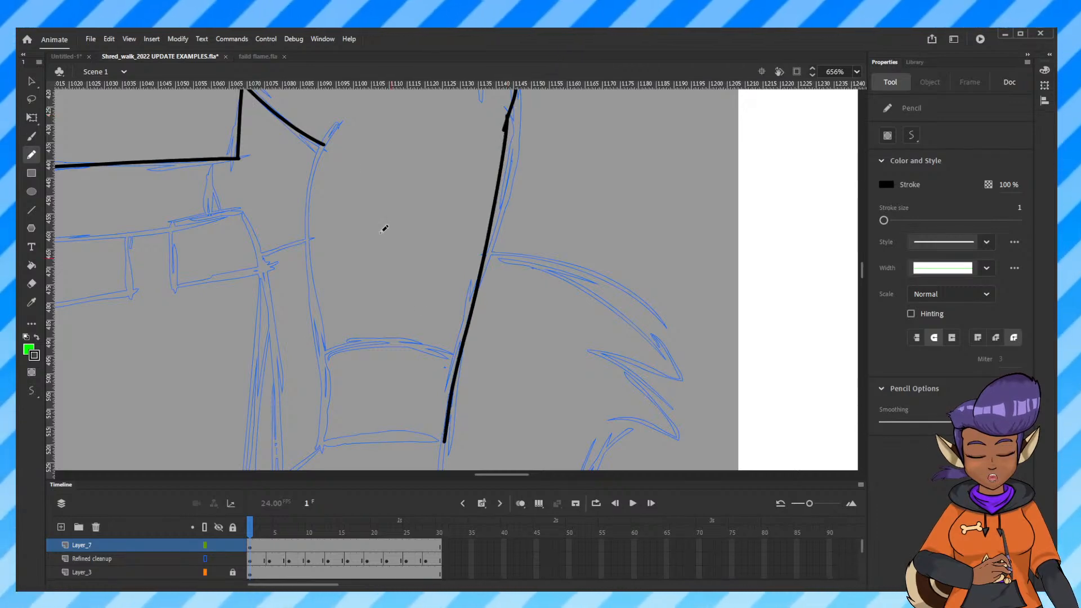
mouse_move(341, 115)
left_mouse_down()
mouse_move(307, 246)
mouse_move(326, 445)
left_mouse_up()
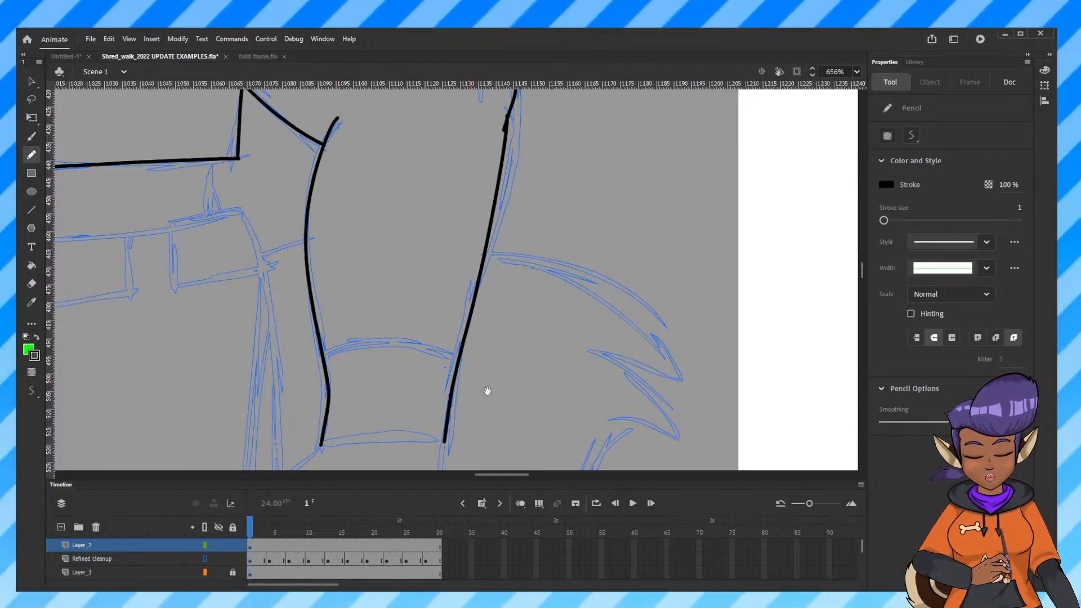
scroll(487, 383, "down", 5)
left_click_drag(486, 383, 480, 364)
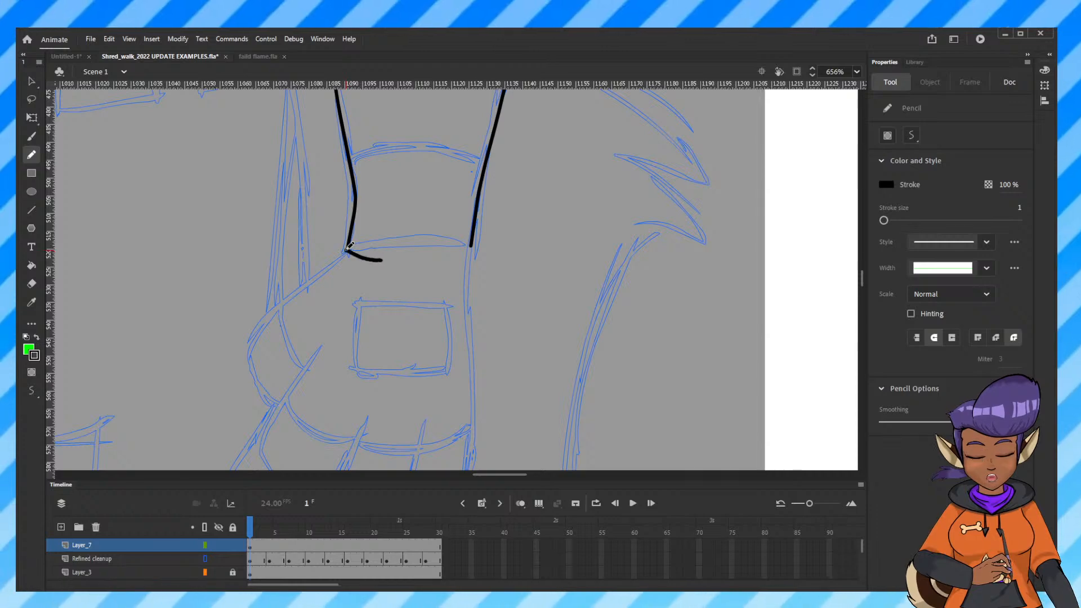
key("ctrl+z")
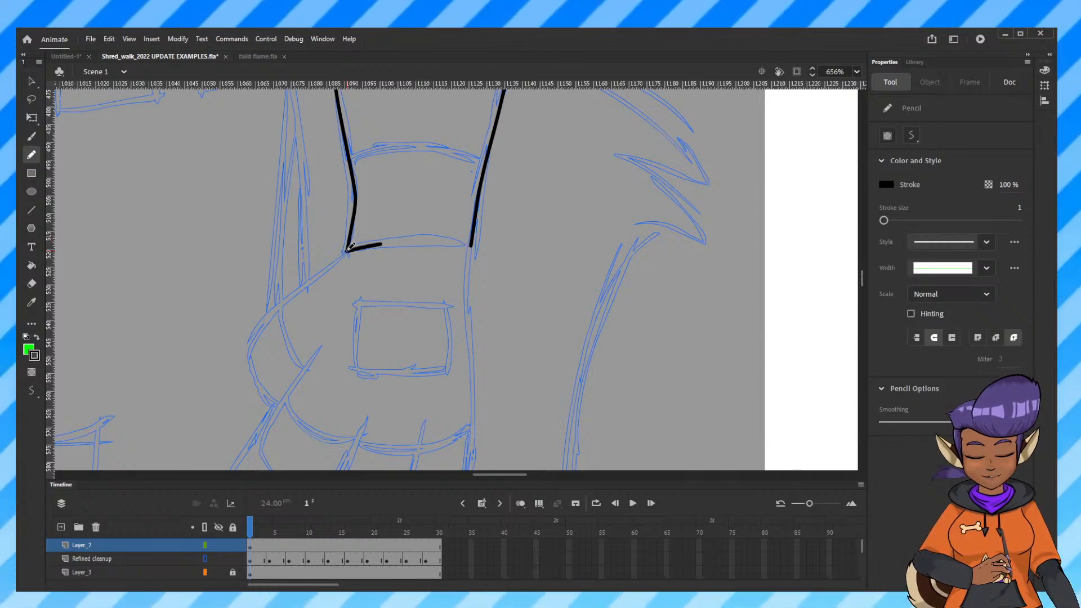
left_click_drag(347, 251, 472, 251)
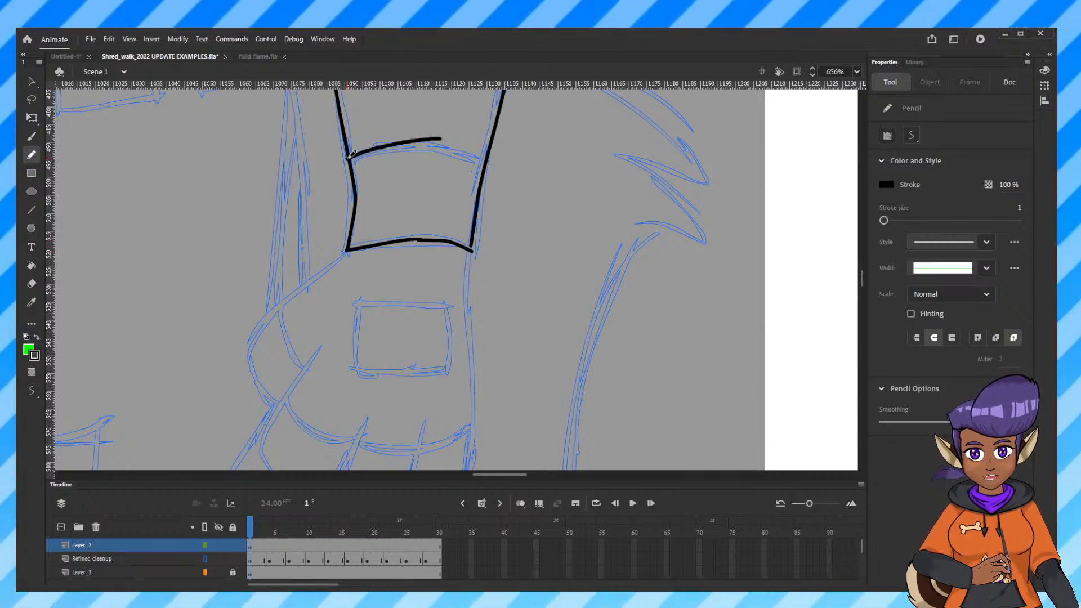
key("z")
key("ctrl+z")
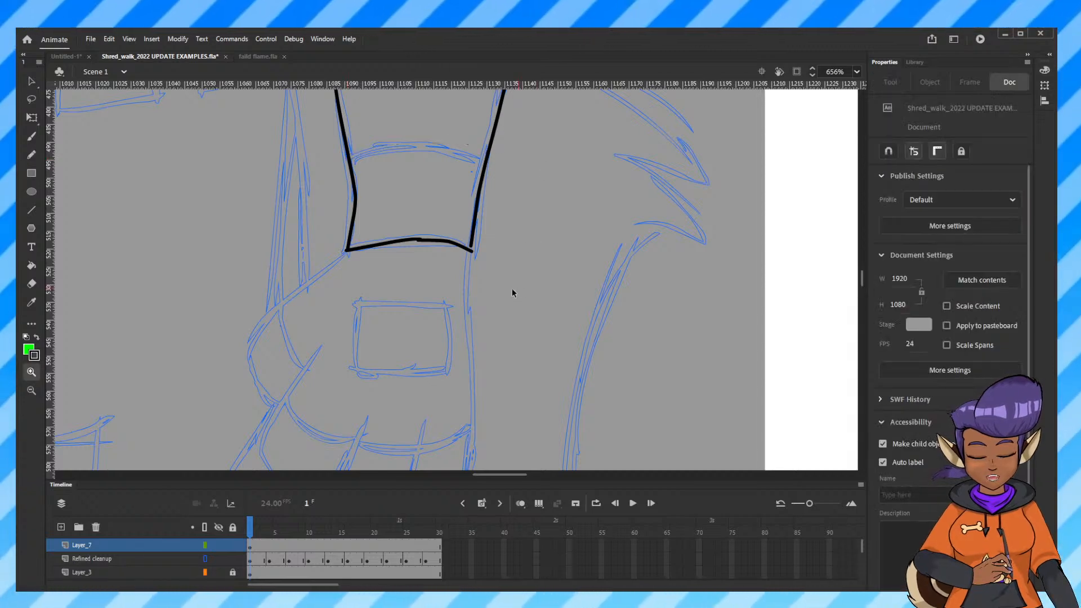
key("ctrl+z")
left_click(347, 248)
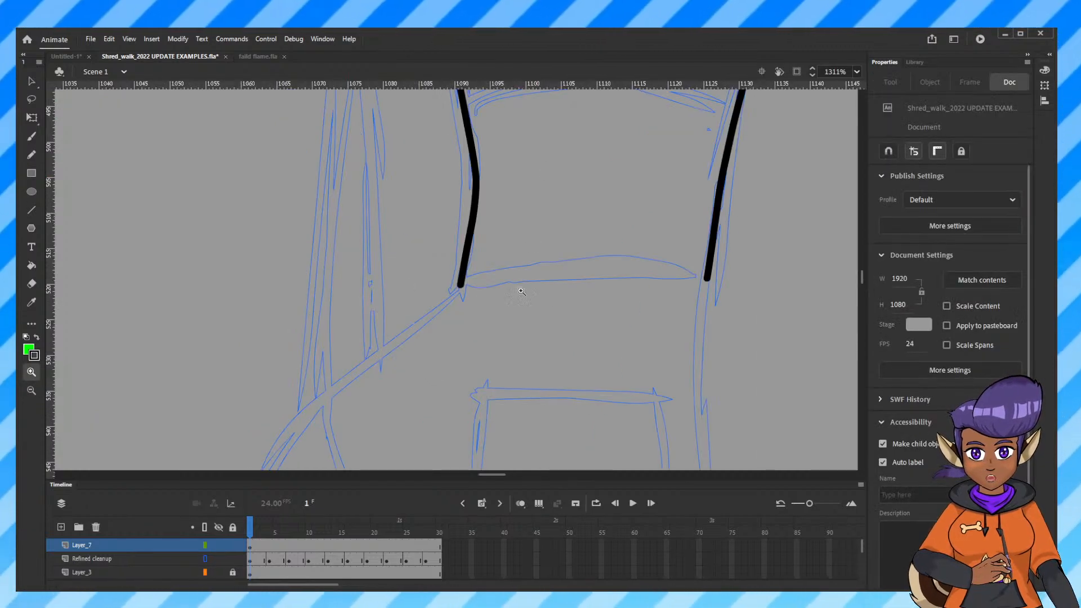
left_click_drag(683, 332, 468, 288)
left_click(467, 286, "alt")
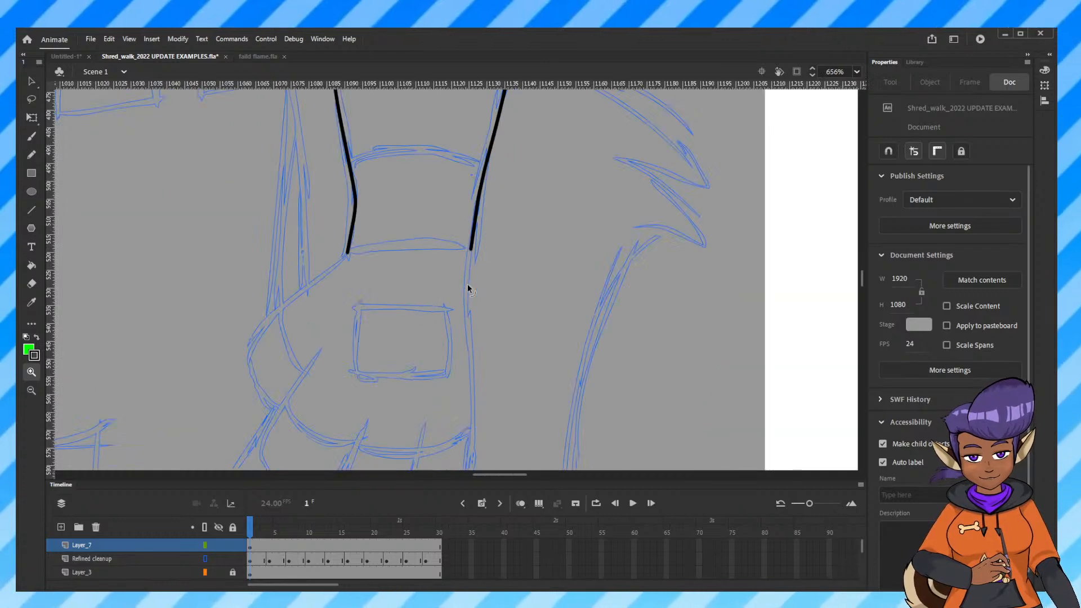
Ink the curved upper edge of the wristband and the thumb's outer contour from the wrist down to its tip.
left_click(32, 154)
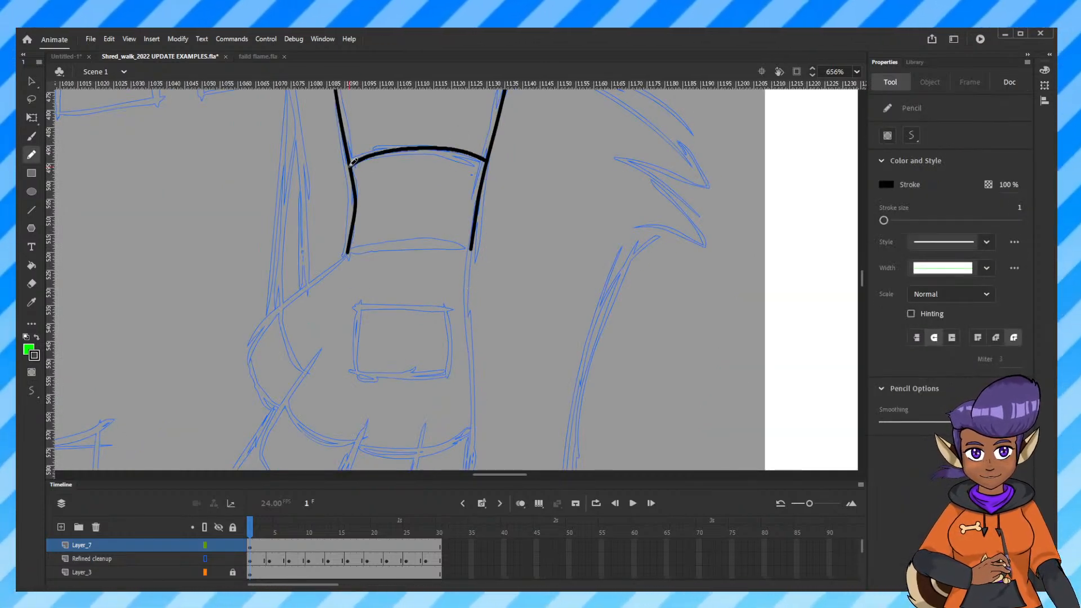
left_click_drag(354, 162, 350, 165)
scroll(497, 343, "down", 3)
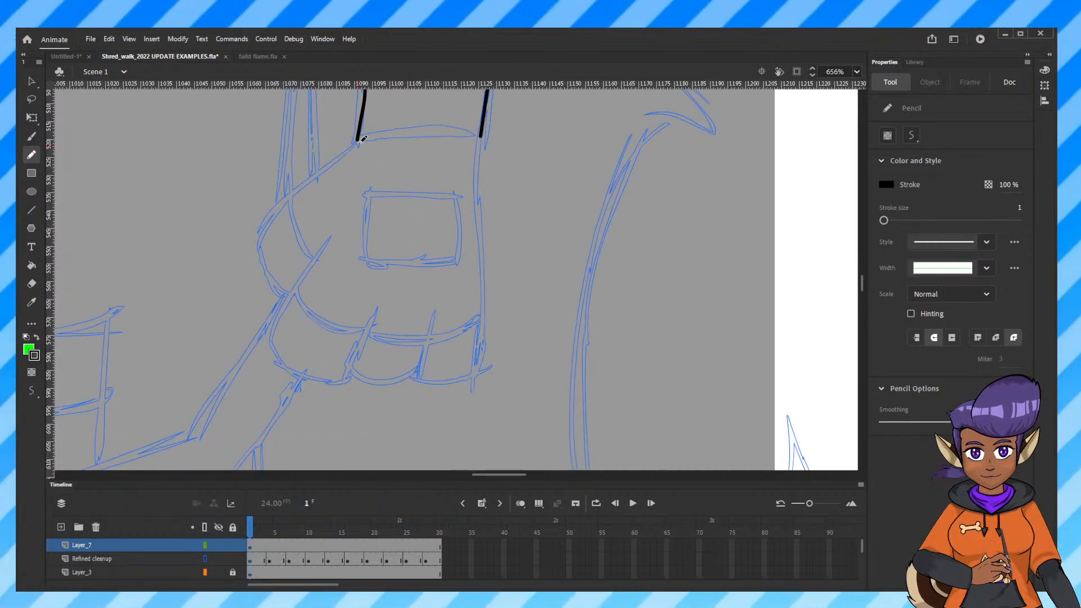
left_click_drag(360, 135, 358, 138)
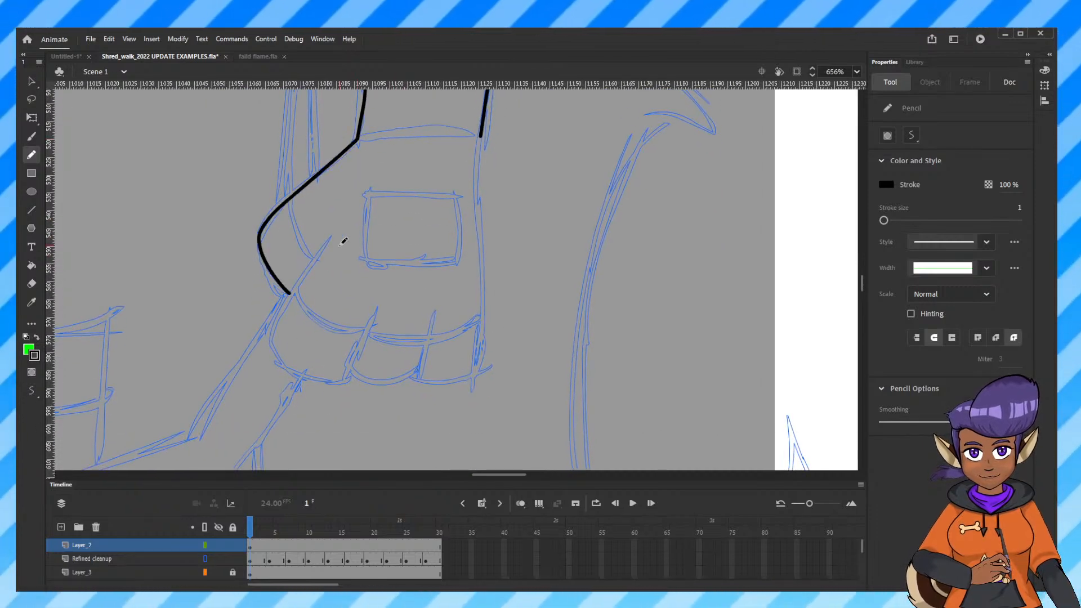
Ink the three fingers and the hand's back edge up to the wrist, closing the small gaps between the fingertip lines.
left_click_drag(338, 228, 333, 232)
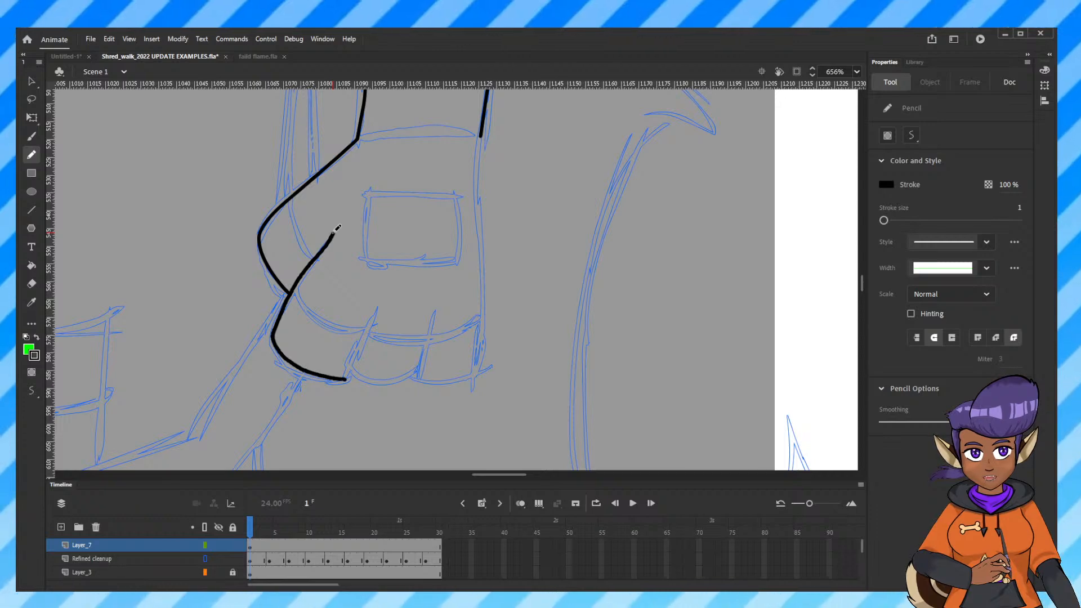
left_click_drag(376, 314, 351, 372)
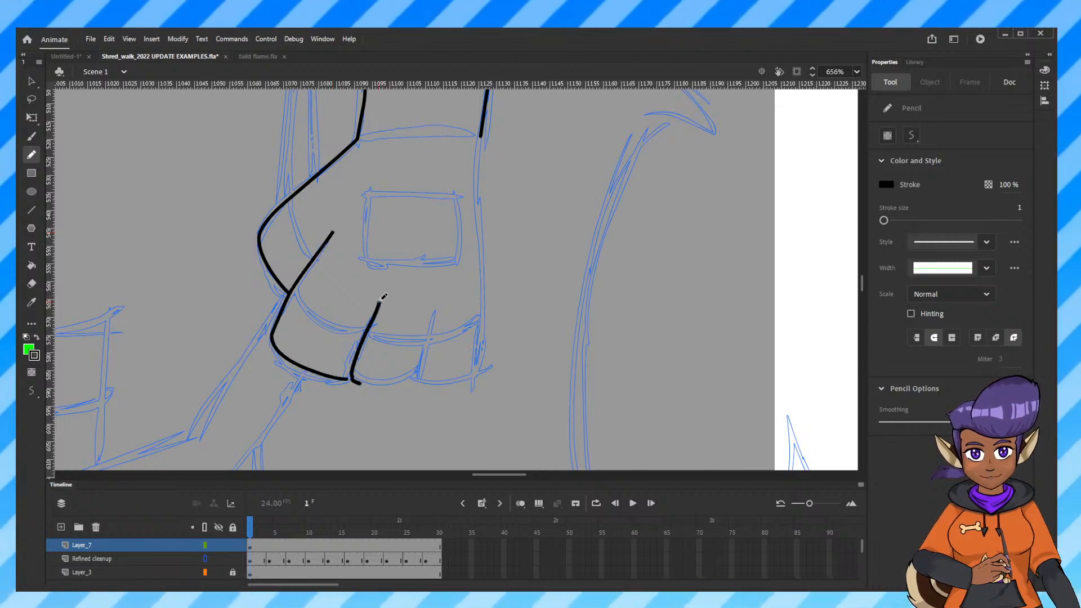
left_click_drag(435, 302, 429, 381)
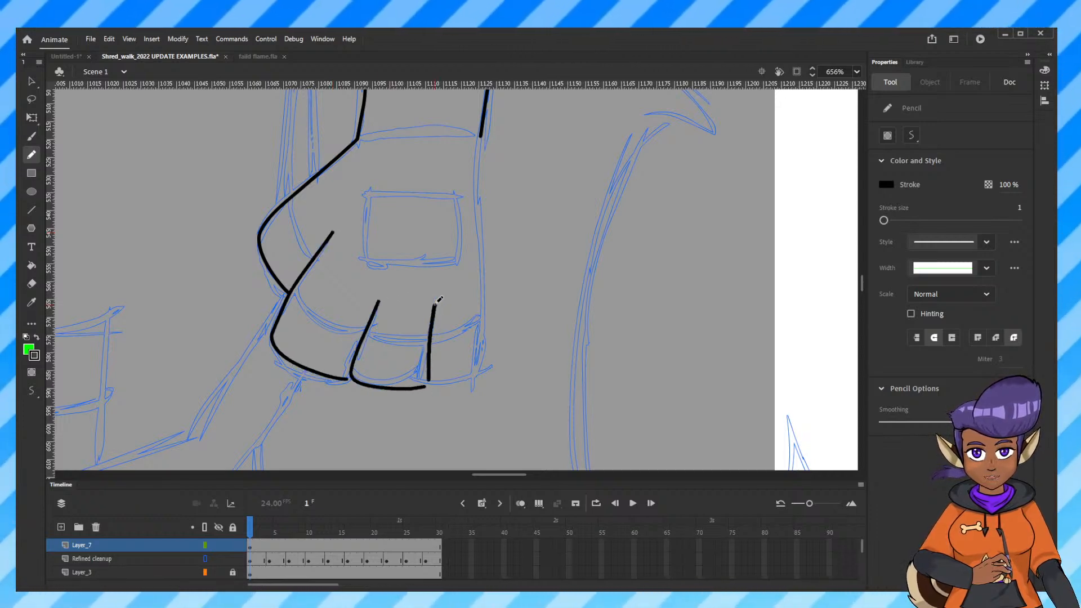
mouse_move(494, 330)
left_mouse_down()
mouse_move(480, 200)
mouse_move(488, 112)
left_mouse_up()
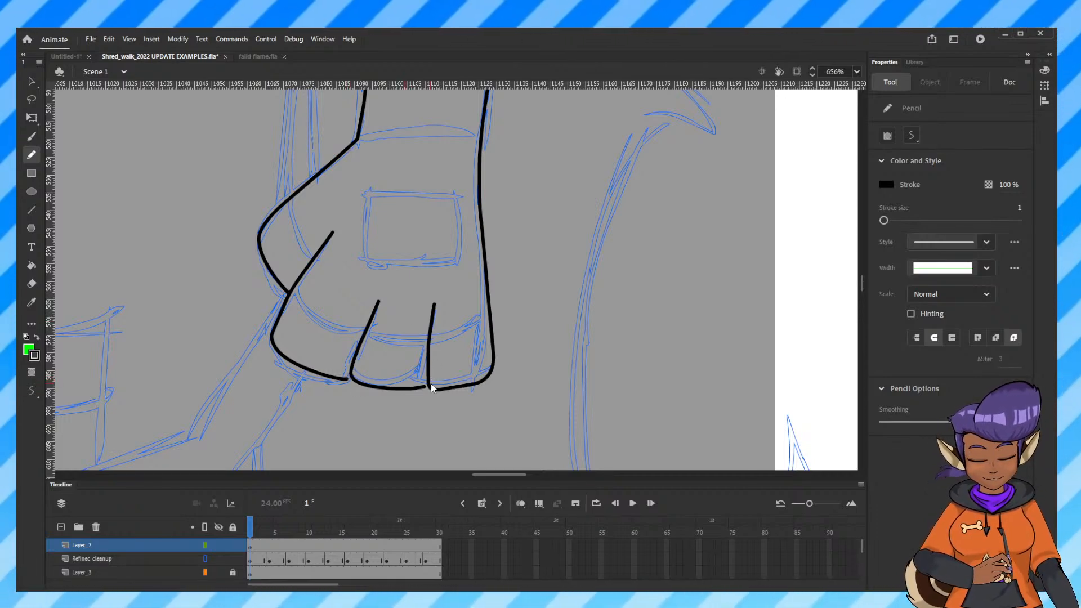
left_click(31, 84)
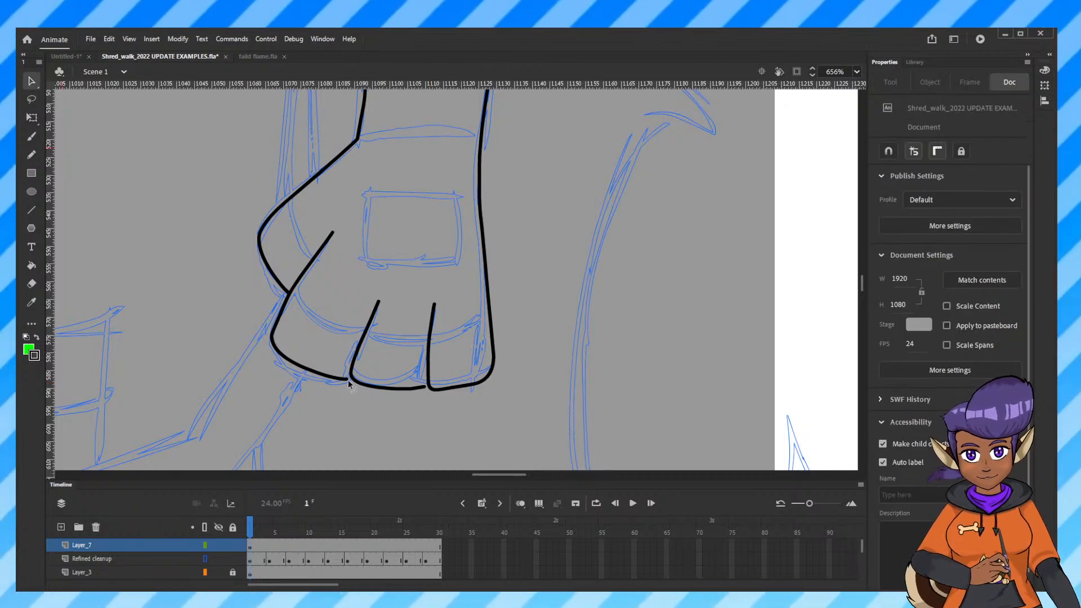
left_click_drag(430, 386, 434, 387)
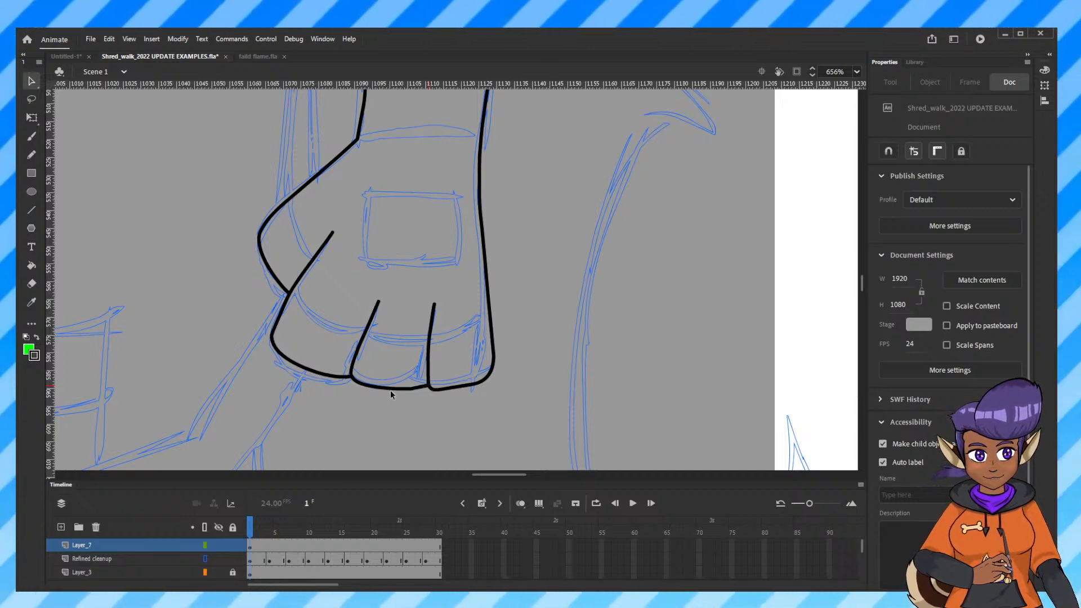
Ink the curved glove edges across the thumb and the three fingers.
left_click(32, 154)
mouse_move(290, 197)
left_mouse_down()
mouse_move(319, 321)
mouse_move(434, 345)
left_mouse_up()
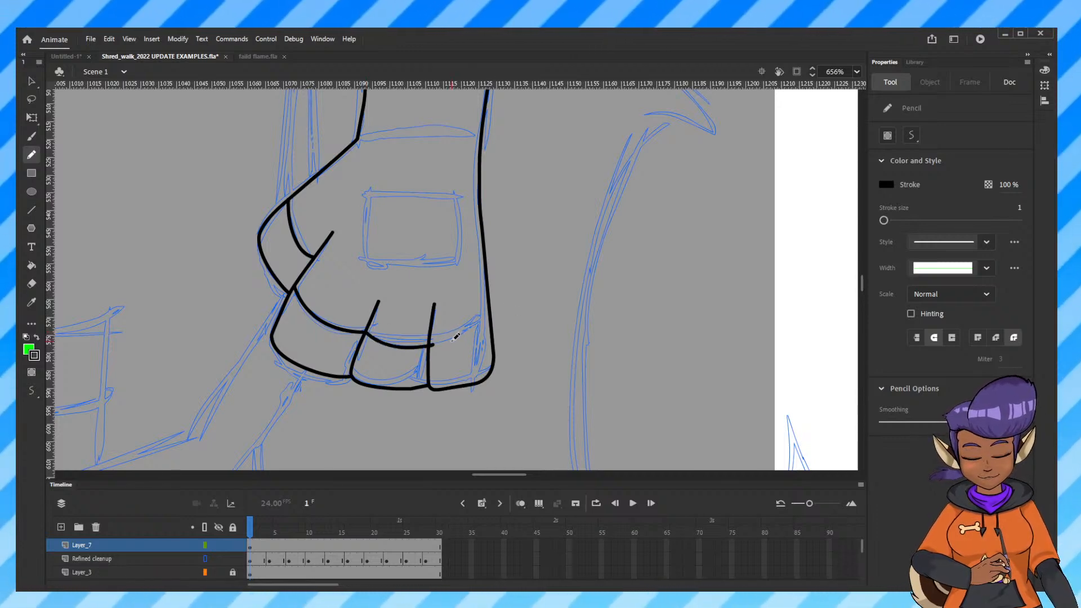
key("ctrl+z")
mouse_move(365, 332)
left_mouse_down()
mouse_move(453, 339)
mouse_move(488, 312)
left_mouse_up()
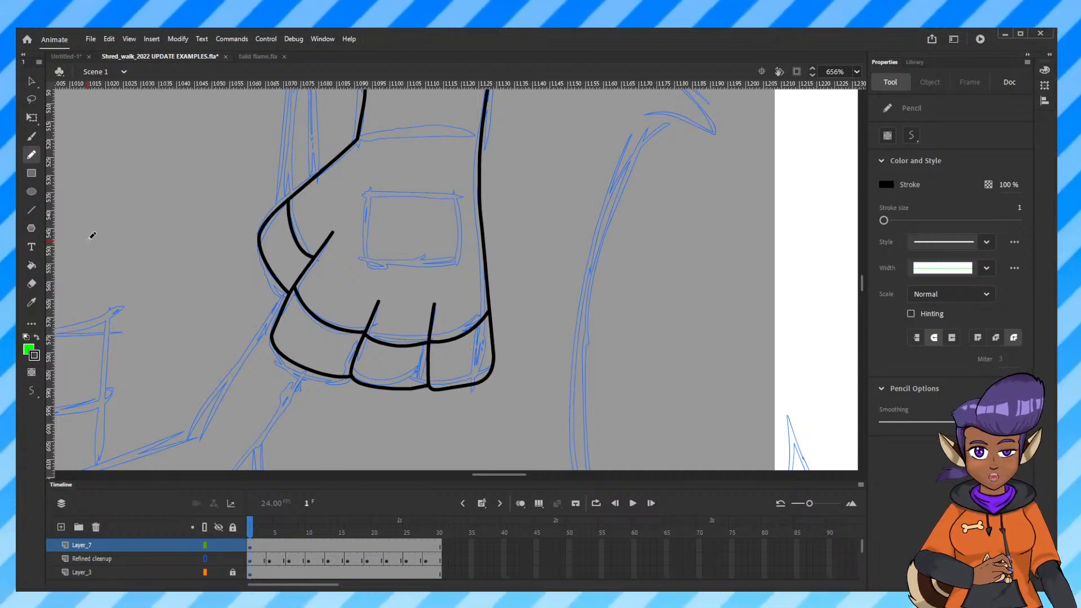
Ink the rectangular patch on the back of the hand and the curved lower edge of the wristband.
mouse_move(456, 194)
left_mouse_down()
mouse_move(370, 192)
mouse_move(366, 266)
mouse_move(455, 269)
mouse_move(465, 191)
left_mouse_up()
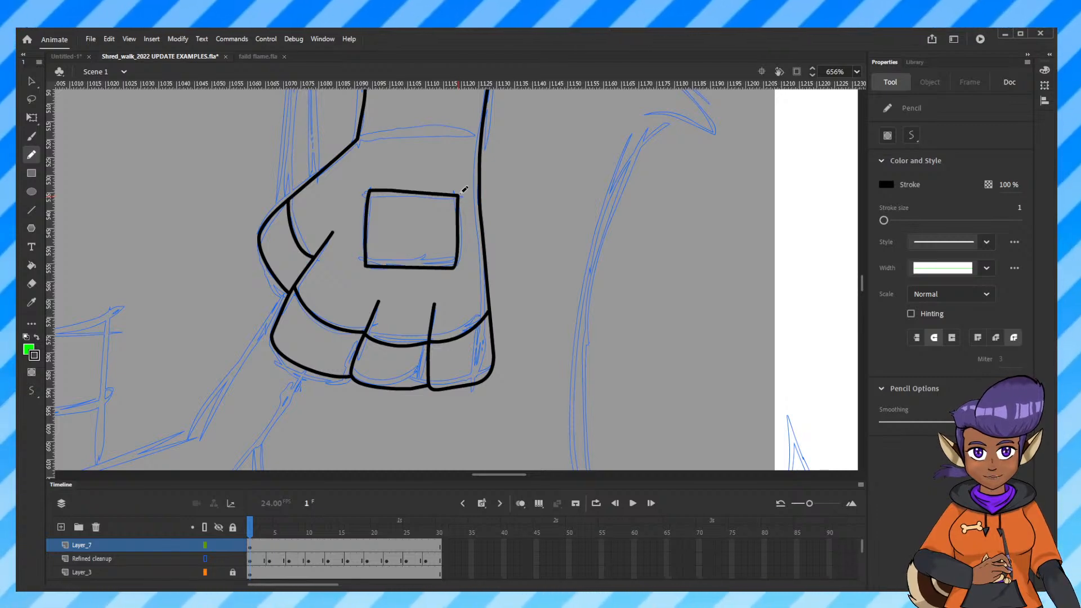
left_click_drag(480, 243, 468, 409)
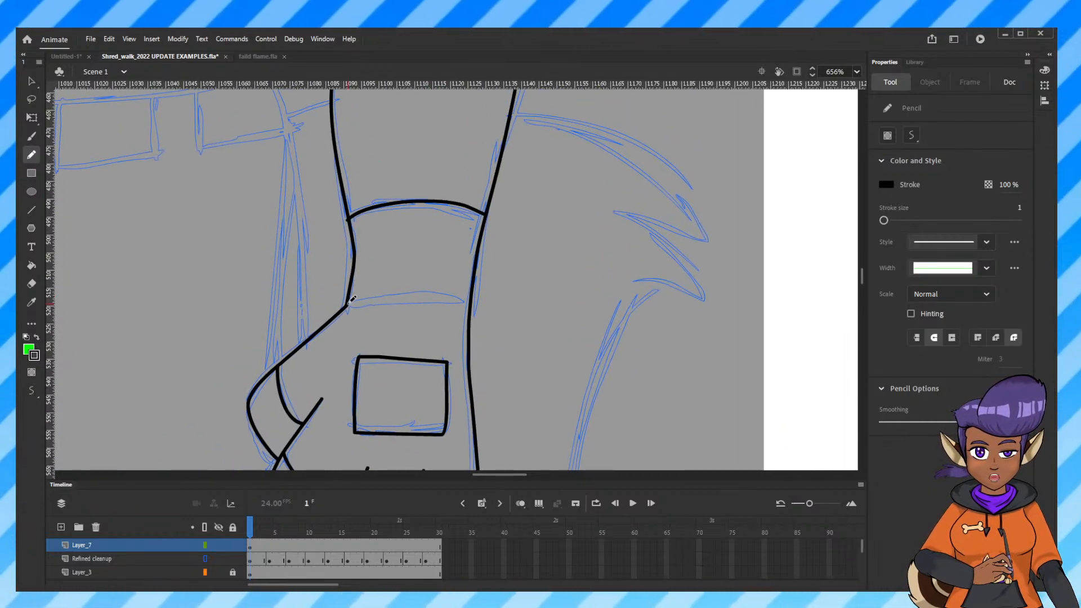
left_click_drag(382, 294, 460, 299)
left_click_drag(351, 300, 348, 302)
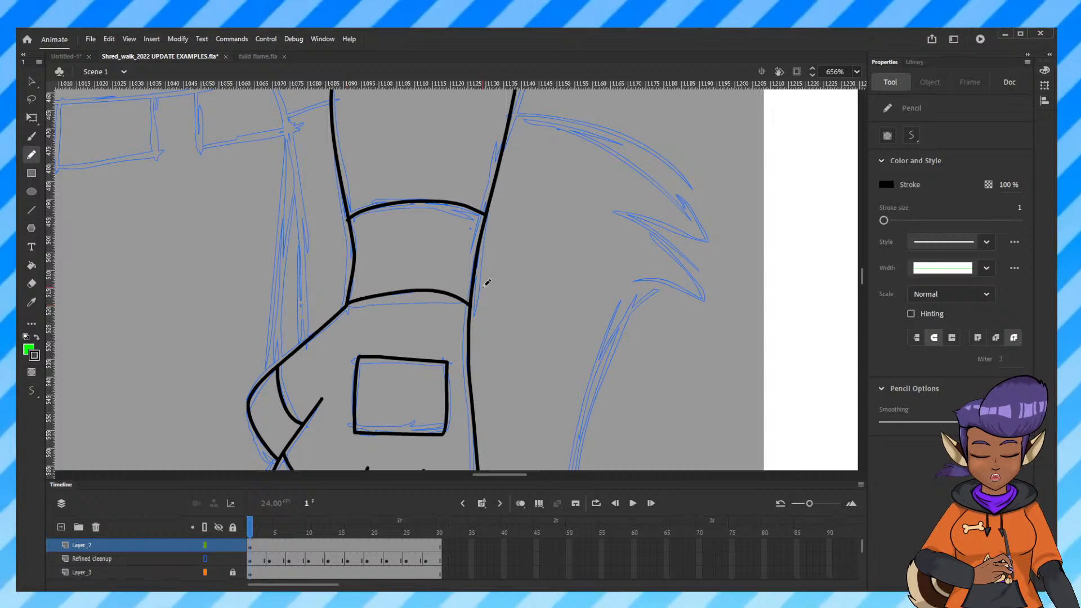
Delete the short line end overshooting where the vest's back edge meets the front line of the upper arm.
mouse_move(486, 283)
left_mouse_down()
mouse_move(495, 186)
mouse_move(496, 437)
mouse_move(497, 319)
mouse_move(650, 345)
left_mouse_up()
mouse_move(498, 299)
left_mouse_down()
mouse_move(572, 357)
mouse_move(555, 330)
left_mouse_up()
left_click(31, 82)
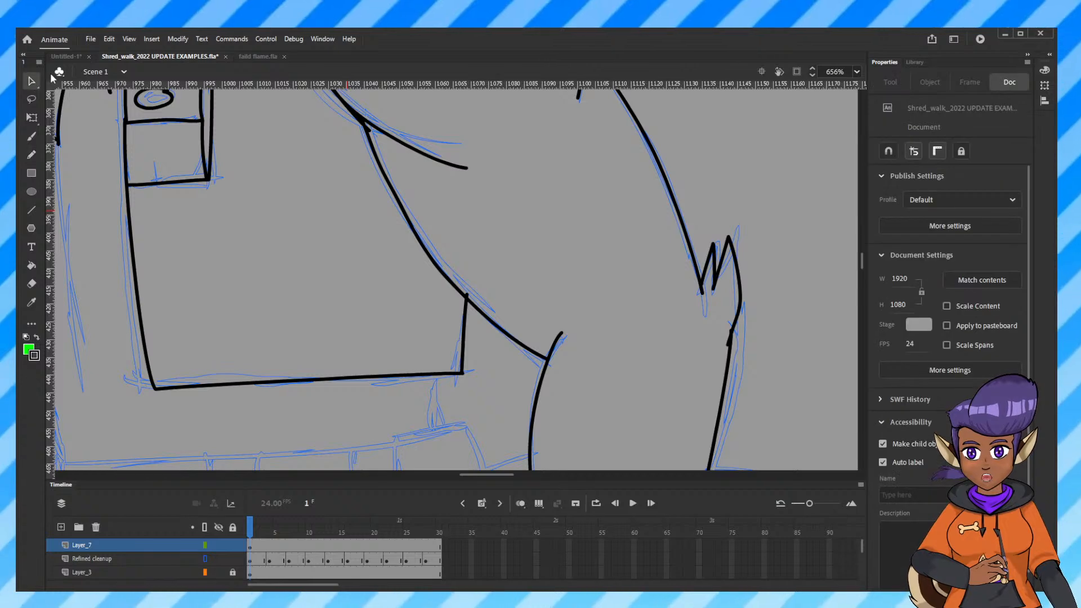
left_click(470, 292)
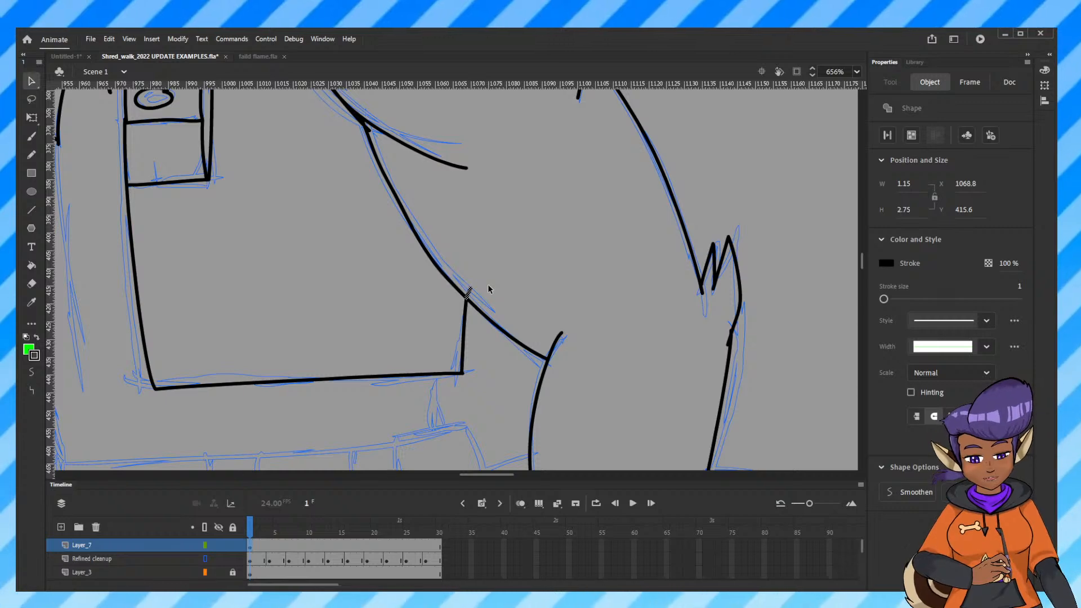
key("Delete")
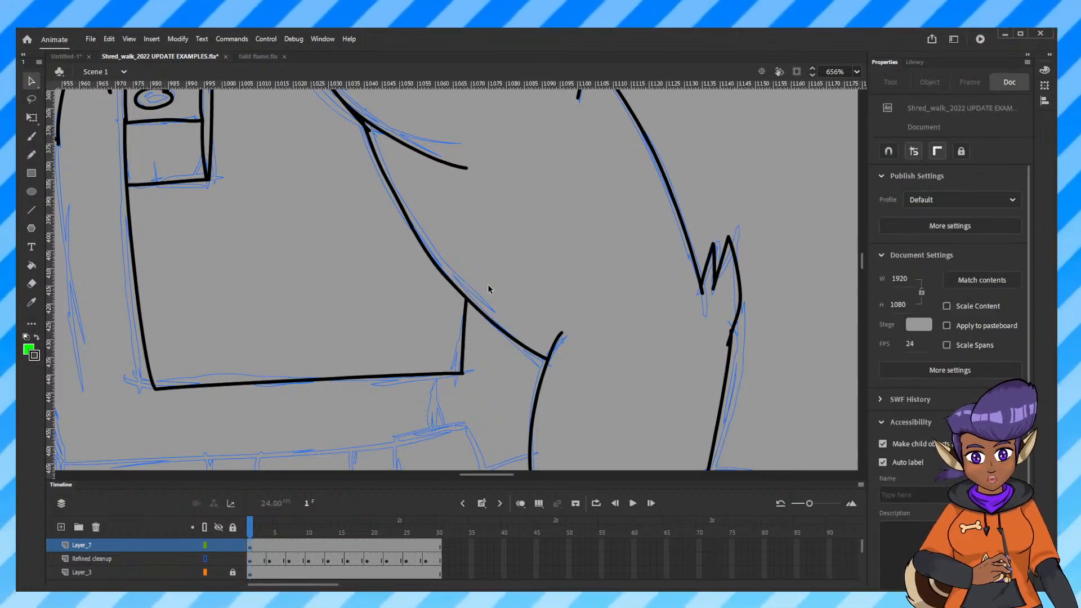
Ink the spiky outer fur outline of the far shoulder in front of the chest fur.
key("ctrl+minus")
left_click_drag(444, 264, 585, 431)
left_click_drag(618, 93, 596, 273)
left_click_drag(575, 432, 624, 126)
left_click_drag(572, 336, 563, 366)
key("ctrl+equal")
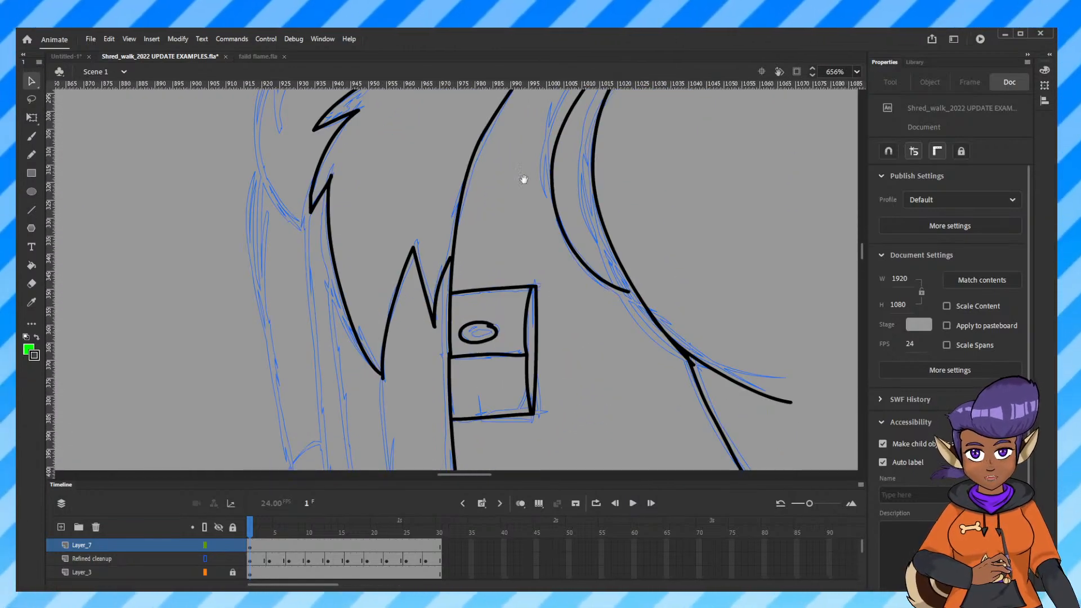
left_click_drag(522, 176, 544, 385)
scroll(531, 179, "down", 1)
key("y")
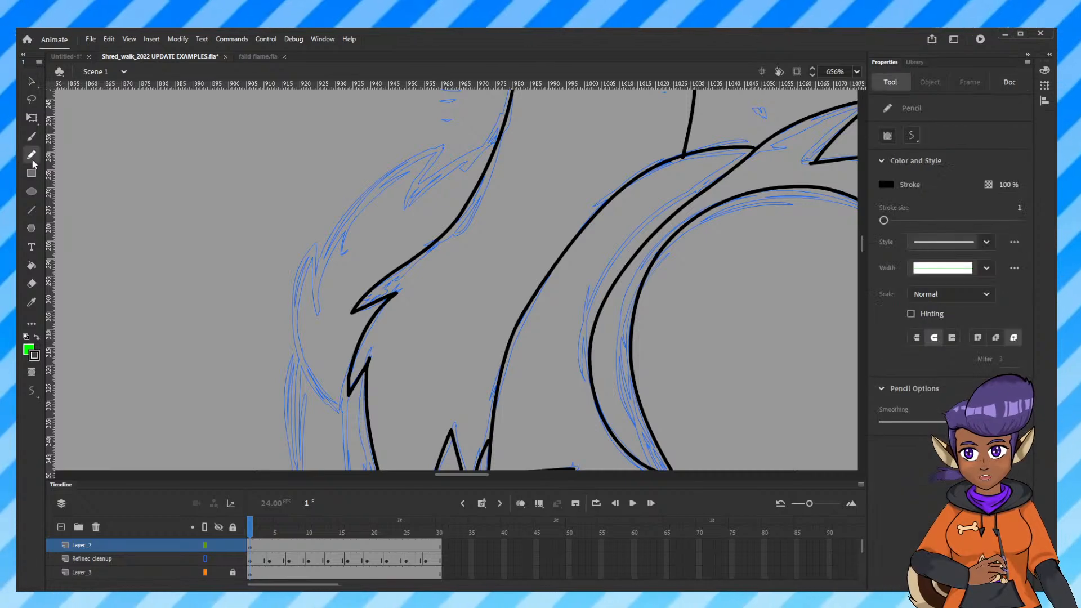
mouse_move(341, 414)
left_mouse_down()
mouse_move(316, 391)
mouse_move(290, 310)
mouse_move(309, 247)
mouse_move(318, 297)
mouse_move(360, 196)
mouse_move(450, 143)
mouse_move(420, 181)
left_mouse_up()
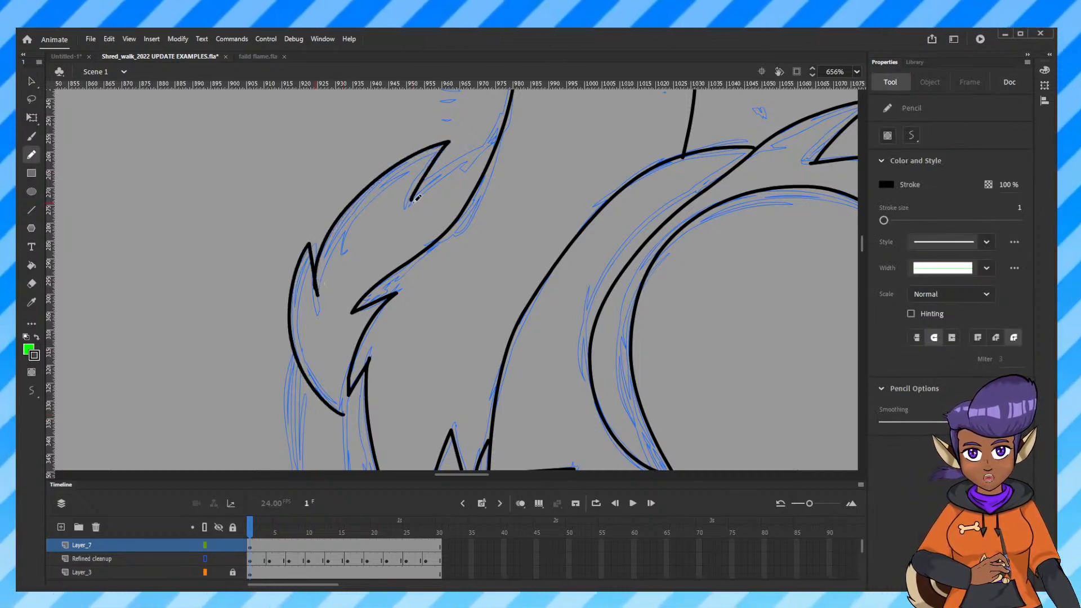
left_click_drag(472, 142, 418, 191)
Ink the narrow far vest panel hanging below the chest fur and the short front and back waist lines down to the belt.
scroll(473, 338, "down", 5)
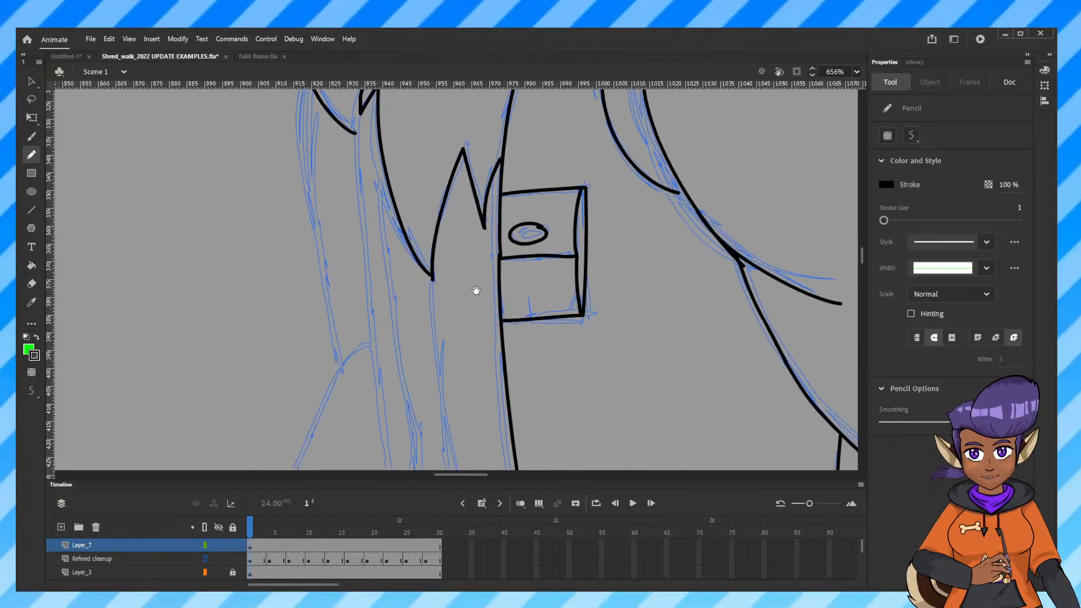
key("ctrl+minus")
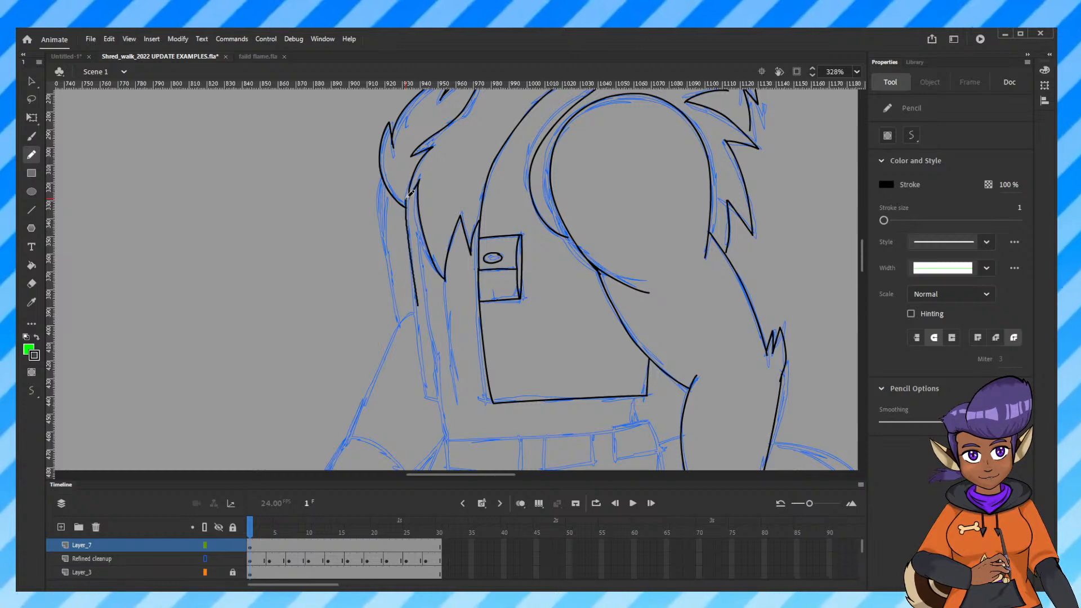
left_click_drag(428, 384, 410, 193)
key("ctrl+z")
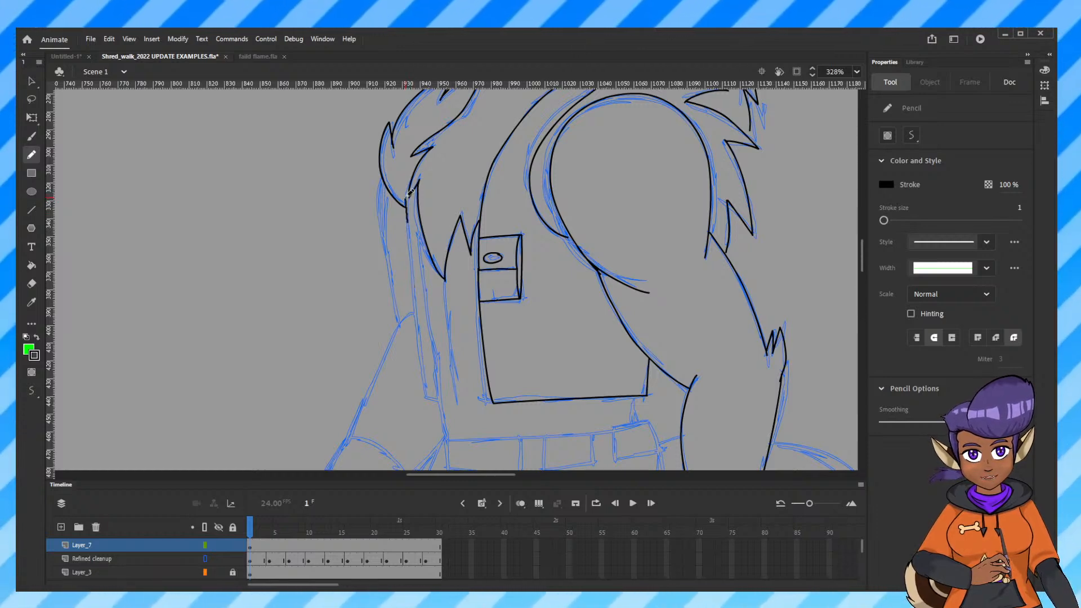
key("ctrl+y")
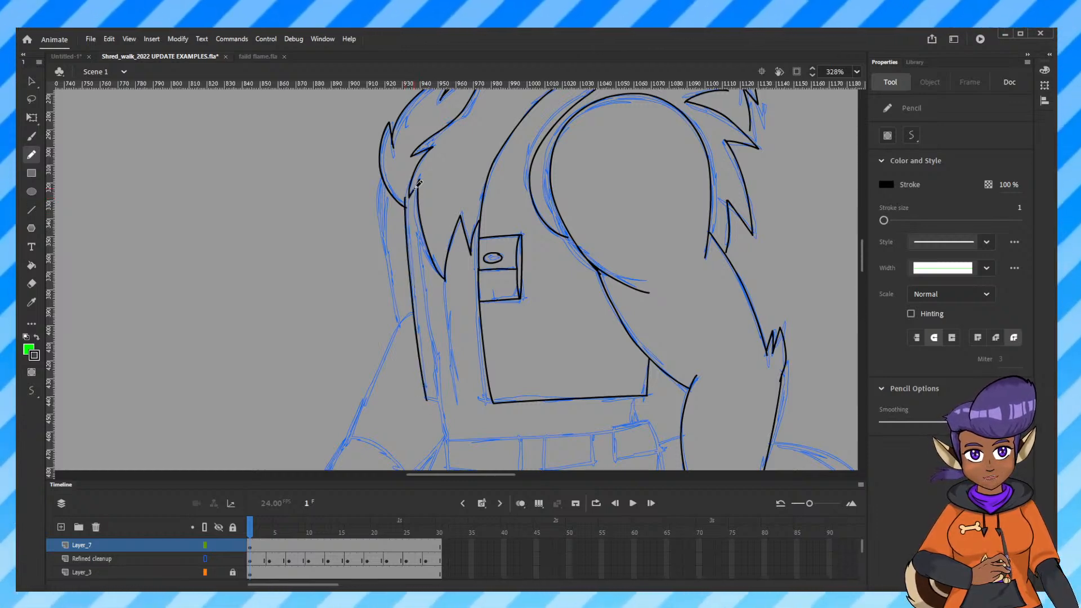
key("ctrl+y")
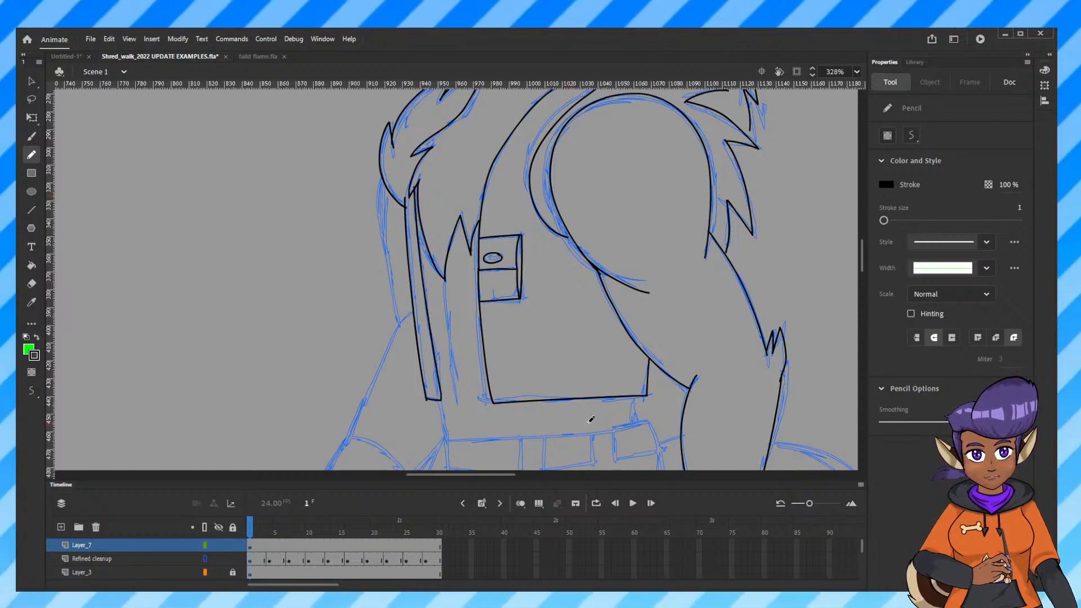
scroll(650, 419, "down", 3)
left_click_drag(649, 418, 644, 405)
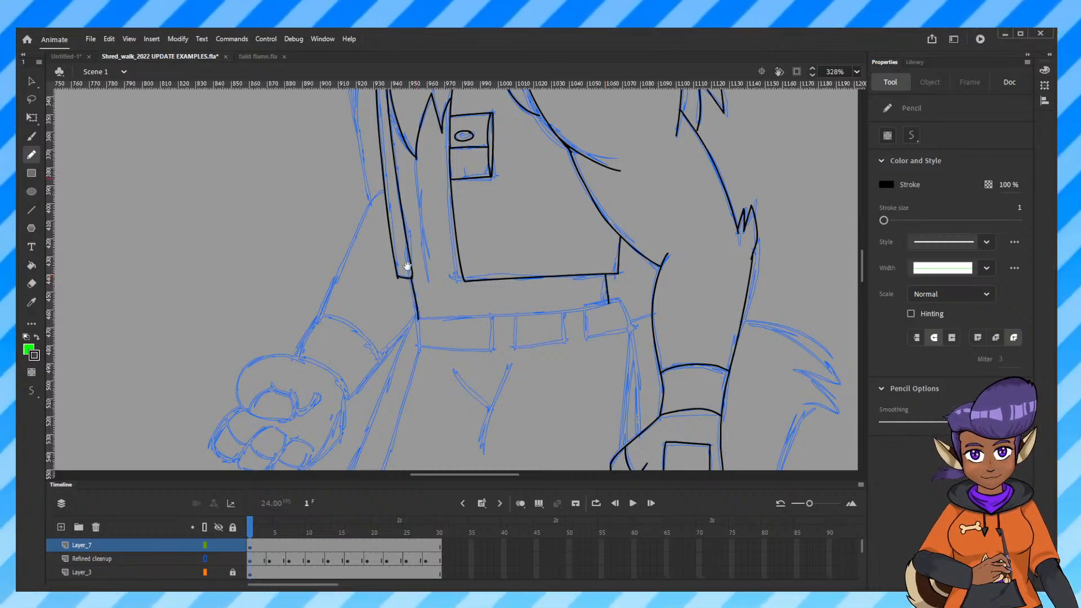
Ink the outer line of the far upper arm, both edges of the far forearm, and the rounded thumb base below its wrist.
left_click_drag(353, 128, 414, 277)
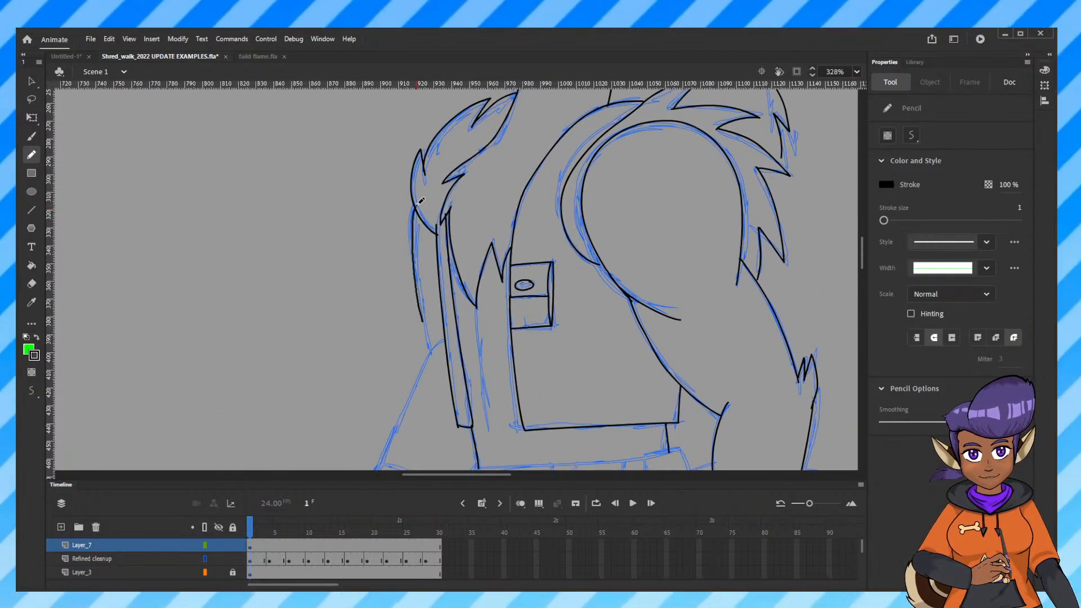
left_click_drag(518, 392, 534, 188)
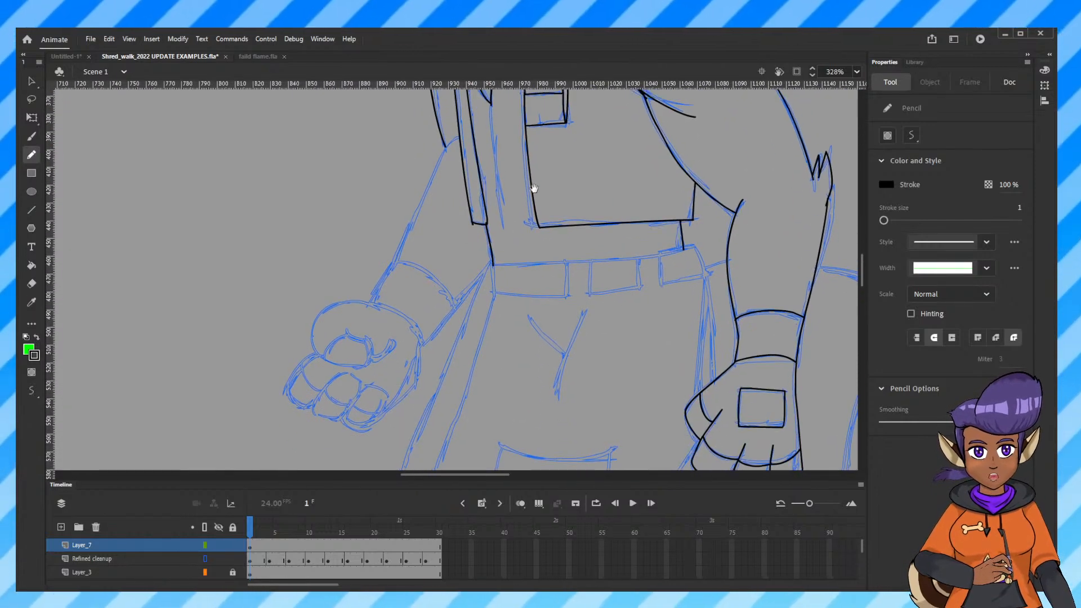
left_click_drag(457, 140, 403, 237)
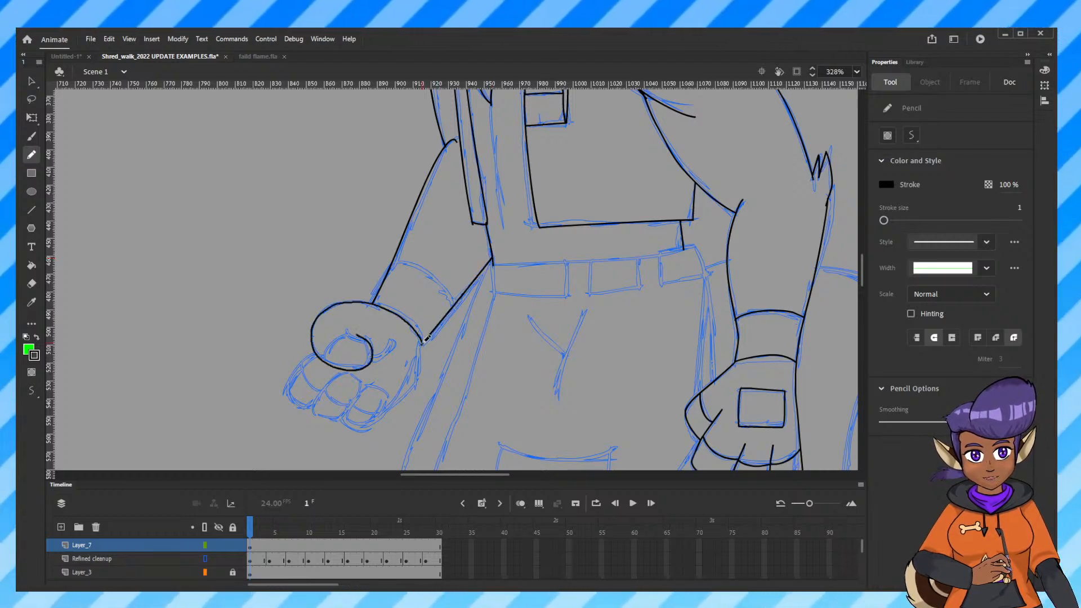
Ink the far hand's thumb tip, the small curved crease beside it, and the outer edge of the palm.
left_click_drag(356, 335, 333, 357)
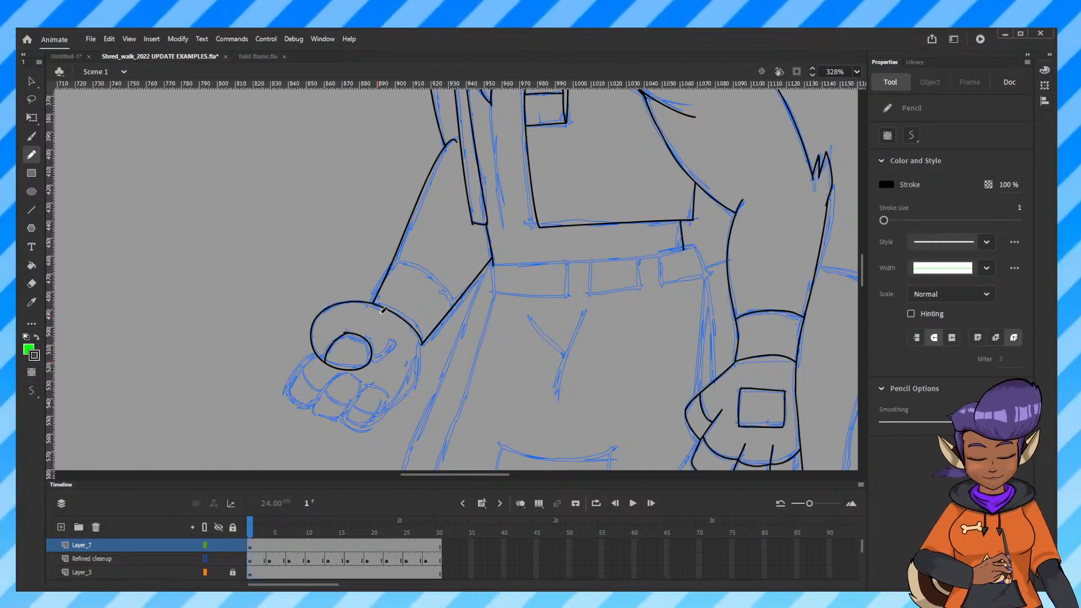
key("ctrl+=")
left_click_drag(338, 467, 442, 334)
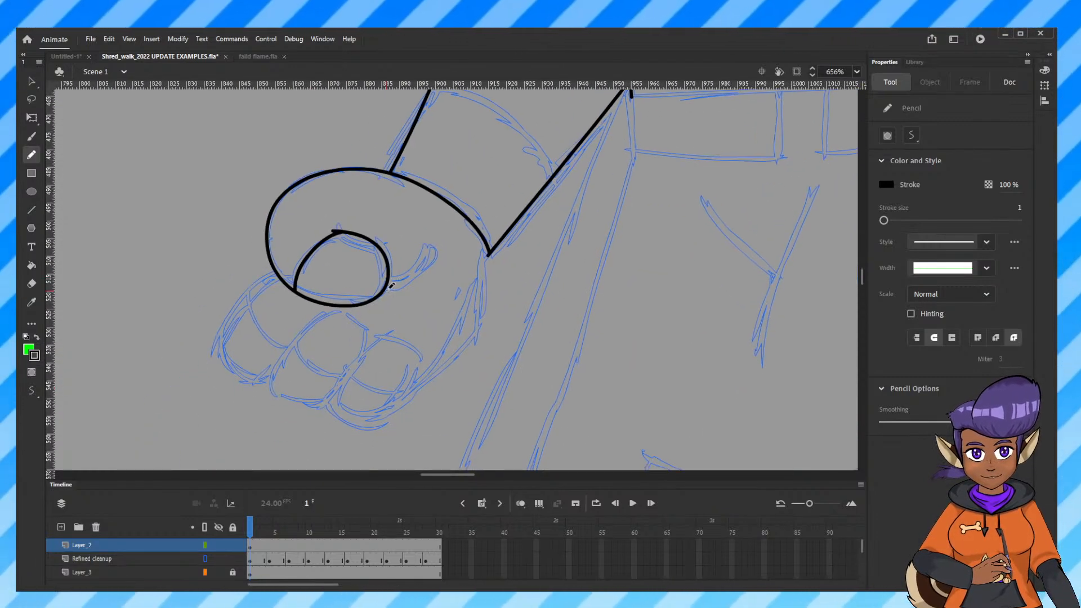
left_click_drag(387, 292, 433, 256)
mouse_move(493, 269)
left_mouse_down()
mouse_move(489, 314)
mouse_move(447, 374)
mouse_move(372, 428)
left_mouse_up()
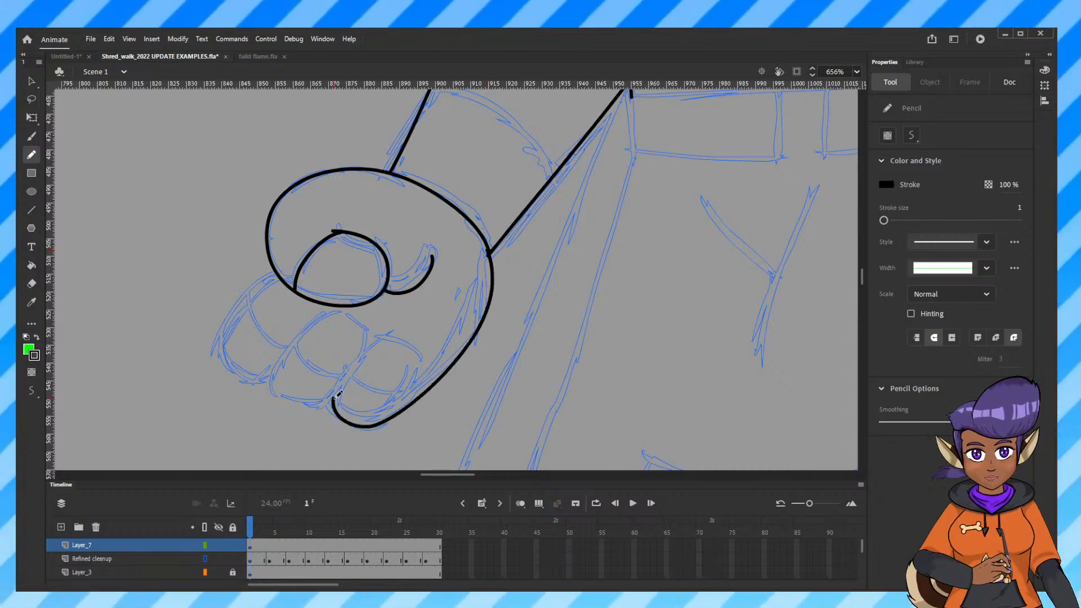
Ink the far hand's three curled fingers with their joint lines and the curved upper edge of its wristband.
mouse_move(272, 373)
left_mouse_down()
mouse_move(229, 373)
mouse_move(211, 343)
mouse_move(243, 294)
left_mouse_up()
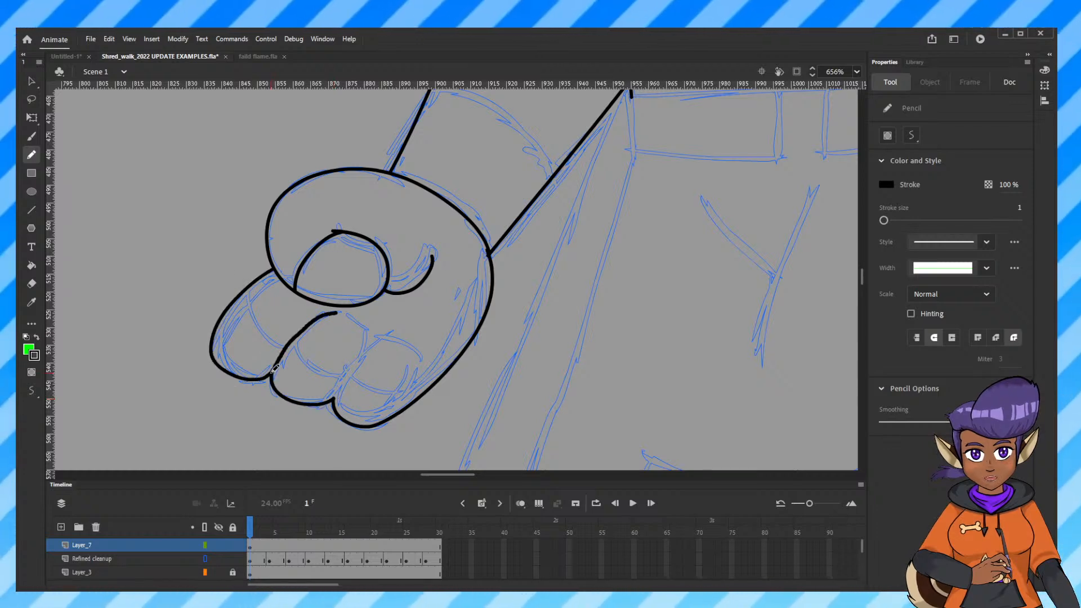
left_click_drag(350, 376, 334, 396)
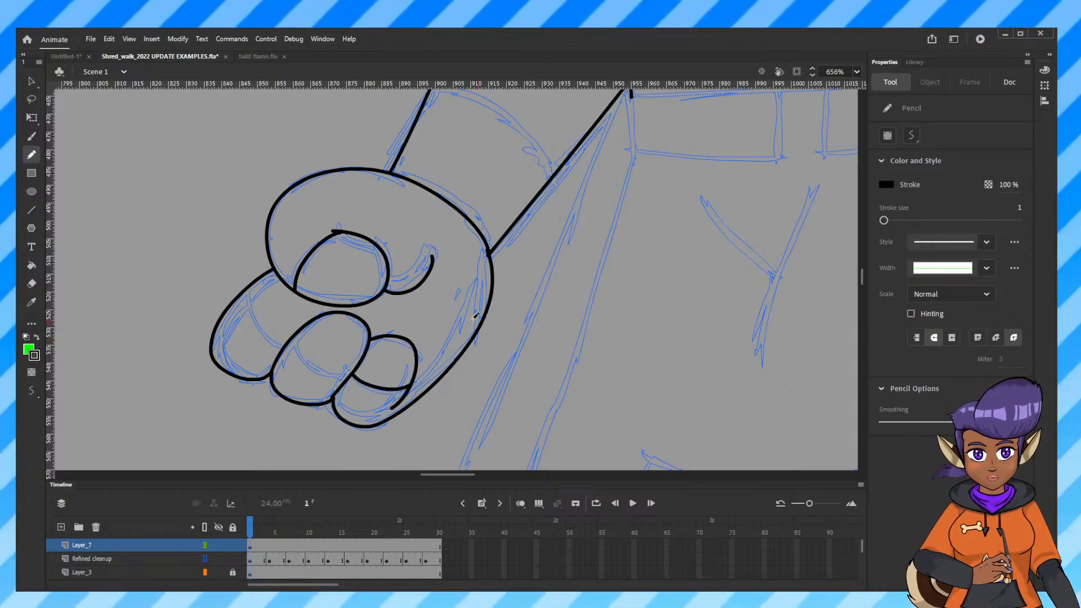
left_click_drag(249, 287, 289, 342)
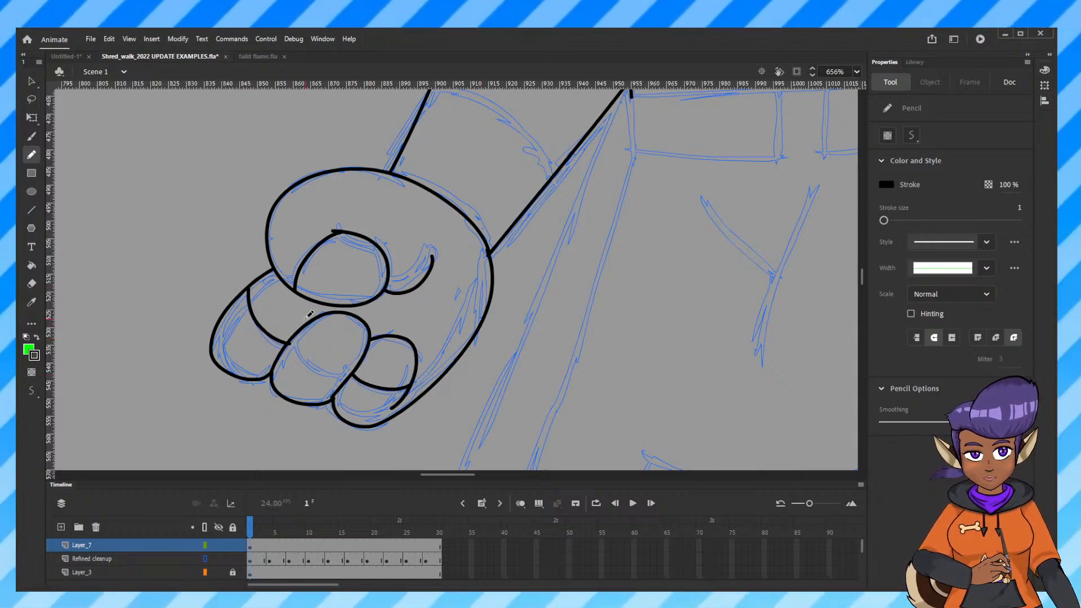
left_click_drag(600, 110, 533, 301)
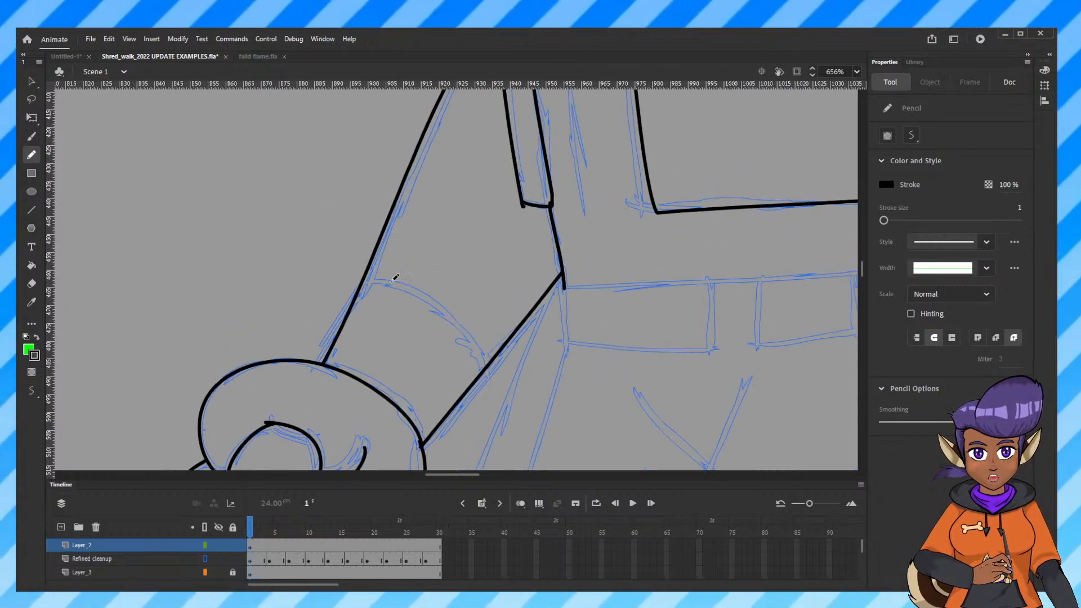
mouse_move(369, 278)
left_mouse_down()
mouse_move(431, 301)
mouse_move(480, 354)
left_mouse_up()
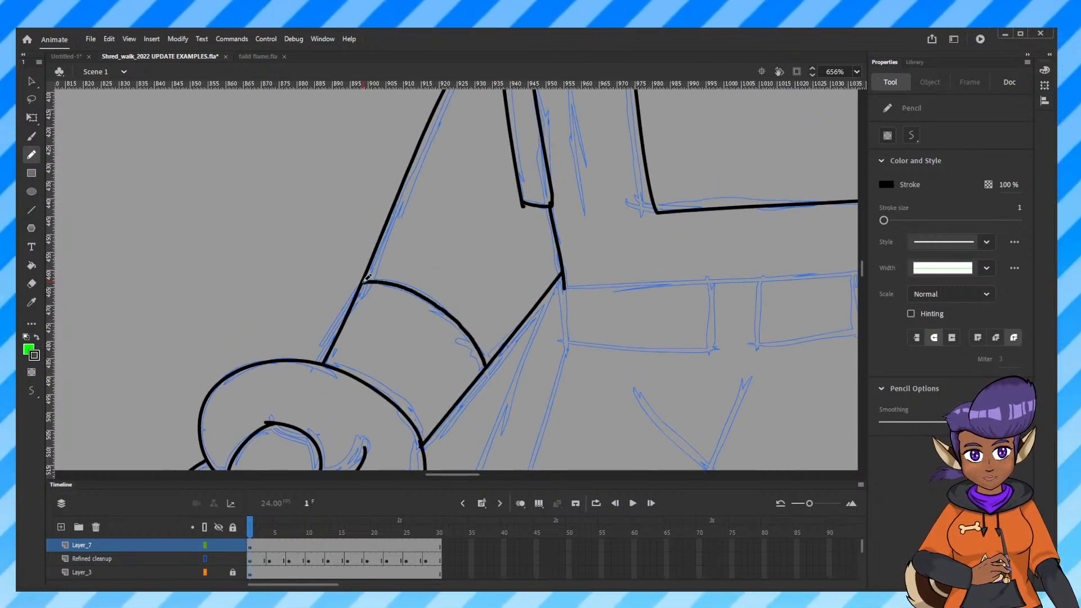
Ink the belt's upper edge across the waist, redrawing it as a flatter line that follows the sketch.
left_click_drag(717, 374, 555, 336)
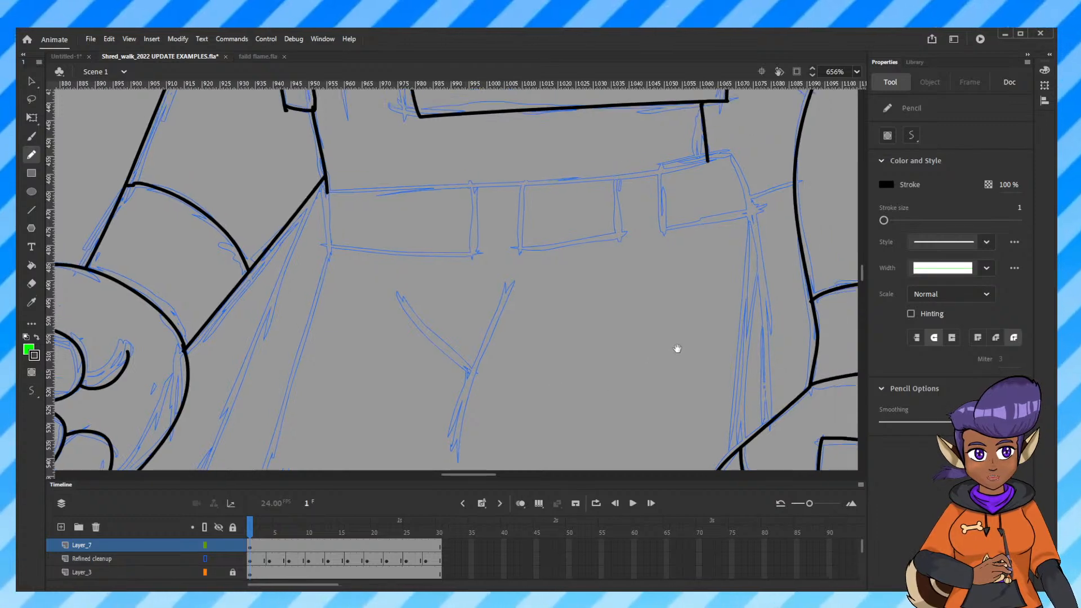
left_click_drag(677, 349, 544, 330)
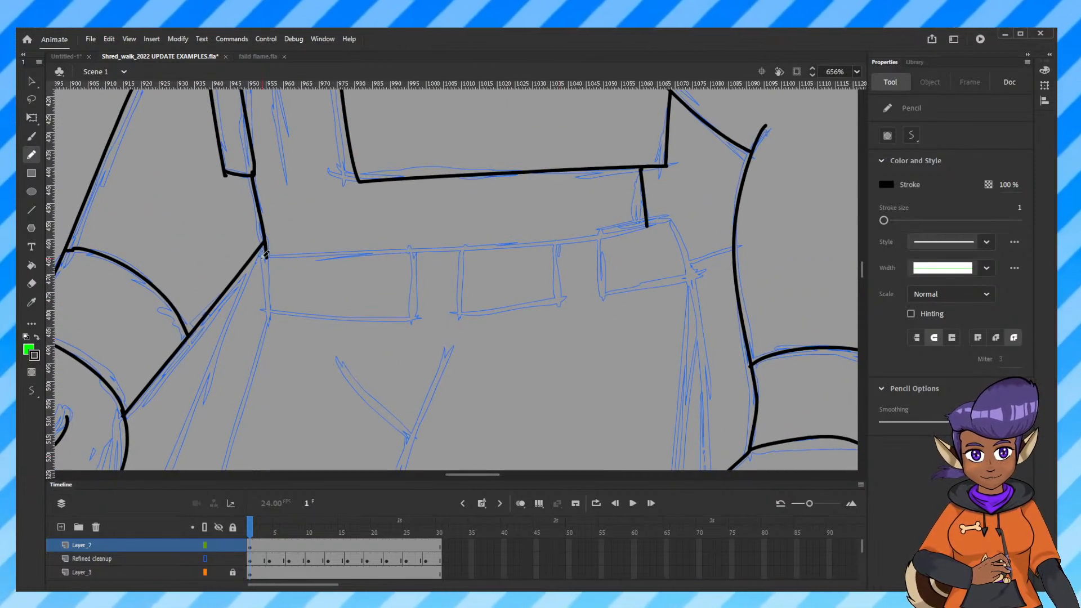
mouse_move(267, 255)
left_mouse_down()
mouse_move(436, 253)
mouse_move(613, 232)
left_mouse_up()
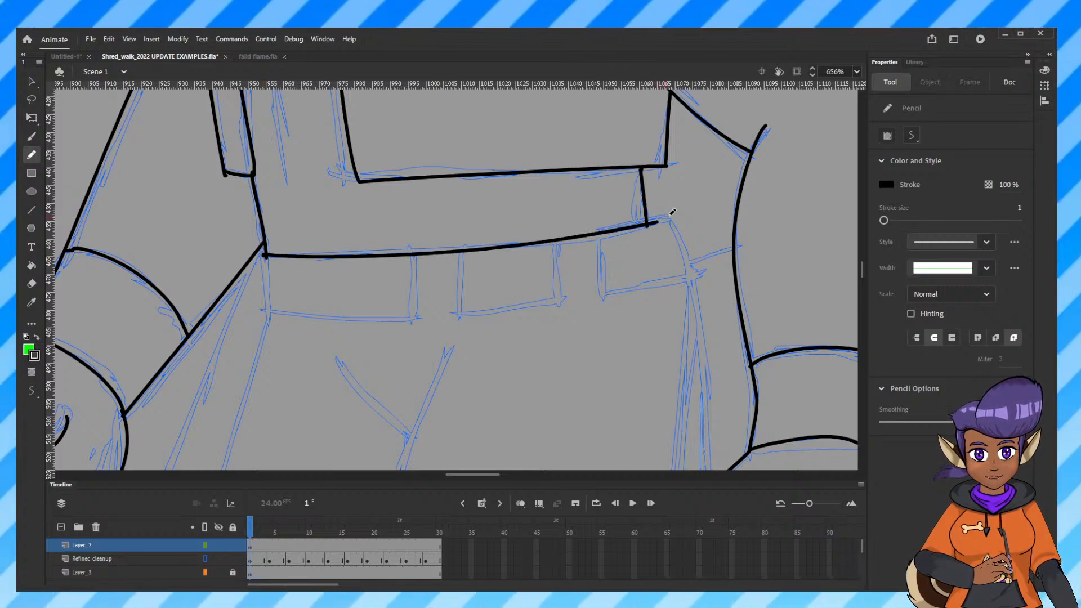
key("ctrl+z")
left_click_drag(267, 256, 590, 242)
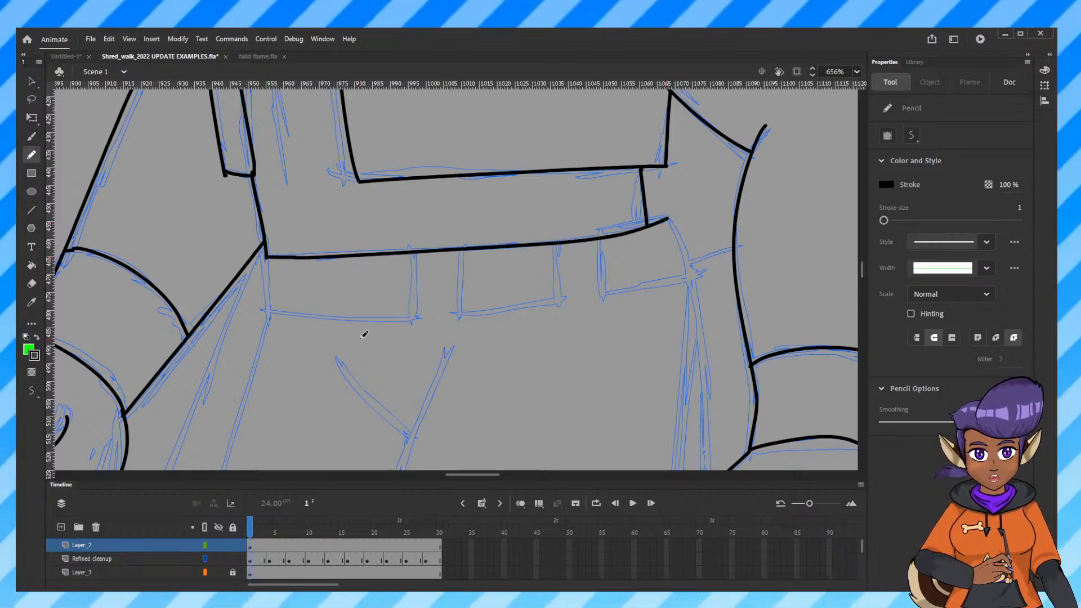
Ink the two parallel border lines along the front side of the cloth hanging below the belt, down to its hem corner.
key("ctrl+minus")
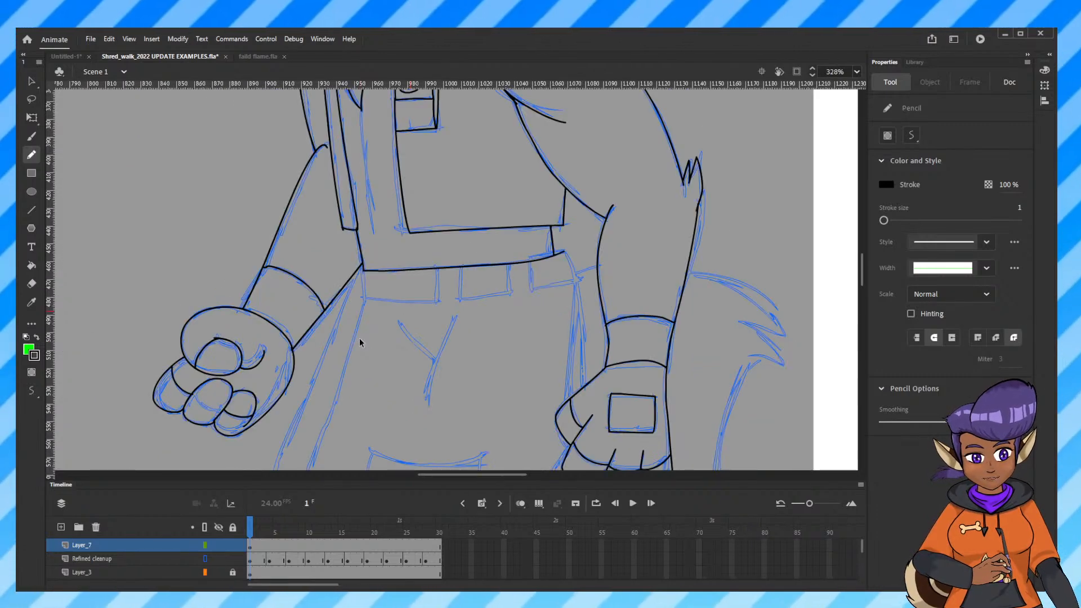
left_click_drag(614, 421, 605, 289)
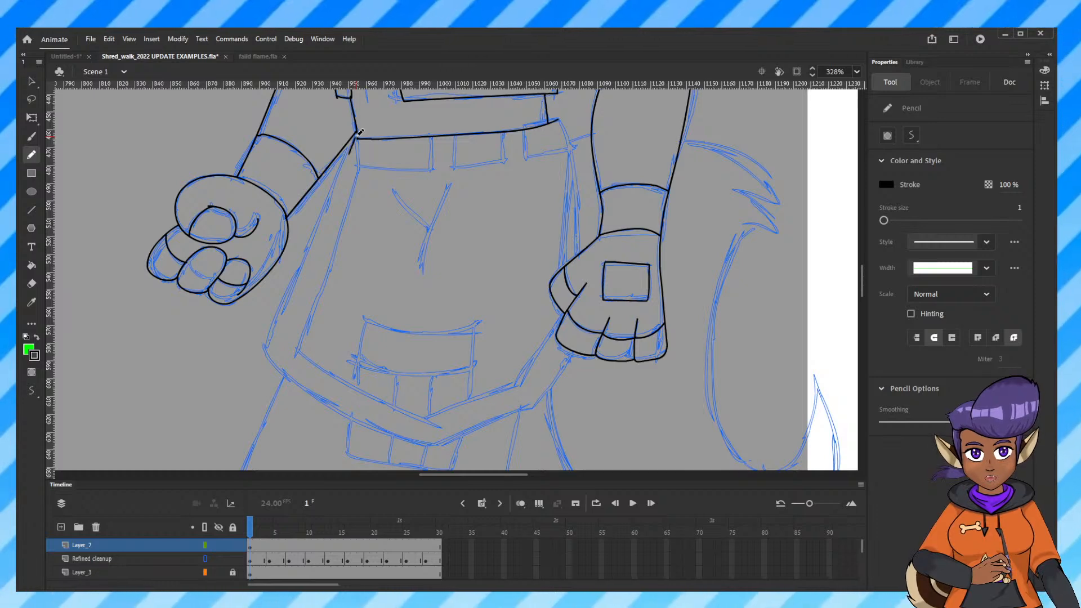
left_click_drag(350, 154, 285, 308)
left_click_drag(273, 356, 272, 357)
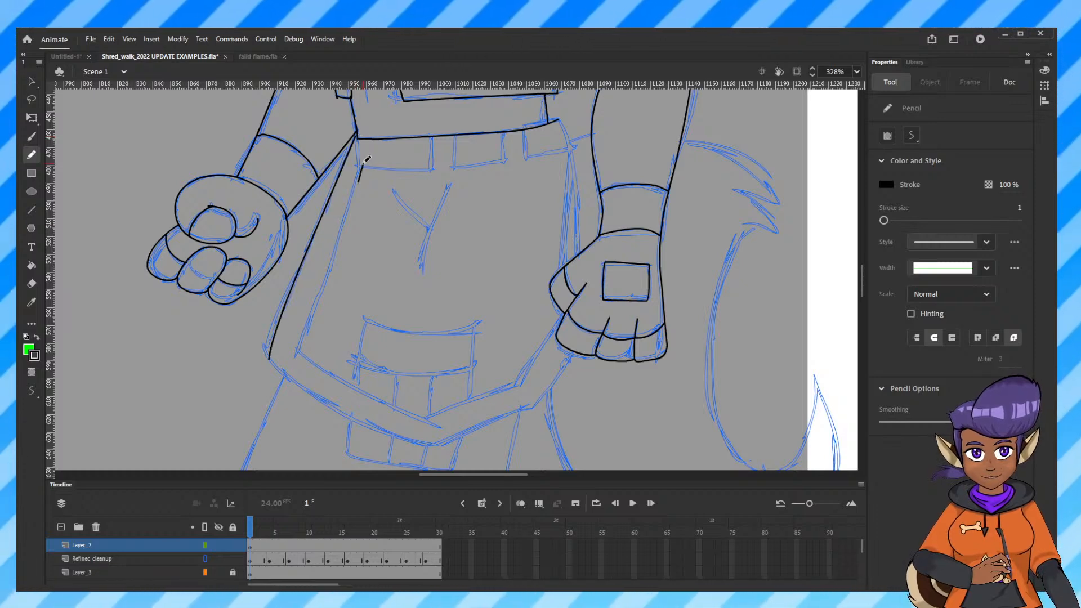
left_click_drag(363, 164, 301, 350)
scroll(546, 379, "down", 2)
scroll(545, 377, "right", 4)
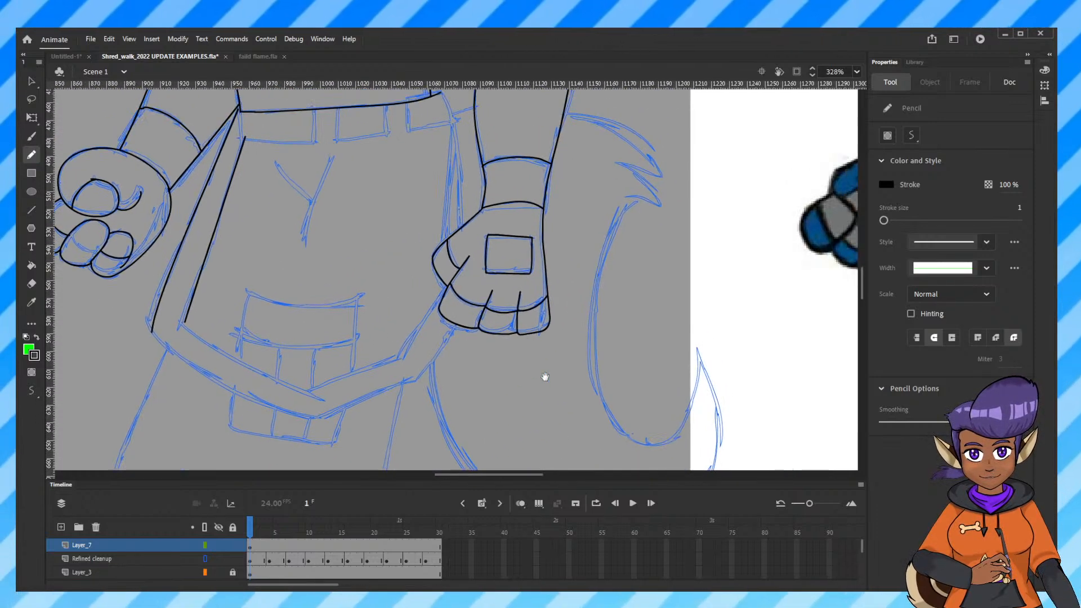
left_click_drag(546, 377, 544, 379)
key("r")
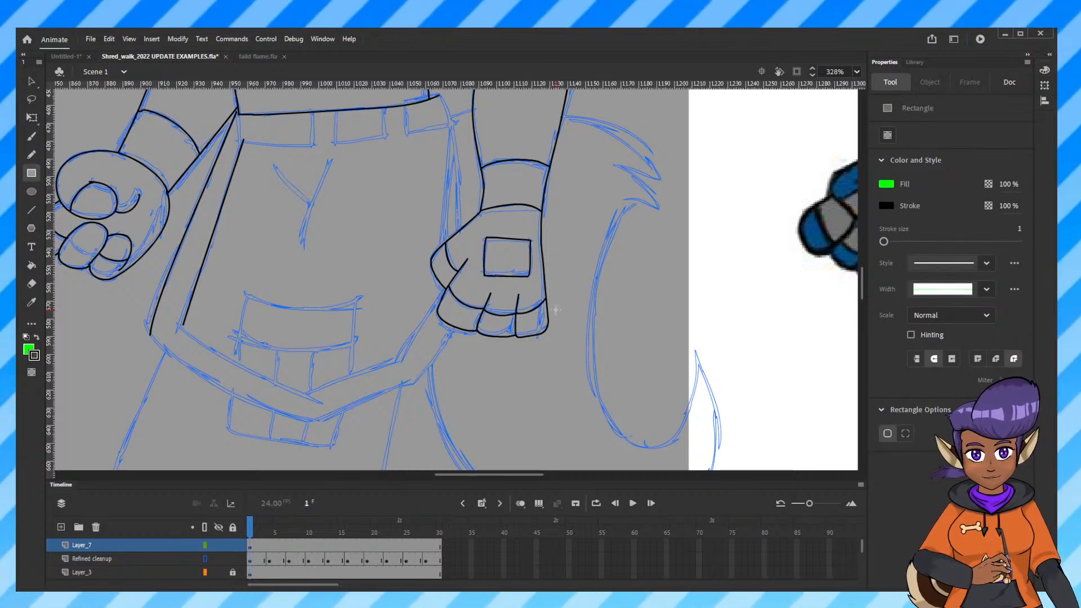
left_click(32, 157)
Ink the side and lower edges of the three rectangular belt sections, leaving gaps between them.
scroll(357, 292, "up", 2)
scroll(357, 292, "left", 3)
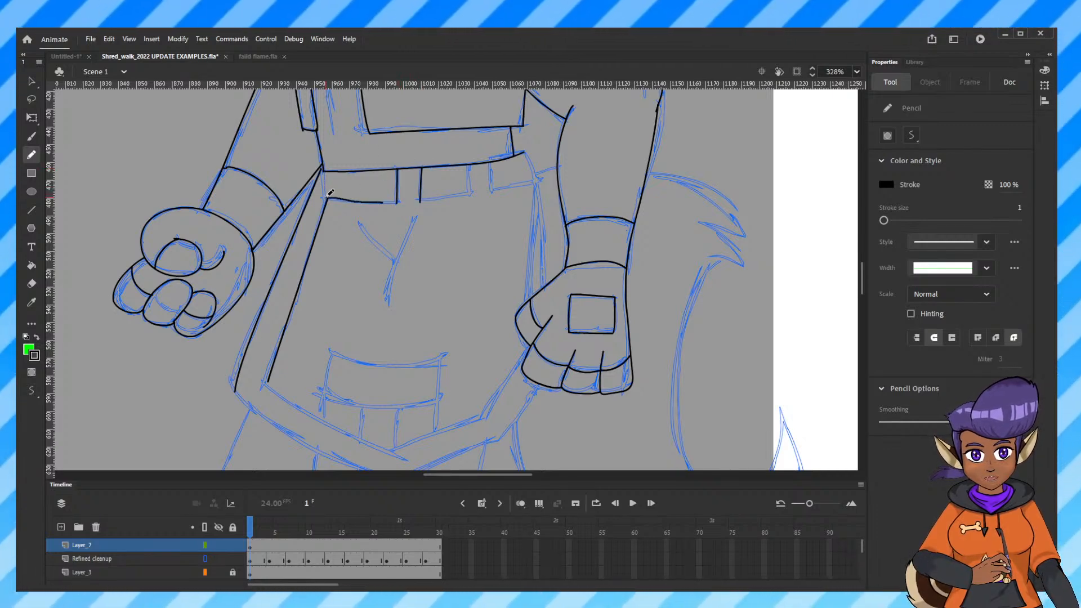
key("ctrl+z")
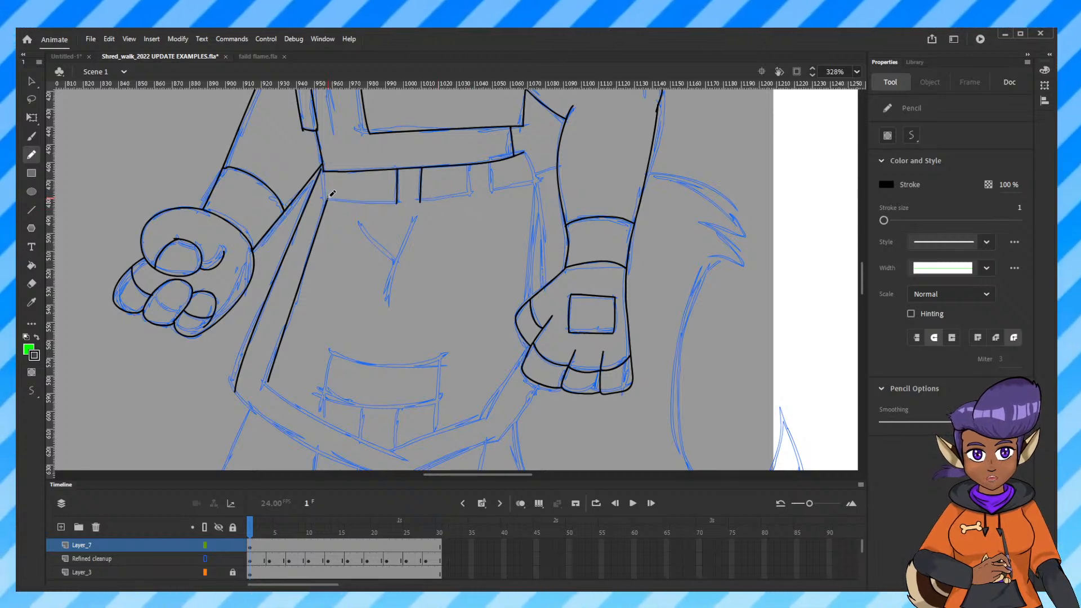
left_click_drag(327, 198, 420, 201)
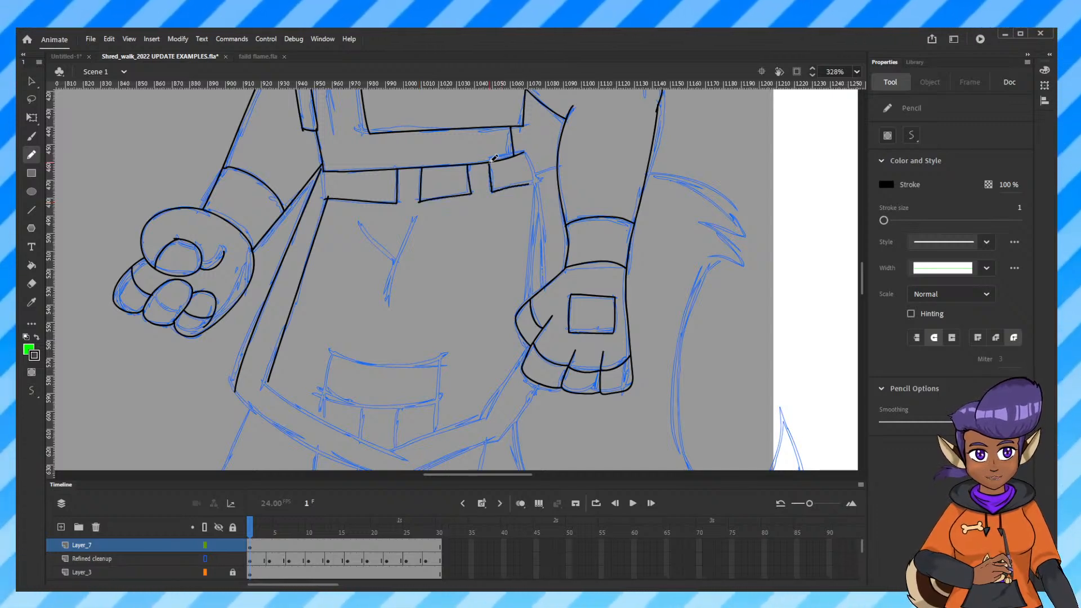
left_click_drag(493, 159, 490, 162)
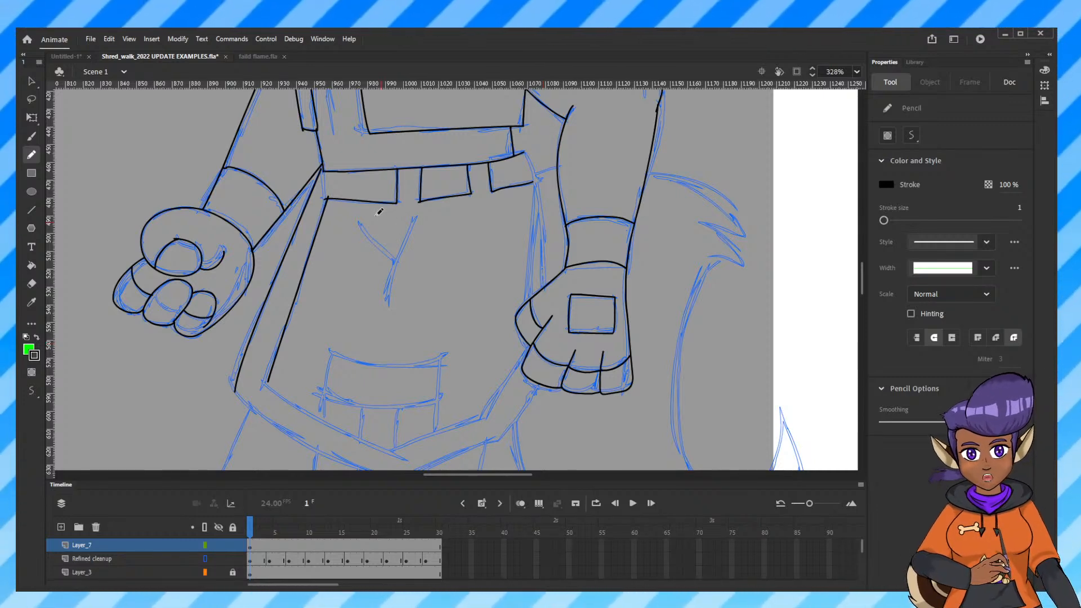
left_click_drag(473, 174, 449, 298)
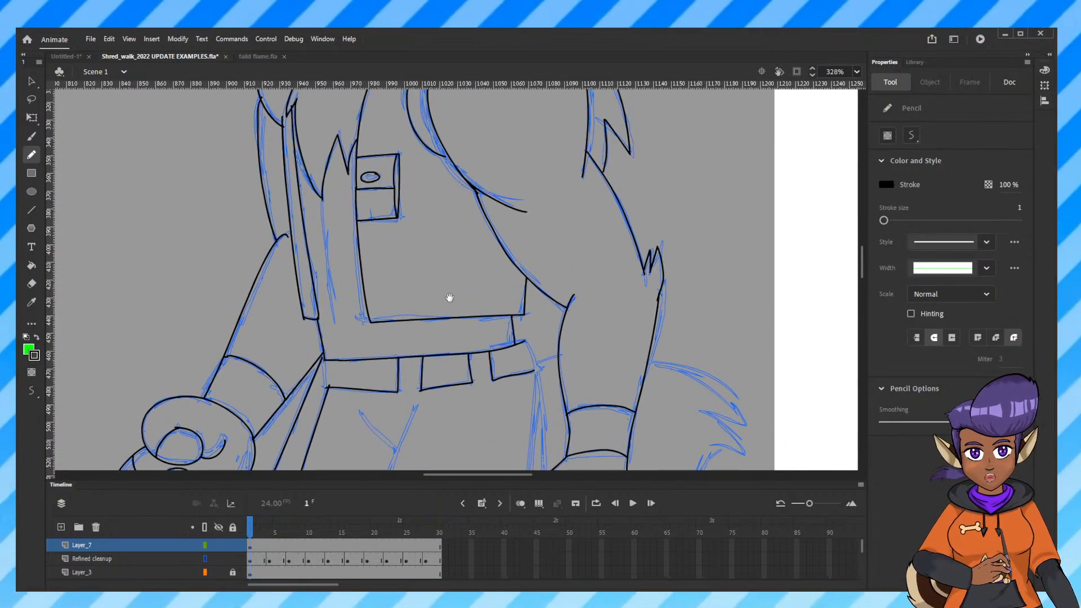
scroll(444, 301, "up", 12)
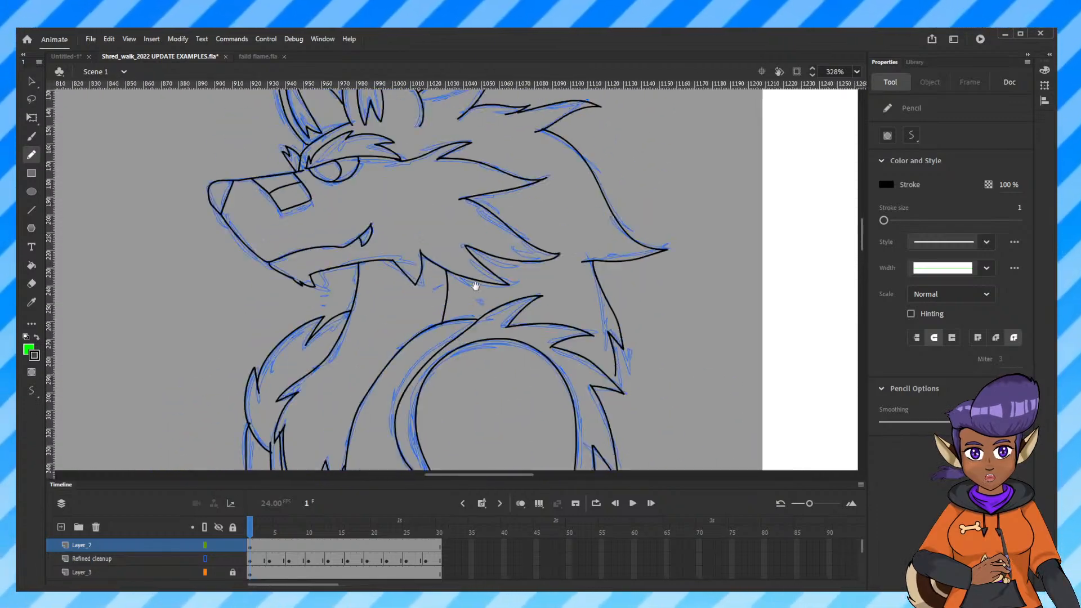
scroll(464, 348, "down", 20)
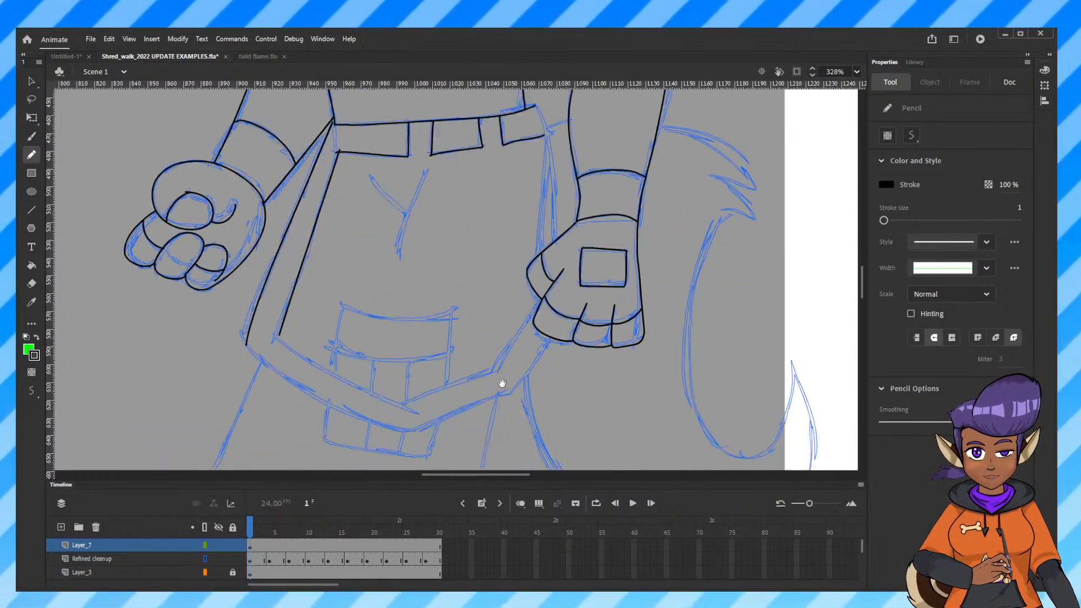
Ink the inner and outer lines of the cloth's pointed hem border, from its front corner up to the near hand.
scroll(502, 383, "up", 1)
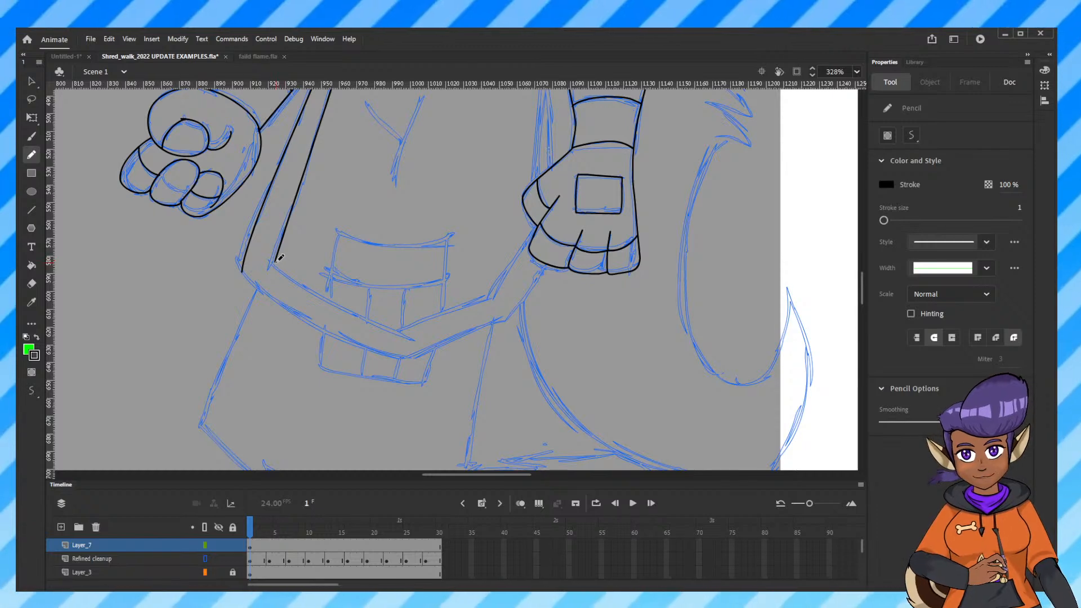
left_click_drag(279, 256, 414, 341)
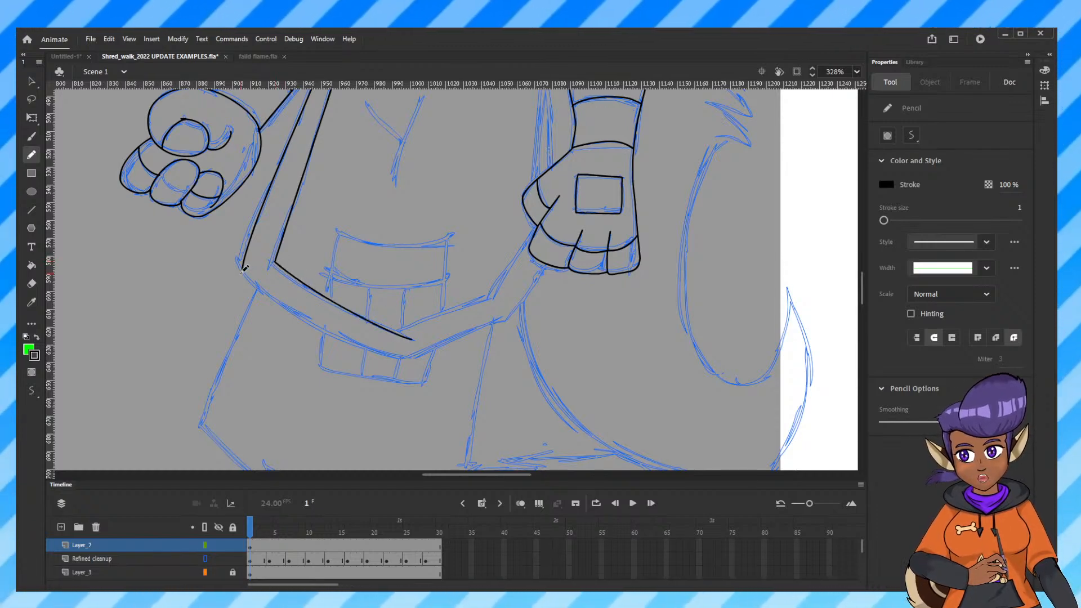
mouse_move(246, 266)
left_mouse_down()
mouse_move(413, 348)
mouse_move(513, 274)
left_mouse_up()
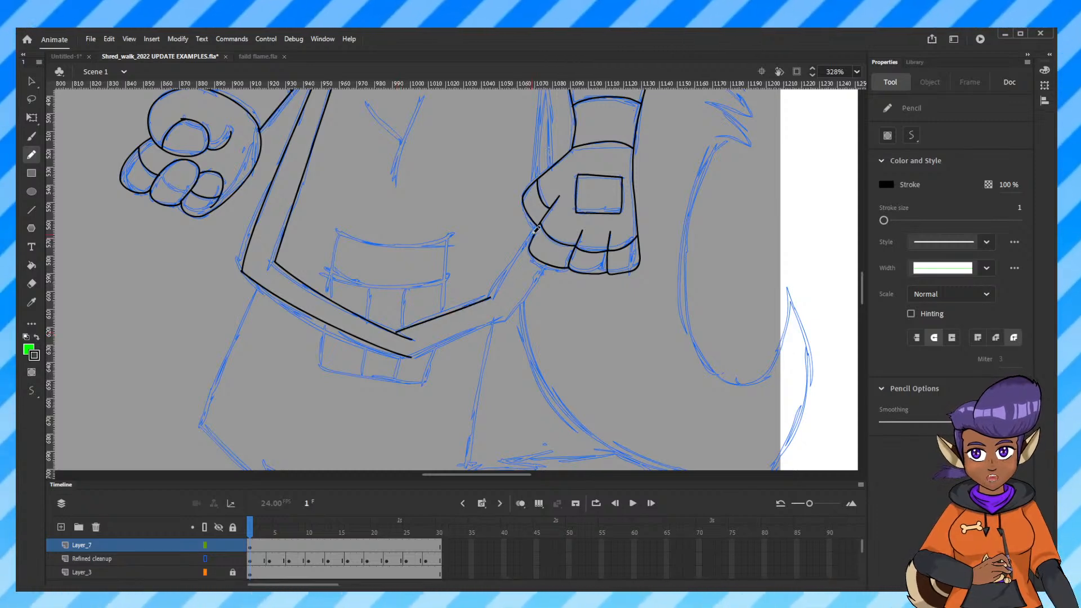
left_click_drag(538, 221, 544, 214)
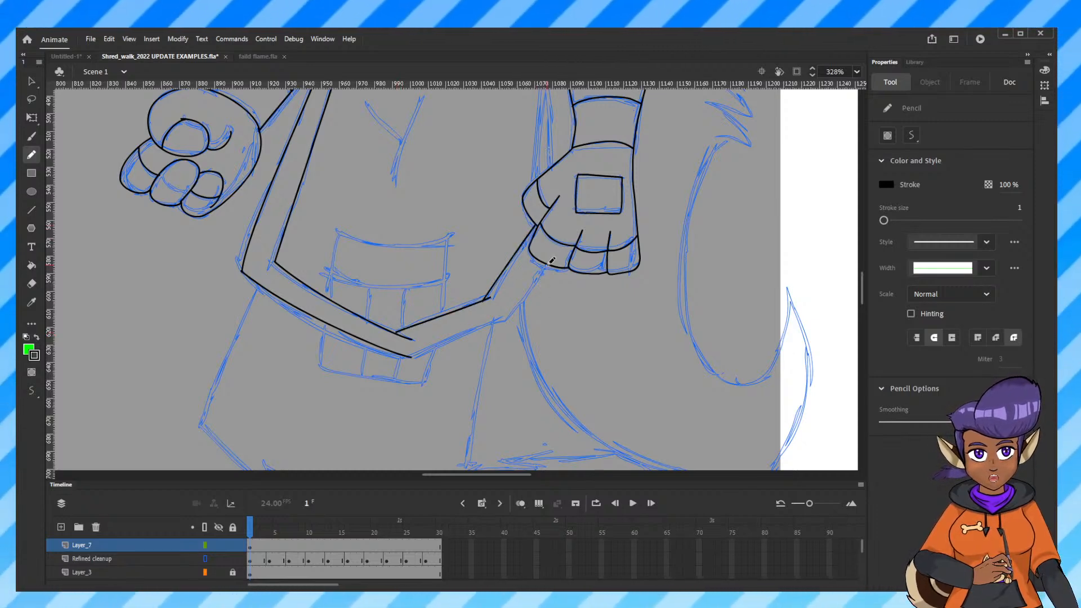
left_click_drag(551, 260, 551, 260)
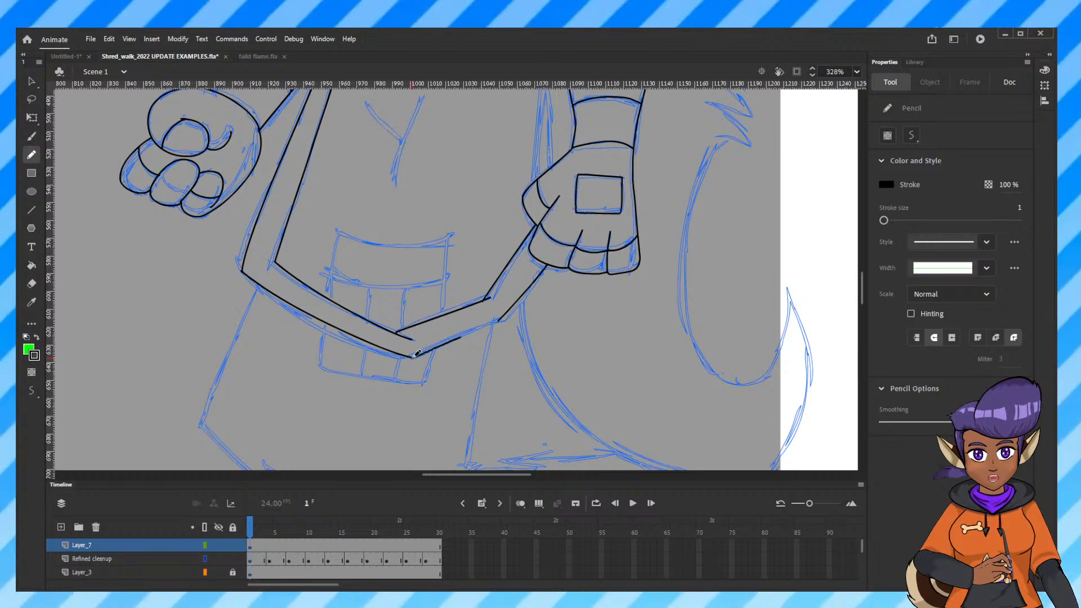
left_click_drag(415, 357, 500, 320)
Erase the short line end overshooting the point where the inner hem lines meet.
key("ctrl+=")
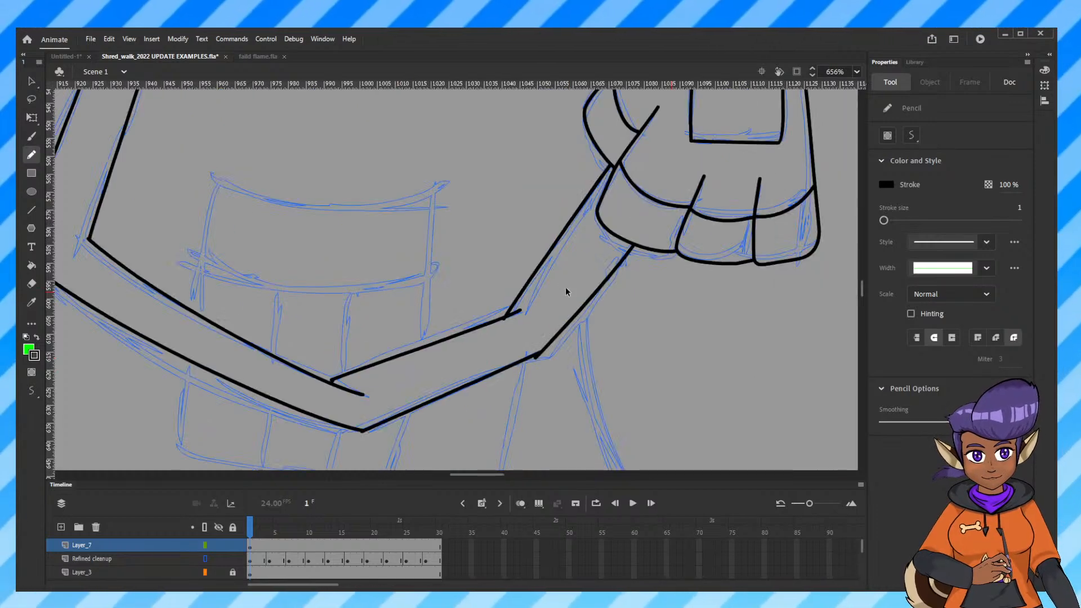
key("e")
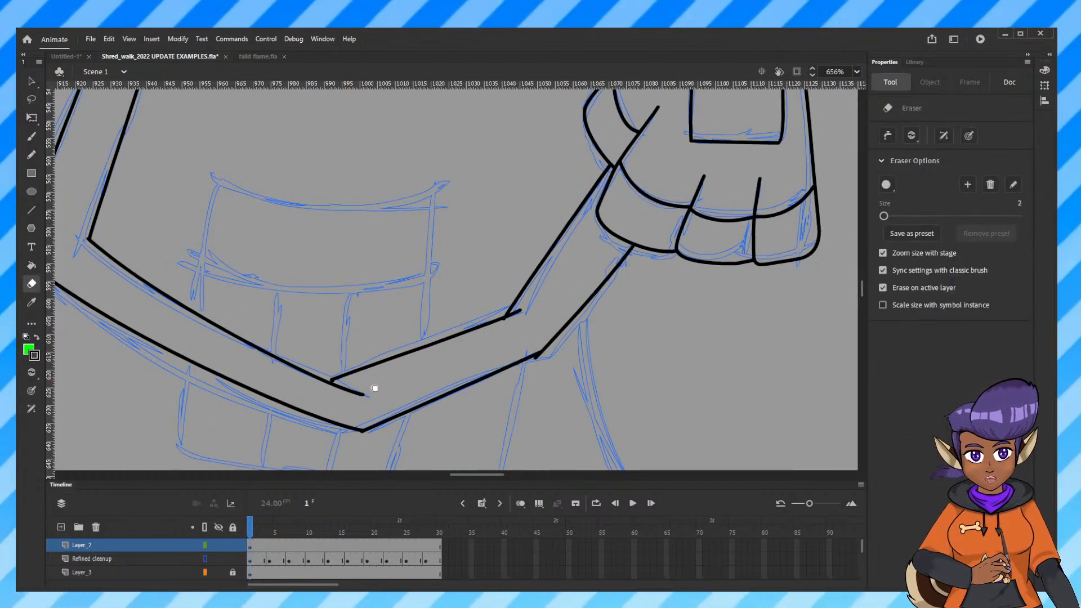
left_click_drag(374, 386, 374, 389)
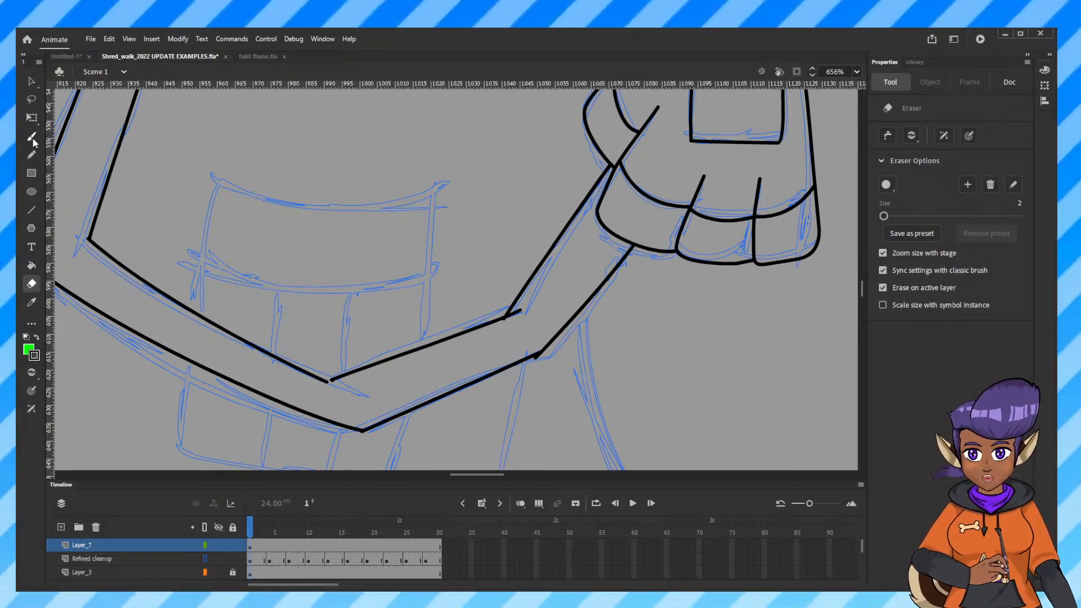
Join the inner hem lines at the cloth's lowest point and delete the short line end overshooting the inner corner near the hand.
left_click(32, 81)
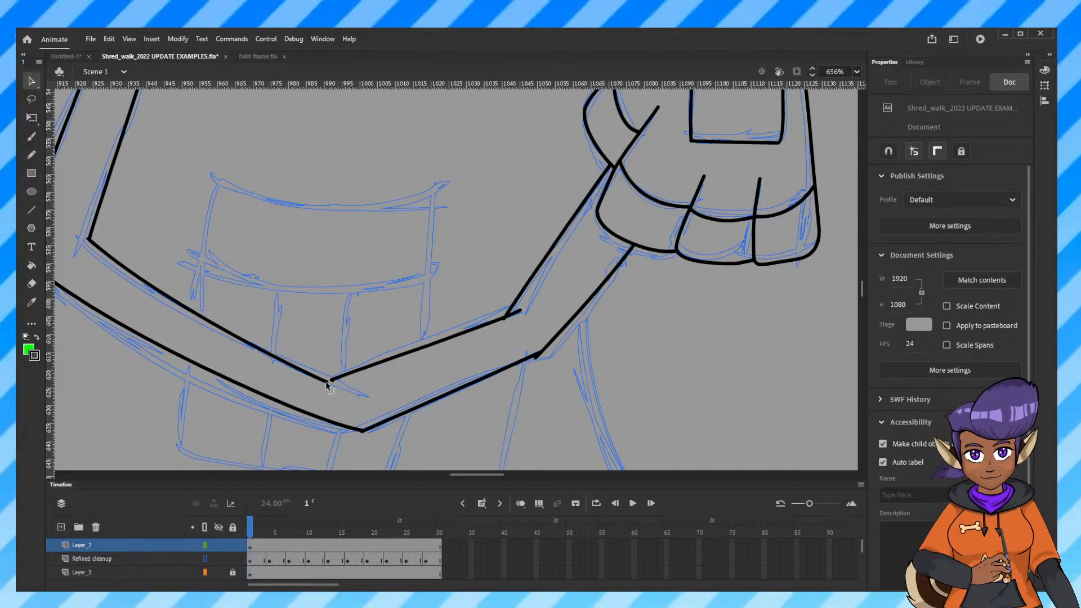
left_click_drag(328, 382, 332, 380)
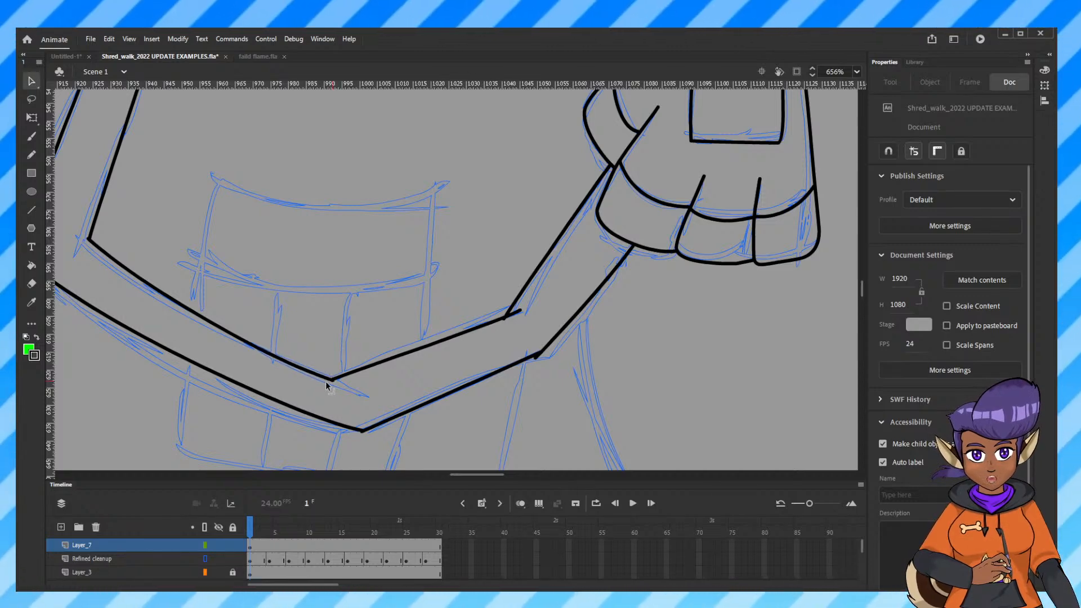
left_click(513, 313)
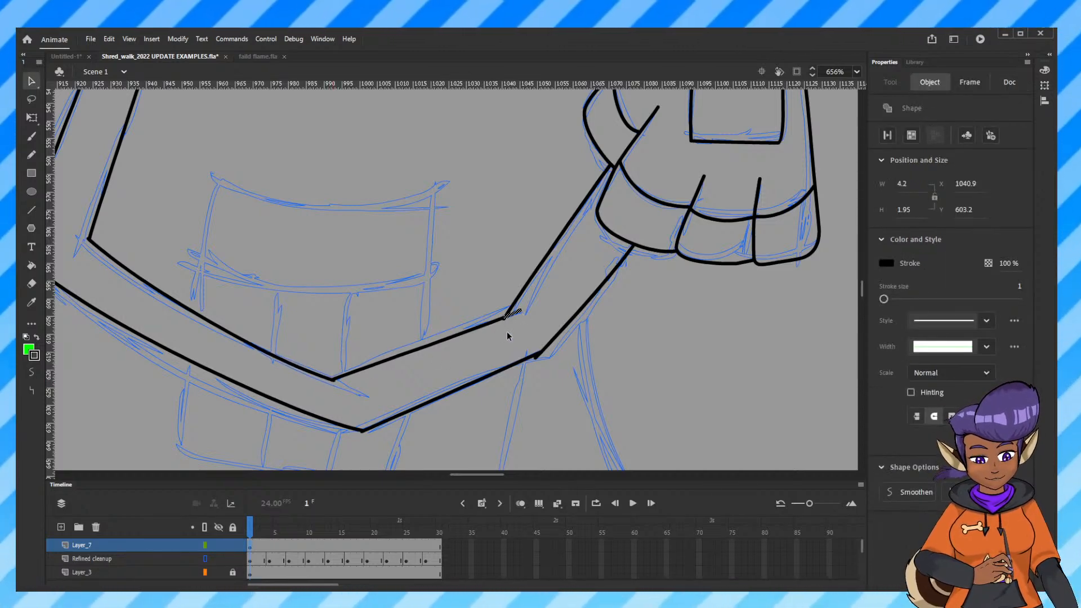
key("Delete")
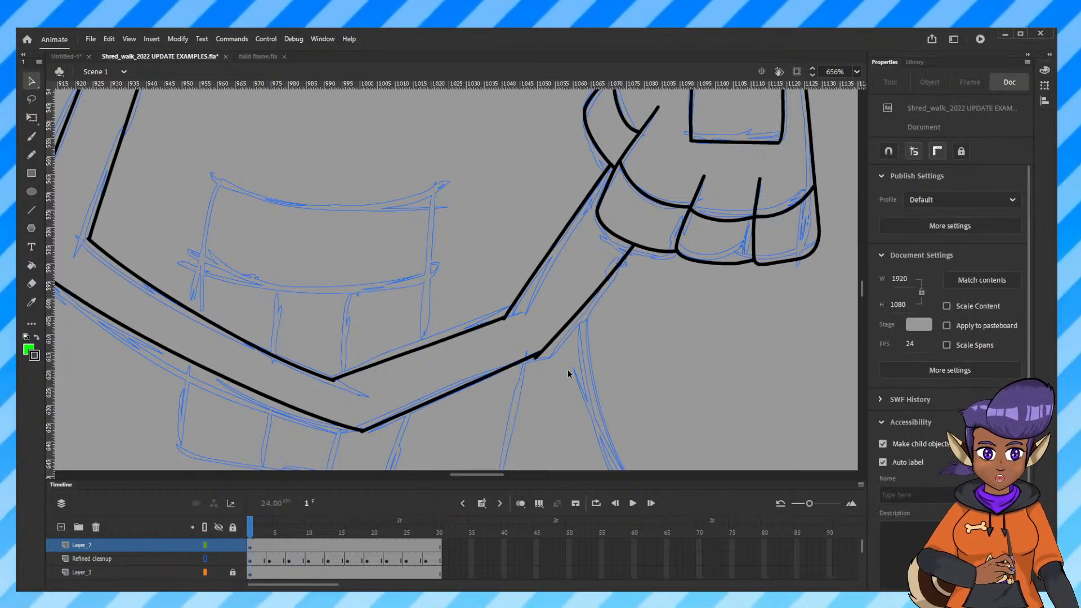
Save the file and delete the short line end overshooting the outer hem corner below the near hand.
left_click(527, 363)
left_click(538, 356)
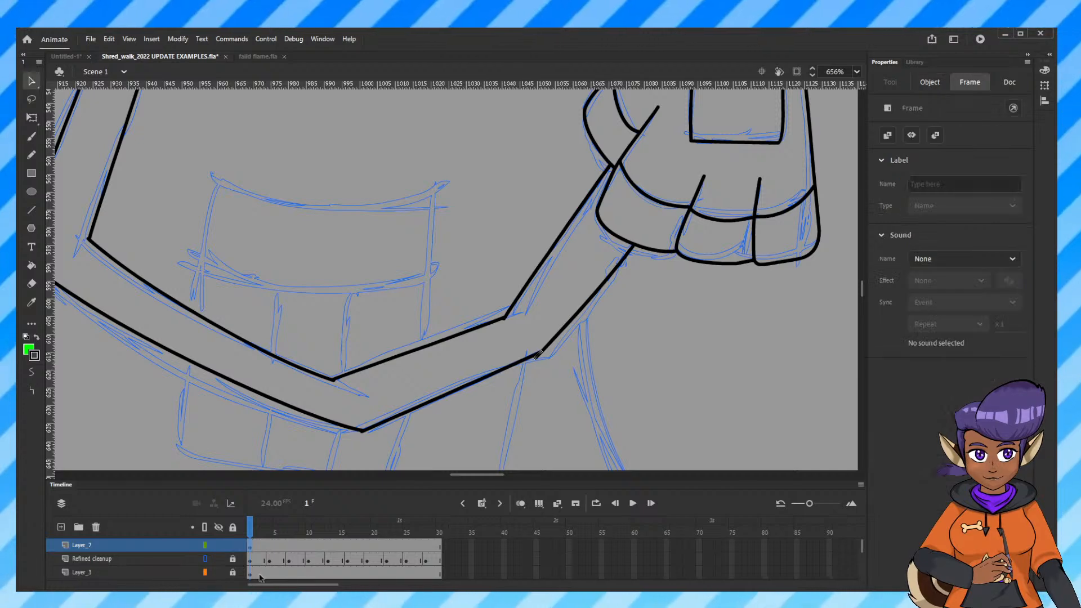
left_click(219, 546)
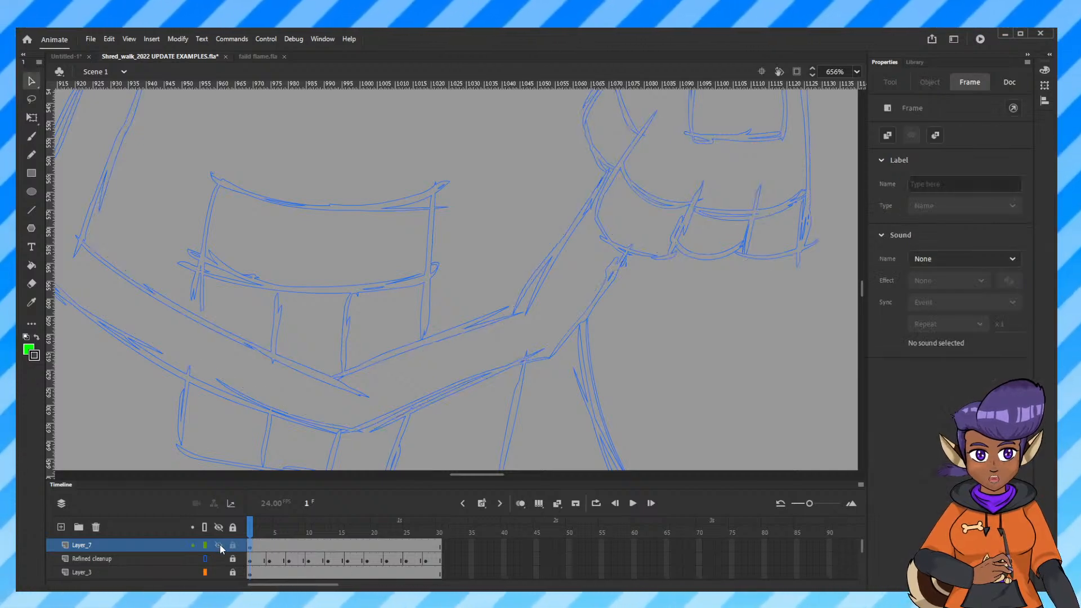
left_click(219, 545)
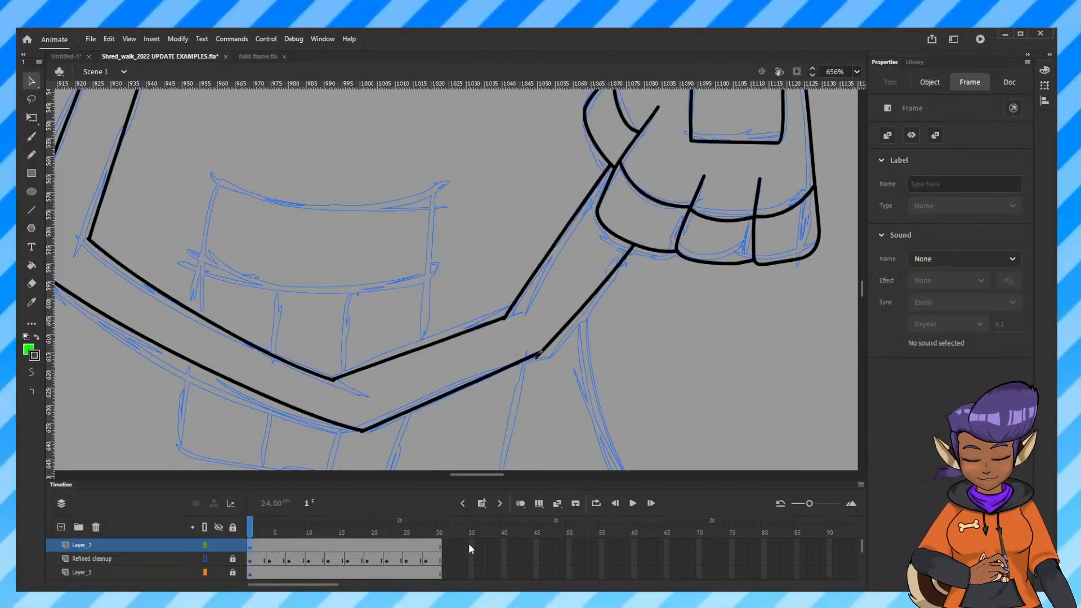
key("ctrl+s")
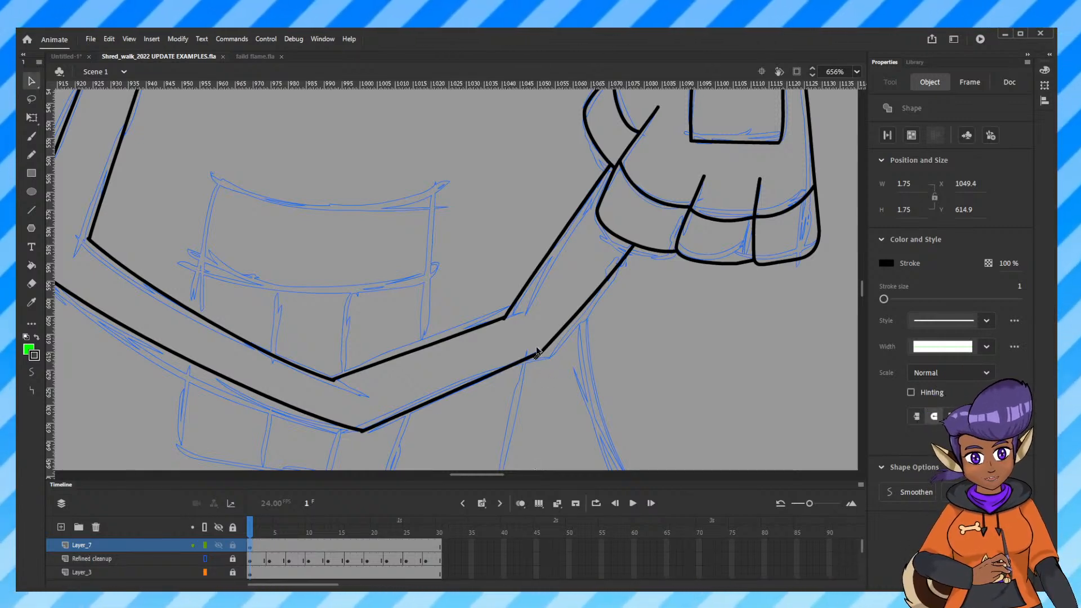
key("Delete")
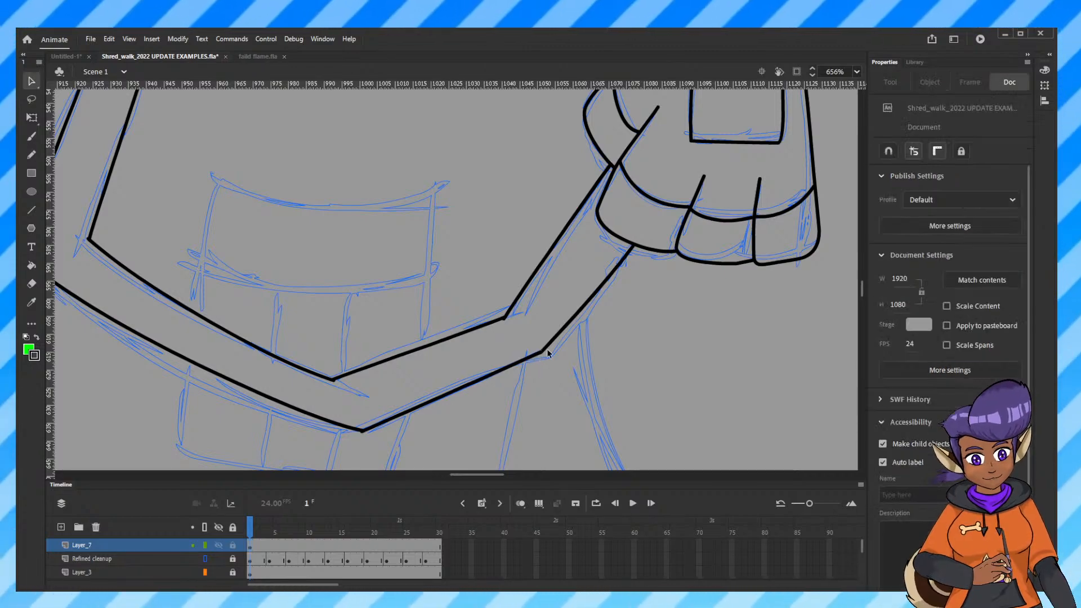
Compare the inked cloth, belt sections and hem border with the shorts, strap and pocket on the coloured reference drawing.
key("ctrl+minus")
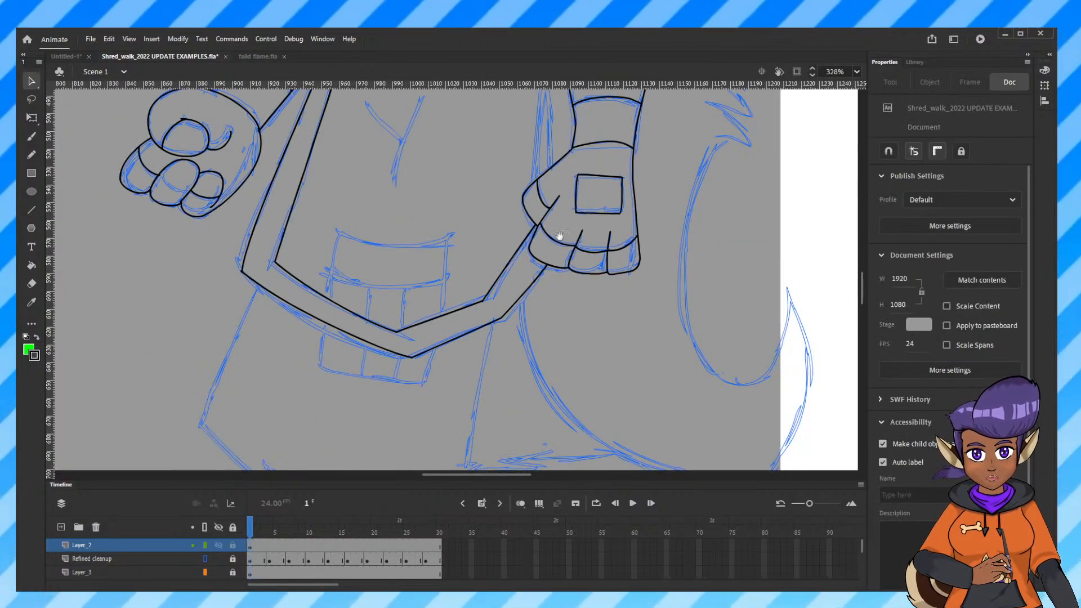
left_click_drag(565, 232, 439, 425)
left_click_drag(622, 260, 560, 338)
left_click_drag(491, 458, 560, 337)
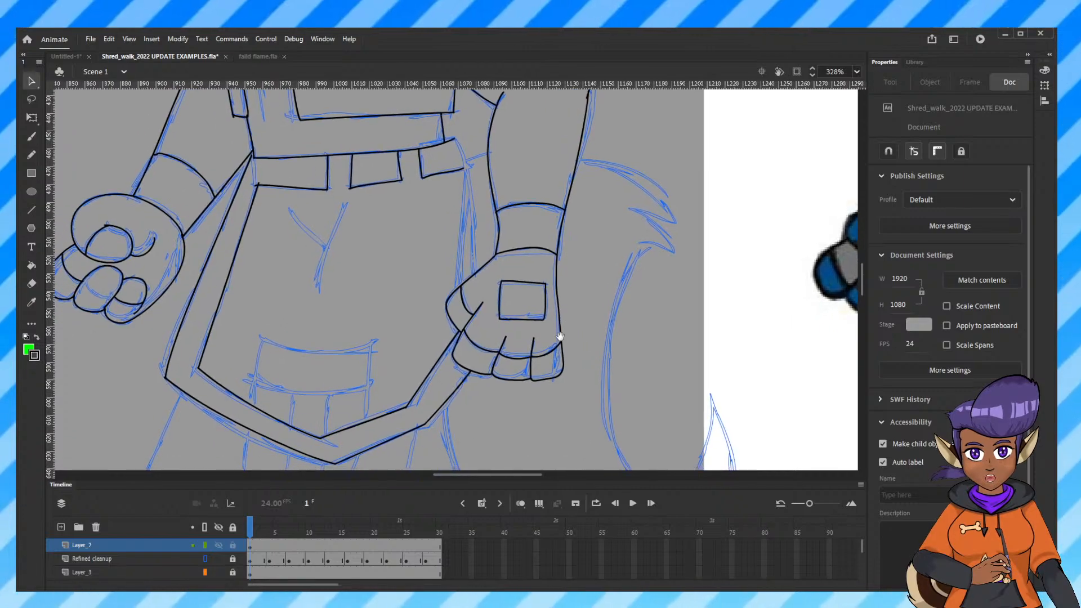
scroll(558, 310, "right", 10)
scroll(553, 280, "down", 3)
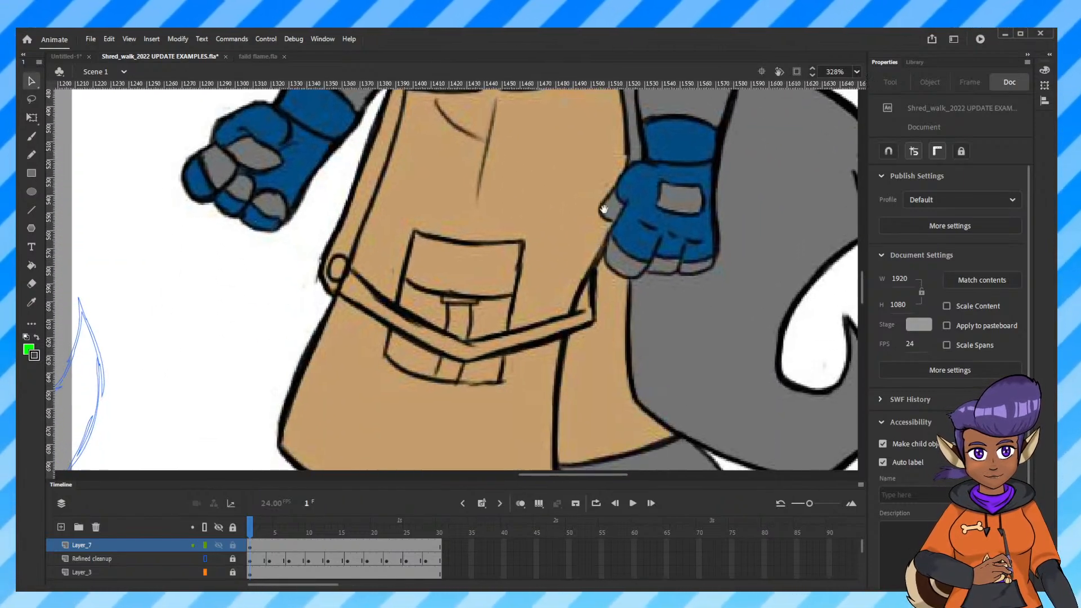
scroll(483, 269, "left", 8)
scroll(413, 306, "left", 2)
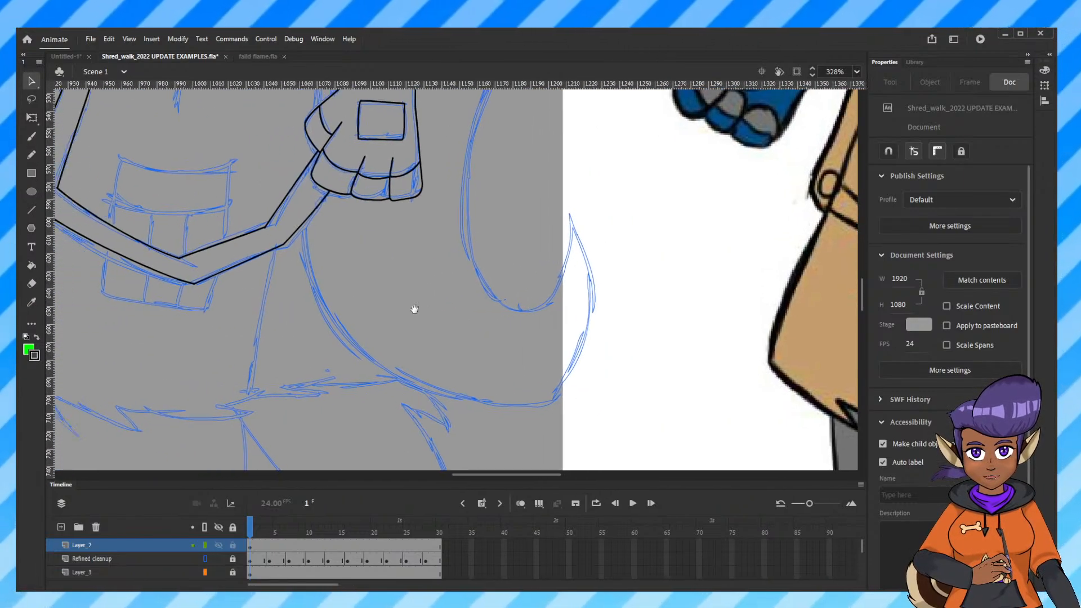
scroll(413, 307, "up", 2)
scroll(412, 306, "right", 2)
scroll(413, 306, "down", 2)
scroll(414, 310, "right", 5)
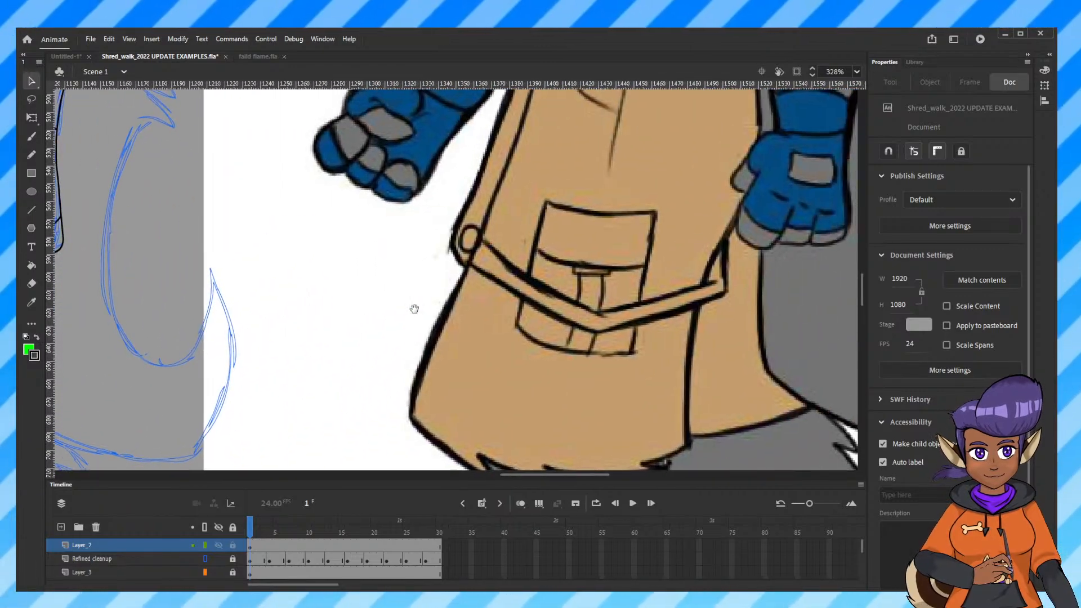
scroll(415, 309, "left", 7)
scroll(511, 401, "up", 3)
scroll(437, 343, "left", 3)
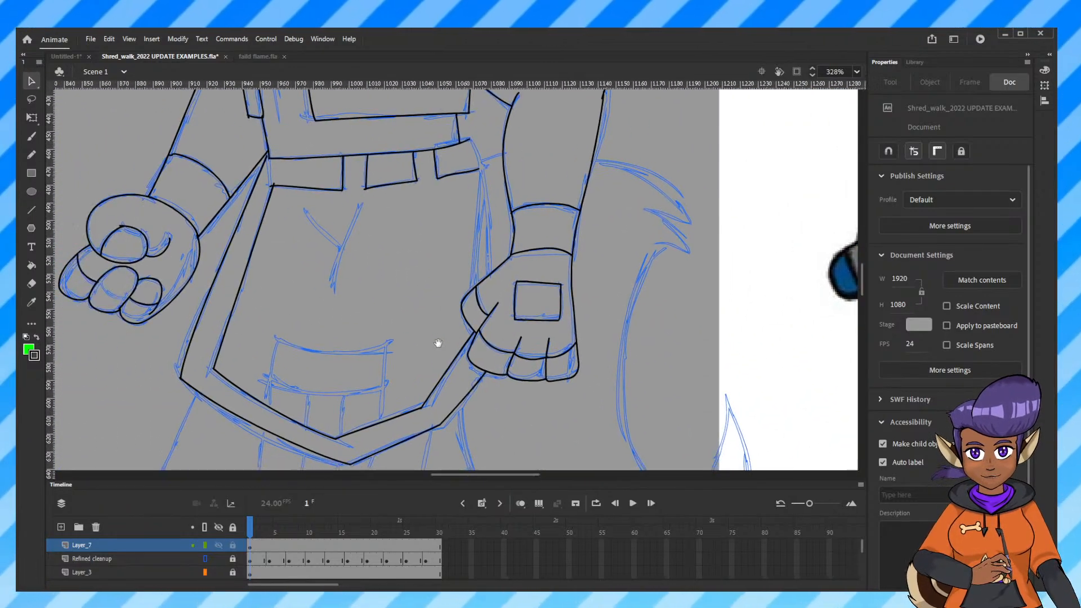
scroll(437, 343, "right", 10)
scroll(438, 343, "left", 8)
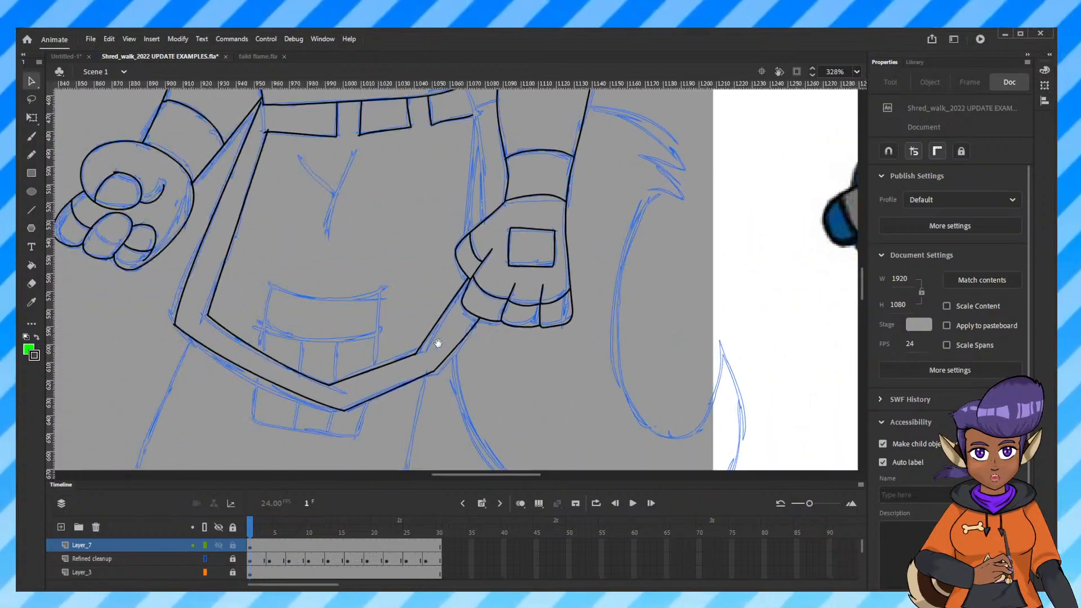
scroll(438, 343, "right", 7)
scroll(438, 343, "down", 2)
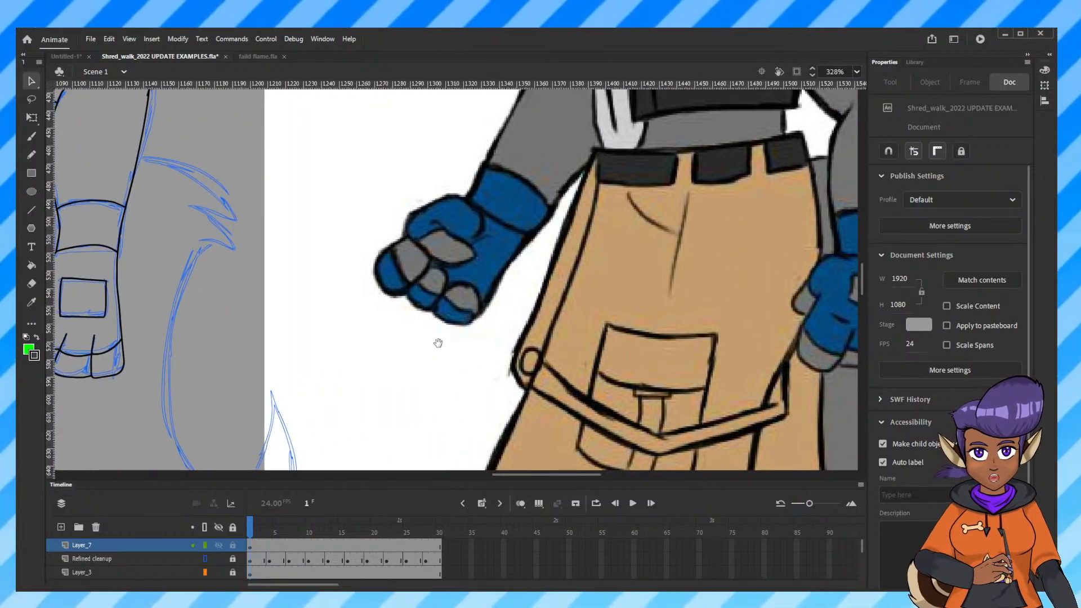
scroll(437, 341, "left", 9)
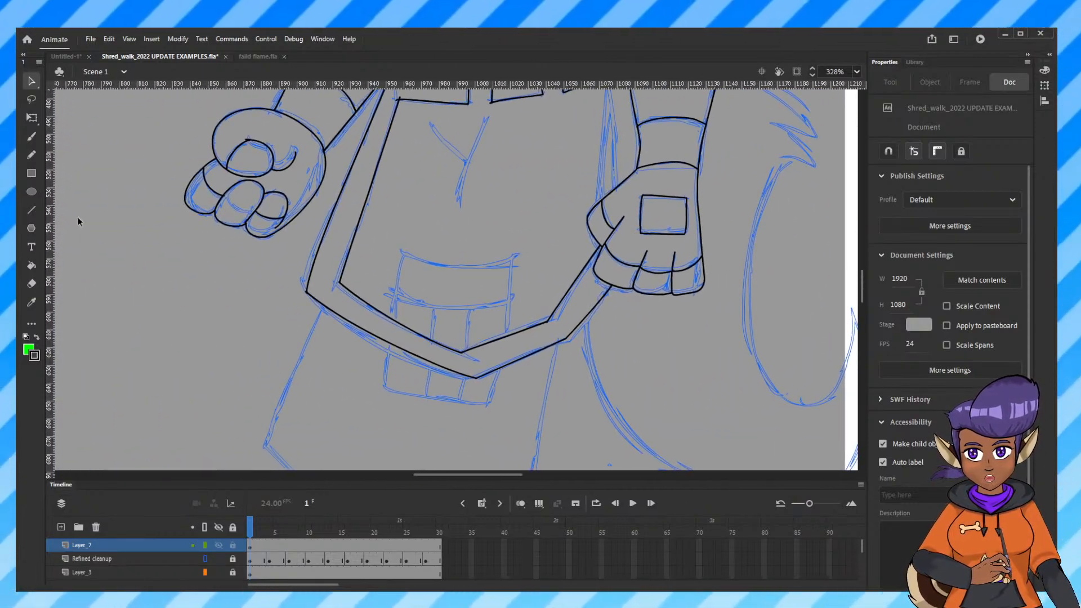
Erase short stretches of the inner and outer hem border lines beside the cloth's front corner.
left_click(31, 157)
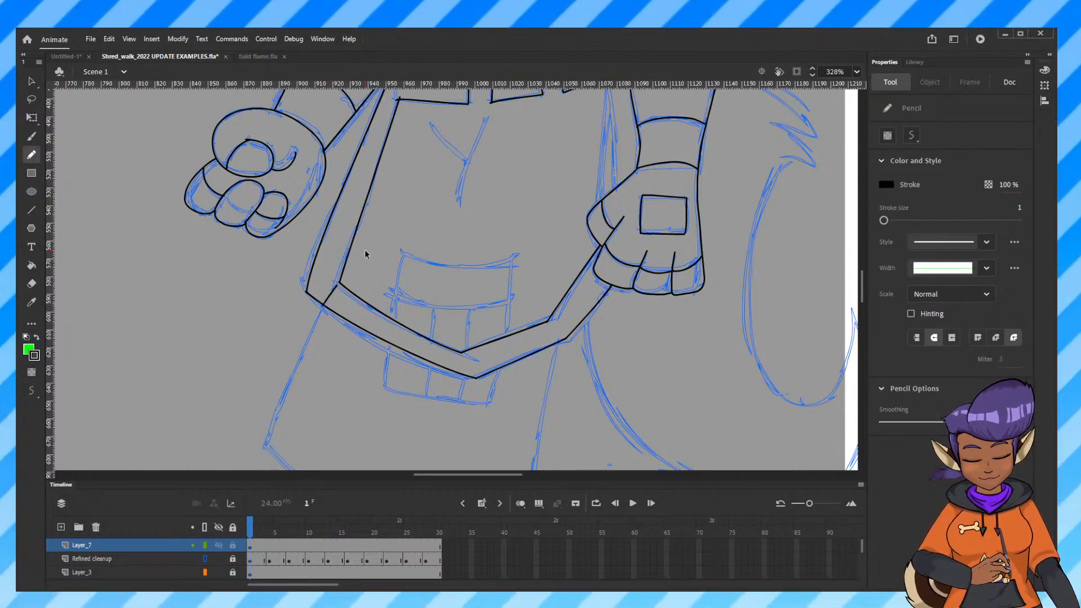
key("ctrl+equal")
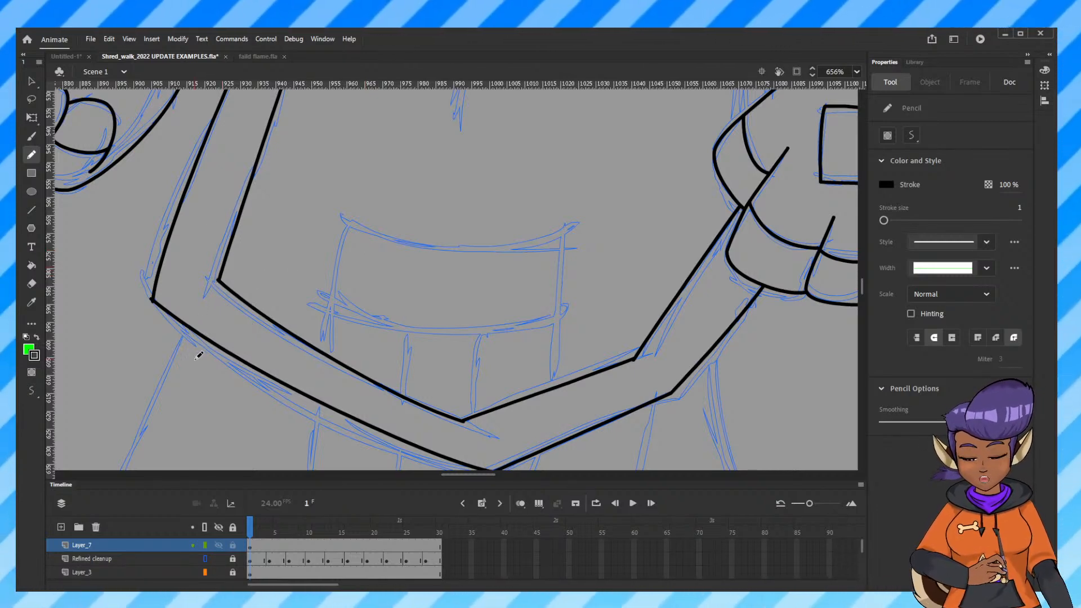
key("e")
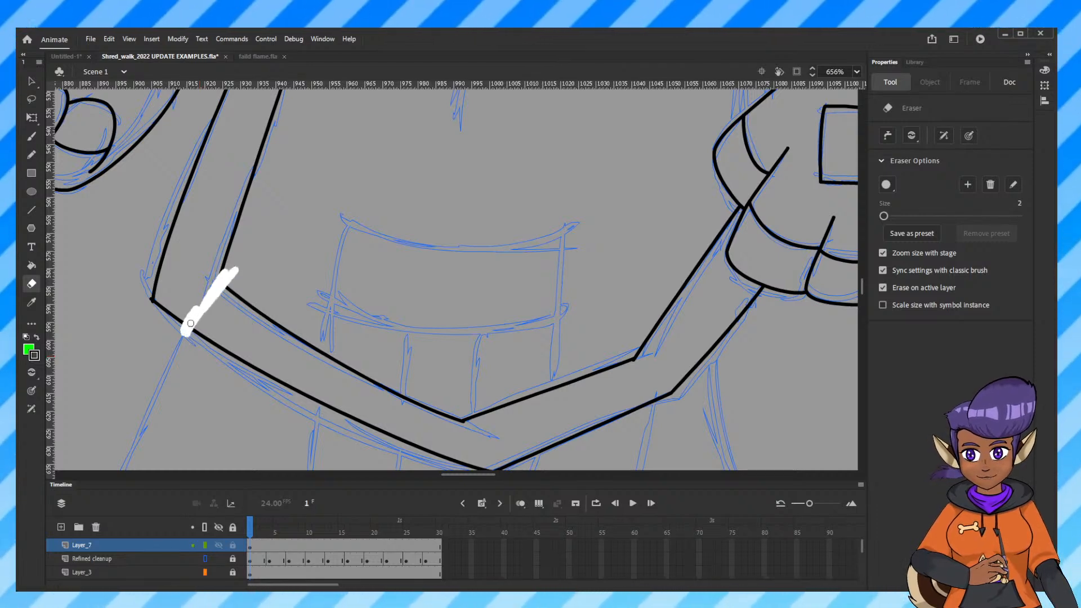
left_click_drag(190, 323, 232, 281)
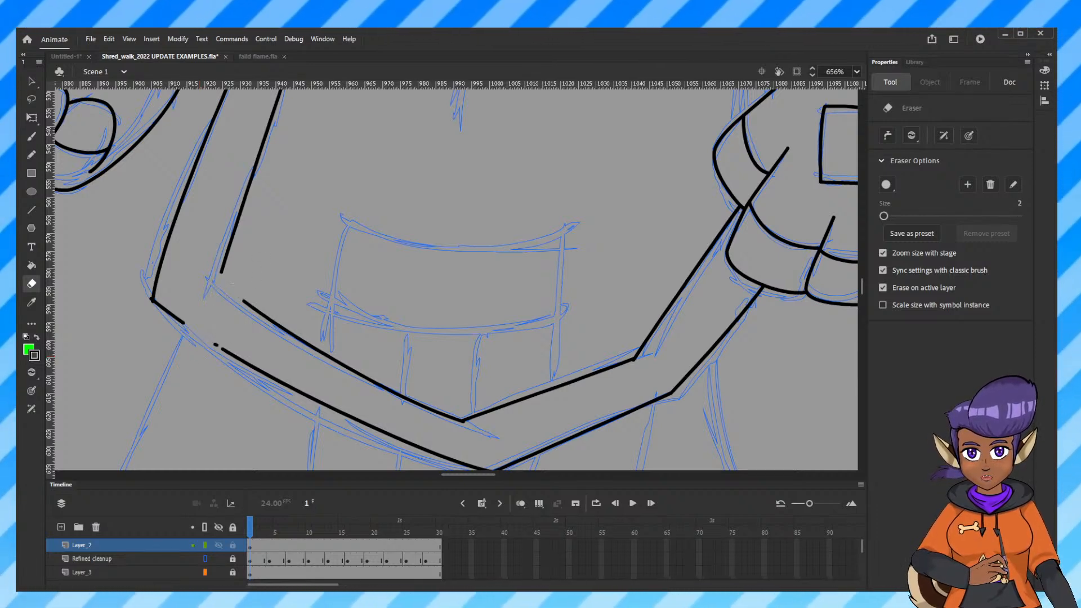
left_click_drag(182, 322, 219, 352)
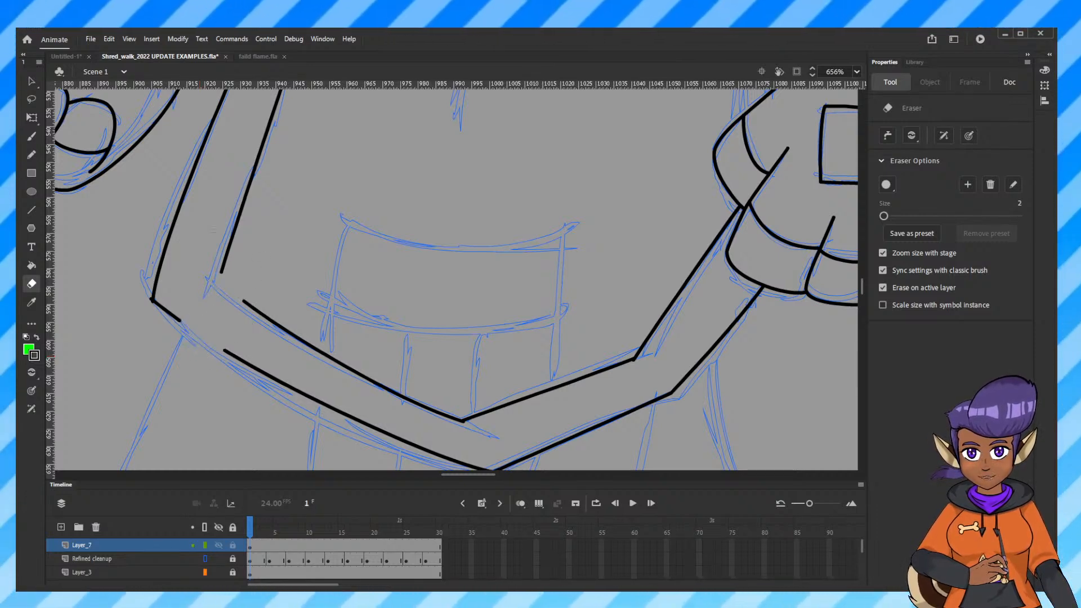
left_click(32, 153)
scroll(312, 357, "down", 3)
scroll(311, 357, "left", 2)
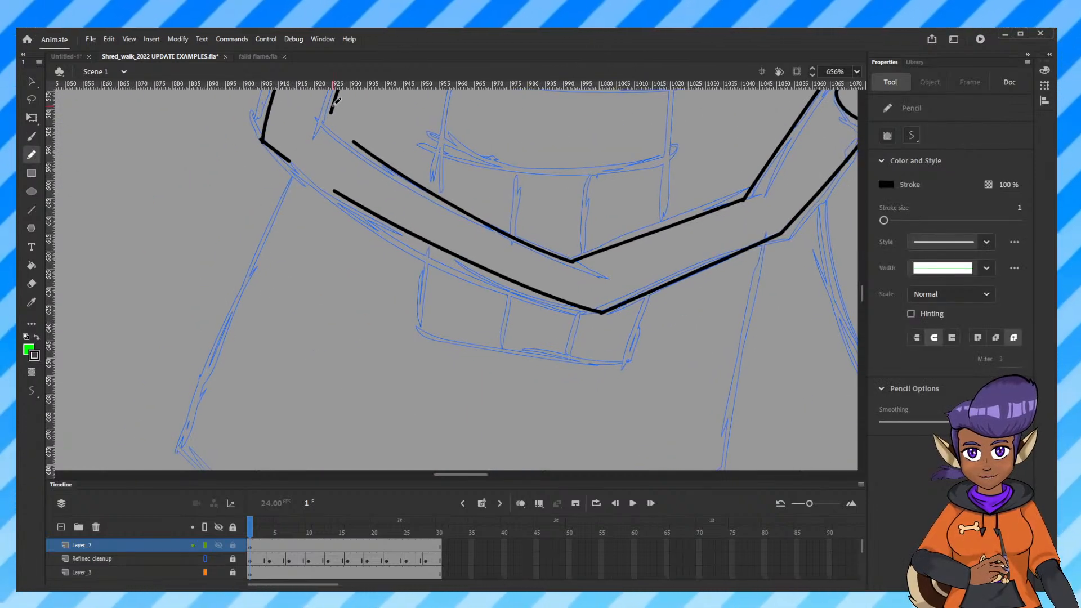
left_click_drag(337, 101, 182, 443)
mouse_move(360, 204)
left_mouse_down()
mouse_move(341, 230)
mouse_move(327, 357)
left_mouse_up()
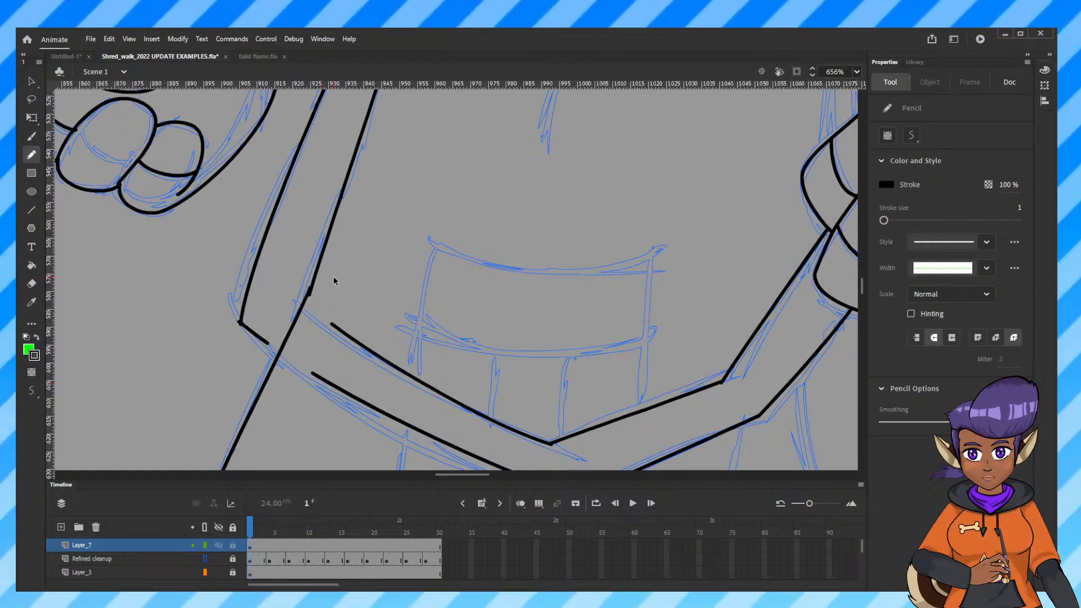
key("ctrl+z")
Ink the straight front edge of the shorts from the inner hem corner down to their lower front corner.
key("ctrl+minus")
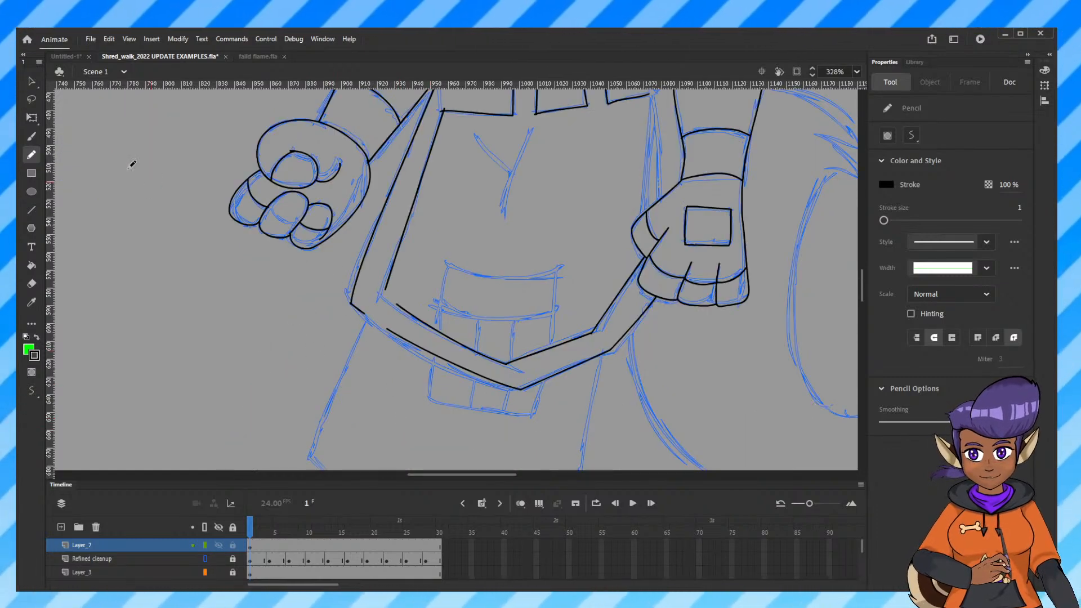
left_click(31, 82)
scroll(410, 222, "down", 2)
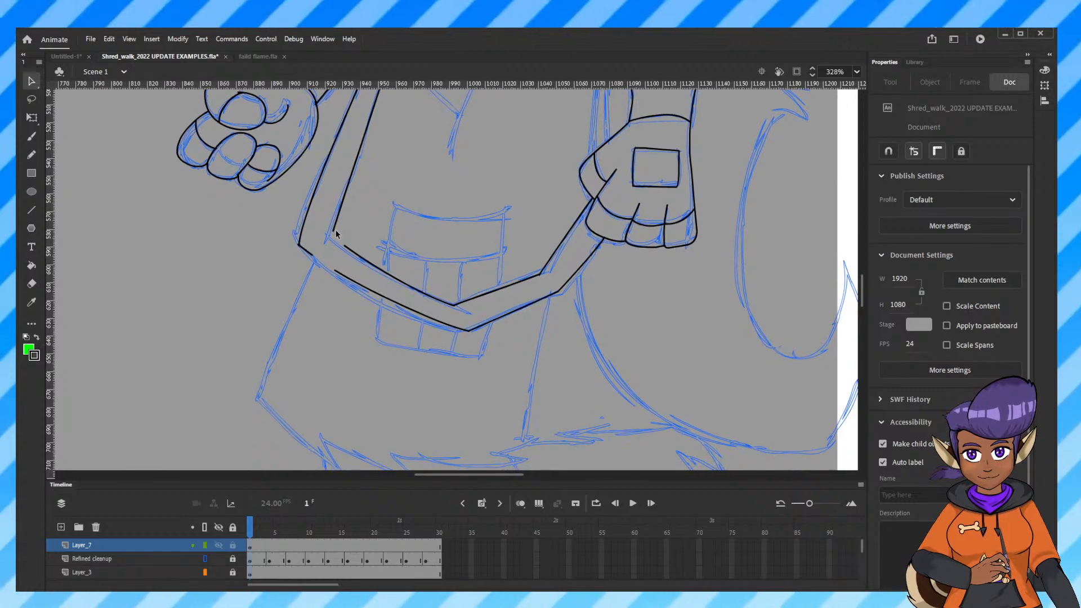
left_click_drag(333, 230, 259, 403)
Compare the shorts' front edge and hem with the coloured reference, and check the sketch's next walk frames before returning to frame 1.
scroll(565, 358, "right", 10)
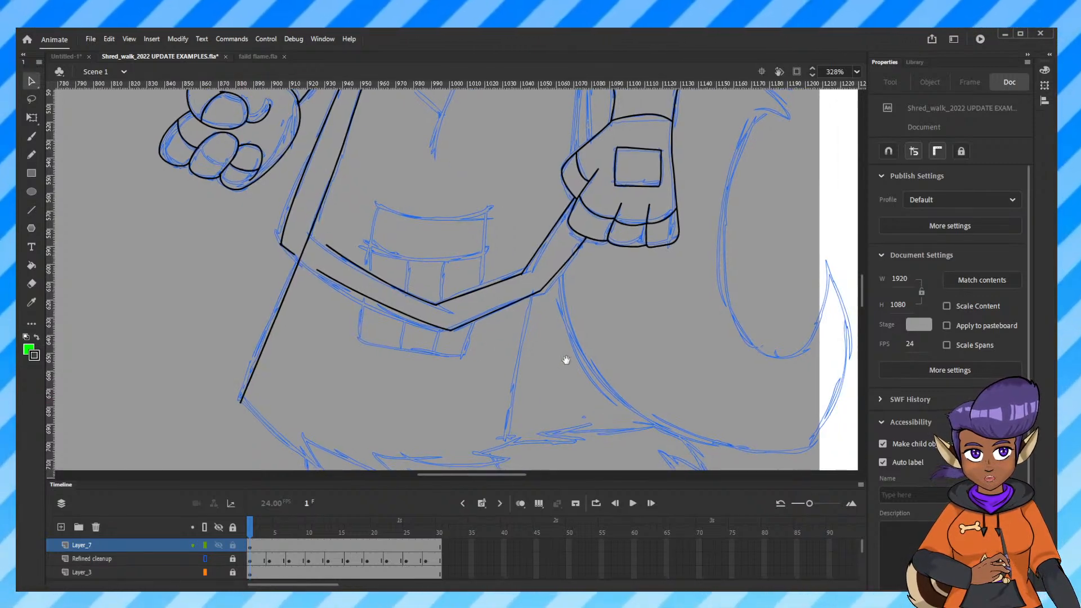
scroll(432, 374, "up", 2)
scroll(434, 374, "left", 10)
scroll(434, 373, "down", 3)
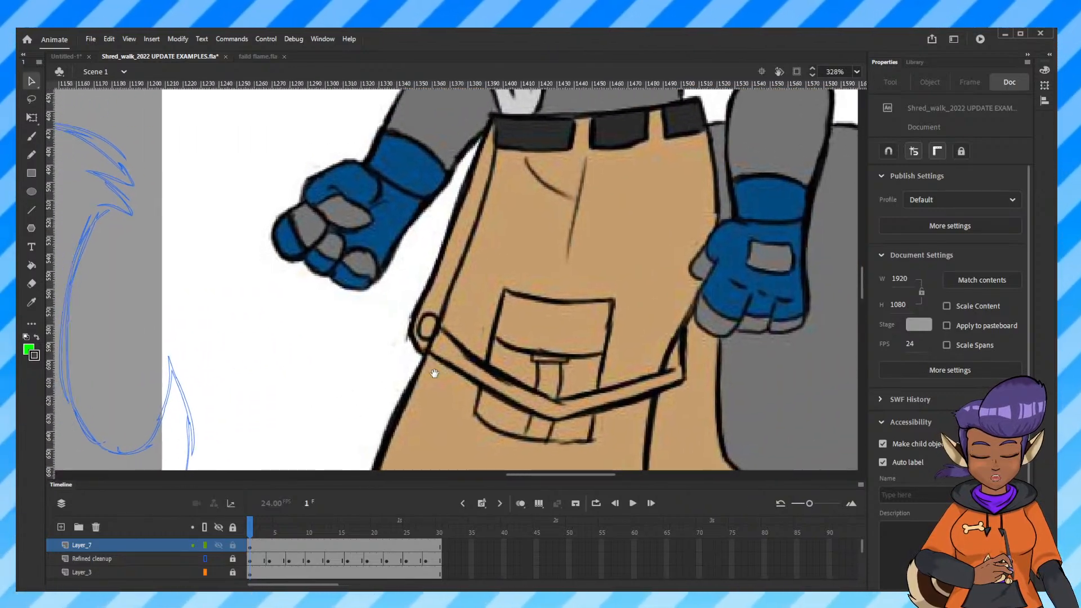
scroll(432, 374, "down", 2)
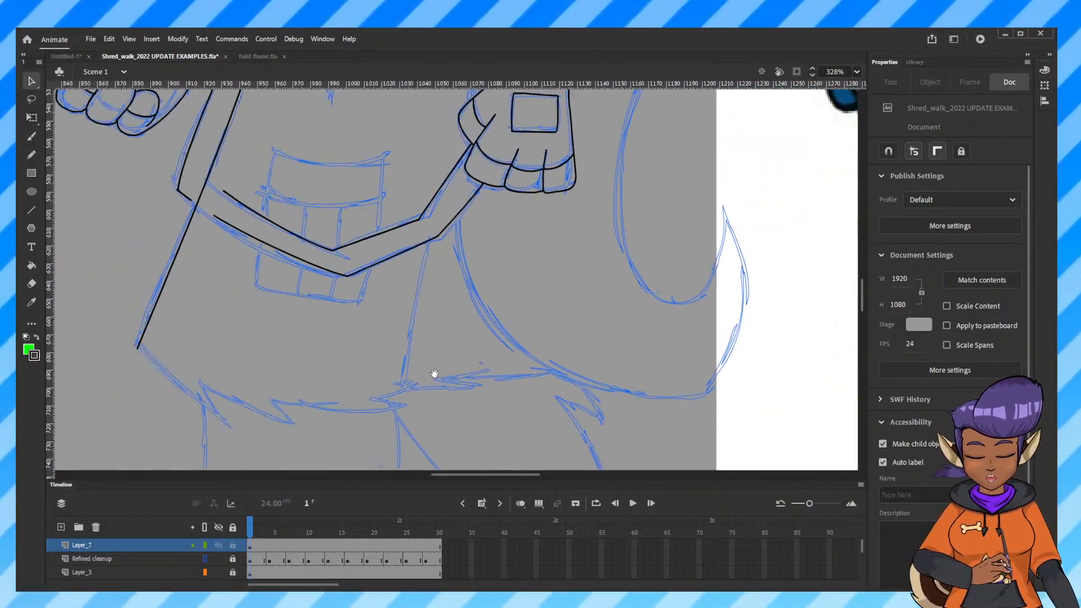
scroll(641, 287, "down", 3)
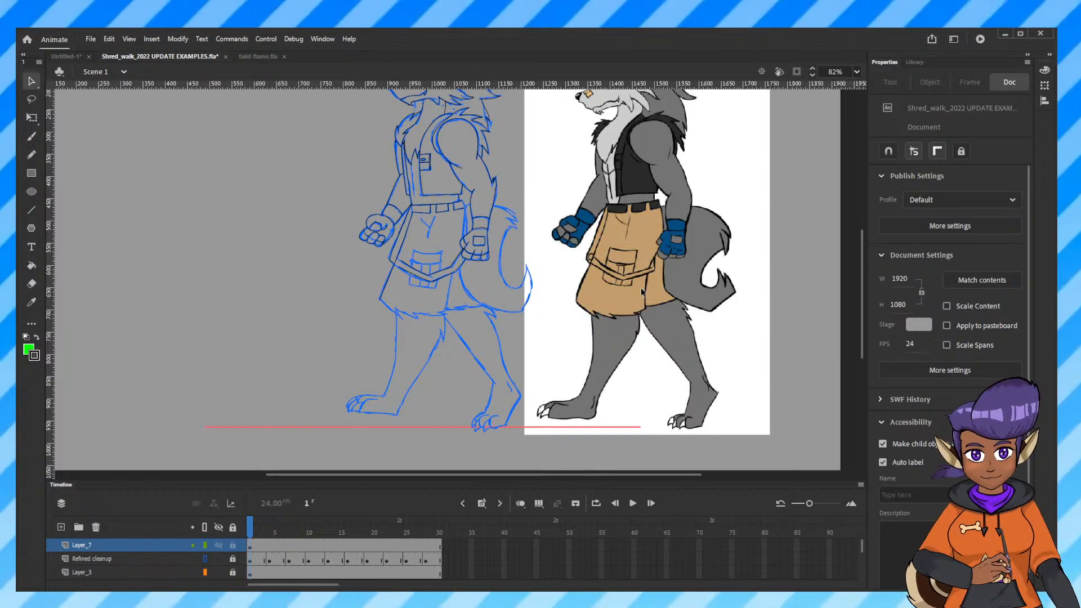
key("period")
key("period")
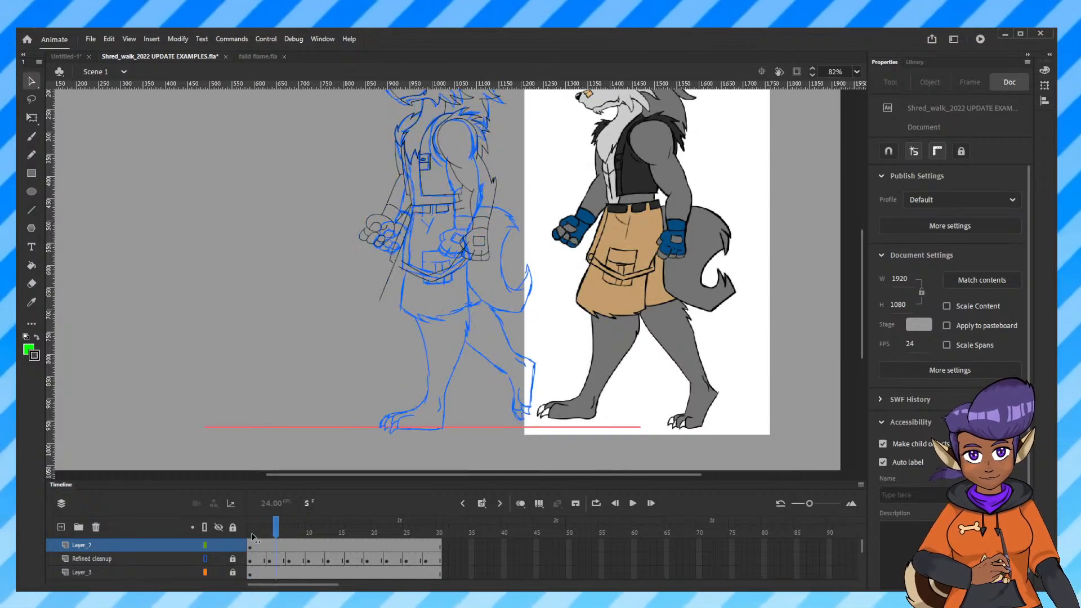
key("comma")
key("comma")
key("comma")
key("comma")
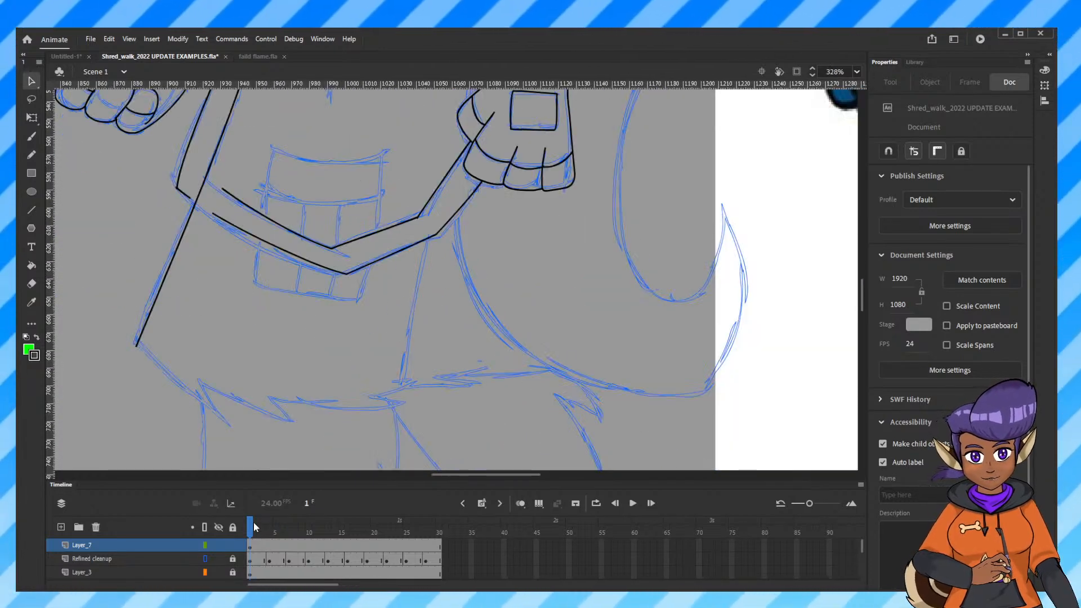
Ink the curved top edge of the pocket above the cloth's hem border with the Pencil tool.
left_click_drag(429, 321, 505, 459)
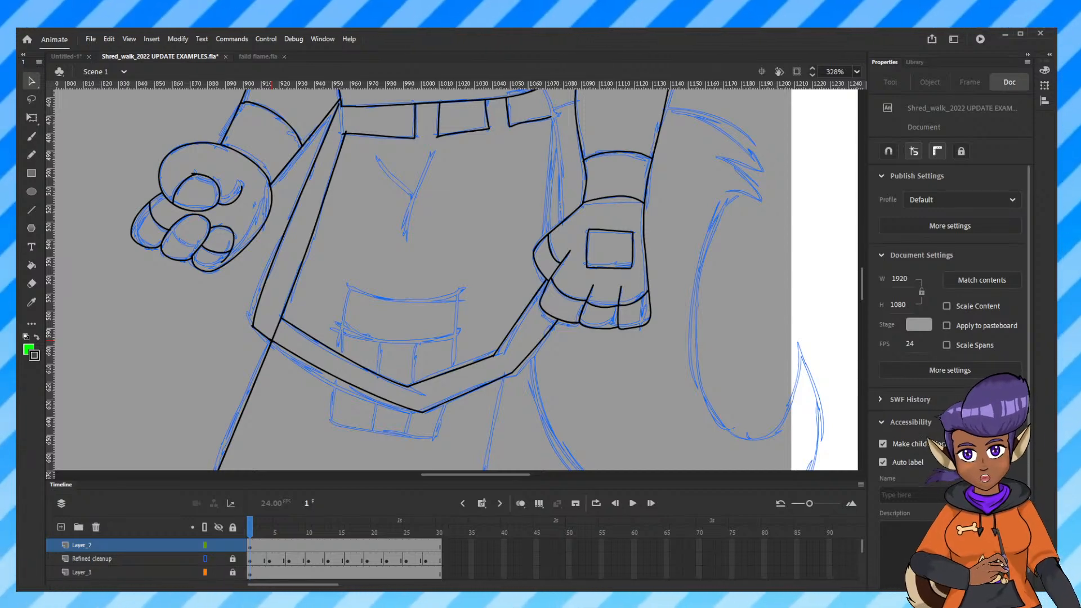
left_click(31, 154)
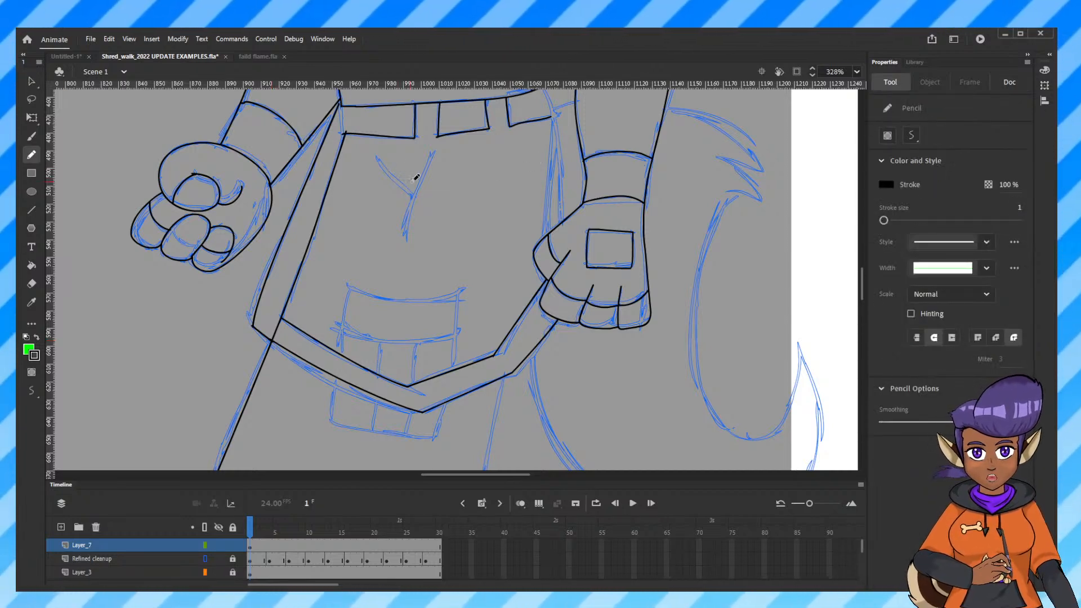
key("ctrl+equal")
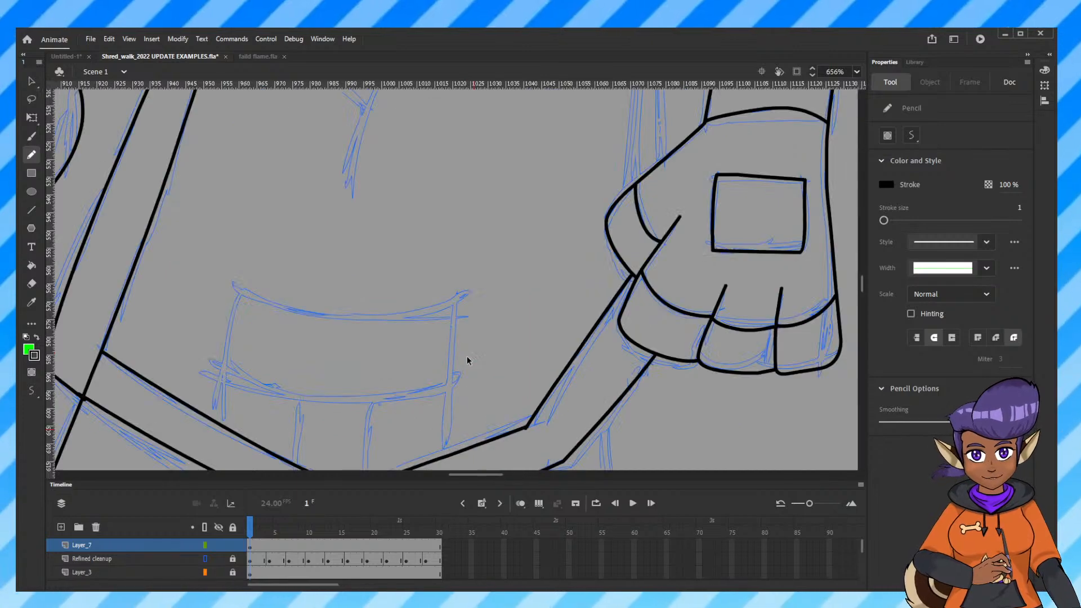
scroll(573, 399, "down", 5)
scroll(573, 399, "left", 2)
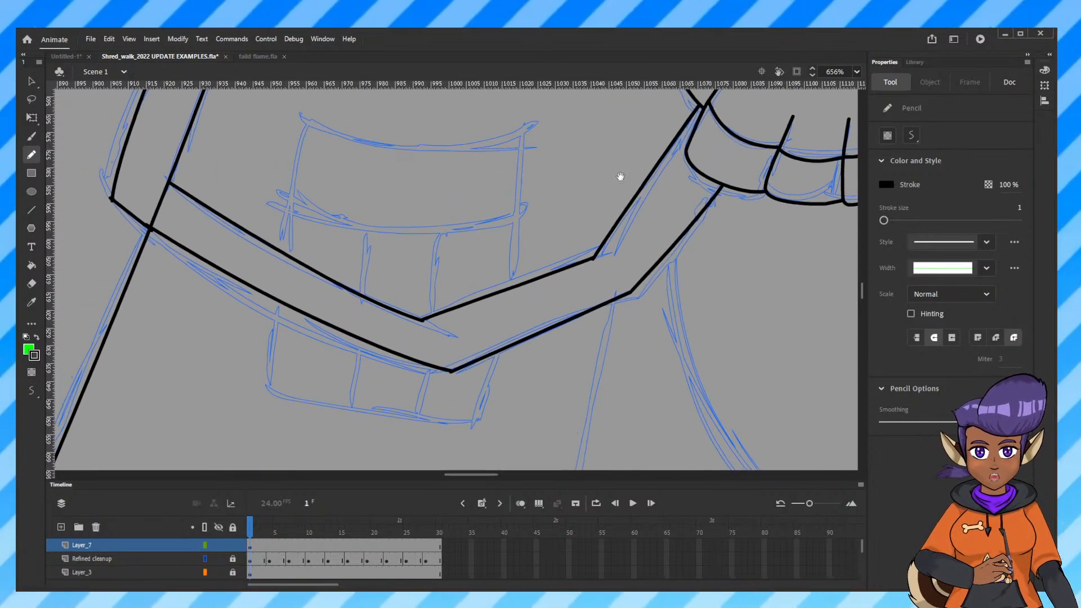
left_click_drag(311, 115, 307, 117)
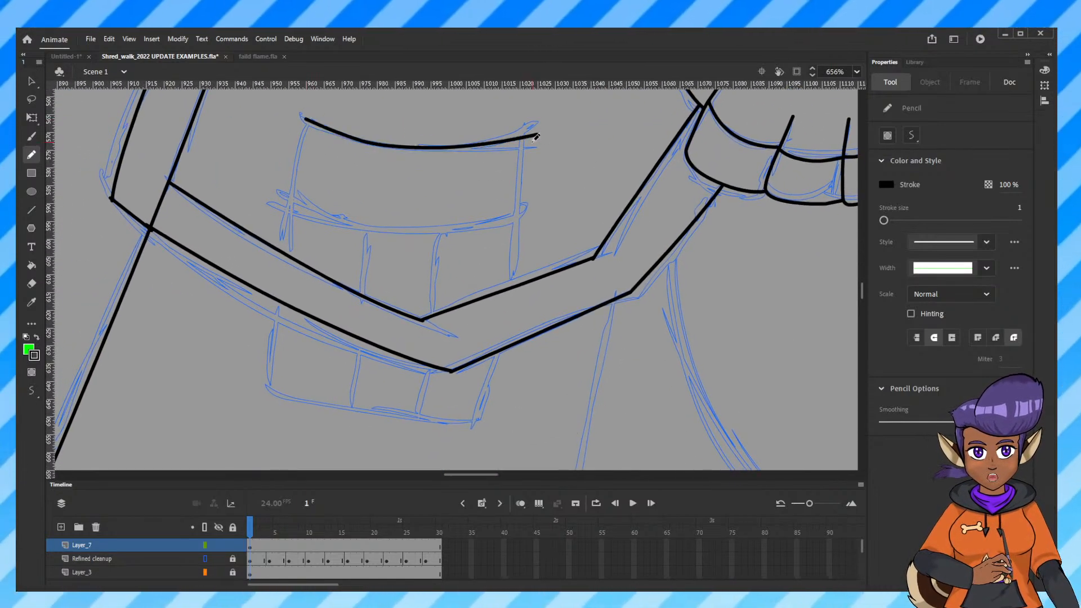
Ink the pocket's two side edges above and below the hem border, and close it with a curved bottom edge.
left_click_drag(535, 129, 538, 133)
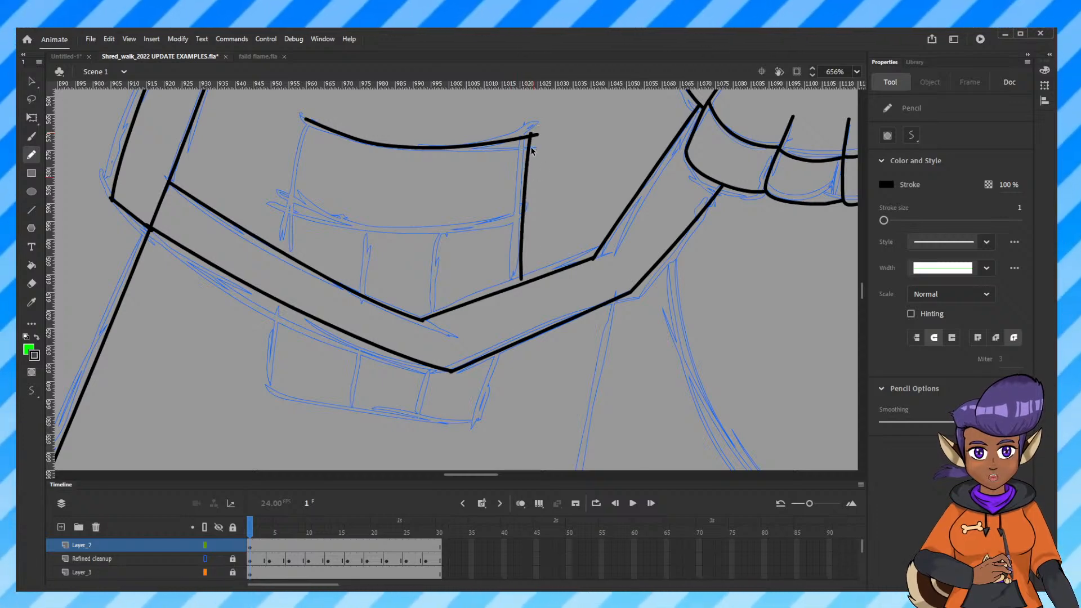
key("ctrl+z")
left_click_drag(512, 282, 509, 285)
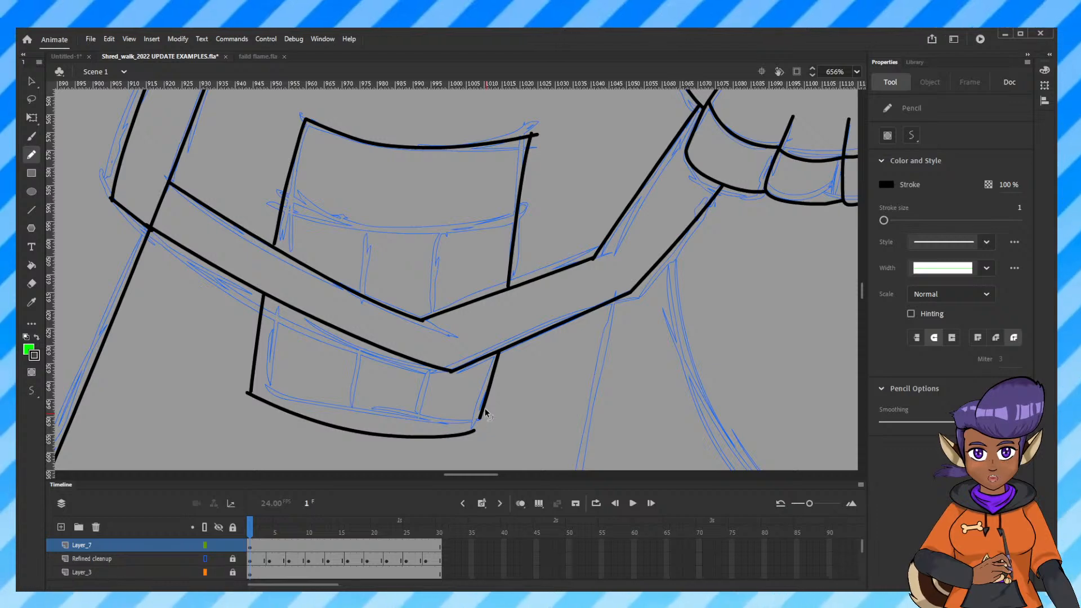
key("ctrl+z")
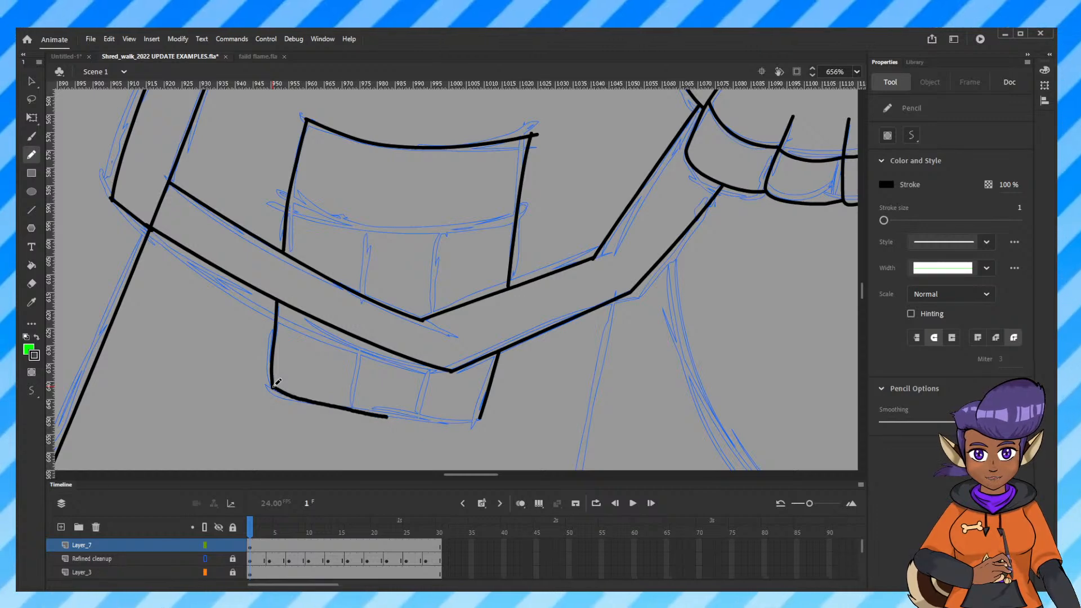
left_click_drag(273, 387, 273, 388)
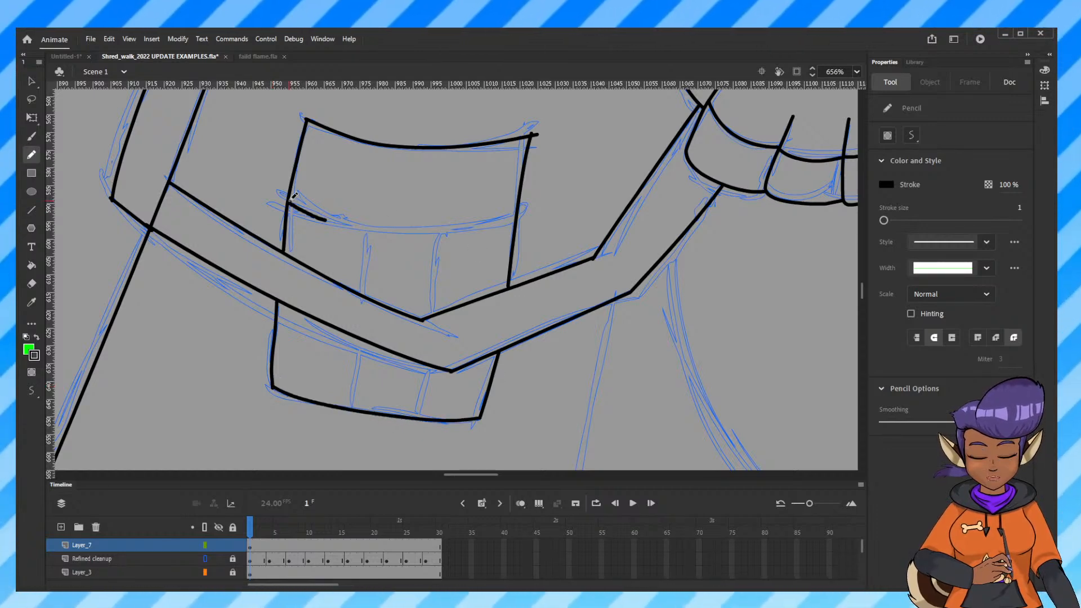
Ink the curved flap line across the pocket from one side edge to the other.
key("ctrl+z")
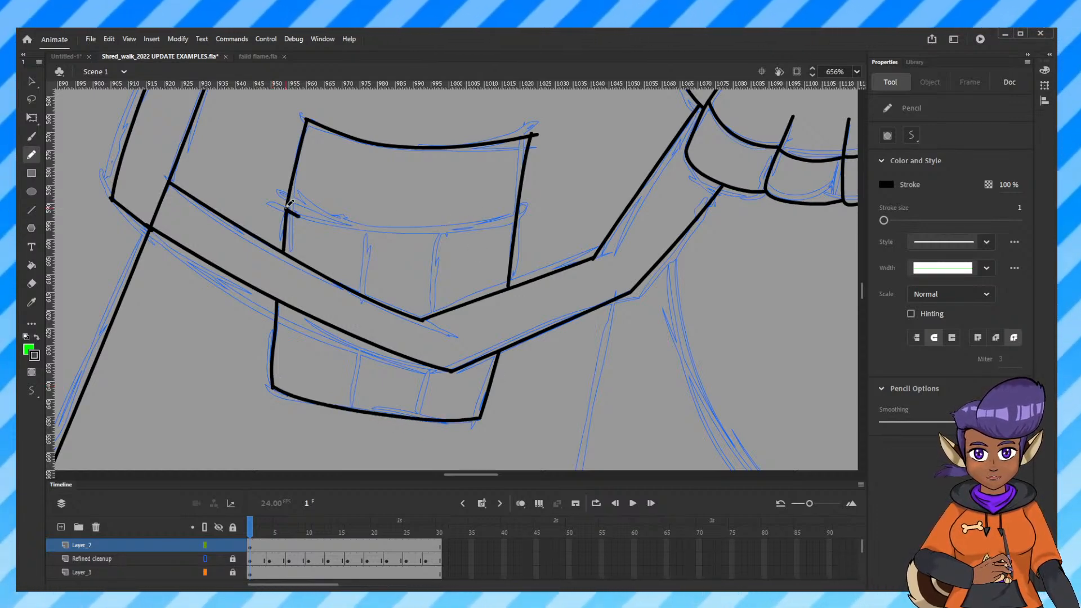
key("ctrl+z")
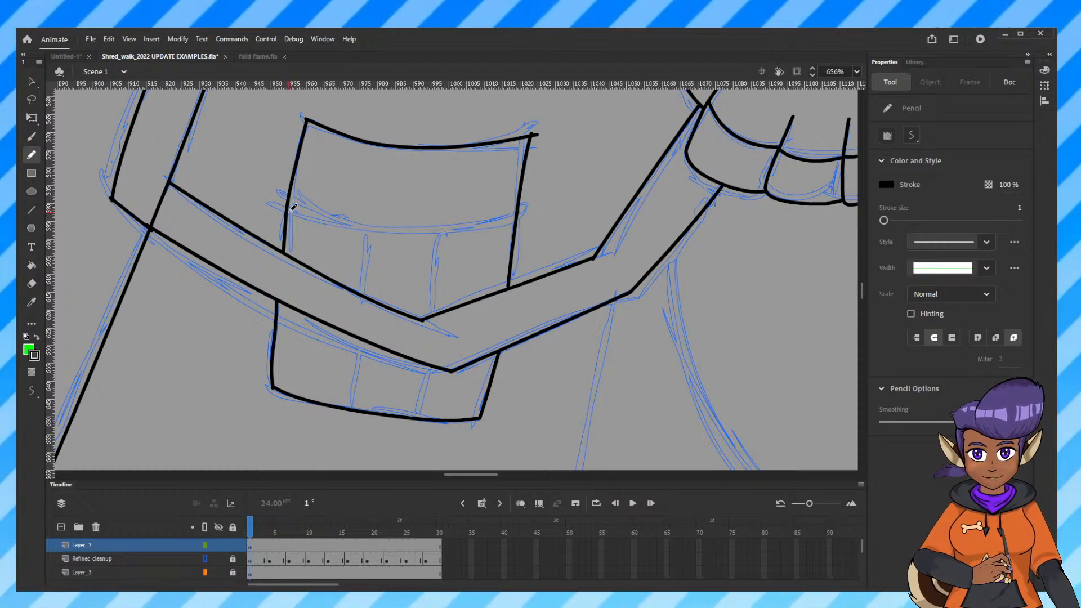
left_click_drag(289, 212, 516, 218)
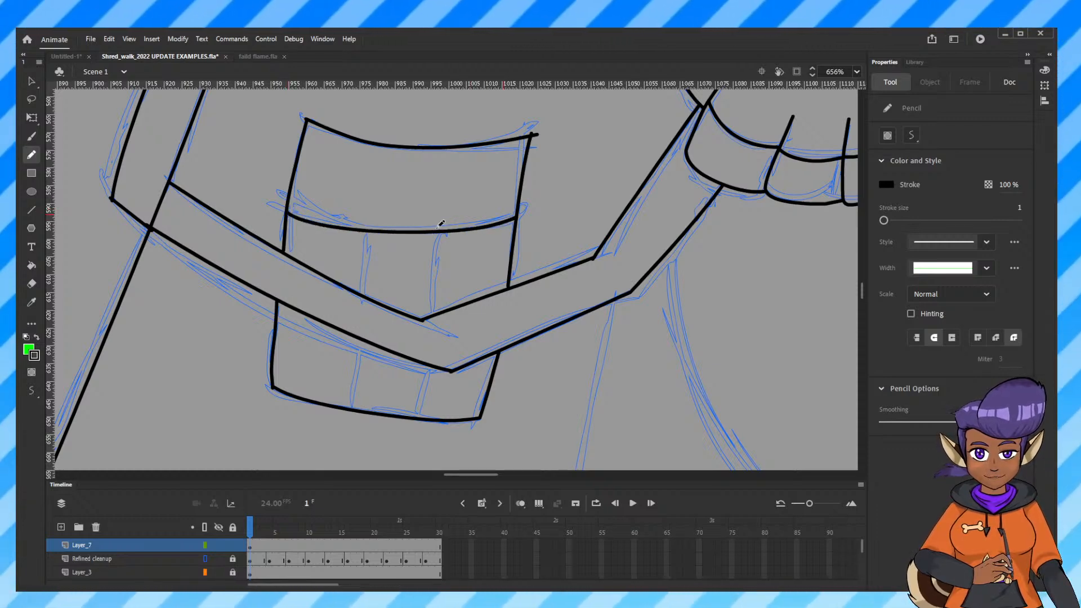
Ink the pocket's two vertical dividers above and below the hem border, joining their ends to the border and bottom edge.
mouse_move(368, 231)
left_mouse_down()
mouse_move(366, 260)
mouse_move(368, 229)
left_mouse_up()
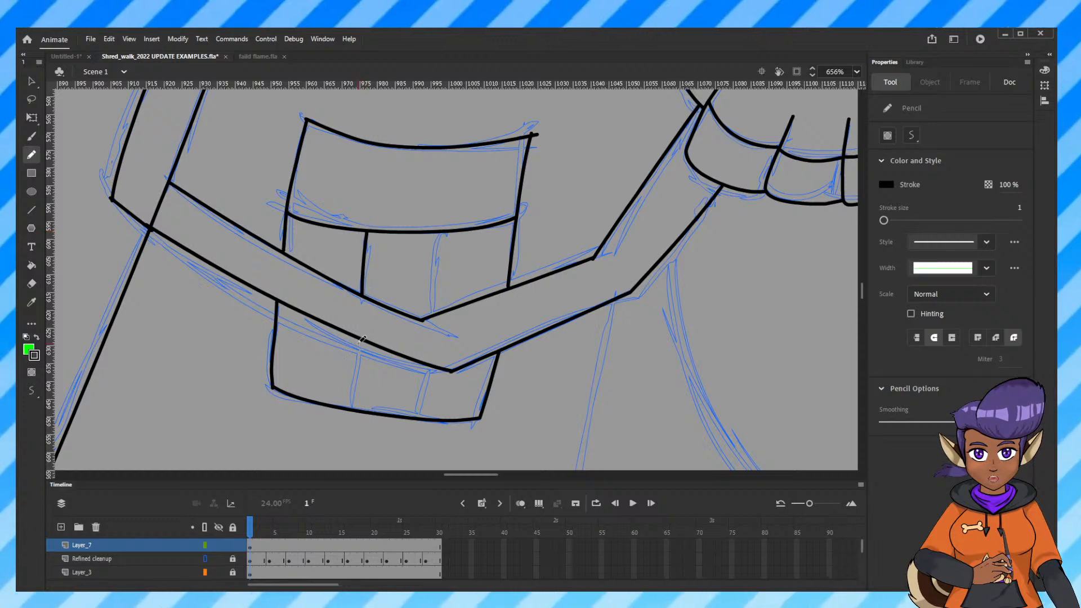
left_click_drag(353, 380, 358, 336)
left_click_drag(350, 406, 354, 376)
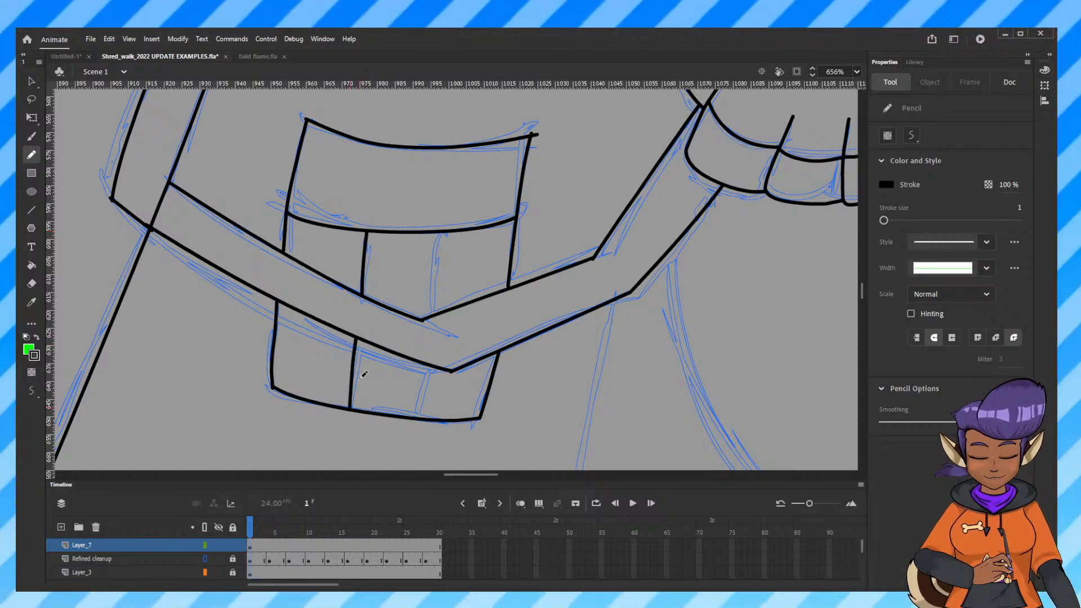
left_click_drag(435, 255, 441, 230)
left_click_drag(433, 289, 441, 230)
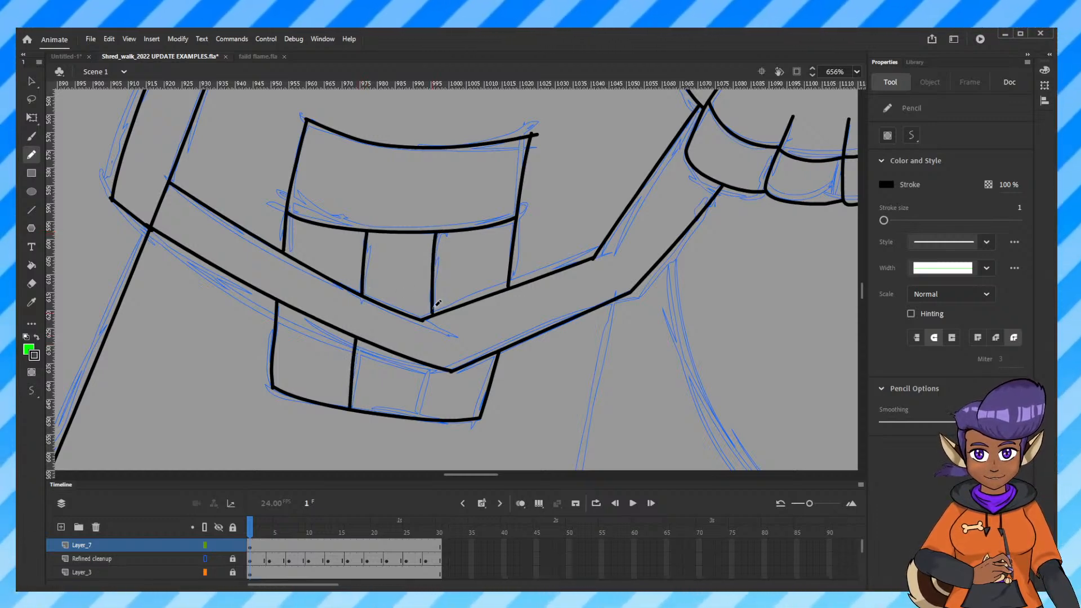
left_click_drag(430, 313, 433, 287)
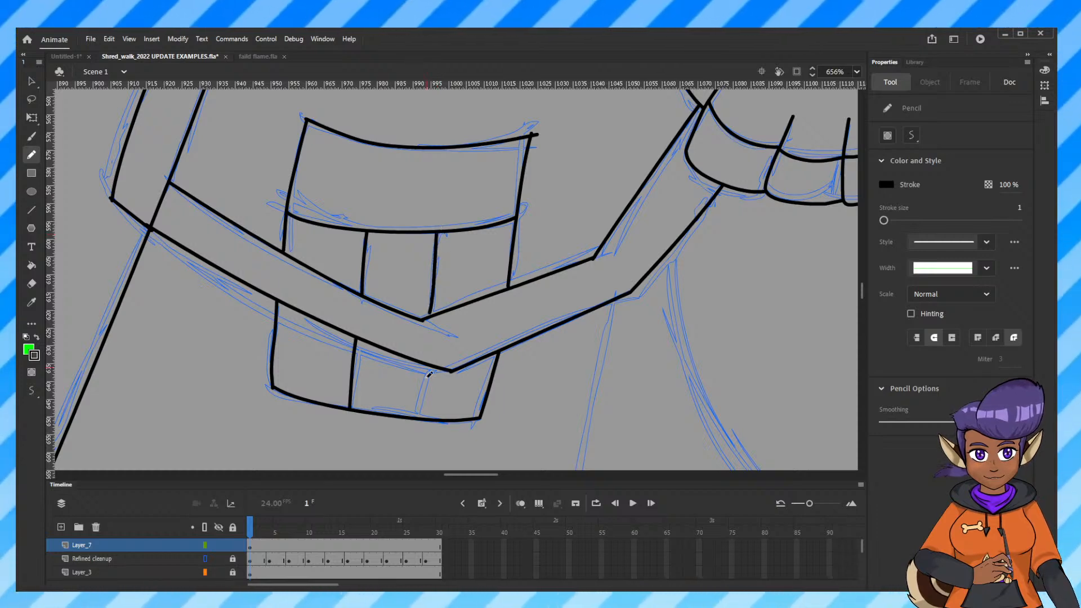
left_click_drag(425, 400, 432, 360)
left_click_drag(421, 418, 425, 400)
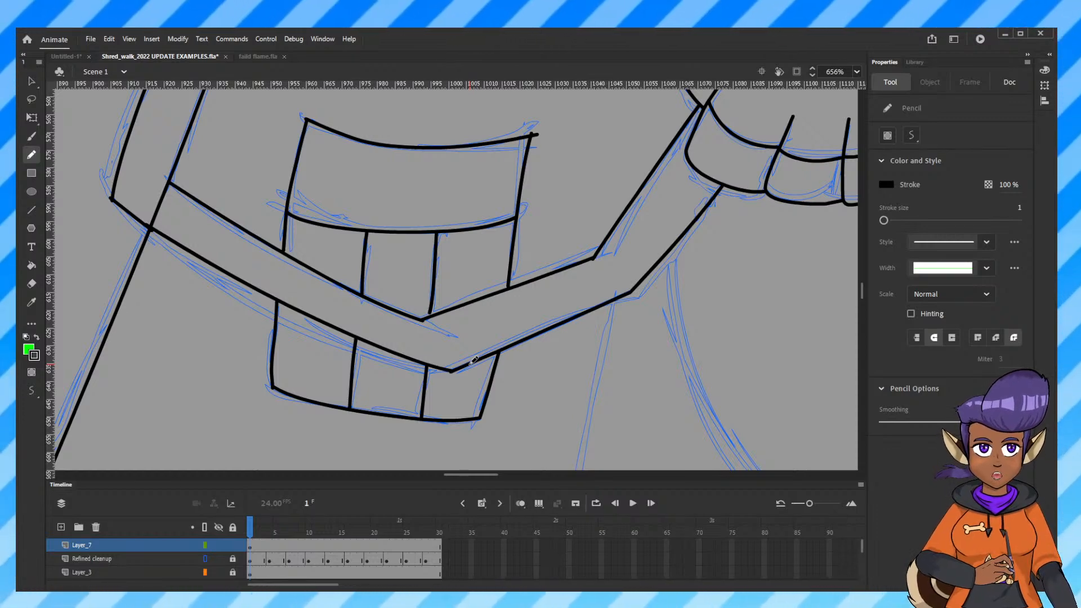
left_click(31, 81)
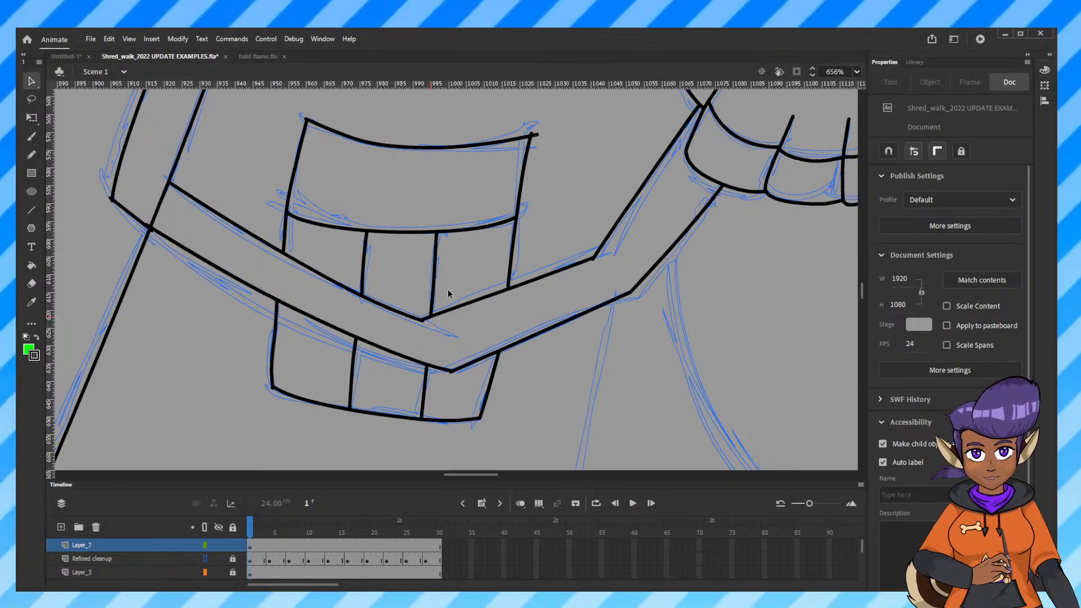
Ink the rear end of the belt and the cloth's rear edge running down to the gloved hand.
scroll(449, 293, "down", 4)
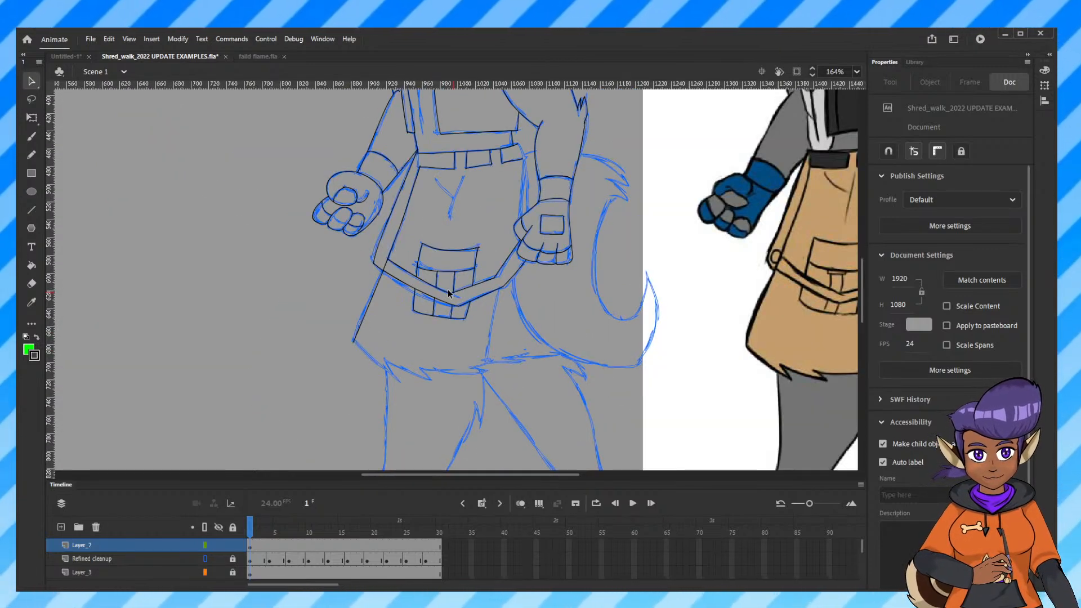
scroll(449, 293, "up", 1)
scroll(449, 293, "down", 1)
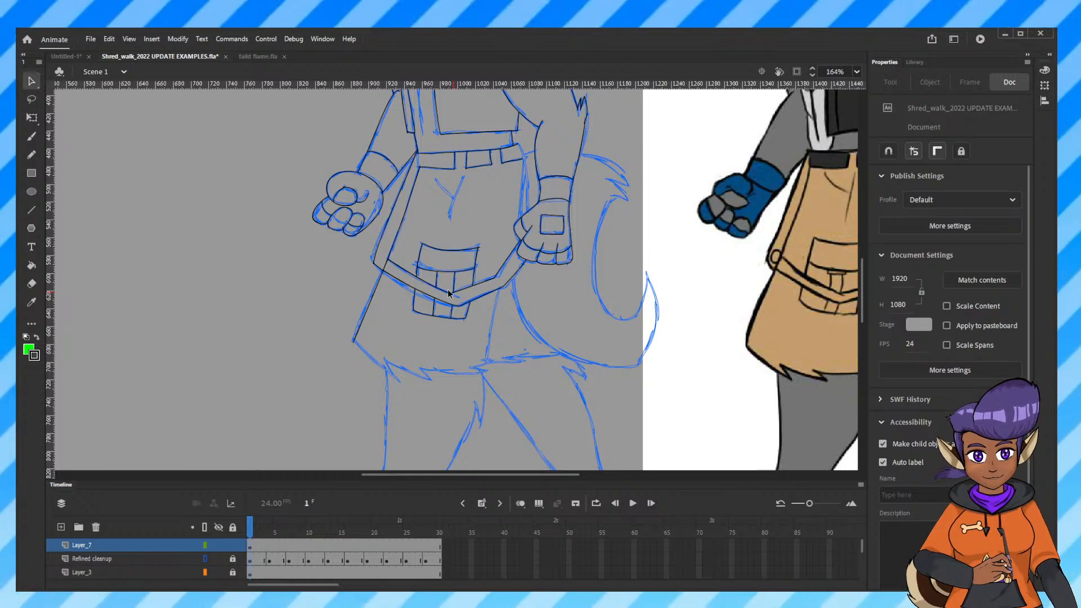
scroll(449, 294, "up", 1)
scroll(621, 260, "up", 1)
left_click_drag(618, 264, 474, 259)
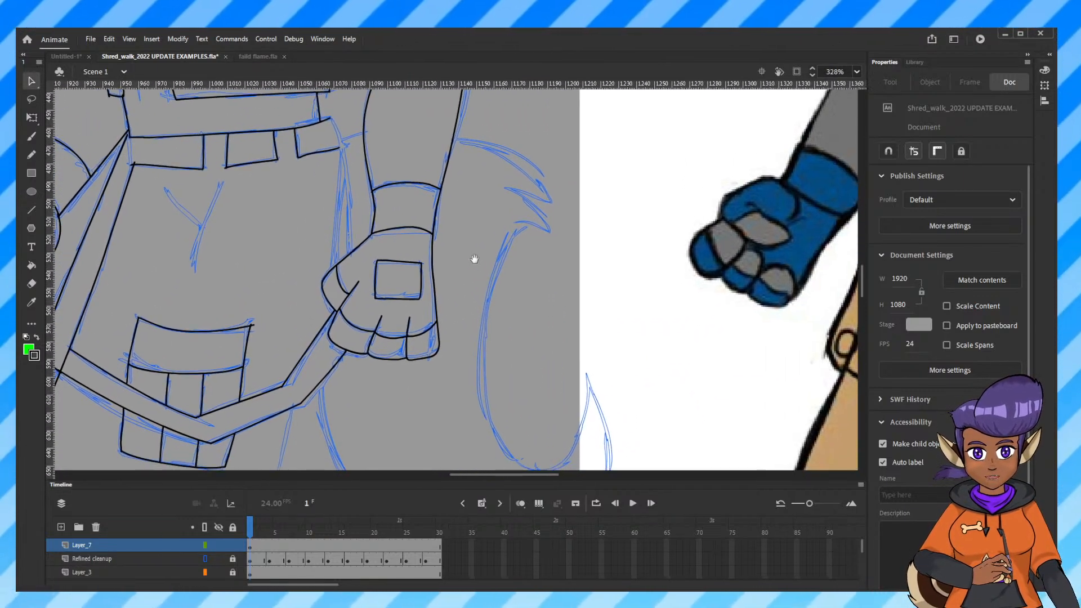
left_click(31, 155)
left_click_drag(334, 117, 341, 146)
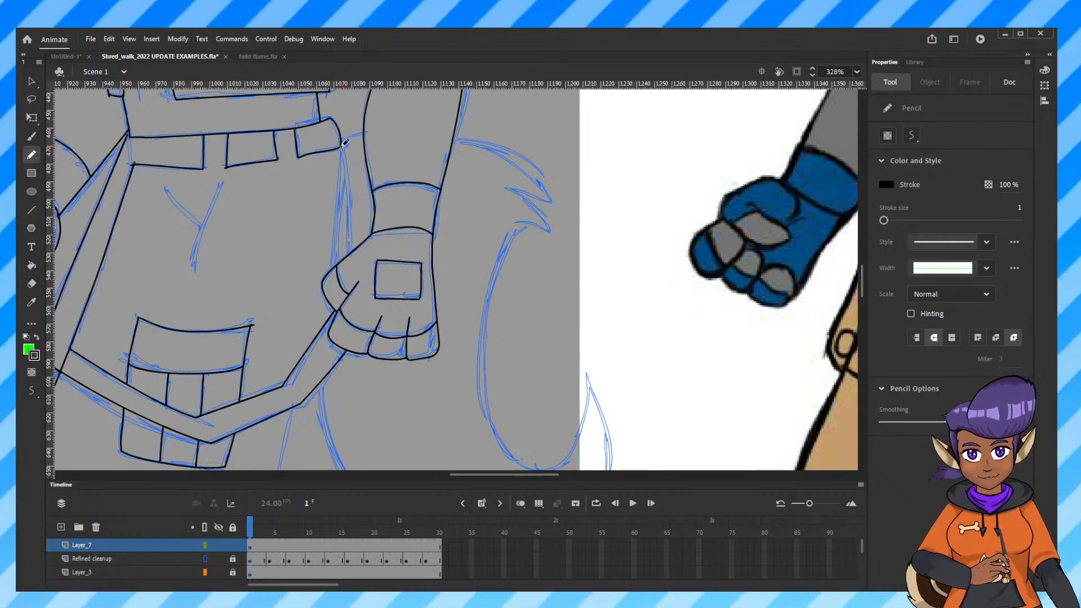
left_click_drag(340, 197, 342, 146)
key("ctrl+z")
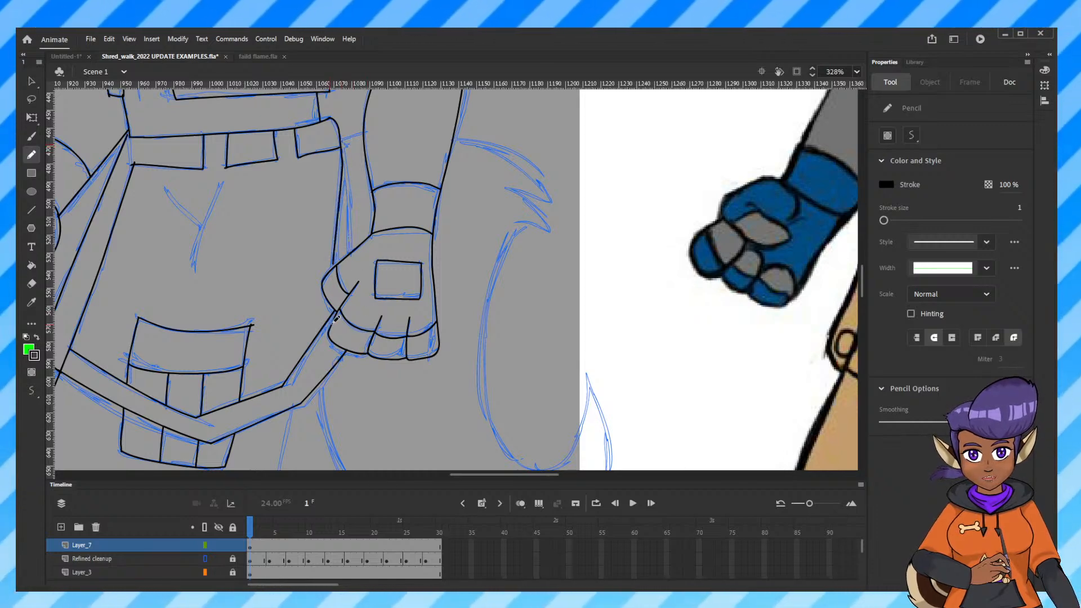
Try to adjust the line ends where the cloth's rear edge and hem border meet the glove, and undo the changes.
key("ctrl+=")
scroll(361, 343, "left", 5)
scroll(344, 297, "down", 2)
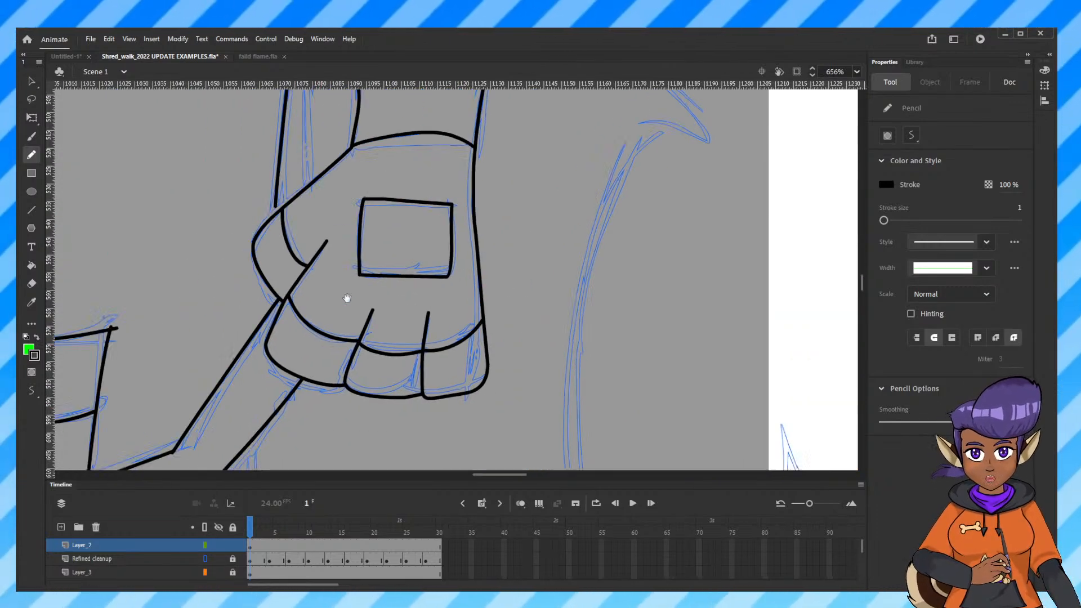
left_click(32, 81)
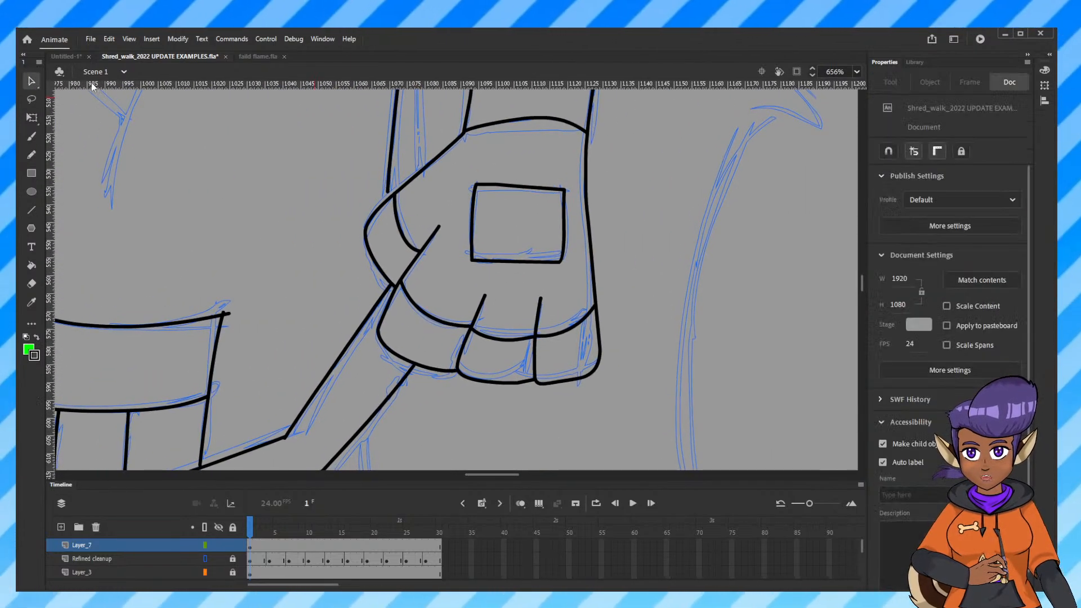
left_click_drag(393, 288, 403, 266)
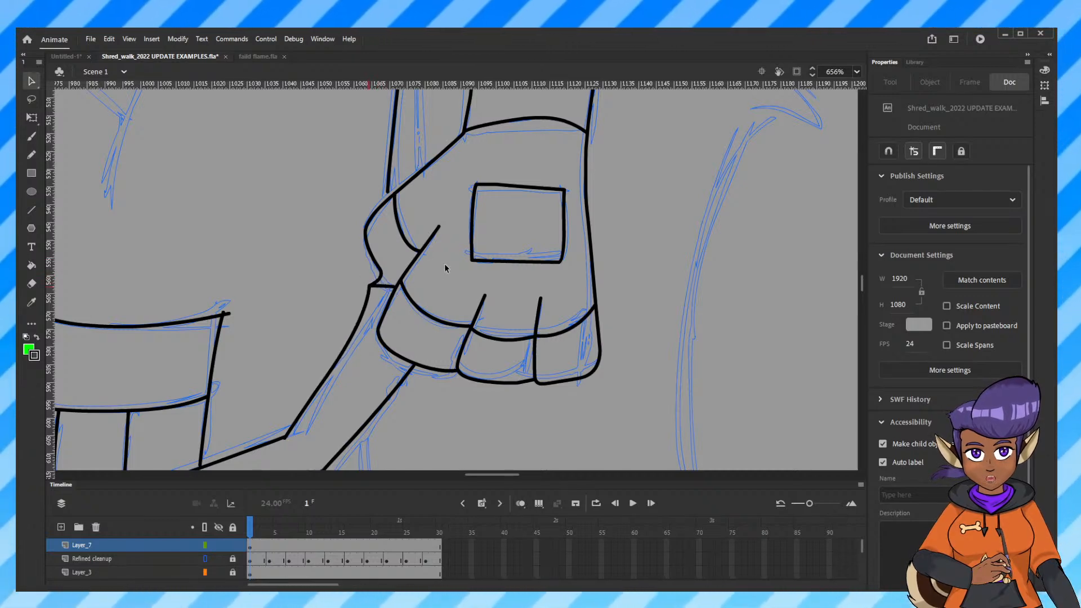
key("ctrl+z")
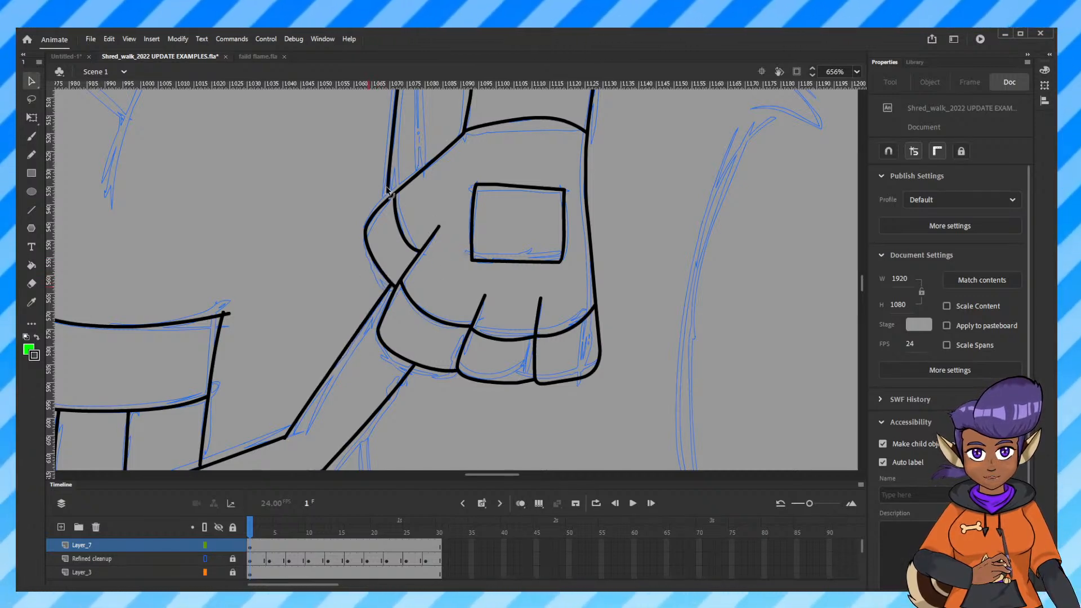
key("ctrl+z")
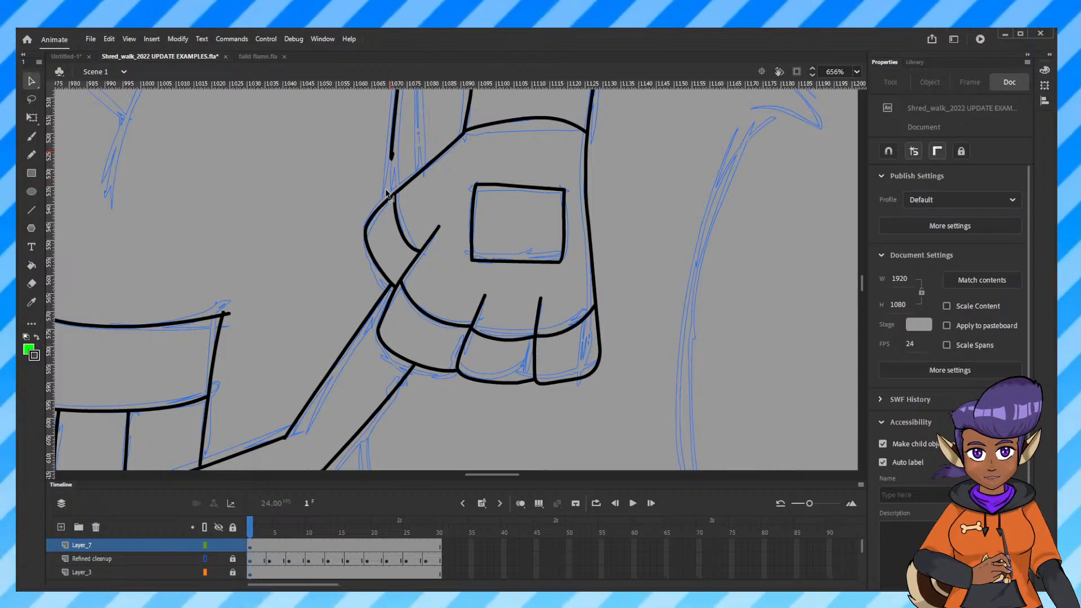
Delete the inked line that forms the belt's rear end and the cloth's rear edge.
scroll(415, 159, "up", 5)
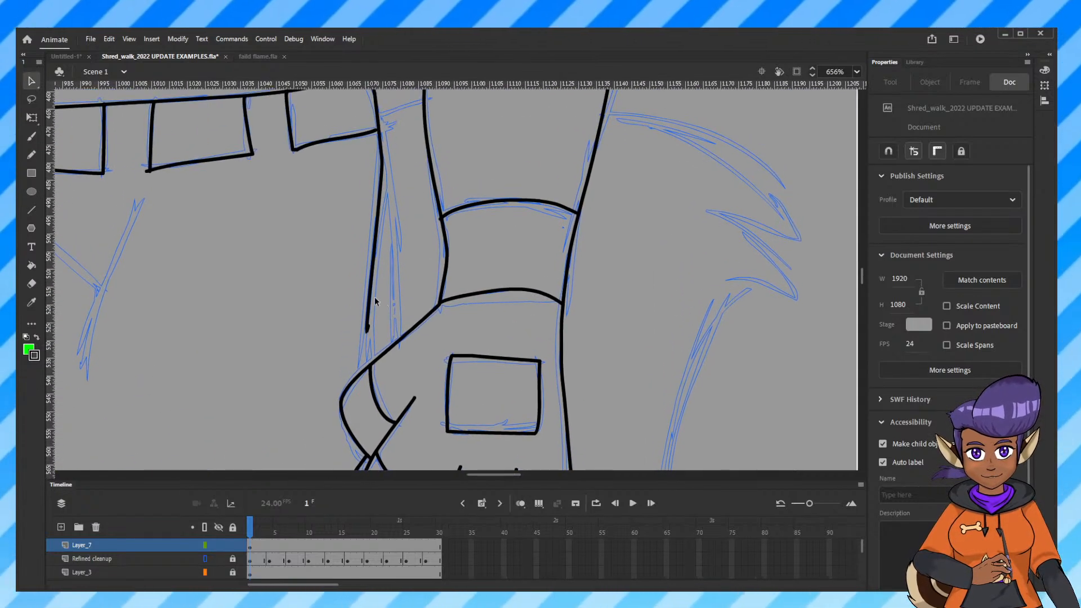
left_click(373, 281)
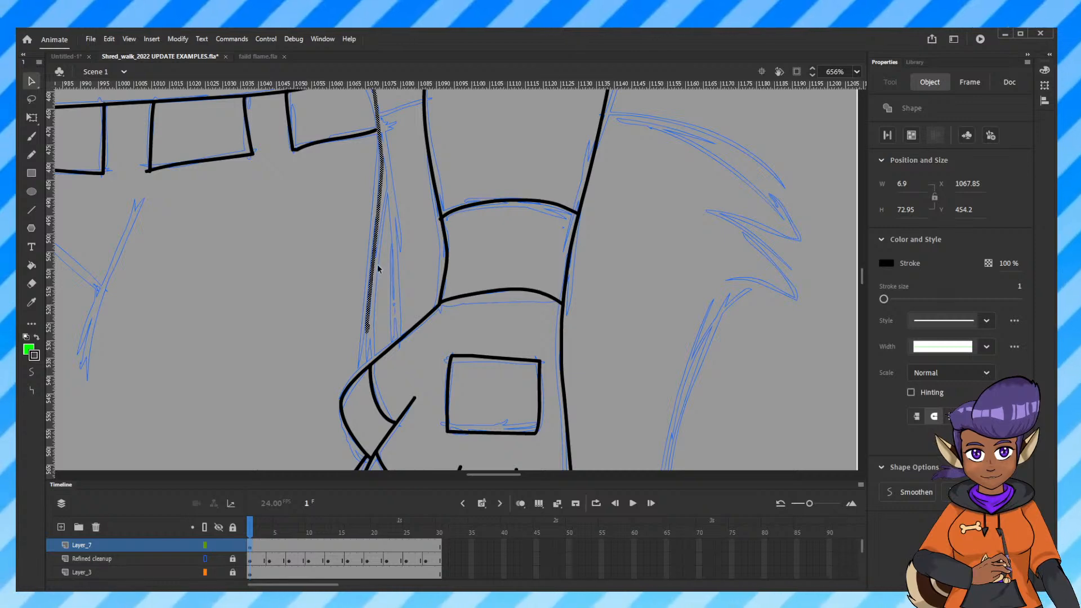
left_click(379, 267)
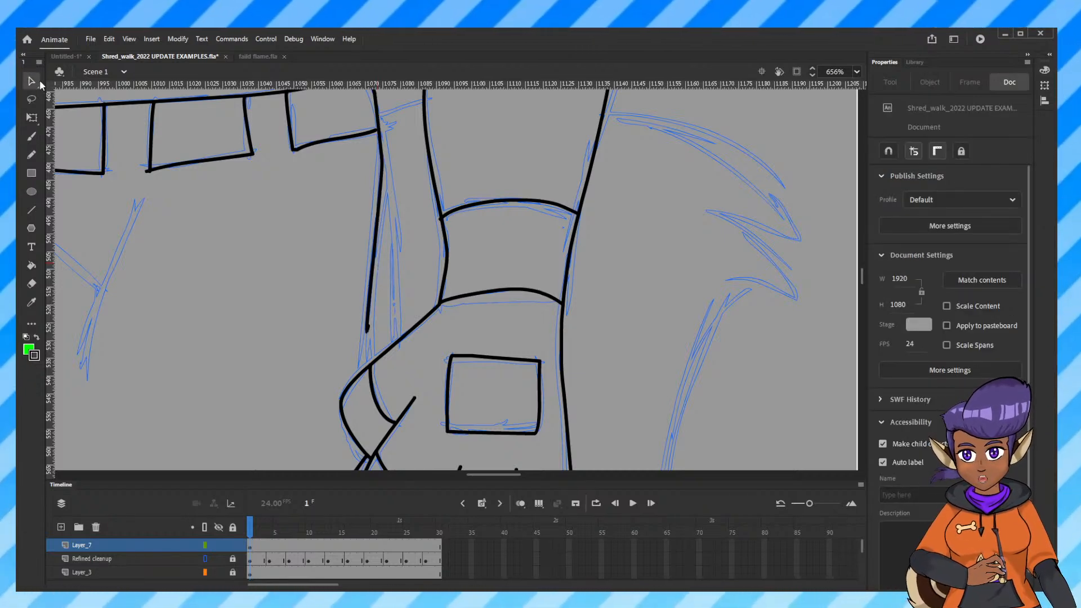
left_click(372, 288)
key("Delete")
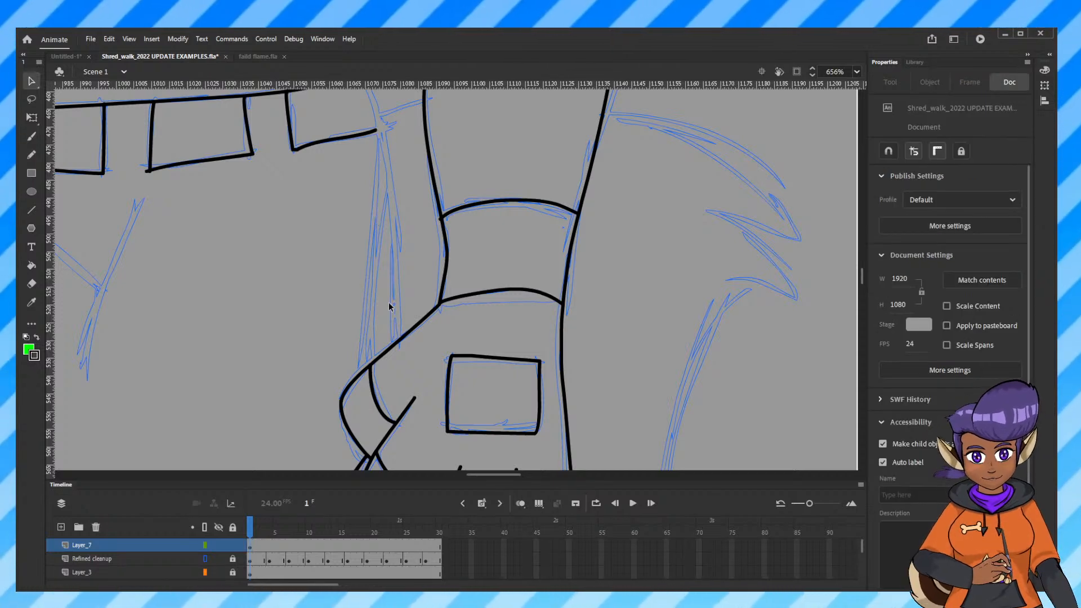
Redraw the belt's rear end and ink the cloth's rear edge straight down to the back of the glove.
key("ctrl+minus")
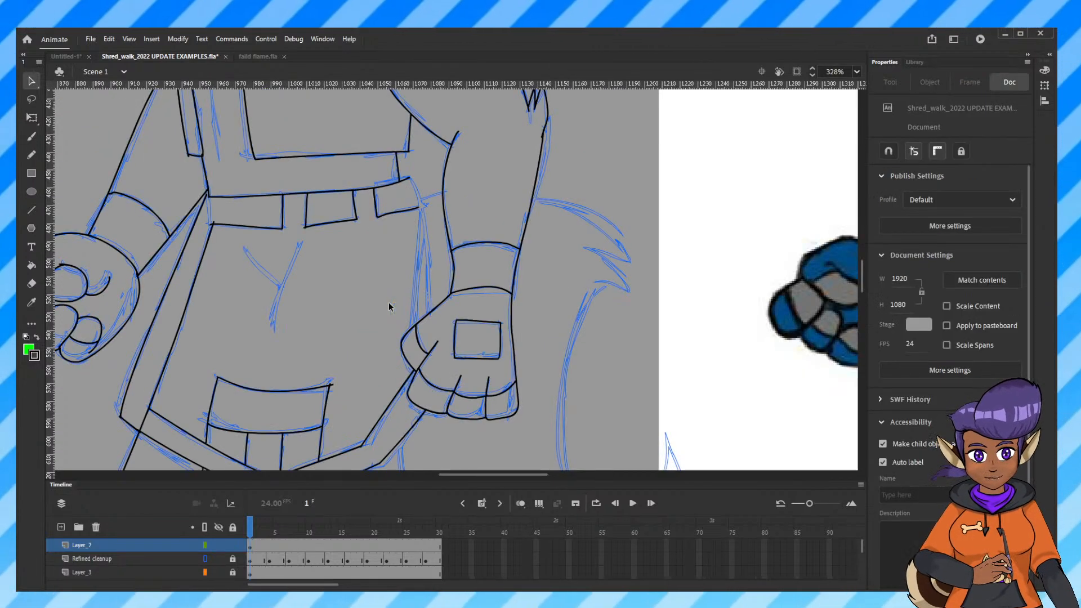
left_click(31, 154)
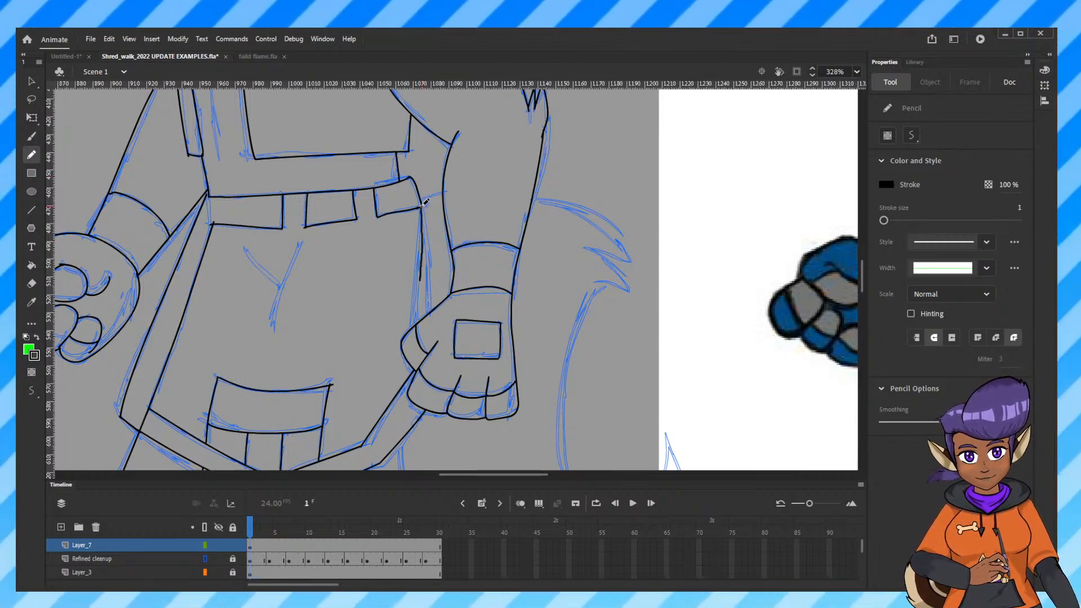
mouse_move(417, 326)
left_mouse_down()
mouse_move(438, 246)
mouse_move(423, 207)
left_mouse_up()
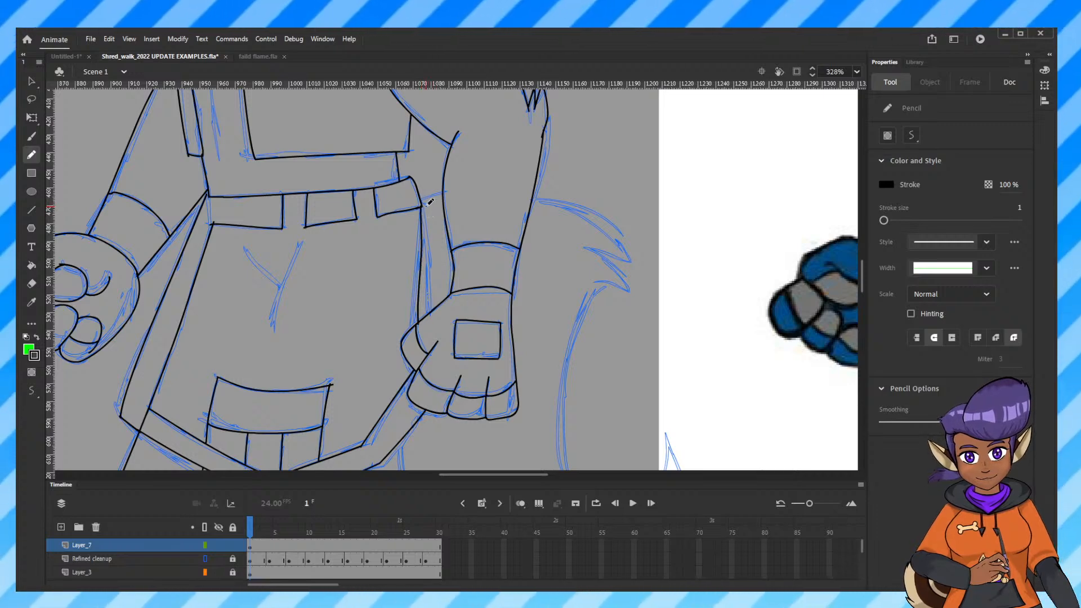
Ink the second line of the cloth's rear edge from the glove up to the belt, and delete the line stub overshooting the glove.
left_click_drag(431, 305, 424, 204)
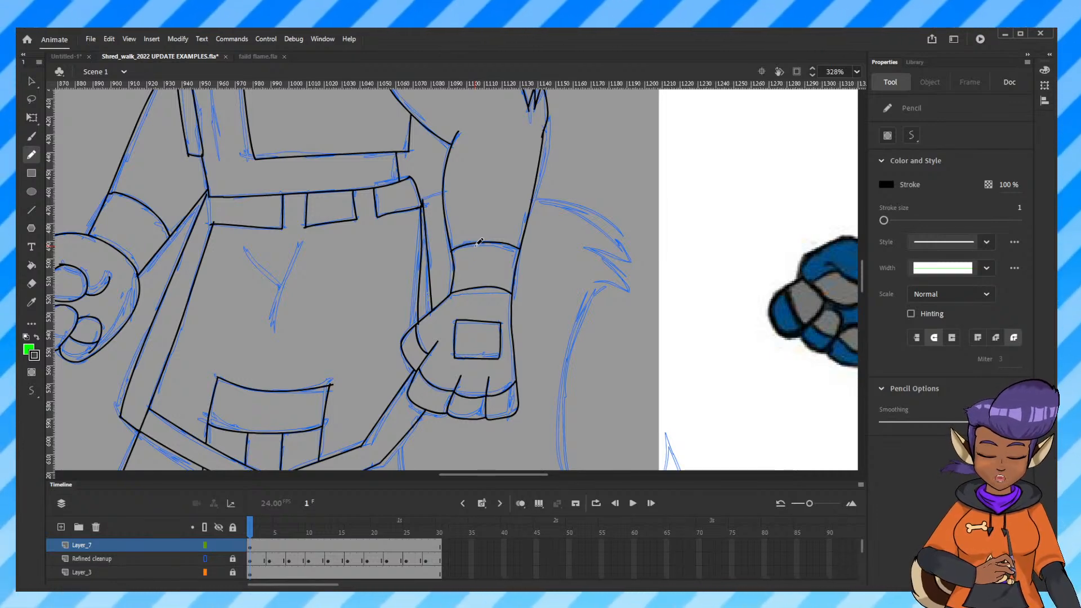
key("ctrl+equal")
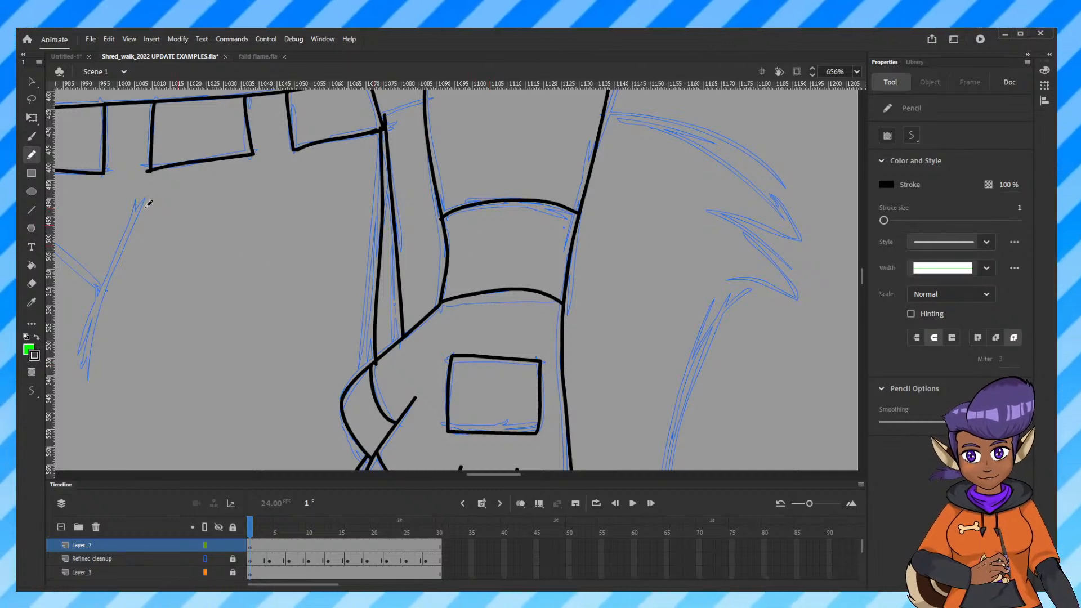
left_click(32, 82)
left_click(377, 366)
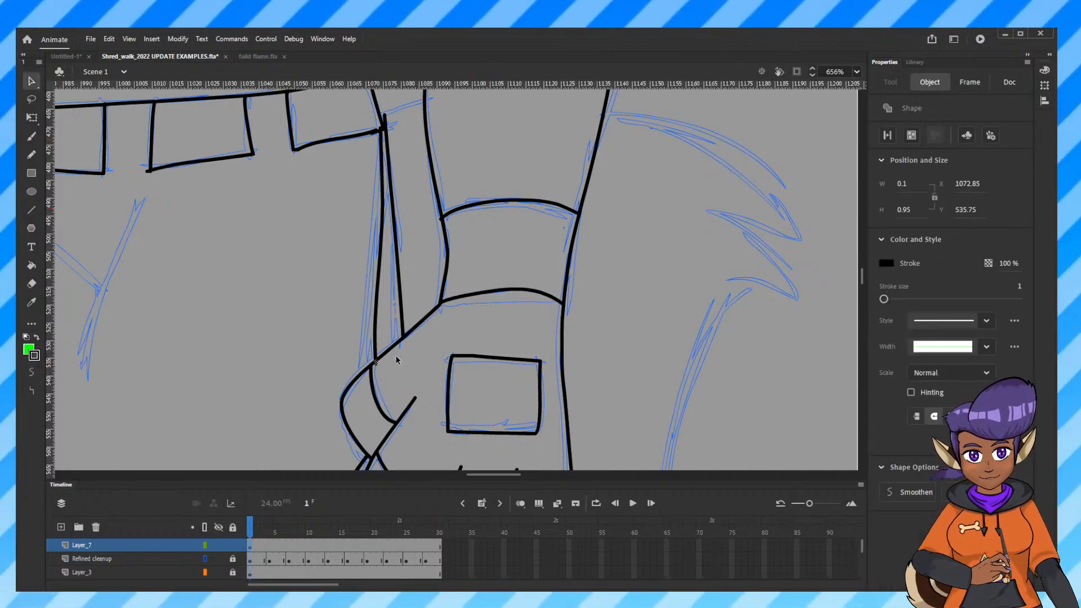
key("Delete")
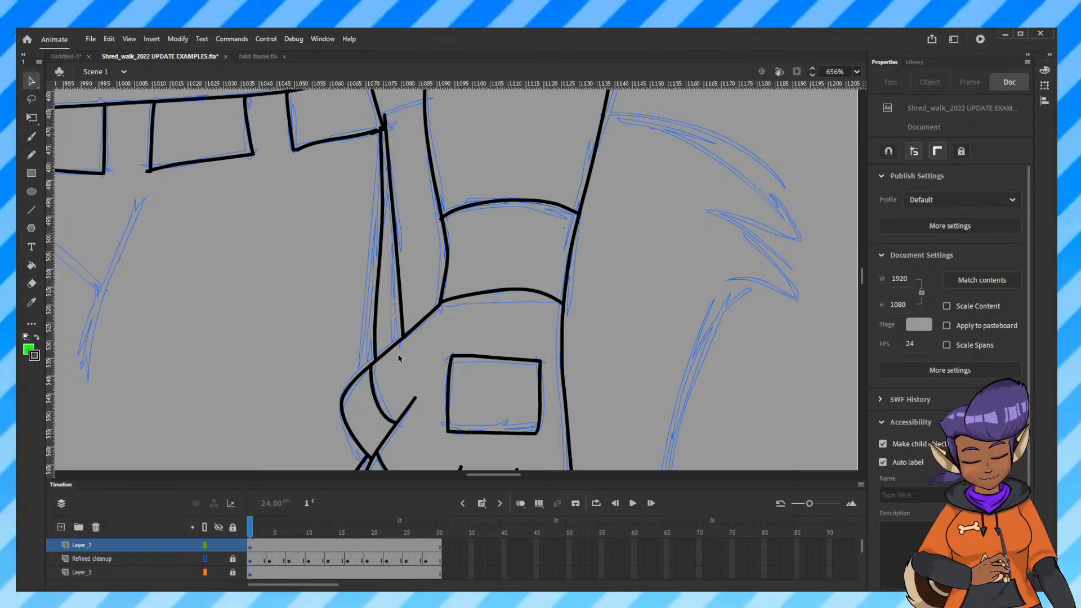
key("ctrl+minus")
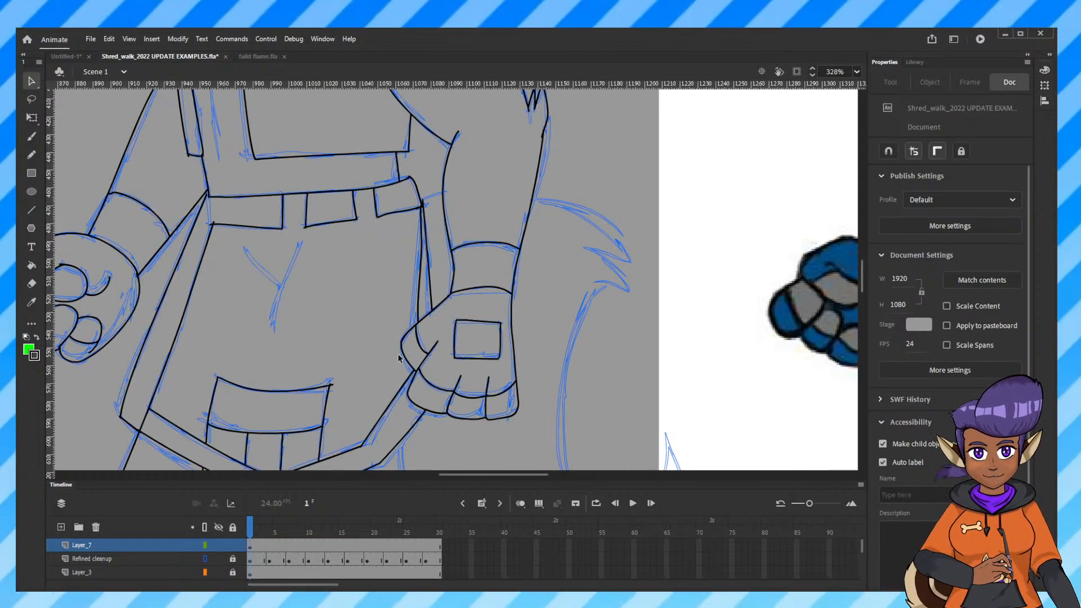
Ink the tail's upper edge from the belt past the arm, including the pointed fur tufts behind the forearm.
left_click(32, 154)
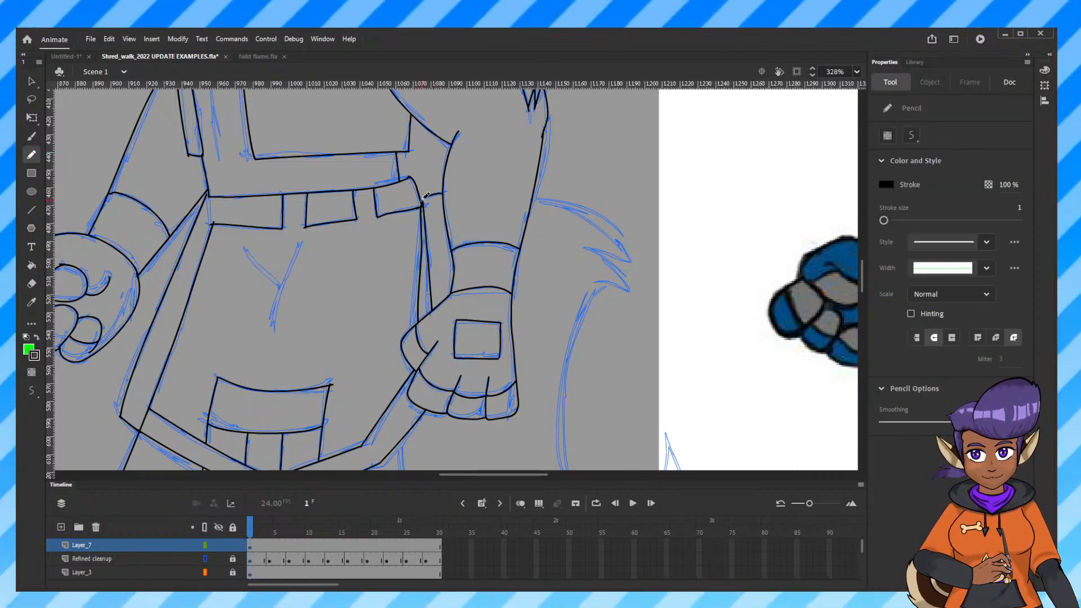
left_click_drag(423, 198, 443, 192)
mouse_move(538, 197)
left_mouse_down()
mouse_move(621, 230)
mouse_move(643, 263)
mouse_move(588, 252)
left_mouse_up()
left_click_drag(635, 300, 594, 286)
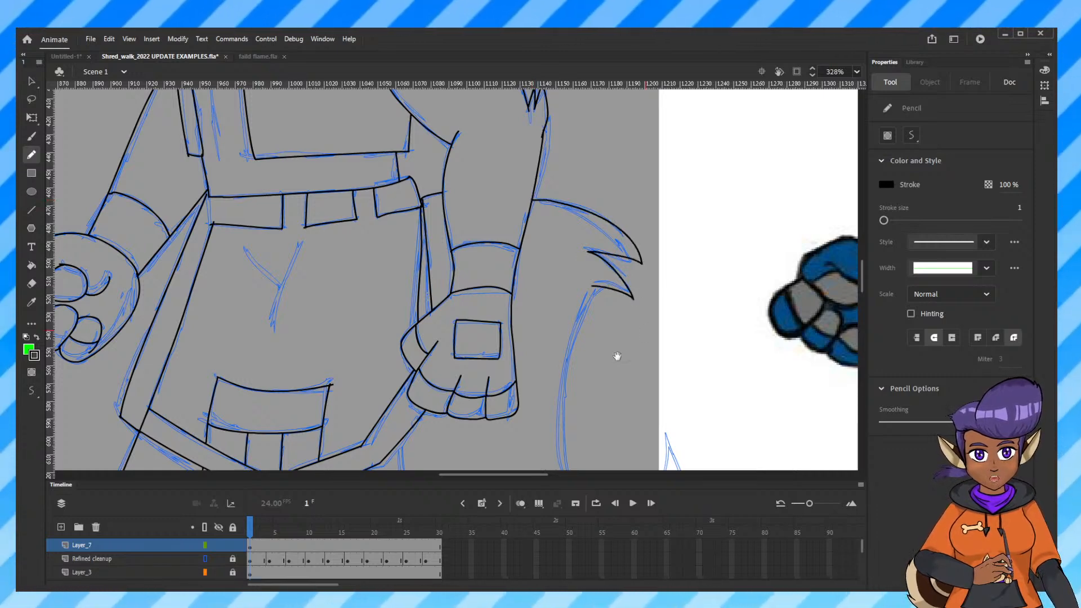
Ink the rest of the tail: the inner curve, the curled pointed tip and the long underside back to the cloth's hem.
scroll(614, 357, "down", 5)
mouse_move(552, 112)
left_mouse_down()
mouse_move(515, 217)
mouse_move(517, 291)
mouse_move(543, 344)
mouse_move(576, 355)
mouse_move(612, 324)
mouse_move(621, 275)
mouse_move(647, 342)
mouse_move(626, 419)
mouse_move(590, 448)
left_mouse_up()
scroll(429, 350, "down", 4)
scroll(429, 349, "down", 2)
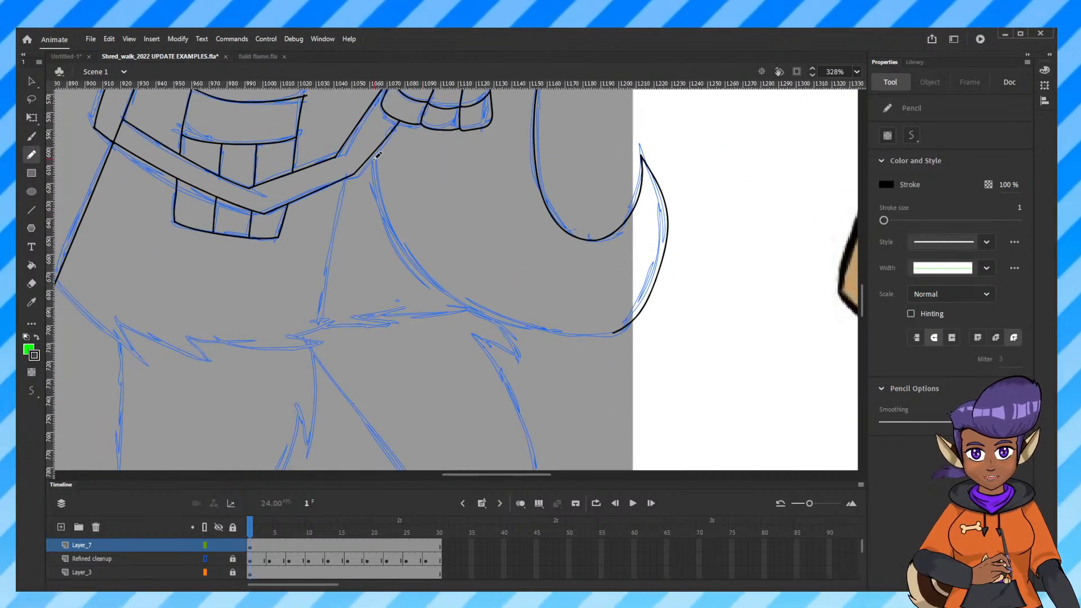
mouse_move(375, 157)
left_mouse_down()
mouse_move(409, 260)
mouse_move(477, 313)
mouse_move(545, 331)
left_mouse_up()
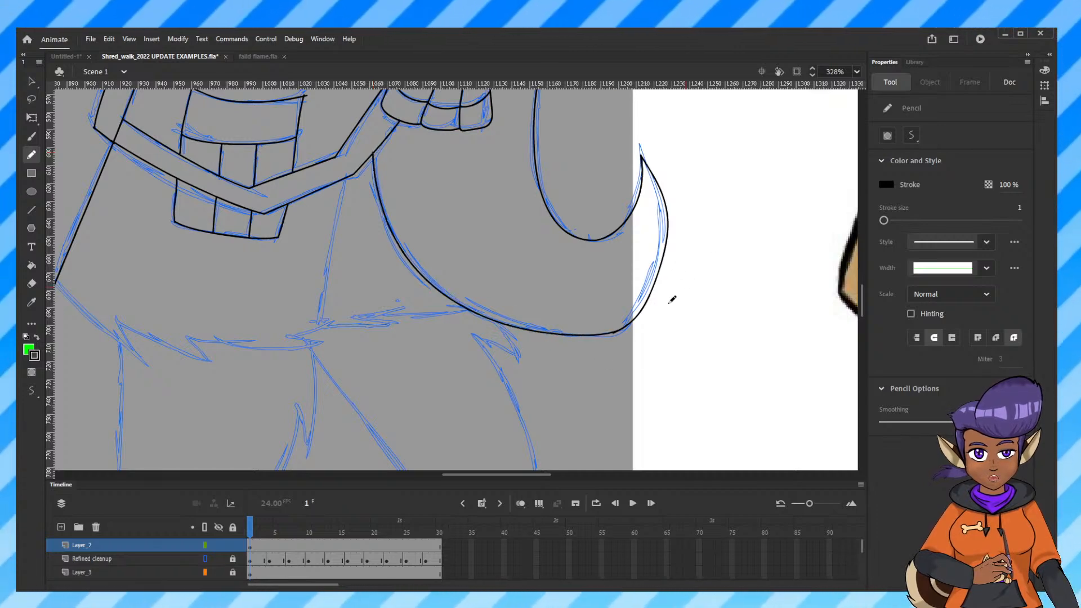
Ink the dividing edge between the shorts' legs and the jagged hem of both legs up to the tail.
left_click_drag(399, 367, 543, 390)
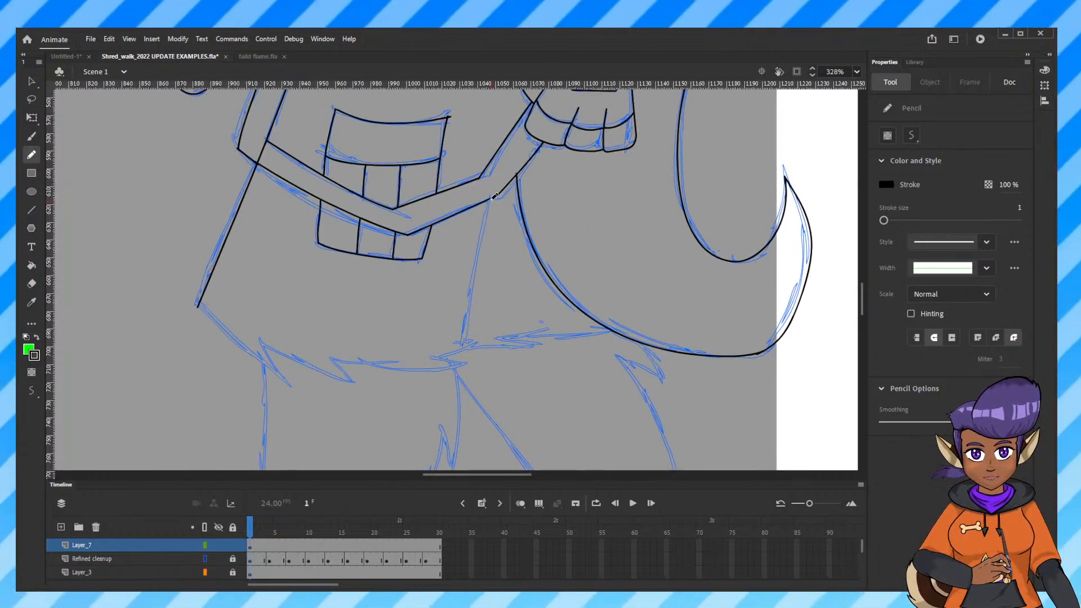
left_click_drag(693, 381, 658, 368)
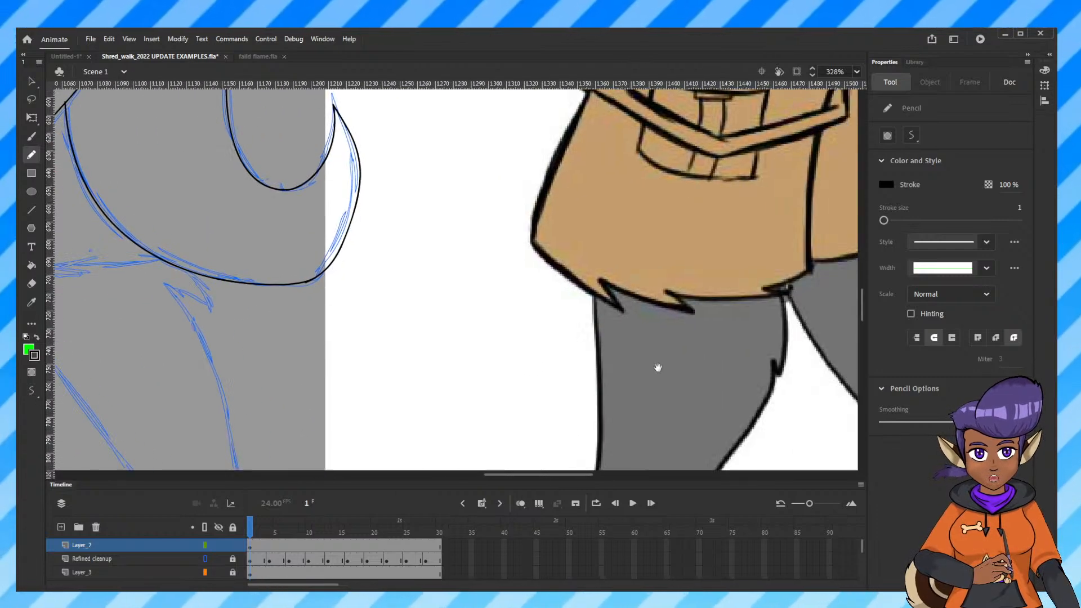
scroll(658, 367, "left", 10)
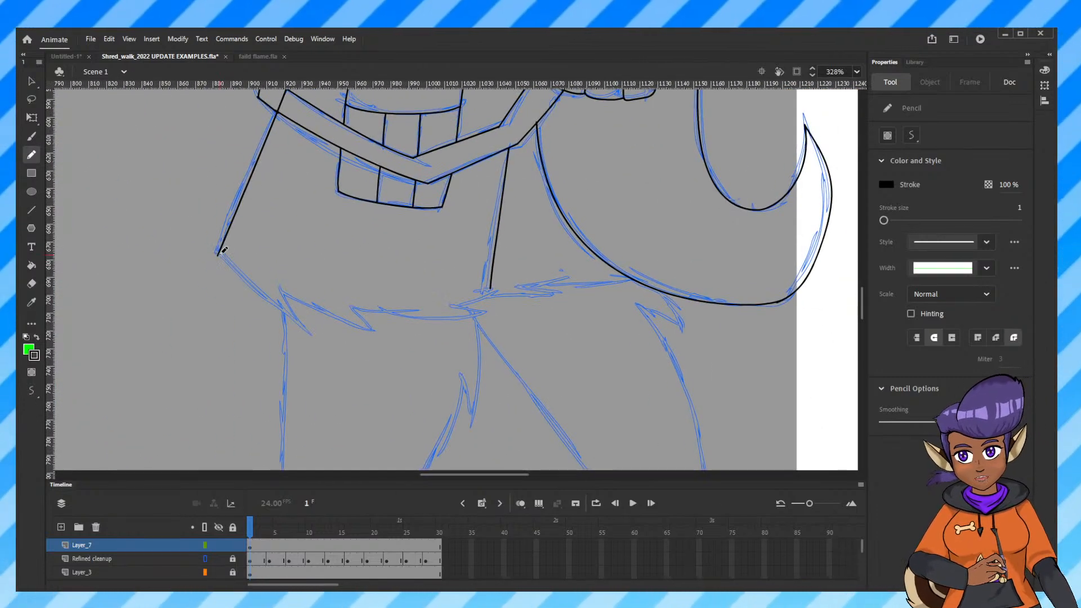
mouse_move(218, 254)
left_mouse_down()
mouse_move(309, 327)
mouse_move(326, 318)
mouse_move(378, 334)
mouse_move(353, 308)
mouse_move(471, 311)
left_mouse_up()
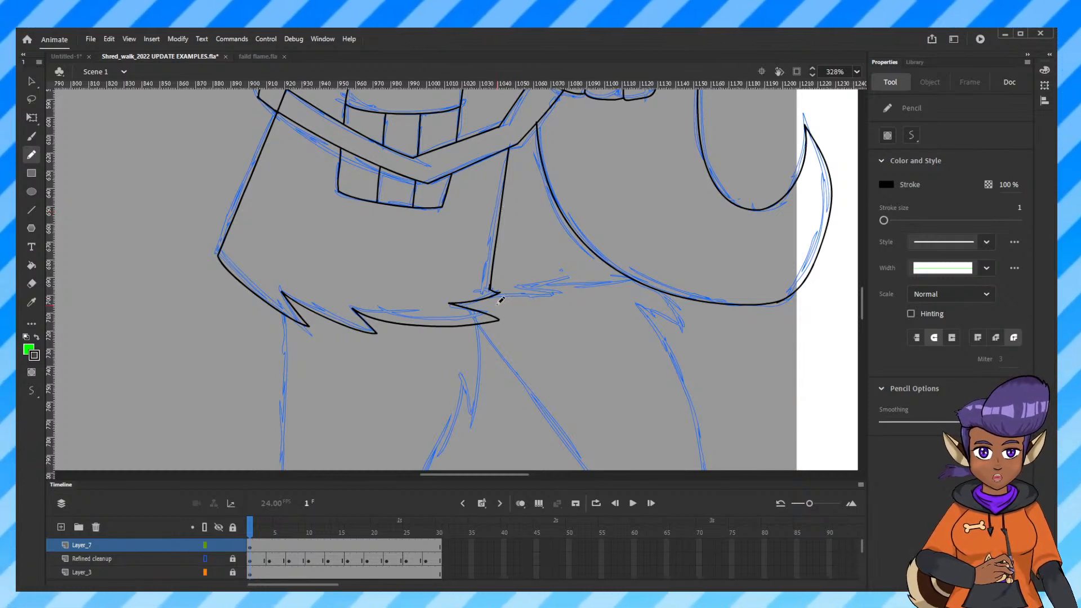
left_click_drag(489, 294, 622, 287)
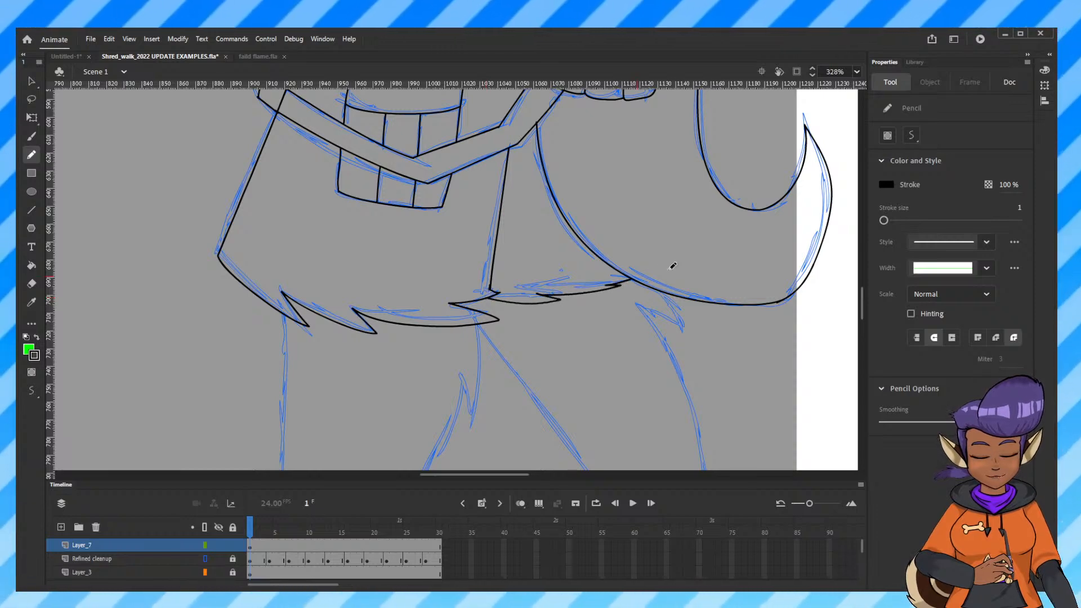
Ink the back edge of the front leg from the shorts' hem through the knee tuft down to the heel.
left_click_drag(567, 417, 655, 215)
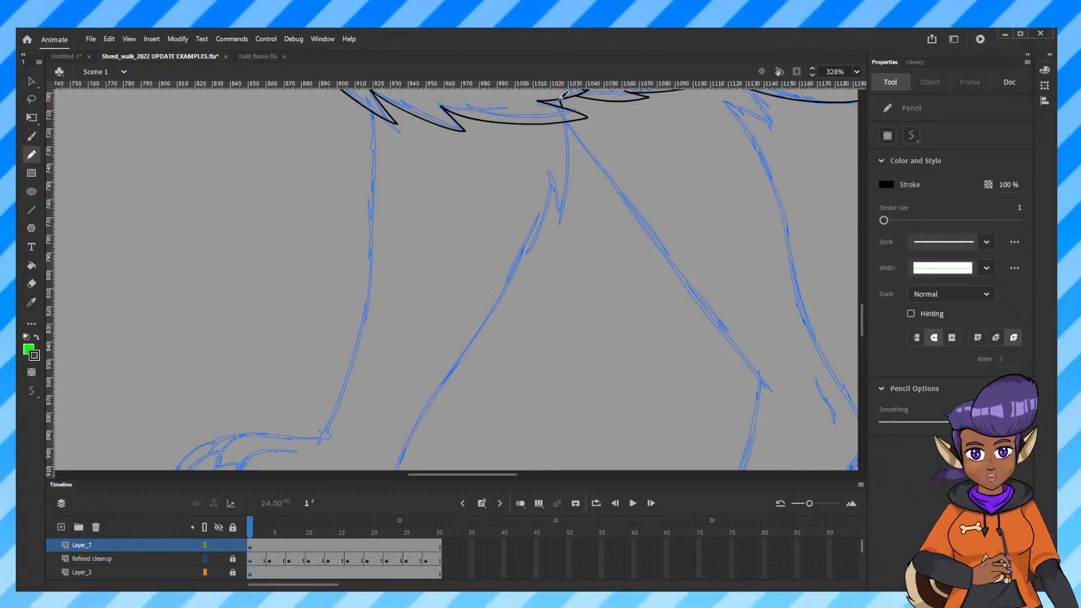
mouse_move(567, 119)
left_mouse_down()
mouse_move(563, 207)
mouse_move(552, 173)
left_mouse_up()
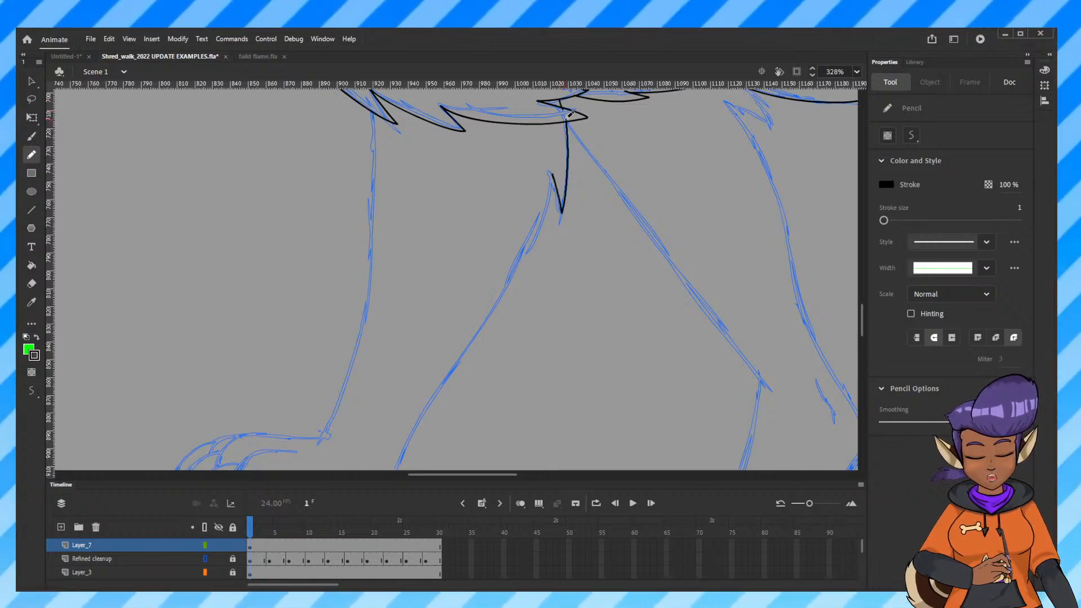
mouse_move(509, 354)
left_mouse_down()
mouse_move(559, 291)
mouse_move(571, 298)
left_mouse_up()
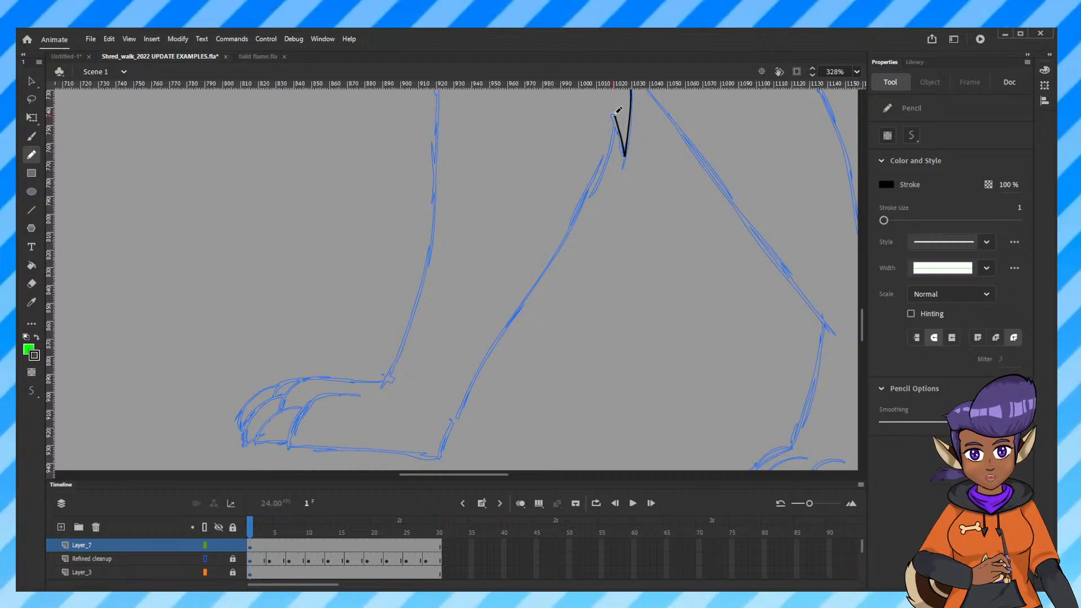
mouse_move(614, 115)
left_mouse_down()
mouse_move(573, 222)
mouse_move(475, 377)
mouse_move(438, 459)
left_mouse_up()
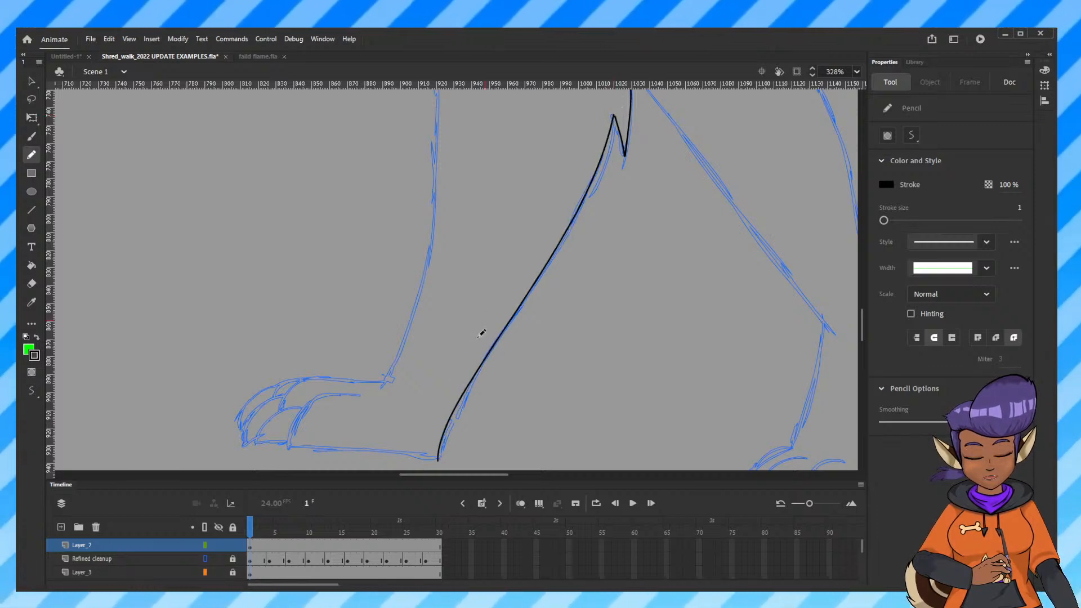
Ink the front foot's sole, top edge, toe arcs and claws over the sketch.
left_click_drag(288, 445, 431, 457)
key("ctrl+z")
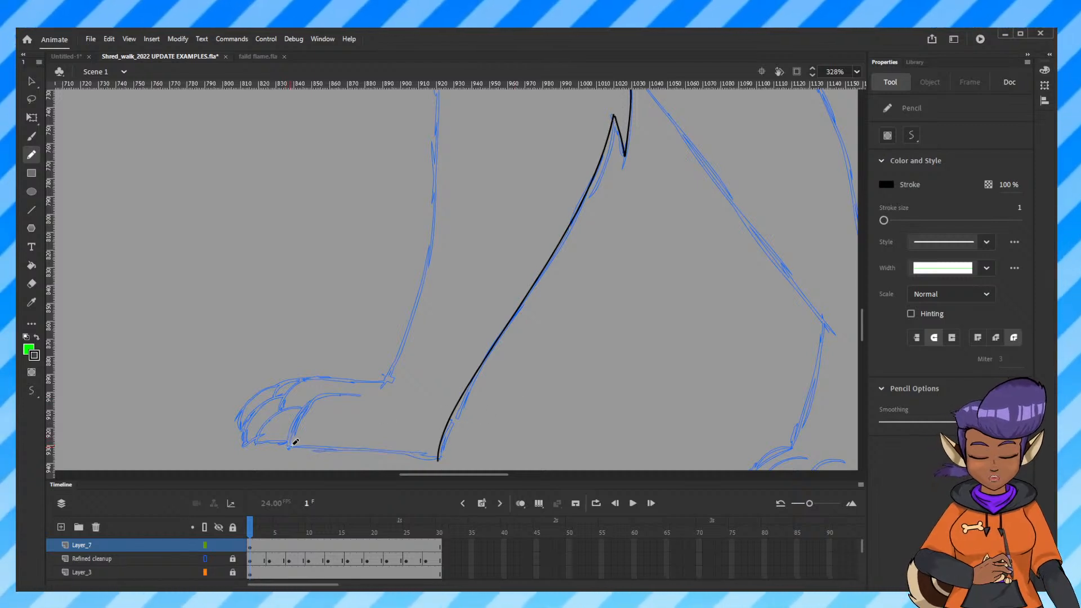
left_click_drag(289, 446, 438, 459)
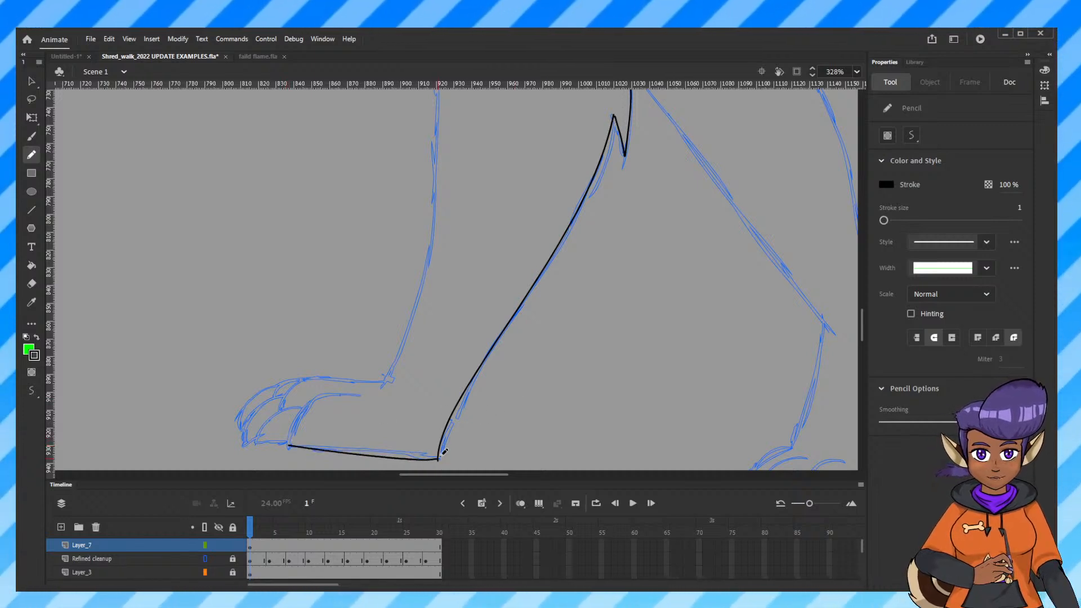
mouse_move(359, 396)
left_mouse_down()
mouse_move(310, 401)
mouse_move(287, 446)
left_mouse_up()
key("ctrl+z")
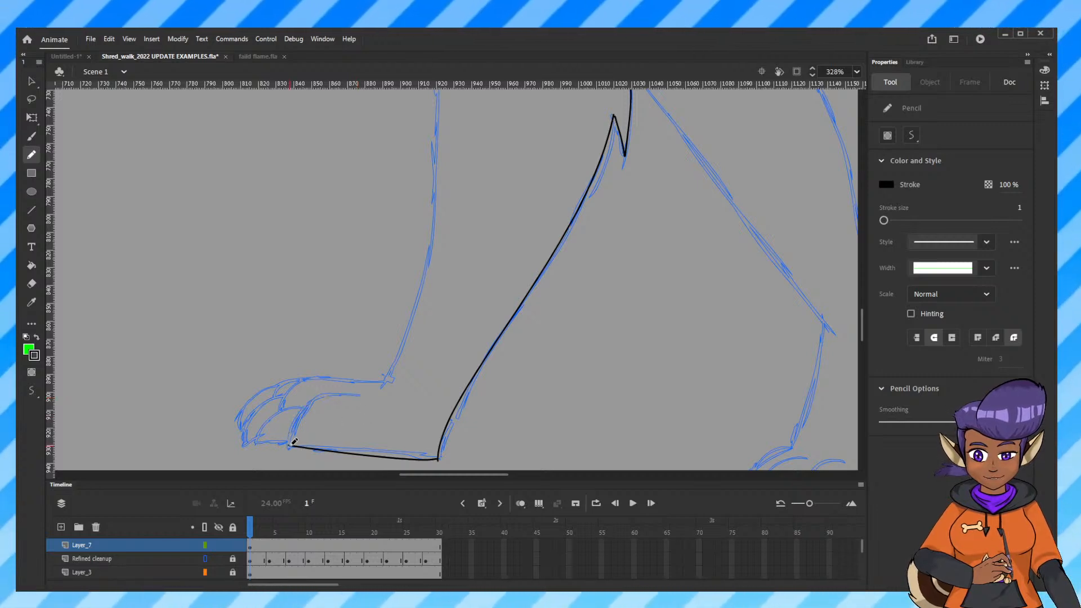
mouse_move(292, 443)
left_mouse_down()
mouse_move(304, 405)
mouse_move(354, 395)
mouse_move(348, 380)
mouse_move(292, 390)
mouse_move(260, 428)
left_mouse_up()
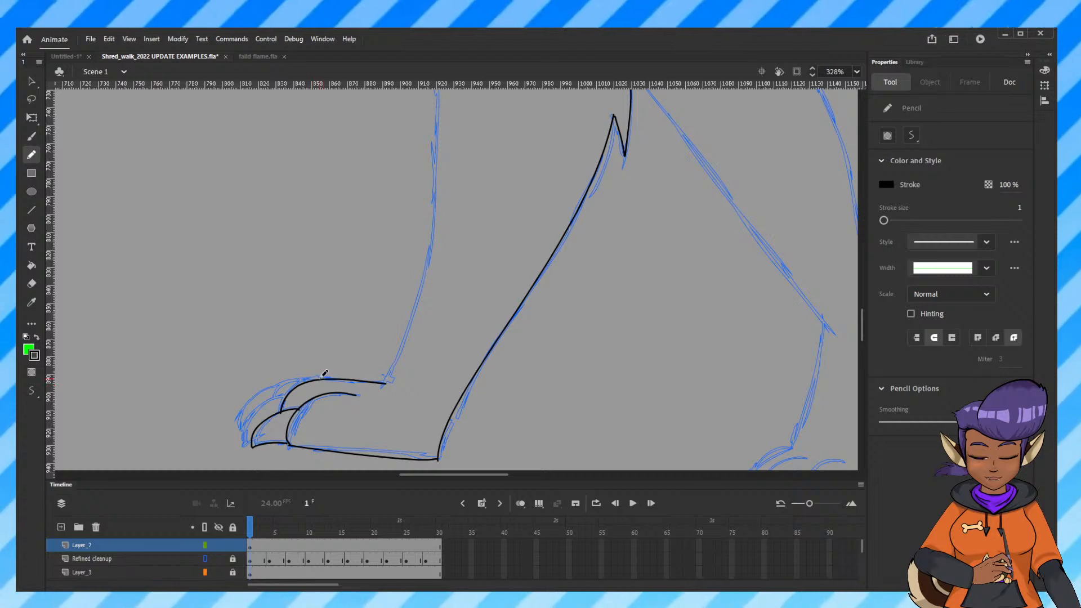
left_click_drag(260, 403, 287, 394)
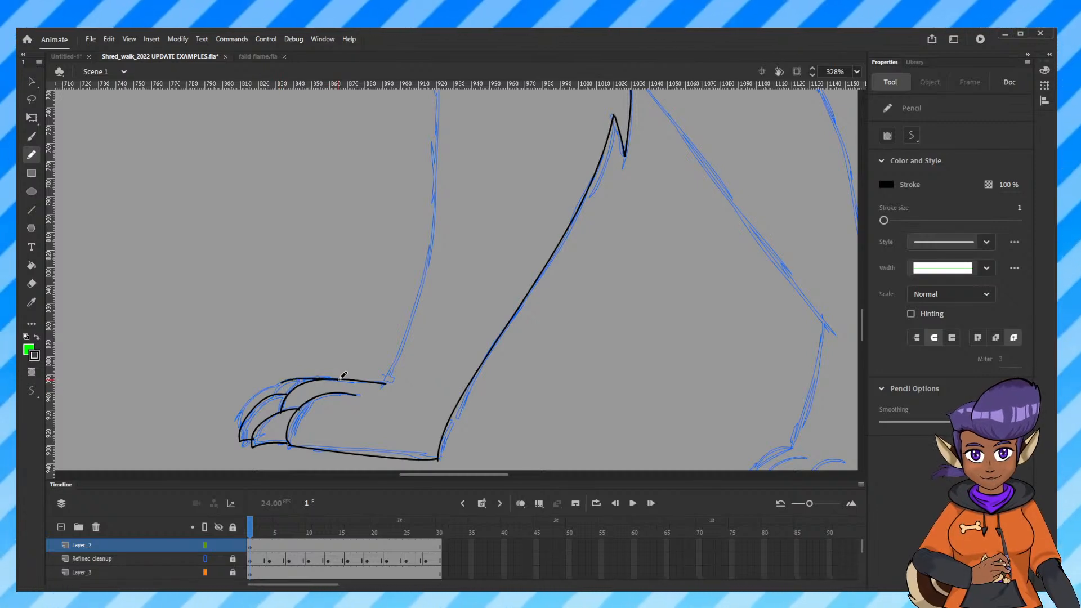
mouse_move(280, 385)
left_mouse_down()
mouse_move(245, 399)
mouse_move(234, 421)
left_mouse_up()
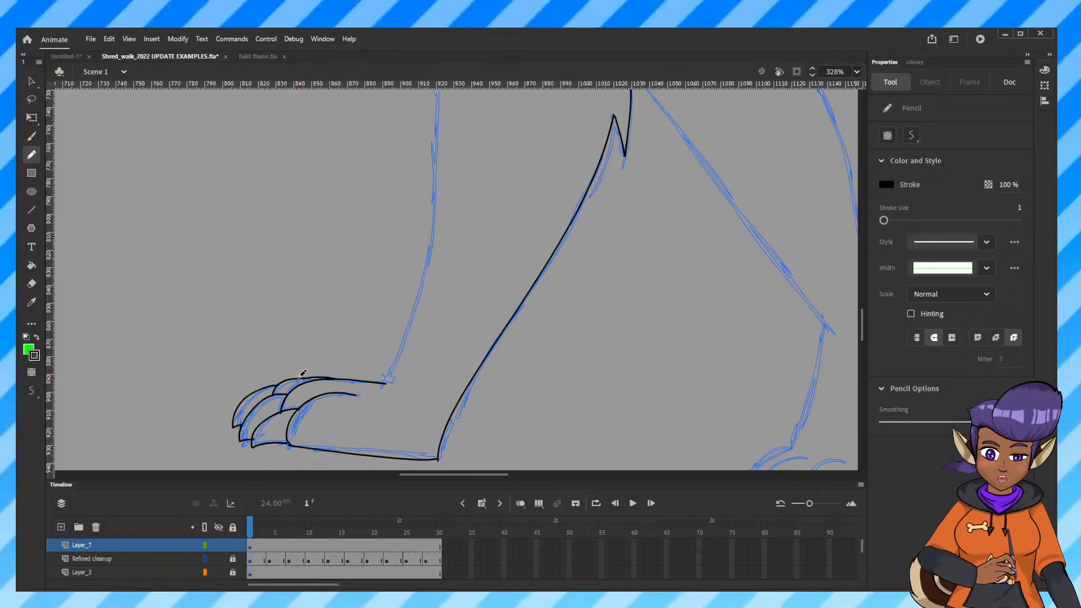
Ink the front edge of the front leg from the shorts' jagged hem down to the top of the foot.
scroll(549, 294, "up", 4)
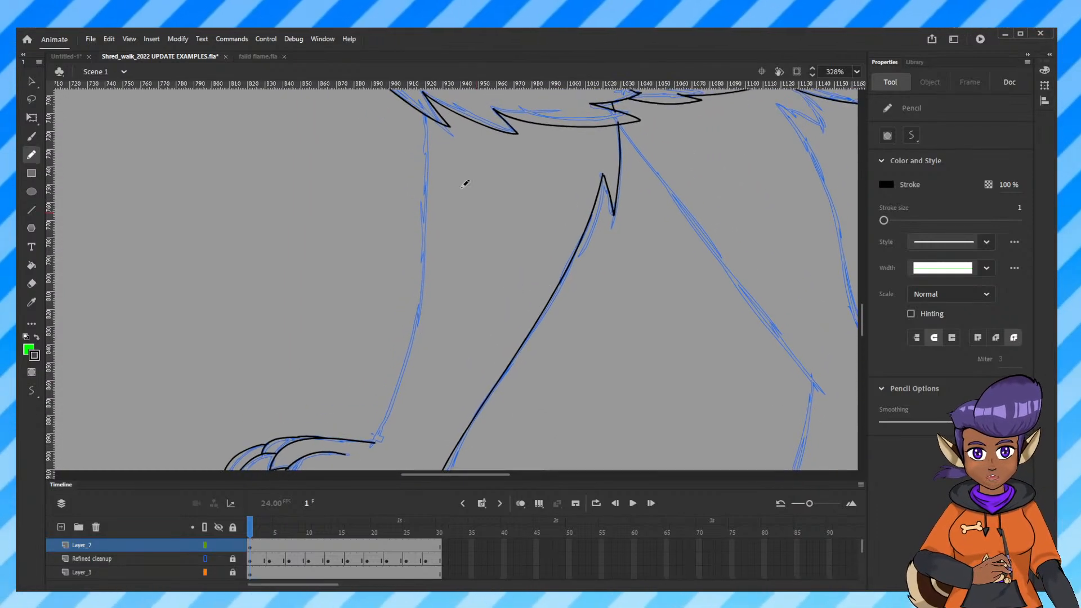
mouse_move(429, 107)
left_mouse_down()
mouse_move(431, 249)
mouse_move(420, 331)
mouse_move(386, 421)
left_mouse_up()
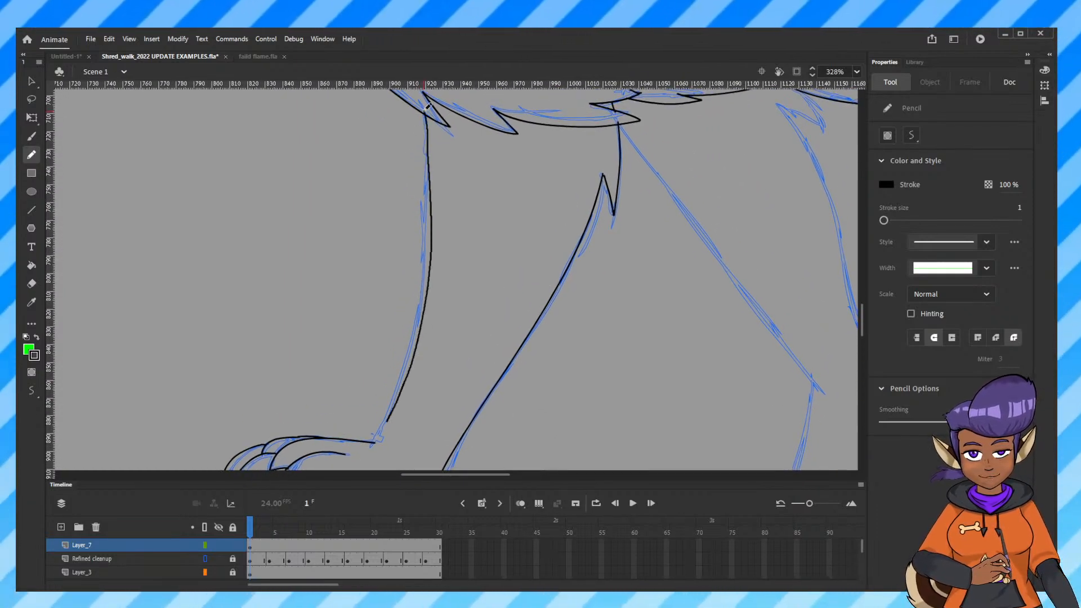
left_click_drag(425, 111, 424, 112)
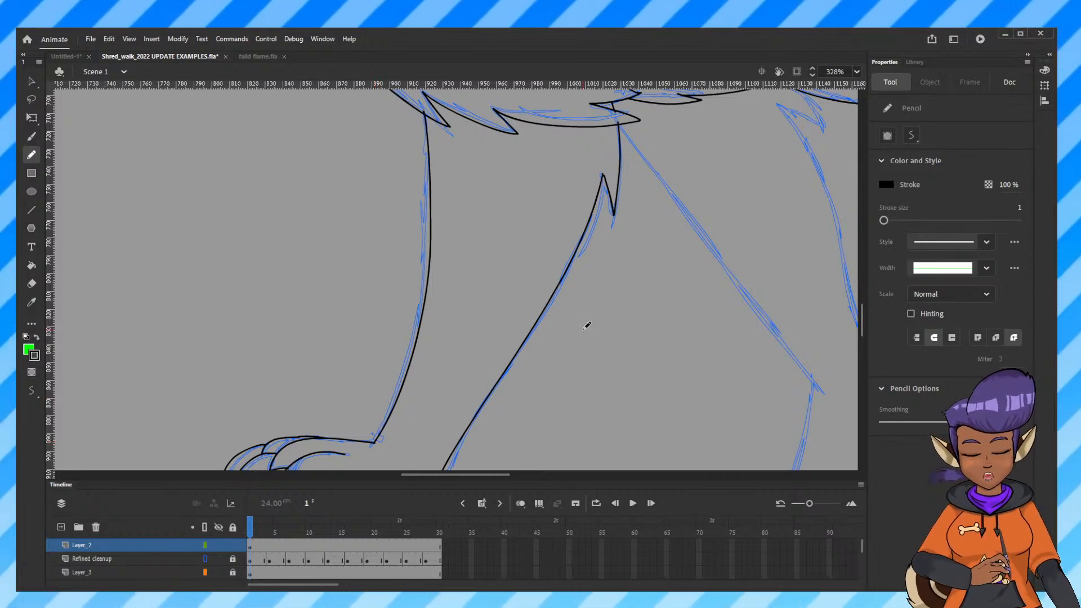
Ink the small fur tuft beneath the tail and the back edge of the rear leg's thigh.
key("ctrl+minus")
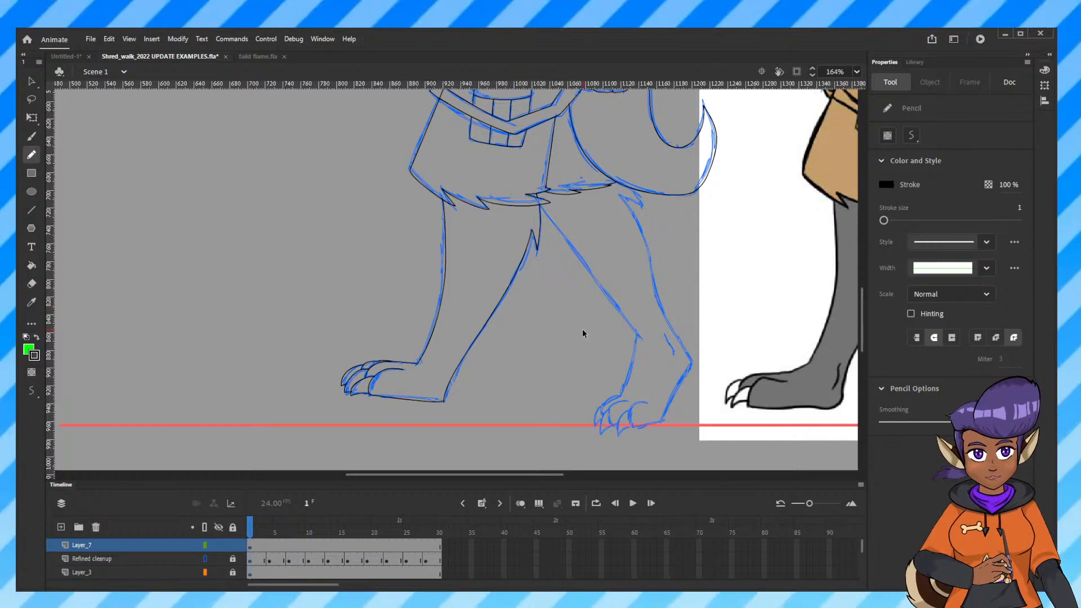
key("ctrl+equal")
left_click_drag(582, 333, 206, 260)
left_click_drag(330, 301, 314, 389)
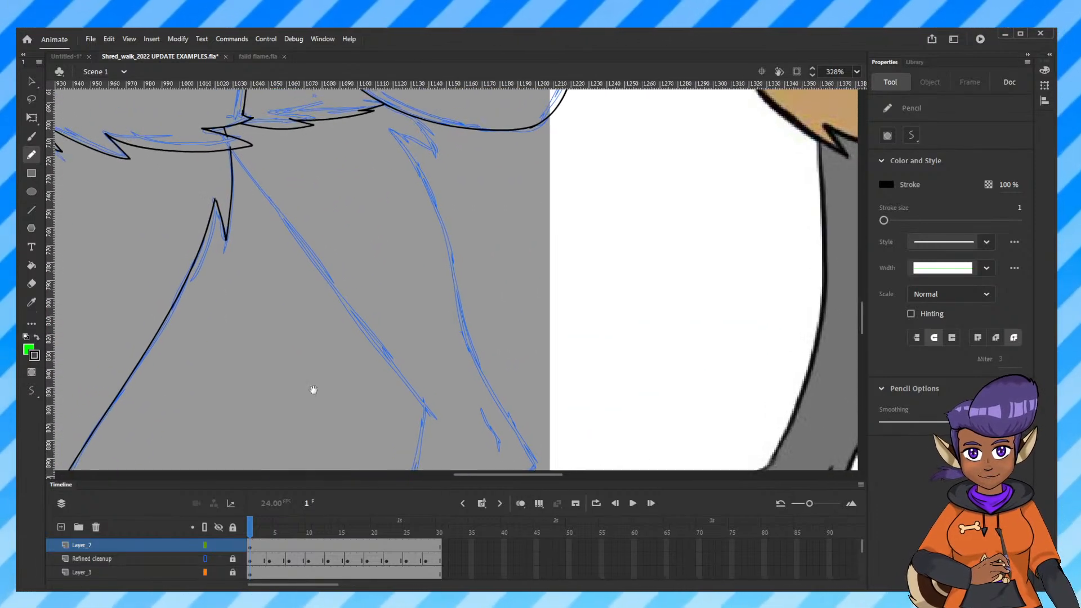
scroll(449, 273, "up", 3)
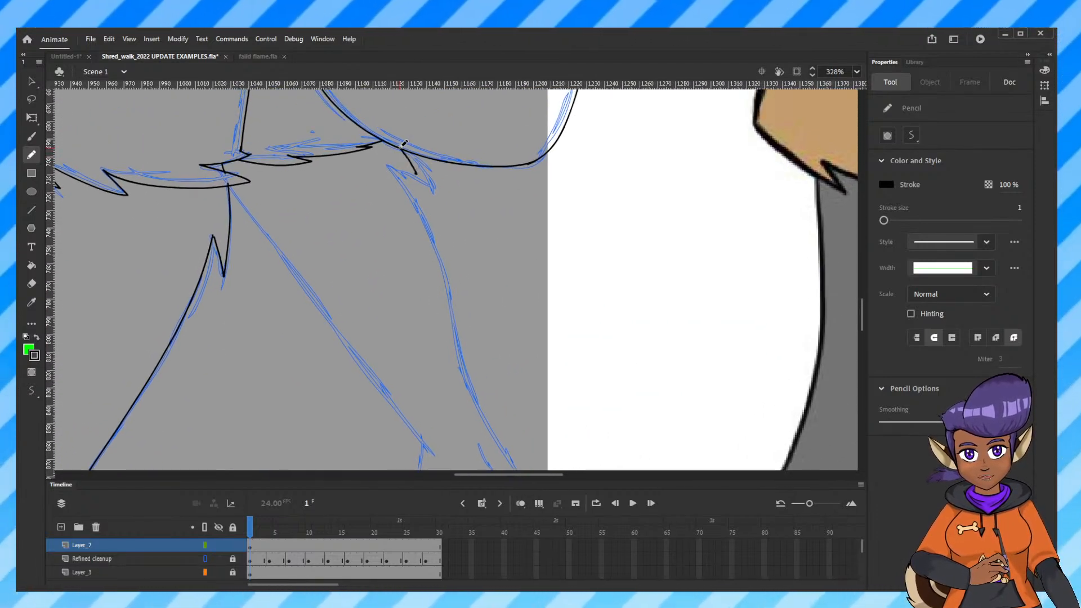
mouse_move(414, 185)
left_mouse_down()
mouse_move(399, 174)
mouse_move(431, 236)
mouse_move(483, 417)
left_mouse_up()
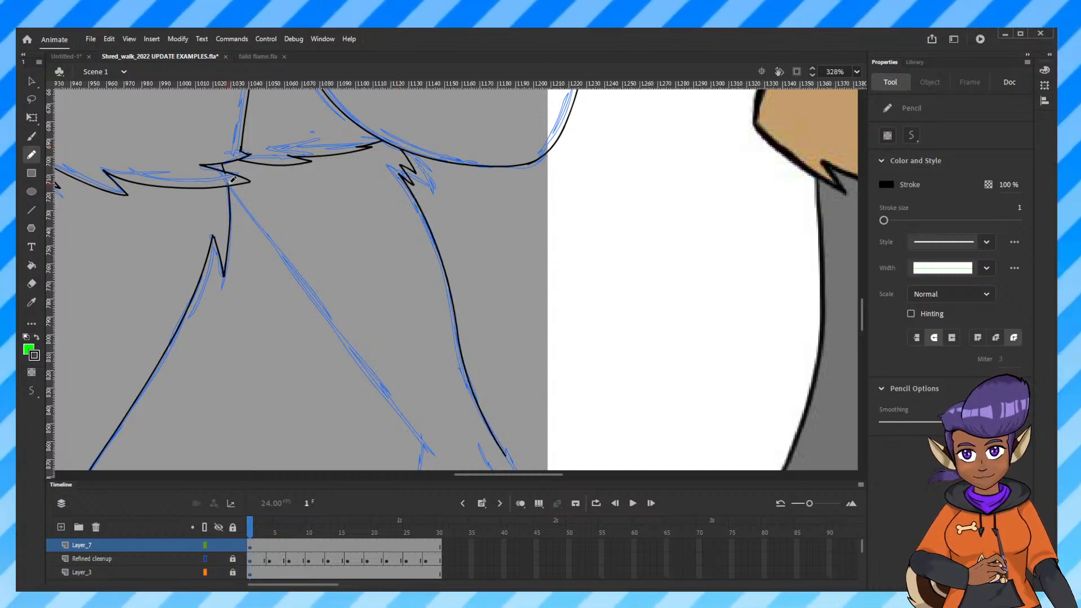
Ink the rear leg's front edge from the crotch past the knee to the foot, and its back edge around the heel joint.
mouse_move(231, 181)
left_mouse_down()
mouse_move(354, 357)
mouse_move(436, 450)
left_mouse_up()
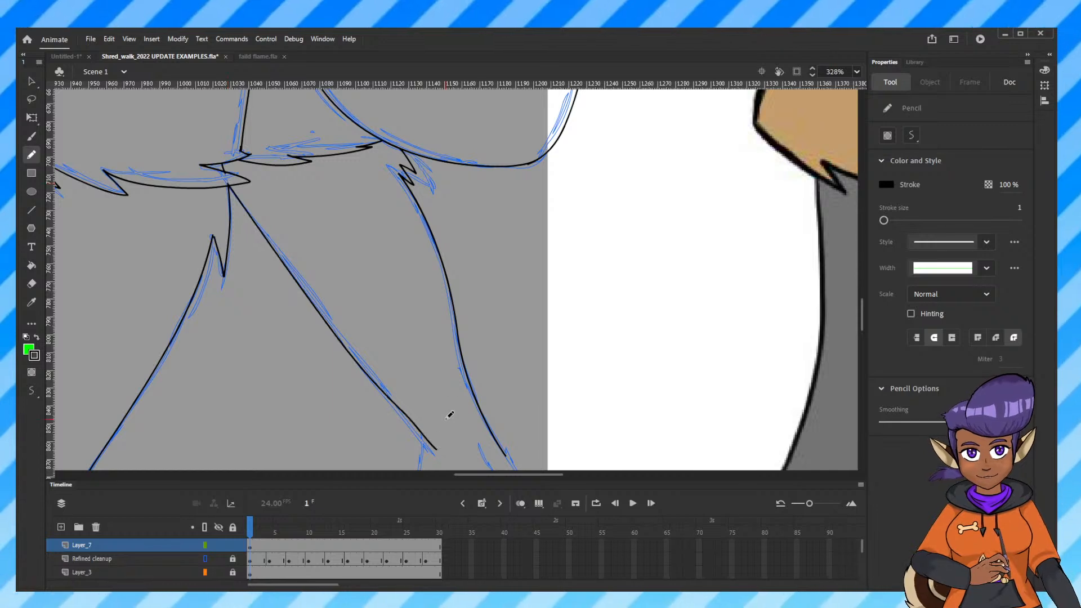
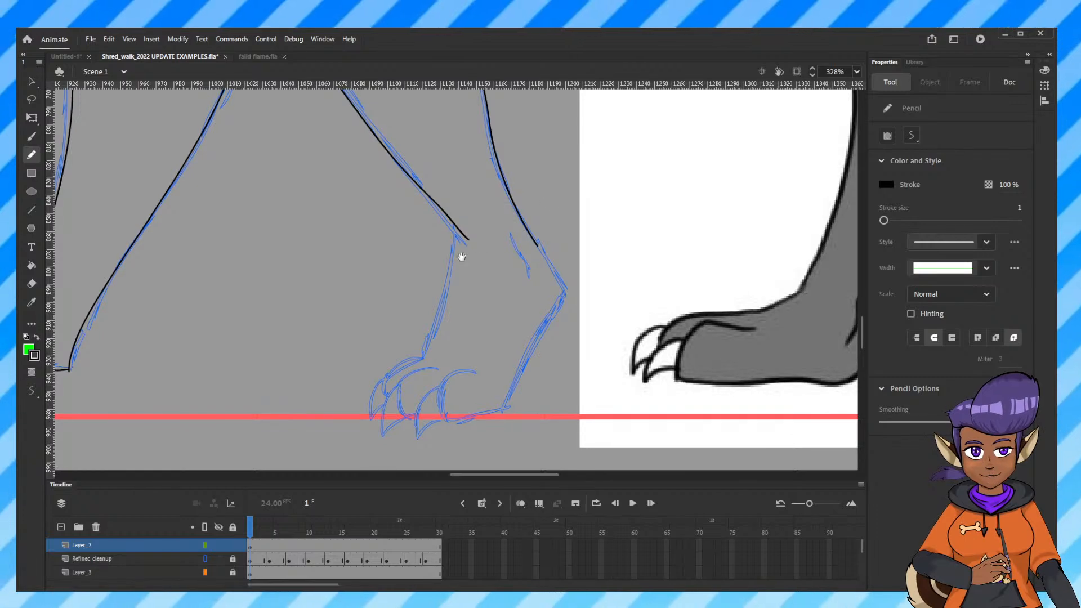
left_click_drag(457, 223, 431, 357)
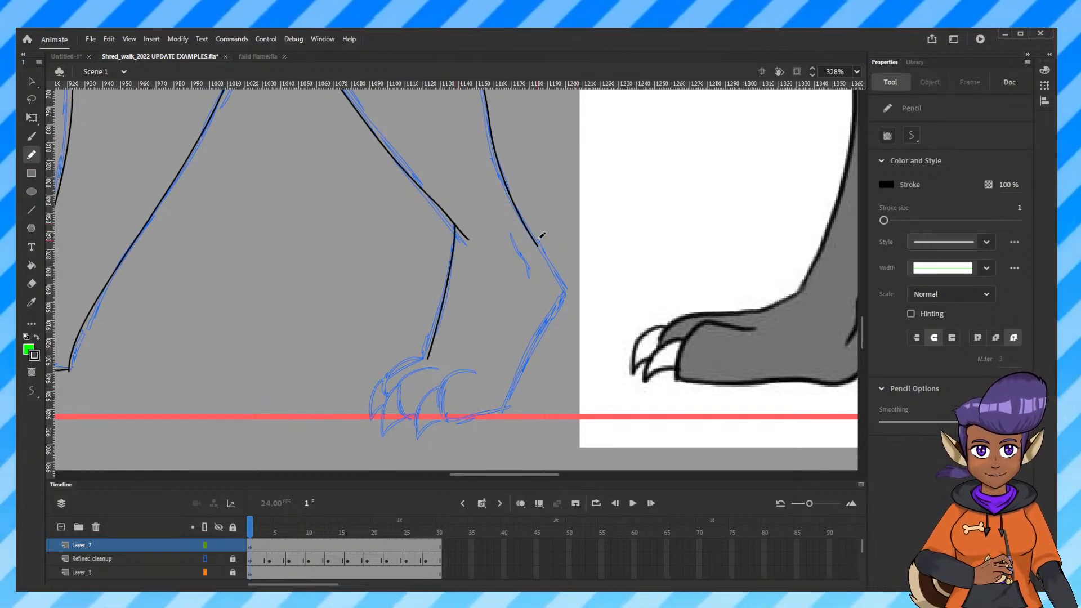
mouse_move(539, 243)
left_mouse_down()
mouse_move(562, 298)
mouse_move(504, 414)
left_mouse_up()
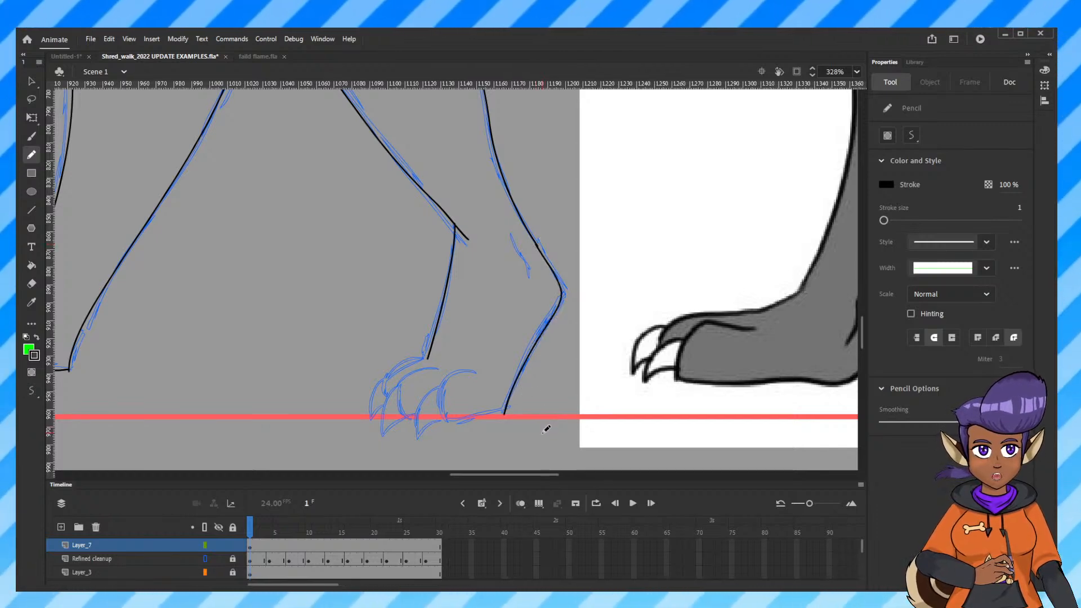
Ink the rear foot's sole, toe arcs, claws and top edge over the blue sketch.
scroll(534, 410, "left", 5)
scroll(534, 410, "down", 3)
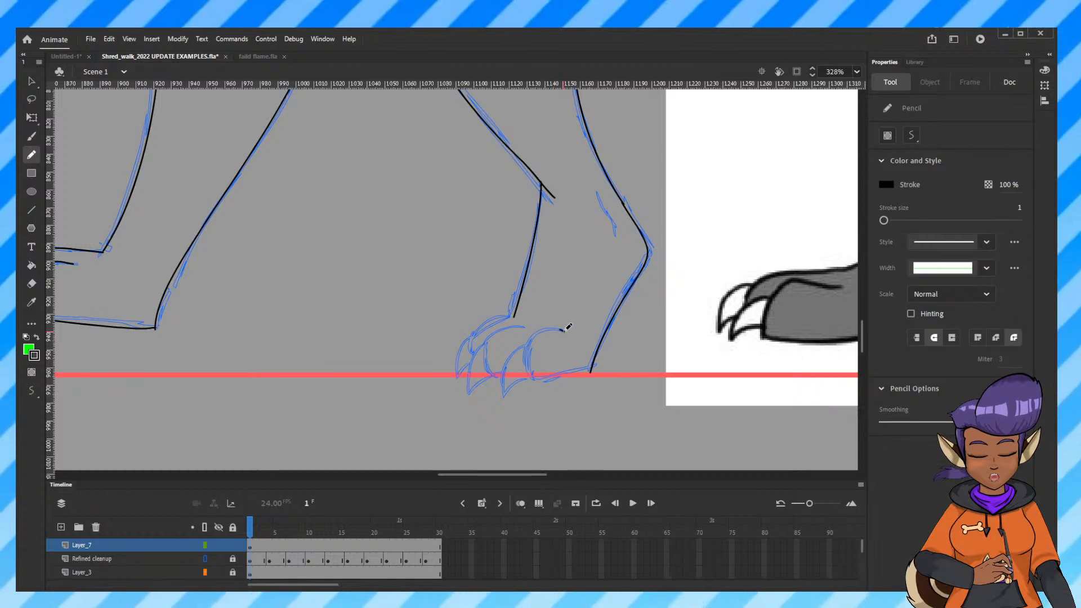
mouse_move(562, 329)
left_mouse_down()
mouse_move(527, 369)
mouse_move(560, 378)
mouse_move(534, 339)
left_mouse_up()
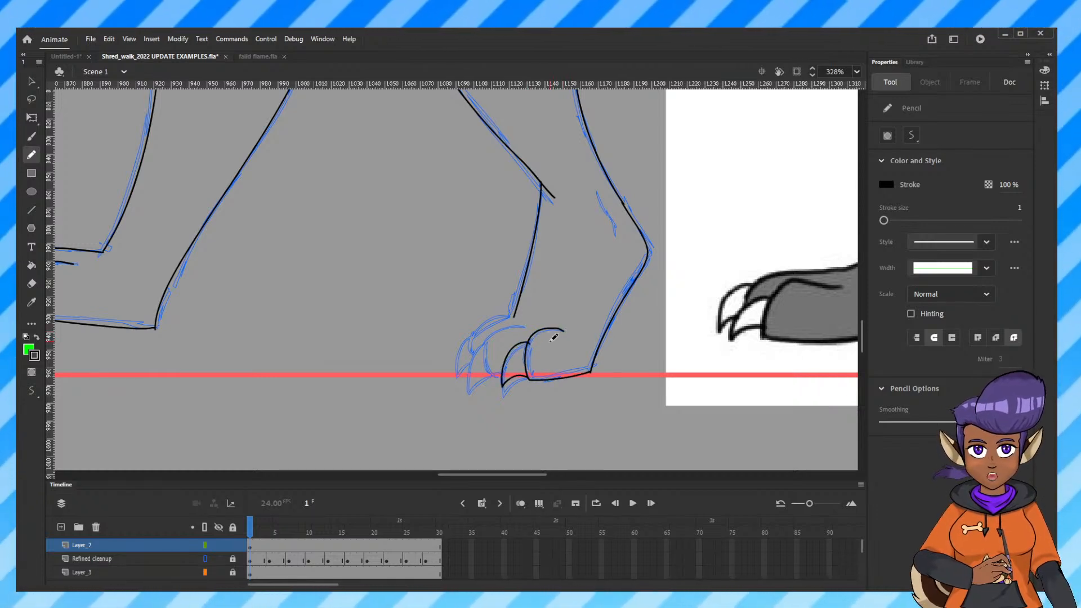
left_click_drag(529, 325, 485, 349)
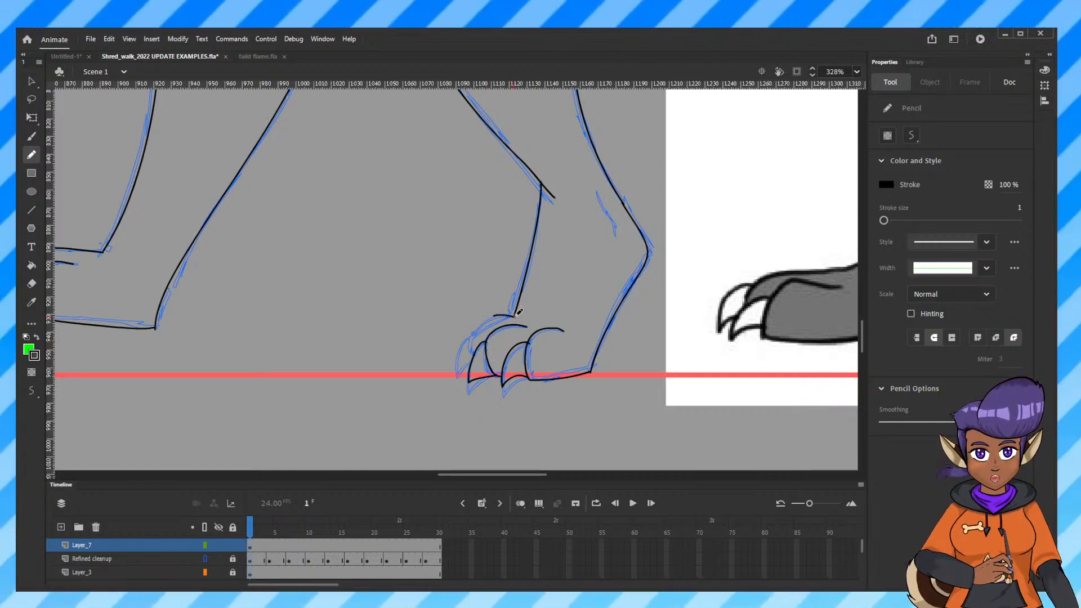
left_click_drag(471, 332, 452, 373)
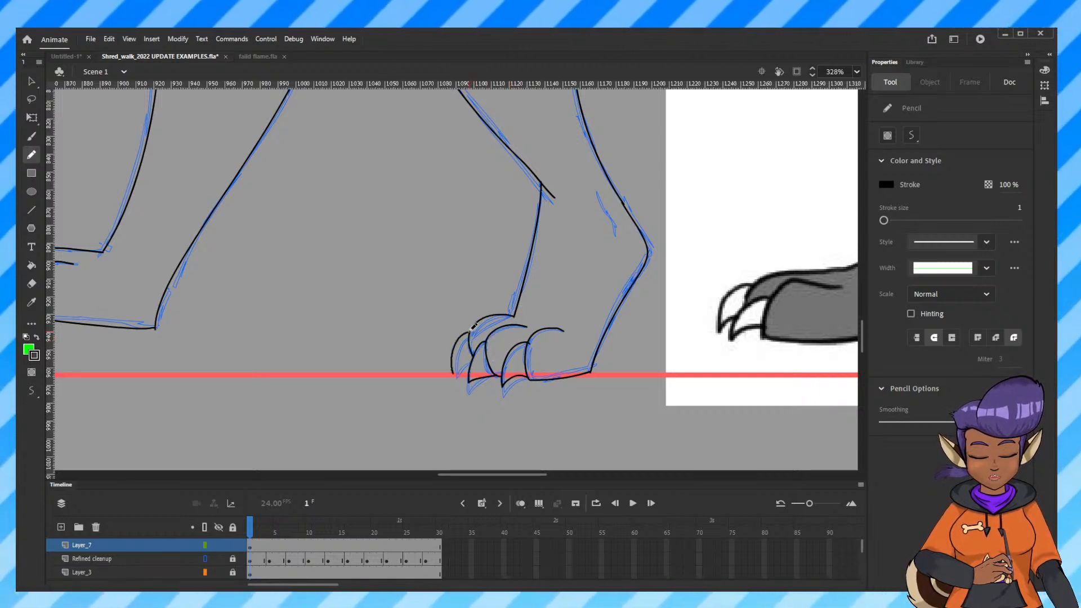
Ink the short crease line inside the rear leg just above the heel joint, redoing the first stroke.
left_click_drag(598, 192, 614, 236)
key("ctrl+z")
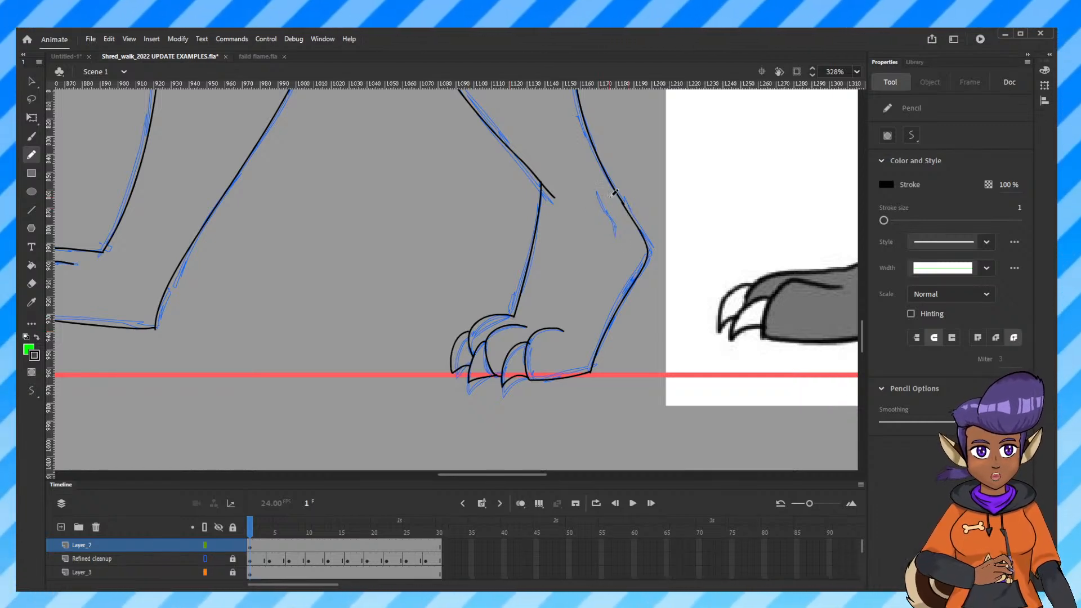
left_click_drag(598, 191, 616, 237)
Ink the Y-shaped fabric crease on the shorts below the belt.
scroll(331, 349, "up", 10)
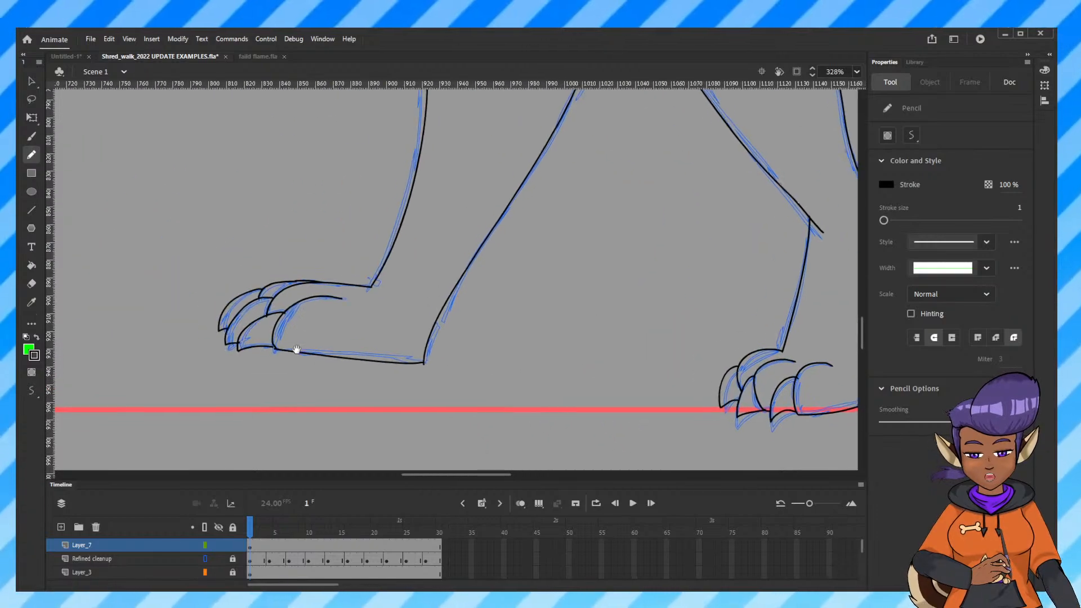
scroll(555, 359, "up", 8)
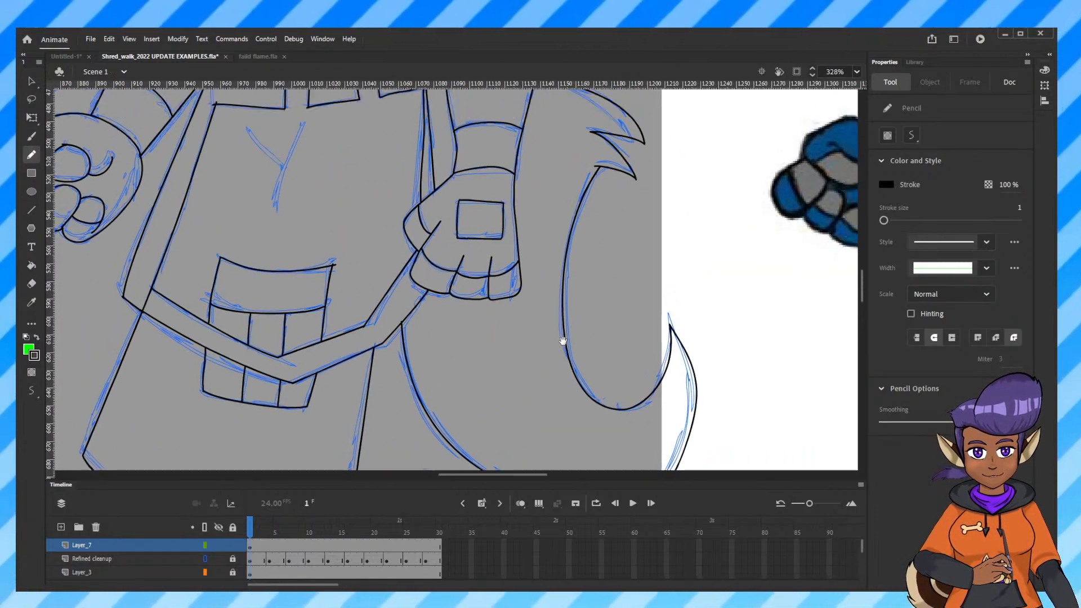
left_click_drag(295, 281, 261, 365)
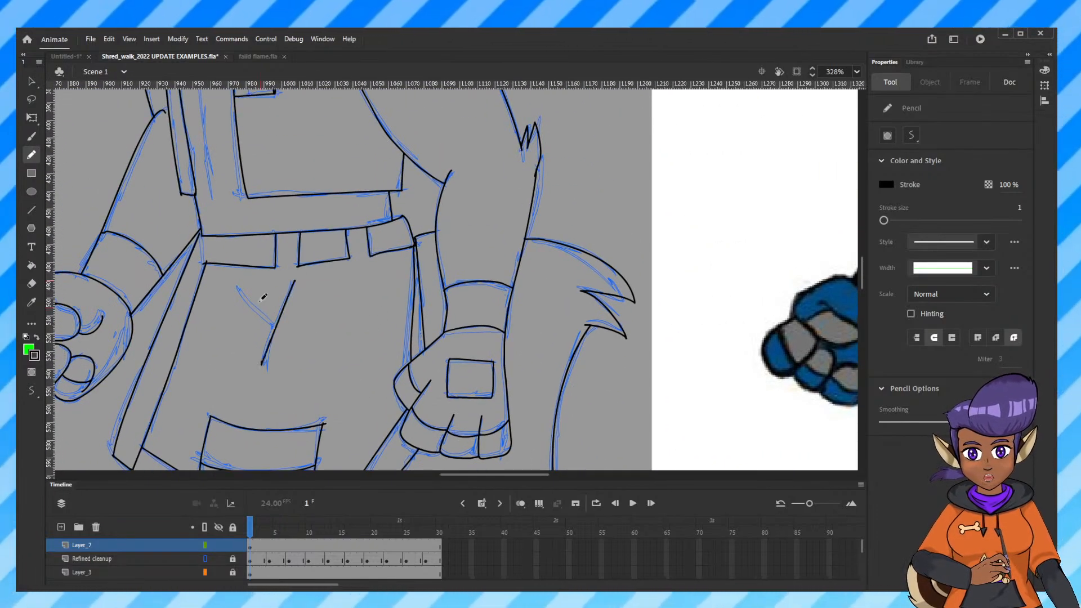
left_click_drag(241, 289, 276, 325)
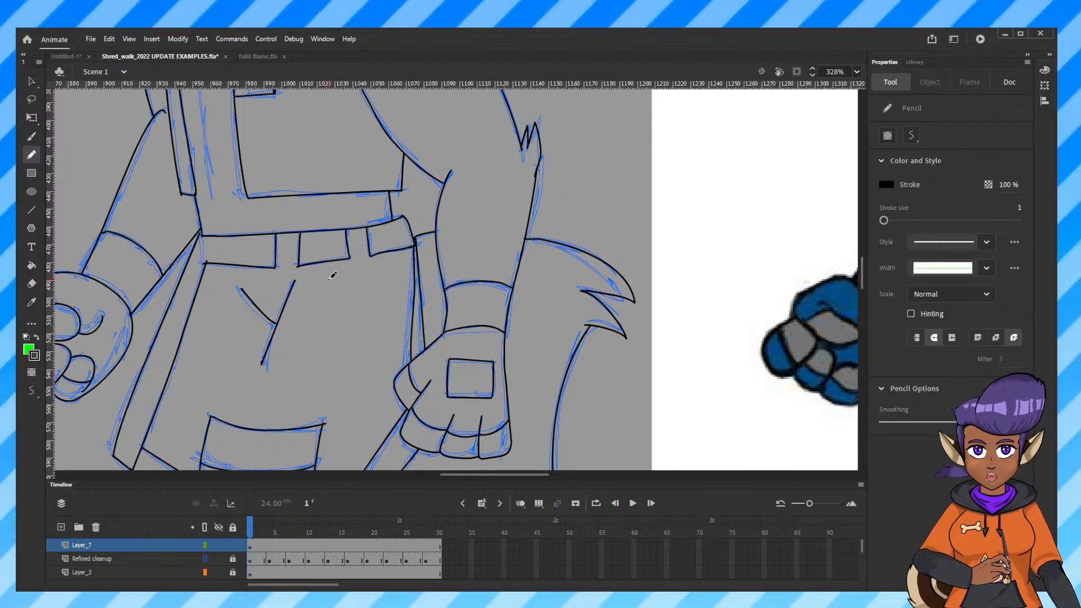
Hide the Refined cleanup layer and inspect the black line art around the shorts and hands up close.
key("ctrl+minus")
key("ctrl+minus")
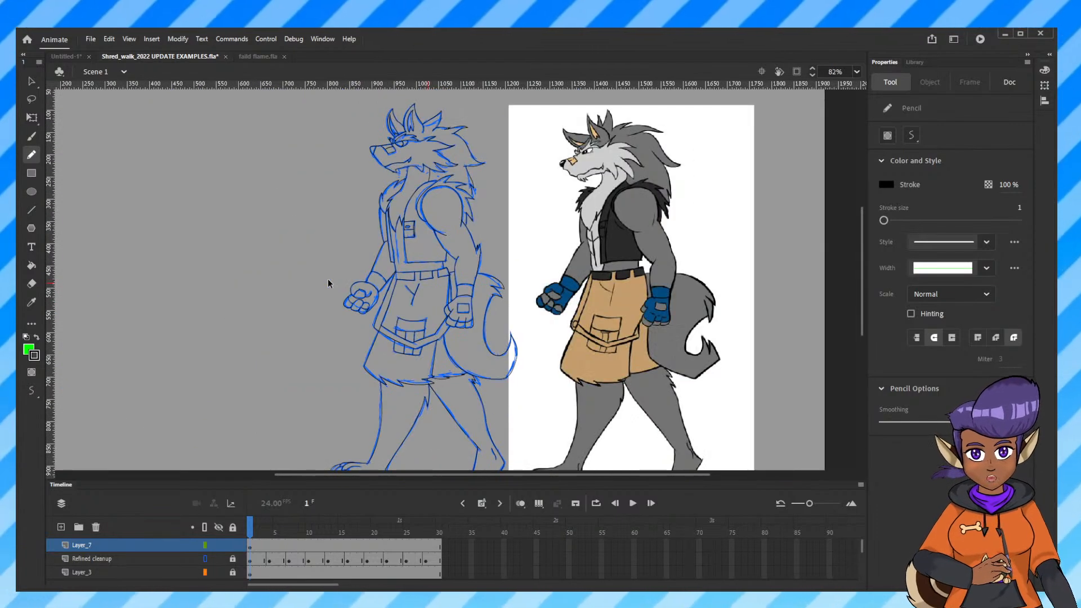
left_click(220, 558)
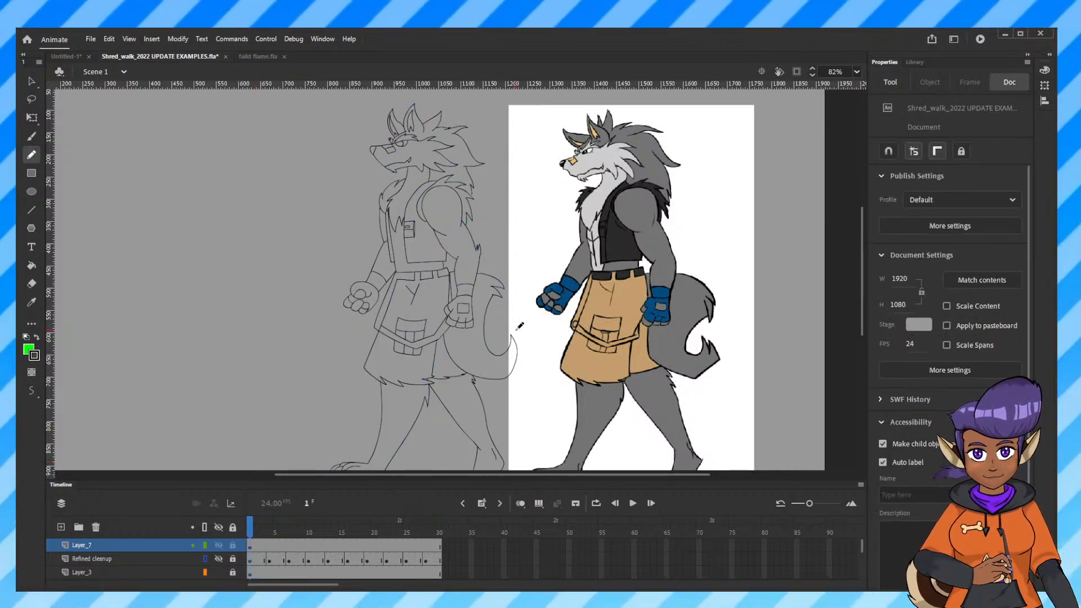
key("ctrl+equal")
key("ctrl+equal")
left_click_drag(475, 343, 806, 234)
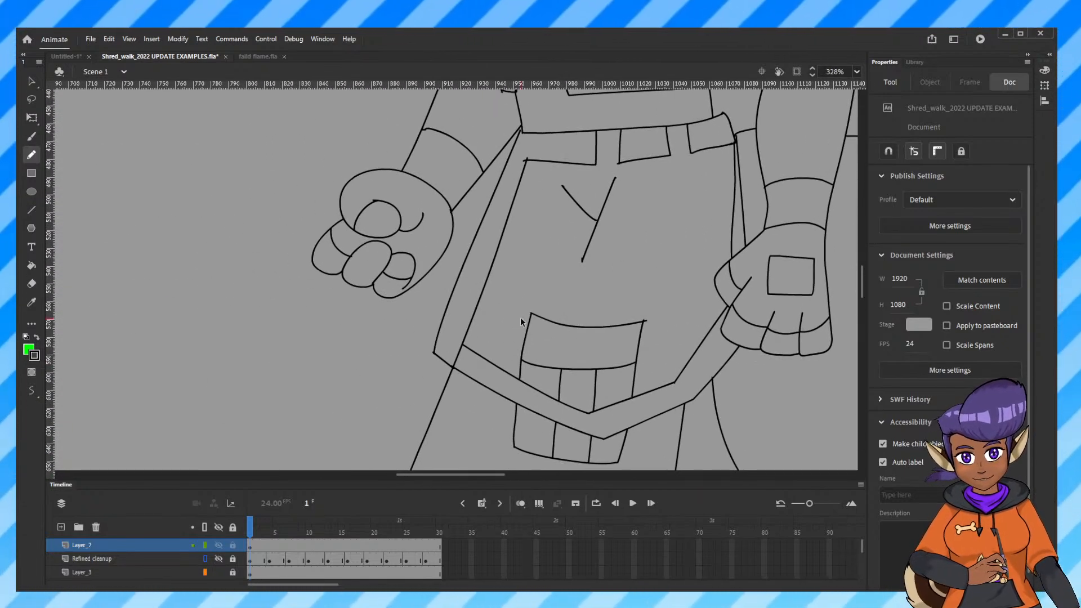
Show the Refined cleanup layer again and delete the inked lines of the forward fist in front of the shorts.
left_click(219, 560)
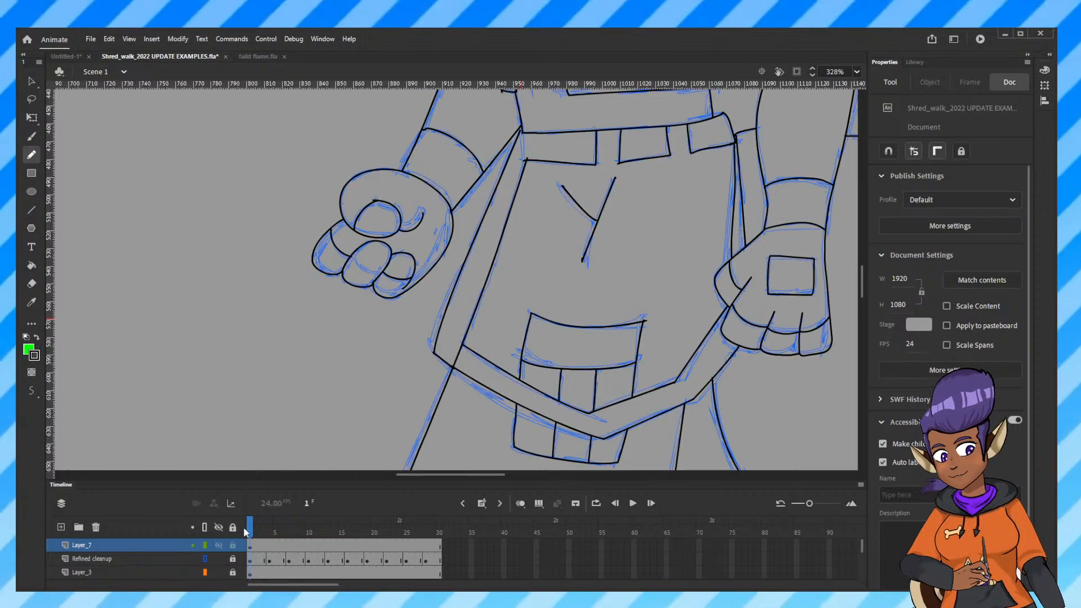
key("l")
mouse_move(444, 204)
left_mouse_down()
mouse_move(360, 160)
mouse_move(292, 280)
mouse_move(379, 328)
mouse_move(461, 227)
left_mouse_up()
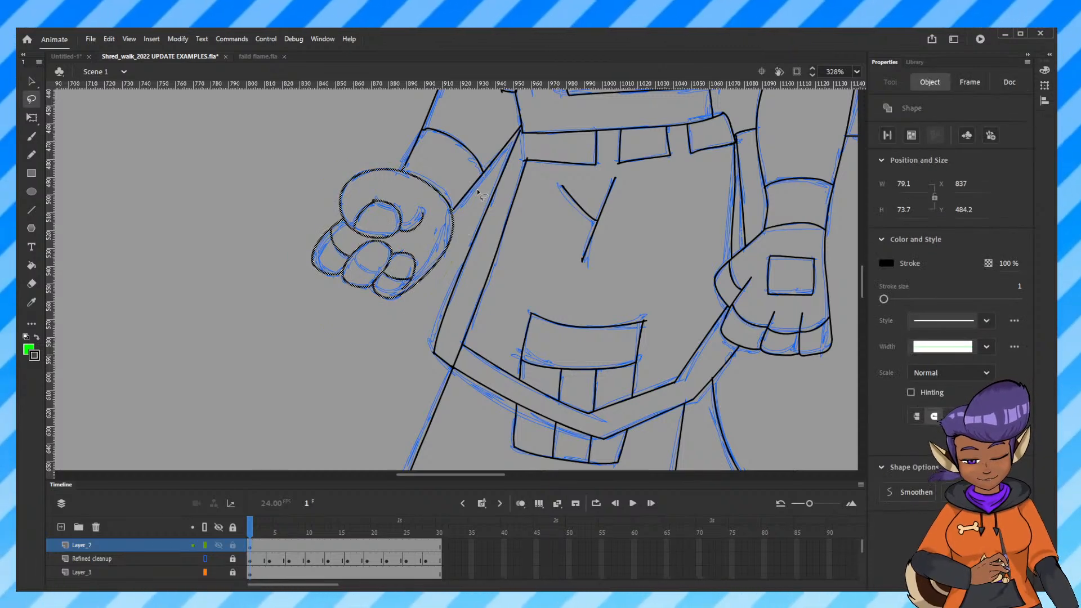
key("Delete")
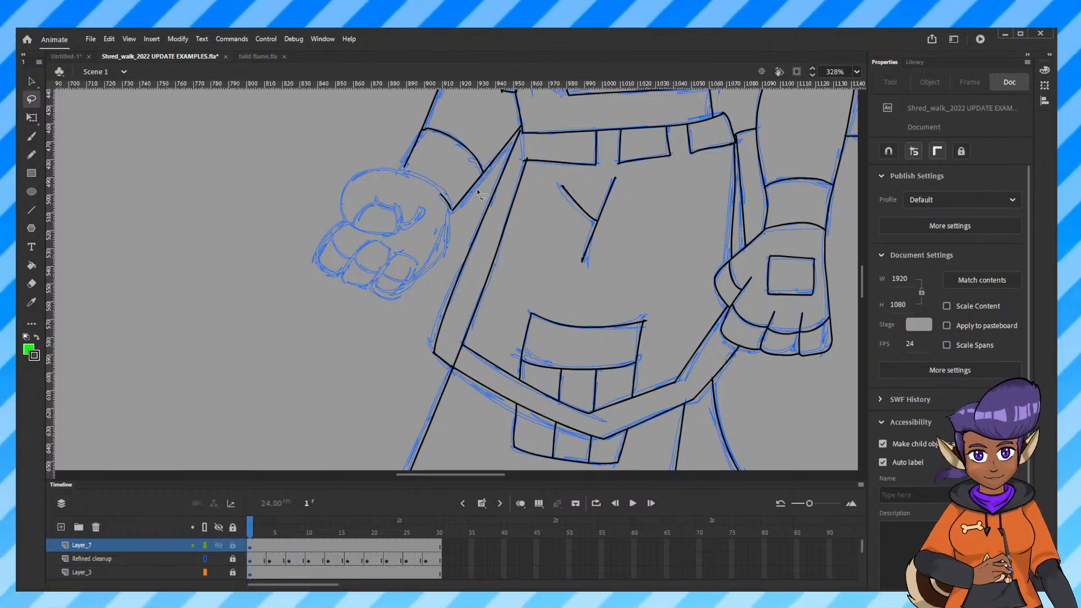
Re-ink the forward fist's wrist curve, thumb, palm crease and outer hand contour with the Pencil tool.
left_click(32, 157)
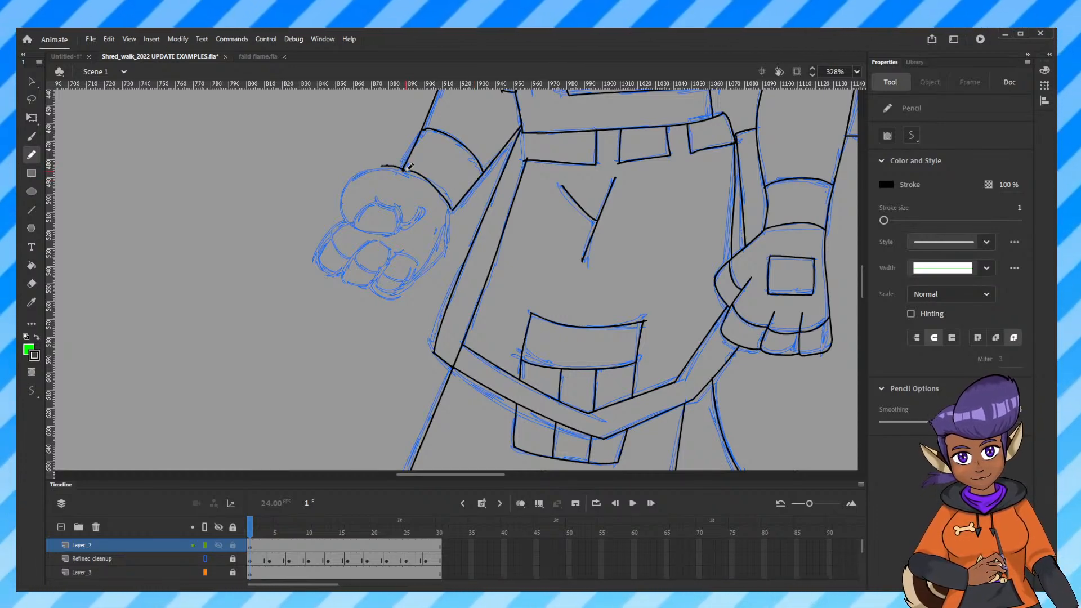
left_click_drag(343, 183, 369, 231)
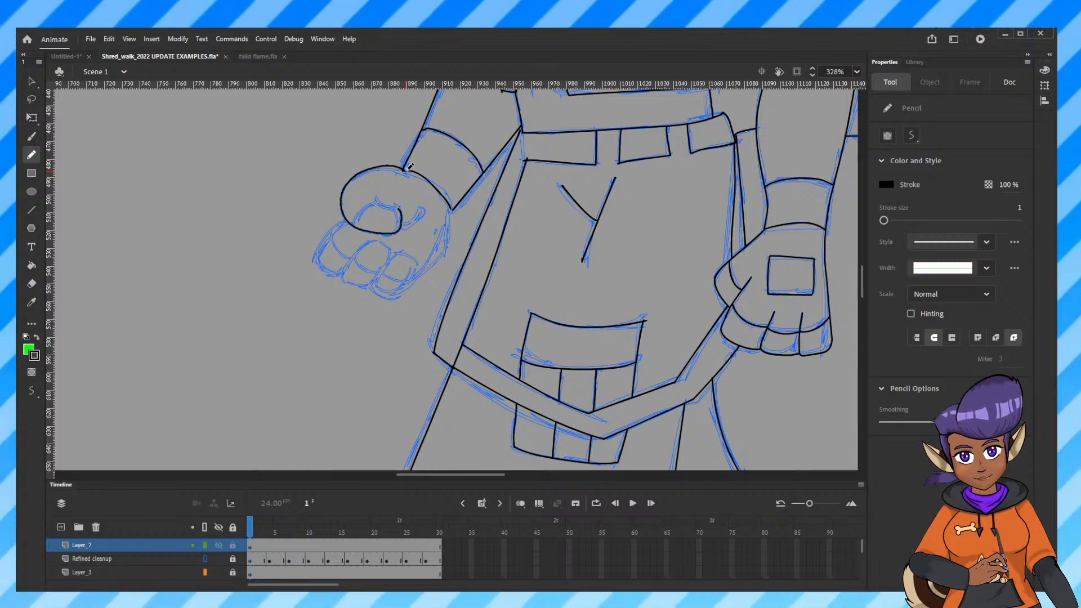
left_click_drag(403, 223, 423, 210)
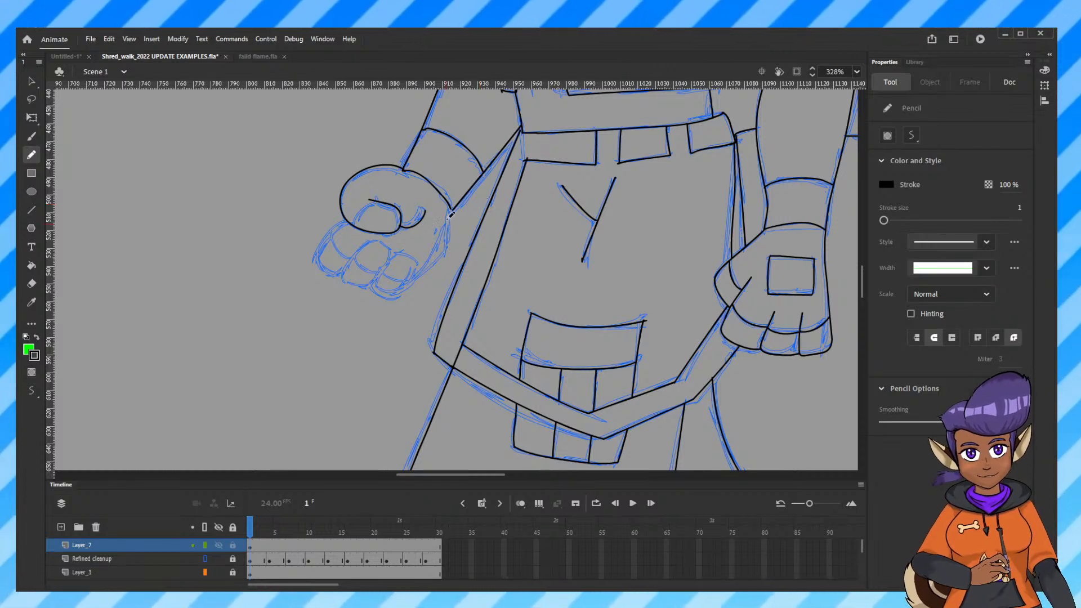
left_click_drag(451, 231, 419, 276)
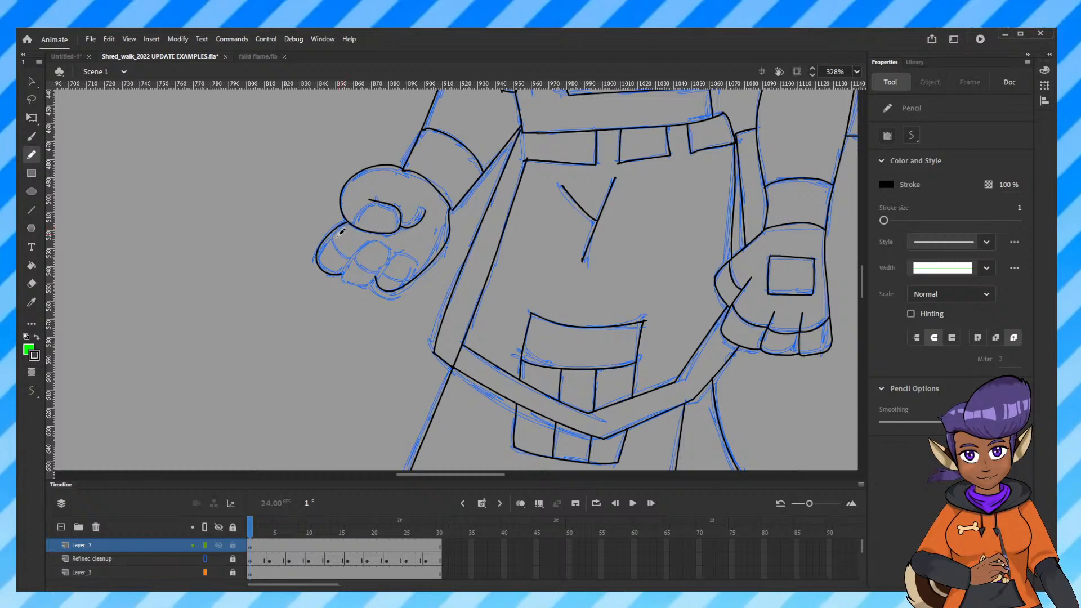
Ink the forward fist's finger divisions and knuckle lines, and close the thumb tip and wrist edge.
left_click_drag(344, 226, 356, 236)
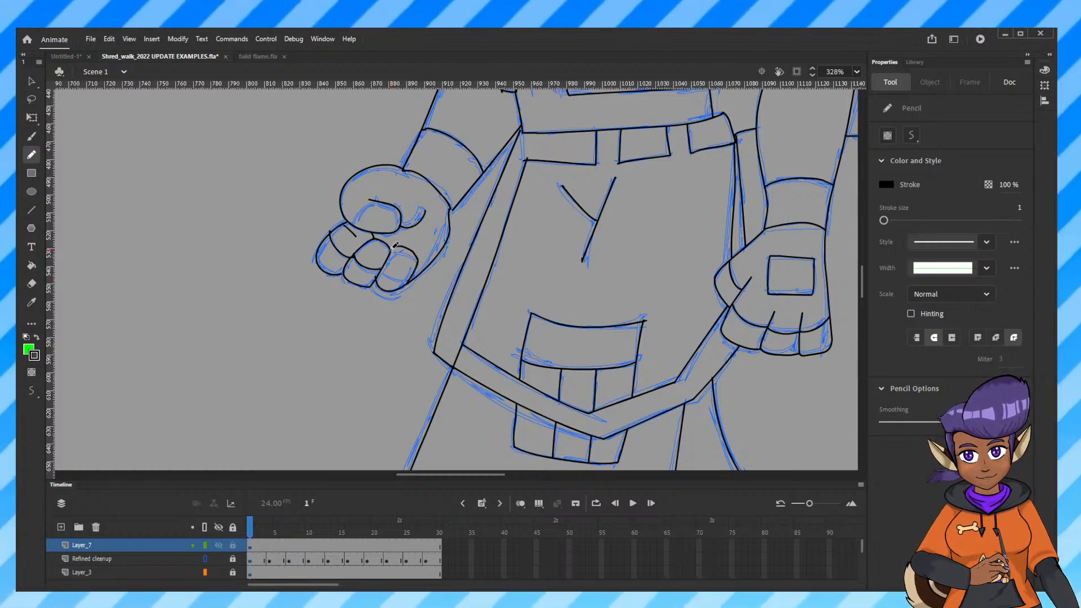
key("ctrl+z")
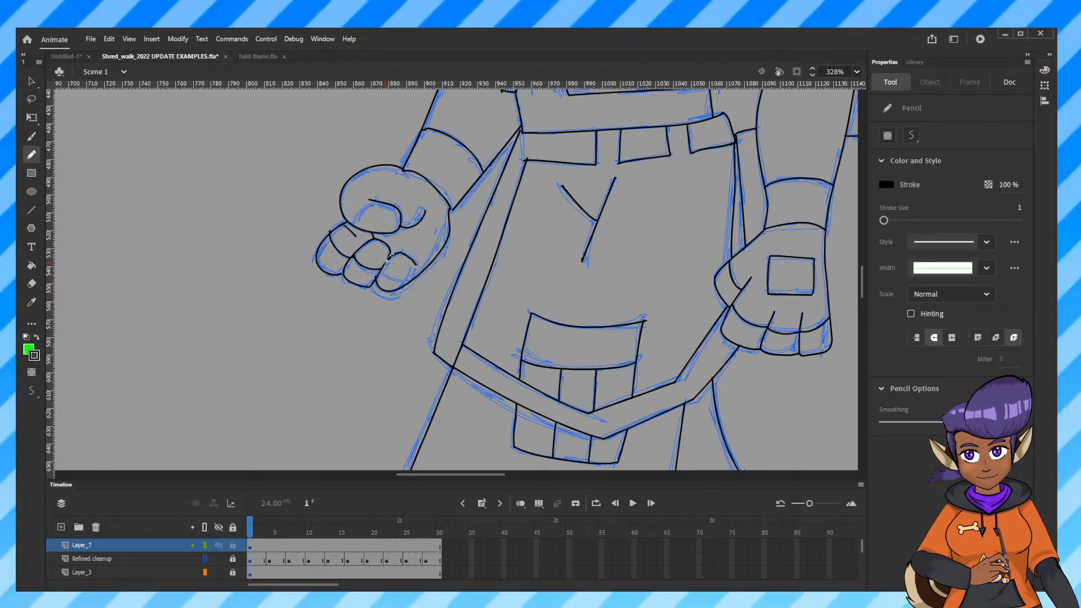
mouse_move(416, 264)
left_mouse_down()
mouse_move(408, 284)
mouse_move(413, 276)
left_mouse_up()
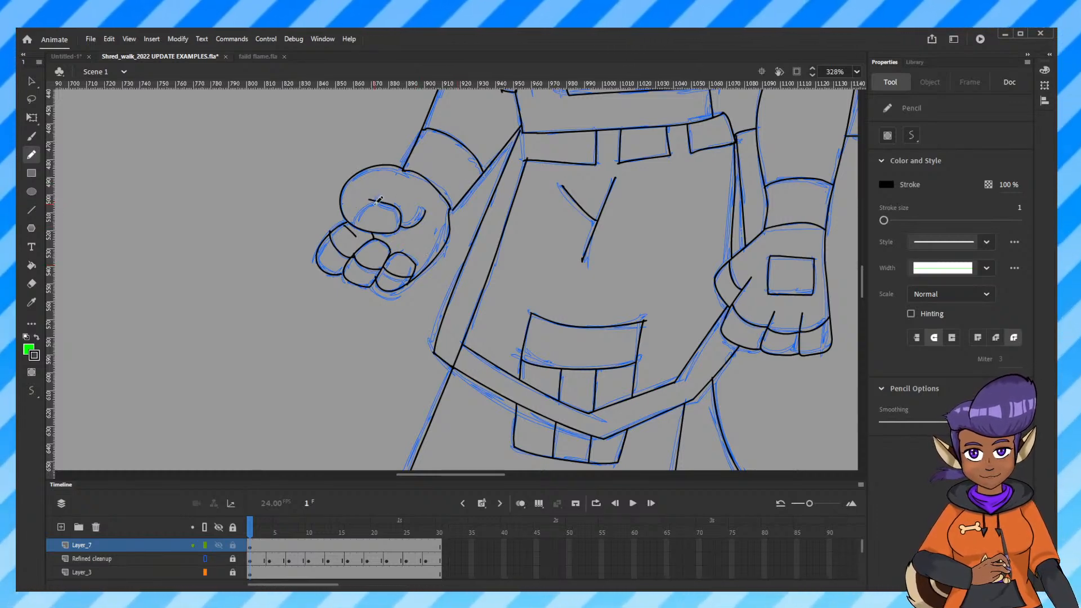
mouse_move(375, 201)
left_mouse_down()
mouse_move(352, 223)
mouse_move(378, 255)
left_mouse_up()
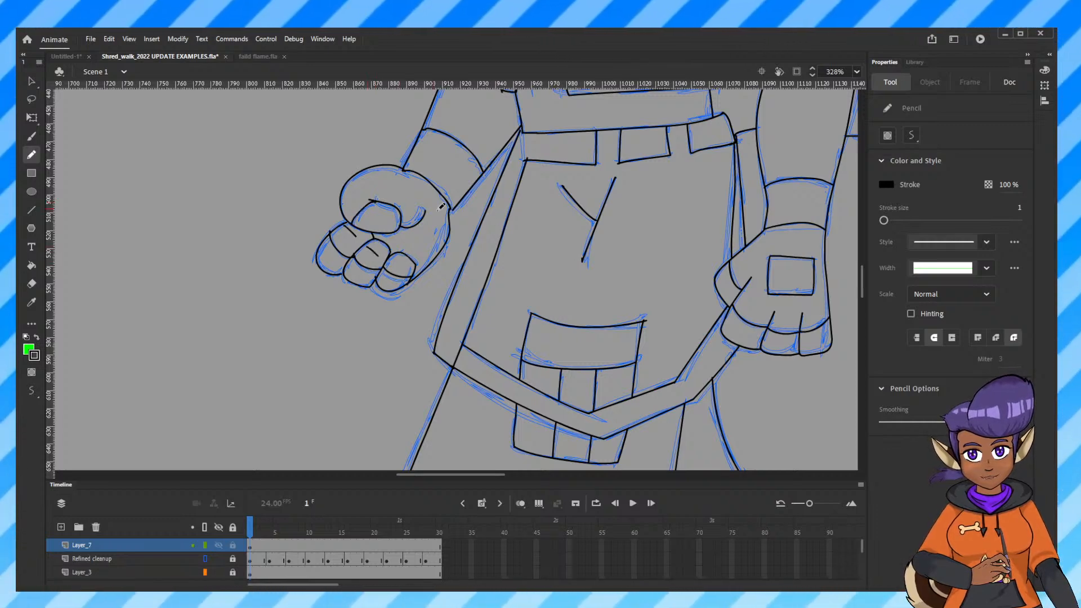
left_click_drag(442, 209, 449, 239)
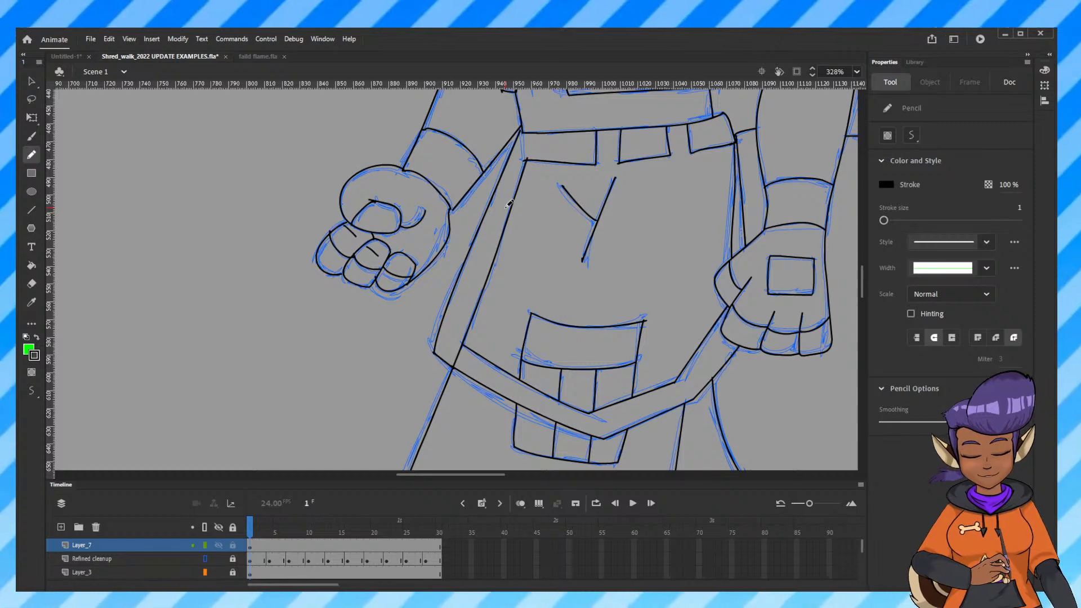
Hide the Refined cleanup layer and check the whole inked wolf on frame 1 against the colored reference.
key("ctrl+minus")
key("ctrl+minus")
key("ctrl+minus")
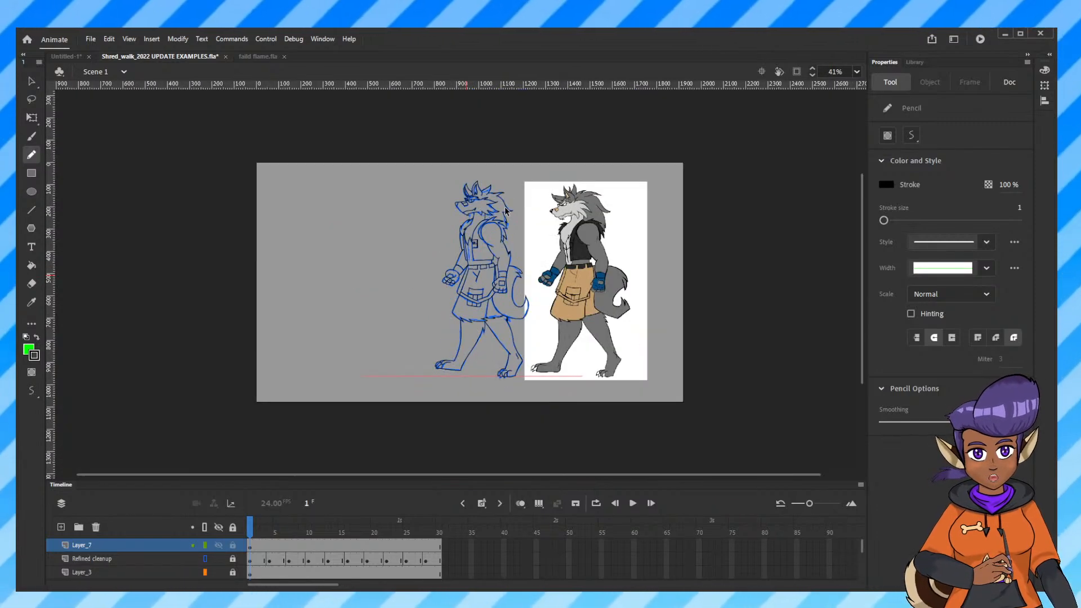
left_click(218, 558)
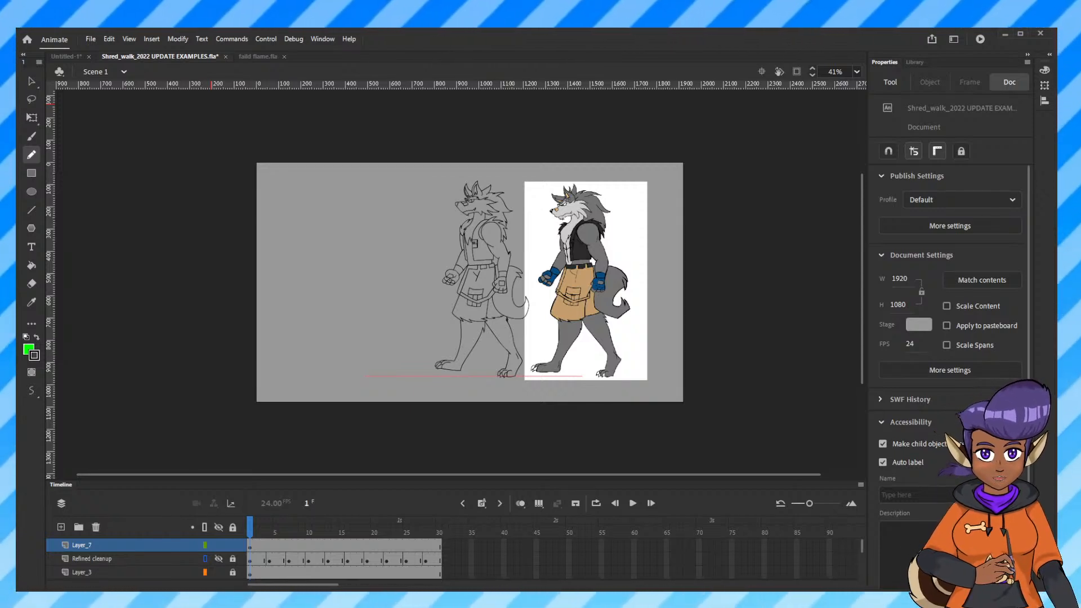
left_click(269, 530)
mouse_move(255, 527)
left_mouse_down()
mouse_move(287, 529)
mouse_move(249, 530)
left_mouse_up()
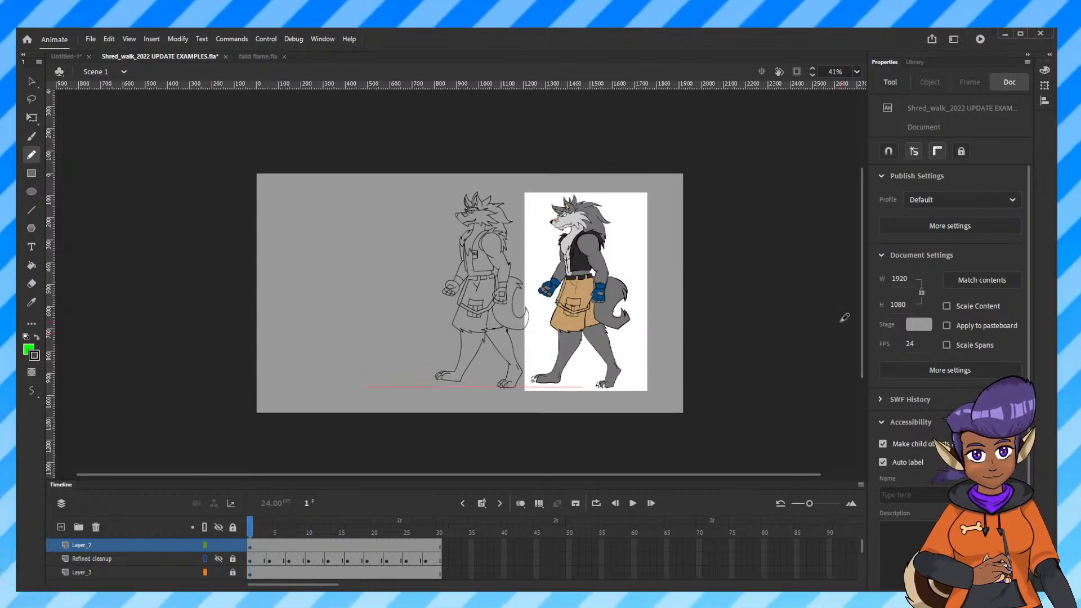
key("ctrl+equal")
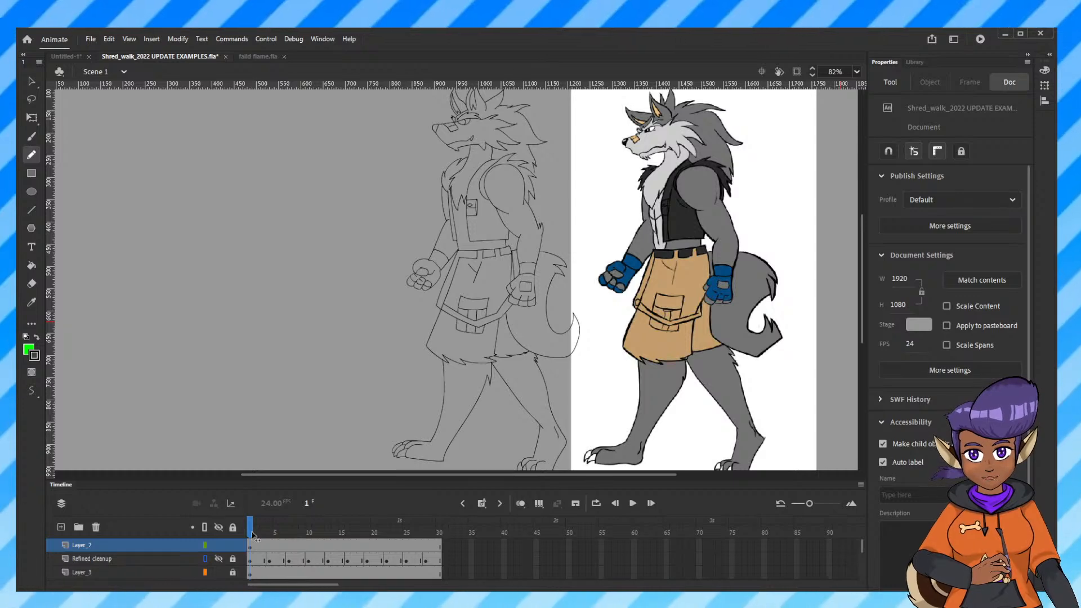
mouse_move(251, 531)
left_mouse_down()
mouse_move(313, 531)
mouse_move(253, 535)
left_mouse_up()
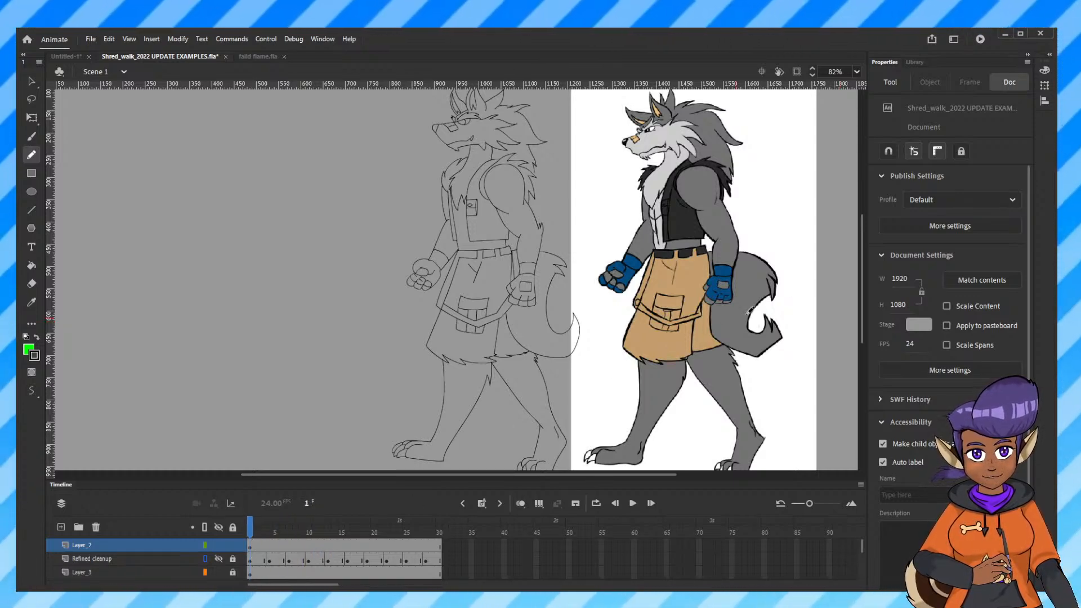
mouse_move(666, 425)
left_mouse_down()
mouse_move(679, 354)
mouse_move(612, 443)
mouse_move(615, 434)
left_mouse_up()
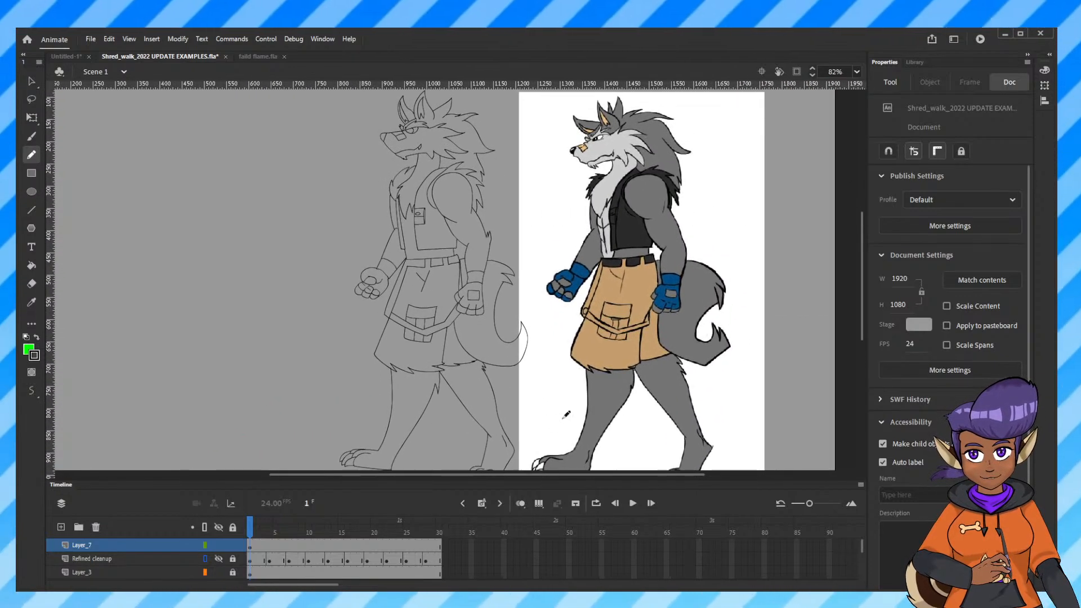
Insert a blank keyframe at frame 4 of Layer_7 and show the Refined cleanup sketch for that pose.
left_click(270, 545)
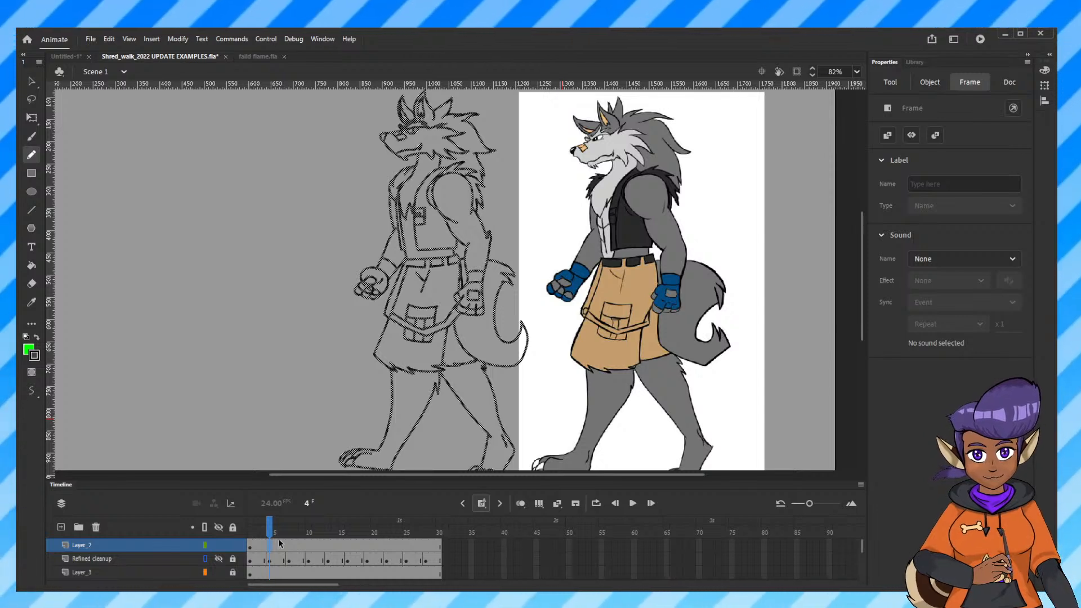
key("F7")
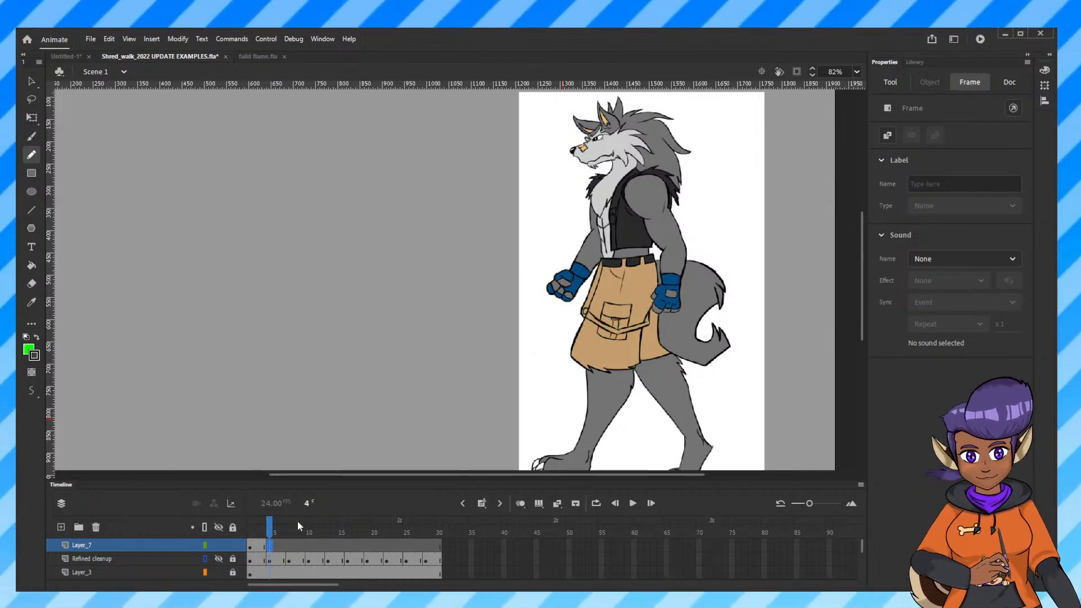
left_click(218, 558)
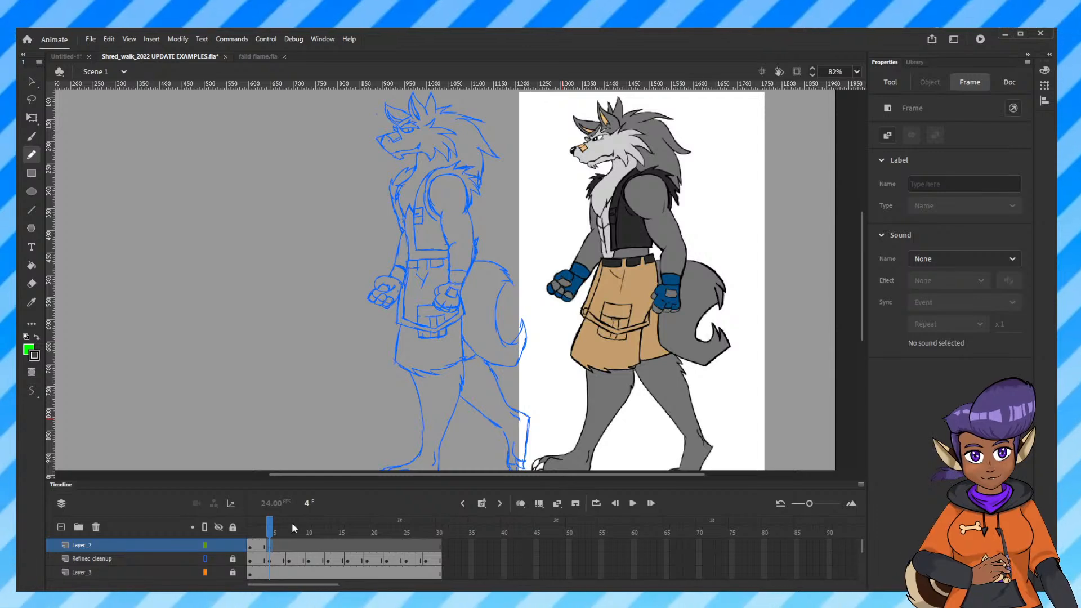
mouse_move(269, 526)
left_mouse_down()
mouse_move(250, 531)
mouse_move(270, 532)
left_mouse_up()
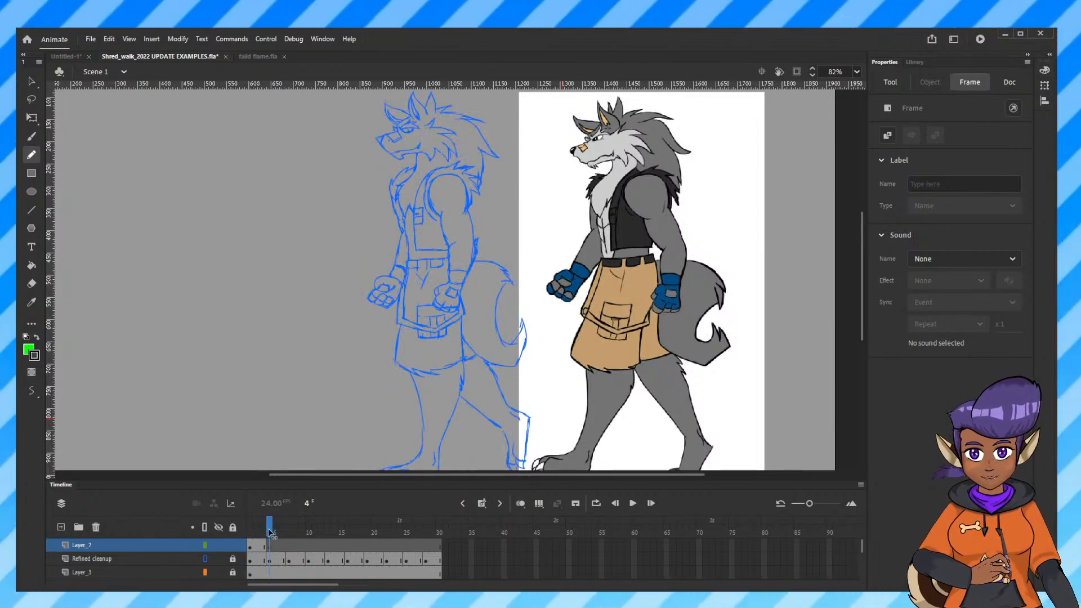
left_click(269, 545)
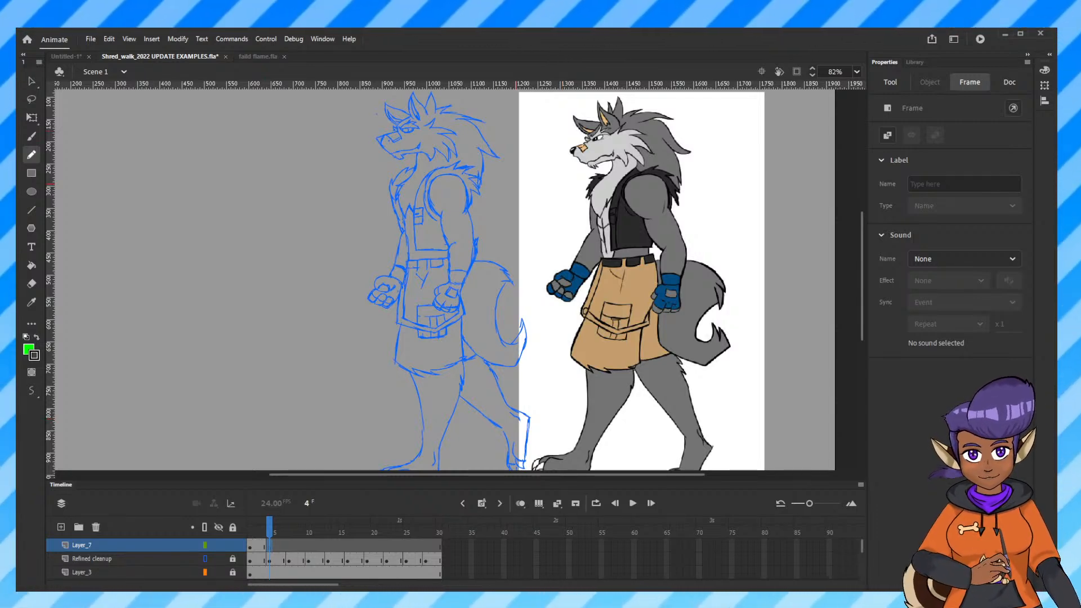
Try inking the bridge of the snout, nose and front muzzle outline on frame 4 with the Pencil, using onion skinning.
key("ctrl+equal")
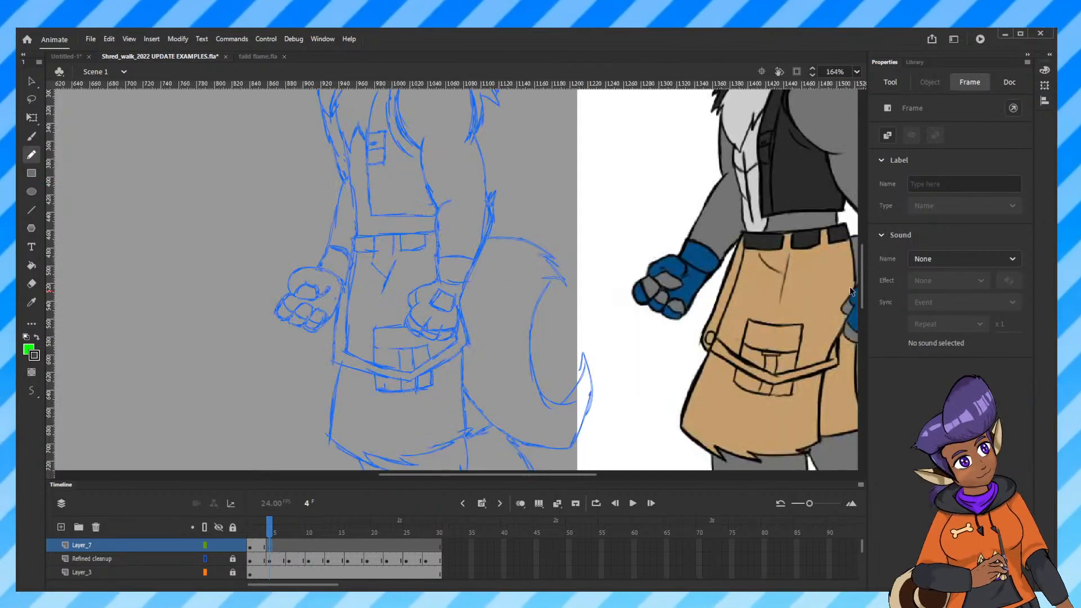
key("ctrl+equal")
key("ctrl+minus")
key("ctrl+minus")
key("ctrl+equal")
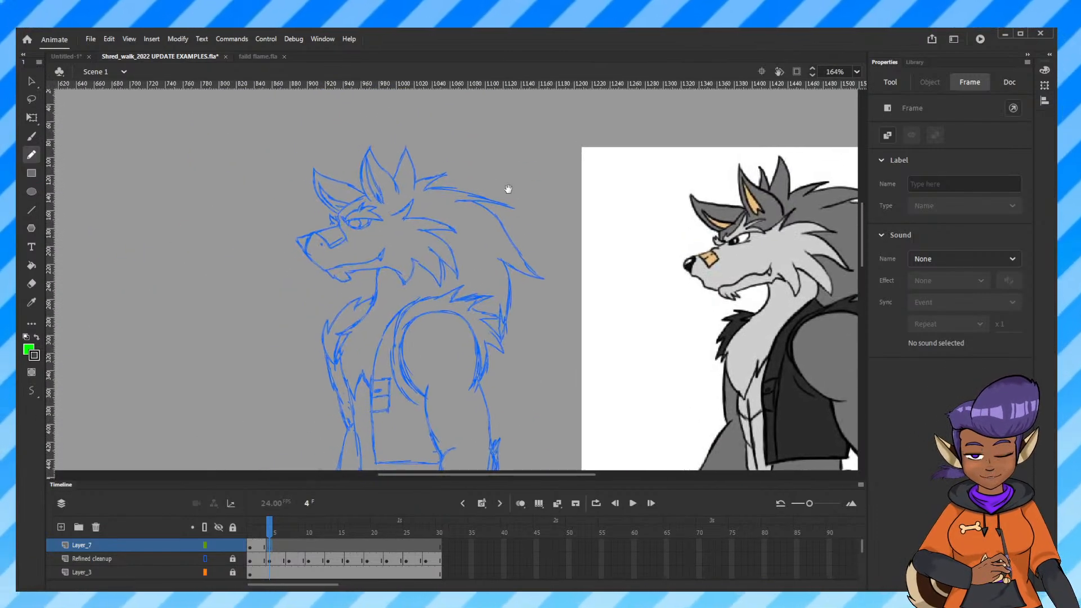
left_click_drag(509, 189, 529, 134)
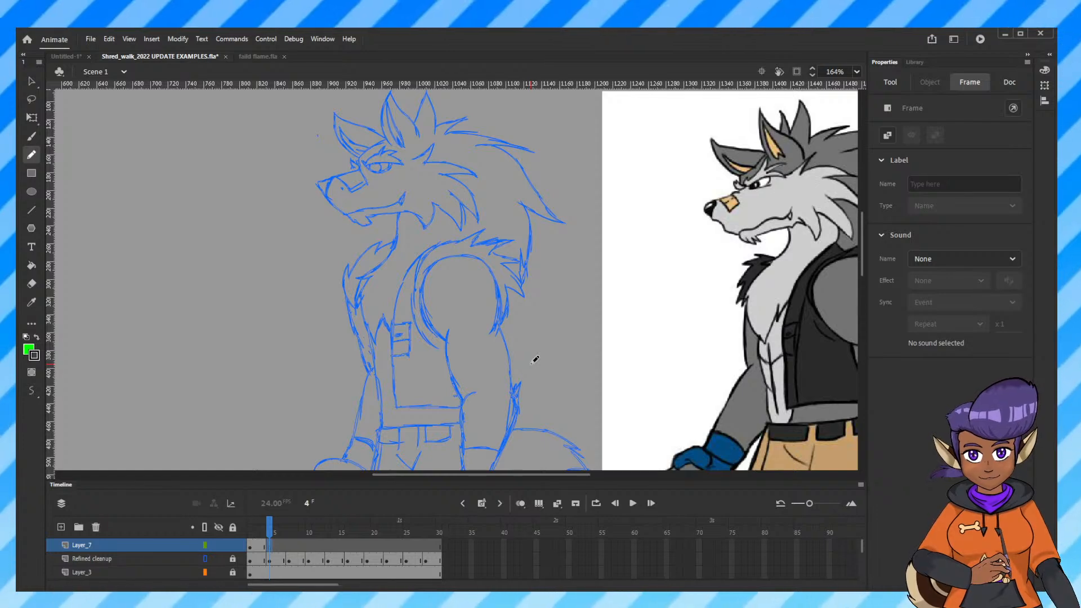
key("ctrl+equal")
scroll(565, 321, "up", 5)
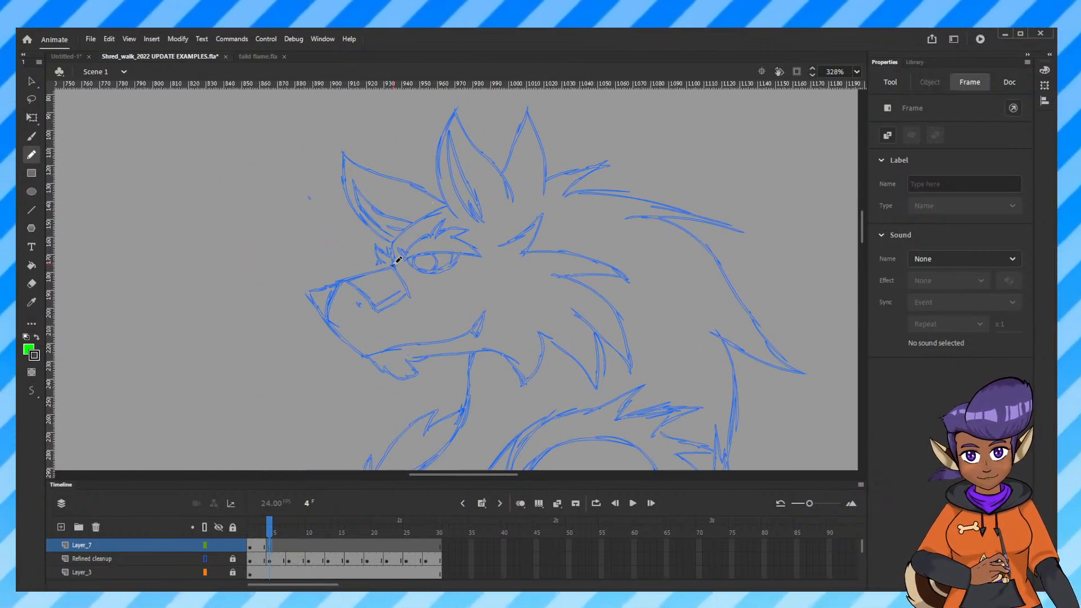
left_click_drag(394, 265, 315, 291)
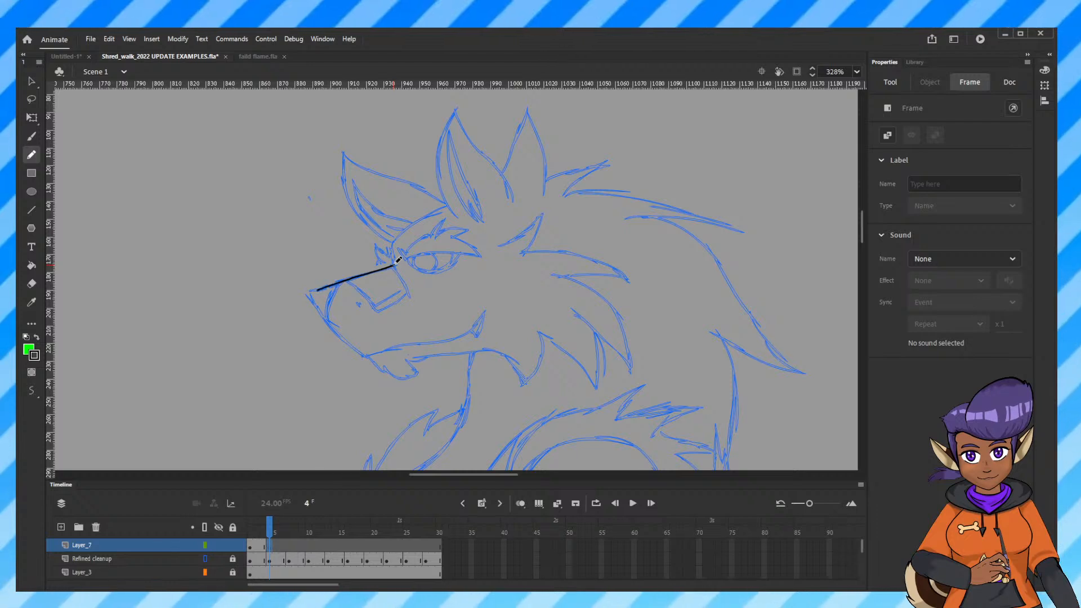
left_click(521, 504)
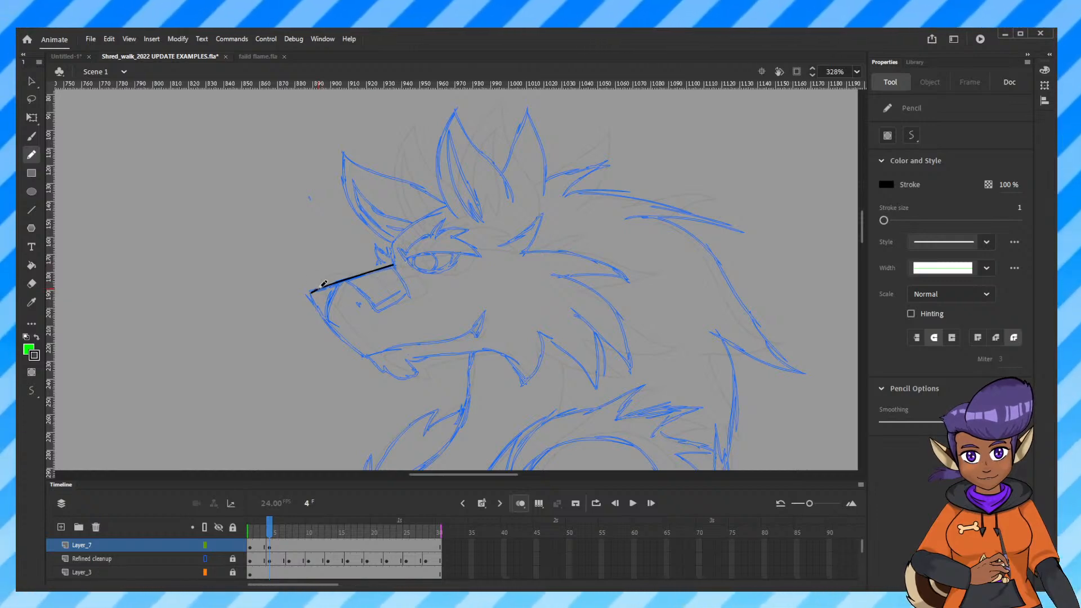
mouse_move(322, 286)
left_mouse_down()
mouse_move(310, 293)
mouse_move(398, 264)
mouse_move(321, 287)
mouse_move(315, 310)
left_mouse_up()
key("ctrl+z")
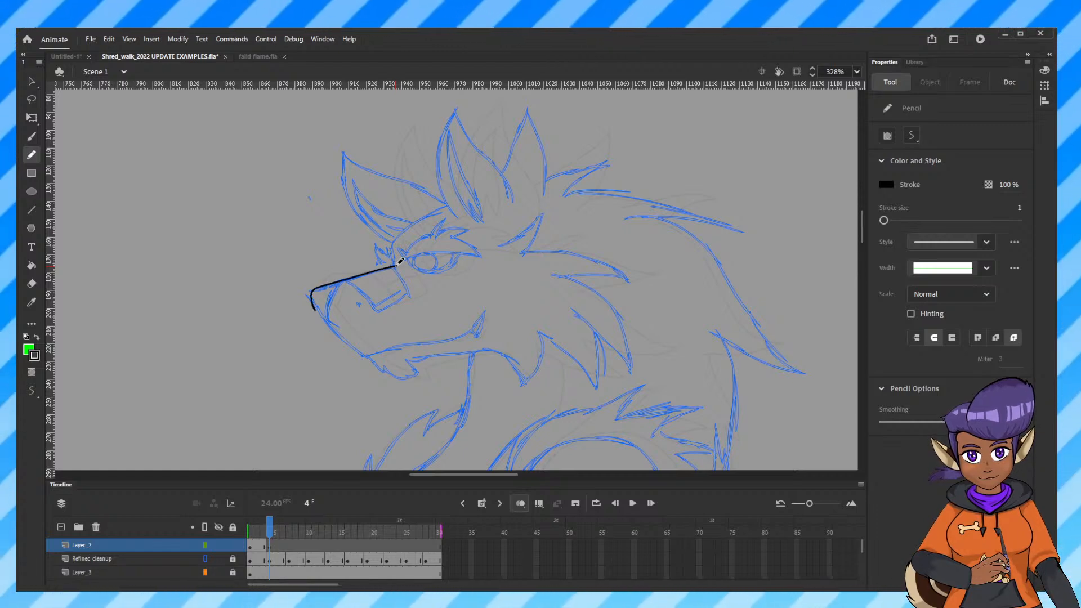
left_click_drag(397, 266, 361, 281)
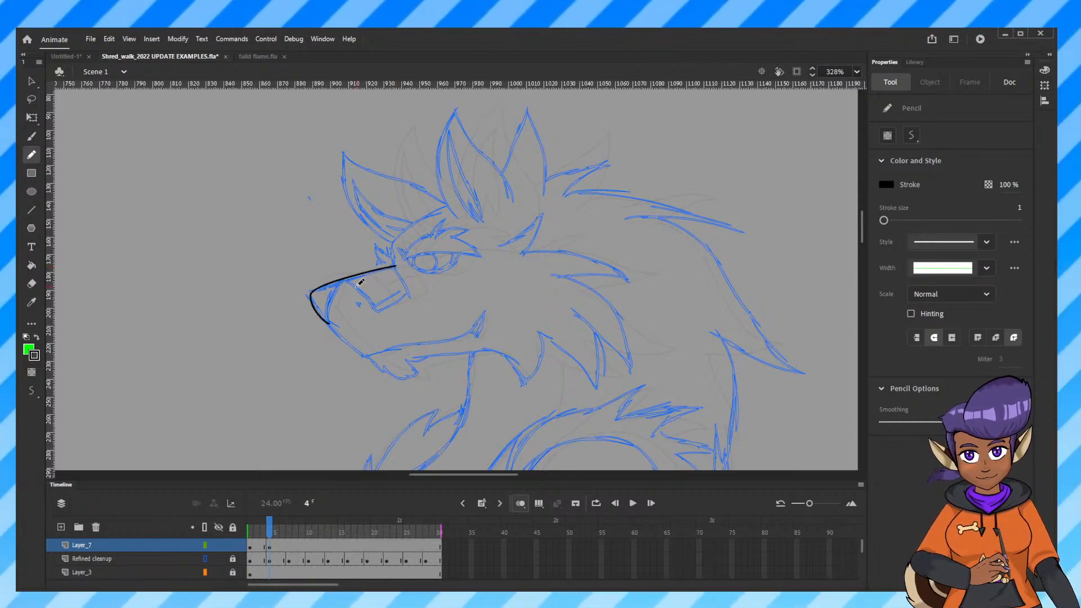
left_click_drag(334, 329, 347, 275)
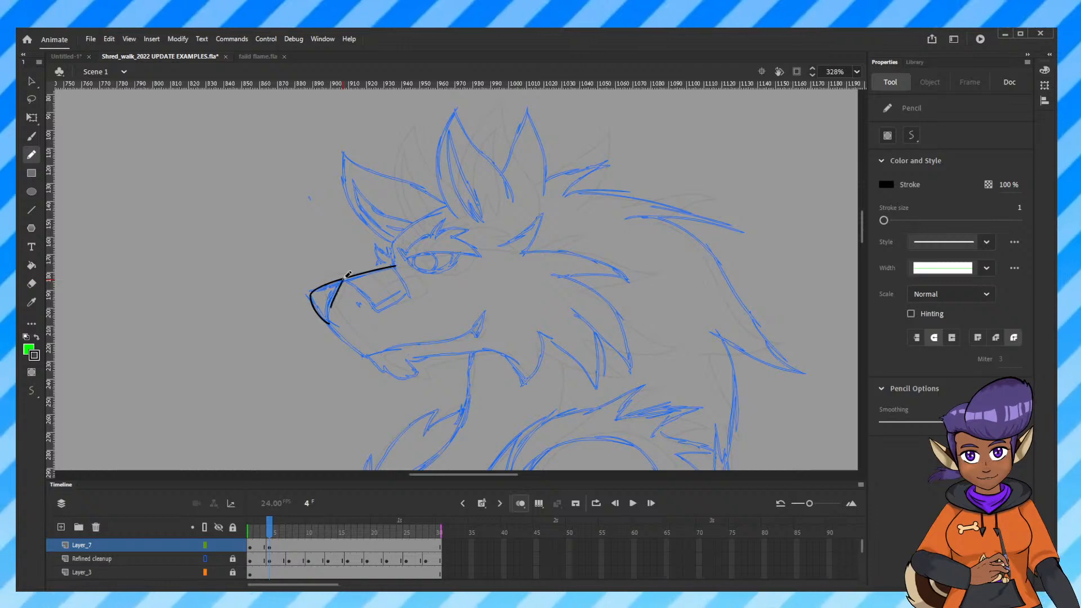
left_click_drag(328, 322, 369, 357)
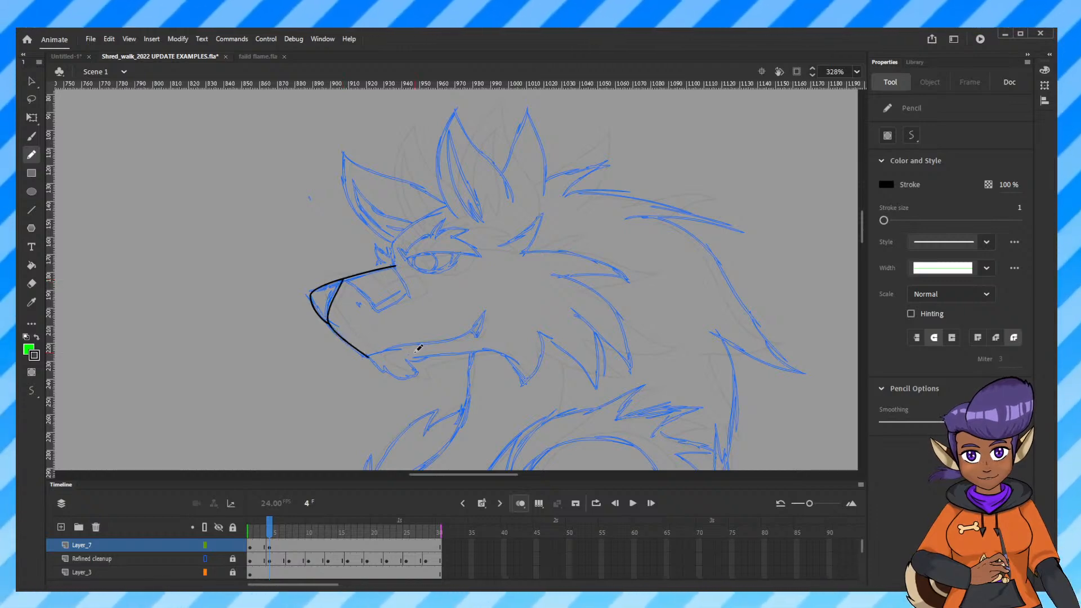
key("ctrl+z")
key("ctrl+z")
key("ctrl+z")
key("ctrl+z")
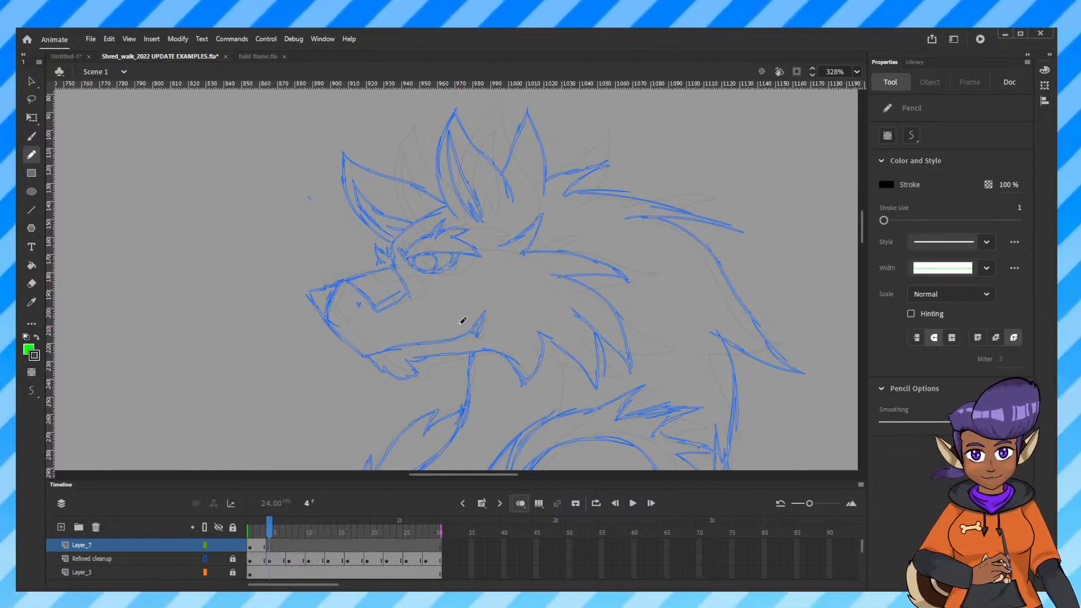
Copy the inked wolf from frame 1 of Layer_7 and paste it in place on frame 4.
left_click(250, 532)
left_click(251, 547)
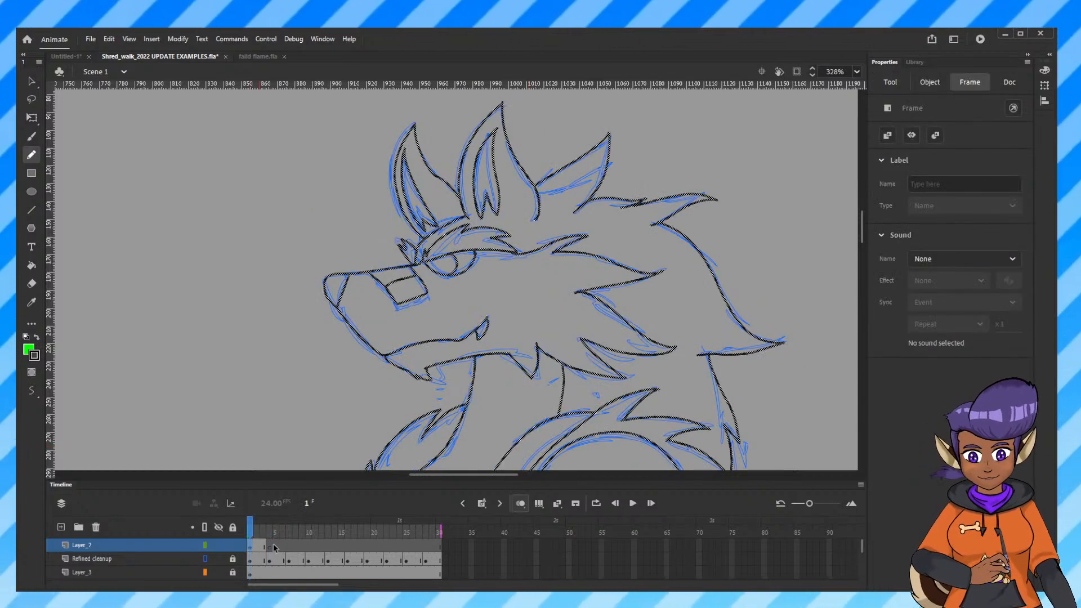
left_click(271, 547)
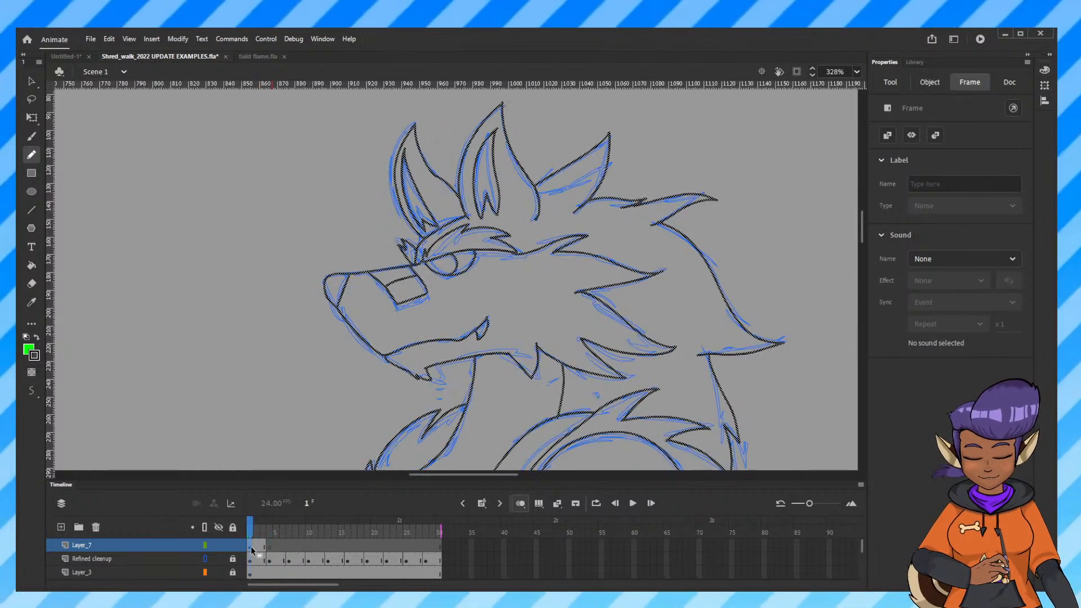
left_click(251, 548)
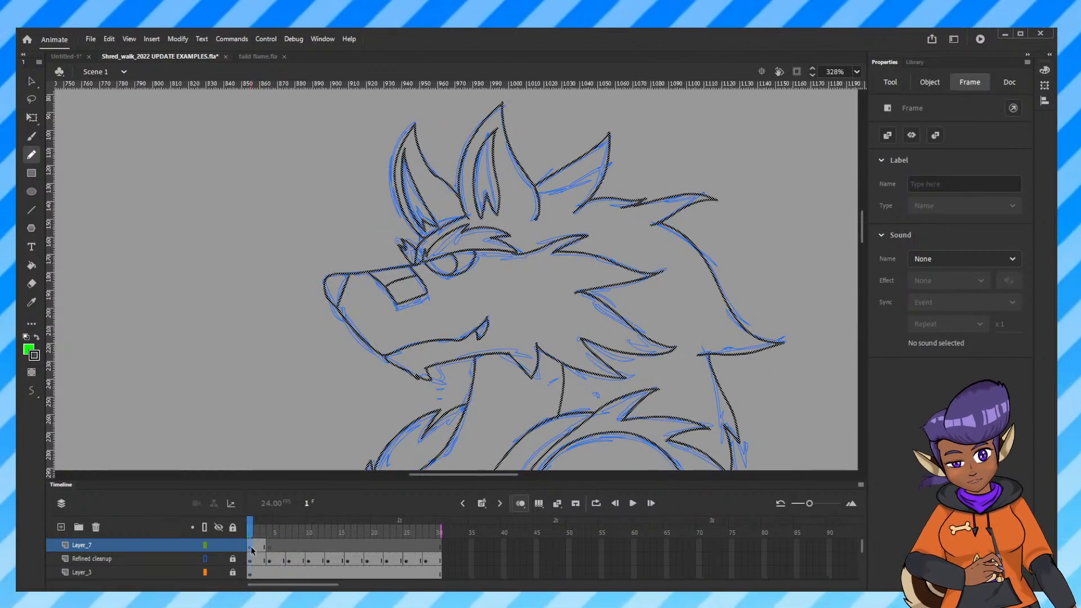
left_click(268, 546)
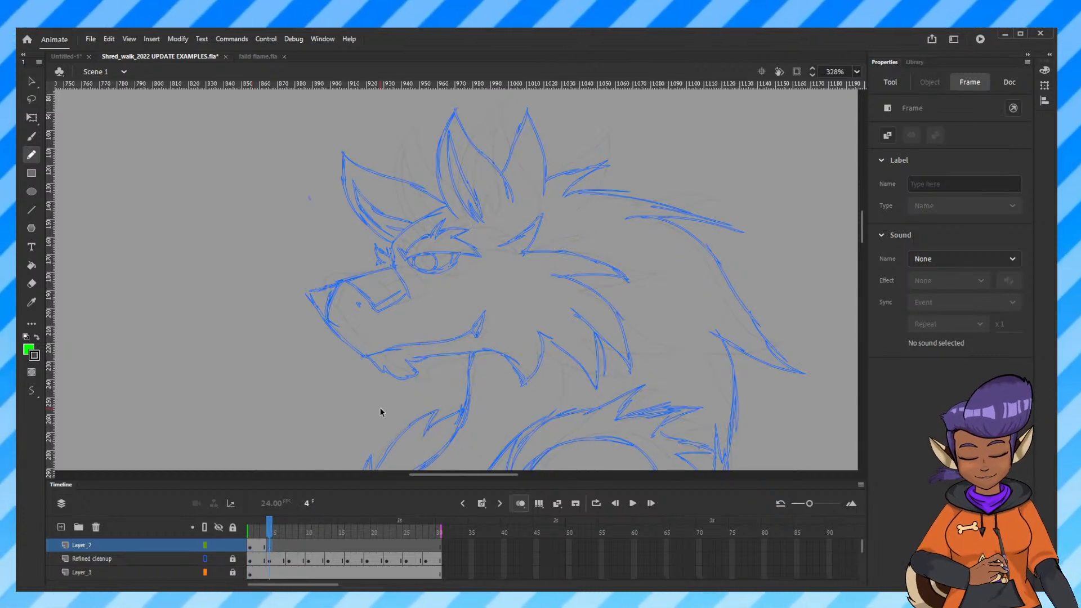
key("ctrl+shift+v")
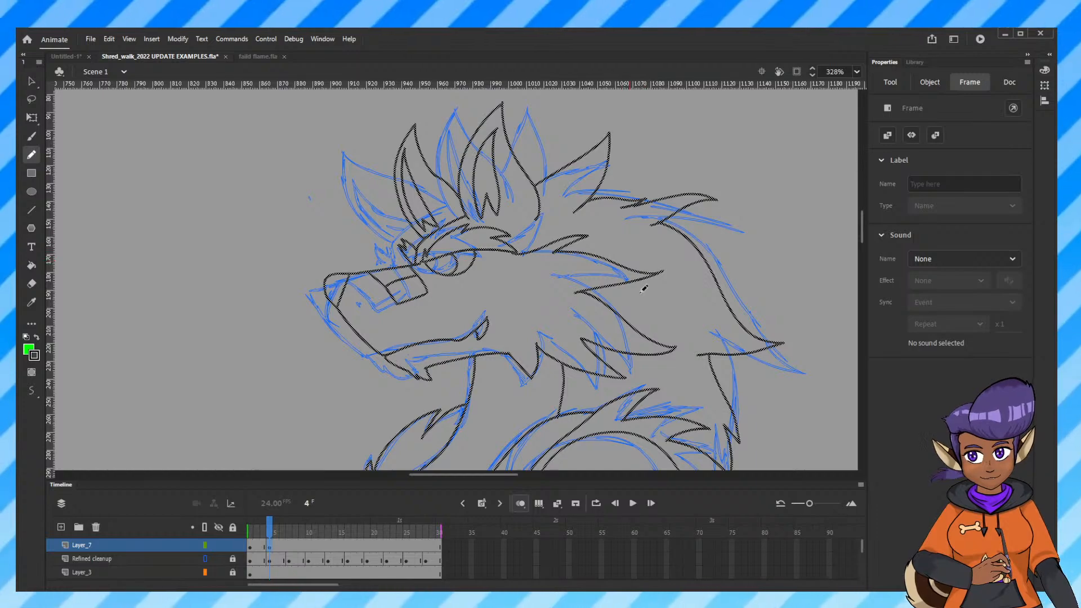
Turn off onion skinning and lasso and delete the pasted body, limbs, tail and feet on frame 4, keeping only the head.
scroll(637, 375, "down", 6)
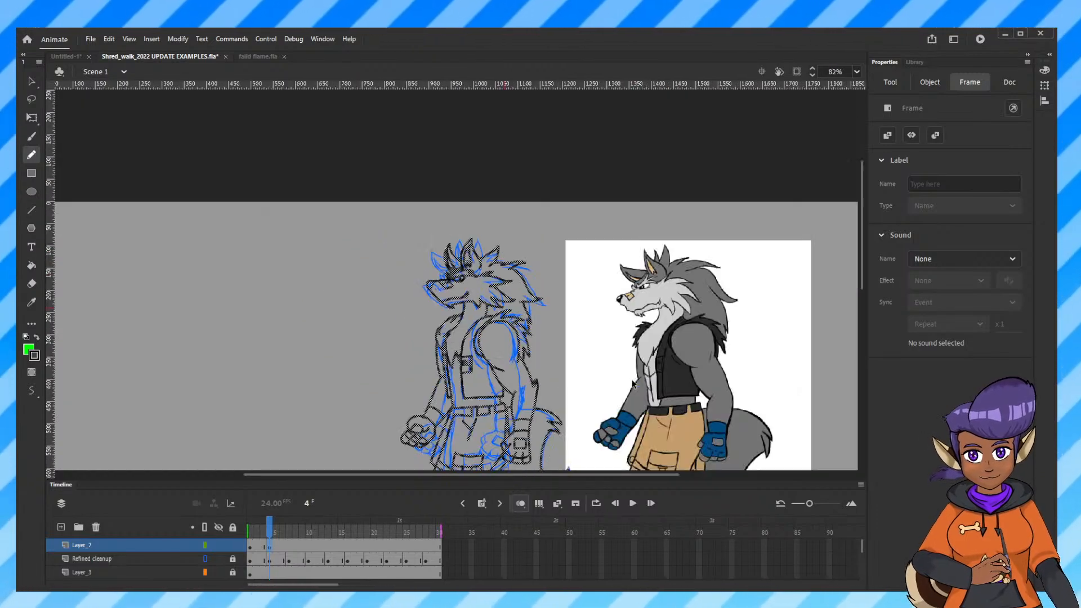
scroll(596, 394, "down", 5)
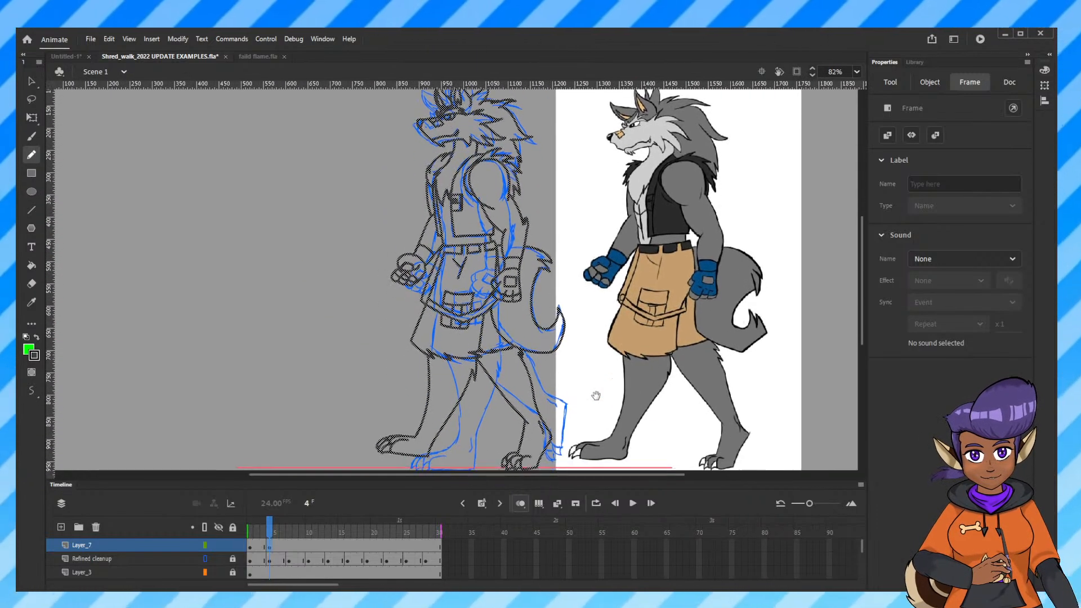
scroll(596, 395, "down", 1)
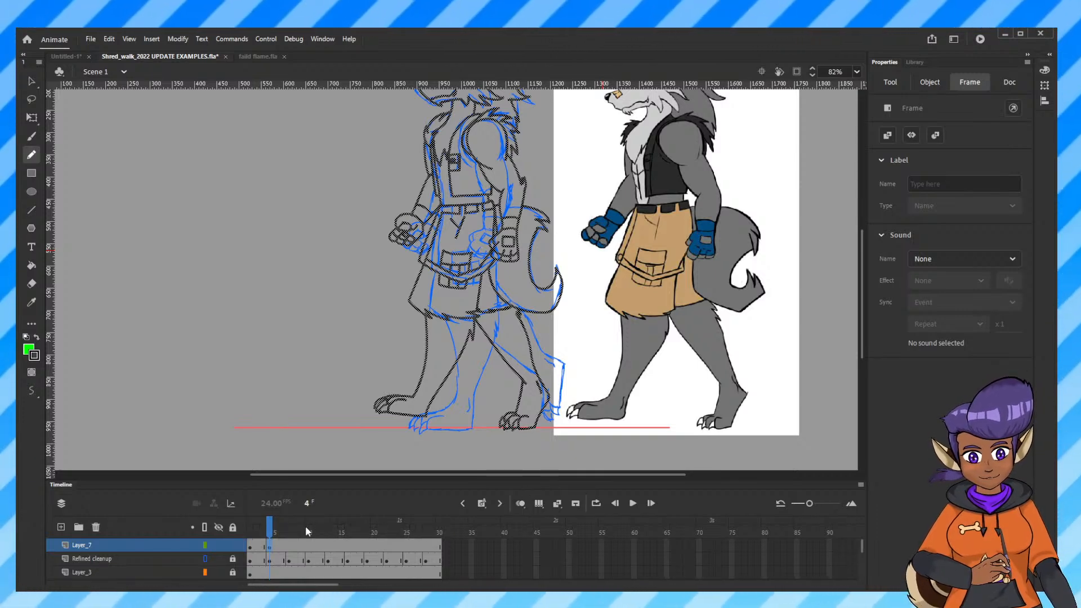
scroll(859, 329, "up", 5)
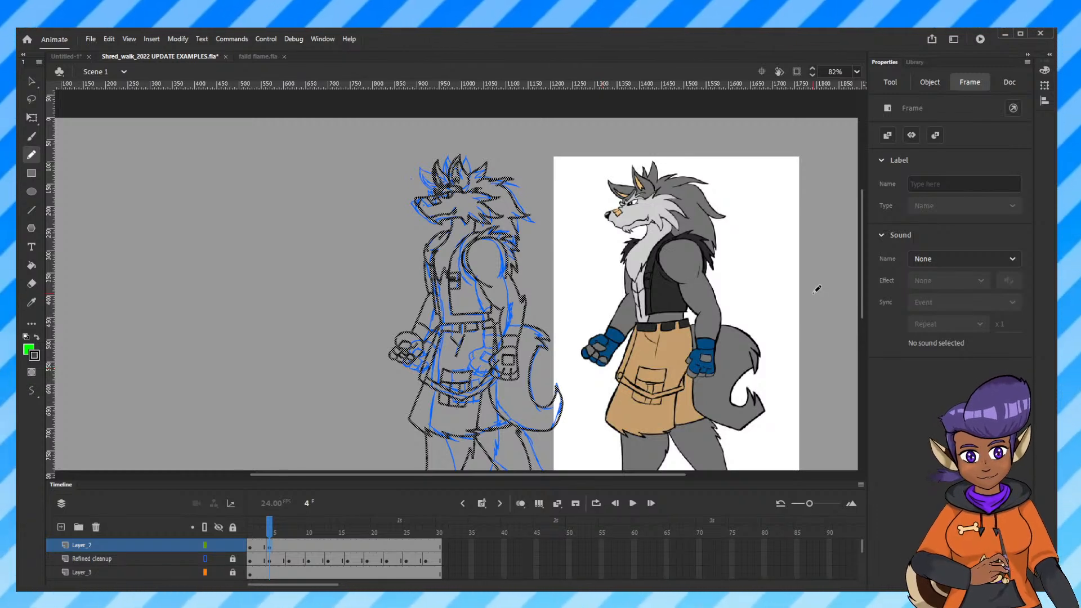
left_click(31, 99)
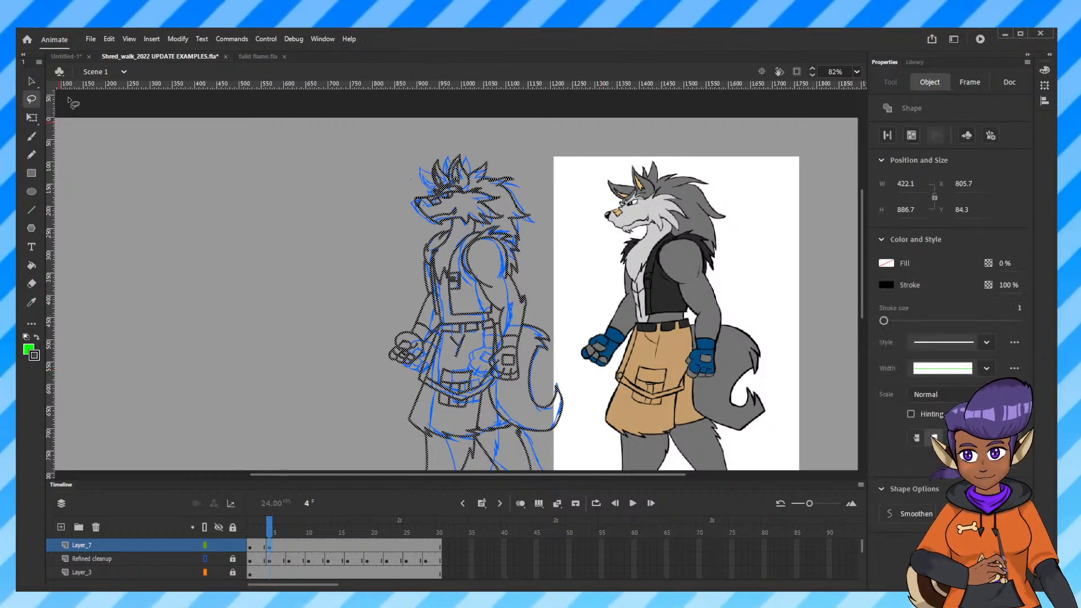
left_click(541, 272)
mouse_move(540, 267)
left_mouse_down()
mouse_move(373, 377)
mouse_move(378, 460)
mouse_move(584, 302)
mouse_move(541, 268)
left_mouse_up()
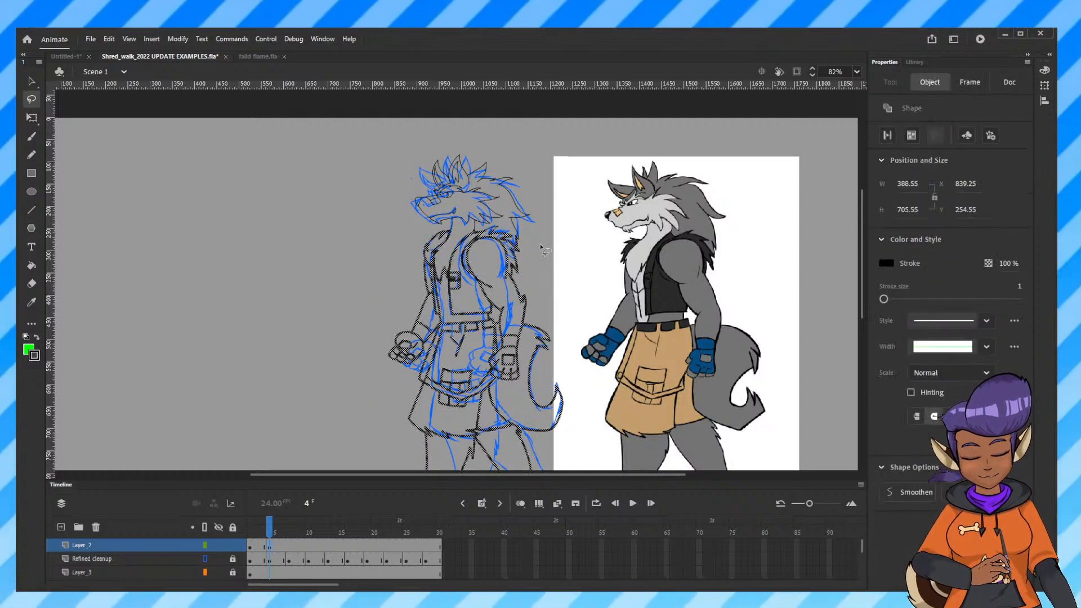
key("Delete")
scroll(600, 344, "down", 5)
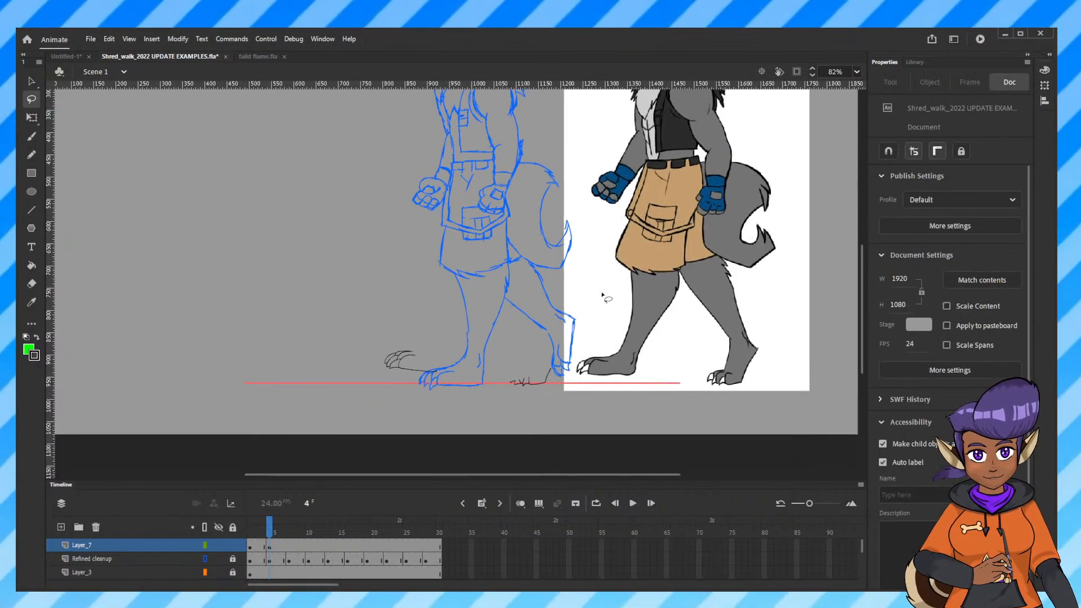
left_click_drag(605, 297, 606, 298)
key("Delete")
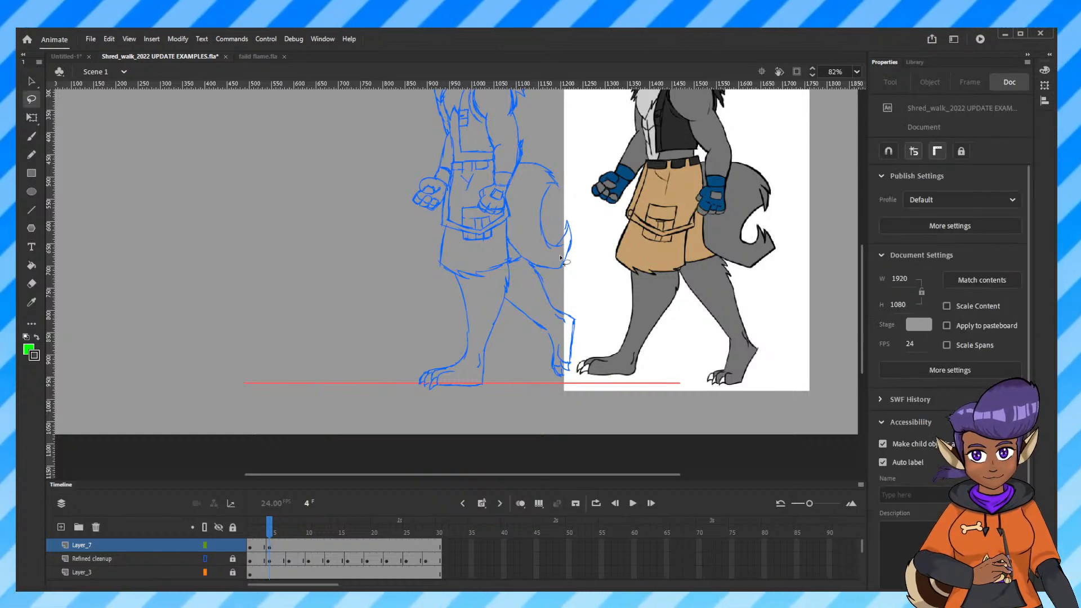
Rotate the pasted head slightly counterclockwise with Free Transform and move it so the snout matches the blue frame 4 sketch.
left_click_drag(554, 215, 554, 373)
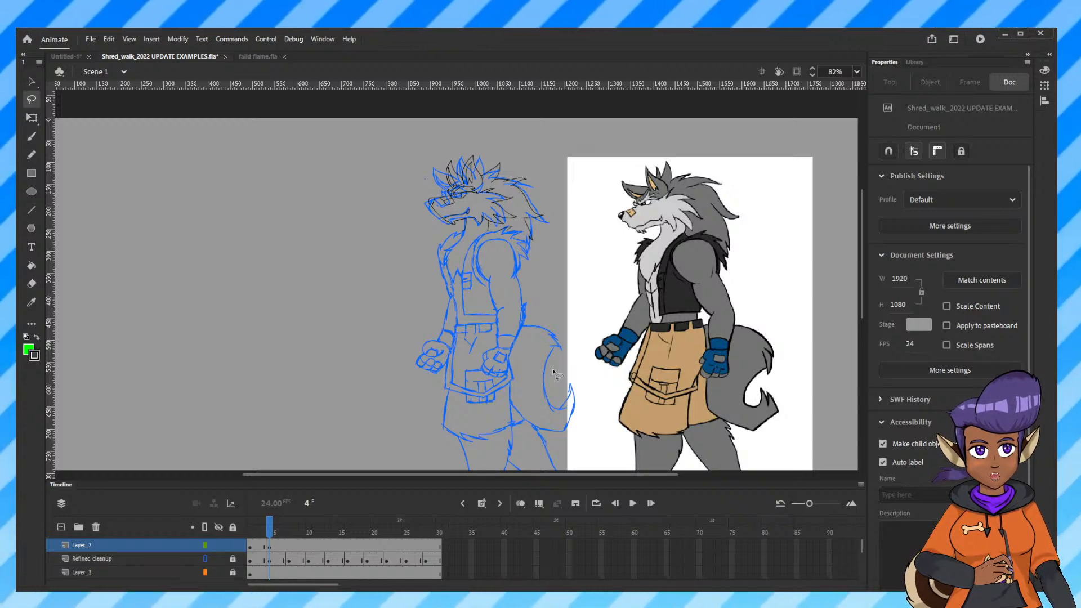
left_click(269, 547)
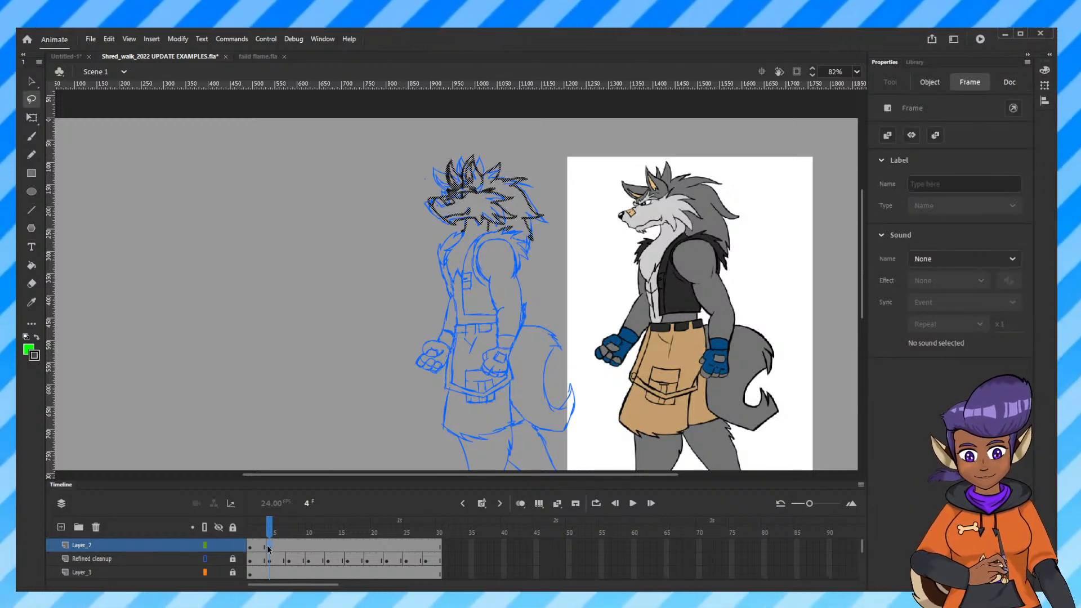
key("ctrl+equal")
key("ctrl+equal")
key("q")
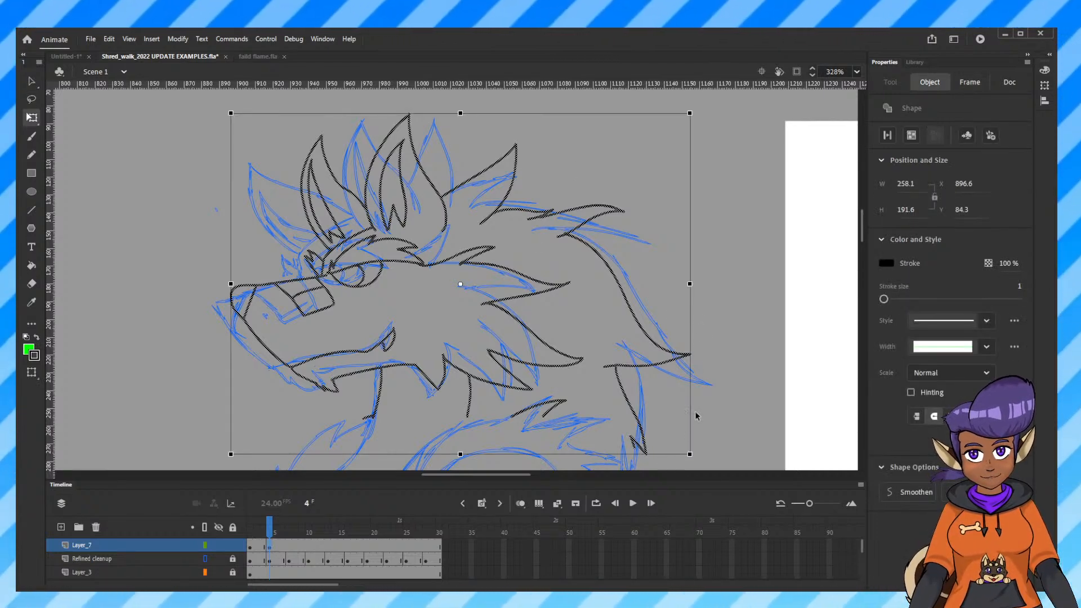
left_click_drag(701, 460, 715, 440)
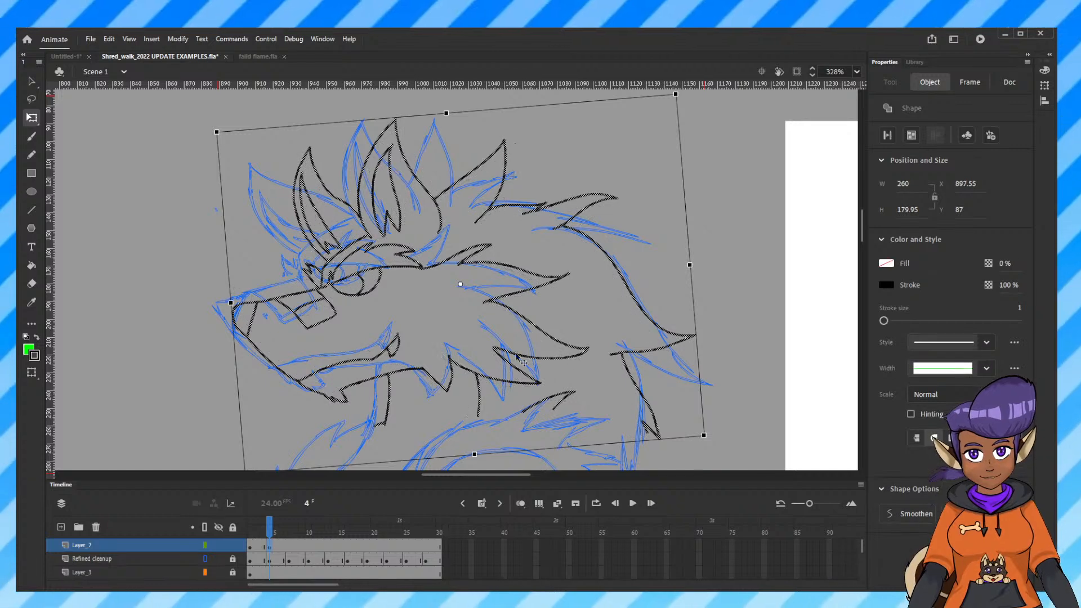
mouse_move(517, 357)
left_mouse_down()
mouse_move(501, 341)
mouse_move(510, 353)
left_mouse_up()
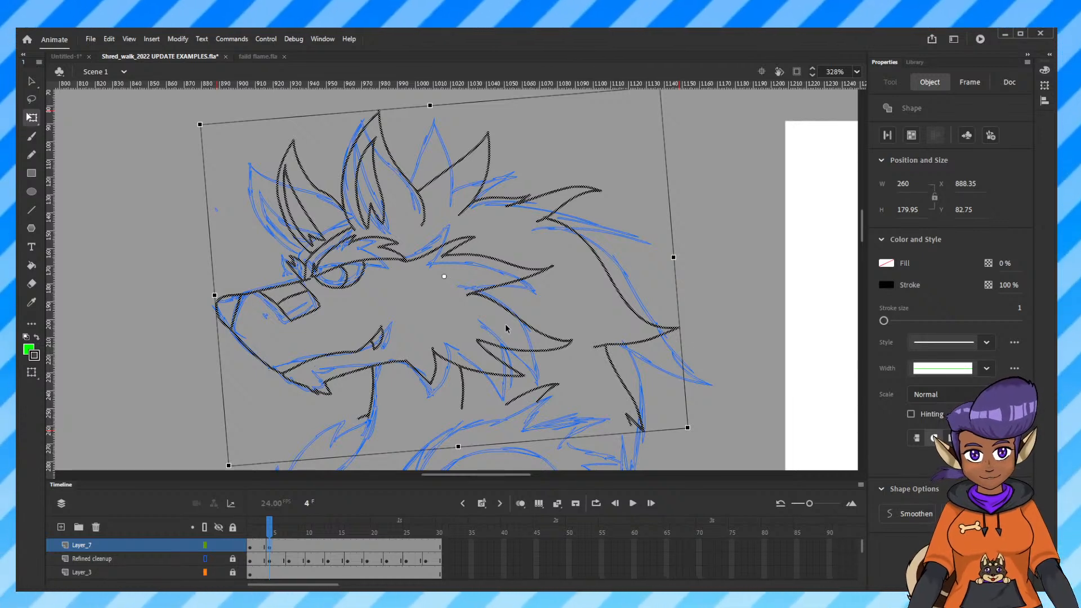
key("ctrl+shift+a")
Switch to the Eraser and set its size to 7 for trimming the head's line art.
key("e")
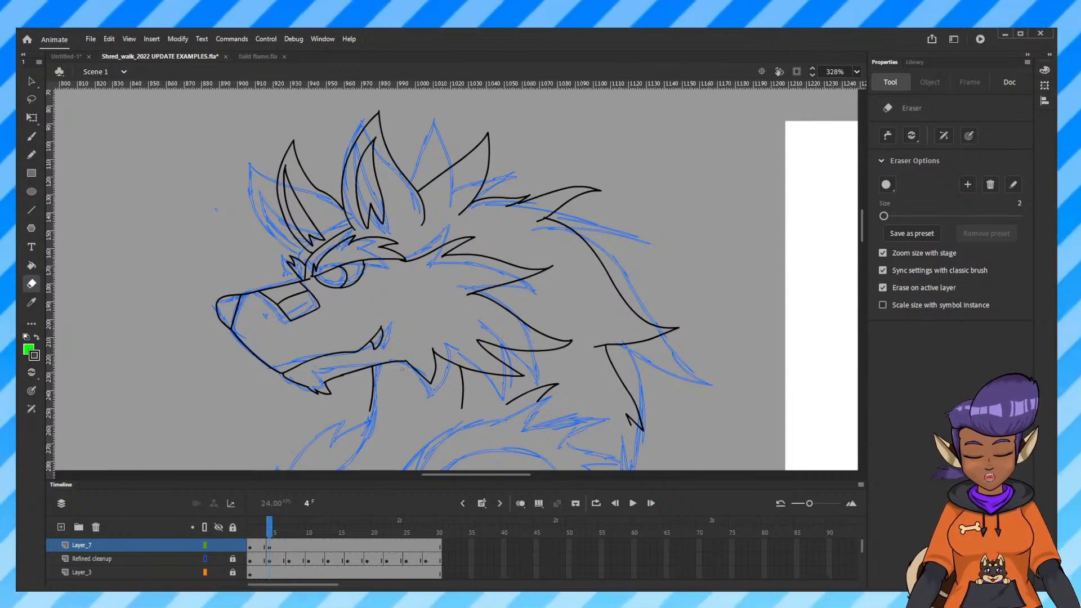
key("bracketright")
key("bracketright")
key("bracketright")
key("bracketright")
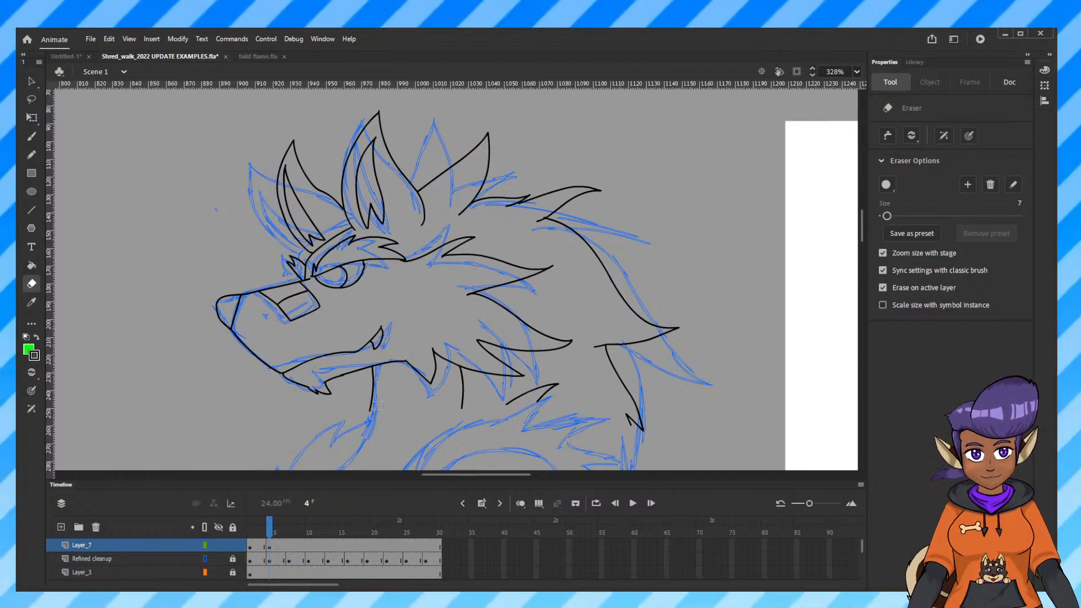
Erase the black neck, back mane and head-tuft lines behind the ears from frame 4 of Layer_7.
left_click_drag(372, 419, 372, 371)
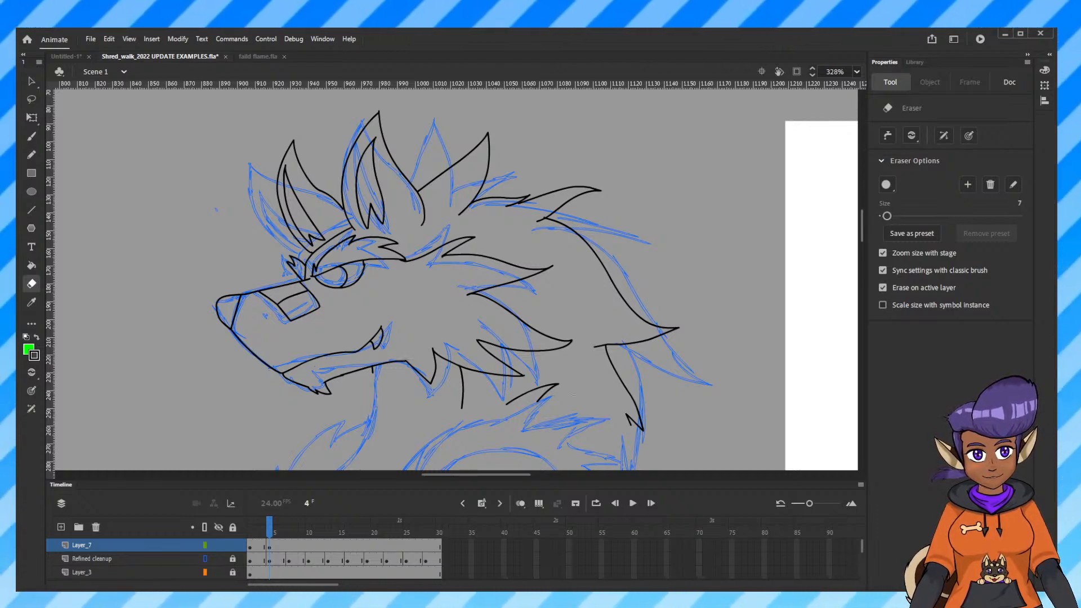
left_click_drag(568, 383, 495, 405)
mouse_move(596, 339)
left_mouse_down()
mouse_move(639, 434)
mouse_move(601, 323)
mouse_move(670, 330)
mouse_move(705, 310)
mouse_move(650, 318)
mouse_move(546, 225)
mouse_move(595, 188)
mouse_move(509, 215)
mouse_move(551, 191)
mouse_move(467, 221)
mouse_move(495, 121)
left_mouse_up()
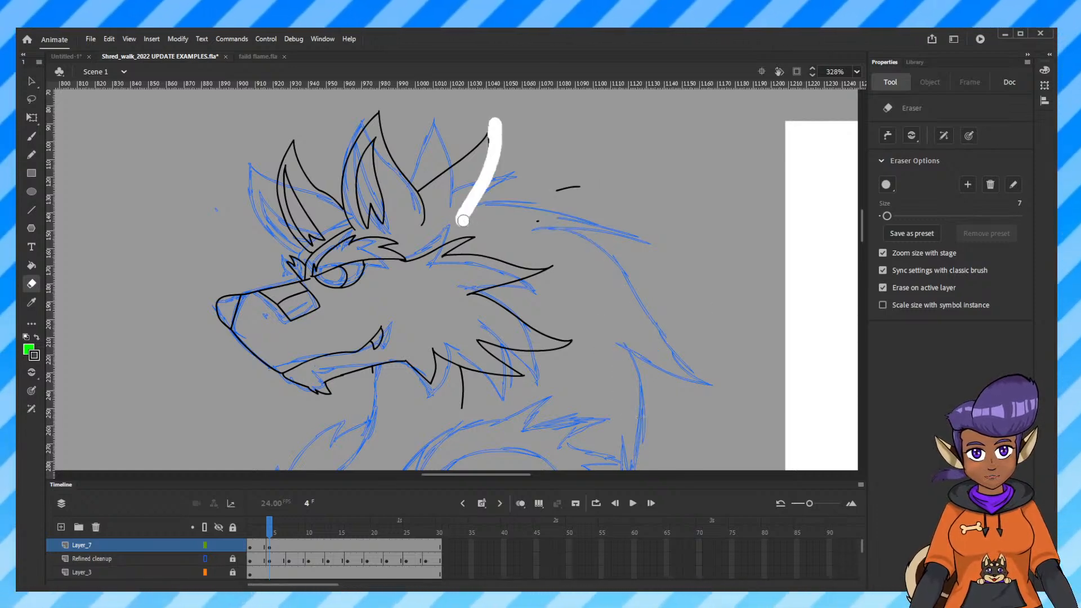
mouse_move(463, 220)
left_mouse_down()
mouse_move(439, 182)
mouse_move(425, 189)
mouse_move(477, 153)
mouse_move(415, 173)
mouse_move(535, 203)
mouse_move(541, 222)
mouse_move(563, 214)
left_mouse_up()
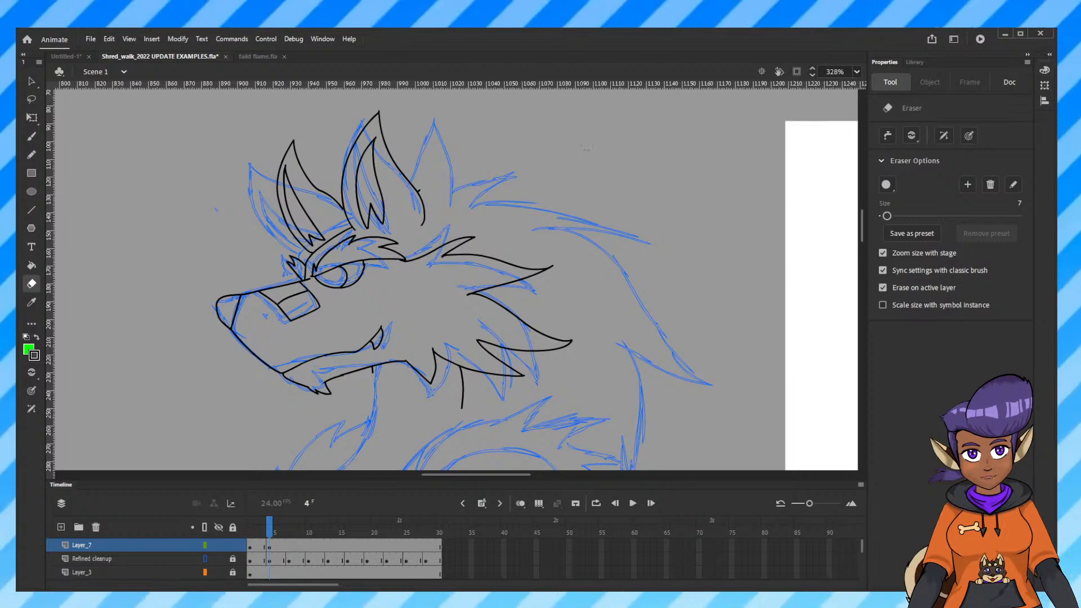
left_click_drag(428, 176, 420, 194)
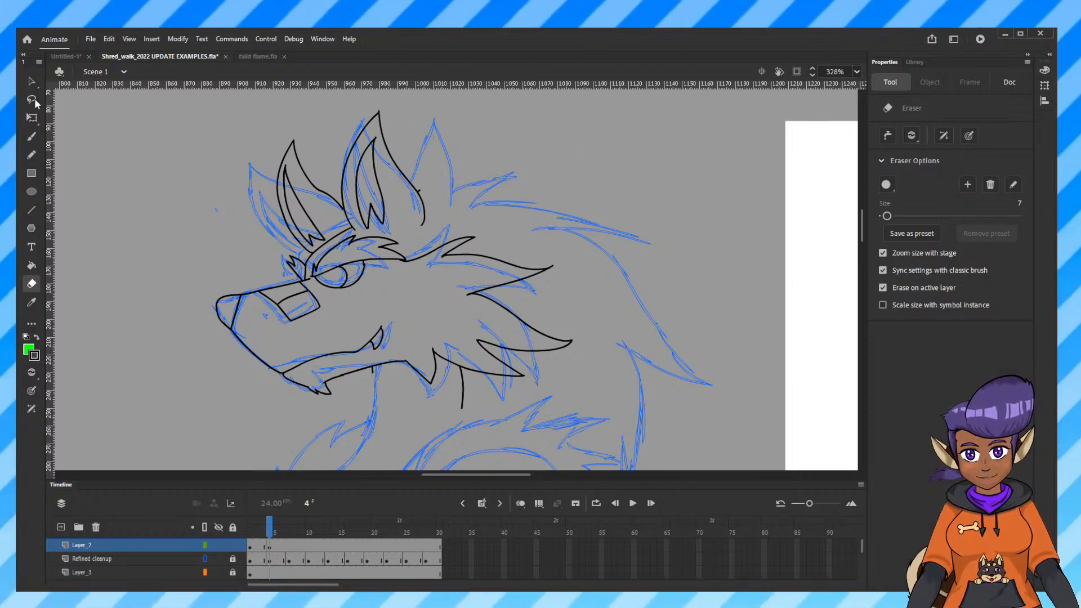
Lasso and delete the black linework of both ears, leaving the blue sketch underneath.
left_click(33, 100)
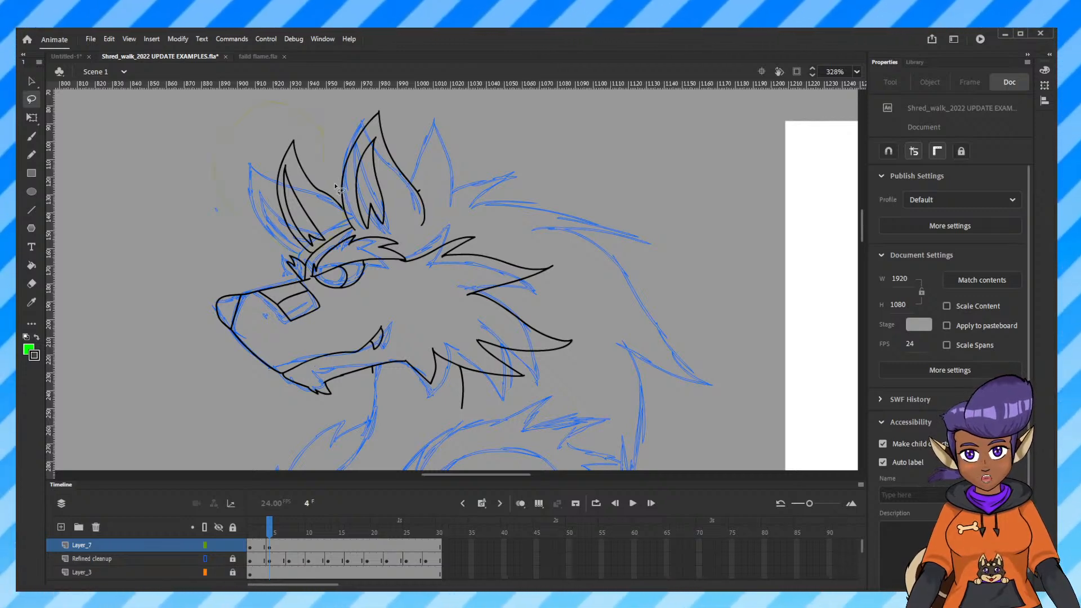
left_click_drag(336, 187, 345, 184)
key("Delete")
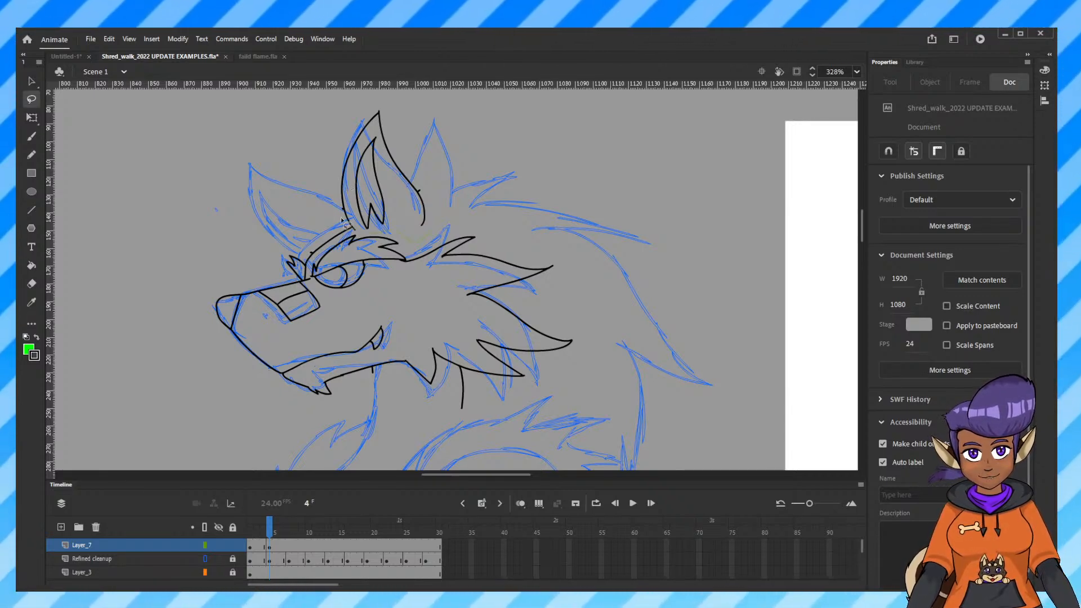
left_click_drag(342, 220, 350, 222)
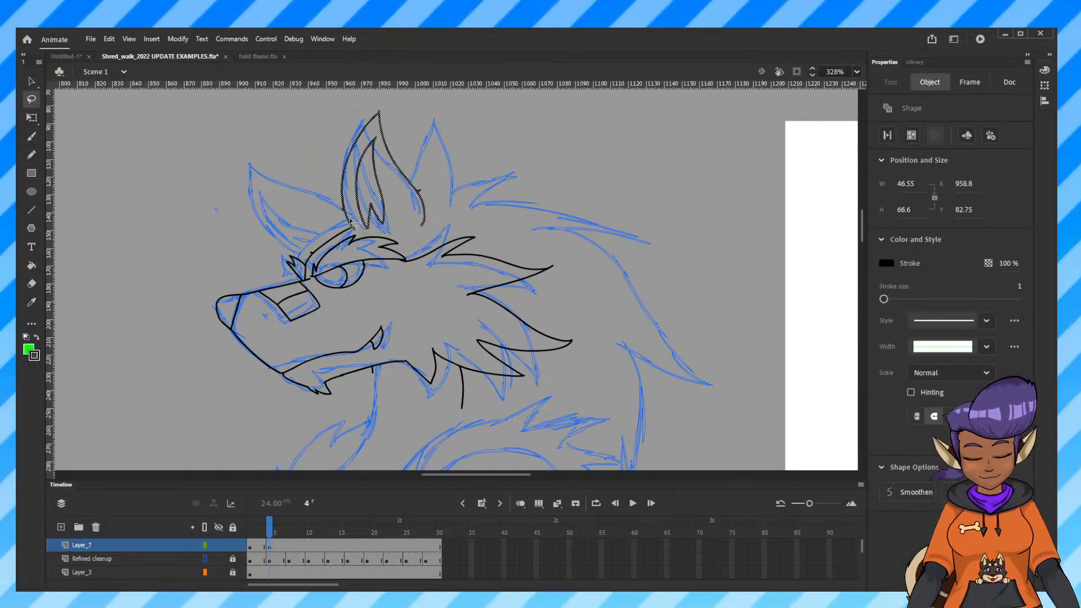
key("Delete")
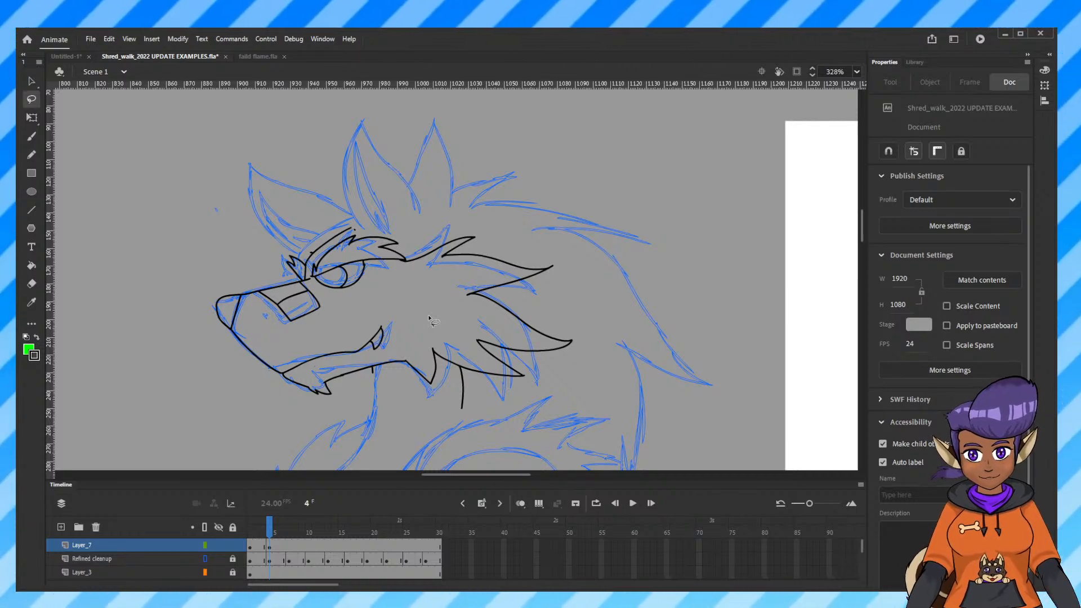
Delete the stray black line remnants left above the wolf's brow.
key("ctrl+equal")
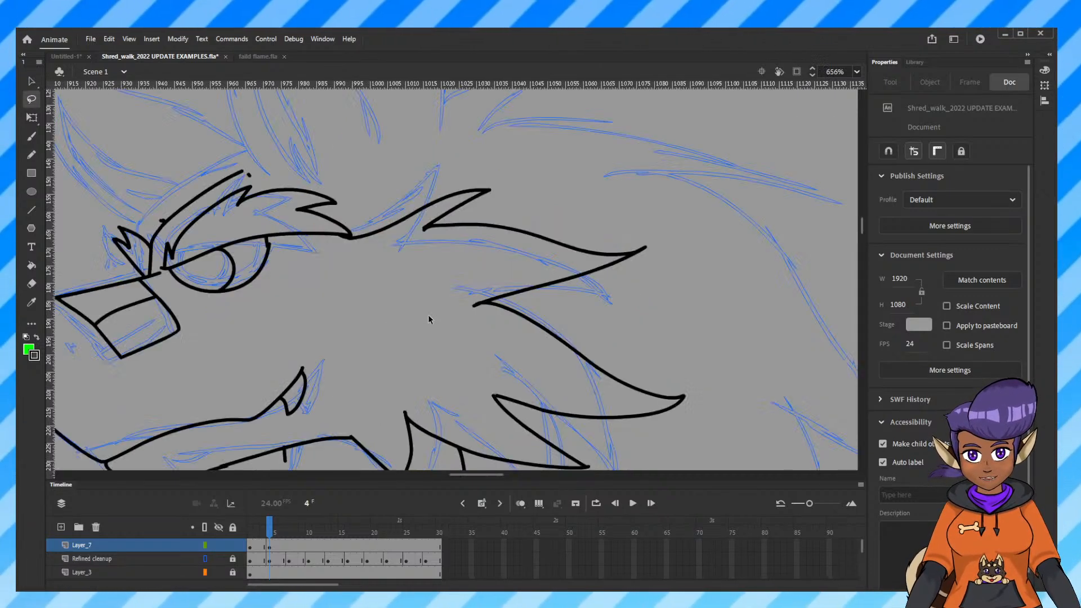
mouse_move(430, 316)
left_mouse_down()
mouse_move(401, 316)
mouse_move(527, 319)
left_mouse_up()
key("v")
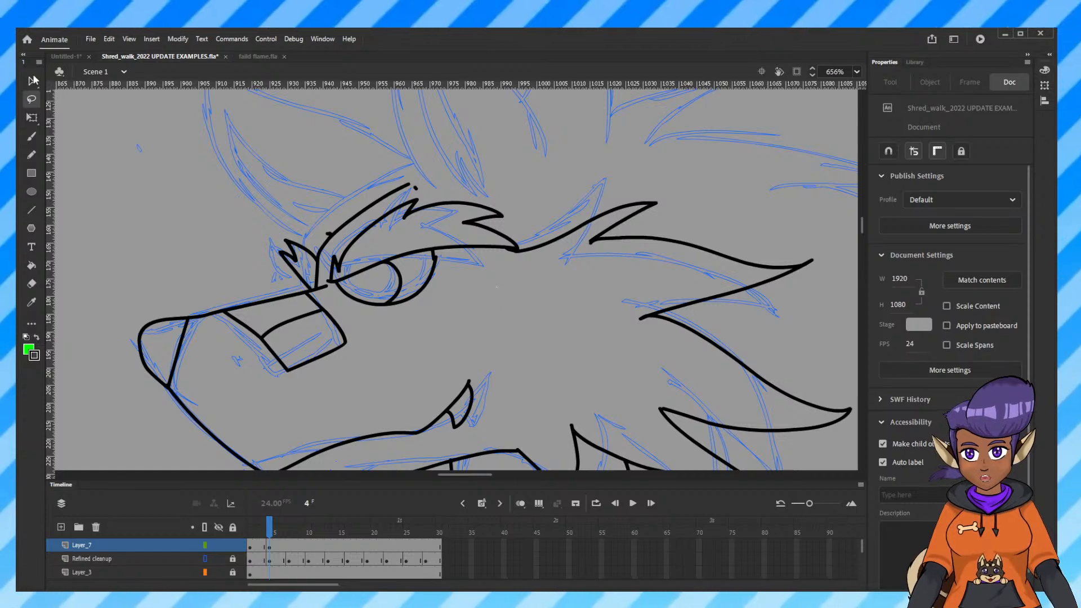
left_click(415, 190)
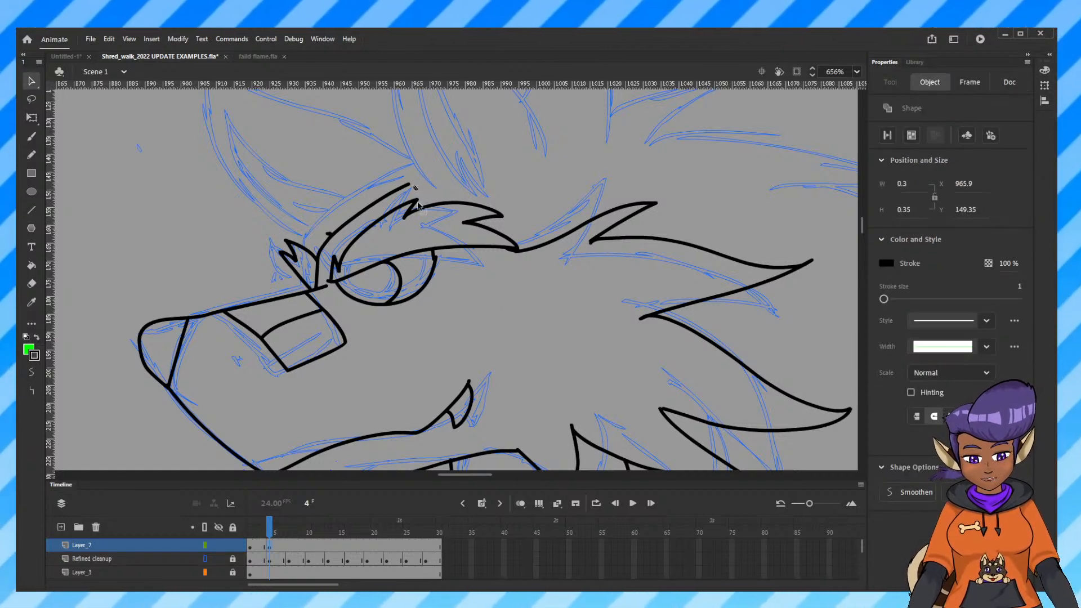
key("Delete")
left_click(330, 236)
key("Delete")
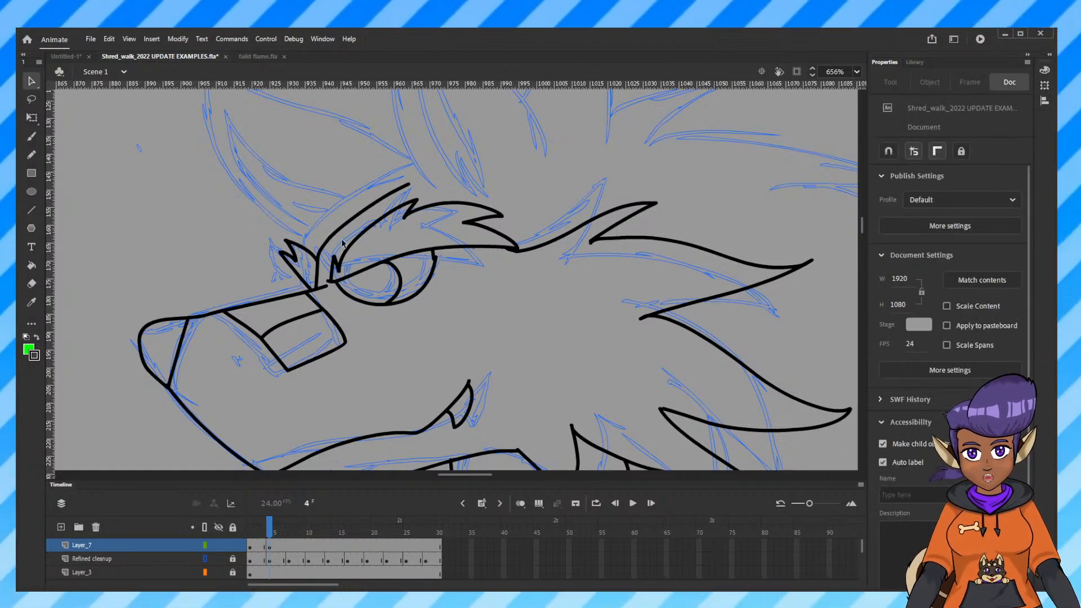
Trace the near ear's outline and its jagged inner-ear shape over the blue sketch with the Pencil tool.
scroll(524, 292, "up", 3)
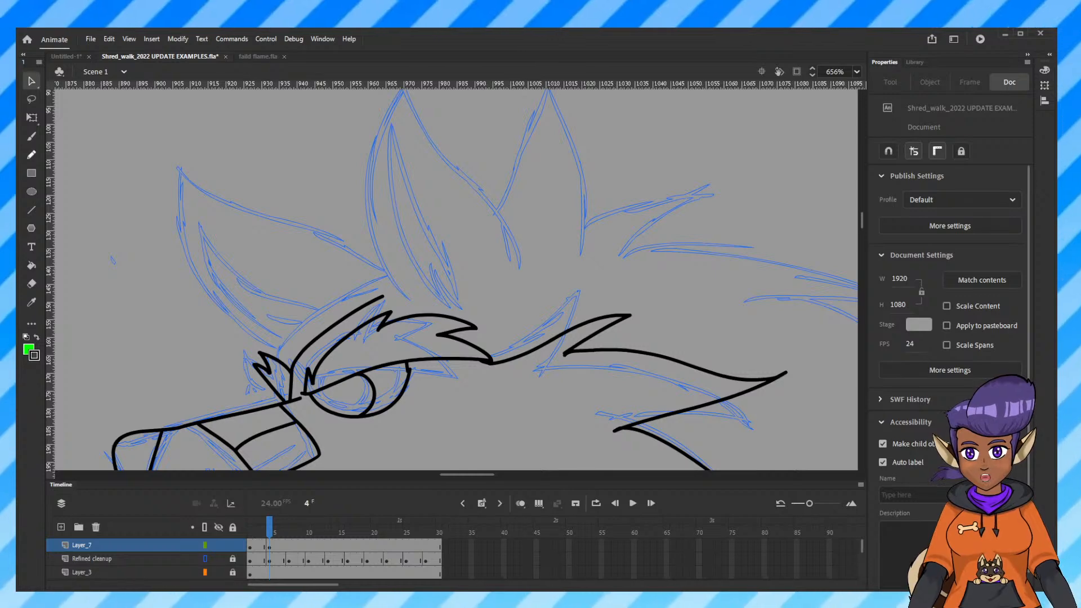
key("y")
scroll(582, 314, "right", 2)
scroll(582, 314, "up", 1)
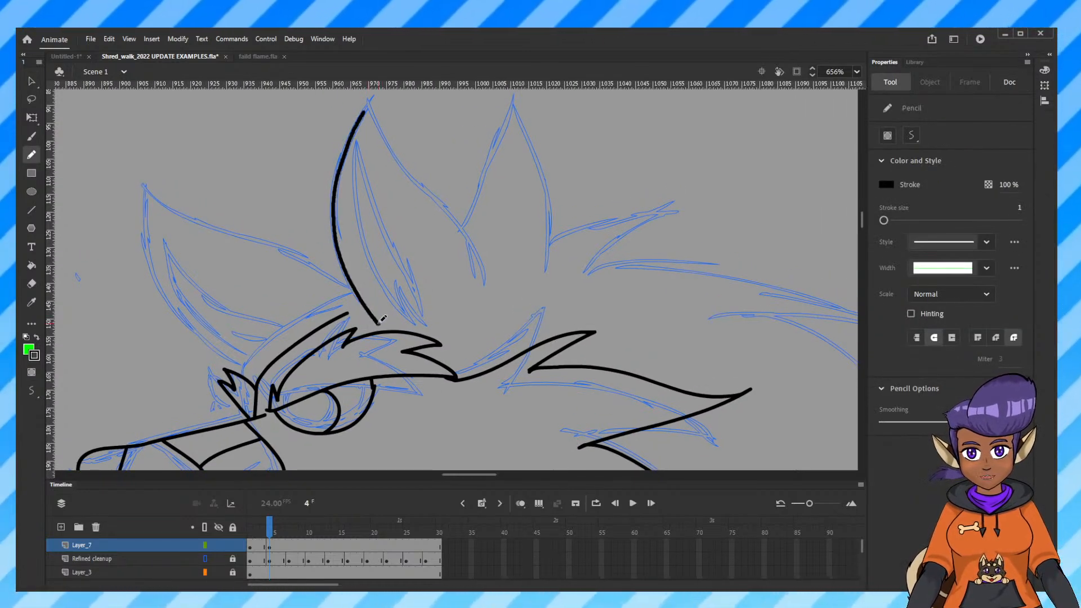
left_click_drag(379, 322, 379, 322)
left_click_drag(374, 98, 487, 300)
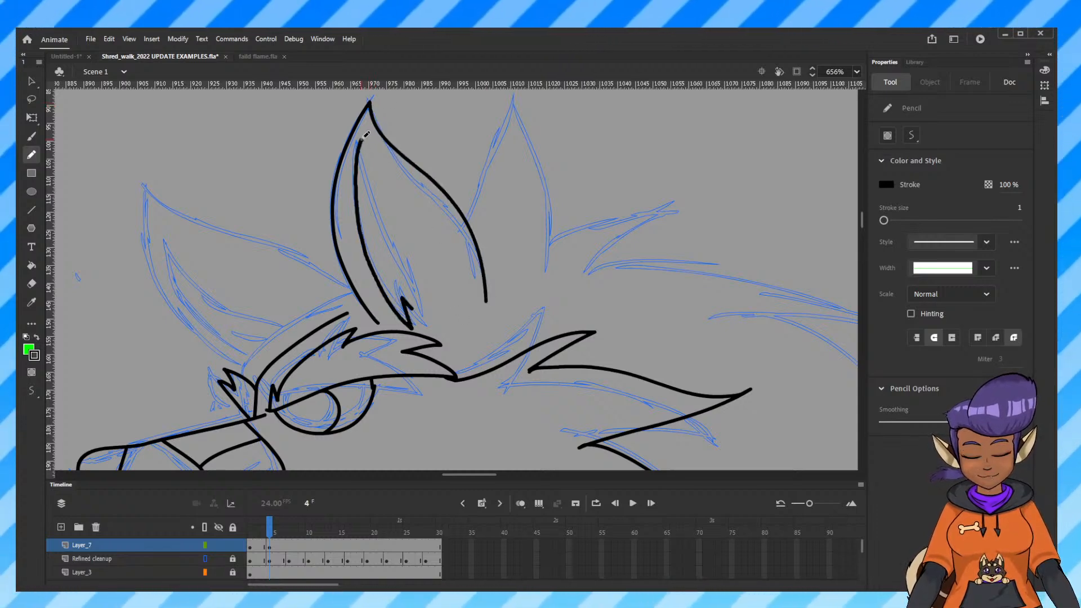
left_click_drag(366, 134, 366, 153)
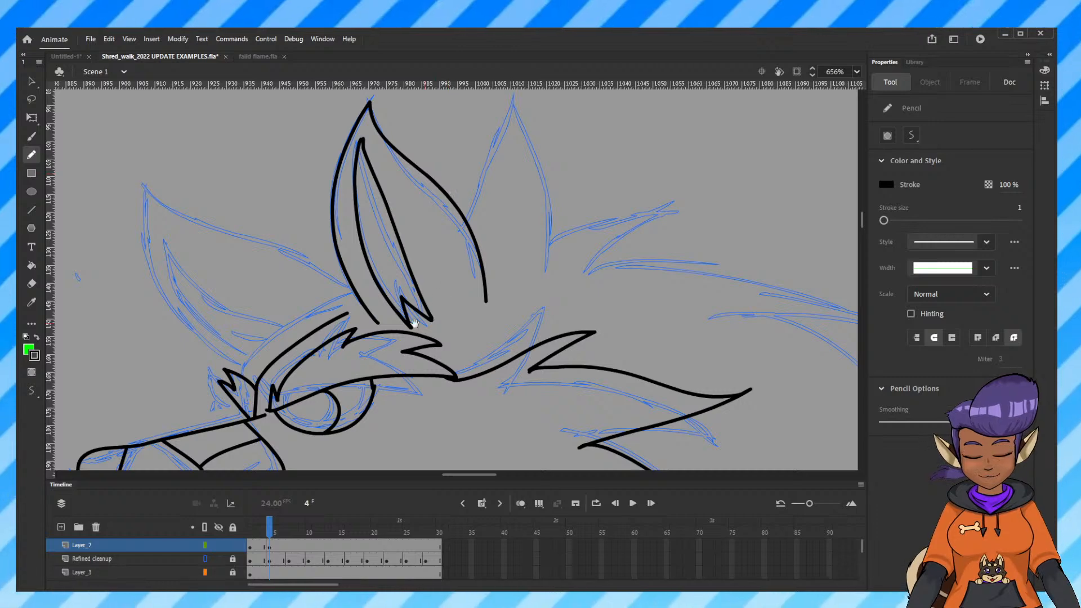
Adjust the upper end of the forehead line so it meets the near ear's outline.
left_click_drag(368, 318, 447, 254)
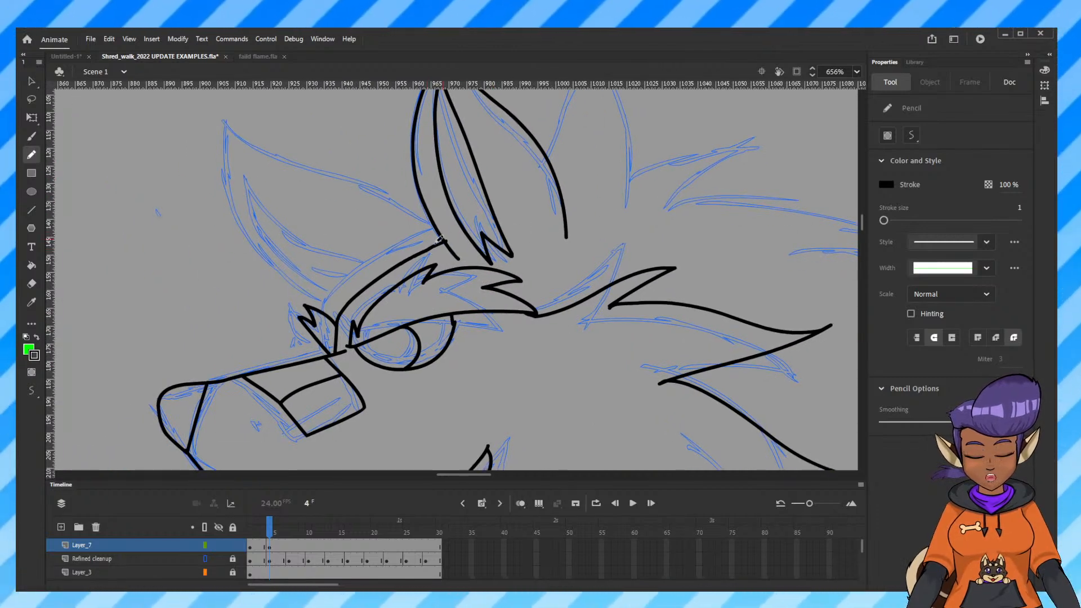
left_click(32, 82)
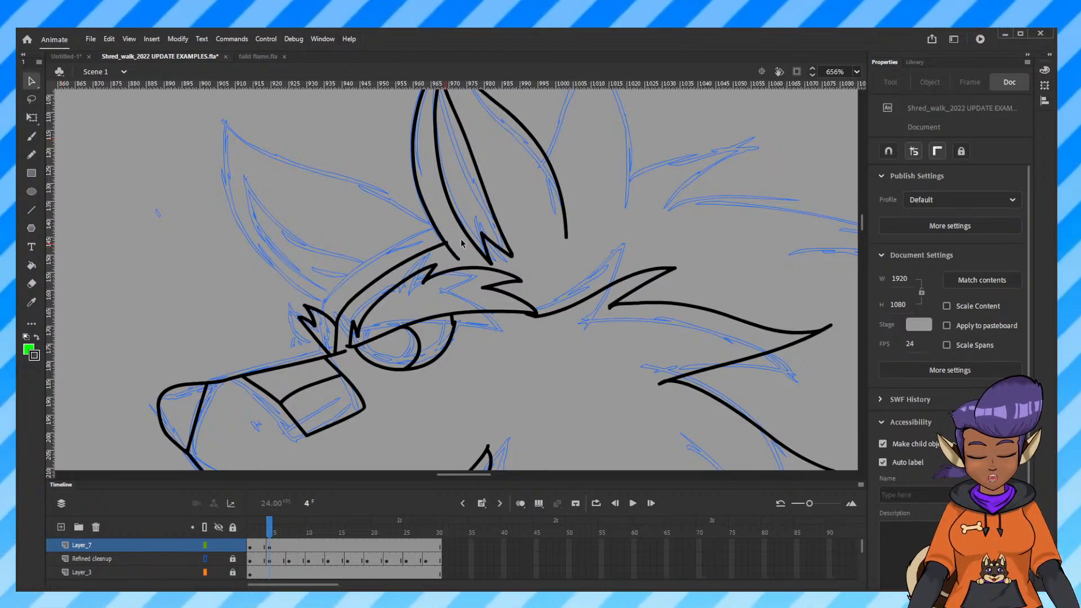
left_click_drag(445, 244, 428, 249)
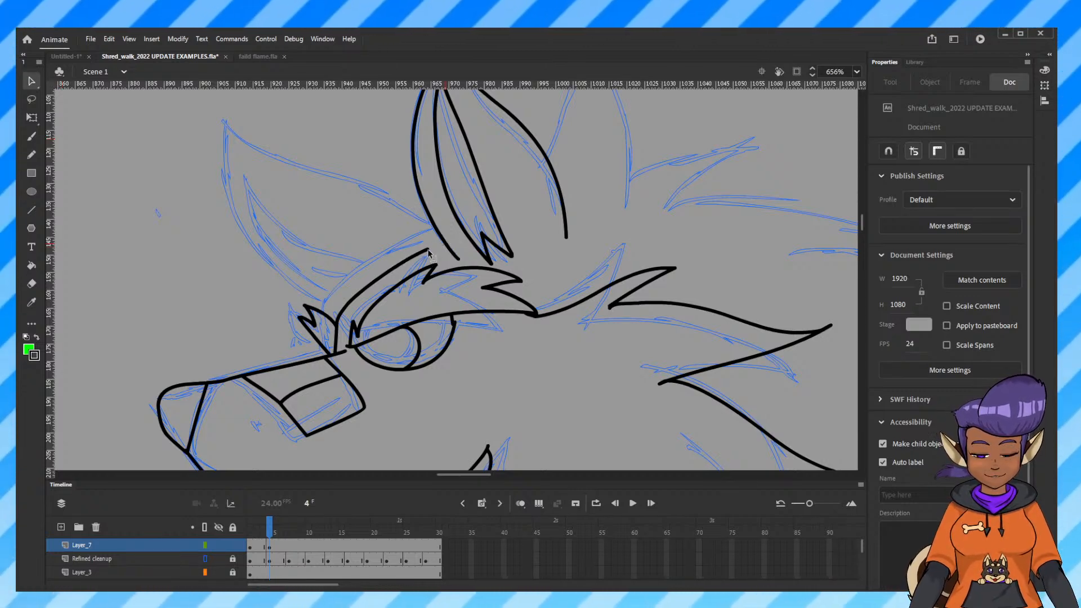
key("ctrl+z")
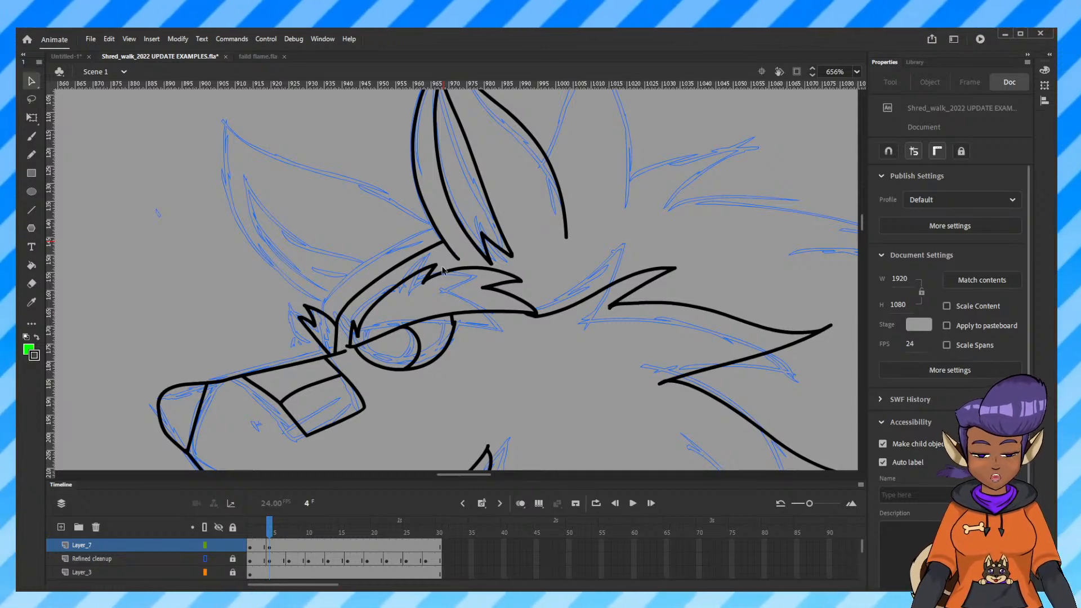
left_click(31, 157)
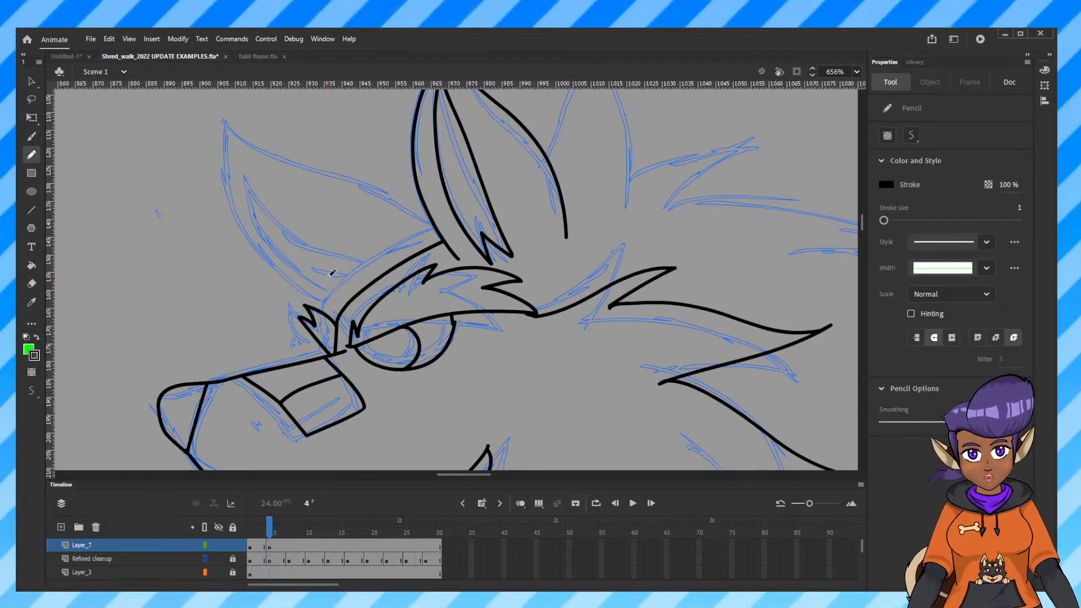
Select all the linework on frame 4 of Layer_7 and nudge it slightly left and up over the sketch.
key("ctrl+minus")
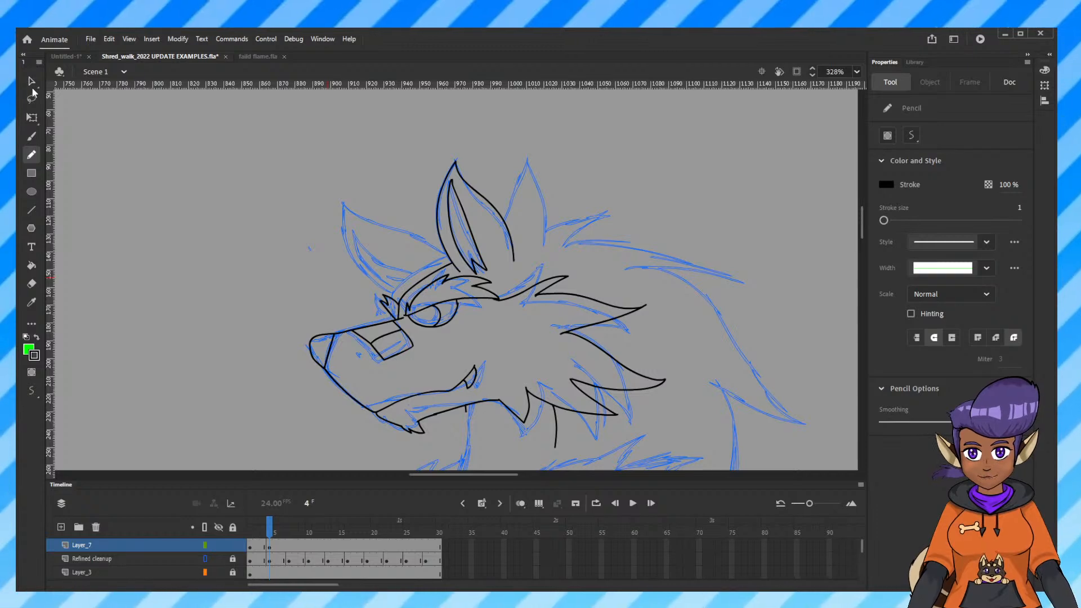
left_click(32, 118)
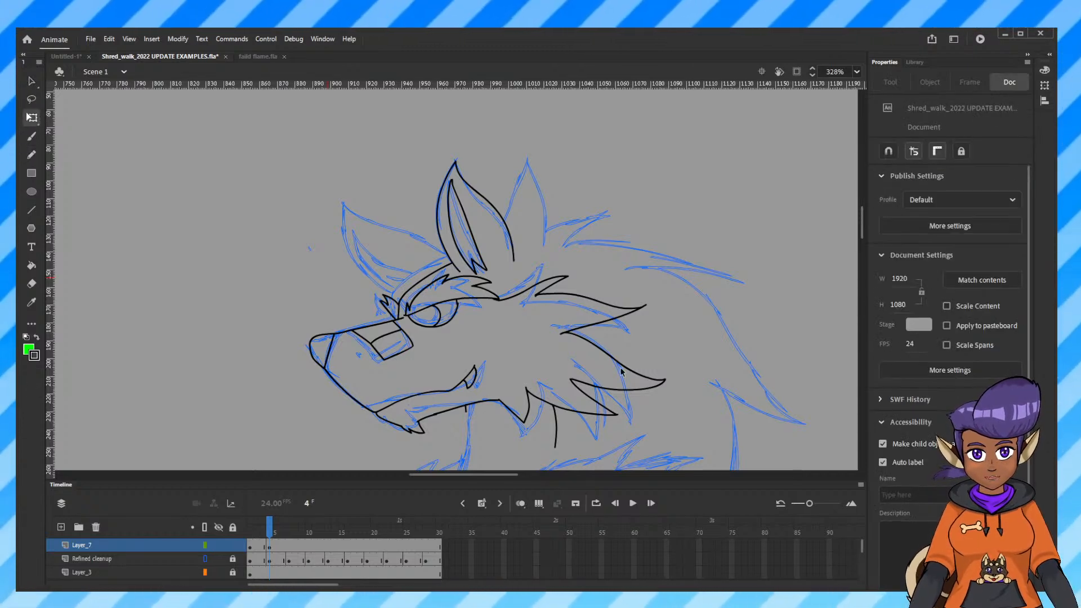
left_click(272, 548)
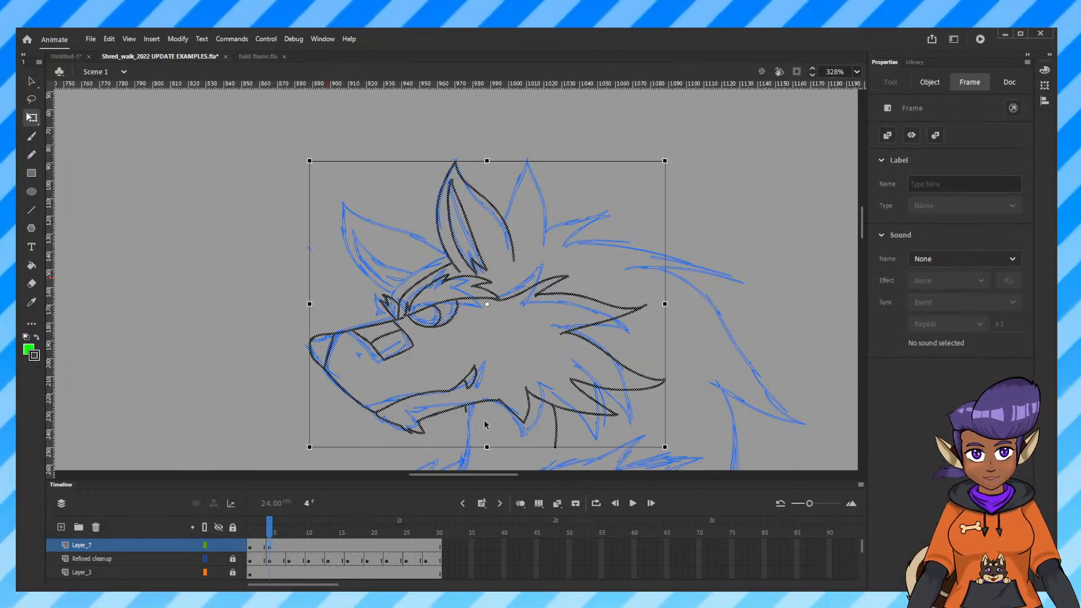
key("Up")
key("Up")
key("Left")
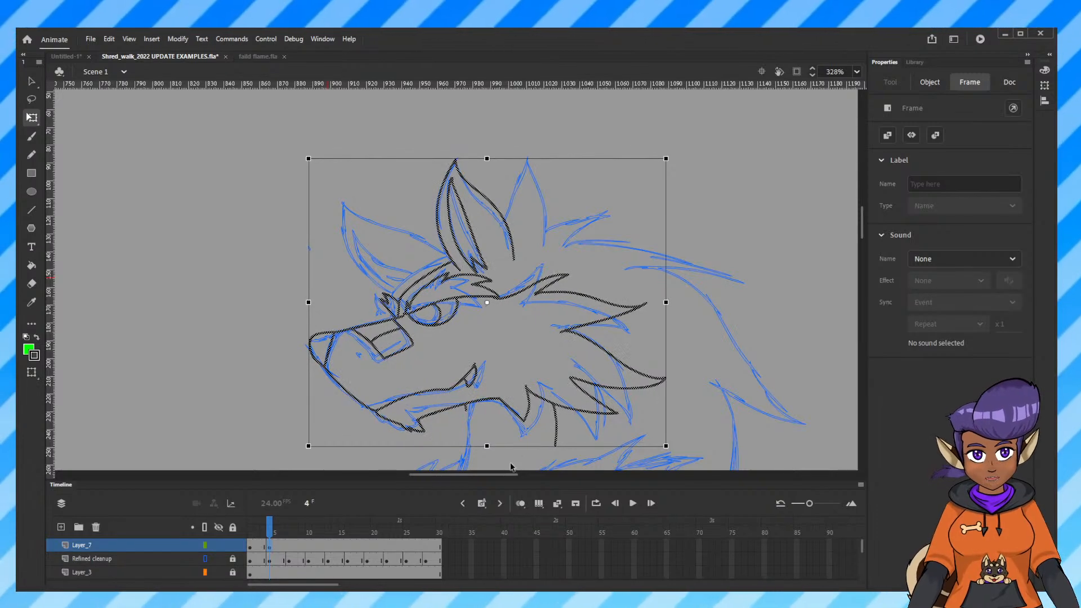
key("Down")
key("Left")
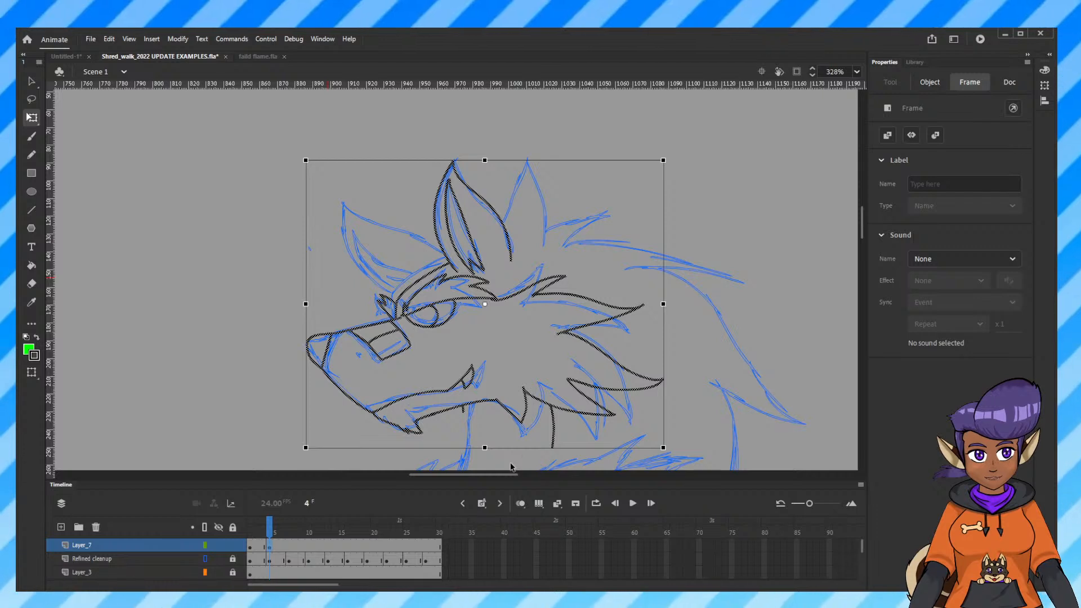
key("Left")
key("Left")
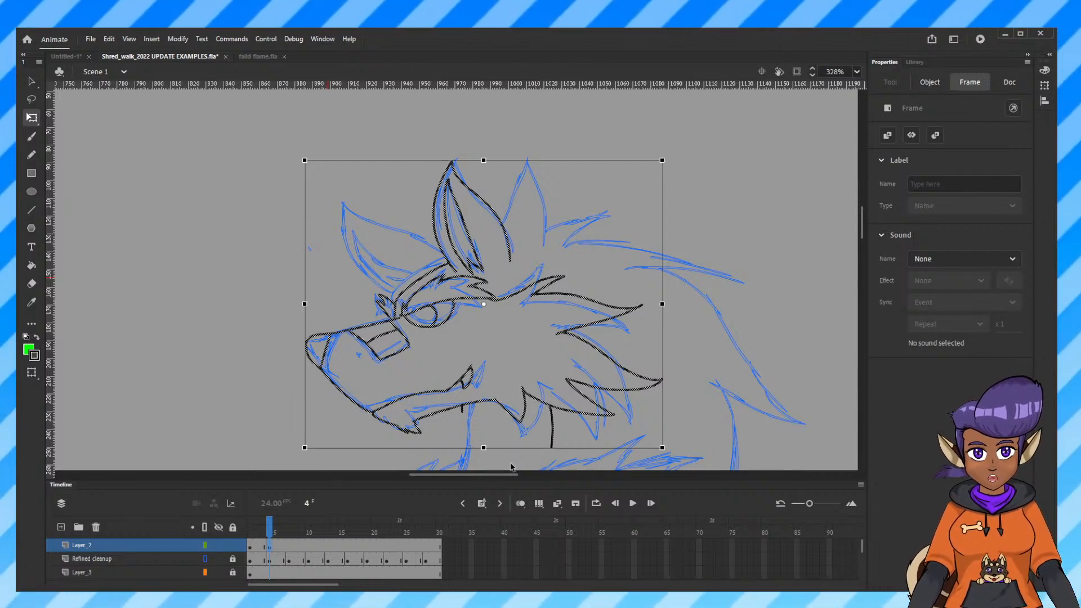
Lasso and delete the black cheek fur and the neck line behind the jaw.
left_click(31, 99)
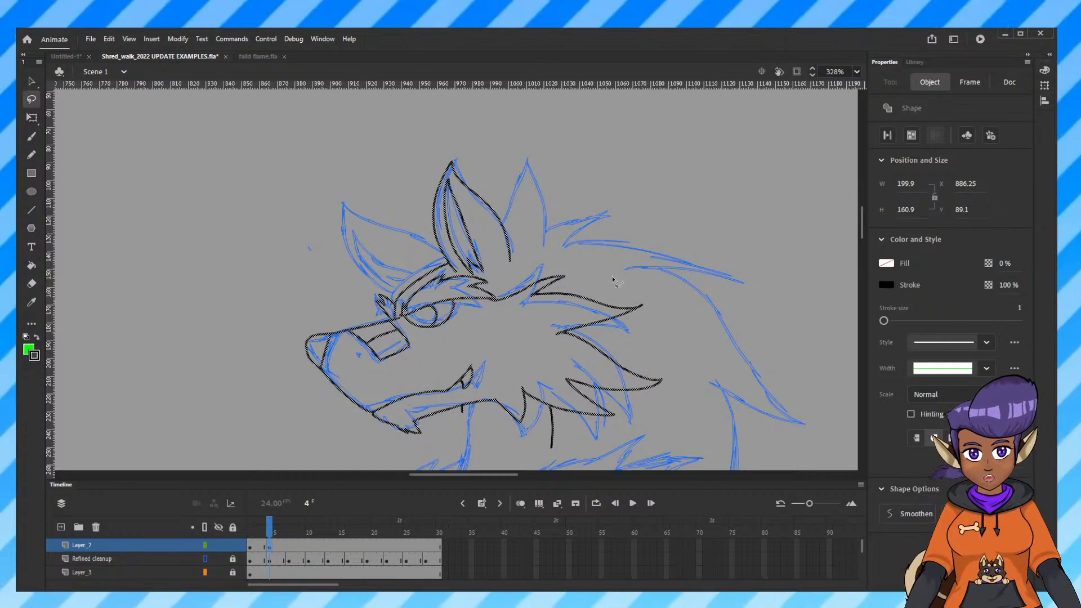
left_click(569, 259)
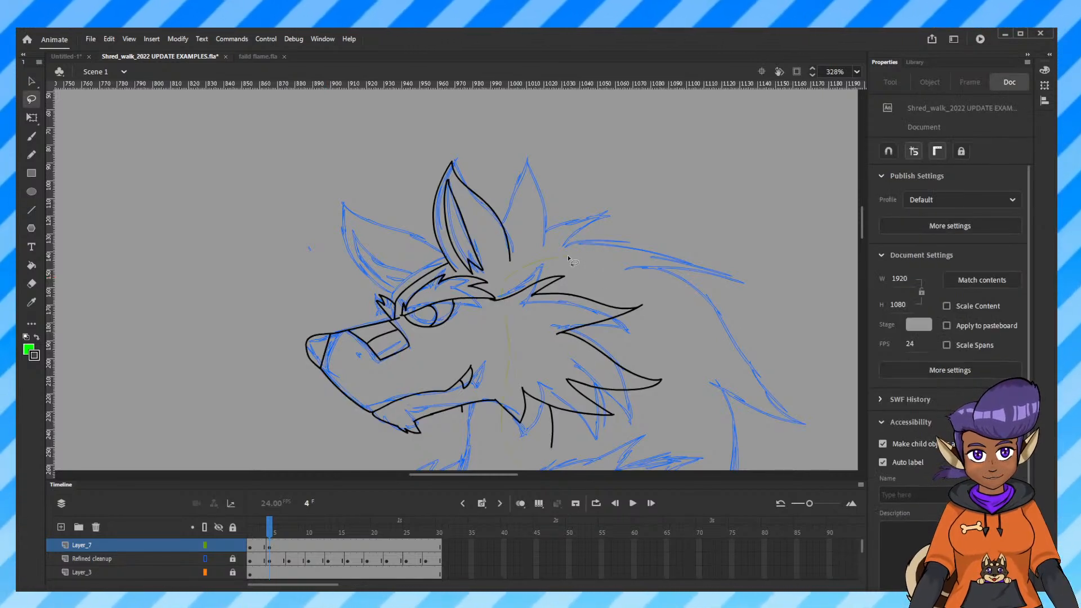
left_click_drag(568, 259, 538, 243)
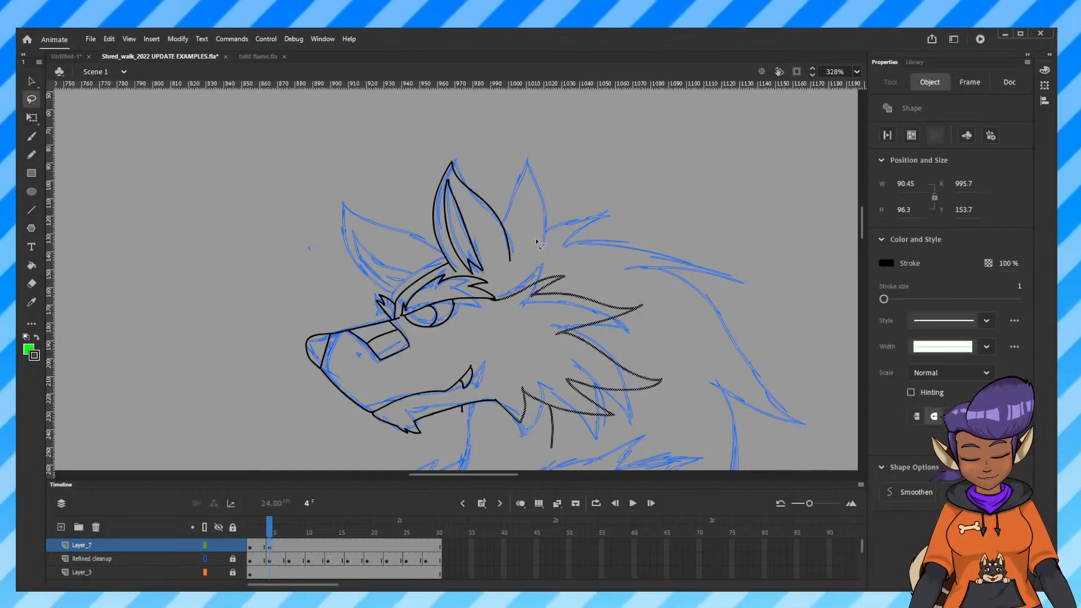
key("Delete")
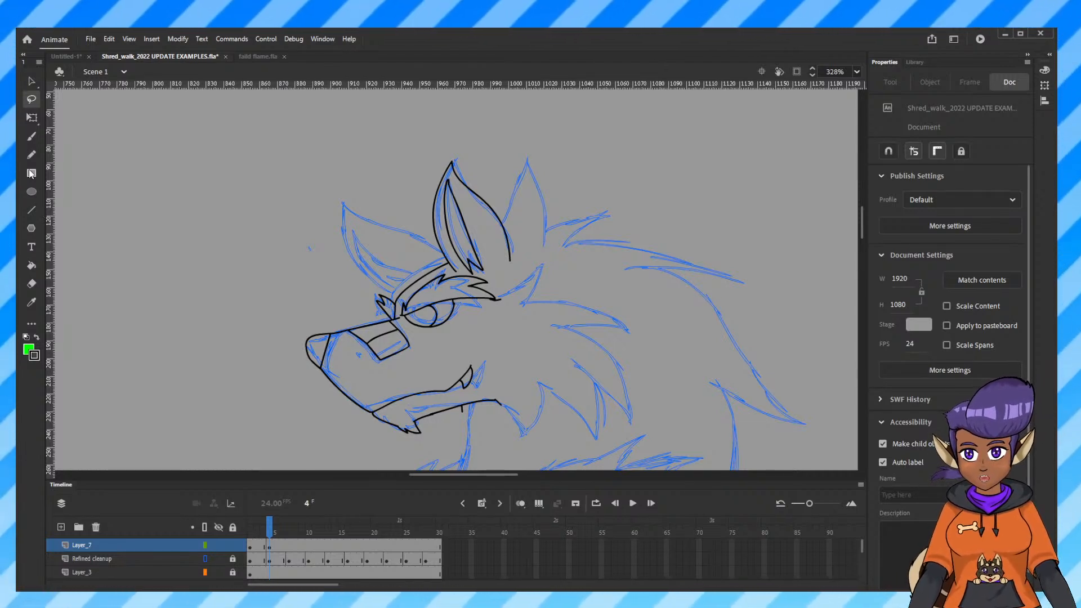
Trace the far ear's outer outline over the blue sketch with the Pencil tool, joining it to the forehead.
key("shift+y")
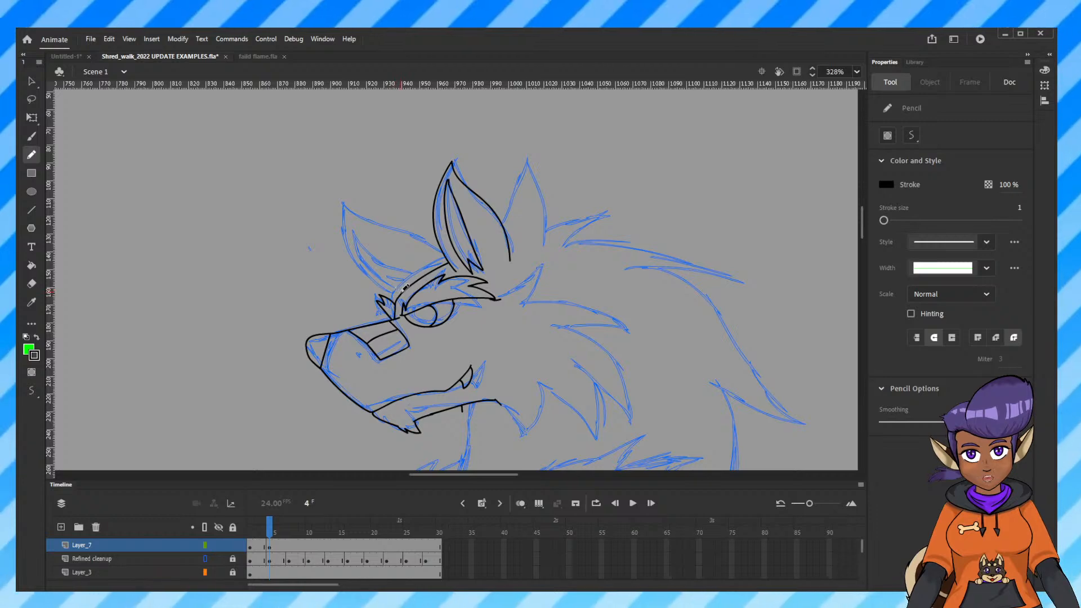
mouse_move(348, 240)
left_mouse_down()
mouse_move(368, 270)
mouse_move(404, 288)
mouse_move(444, 253)
left_mouse_up()
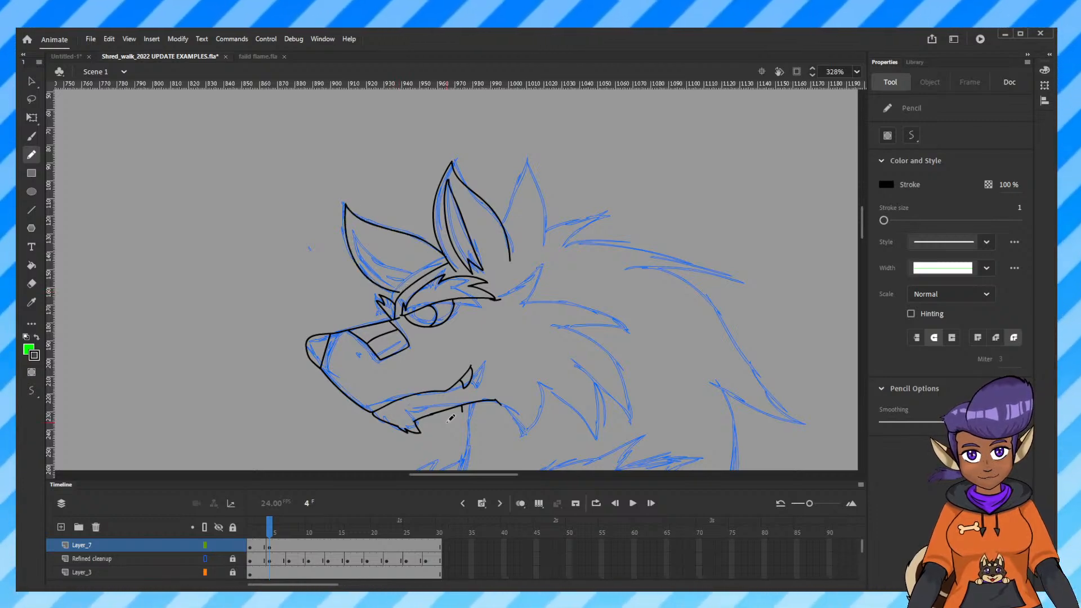
key("ctrl+equal")
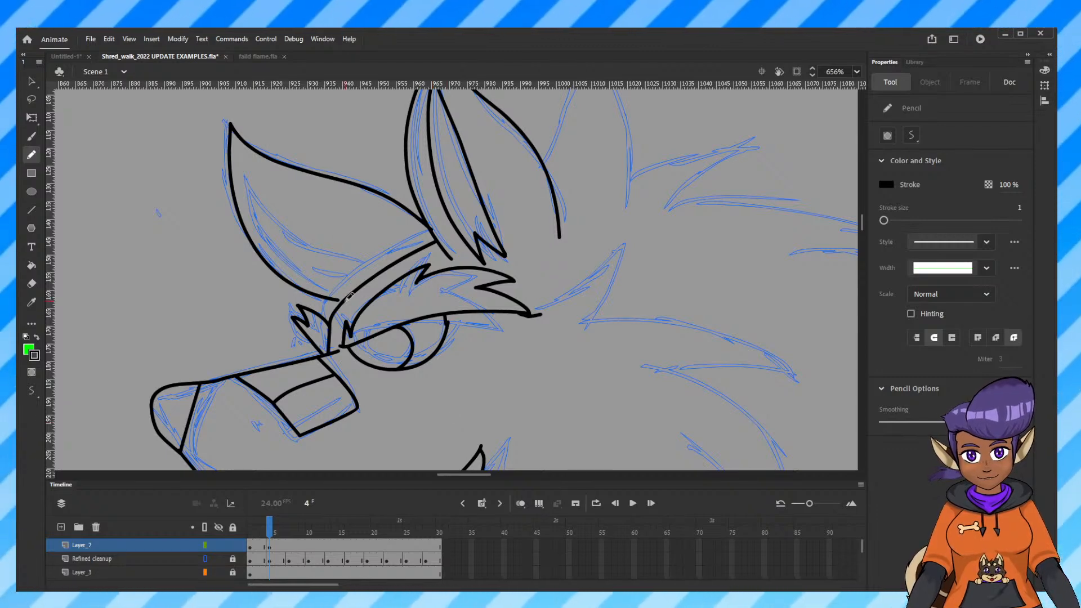
left_click(32, 80)
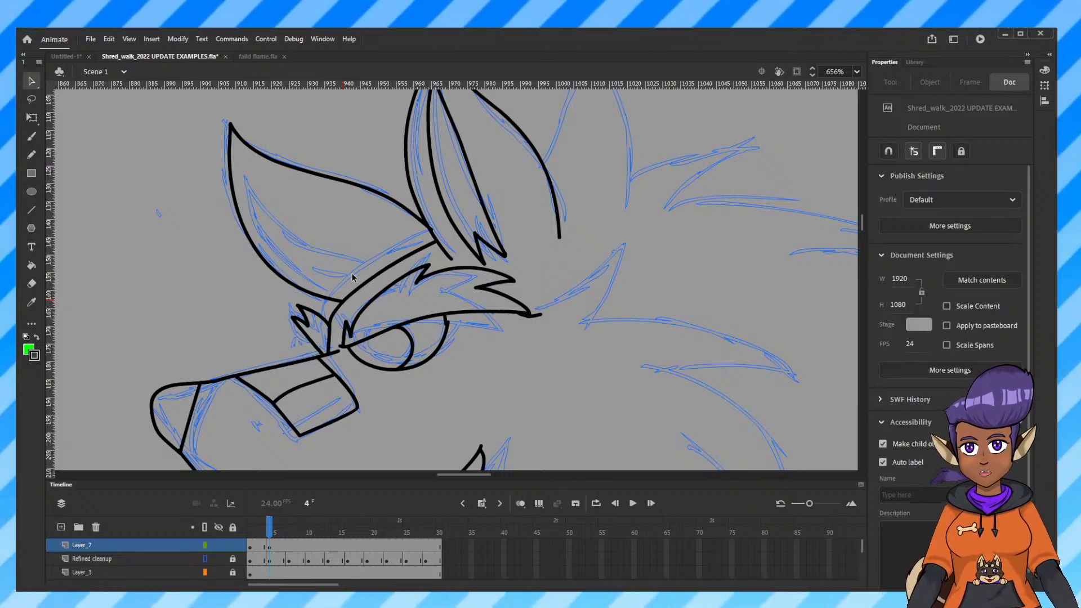
left_click(31, 154)
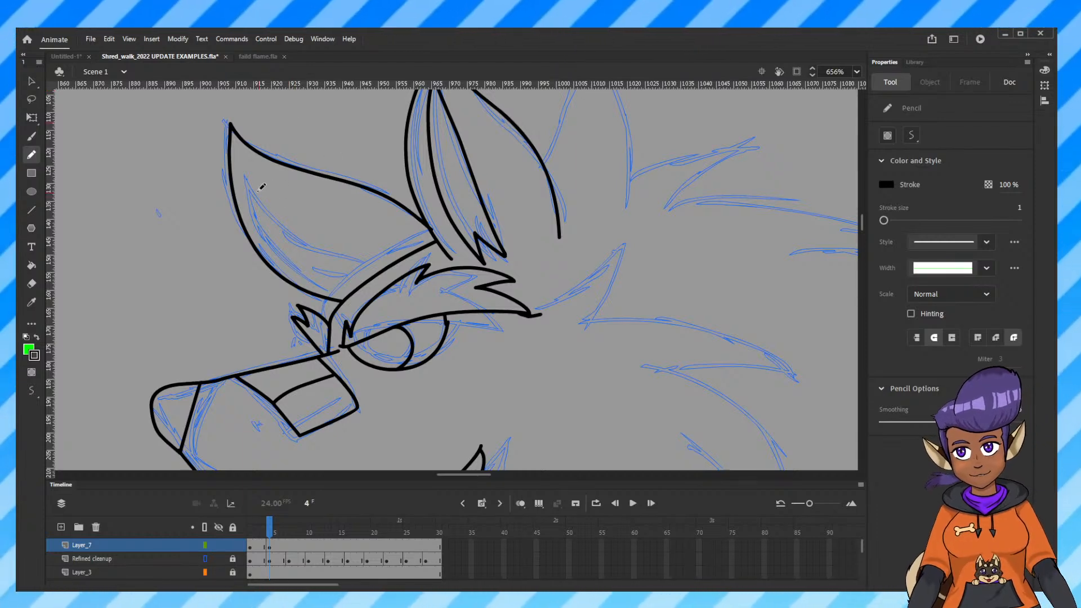
mouse_move(247, 168)
left_mouse_down()
mouse_move(364, 261)
mouse_move(338, 288)
mouse_move(368, 261)
mouse_move(359, 258)
left_mouse_up()
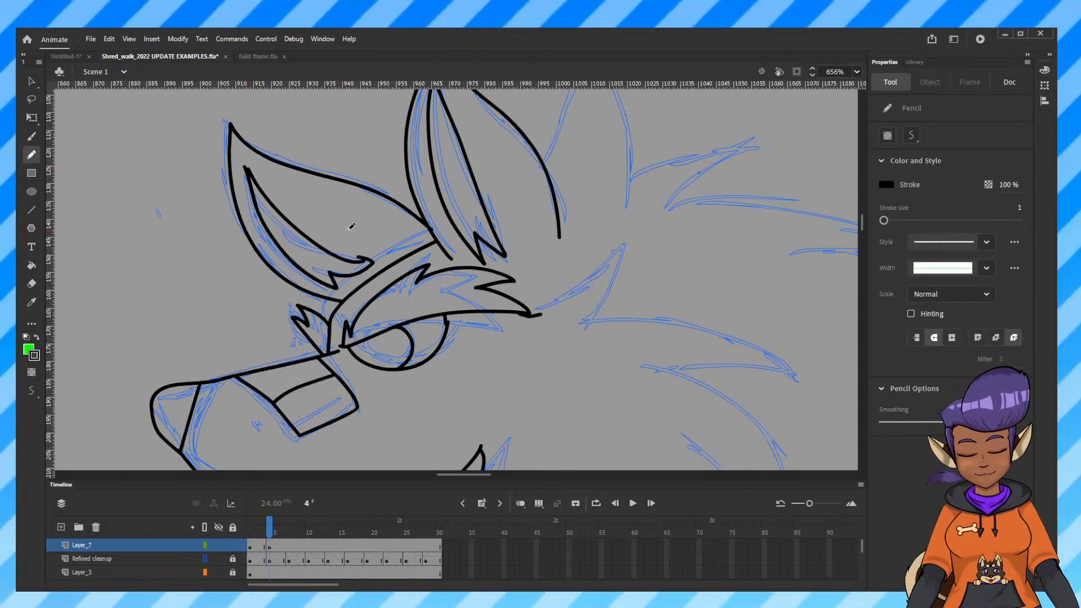
key("ctrl+z")
key("ctrl+z")
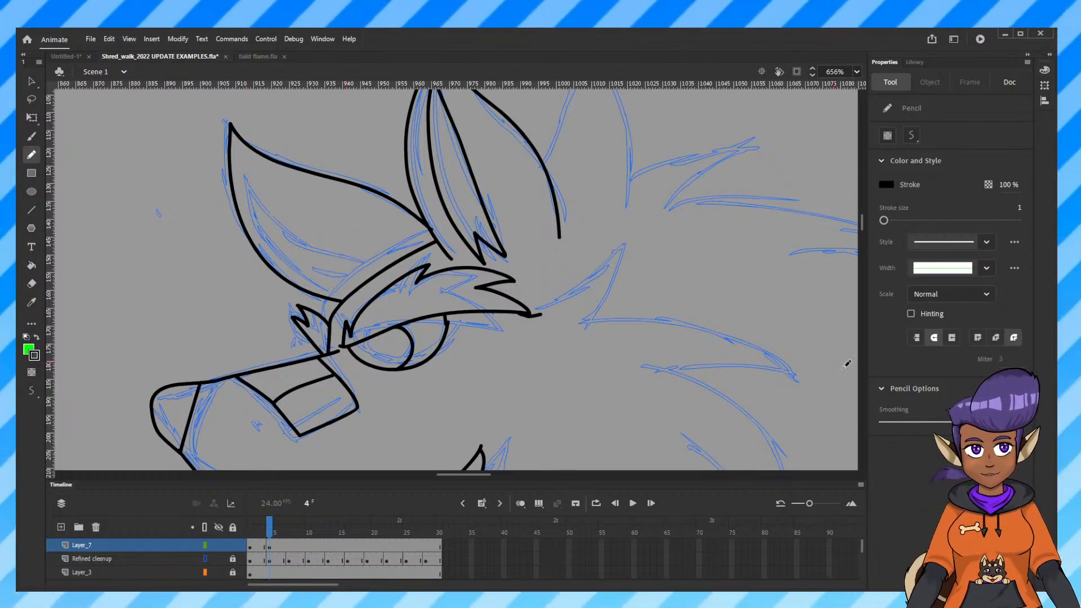
Turn on onion skinning and flip between frames 1 and 4 to compare the head linework.
left_click(521, 503)
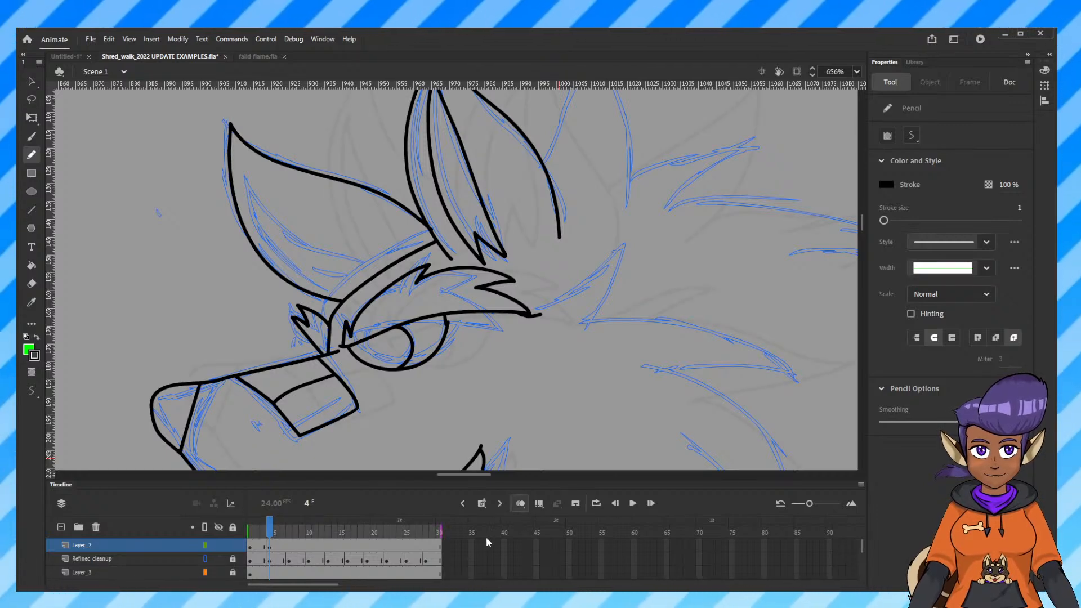
left_click(444, 532)
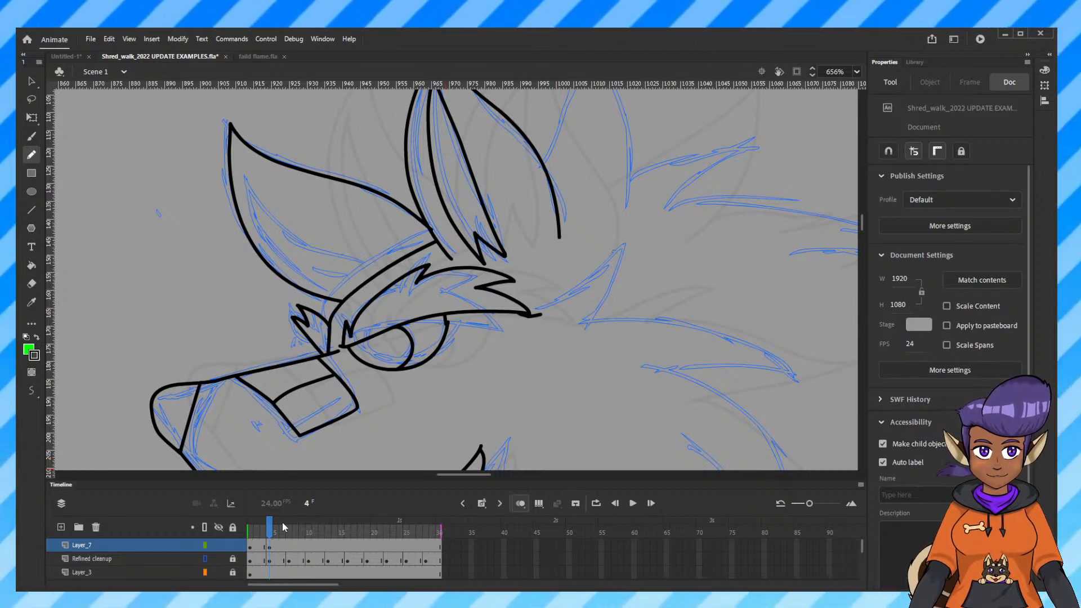
left_click(250, 530)
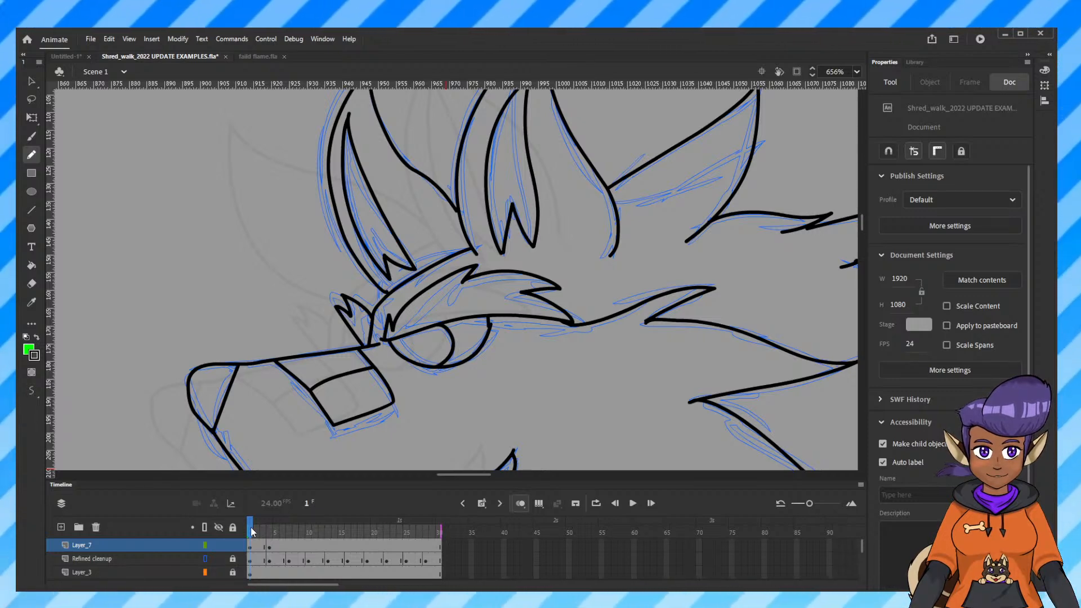
left_click(266, 533)
left_click(270, 533)
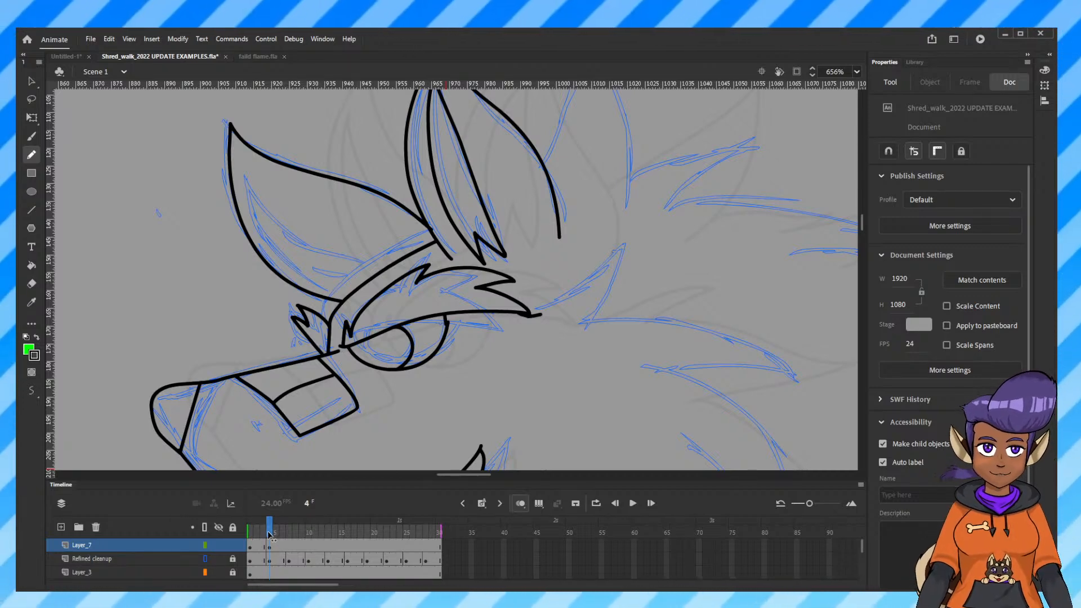
left_click(262, 532)
left_click(257, 532)
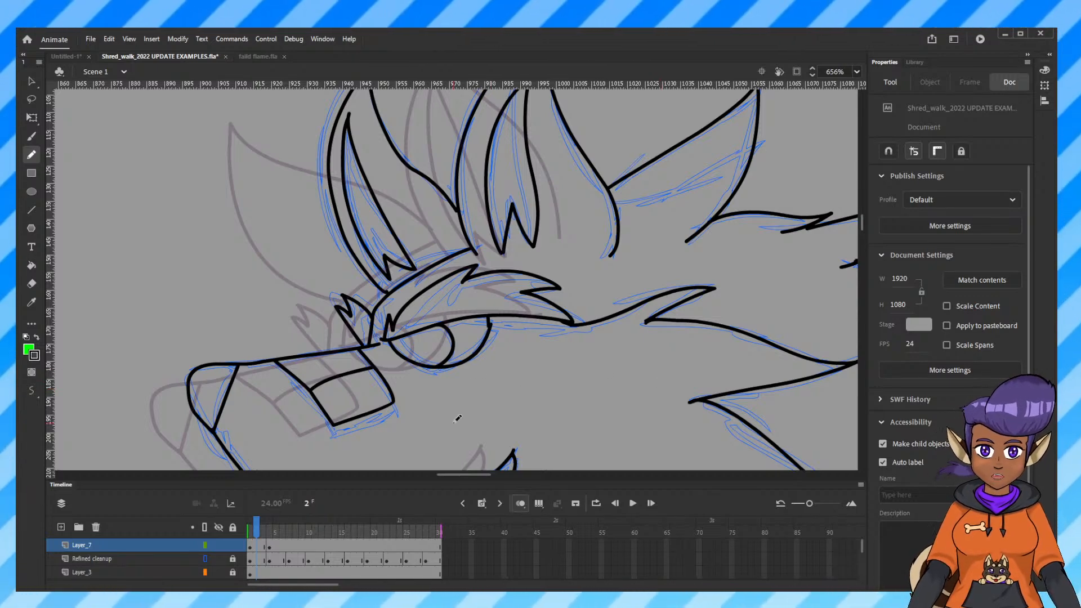
key("period")
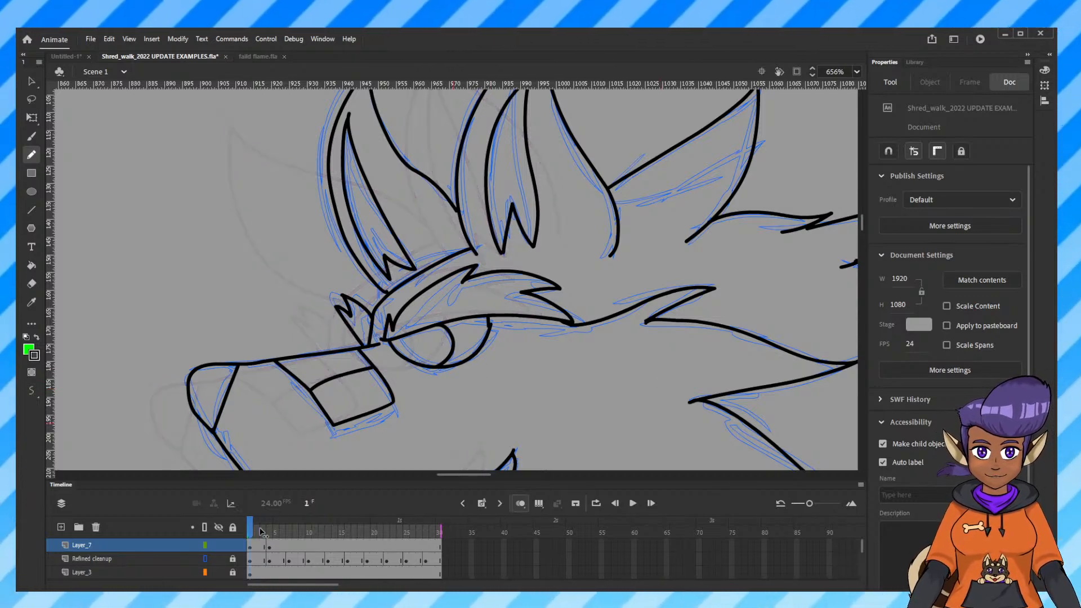
key("period")
left_click(250, 531)
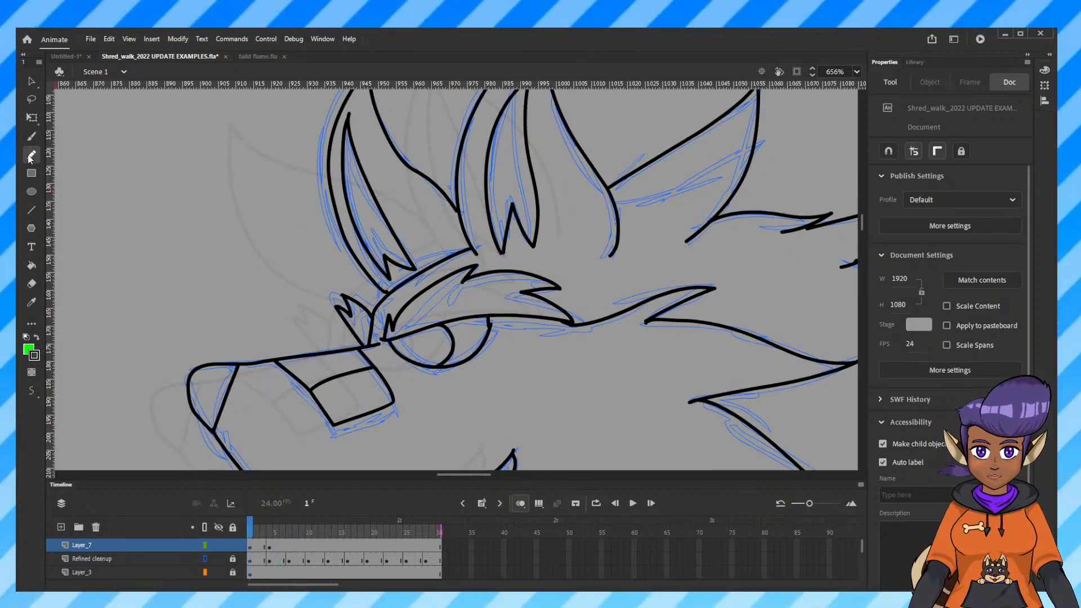
Clean up the stray line ends at the eye's inner corner and past the brow's rear tip on frame 4.
left_click(31, 83)
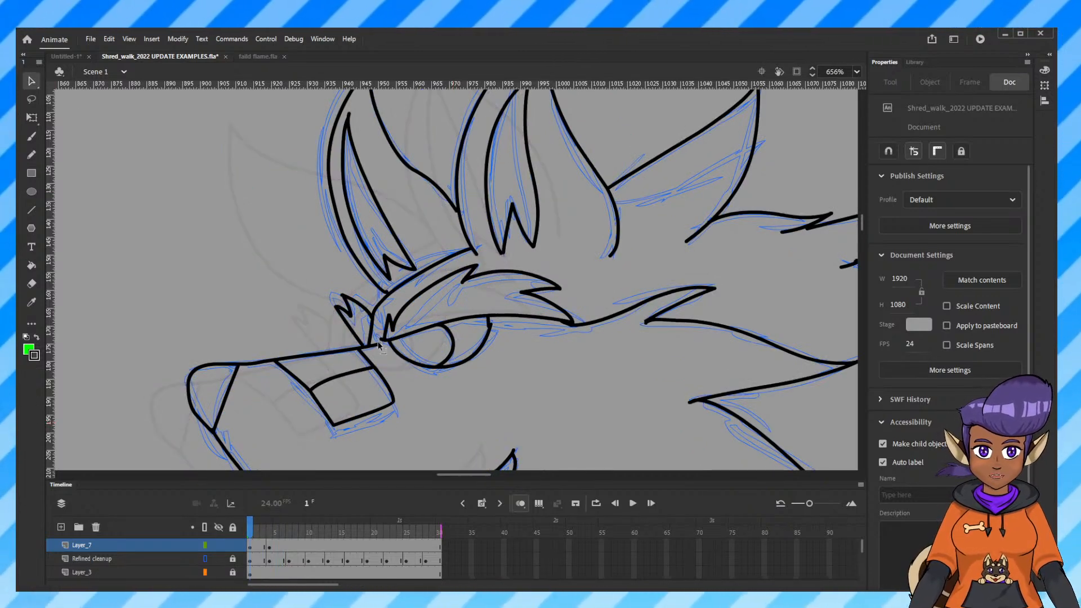
left_click(269, 548)
left_click(263, 341)
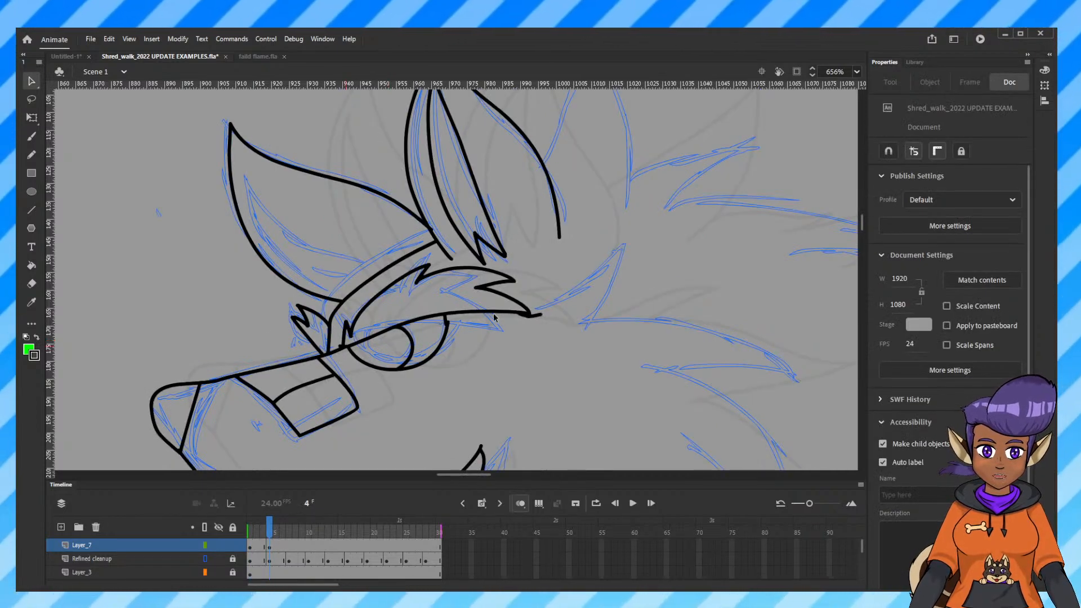
left_click(341, 349)
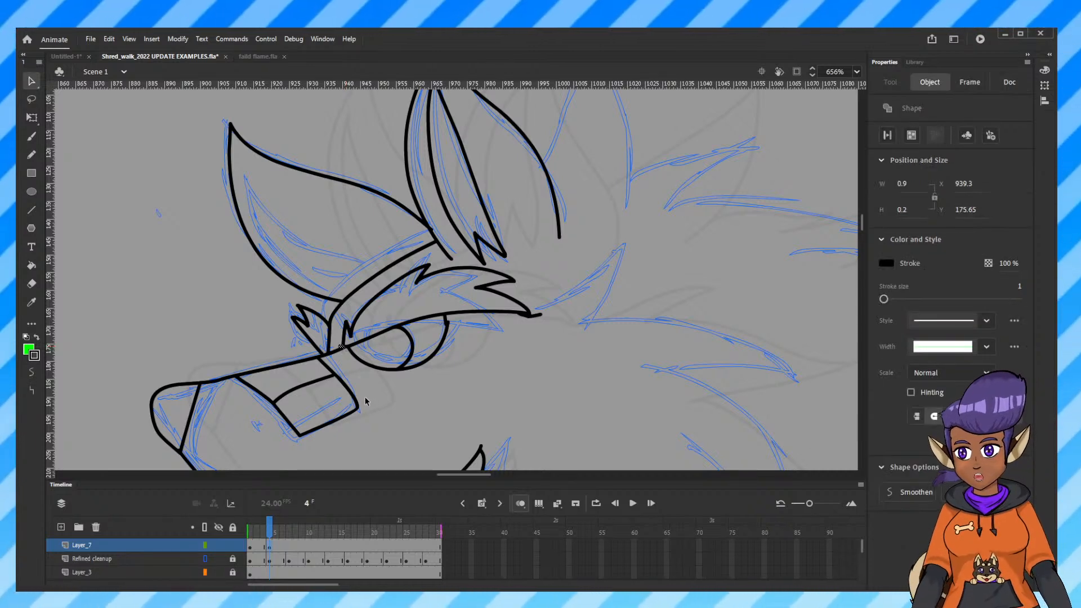
left_click(498, 373)
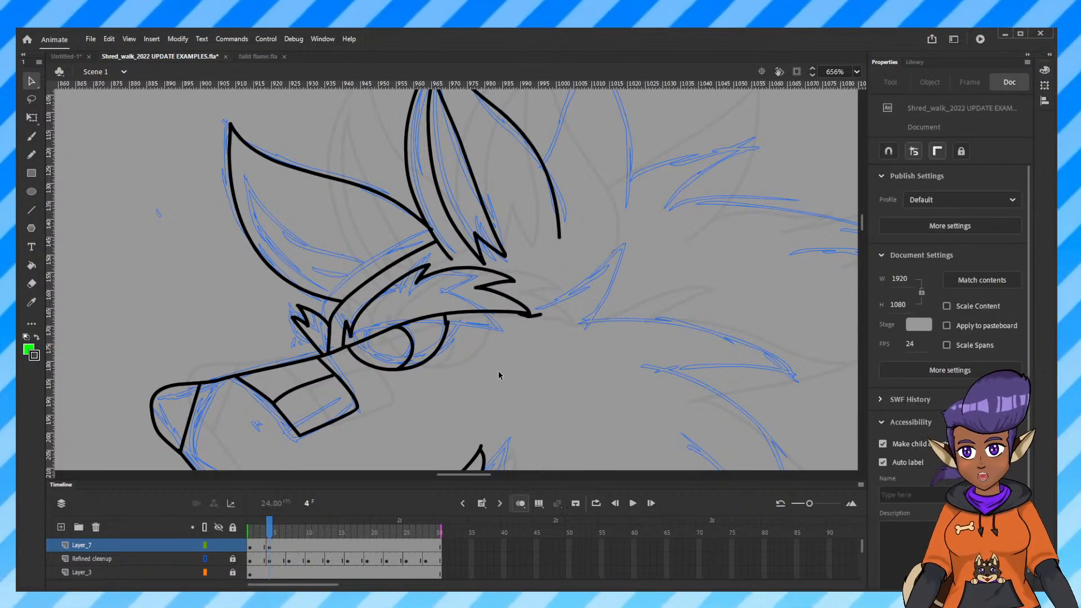
left_click(537, 316)
key("Delete")
key("ctrl+z")
key("Delete")
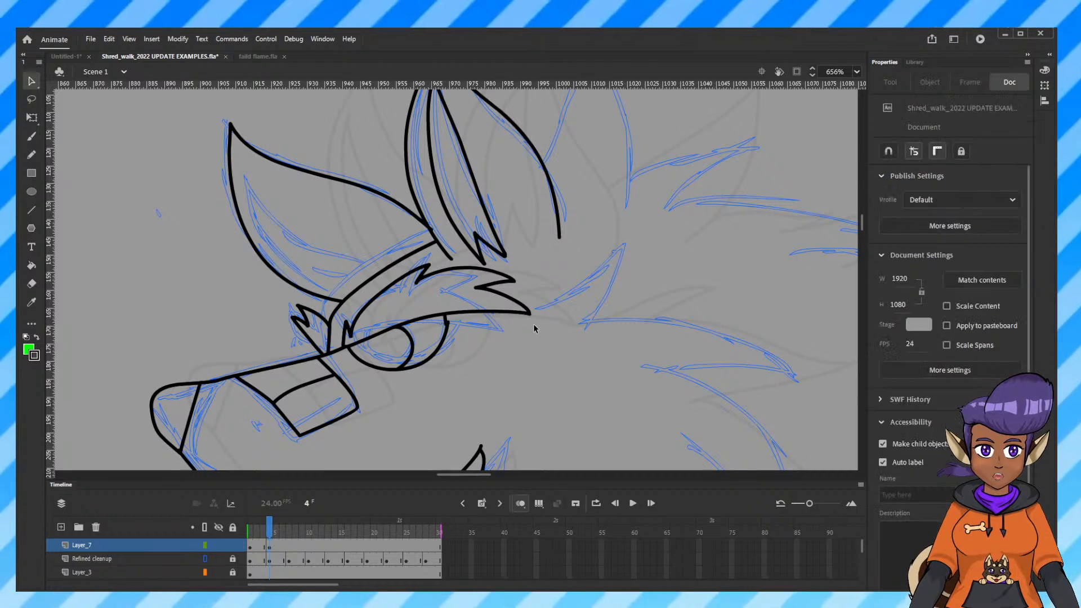
Trace the far ear's inner outline on frame 4 with the Pencil tool, ending in a jagged fur notch at its base.
left_click(251, 545)
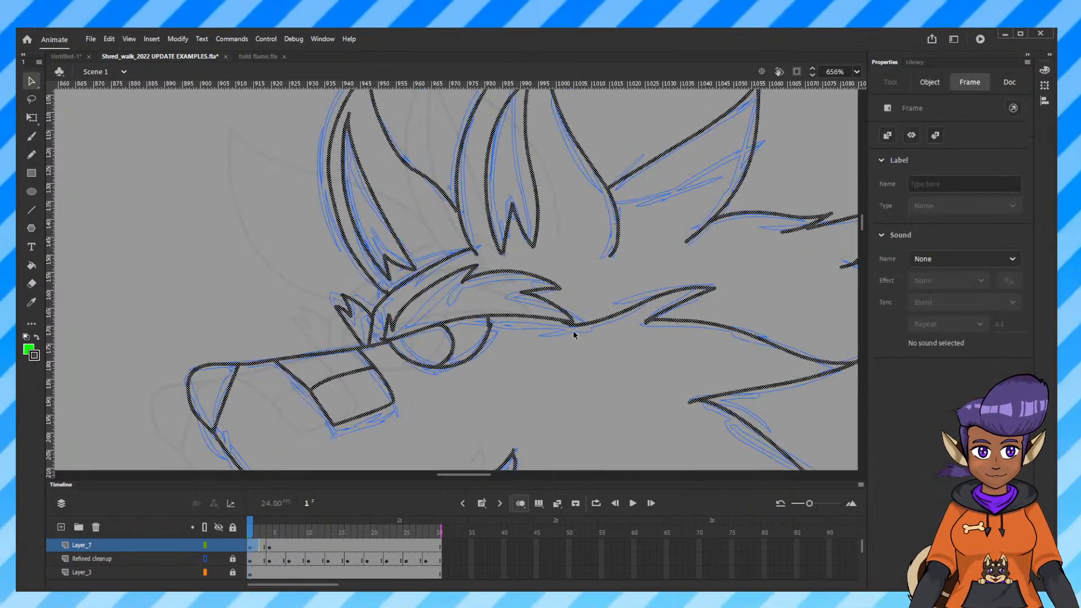
left_click(269, 546)
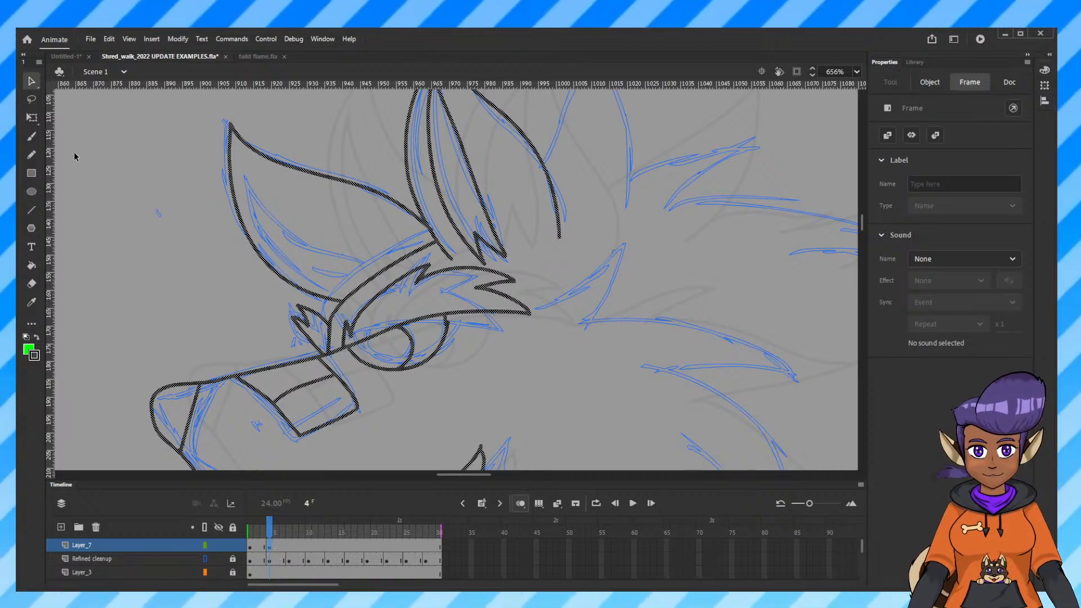
left_click(32, 155)
left_click(31, 155)
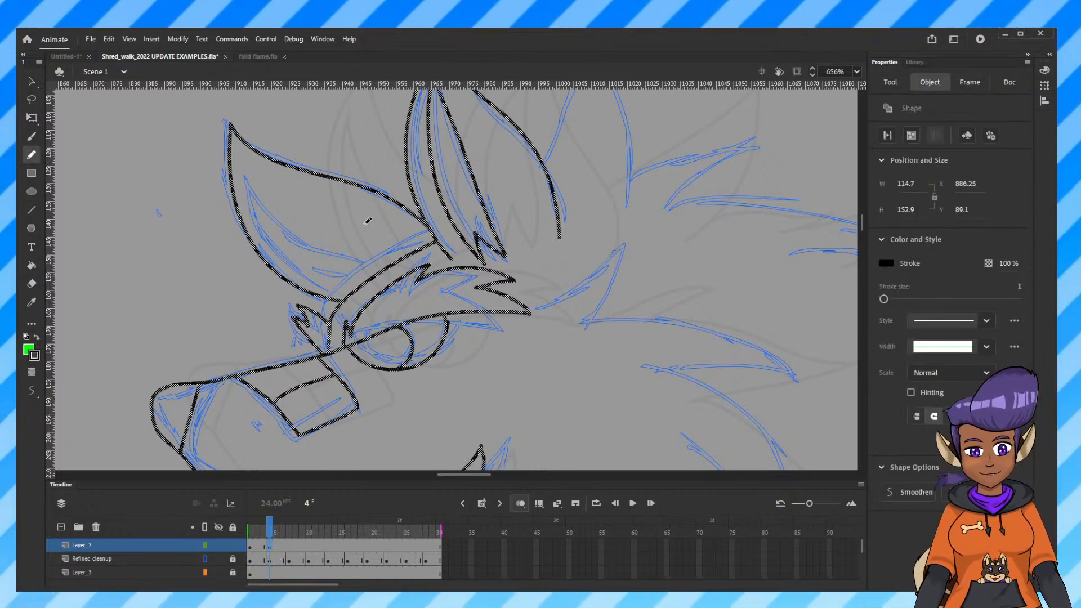
left_click(379, 255)
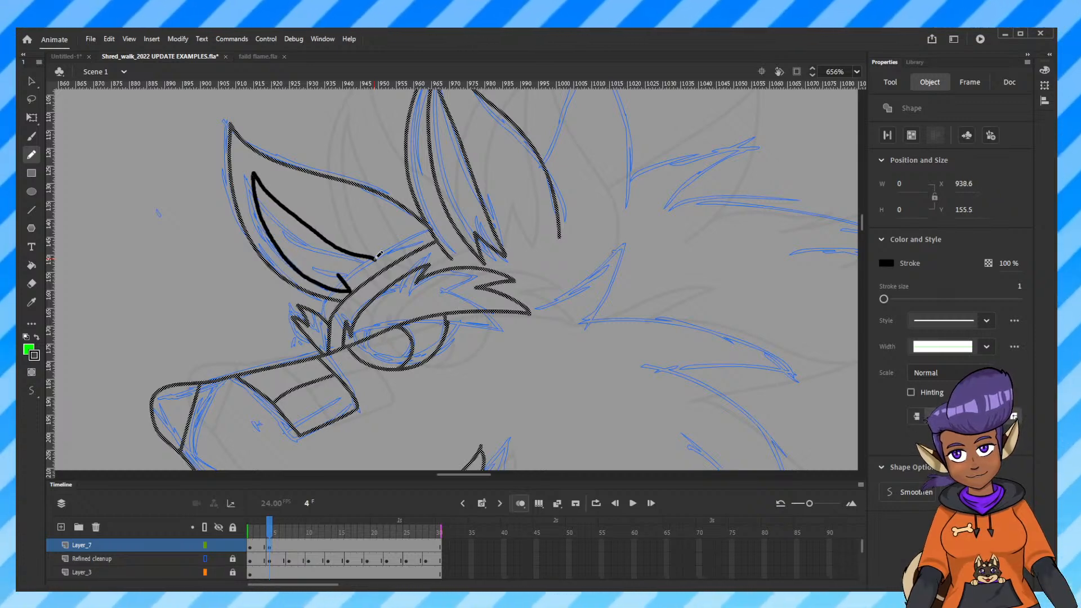
key("ctrl+shift+a")
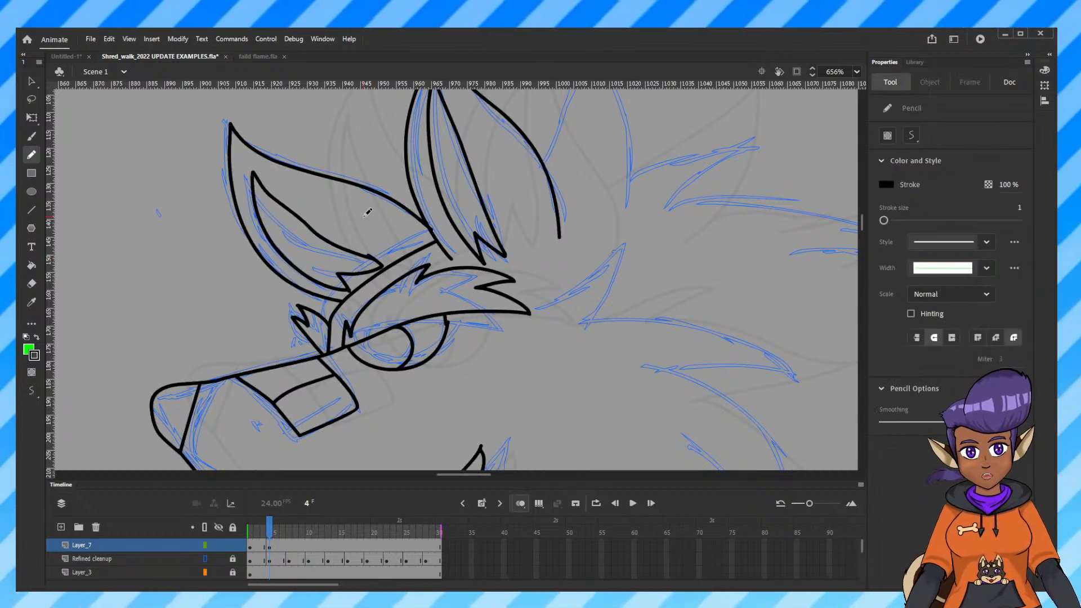
key("ctrl+a")
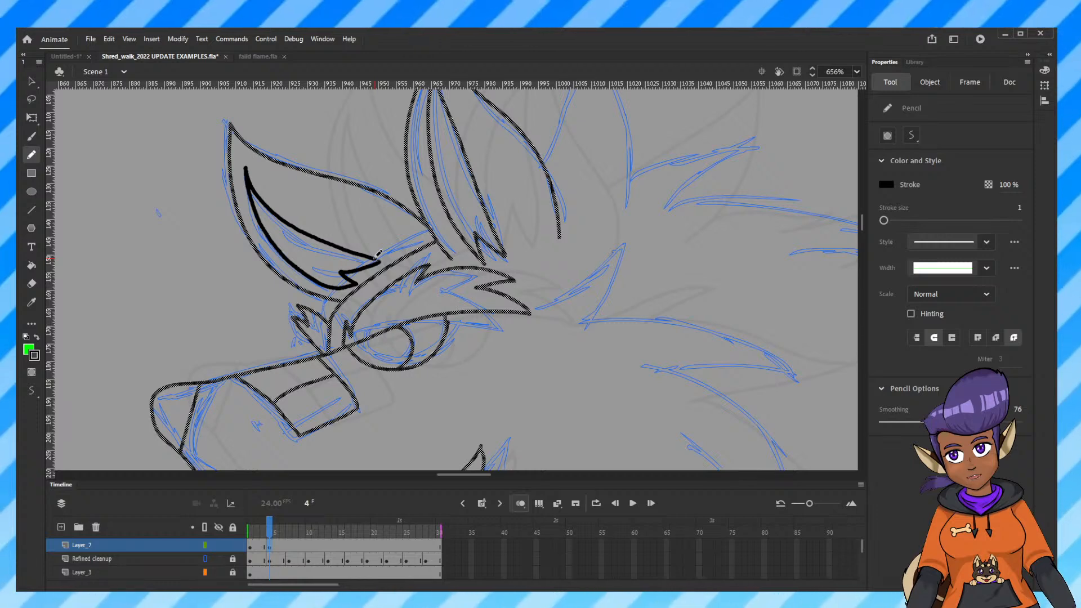
left_click_drag(379, 254, 378, 256)
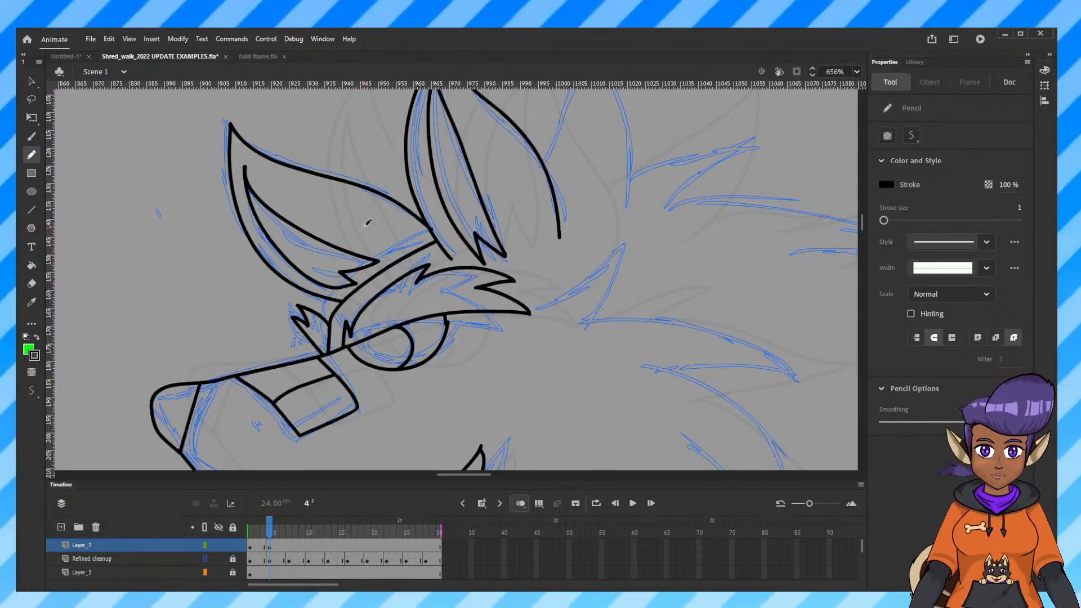
Step back and forth between frames 1 and 4 to check how the head and ear linework moves.
left_click(258, 530)
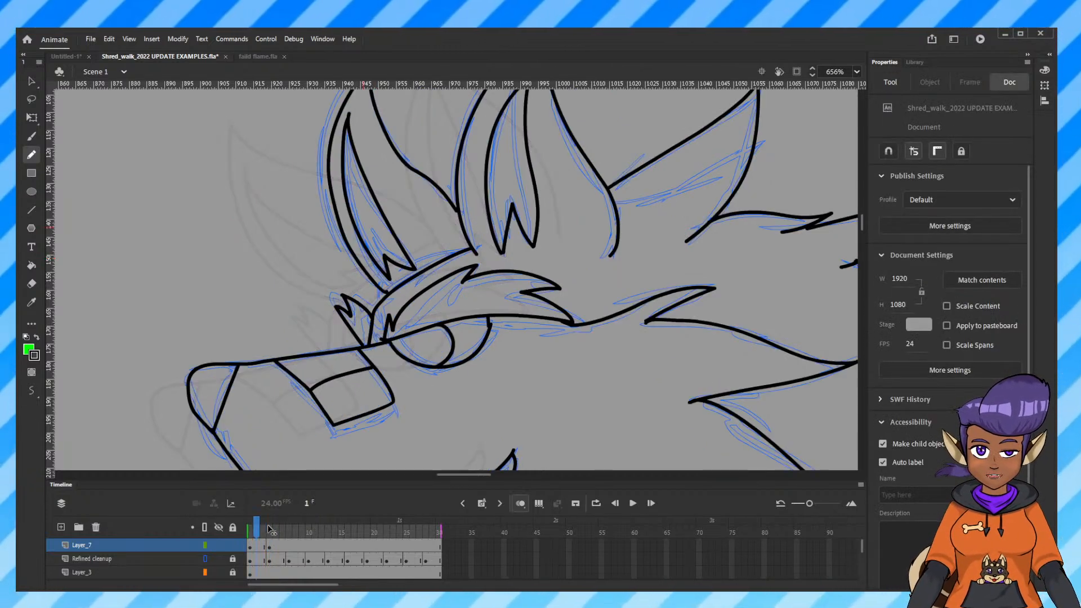
left_click(269, 529)
key("comma")
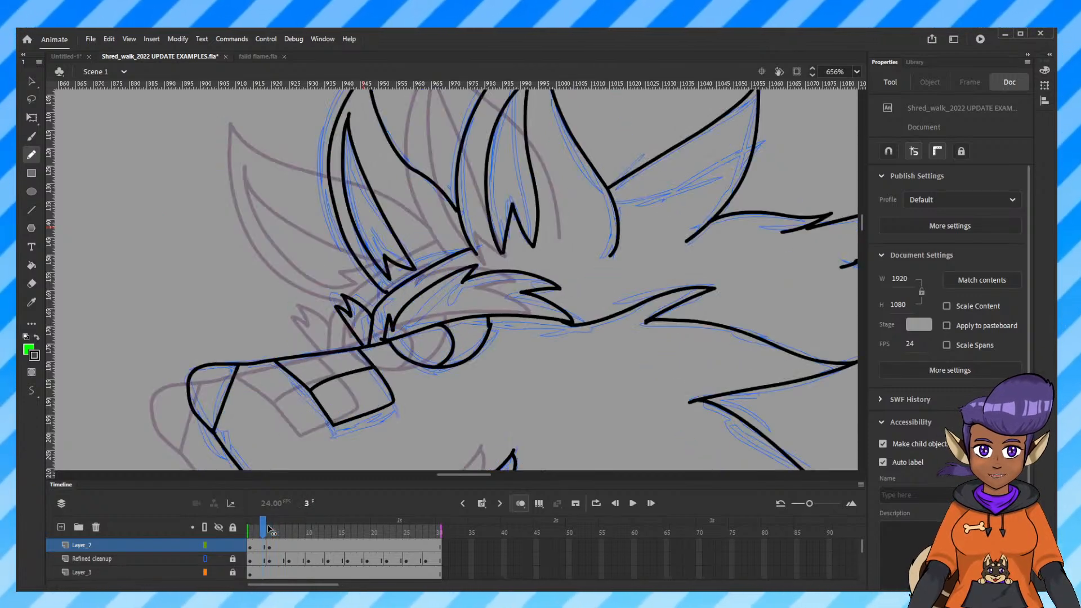
key("period")
key("comma")
key("comma")
key("comma")
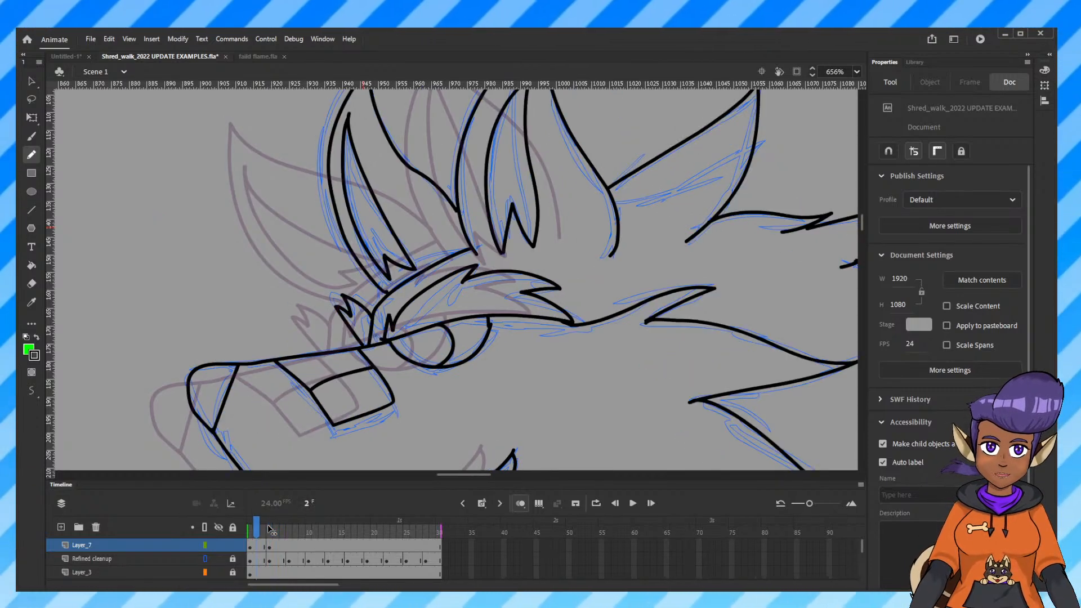
key("period")
key("period")
key("period")
key("period")
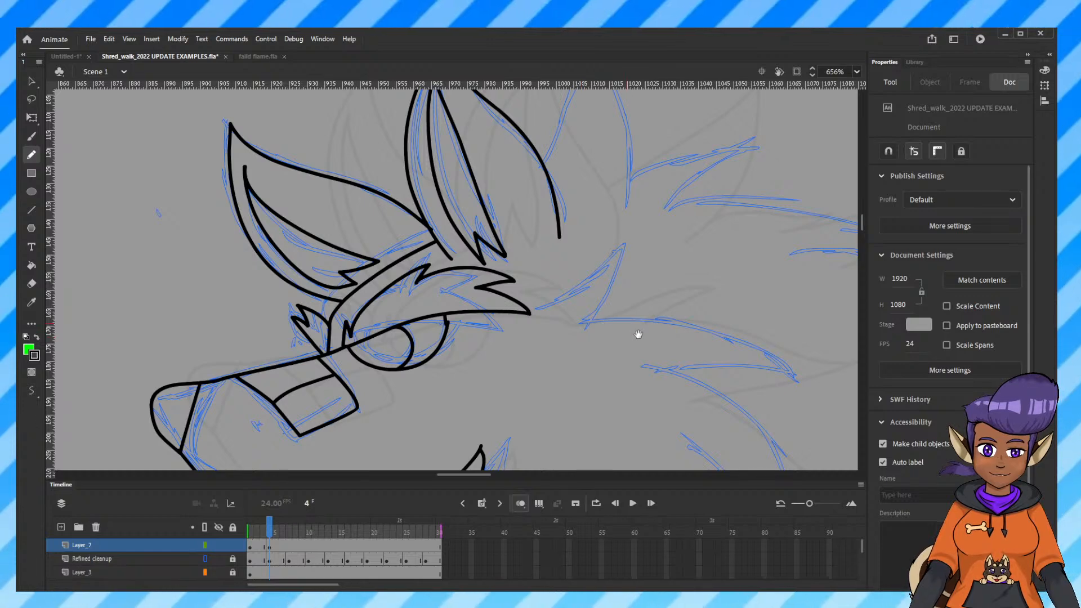
Trace the fur spikes over the blue sketch with the Pencil tool, from the tuft behind the brow down the cheek to the jaw.
left_click_drag(639, 334, 490, 317)
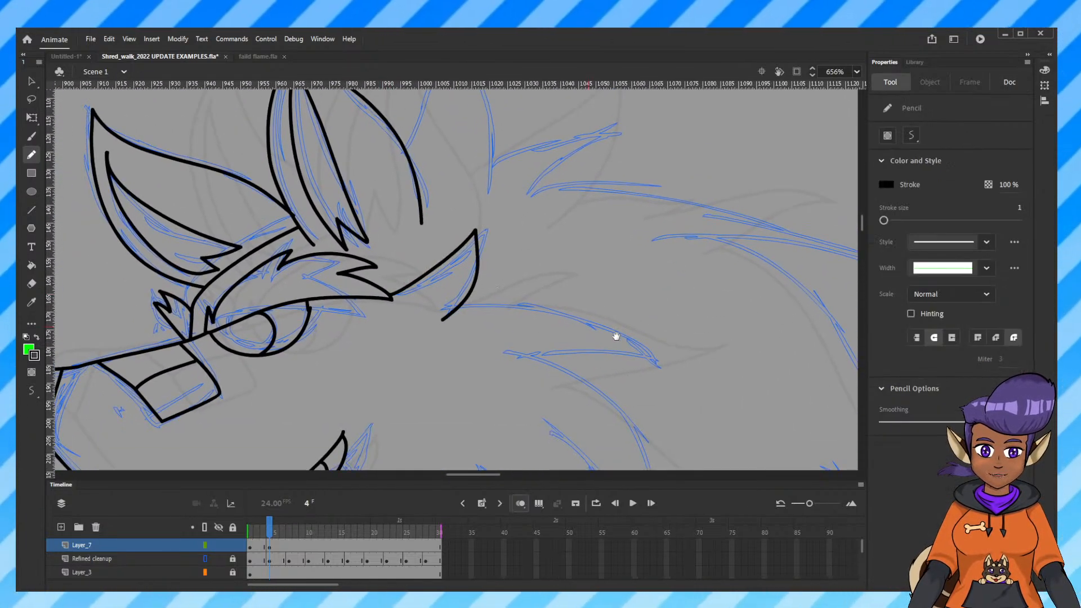
scroll(616, 338, "down", 4)
scroll(617, 338, "right", 2)
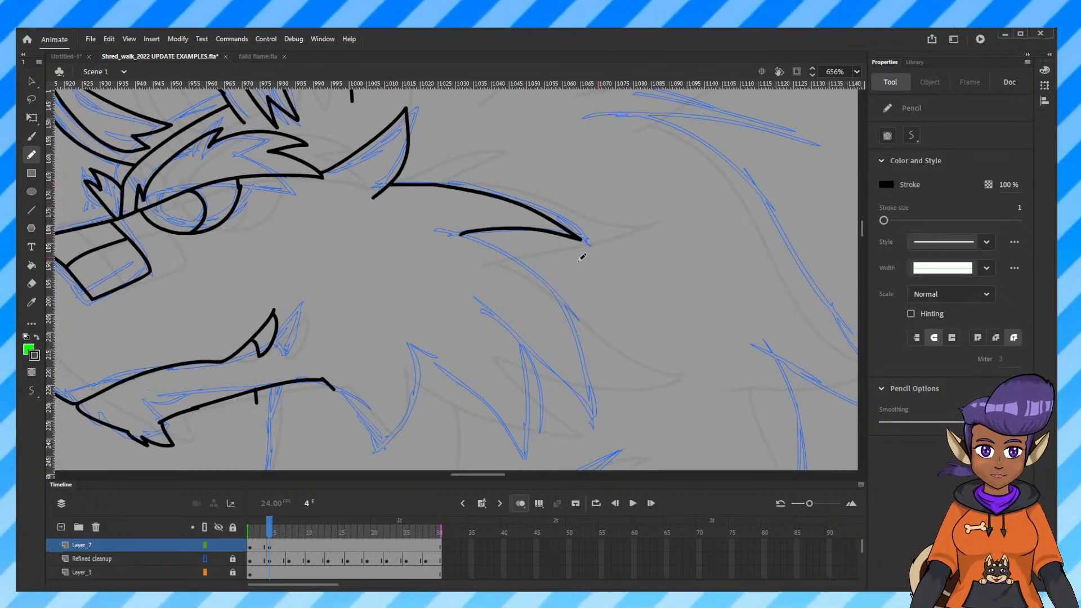
left_click_drag(652, 311, 595, 244)
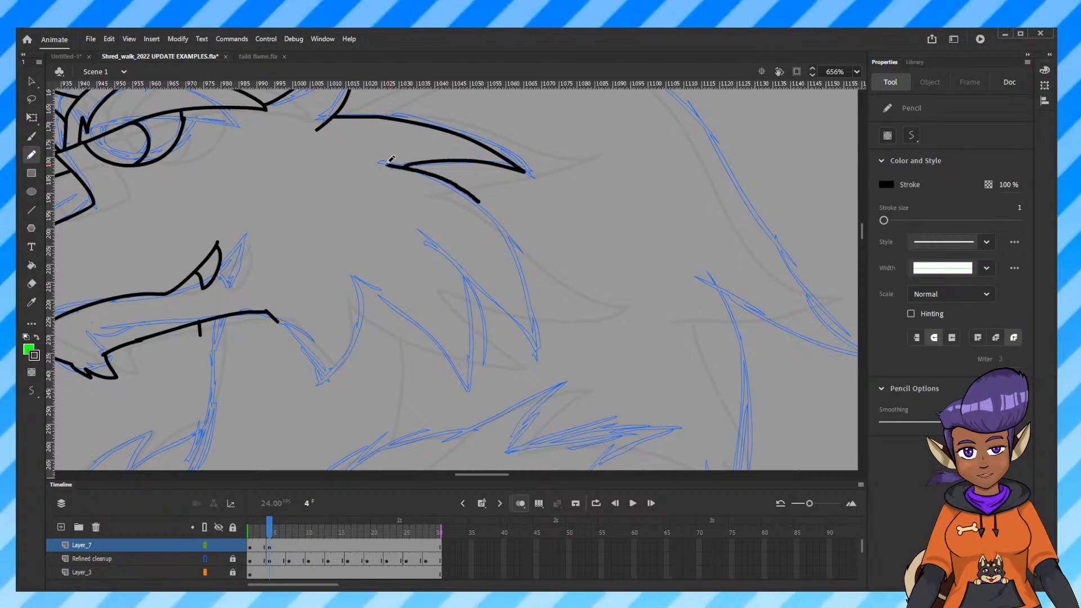
mouse_move(517, 328)
left_mouse_down()
mouse_move(433, 253)
mouse_move(471, 302)
mouse_move(473, 400)
mouse_move(357, 284)
mouse_move(401, 299)
mouse_move(481, 216)
mouse_move(447, 253)
mouse_move(380, 258)
left_mouse_up()
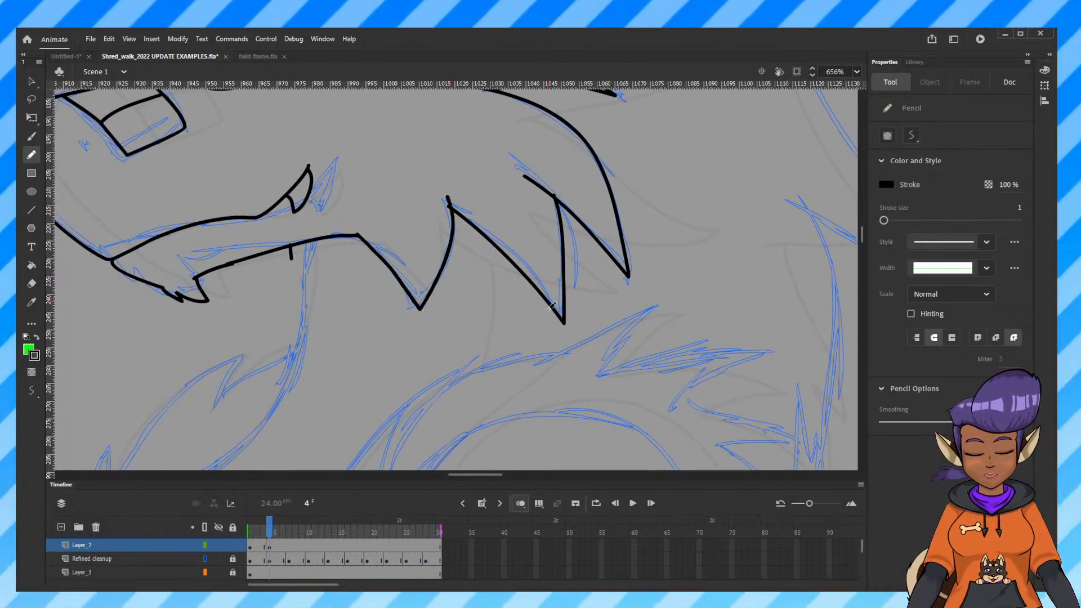
mouse_move(515, 177)
left_mouse_down()
mouse_move(602, 335)
mouse_move(598, 290)
left_mouse_up()
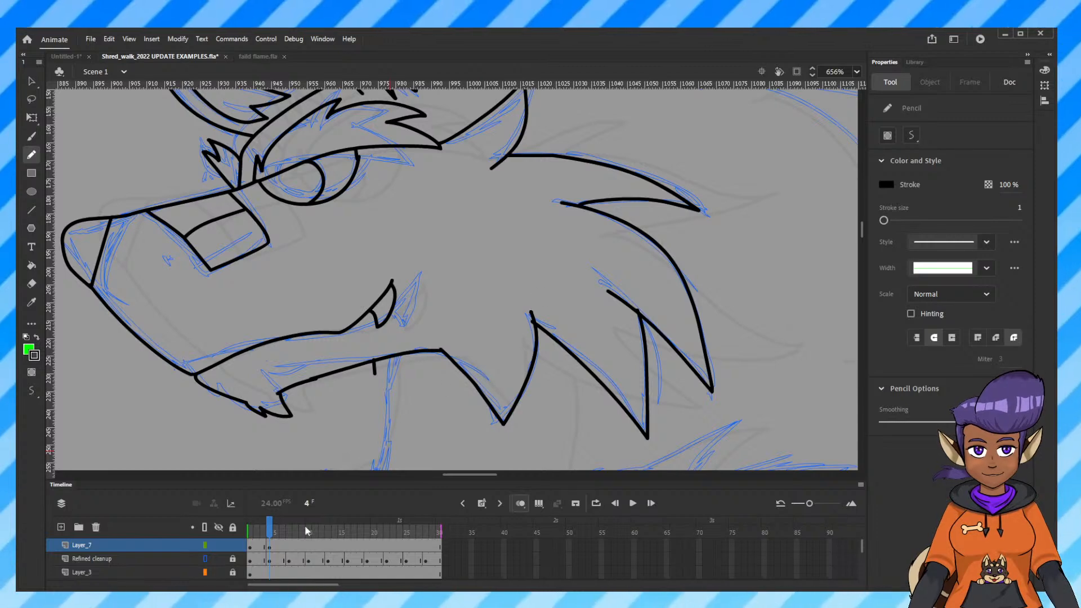
Save the animation file and scrub the timeline to frame 25 to compare the linework with the sketch.
mouse_move(270, 533)
left_mouse_down()
mouse_move(251, 534)
mouse_move(270, 535)
left_mouse_up()
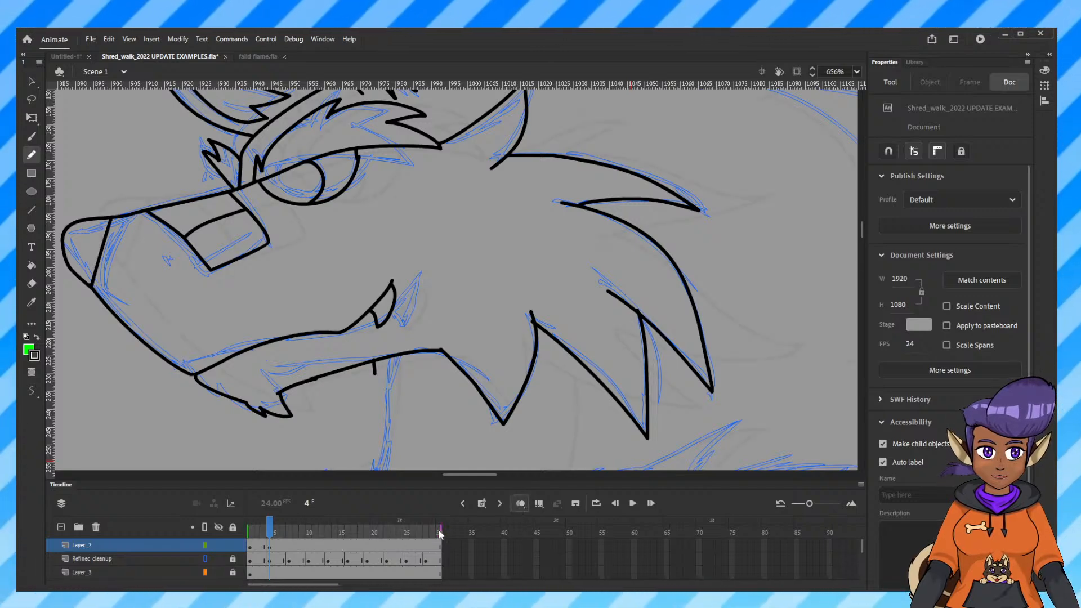
key("ctrl+s")
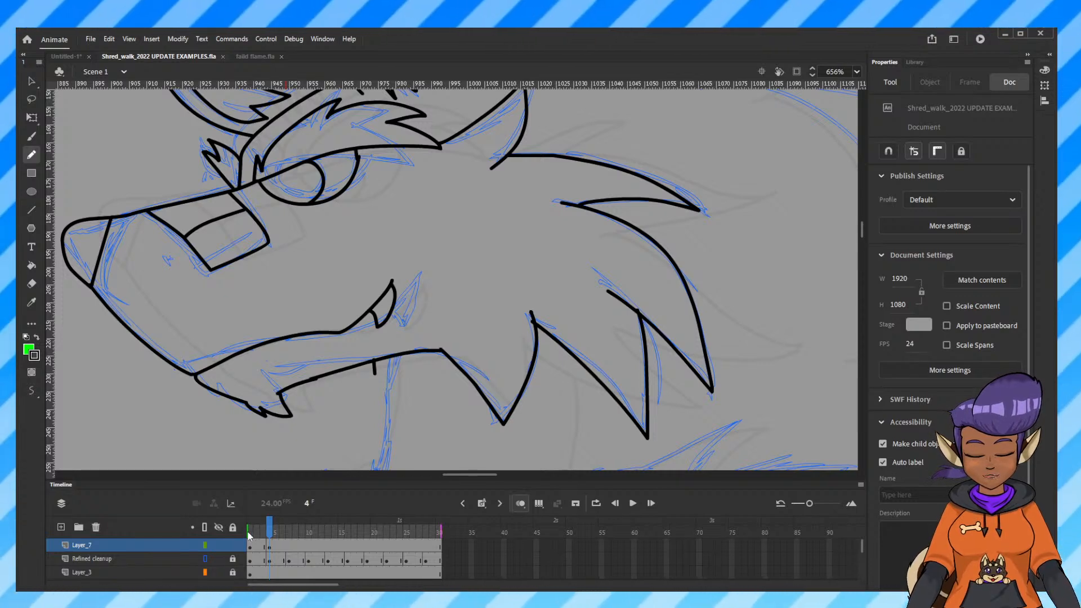
left_click(295, 530)
left_click(407, 529)
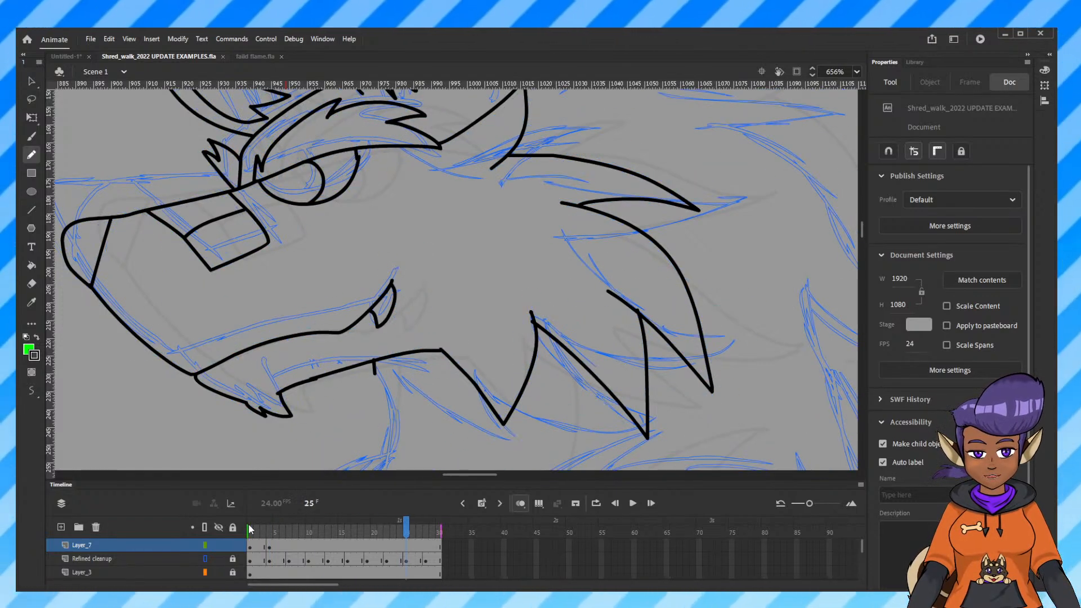
mouse_move(242, 528)
left_mouse_down()
mouse_move(309, 526)
mouse_move(256, 527)
left_mouse_up()
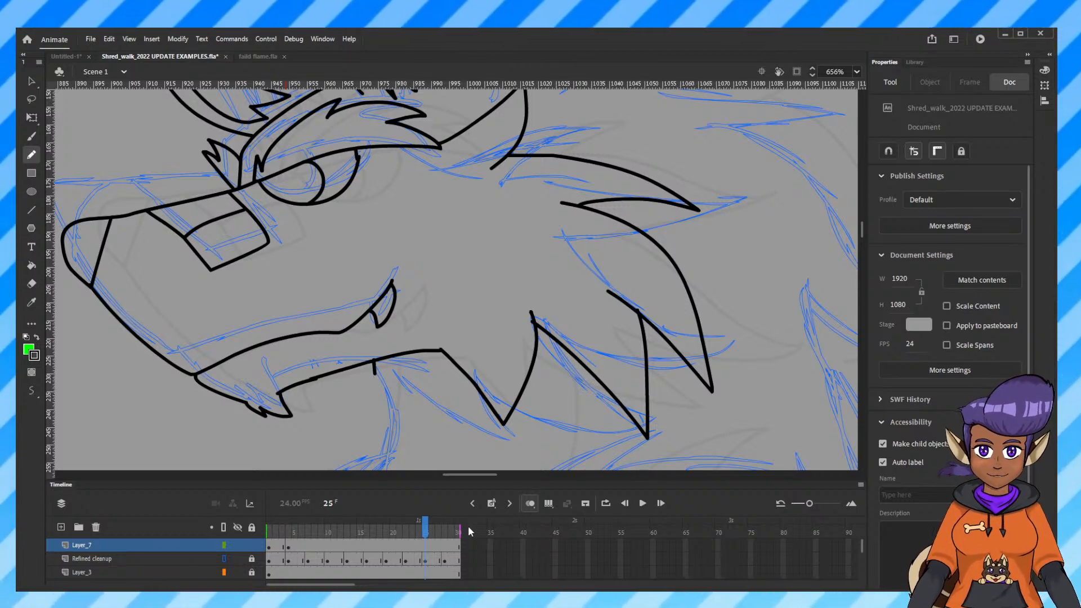
Return to frame 4, lasso the fur spike nearest the jaw on the linework layer and delete it.
left_click_drag(430, 529, 269, 530)
left_click(289, 544)
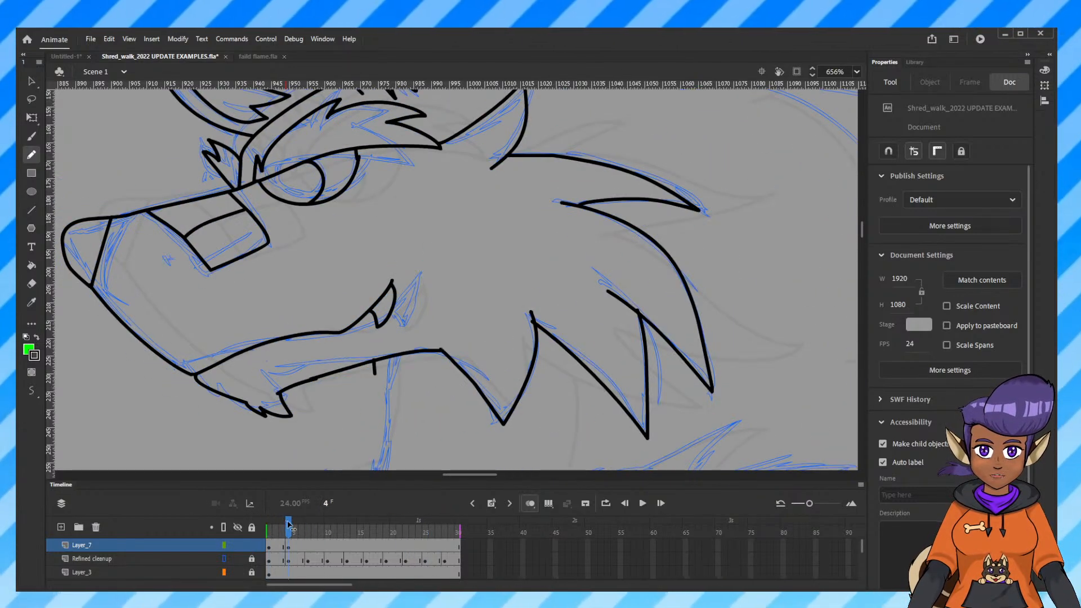
left_click(289, 544)
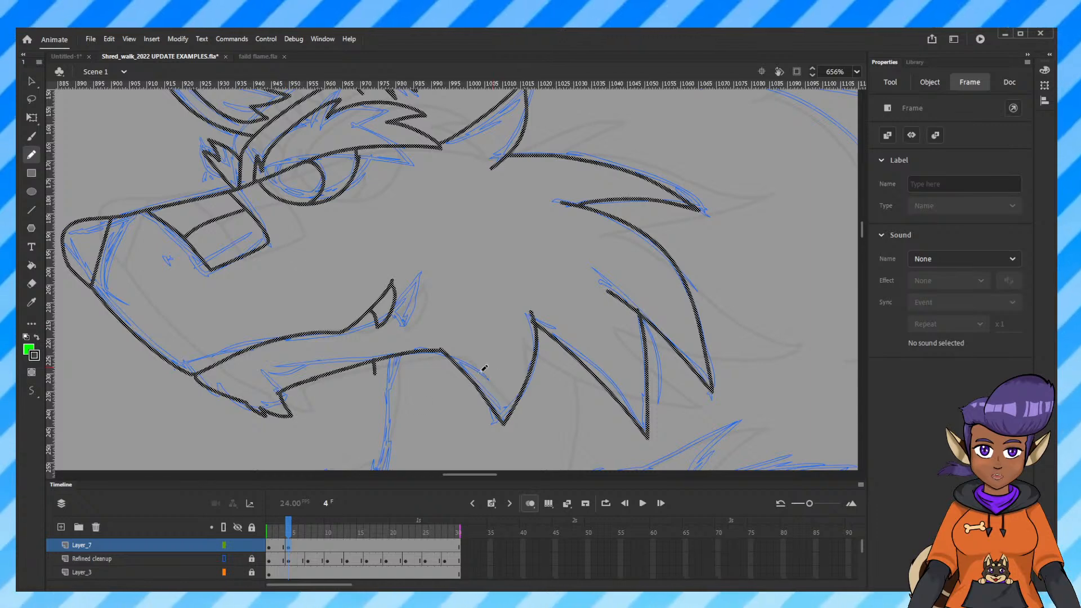
left_click(32, 99)
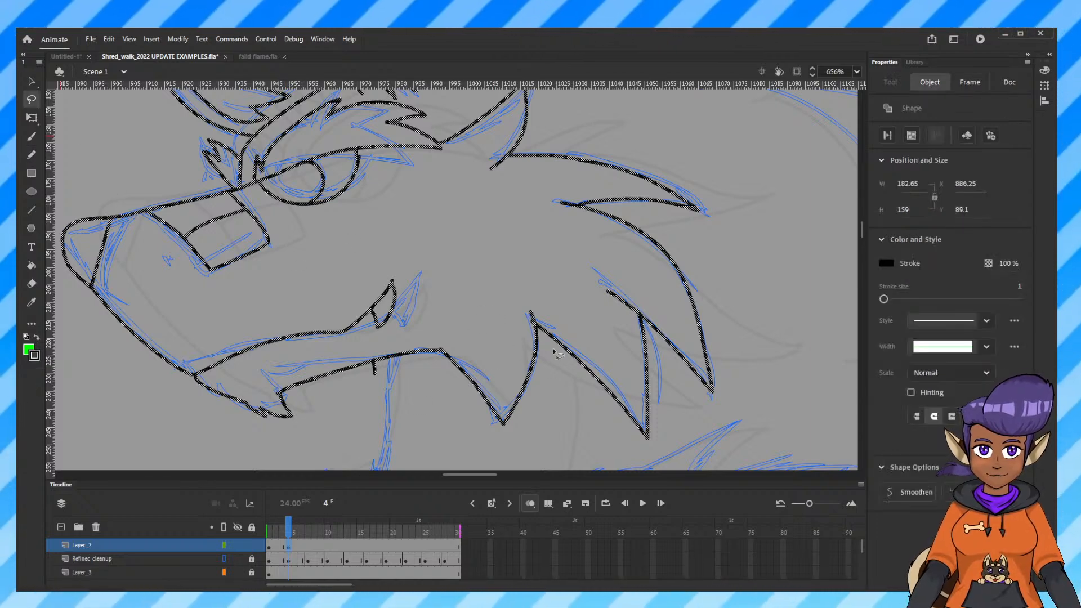
left_click(537, 310)
mouse_move(537, 309)
left_mouse_down()
mouse_move(482, 326)
mouse_move(440, 374)
mouse_move(535, 431)
mouse_move(551, 366)
mouse_move(540, 316)
left_mouse_up()
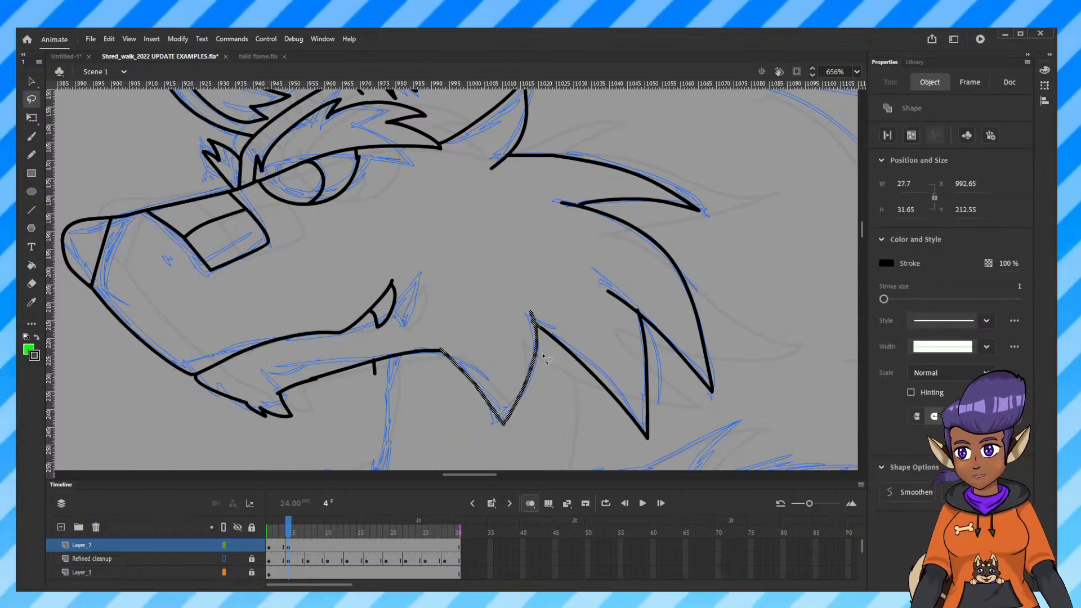
key("Delete")
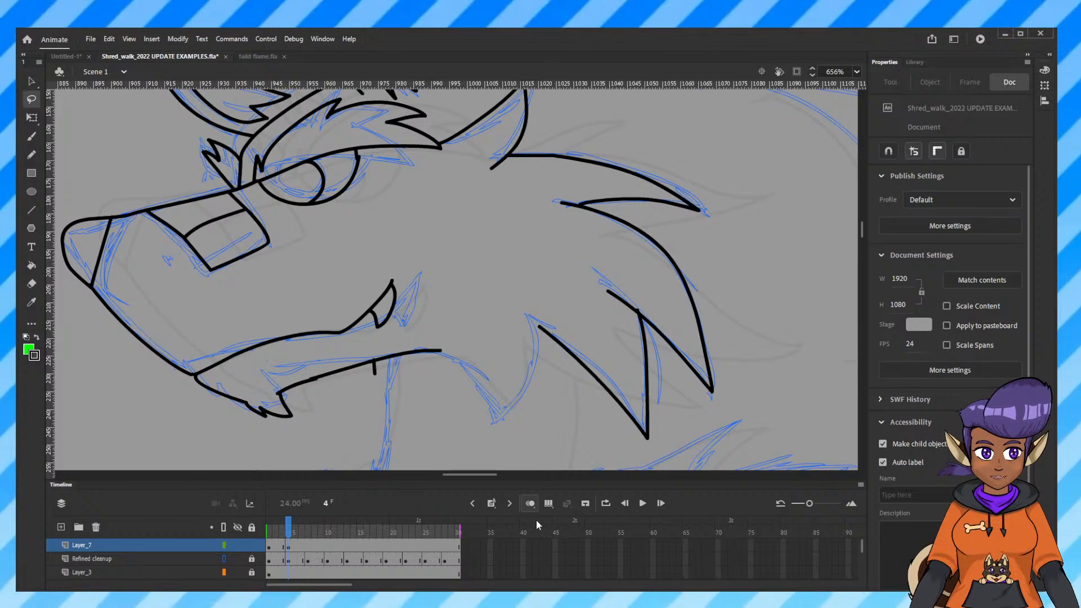
Narrow the onion skin range to the frames around frame 4 and redraw the jaw's first fur spike with the Pencil tool.
left_click(531, 504)
left_click_drag(459, 531, 310, 534)
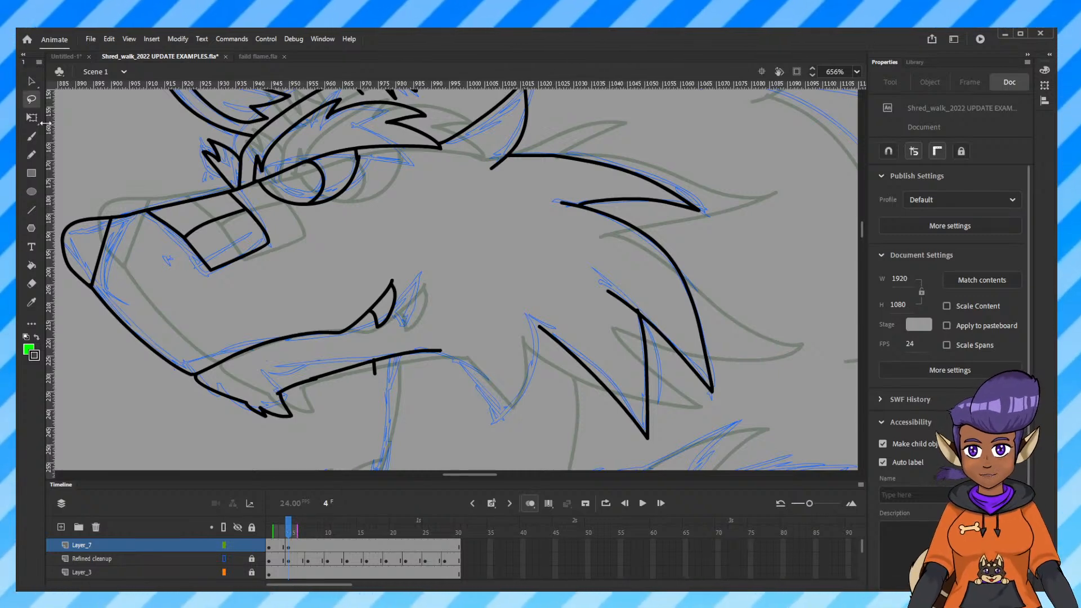
key("y")
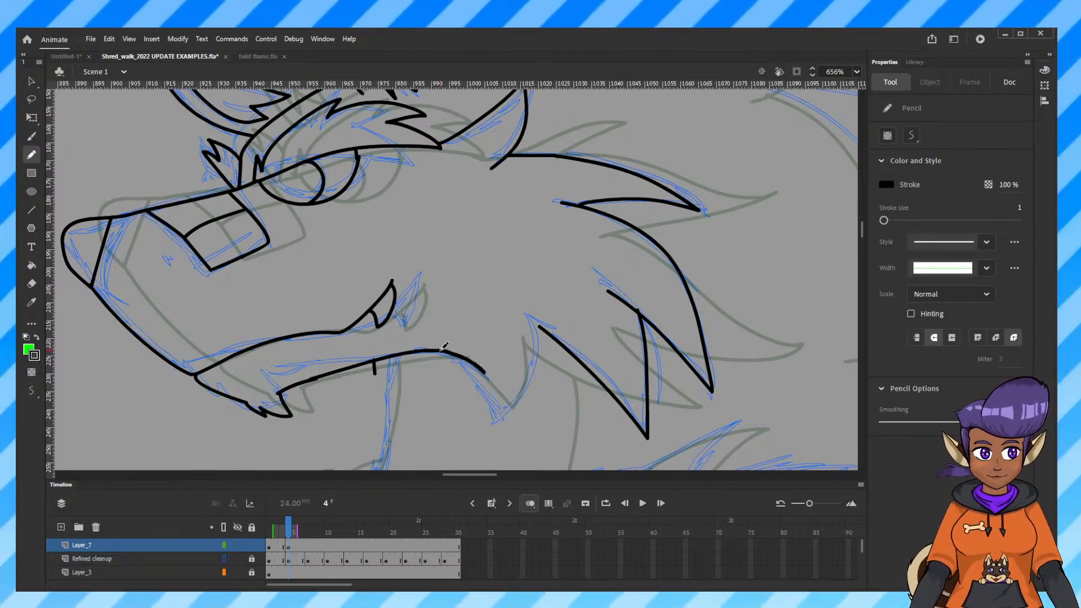
left_click_drag(445, 346, 445, 347)
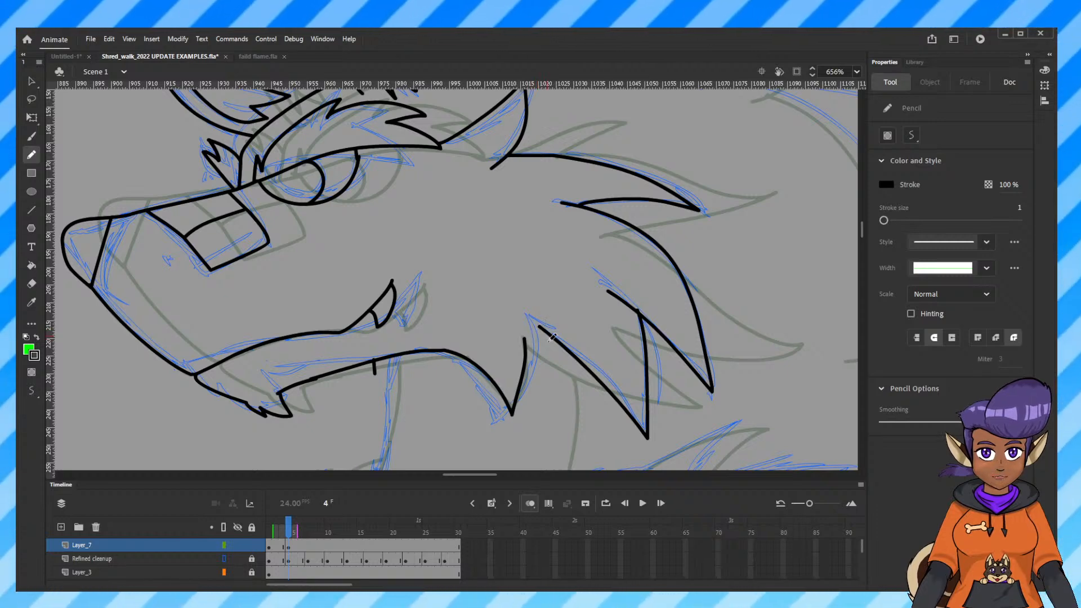
Join the second fur spike's upper end to the redrawn spike and delete the stray tick under the jaw.
left_click(31, 81)
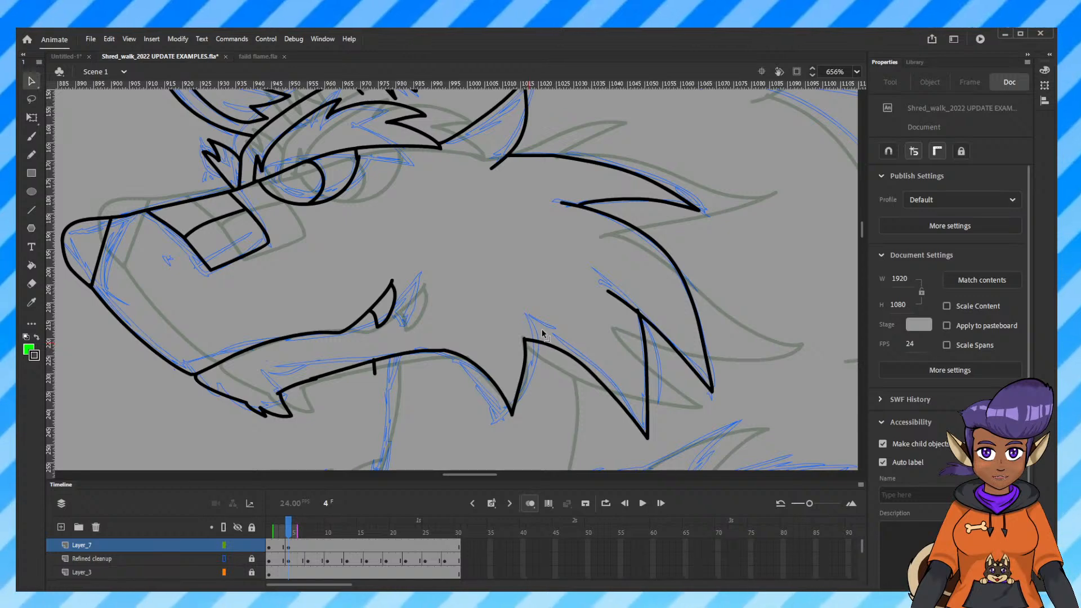
left_click(373, 370)
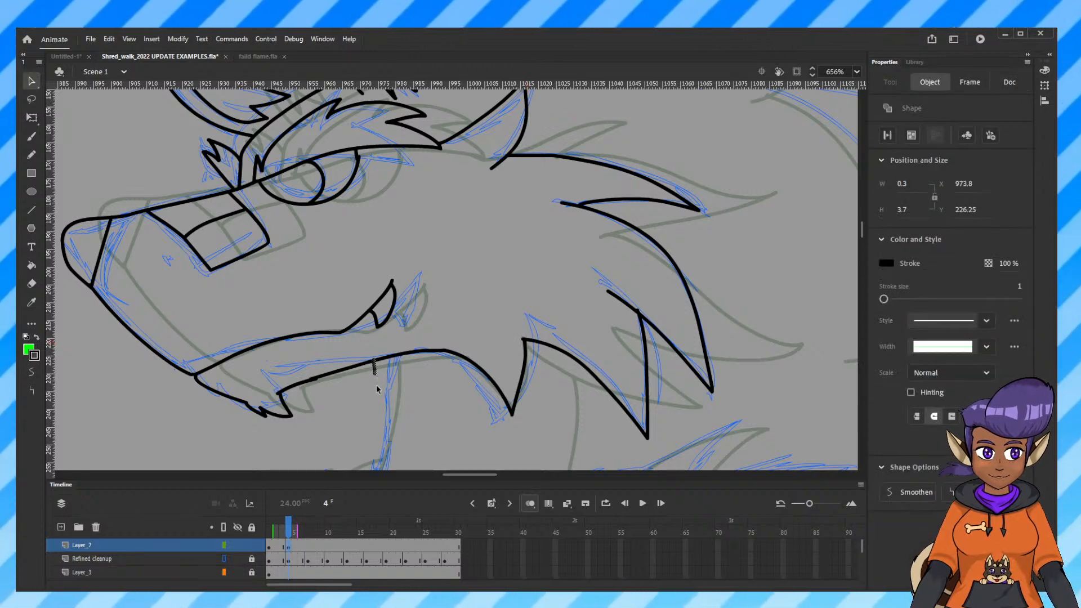
left_click(396, 379)
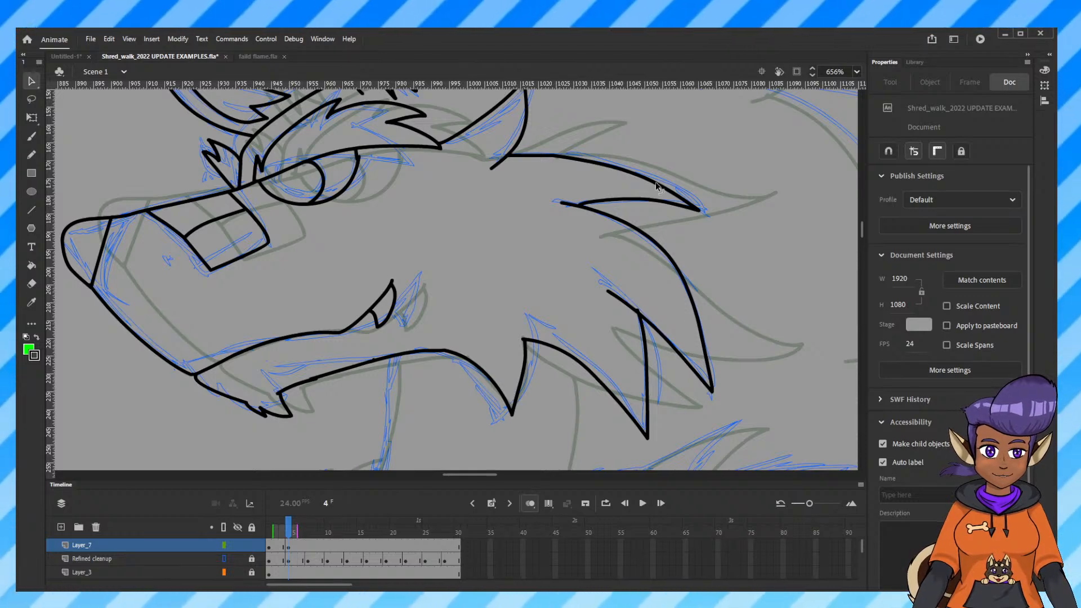
Select all lower jaw stroke segments from the chin to the first fur spike's tip and smoothen them.
left_click_drag(519, 251, 546, 251)
scroll(526, 305, "down", 5)
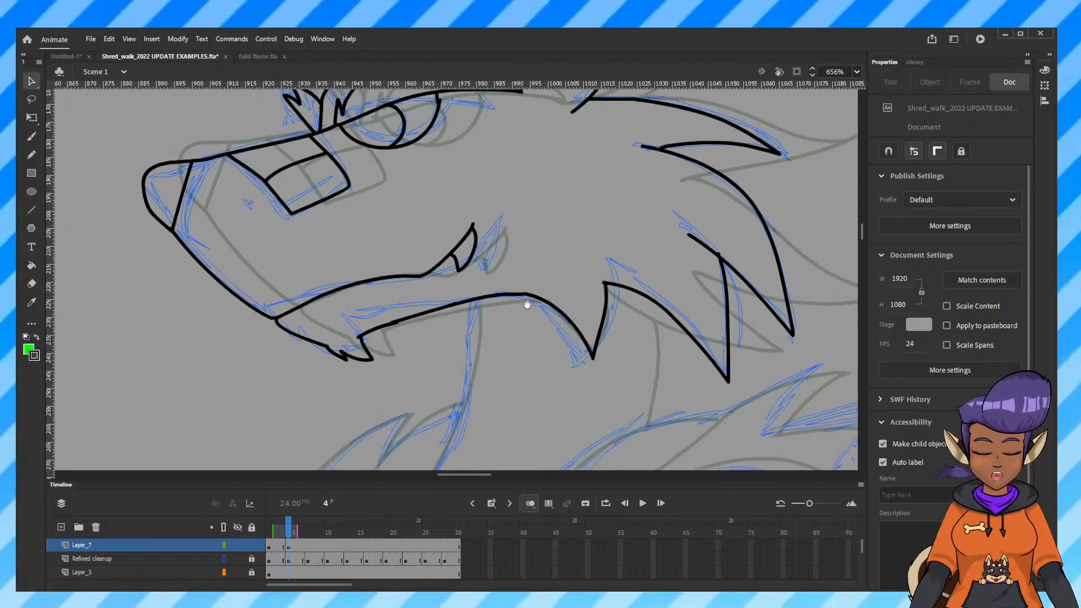
scroll(574, 309, "right", 2)
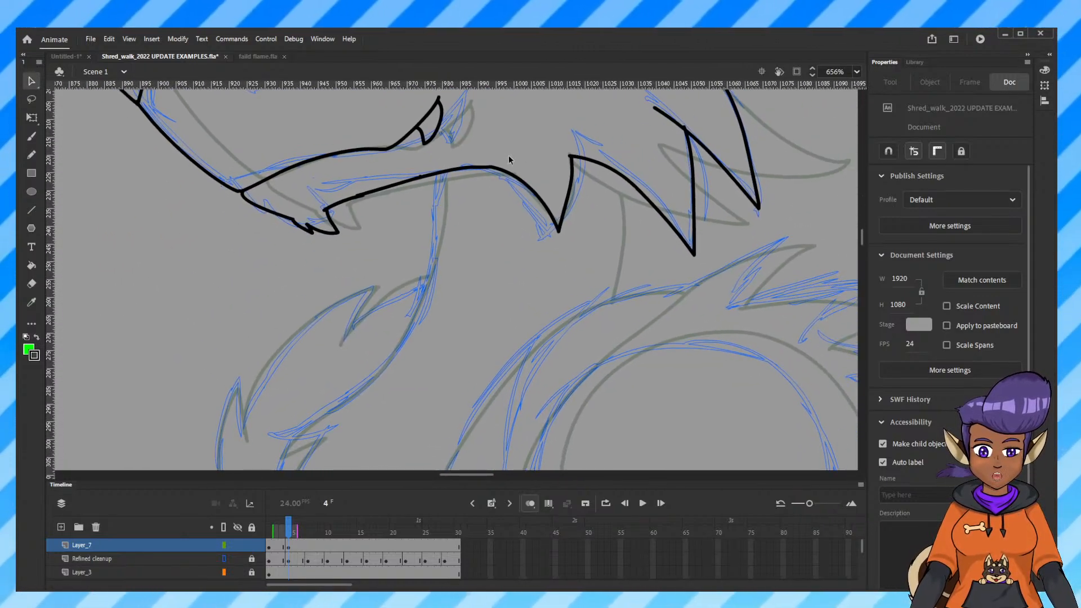
left_click(500, 170)
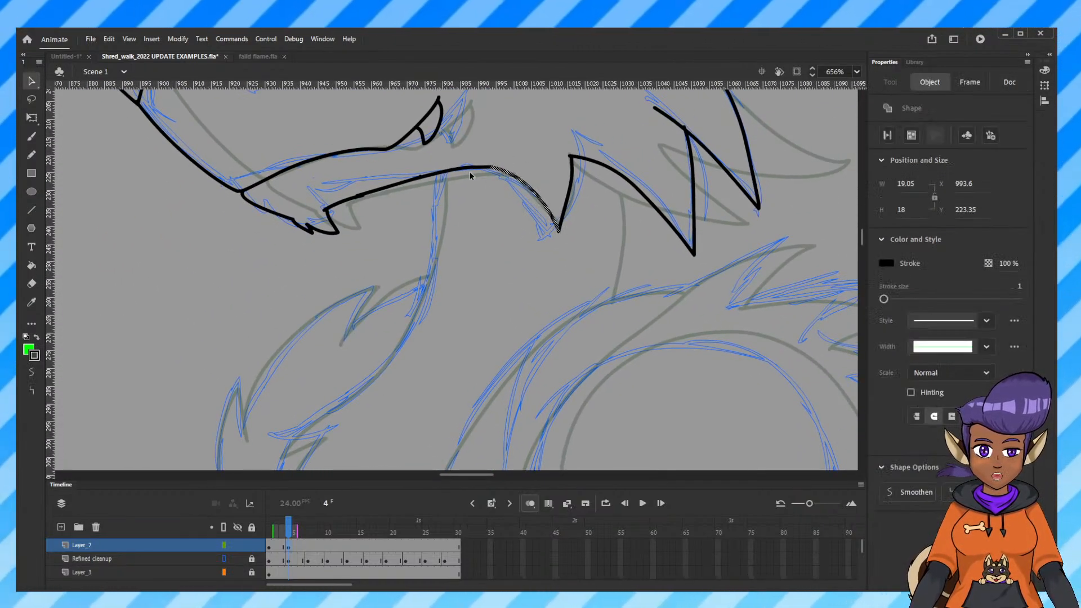
left_click(452, 168)
key("v")
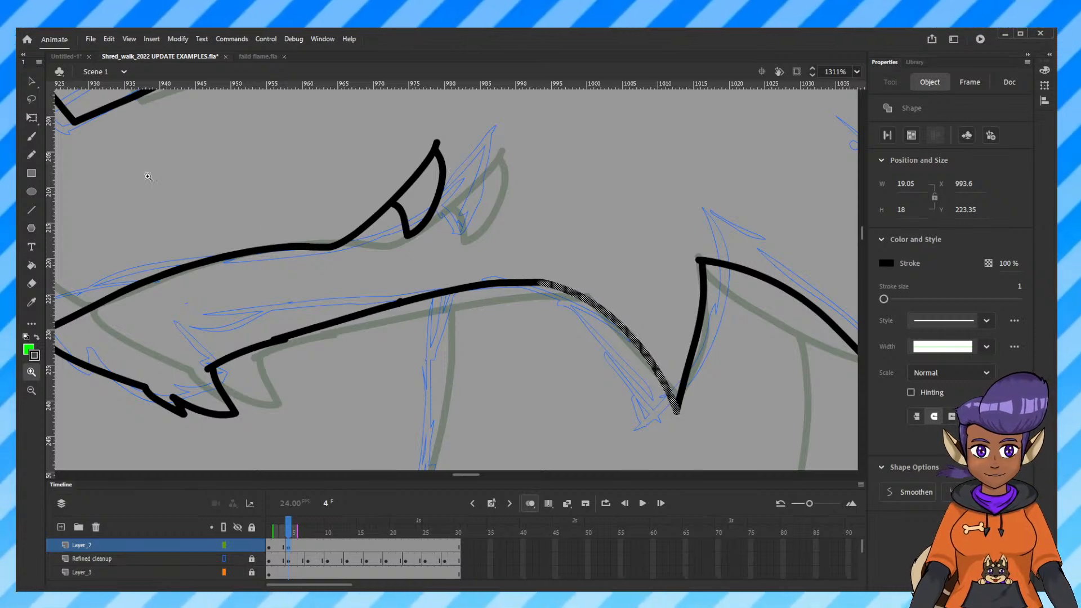
left_click(467, 292, "shift")
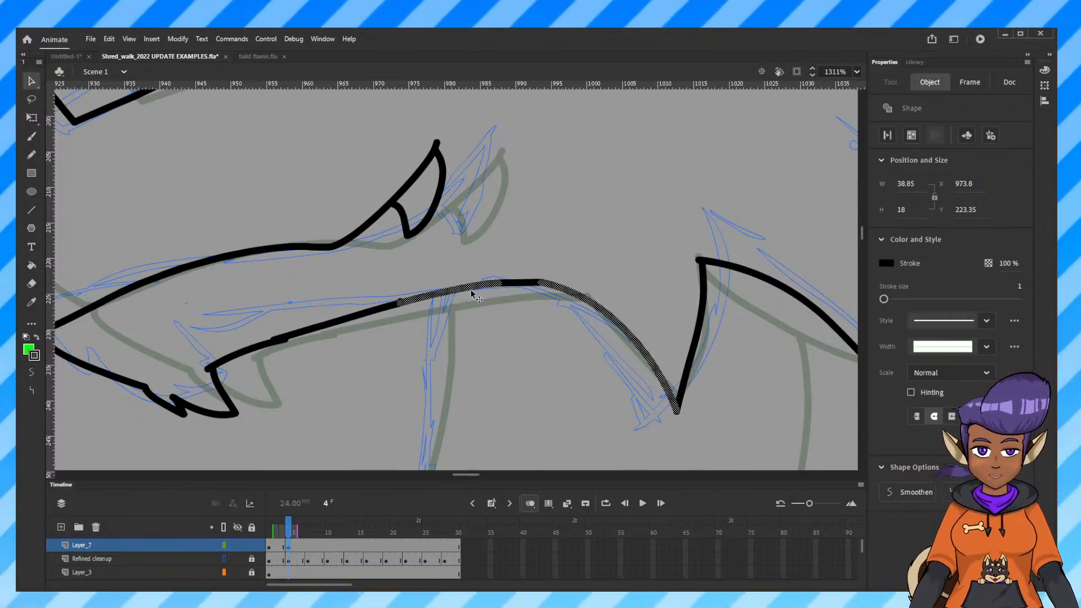
left_click(508, 283, "shift")
left_click(390, 308, "shift")
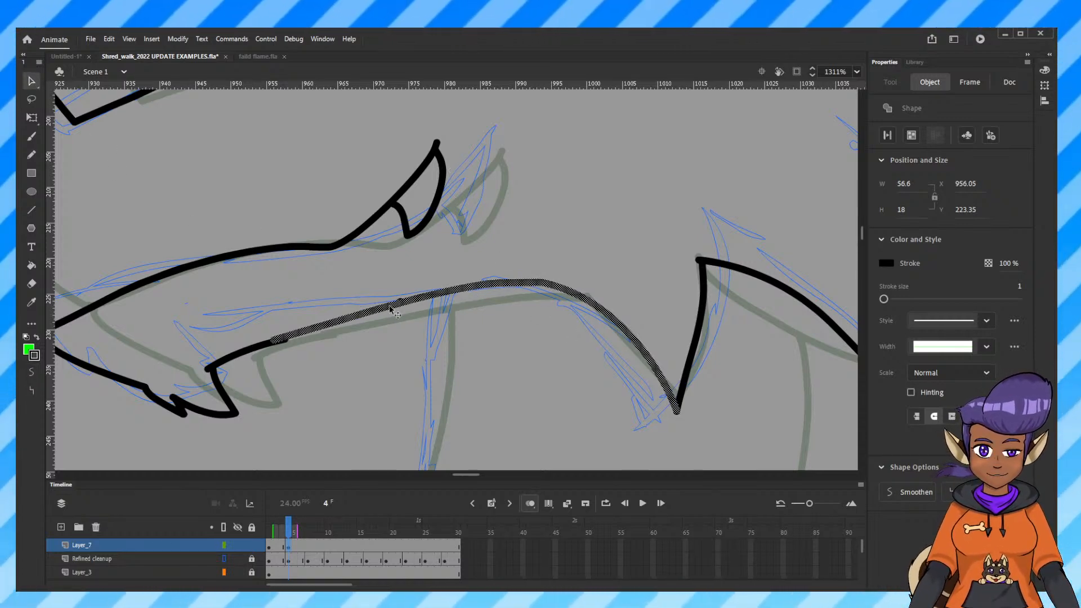
left_click(265, 355, "shift")
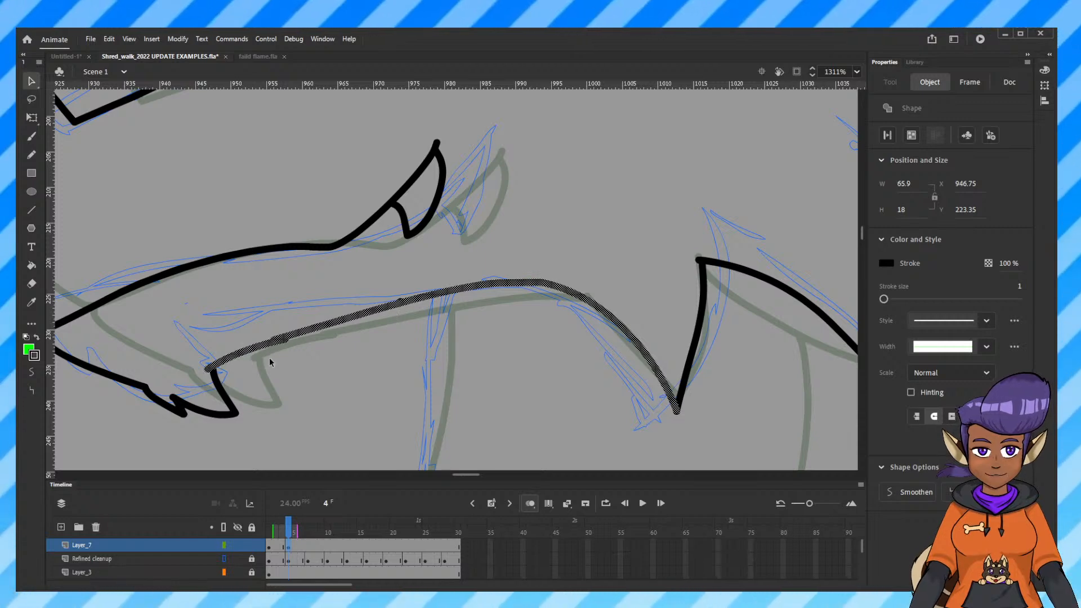
left_click(917, 495)
left_click(917, 496)
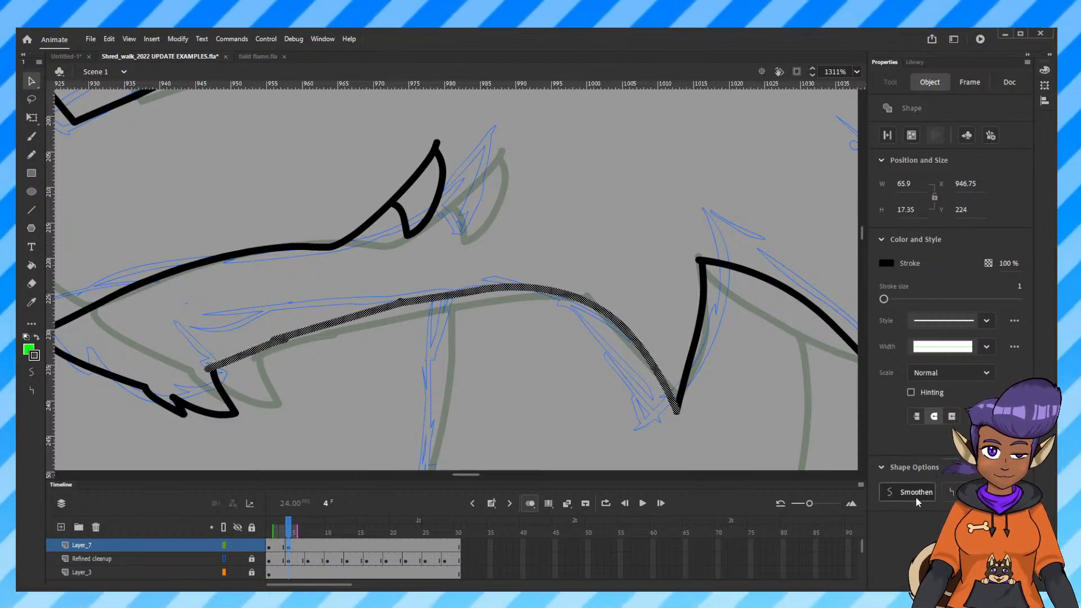
left_click(304, 363)
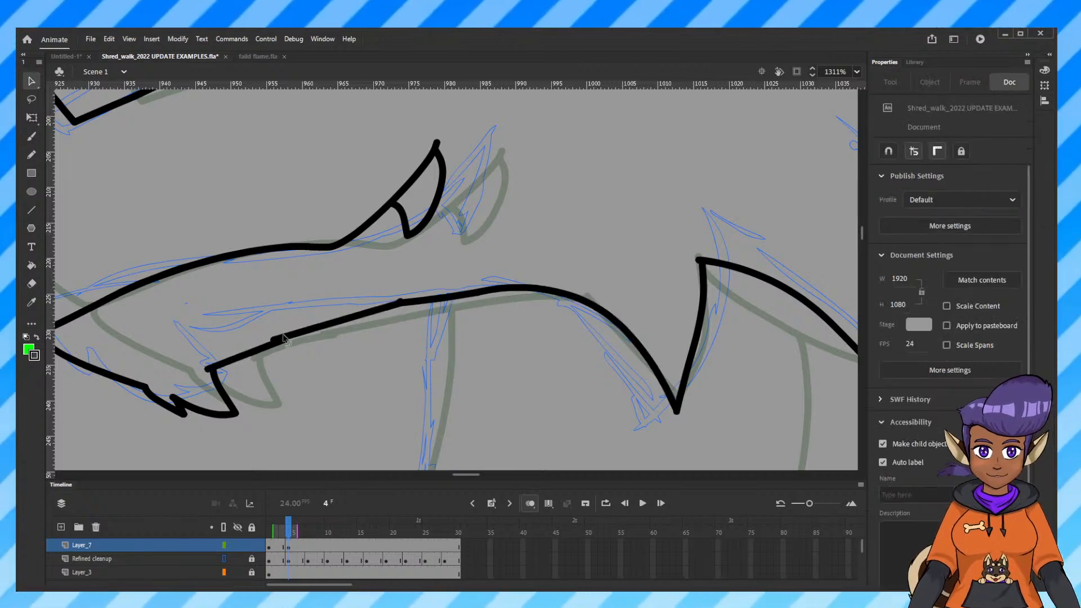
Tidy the small leftover bumps where the lower jaw line's segments meet, so the strokes connect cleanly.
left_click_drag(279, 340, 279, 339)
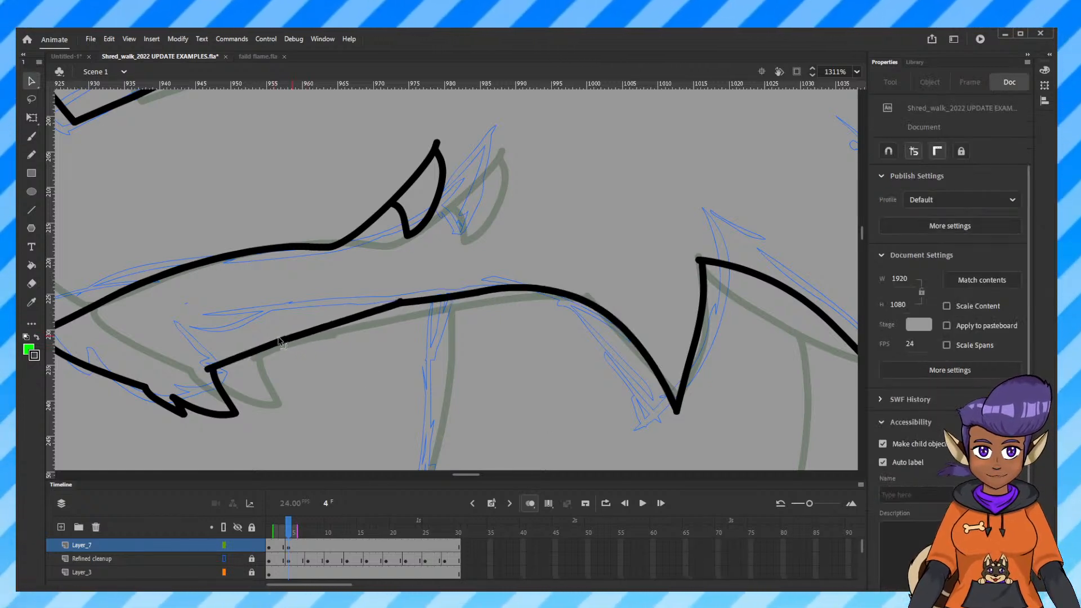
left_click(400, 305)
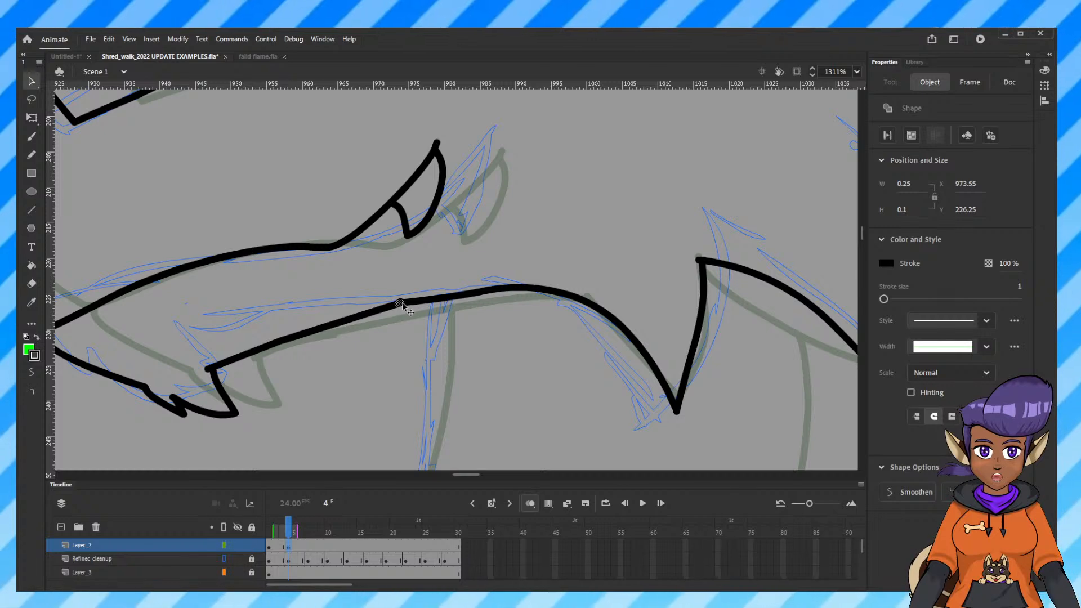
left_click(401, 308)
left_click(403, 308)
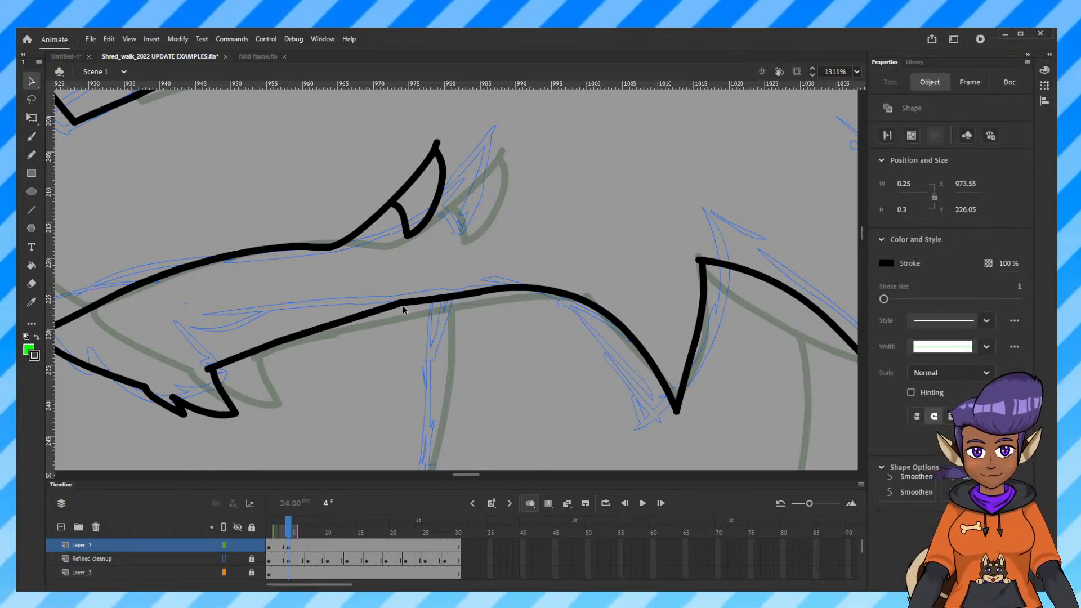
Delete the middle segment of the lower jaw line, stretch the chin segment across the gap, and bend it into a slight curve.
left_click(395, 315)
left_click(386, 313)
left_click(374, 316)
key("Delete")
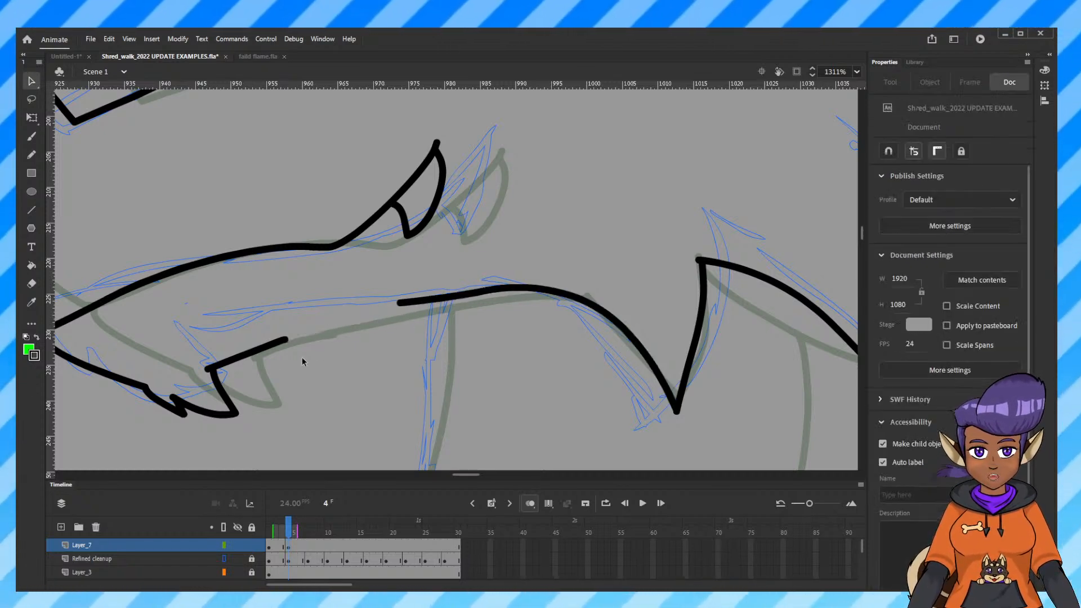
left_click_drag(284, 341, 400, 303)
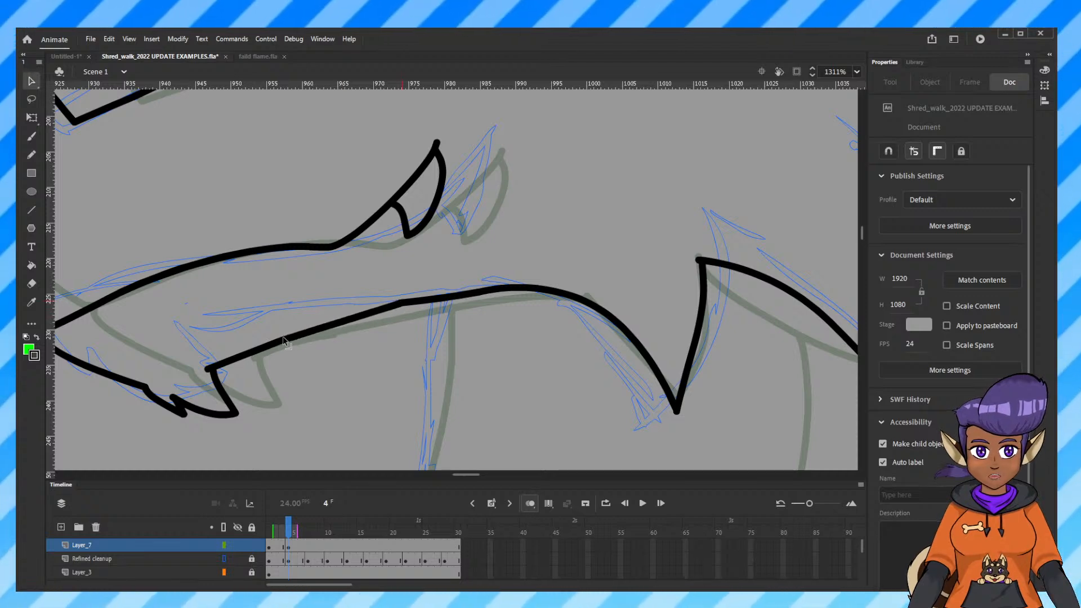
left_click_drag(304, 341, 310, 332)
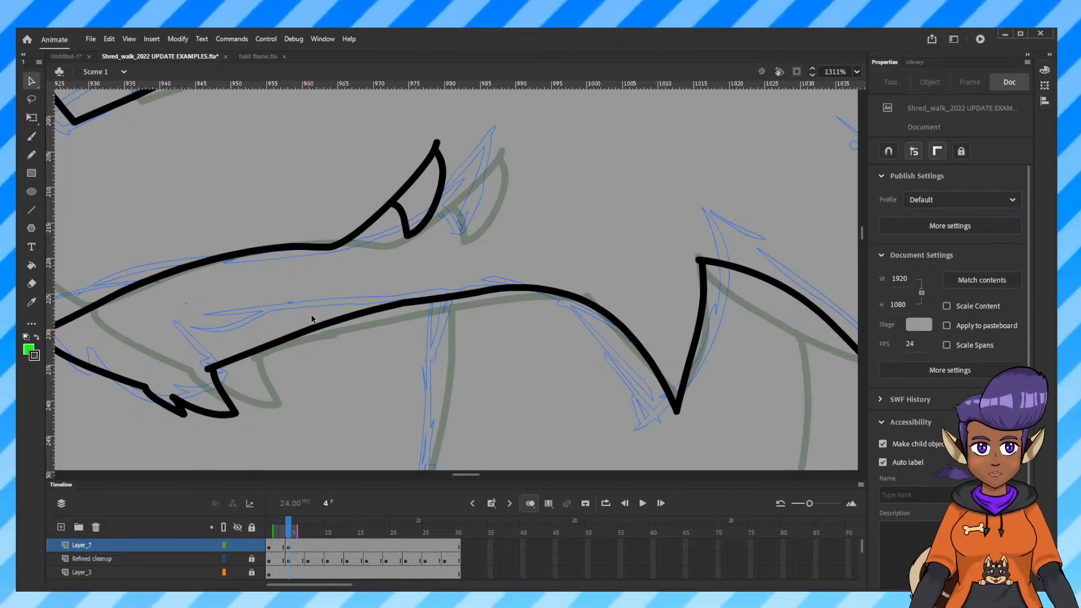
Save the animation file and ready the Pencil tool at the sketched fur behind the ear and cheek on frame 4.
key("ctrl+minus")
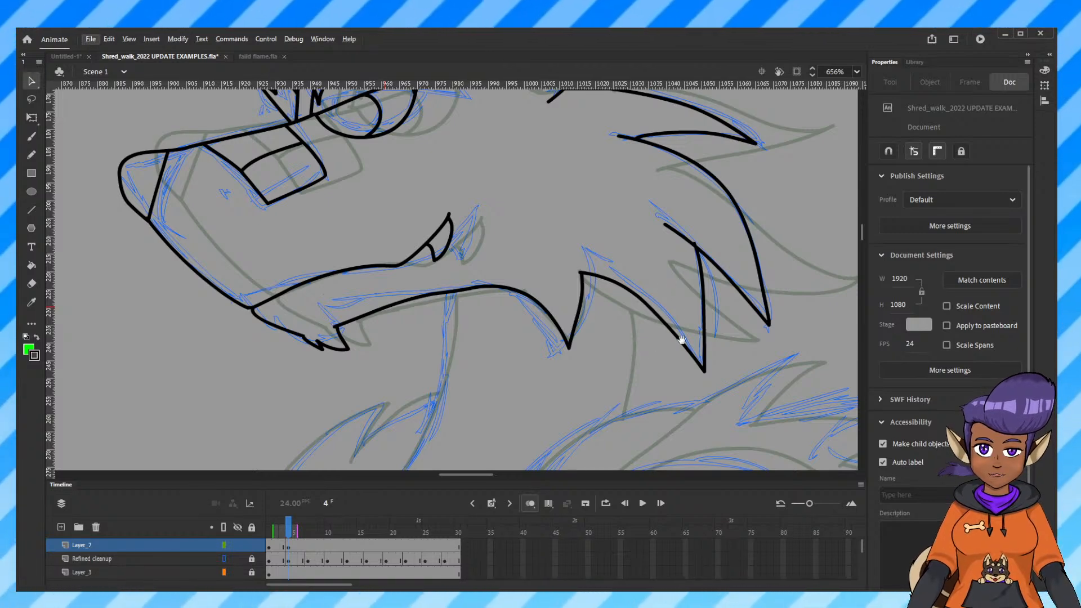
scroll(656, 289, "up", 5)
scroll(655, 290, "right", 5)
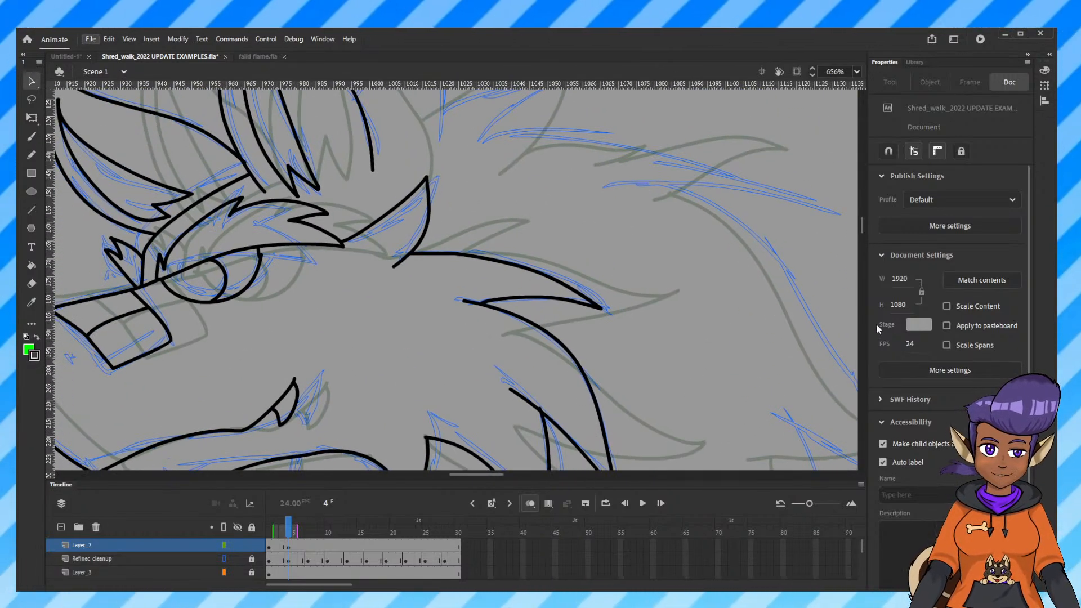
scroll(705, 356, "down", 10)
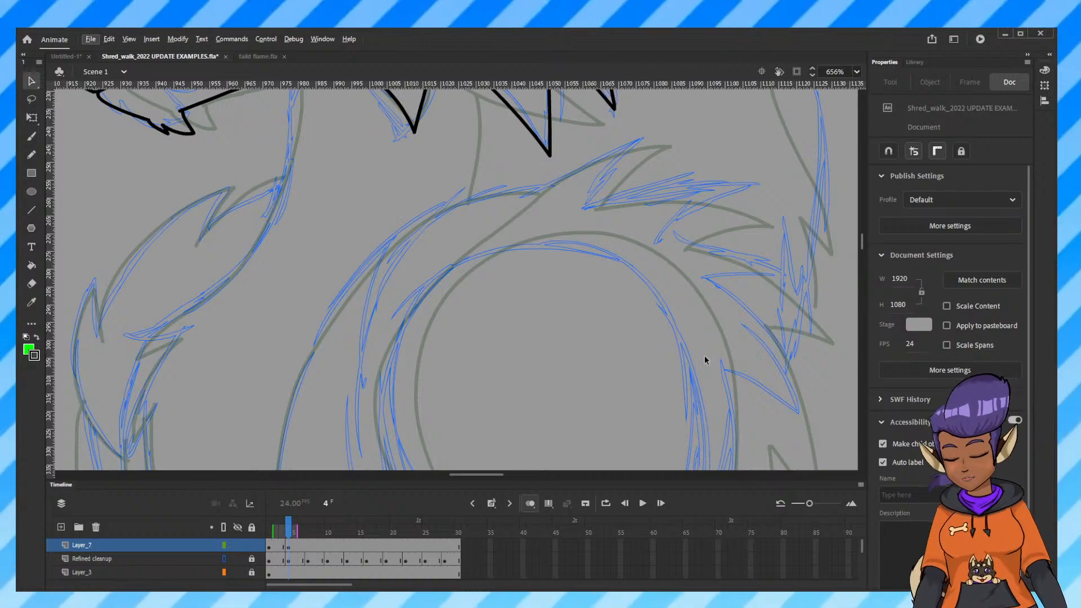
scroll(576, 323, "up", 12)
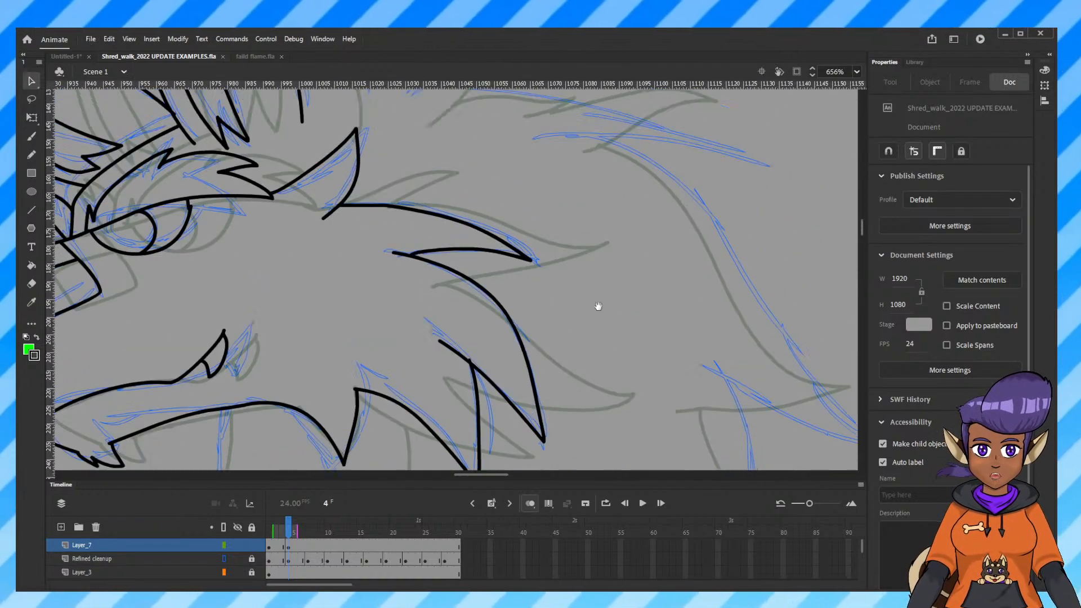
scroll(666, 335, "up", 3)
scroll(665, 334, "right", 2)
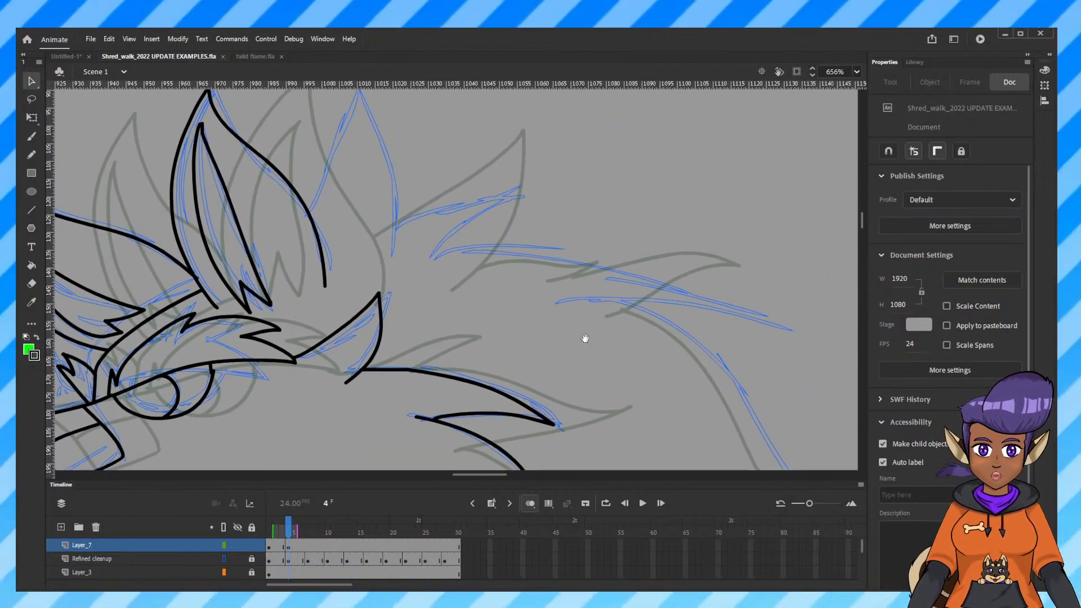
scroll(591, 352, "down", 1)
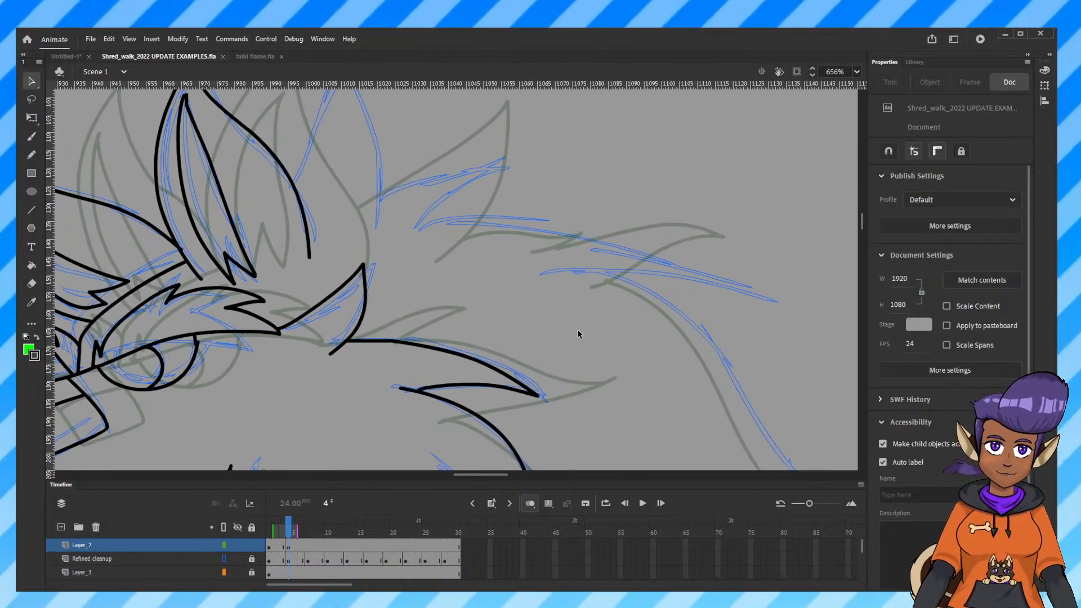
scroll(569, 292, "down", 2)
scroll(569, 293, "right", 1)
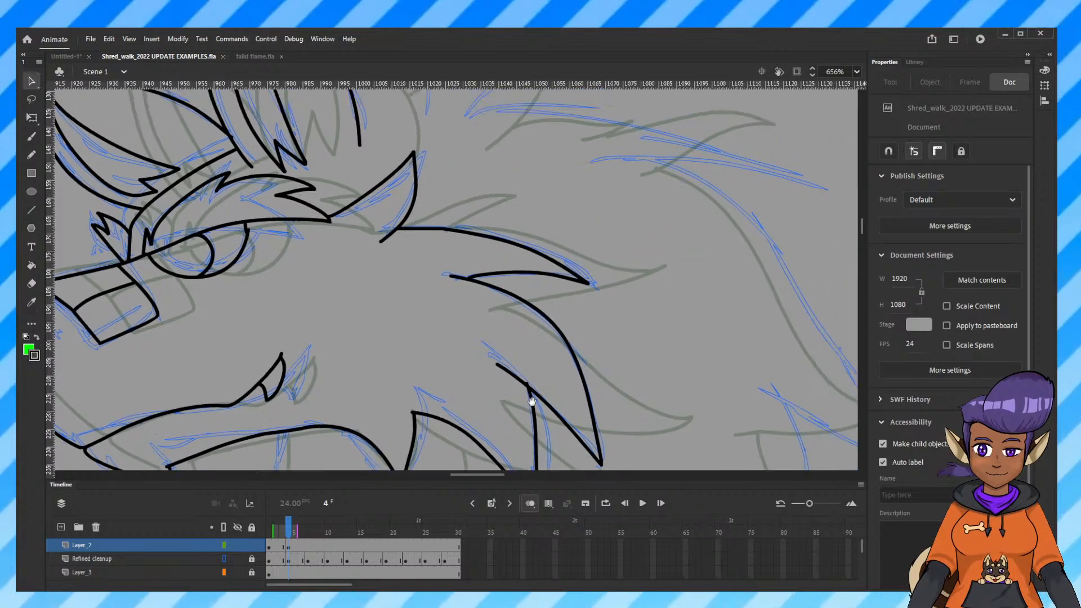
left_click_drag(565, 253, 633, 316)
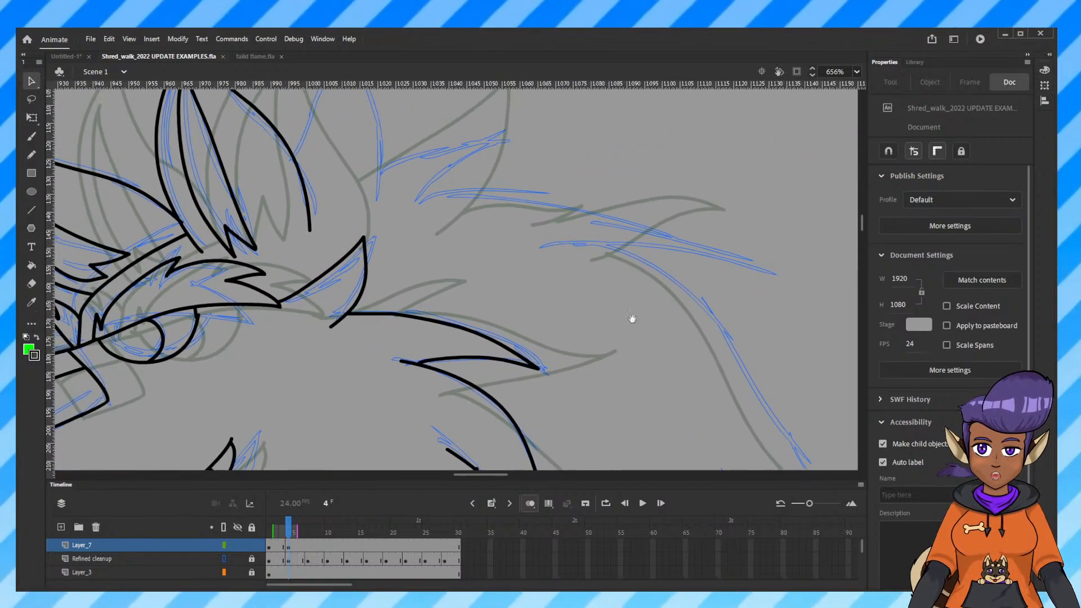
left_click(33, 152)
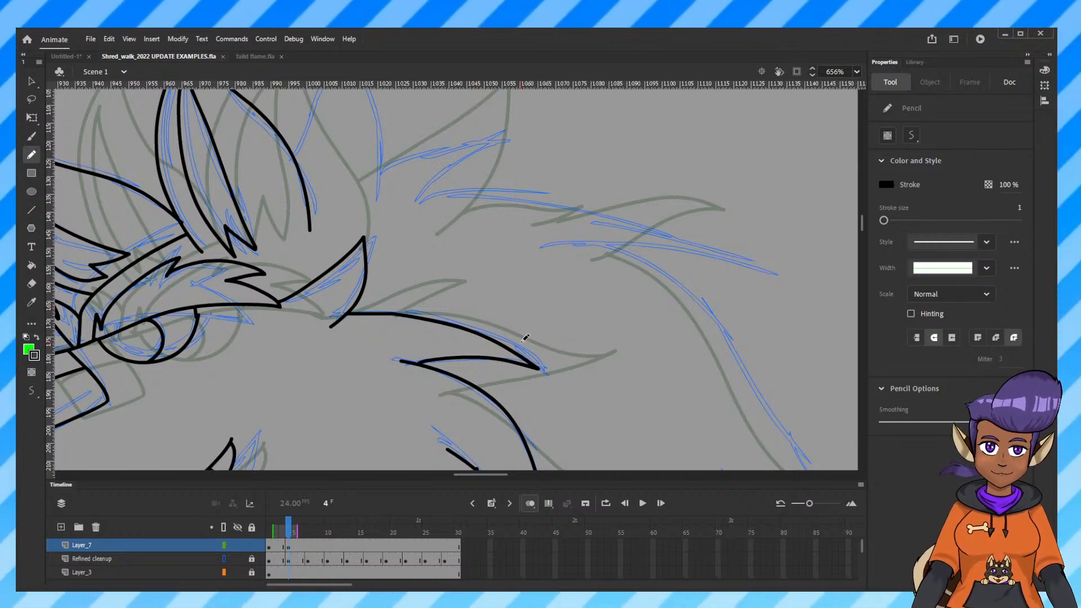
Trace the front neck line from the lower jaw down to the chest and end it in a sharp fur point.
scroll(473, 401, "down", 10)
scroll(473, 401, "left", 5)
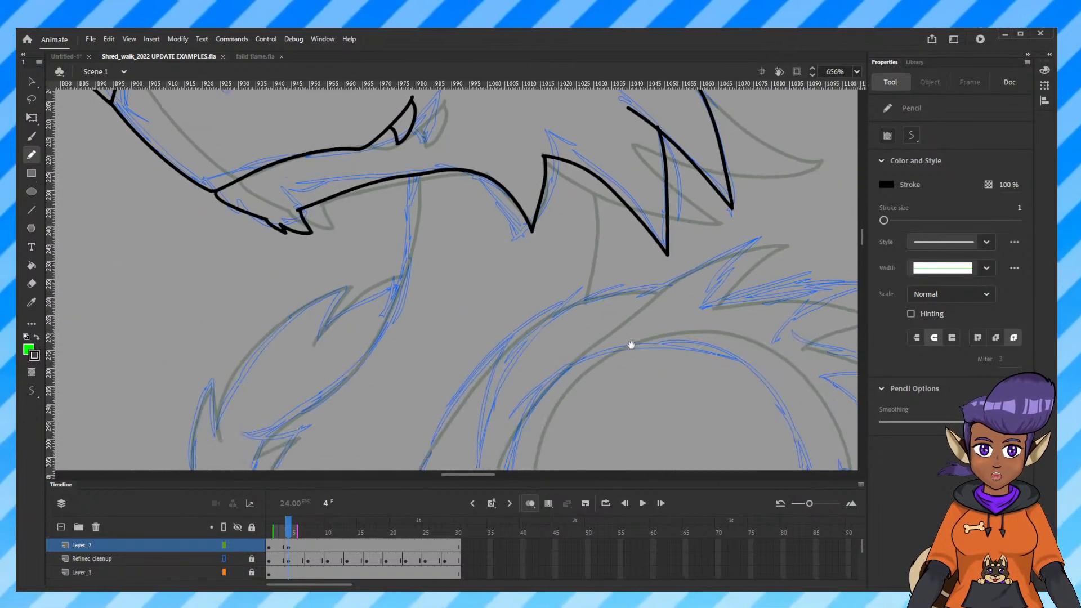
mouse_move(412, 173)
left_mouse_down()
mouse_move(404, 261)
mouse_move(364, 340)
mouse_move(266, 441)
left_mouse_up()
left_click_drag(408, 388, 497, 228)
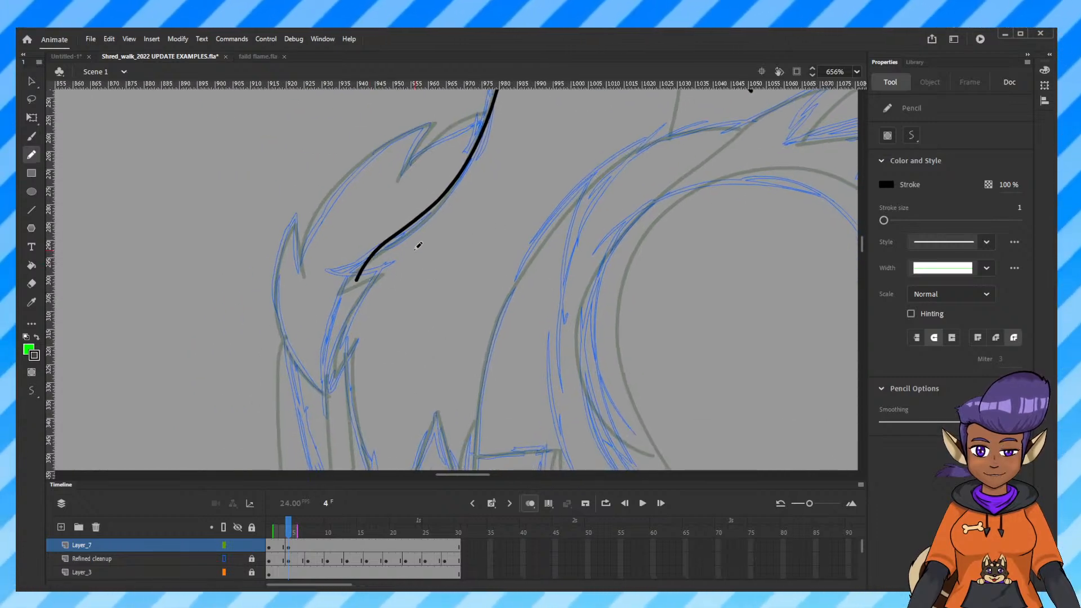
key("ctrl+z")
scroll(519, 203, "up", 5)
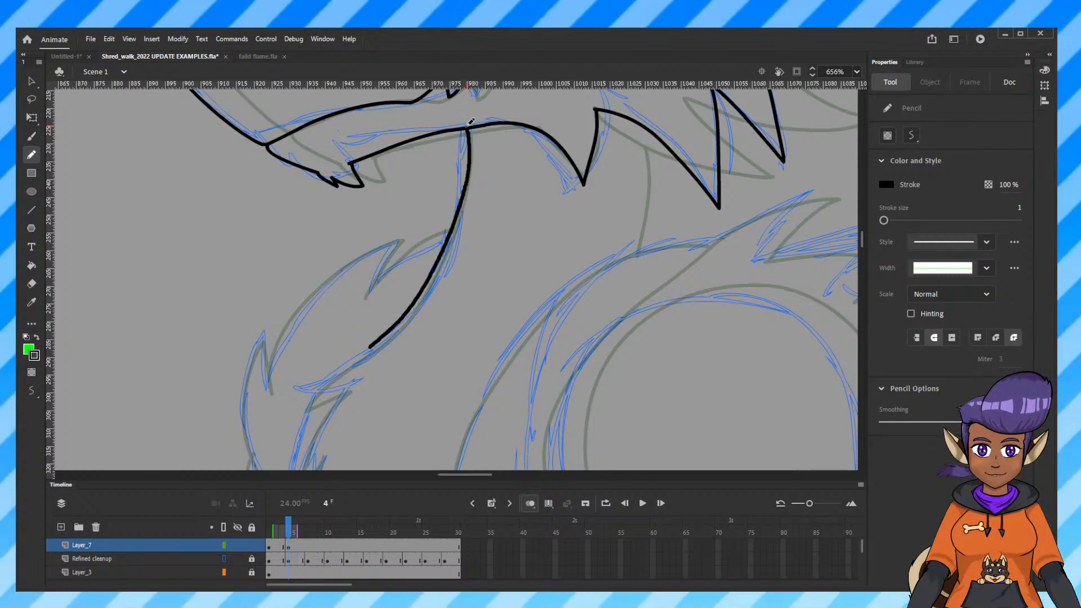
scroll(425, 376, "down", 5)
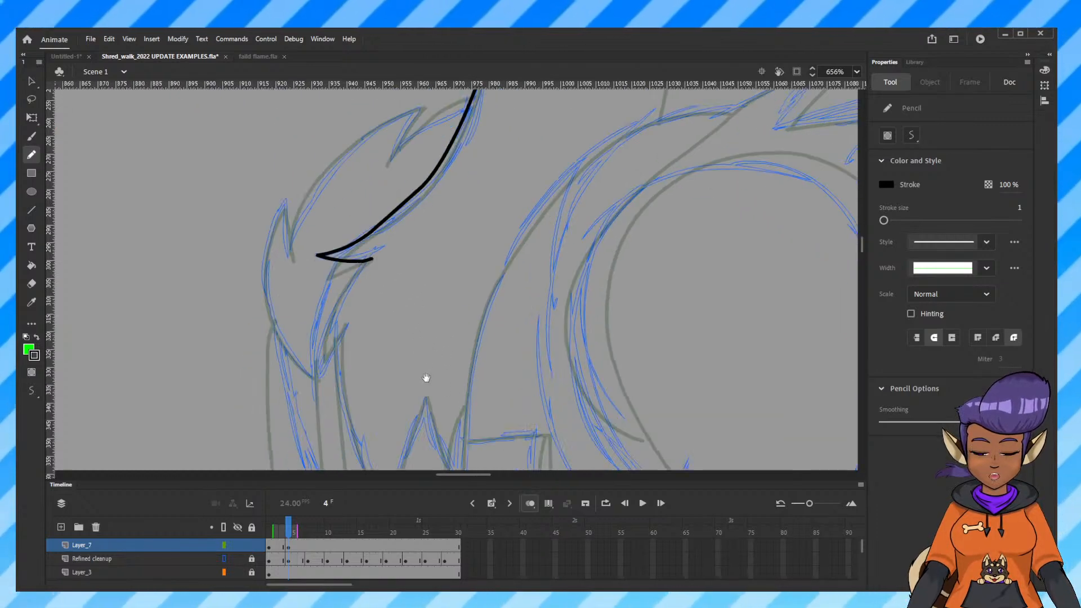
Continue the chest fur below that point as a zigzag of spikes down to the small rectangular patch.
mouse_move(335, 271)
left_mouse_down()
mouse_move(326, 318)
mouse_move(357, 278)
left_mouse_up()
scroll(449, 294, "down", 3)
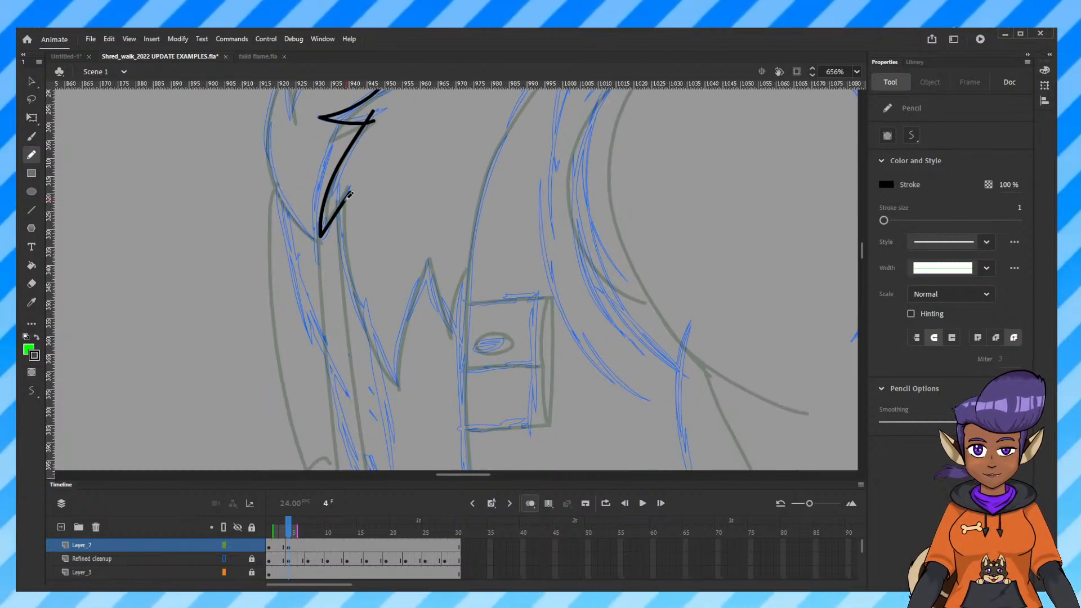
mouse_move(346, 193)
left_mouse_down()
mouse_move(351, 272)
mouse_move(400, 390)
mouse_move(402, 335)
mouse_move(425, 278)
mouse_move(459, 342)
mouse_move(469, 280)
left_mouse_up()
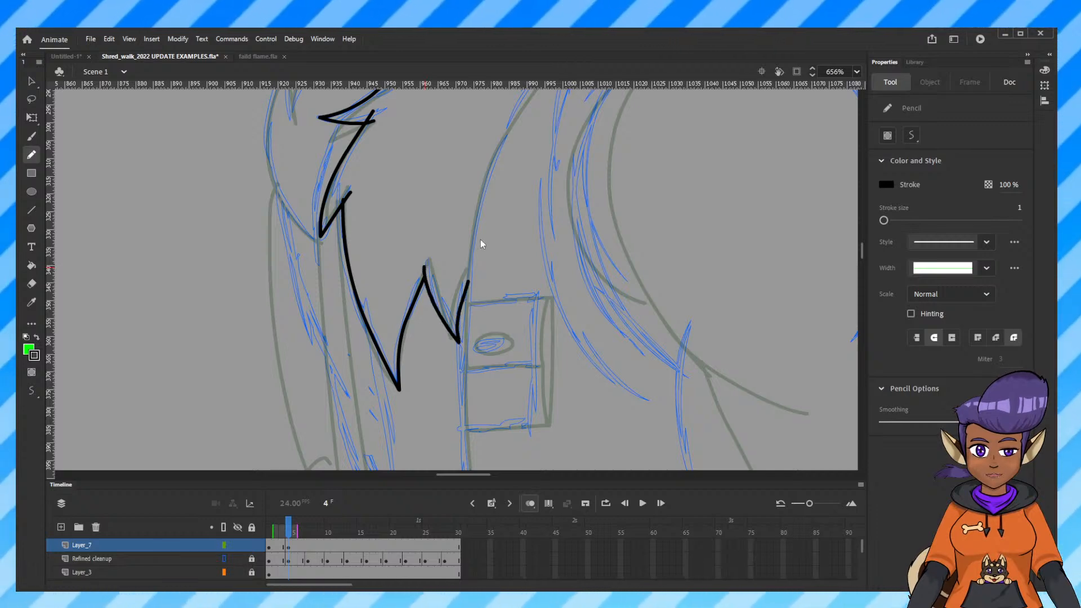
Trace the outer edge of the chest fur from the neck line around its pointed tufts to the lower tip.
mouse_move(571, 196)
left_mouse_down()
mouse_move(524, 265)
mouse_move(562, 246)
left_mouse_up()
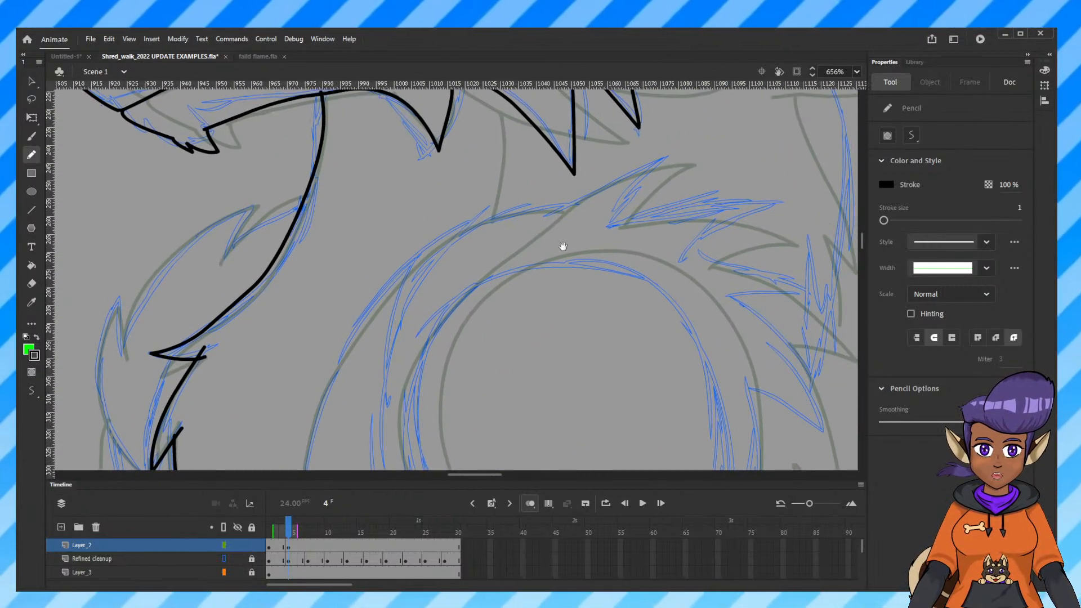
mouse_move(231, 325)
left_mouse_down()
mouse_move(333, 275)
mouse_move(427, 264)
left_mouse_up()
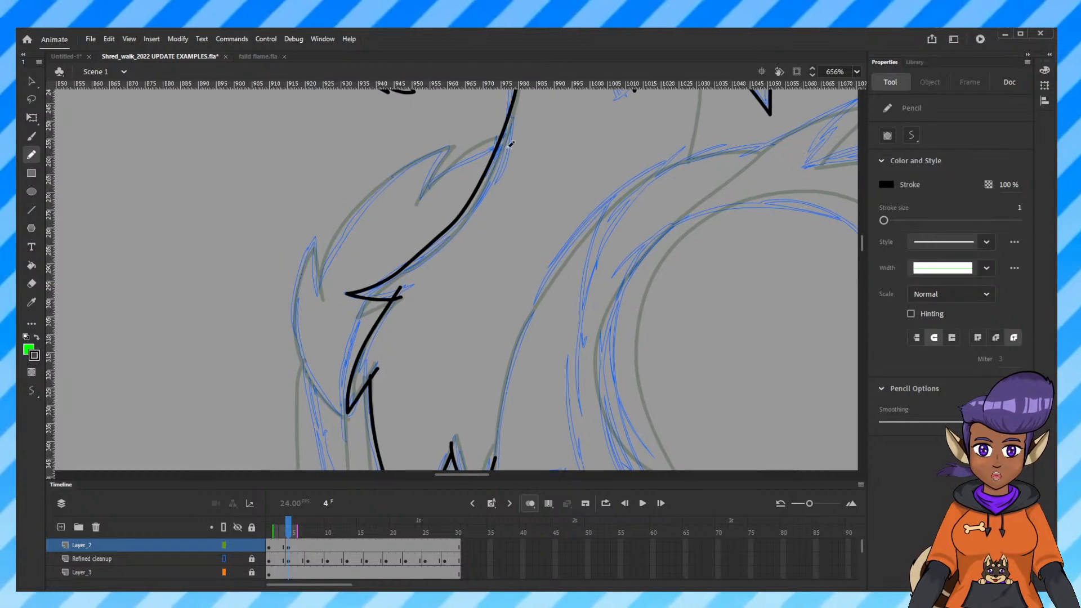
left_click_drag(501, 141, 415, 212)
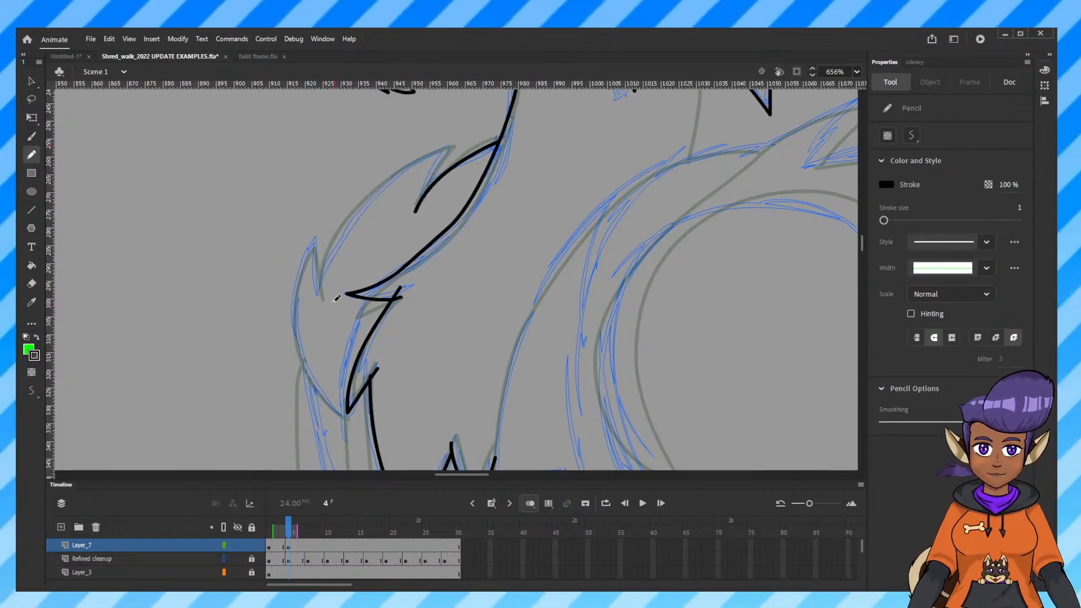
mouse_move(336, 232)
left_mouse_down()
mouse_move(401, 164)
mouse_move(453, 143)
mouse_move(423, 195)
left_mouse_up()
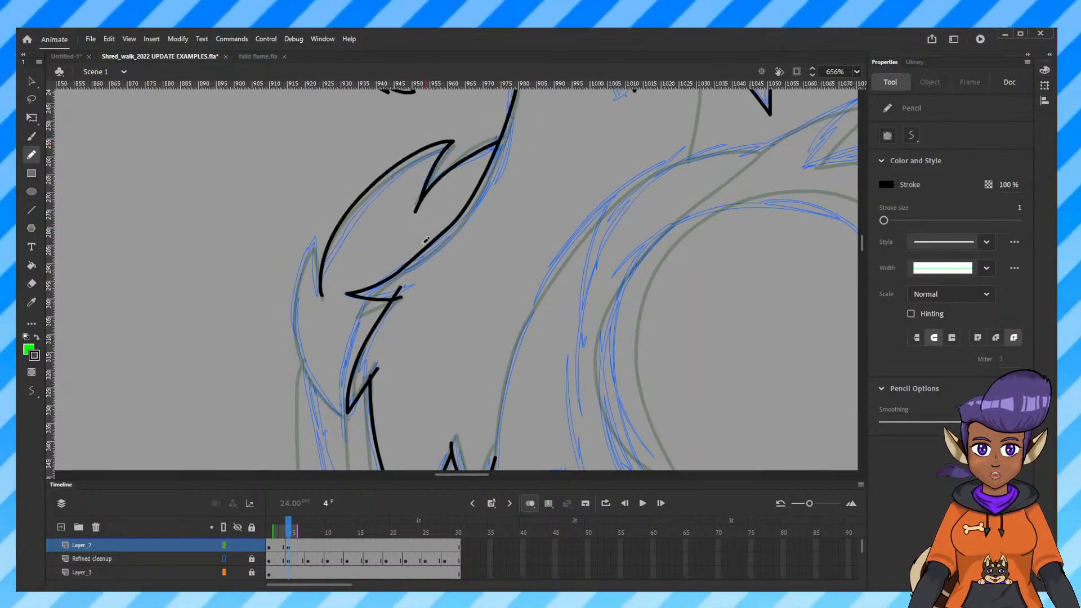
mouse_move(292, 397)
left_mouse_down()
mouse_move(414, 263)
mouse_move(456, 276)
mouse_move(421, 142)
mouse_move(442, 107)
left_mouse_up()
left_click_drag(594, 316, 470, 128)
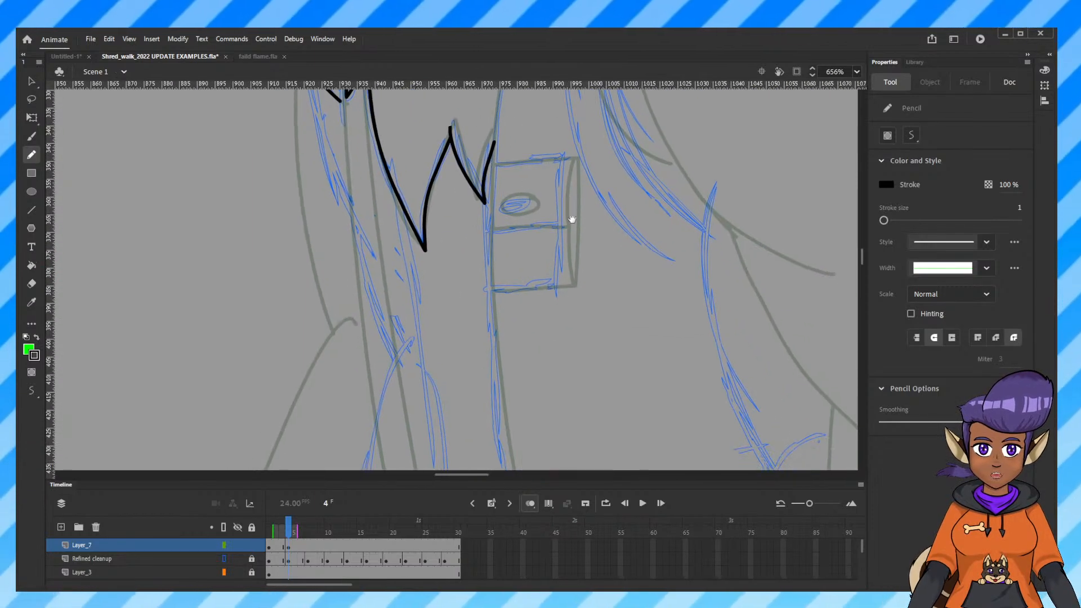
left_click_drag(584, 244, 406, 323)
scroll(445, 231, "up", 5)
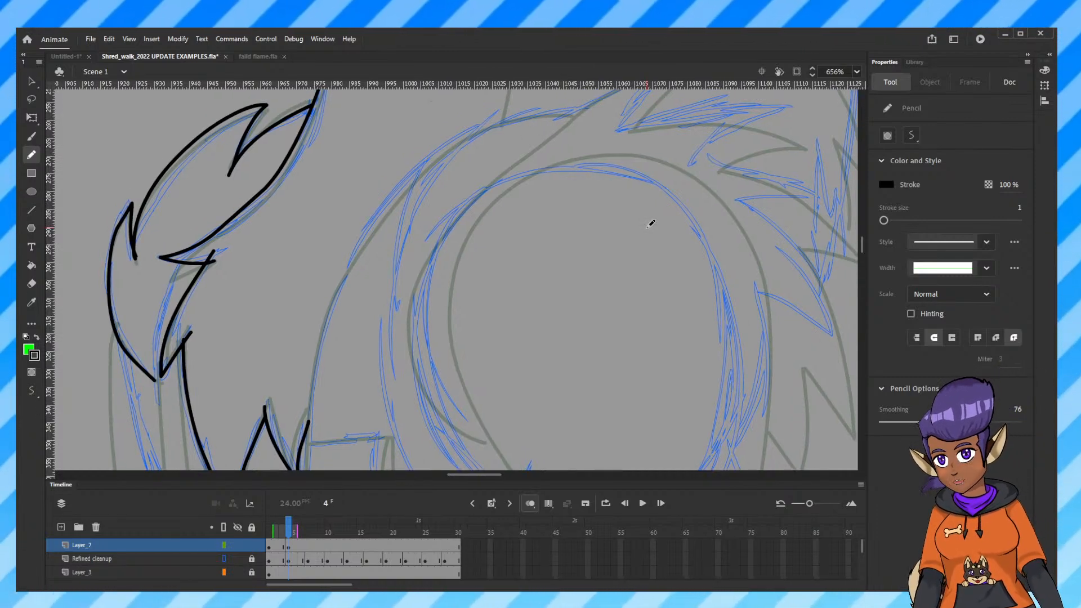
key("ctrl+minus")
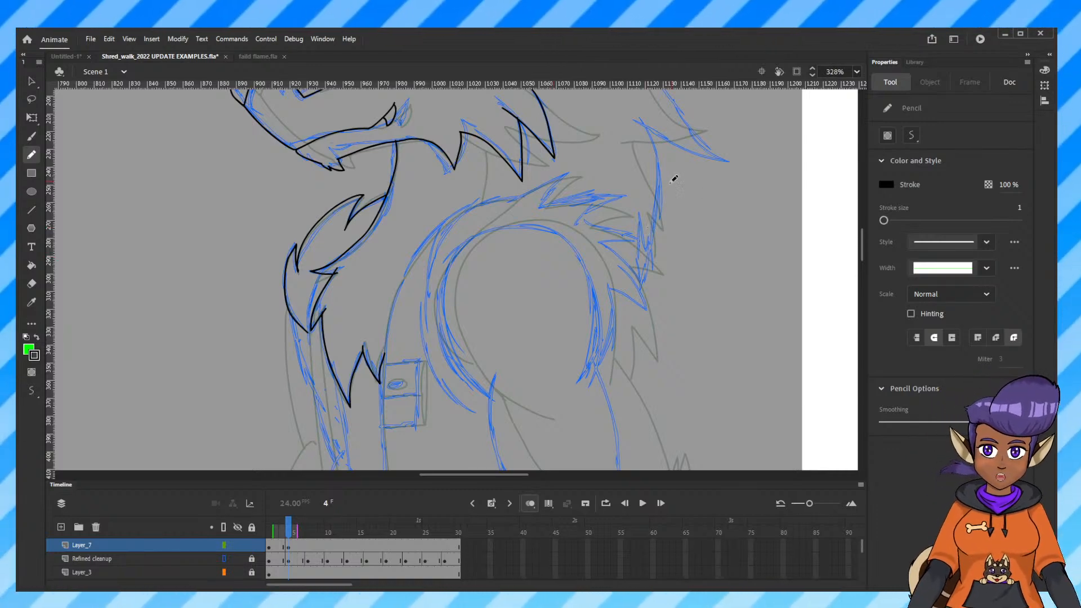
scroll(651, 209, "up", 5)
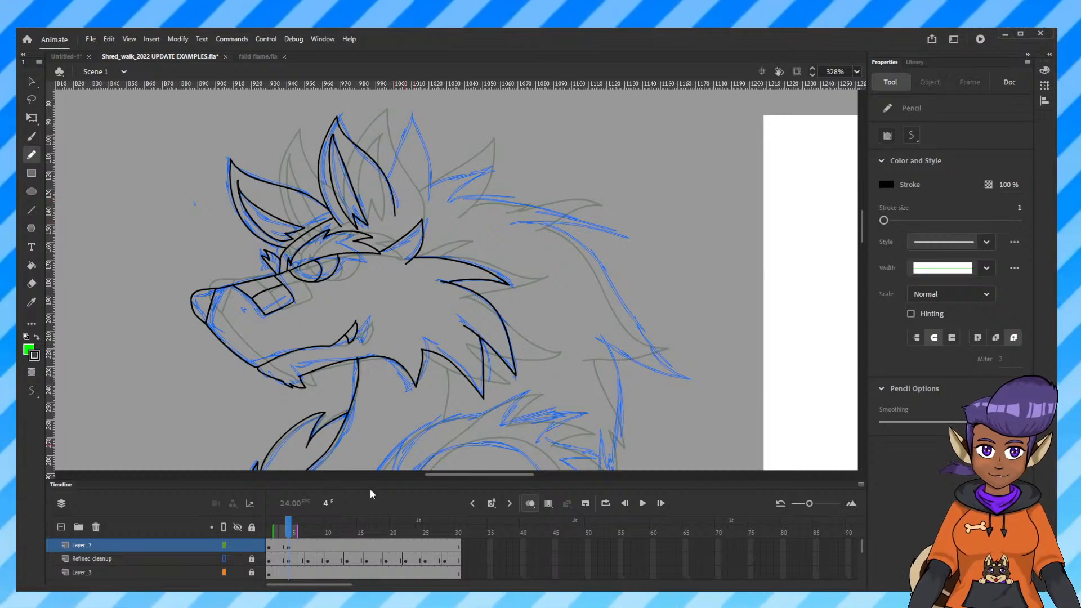
left_click_drag(287, 538, 291, 534)
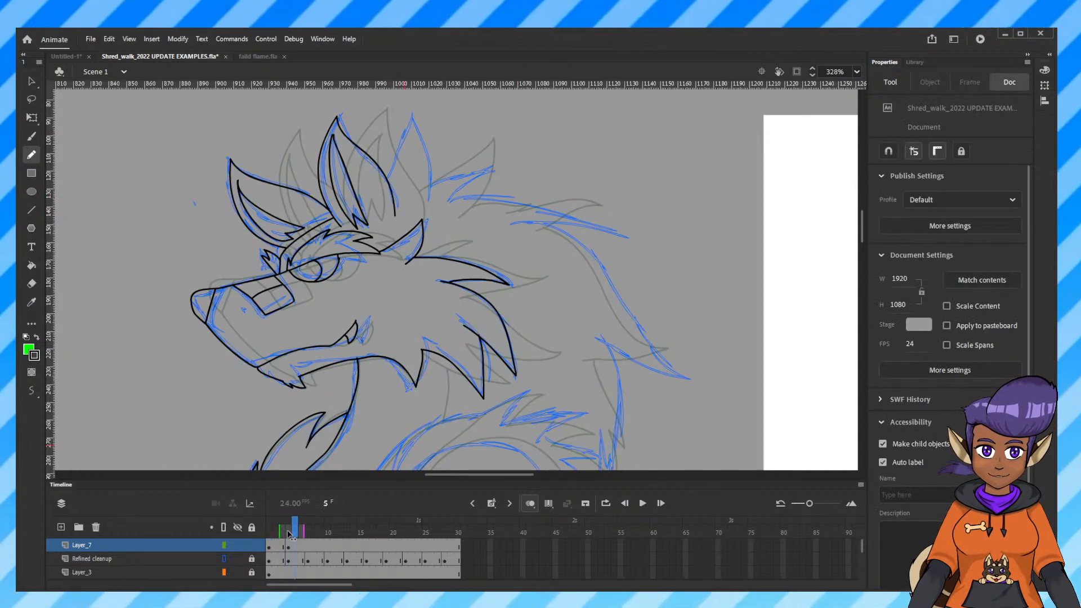
left_click_drag(398, 195, 406, 180)
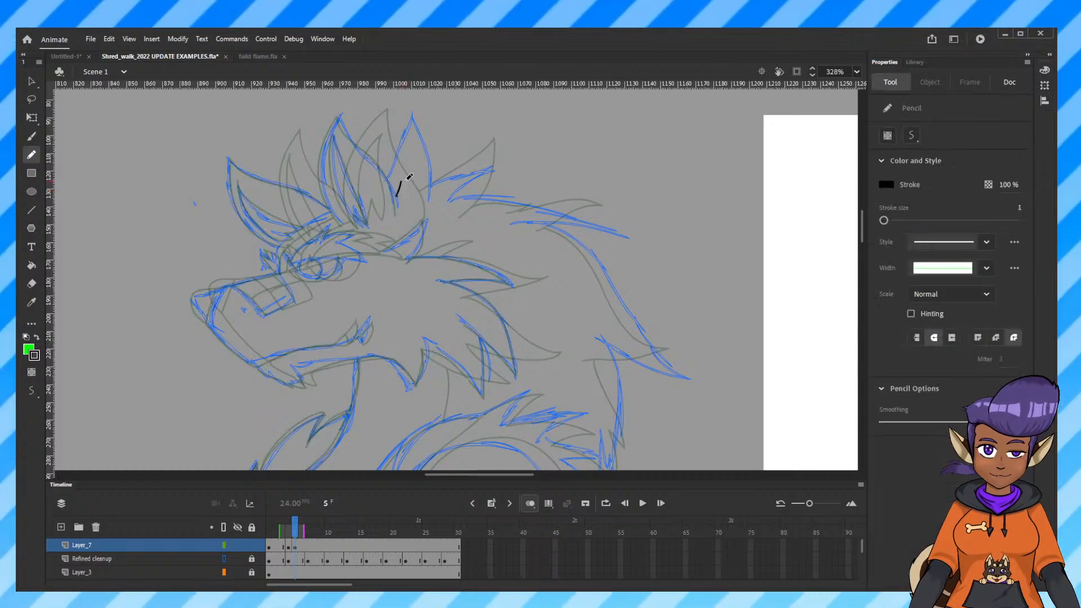
left_click(288, 547)
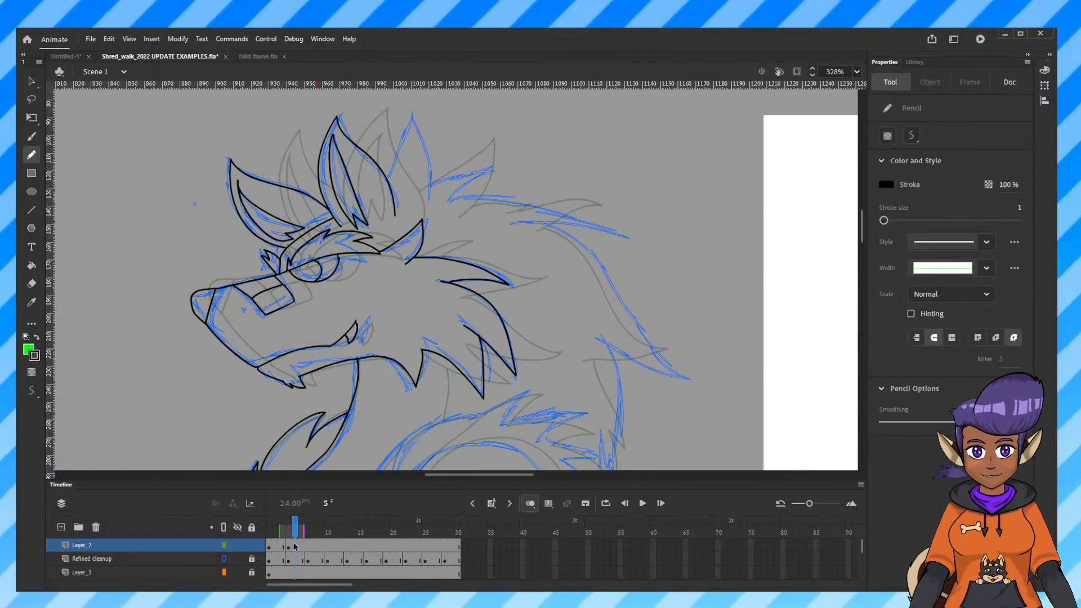
Trace the tall pointed shape behind the ears on frame 4 and the first short fur spike beside it.
mouse_move(393, 174)
left_mouse_down()
mouse_move(408, 114)
mouse_move(429, 148)
mouse_move(429, 201)
left_mouse_up()
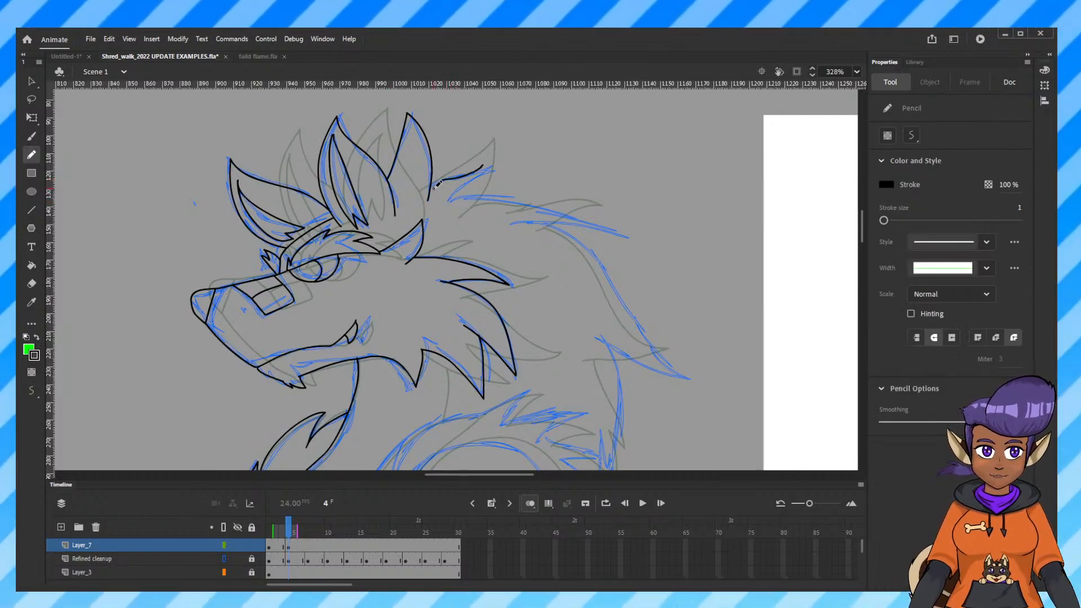
key("ctrl+z")
left_click_drag(434, 182, 482, 170)
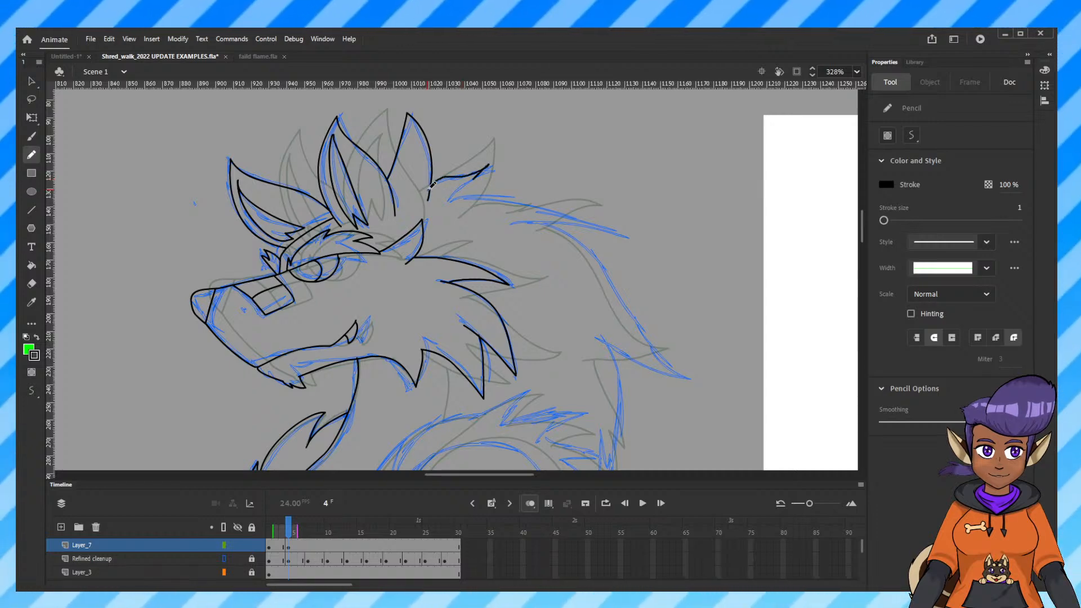
key("ctrl+z")
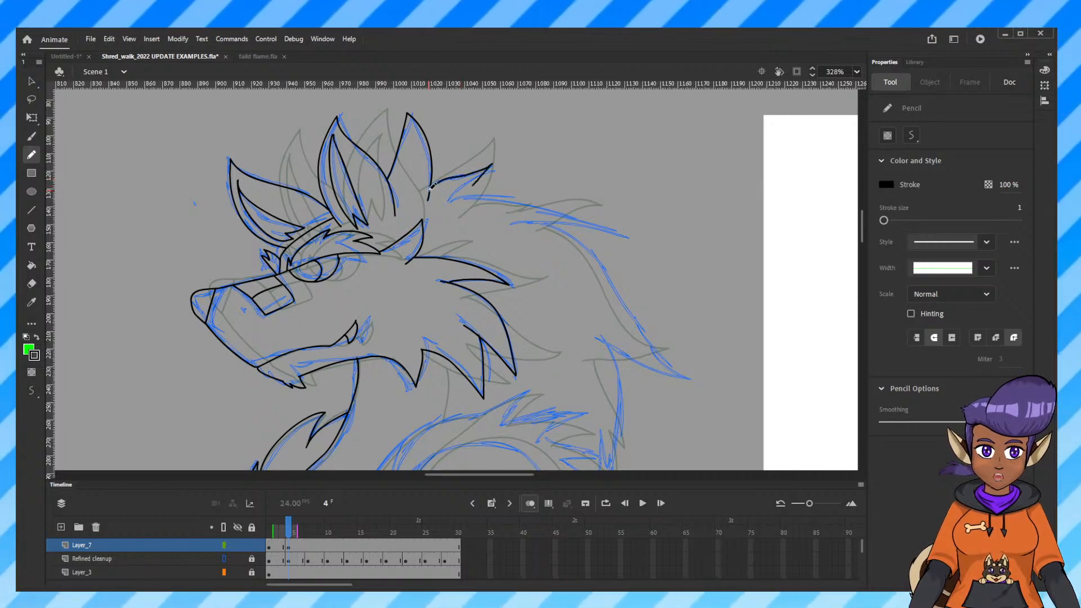
Trace the back-of-neck fur through its long spikes and down to the small jagged tufts behind the shoulder.
mouse_move(474, 194)
left_mouse_down()
mouse_move(503, 197)
mouse_move(626, 236)
mouse_move(551, 223)
left_mouse_up()
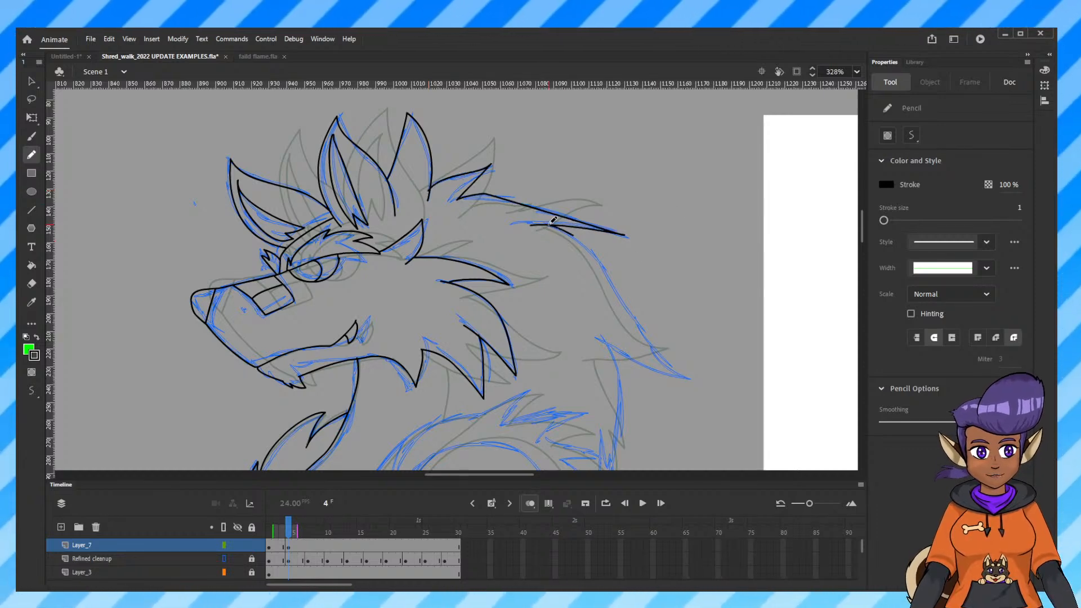
mouse_move(600, 261)
left_mouse_down()
mouse_move(632, 324)
mouse_move(697, 376)
left_mouse_up()
left_click_drag(696, 375, 599, 333)
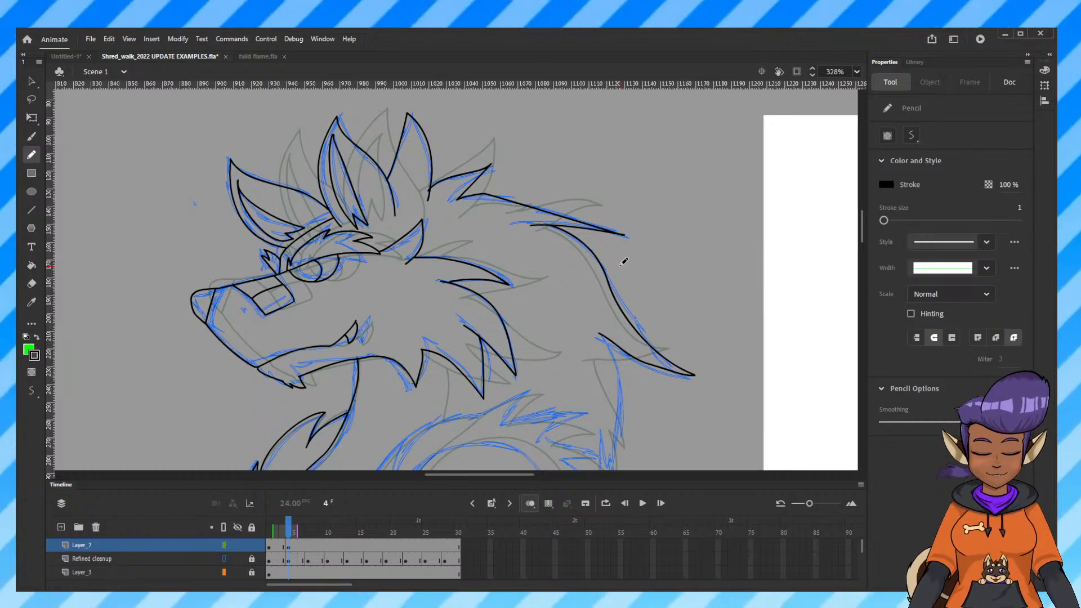
left_click_drag(638, 375, 626, 197)
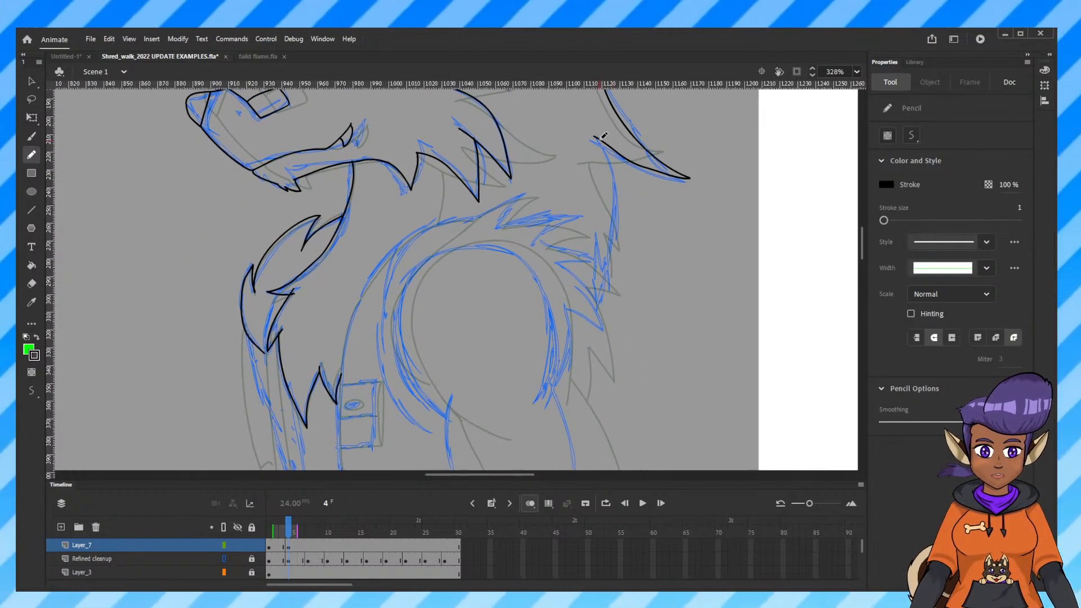
mouse_move(606, 149)
left_mouse_down()
mouse_move(620, 216)
mouse_move(616, 272)
mouse_move(599, 238)
mouse_move(599, 279)
mouse_move(598, 237)
mouse_move(600, 310)
left_mouse_up()
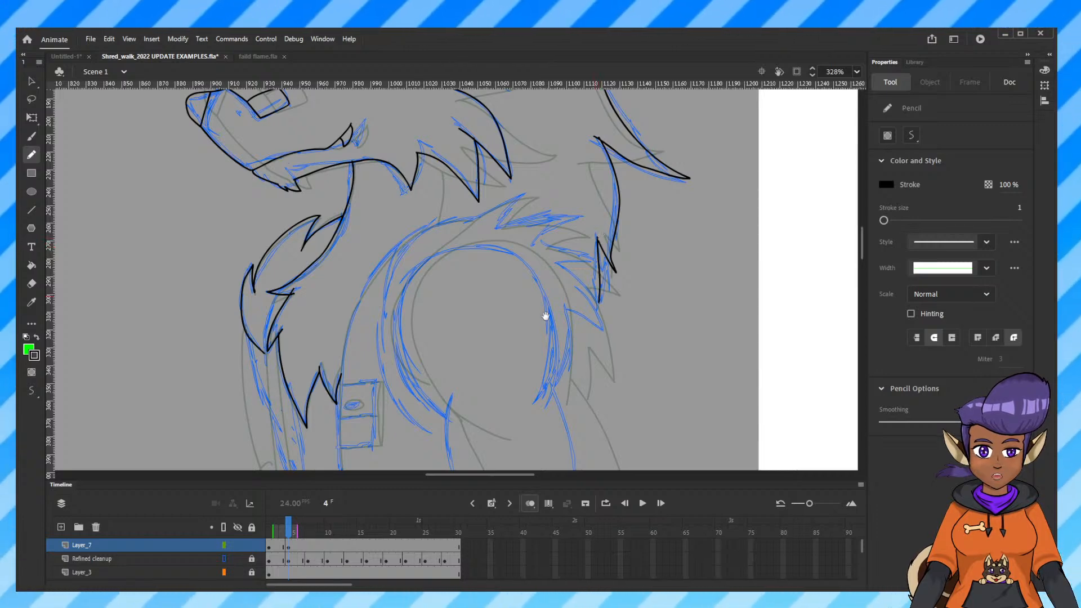
Turn off onion skinning and trace the inner and outer curves of the round opening around the shoulder.
scroll(545, 318, "down", 3)
scroll(545, 319, "left", 2)
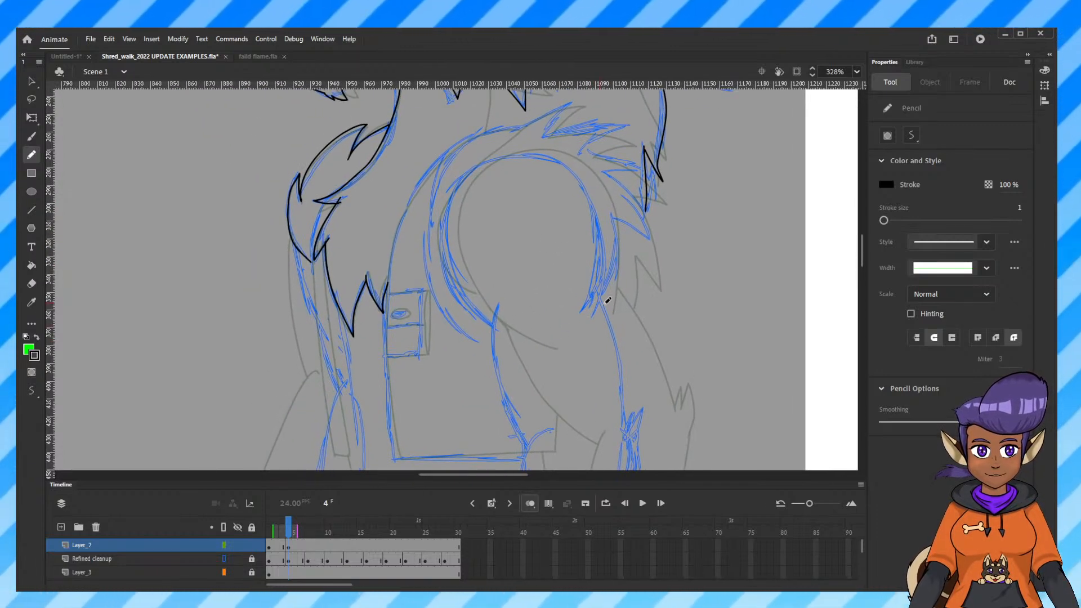
mouse_move(599, 307)
left_mouse_down()
mouse_move(598, 210)
mouse_move(553, 153)
mouse_move(518, 150)
mouse_move(472, 171)
mouse_move(449, 211)
mouse_move(452, 266)
mouse_move(503, 329)
left_mouse_up()
left_click(530, 503)
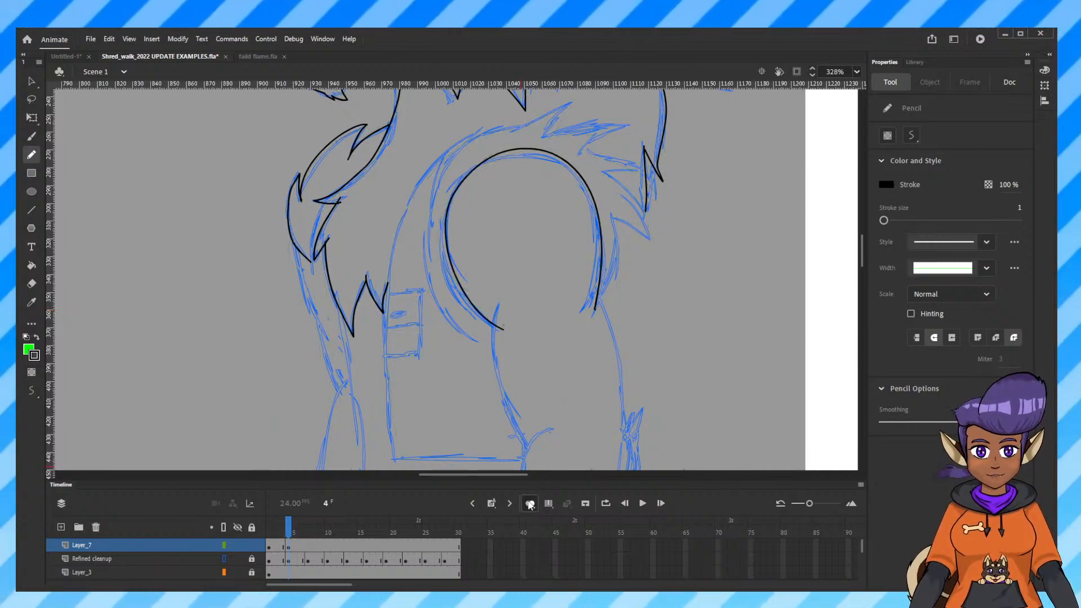
left_click_drag(630, 214, 637, 248)
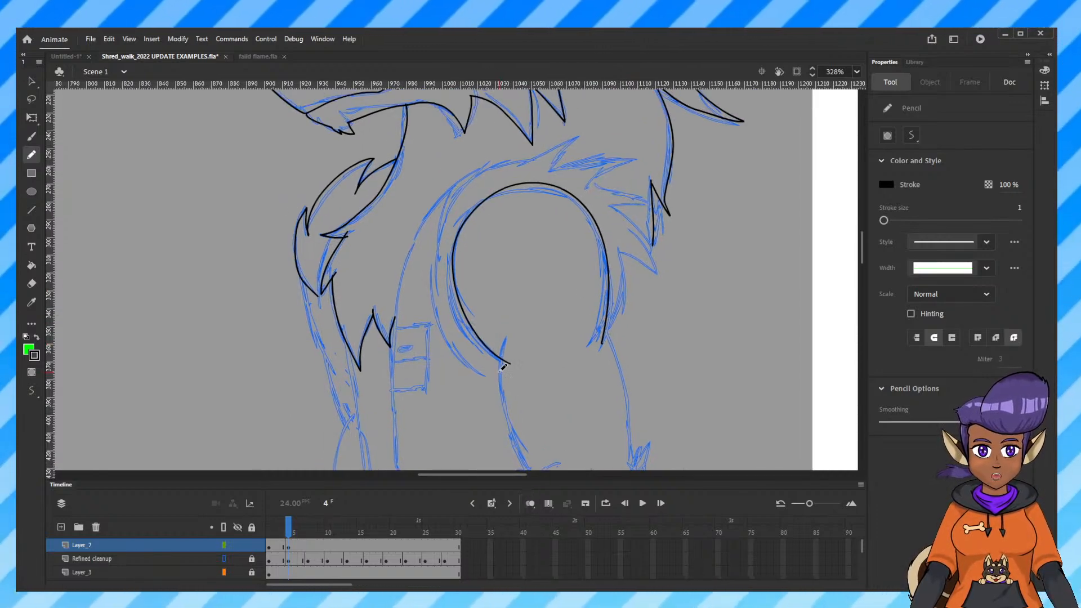
mouse_move(500, 377)
left_mouse_down()
mouse_move(451, 345)
mouse_move(437, 220)
mouse_move(486, 164)
mouse_move(579, 136)
mouse_move(552, 168)
mouse_move(612, 155)
mouse_move(592, 179)
mouse_move(619, 193)
mouse_move(611, 206)
mouse_move(650, 252)
mouse_move(622, 250)
mouse_move(611, 327)
mouse_move(640, 324)
left_mouse_up()
Trace the front and back edges of the upper arm from the shoulder opening down to the elbow.
scroll(645, 343, "down", 5)
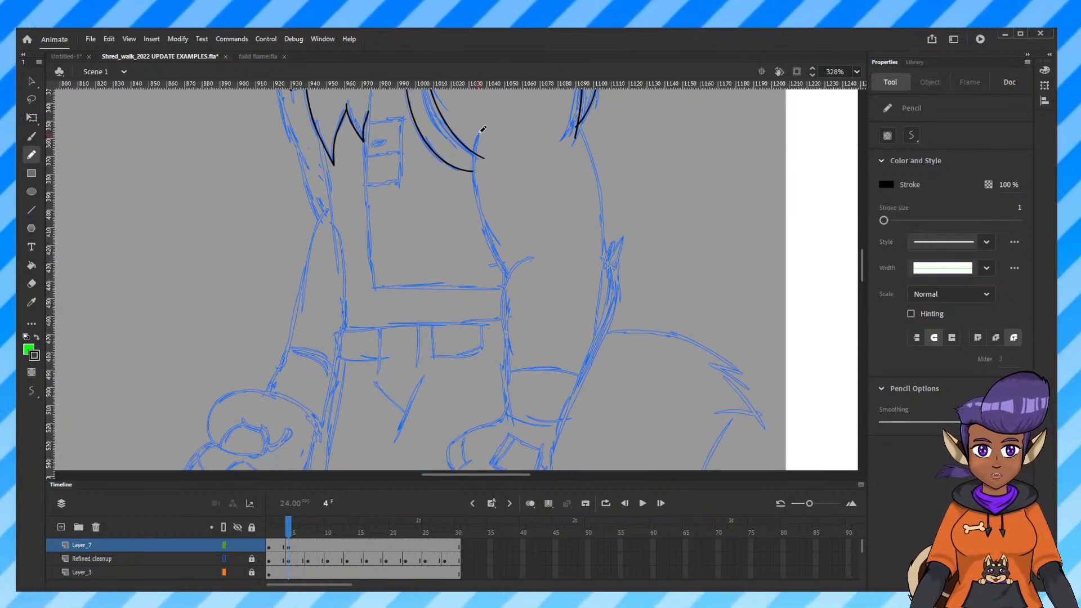
mouse_move(478, 132)
left_mouse_down()
mouse_move(474, 166)
mouse_move(509, 272)
left_mouse_up()
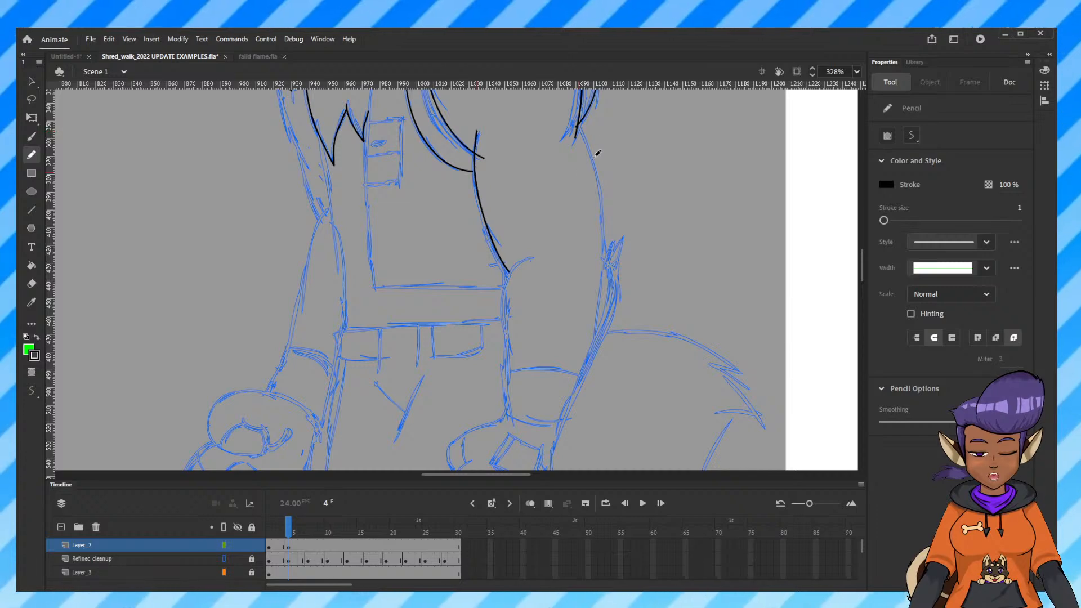
left_click_drag(585, 116, 609, 260)
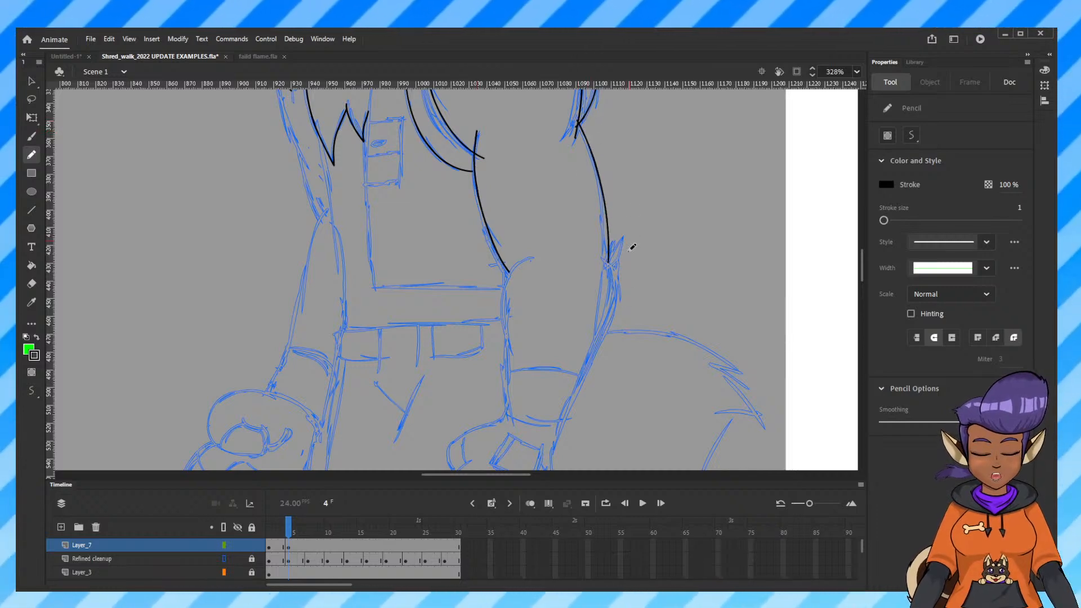
Trace the elbow crease, the small elbow fur tuft and both sides of the forearm down to the wrist.
scroll(630, 329, "down", 3)
scroll(630, 329, "down", 1)
mouse_move(543, 130)
left_mouse_down()
mouse_move(520, 147)
mouse_move(511, 197)
mouse_move(520, 292)
left_mouse_up()
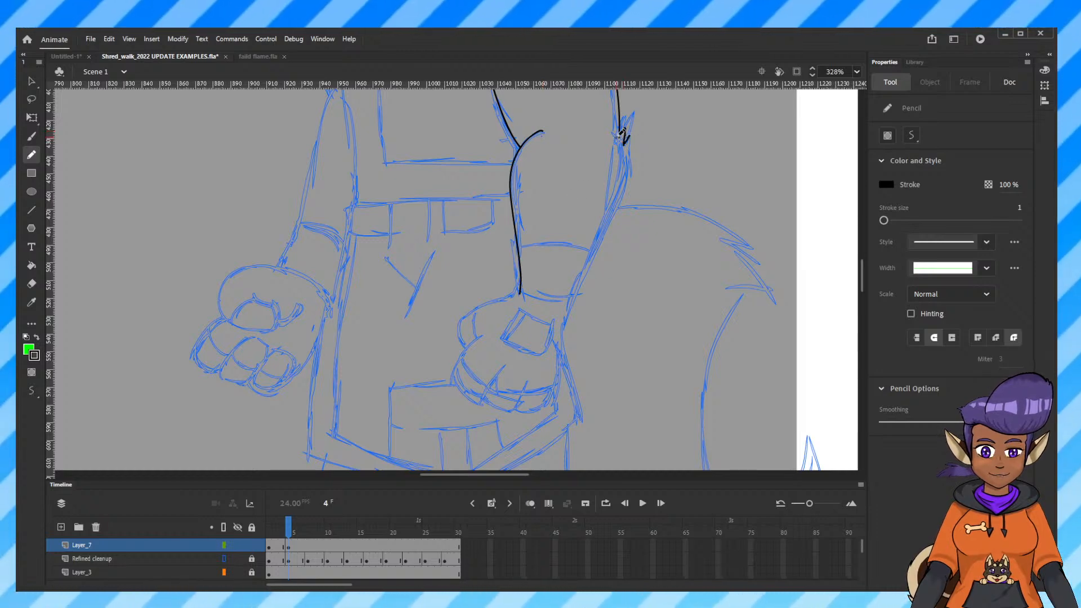
mouse_move(622, 135)
left_mouse_down()
mouse_move(622, 182)
mouse_move(561, 337)
left_mouse_up()
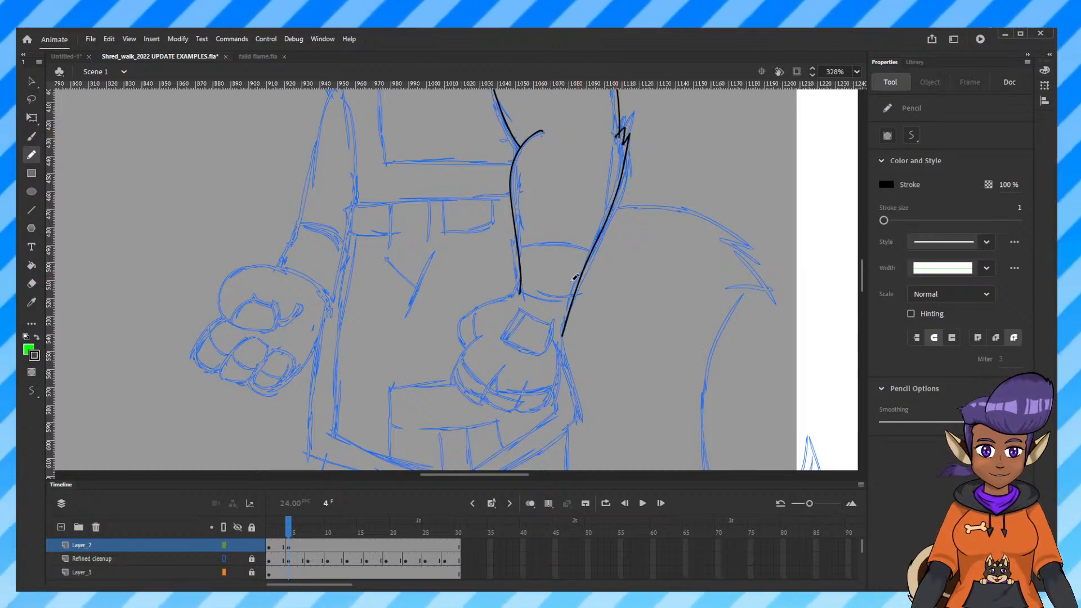
Trace the near hand's outline from the wrist around the thumb and the three fingers, including the lines dividing the fingers.
mouse_move(522, 287)
left_mouse_down()
mouse_move(592, 314)
mouse_move(653, 227)
left_mouse_up()
key("ctrl+z")
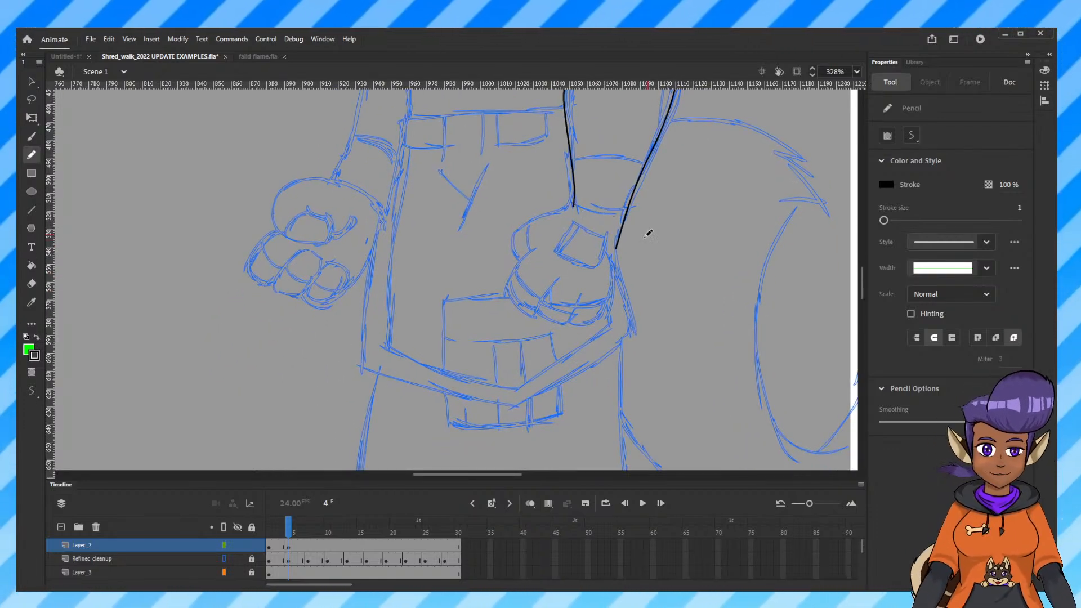
key("ctrl+minus")
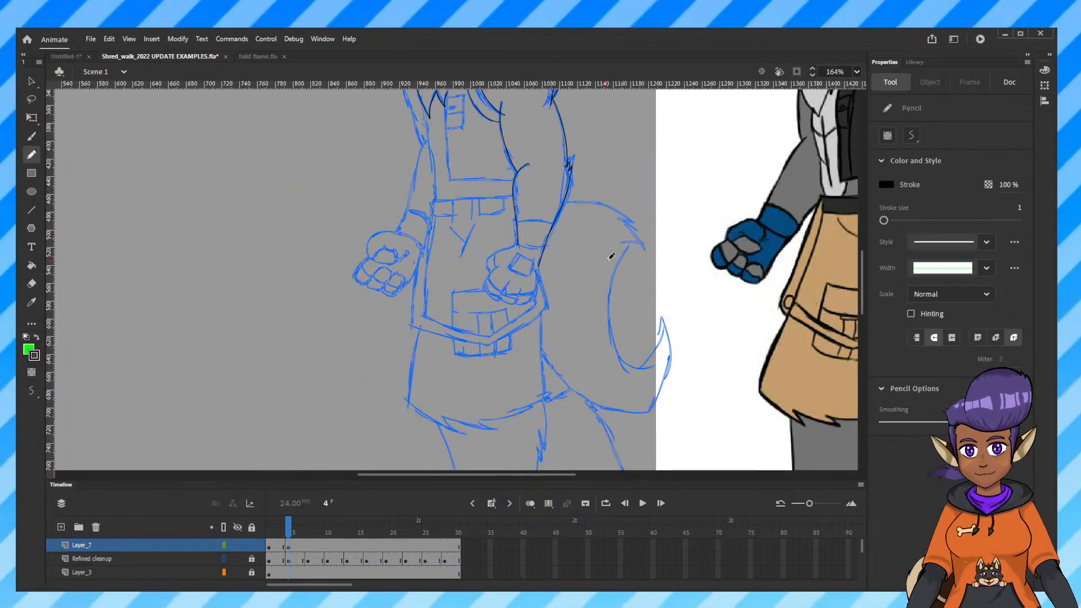
key("ctrl+equal")
key("ctrl+equal")
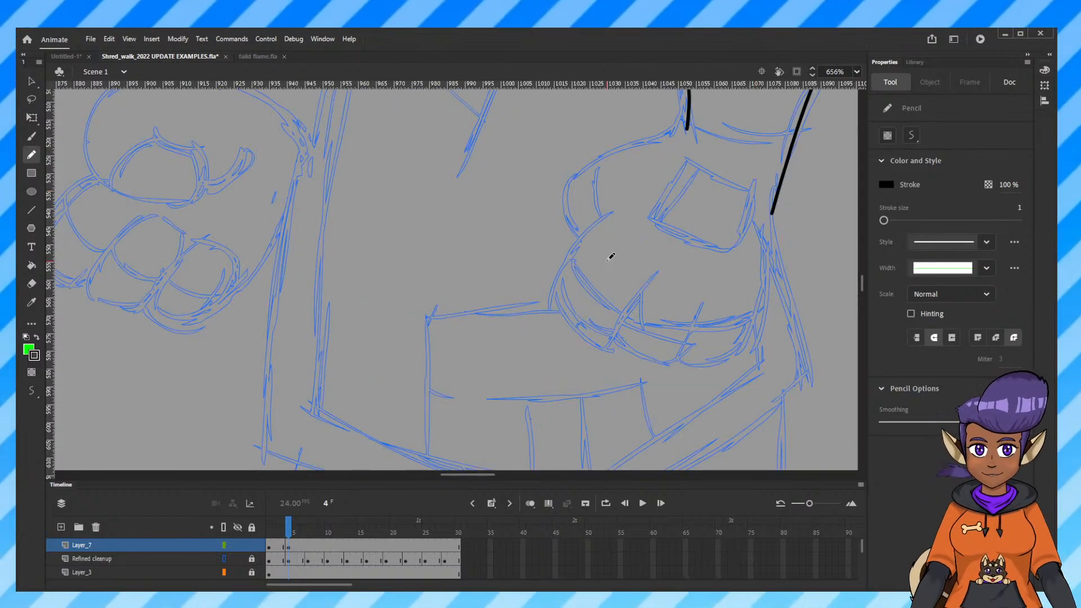
left_click_drag(606, 260, 551, 311)
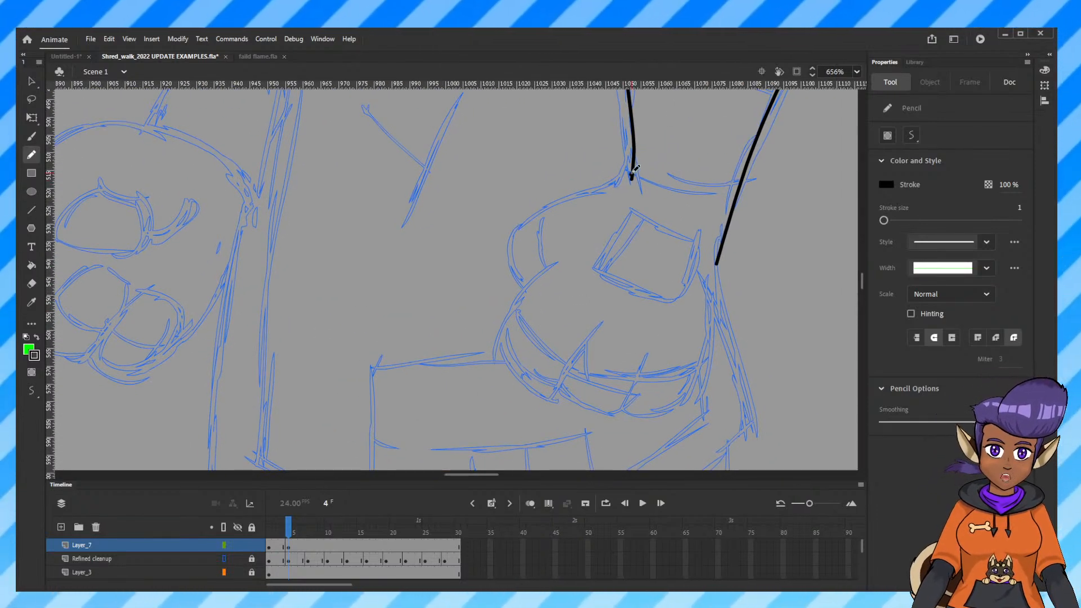
mouse_move(632, 176)
left_mouse_down()
mouse_move(535, 219)
mouse_move(514, 246)
mouse_move(524, 293)
left_mouse_up()
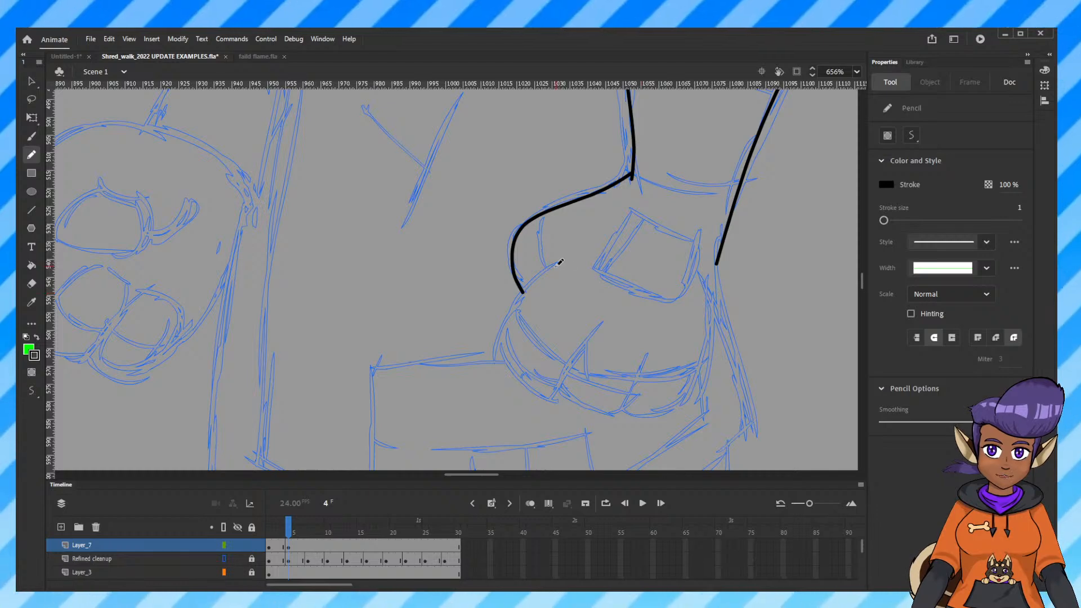
mouse_move(560, 262)
left_mouse_down()
mouse_move(427, 176)
mouse_move(387, 238)
mouse_move(406, 274)
mouse_move(438, 293)
left_mouse_up()
mouse_move(490, 220)
left_mouse_down()
mouse_move(450, 279)
mouse_move(459, 309)
mouse_move(512, 320)
left_mouse_up()
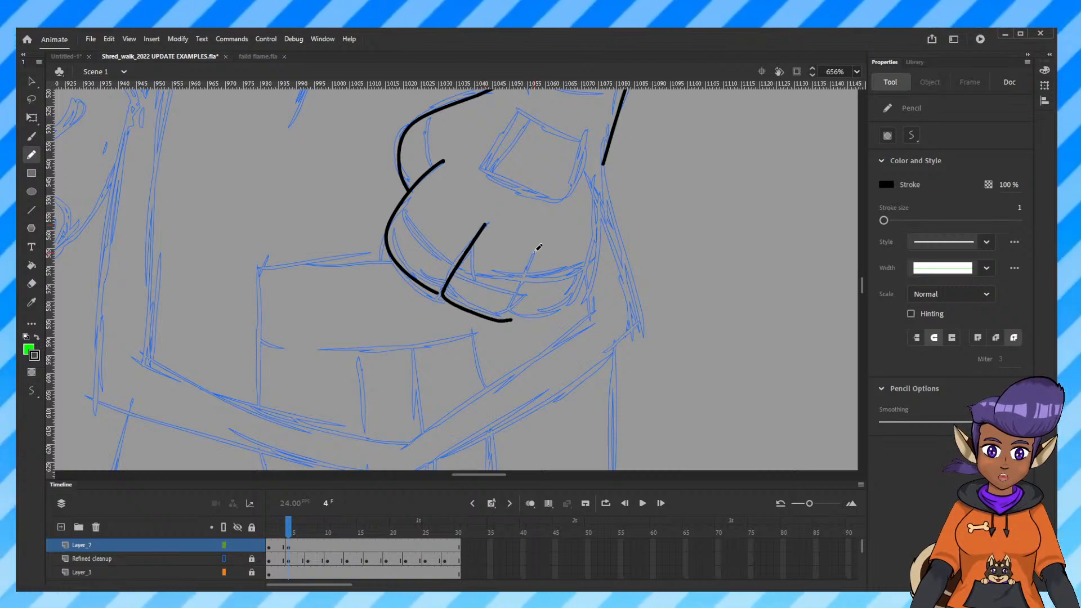
mouse_move(536, 249)
left_mouse_down()
mouse_move(516, 313)
mouse_move(546, 325)
mouse_move(588, 298)
mouse_move(603, 162)
left_mouse_up()
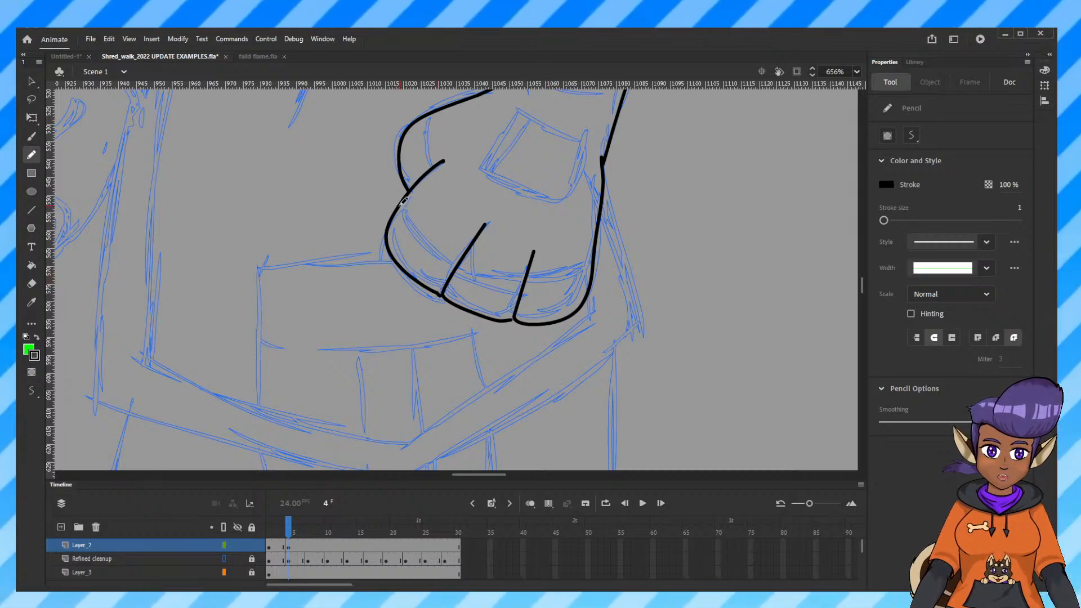
Trace the curved seams across the three fingers and the four-sided patch on the back of the near hand.
left_click_drag(402, 205, 438, 253)
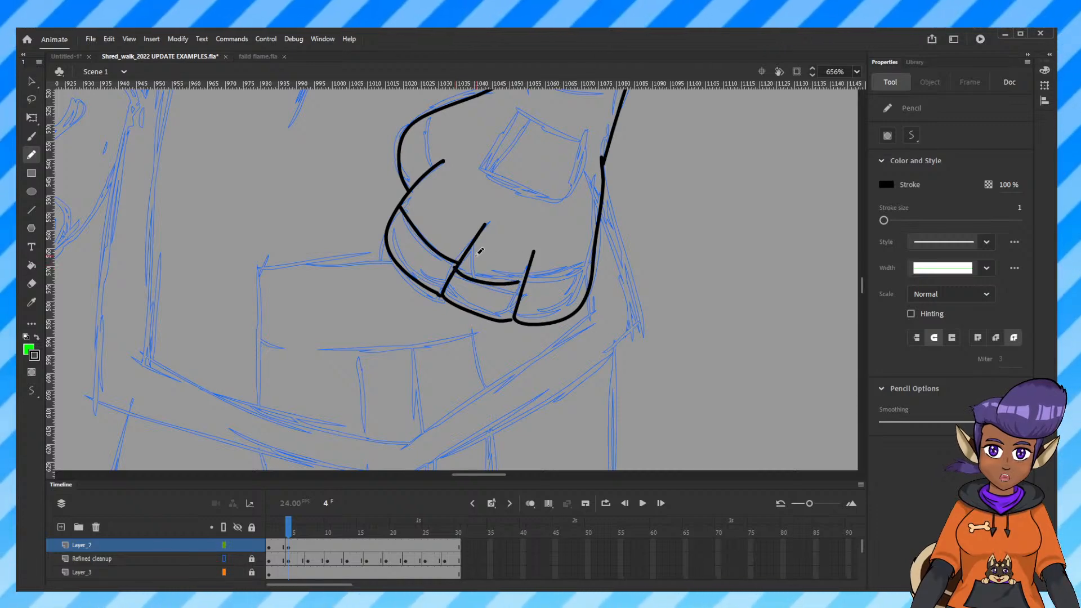
mouse_move(466, 256)
left_mouse_down()
mouse_move(514, 287)
mouse_move(527, 284)
left_mouse_up()
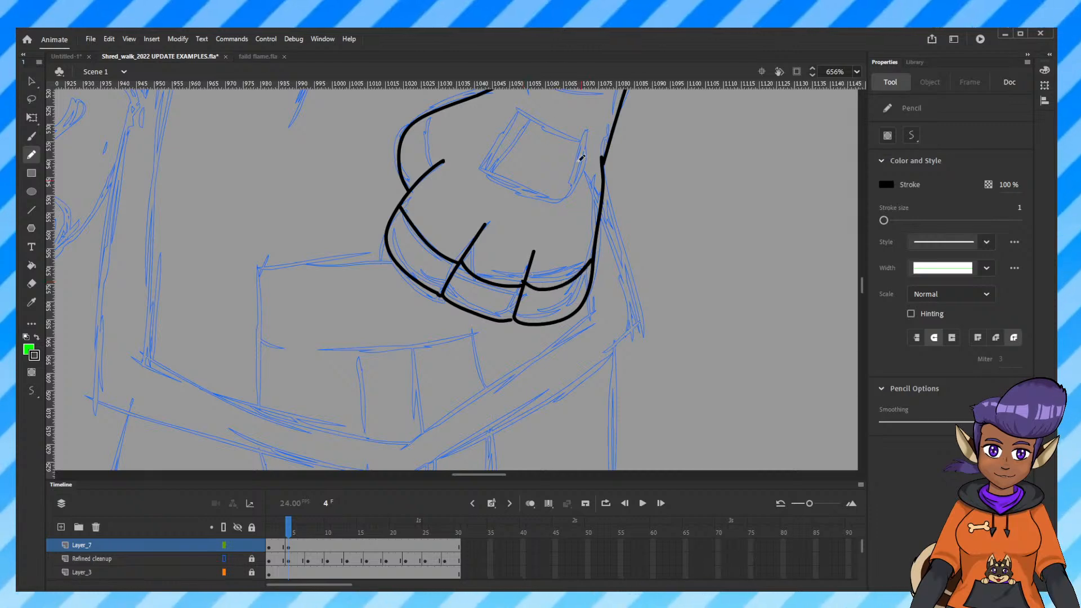
mouse_move(523, 111)
left_mouse_down()
mouse_move(482, 164)
mouse_move(544, 200)
mouse_move(577, 183)
mouse_move(589, 142)
mouse_move(527, 111)
left_mouse_up()
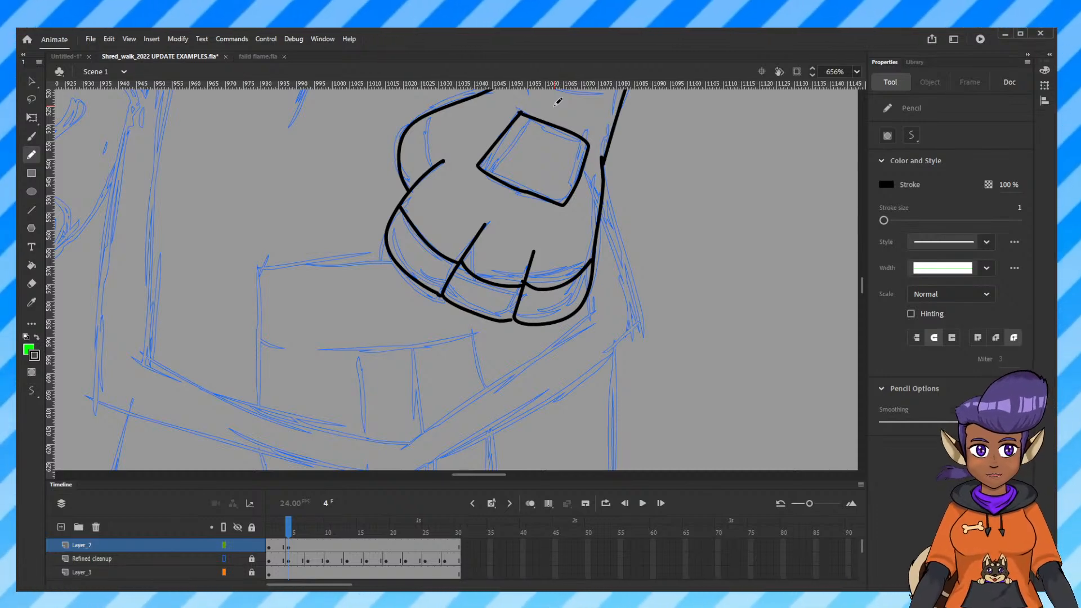
Trace the glove's wrist seam, redrawing it closer to the sketch, and the curved upper edge of the cuff across the forearm.
key("ctrl+minus")
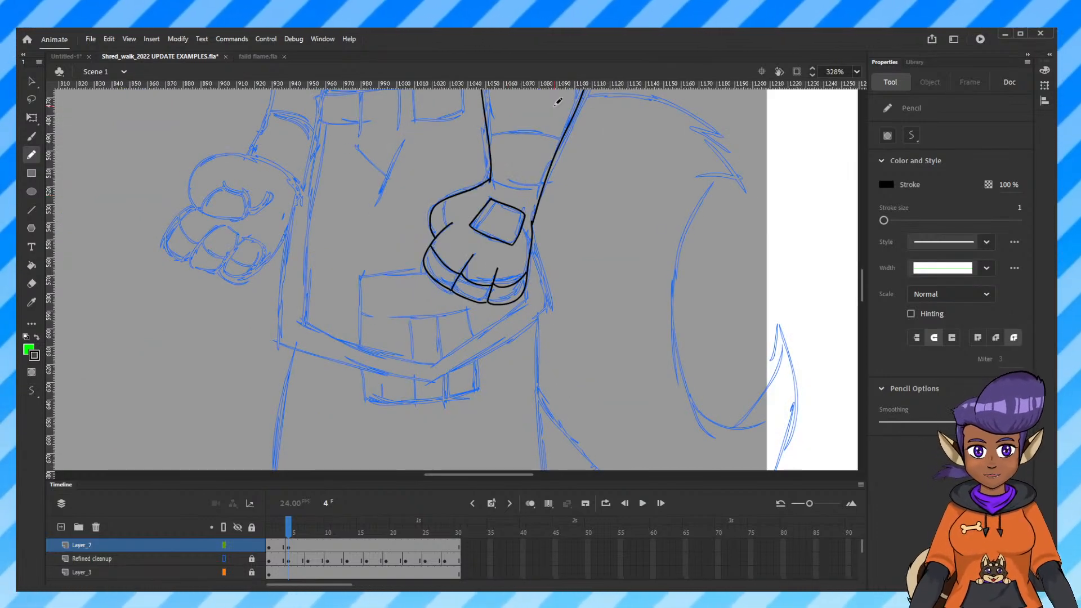
key("ctrl+equal")
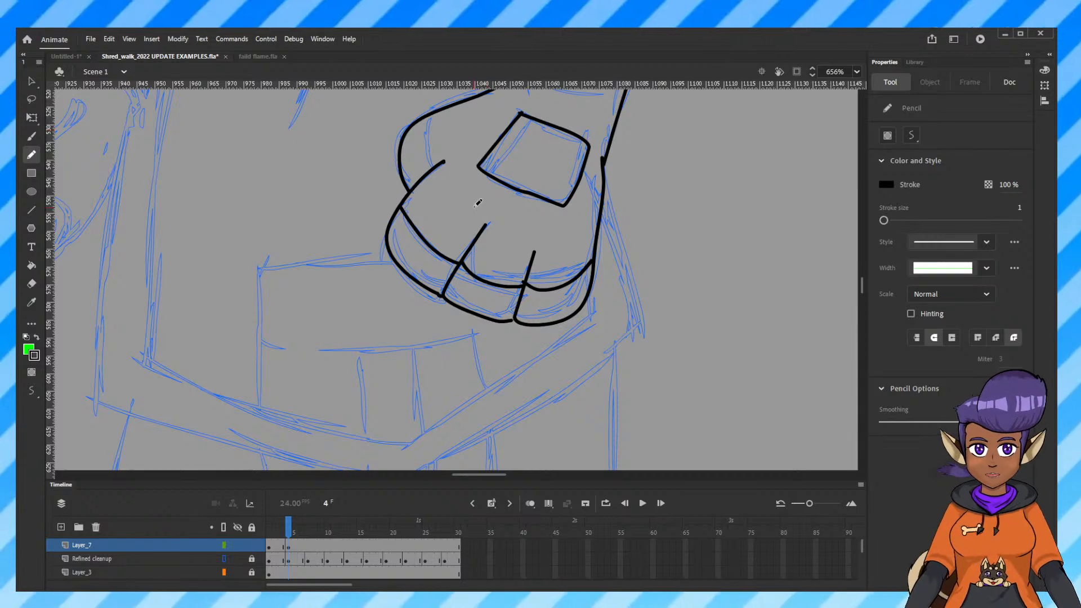
scroll(624, 190, "up", 3)
left_click_drag(623, 191, 625, 197)
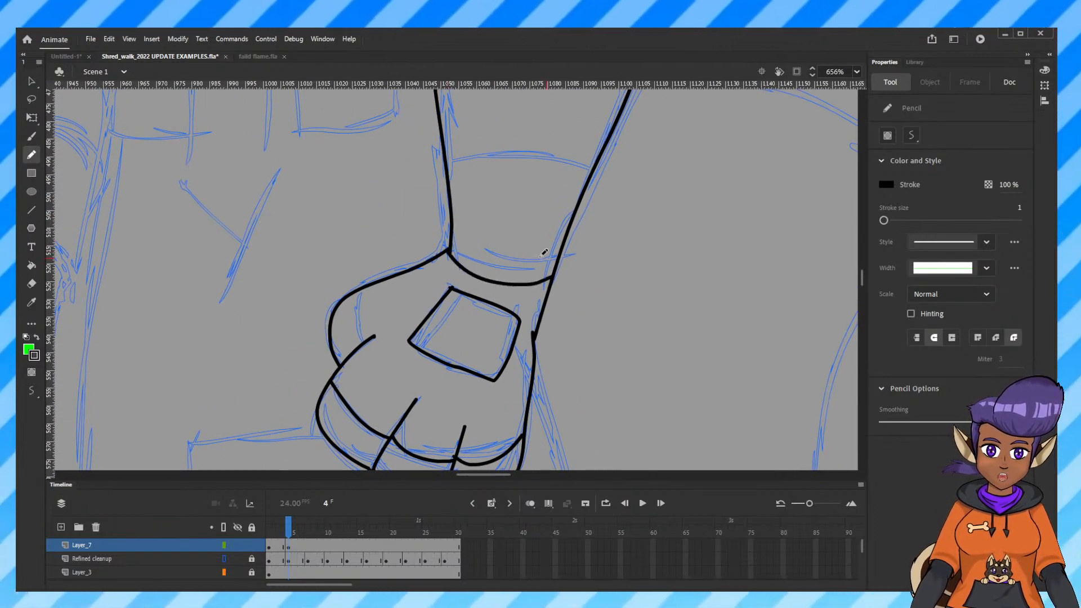
mouse_move(453, 248)
left_mouse_down()
mouse_move(524, 274)
mouse_move(555, 267)
left_mouse_up()
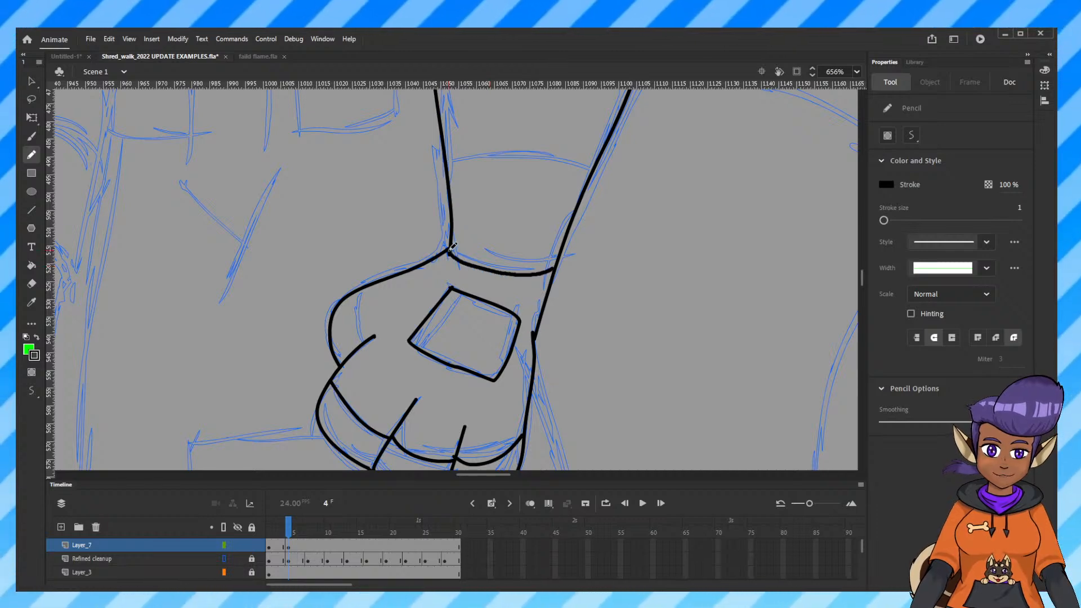
mouse_move(445, 165)
left_mouse_down()
mouse_move(515, 151)
mouse_move(593, 169)
left_mouse_up()
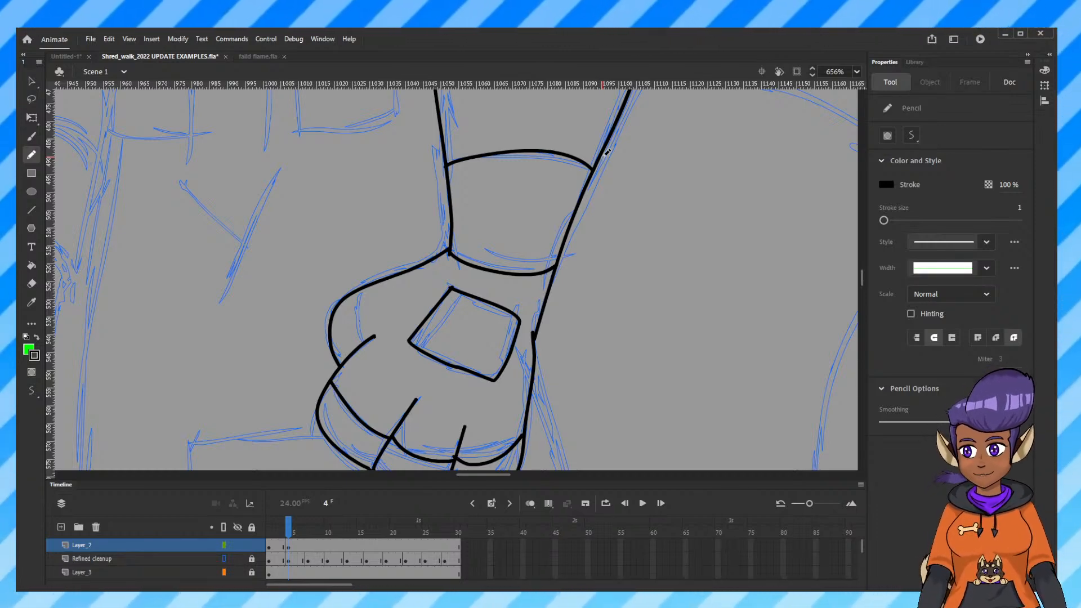
Trace the vest's long front edge from above the shoulder opening, past the chest fur, down to its lower front corner.
key("ctrl+minus")
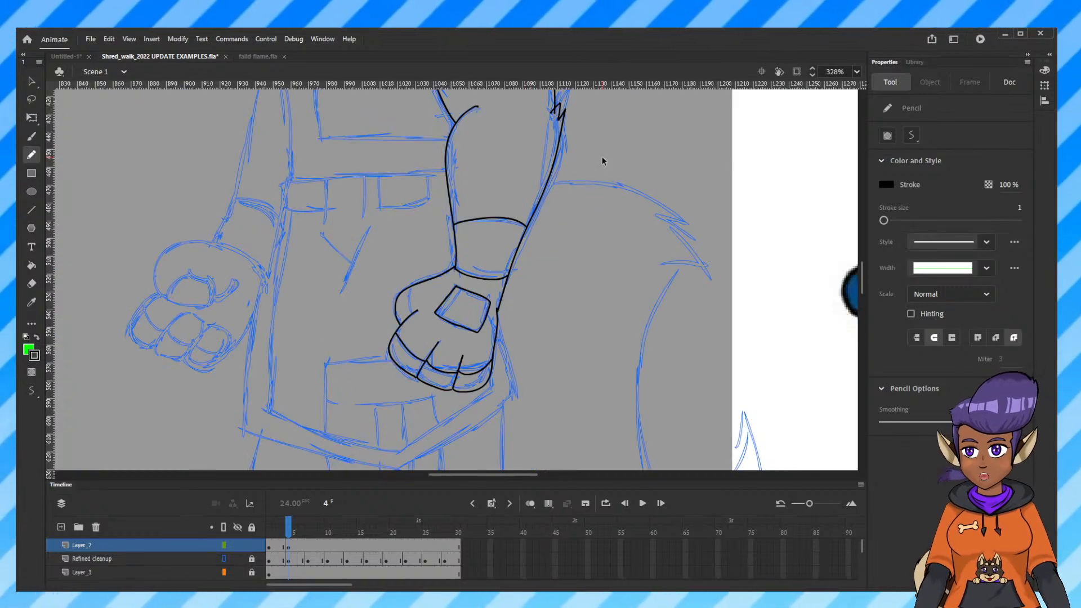
key("ctrl+minus")
key("ctrl+equal")
key("ctrl+equal")
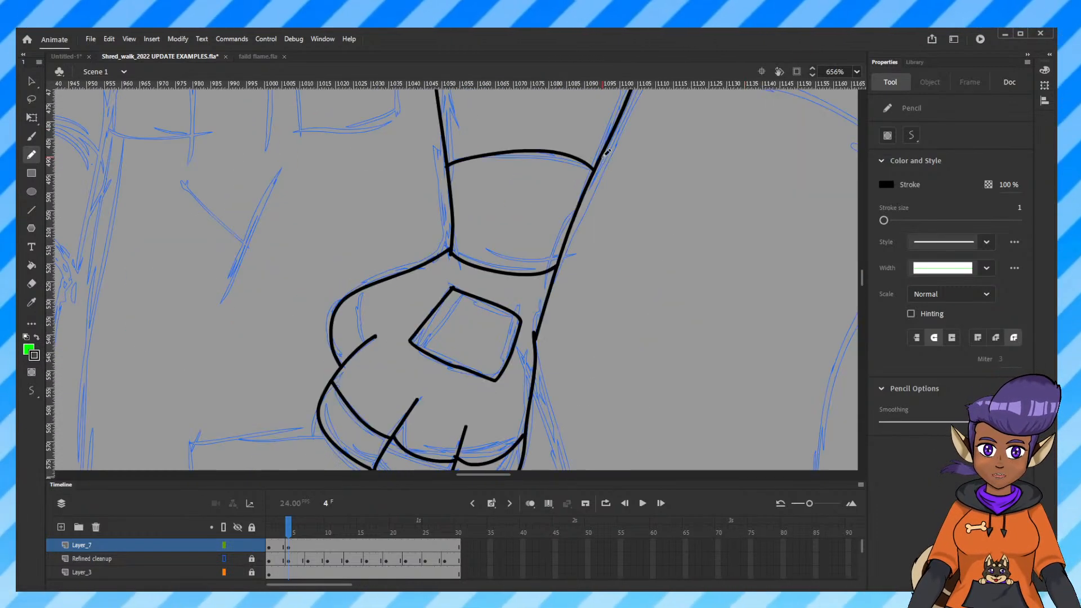
scroll(608, 287, "up", 10)
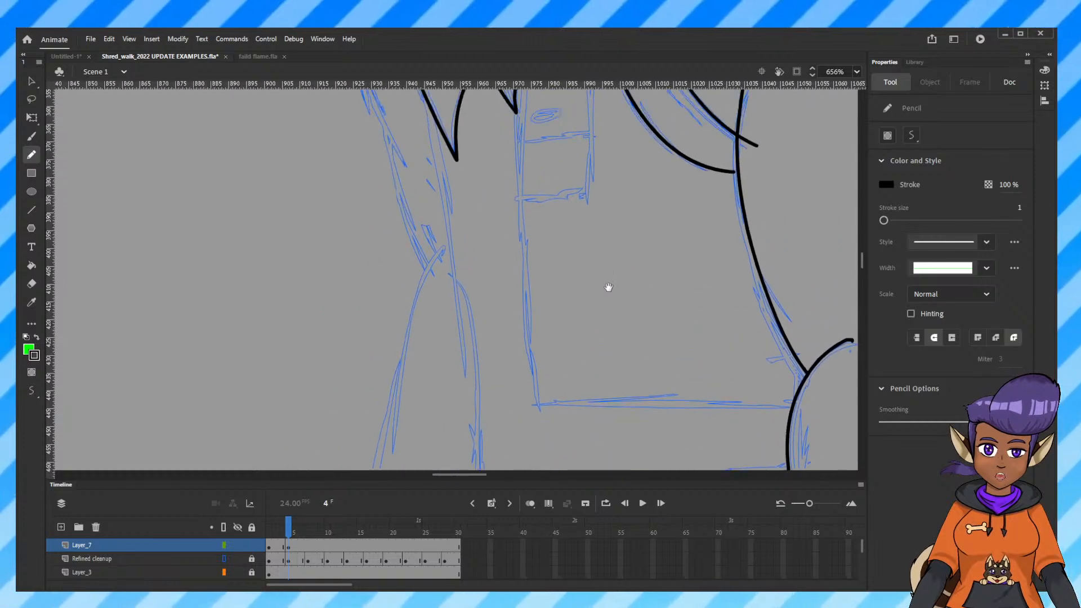
scroll(631, 301, "up", 5)
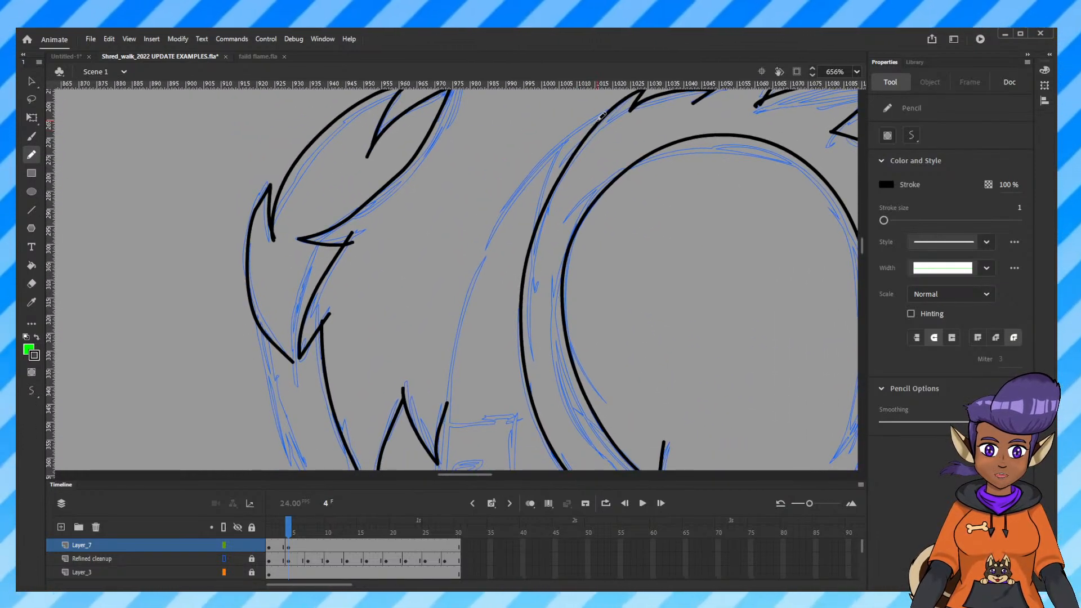
mouse_move(598, 118)
left_mouse_down()
mouse_move(560, 154)
mouse_move(470, 318)
mouse_move(445, 431)
left_mouse_up()
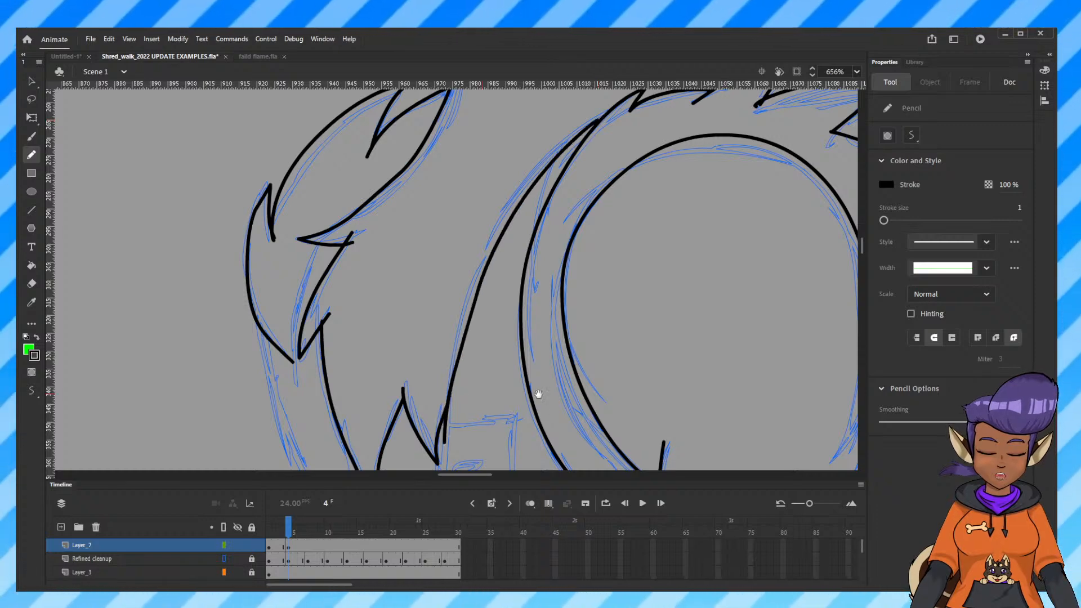
scroll(536, 394, "down", 6)
scroll(541, 265, "up", 1)
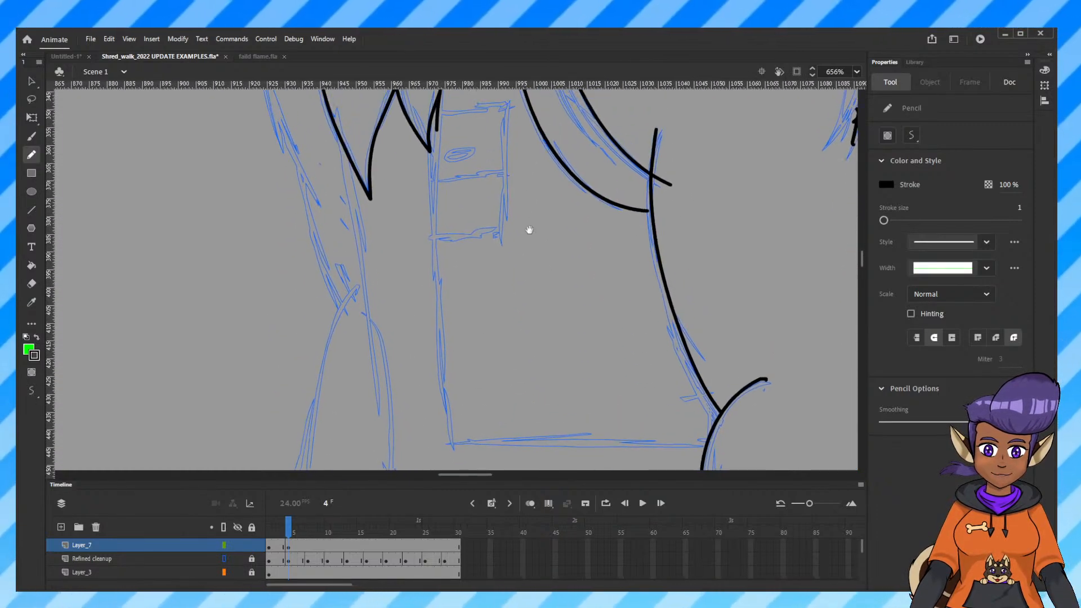
mouse_move(441, 128)
left_mouse_down()
mouse_move(431, 148)
mouse_move(441, 377)
mouse_move(459, 444)
left_mouse_up()
Trace the vest's bottom edge from the lower front corner to the arm, undoing and redrawing the stroke as a slight curve.
scroll(624, 409, "down", 3)
scroll(625, 394, "right", 2)
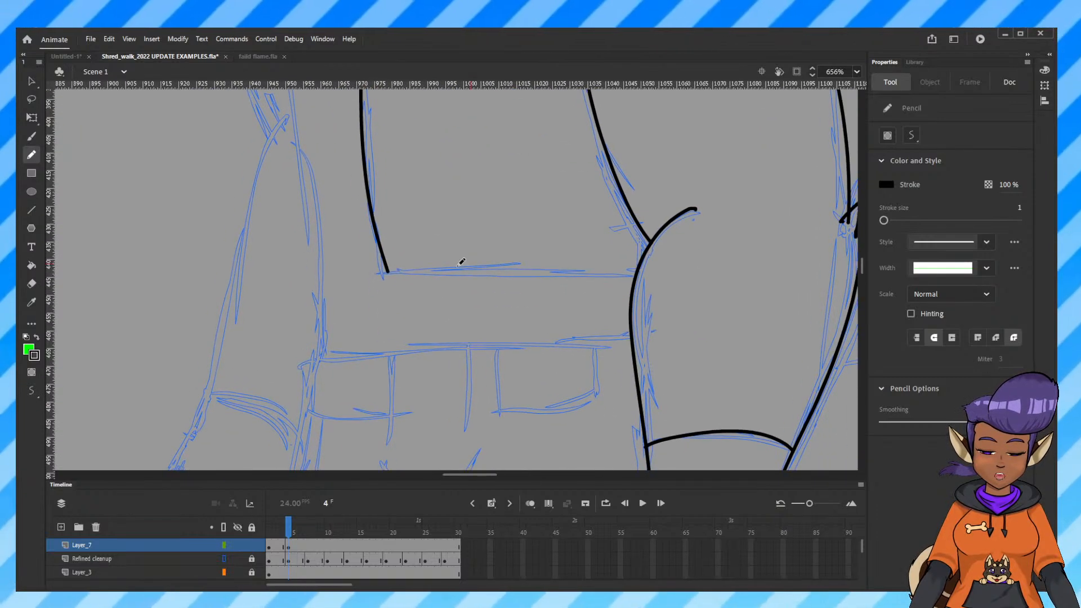
mouse_move(389, 271)
left_mouse_down()
mouse_move(544, 283)
mouse_move(633, 275)
left_mouse_up()
key("ctrl+z")
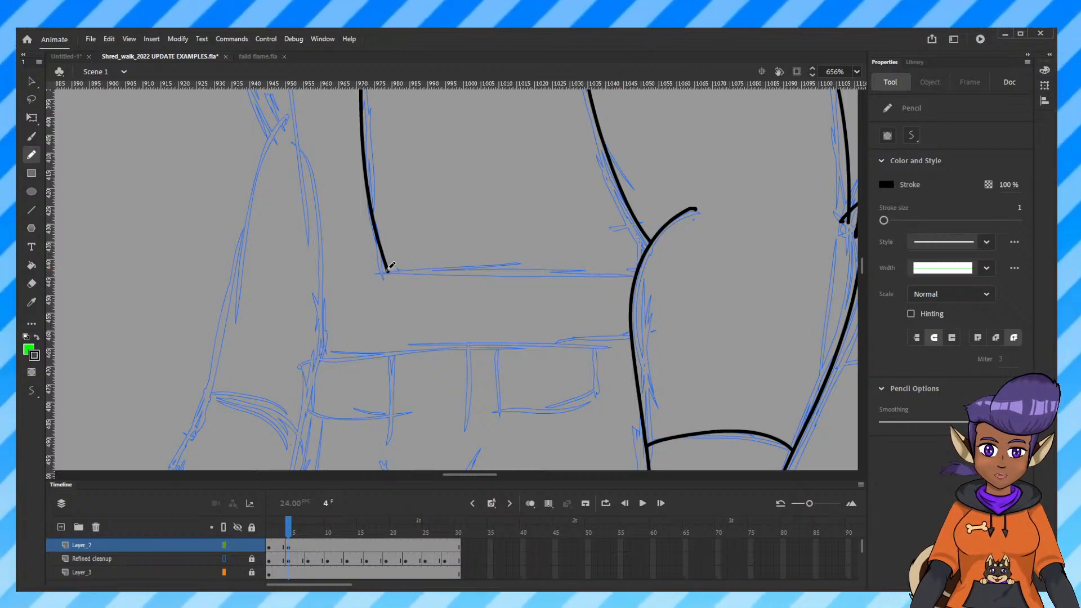
mouse_move(388, 270)
left_mouse_down()
mouse_move(593, 273)
mouse_move(646, 253)
left_mouse_up()
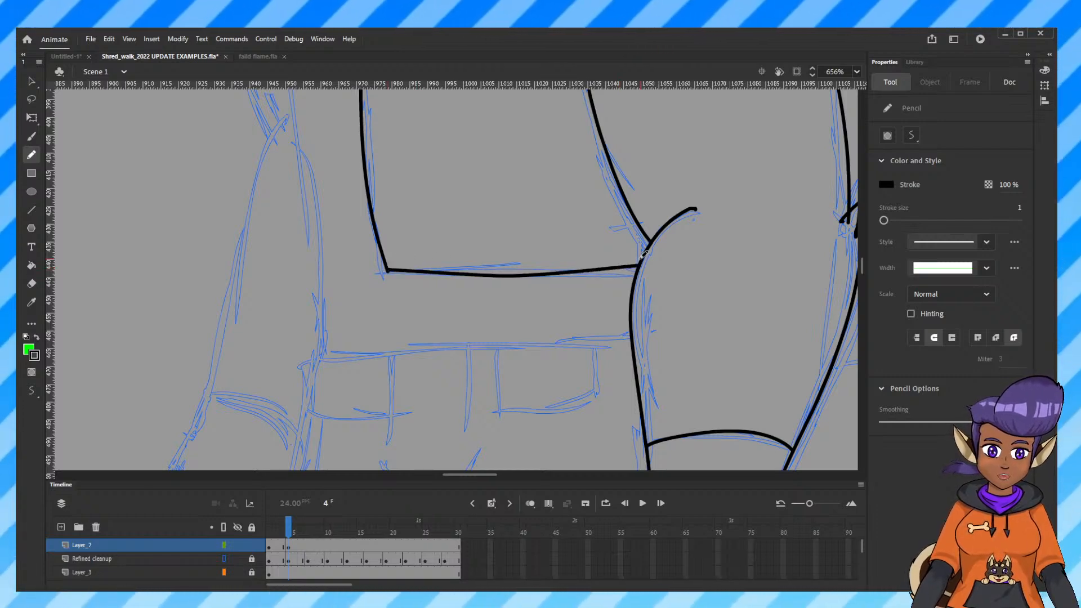
Trace the small chest pouch on the vest's front edge with its sides, bottom edge, flap line and oval button.
mouse_move(507, 188)
left_mouse_down()
mouse_move(572, 288)
mouse_move(574, 346)
left_mouse_up()
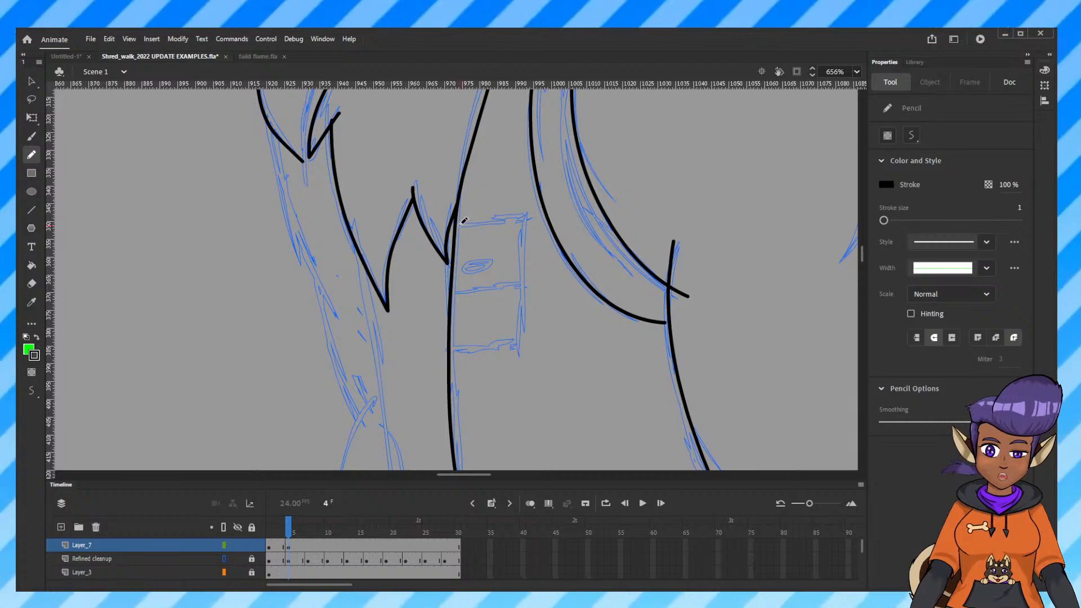
left_click_drag(461, 224, 526, 222)
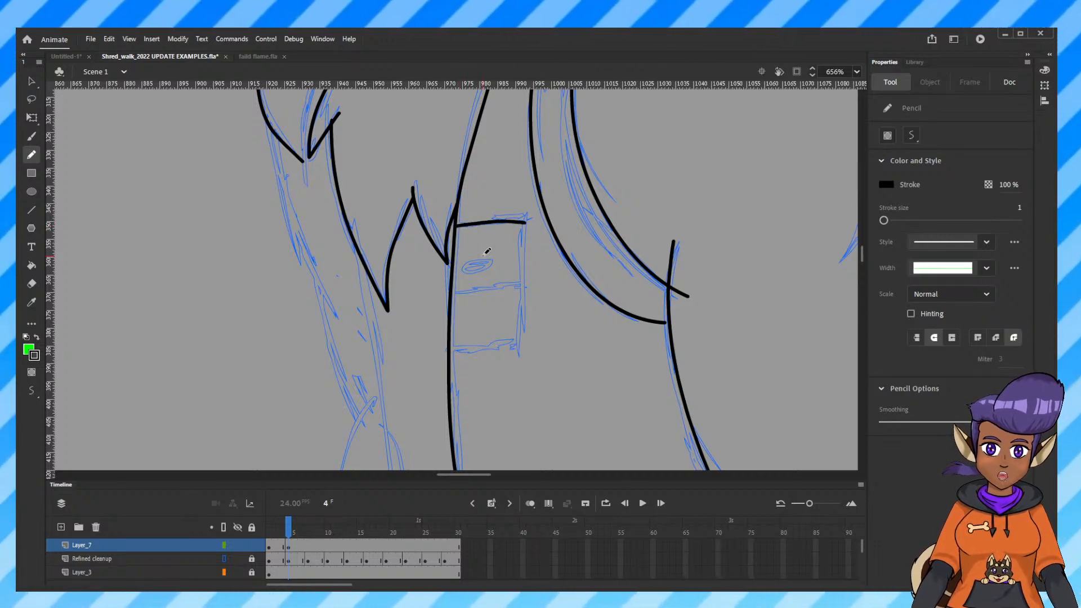
left_click_drag(526, 223, 521, 350)
left_click_drag(457, 342, 521, 349)
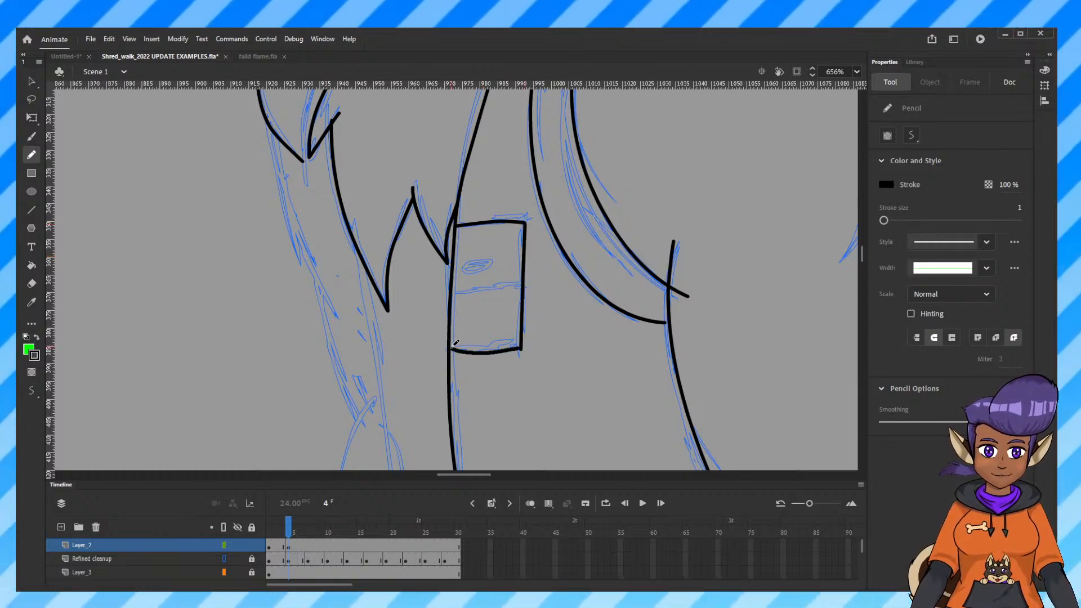
key("ctrl+z")
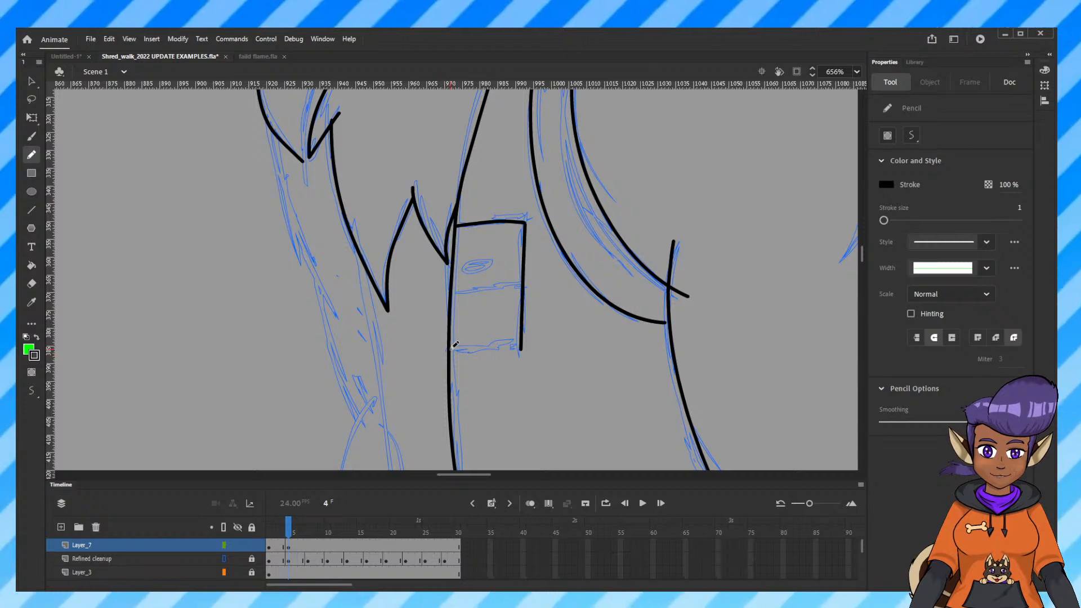
left_click_drag(454, 346, 520, 349)
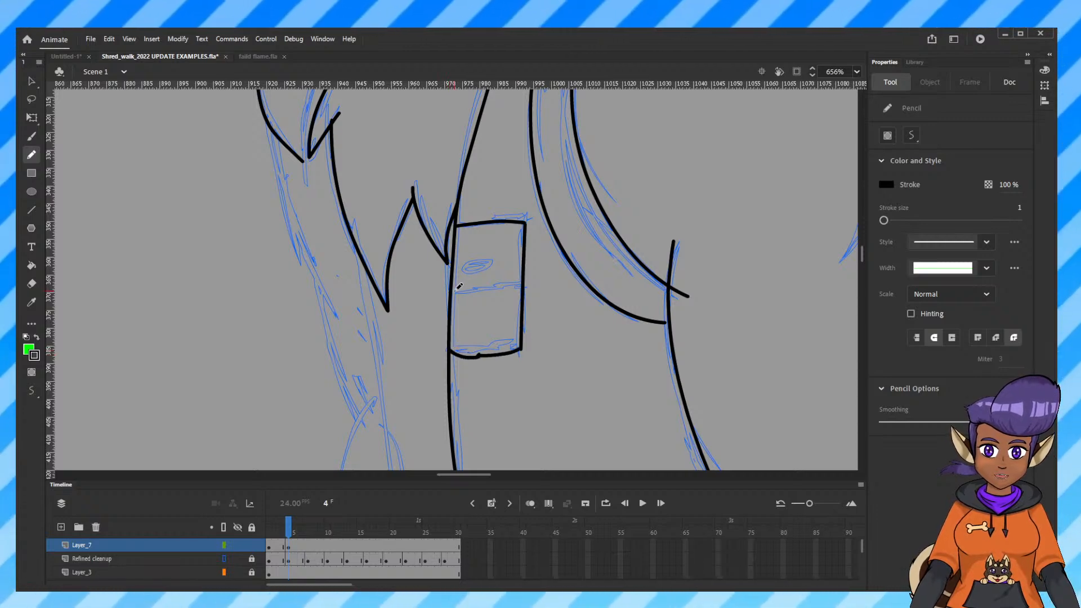
mouse_move(458, 288)
left_mouse_down()
mouse_move(521, 288)
mouse_move(469, 271)
mouse_move(498, 278)
mouse_move(494, 269)
left_mouse_up()
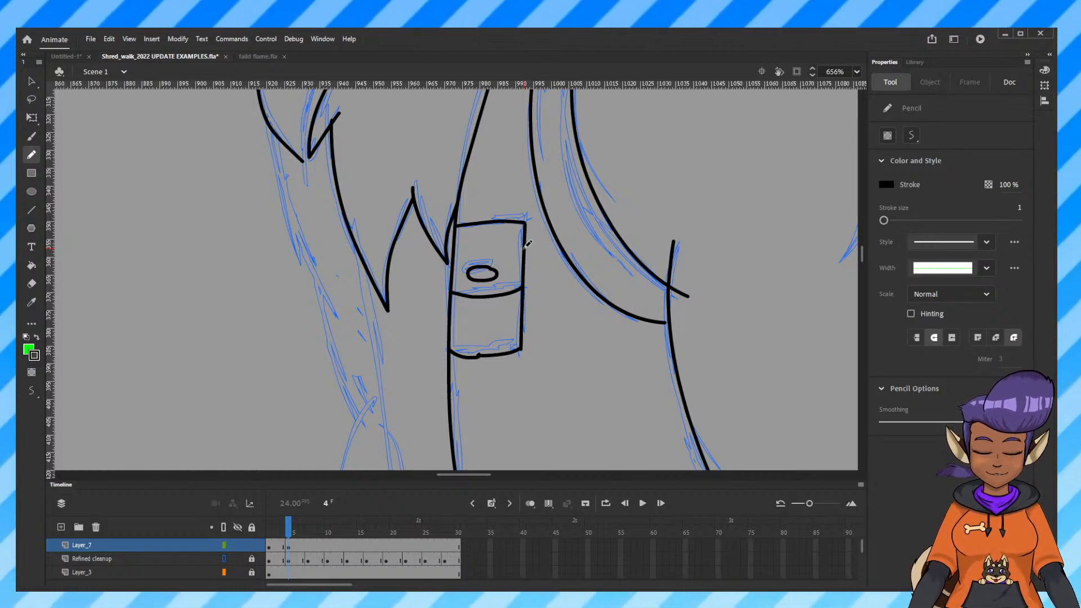
Trace the torso's front edge from the chest fur down to the waist and the waistline across to the near arm.
scroll(509, 344, "down", 5)
scroll(510, 344, "left", 5)
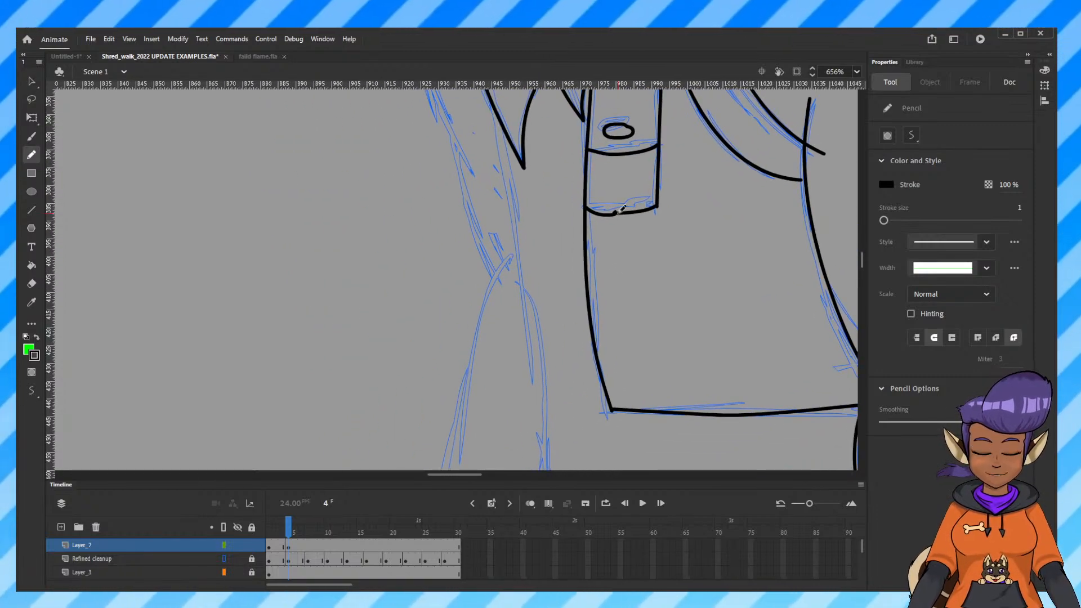
key("ctrl+minus")
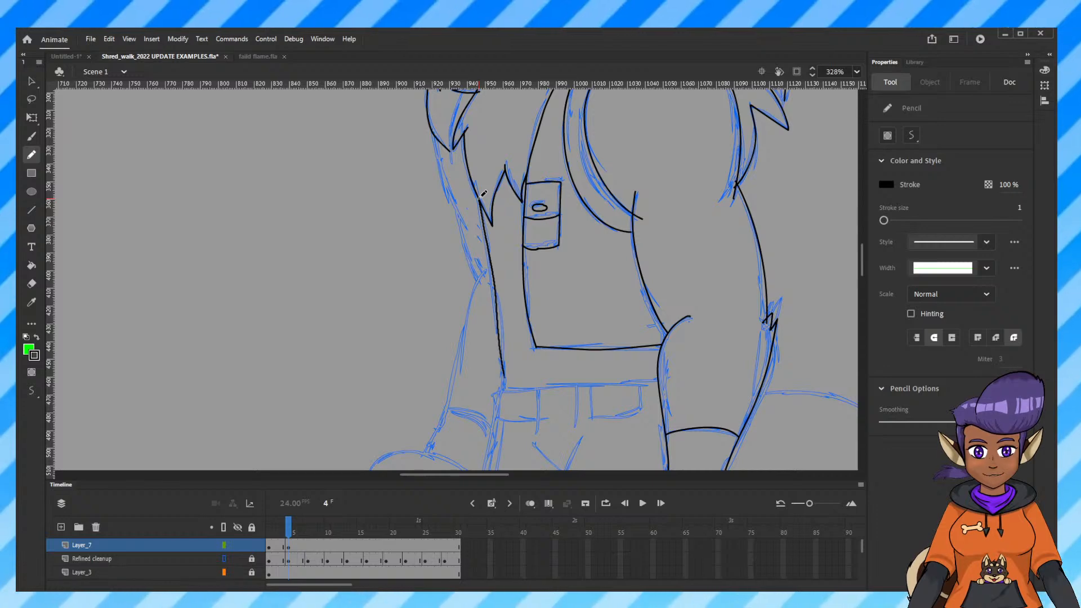
left_click_drag(483, 194, 506, 388)
scroll(663, 429, "down", 5)
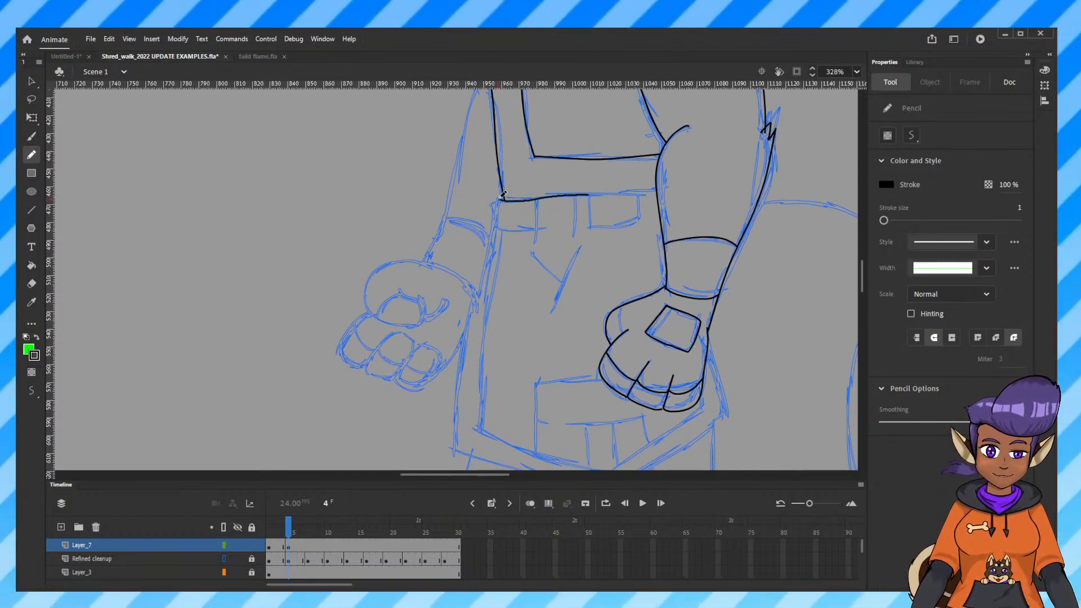
left_click_drag(501, 198, 658, 189)
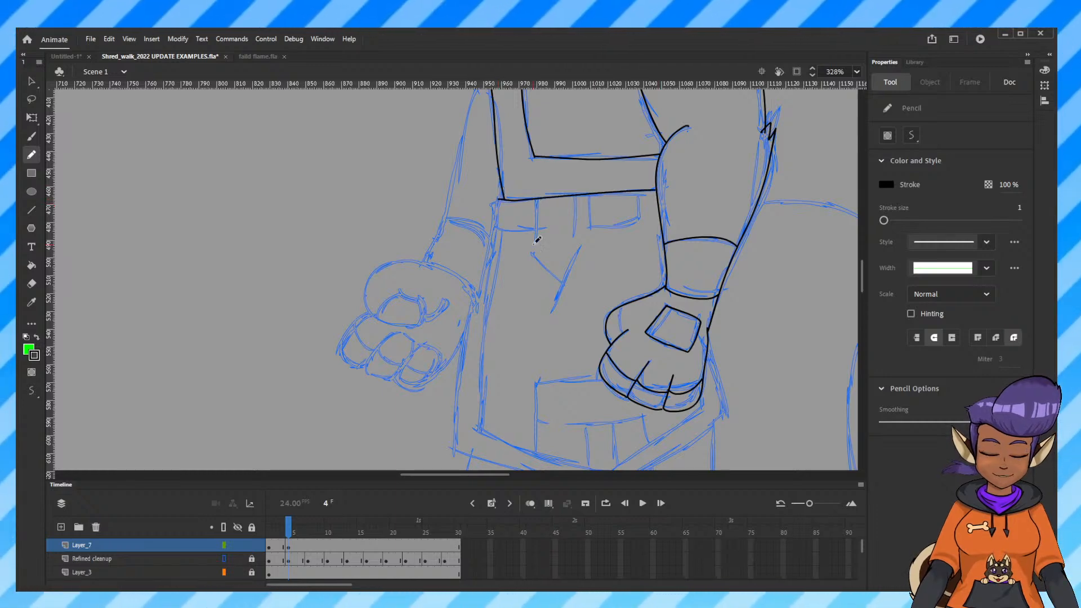
key("ctrl+equal")
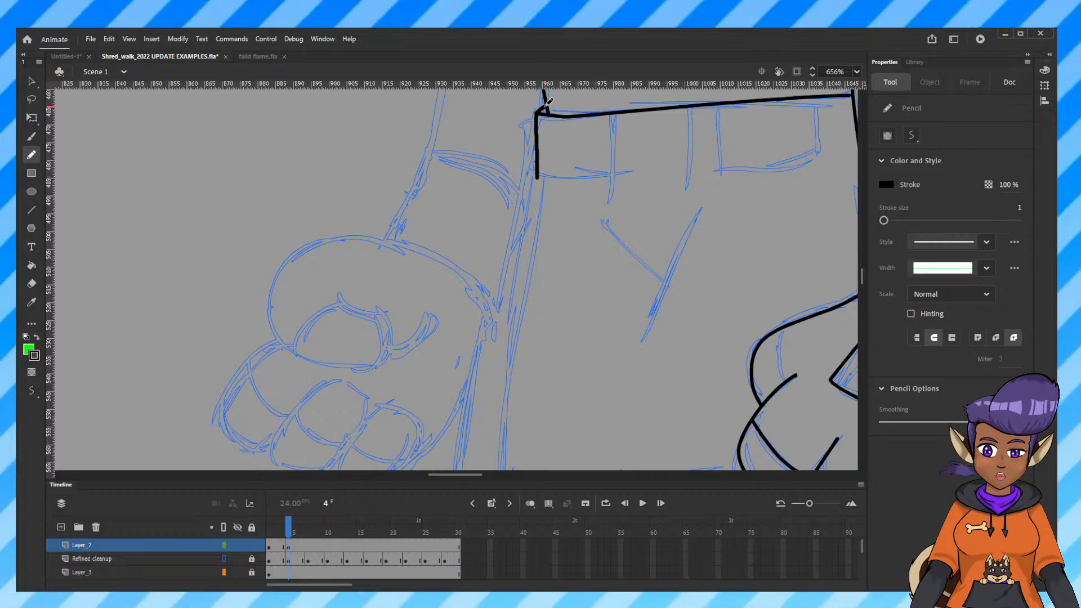
scroll(691, 243, "right", 5)
scroll(691, 243, "up", 1)
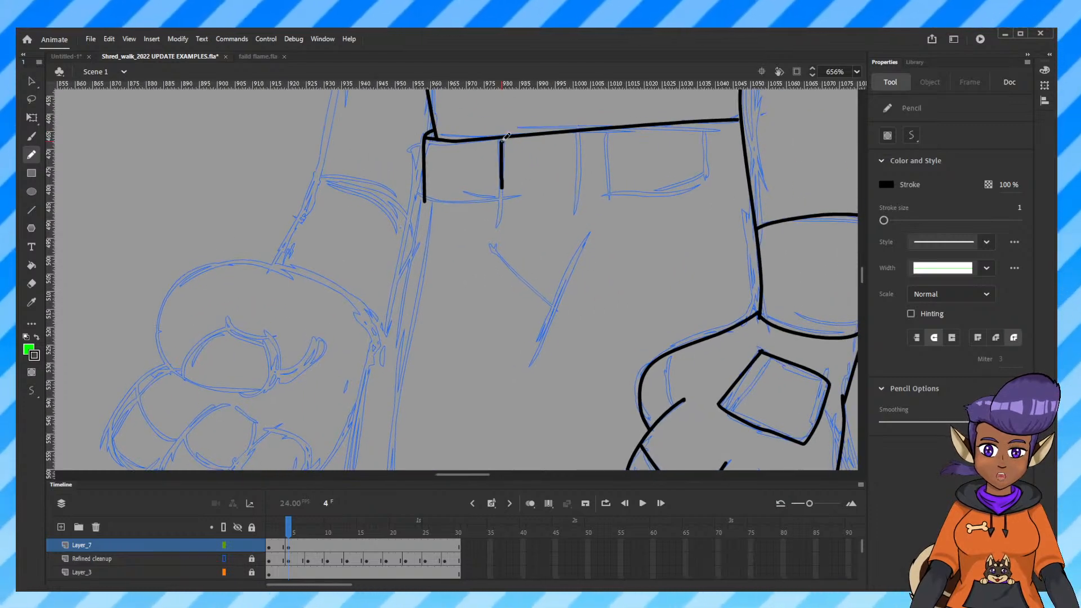
left_click_drag(505, 139, 499, 221)
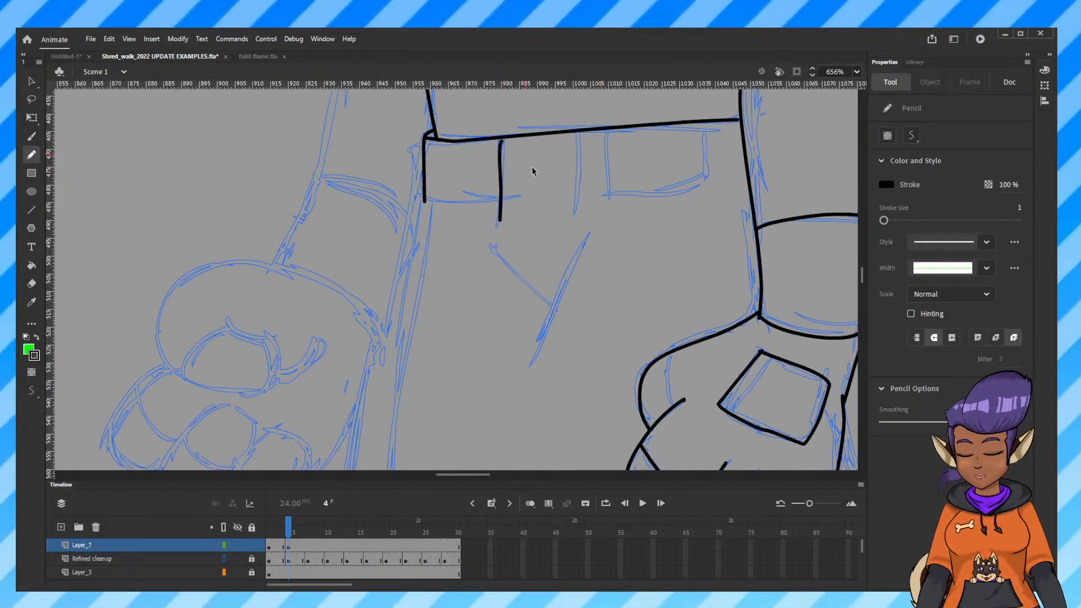
key("ctrl+z")
left_click_drag(506, 134, 507, 133)
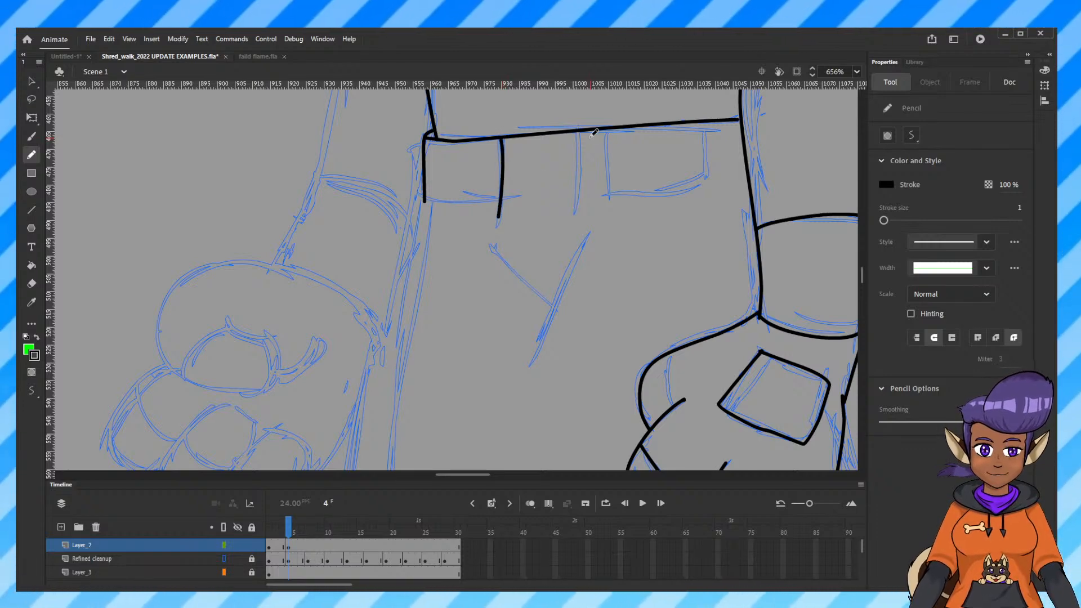
left_click_drag(580, 130, 578, 214)
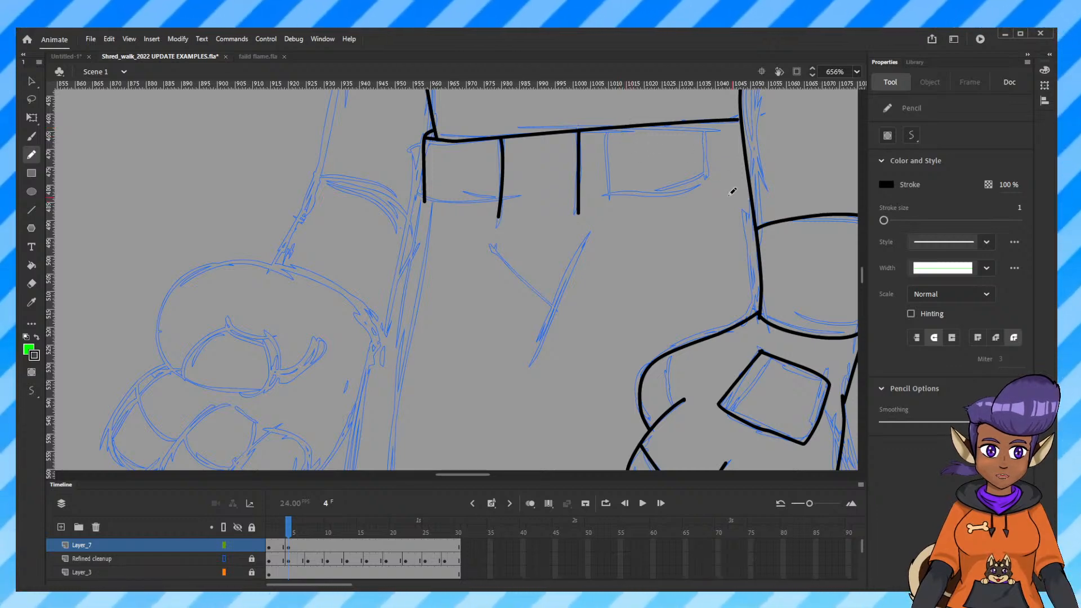
Replace the two vertical strokes under the waistline with two rectangular belt pieces, using onion skinning of the neighbouring frame as a guide.
left_click(530, 505)
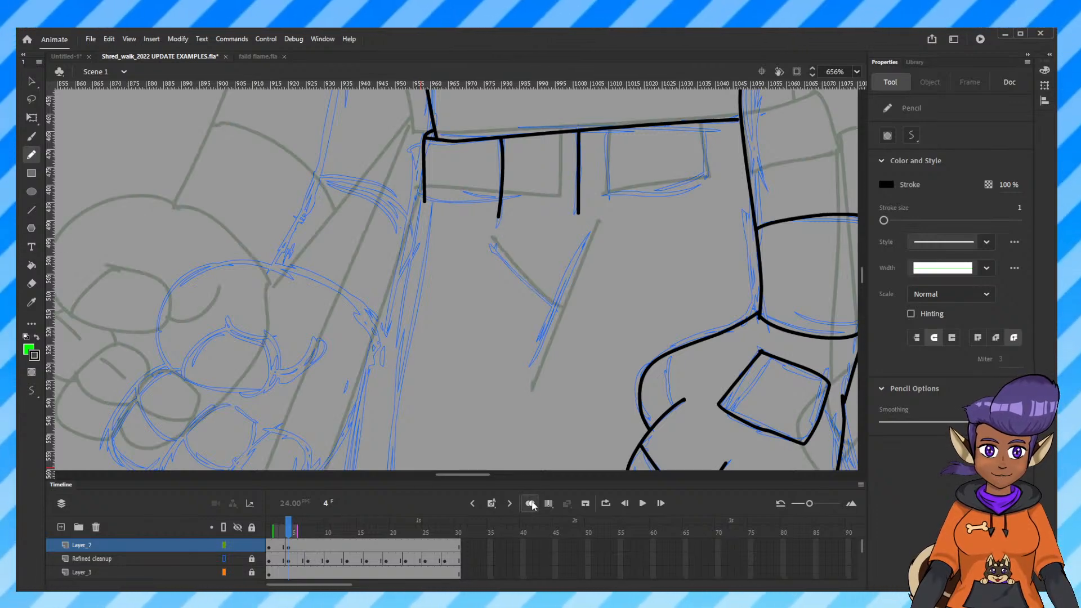
key("ctrl+z")
key("ctrl+z")
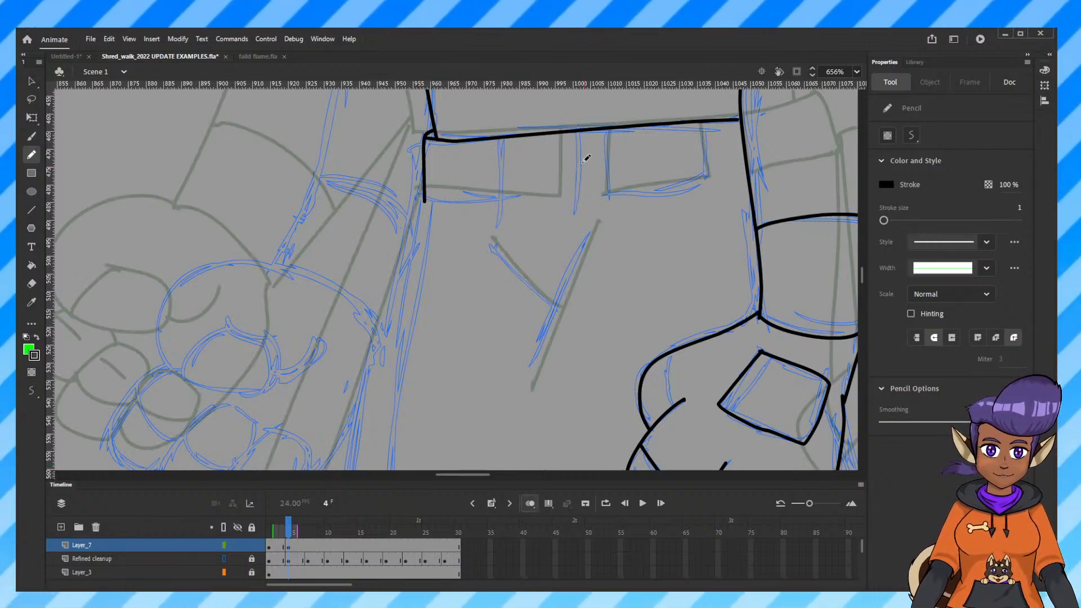
left_click_drag(546, 194, 460, 189)
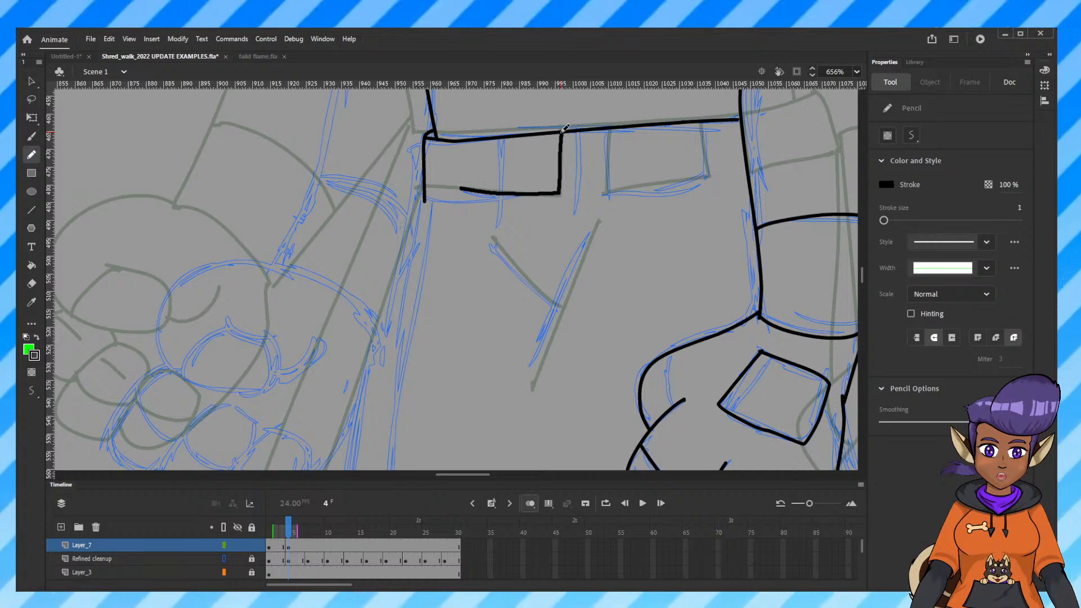
left_click_drag(565, 129, 562, 131)
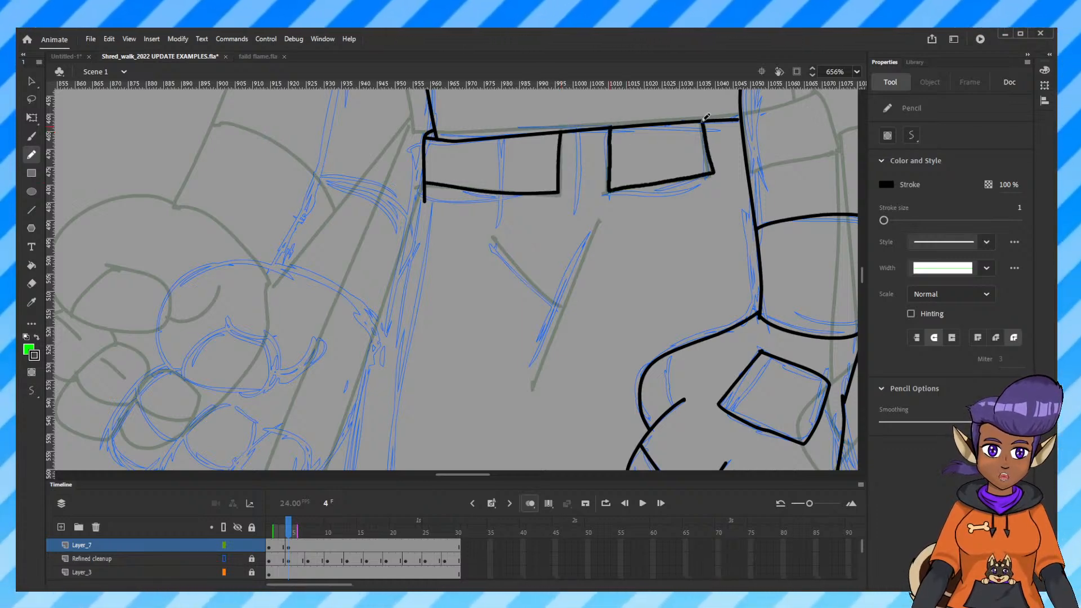
left_click_drag(706, 117, 707, 119)
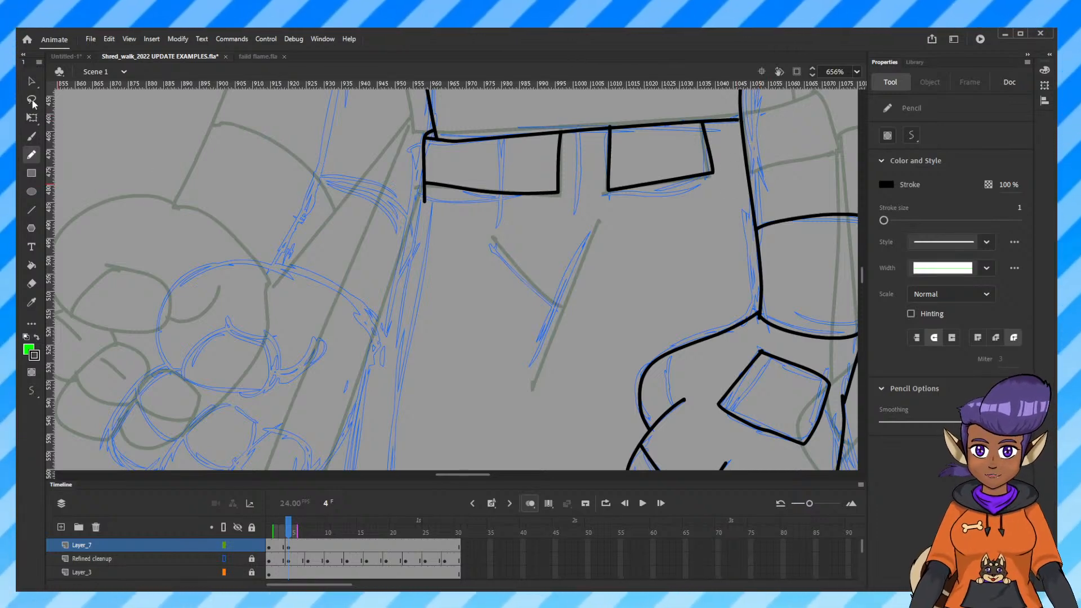
Join the loose end of the waistline to the near arm's line and turn off onion skinning.
left_click(31, 82)
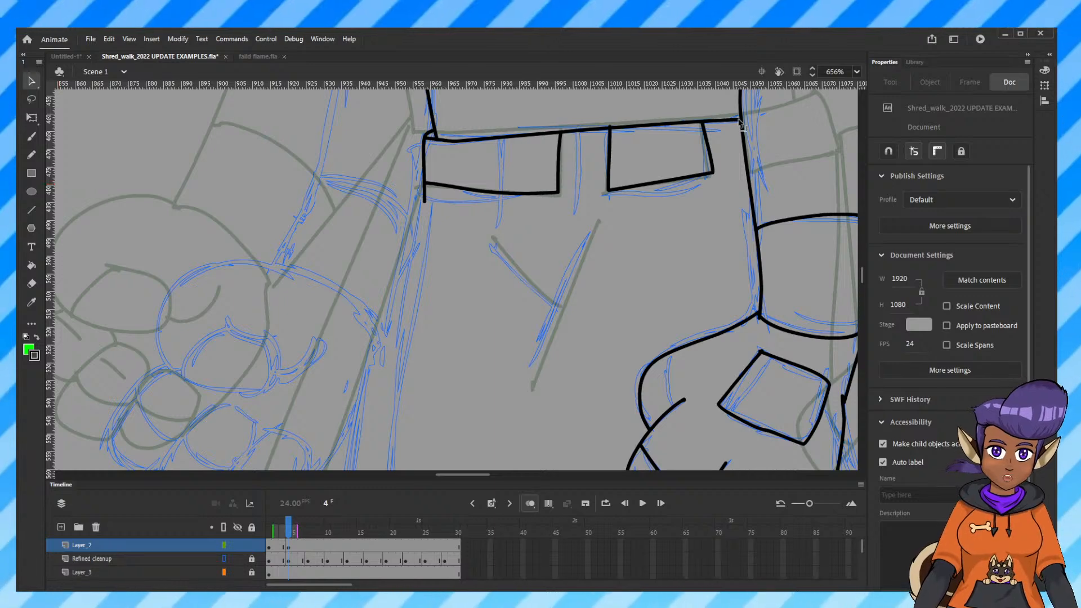
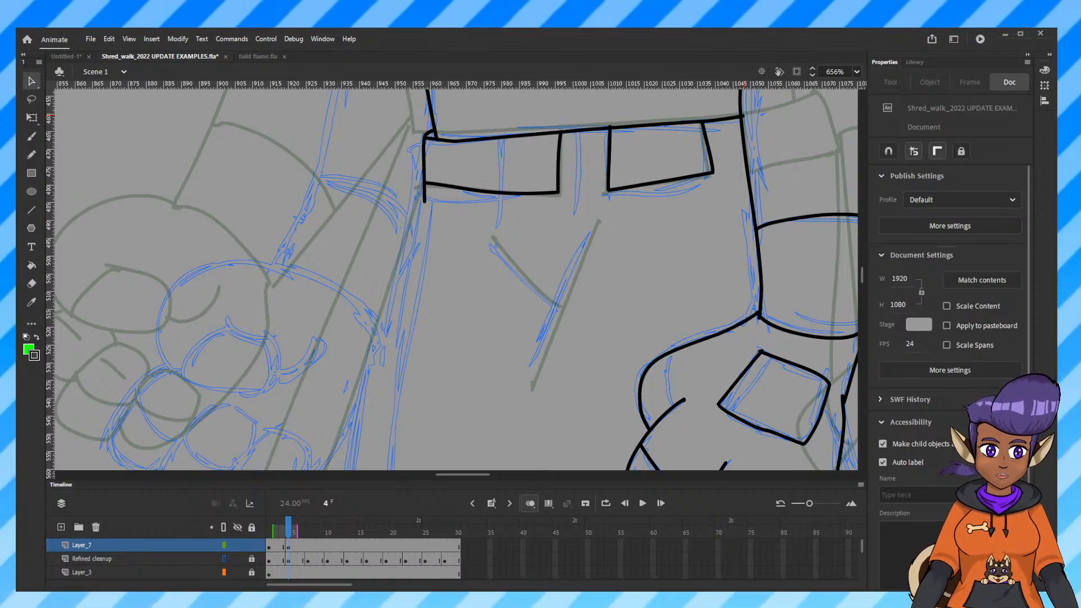
scroll(863, 275, "down", 5)
scroll(862, 275, "up", 7)
scroll(863, 275, "up", 5)
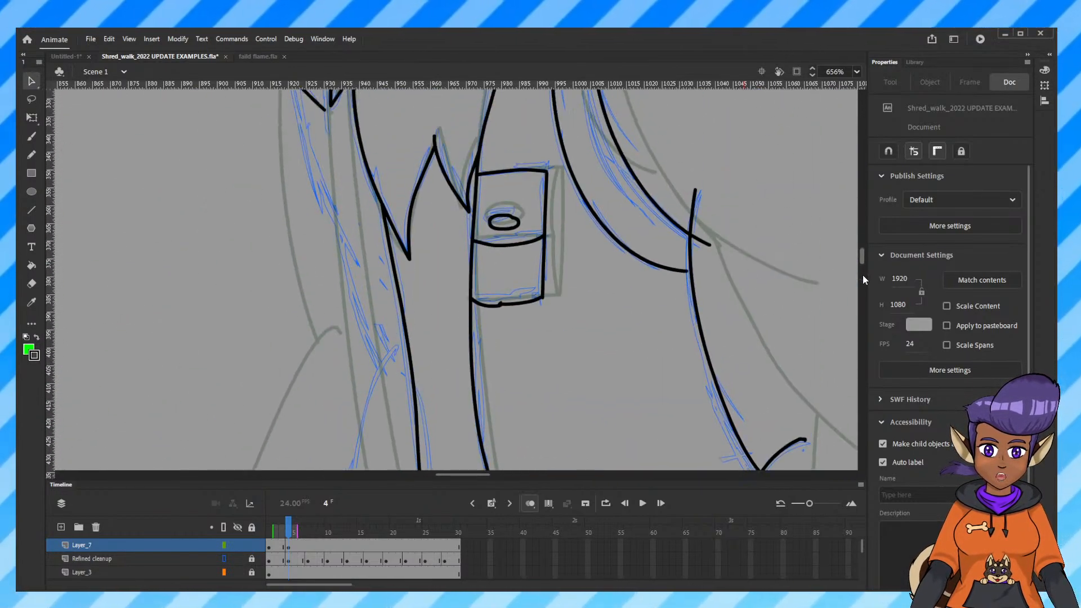
scroll(863, 275, "down", 7)
scroll(863, 275, "down", 1)
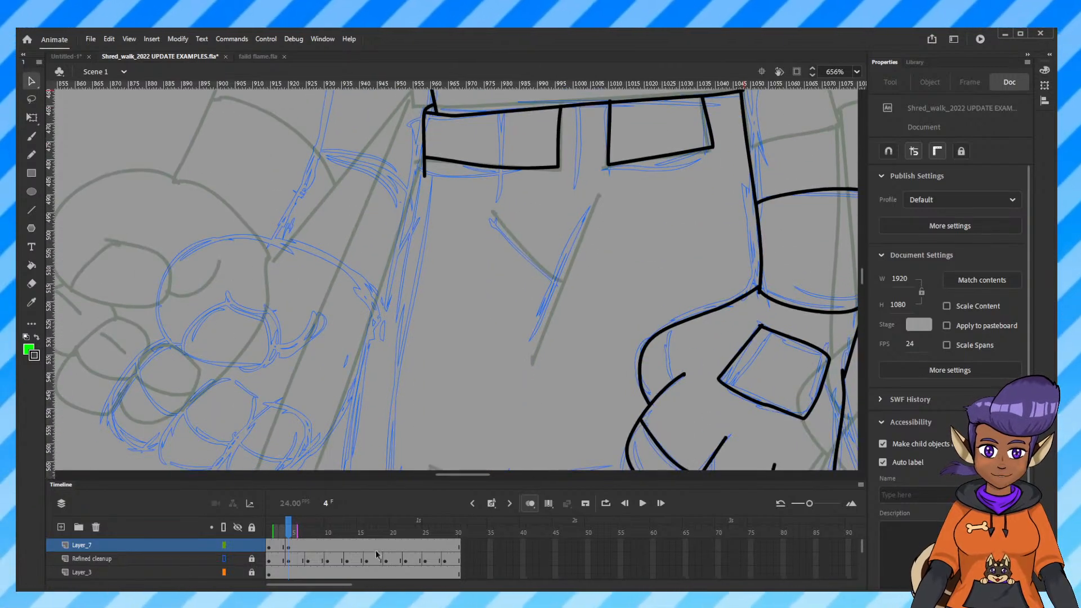
left_click(529, 503)
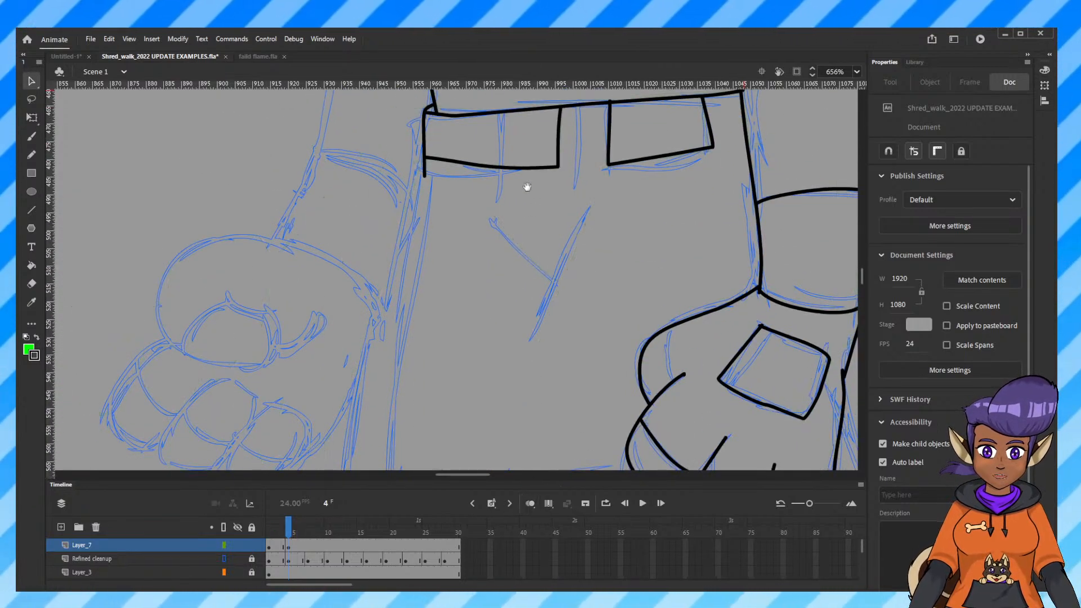
Extend the outline of the lowest neck fur tuft inward until it meets the torso's front edge.
mouse_move(437, 322)
left_mouse_down()
mouse_move(522, 299)
mouse_move(544, 306)
left_mouse_up()
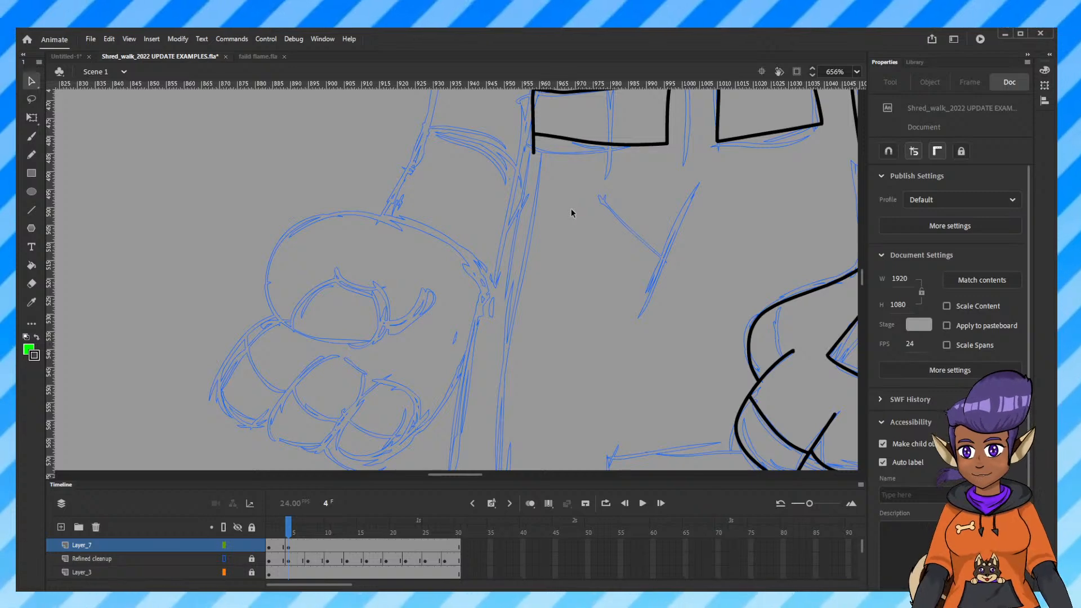
key("ctrl+minus")
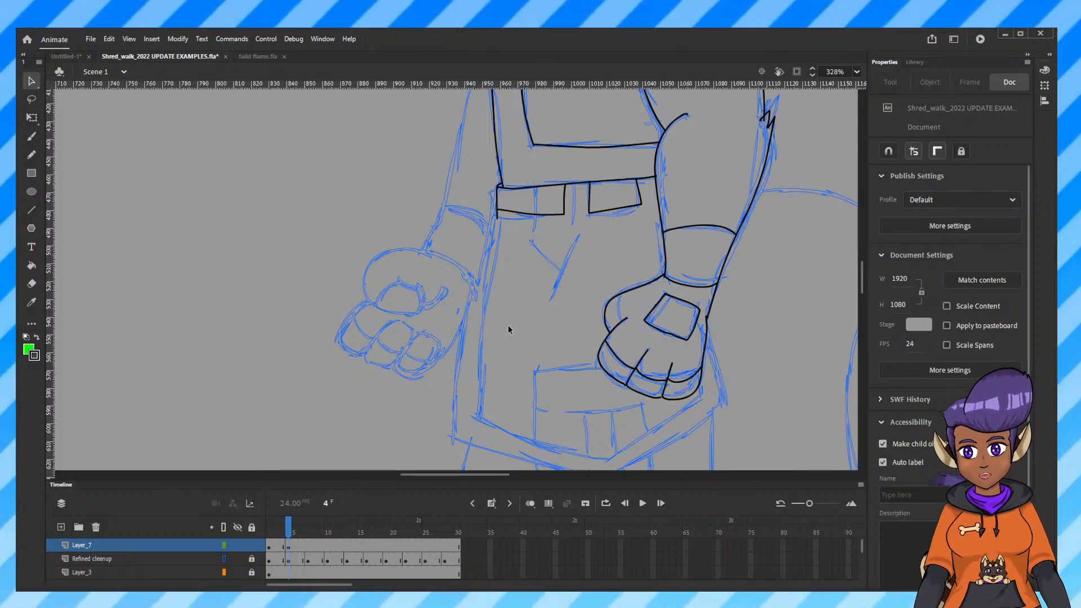
key("ctrl+minus")
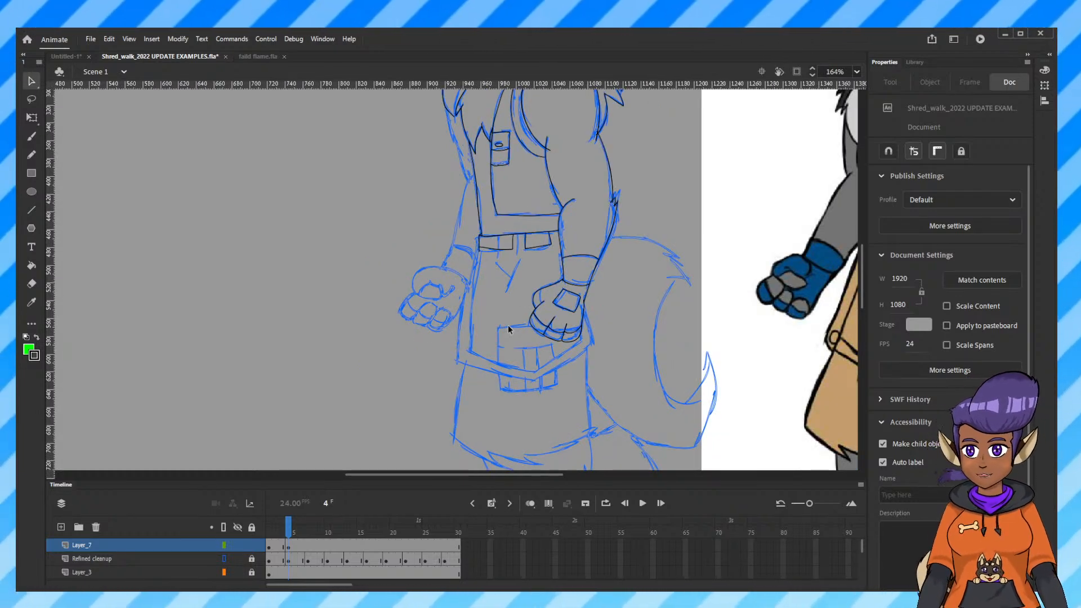
key("ctrl+equal")
key("ctrl+equal")
key("ctrl+minus")
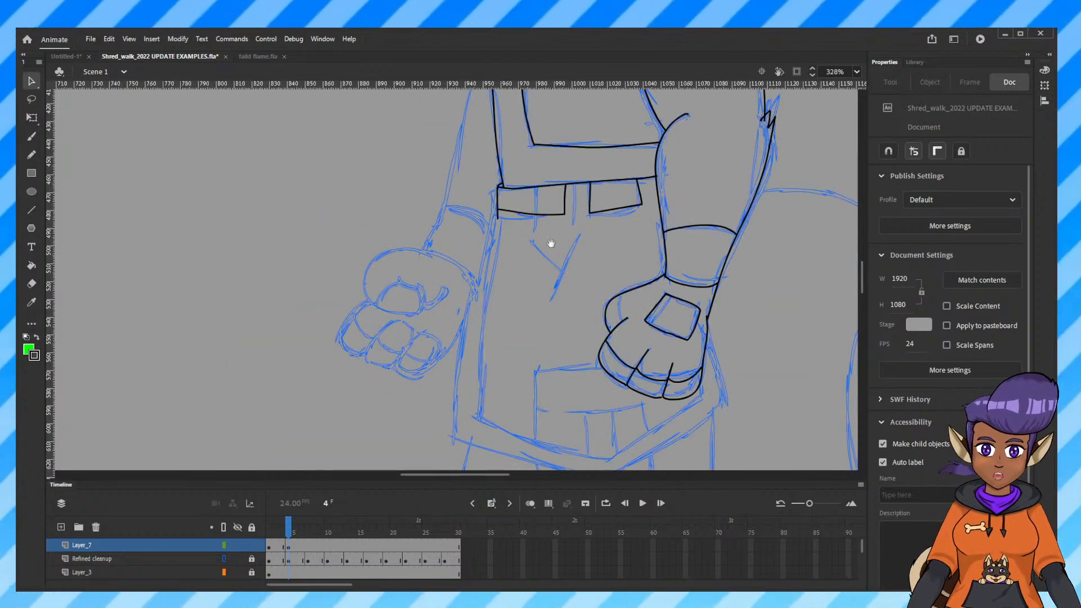
scroll(551, 243, "up", 5)
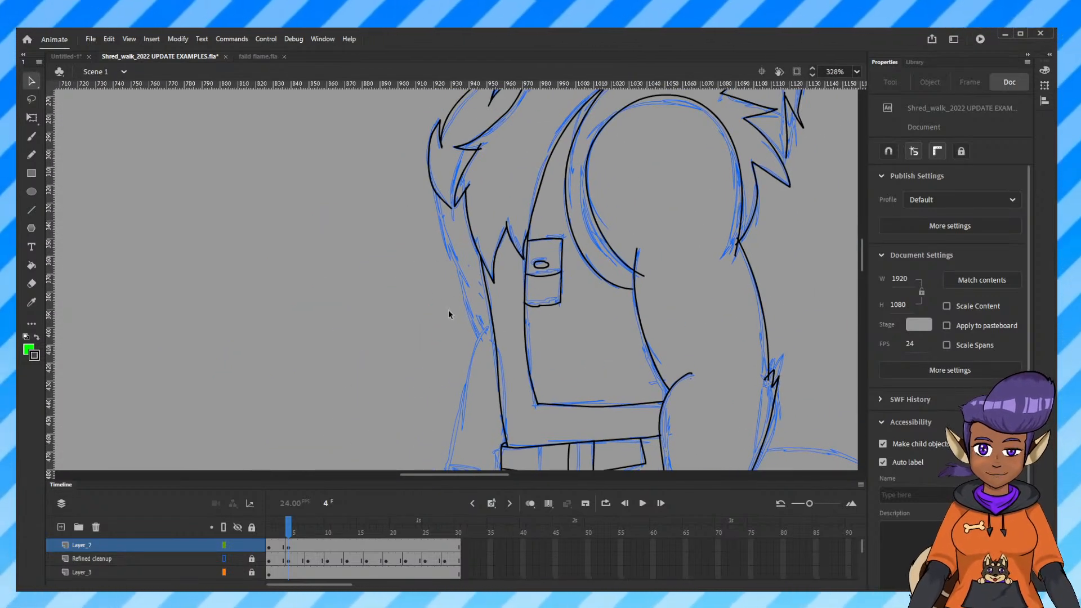
key("ctrl+equal")
scroll(539, 289, "up", 2)
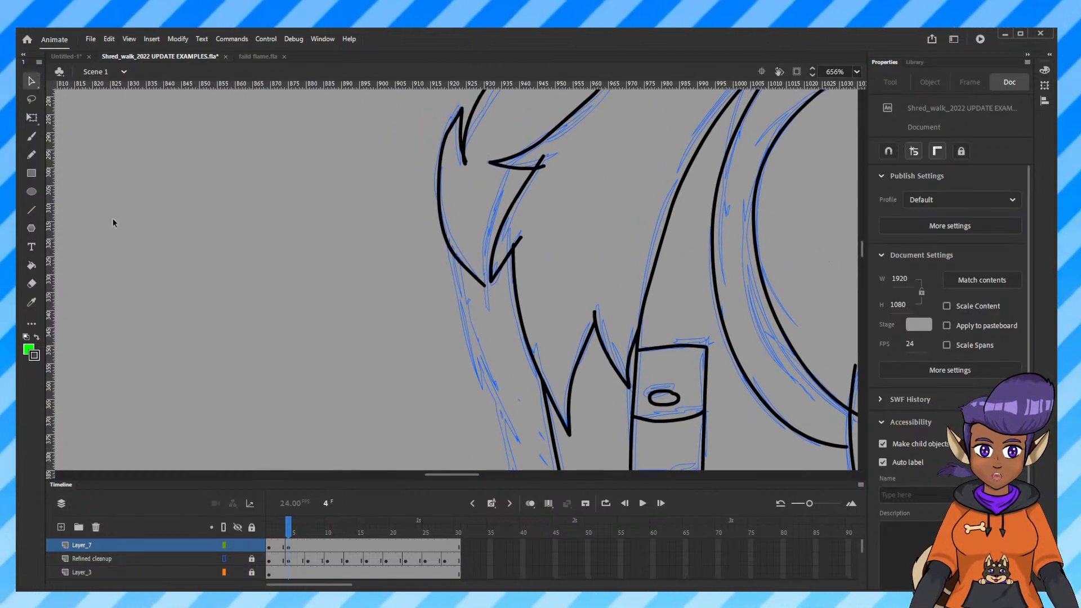
left_click(33, 153)
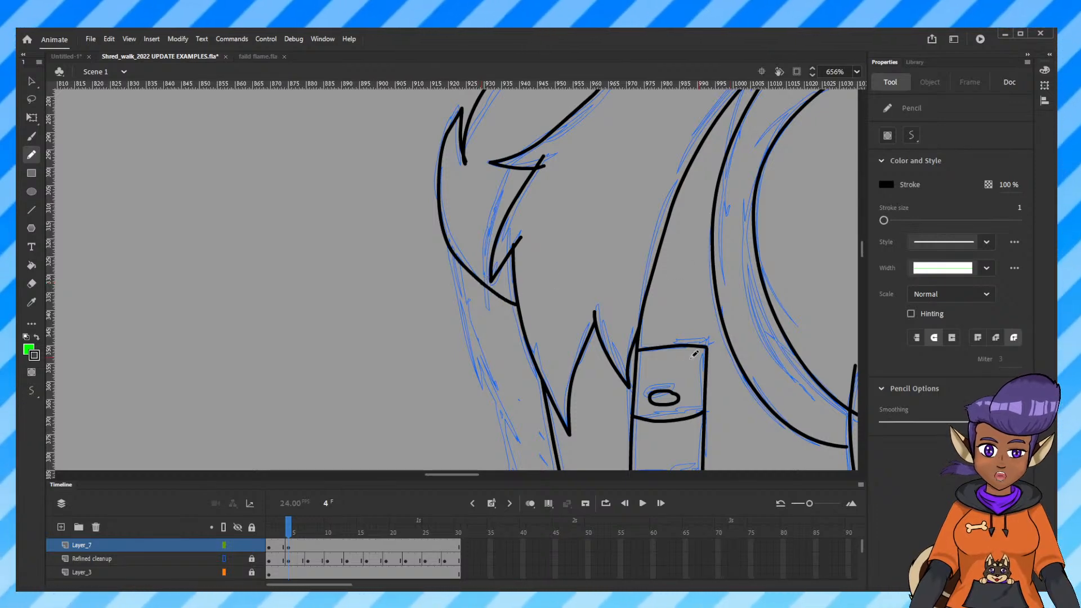
mouse_move(641, 371)
left_mouse_down()
mouse_move(705, 182)
mouse_move(685, 321)
left_mouse_up()
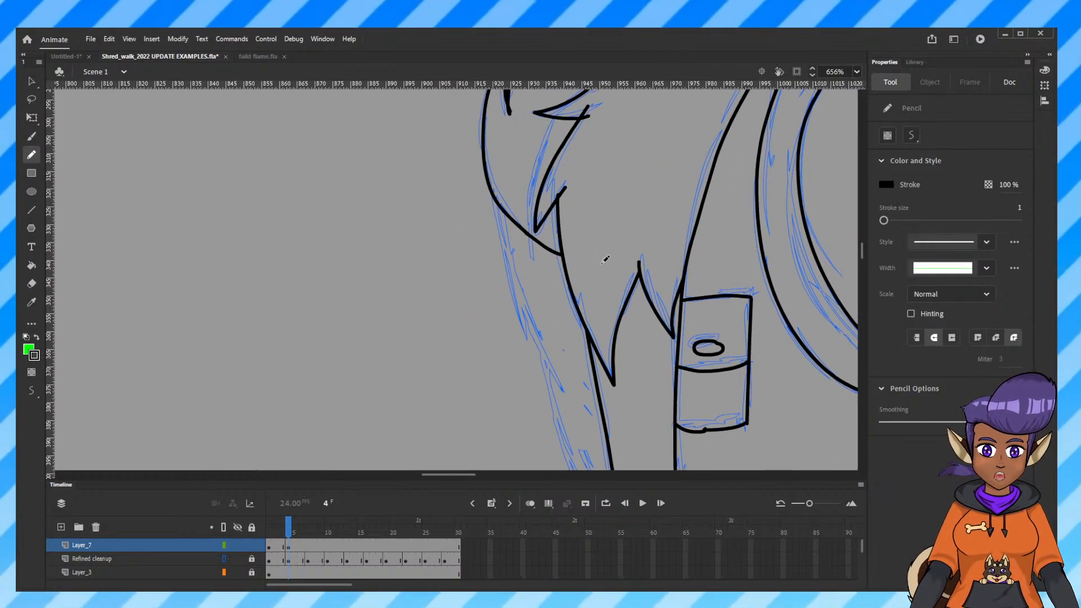
Trace the outer edge of the far upper arm from the neck fur down to the elbow, stretching the stroke's end to reach it.
left_click_drag(499, 197, 555, 415)
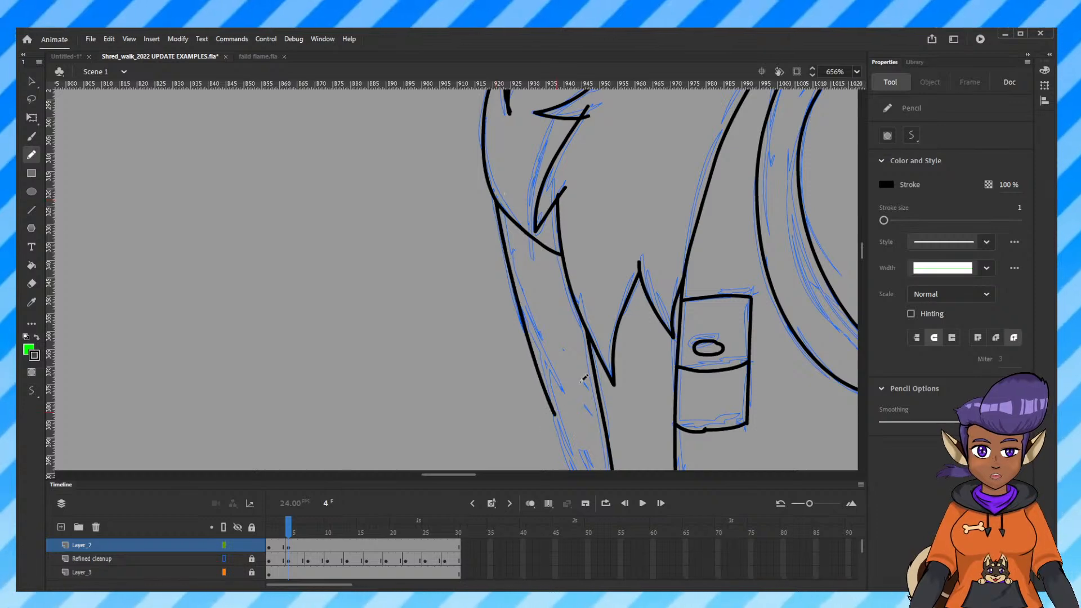
scroll(665, 333, "down", 3)
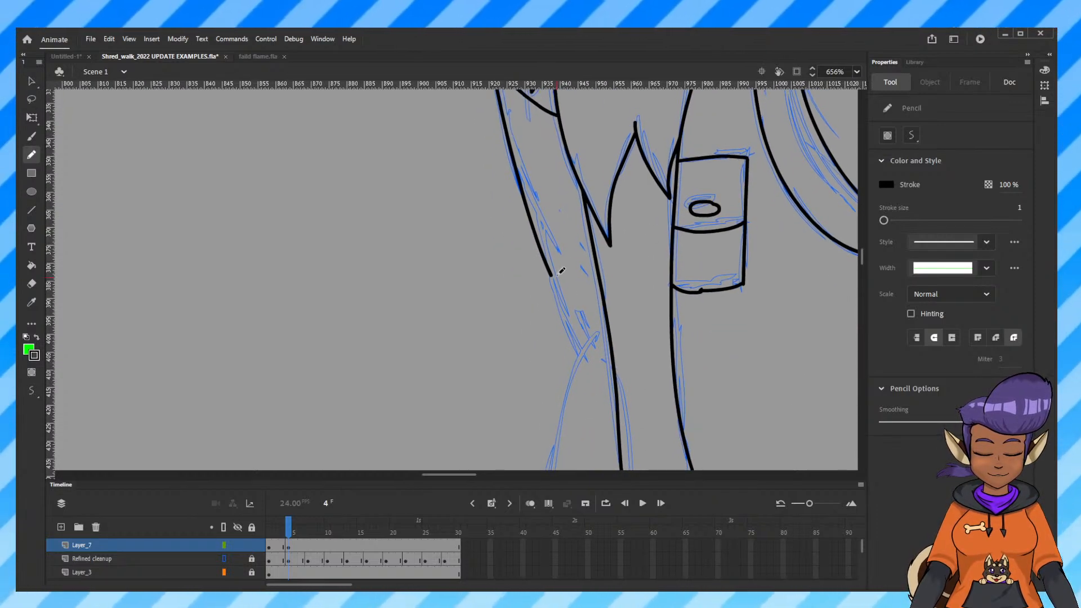
key("ctrl+z")
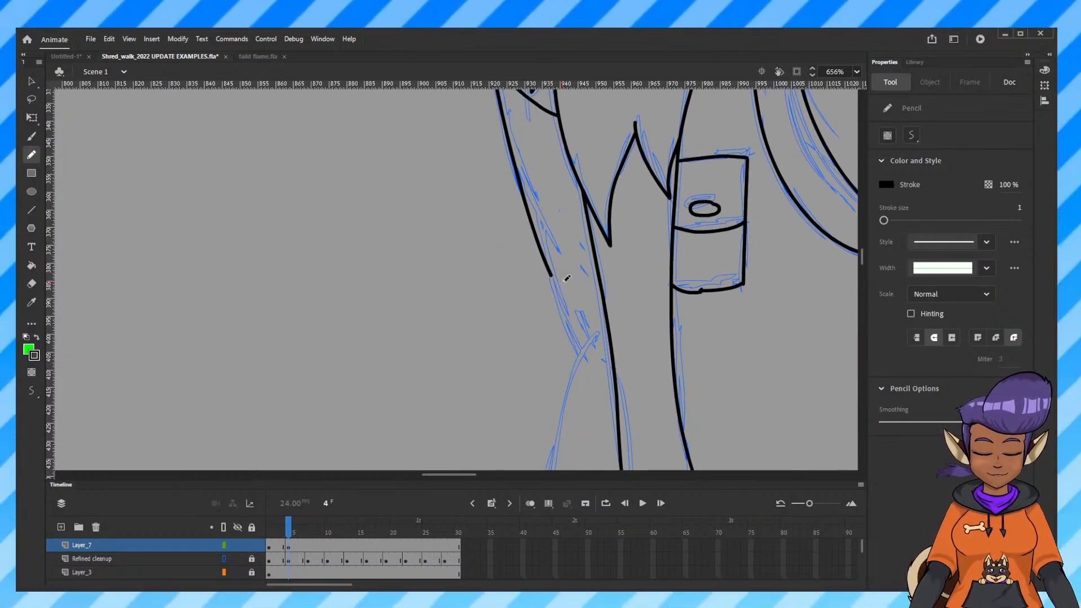
left_click(32, 81)
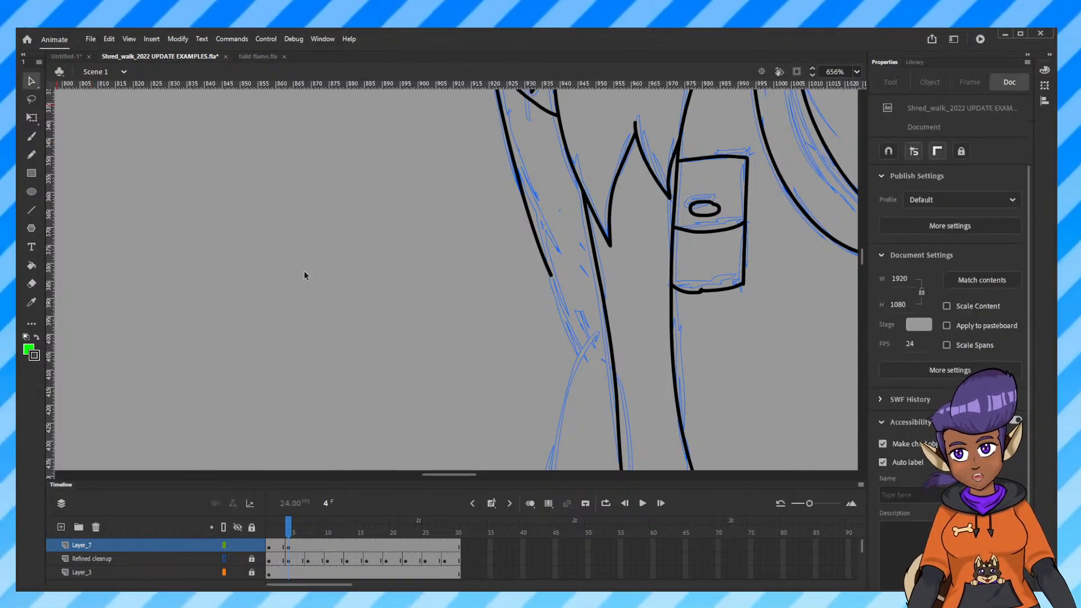
left_click_drag(552, 278, 581, 353)
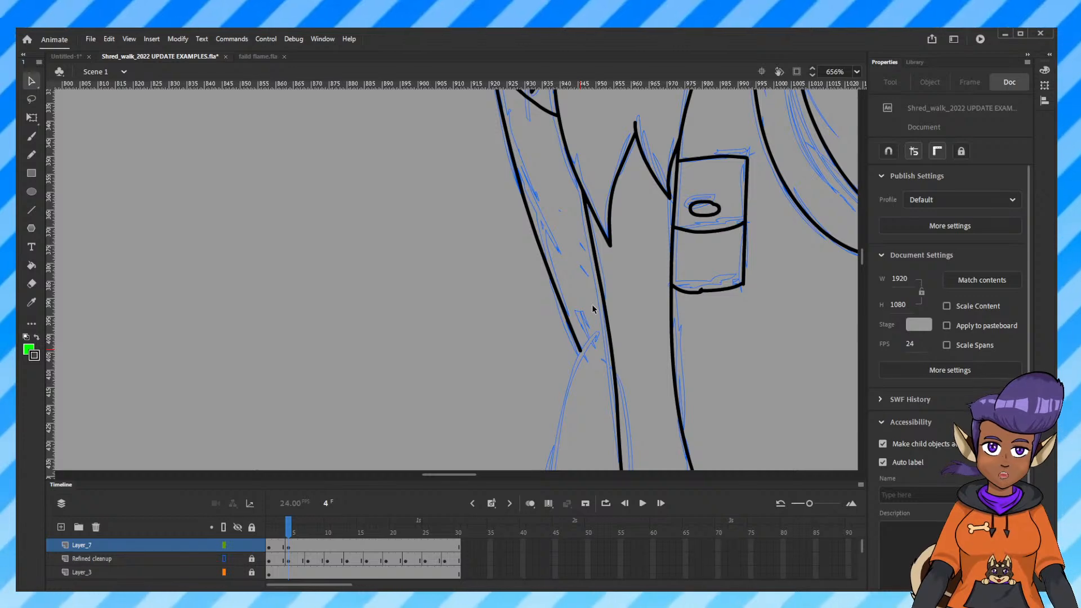
Trace the far forearm's outer edge from the elbow to the cuff, redrawing the stroke once, and continue it down to the hand.
scroll(625, 385, "down", 5)
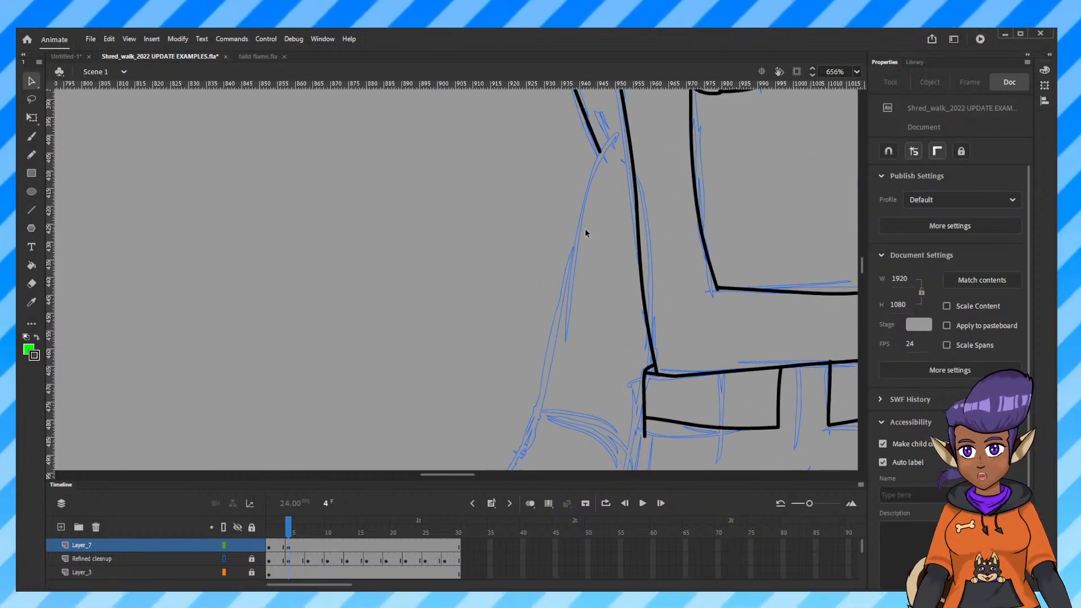
left_click(32, 155)
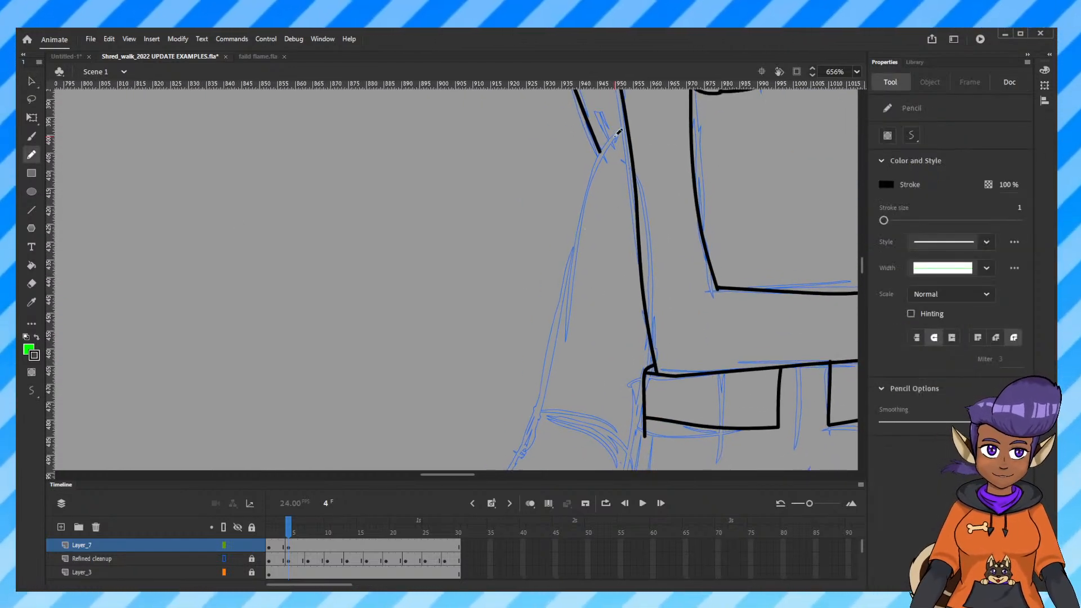
mouse_move(619, 133)
left_mouse_down()
mouse_move(543, 376)
mouse_move(541, 419)
left_mouse_up()
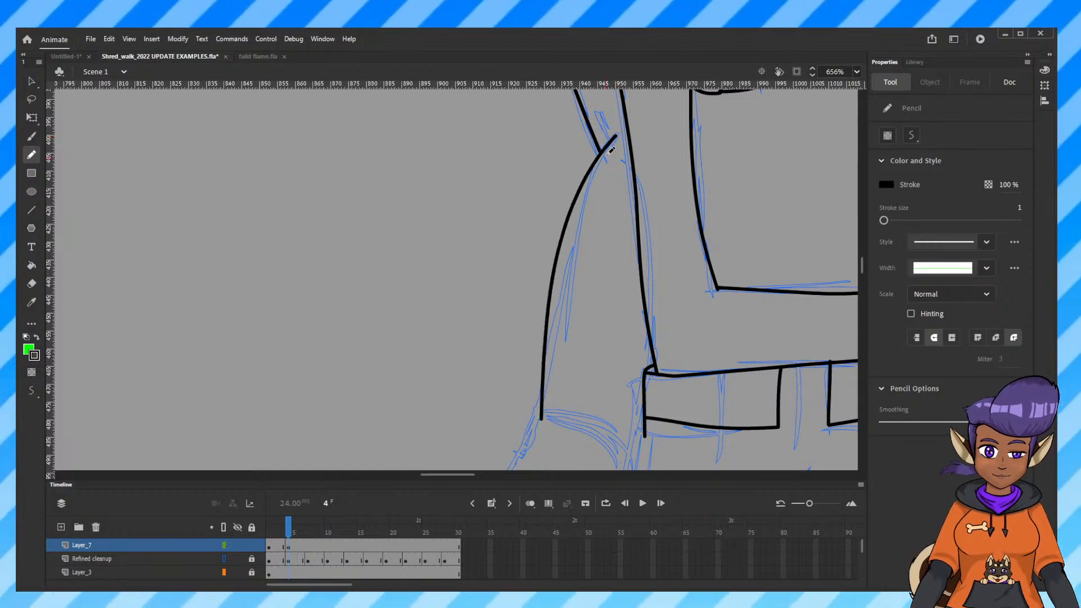
key("ctrl+z")
mouse_move(615, 128)
left_mouse_down()
mouse_move(560, 273)
mouse_move(541, 421)
left_mouse_up()
scroll(664, 409, "down", 3)
left_click_drag(664, 409, 667, 184)
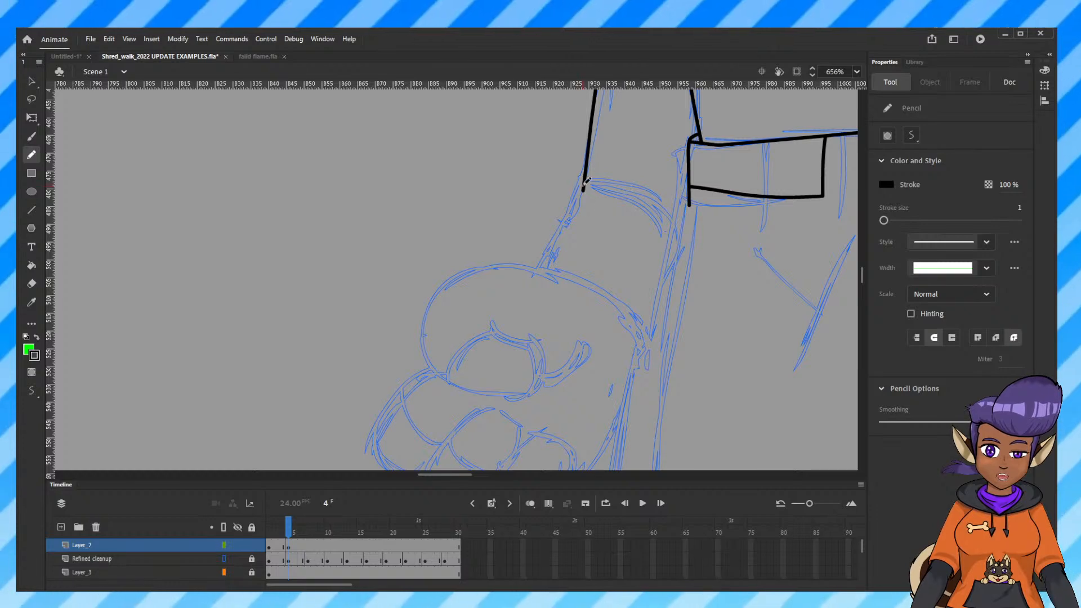
left_click_drag(589, 179, 541, 272)
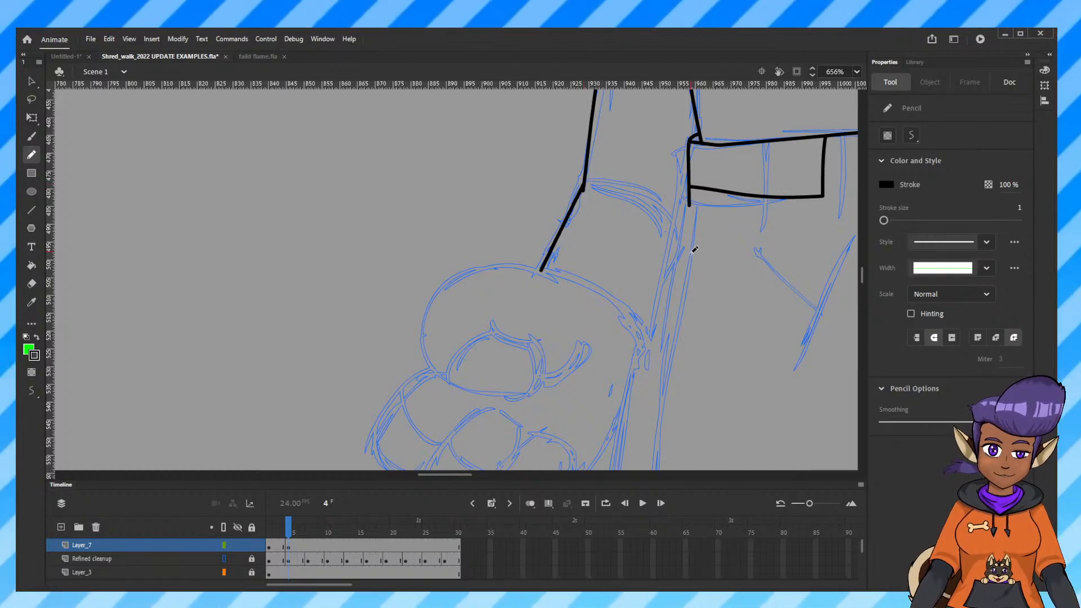
Trace the inner edge of the lower garment's front border from the belt down to the border's lower corner.
mouse_move(770, 283)
left_mouse_down()
mouse_move(744, 227)
mouse_move(660, 245)
left_mouse_up()
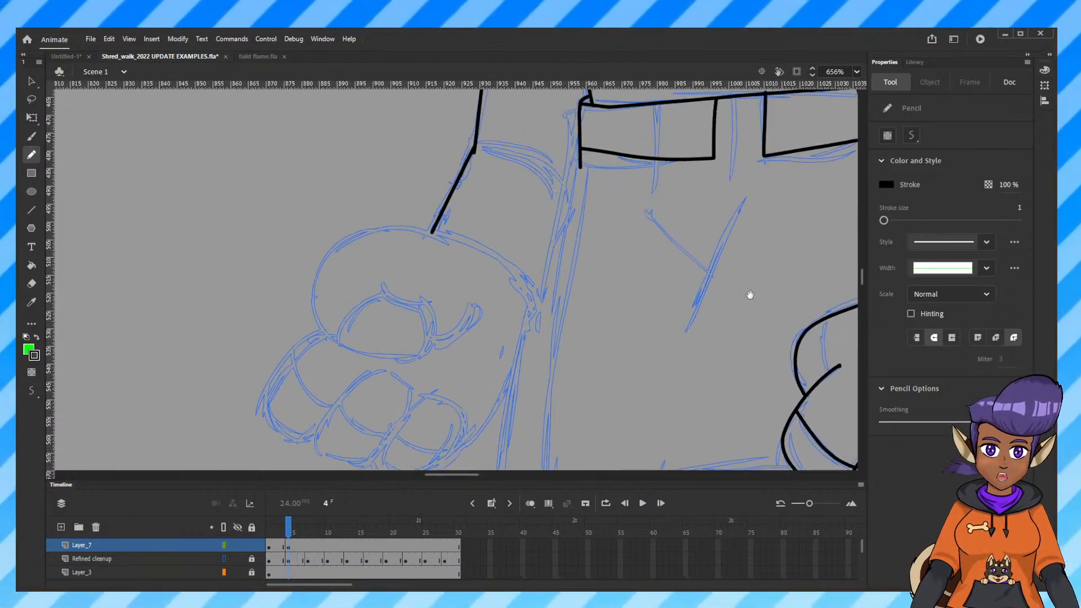
left_click_drag(576, 200, 551, 386)
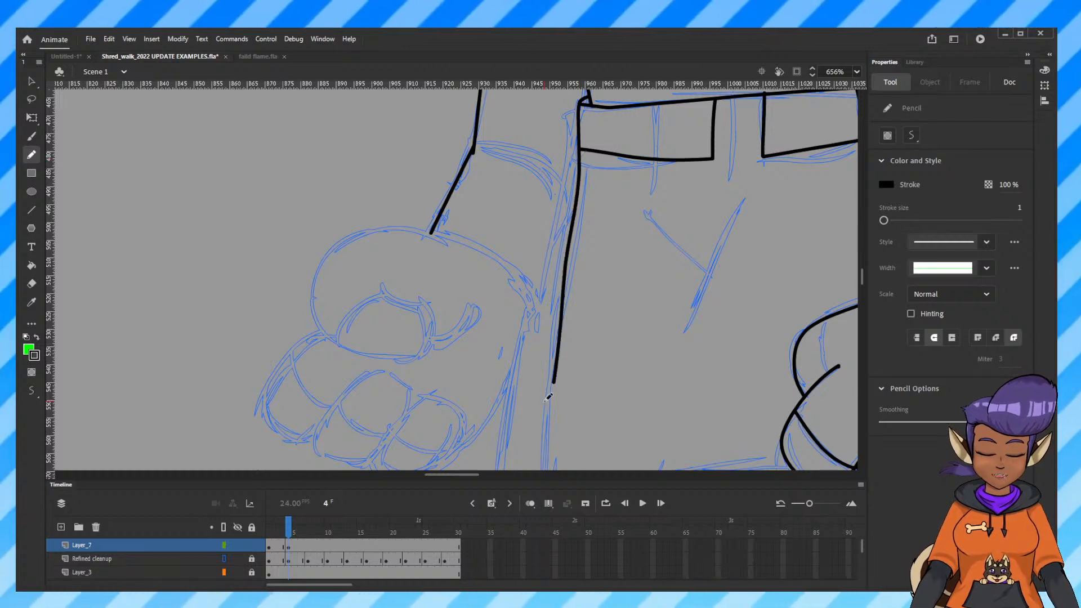
key("ctrl+minus")
scroll(605, 316, "down", 5)
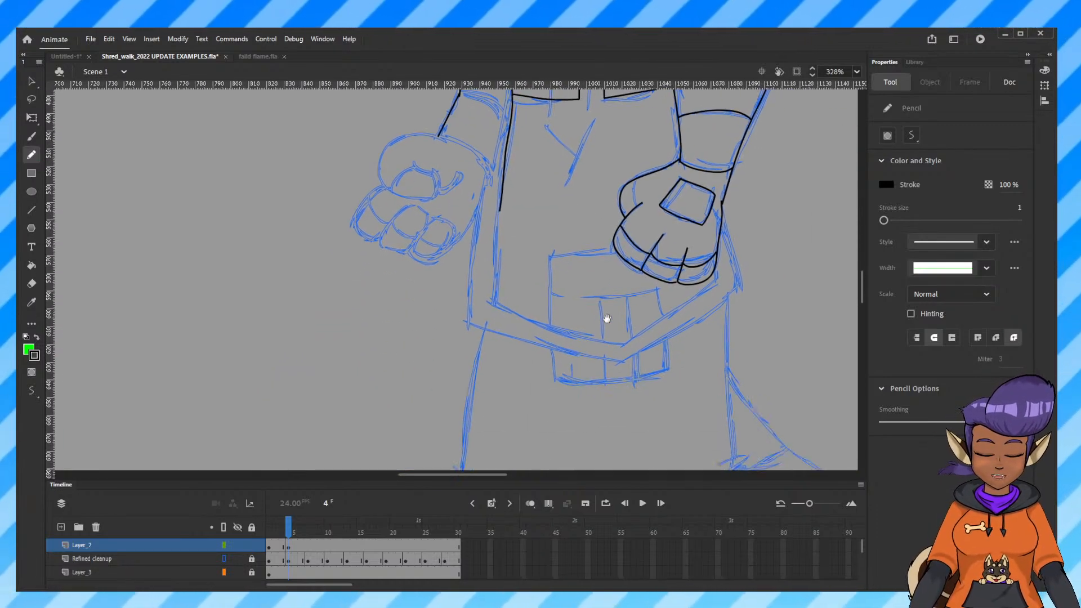
left_click_drag(500, 206, 492, 301)
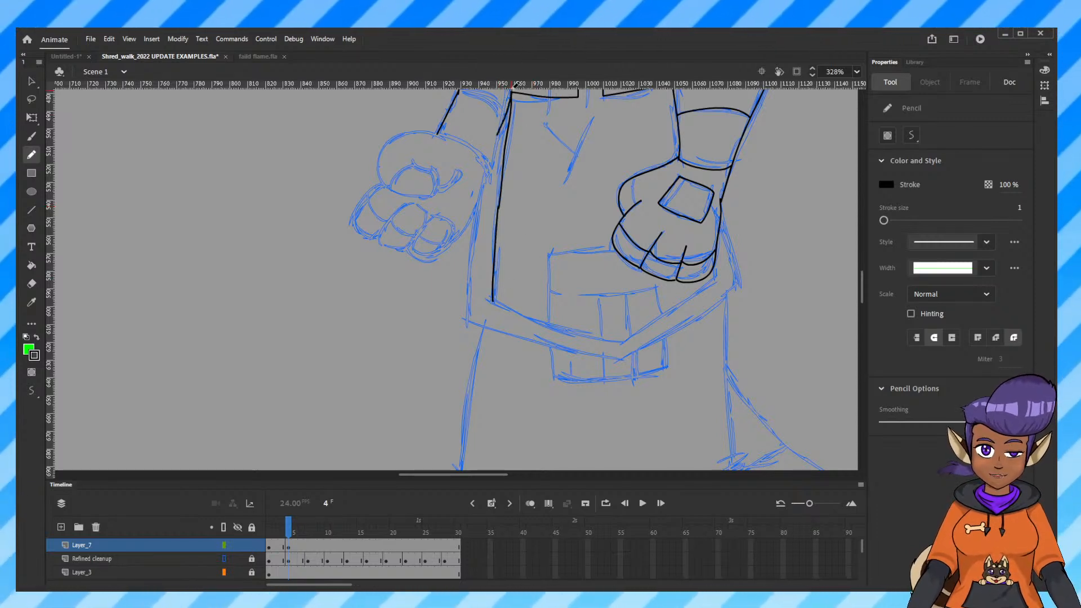
left_click_drag(508, 111, 473, 280)
key("ctrl+z")
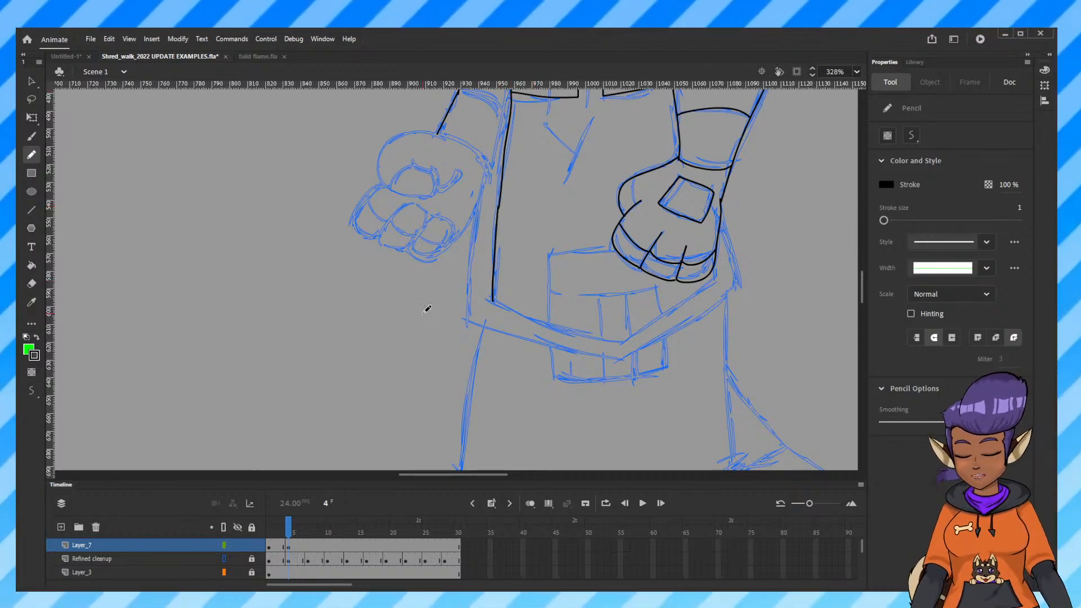
key("ctrl+minus")
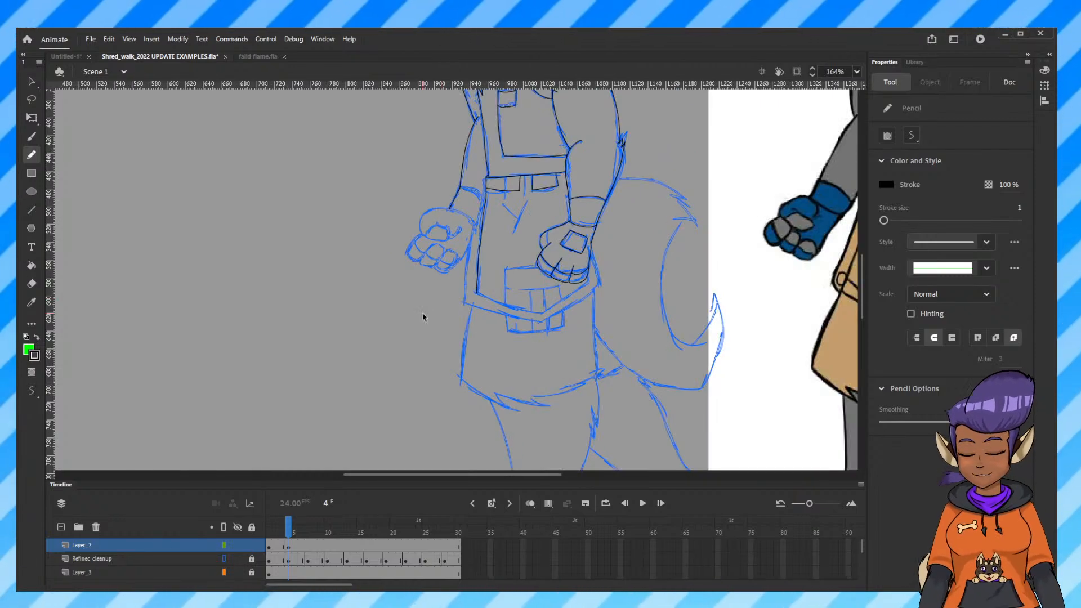
key("ctrl+equal")
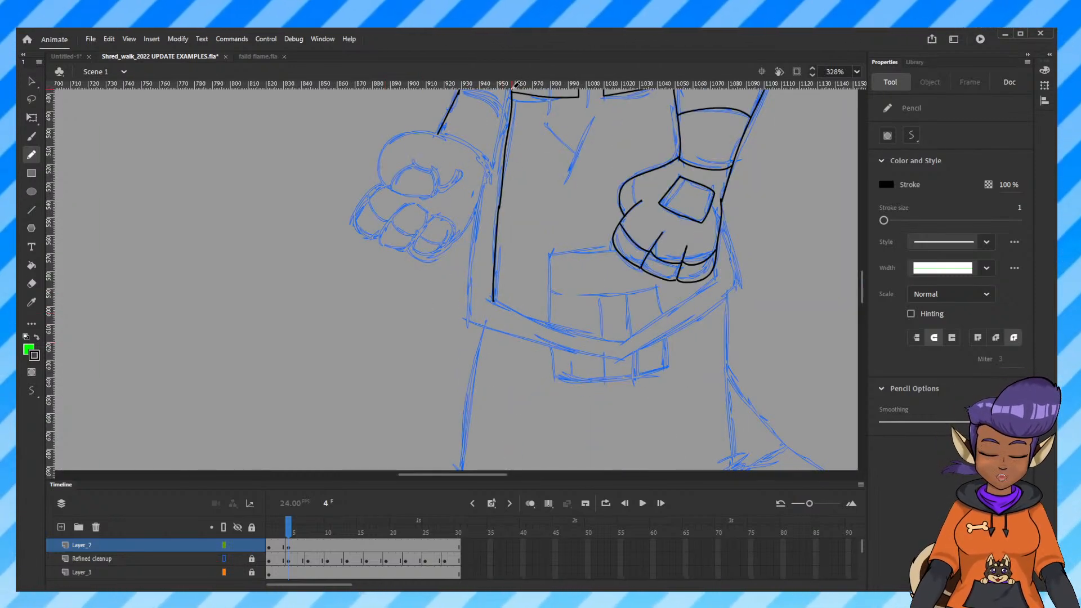
left_click_drag(468, 84, 57, 222)
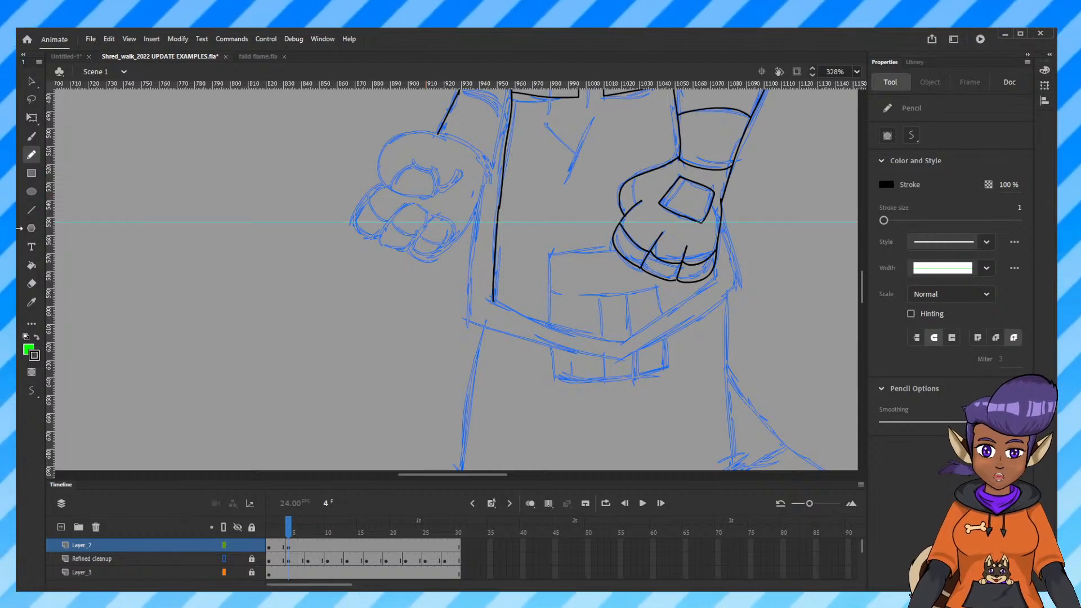
left_click(32, 82)
left_click_drag(169, 225, 82, 333)
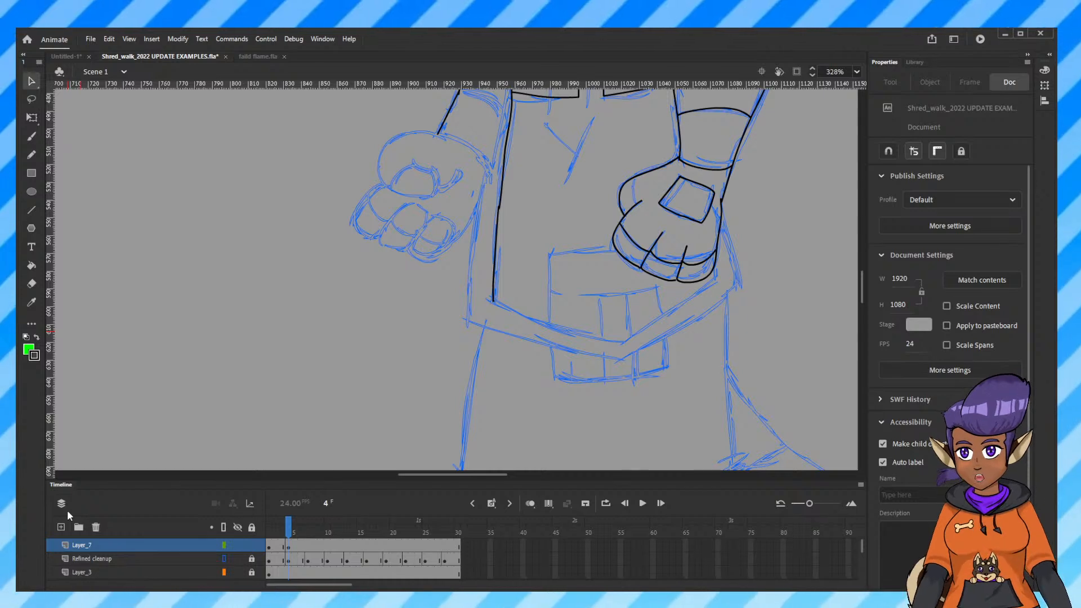
left_click(32, 159)
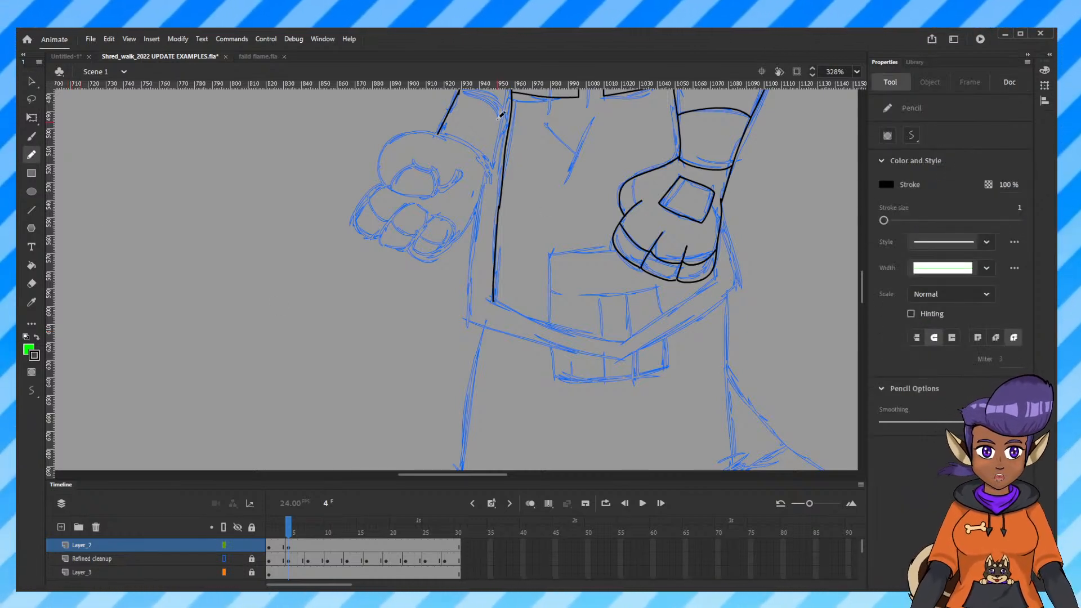
Trace the outer edge of the lower garment's front border from beneath the belt down to its bottom corner.
left_click_drag(517, 96, 514, 142)
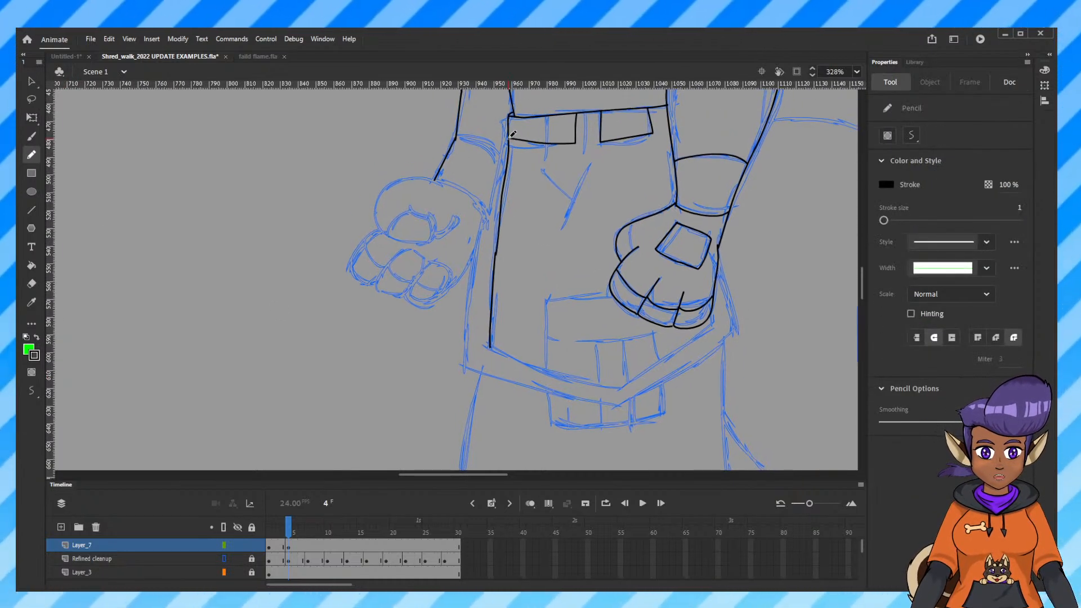
mouse_move(478, 260)
left_mouse_down()
mouse_move(508, 137)
mouse_move(467, 372)
left_mouse_up()
key("ctrl+=")
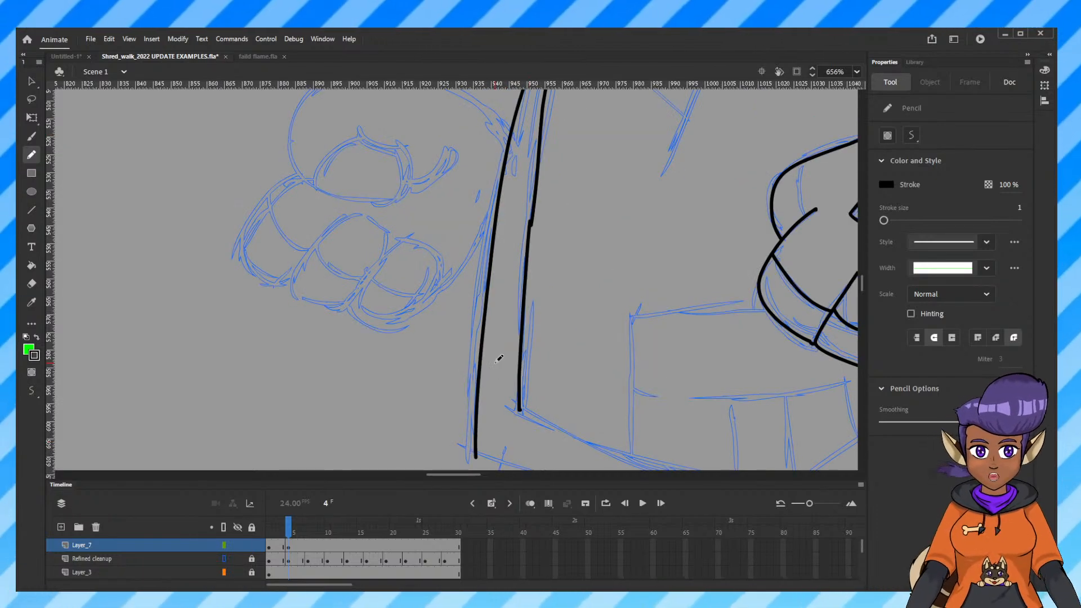
Trace the hem band's outer and inner edges from the front corners to the hem's lowest point, redrawing the outer edge once.
left_click_drag(601, 372, 486, 142)
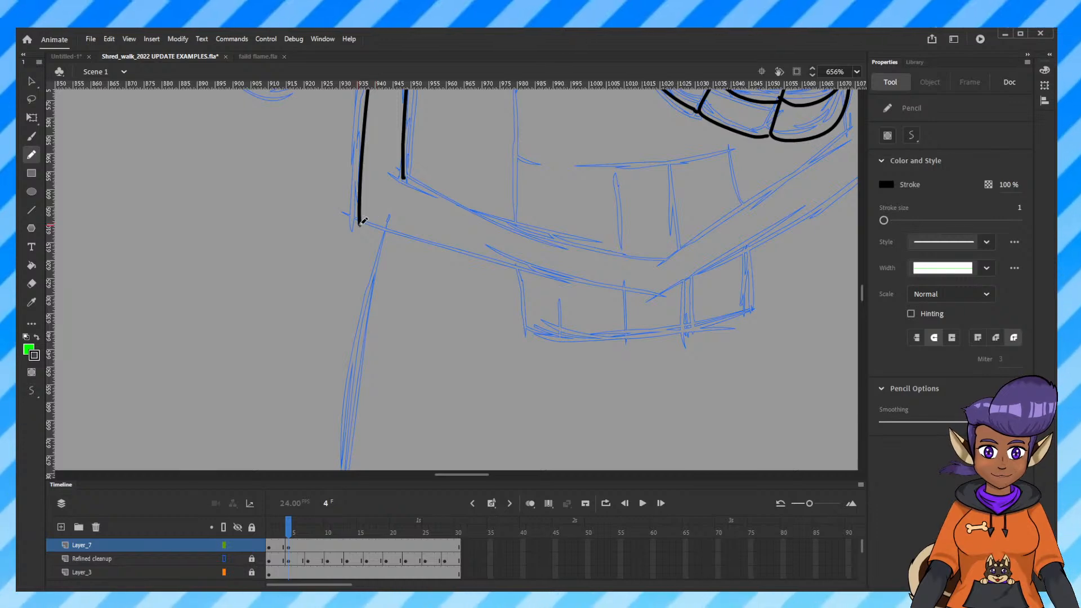
left_click_drag(360, 224, 563, 291)
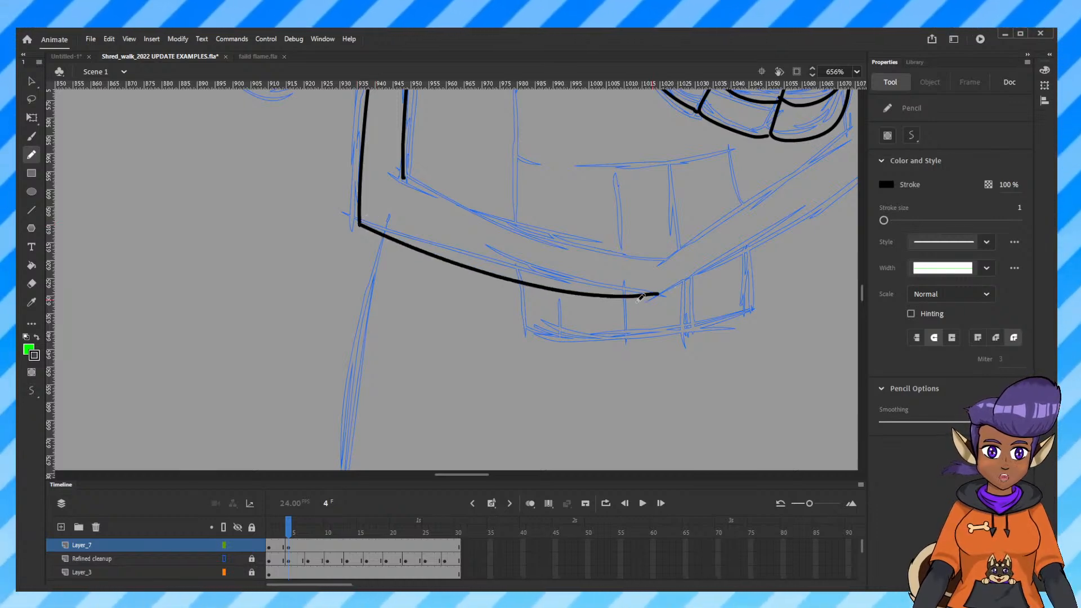
key("ctrl+z")
mouse_move(360, 224)
left_mouse_down()
mouse_move(553, 278)
mouse_move(668, 291)
left_mouse_up()
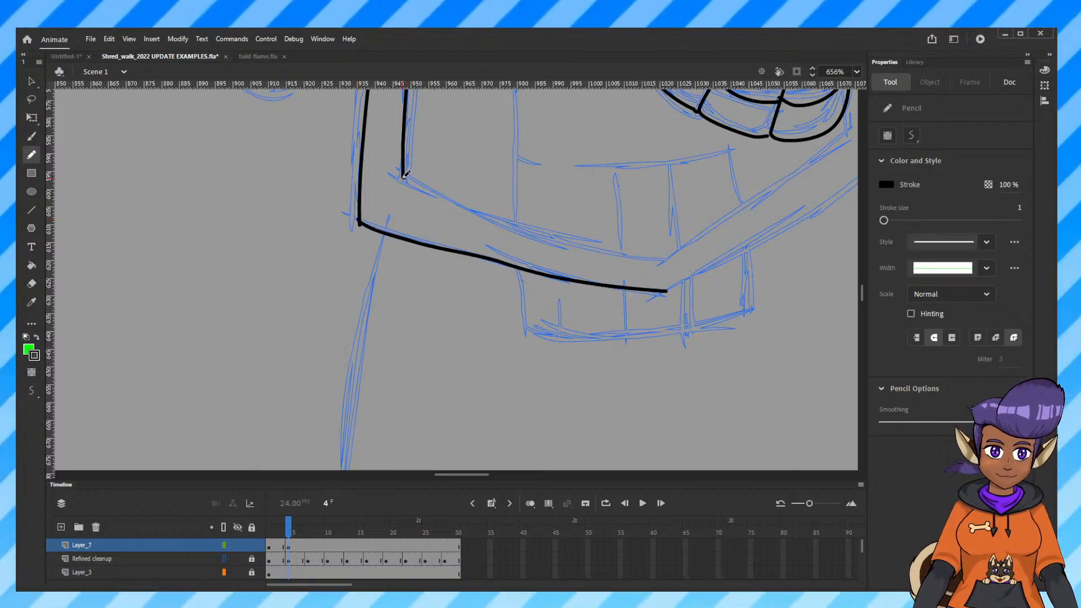
mouse_move(403, 179)
left_mouse_down()
mouse_move(502, 220)
mouse_move(662, 258)
left_mouse_up()
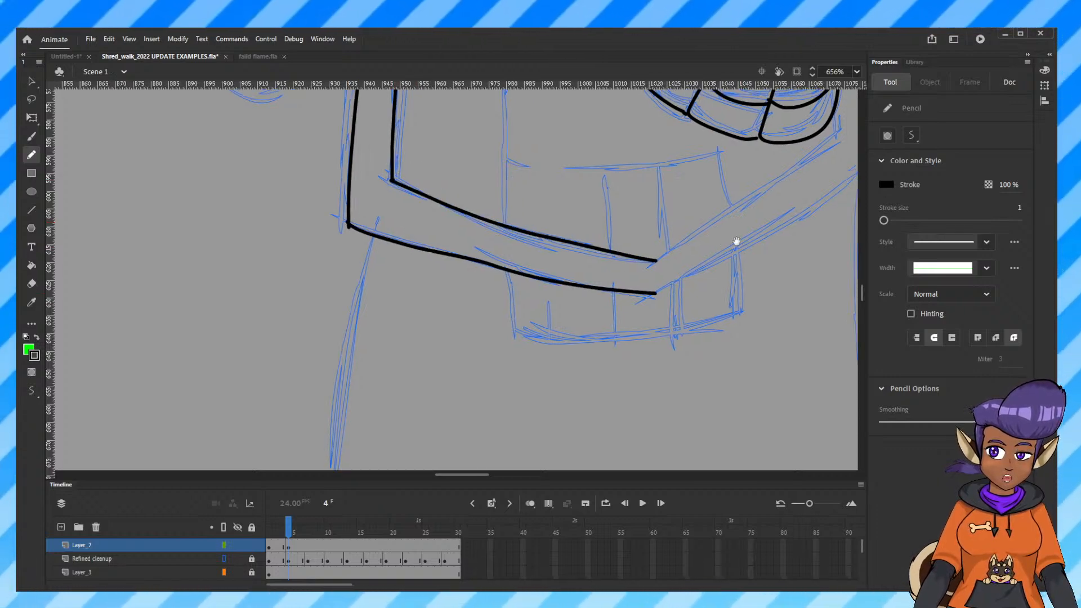
Trace both edges of the hem band rising from its lowest point, and the garment's rear edge from the near hand to the outer corner.
scroll(737, 241, "up", 3)
scroll(737, 241, "right", 5)
mouse_move(626, 219)
left_mouse_down()
mouse_move(418, 366)
mouse_move(435, 387)
mouse_move(662, 240)
left_mouse_up()
left_click_drag(773, 95, 697, 213)
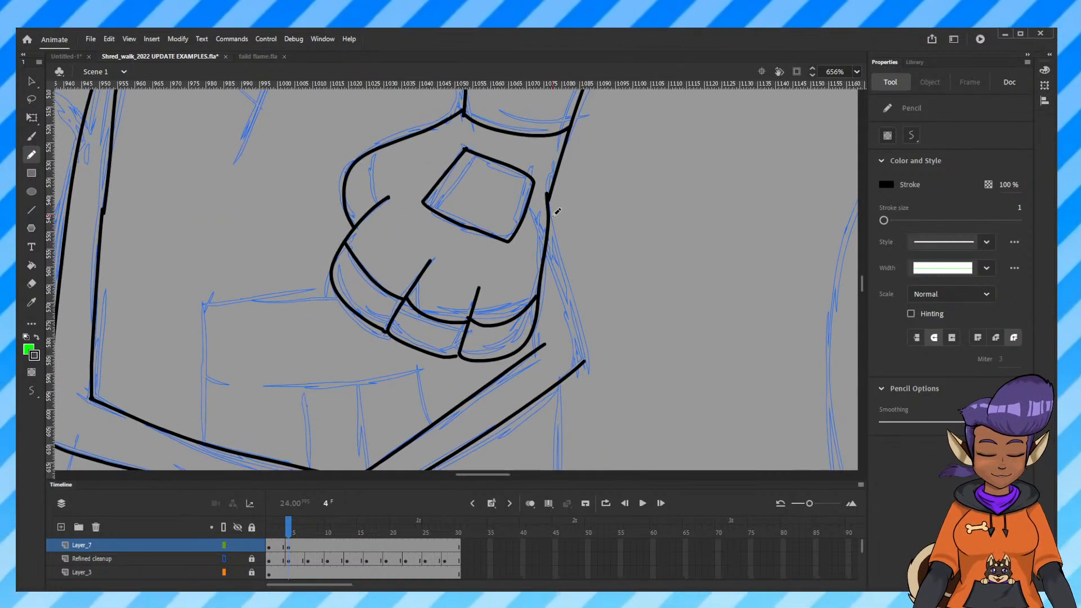
left_click_drag(551, 214, 589, 356)
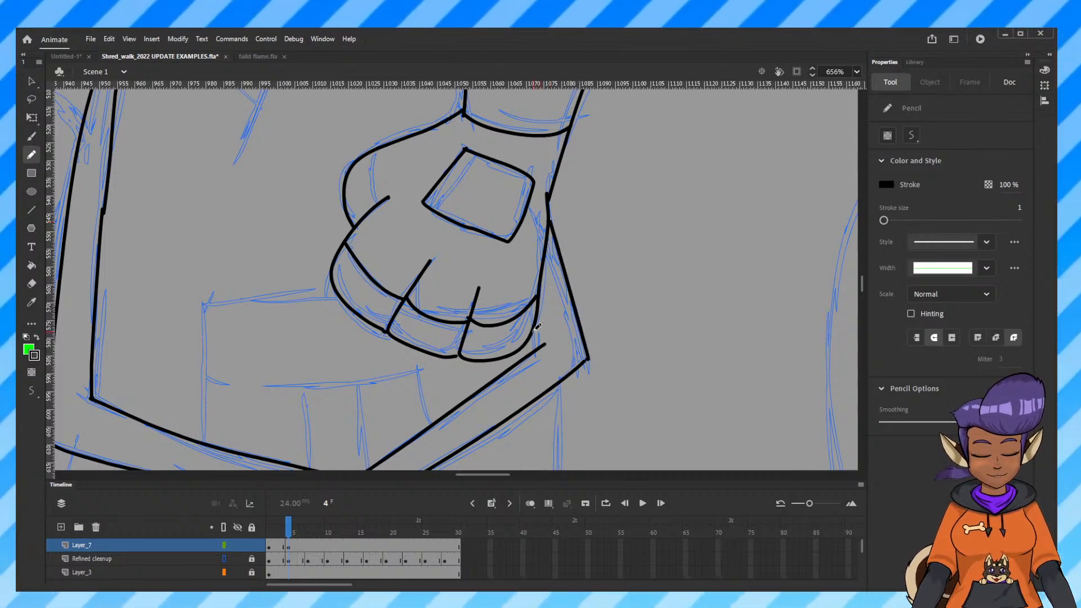
Trace the boxy panel's top edge from the near hand's fingers and its front side down to the hem band.
mouse_move(367, 328)
left_mouse_down()
mouse_move(685, 240)
mouse_move(608, 168)
mouse_move(475, 176)
left_mouse_up()
left_click_drag(615, 190, 531, 122)
left_click_drag(500, 174, 502, 203)
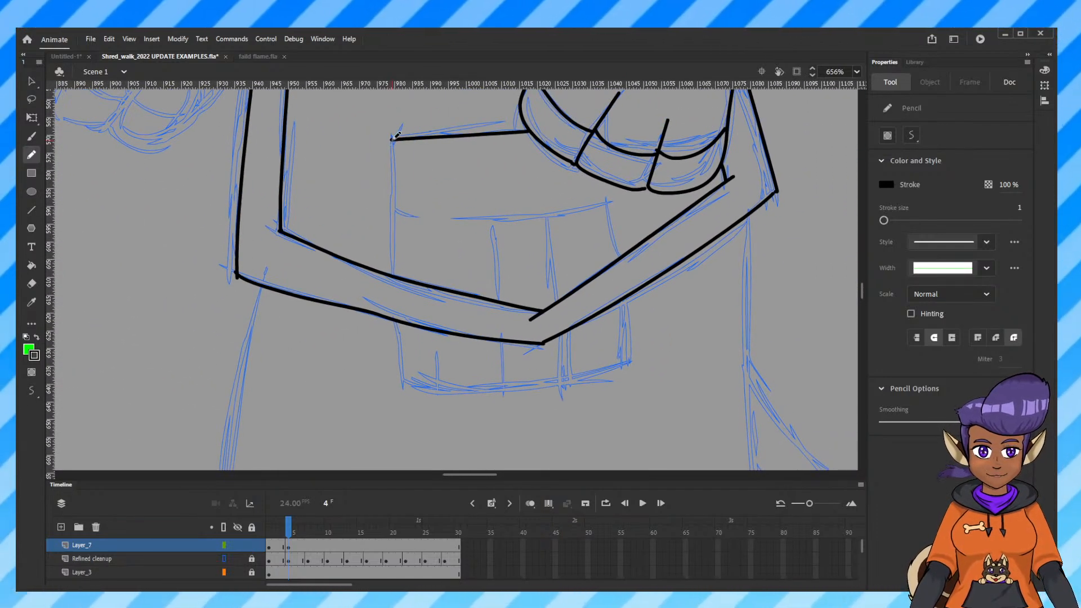
left_click_drag(392, 140, 399, 270)
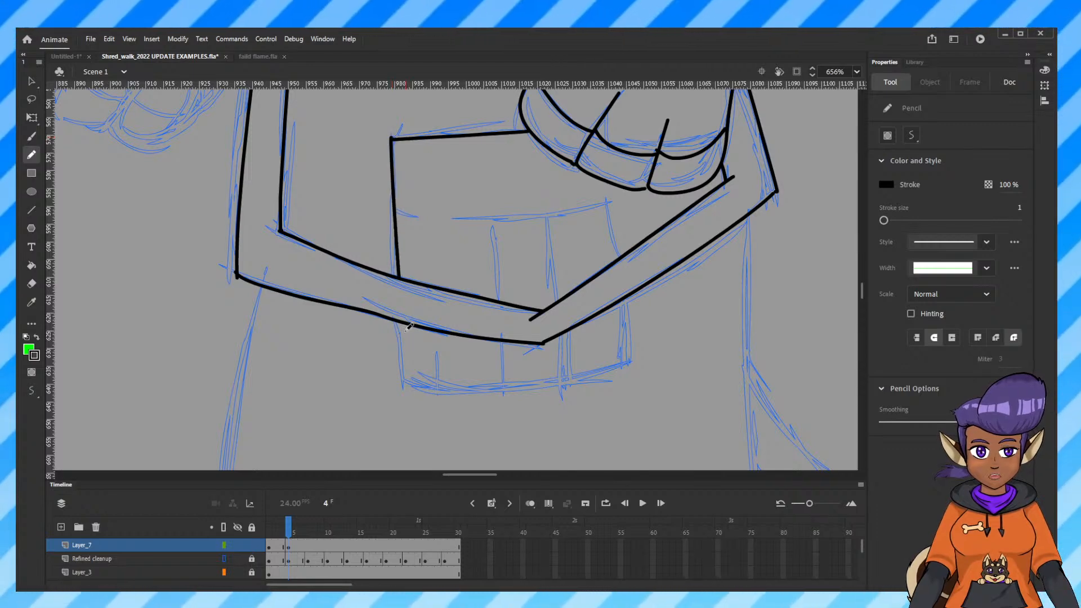
Outline the boxy panel's front side and curved bottom edge below the hem band, plus its rear side above and below the band.
left_click_drag(402, 319, 410, 386)
key("ctrl+z")
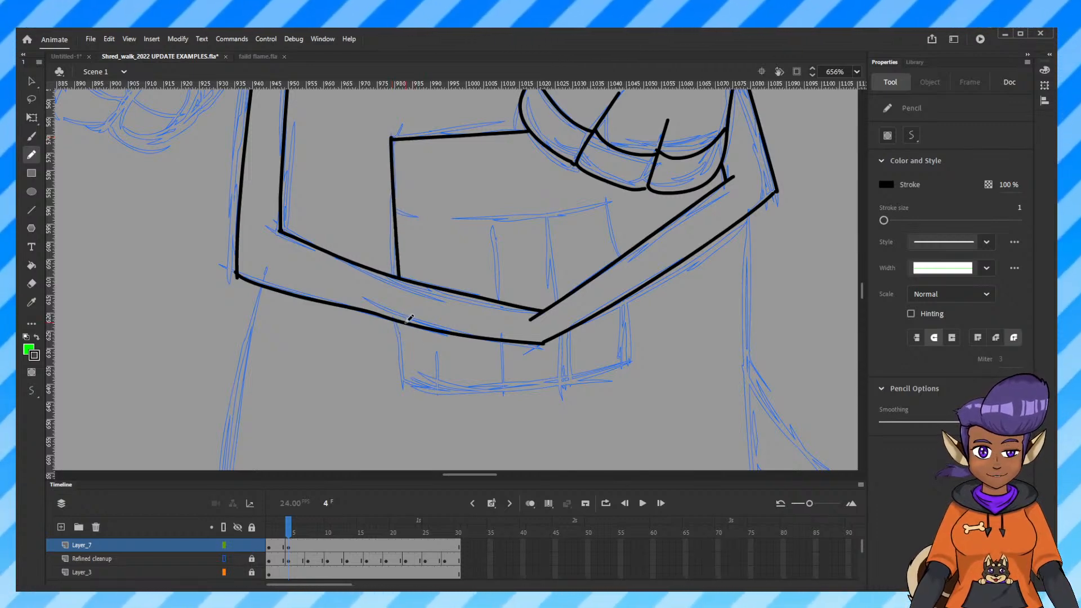
mouse_move(403, 315)
left_mouse_down()
mouse_move(412, 385)
mouse_move(510, 393)
mouse_move(627, 363)
left_mouse_up()
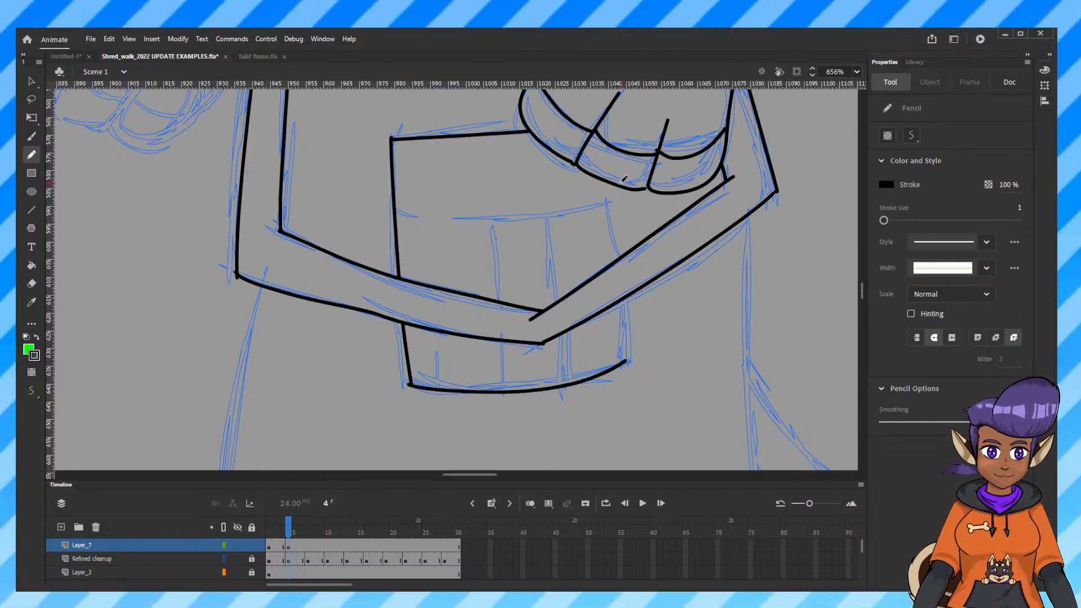
left_click_drag(608, 183, 622, 255)
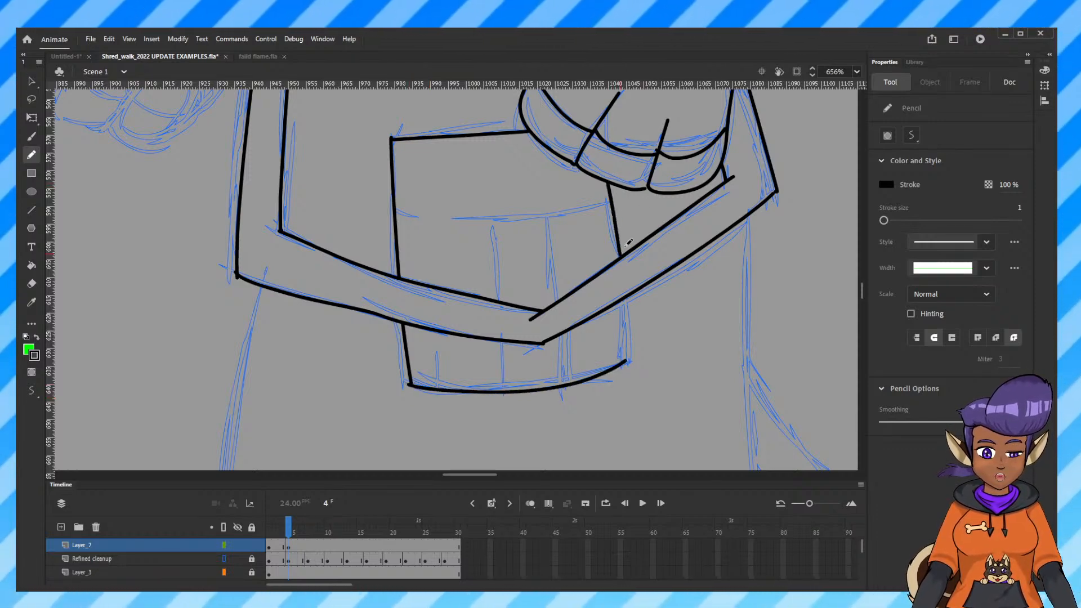
key("ctrl+z")
left_click_drag(608, 181, 616, 246)
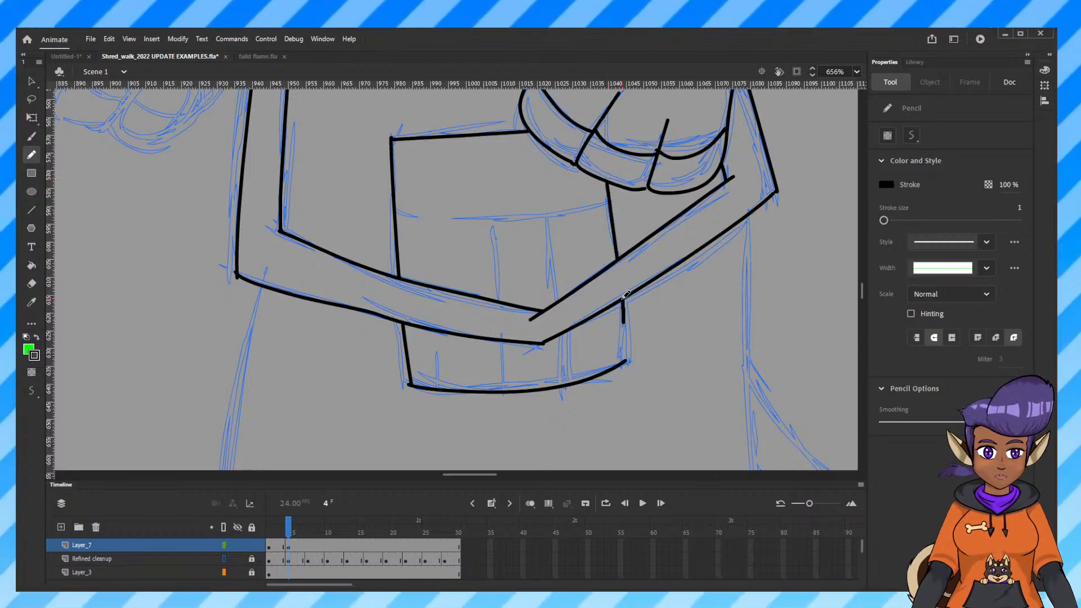
left_click_drag(623, 299, 625, 358)
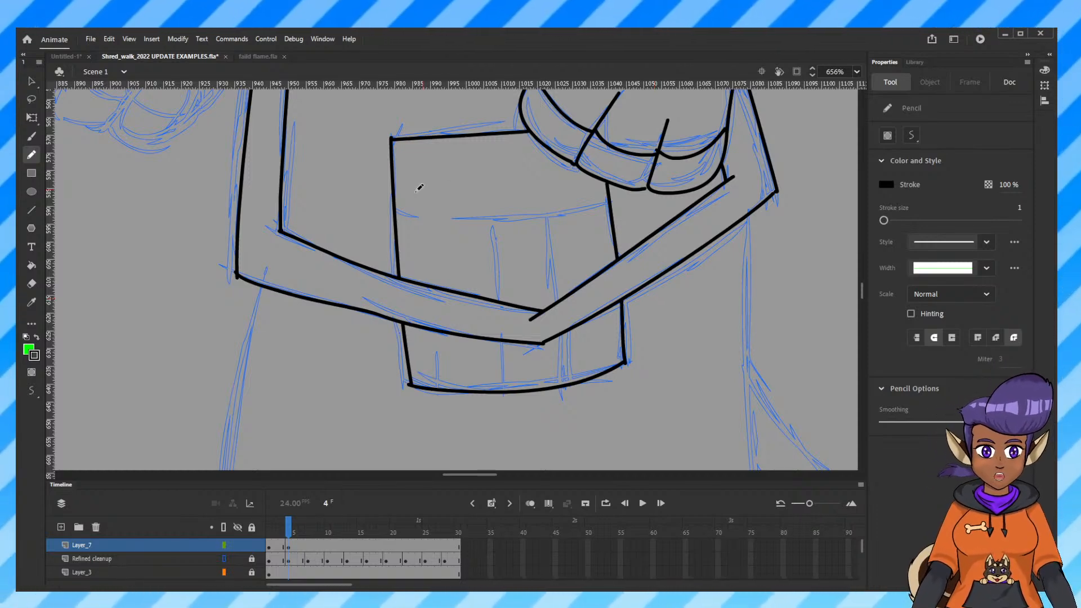
Trace the curved crossline on the boxy panel and its two vertical dividers above and below the hem band.
mouse_move(398, 210)
left_mouse_down()
mouse_move(477, 224)
mouse_move(566, 211)
mouse_move(593, 195)
left_mouse_up()
key("ctrl+z")
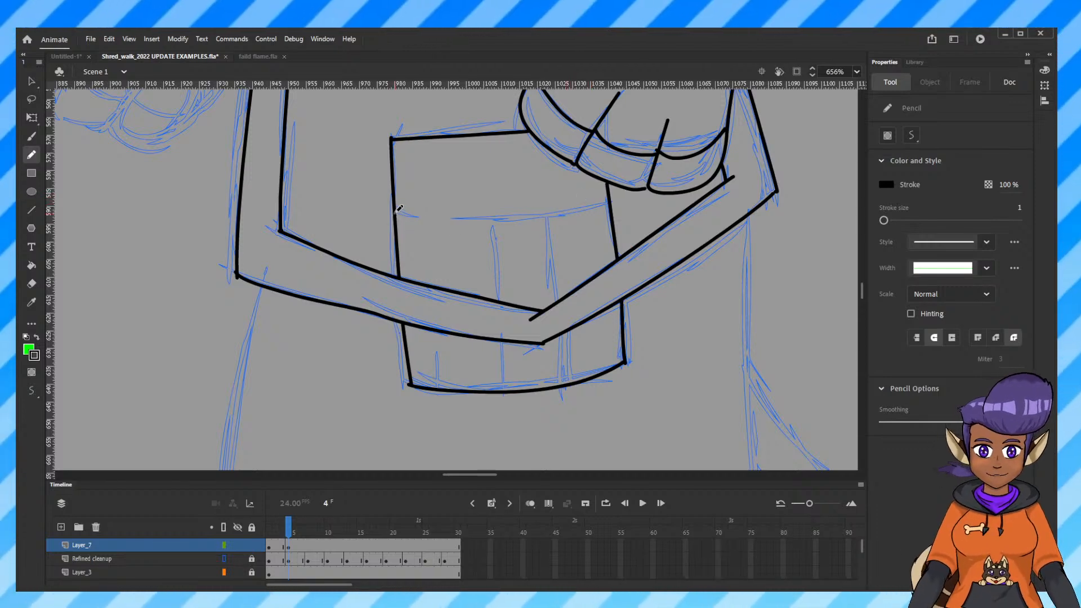
mouse_move(397, 213)
left_mouse_down()
mouse_move(534, 223)
mouse_move(595, 206)
left_mouse_up()
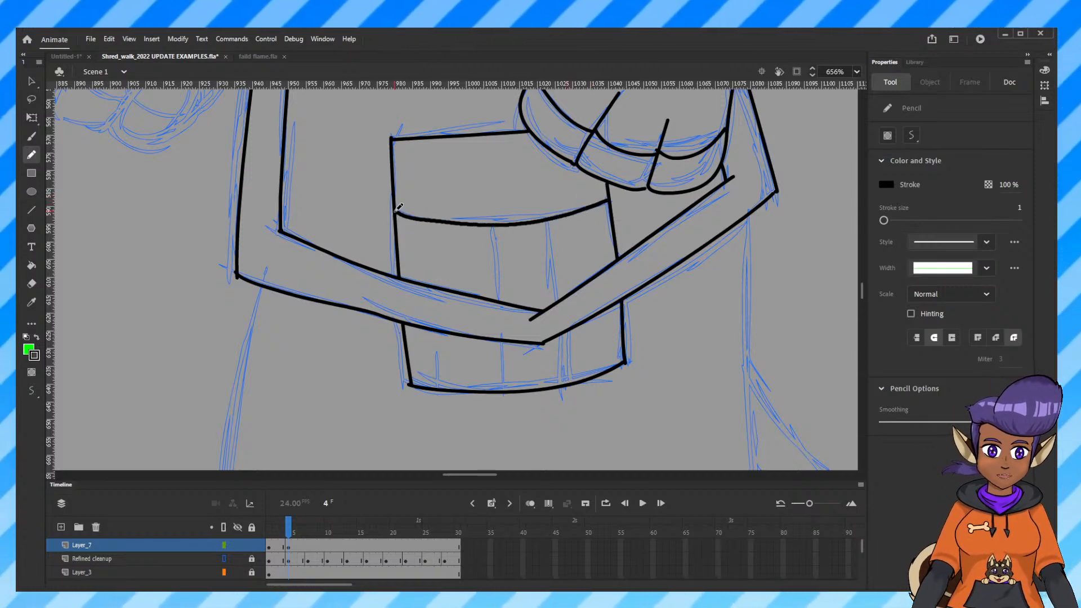
left_click_drag(493, 225, 497, 299)
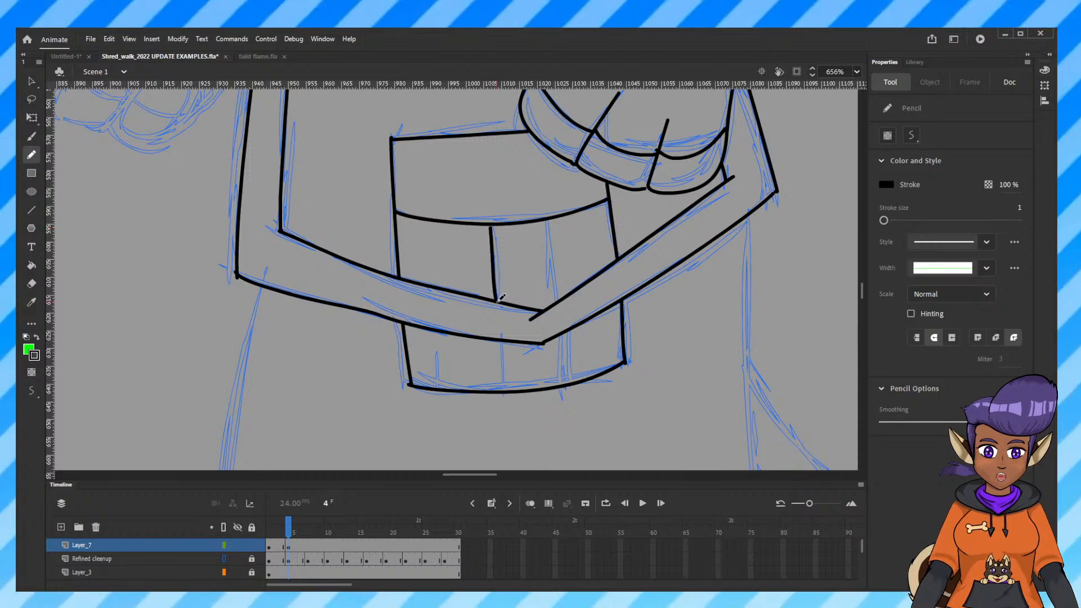
left_click_drag(498, 337, 502, 390)
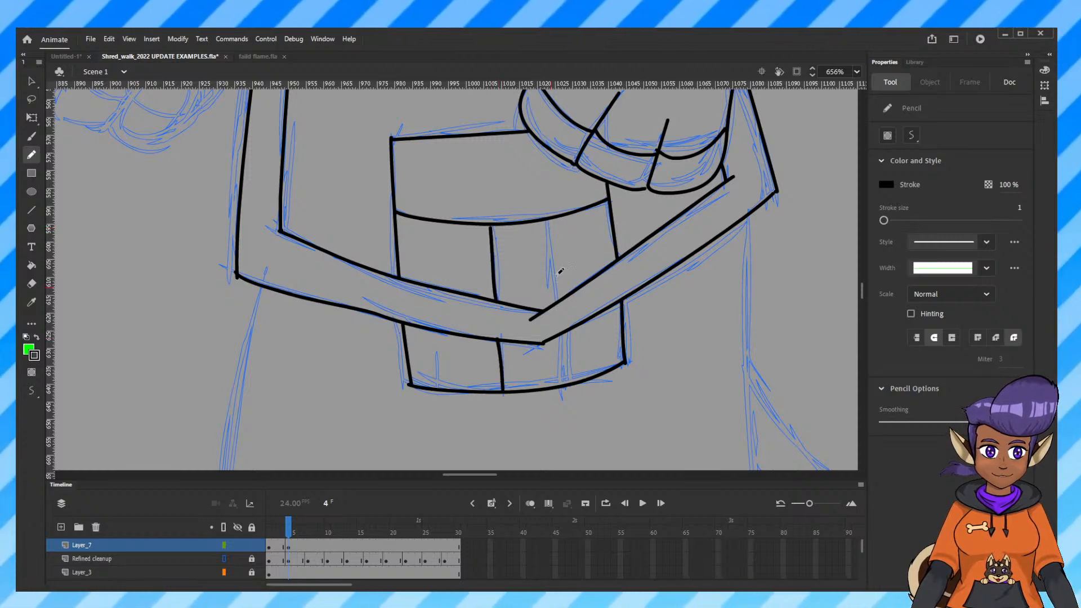
left_click_drag(550, 220, 559, 283)
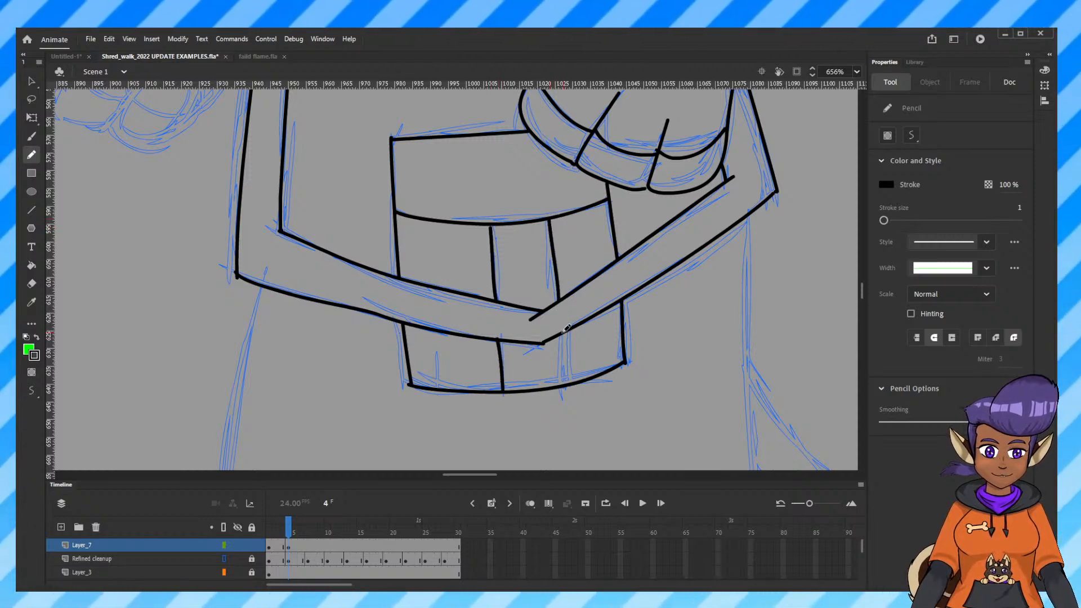
left_click_drag(563, 332, 564, 369)
key("ctrl+z")
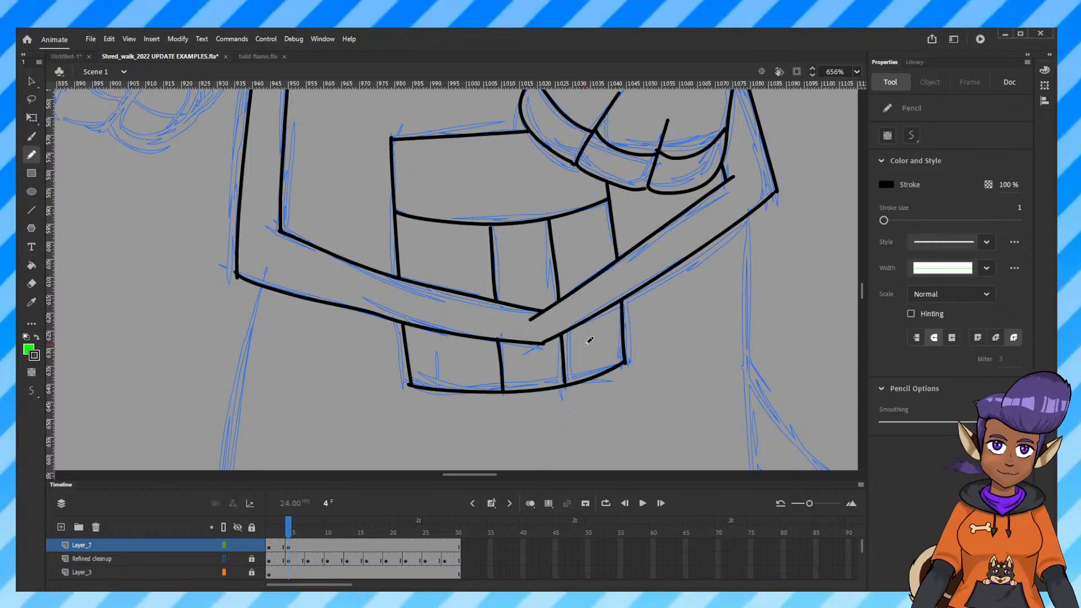
key("ctrl+minus")
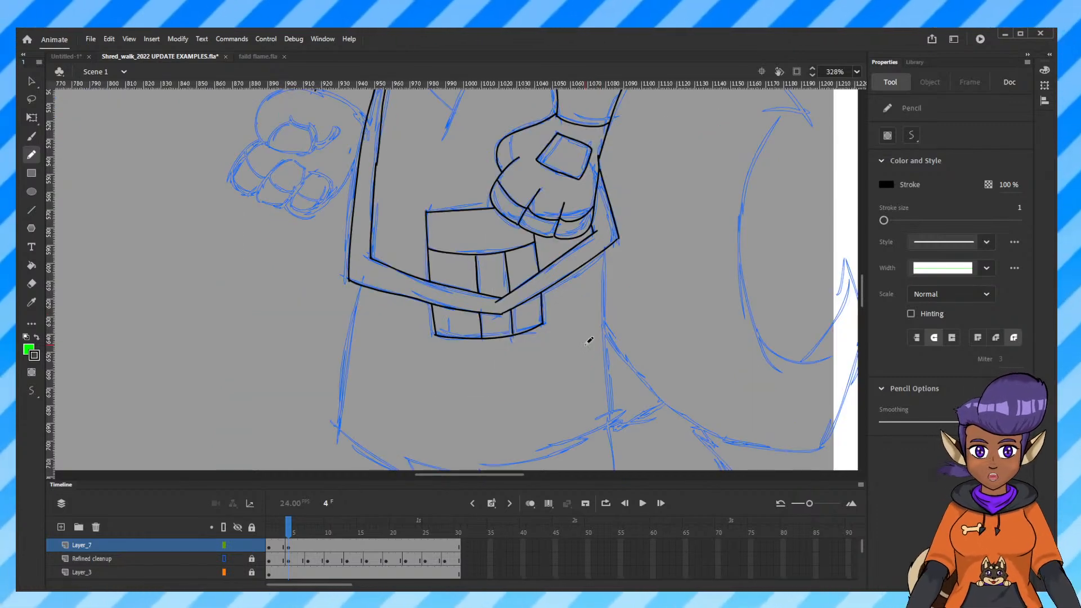
left_click_drag(492, 259, 561, 461)
left_click_drag(470, 212, 488, 215)
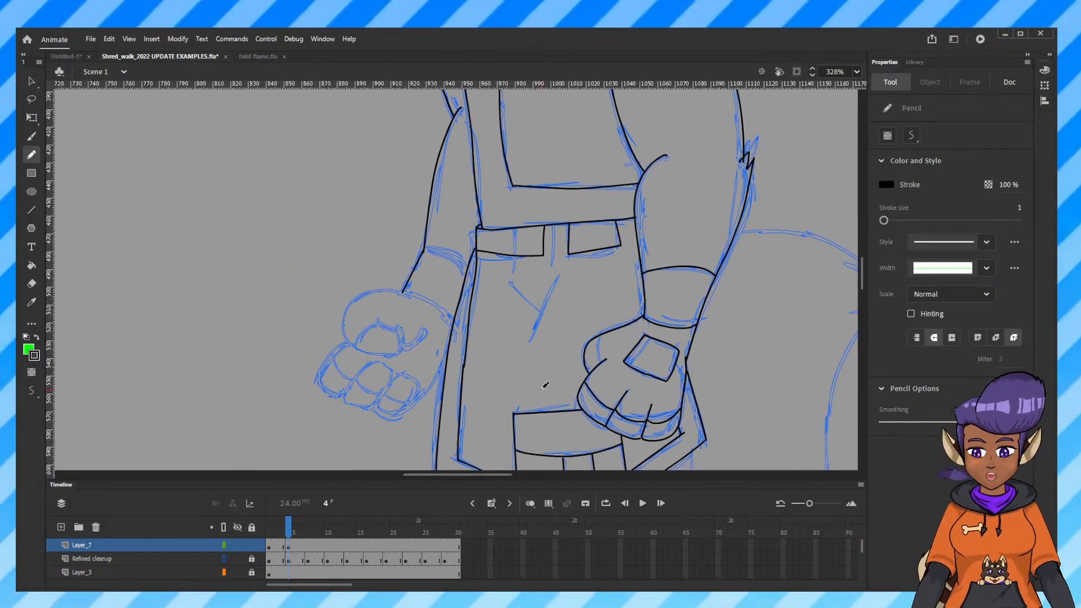
key("ctrl+equal")
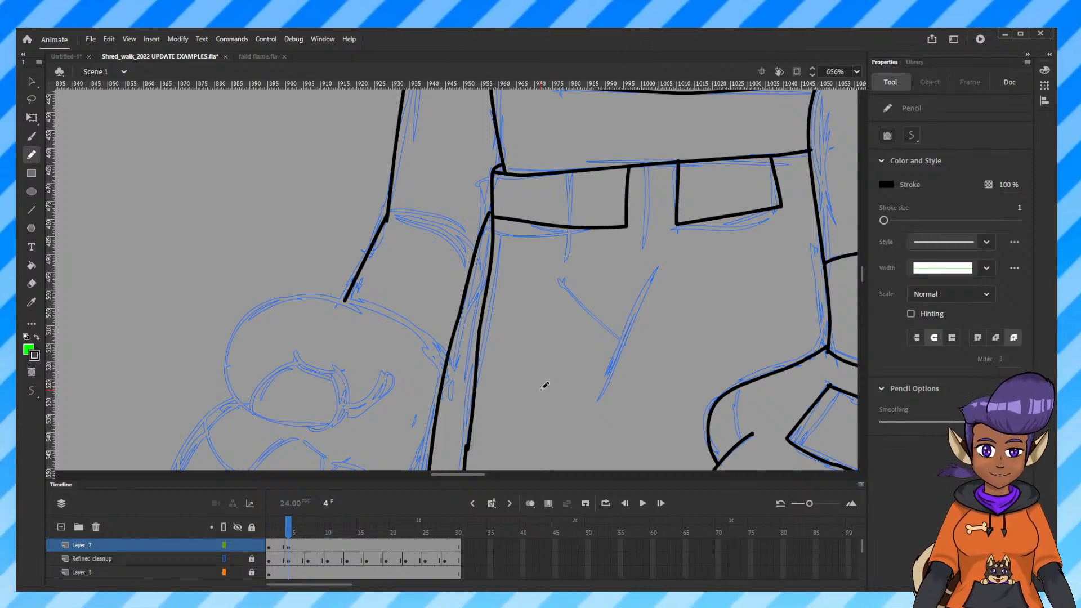
scroll(860, 276, "down", 6)
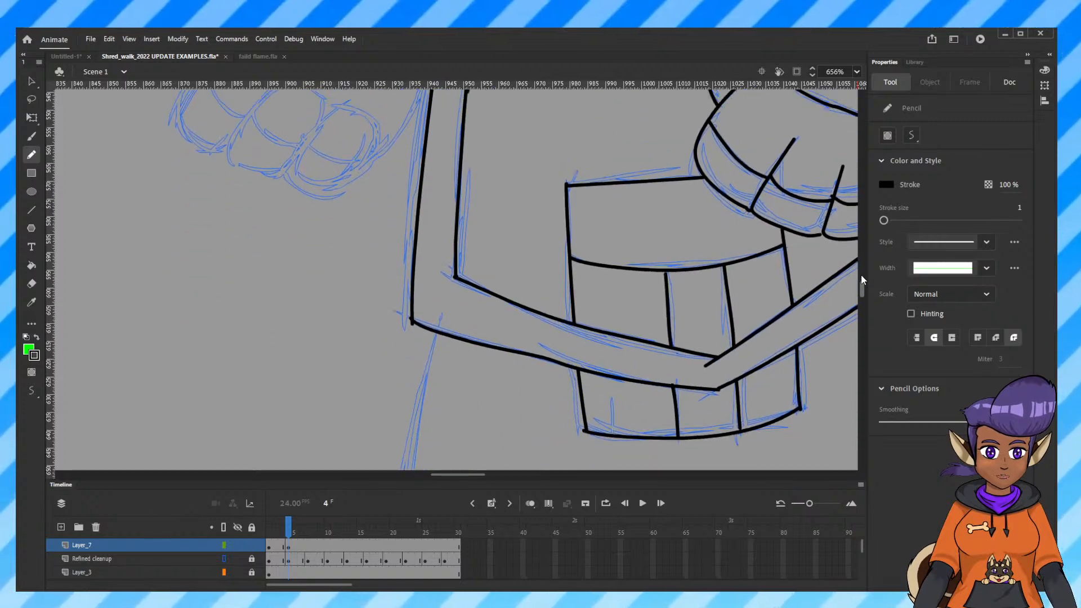
Ink the far hand's back, thumb and the outlines of its three curled fingers over the blue sketch.
scroll(860, 275, "up", 3)
mouse_move(346, 185)
left_mouse_down()
mouse_move(260, 187)
mouse_move(234, 229)
mouse_move(235, 275)
mouse_move(265, 300)
mouse_move(314, 307)
mouse_move(344, 296)
mouse_move(343, 267)
mouse_move(290, 246)
mouse_move(254, 286)
left_mouse_up()
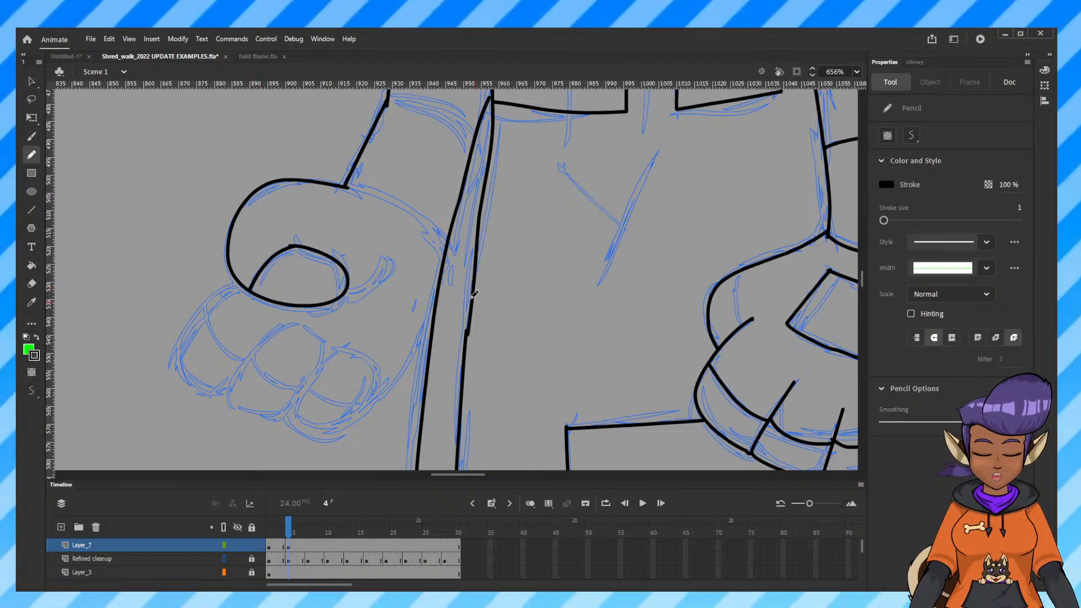
mouse_move(424, 341)
left_mouse_down()
mouse_move(373, 416)
mouse_move(345, 440)
mouse_move(314, 445)
mouse_move(274, 418)
mouse_move(238, 412)
mouse_move(230, 394)
mouse_move(197, 391)
mouse_move(181, 361)
mouse_move(201, 320)
mouse_move(234, 291)
mouse_move(290, 308)
mouse_move(232, 387)
left_mouse_up()
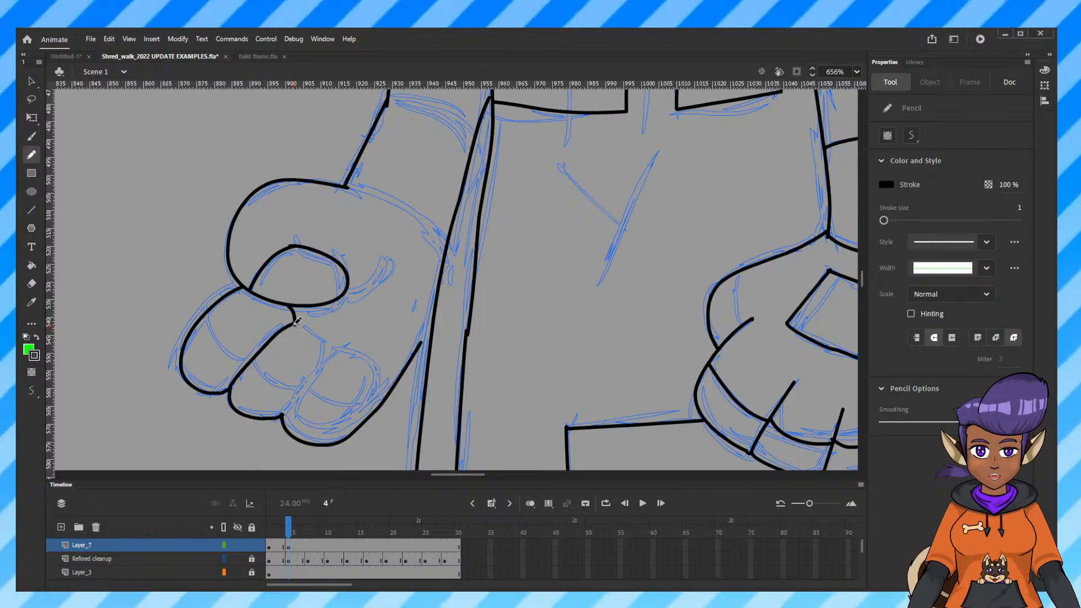
mouse_move(293, 324)
left_mouse_down()
mouse_move(329, 352)
mouse_move(283, 417)
left_mouse_up()
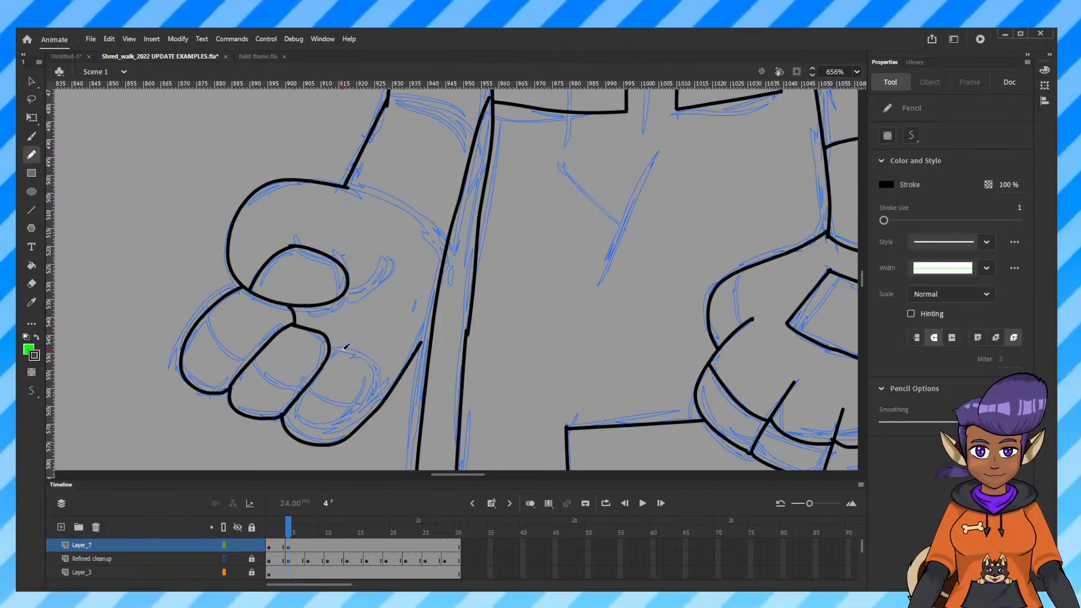
mouse_move(330, 354)
left_mouse_down()
mouse_move(376, 367)
mouse_move(352, 418)
left_mouse_up()
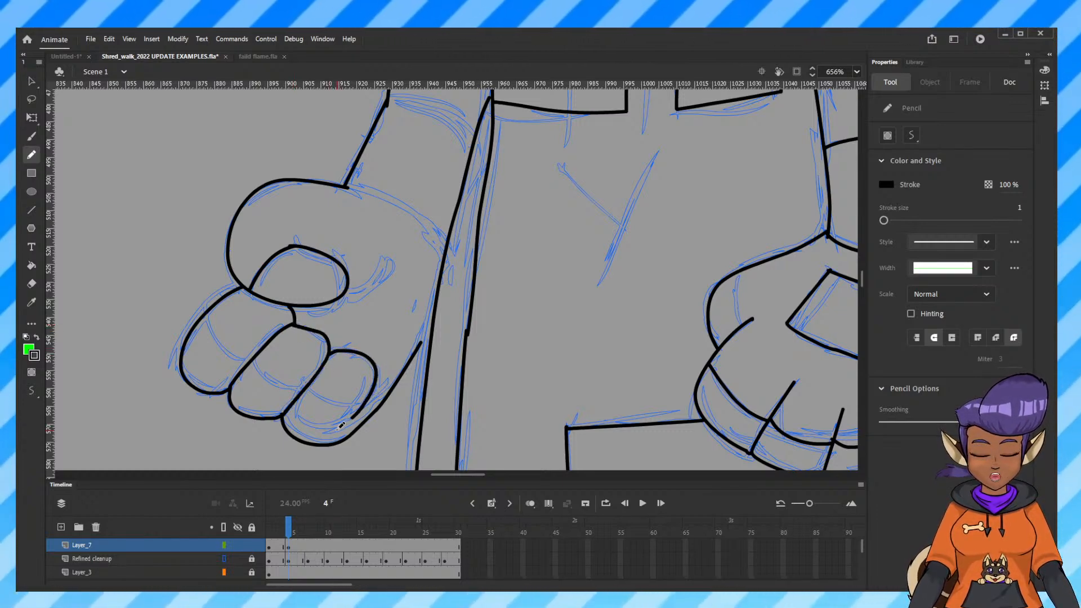
Trace the crease across each of the far hand's fingers and the curved lower and upper edges of its wristband.
mouse_move(209, 308)
left_mouse_down()
mouse_move(234, 350)
mouse_move(296, 391)
mouse_move(360, 409)
left_mouse_up()
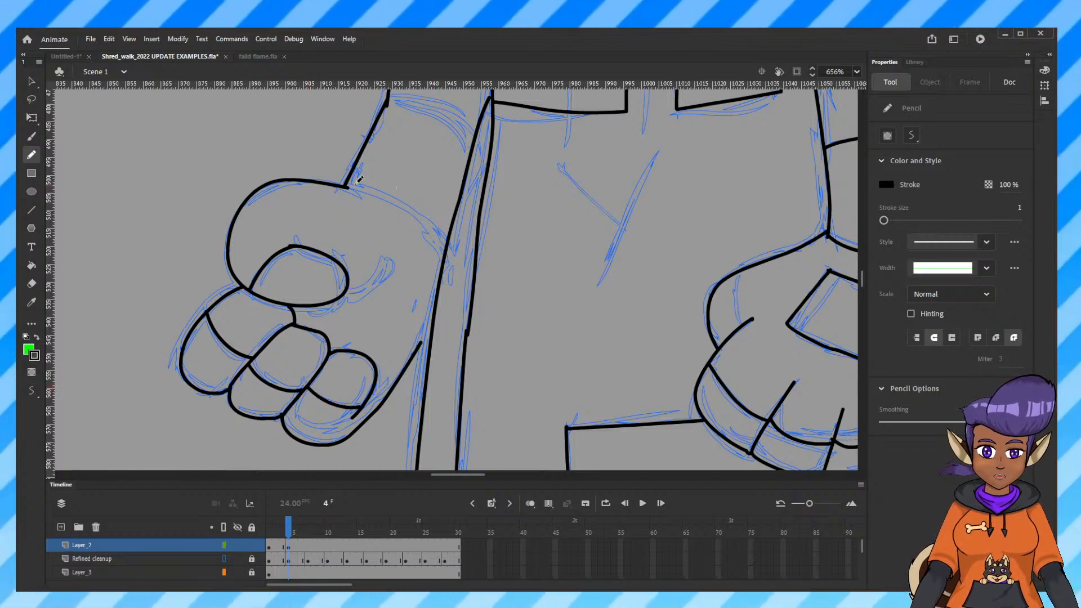
left_click_drag(348, 188, 447, 242)
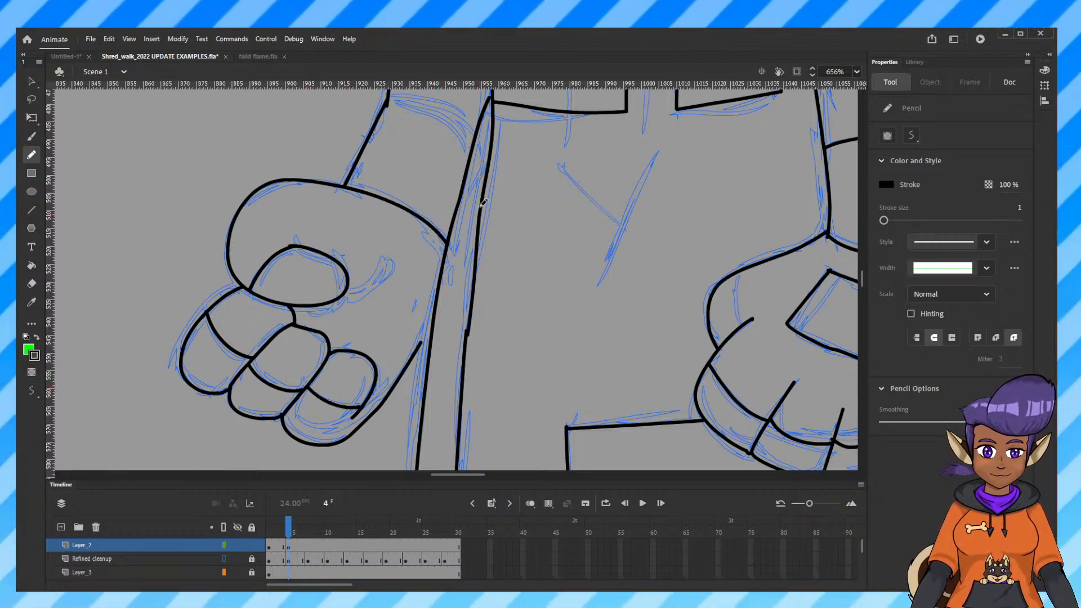
scroll(394, 214, "up", 5)
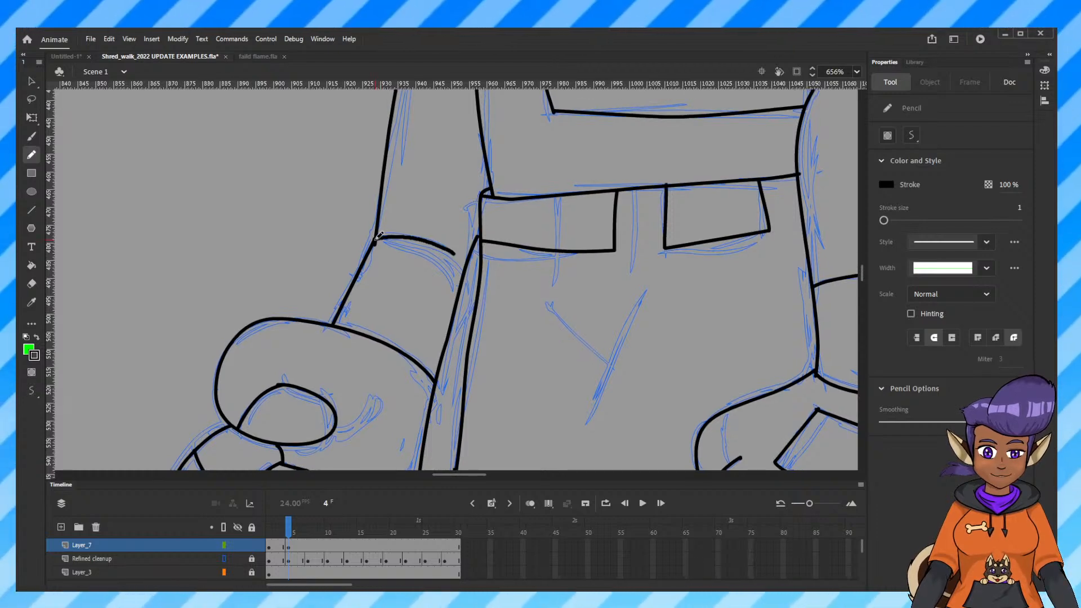
left_click_drag(377, 238, 468, 264)
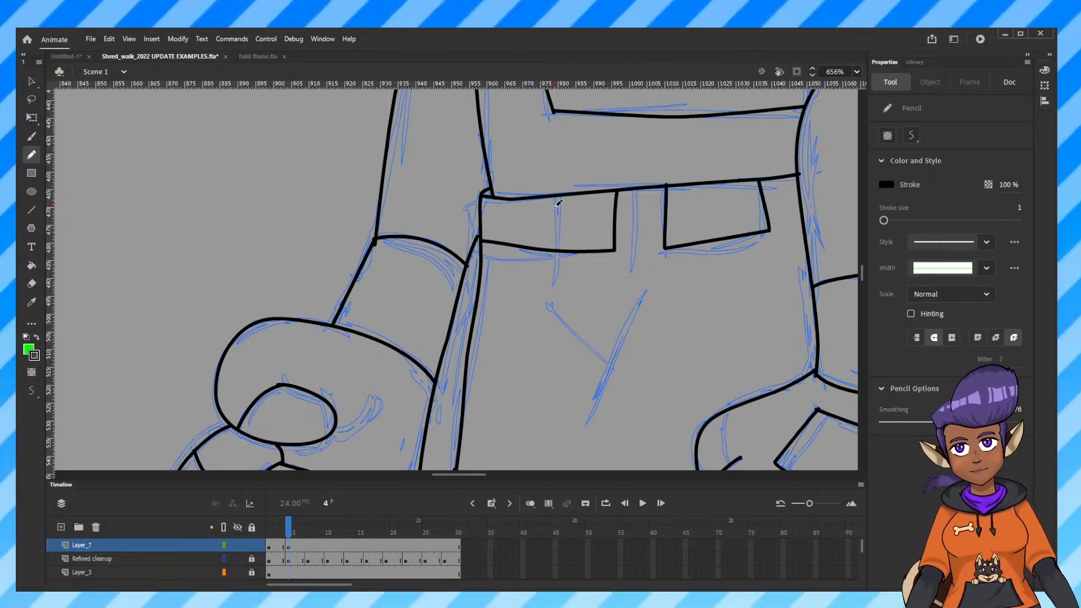
Step back and forth through the frames around frame 4, stopping on frame 5.
key("ctrl+minus")
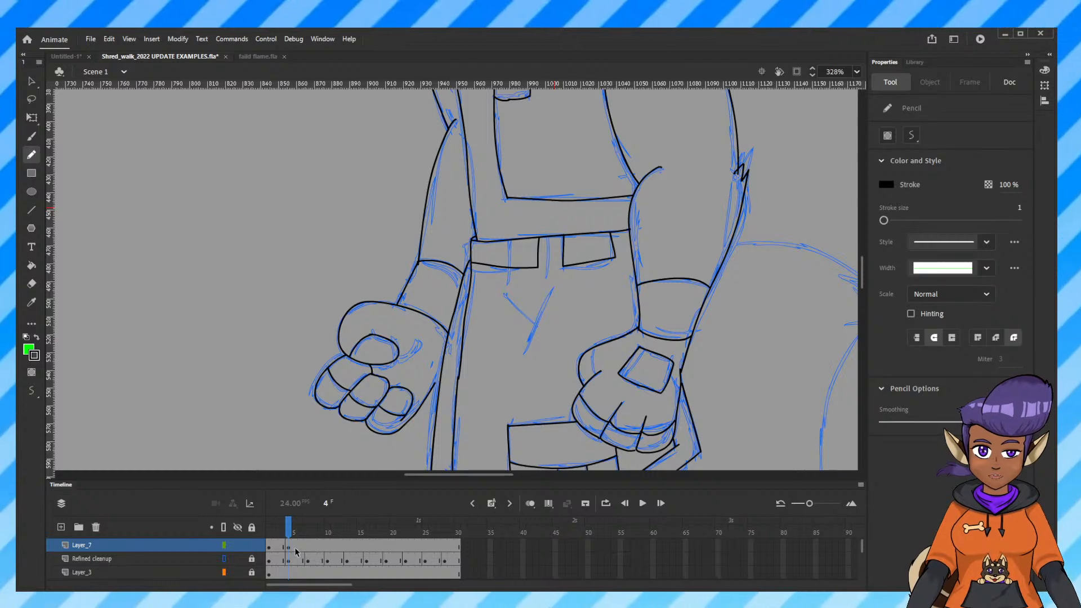
mouse_move(288, 532)
left_mouse_down()
mouse_move(273, 532)
mouse_move(289, 534)
left_mouse_up()
key("comma")
key("period")
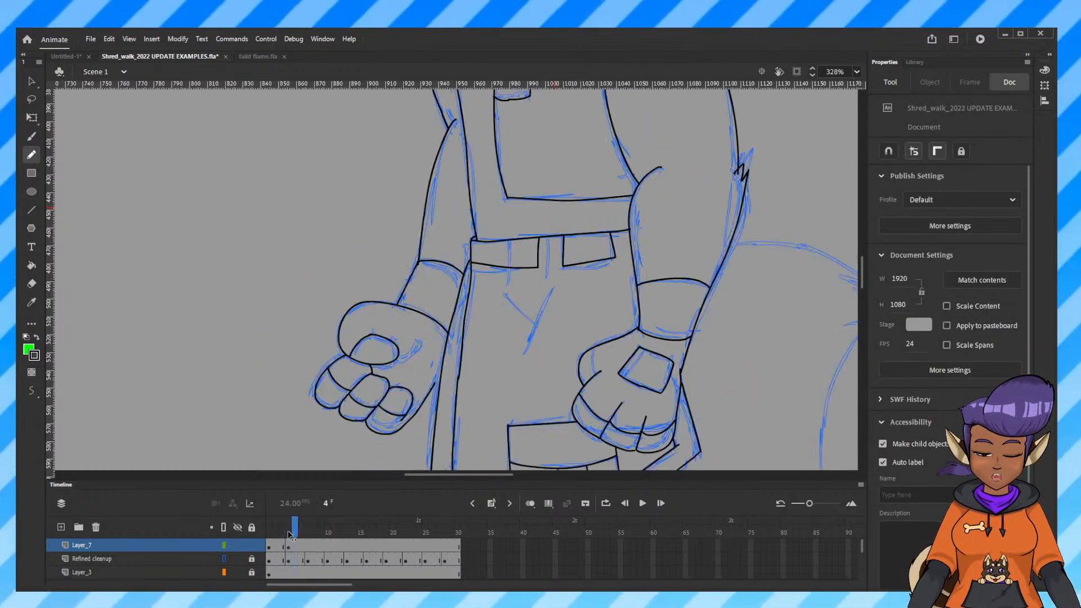
key("comma")
key("period")
key("period")
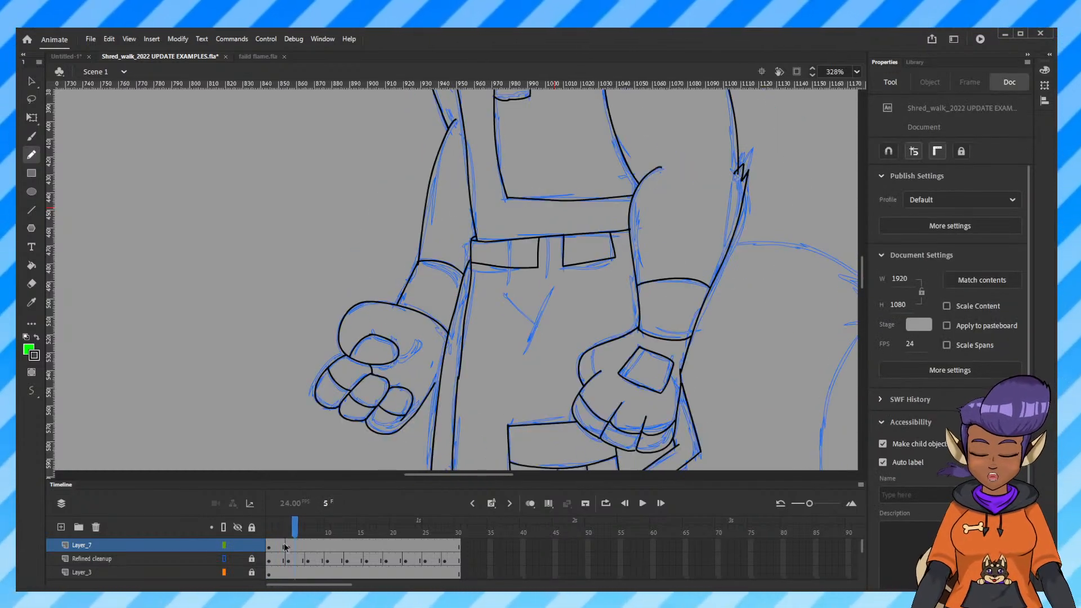
Extend the open end of the far hand's lower outline to meet the garment's front edge, with a keyframe at frame 5 on Layer_7.
key("ctrl+equal")
scroll(479, 401, "down", 3)
scroll(479, 401, "left", 1)
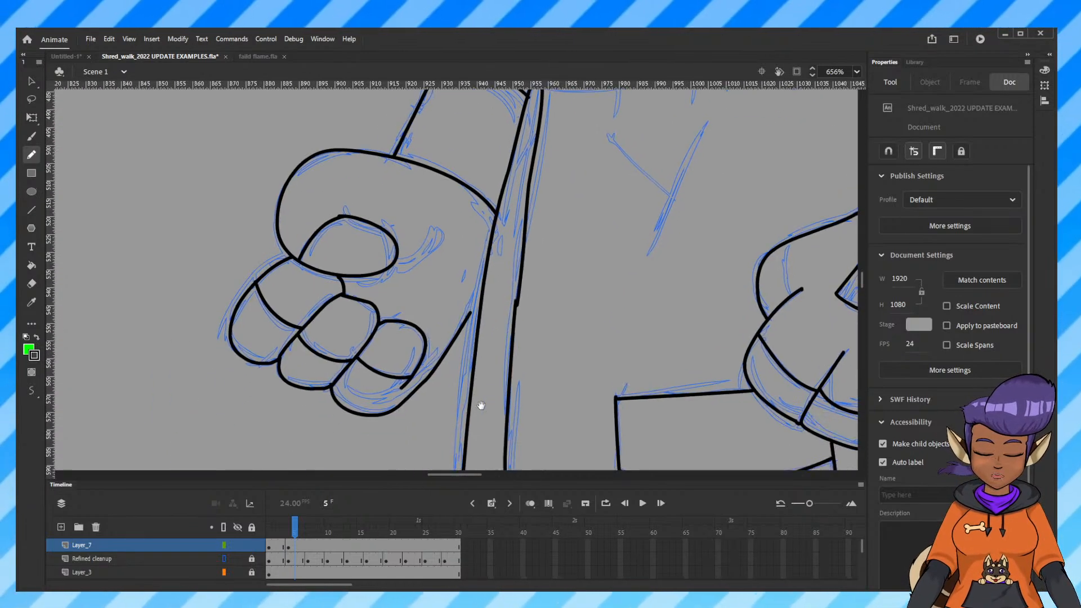
left_click(31, 82)
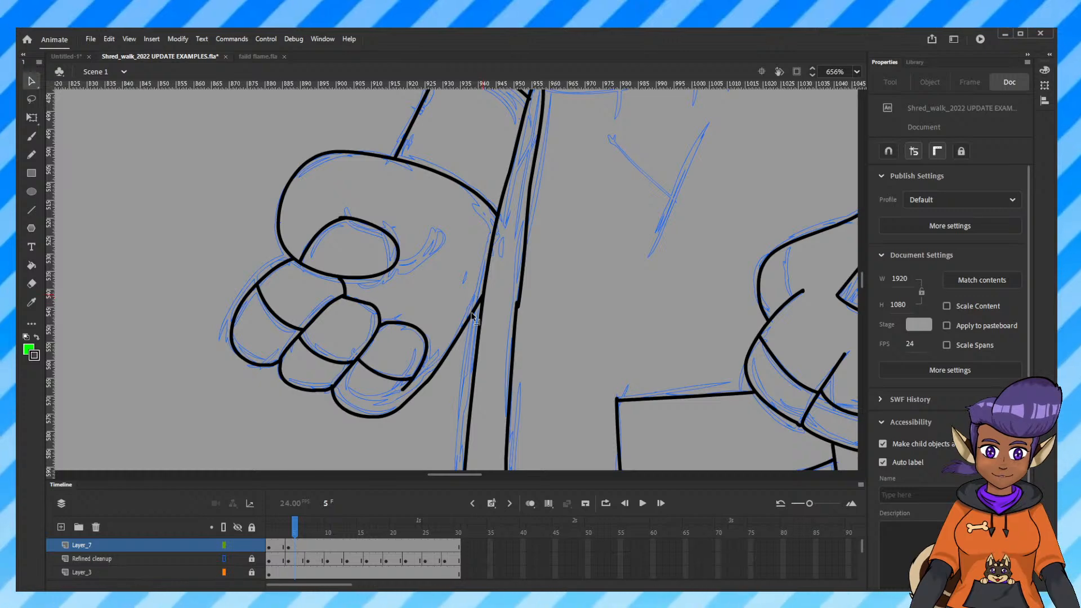
scroll(439, 333, "right", 2)
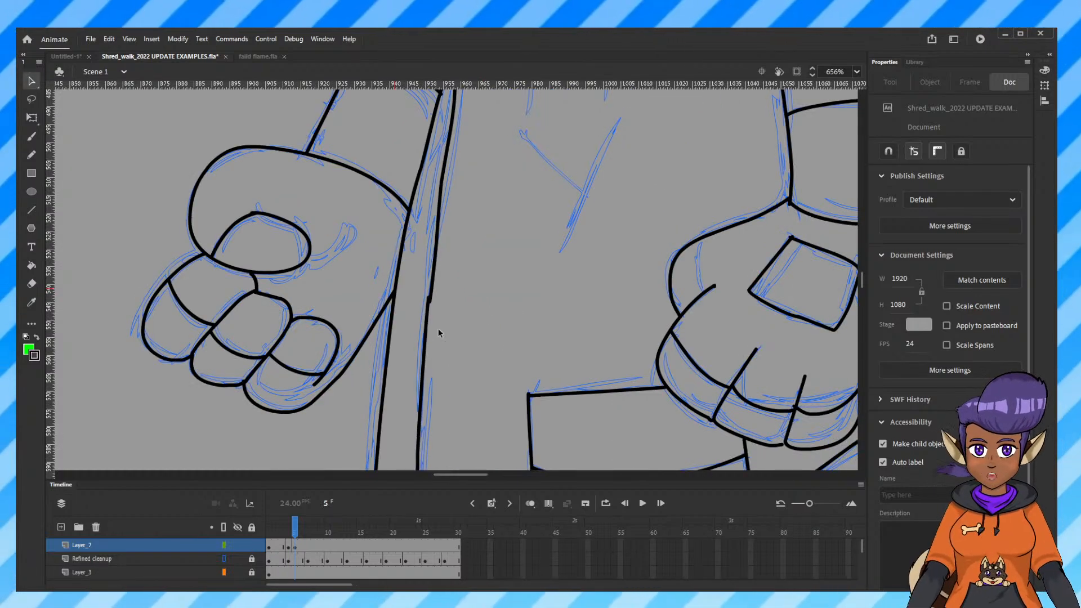
Ink the front side, jagged bottom edge and rear side of the cloth hanging below the hem band.
scroll(439, 333, "down", 2)
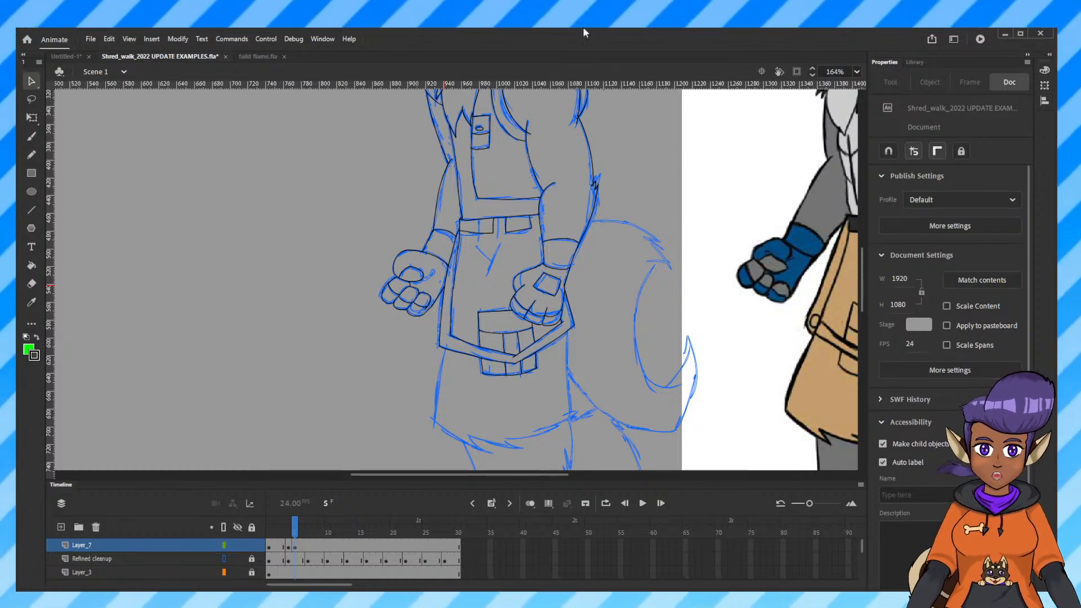
key("ctrl+equal")
key("ctrl+equal")
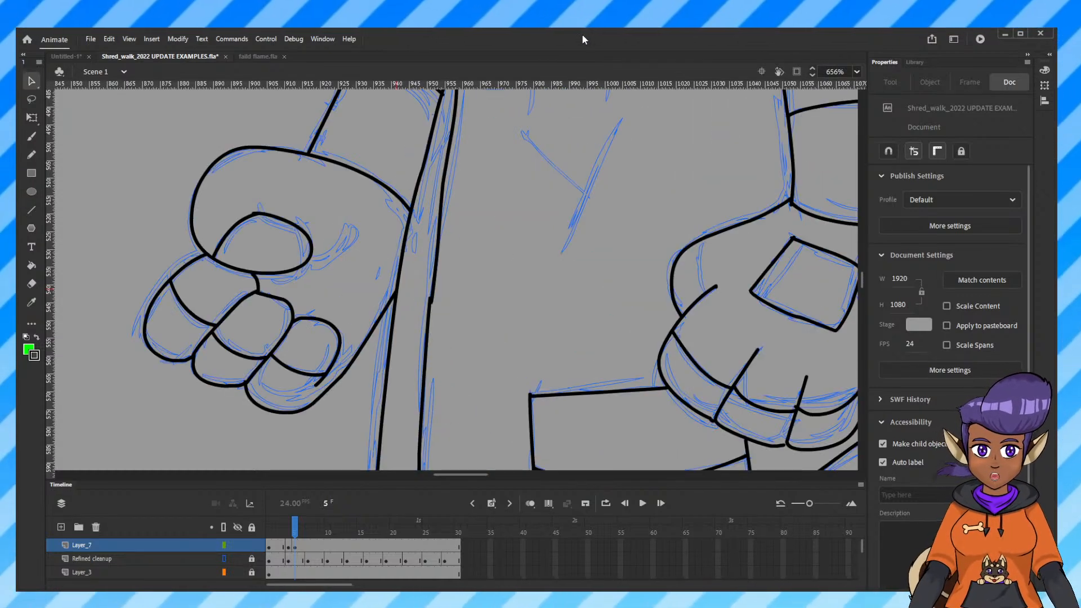
scroll(646, 362, "down", 5)
scroll(604, 262, "down", 3)
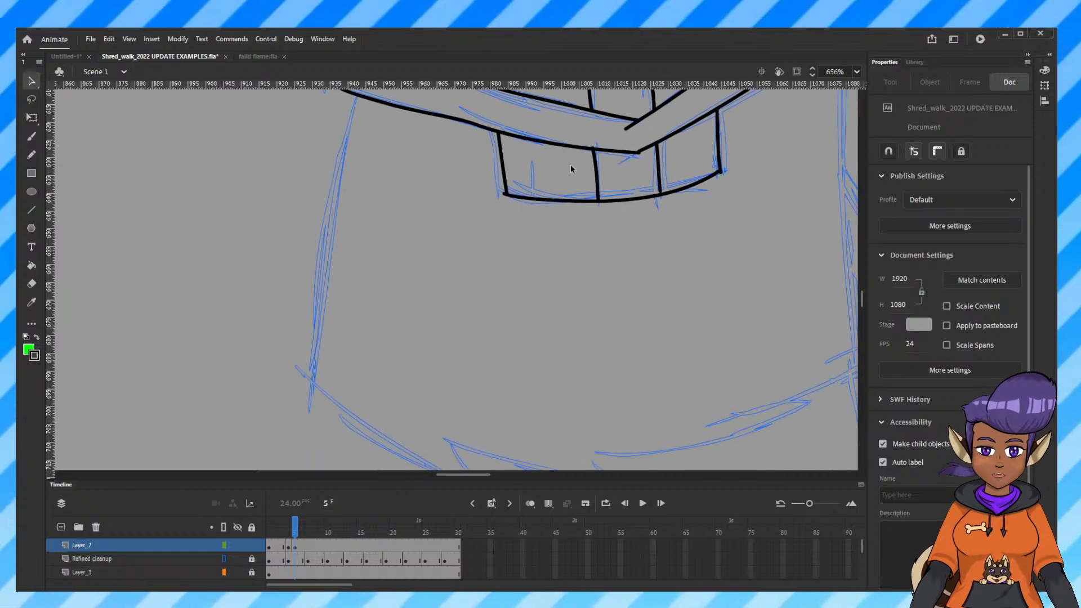
key("ctrl+minus")
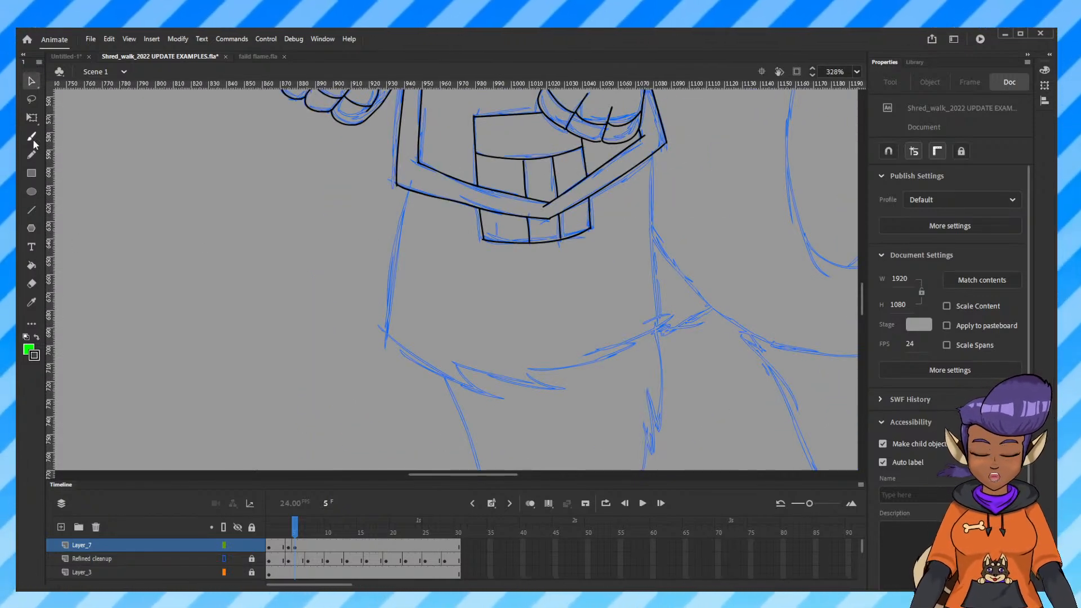
left_click(32, 154)
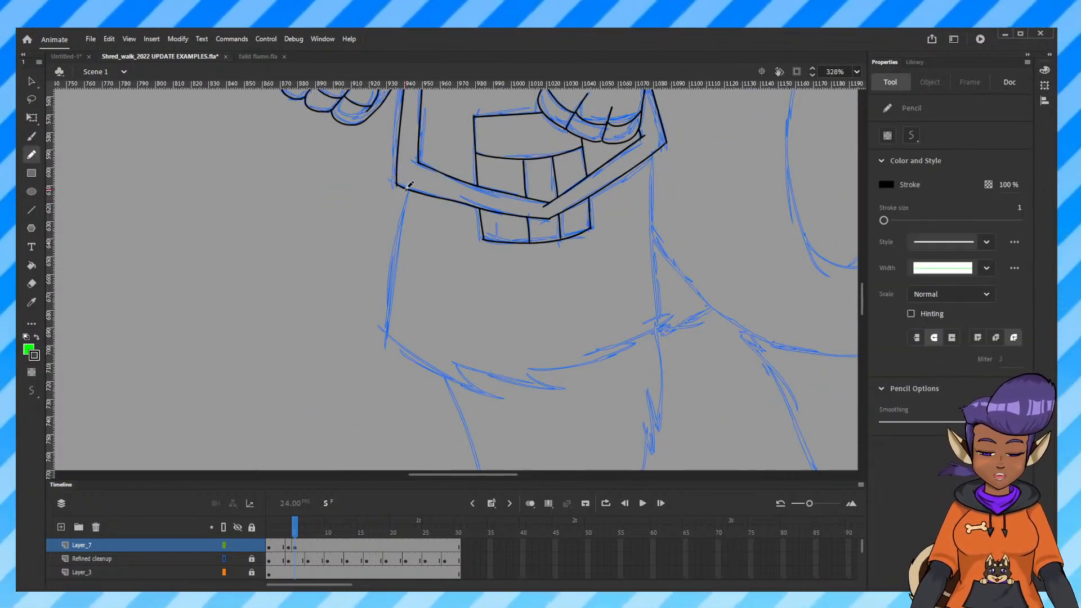
mouse_move(406, 192)
left_mouse_down()
mouse_move(386, 337)
mouse_move(488, 391)
mouse_move(556, 385)
mouse_move(639, 347)
mouse_move(676, 313)
mouse_move(646, 320)
left_mouse_up()
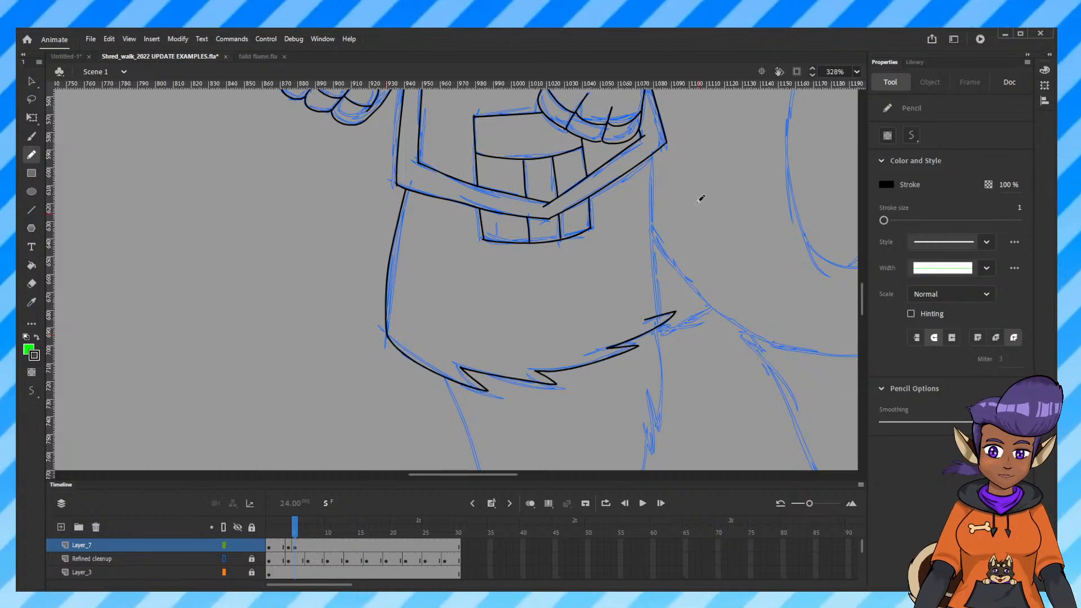
left_click_drag(652, 156, 653, 302)
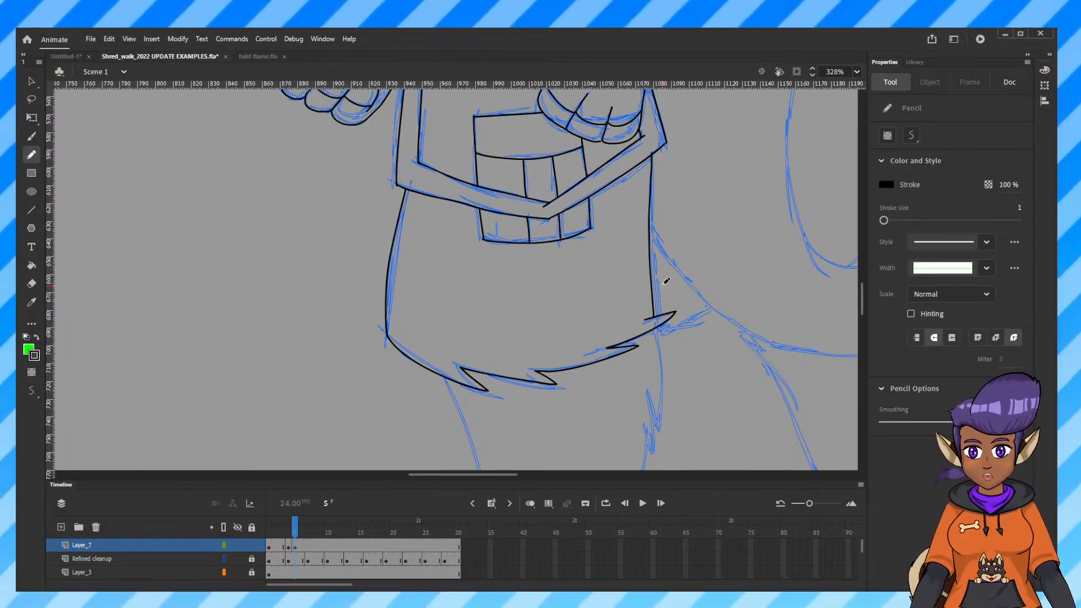
Trace the front leg's rear edge from the jagged hem downward, including the small fur tufts behind the thigh.
scroll(700, 357, "down", 5)
scroll(700, 357, "right", 2)
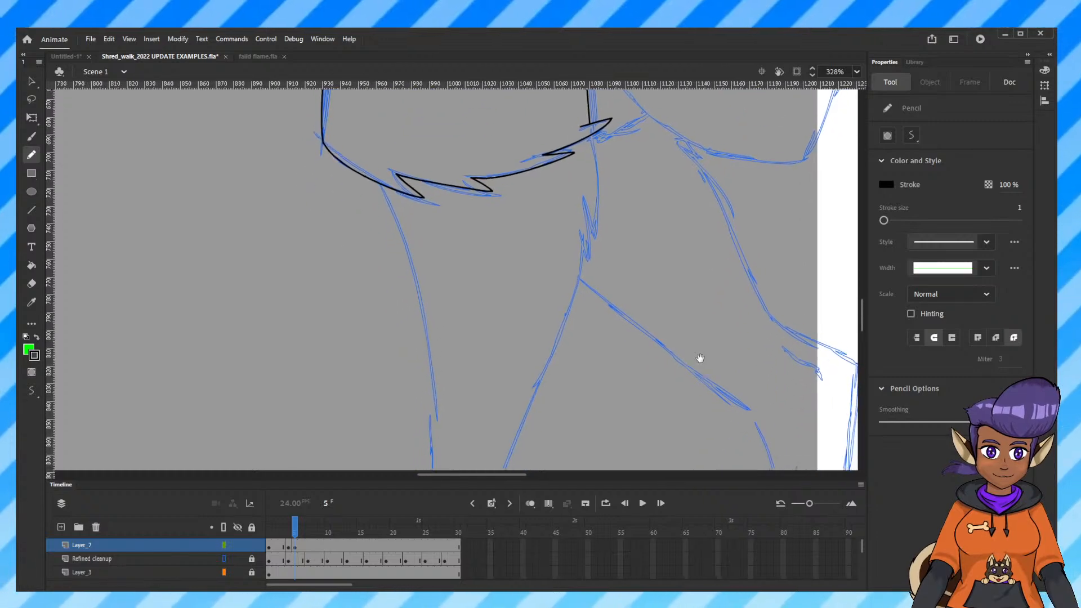
left_click_drag(587, 247, 594, 228)
left_click_drag(610, 135, 601, 183)
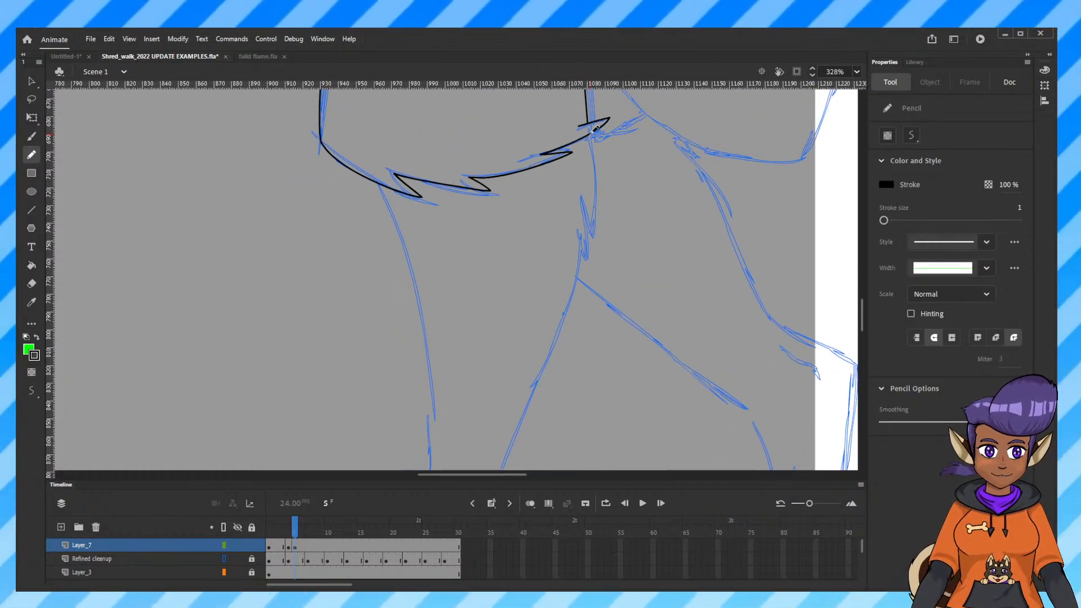
mouse_move(591, 129)
left_mouse_down()
mouse_move(594, 233)
mouse_move(531, 397)
left_mouse_up()
Trace the front leg's forward edge from the jagged hem down to the ankle.
scroll(582, 314, "down", 3)
scroll(581, 313, "left", 1)
scroll(581, 314, "up", 2)
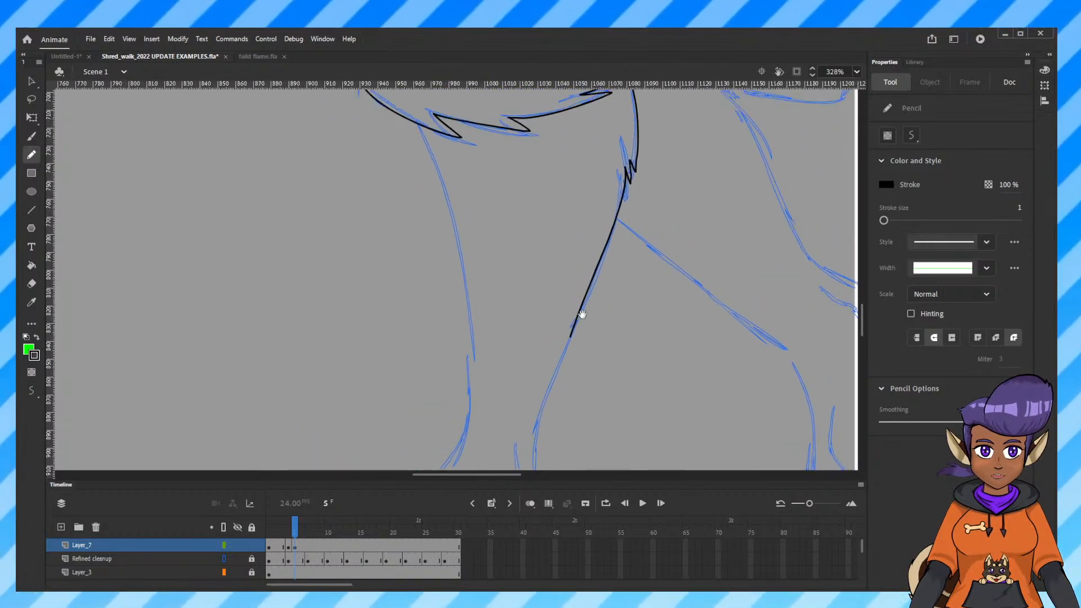
left_click_drag(582, 314, 586, 327)
mouse_move(428, 131)
left_mouse_down()
mouse_move(467, 303)
mouse_move(476, 448)
left_mouse_up()
left_click_drag(556, 391, 605, 190)
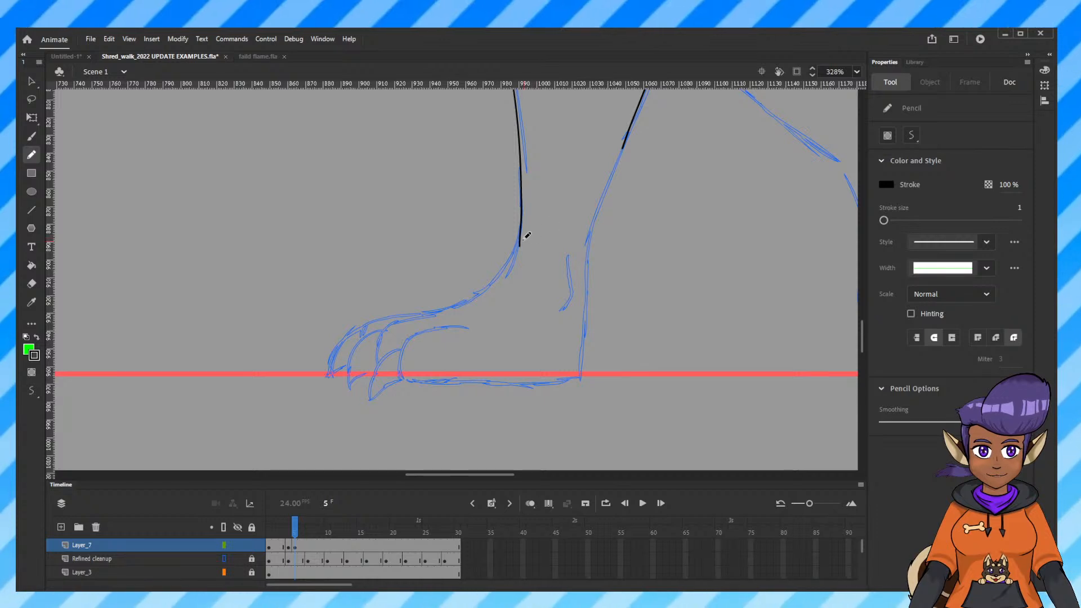
Ink the planted foot's top line from the ankle to the toes, plus the nearest toe and the sole back to the heel.
left_click_drag(520, 241, 463, 309)
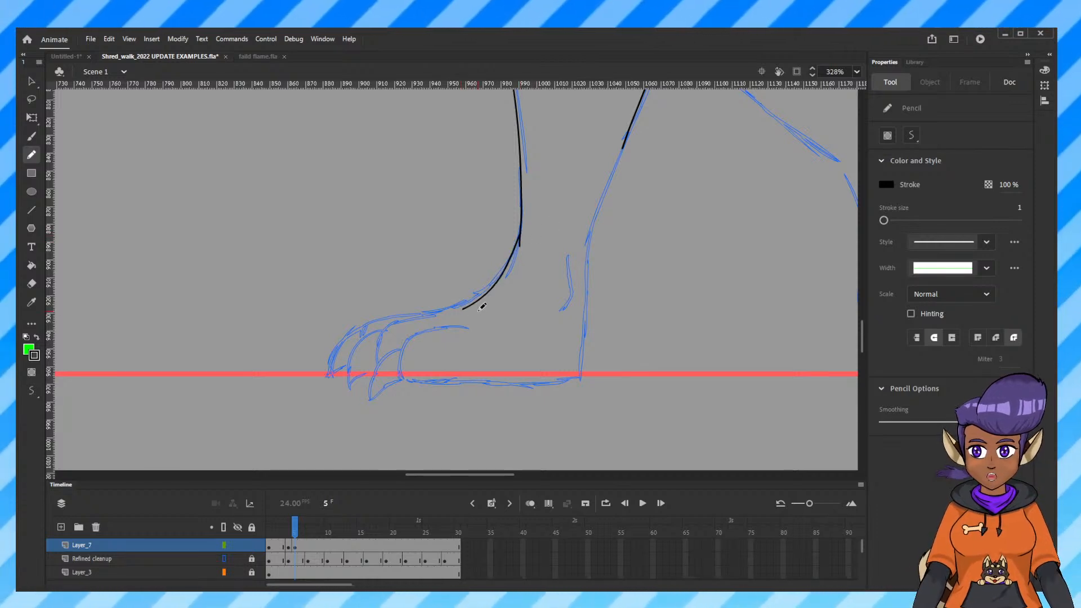
key("ctrl+z")
mouse_move(525, 225)
left_mouse_down()
mouse_move(488, 283)
mouse_move(433, 311)
mouse_move(369, 319)
mouse_move(359, 340)
left_mouse_up()
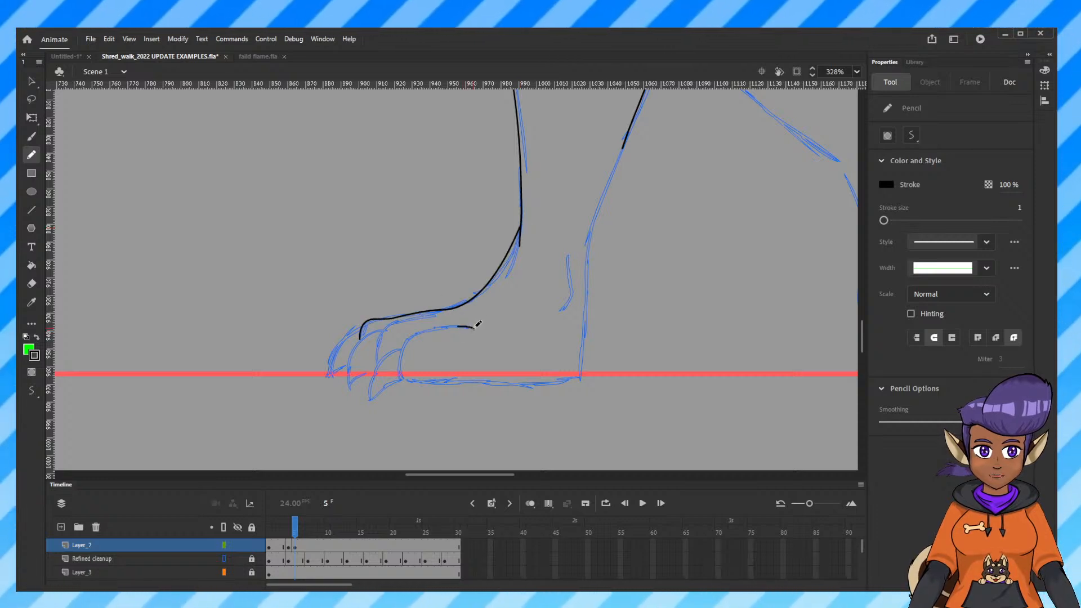
left_click_drag(474, 326, 403, 348)
left_click_drag(450, 386, 581, 374)
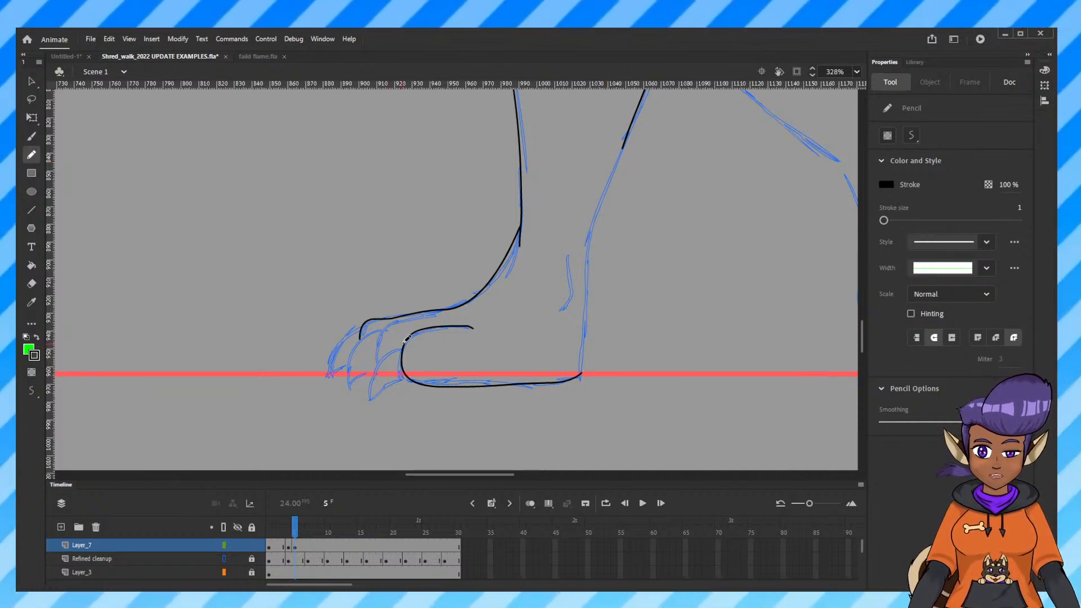
Ink the middle toe's line and the three pointed claws at the front of the planted foot.
left_click_drag(403, 342, 367, 391)
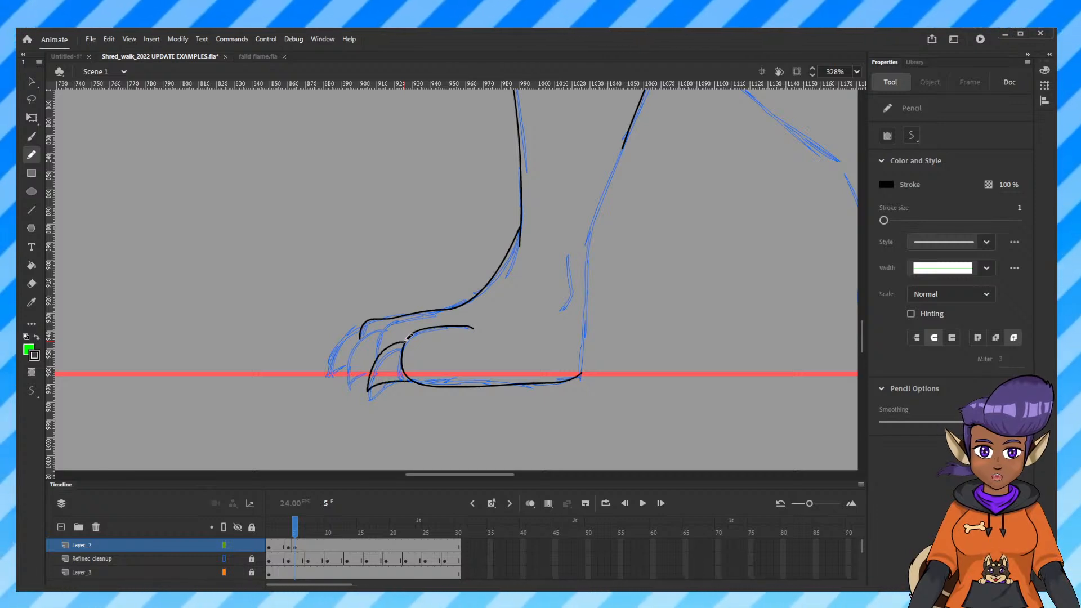
left_click_drag(409, 337, 418, 375)
key("ctrl+z")
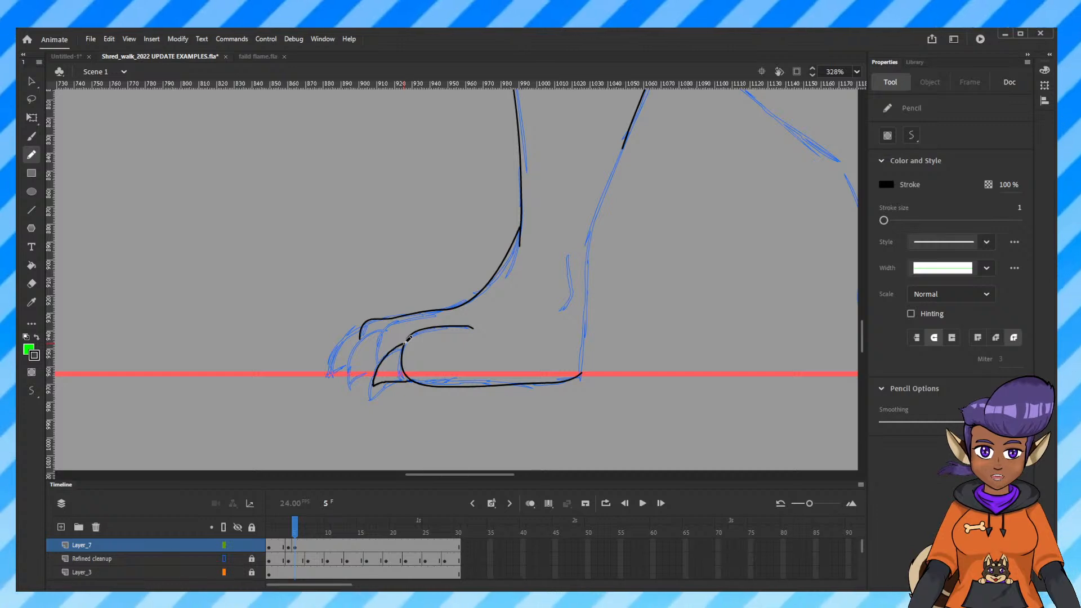
left_click_drag(406, 343, 412, 381)
left_click_drag(428, 318, 381, 335)
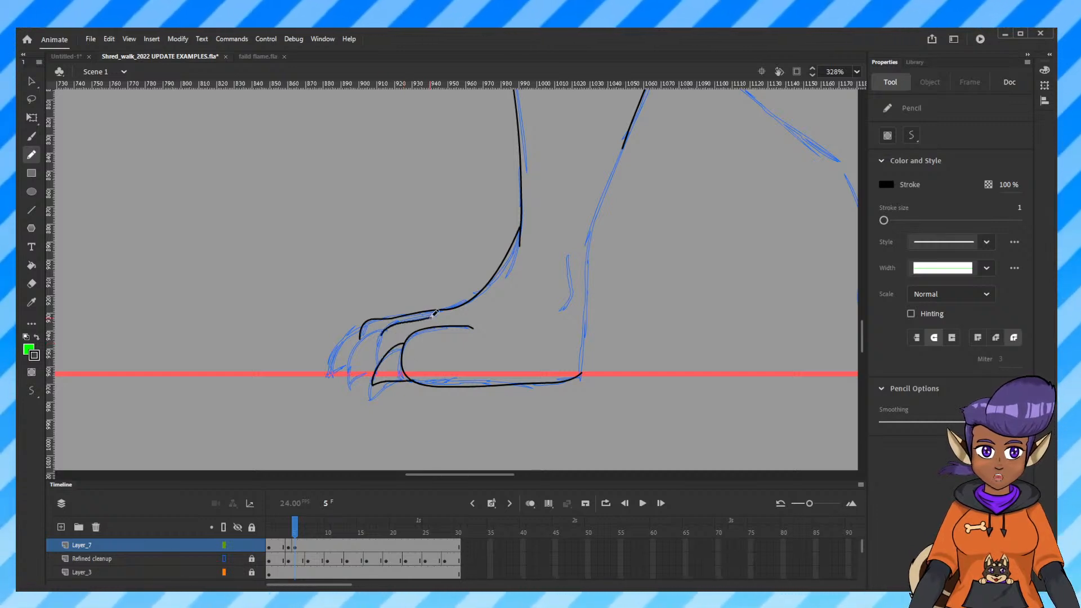
left_click_drag(436, 313, 332, 369)
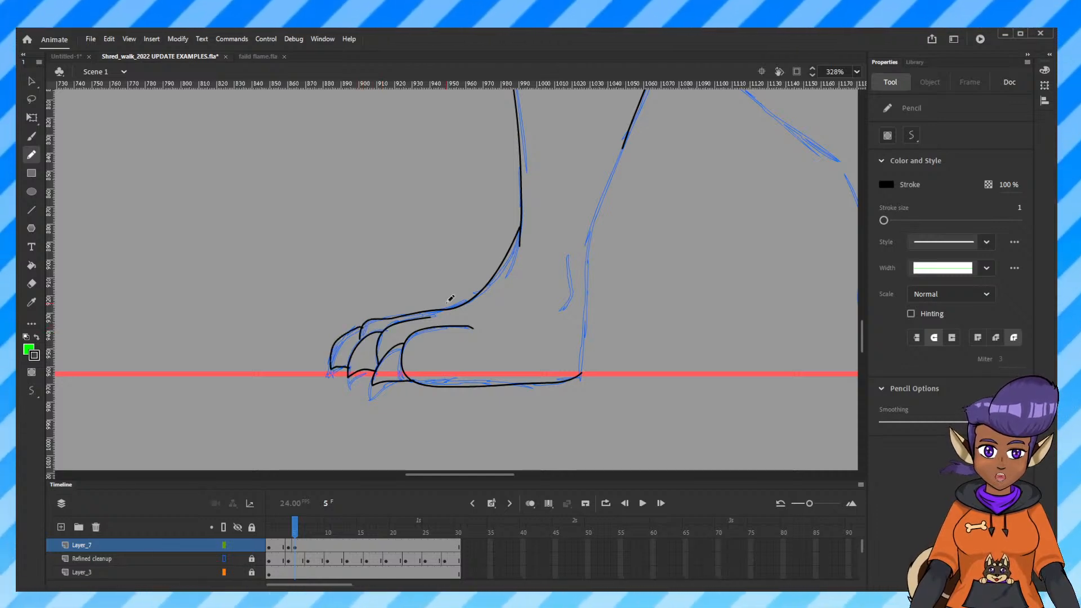
Trace the short ankle mark and continue the front leg's rear edge down to the heel.
left_click_drag(570, 257, 569, 257)
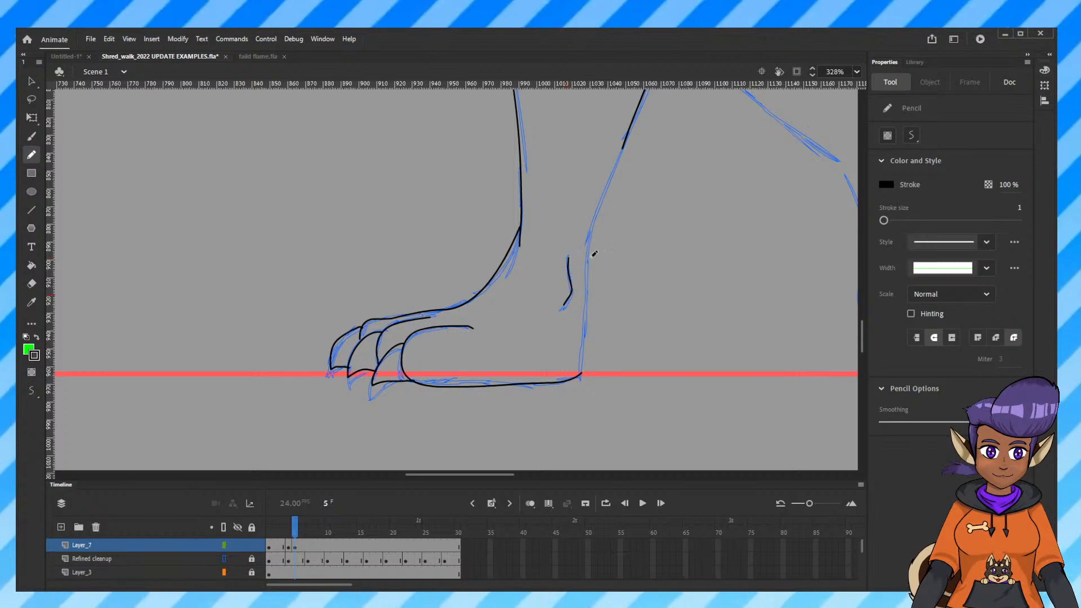
left_click_drag(622, 150, 598, 212)
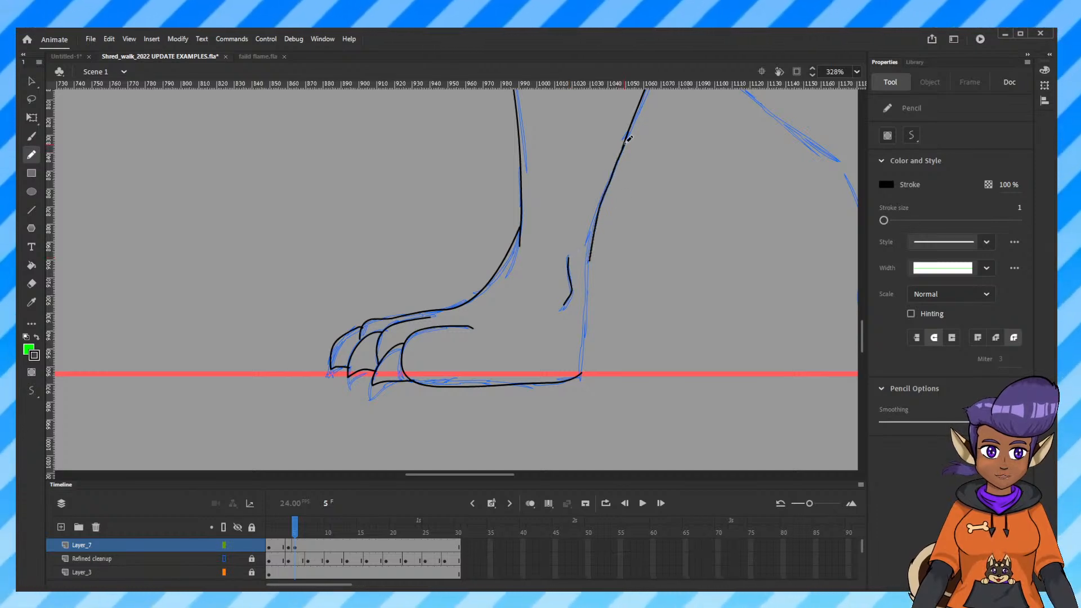
left_click_drag(590, 260, 581, 374)
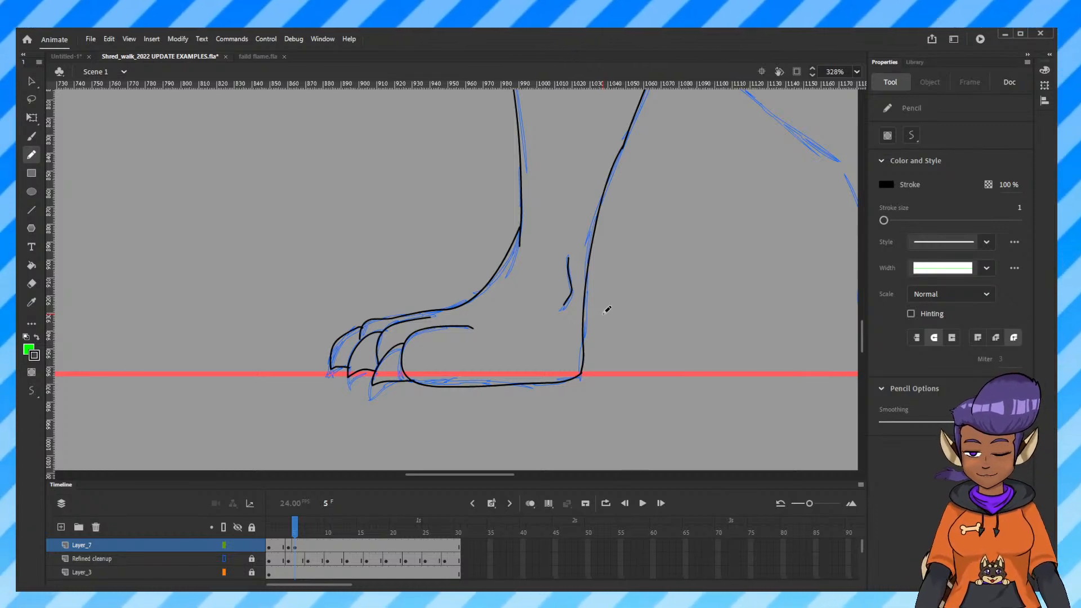
Erase the overlapping lines at the front leg's ankle and reshape the loose ends into one smooth curve onto the foot.
key("e")
left_click_drag(524, 231, 509, 253)
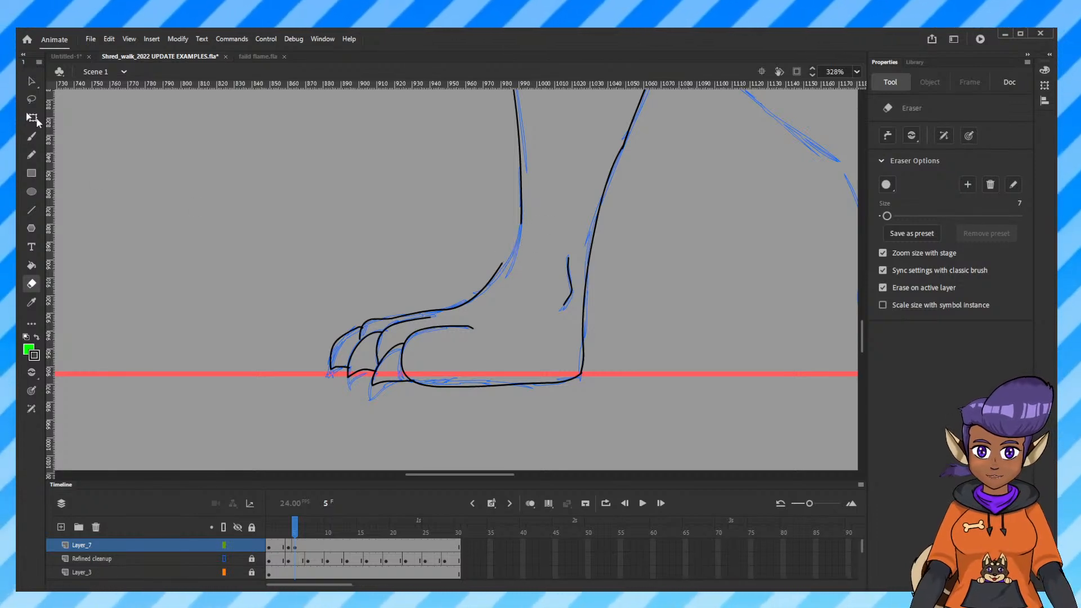
left_click(31, 83)
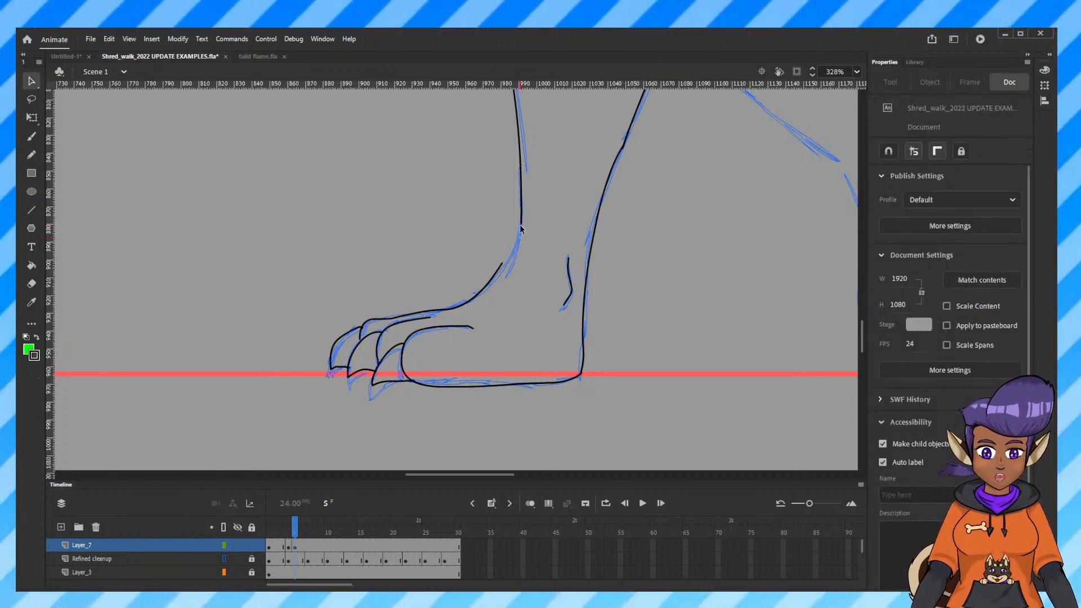
left_click_drag(521, 224, 516, 259)
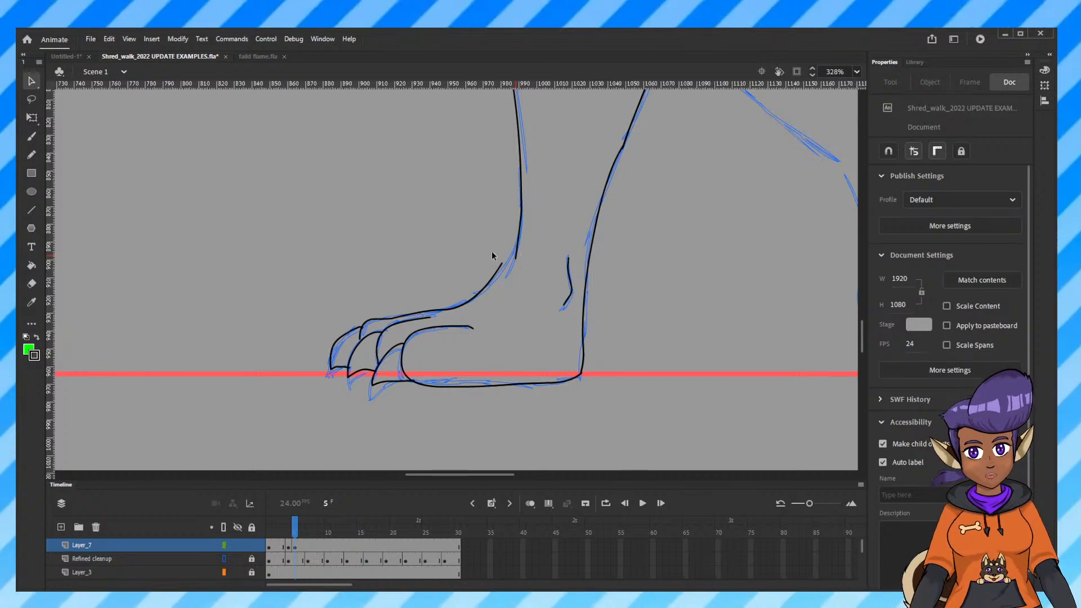
mouse_move(503, 263)
left_mouse_down()
mouse_move(515, 257)
mouse_move(503, 278)
left_mouse_up()
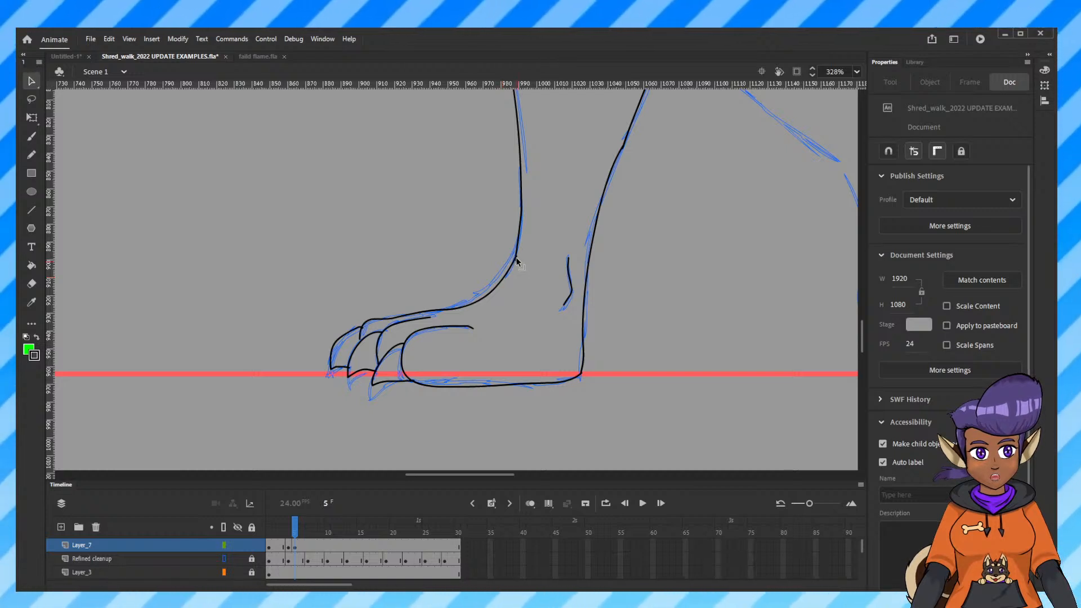
left_click(519, 262)
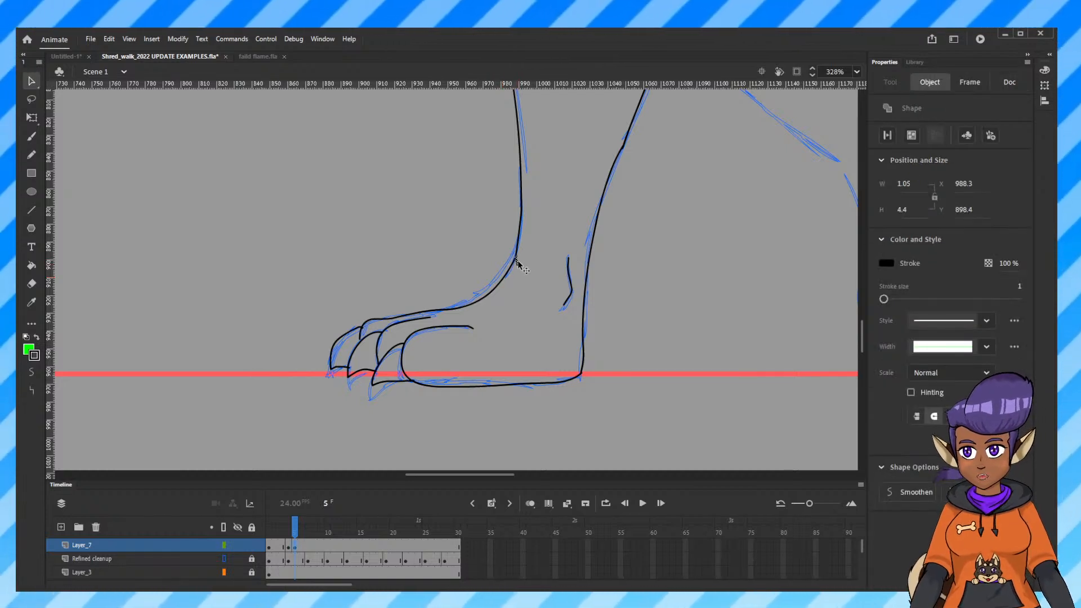
left_click(541, 264)
left_click(518, 258)
left_click(551, 257)
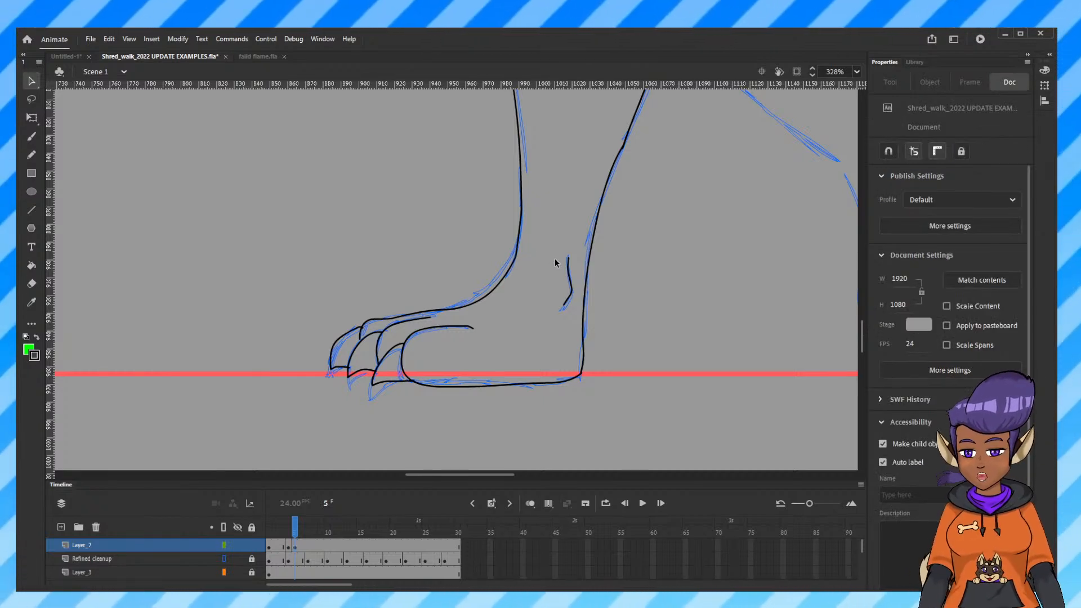
Move the inked drawing on Layer_7 from frame 5 to frame 4.
key("ctrl+minus")
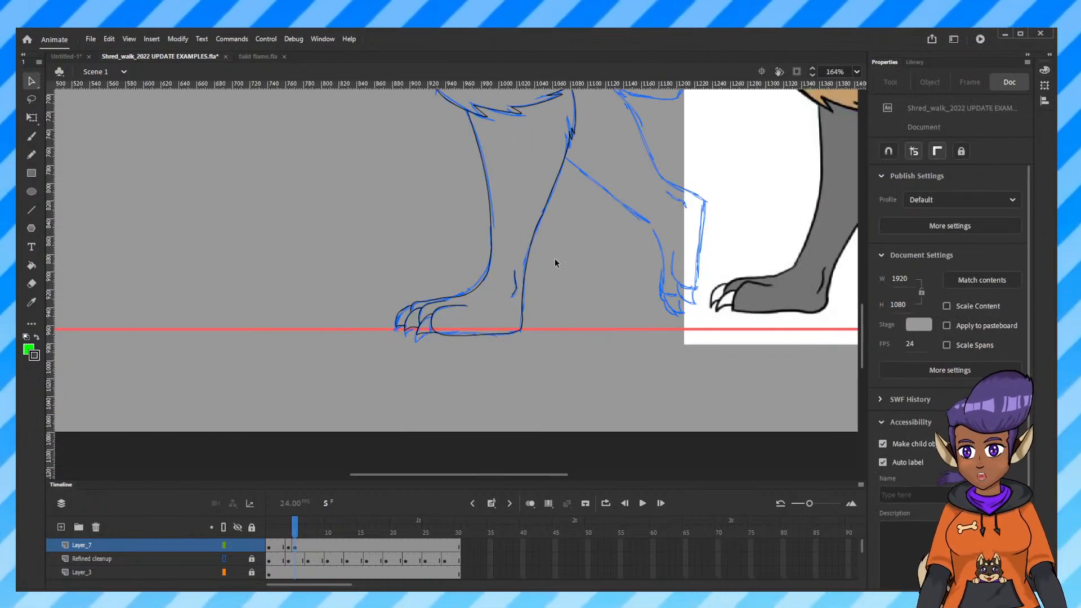
key("ctrl+equal")
mouse_move(891, 265)
left_mouse_down()
mouse_move(459, 296)
mouse_move(582, 231)
mouse_move(541, 258)
mouse_move(307, 312)
left_mouse_up()
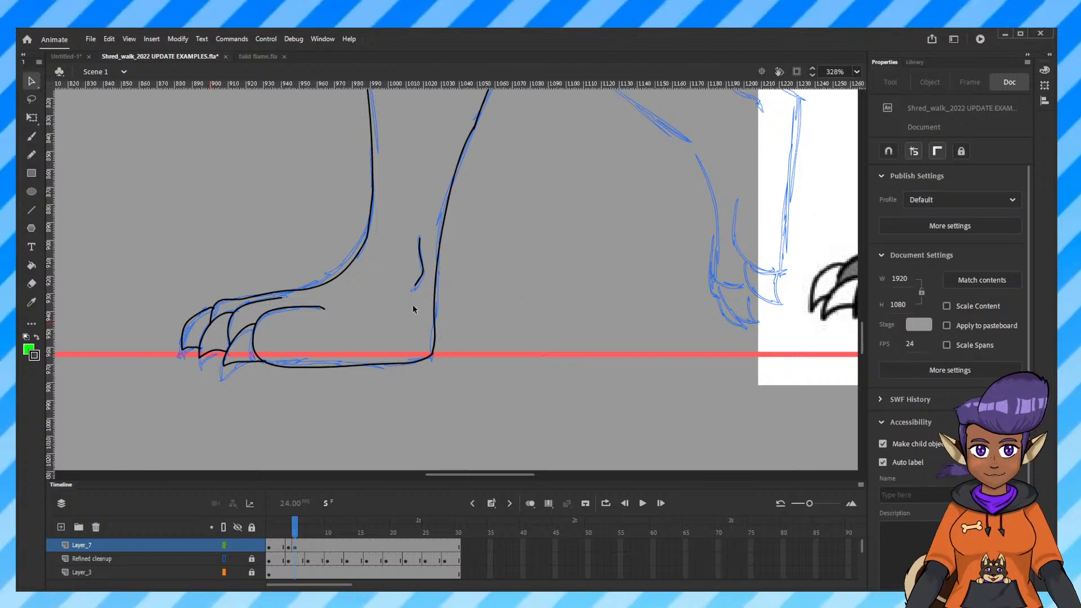
left_click_drag(729, 256, 572, 321)
left_click_drag(563, 254, 590, 341)
left_click_drag(535, 264, 536, 323)
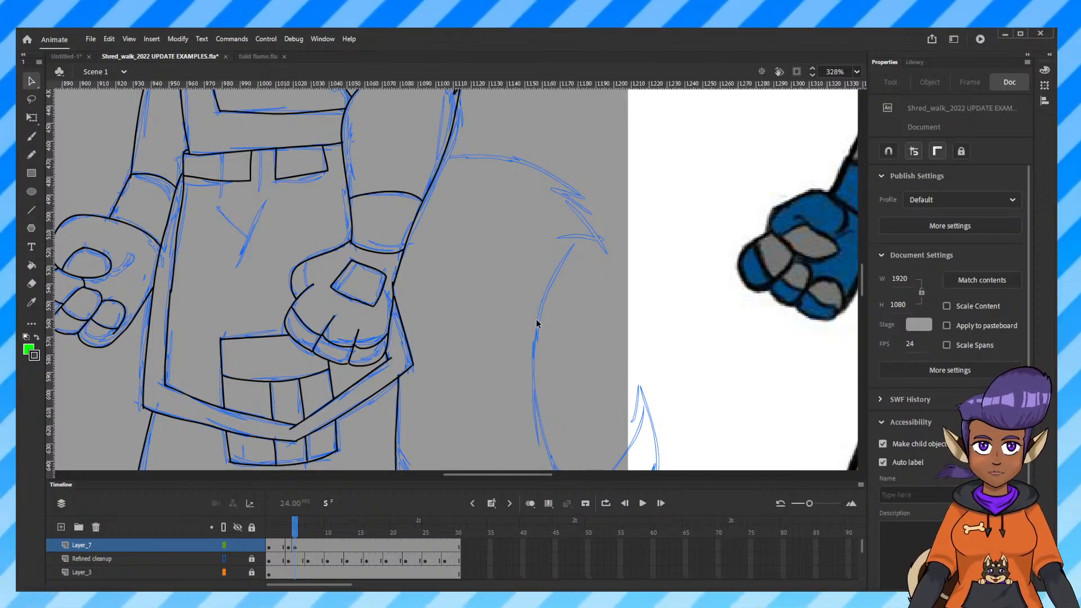
mouse_move(537, 323)
left_mouse_down()
mouse_move(526, 210)
mouse_move(555, 326)
mouse_move(579, 357)
mouse_move(631, 199)
left_mouse_up()
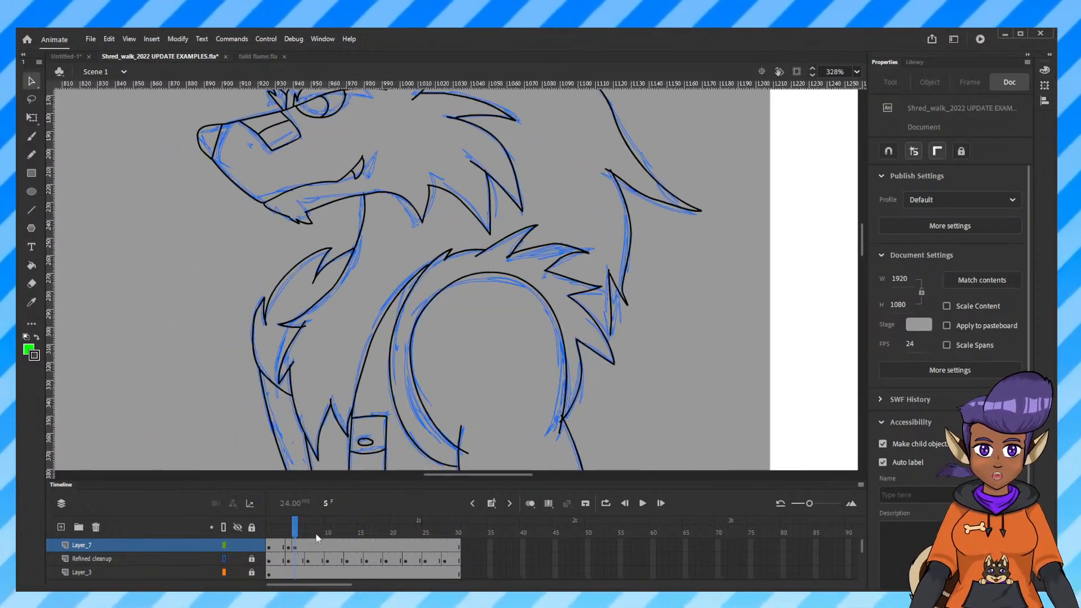
mouse_move(295, 532)
left_mouse_down()
mouse_move(276, 532)
mouse_move(290, 533)
left_mouse_up()
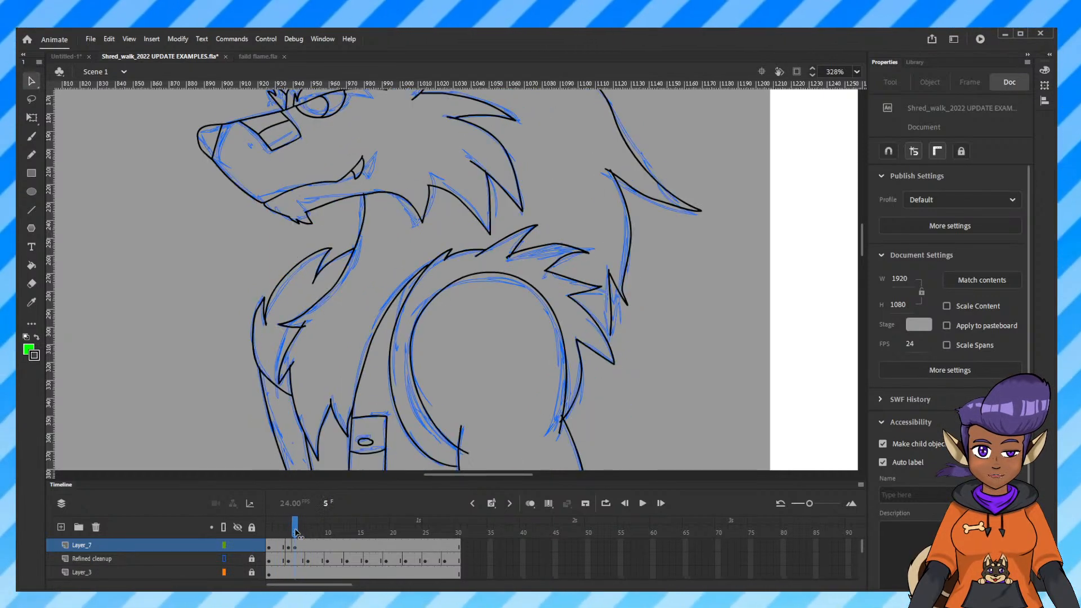
left_click(297, 546)
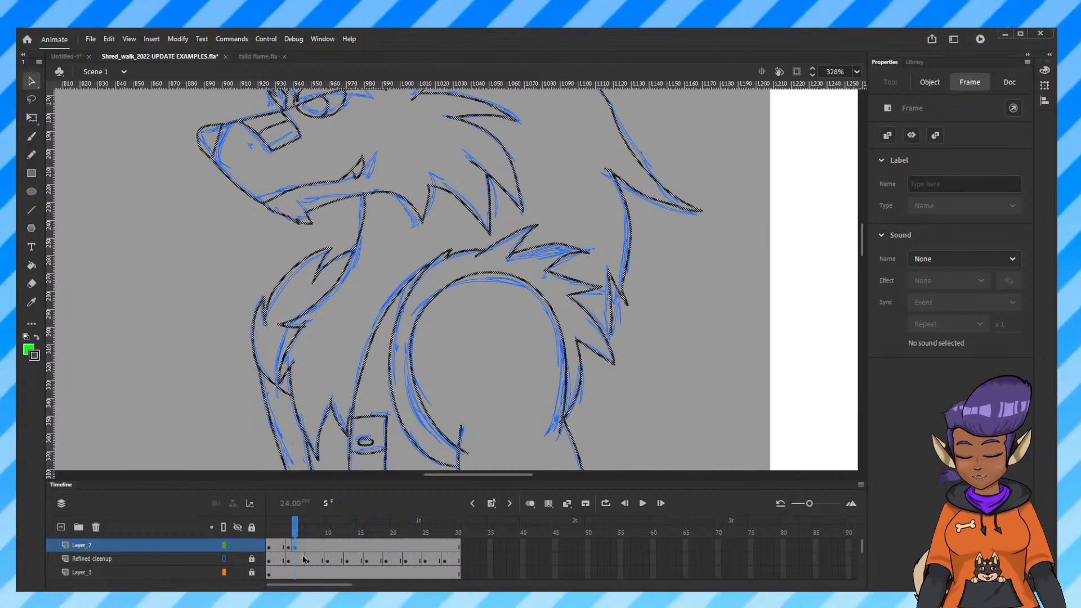
left_click(334, 577)
left_click(288, 546)
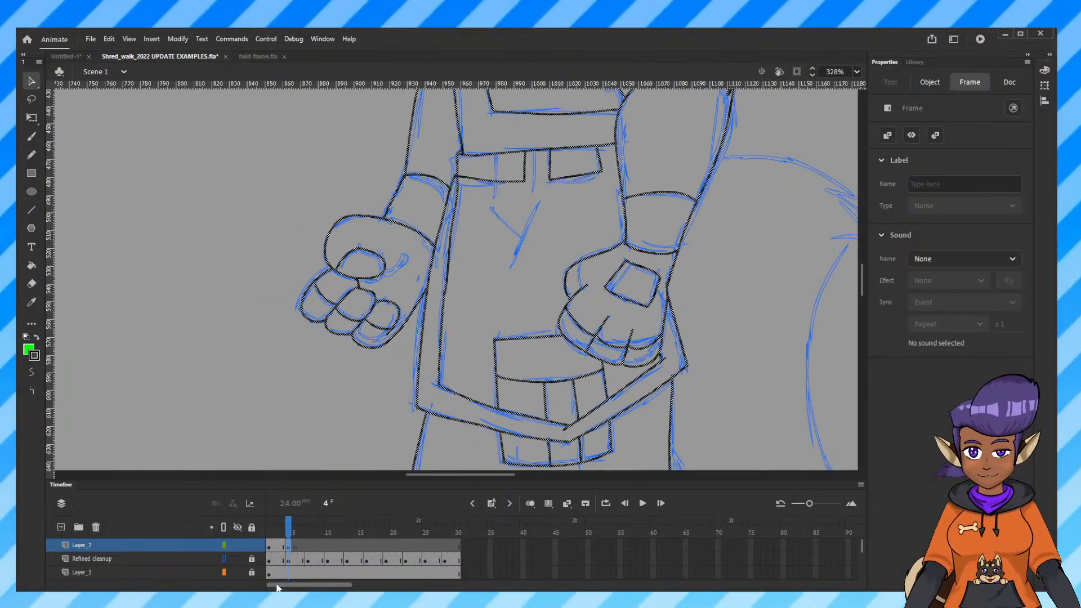
Compare the inked pose on frame 4 with the sketched pose on frame 1.
key("ctrl+minus")
key("ctrl+minus")
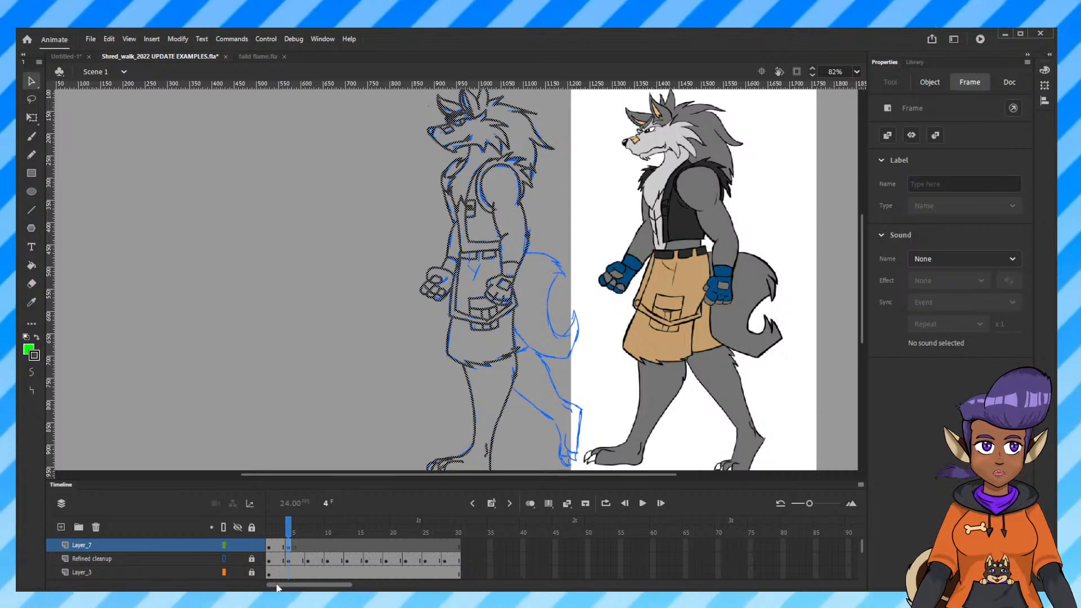
left_click(32, 154)
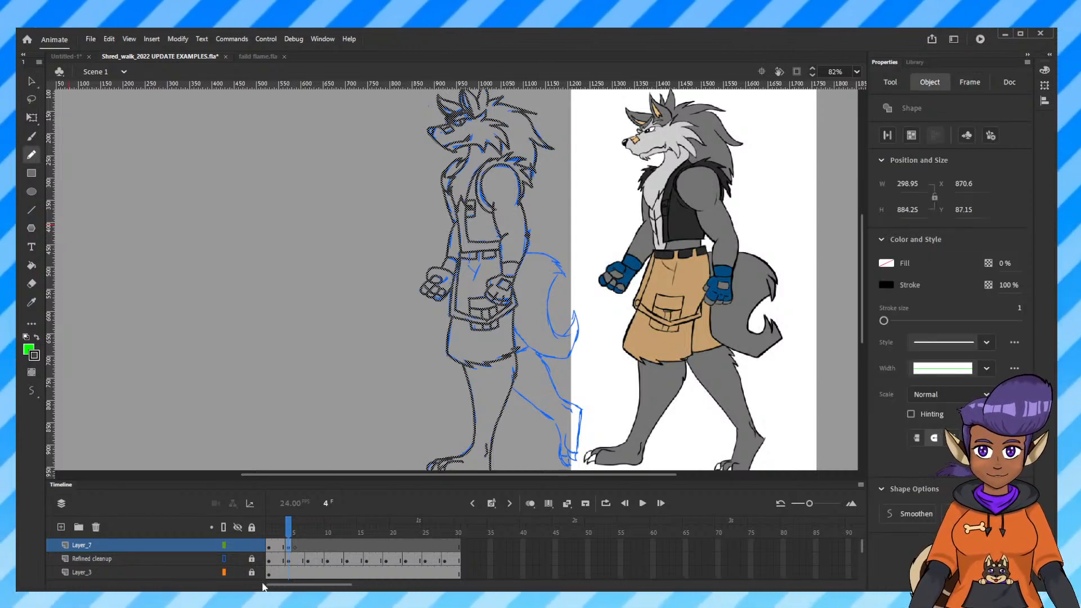
key("comma")
key("comma")
key("comma")
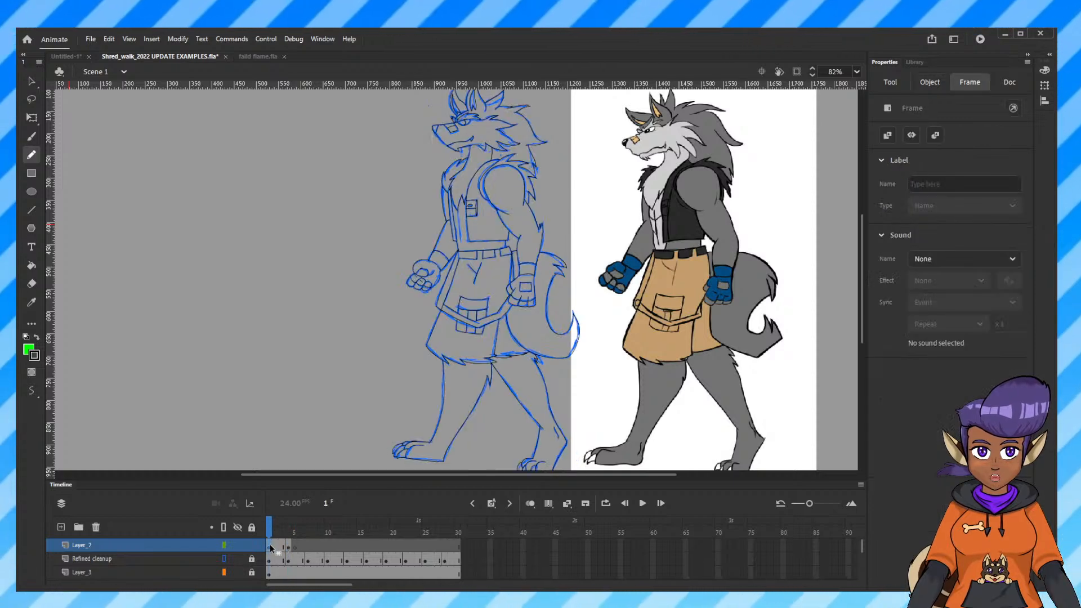
key("period")
key("period")
key("period")
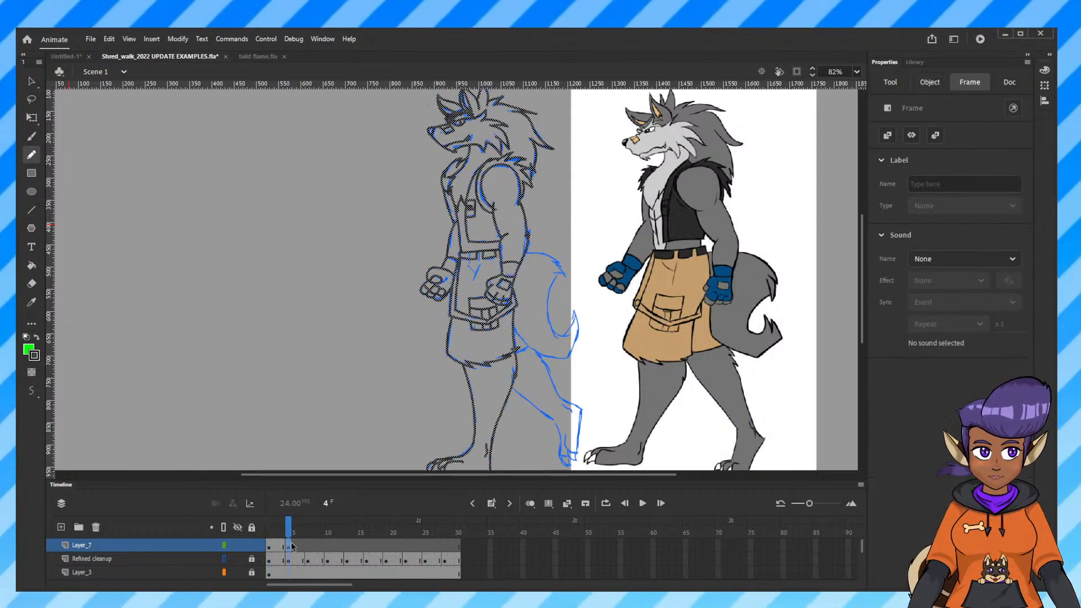
Ink the tail's outline from behind the near arm, around the jagged fur and curled tip, back to the shorts.
key("ctrl+equal")
key("ctrl+equal")
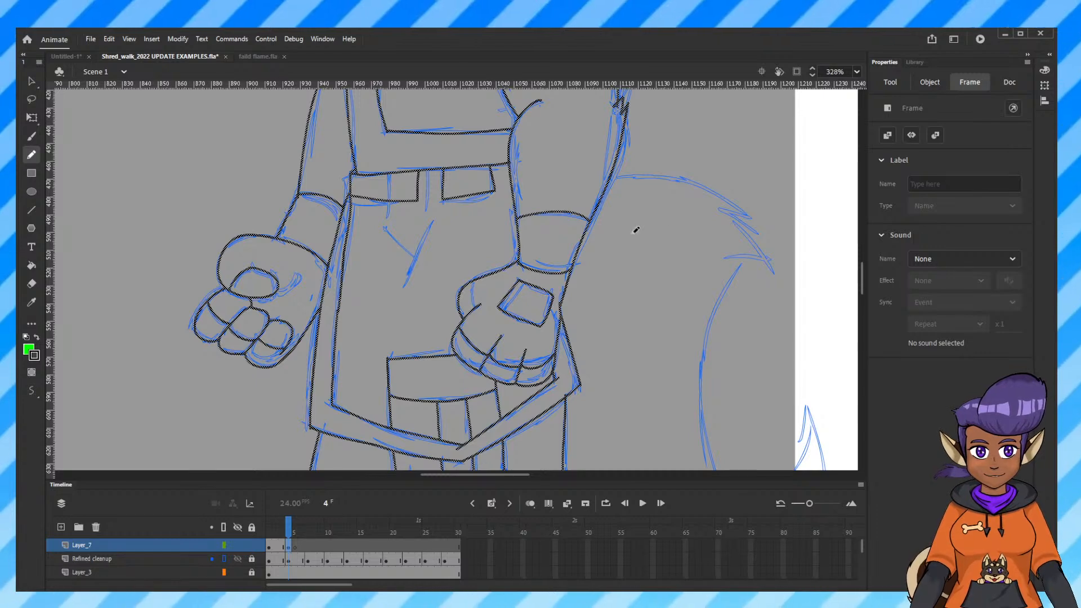
scroll(635, 229, "right", 5)
key("ctrl+shift+a")
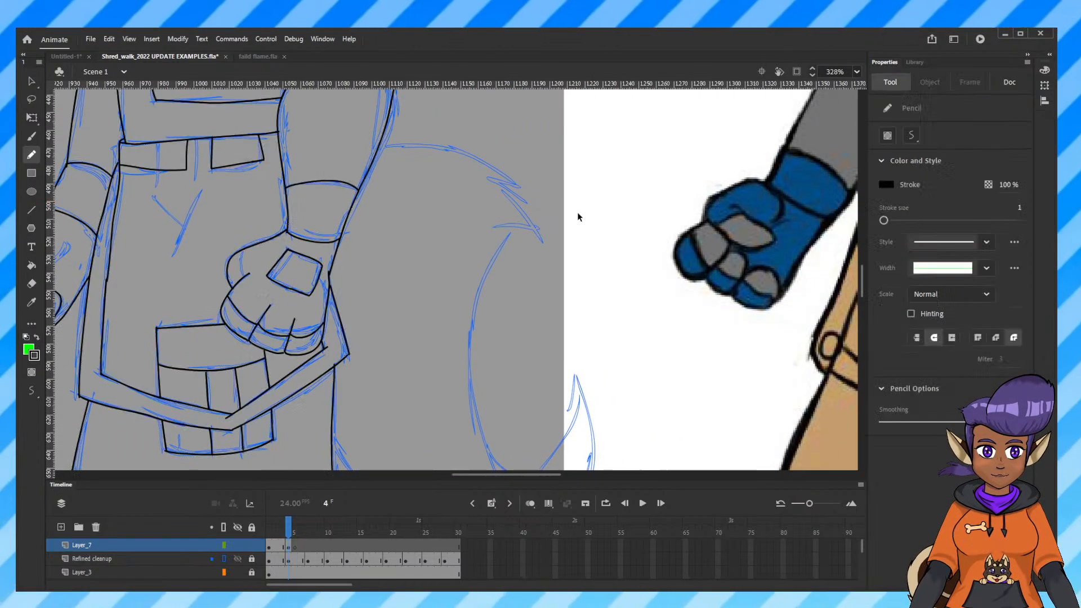
scroll(596, 267, "down", 2)
scroll(596, 267, "down", 1)
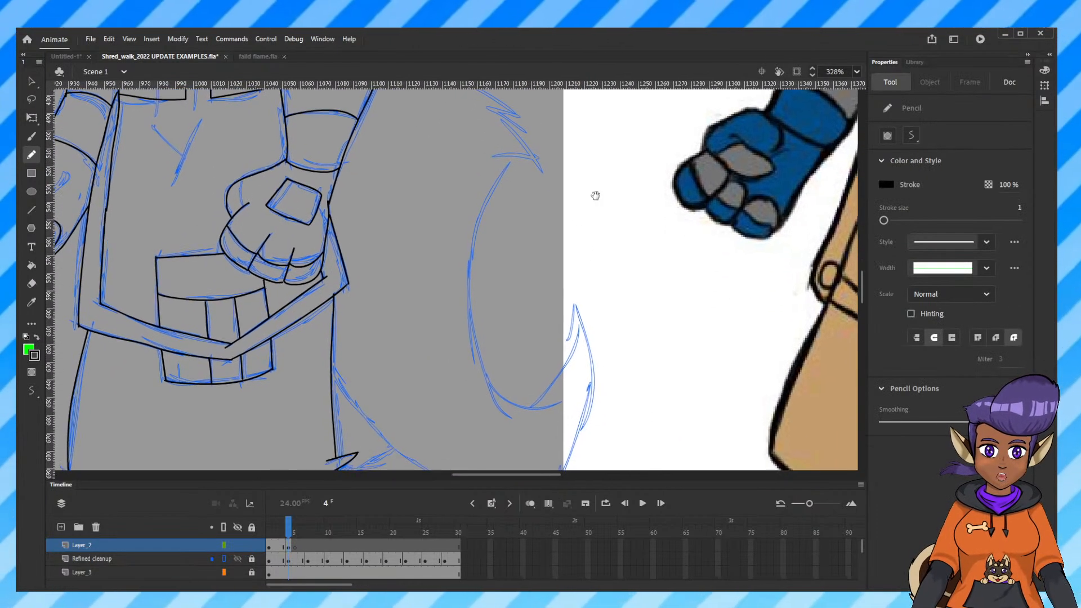
key("ctrl+minus")
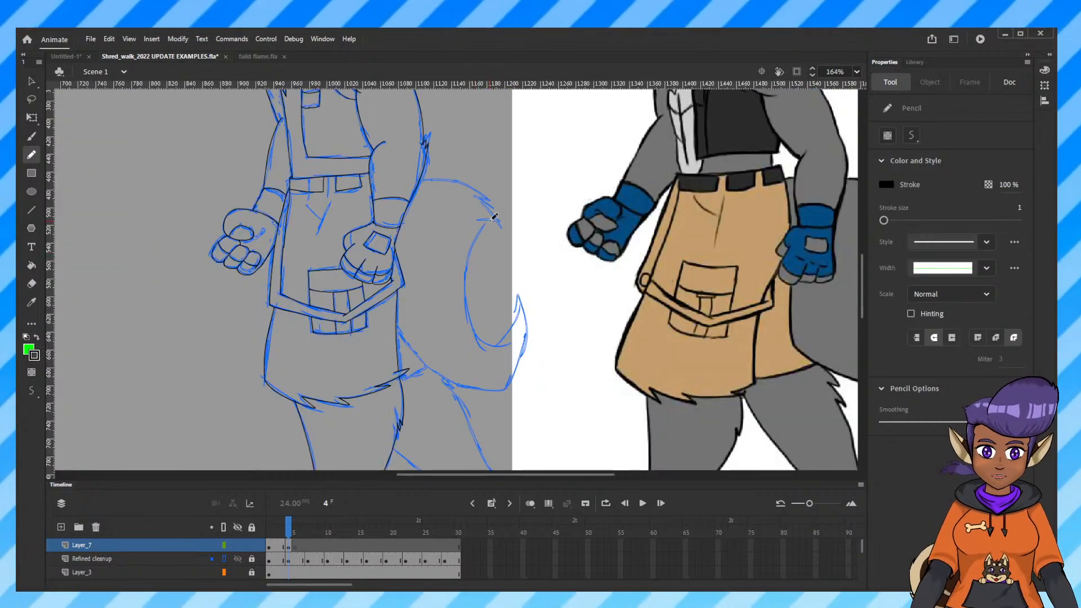
mouse_move(427, 178)
left_mouse_down()
mouse_move(482, 194)
mouse_move(500, 224)
mouse_move(477, 222)
mouse_move(499, 226)
mouse_move(491, 221)
mouse_move(475, 237)
mouse_move(465, 291)
mouse_move(486, 349)
mouse_move(511, 333)
mouse_move(521, 309)
mouse_move(509, 388)
mouse_move(448, 380)
mouse_move(402, 334)
left_mouse_up()
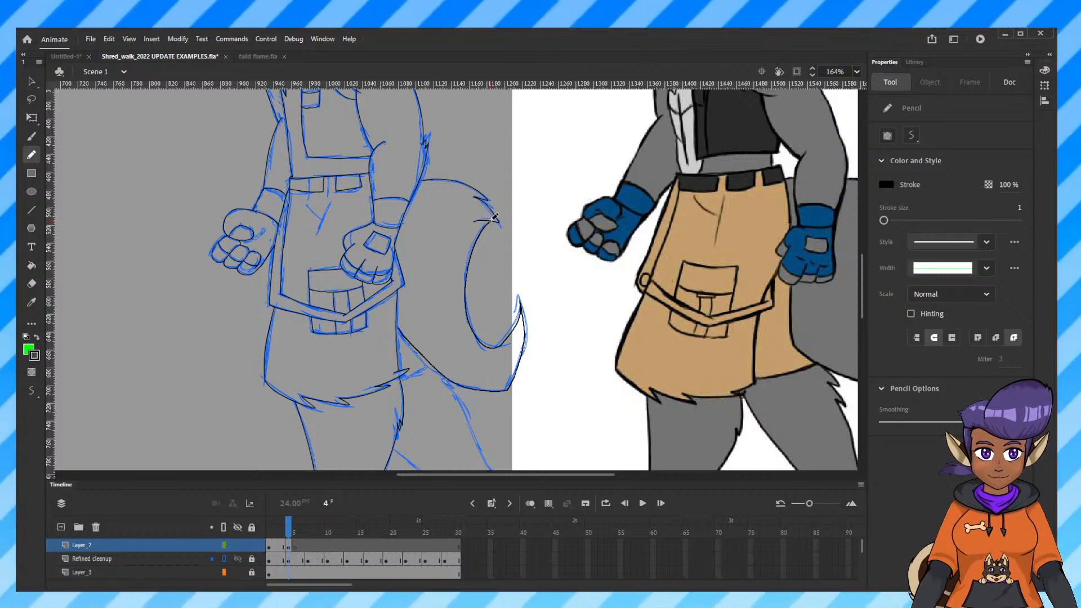
key("ctrl+z")
key("ctrl+z")
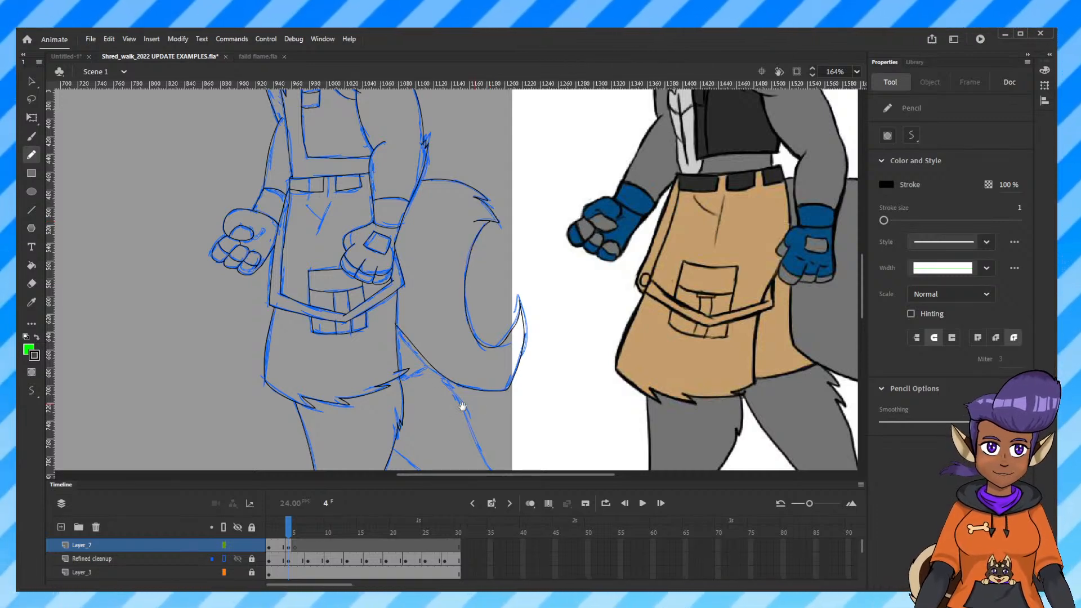
Ink the short piece of the shorts' hem between the front leg and the underside of the tail.
left_click_drag(464, 405, 463, 217)
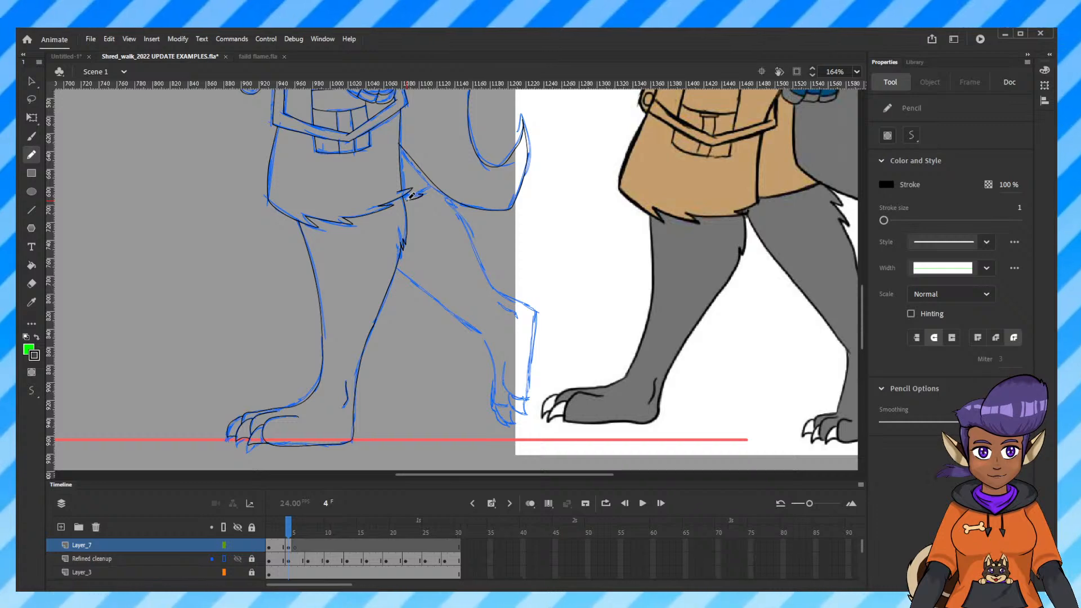
key("ctrl+equal")
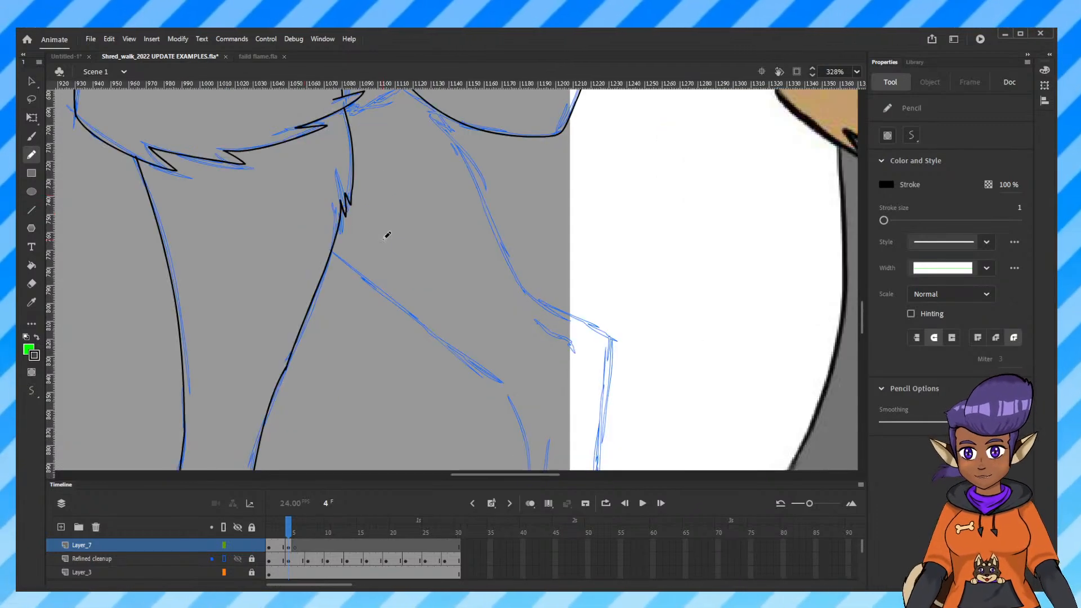
mouse_move(430, 114)
left_mouse_down()
mouse_move(395, 222)
mouse_move(360, 217)
mouse_move(400, 194)
mouse_move(337, 220)
left_mouse_up()
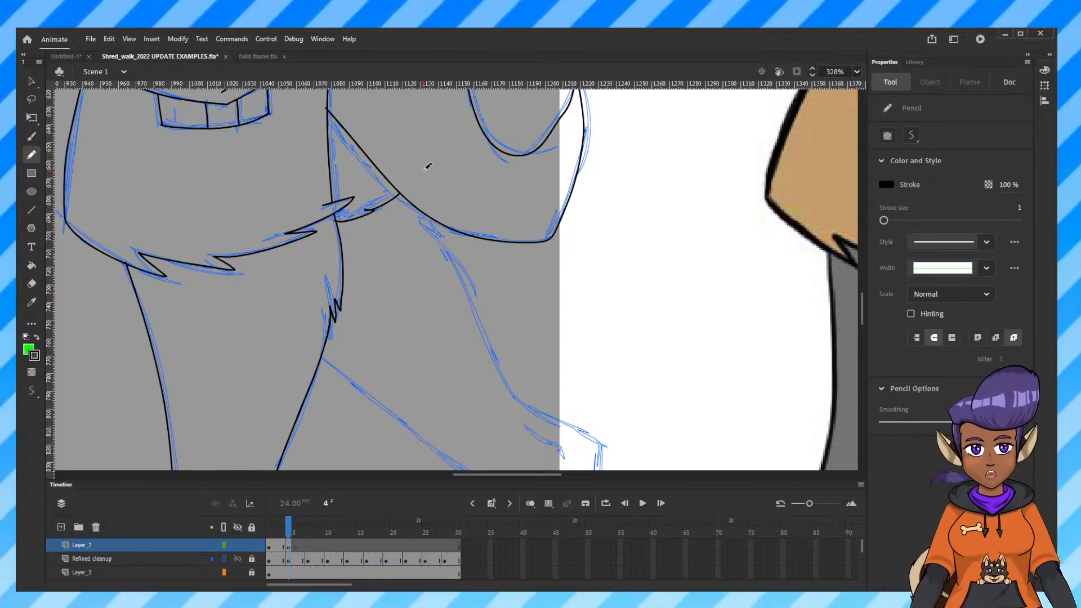
Ink the rear leg's back edge from a small fur tuft under the tail down to just above the heel.
left_click_drag(531, 309, 485, 238)
left_click_drag(398, 148, 456, 241)
key("ctrl+z")
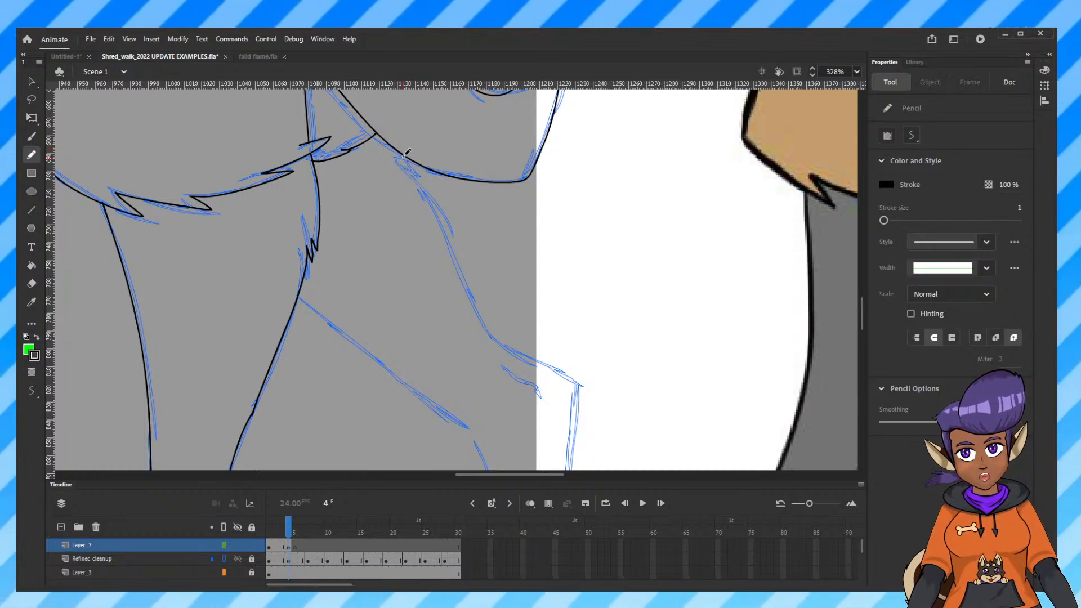
left_click_drag(399, 150, 409, 163)
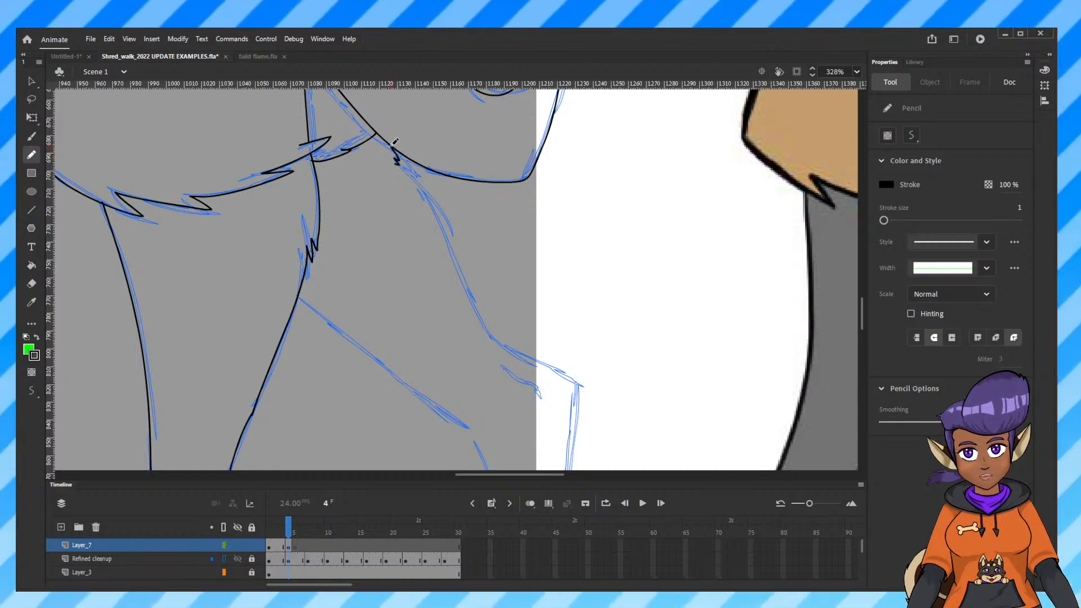
mouse_move(403, 172)
left_mouse_down()
mouse_move(480, 337)
mouse_move(519, 381)
left_mouse_up()
key("ctrl+z")
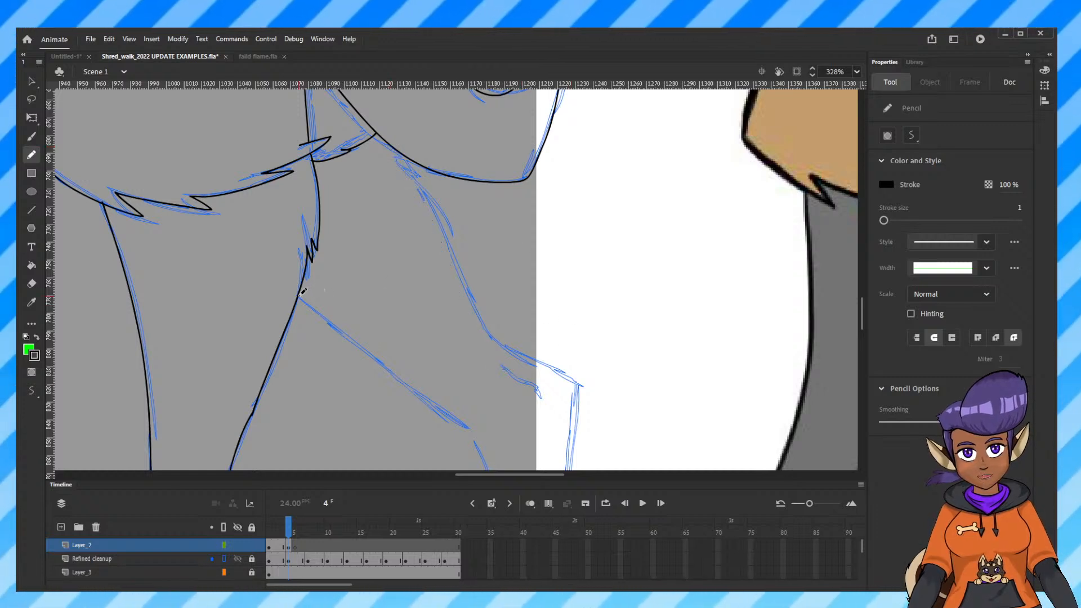
left_click_drag(316, 308, 300, 295)
key("ctrl+z")
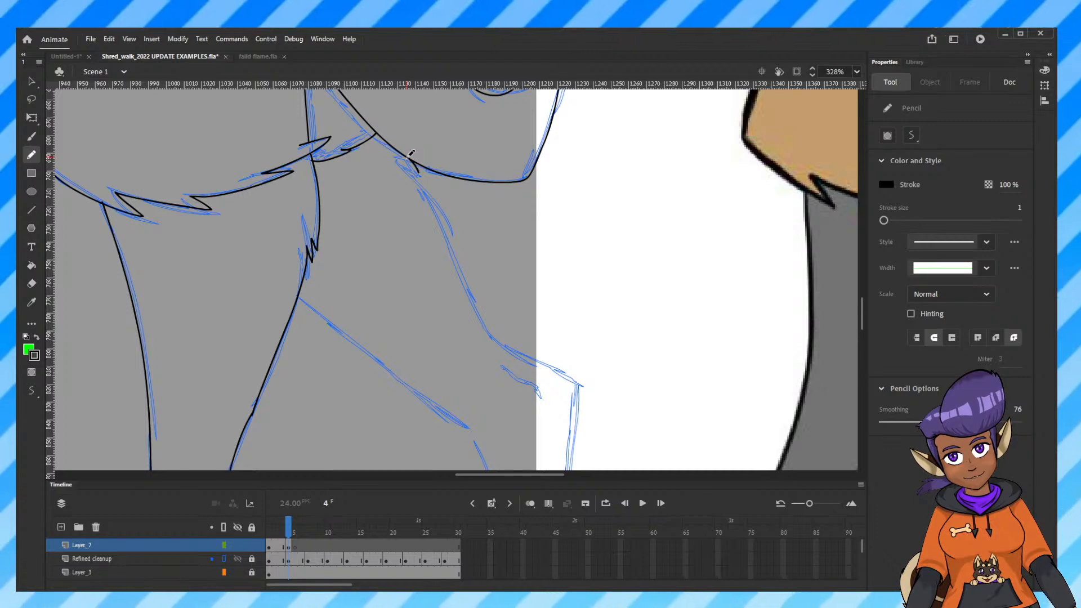
left_click_drag(413, 168, 497, 341)
Ink the rear leg's forward edge from the front leg down over the ankle and foot to the base of the toes.
left_click_drag(590, 393, 544, 229)
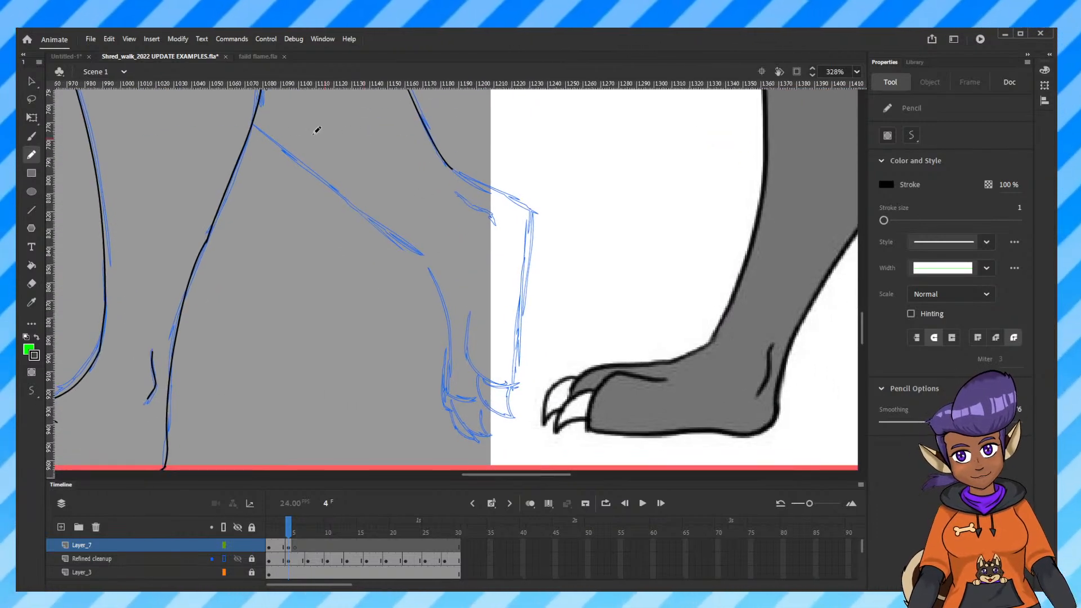
left_click_drag(260, 117, 344, 198)
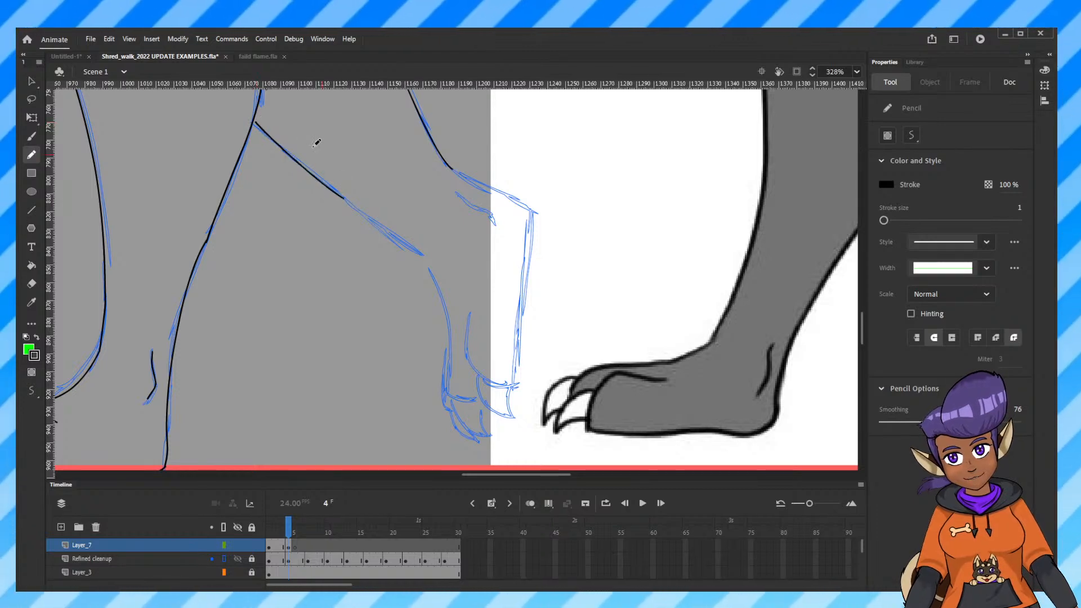
key("ctrl+z")
mouse_move(260, 116)
left_mouse_down()
mouse_move(291, 161)
mouse_move(367, 214)
left_mouse_up()
key("ctrl+z")
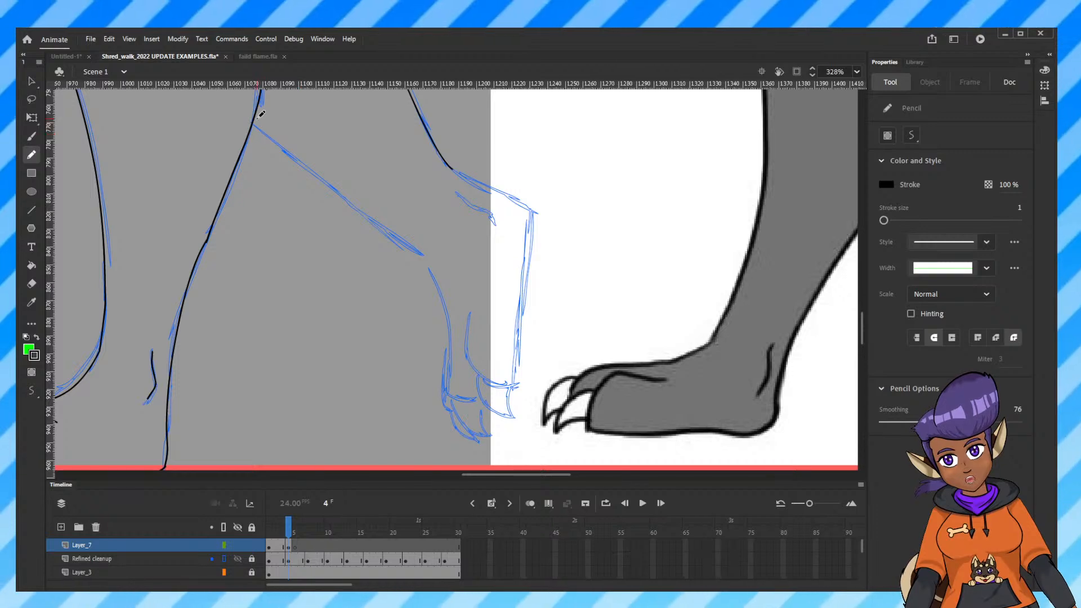
left_click_drag(257, 120, 422, 250)
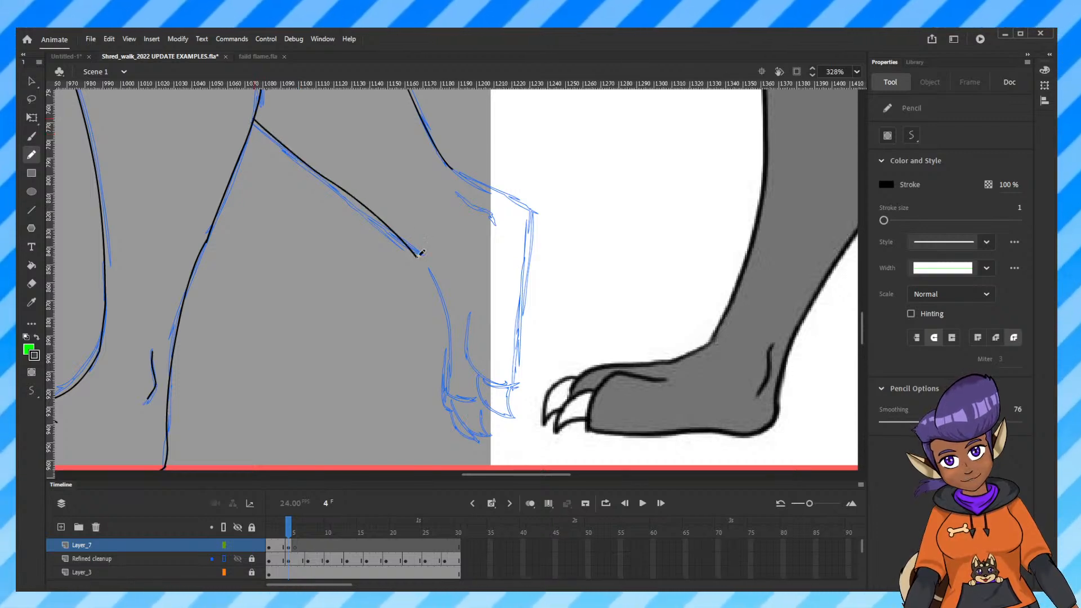
key("ctrl+z")
mouse_move(257, 120)
left_mouse_down()
mouse_move(426, 268)
mouse_move(443, 309)
mouse_move(445, 389)
mouse_move(466, 402)
left_mouse_up()
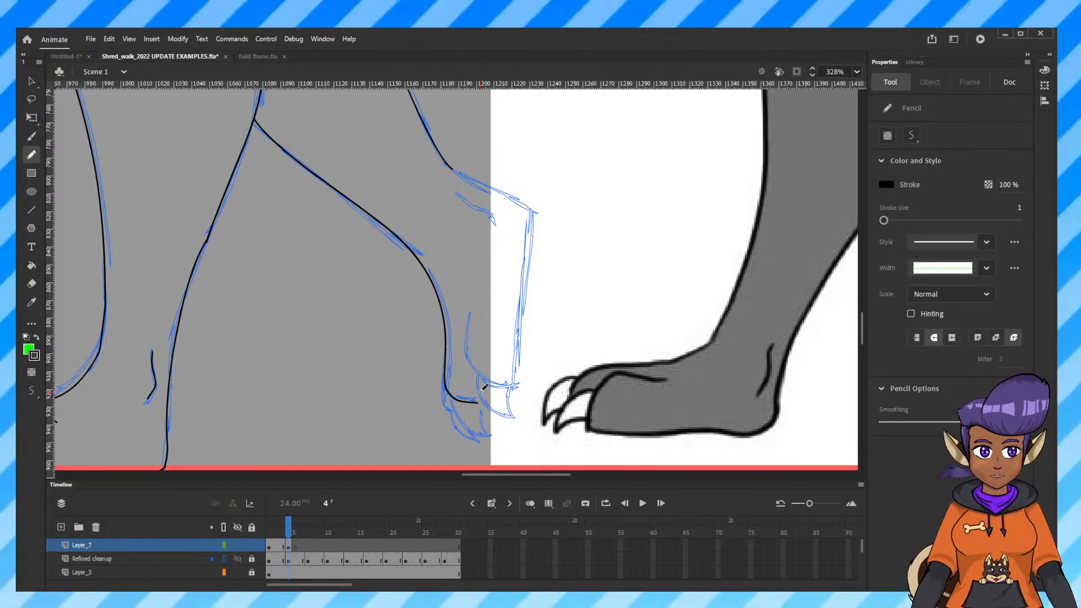
Ink the rear foot's near toe line and toe base, continuing up the sole to the heel corner.
left_click_drag(470, 309, 470, 372)
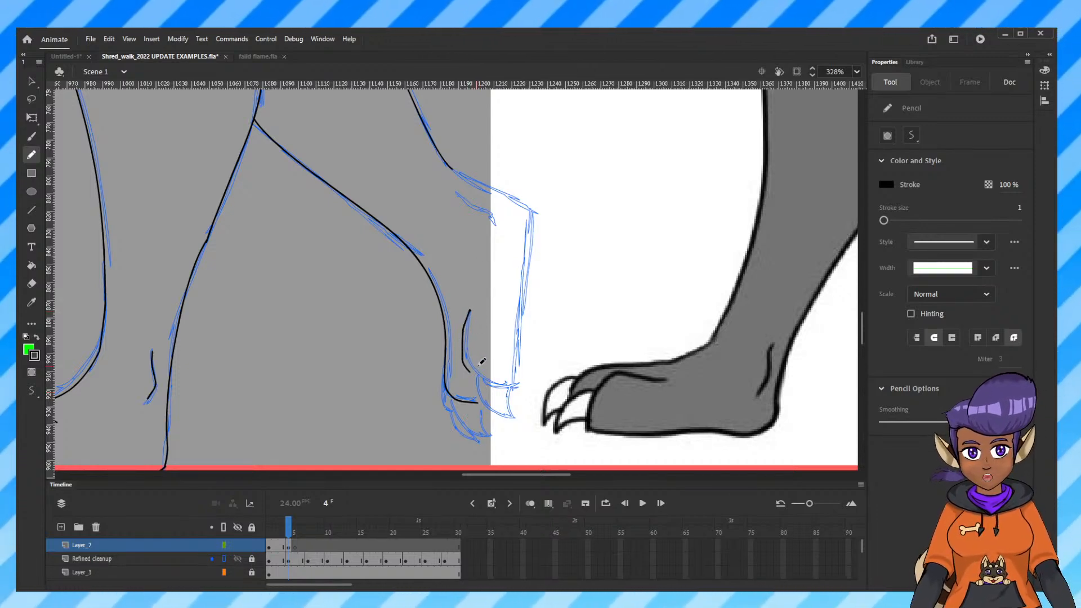
key("ctrl+z")
mouse_move(470, 309)
left_mouse_down()
mouse_move(469, 359)
mouse_move(510, 385)
mouse_move(529, 211)
left_mouse_up()
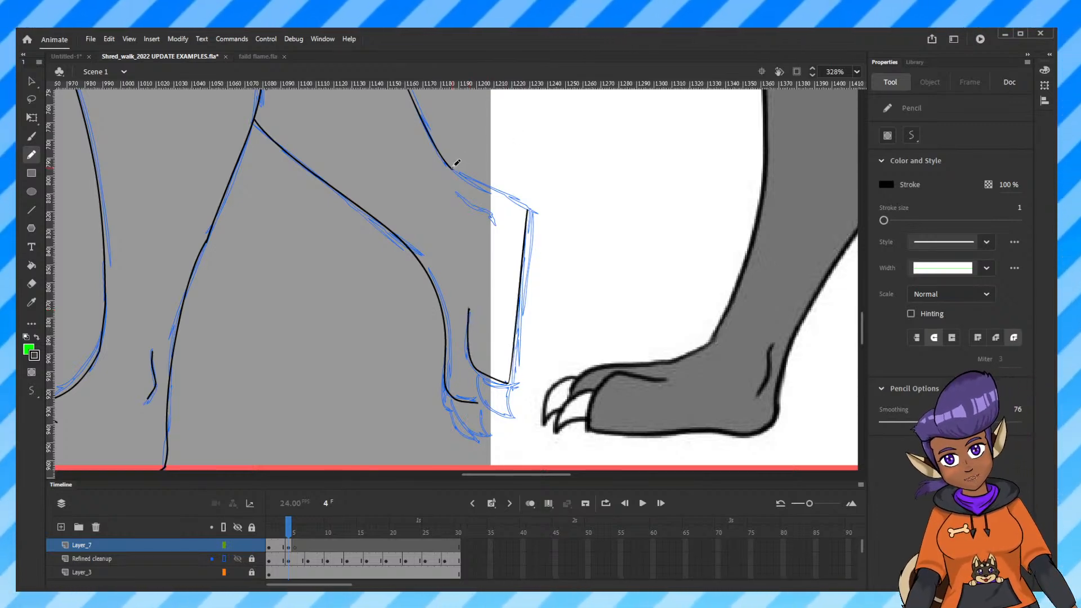
Ink the rear heel's upper edge from the back of the leg to the corner at the top of the sole.
left_click_drag(453, 167, 530, 211)
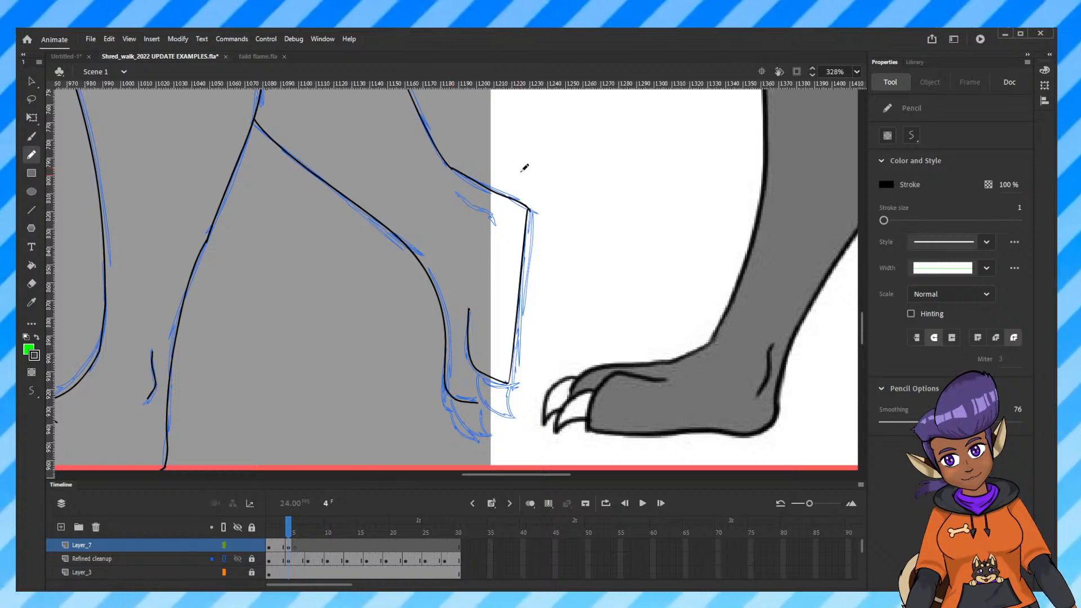
key("ctrl+z")
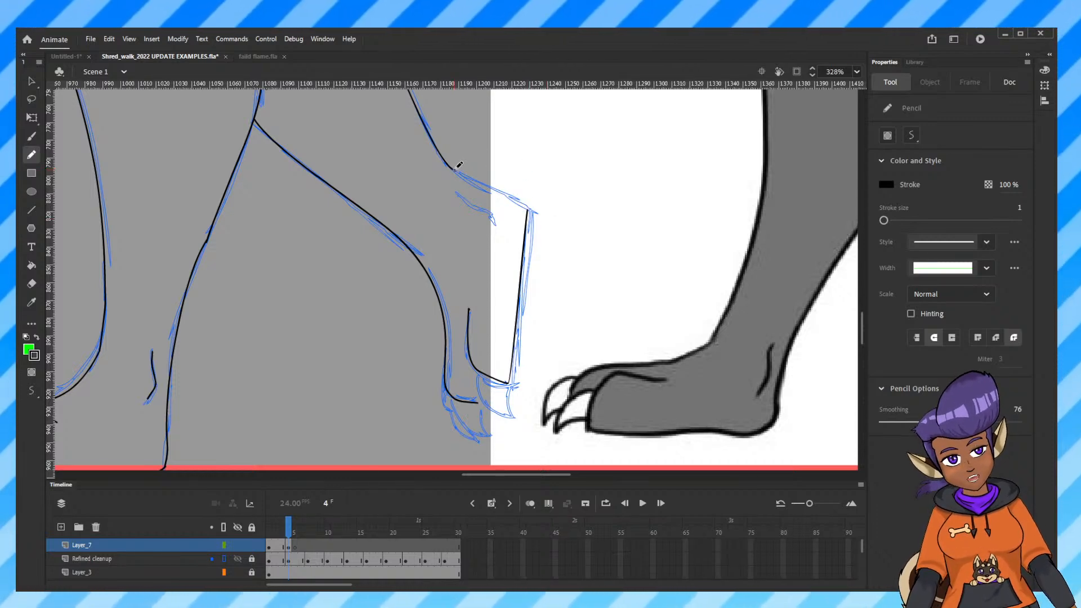
left_click_drag(456, 168, 526, 210)
key("ctrl+z")
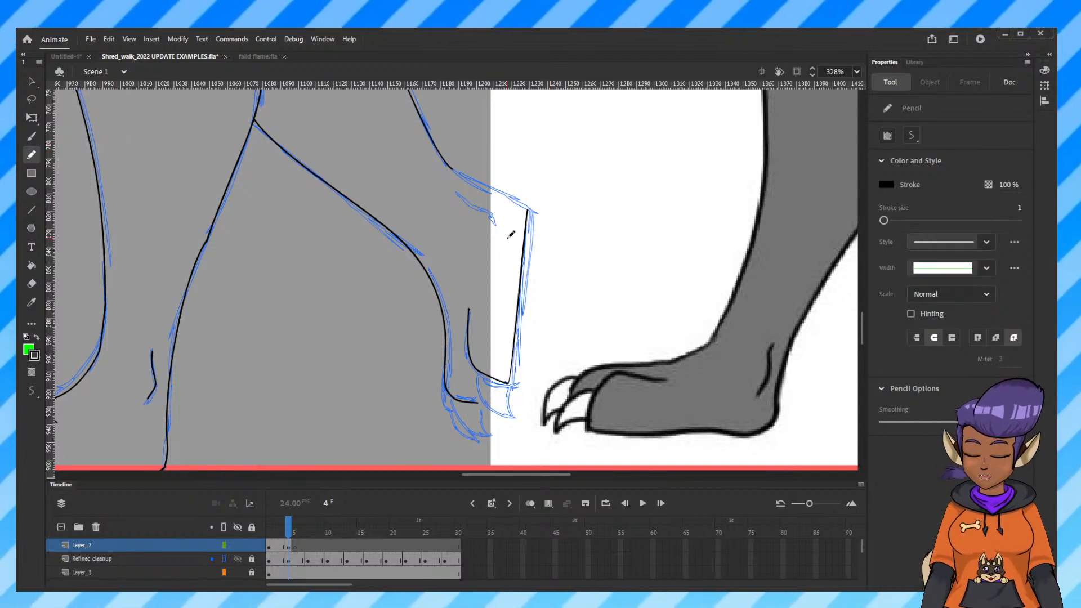
key("ctrl+equal")
left_click_drag(543, 135, 511, 232)
left_click_drag(413, 152, 564, 232)
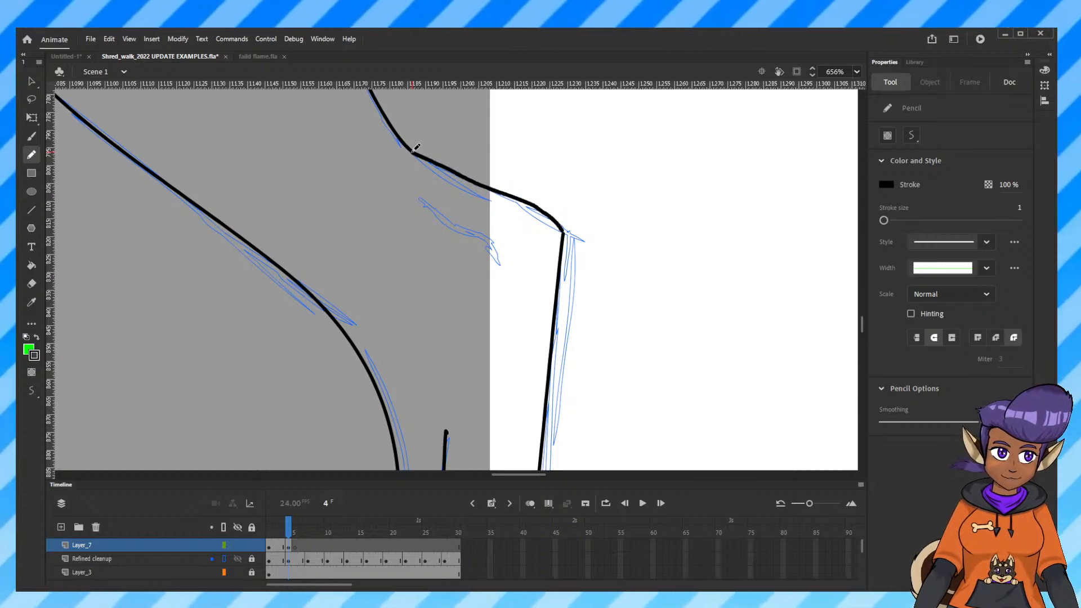
key("ctrl+z")
Ink the rear foot's near claw and extend the neighbouring toe's base line to meet it.
mouse_move(555, 433)
left_mouse_down()
mouse_move(611, 179)
mouse_move(592, 113)
left_mouse_up()
mouse_move(504, 244)
left_mouse_down()
mouse_move(515, 305)
mouse_move(562, 337)
mouse_move(564, 269)
left_mouse_up()
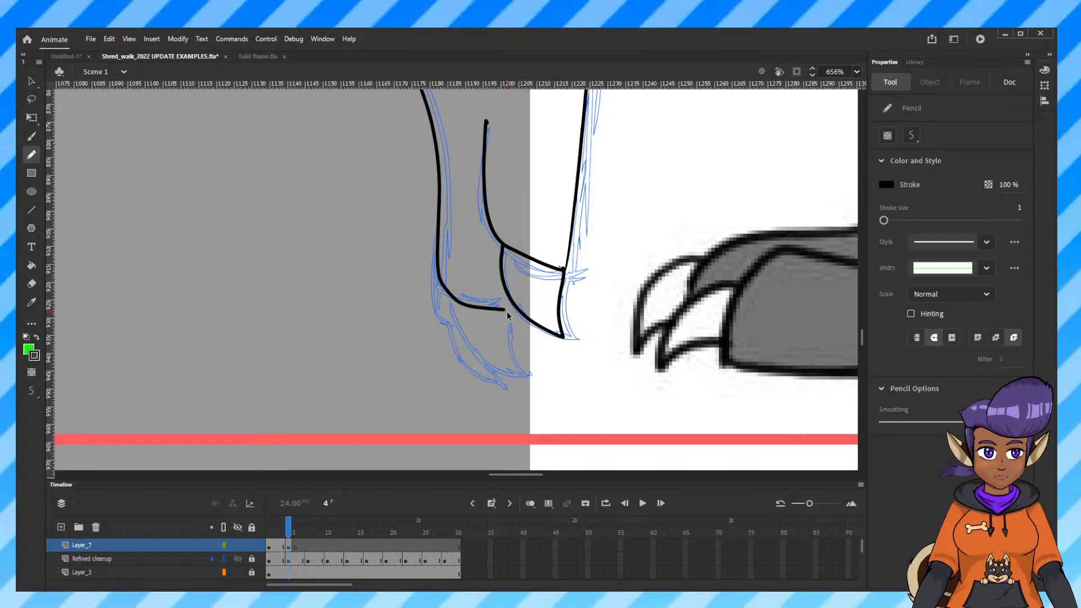
left_click(31, 80)
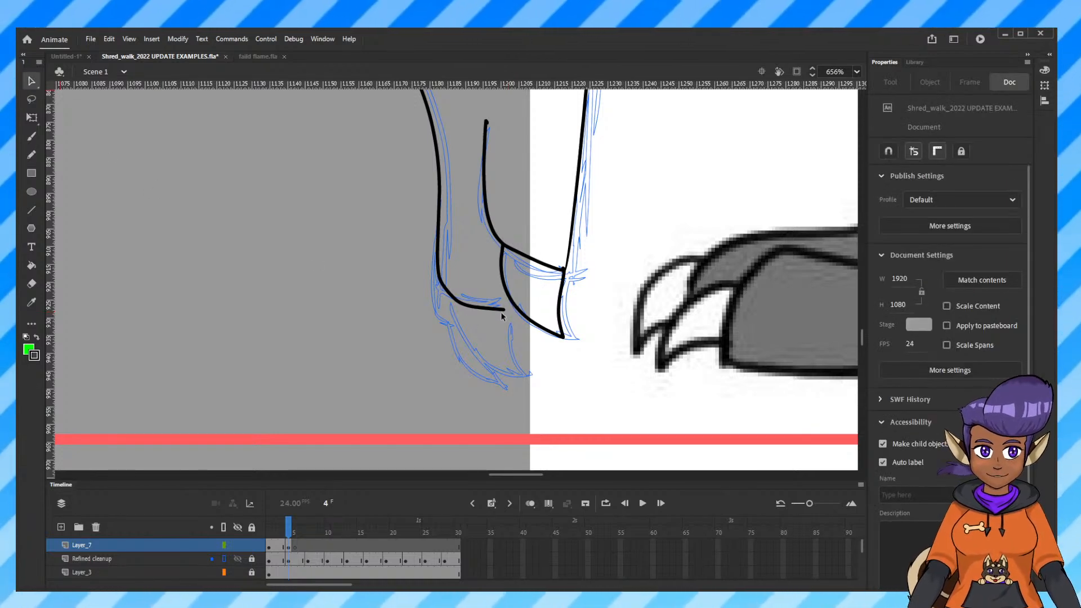
left_click_drag(504, 309, 518, 307)
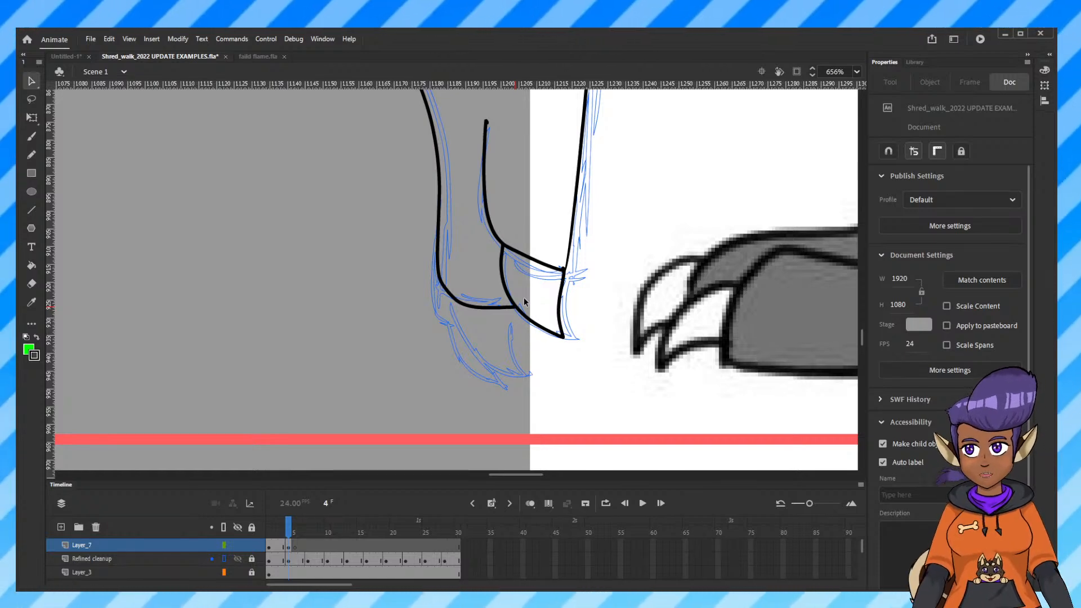
Ink the rear foot's middle claw and the far toe with its claw behind it.
left_click(31, 154)
mouse_move(458, 298)
left_mouse_down()
mouse_move(465, 322)
mouse_move(520, 351)
mouse_move(515, 310)
left_mouse_up()
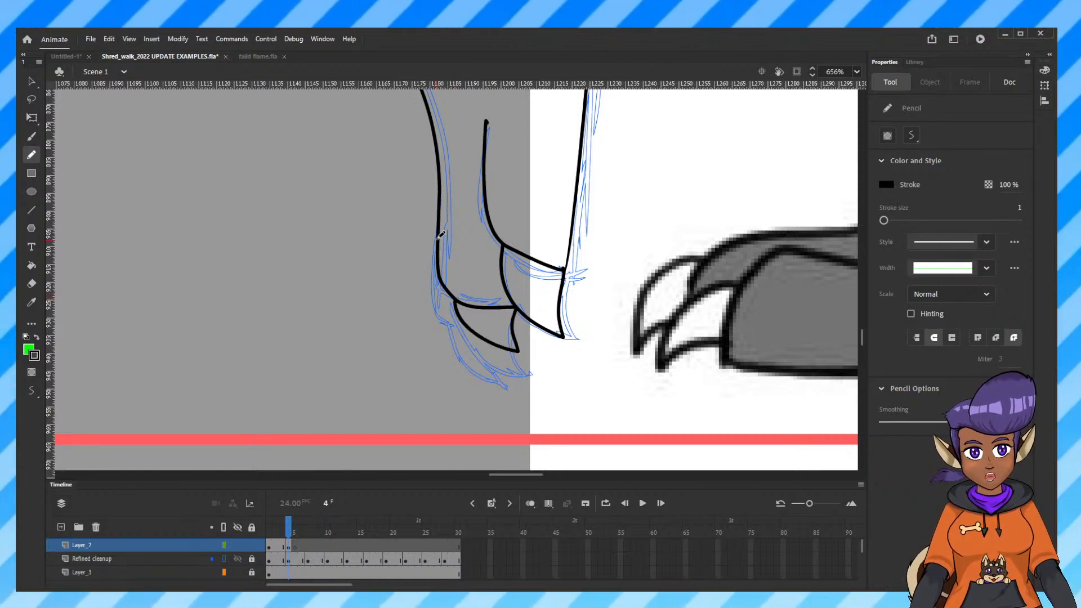
mouse_move(441, 226)
left_mouse_down()
mouse_move(433, 309)
mouse_move(459, 323)
mouse_move(465, 352)
mouse_move(483, 366)
left_mouse_up()
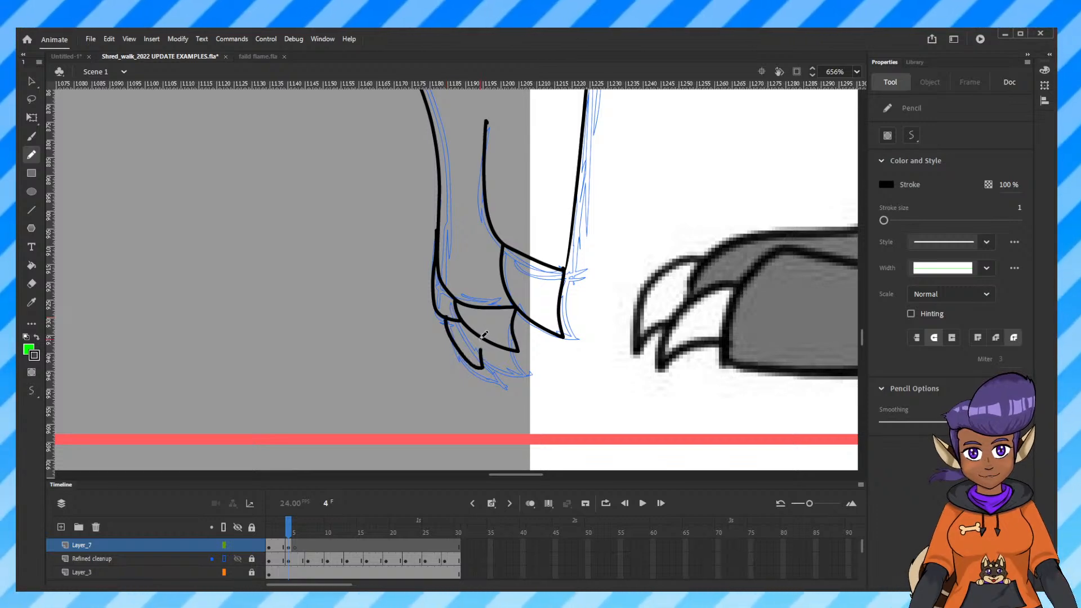
key("ctrl+z")
key("ctrl+z")
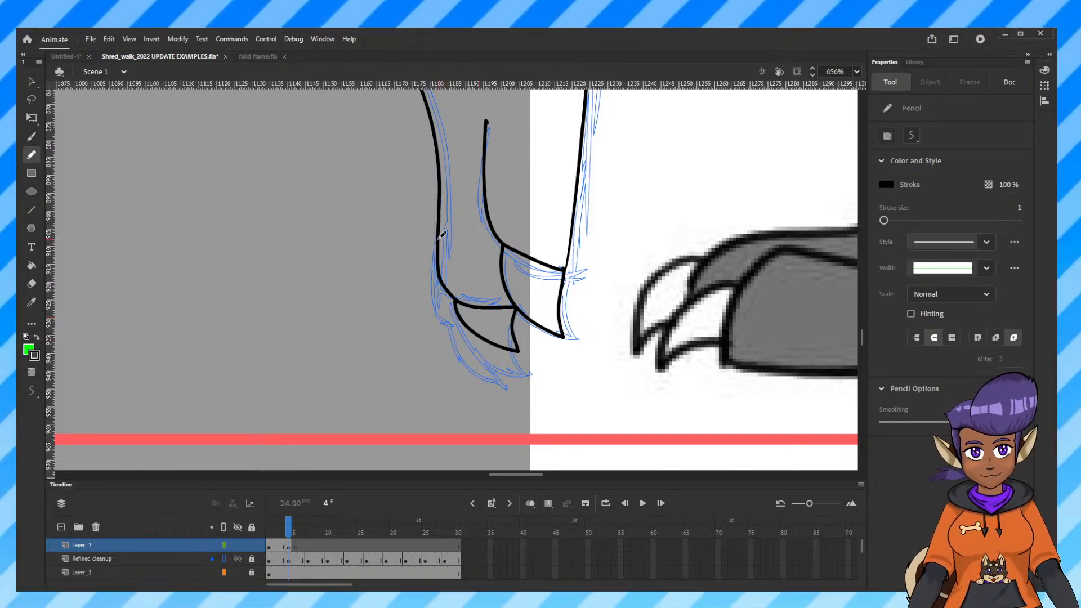
mouse_move(439, 239)
left_mouse_down()
mouse_move(436, 307)
mouse_move(467, 330)
mouse_move(448, 326)
mouse_move(470, 363)
mouse_move(495, 374)
left_mouse_up()
key("ctrl+z")
mouse_move(449, 322)
left_mouse_down()
mouse_move(485, 354)
mouse_move(484, 341)
left_mouse_up()
key("ctrl+minus")
key("ctrl+minus")
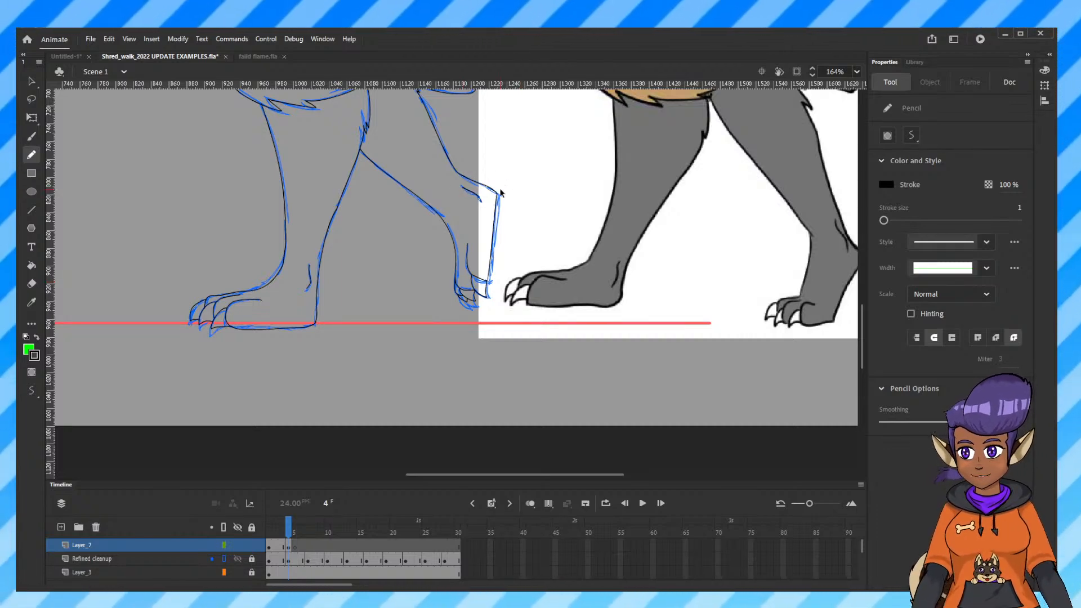
key("ctrl+minus")
key("ctrl+equal")
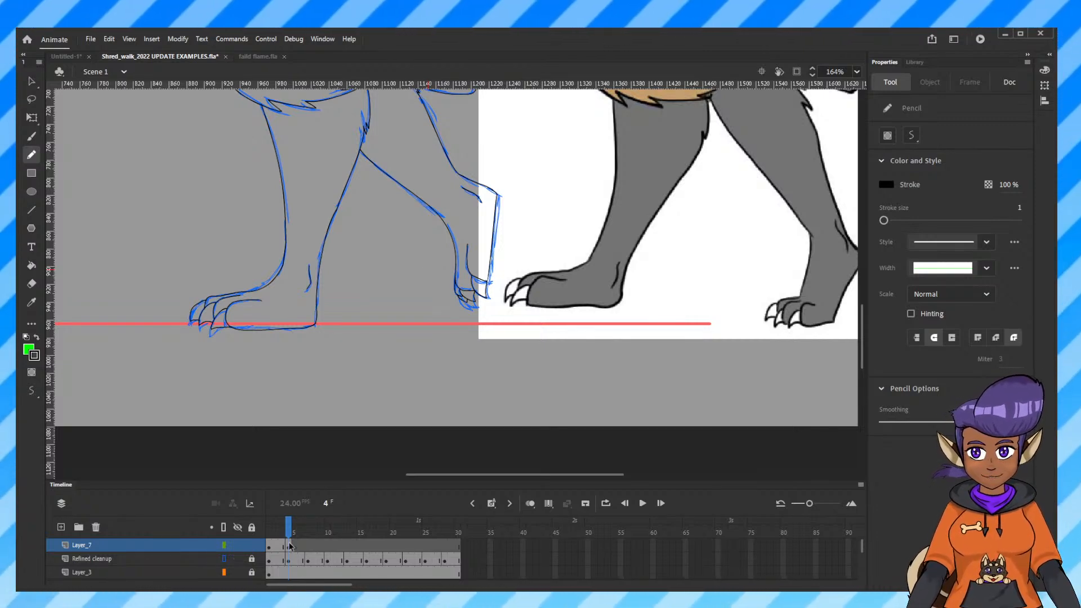
Examine the black line art on frame 1 with the Refined cleanup sketch layer hidden.
mouse_move(289, 531)
left_mouse_down()
mouse_move(271, 531)
mouse_move(289, 532)
left_mouse_up()
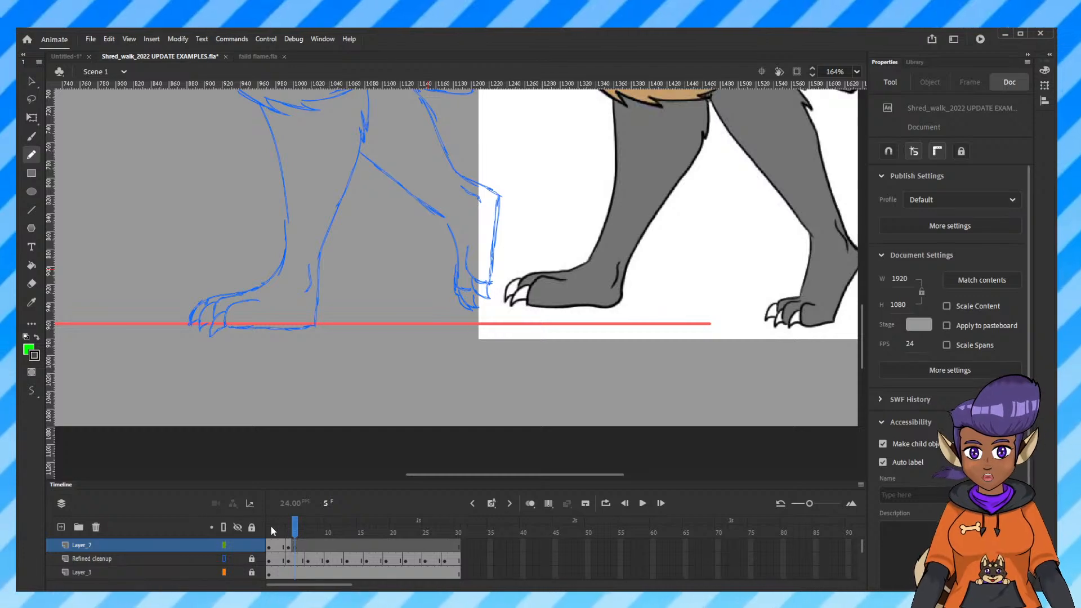
left_click(270, 530)
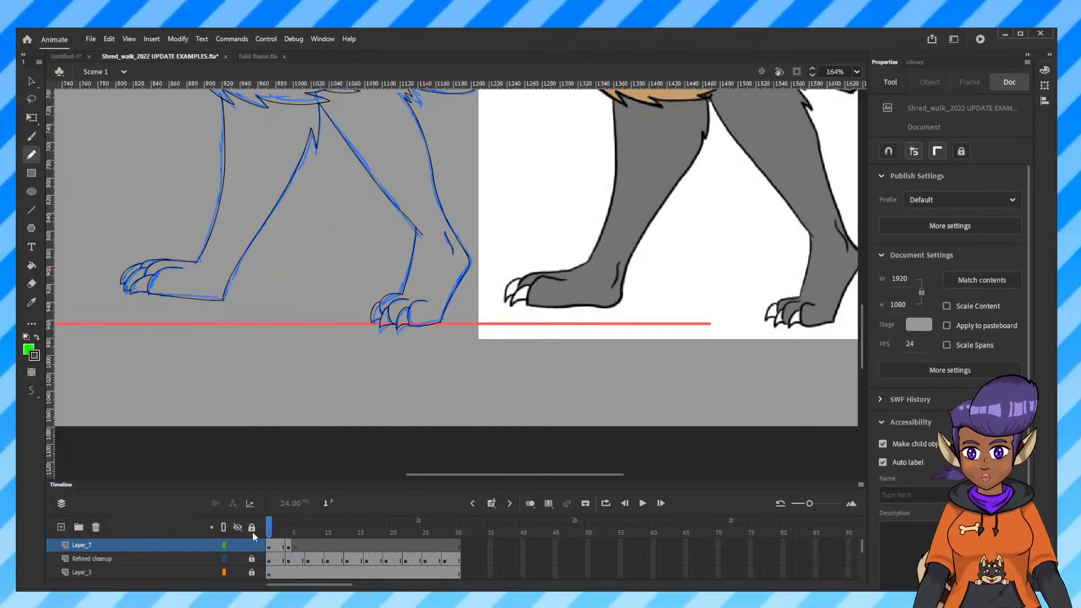
key("ctrl+minus")
left_click_drag(495, 135, 485, 201)
left_click(238, 559)
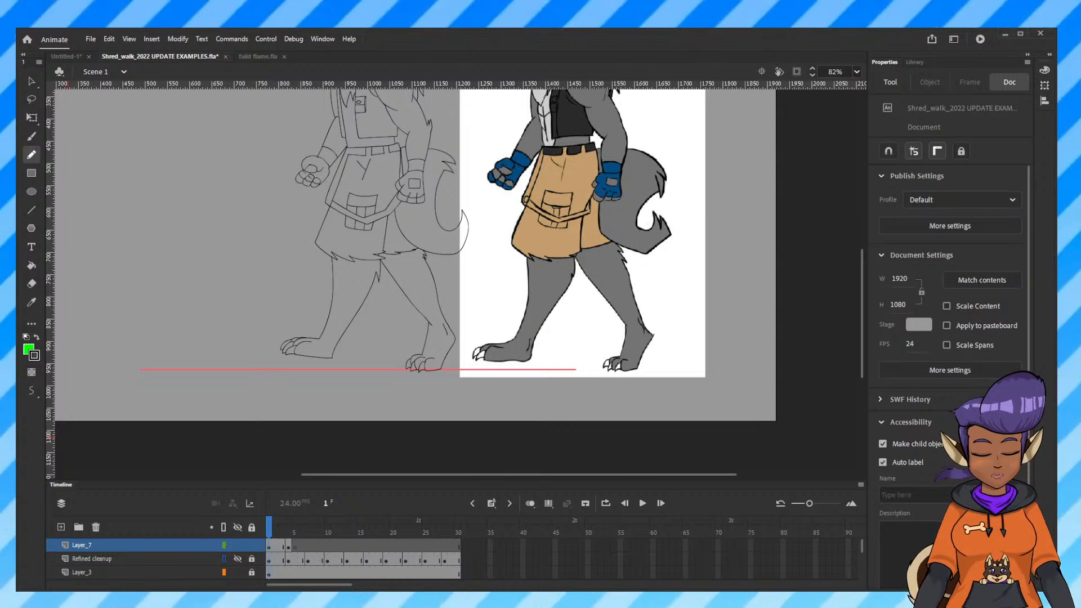
scroll(865, 304, "up", 4)
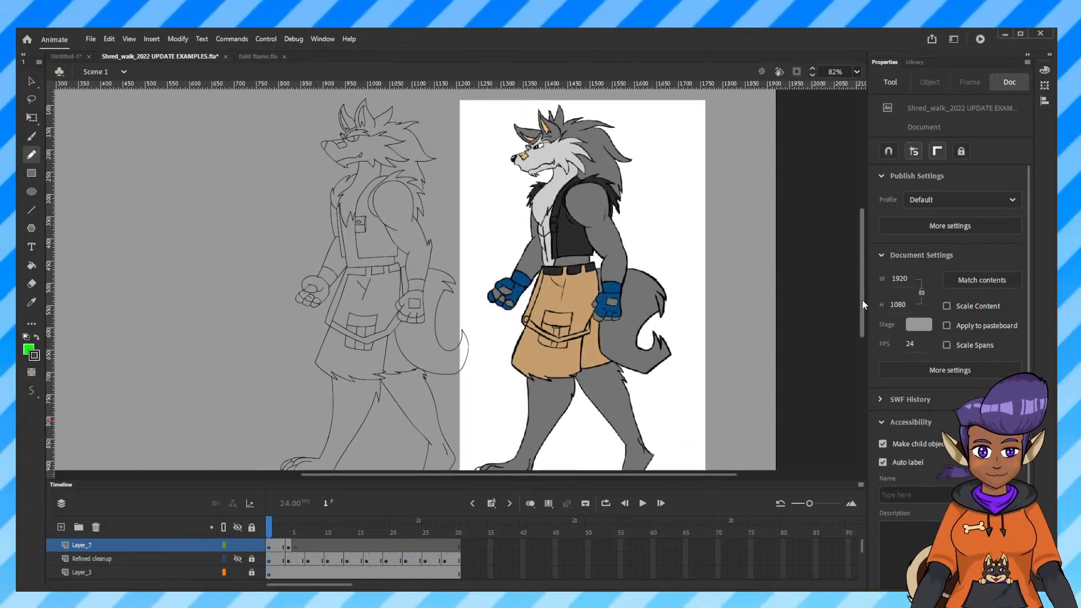
Hold Layer_7's frame 4 drawing through frame 6 and enable loop playback over frames 1 to 6.
left_click(289, 547)
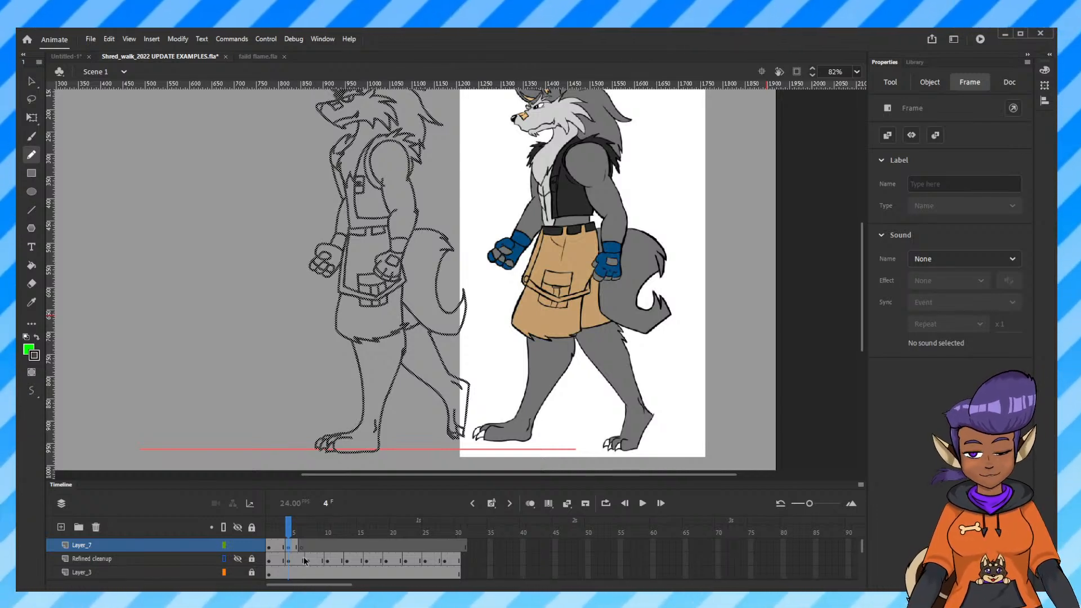
left_click(605, 508)
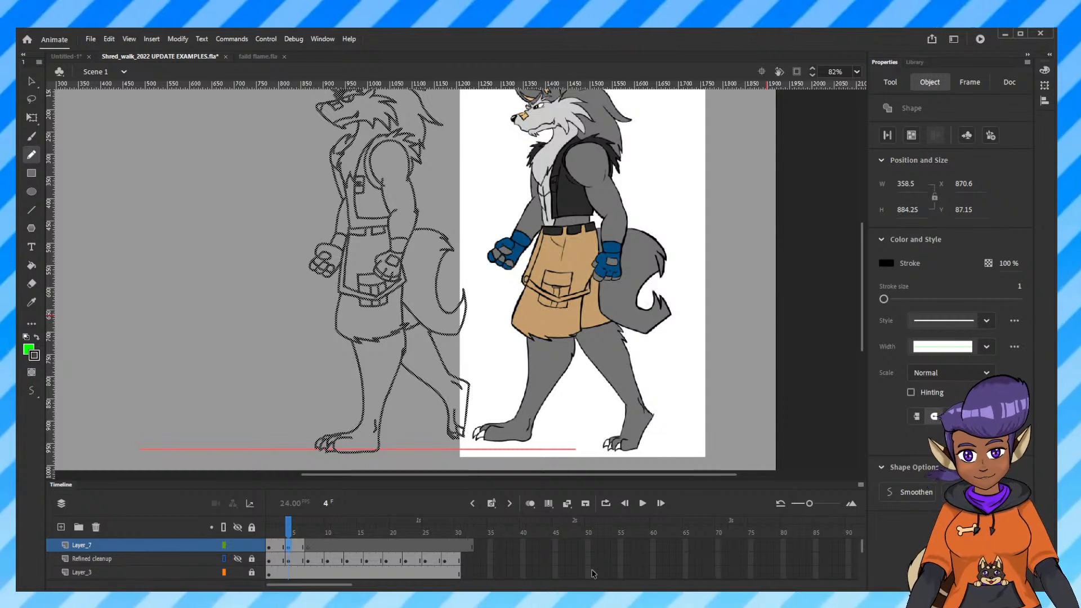
left_click(606, 504)
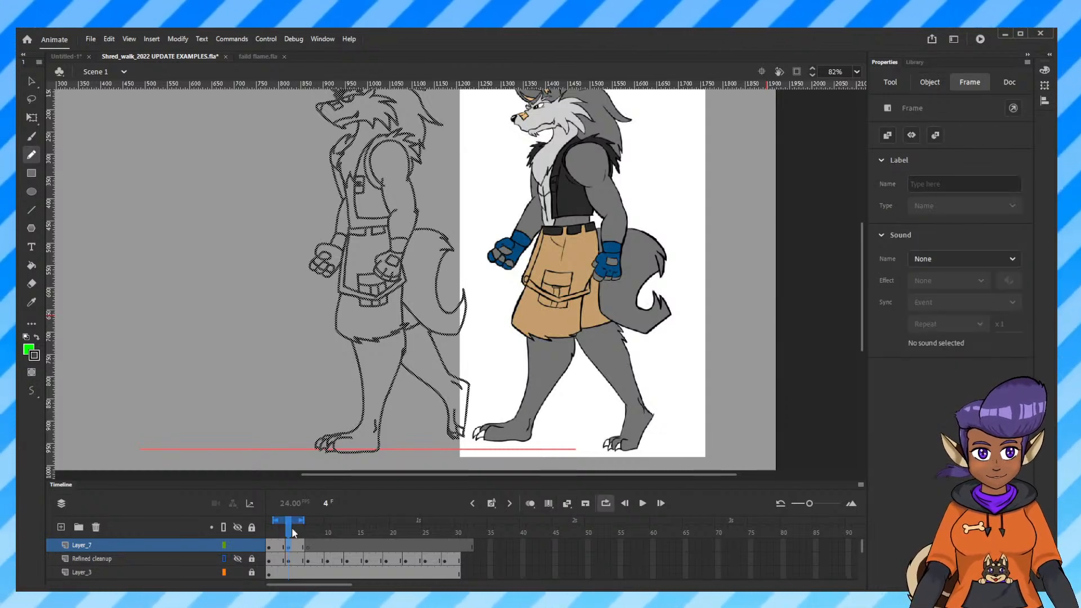
left_click(271, 524)
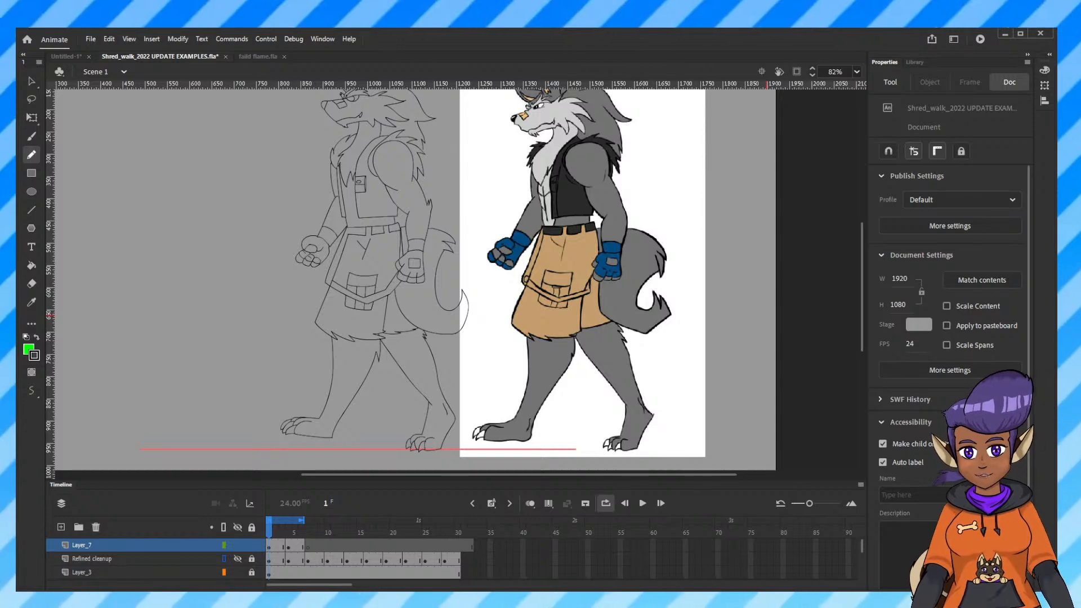
Trim Layer_7's surplus end frames to match the other layers and play the loop of the inked poses.
left_click(305, 546)
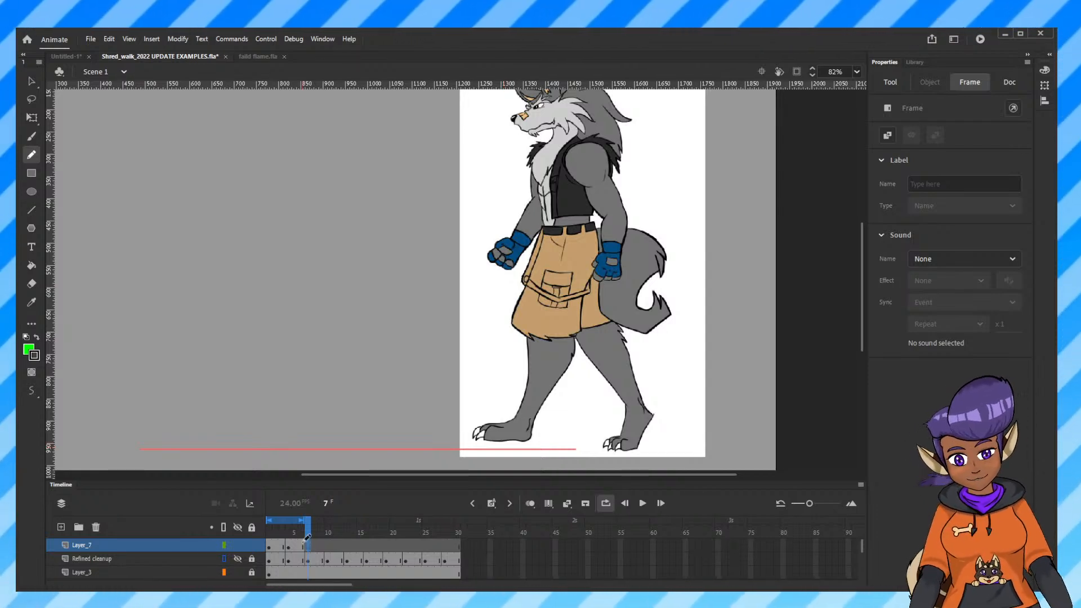
left_click(269, 545)
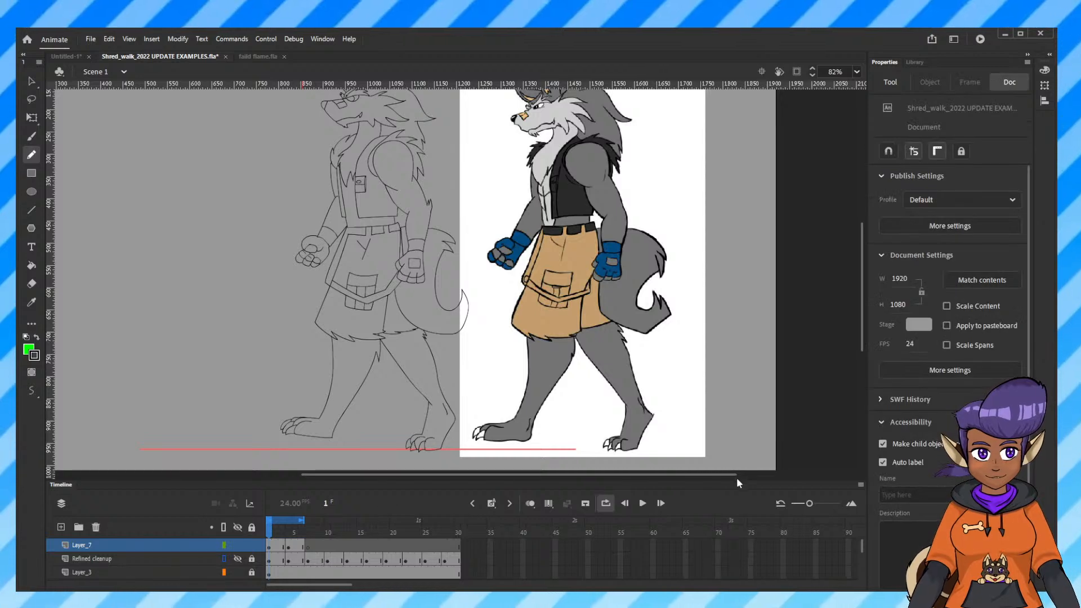
left_click(643, 503)
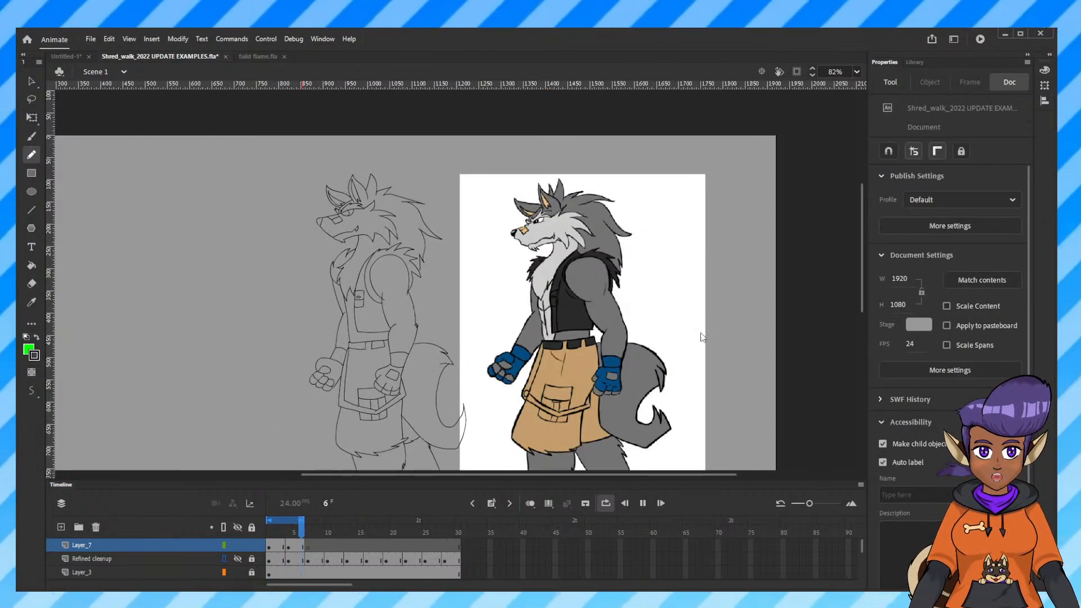
scroll(707, 335, "up", 3)
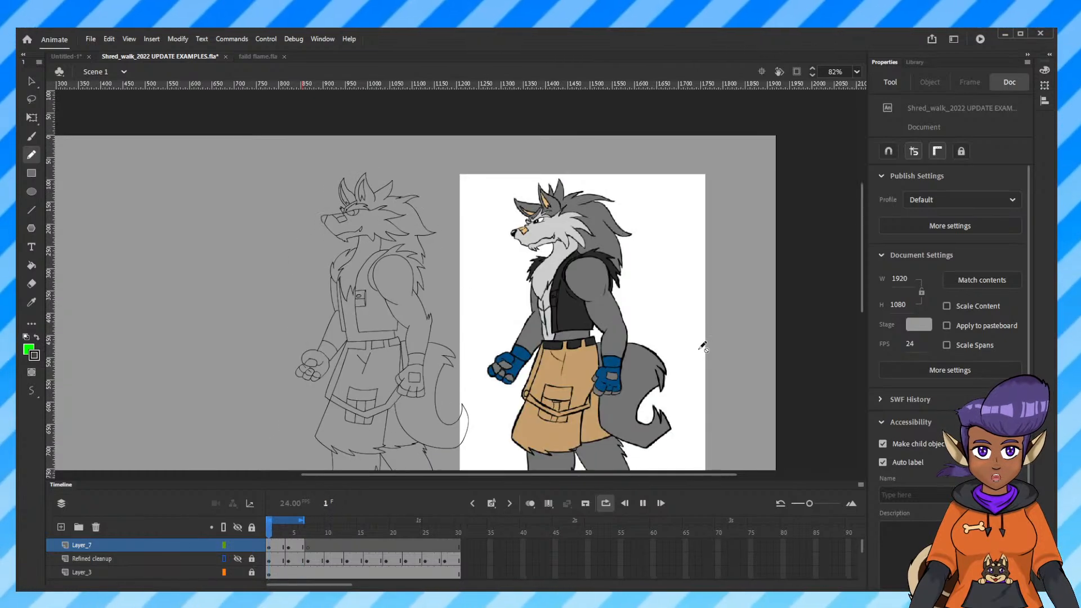
Preview the Refined cleanup sketch with Layer_7 hidden, and return to frame 1 with both layers visible.
left_click(237, 546)
left_click(237, 545)
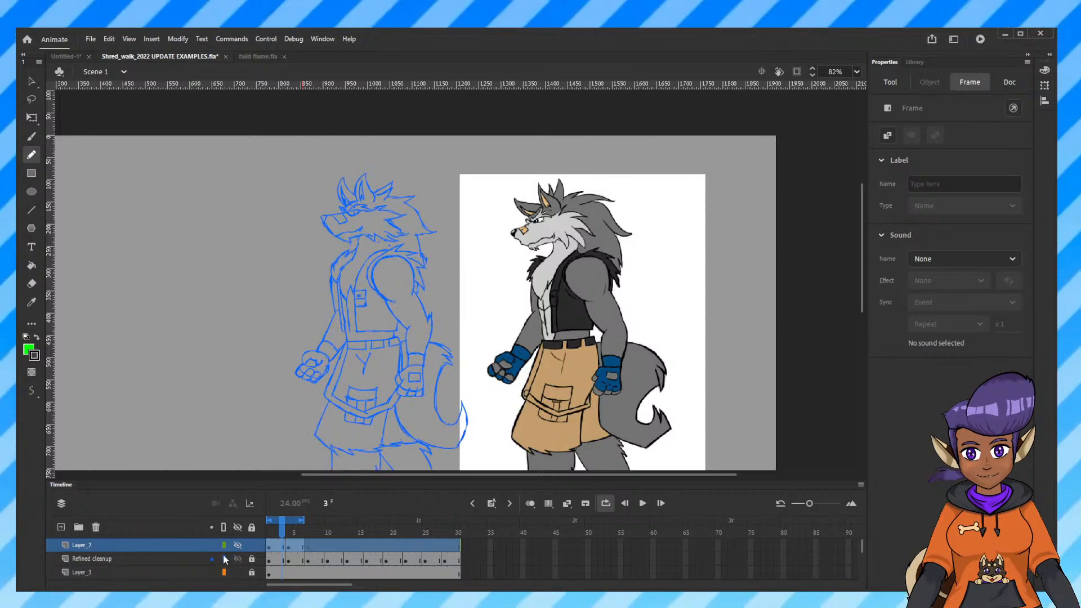
left_click(301, 533)
mouse_move(301, 532)
left_mouse_down()
mouse_move(453, 532)
mouse_move(268, 542)
mouse_move(285, 532)
mouse_move(422, 533)
mouse_move(275, 560)
mouse_move(328, 575)
mouse_move(324, 589)
mouse_move(269, 590)
mouse_move(302, 590)
mouse_move(281, 529)
mouse_move(214, 533)
left_mouse_up()
left_click(238, 546)
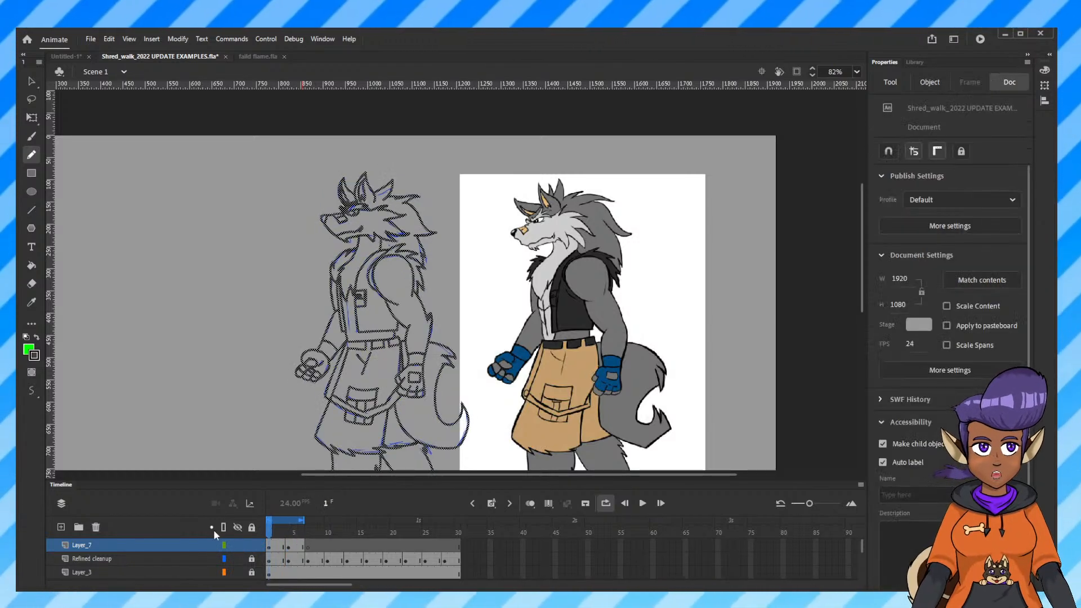